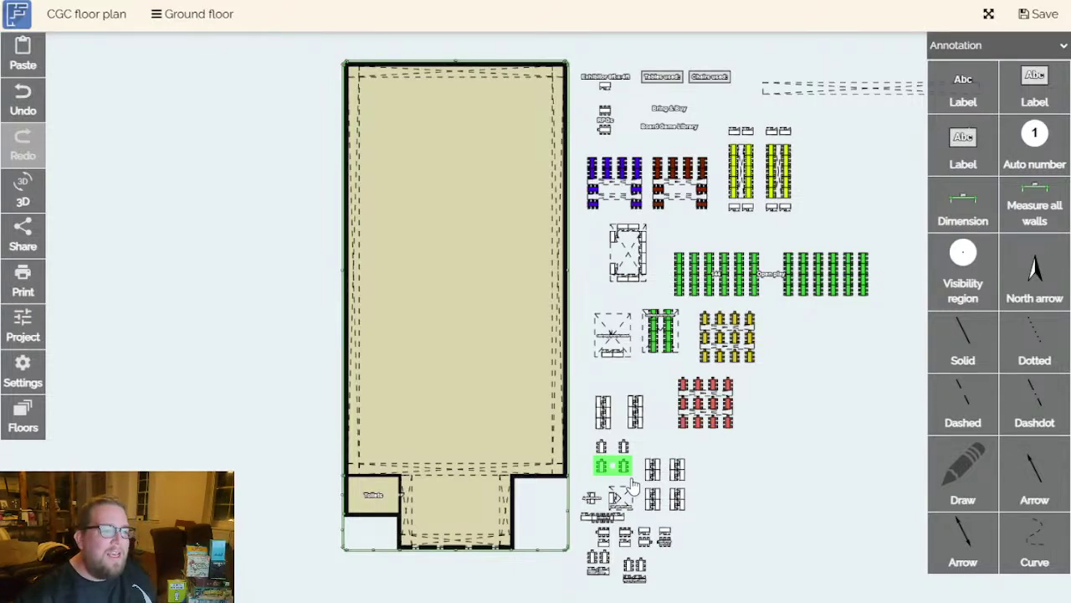
# Examine the hall outline and the furniture staged beside it, including the Front desk and the small exhibitor and gaming table groups.
pyautogui.scroll(3, 806, 402)
pyautogui.scroll(-3, 772, 394)
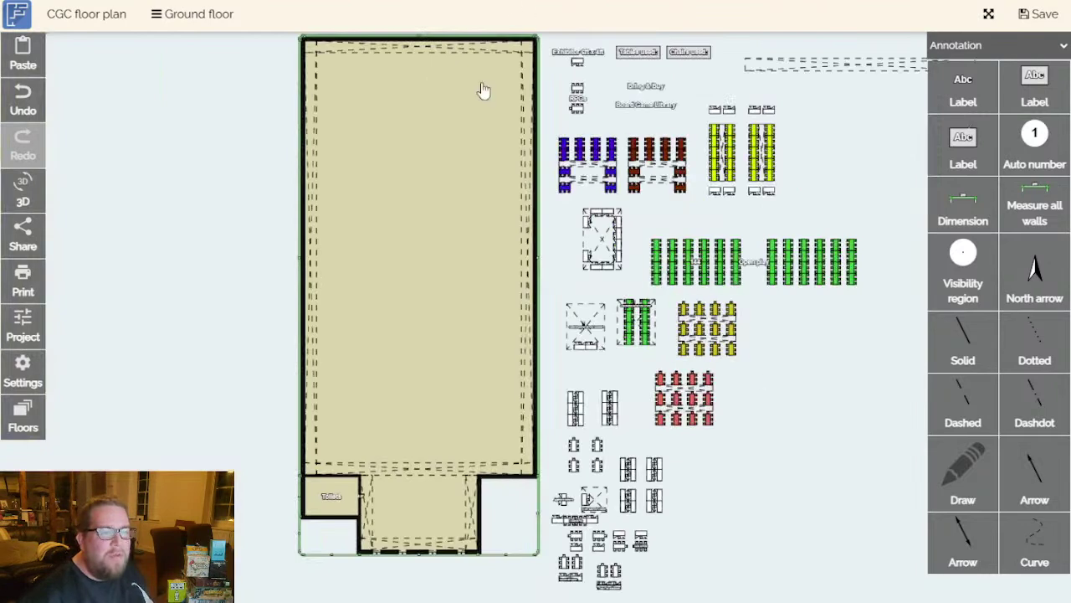
pyautogui.moveTo(740, 401); pyautogui.dragTo(806, 385)
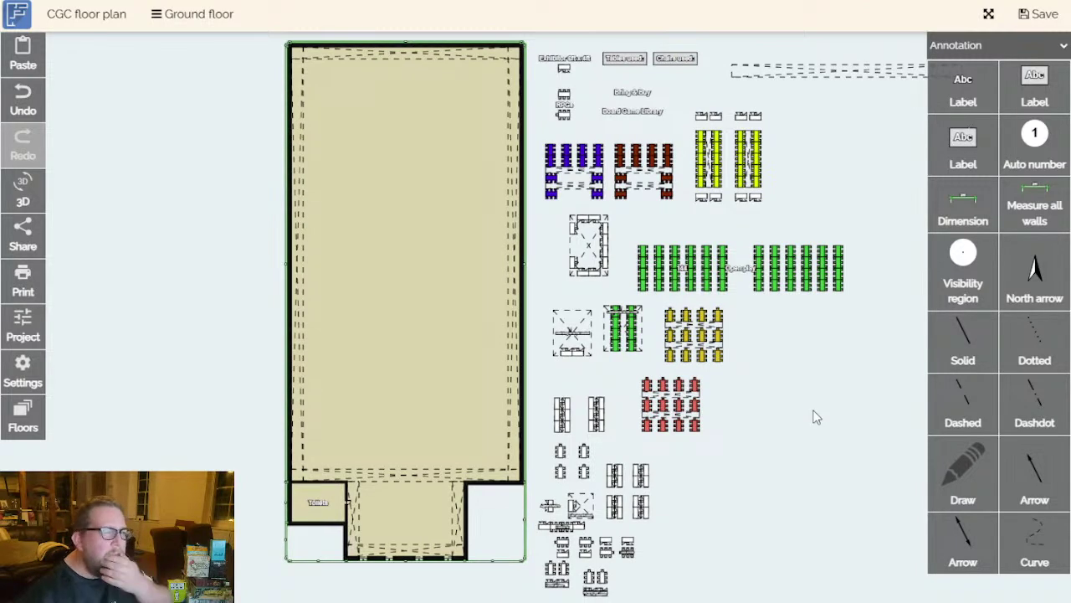
pyautogui.moveTo(819, 410)
pyautogui.mouseDown()
pyautogui.moveTo(819, 441)
pyautogui.moveTo(803, 407)
pyautogui.mouseUp()
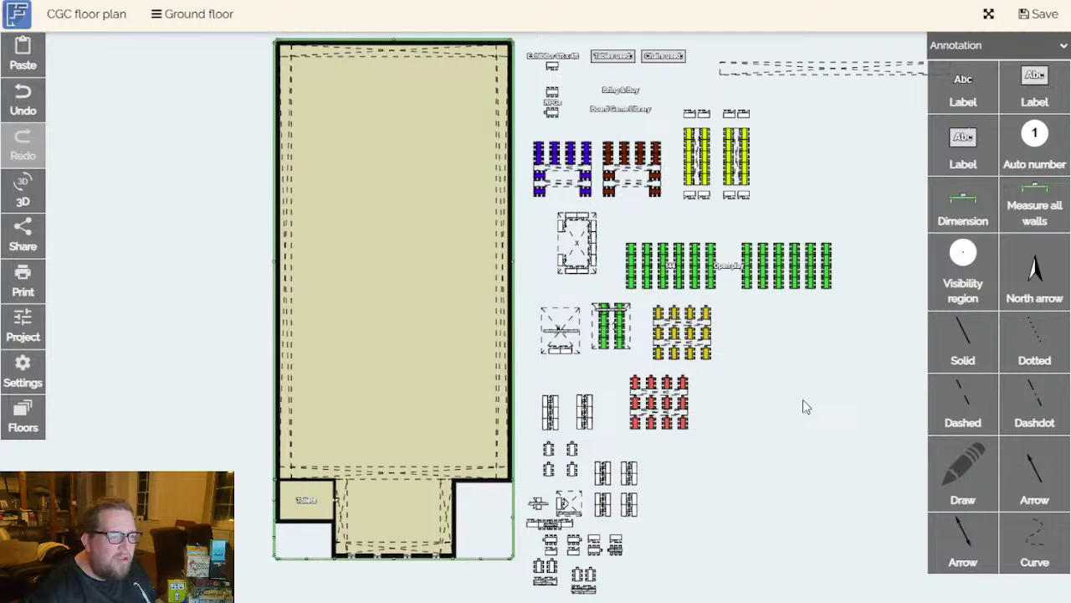
pyautogui.scroll(3, 786, 418)
pyautogui.moveTo(770, 442); pyautogui.dragTo(817, 226)
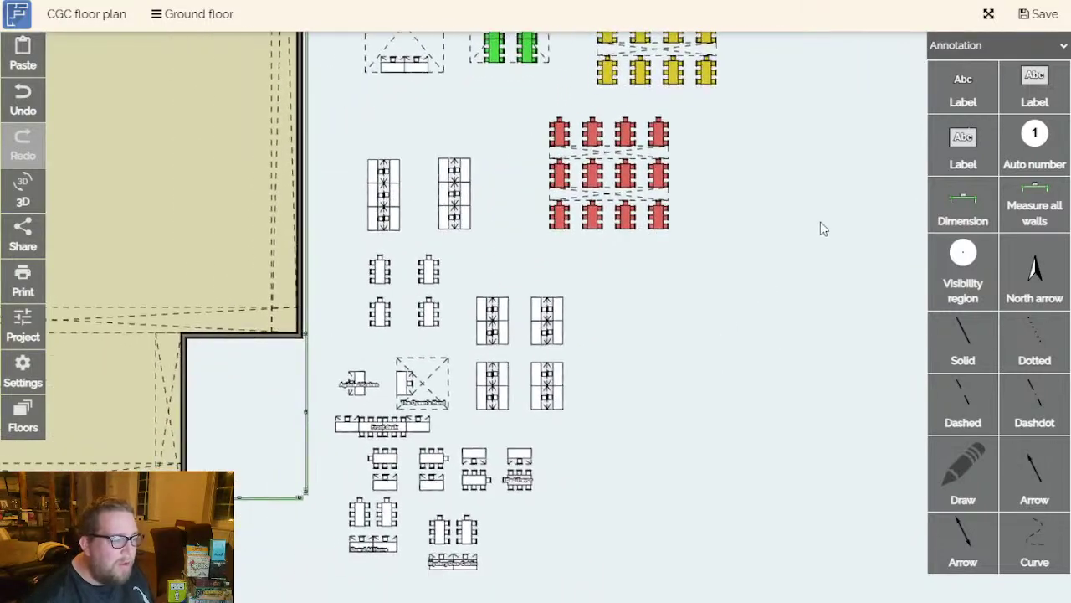
pyautogui.scroll(3, 691, 349)
pyautogui.moveTo(627, 373); pyautogui.dragTo(942, 224)
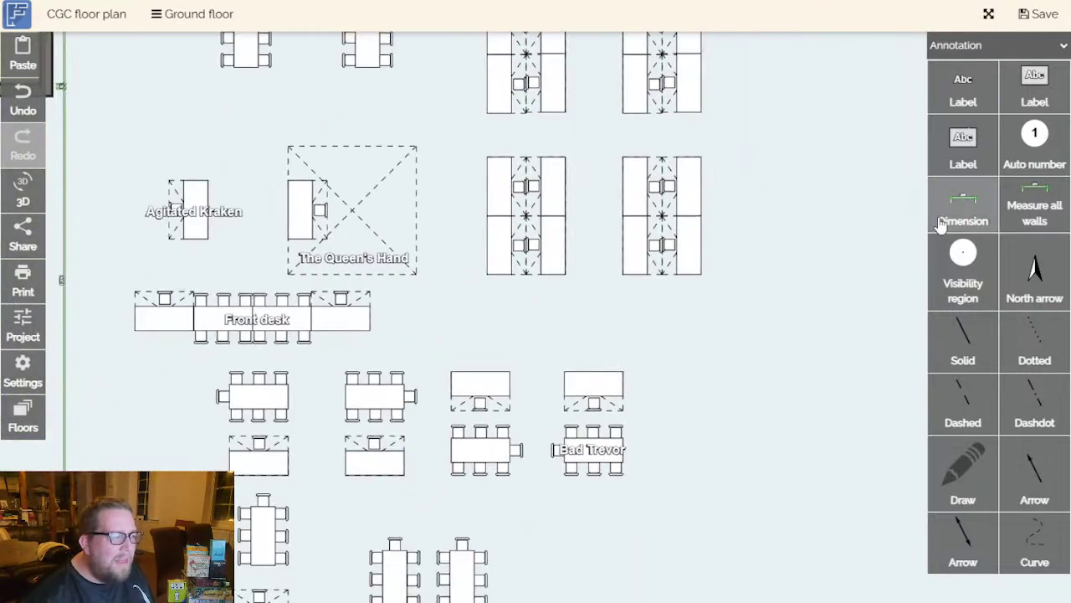
pyautogui.scroll(-3, 861, 279)
pyautogui.moveTo(808, 328); pyautogui.dragTo(766, 410)
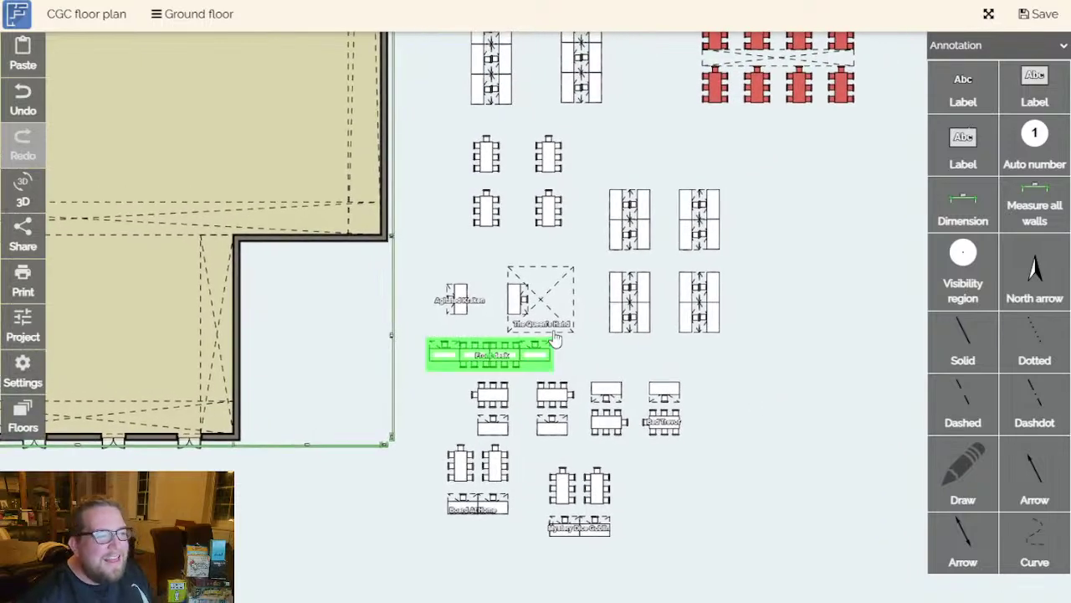
pyautogui.scroll(-5, 801, 413)
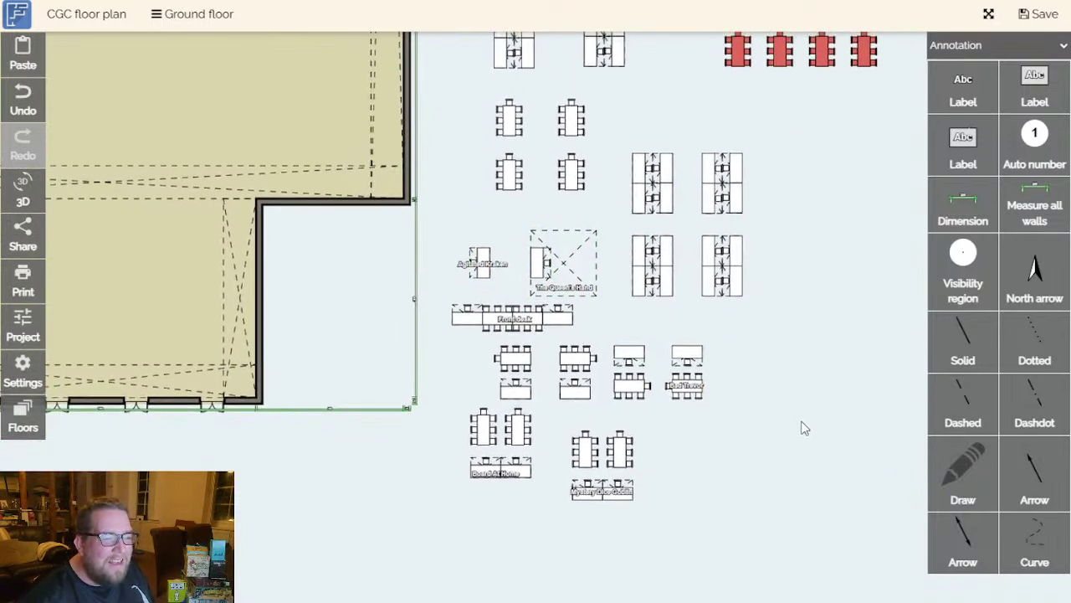
pyautogui.moveTo(806, 366); pyautogui.dragTo(788, 530)
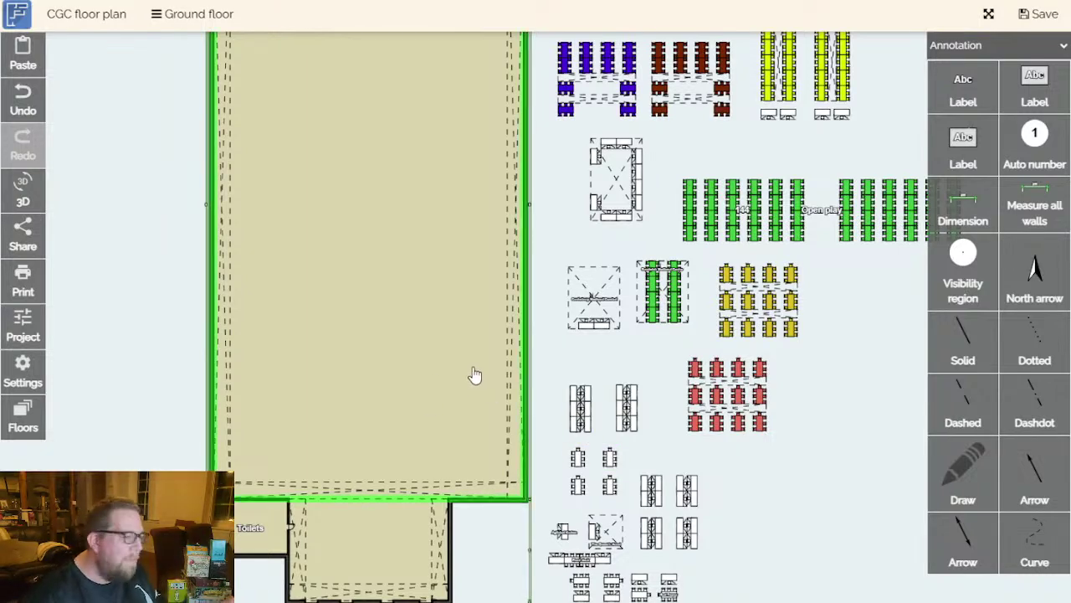
# Examine the coloured table blocks beside the hall and the lobby's entrance doors next to the Toilets room.
pyautogui.moveTo(583, 363); pyautogui.dragTo(614, 396)
pyautogui.scroll(-3, 614, 395)
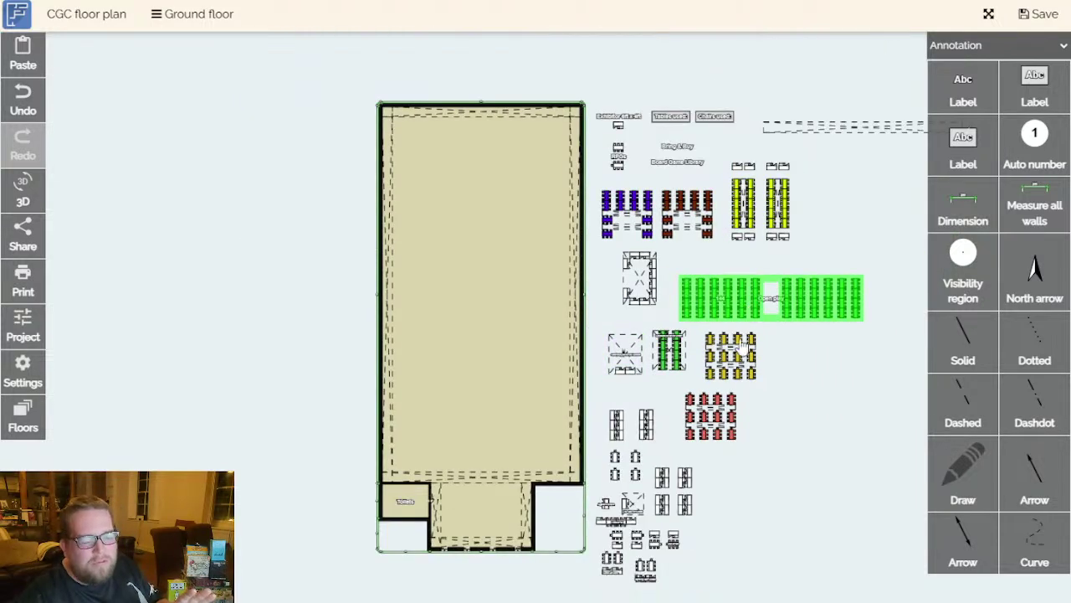
pyautogui.scroll(2, 754, 368)
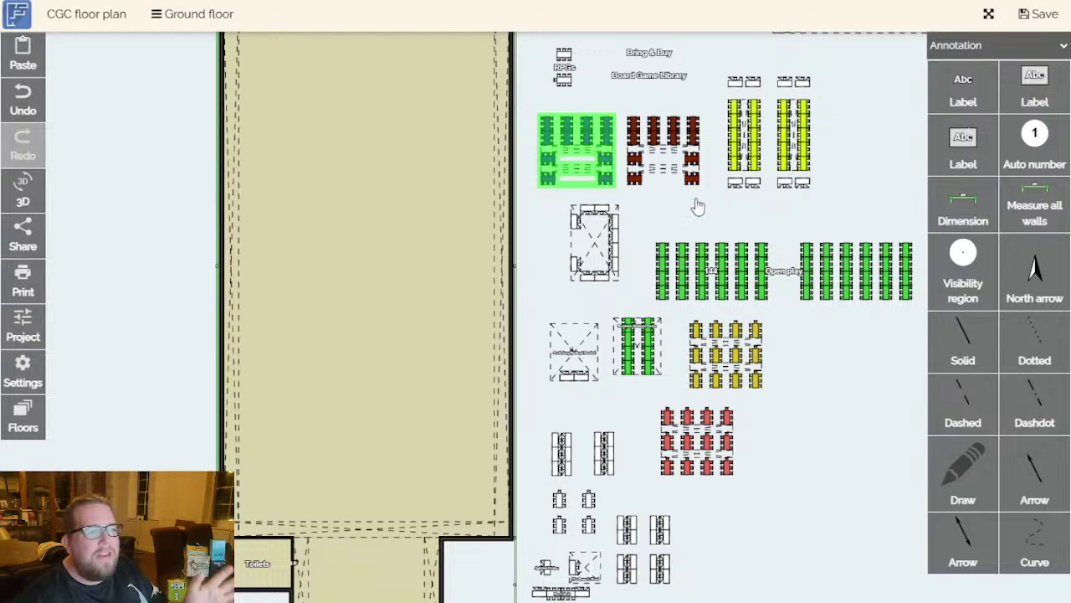
pyautogui.moveTo(808, 406); pyautogui.dragTo(849, 411)
pyautogui.scroll(-3, 908, 433)
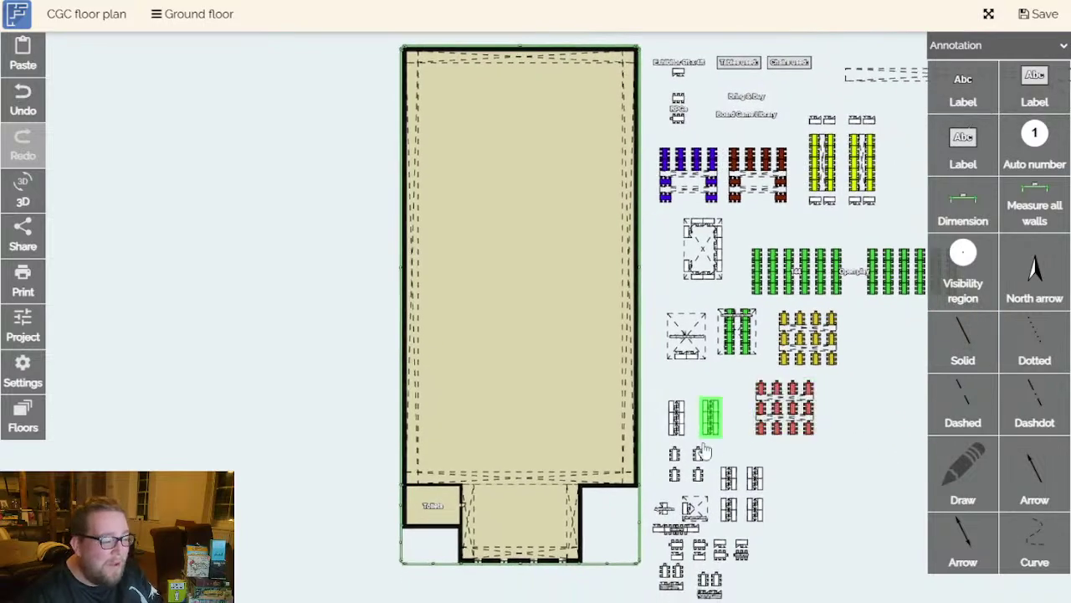
pyautogui.scroll(5, 586, 519)
pyautogui.moveTo(632, 455); pyautogui.dragTo(645, 430)
pyautogui.scroll(-3, 643, 439)
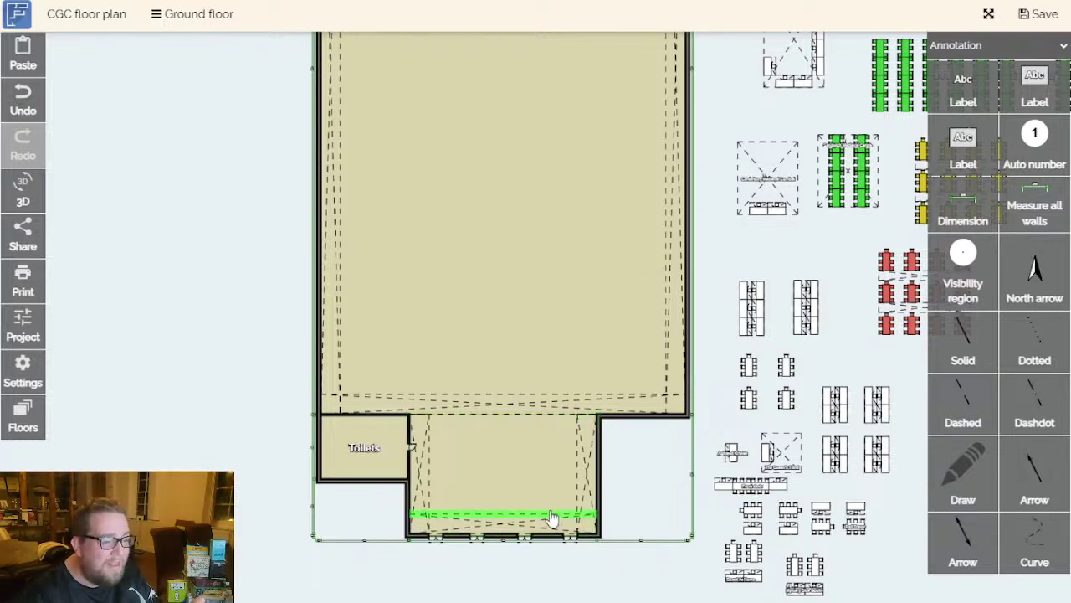
pyautogui.scroll(3, 535, 576)
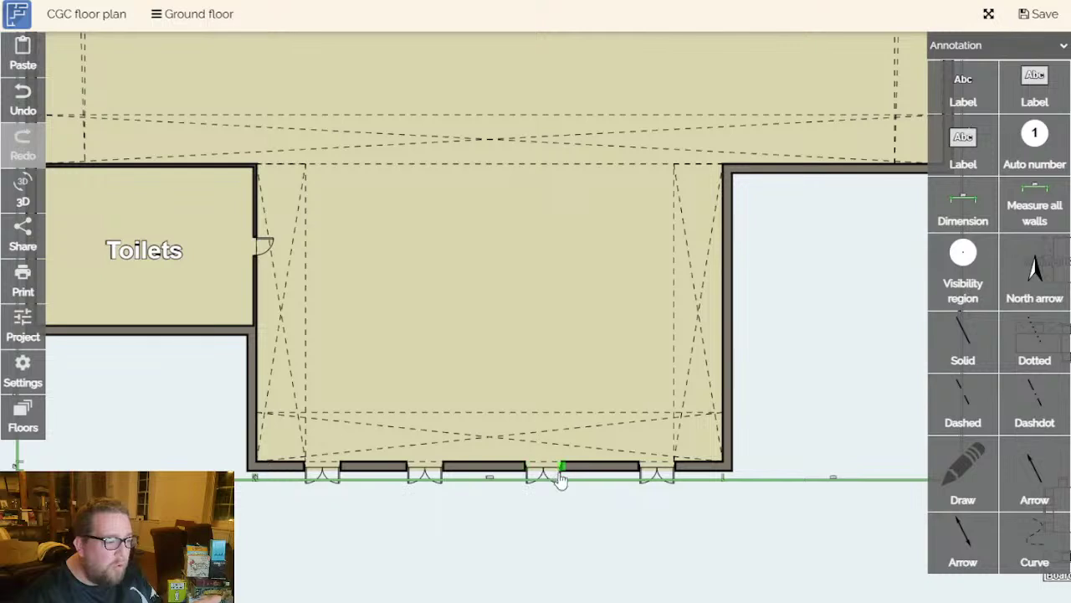
pyautogui.scroll(-3, 606, 504)
pyautogui.scroll(-1, 607, 502)
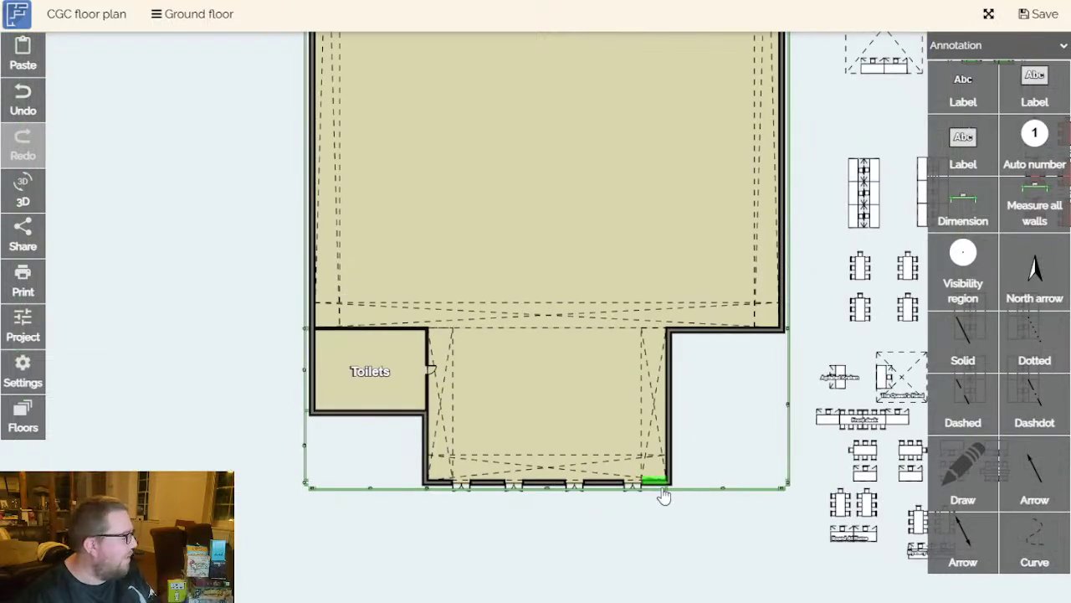
pyautogui.moveTo(763, 425); pyautogui.dragTo(737, 444)
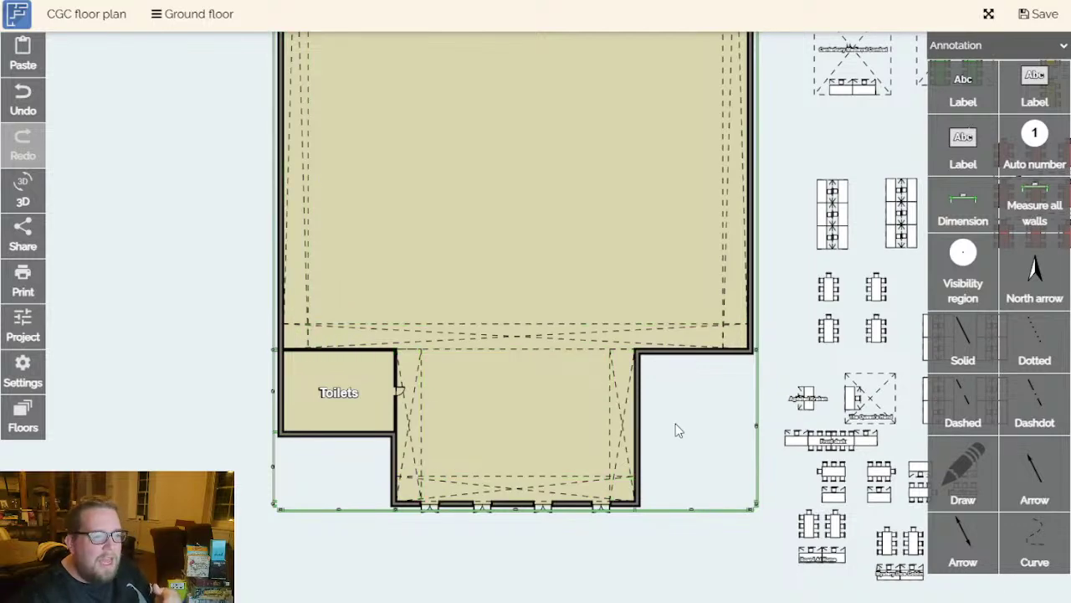
# Inspect the empty main hall along its full length, from the entrance lobby to the far wall.
pyautogui.moveTo(670, 433); pyautogui.dragTo(597, 538)
pyautogui.scroll(-2, 617, 485)
pyautogui.moveTo(617, 485); pyautogui.dragTo(591, 596)
pyautogui.moveTo(618, 180); pyautogui.dragTo(595, 287)
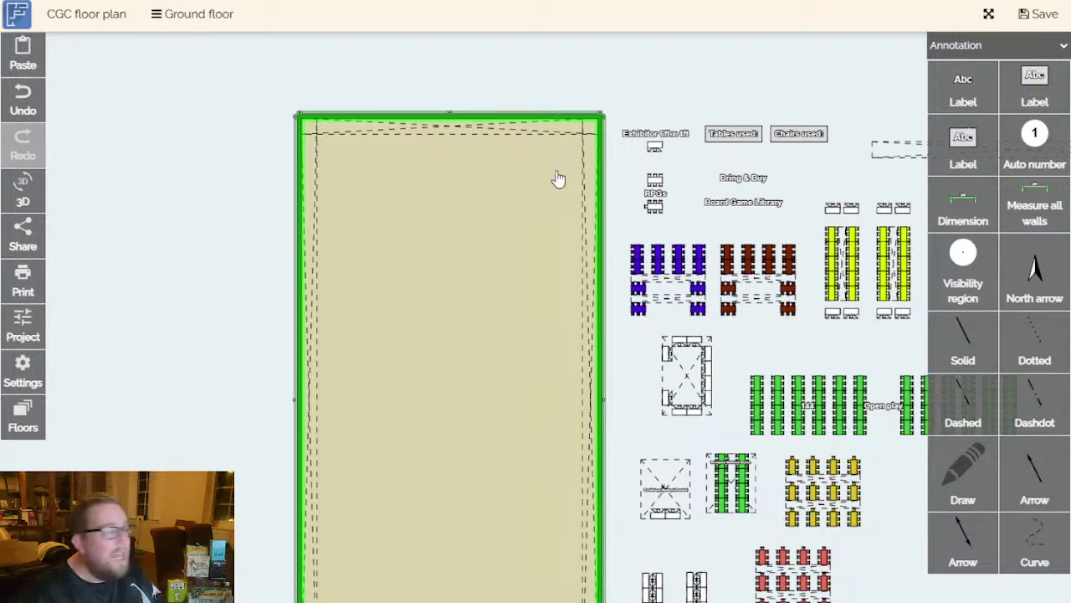
pyautogui.moveTo(607, 329); pyautogui.dragTo(593, 173)
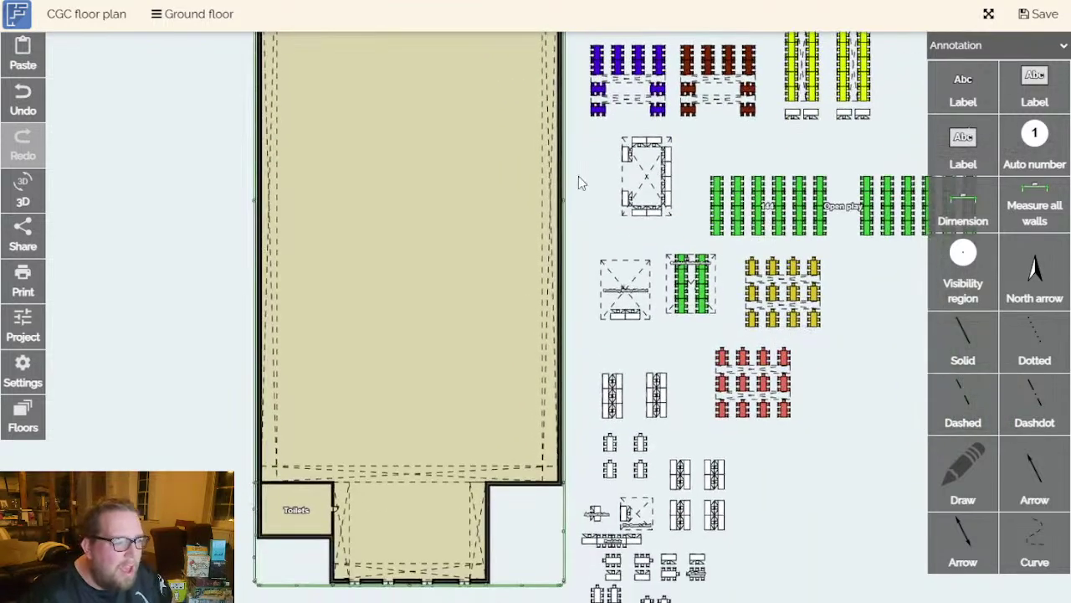
pyautogui.moveTo(548, 531); pyautogui.dragTo(591, 524)
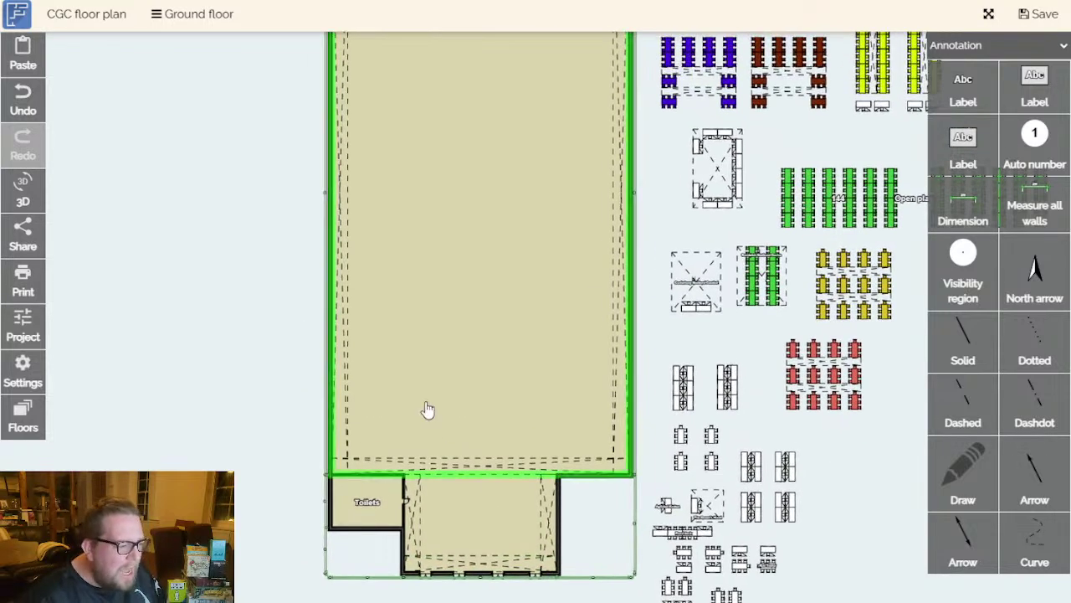
pyautogui.moveTo(430, 414); pyautogui.dragTo(474, 514)
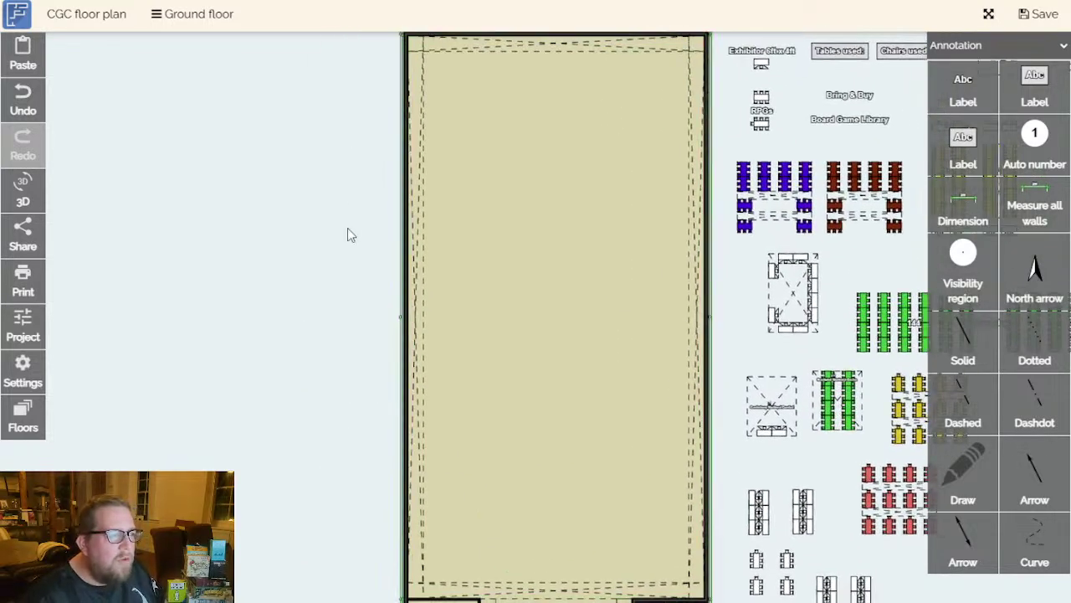
pyautogui.moveTo(345, 188); pyautogui.dragTo(339, 428)
pyautogui.moveTo(749, 249); pyautogui.dragTo(679, 117)
pyautogui.moveTo(655, 435); pyautogui.dragTo(635, 349)
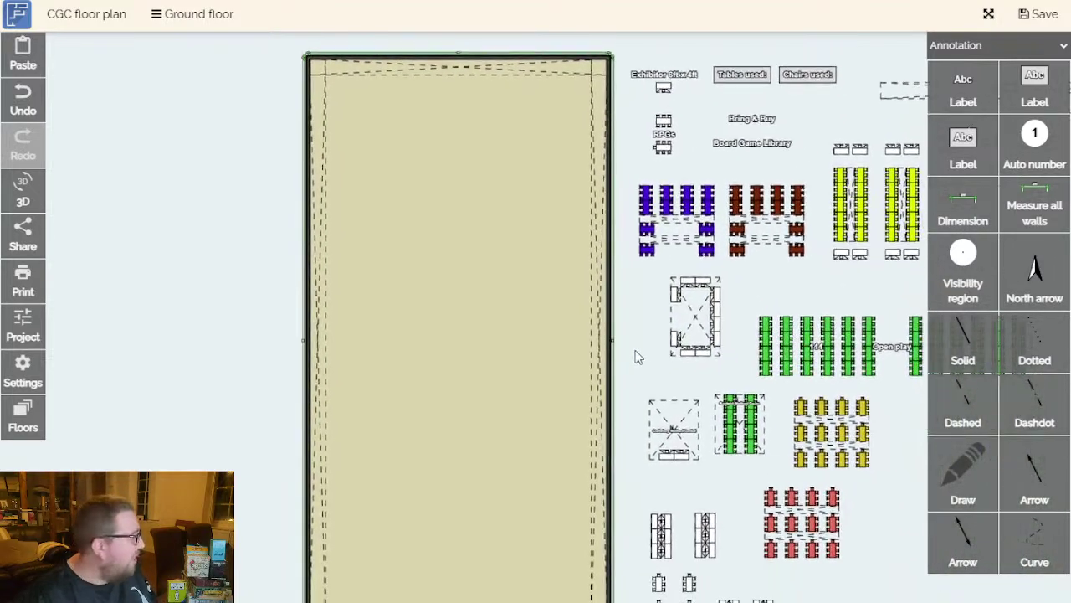
# Review the dashed clearance strips along the hall's side walls and compare the hall with the staged table blocks.
pyautogui.scroll(-2, 619, 323)
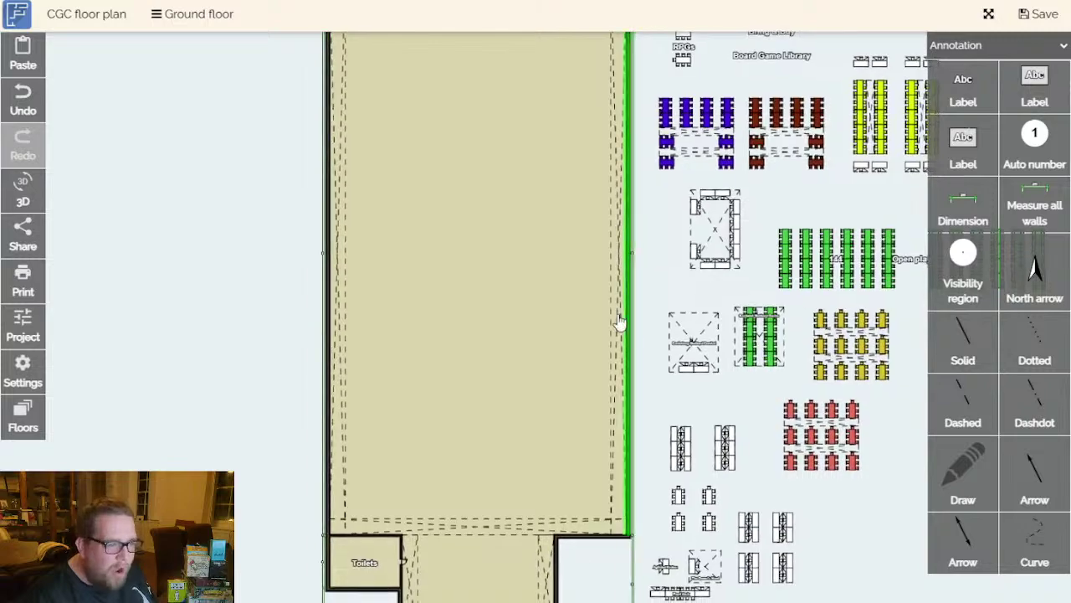
pyautogui.scroll(5, 620, 323)
pyautogui.scroll(-8, 619, 323)
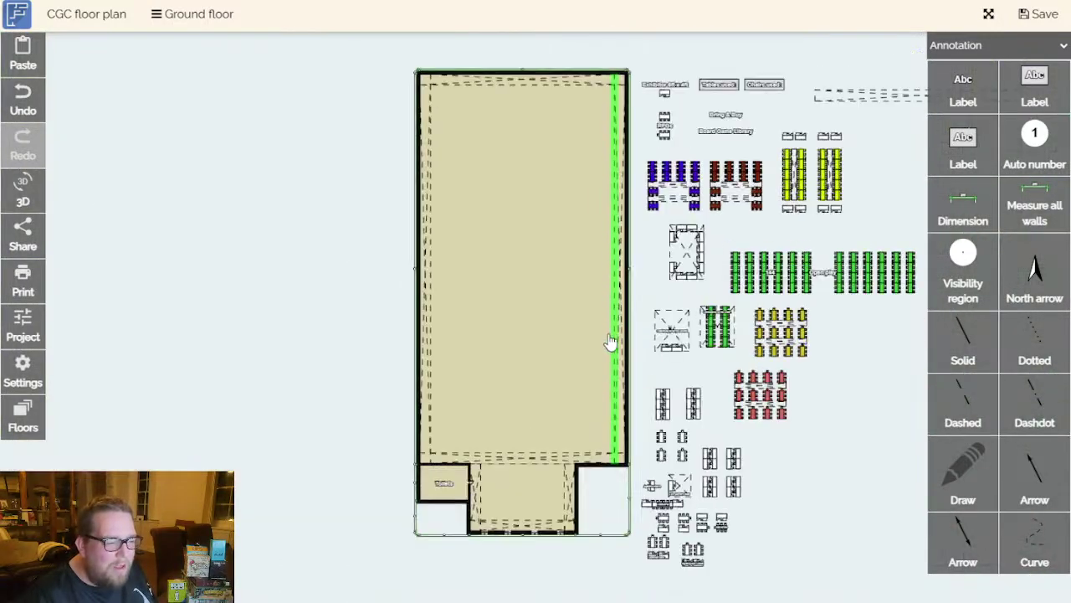
pyautogui.scroll(1, 612, 338)
pyautogui.click(374, 406)
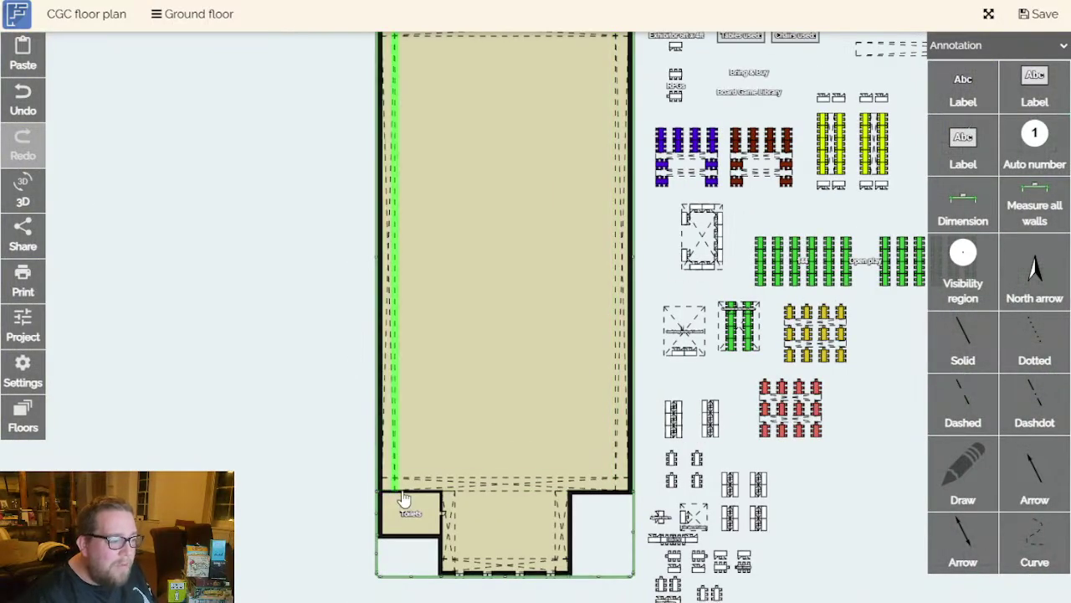
pyautogui.click(564, 400)
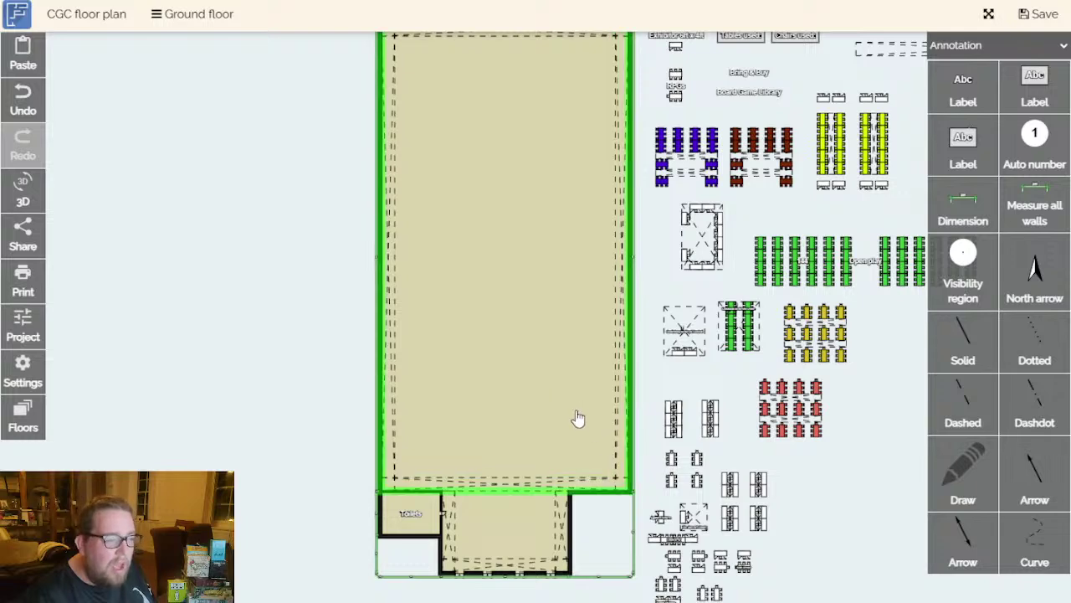
pyautogui.moveTo(577, 418); pyautogui.dragTo(578, 460)
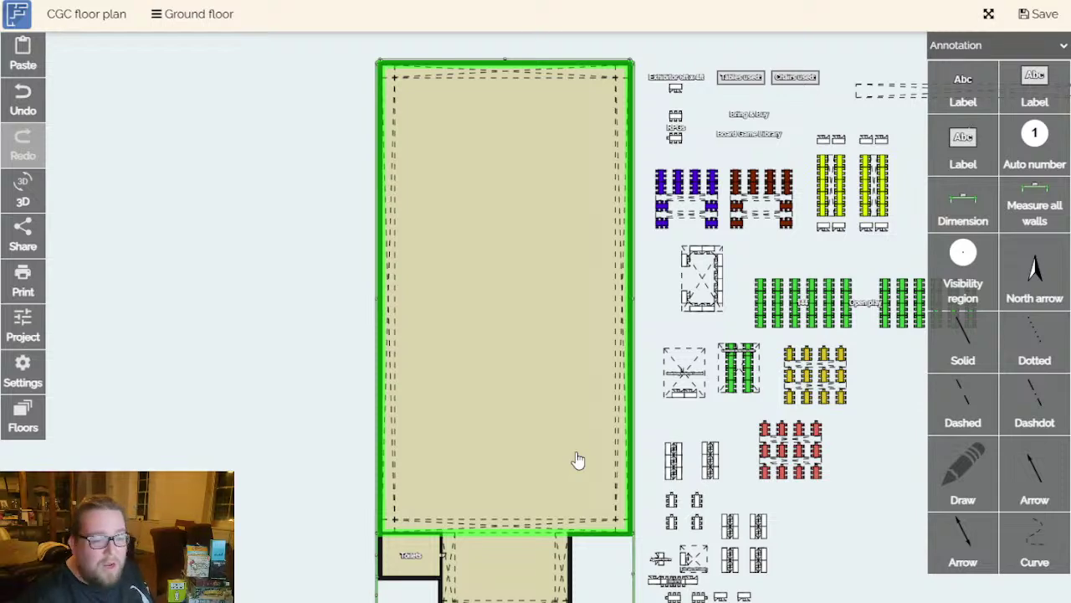
pyautogui.moveTo(856, 533); pyautogui.dragTo(822, 523)
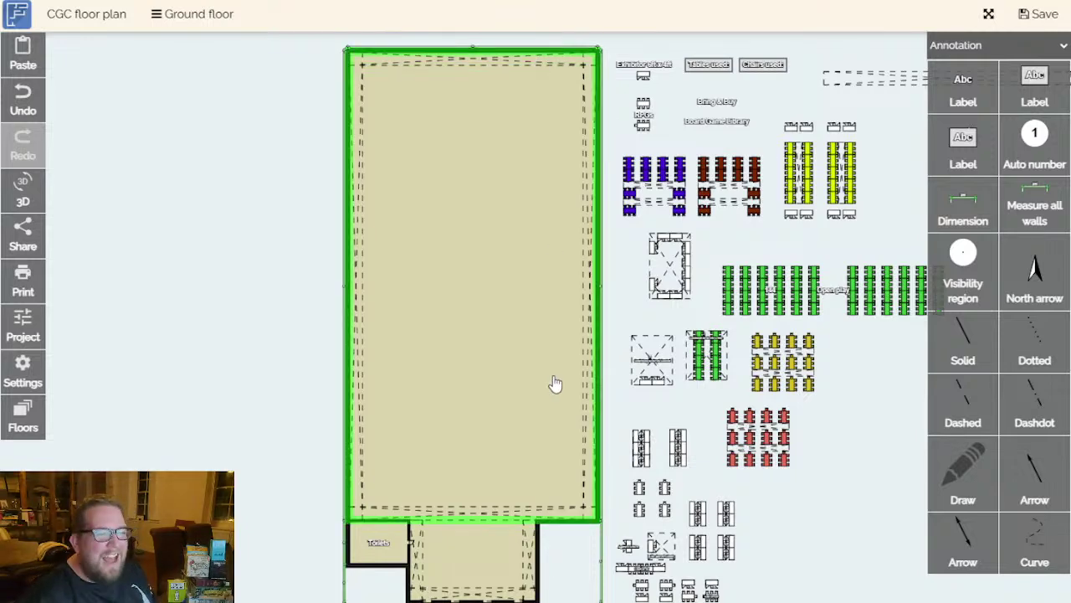
pyautogui.moveTo(825, 512); pyautogui.dragTo(799, 490)
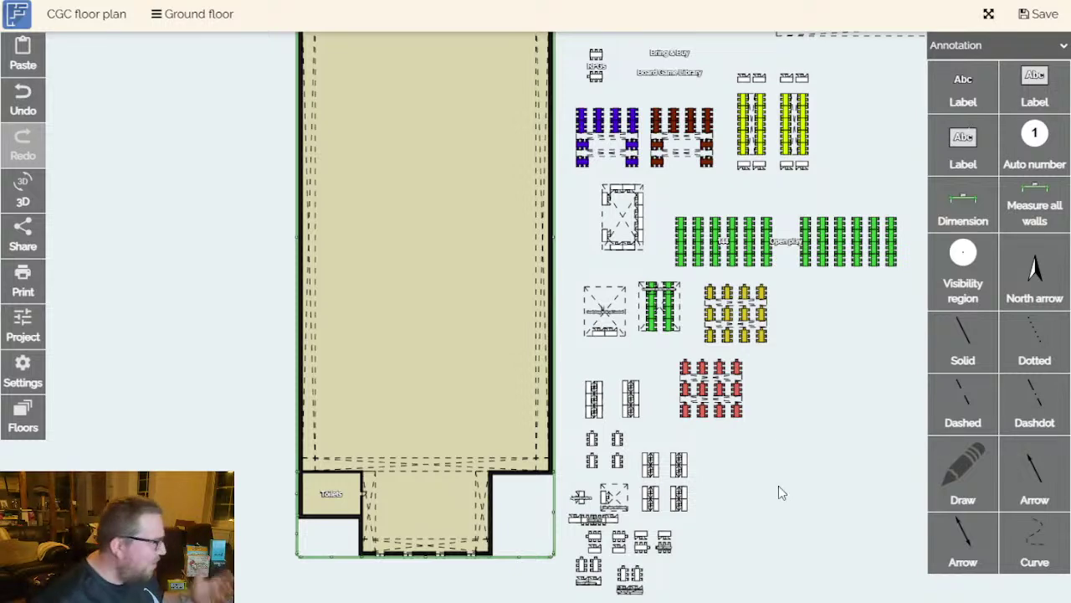
pyautogui.moveTo(836, 515); pyautogui.dragTo(835, 561)
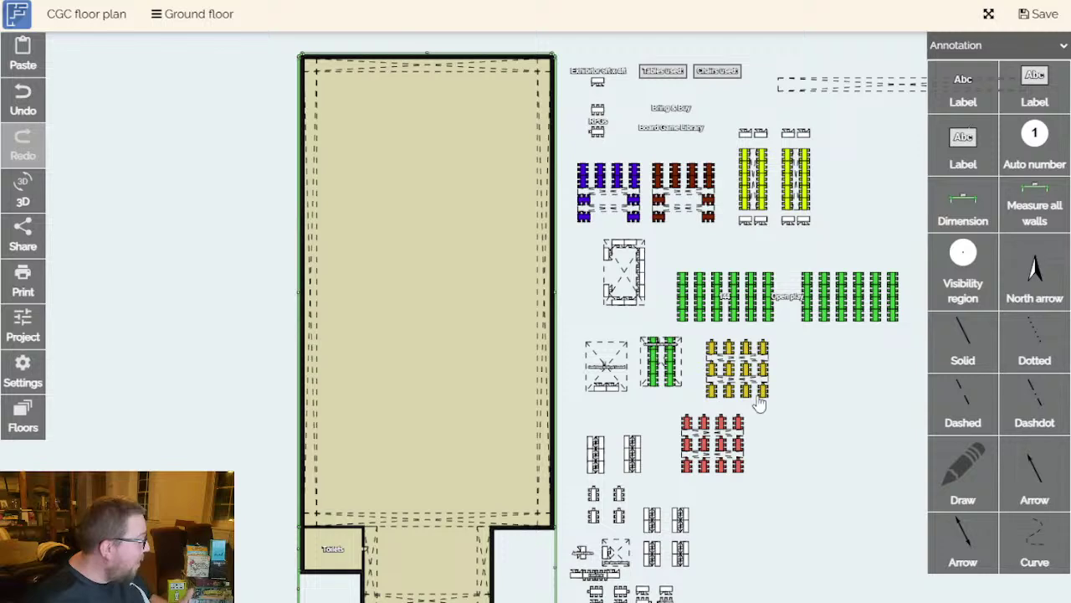
pyautogui.scroll(3, 777, 307)
pyautogui.scroll(-3, 791, 352)
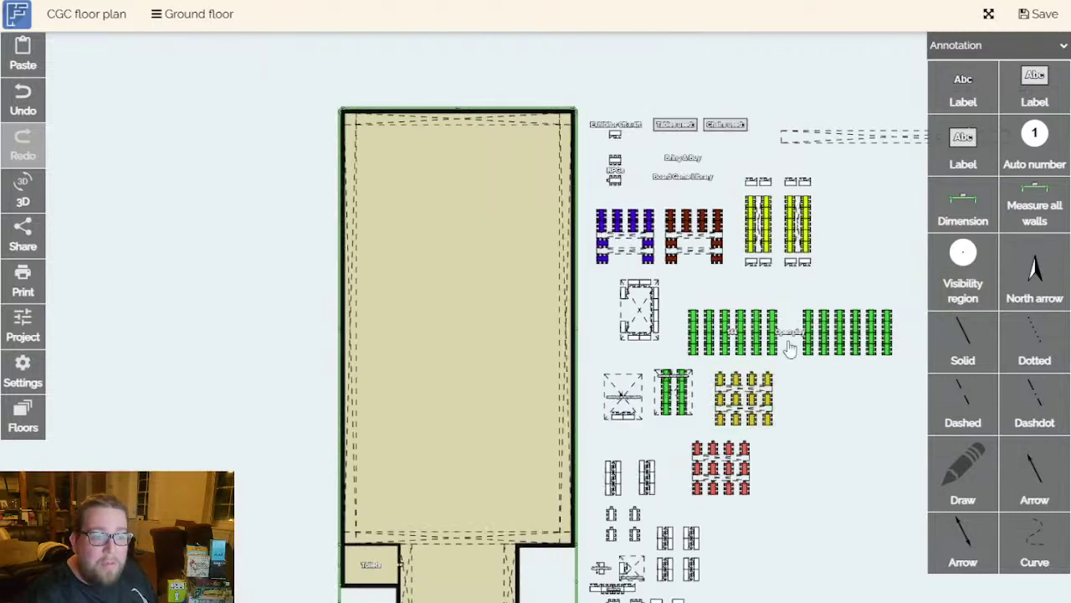
# Try placing the large green Open play table block across the width of the hall, between the dashed side strips.
pyautogui.click(849, 335)
pyautogui.moveTo(848, 337); pyautogui.dragTo(490, 268)
pyautogui.click(167, 270)
pyautogui.click(488, 215)
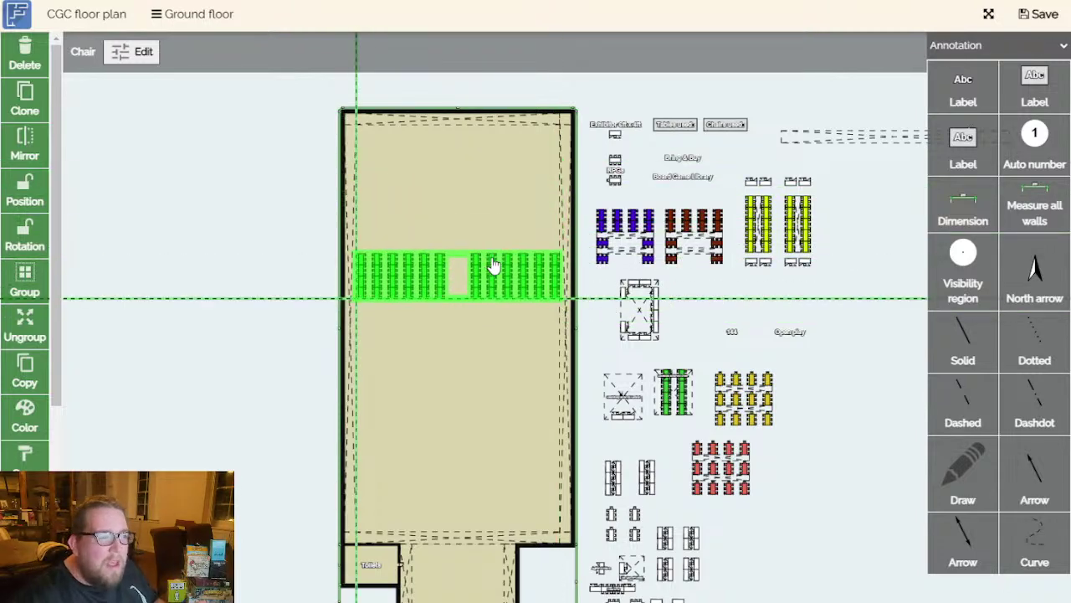
pyautogui.click(287, 271)
pyautogui.scroll(3, 435, 297)
pyautogui.scroll(1, 435, 297)
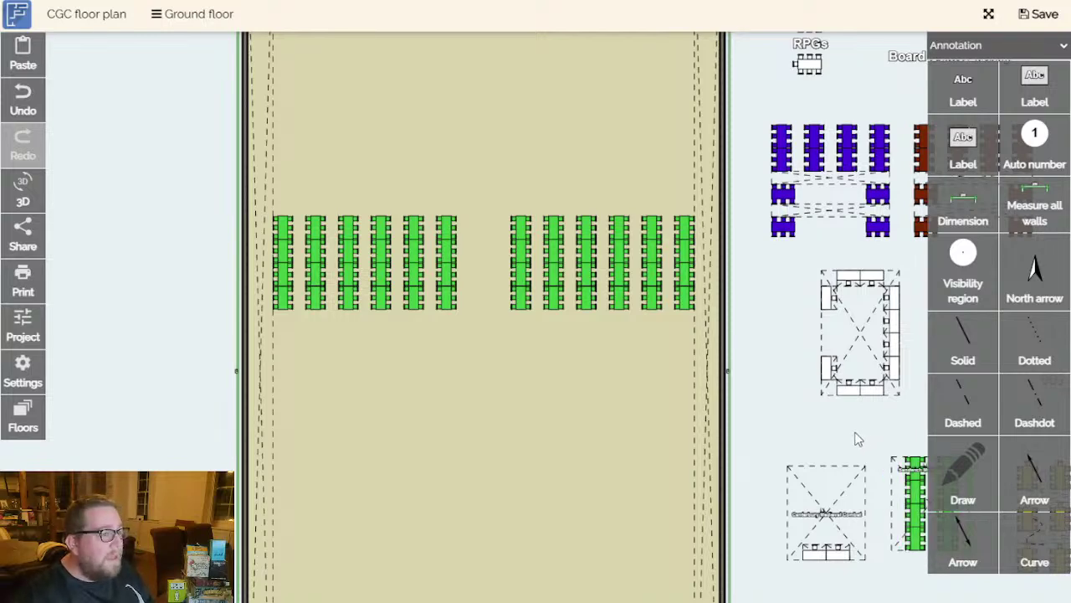
pyautogui.scroll(-1, 857, 438)
pyautogui.scroll(-1, 787, 428)
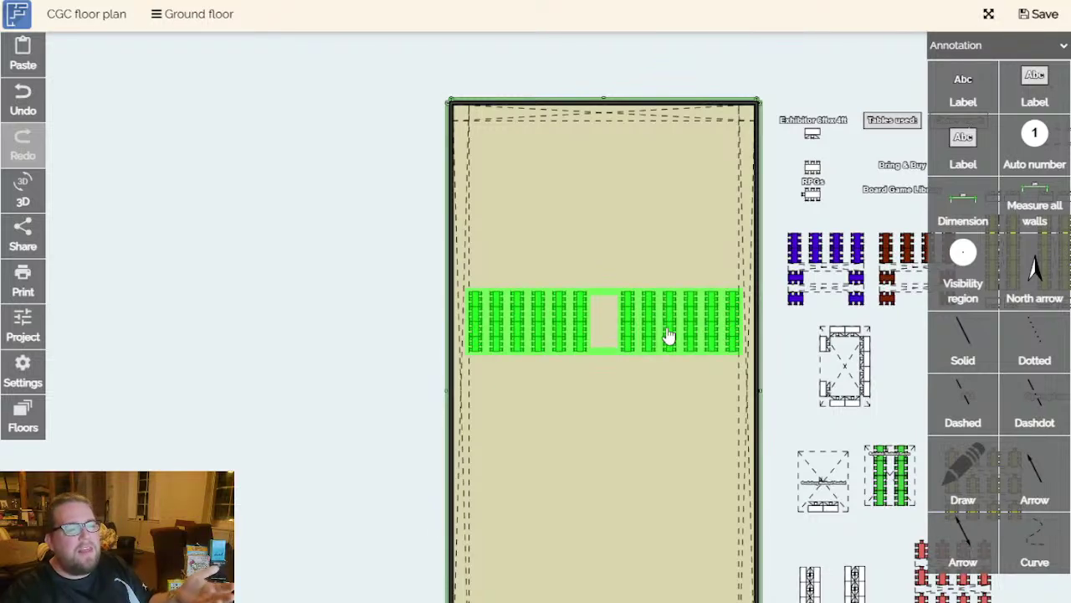
# Move the green table block out of the hall, back onto its 144 and Open play labels.
pyautogui.moveTo(756, 376); pyautogui.dragTo(639, 288)
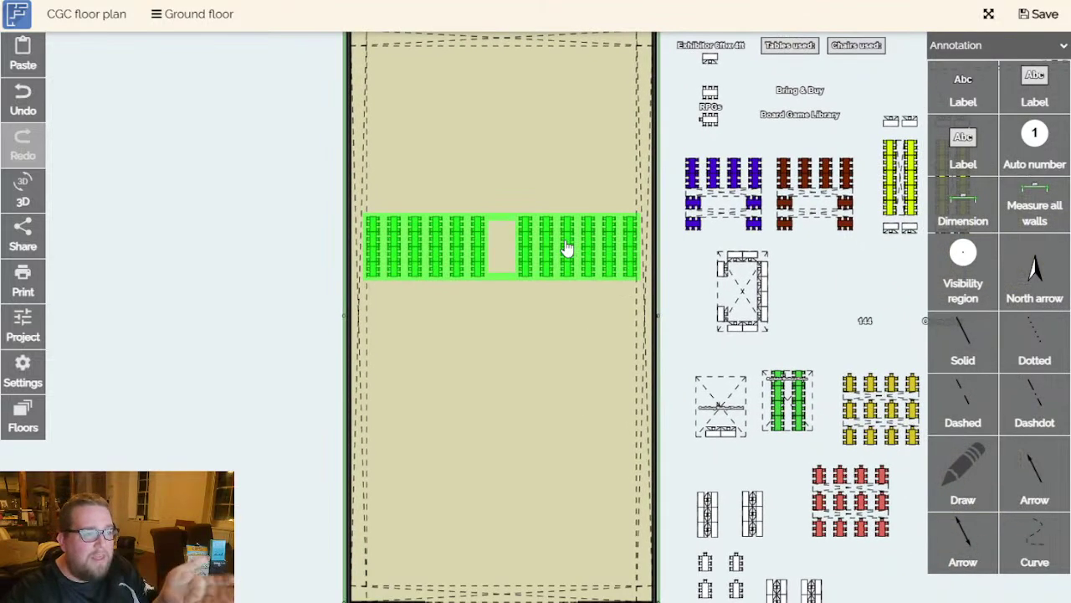
pyautogui.click(576, 264)
pyautogui.moveTo(576, 265); pyautogui.dragTo(1028, 346)
pyautogui.moveTo(873, 577); pyautogui.dragTo(748, 528)
pyautogui.scroll(3, 774, 299)
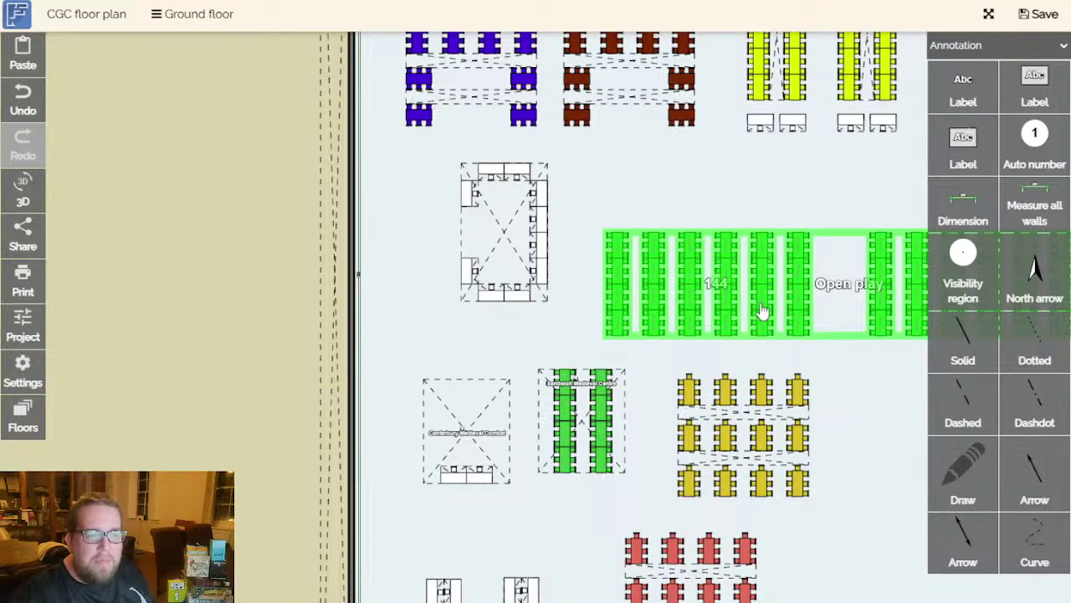
pyautogui.moveTo(848, 402); pyautogui.dragTo(796, 416)
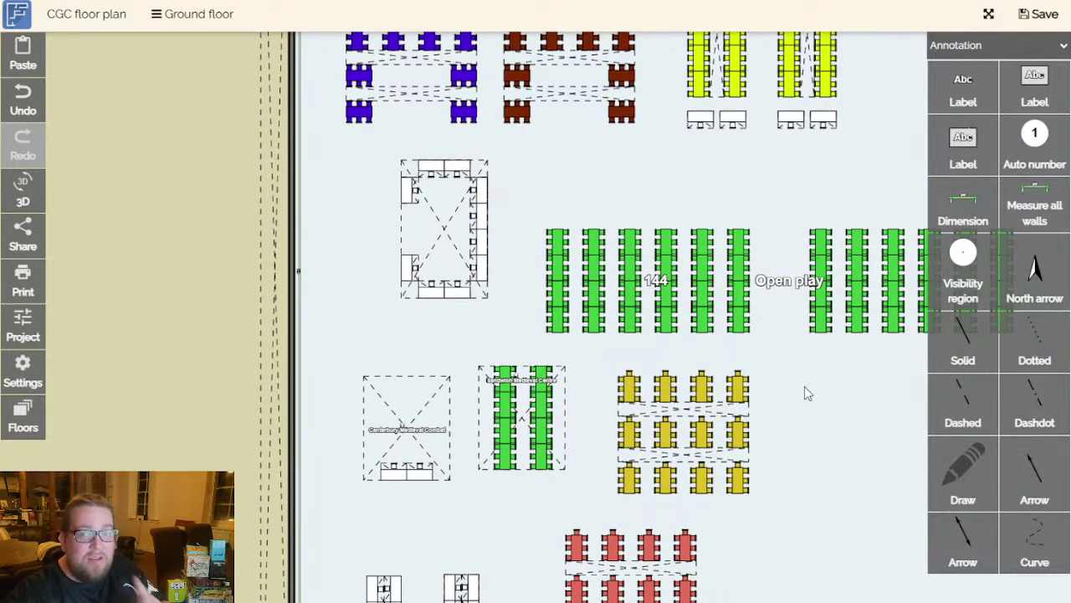
# Examine the staged green Open play tables alongside the other table groups and the hall's width.
pyautogui.moveTo(857, 432); pyautogui.dragTo(801, 454)
pyautogui.click(684, 318)
pyautogui.click(705, 374)
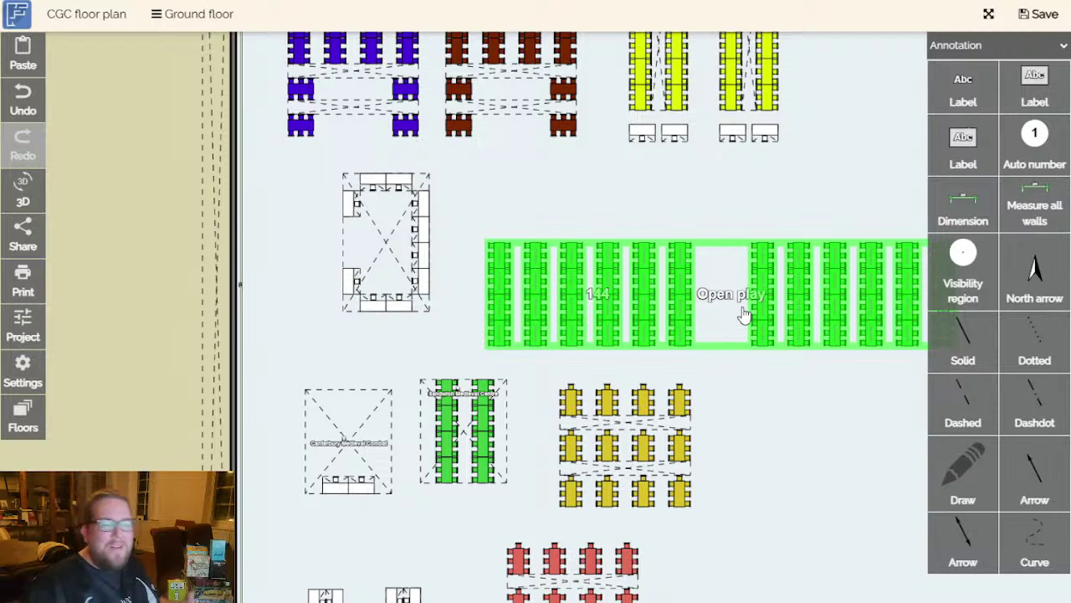
pyautogui.moveTo(772, 385); pyautogui.dragTo(701, 379)
pyautogui.scroll(2, 703, 379)
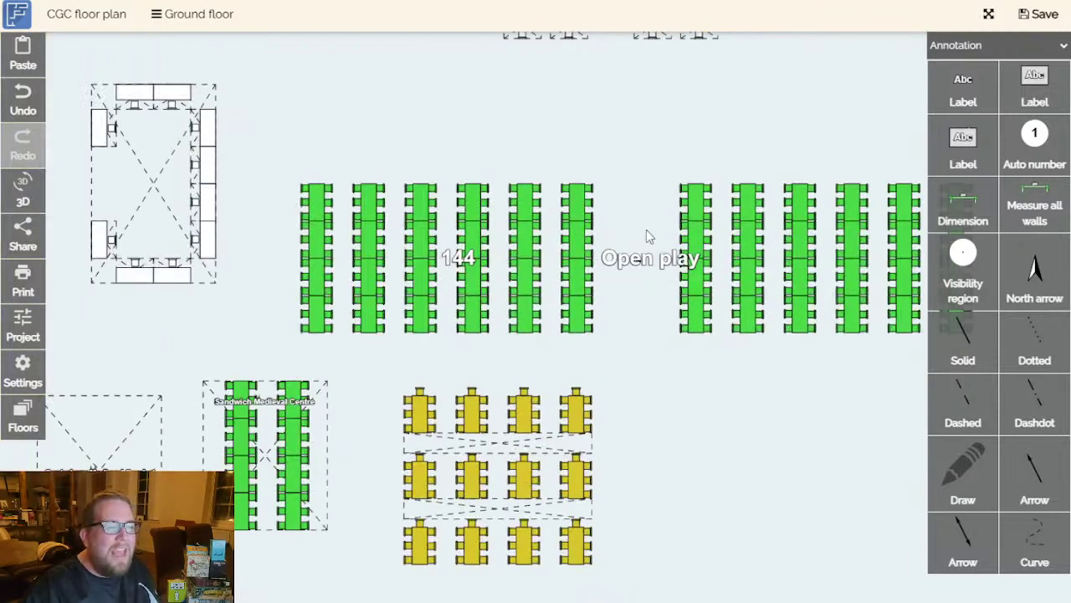
pyautogui.scroll(-4, 678, 445)
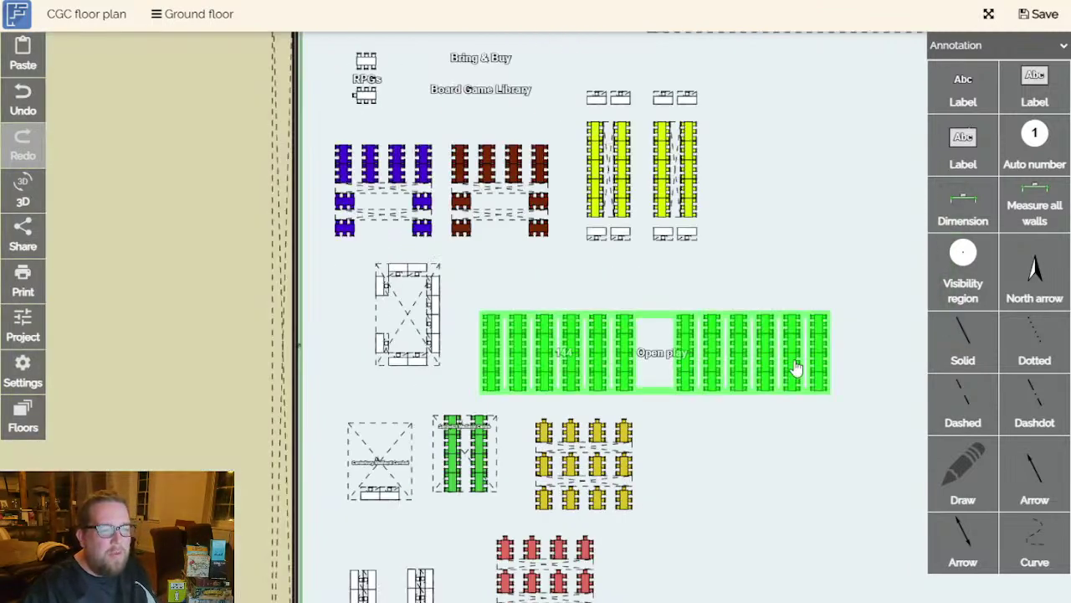
pyautogui.moveTo(788, 461); pyautogui.dragTo(811, 438)
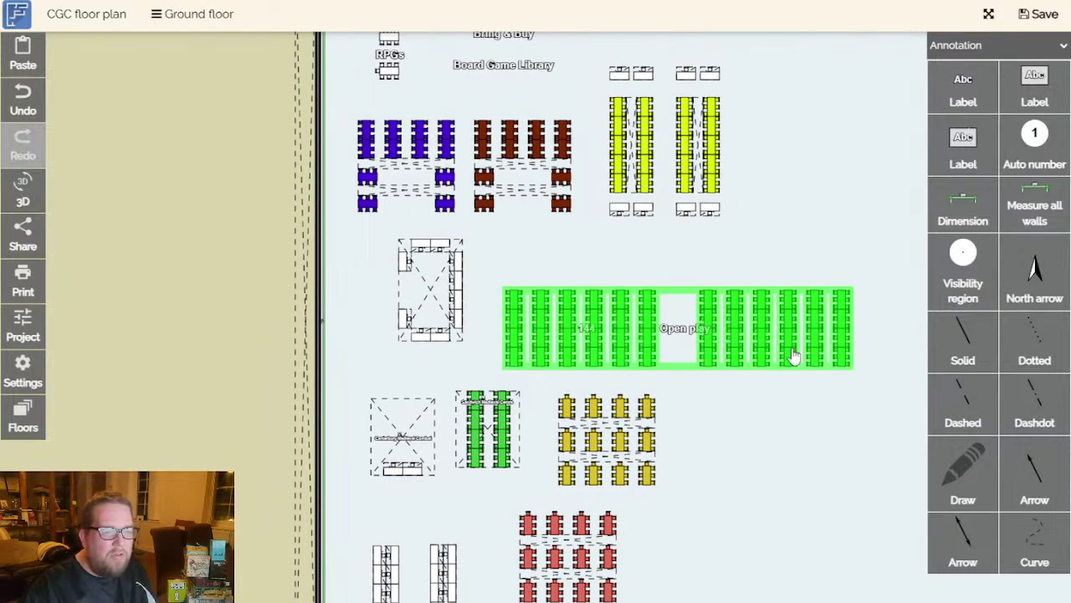
pyautogui.moveTo(777, 464); pyautogui.dragTo(830, 455)
pyautogui.scroll(-3, 860, 457)
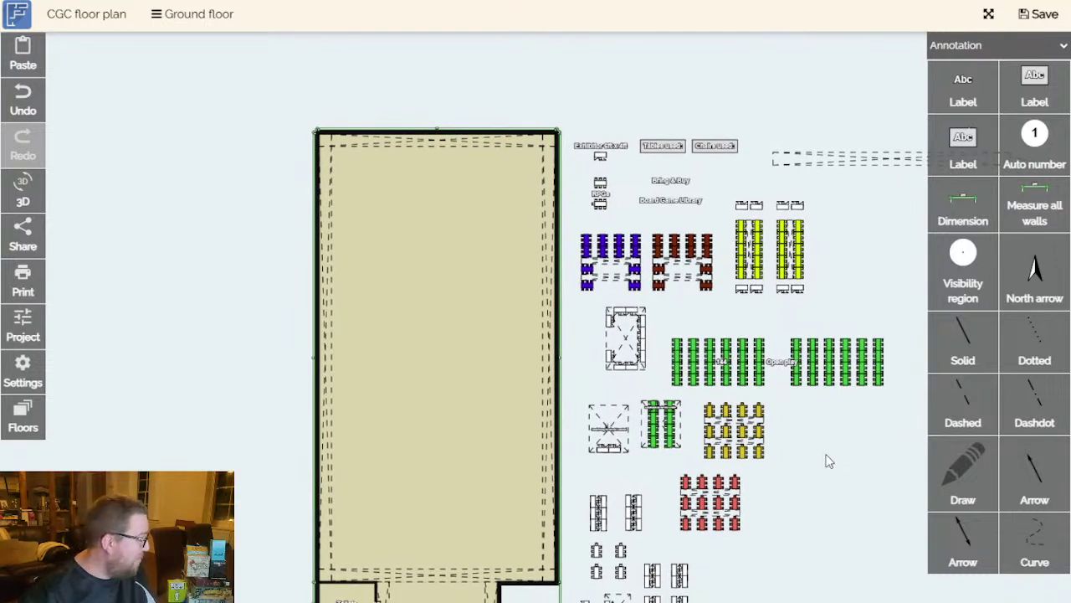
# Place the green Open play table block across the hall near its far wall and put the Open play label in its central gap.
pyautogui.moveTo(850, 374); pyautogui.dragTo(427, 176)
pyautogui.click(790, 345)
pyautogui.click(653, 335)
pyautogui.moveTo(667, 343); pyautogui.dragTo(439, 248)
pyautogui.click(786, 403)
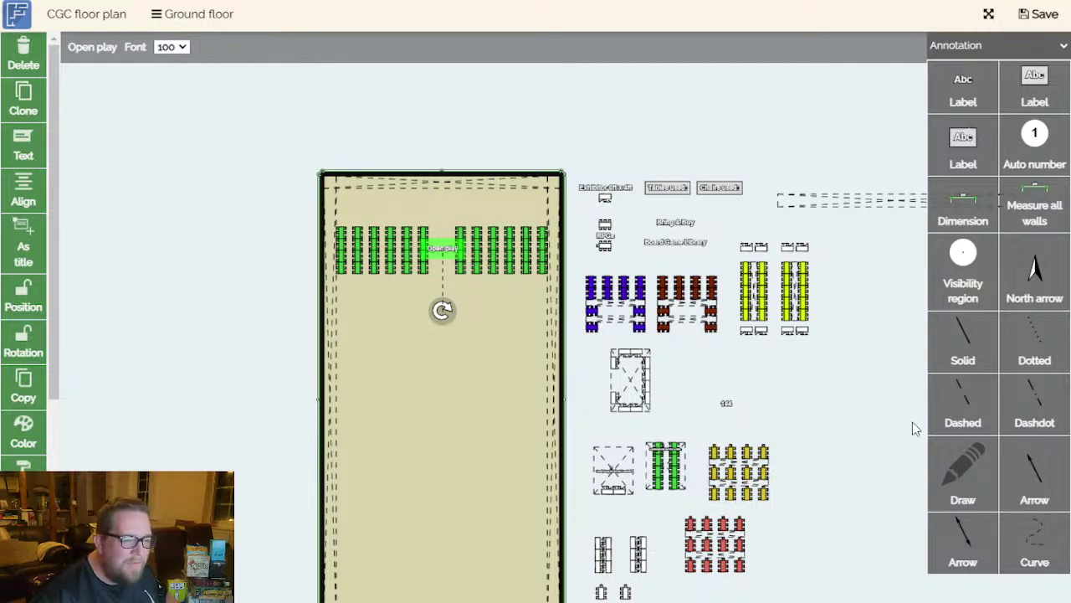
pyautogui.moveTo(796, 431); pyautogui.dragTo(758, 393)
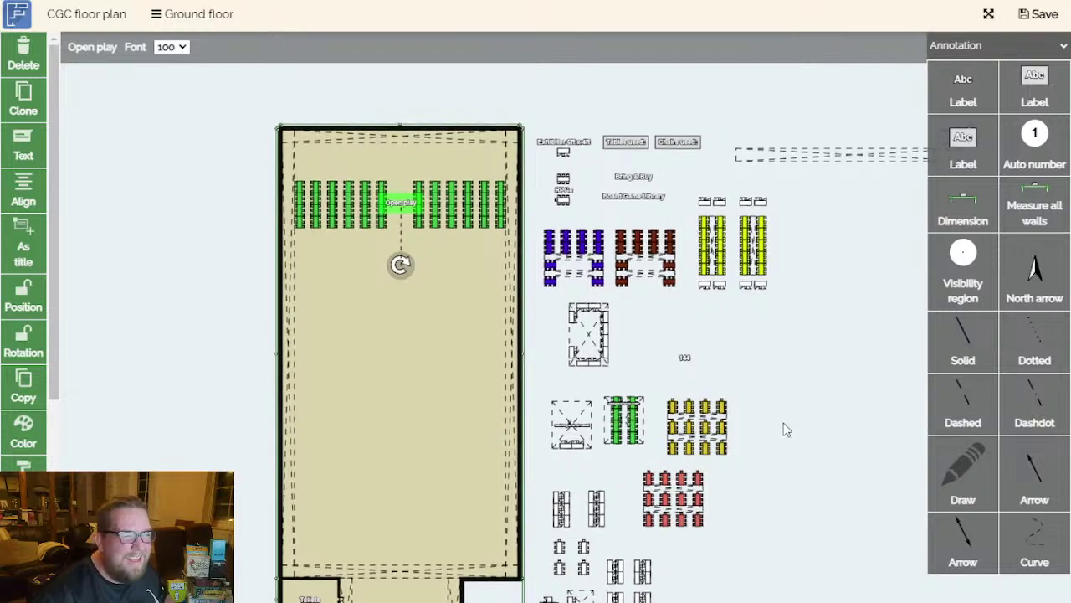
pyautogui.click(760, 401)
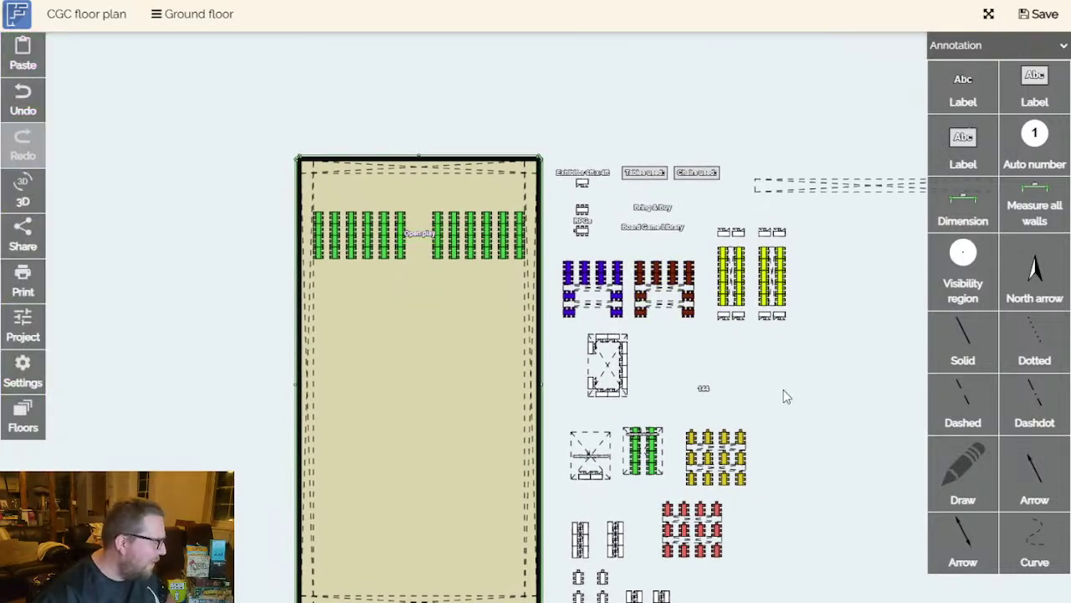
# Delete the leftover 144 label from the staging area beside the hall.
pyautogui.moveTo(787, 396); pyautogui.dragTo(812, 390)
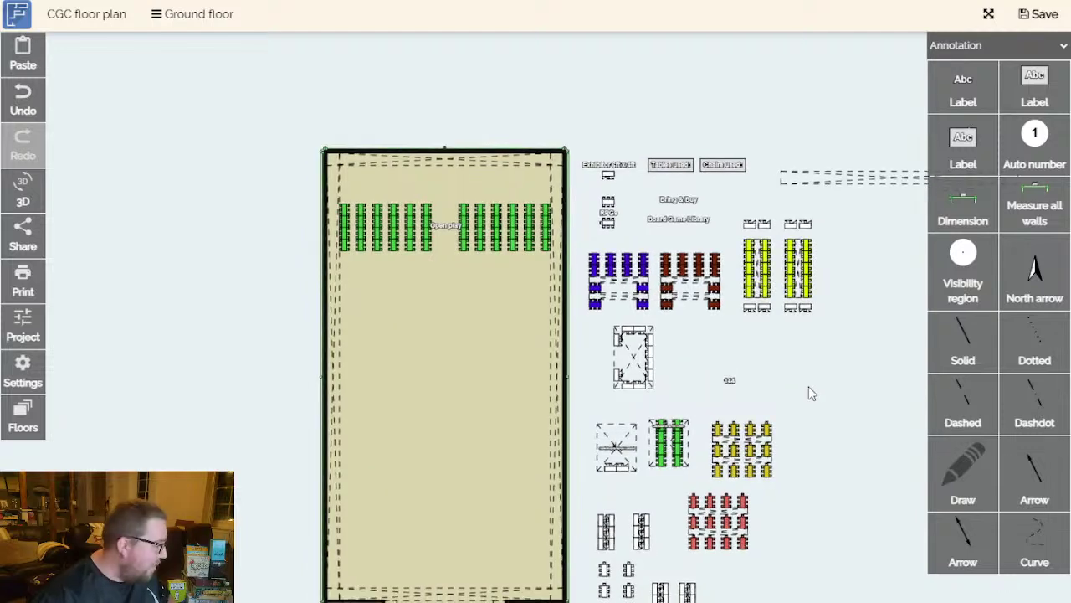
pyautogui.scroll(3, 494, 285)
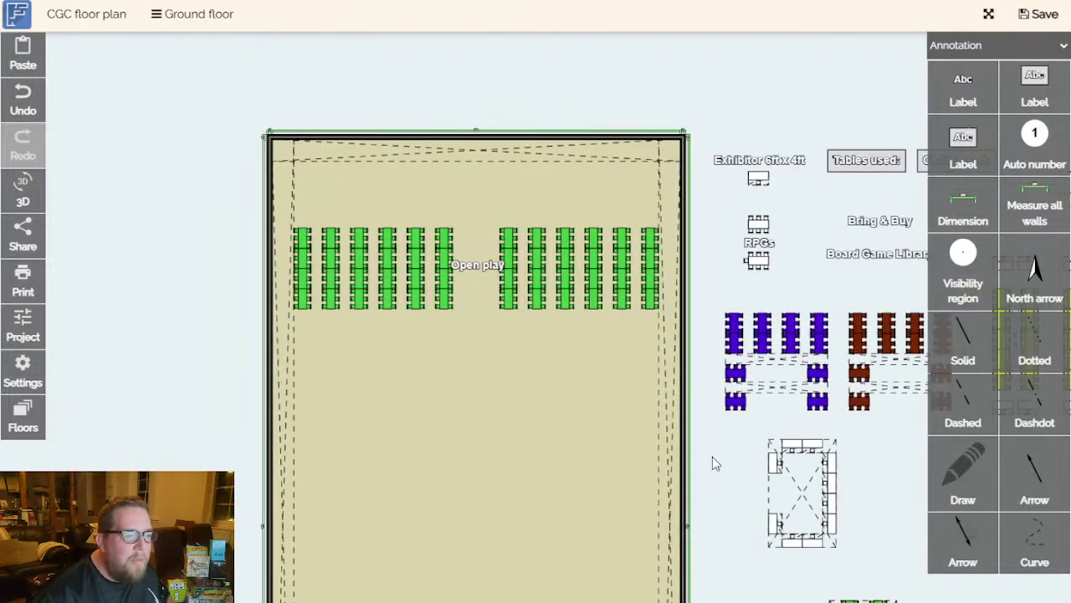
pyautogui.scroll(-5, 711, 461)
pyautogui.click(779, 410)
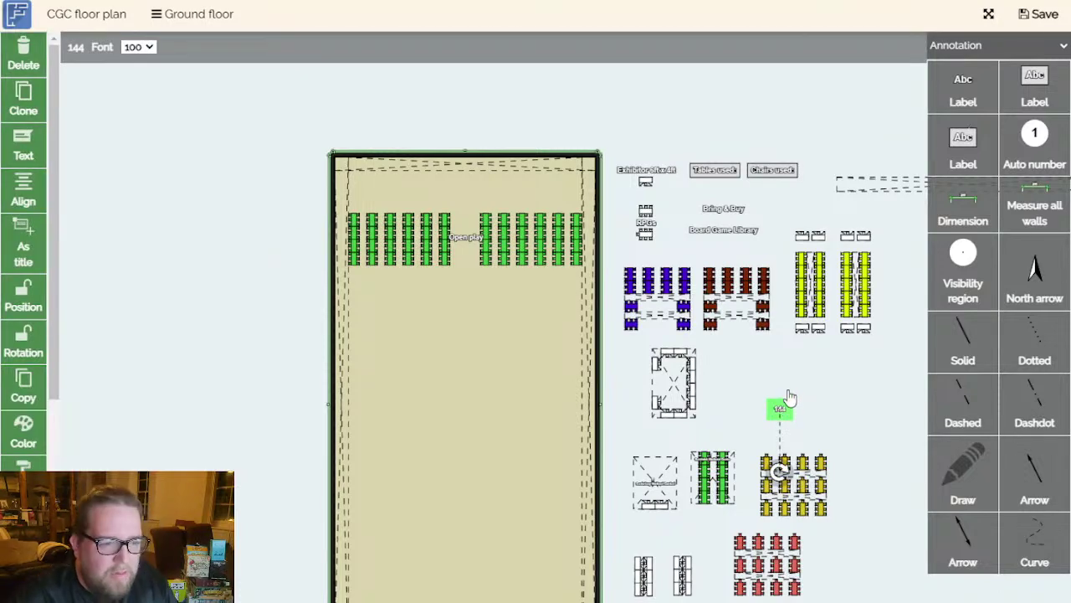
pyautogui.press('Delete')
# Move the Front desk table group into the entrance lobby, just inside the clearance strip along the doors.
pyautogui.moveTo(798, 393); pyautogui.dragTo(796, 225)
pyautogui.moveTo(795, 508); pyautogui.dragTo(823, 419)
pyautogui.scroll(3, 751, 490)
pyautogui.scroll(1, 803, 461)
pyautogui.moveTo(789, 459); pyautogui.dragTo(920, 460)
pyautogui.click(725, 345)
pyautogui.moveTo(725, 346); pyautogui.dragTo(267, 385)
pyautogui.moveTo(319, 484); pyautogui.dragTo(412, 497)
pyautogui.click(348, 491)
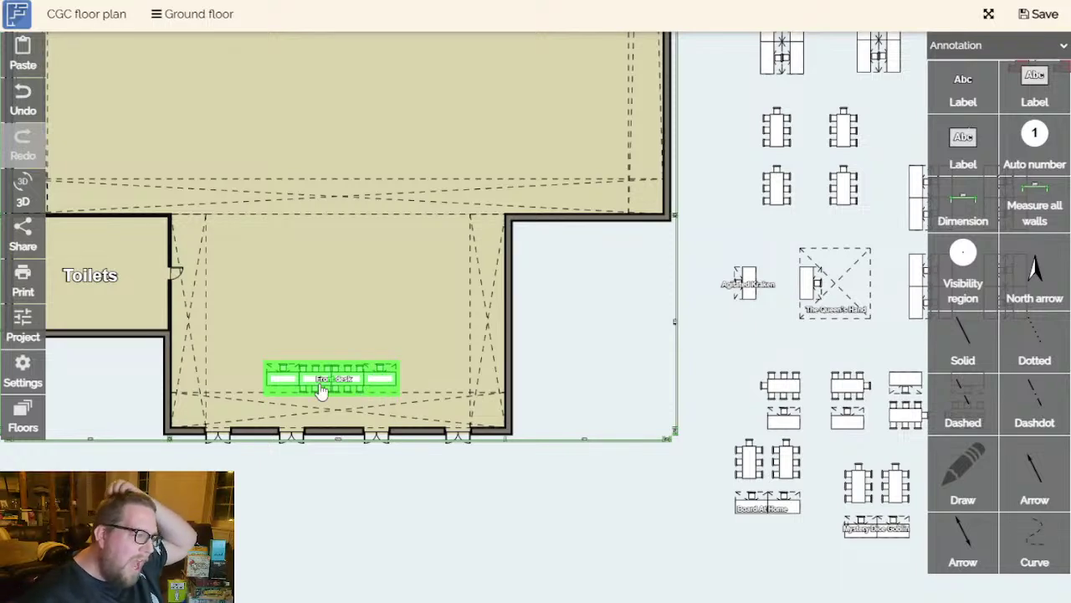
# Check the Front desk's position in the lobby against the entrance doors and the surrounding clearance strips.
pyautogui.scroll(3, 318, 410)
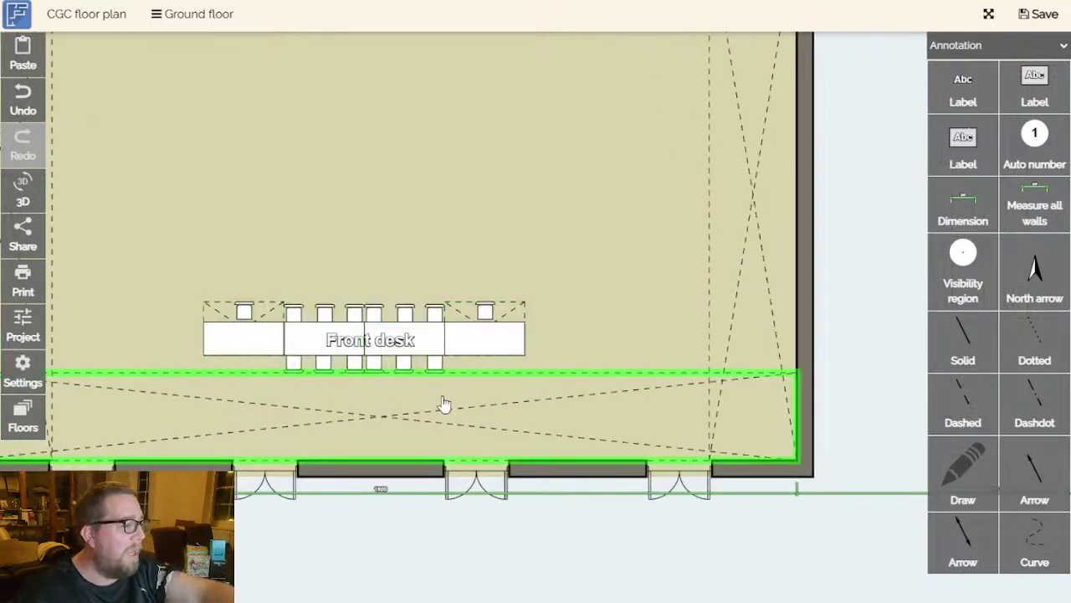
pyautogui.scroll(-2, 354, 359)
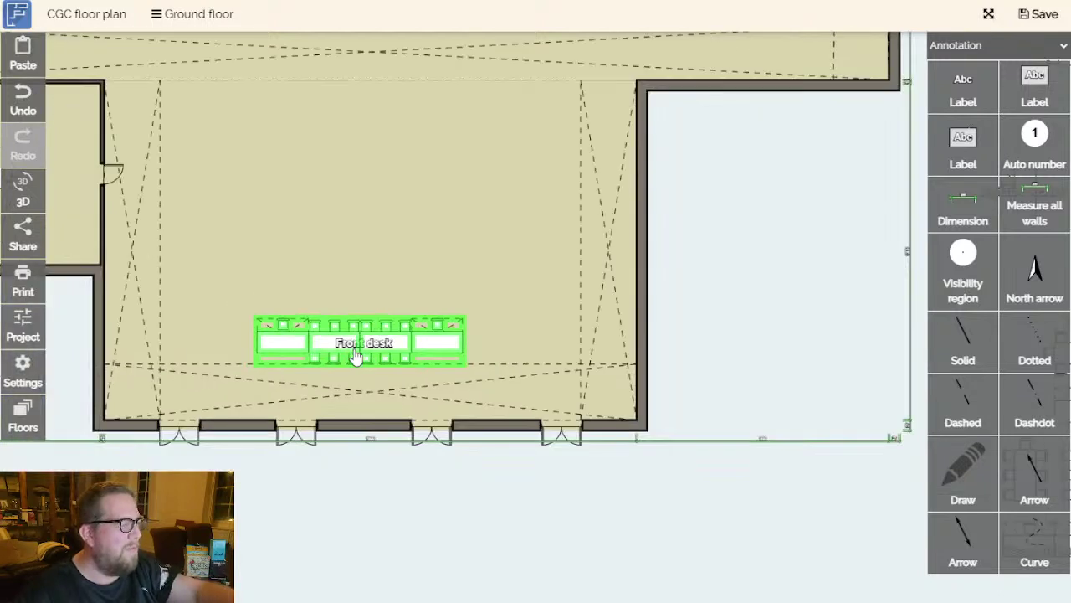
pyautogui.scroll(-1, 400, 437)
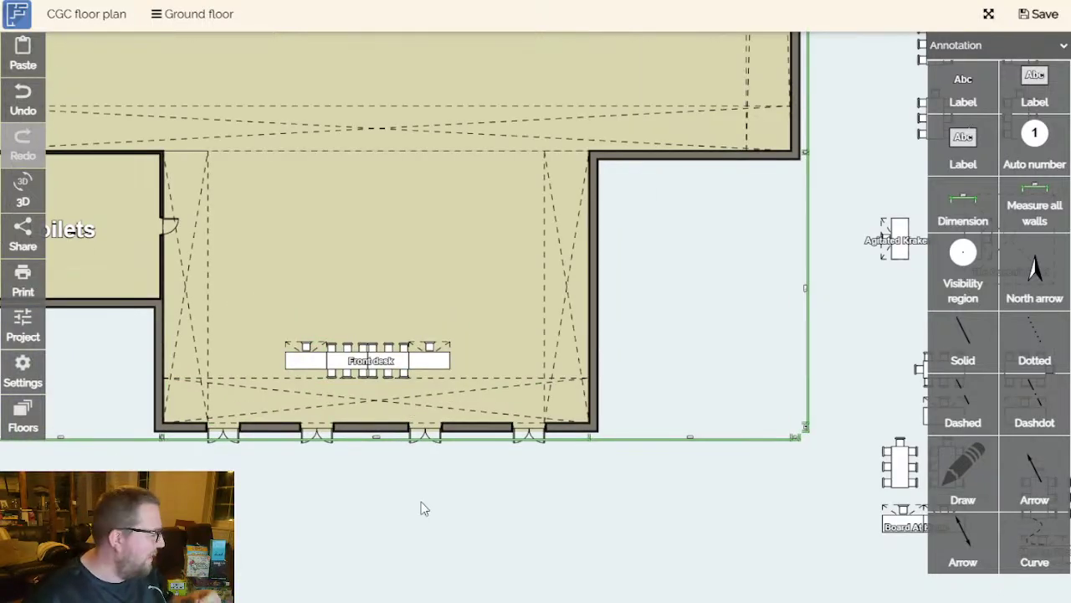
pyautogui.scroll(-1, 415, 528)
pyautogui.scroll(1, 380, 495)
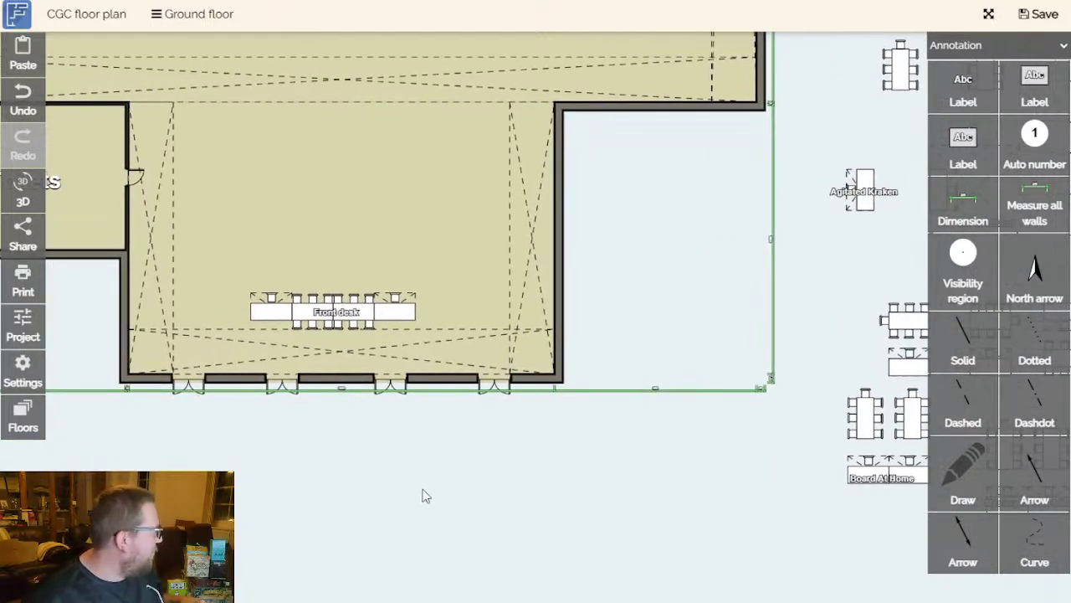
pyautogui.hscroll(1, 491, 468)
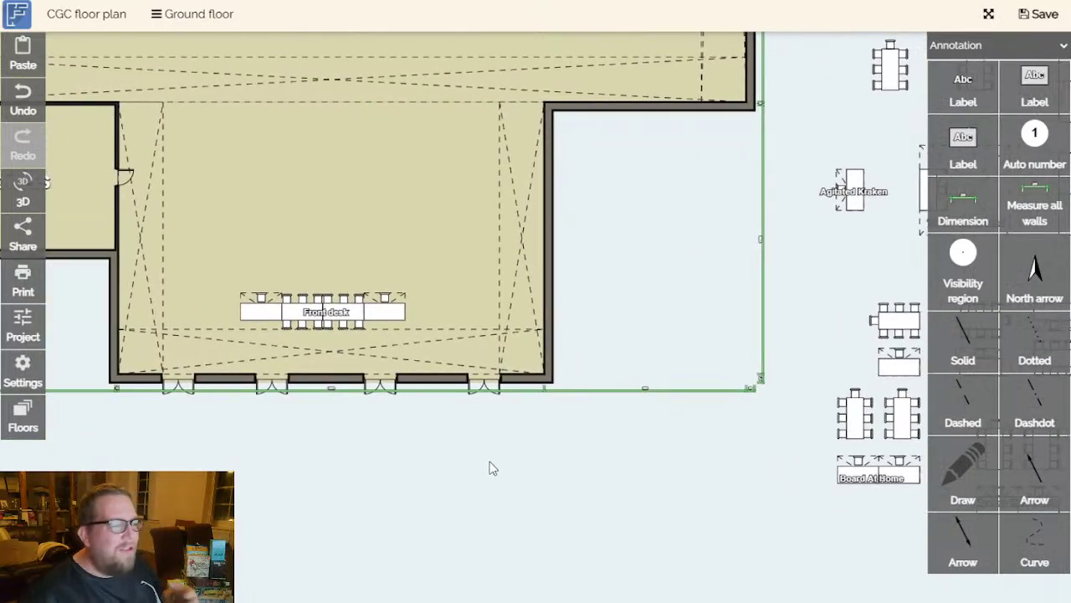
pyautogui.moveTo(481, 473)
pyautogui.mouseDown()
pyautogui.moveTo(488, 491)
pyautogui.moveTo(590, 481)
pyautogui.moveTo(483, 478)
pyautogui.mouseUp()
pyautogui.scroll(-2, 590, 480)
pyautogui.click(338, 371)
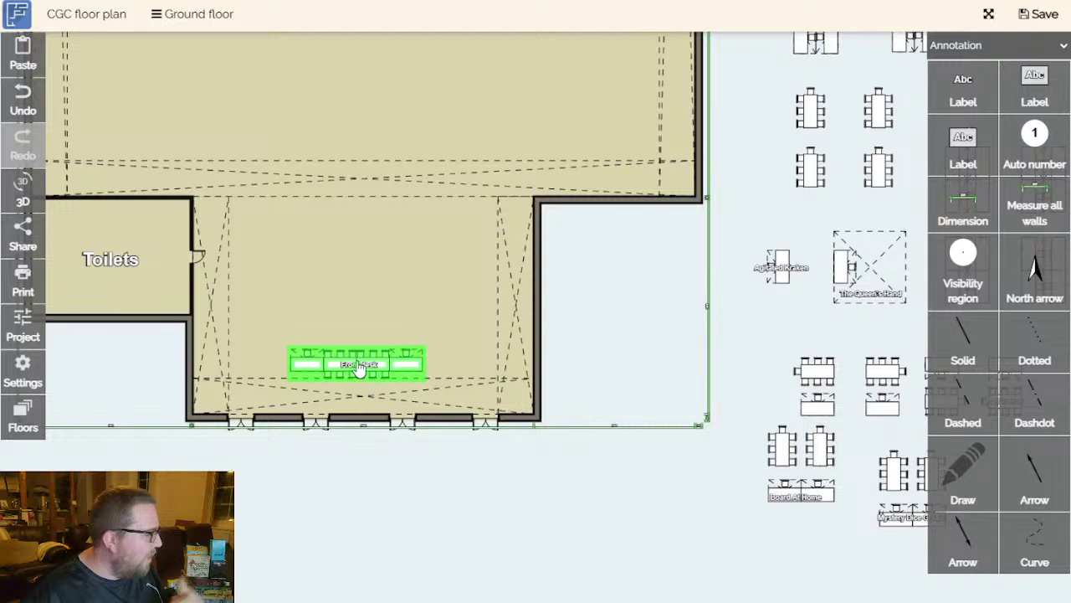
pyautogui.moveTo(490, 485); pyautogui.dragTo(456, 477)
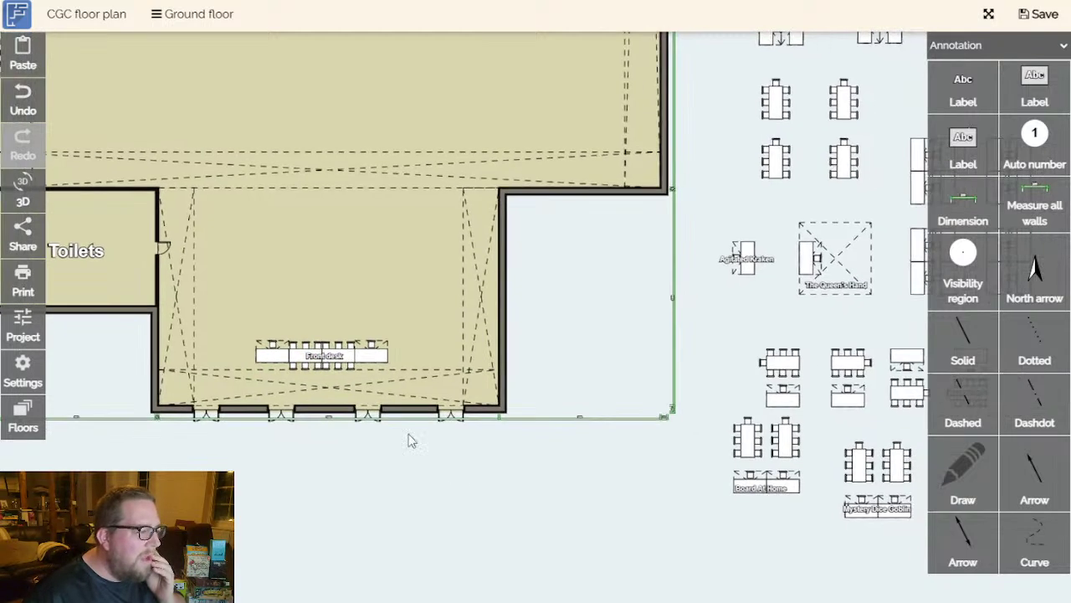
# Move the upper staged pair of white chair-ringed tables into the lobby, directly behind the Front desk.
pyautogui.hscroll(5, 529, 480)
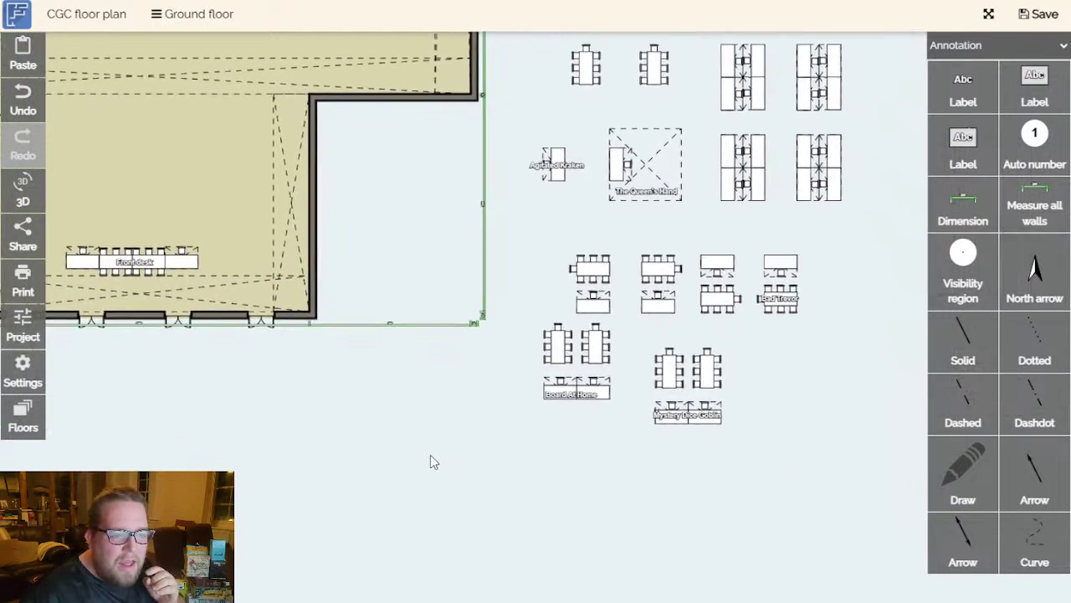
pyautogui.keyDown('ctrl'); pyautogui.scroll(-2, 544, 386); pyautogui.keyUp('ctrl')
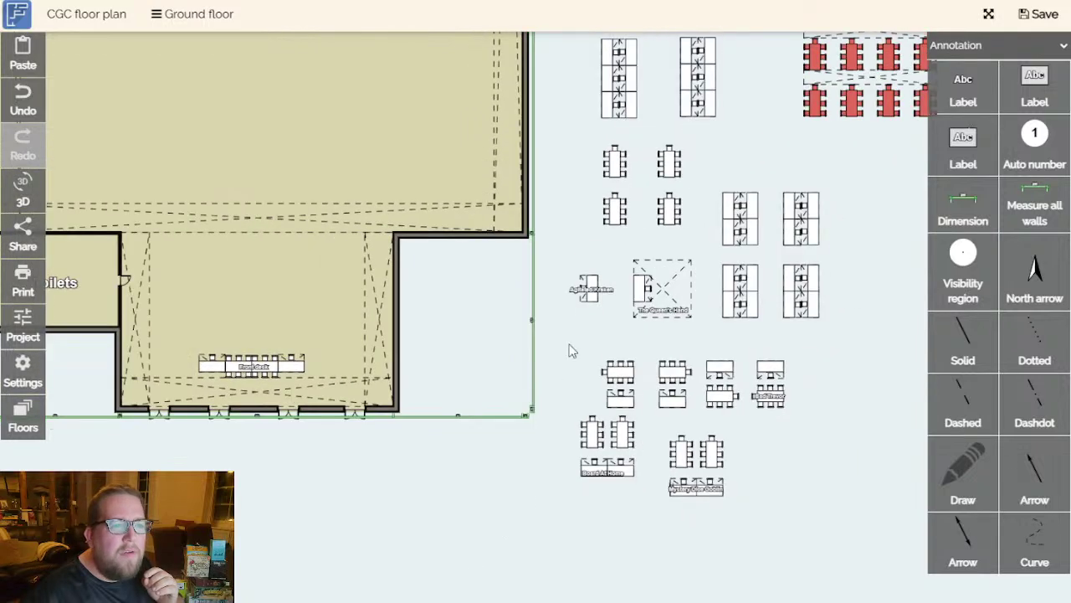
pyautogui.scroll(3, 569, 352)
pyautogui.click(667, 241)
pyautogui.moveTo(667, 240)
pyautogui.mouseDown()
pyautogui.moveTo(277, 394)
pyautogui.moveTo(268, 408)
pyautogui.mouseUp()
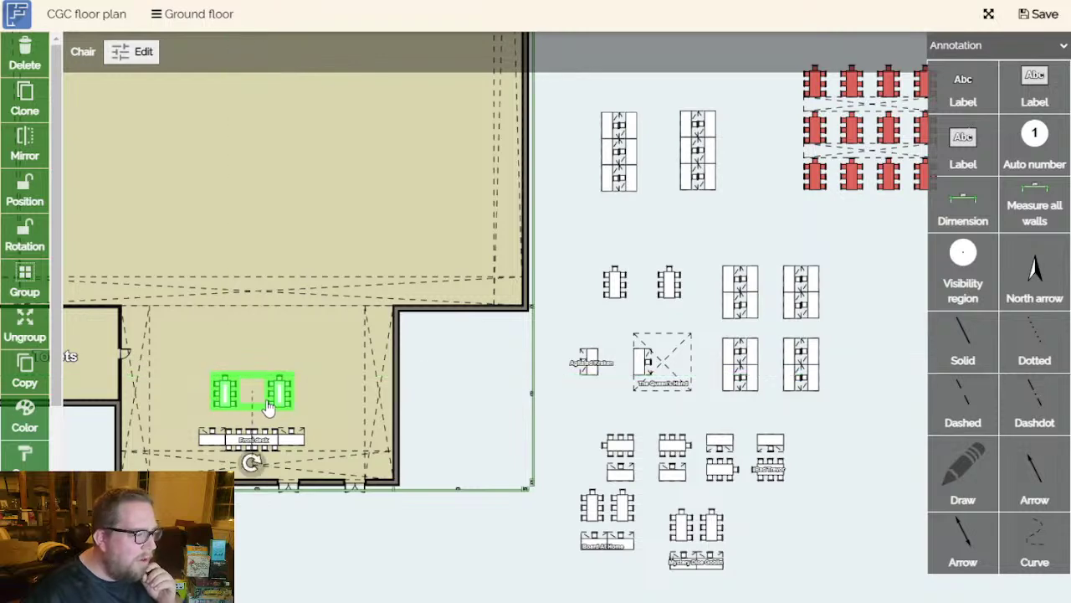
# Move the remaining staged pair of white tables into the lobby and line it up behind the first pair.
pyautogui.click(645, 294)
pyautogui.moveTo(644, 295); pyautogui.dragTo(264, 355)
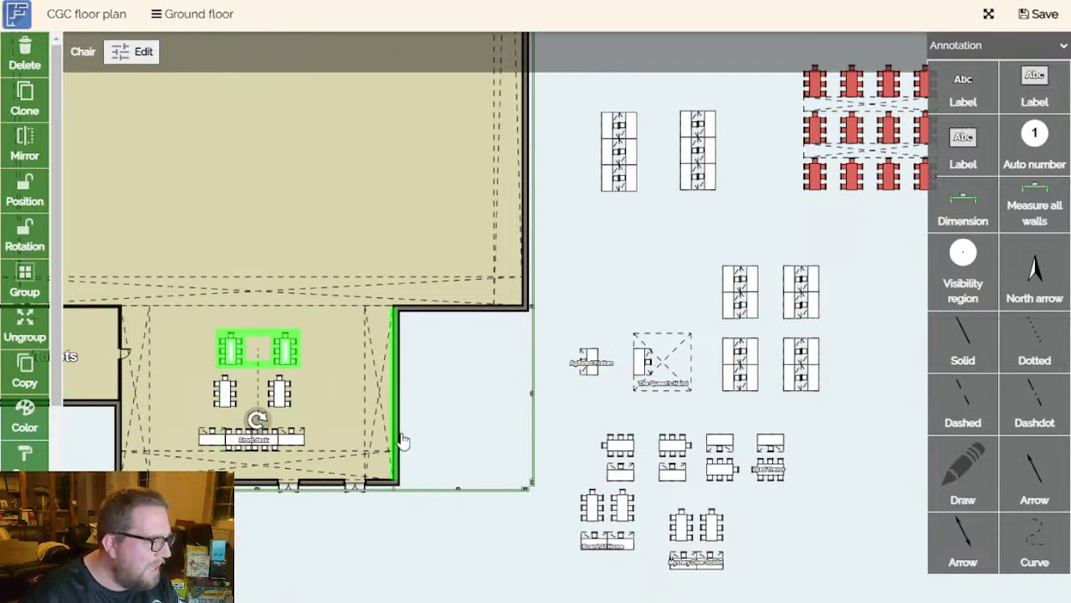
pyautogui.scroll(5, 284, 385)
pyautogui.moveTo(285, 280); pyautogui.dragTo(270, 262)
pyautogui.click(778, 407)
pyautogui.scroll(-5, 778, 406)
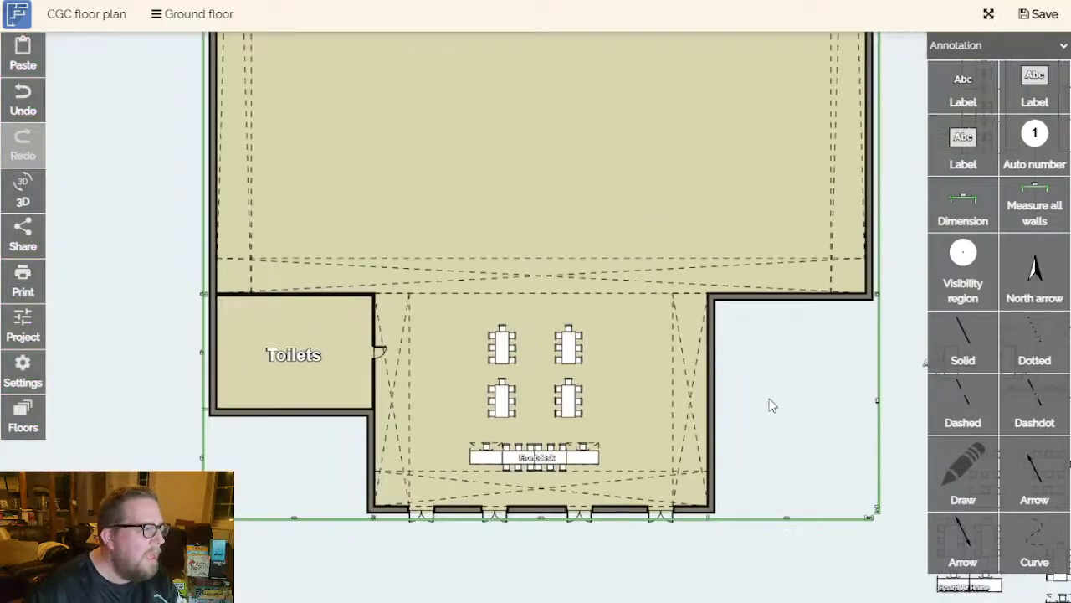
pyautogui.scroll(3, 670, 369)
pyautogui.click(529, 366)
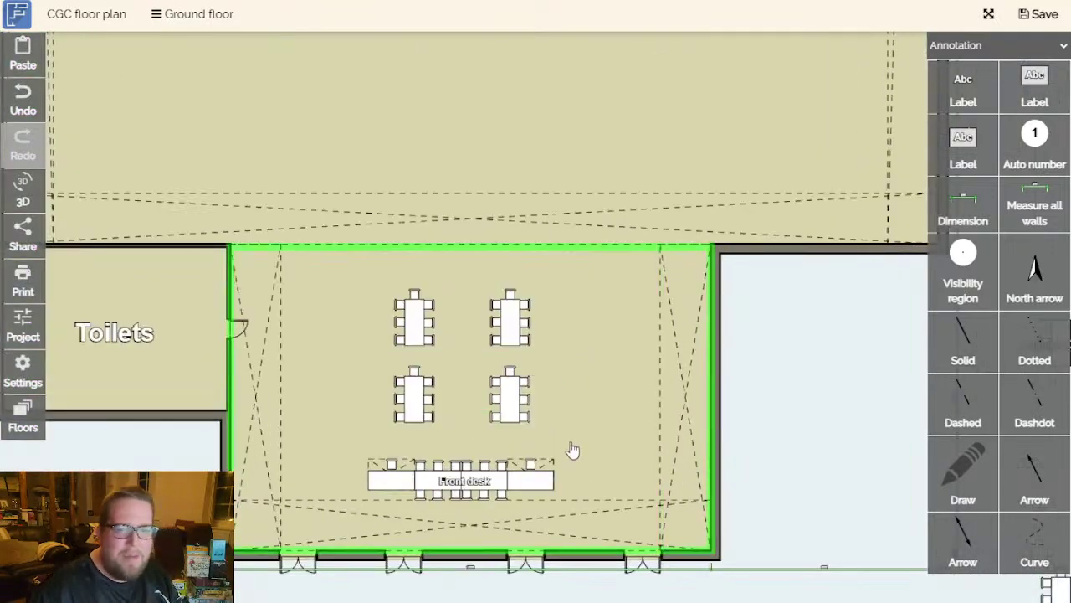
# Duplicate the Agitated Kraken exhibitor label from the staging area.
pyautogui.scroll(-2, 761, 449)
pyautogui.hscroll(1, 831, 451)
pyautogui.hscroll(2, 754, 447)
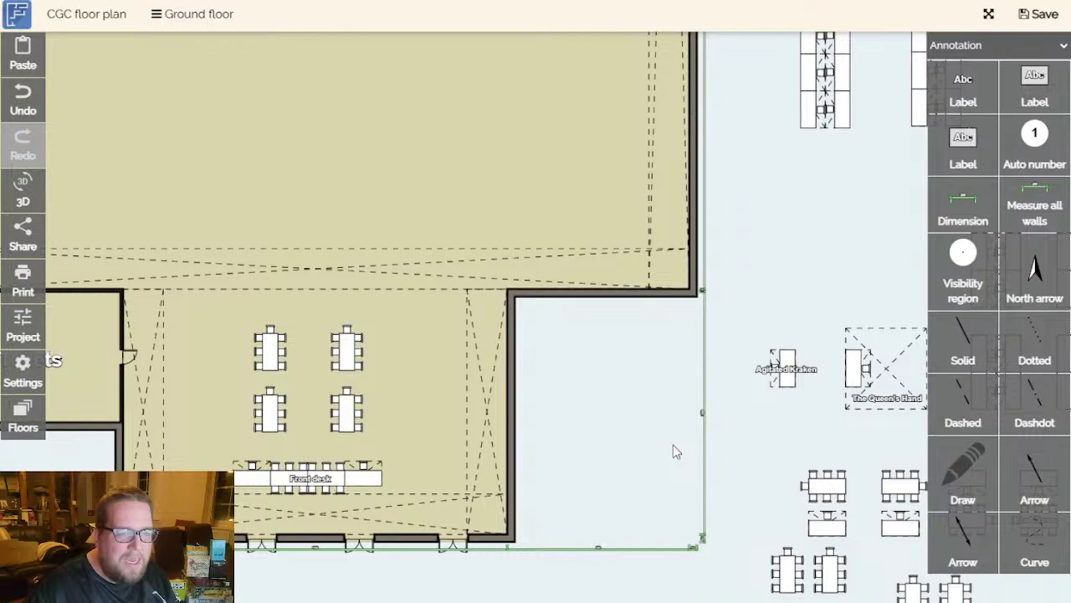
pyautogui.scroll(-1, 673, 445)
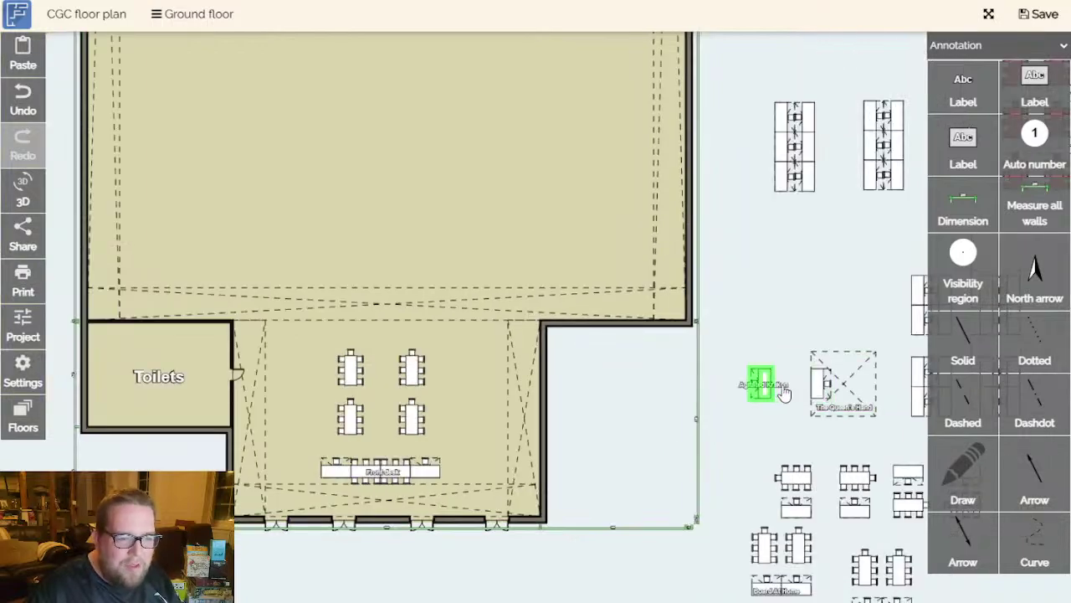
pyautogui.click(787, 385)
pyautogui.hotkey('ctrl', 'c')
pyautogui.hotkey('ctrl', 'v')
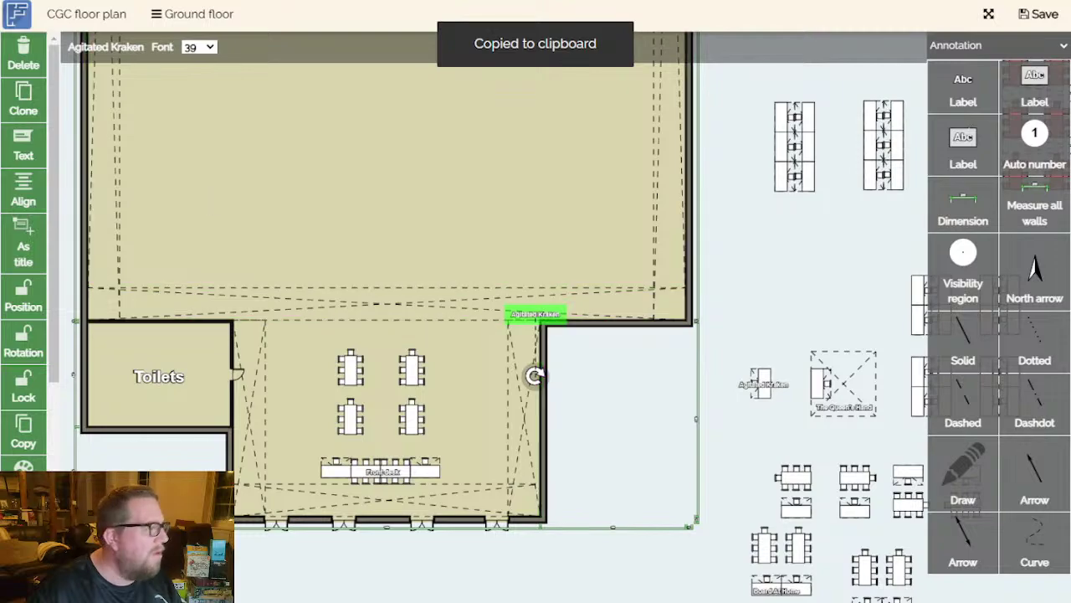
# Change the copied label's text to Mindclash Games and place it between the two lobby tables farthest from the Front desk.
pyautogui.click(23, 147)
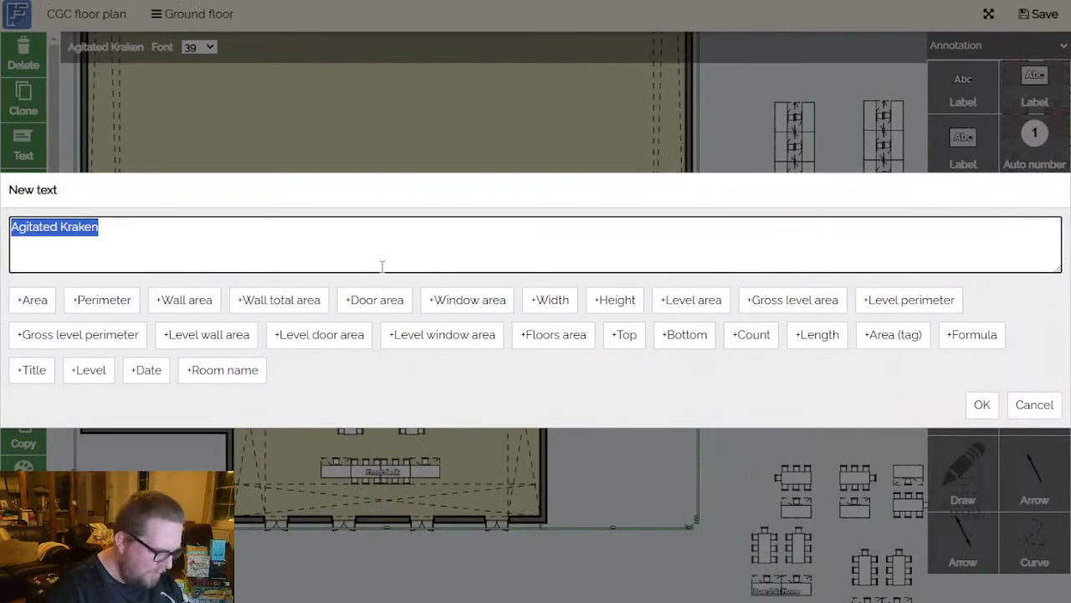
pyautogui.write('Mindclash Games')
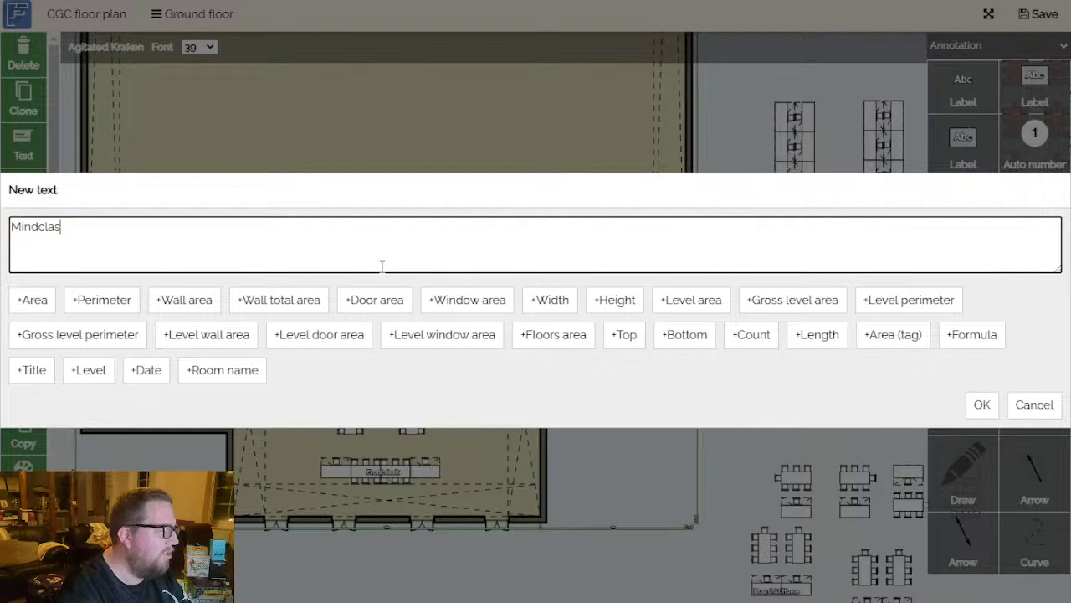
pyautogui.click(979, 405)
pyautogui.moveTo(540, 316); pyautogui.dragTo(376, 379)
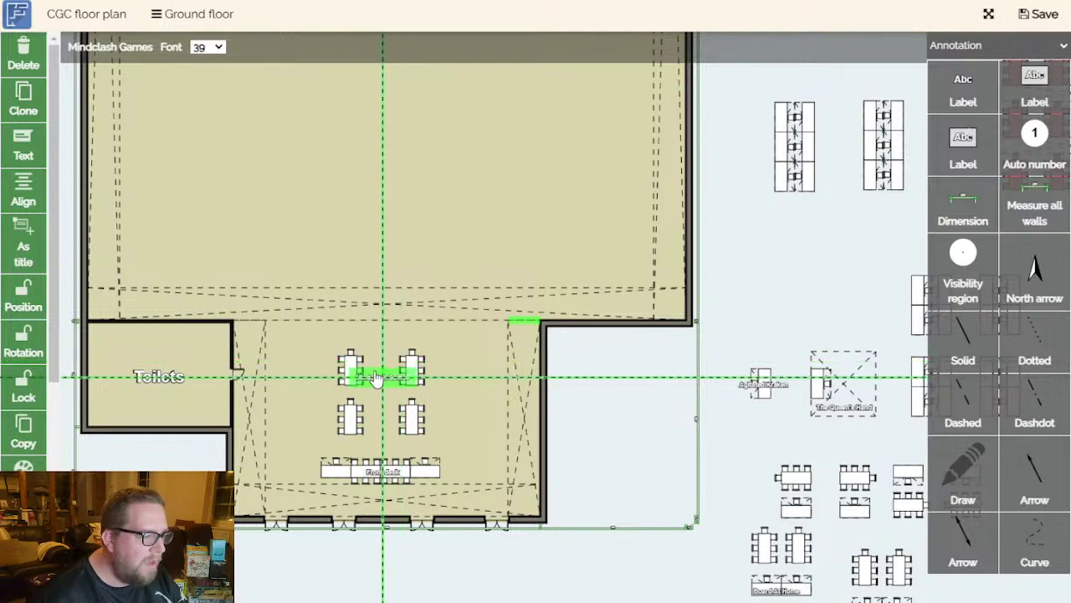
pyautogui.click(449, 400)
# Add a copy of the Mindclash Games label reading Paverson Games between the two lobby tables nearest the Front desk.
pyautogui.hotkey('ctrl', 'c')
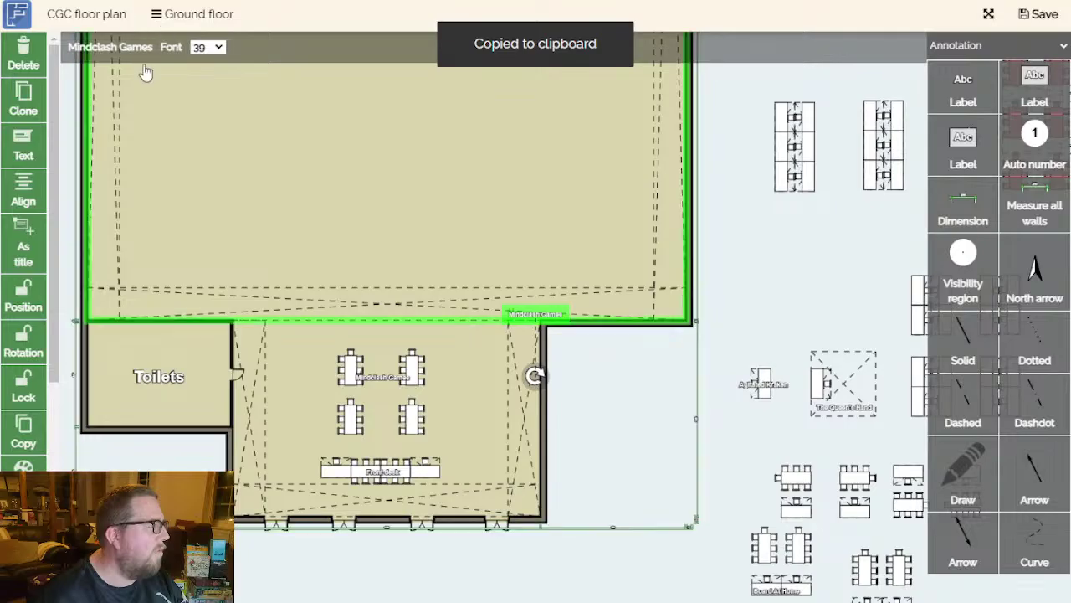
pyautogui.hotkey('ctrl', 'v')
pyautogui.write('Paver')
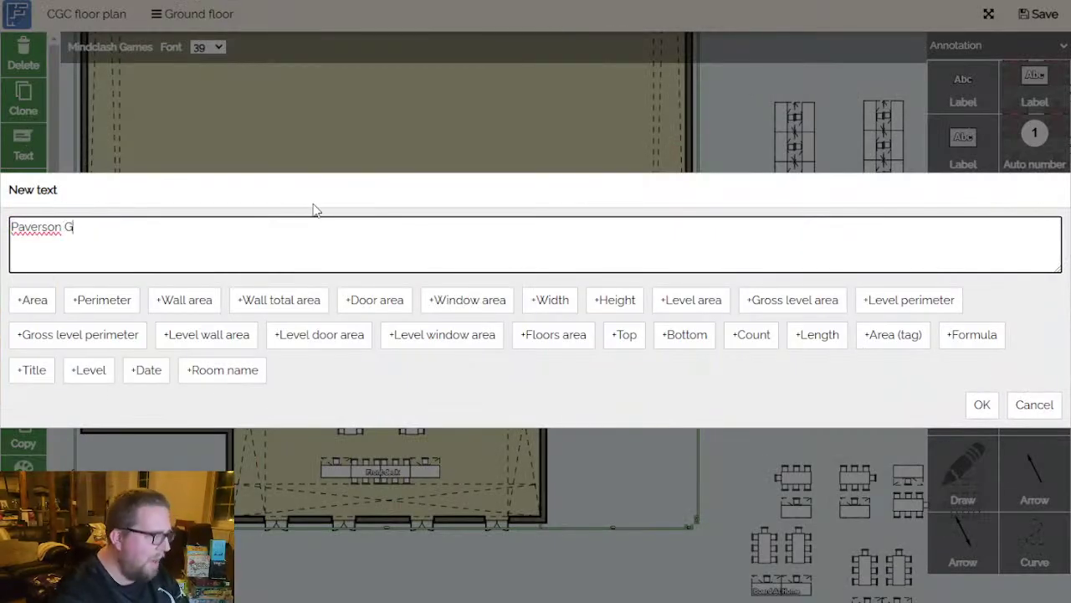
pyautogui.click(982, 404)
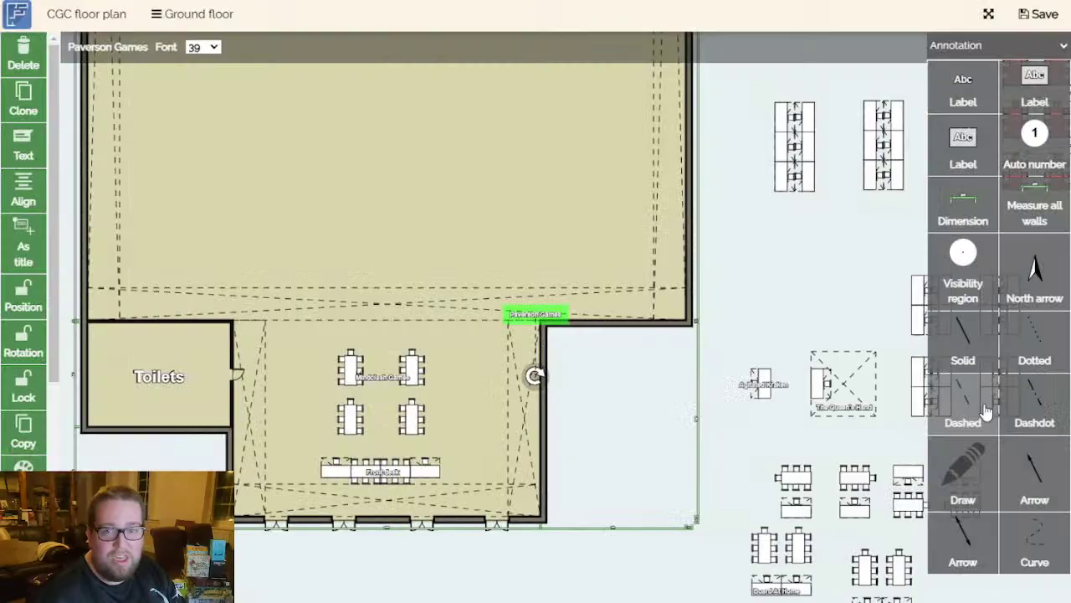
pyautogui.moveTo(555, 325); pyautogui.dragTo(393, 430)
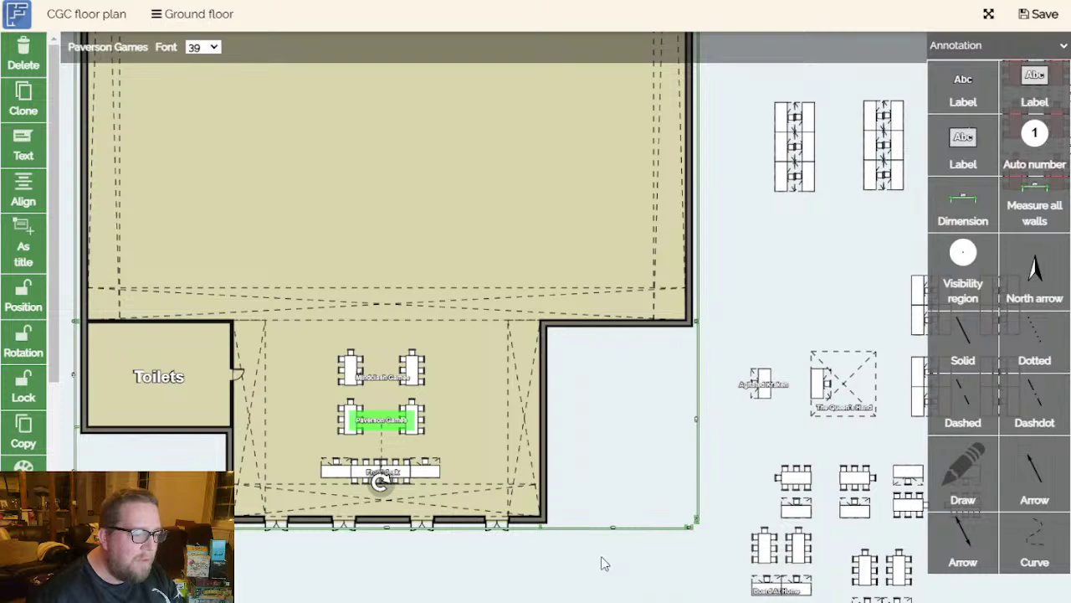
# Examine the spacing of the Mindclash Games and Paverson Games table pairs in front of the Front desk.
pyautogui.click(604, 560)
pyautogui.scroll(5, 387, 464)
pyautogui.click(368, 370)
pyautogui.click(390, 397)
pyautogui.click(427, 400)
pyautogui.click(543, 407)
pyautogui.scroll(-1, 544, 410)
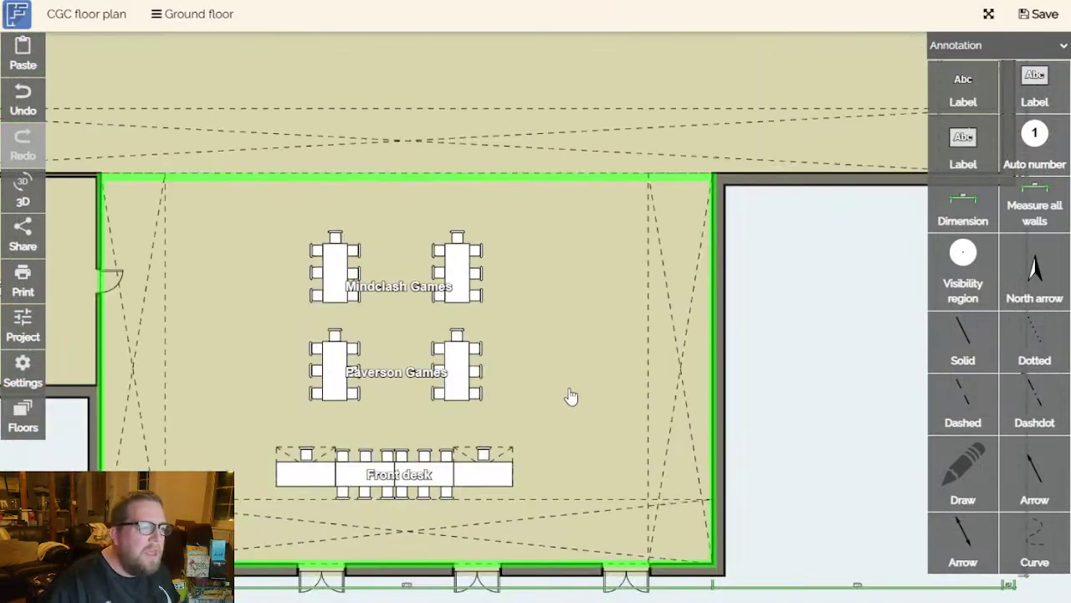
pyautogui.click(815, 382)
pyautogui.scroll(-2, 809, 373)
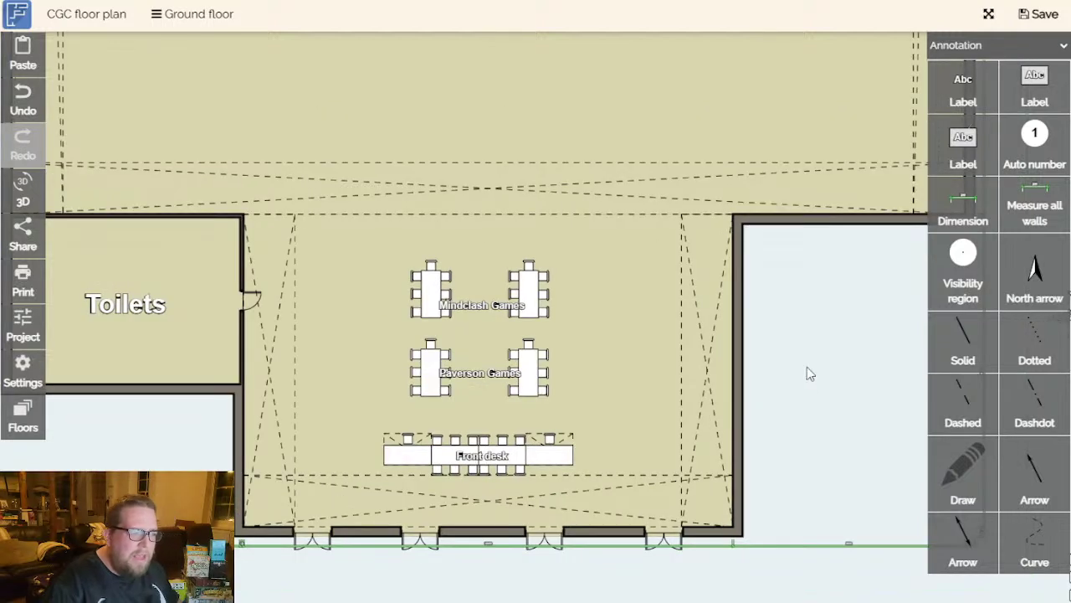
pyautogui.click(471, 381)
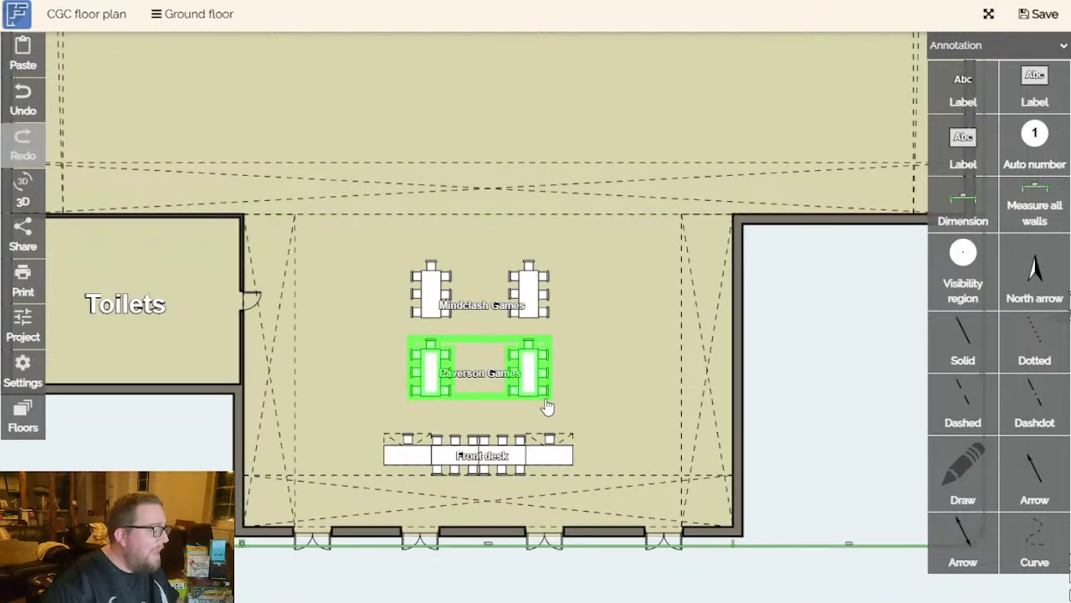
pyautogui.click(567, 383)
pyautogui.click(530, 387)
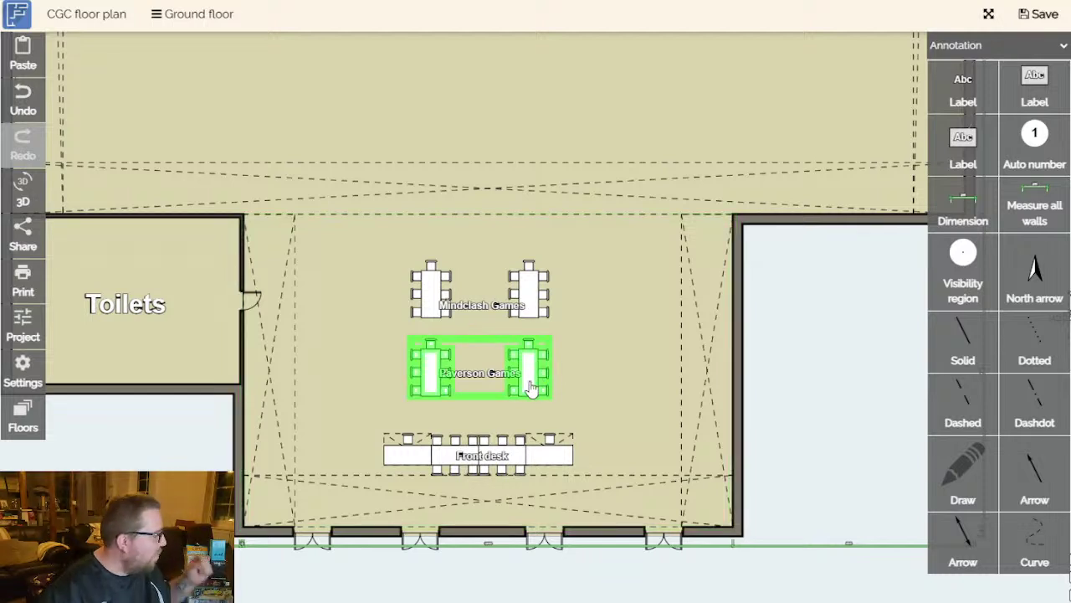
pyautogui.click(585, 407)
pyautogui.click(503, 381)
pyautogui.click(673, 440)
pyautogui.click(796, 441)
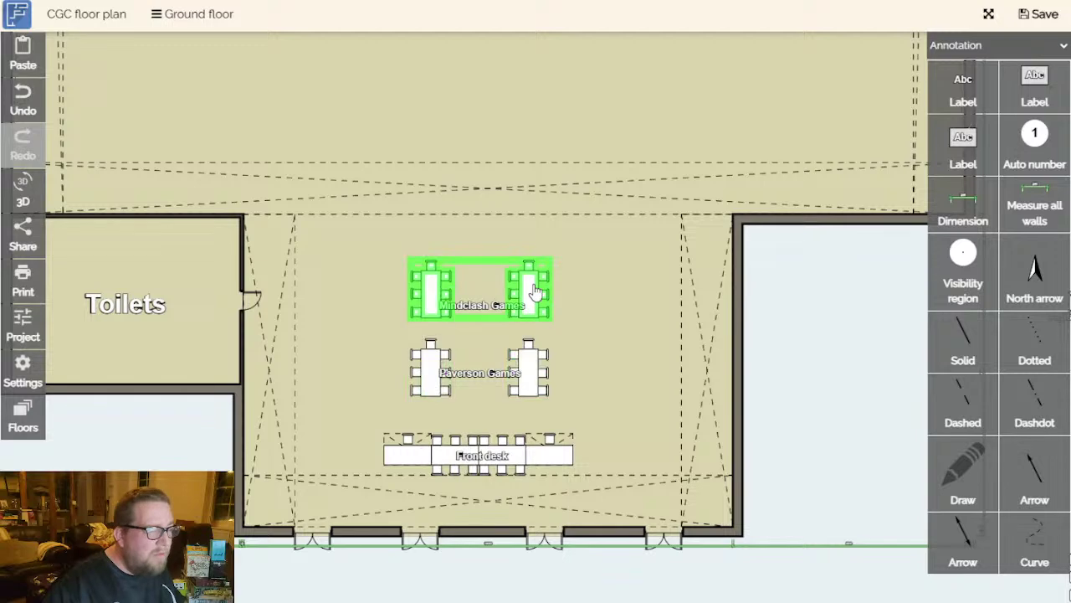
# Move the Mindclash Games label up so it sits centred between its two tables.
pyautogui.scroll(-1, 483, 301)
pyautogui.moveTo(482, 300); pyautogui.dragTo(482, 280)
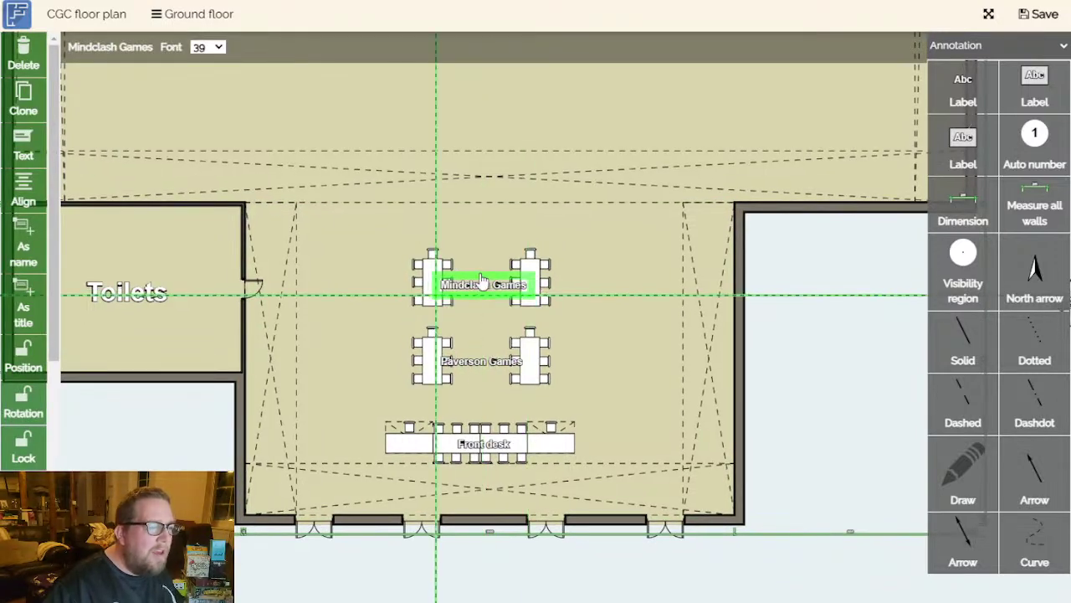
pyautogui.click(820, 407)
pyautogui.scroll(-3, 819, 407)
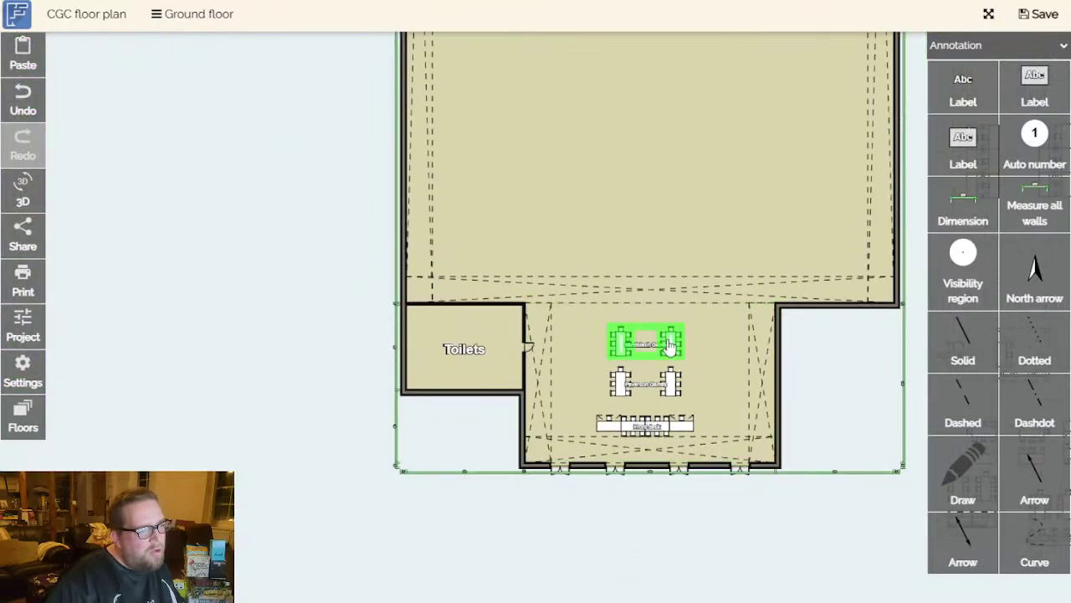
# Move The Queen's Hand group from the staging area into the lobby's upper right corner, against the side wall.
pyautogui.moveTo(700, 521); pyautogui.dragTo(508, 486)
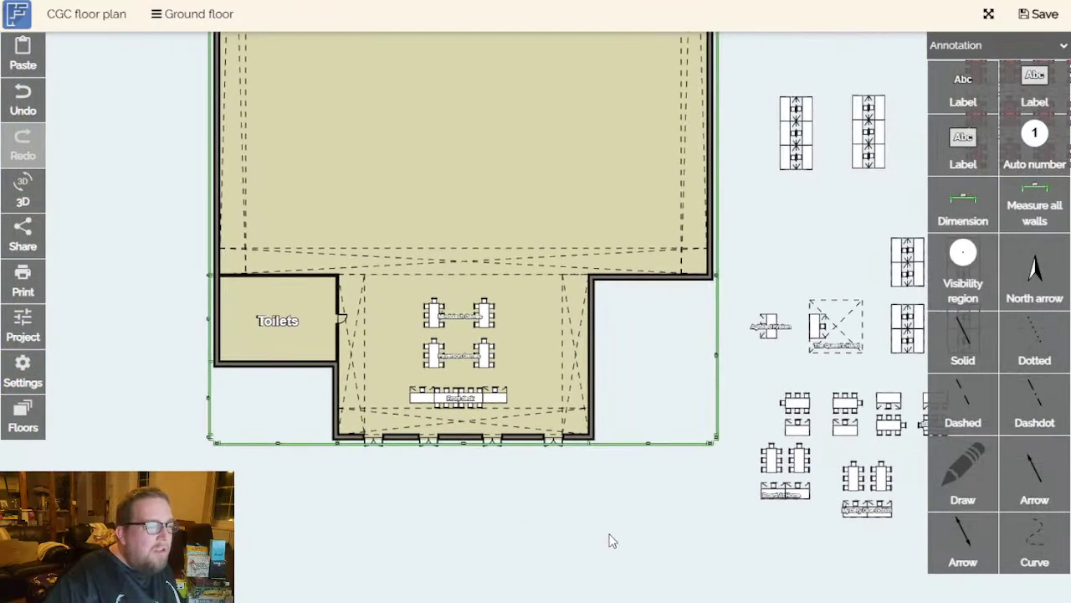
pyautogui.hscroll(3, 502, 517)
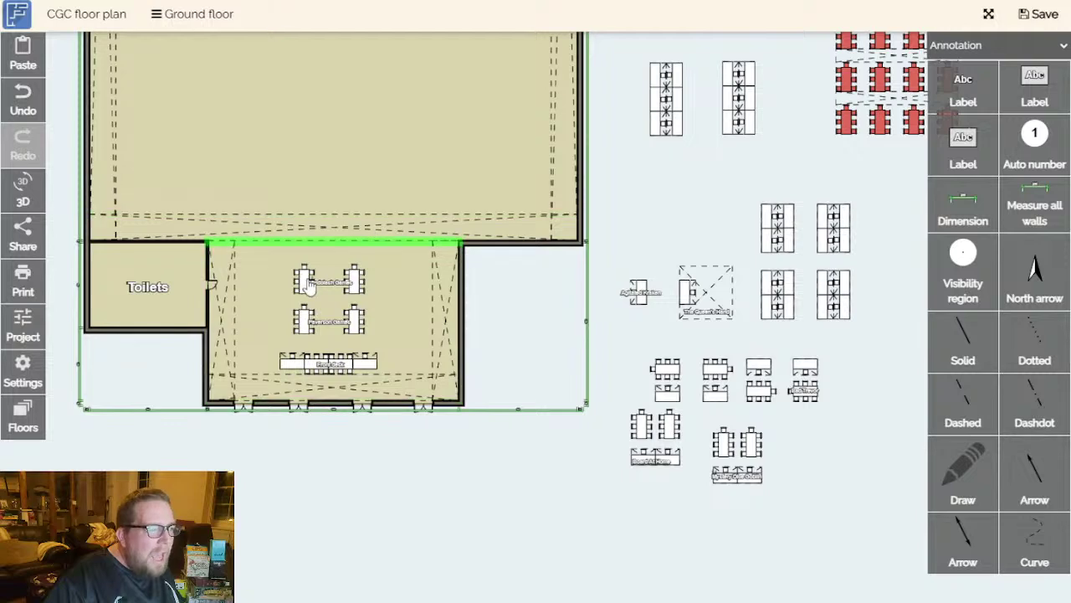
pyautogui.click(716, 295)
pyautogui.moveTo(720, 295); pyautogui.dragTo(443, 288)
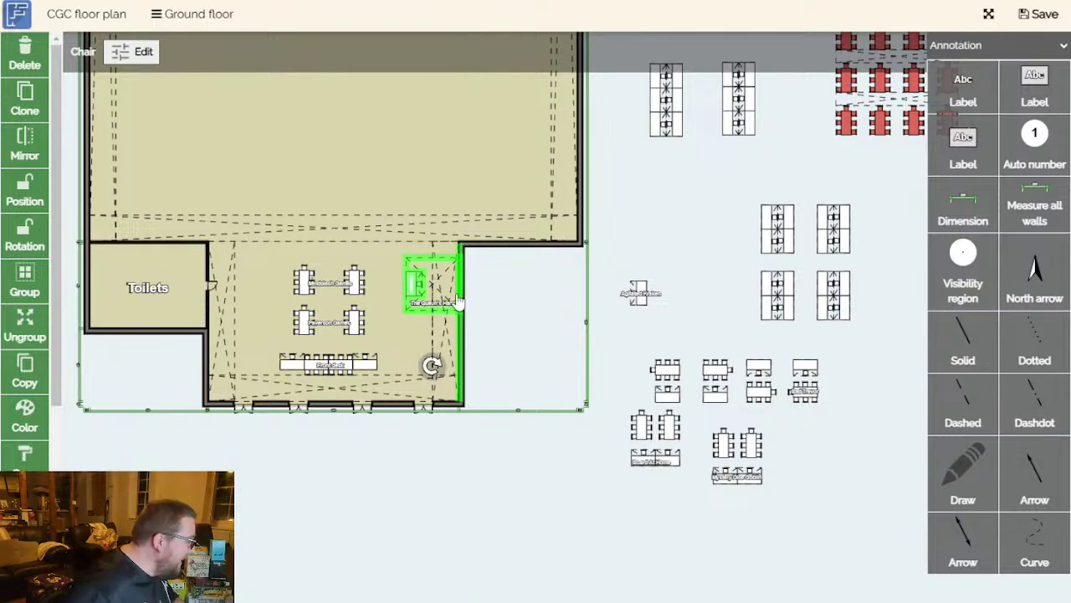
pyautogui.scroll(4, 459, 301)
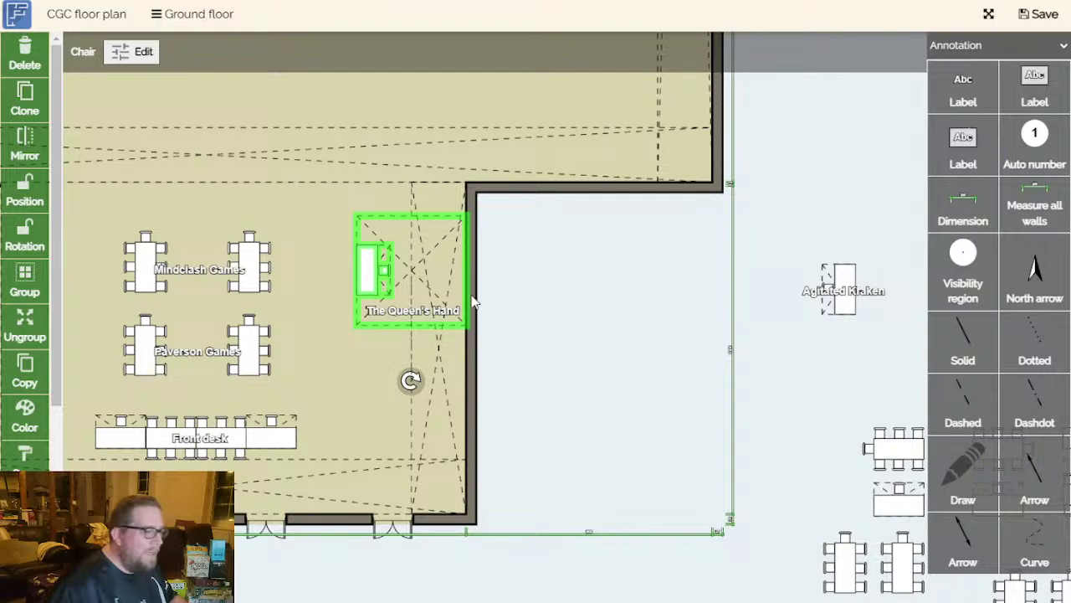
pyautogui.moveTo(412, 285); pyautogui.dragTo(399, 261)
pyautogui.click(574, 327)
pyautogui.moveTo(574, 327); pyautogui.dragTo(669, 393)
pyautogui.scroll(-2, 691, 457)
pyautogui.click(569, 369)
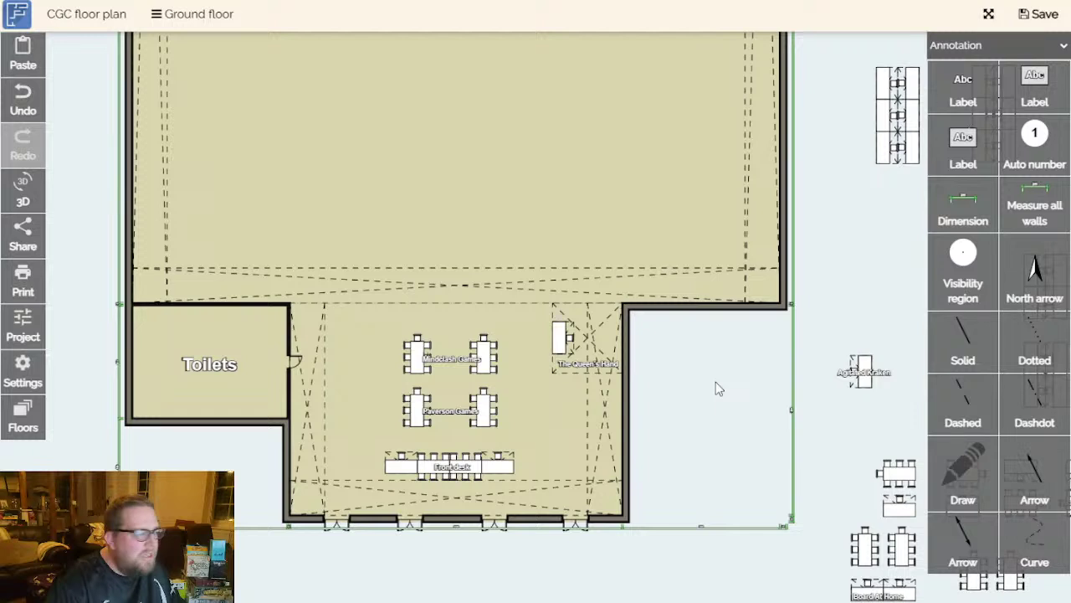
# Shift The Queen's Hand group down along the lobby's right wall until it stands beside the two table pairs.
pyautogui.click(574, 336)
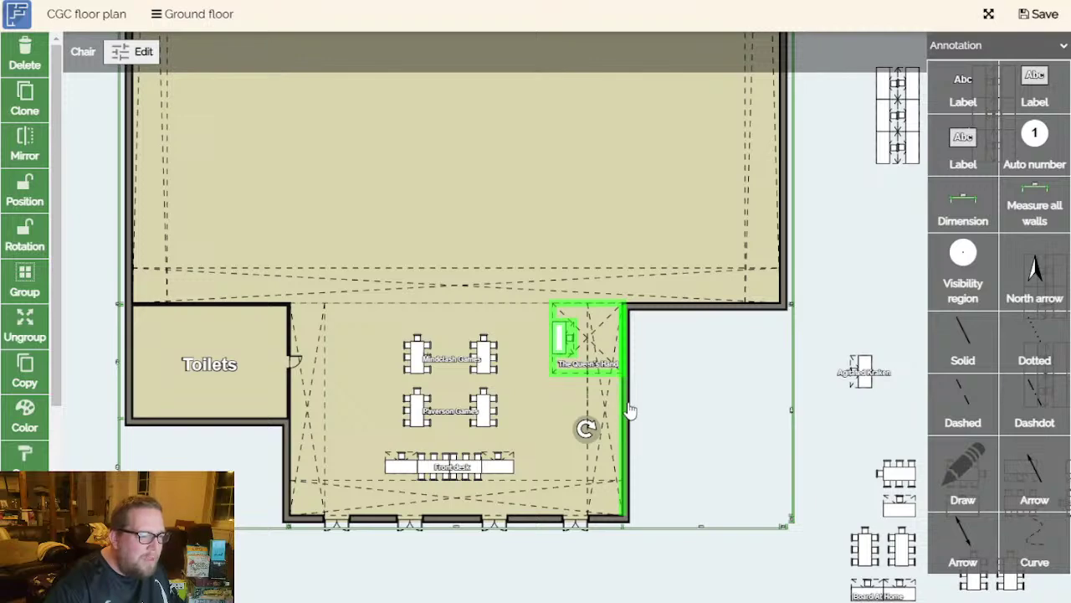
pyautogui.moveTo(574, 352); pyautogui.dragTo(576, 402)
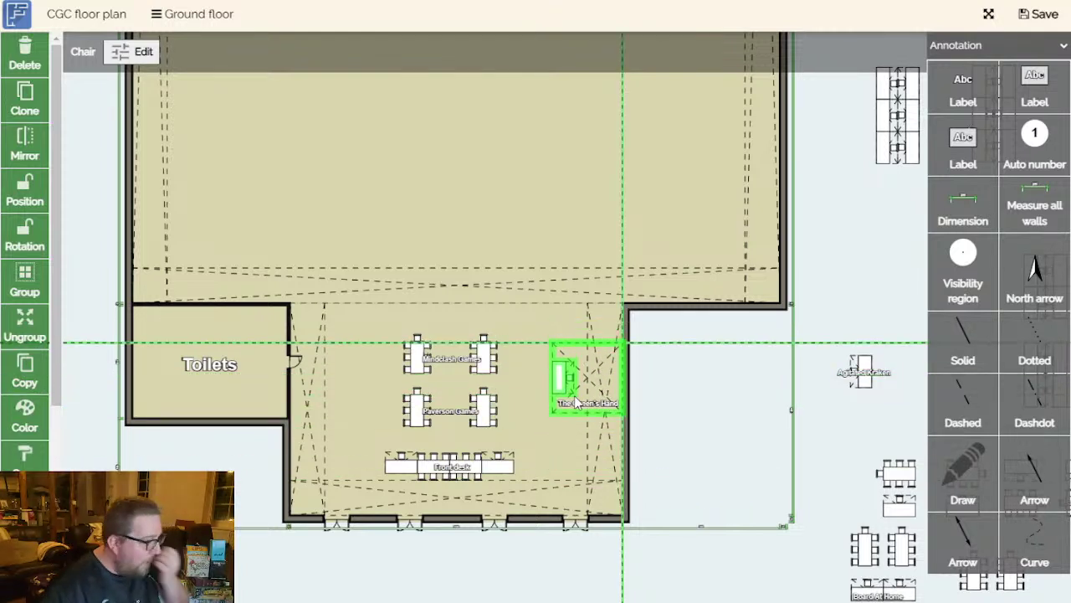
pyautogui.moveTo(575, 403)
pyautogui.mouseDown()
pyautogui.moveTo(577, 430)
pyautogui.moveTo(582, 412)
pyautogui.mouseUp()
pyautogui.click(737, 428)
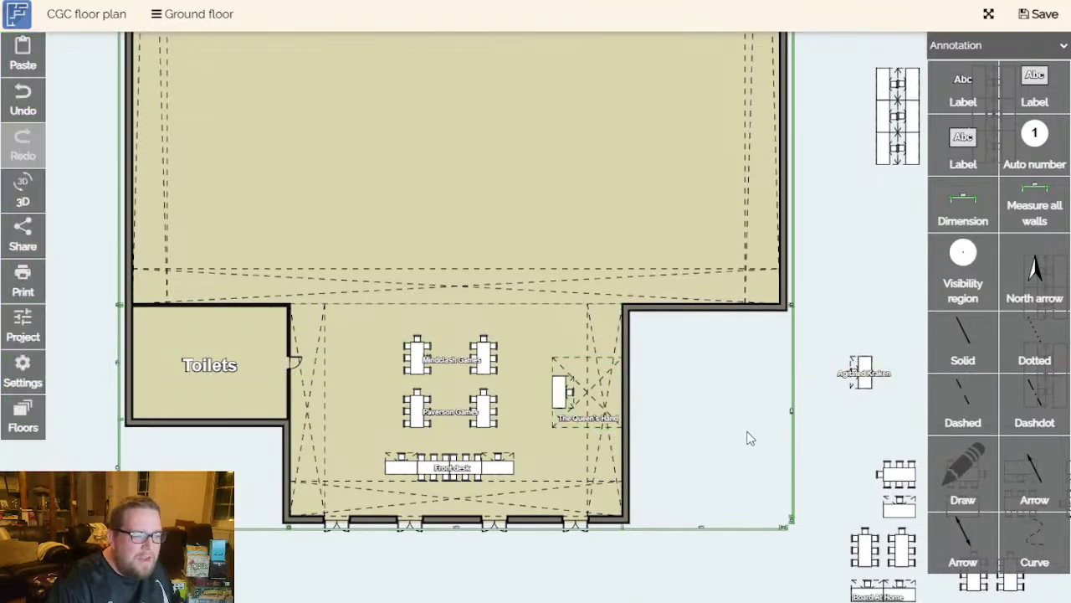
# Move the Agitated Kraken table into the lobby's upper left corner, beside the Toilets wall above the door.
pyautogui.moveTo(839, 446); pyautogui.dragTo(784, 415)
pyautogui.moveTo(791, 343); pyautogui.dragTo(257, 288)
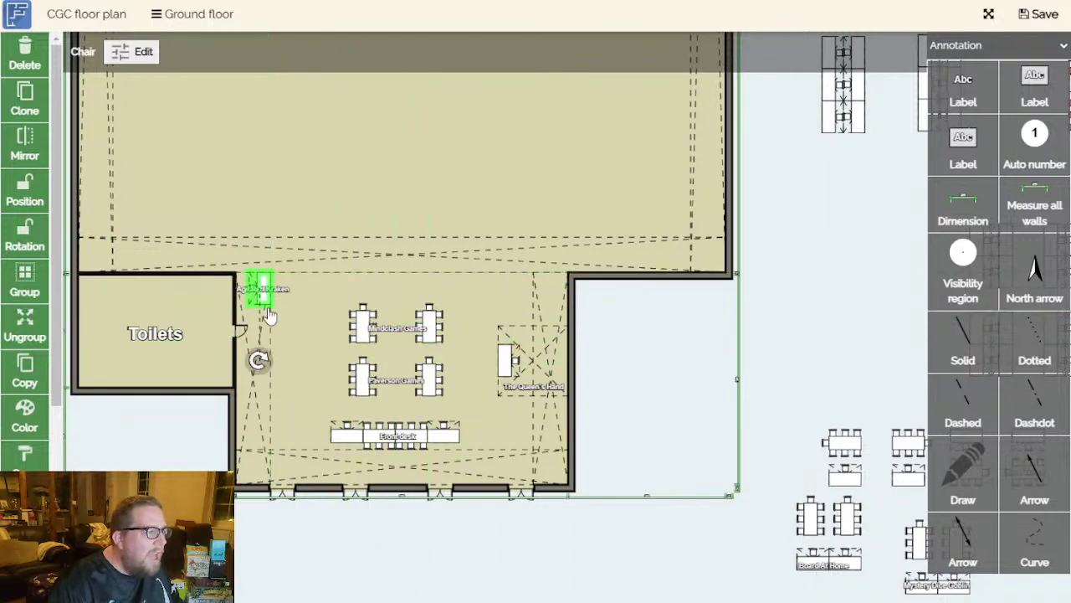
pyautogui.click(537, 545)
pyautogui.moveTo(540, 550); pyautogui.dragTo(603, 583)
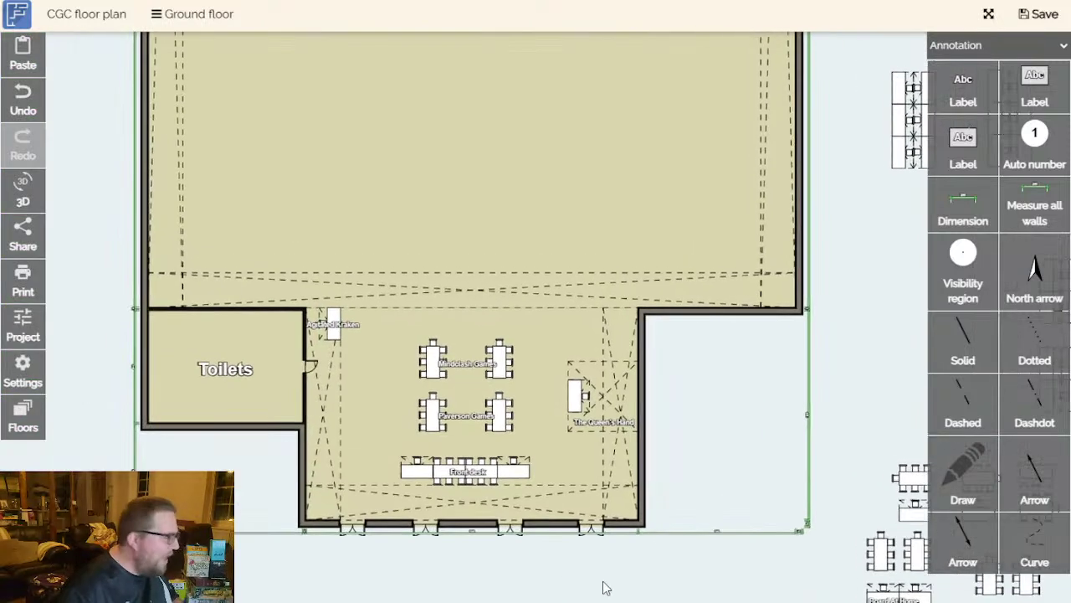
# Examine the furnished lobby, the empty main hall above it and the groups still waiting in the staging area.
pyautogui.scroll(2, 346, 365)
pyautogui.scroll(2, 322, 326)
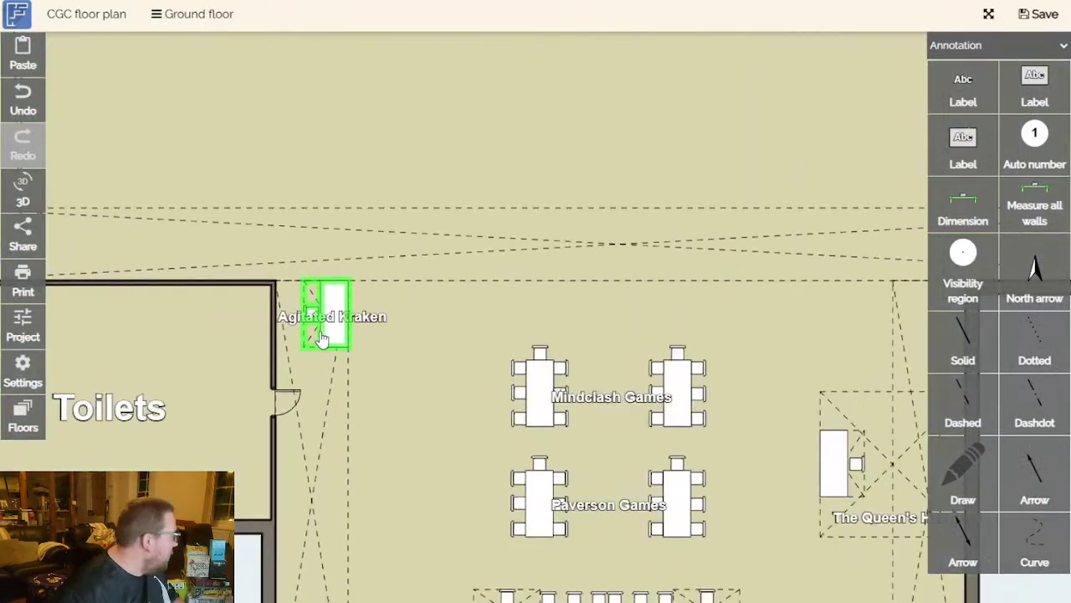
pyautogui.scroll(-1, 329, 329)
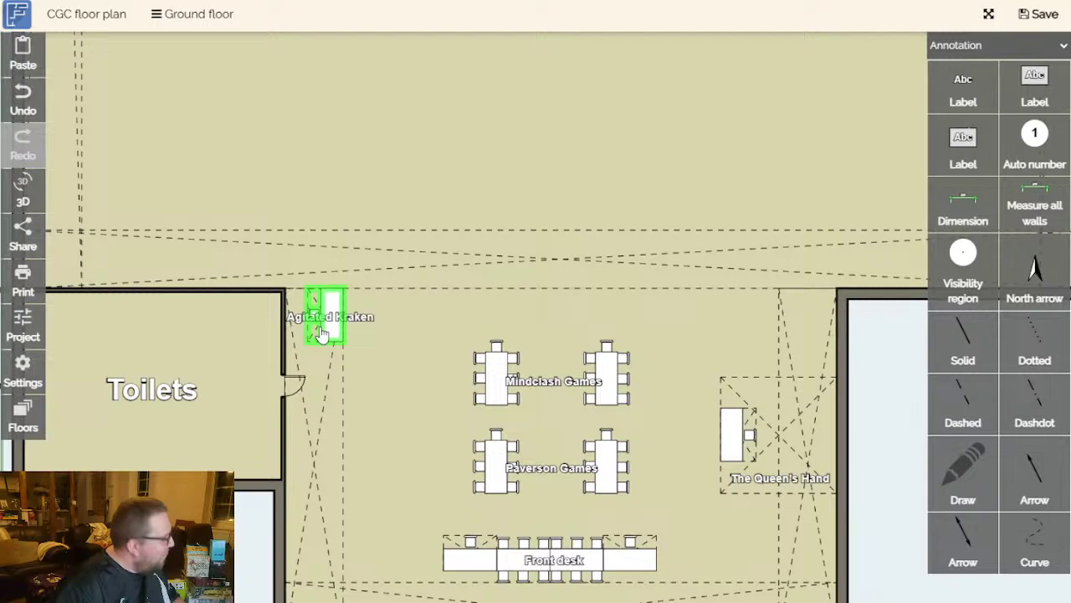
pyautogui.scroll(-1, 323, 333)
pyautogui.scroll(-3, 322, 333)
pyautogui.hscroll(-1, 541, 508)
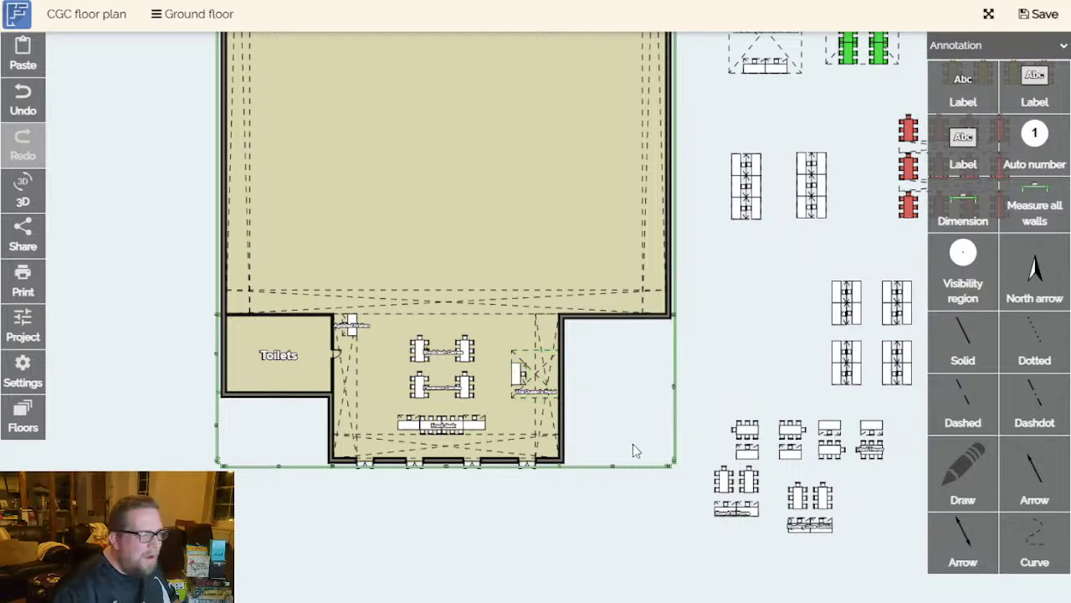
pyautogui.moveTo(564, 518); pyautogui.dragTo(455, 502)
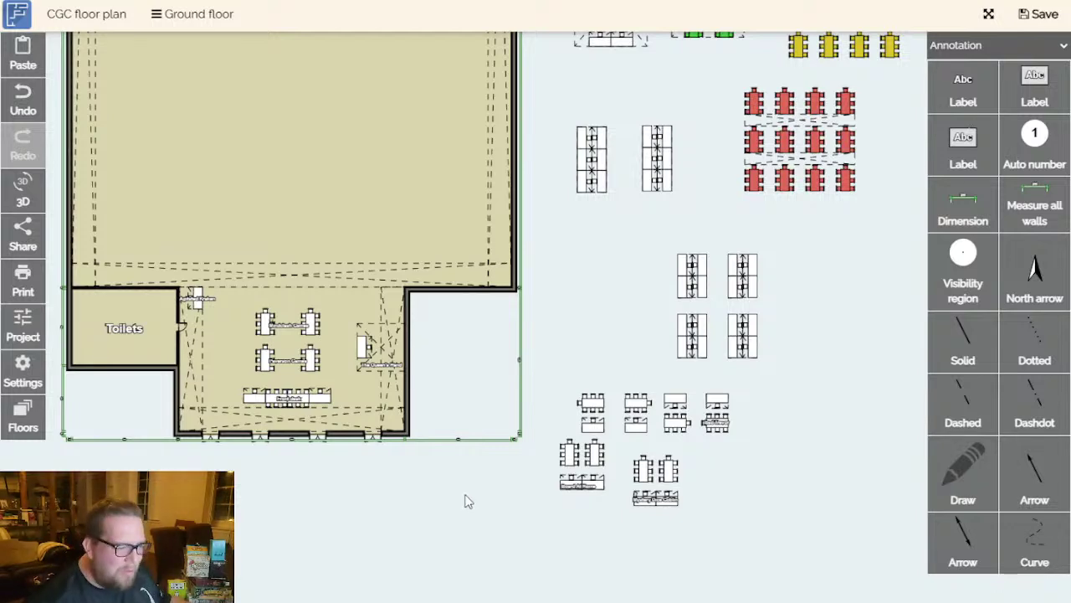
pyautogui.scroll(3, 299, 378)
pyautogui.moveTo(315, 394); pyautogui.dragTo(464, 389)
pyautogui.moveTo(581, 408); pyautogui.dragTo(617, 414)
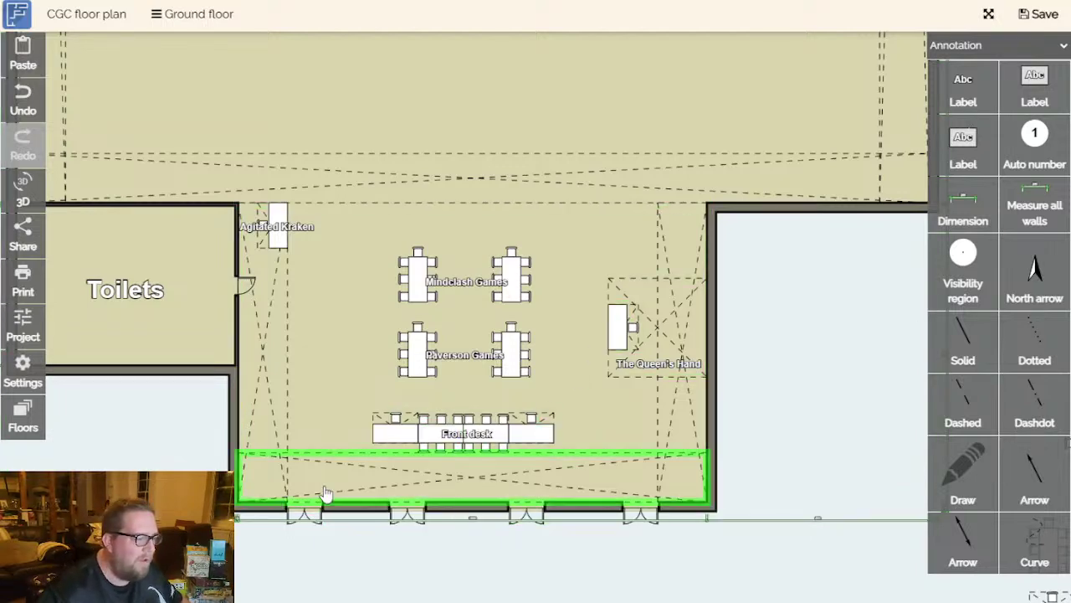
pyautogui.scroll(3, 335, 352)
pyautogui.scroll(-5, 332, 376)
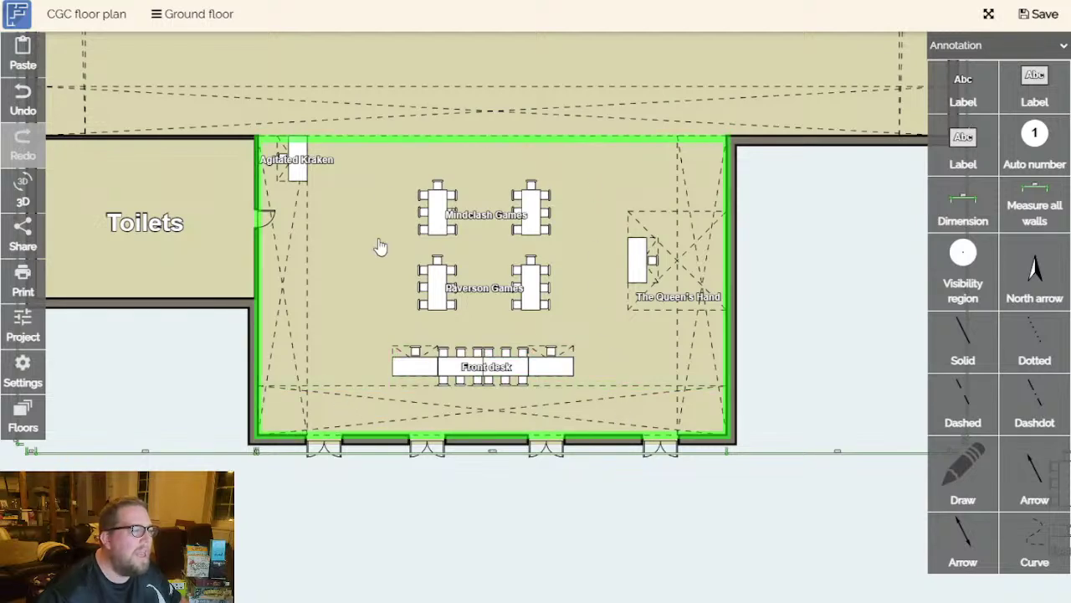
pyautogui.scroll(3, 753, 368)
pyautogui.scroll(-2, 667, 419)
pyautogui.scroll(2, 720, 430)
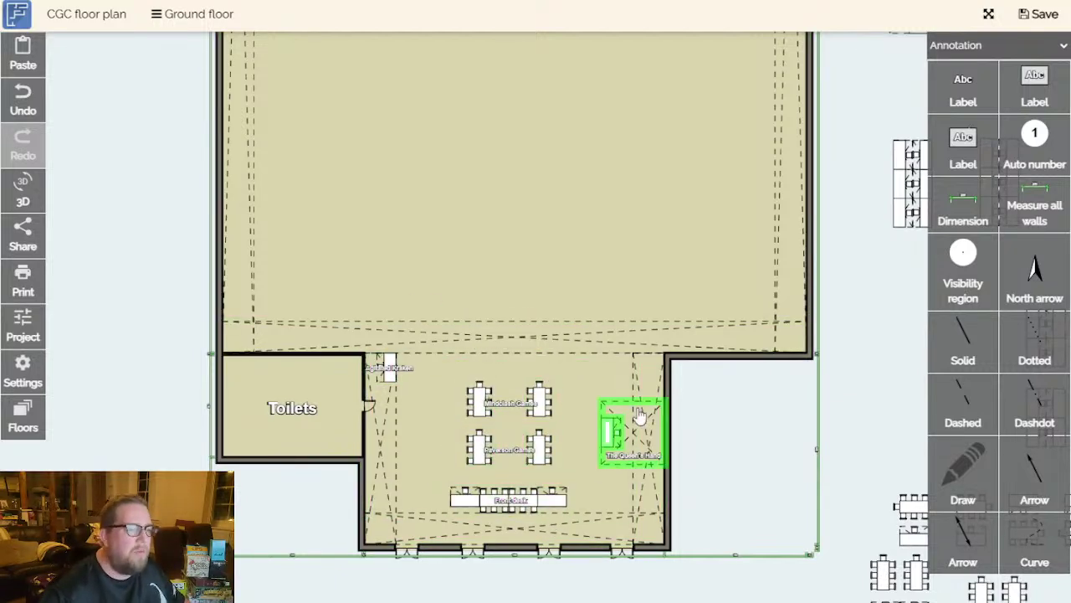
pyautogui.scroll(4, 748, 503)
pyautogui.keyDown('ctrl'); pyautogui.scroll(-2, 725, 455); pyautogui.keyUp('ctrl')
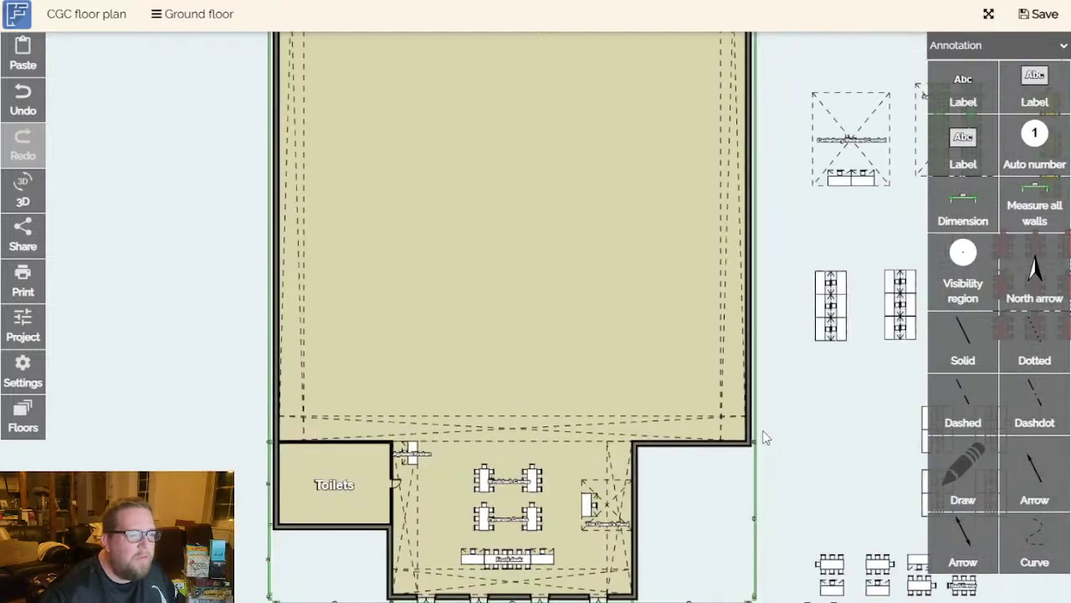
pyautogui.scroll(3, 837, 500)
pyautogui.scroll(-5, 813, 478)
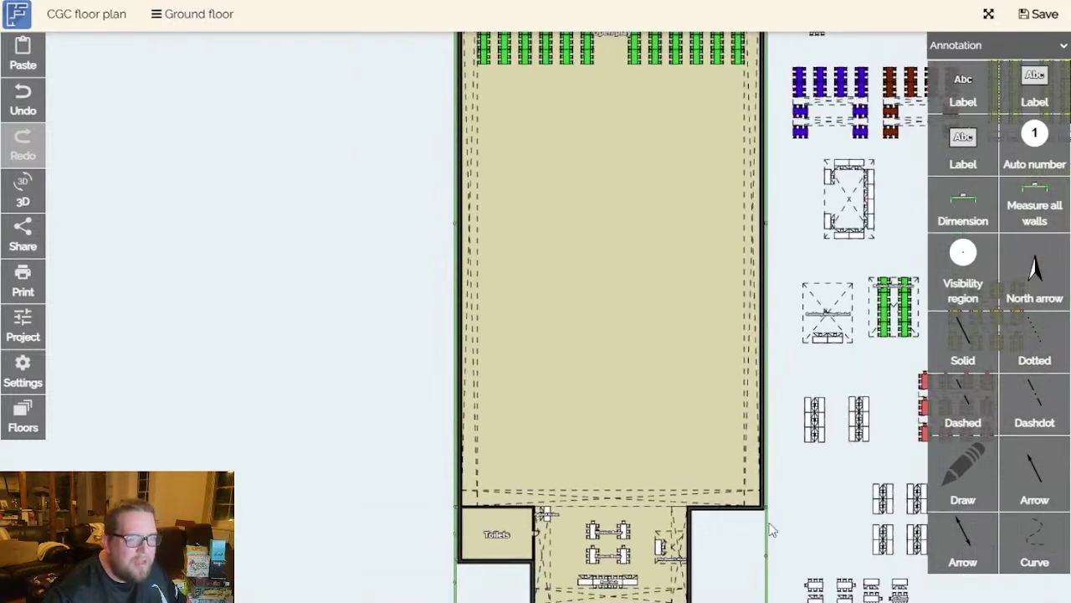
# Move the staged block of twelve red tables into the main hall's lower left corner, inside the wall-side and lower aisle voids.
pyautogui.moveTo(759, 548); pyautogui.dragTo(670, 460)
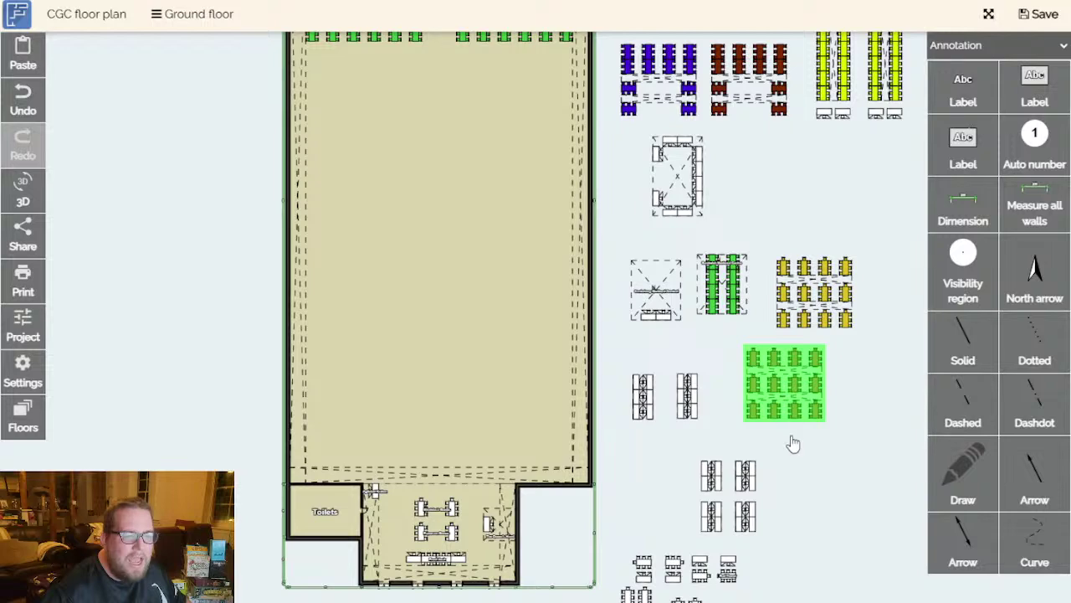
pyautogui.click(801, 408)
pyautogui.moveTo(798, 393); pyautogui.dragTo(336, 447)
pyautogui.click(184, 458)
pyautogui.scroll(5, 184, 459)
pyautogui.click(566, 414)
pyautogui.click(306, 435)
pyautogui.scroll(-5, 301, 434)
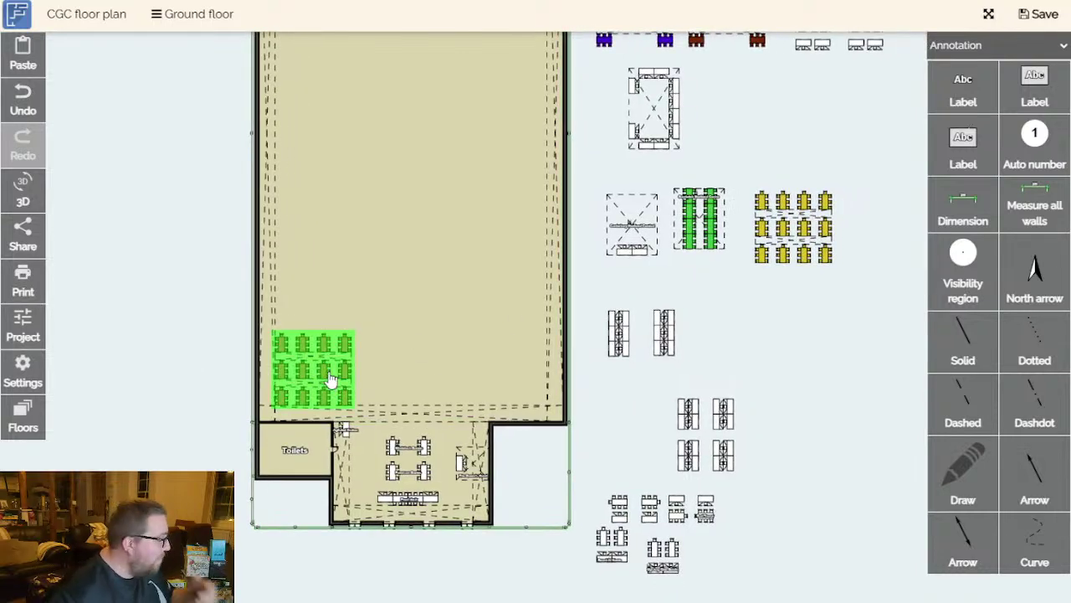
# Move the staged block of twelve yellow tables above the red block and align their left edges.
pyautogui.click(798, 237)
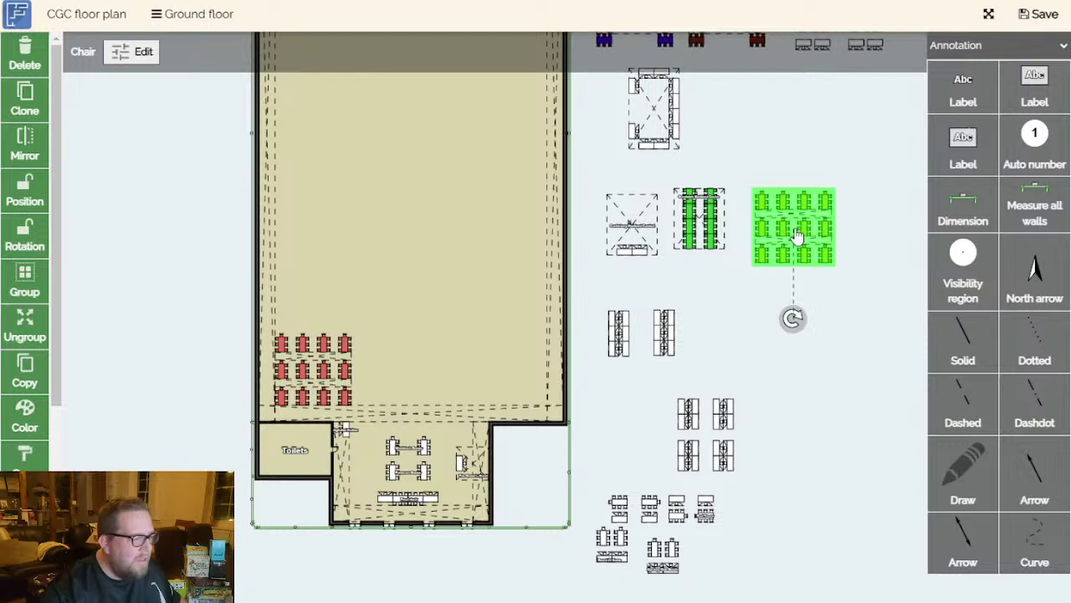
pyautogui.moveTo(797, 237); pyautogui.dragTo(284, 293)
pyautogui.click(179, 299)
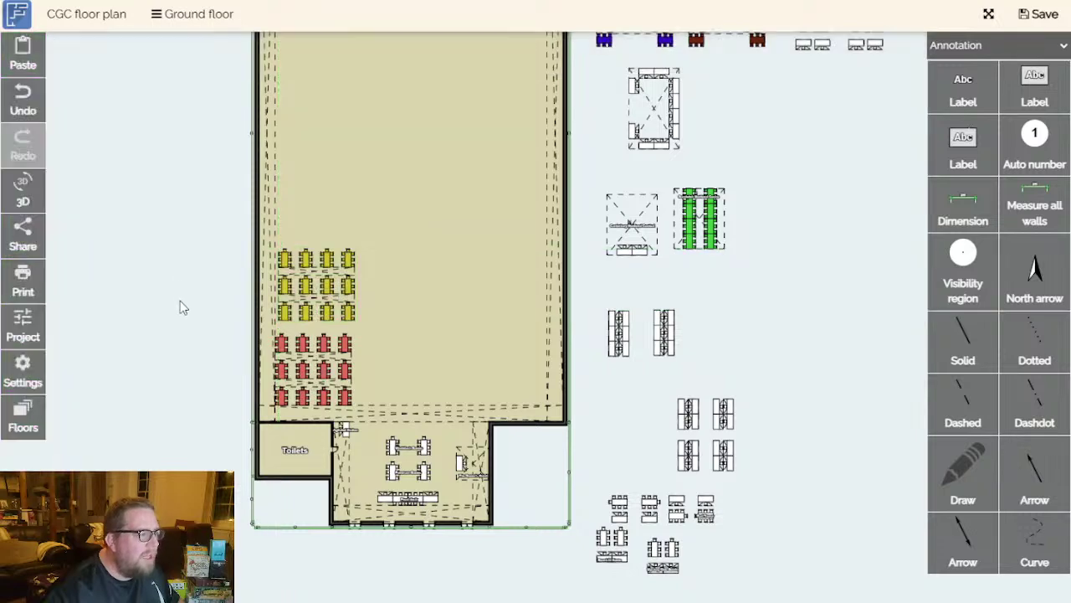
pyautogui.scroll(3, 186, 313)
pyautogui.click(461, 271)
pyautogui.moveTo(461, 262); pyautogui.dragTo(455, 246)
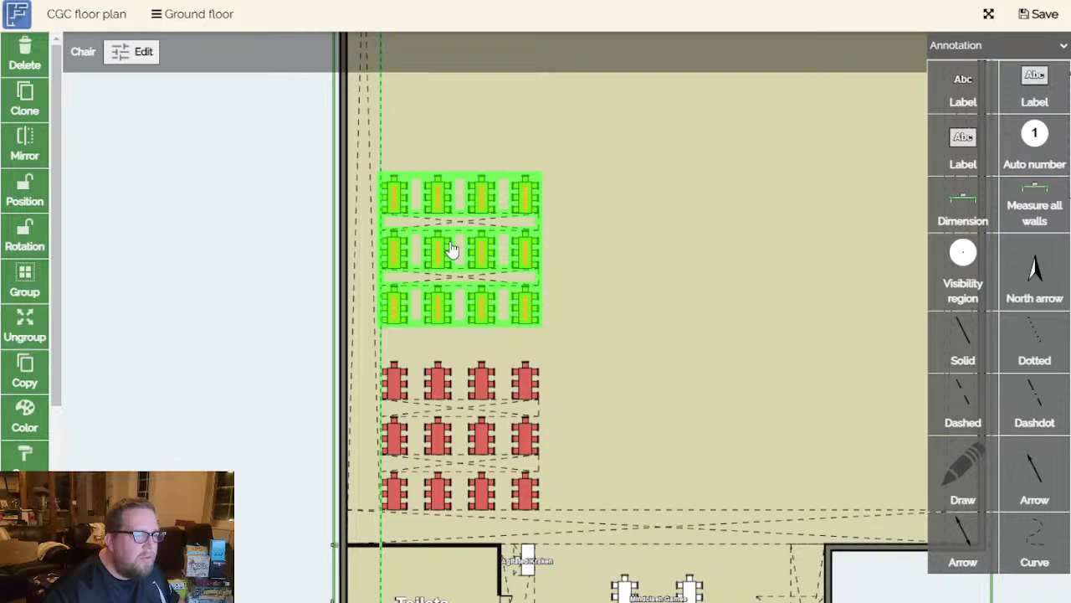
pyautogui.click(266, 347)
# Duplicate the 3700 x 200 cm aisle void at the main hall's lower edge and place the copy directly above the red tables.
pyautogui.click(729, 511)
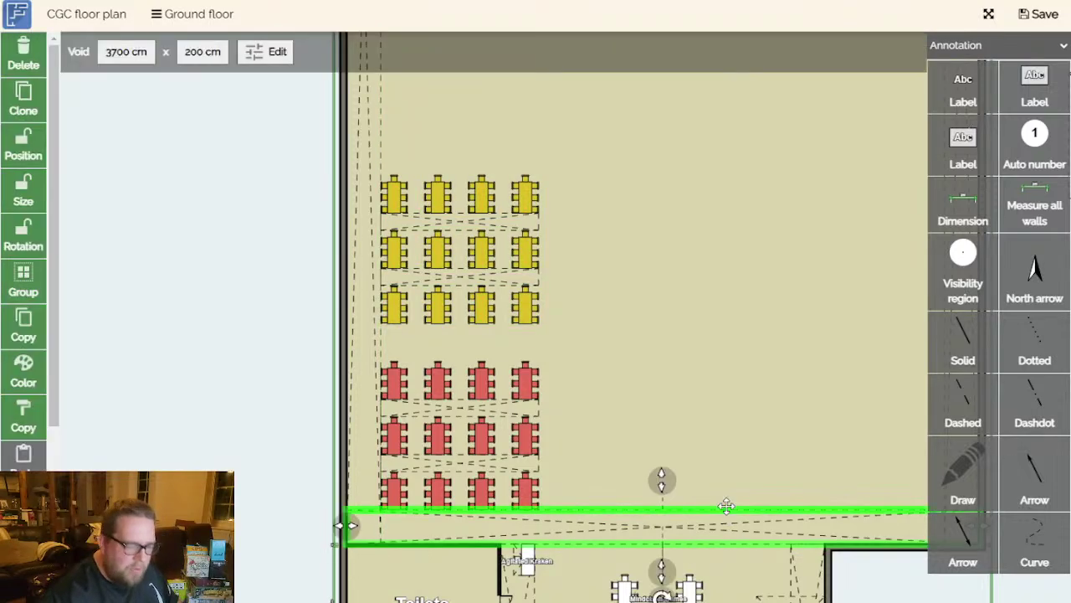
pyautogui.hotkey('ctrl', 'c')
pyautogui.hotkey('ctrl', 'v')
pyautogui.moveTo(680, 303); pyautogui.dragTo(851, 360)
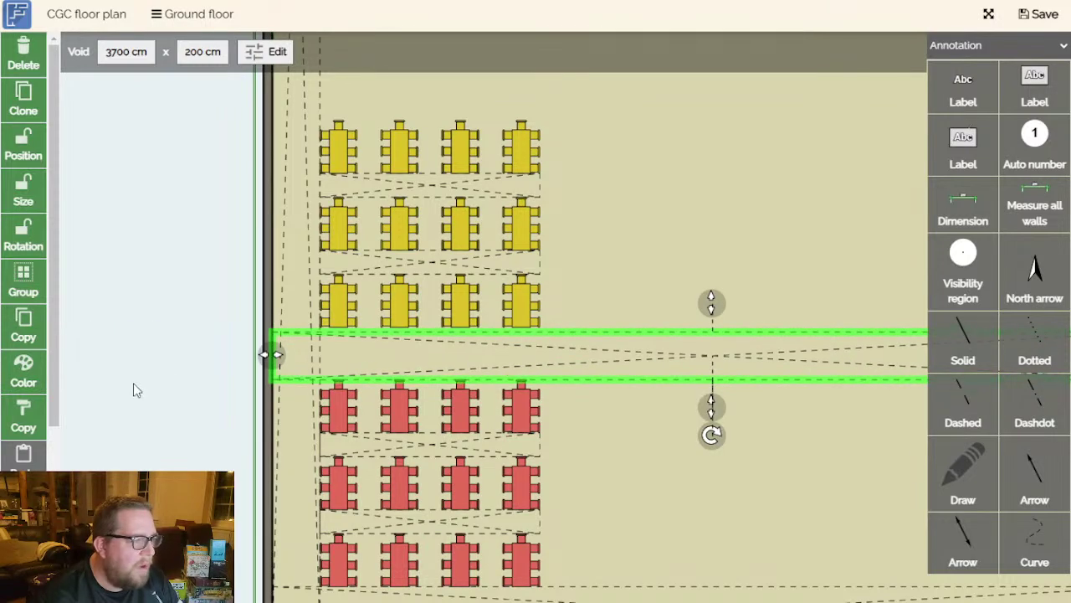
pyautogui.click(134, 383)
# Move the yellow table block down so it rests against the upper edge of the aisle void between the blocks.
pyautogui.click(452, 305)
pyautogui.moveTo(453, 307); pyautogui.dragTo(408, 324)
pyautogui.click(192, 390)
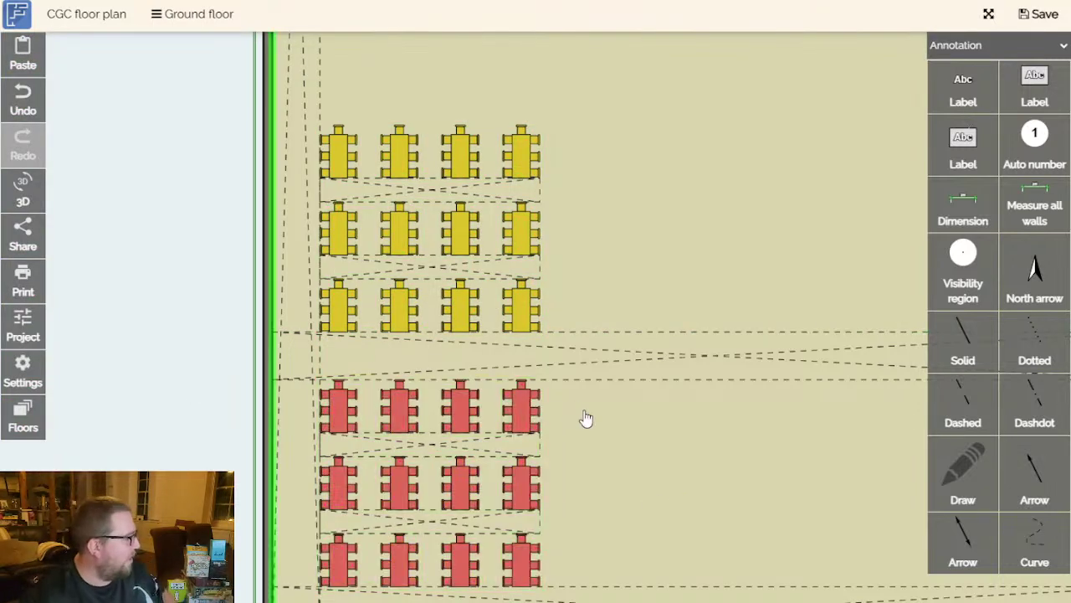
pyautogui.scroll(1, 586, 418)
pyautogui.scroll(-2, 604, 466)
pyautogui.scroll(3, 598, 406)
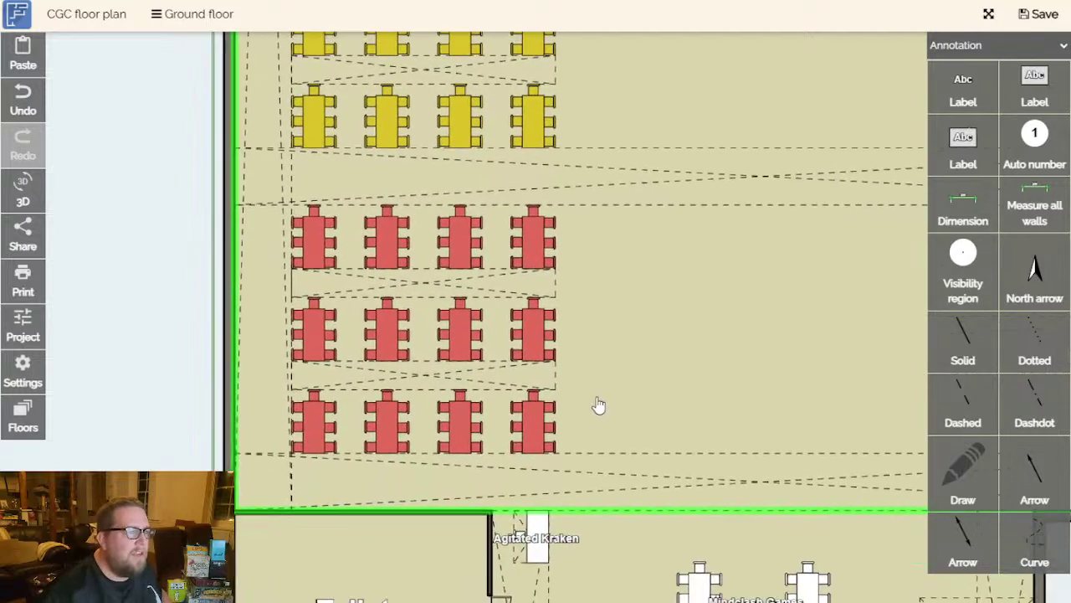
pyautogui.scroll(-1, 598, 407)
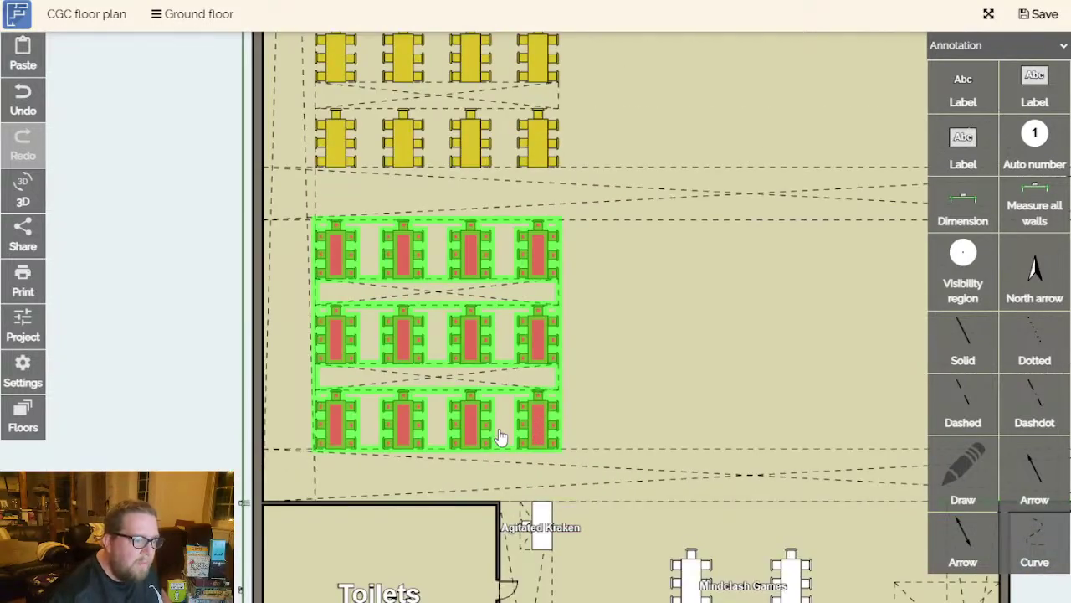
pyautogui.click(679, 426)
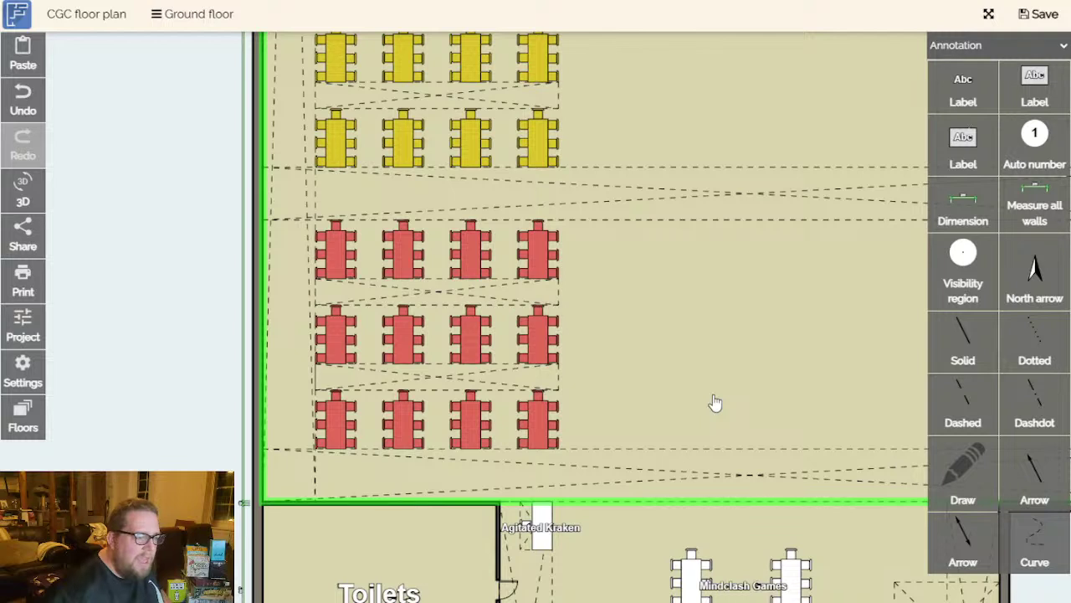
pyautogui.click(506, 435)
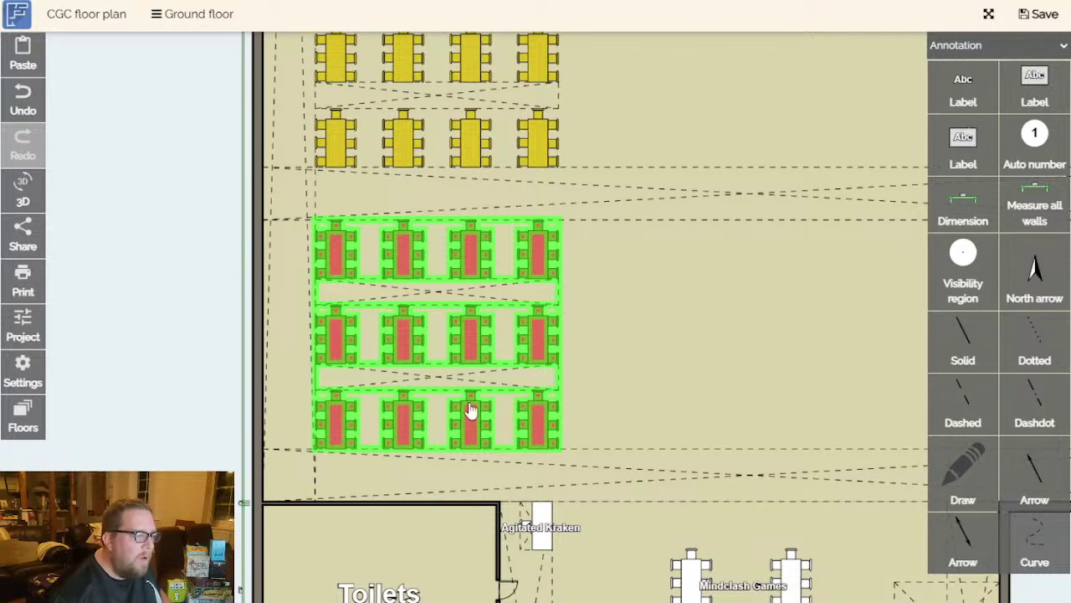
pyautogui.click(603, 414)
pyautogui.click(542, 399)
pyautogui.click(576, 402)
pyautogui.click(540, 400)
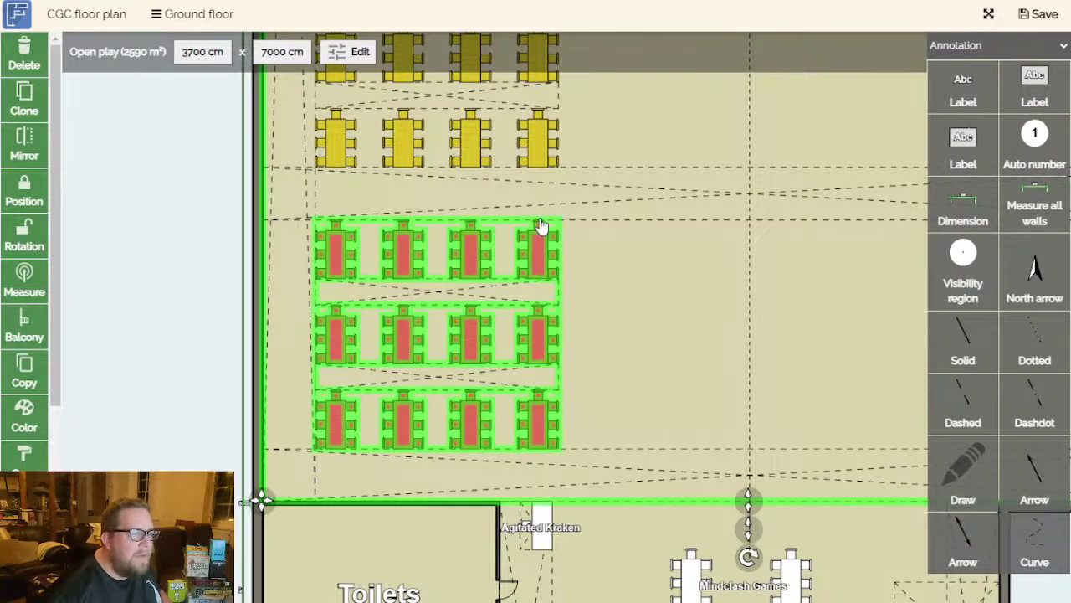
pyautogui.click(643, 304)
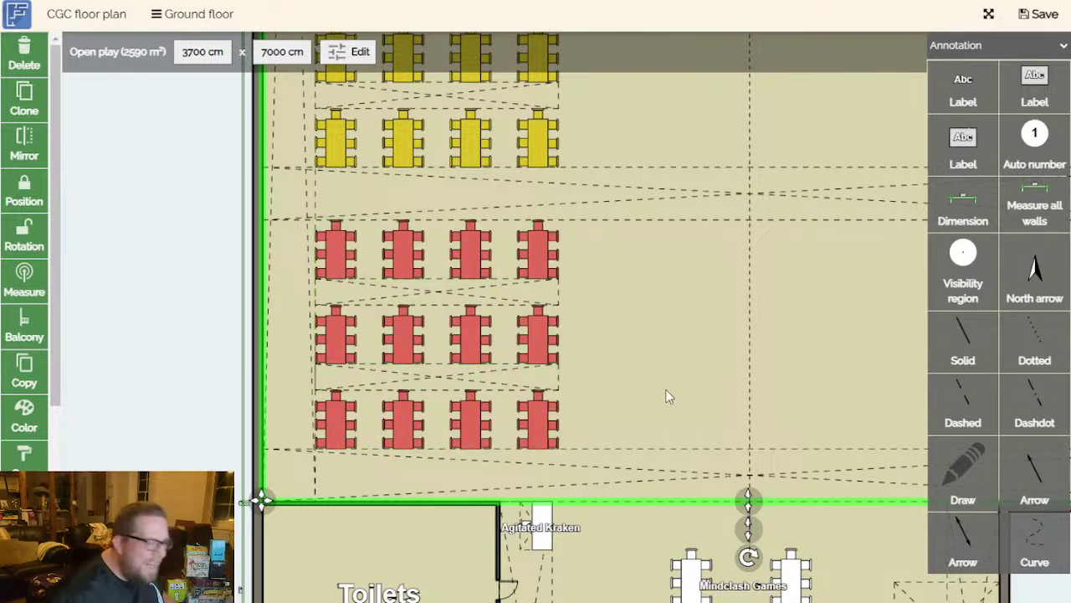
pyautogui.click(539, 237)
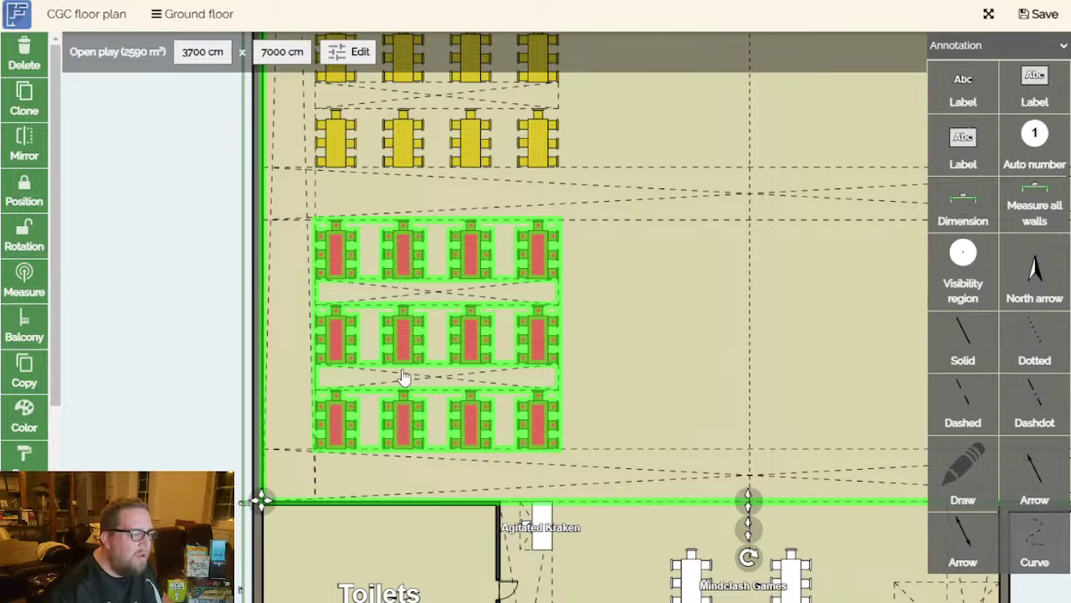
pyautogui.click(641, 388)
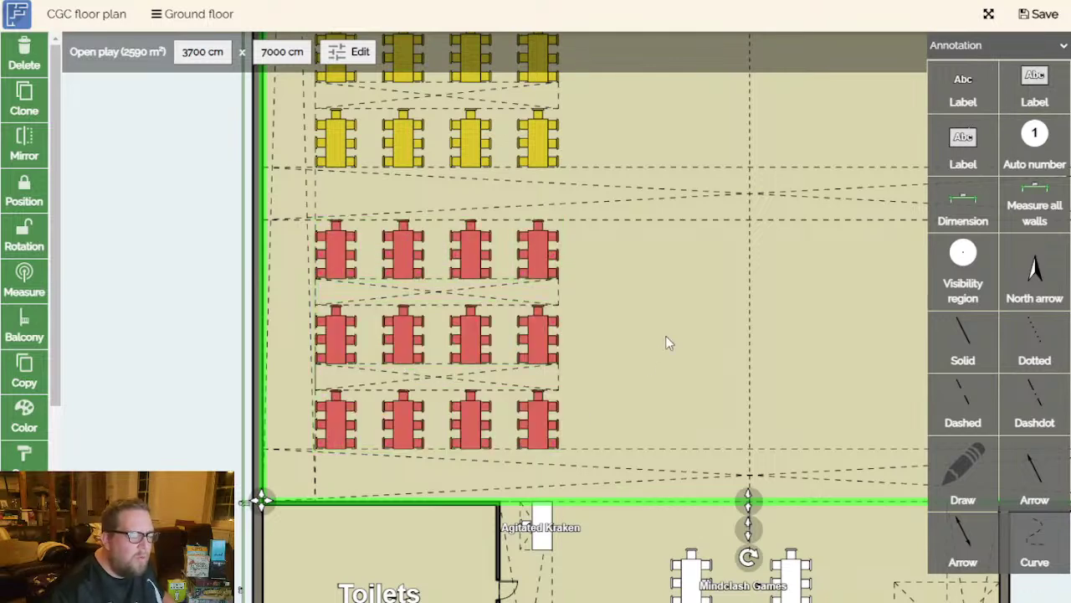
pyautogui.moveTo(666, 336); pyautogui.dragTo(583, 343)
pyautogui.click(341, 333)
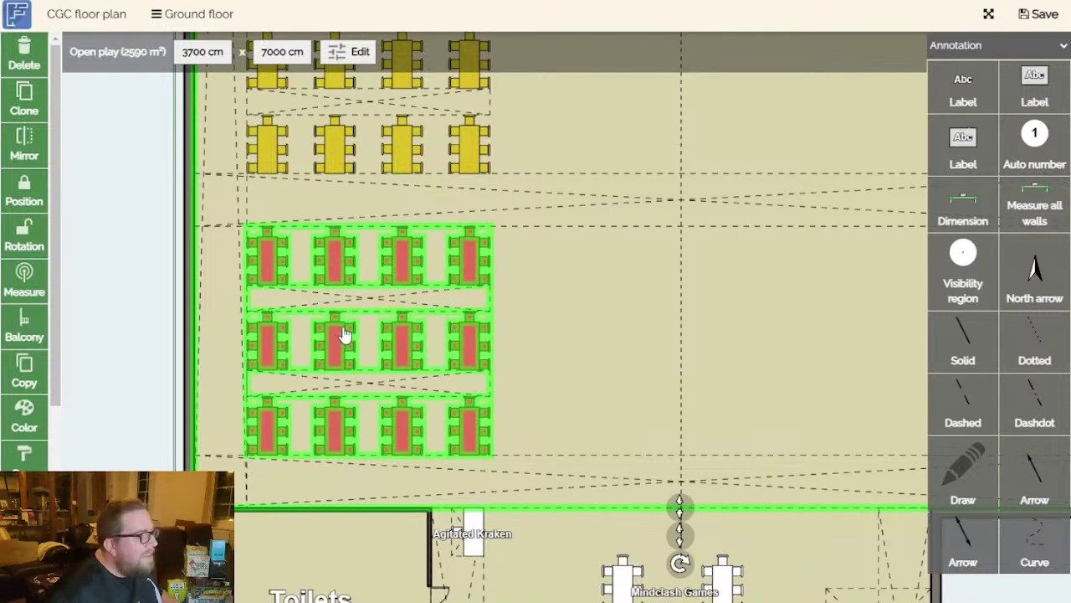
pyautogui.click(691, 404)
pyautogui.click(473, 404)
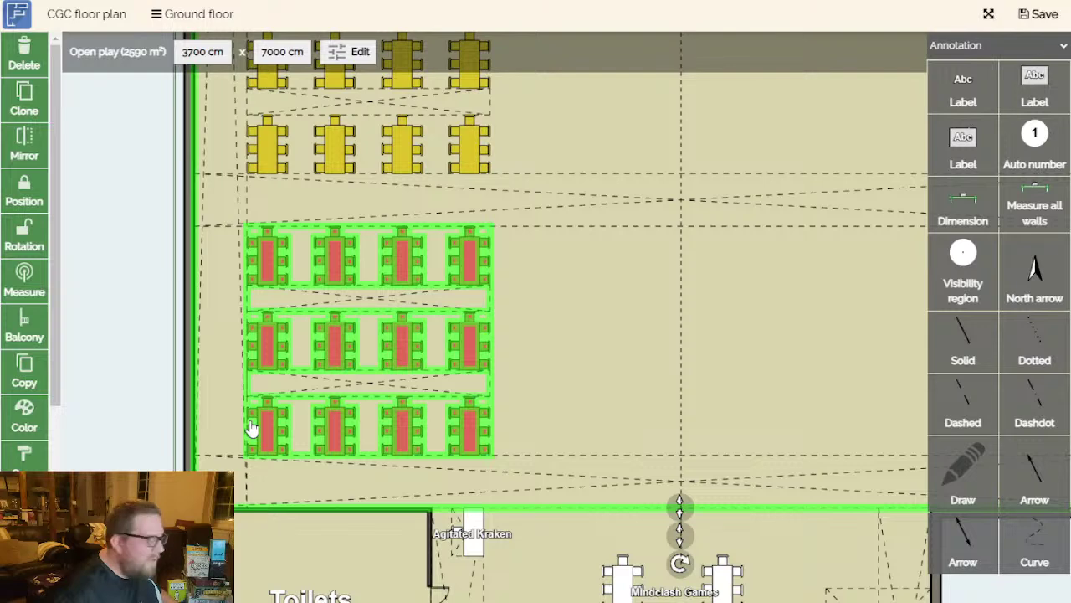
pyautogui.moveTo(514, 280); pyautogui.dragTo(538, 525)
pyautogui.click(288, 391)
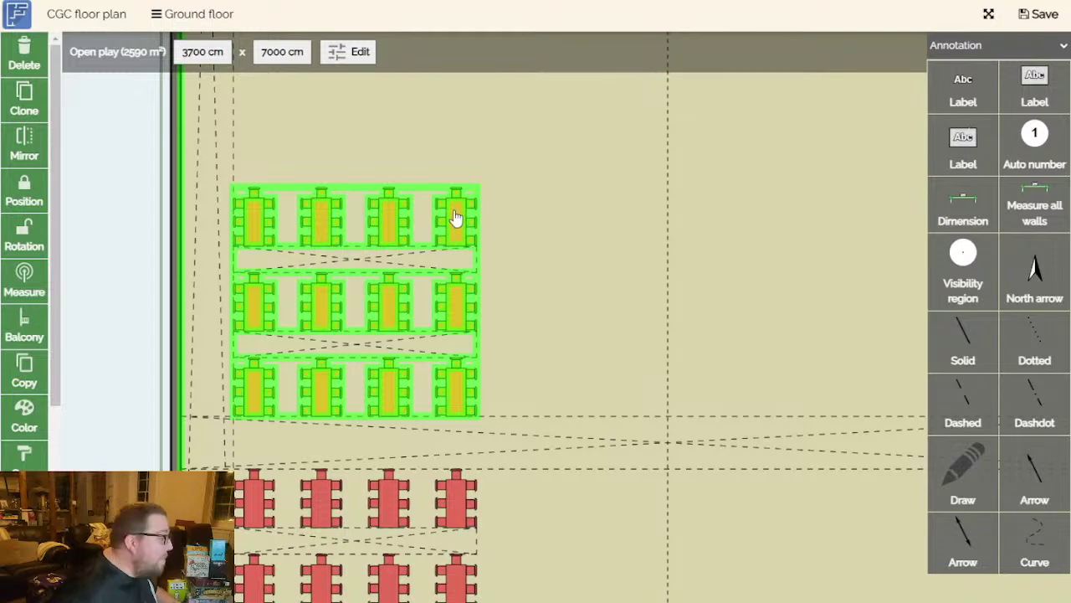
pyautogui.scroll(-5, 595, 347)
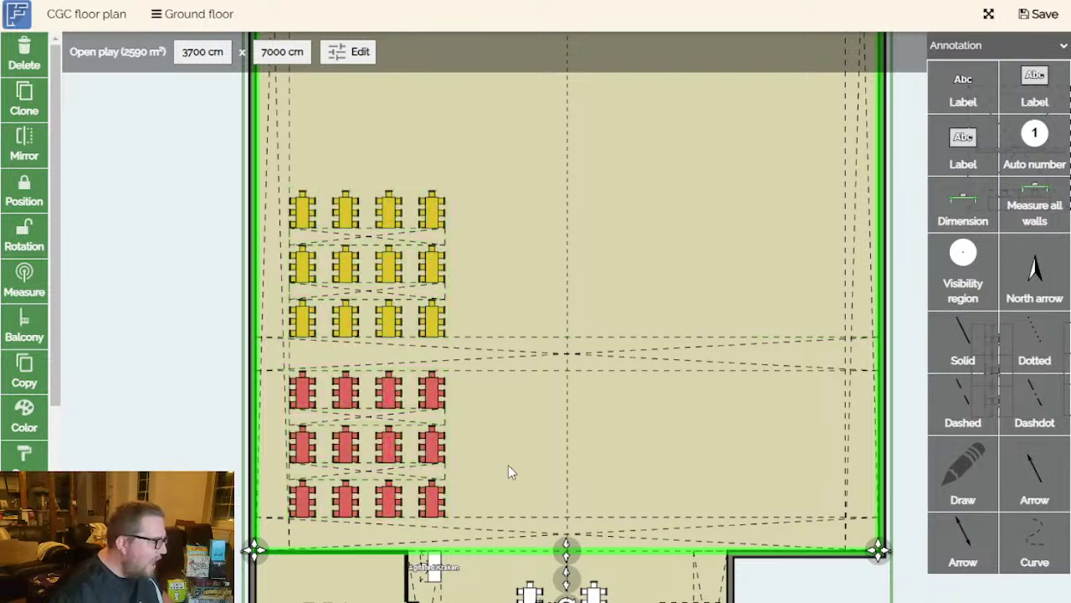
# Swap the red and yellow table blocks, placing yellow above the lower aisle void and red above the aisle void between the blocks.
pyautogui.moveTo(504, 458); pyautogui.dragTo(459, 410)
pyautogui.click(306, 395)
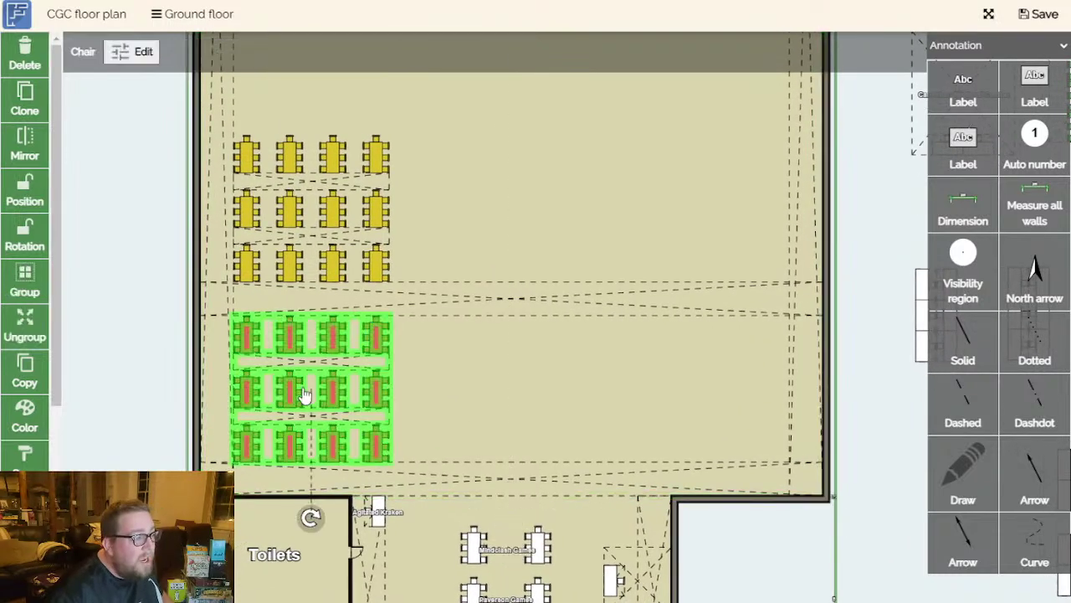
pyautogui.moveTo(305, 395); pyautogui.dragTo(535, 160)
pyautogui.moveTo(311, 226); pyautogui.dragTo(341, 419)
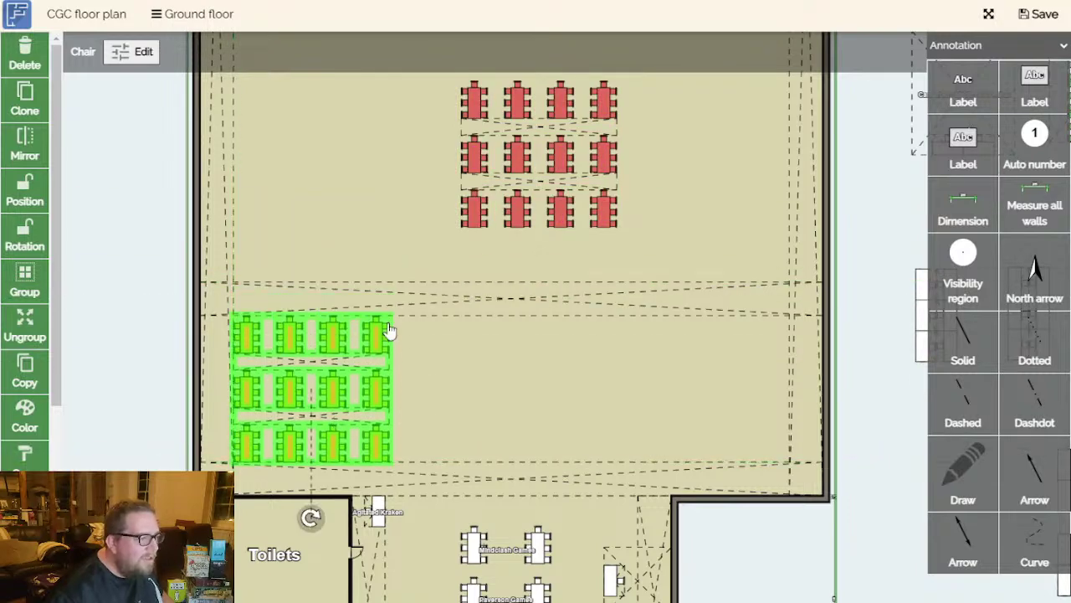
pyautogui.click(523, 175)
pyautogui.moveTo(502, 195); pyautogui.dragTo(319, 242)
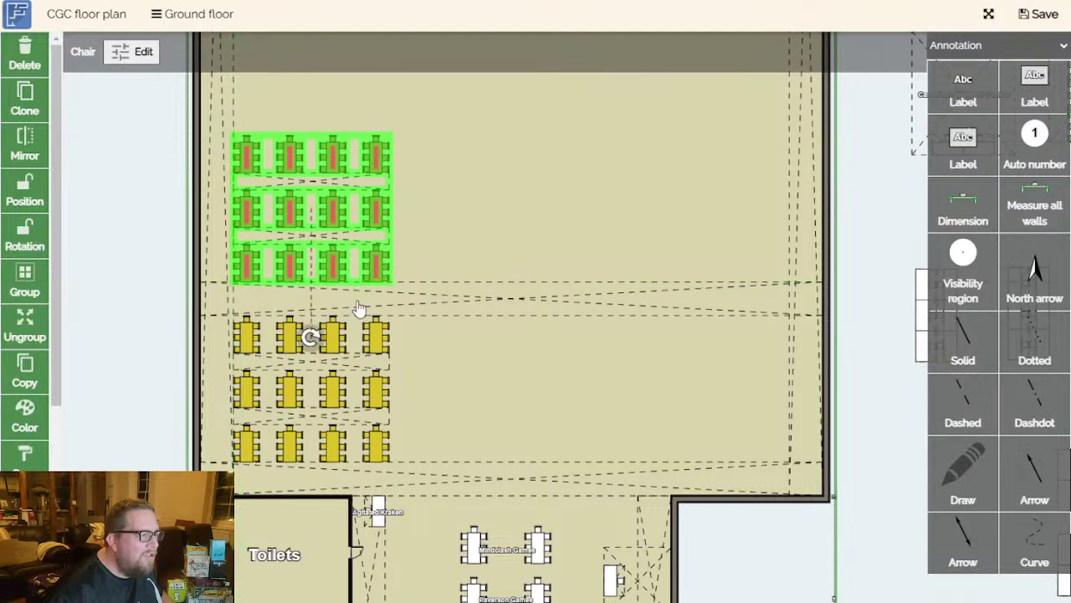
pyautogui.click(436, 394)
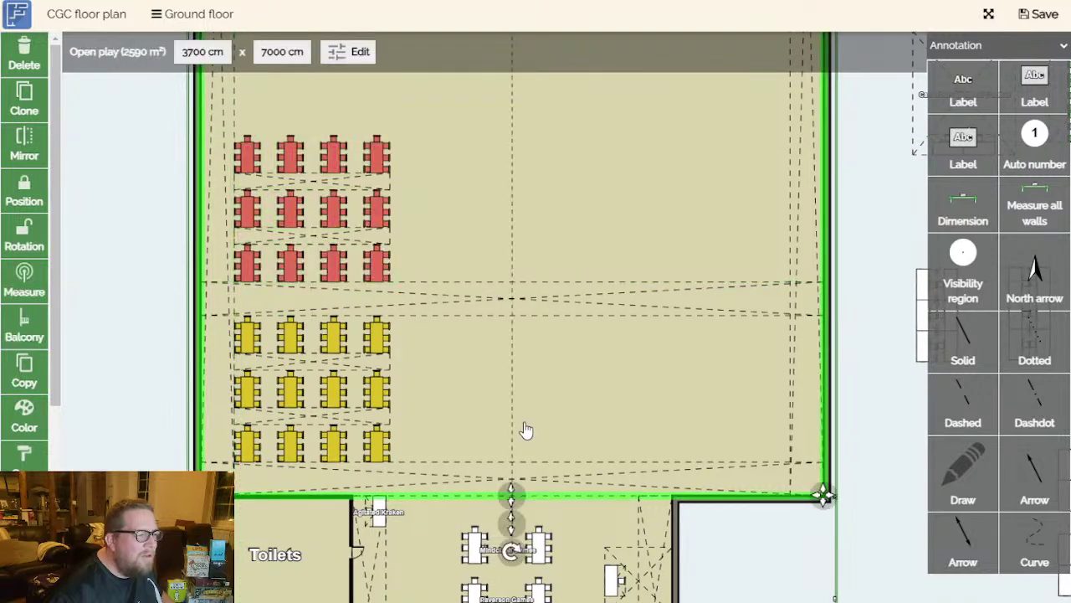
pyautogui.click(896, 521)
pyautogui.moveTo(896, 521); pyautogui.dragTo(790, 443)
pyautogui.scroll(-2, 848, 459)
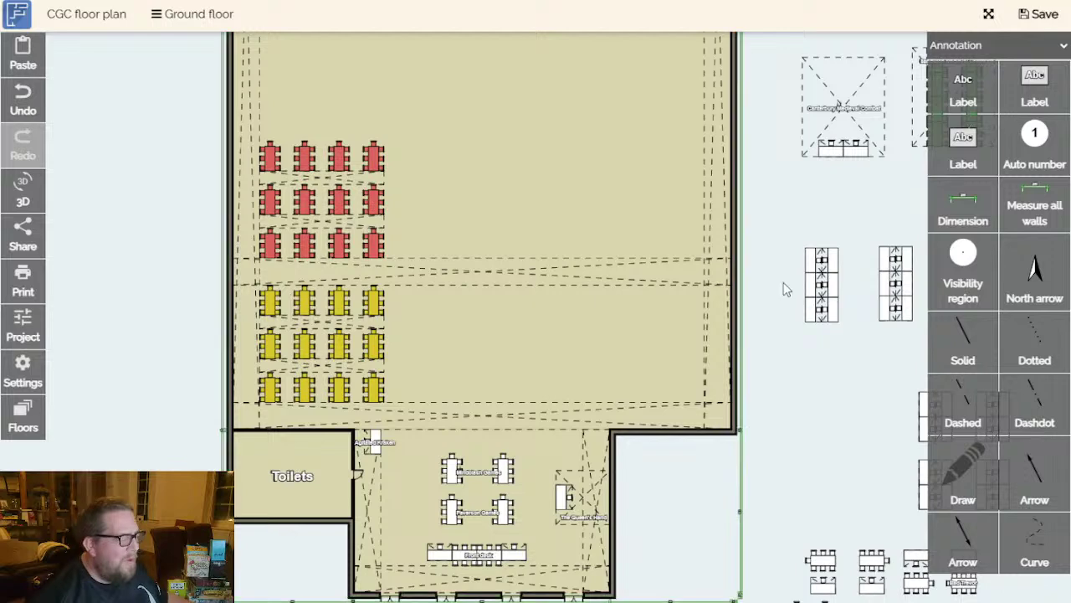
pyautogui.moveTo(814, 438); pyautogui.dragTo(782, 419)
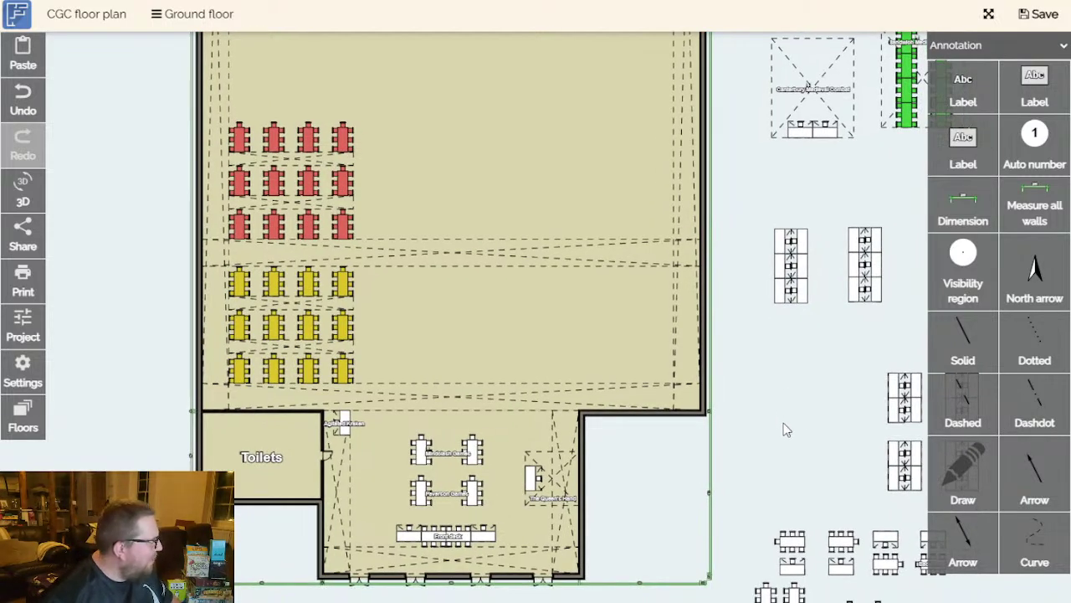
pyautogui.moveTo(805, 416); pyautogui.dragTo(800, 458)
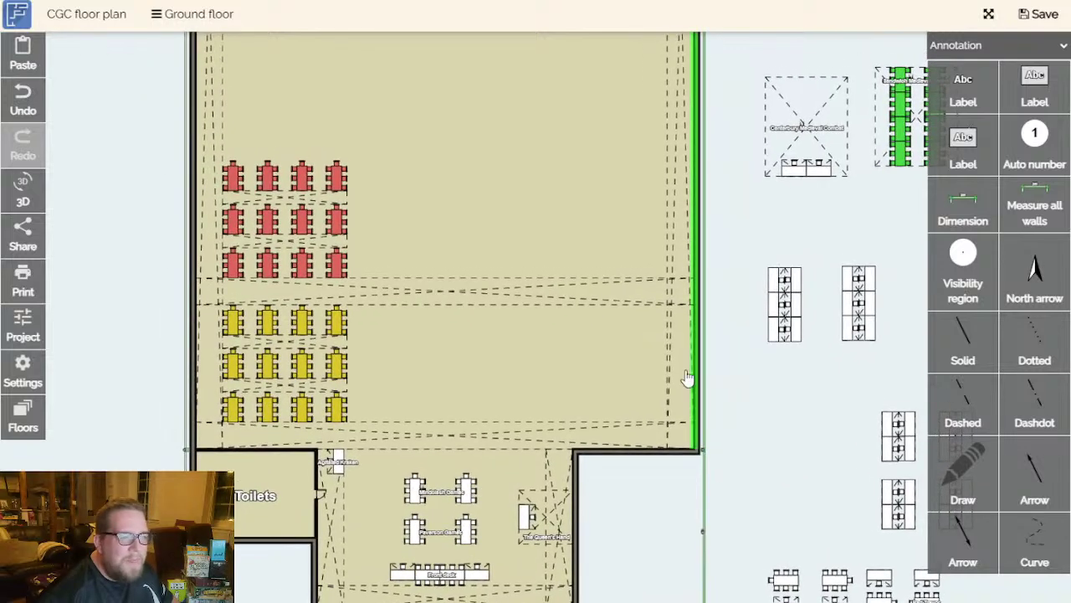
# Duplicate the 200 x 7000 cm aisle void along the hall's right wall and place the copy against the right edge of the table blocks.
pyautogui.click(666, 373)
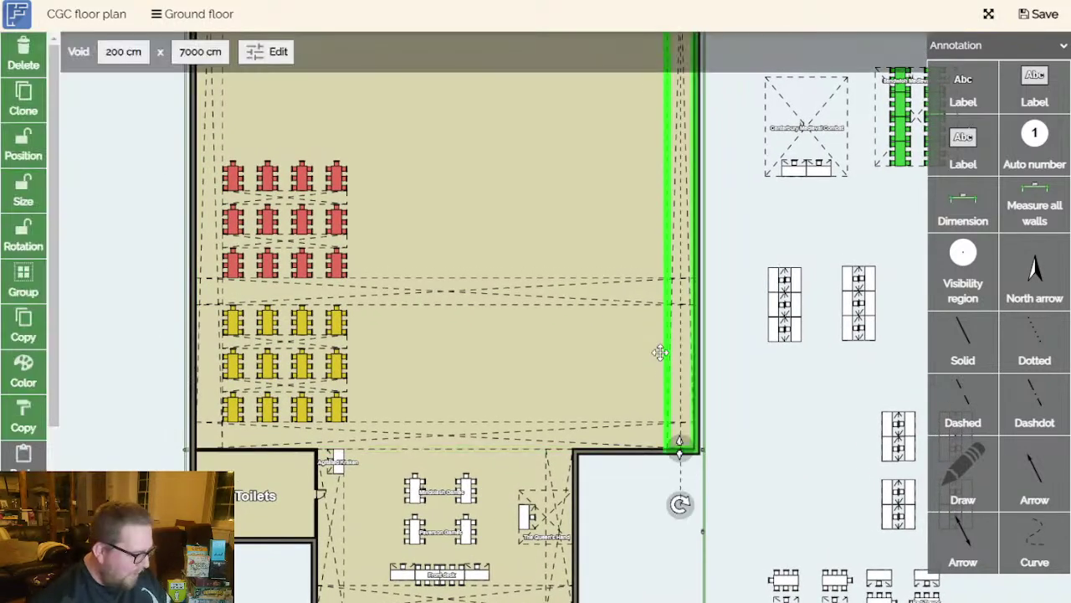
pyautogui.hotkey('ctrl', 'c')
pyautogui.hotkey('ctrl', 'v')
pyautogui.scroll(-3, 648, 335)
pyautogui.scroll(2, 544, 352)
pyautogui.moveTo(536, 339); pyautogui.dragTo(423, 117)
pyautogui.moveTo(422, 326); pyautogui.dragTo(382, 375)
pyautogui.scroll(5, 382, 376)
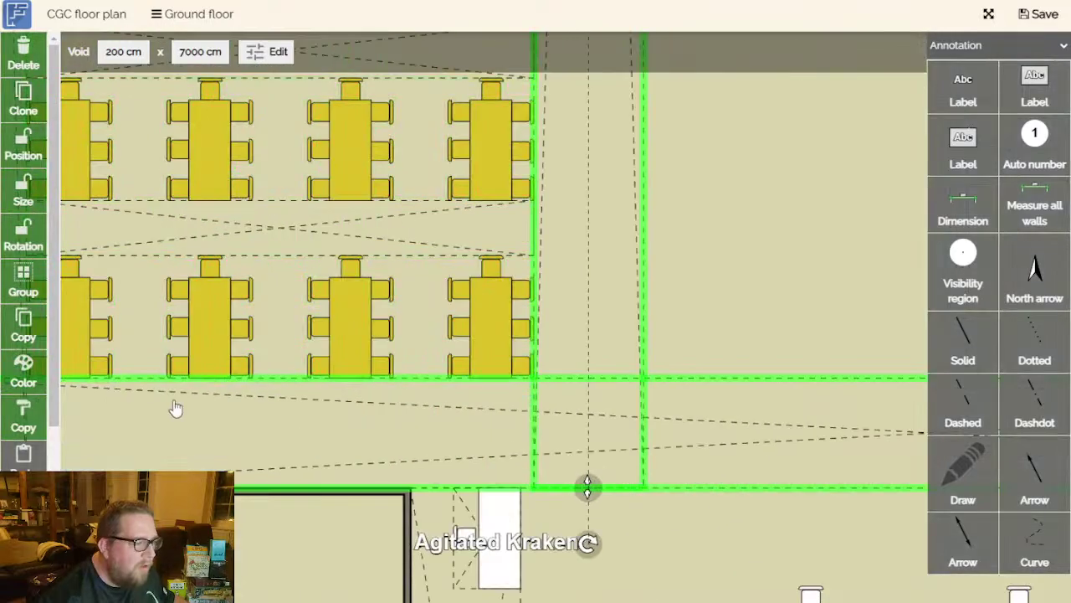
pyautogui.scroll(-1, 564, 452)
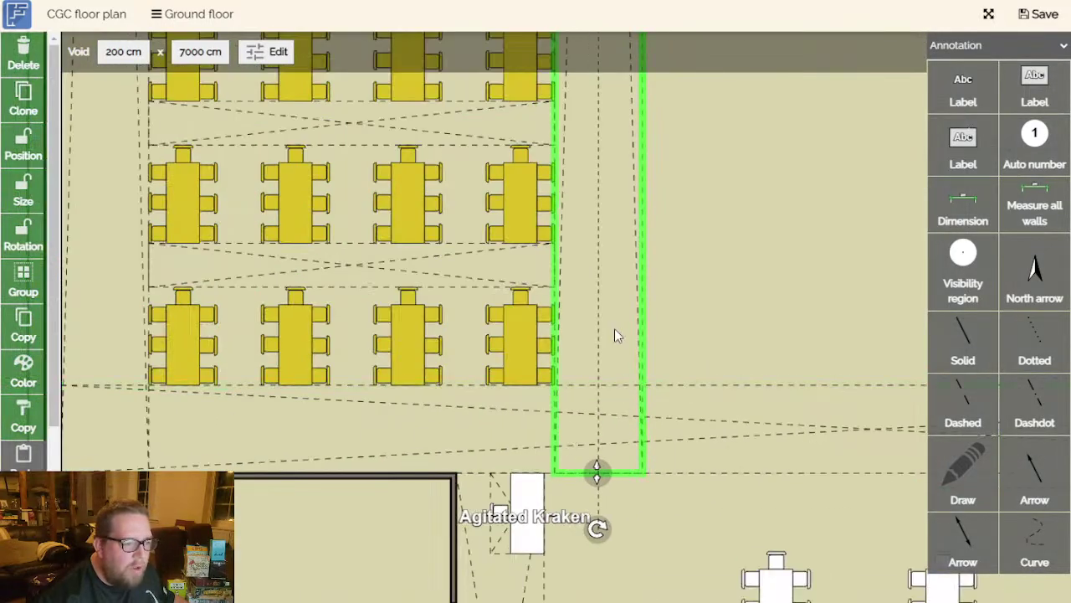
pyautogui.moveTo(625, 327); pyautogui.dragTo(636, 334)
pyautogui.click(685, 520)
# Shorten the vertical aisle void beside the table blocks from its upper end to 2338 cm, ending above the red tables.
pyautogui.scroll(-5, 691, 507)
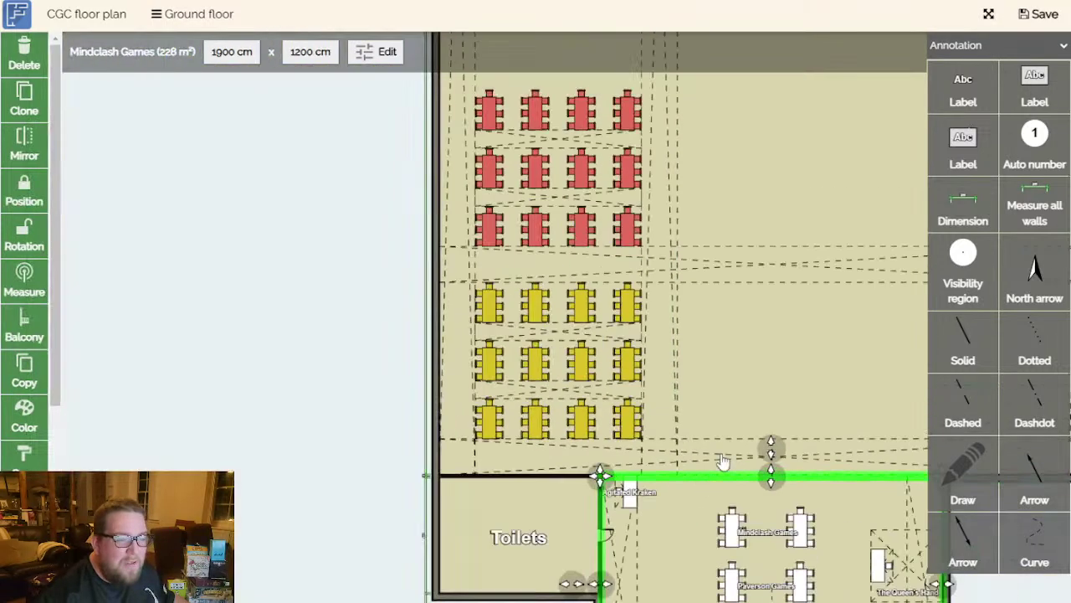
pyautogui.scroll(5, 502, 394)
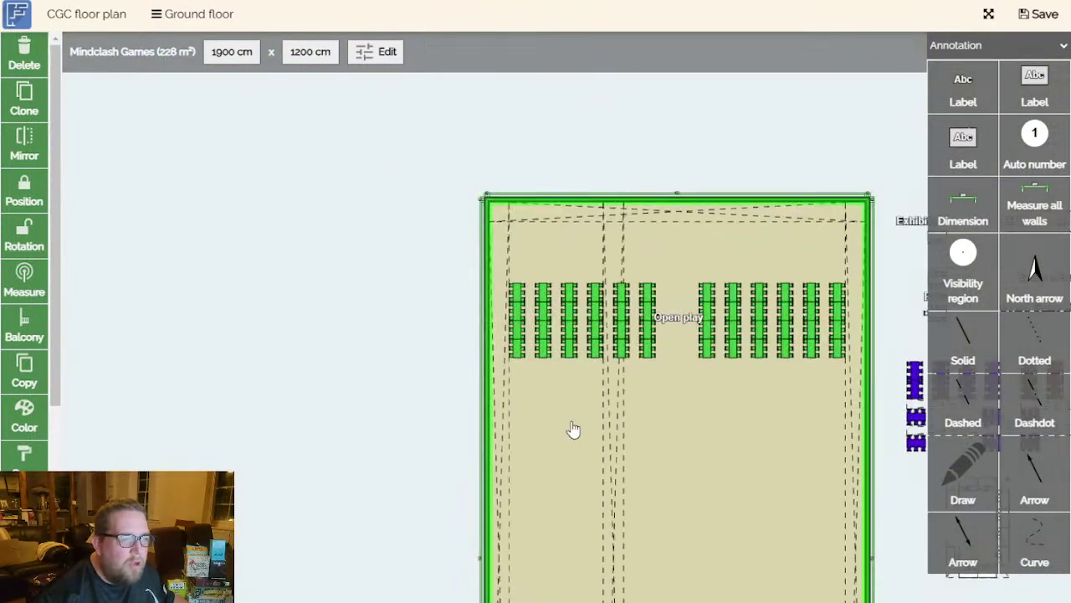
pyautogui.click(610, 459)
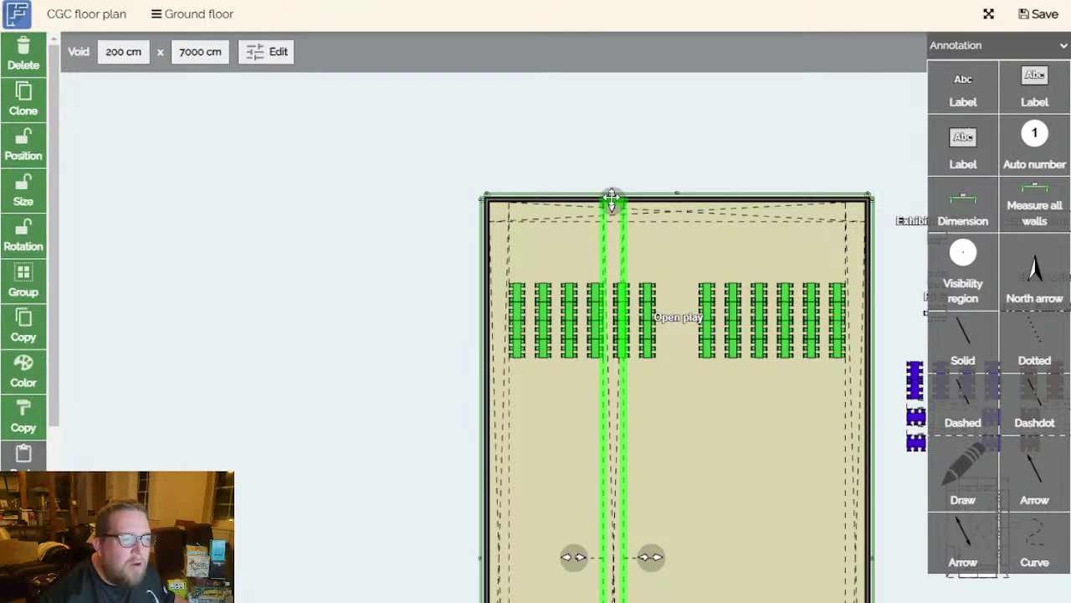
pyautogui.moveTo(612, 201); pyautogui.dragTo(613, 507)
pyautogui.moveTo(380, 467); pyautogui.dragTo(299, 78)
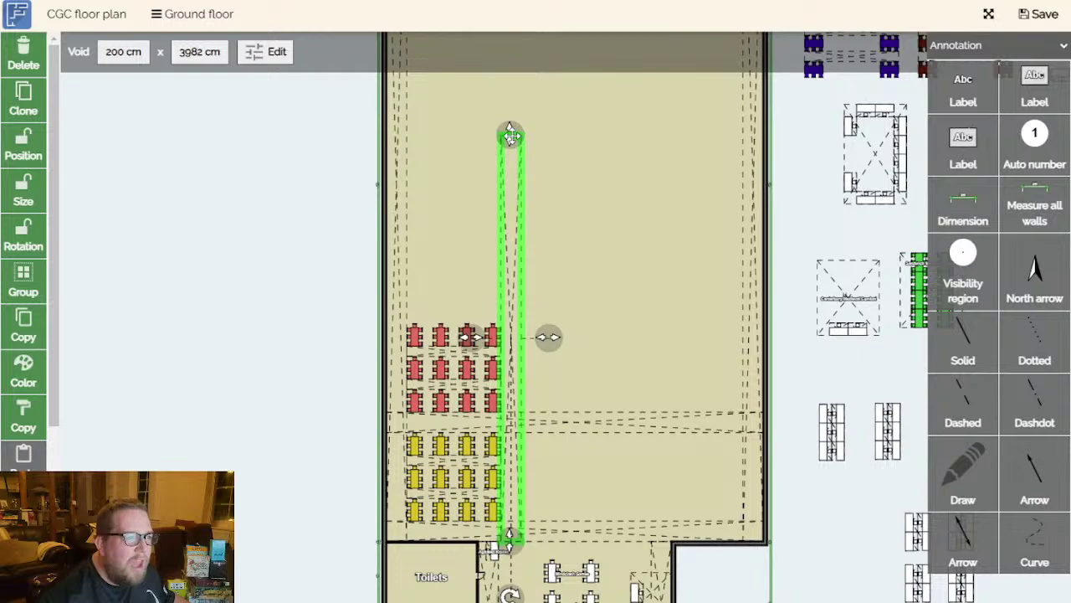
pyautogui.moveTo(510, 154); pyautogui.dragTo(510, 322)
pyautogui.click(295, 333)
# Shorten the horizontal aisle void between the red and yellow blocks to 1324 cm, ending at the vertical aisle's outer edge.
pyautogui.scroll(4, 293, 339)
pyautogui.scroll(-2, 326, 302)
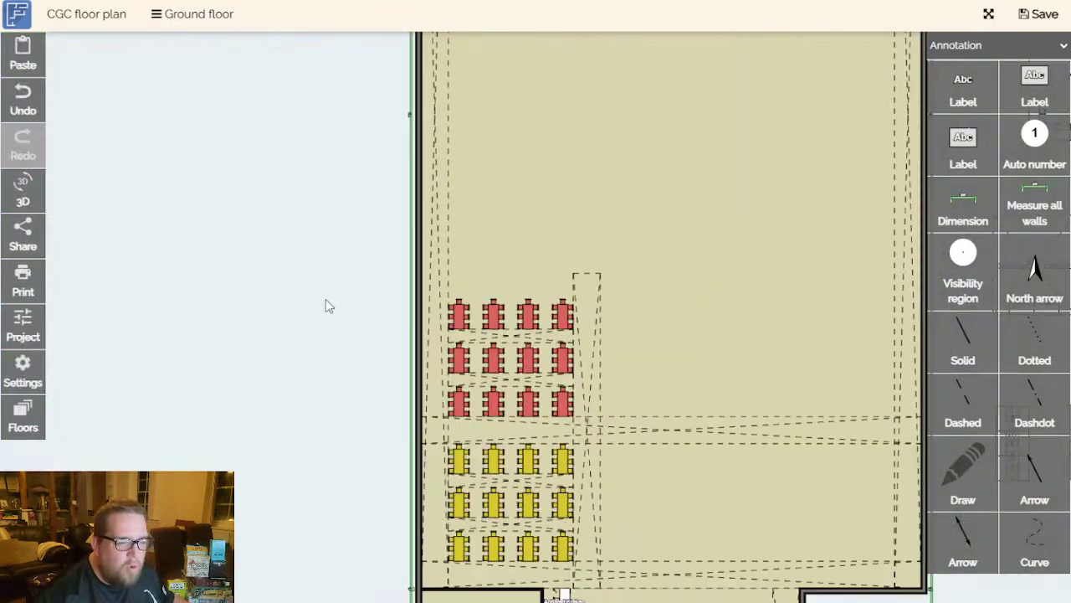
pyautogui.moveTo(325, 301); pyautogui.dragTo(242, 277)
pyautogui.click(562, 394)
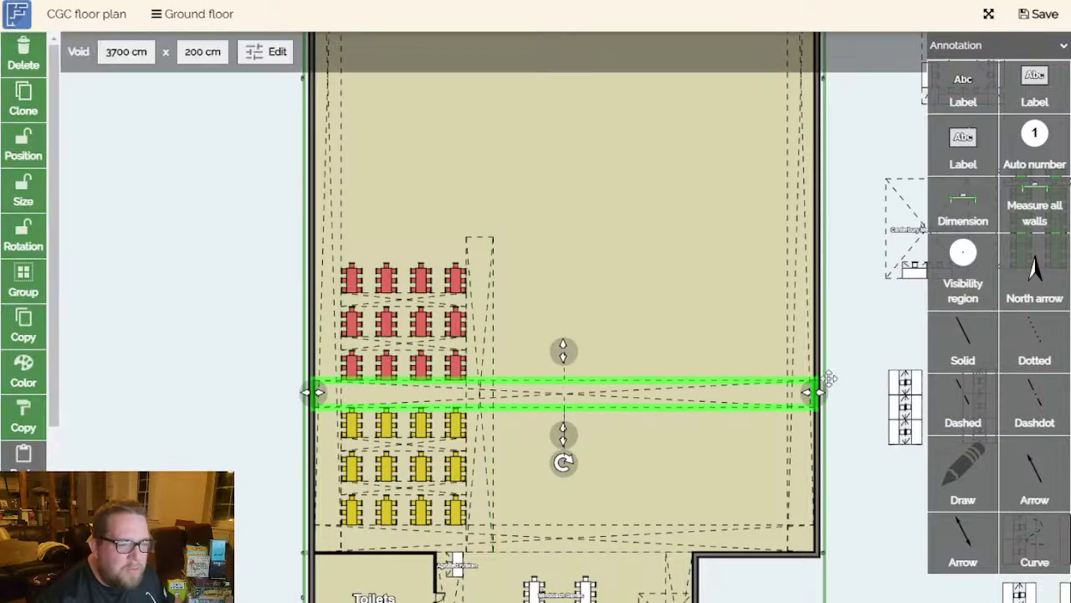
pyautogui.moveTo(808, 395); pyautogui.dragTo(481, 385)
pyautogui.click(270, 383)
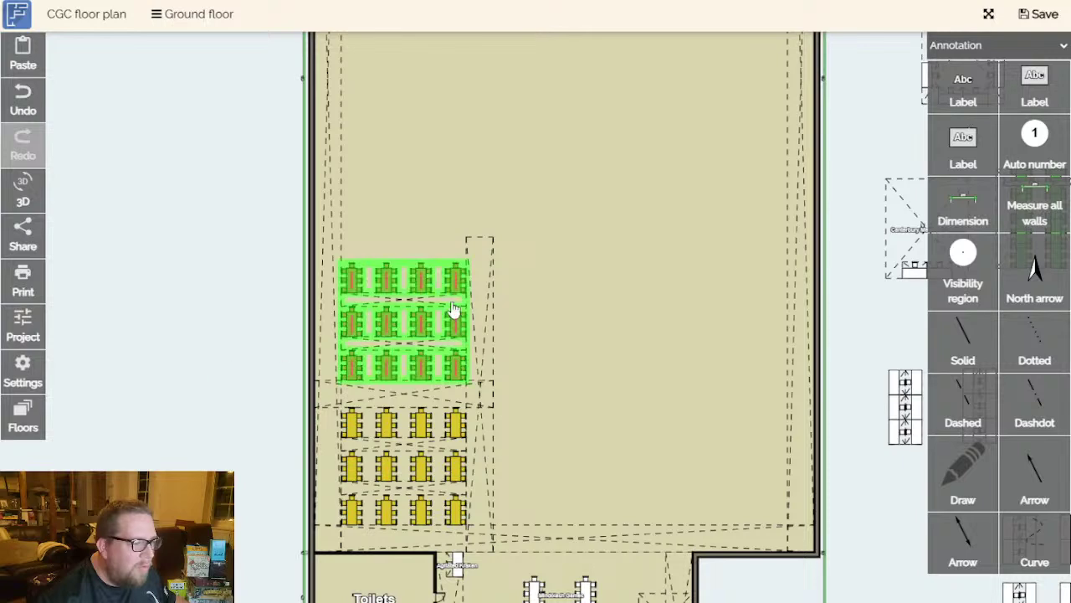
# Duplicate the 1324 x 200 cm aisle void between the blocks and place the copy directly above the red tables.
pyautogui.click(442, 404)
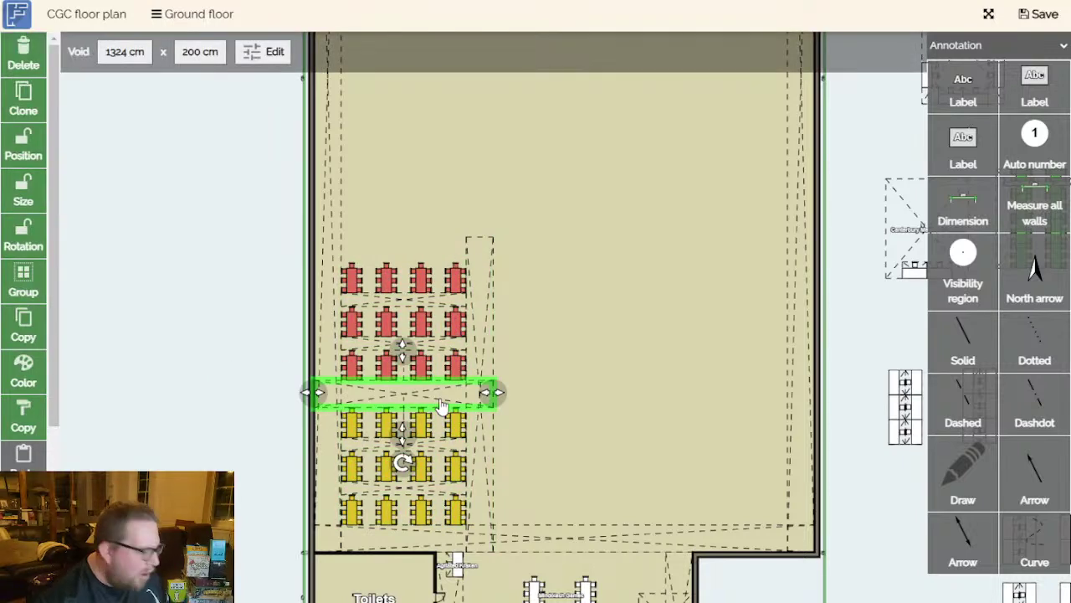
pyautogui.hotkey('ctrl', 'c')
pyautogui.hotkey('ctrl', 'v')
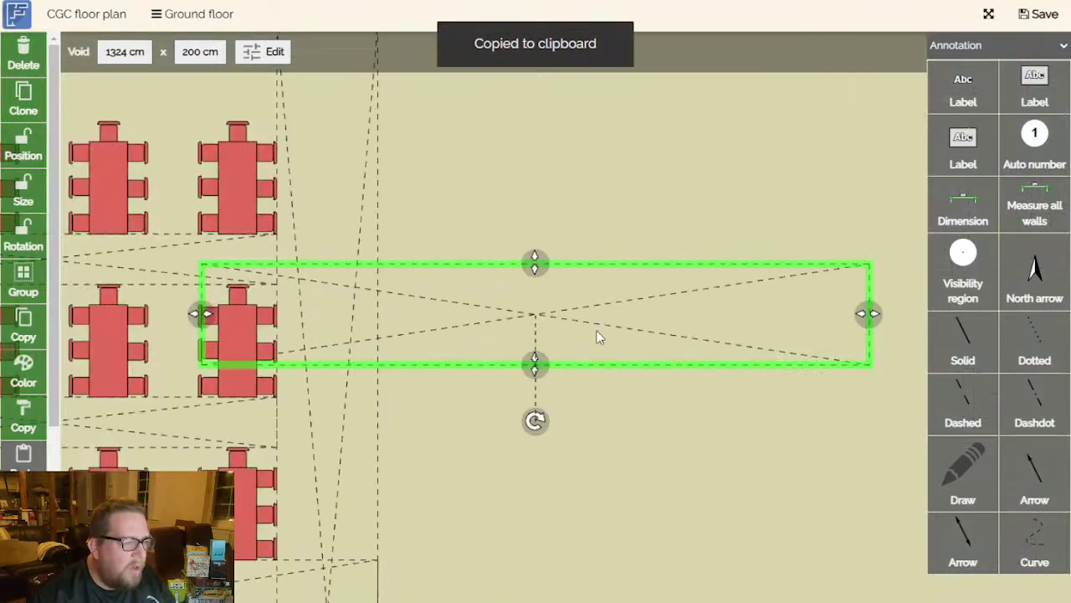
pyautogui.scroll(-2, 578, 377)
pyautogui.moveTo(636, 345); pyautogui.dragTo(394, 229)
pyautogui.click(472, 317)
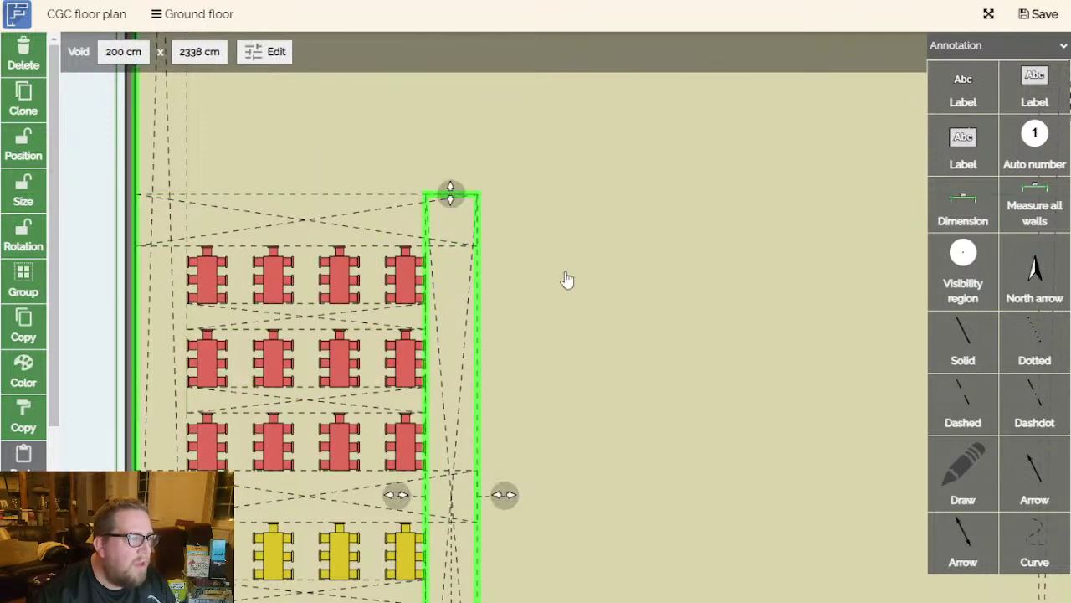
pyautogui.click(636, 322)
pyautogui.scroll(-3, 638, 329)
pyautogui.moveTo(634, 357); pyautogui.dragTo(545, 280)
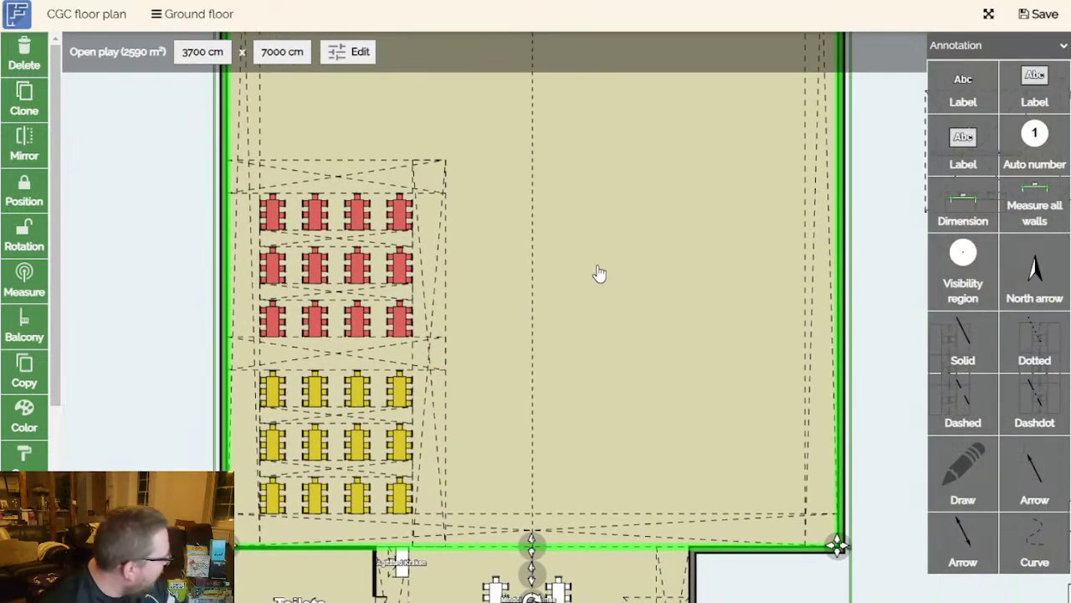
pyautogui.click(875, 415)
pyautogui.scroll(-1, 875, 415)
pyautogui.moveTo(871, 424); pyautogui.dragTo(781, 388)
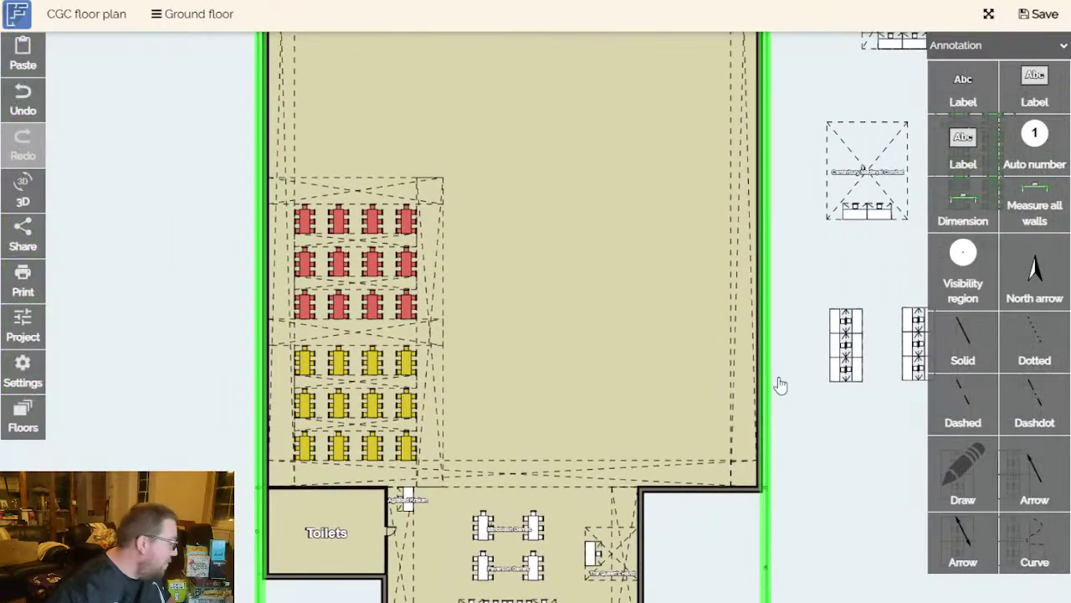
pyautogui.scroll(1, 734, 377)
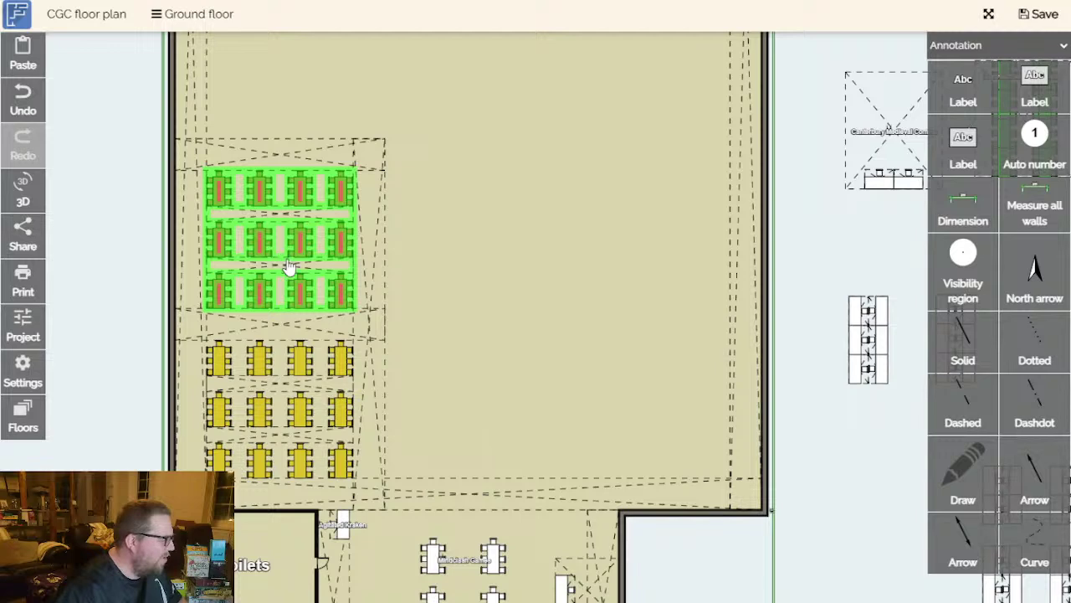
pyautogui.moveTo(457, 336); pyautogui.dragTo(507, 399)
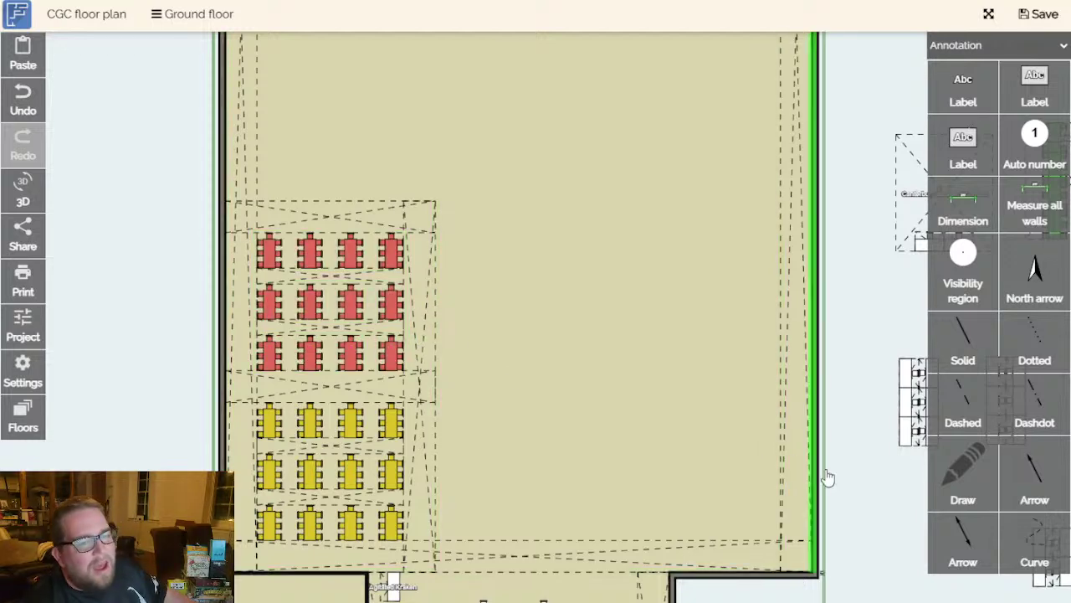
# Examine the entrance area with the Front desk, Mindclash Games, Paverson Games, Agitated Kraken and The Queen's Hand groups.
pyautogui.moveTo(859, 494); pyautogui.dragTo(833, 496)
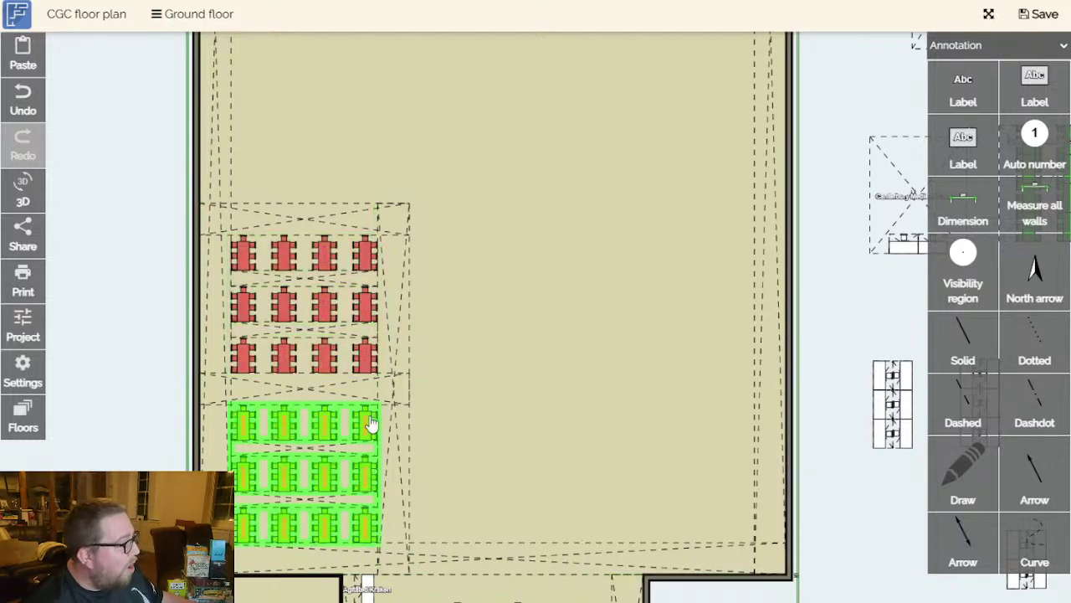
pyautogui.moveTo(870, 530); pyautogui.dragTo(786, 431)
pyautogui.scroll(-2, 393, 435)
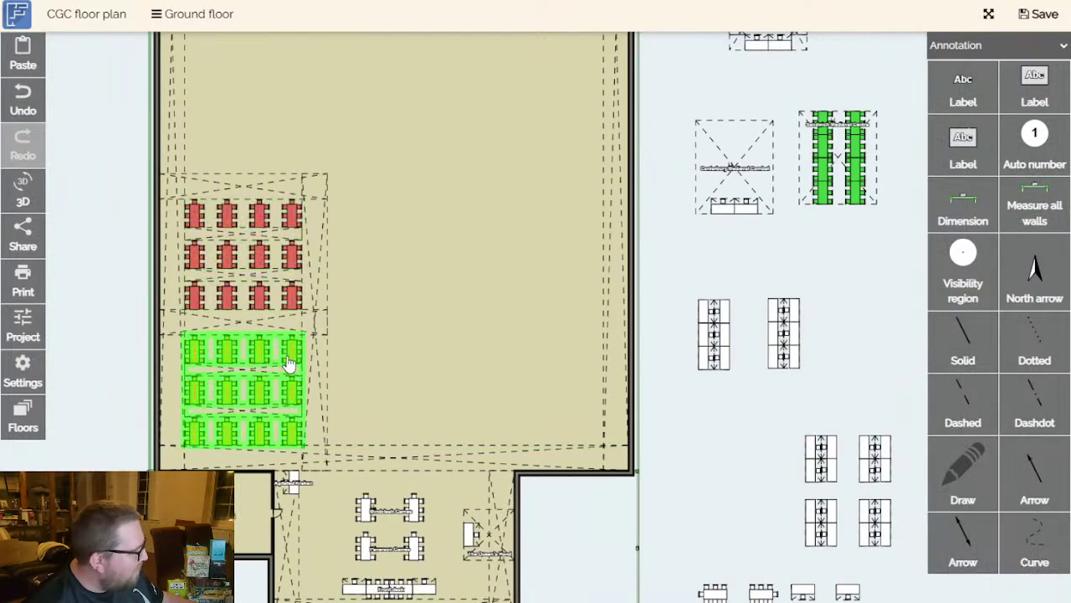
pyautogui.moveTo(686, 443); pyautogui.dragTo(745, 364)
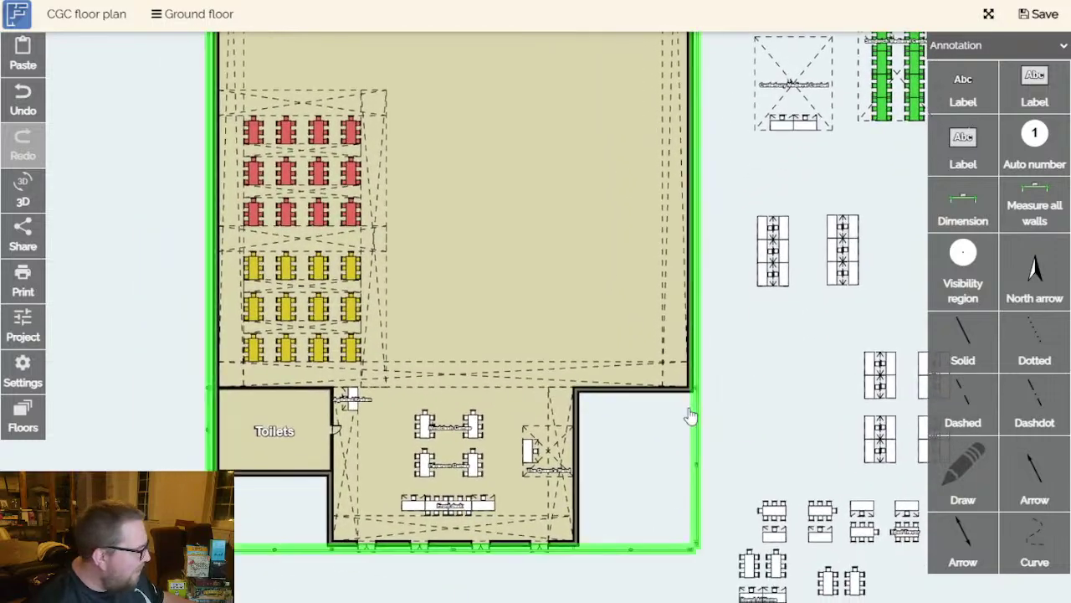
pyautogui.scroll(2, 641, 471)
pyautogui.moveTo(625, 478); pyautogui.dragTo(716, 452)
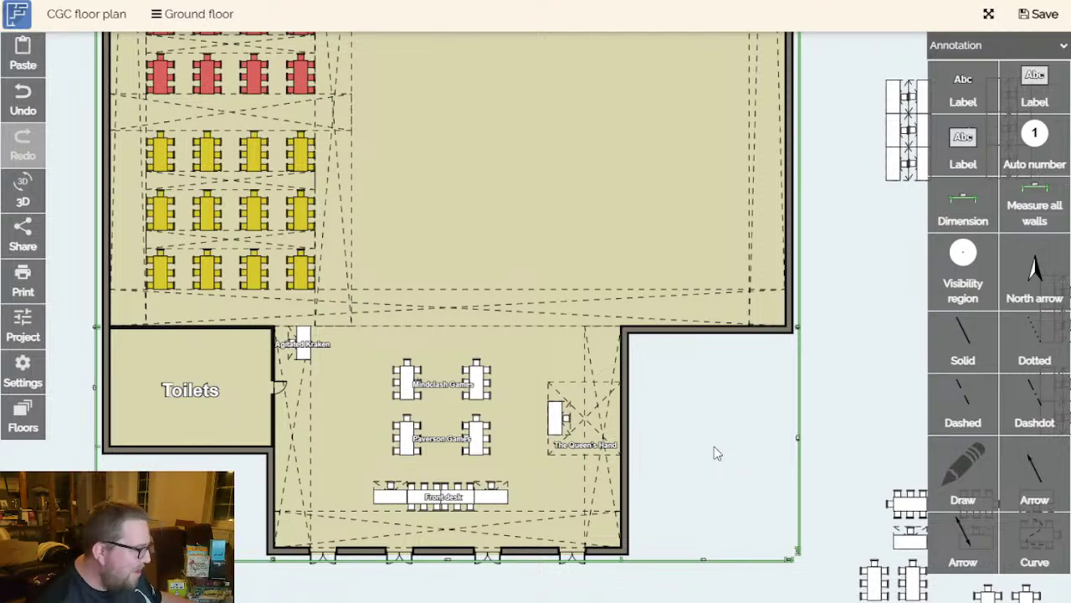
pyautogui.moveTo(715, 448); pyautogui.dragTo(756, 455)
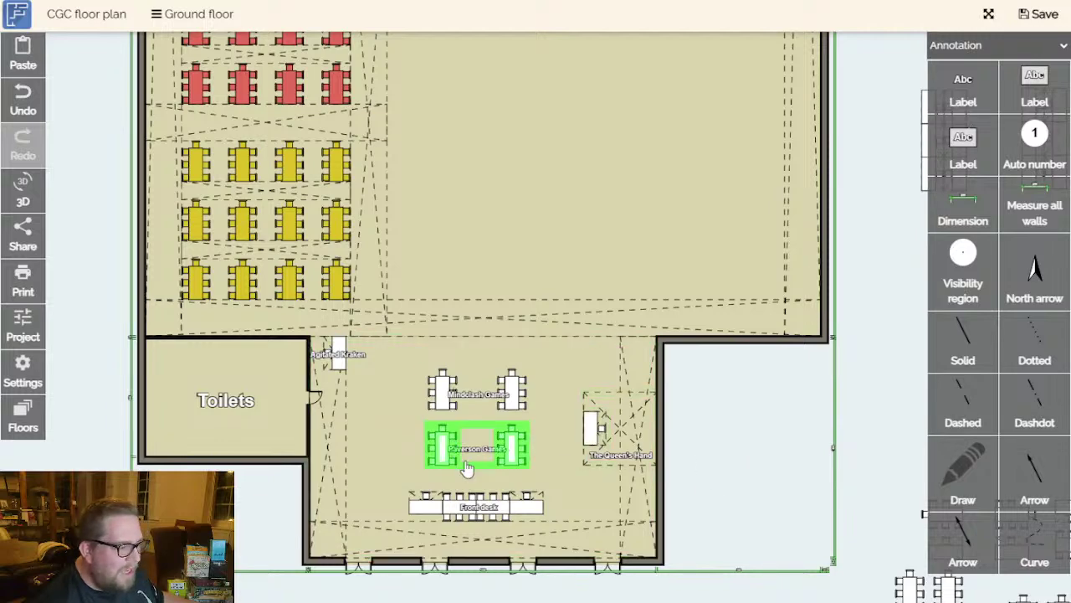
pyautogui.scroll(2, 752, 424)
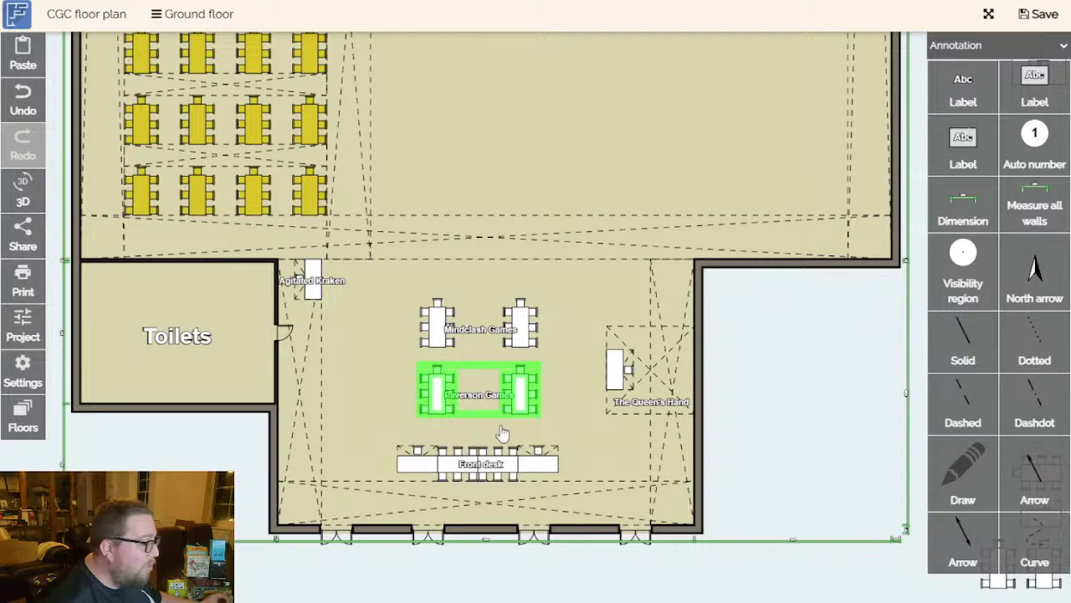
pyautogui.scroll(2, 503, 474)
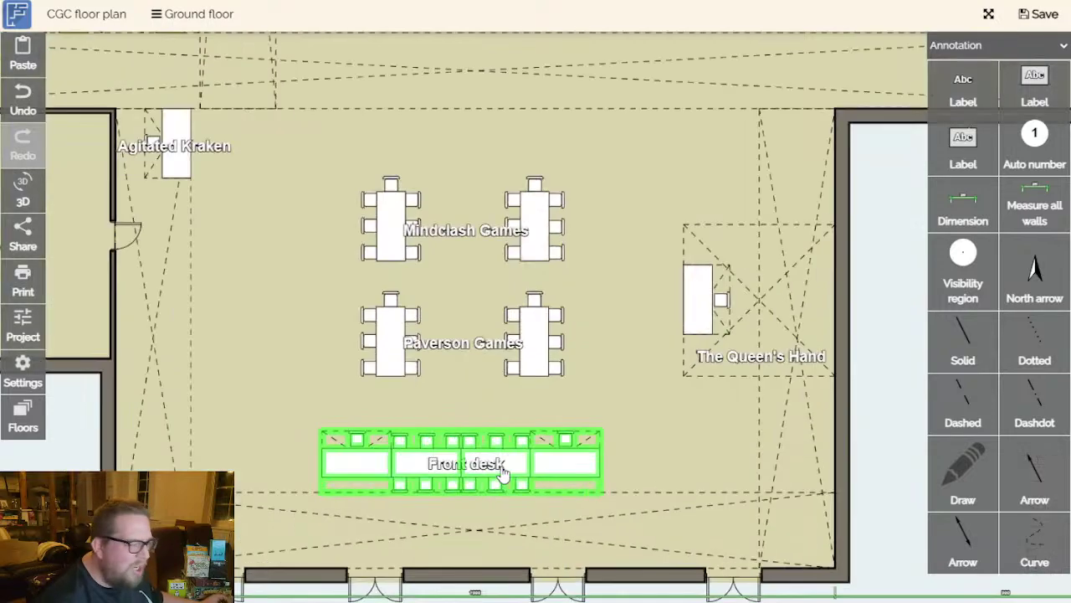
pyautogui.scroll(-2, 473, 465)
pyautogui.scroll(2, 519, 460)
pyautogui.scroll(-2, 520, 449)
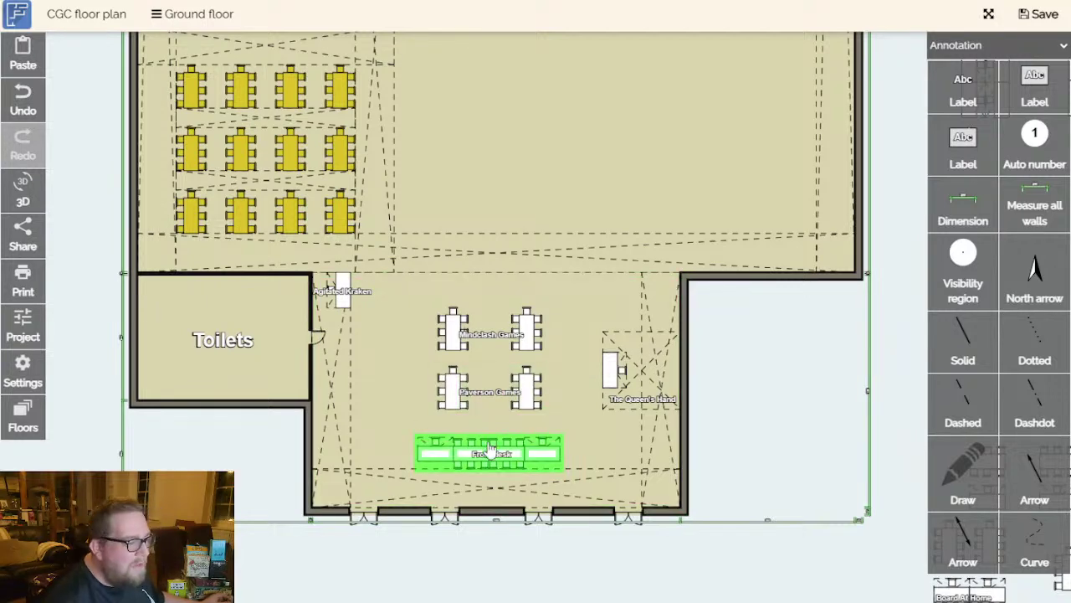
pyautogui.scroll(2, 487, 457)
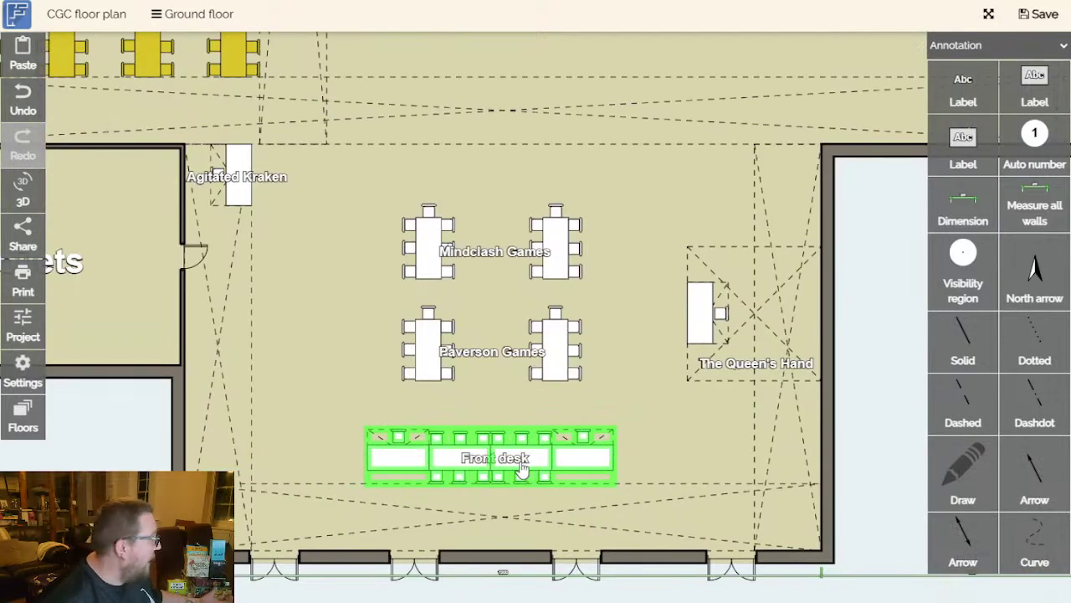
pyautogui.scroll(-1, 521, 469)
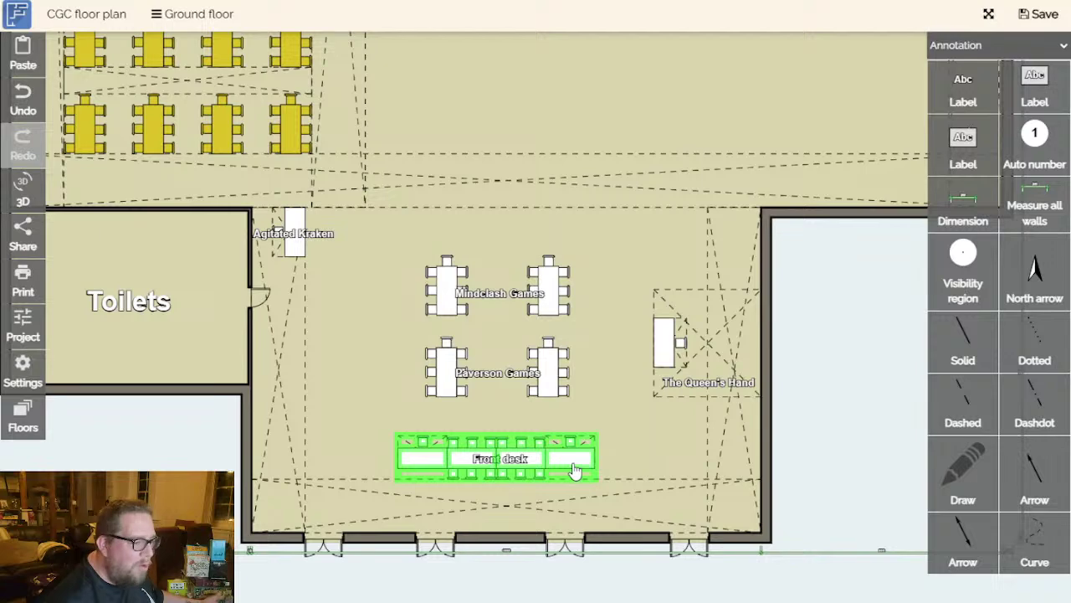
pyautogui.click(874, 440)
pyautogui.moveTo(875, 440); pyautogui.dragTo(731, 484)
pyautogui.scroll(-2, 690, 437)
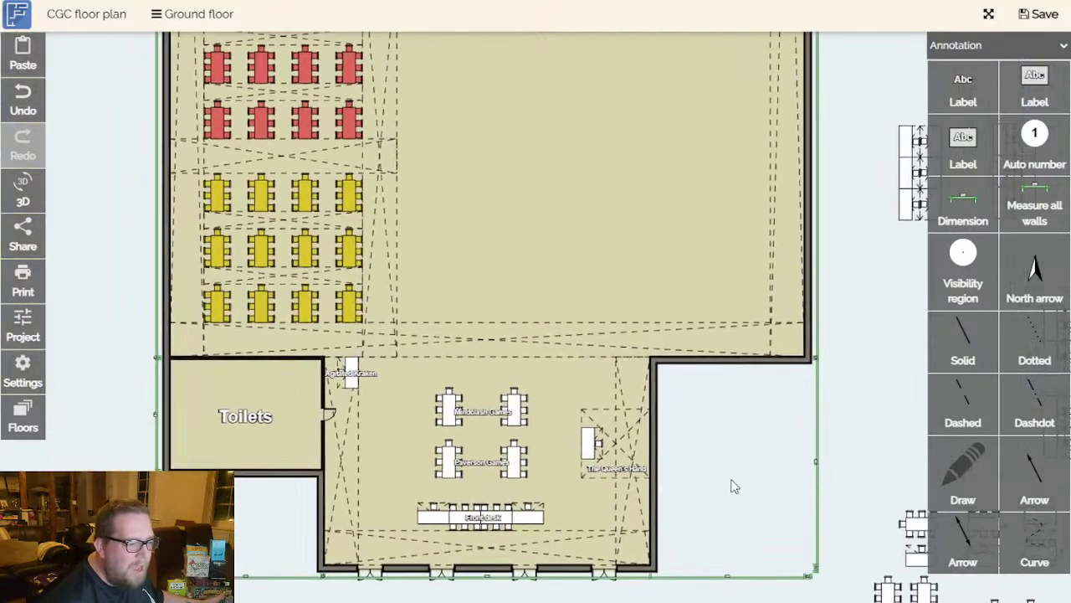
pyautogui.scroll(1, 732, 486)
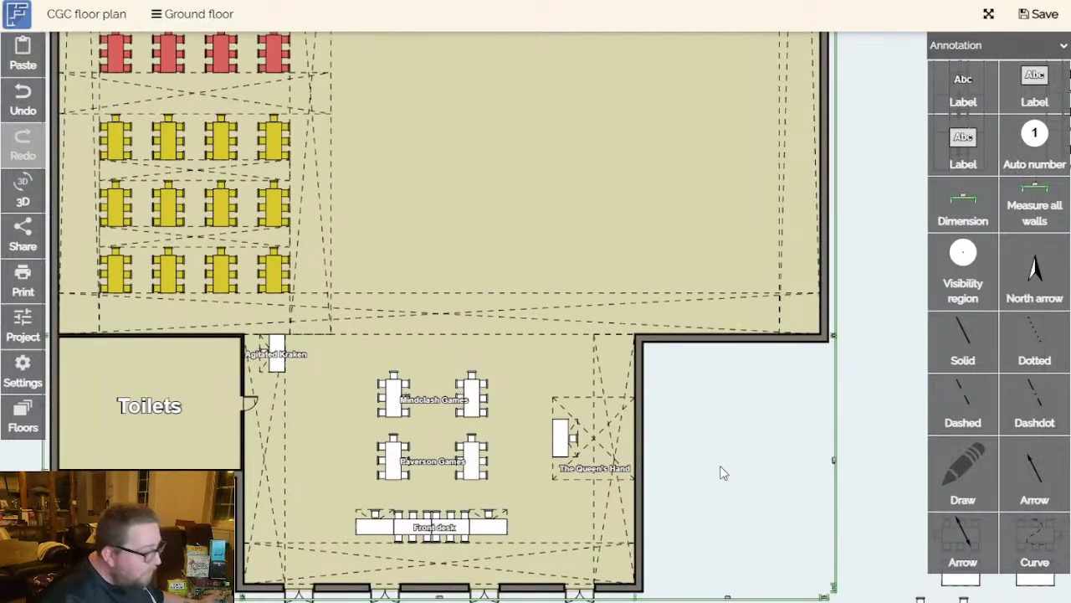
pyautogui.scroll(-2, 711, 462)
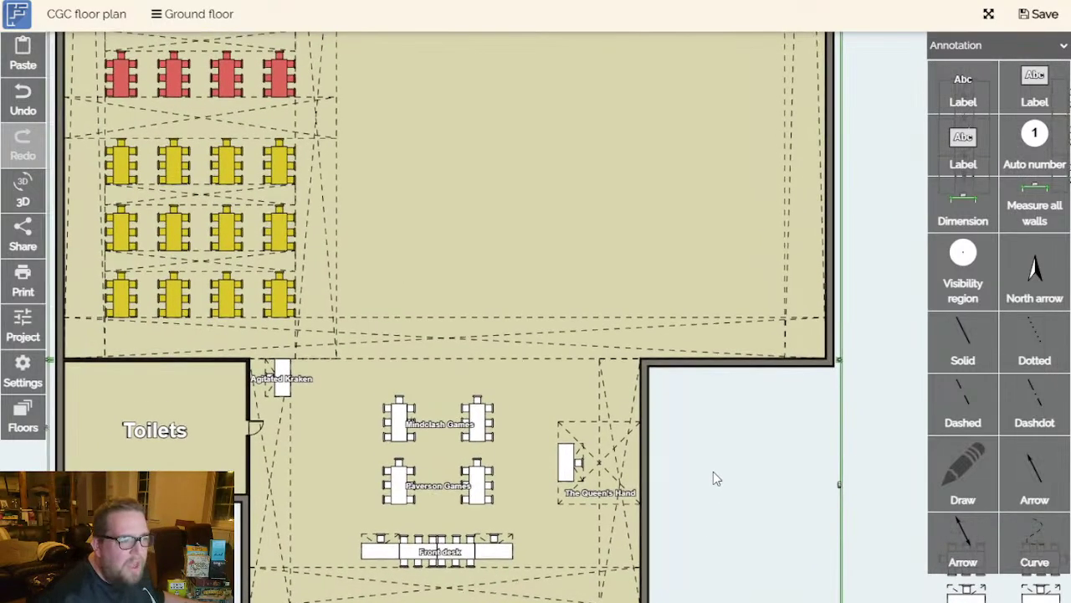
pyautogui.scroll(2, 812, 471)
pyautogui.scroll(-1, 812, 472)
# Review the whole hall, including the Open play tables and free floor area, against the groups still staged outside.
pyautogui.moveTo(801, 426); pyautogui.dragTo(669, 555)
pyautogui.scroll(1, 749, 323)
pyautogui.scroll(-4, 781, 485)
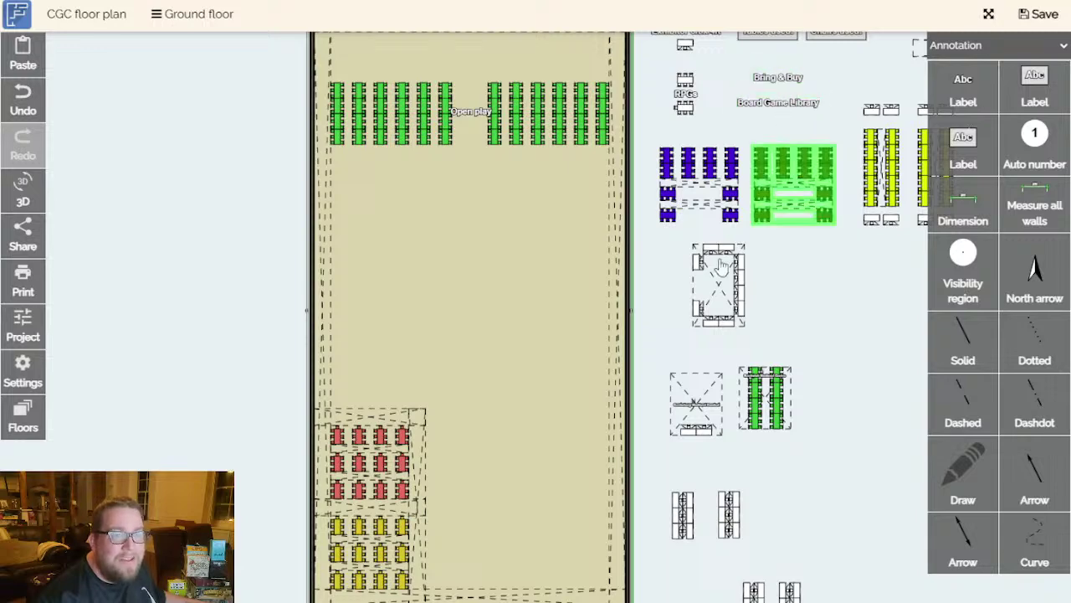
pyautogui.moveTo(666, 339); pyautogui.dragTo(690, 315)
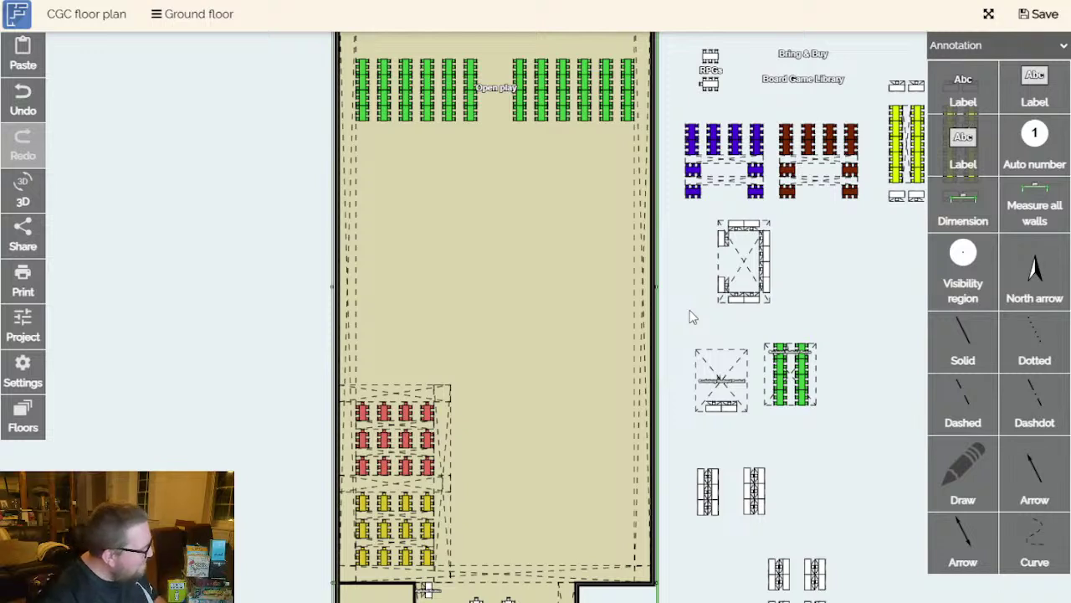
pyautogui.moveTo(691, 317); pyautogui.dragTo(581, 136)
pyautogui.click(392, 480)
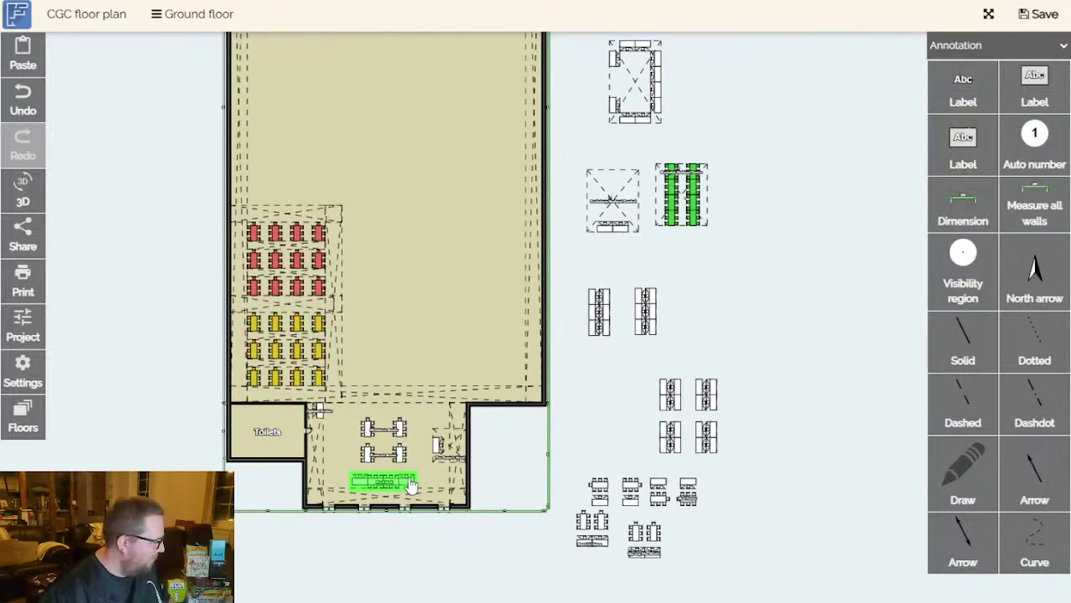
pyautogui.click(530, 444)
pyautogui.scroll(2, 605, 438)
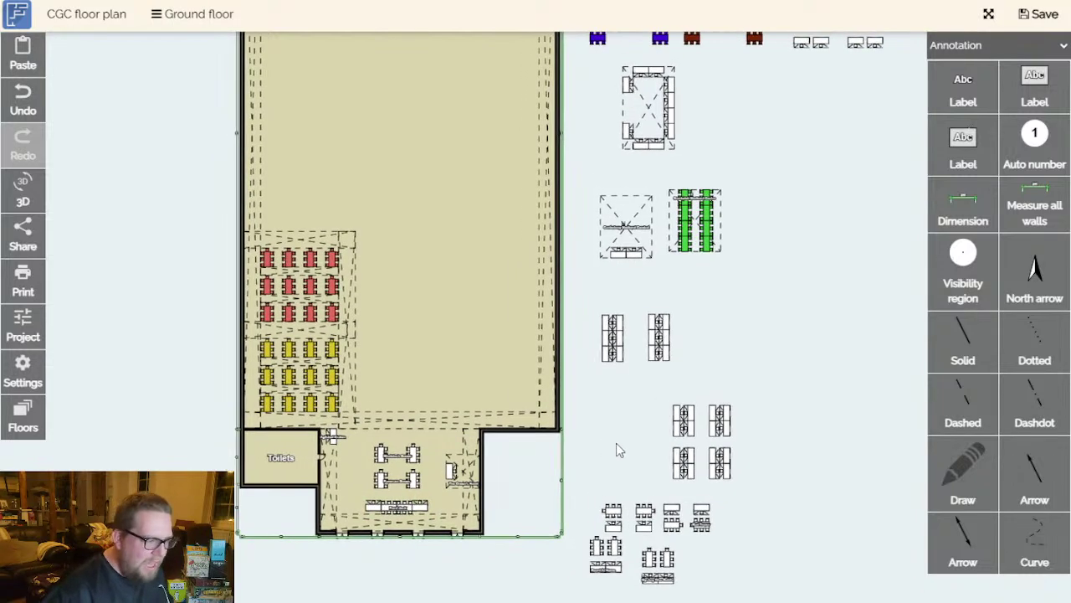
pyautogui.scroll(-3, 609, 448)
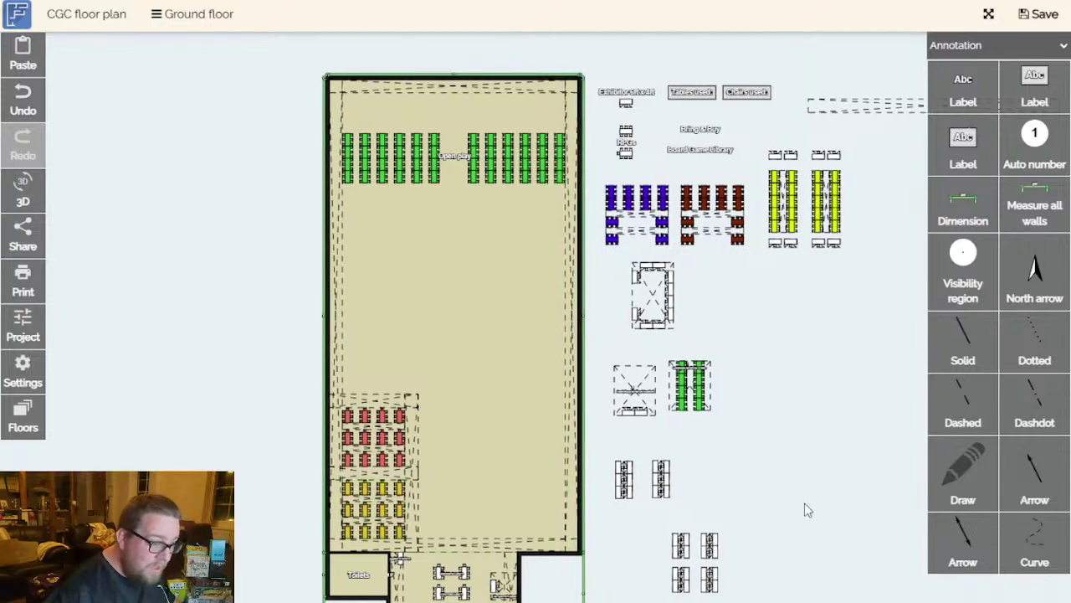
pyautogui.moveTo(808, 507); pyautogui.dragTo(801, 529)
pyautogui.moveTo(799, 485); pyautogui.dragTo(799, 449)
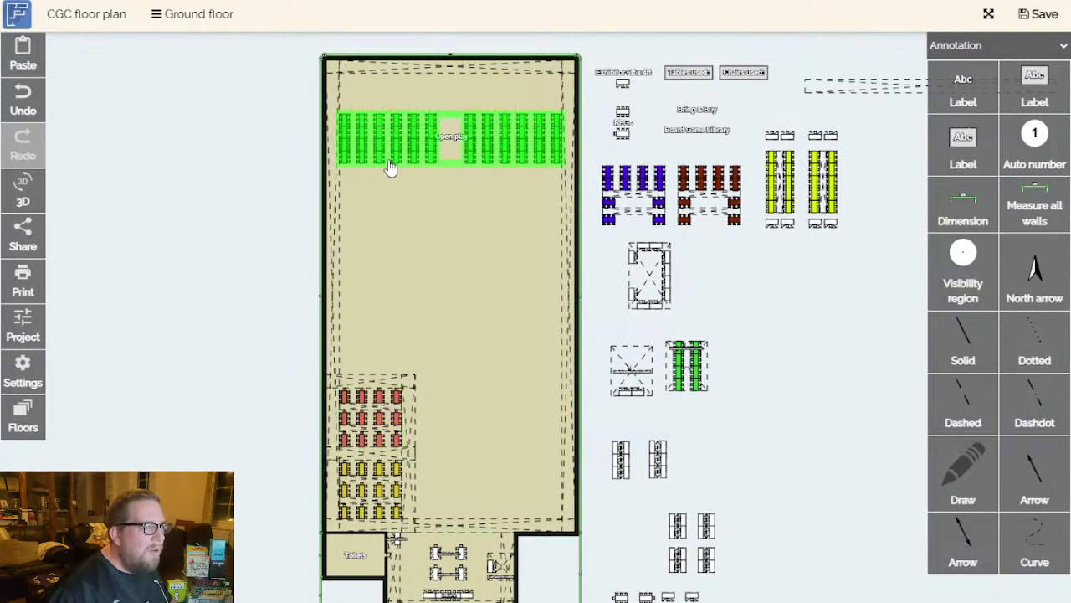
pyautogui.scroll(-2, 746, 399)
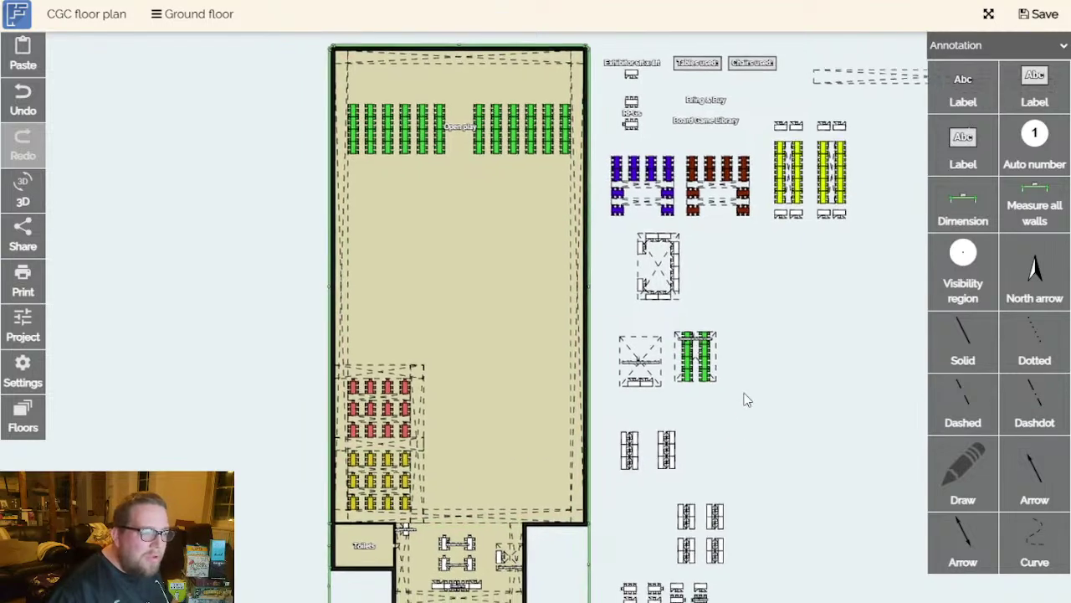
# Move the staged Mystery Dice Goblin group into the hall corner between the vertical aisle beside the yellow tables and the lower horizontal aisle.
pyautogui.keyDown('ctrl'); pyautogui.scroll(2, 741, 410); pyautogui.keyUp('ctrl')
pyautogui.keyDown('ctrl'); pyautogui.scroll(2, 741, 411); pyautogui.keyUp('ctrl')
pyautogui.hscroll(-2, 772, 407)
pyautogui.scroll(-1, 240, 394)
pyautogui.scroll(-3, 646, 407)
pyautogui.hscroll(2, 589, 378)
pyautogui.scroll(-2, 489, 243)
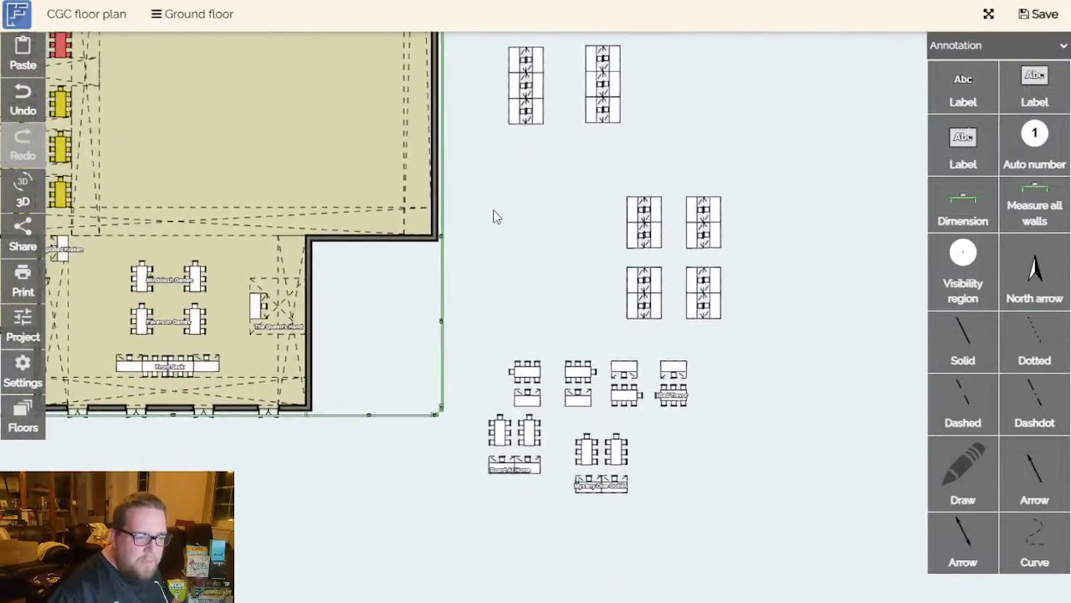
pyautogui.click(615, 474)
pyautogui.moveTo(615, 474); pyautogui.dragTo(343, 265)
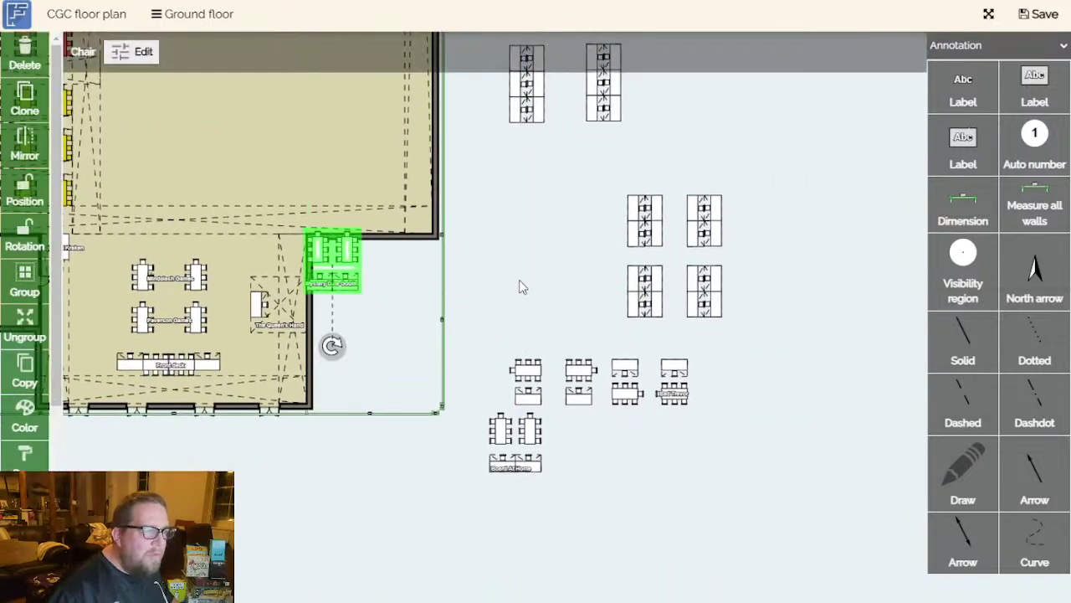
pyautogui.moveTo(513, 282); pyautogui.dragTo(681, 414)
pyautogui.moveTo(529, 400); pyautogui.dragTo(304, 291)
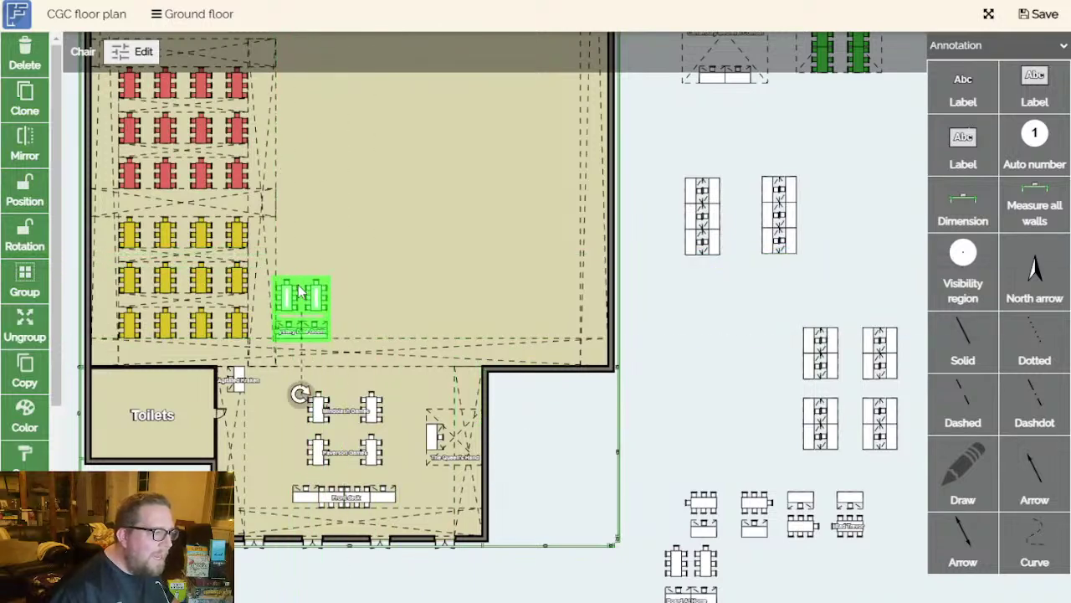
# Check the Mystery Dice Goblin group's fit against the surrounding aisles, the yellow tables and the entrance area.
pyautogui.click(649, 452)
pyautogui.scroll(3, 456, 456)
pyautogui.hscroll(-5, 866, 540)
pyautogui.click(429, 261)
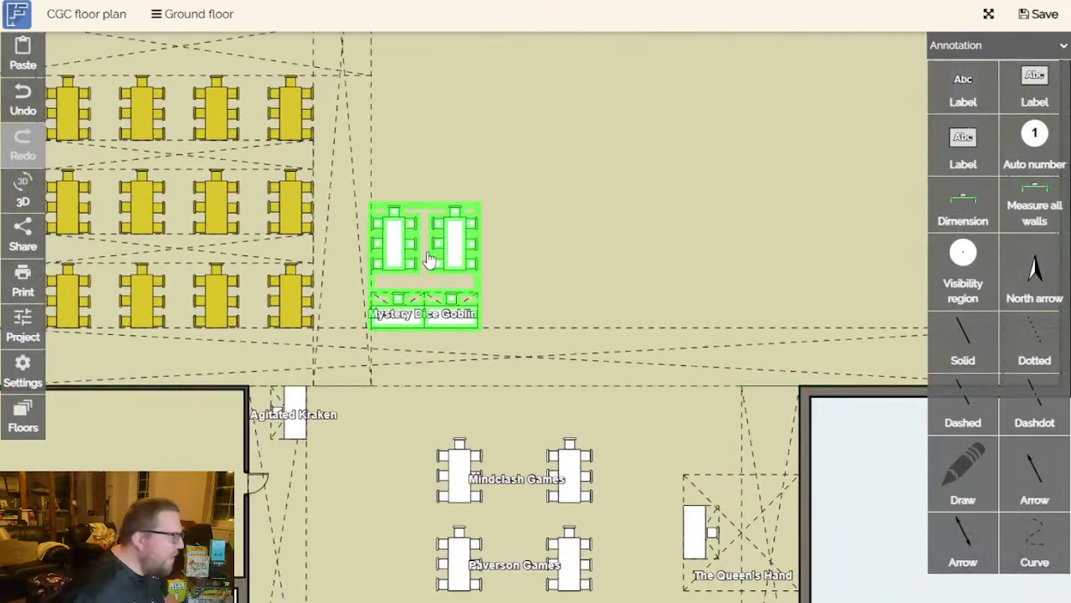
pyautogui.scroll(-1, 456, 276)
pyautogui.click(761, 432)
pyautogui.moveTo(804, 473); pyautogui.dragTo(718, 427)
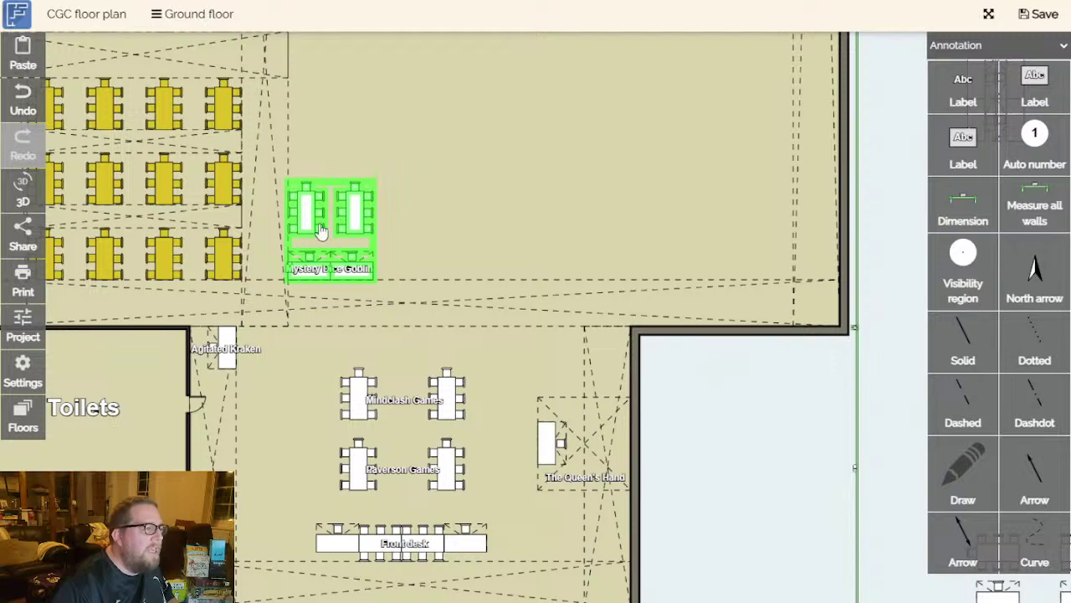
pyautogui.moveTo(884, 398); pyautogui.dragTo(808, 483)
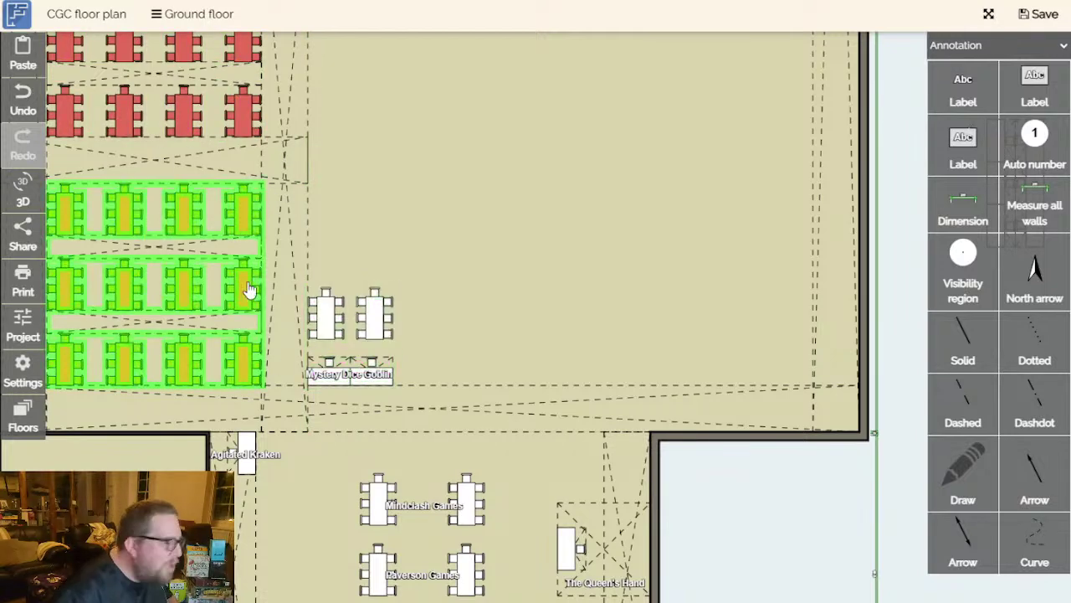
pyautogui.moveTo(787, 540); pyautogui.dragTo(837, 529)
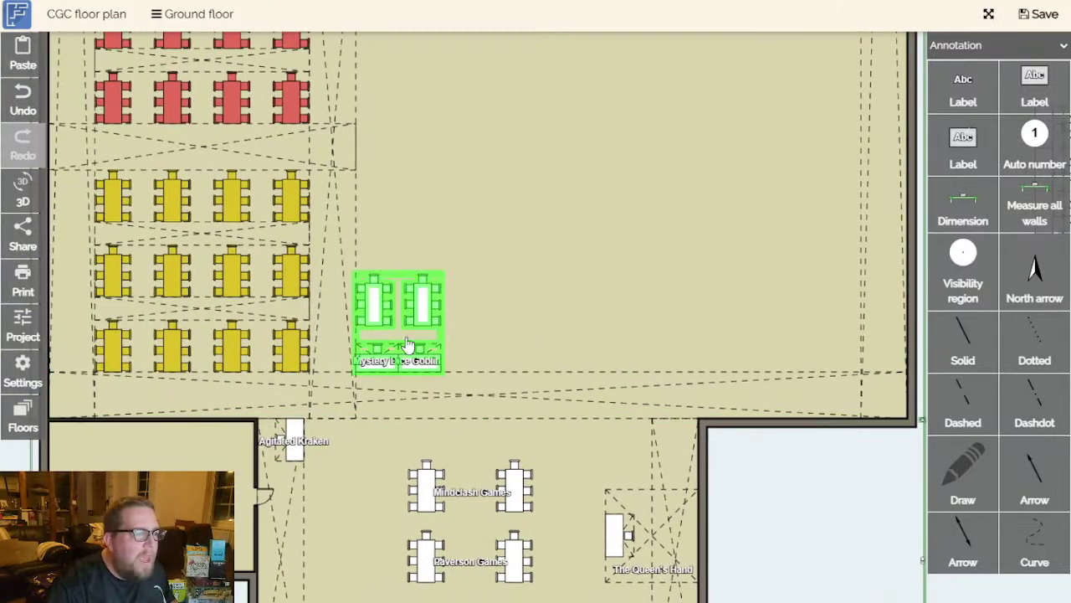
pyautogui.moveTo(810, 473); pyautogui.dragTo(701, 457)
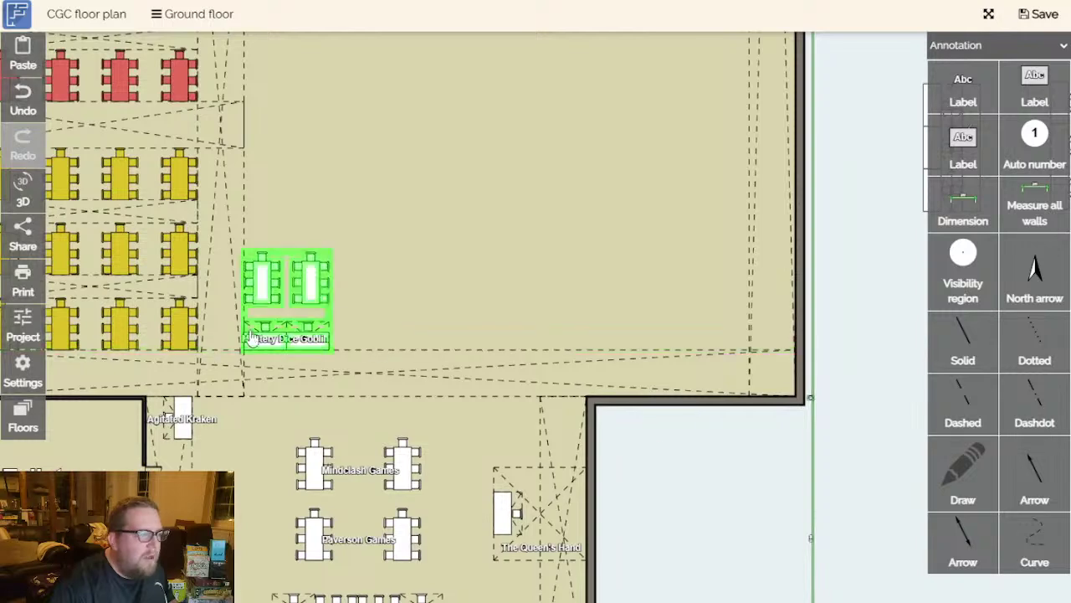
pyautogui.click(754, 299)
pyautogui.moveTo(837, 280); pyautogui.dragTo(863, 377)
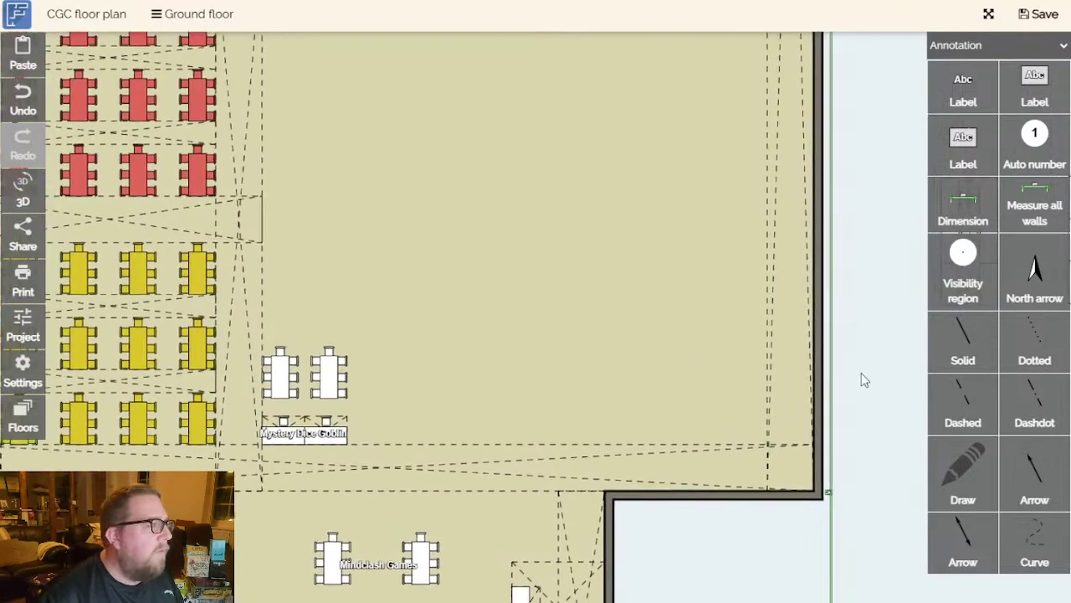
# Duplicate the 200 x 2338 cm vertical aisle void and place the copy against the right edge of the Mystery Dice Goblin group.
pyautogui.click(249, 159)
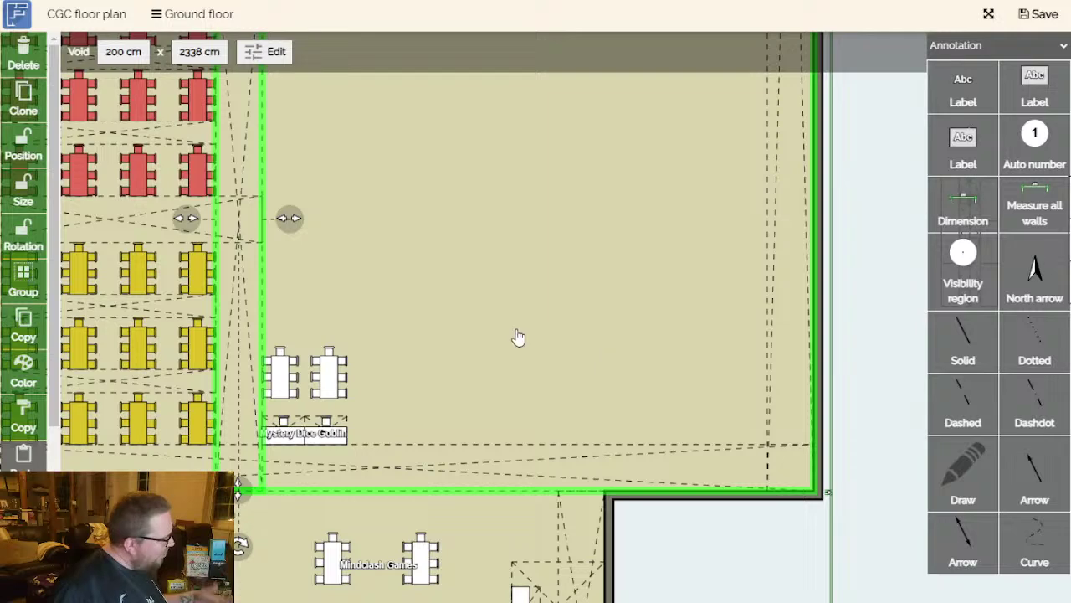
pyautogui.hotkey('ctrl', 'c')
pyautogui.hotkey('ctrl', 'v')
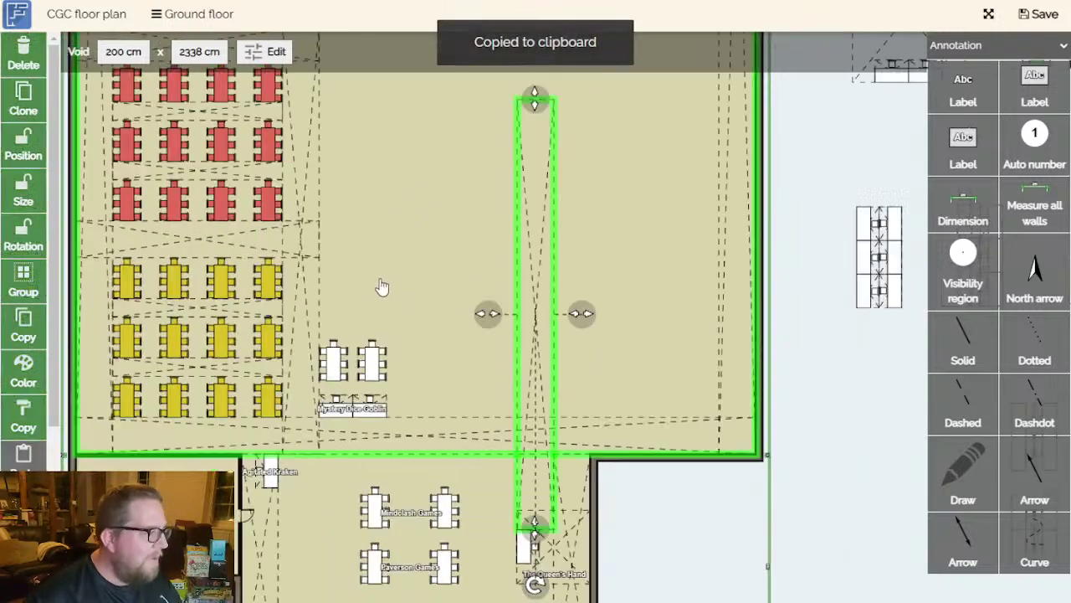
pyautogui.scroll(-1, 588, 311)
pyautogui.moveTo(540, 276); pyautogui.dragTo(441, 224)
pyautogui.scroll(2, 432, 280)
pyautogui.moveTo(452, 396); pyautogui.dragTo(454, 386)
pyautogui.click(785, 559)
# Shorten the copied aisle void beside Mystery Dice Goblin from its upper end, ending a little above the group's tables.
pyautogui.moveTo(777, 550); pyautogui.dragTo(820, 546)
pyautogui.scroll(3, 495, 392)
pyautogui.scroll(-4, 494, 378)
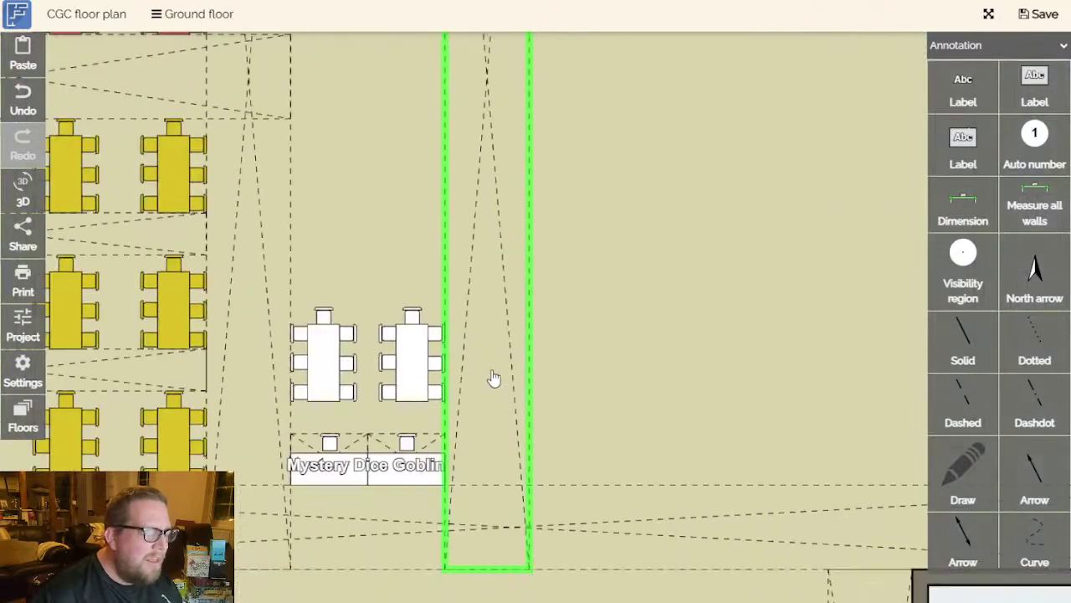
pyautogui.scroll(2, 503, 421)
pyautogui.scroll(-3, 678, 436)
pyautogui.scroll(1, 533, 335)
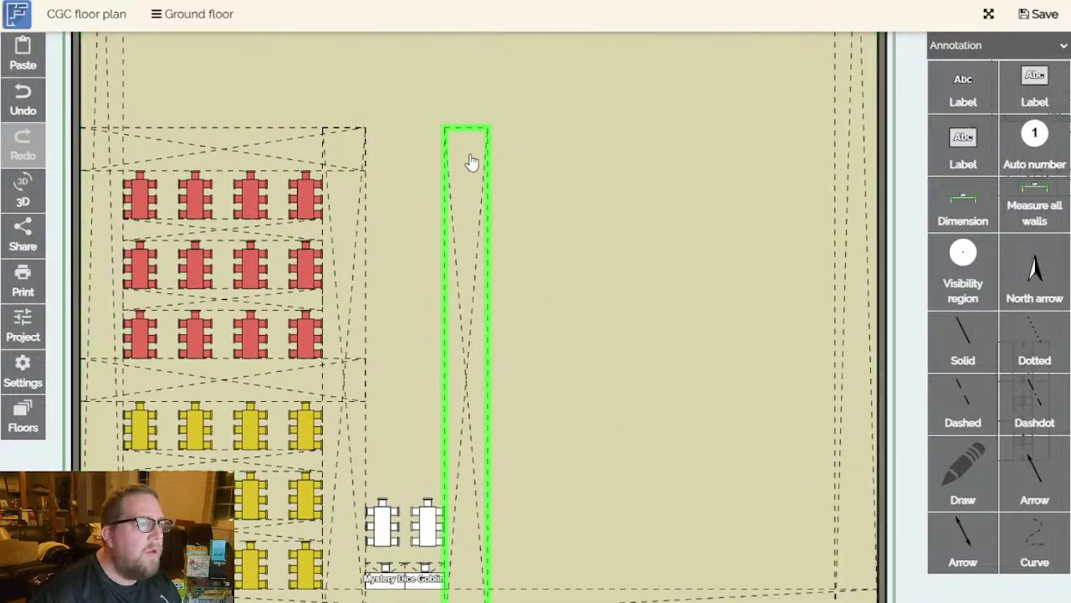
pyautogui.click(469, 161)
pyautogui.moveTo(467, 127); pyautogui.dragTo(463, 447)
pyautogui.moveTo(667, 510); pyautogui.dragTo(586, 267)
pyautogui.click(883, 477)
# Move the staged Board At Home group into the hall, against the right edge of the aisle void beside Mystery Dice Goblin.
pyautogui.moveTo(879, 478); pyautogui.dragTo(602, 388)
pyautogui.scroll(-2, 657, 476)
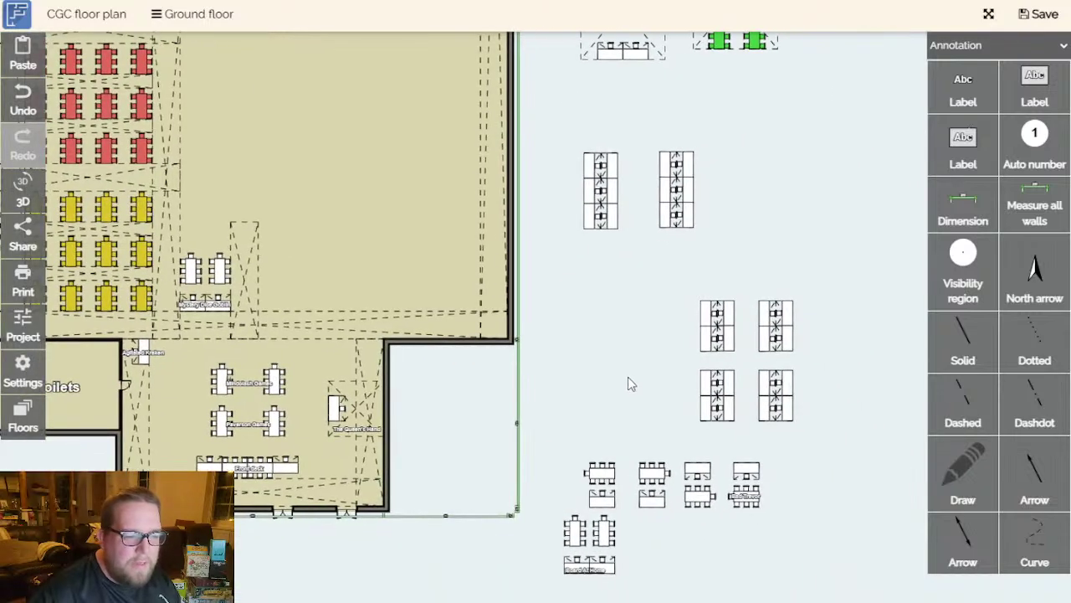
pyautogui.moveTo(589, 548); pyautogui.dragTo(287, 282)
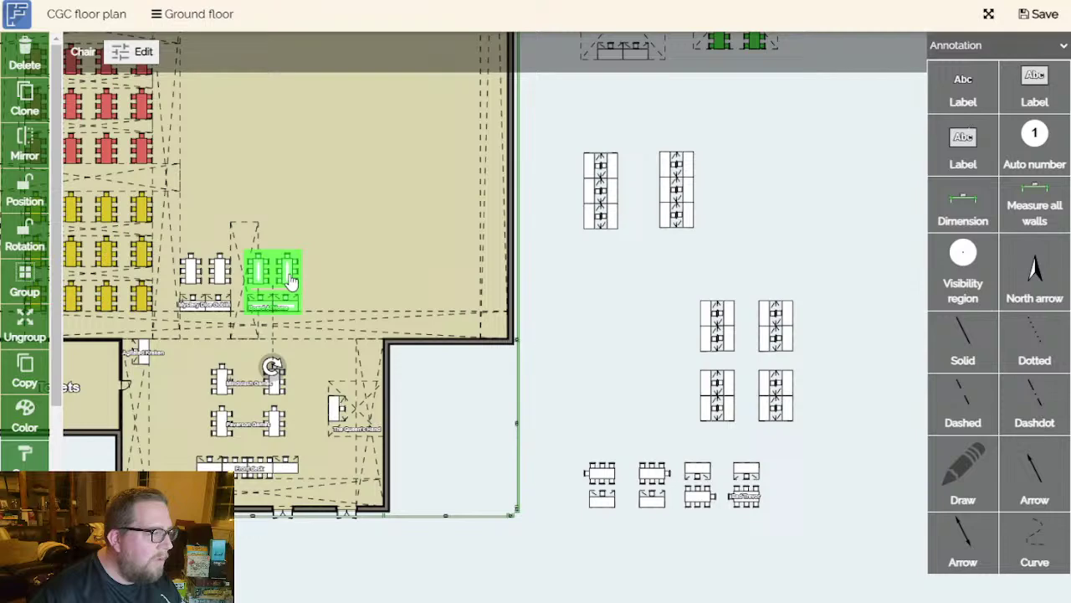
pyautogui.click(299, 282)
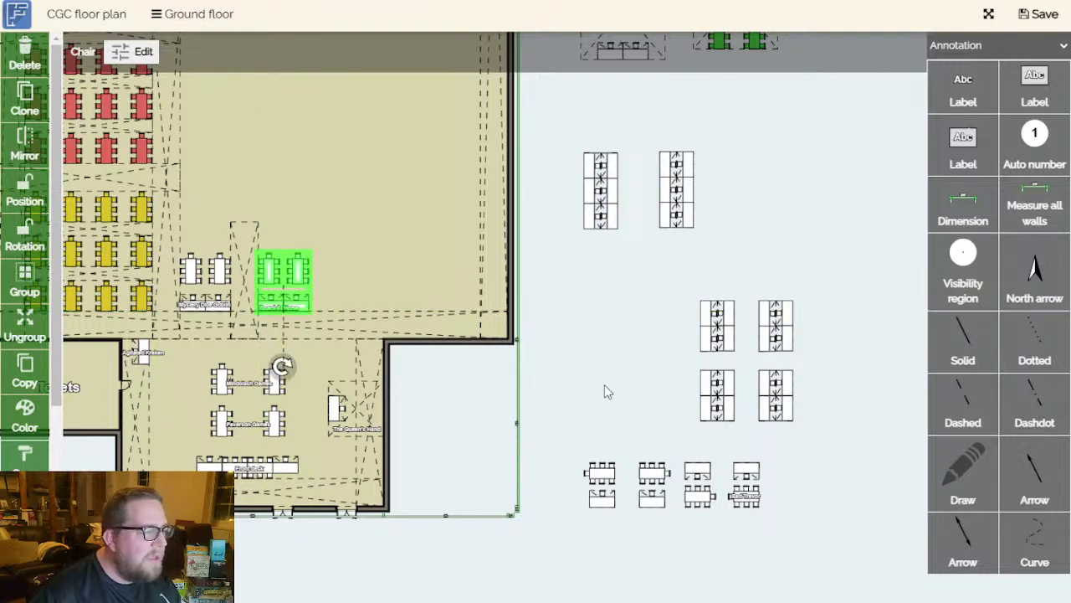
pyautogui.moveTo(603, 390); pyautogui.dragTo(706, 433)
pyautogui.scroll(3, 443, 371)
pyautogui.click(861, 426)
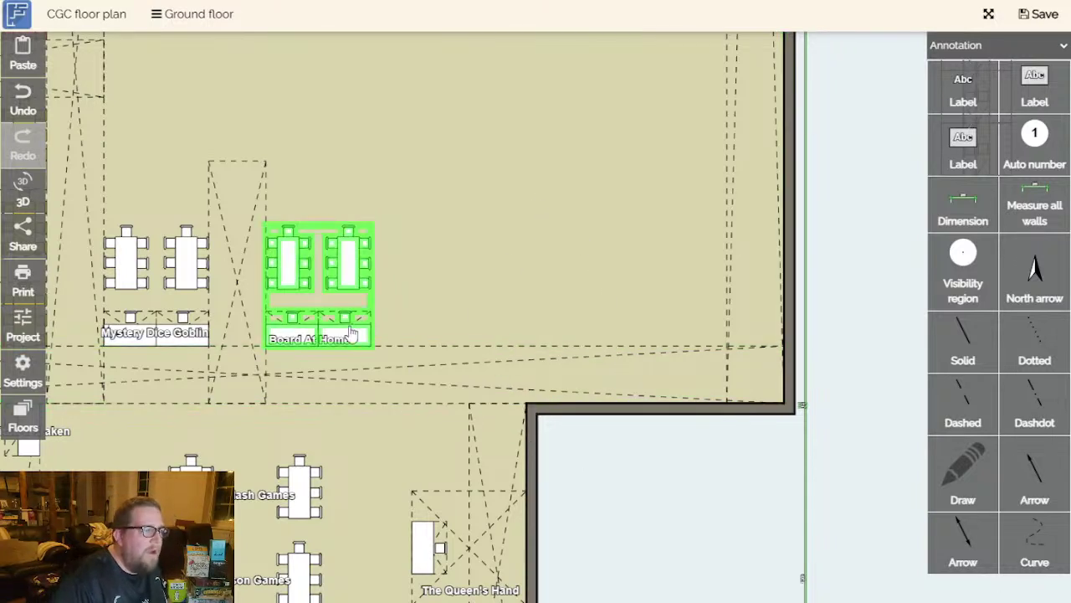
# Examine the spacing of the Mystery Dice Goblin and Board At Home groups and the open hall area beside them.
pyautogui.moveTo(623, 471); pyautogui.dragTo(733, 542)
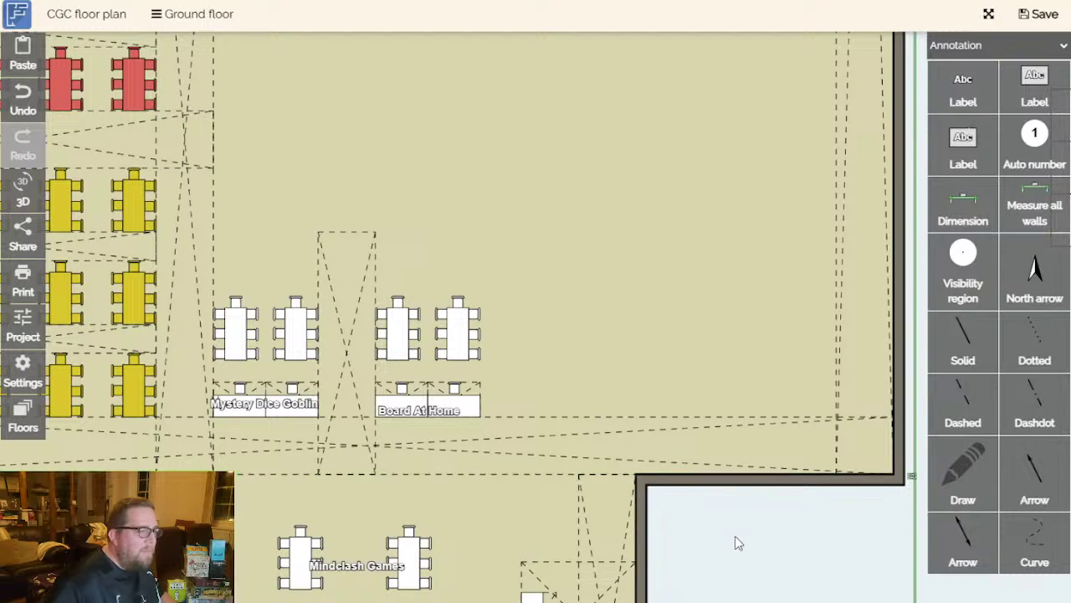
pyautogui.scroll(-2, 691, 508)
pyautogui.scroll(2, 691, 508)
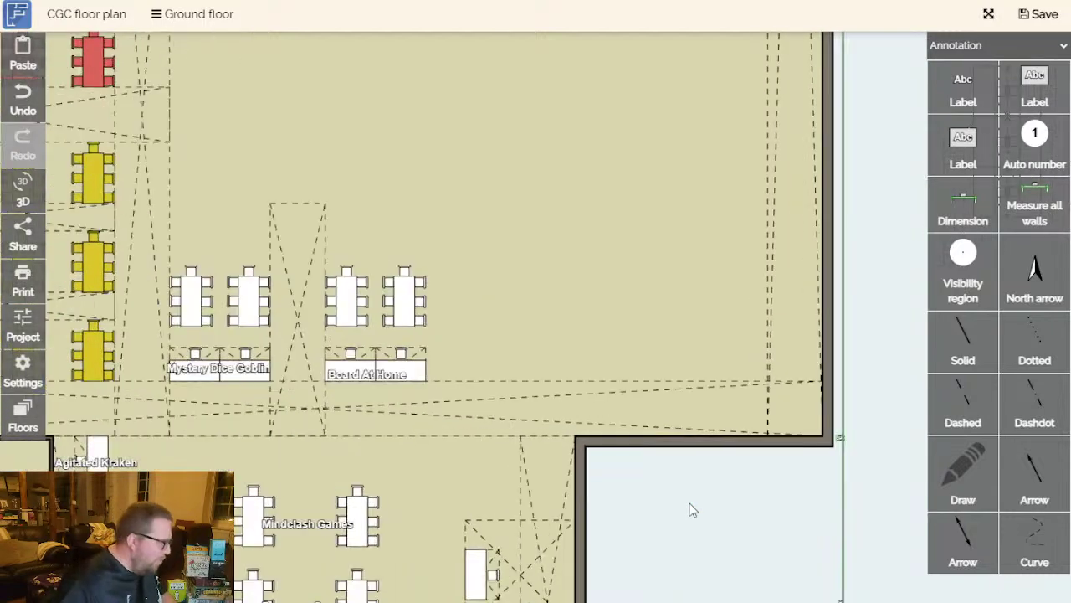
pyautogui.scroll(-2, 686, 494)
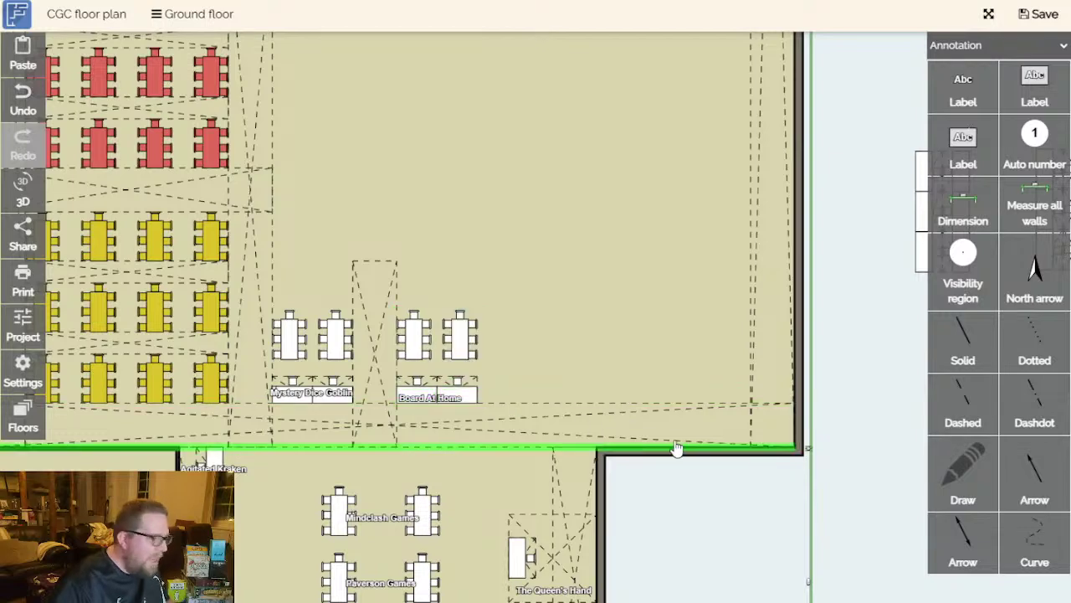
pyautogui.moveTo(888, 433); pyautogui.dragTo(827, 424)
pyautogui.moveTo(764, 413); pyautogui.dragTo(851, 444)
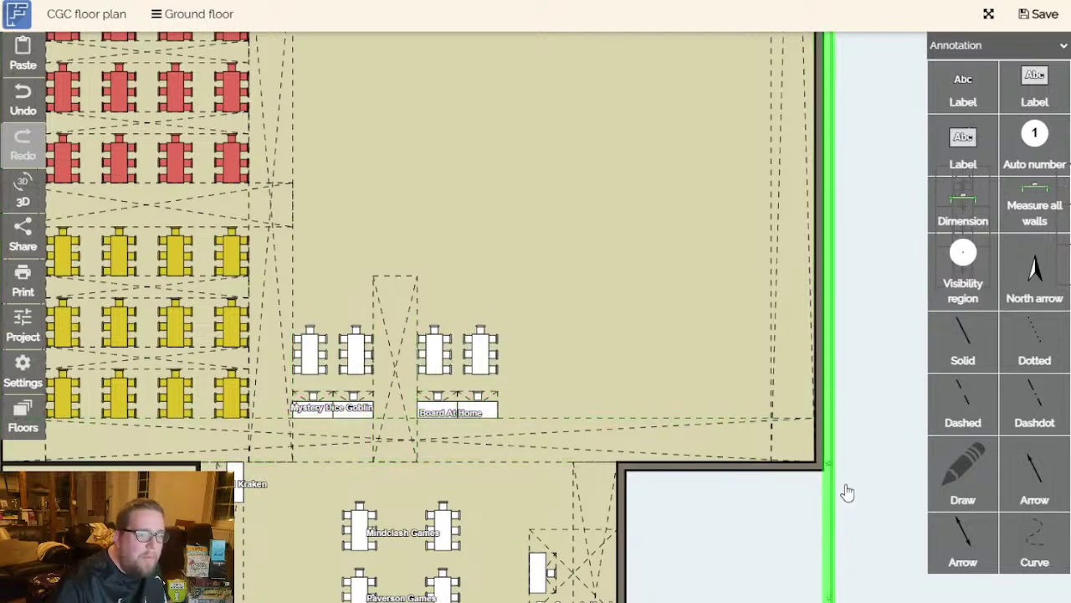
pyautogui.moveTo(837, 485); pyautogui.dragTo(734, 505)
pyautogui.scroll(-1, 727, 488)
pyautogui.scroll(1, 700, 572)
# Shift the nearer column of two staged four-table blocks closer to the hall, away from its neighbouring column.
pyautogui.moveTo(698, 545); pyautogui.dragTo(684, 399)
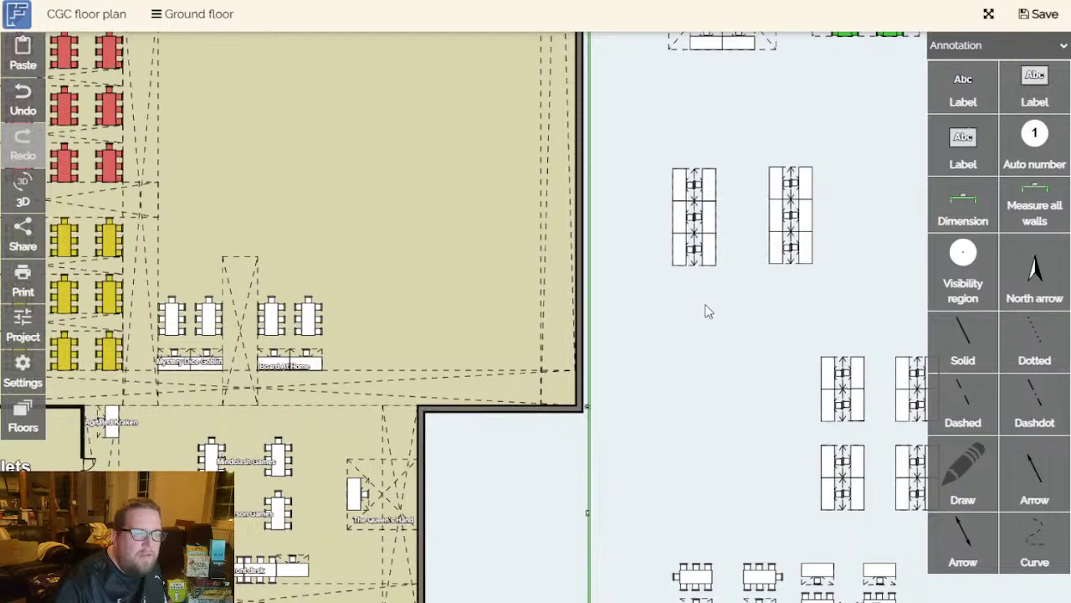
pyautogui.moveTo(856, 444)
pyautogui.mouseDown()
pyautogui.moveTo(612, 304)
pyautogui.moveTo(751, 411)
pyautogui.moveTo(656, 334)
pyautogui.moveTo(359, 251)
pyautogui.moveTo(651, 347)
pyautogui.mouseUp()
pyautogui.moveTo(555, 411); pyautogui.dragTo(652, 420)
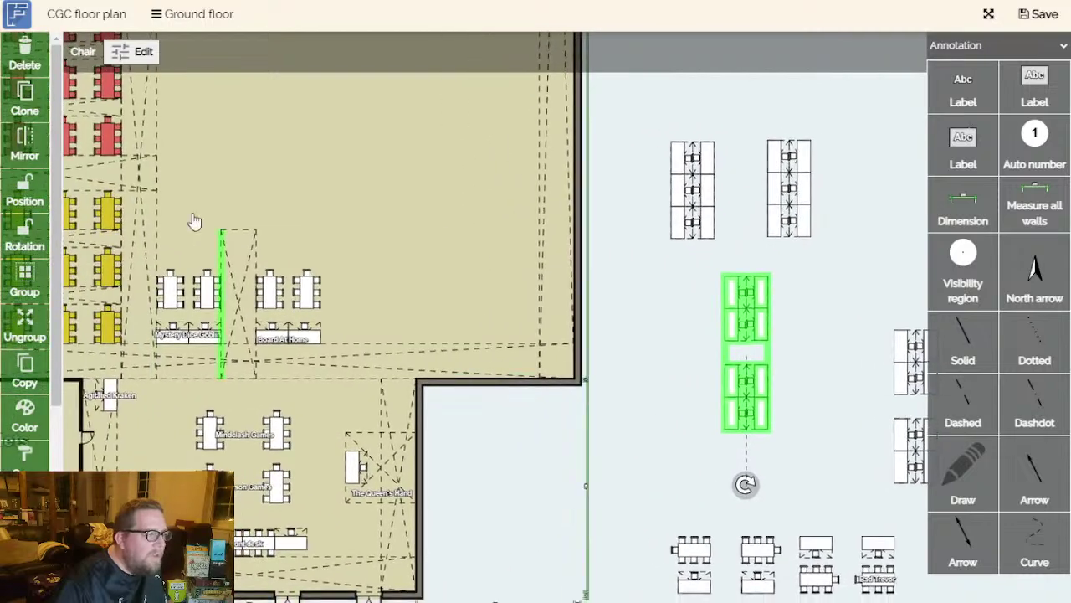
# Duplicate the 200 x 846 cm aisle void and place the copy against the right edge of the Board At Home group.
pyautogui.click(222, 255)
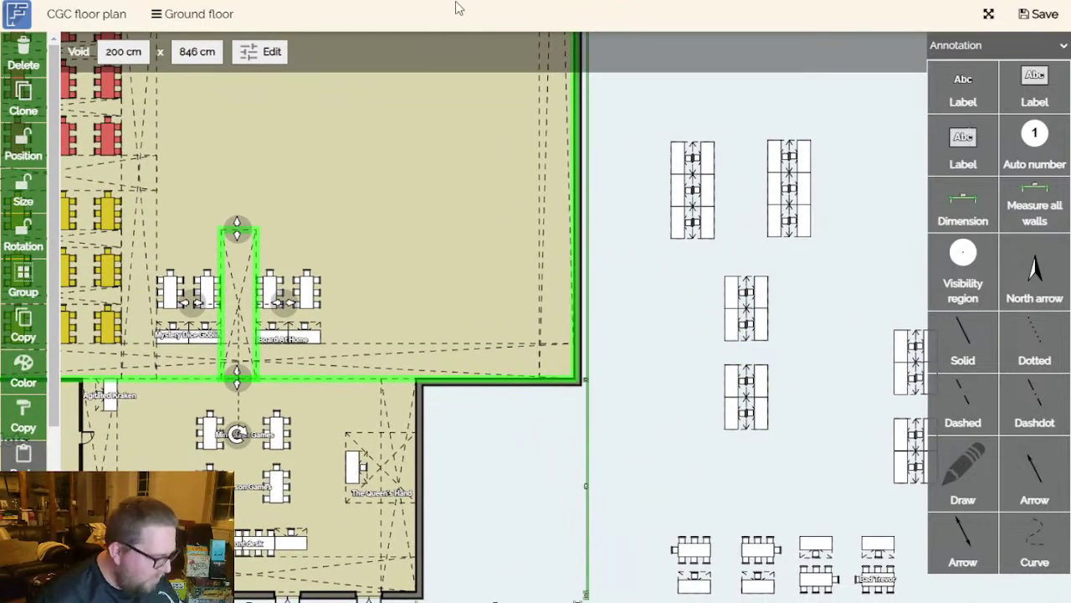
pyautogui.hotkey('ctrl', 'c')
pyautogui.hotkey('ctrl', 'v')
pyautogui.scroll(3, 516, 89)
pyautogui.scroll(-1, 560, 414)
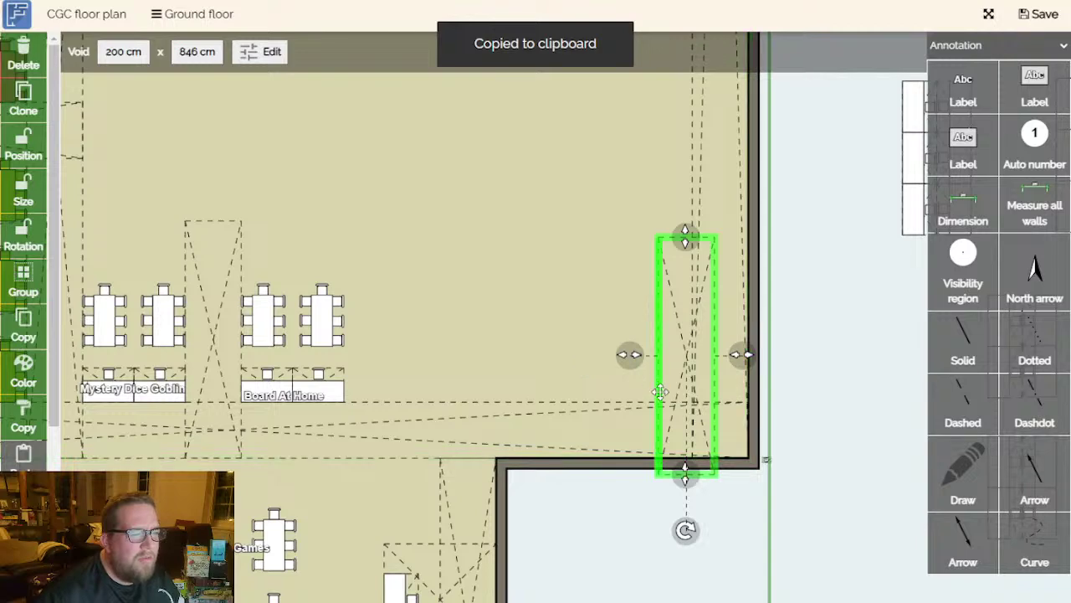
pyautogui.moveTo(655, 385); pyautogui.dragTo(350, 337)
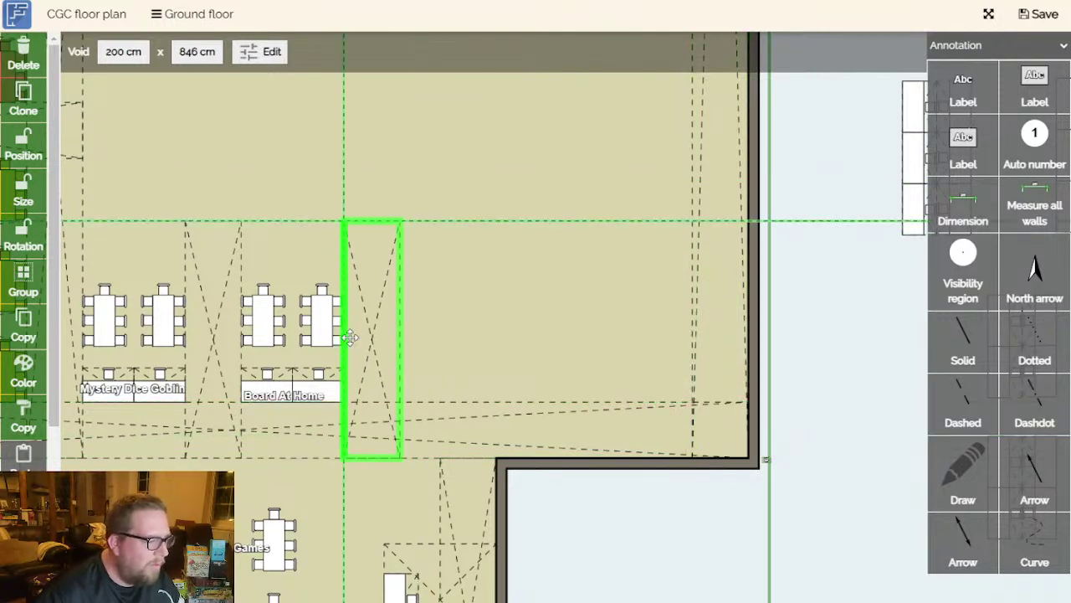
pyautogui.moveTo(858, 376); pyautogui.dragTo(700, 404)
pyautogui.scroll(-2, 780, 348)
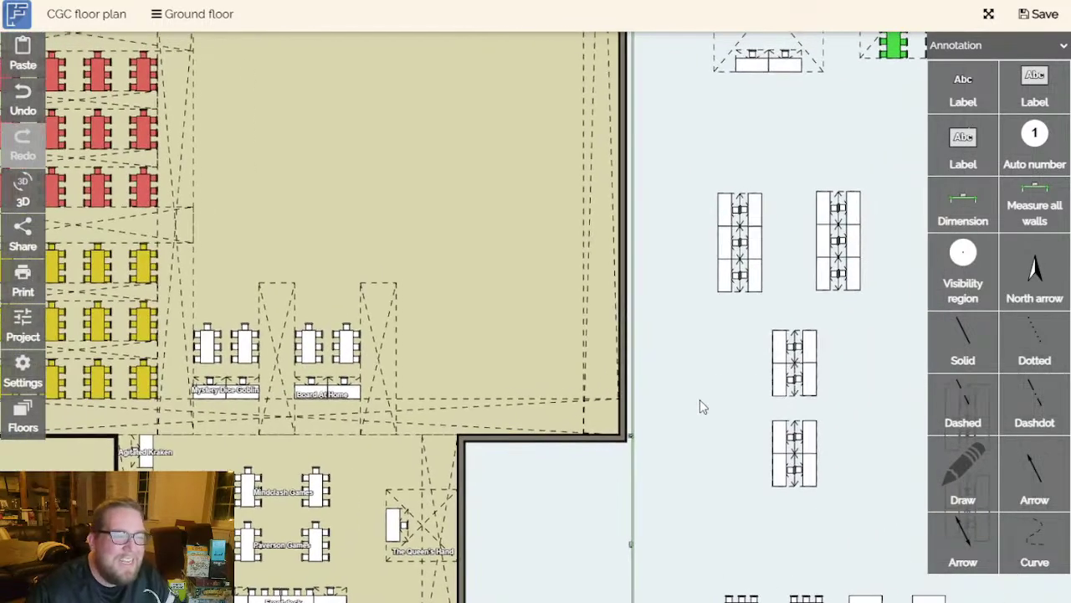
# Slide Board At Home out from between the two short aisle voids and put a staged six-table block against the first void instead.
pyautogui.moveTo(731, 265)
pyautogui.mouseDown()
pyautogui.moveTo(739, 347)
pyautogui.moveTo(521, 268)
pyautogui.moveTo(416, 366)
pyautogui.moveTo(397, 366)
pyautogui.moveTo(419, 368)
pyautogui.moveTo(351, 117)
pyautogui.mouseUp()
pyautogui.click(345, 339)
pyautogui.moveTo(345, 339); pyautogui.dragTo(503, 341)
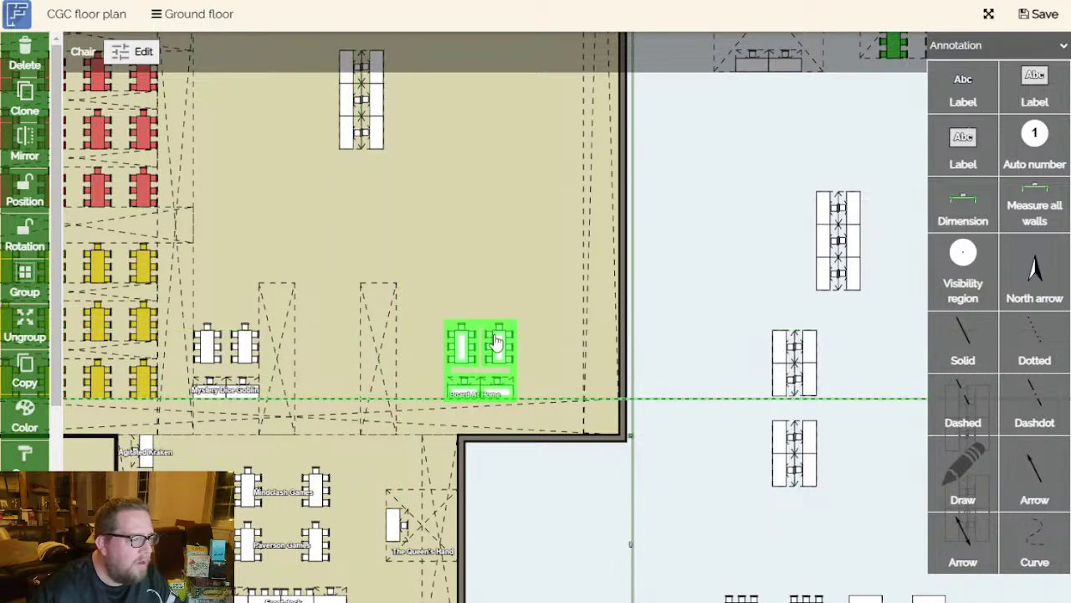
pyautogui.click(363, 113)
pyautogui.moveTo(362, 117); pyautogui.dragTo(316, 386)
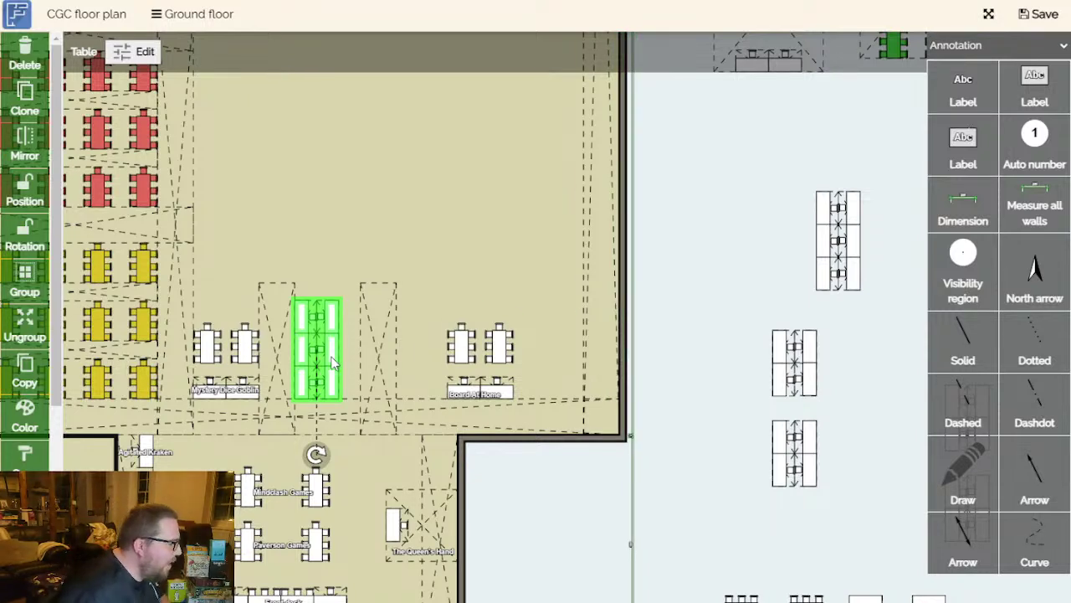
pyautogui.scroll(2, 698, 313)
pyautogui.hscroll(-3, 739, 308)
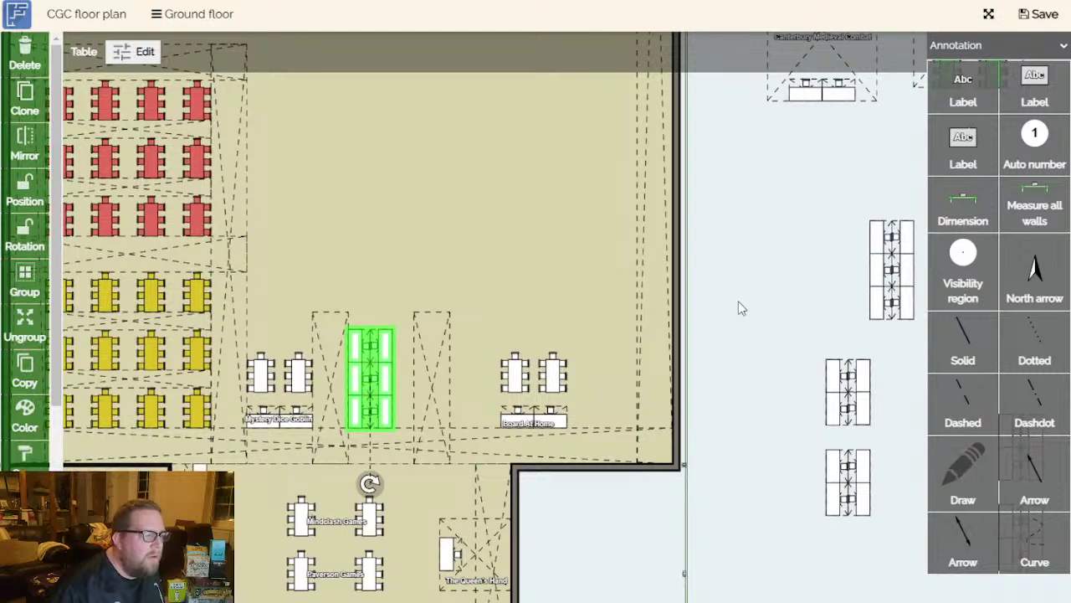
# Move the second short aisle void against the six-table block's right edge and fit Board At Home against that void's far side.
pyautogui.click(434, 361)
pyautogui.moveTo(427, 364); pyautogui.dragTo(403, 363)
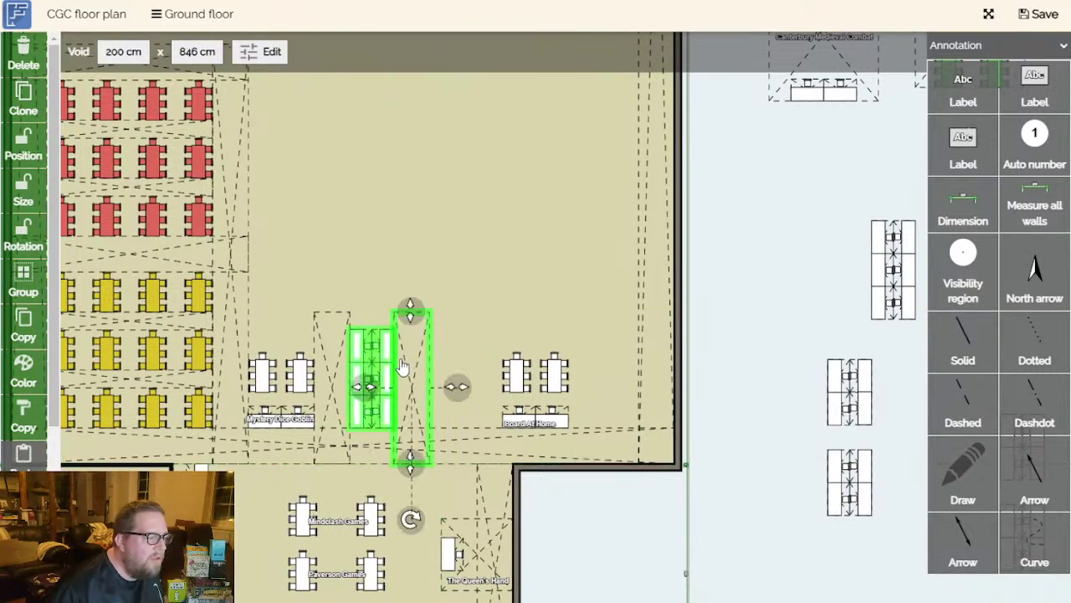
pyautogui.click(695, 346)
pyautogui.click(532, 395)
pyautogui.moveTo(533, 395); pyautogui.dragTo(441, 387)
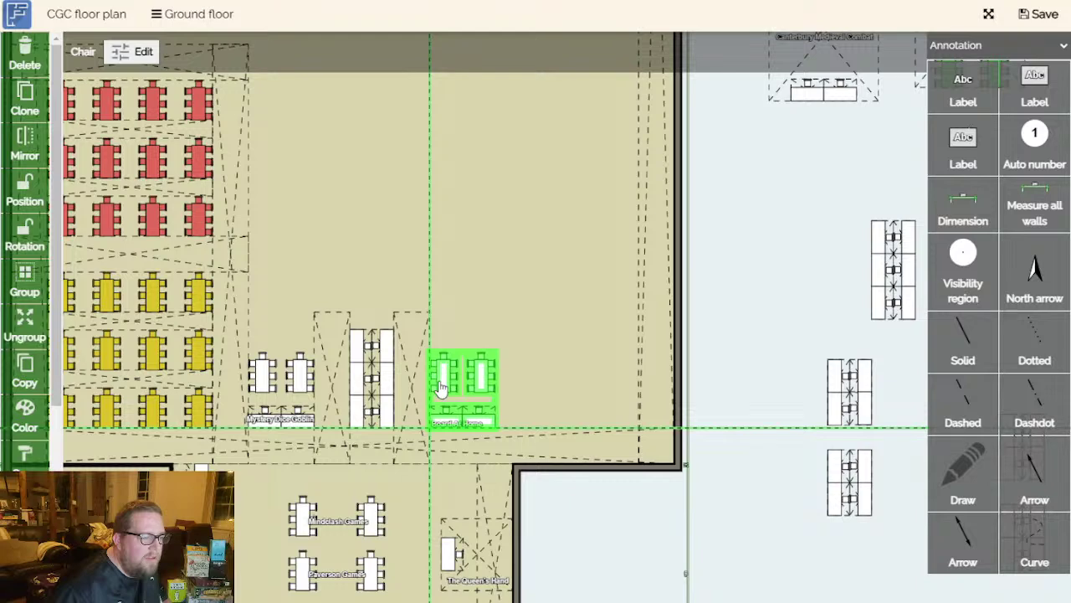
pyautogui.click(758, 414)
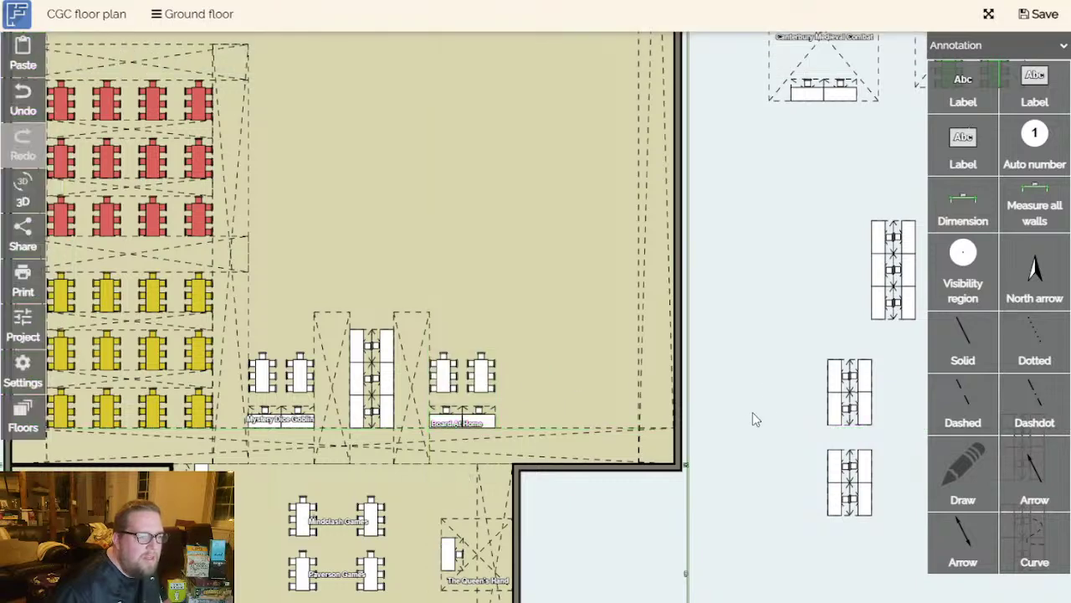
pyautogui.scroll(1, 718, 439)
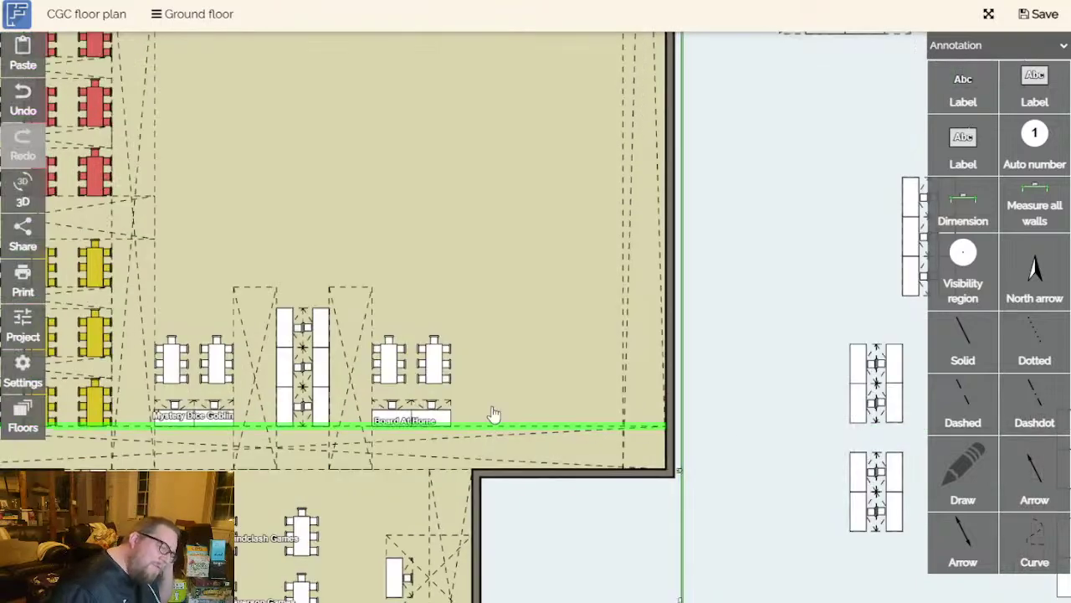
# Duplicate the 200 x 2338 cm vertical aisle void beside the coloured tables and place the copy against Board At Home's right edge.
pyautogui.click(147, 289)
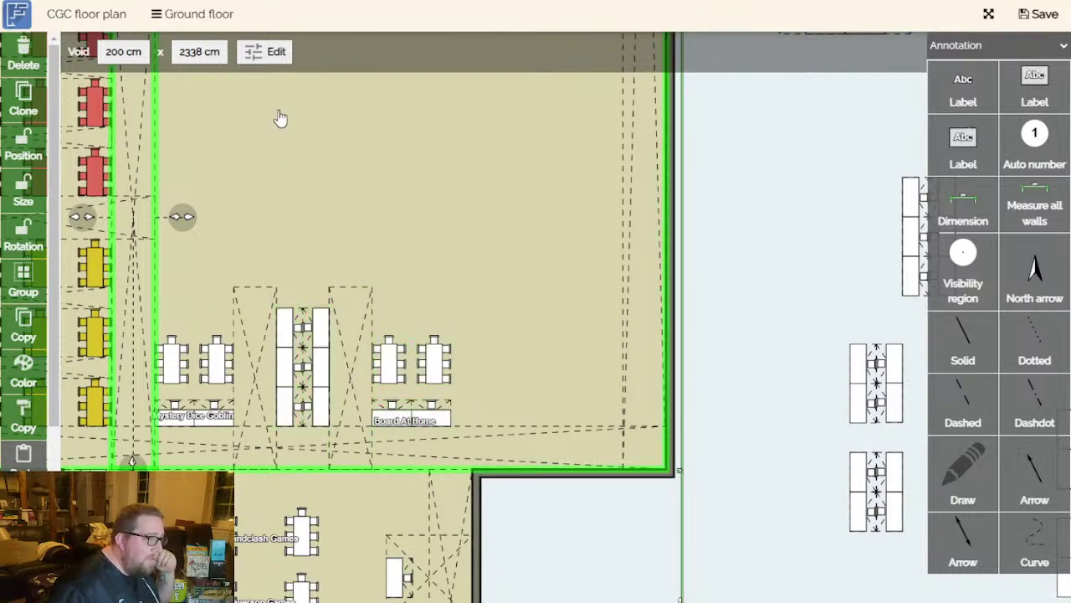
pyautogui.hscroll(3, 875, 356)
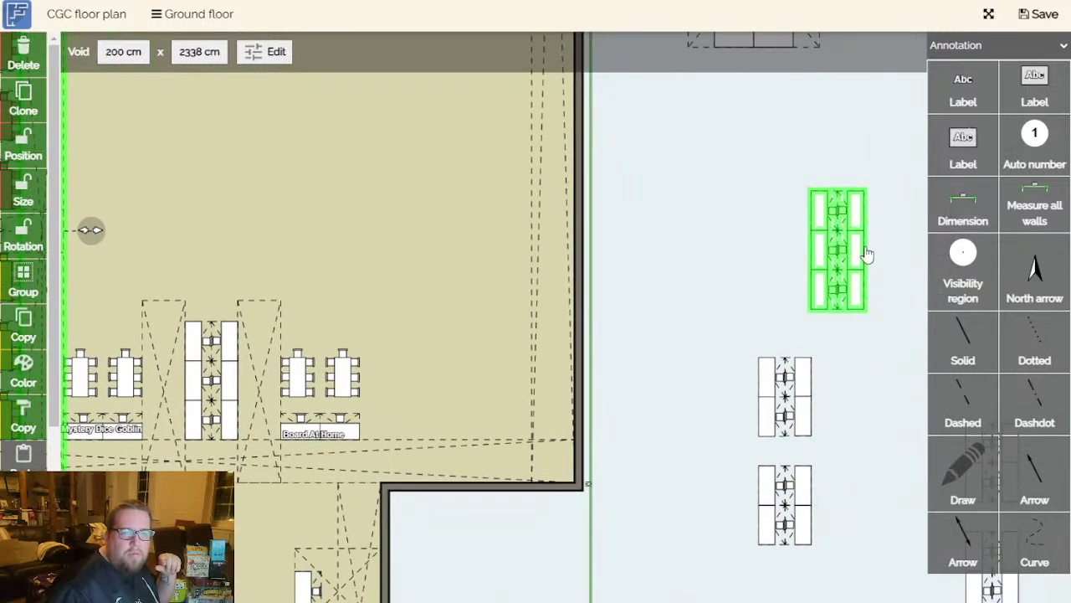
pyautogui.hscroll(-4, 636, 309)
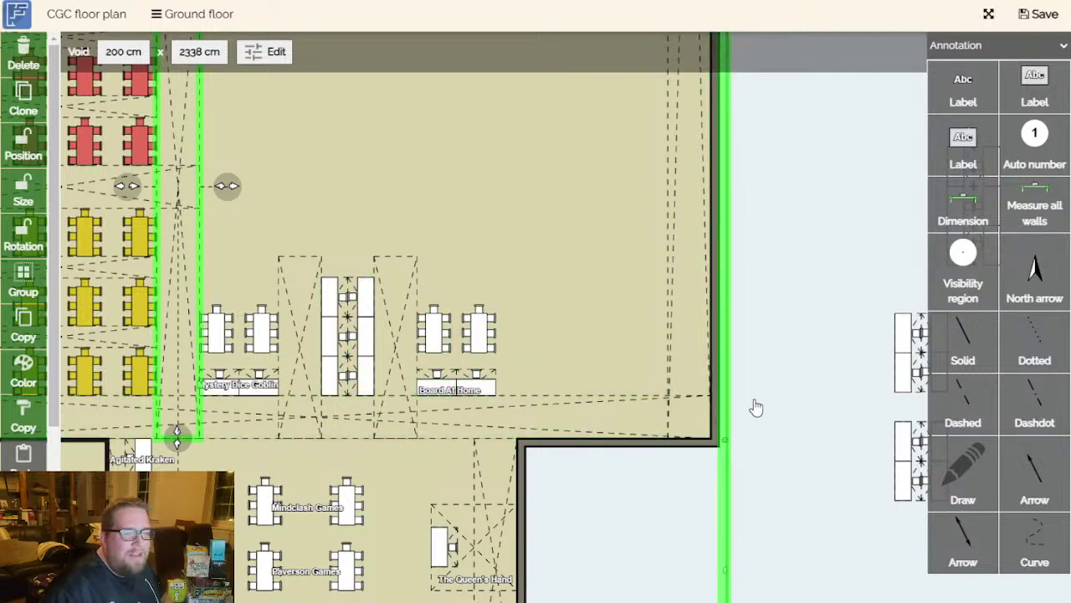
pyautogui.scroll(3, 795, 436)
pyautogui.hscroll(-3, 795, 435)
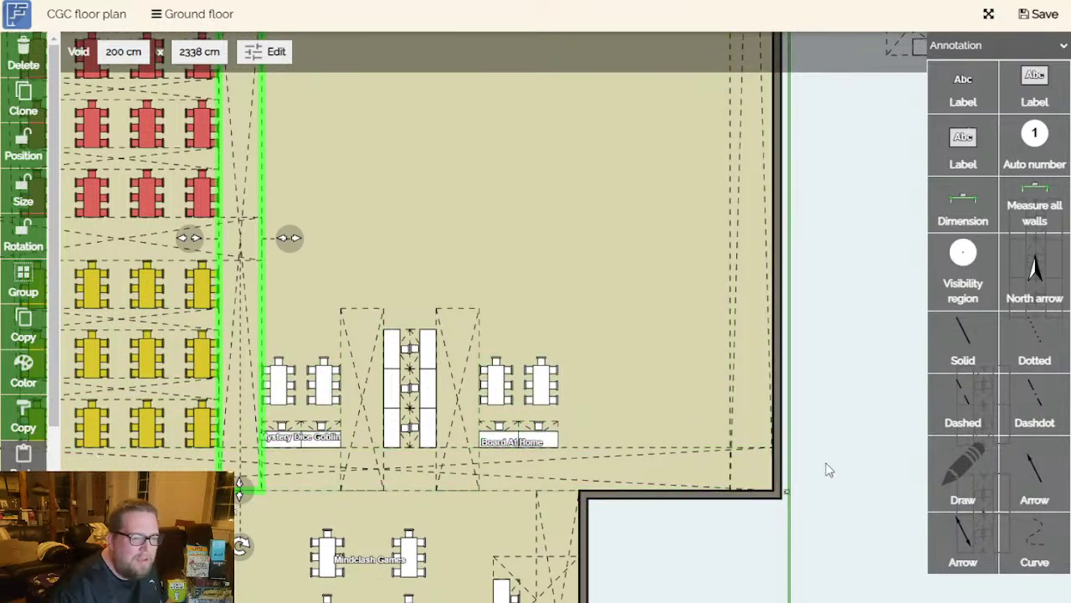
pyautogui.scroll(-4, 830, 478)
pyautogui.hscroll(2, 830, 478)
pyautogui.moveTo(741, 306); pyautogui.dragTo(737, 476)
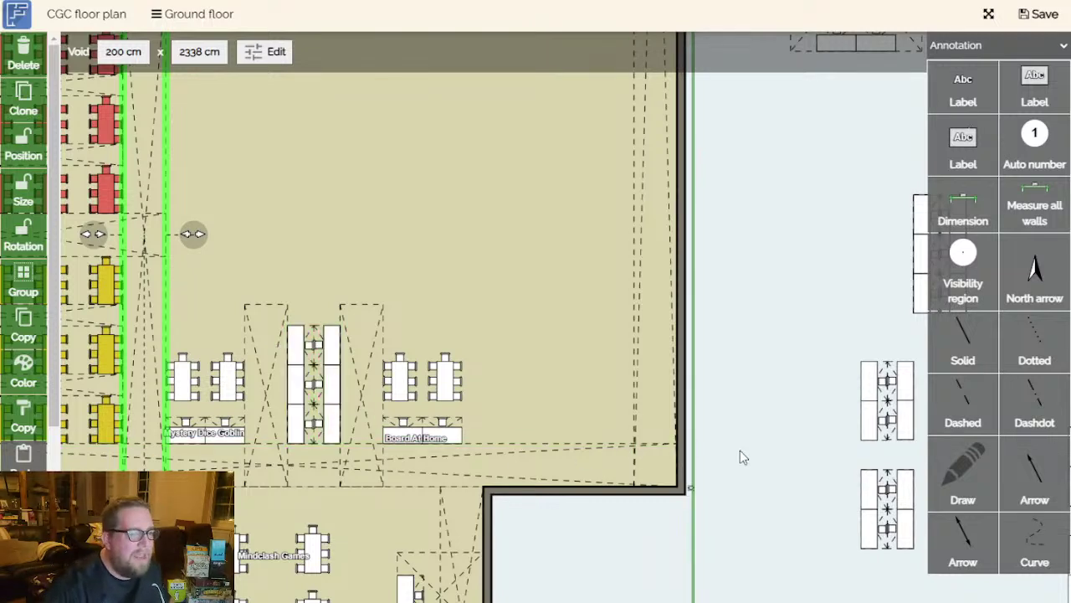
pyautogui.moveTo(737, 449); pyautogui.dragTo(817, 471)
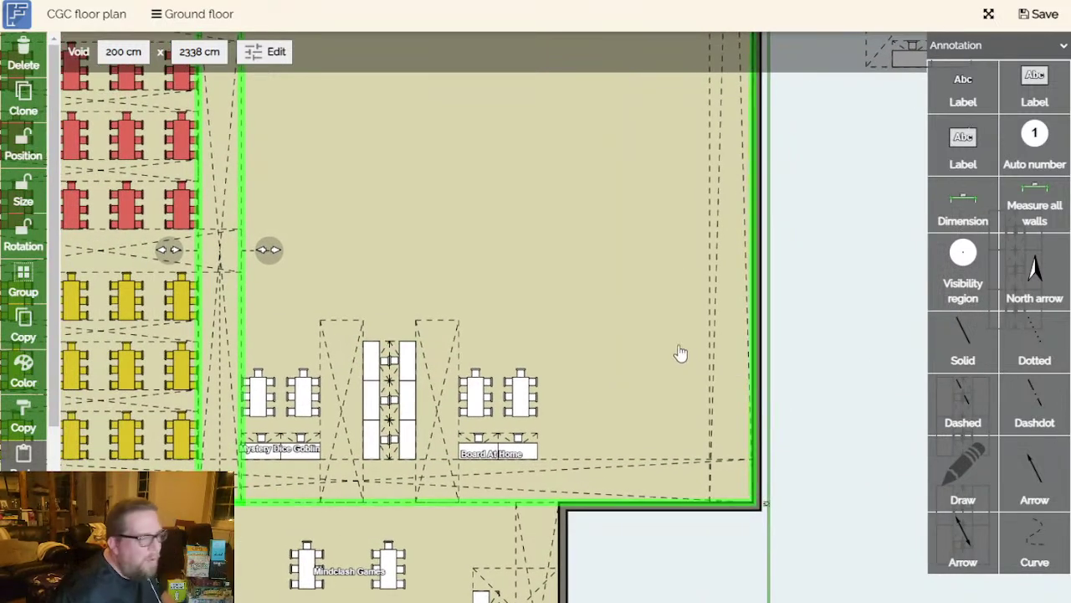
pyautogui.scroll(-2, 832, 442)
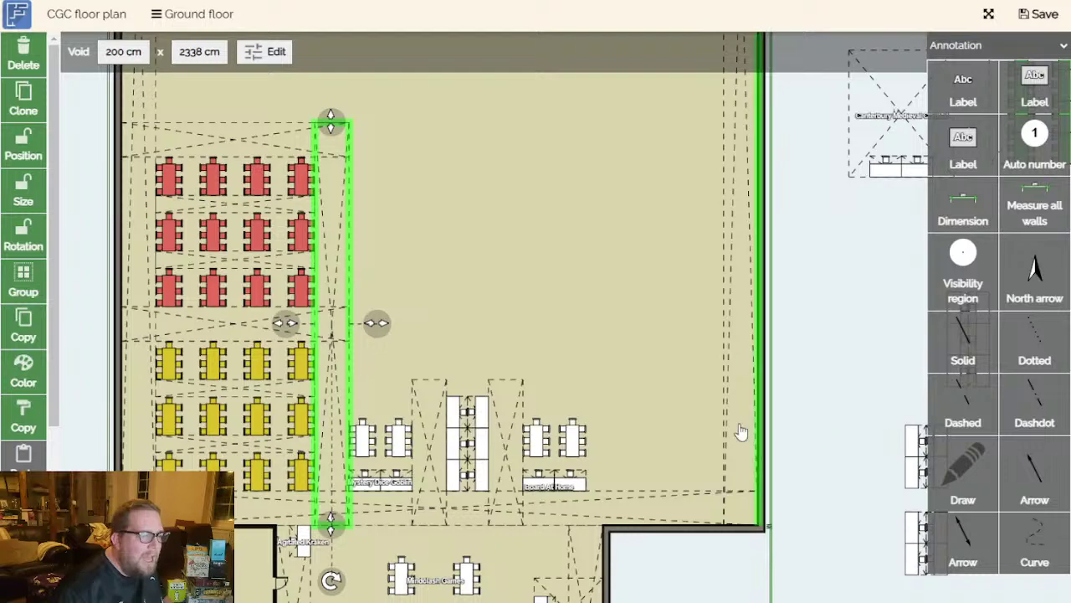
pyautogui.hotkey('ctrl', 'c')
pyautogui.hotkey('ctrl', 'v')
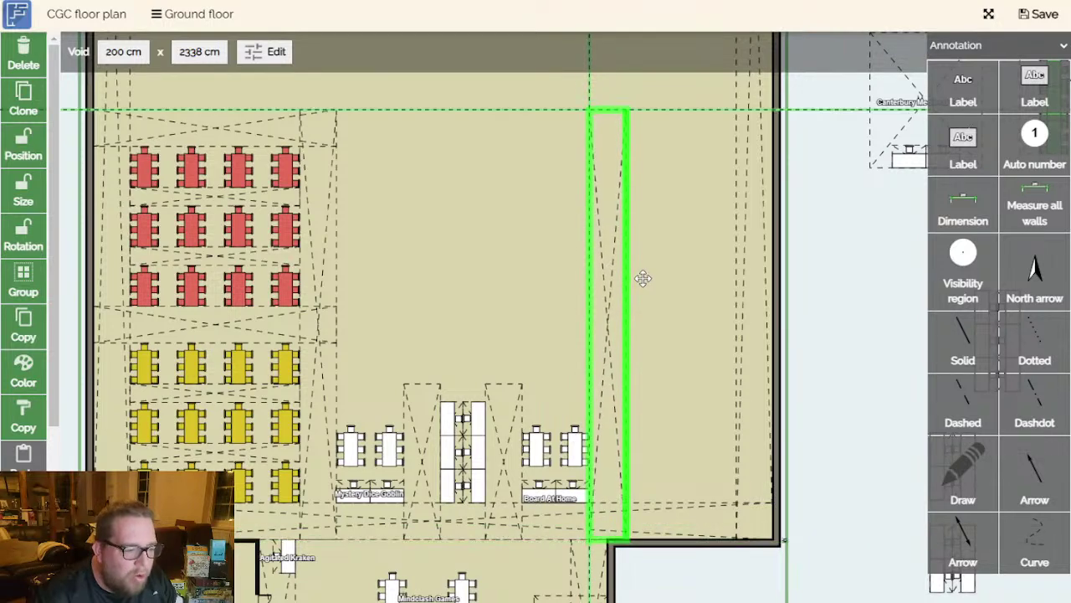
pyautogui.click(643, 276)
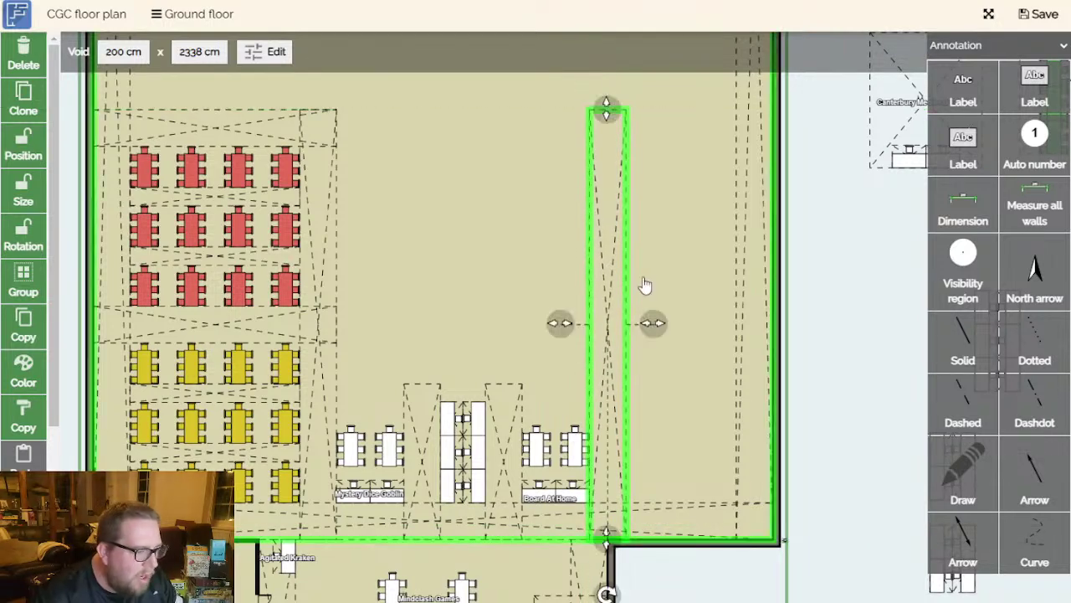
pyautogui.moveTo(854, 427)
pyautogui.mouseDown()
pyautogui.moveTo(863, 435)
pyautogui.moveTo(907, 394)
pyautogui.mouseUp()
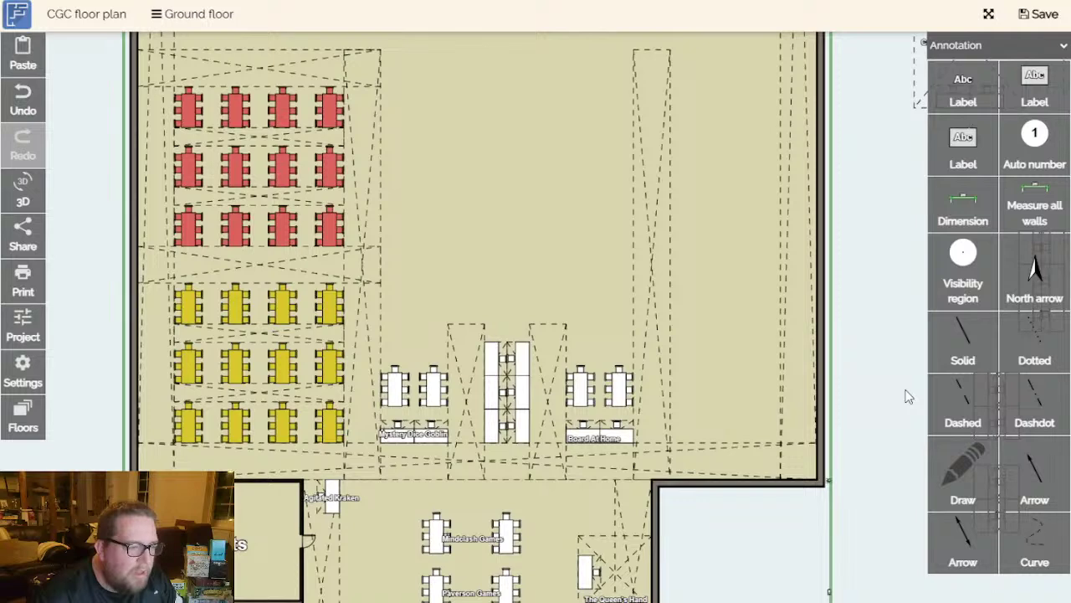
# Extend both short aisle voids beside the six-table block upward to the same height, about 1661 cm long.
pyautogui.click(549, 326)
pyautogui.moveTo(547, 310); pyautogui.dragTo(547, 174)
pyautogui.click(466, 326)
pyautogui.moveTo(466, 319); pyautogui.dragTo(465, 168)
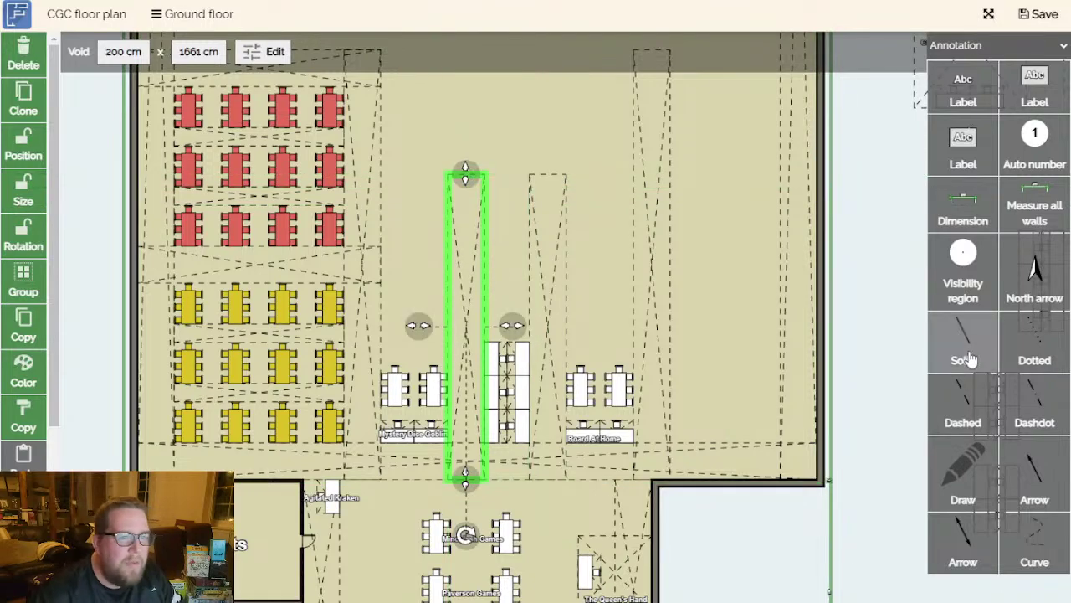
pyautogui.click(883, 373)
# Review the whole hall layout and the remaining staged exhibitor groups outside the building.
pyautogui.moveTo(883, 372); pyautogui.dragTo(796, 245)
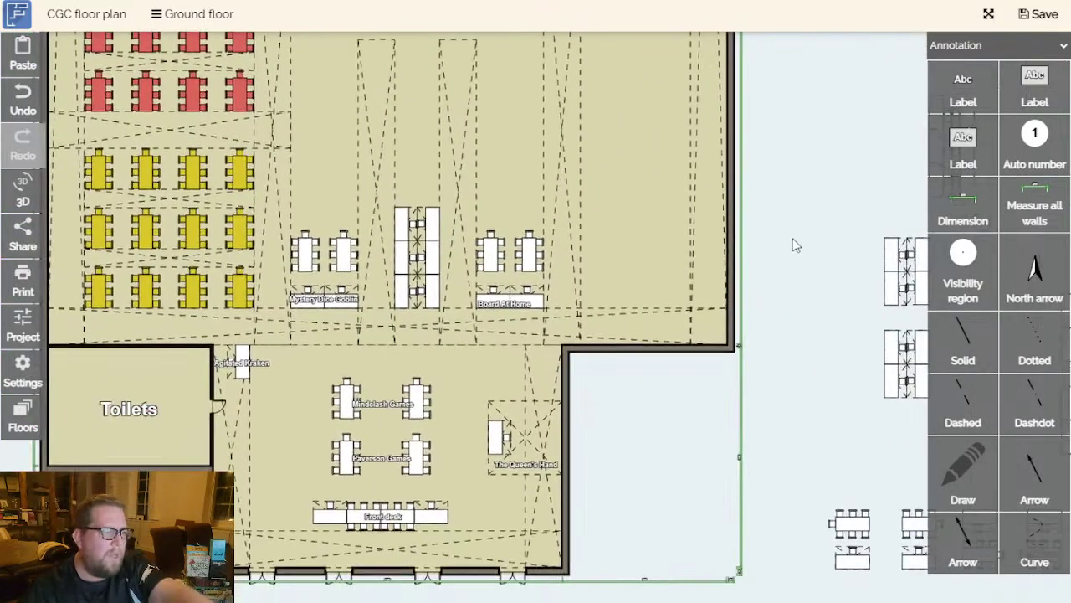
pyautogui.scroll(-2, 767, 288)
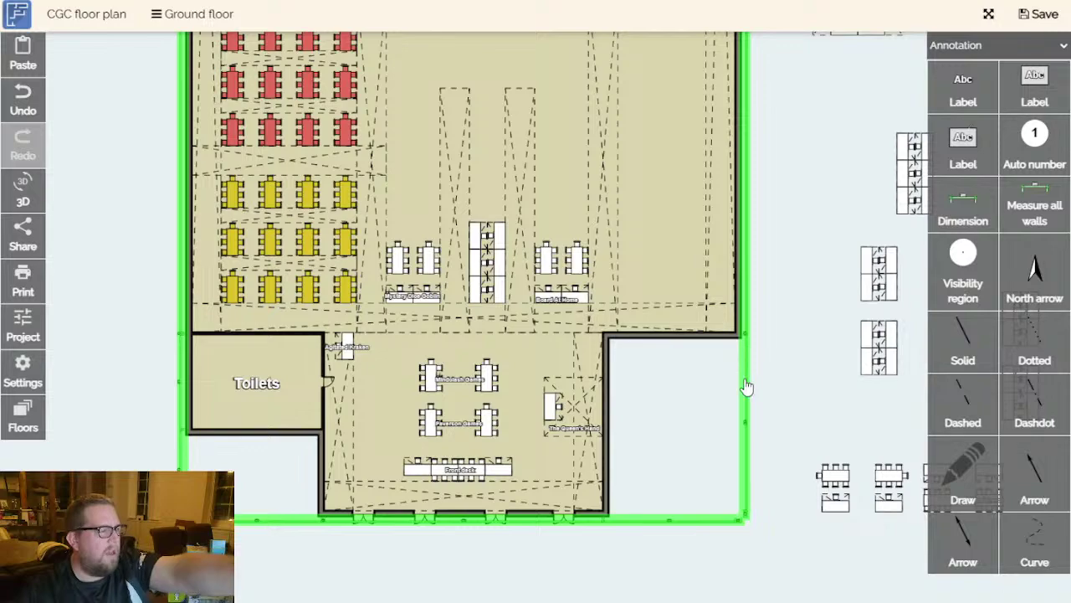
pyautogui.moveTo(812, 323); pyautogui.dragTo(643, 507)
pyautogui.scroll(-2, 591, 443)
pyautogui.moveTo(591, 444); pyautogui.dragTo(601, 337)
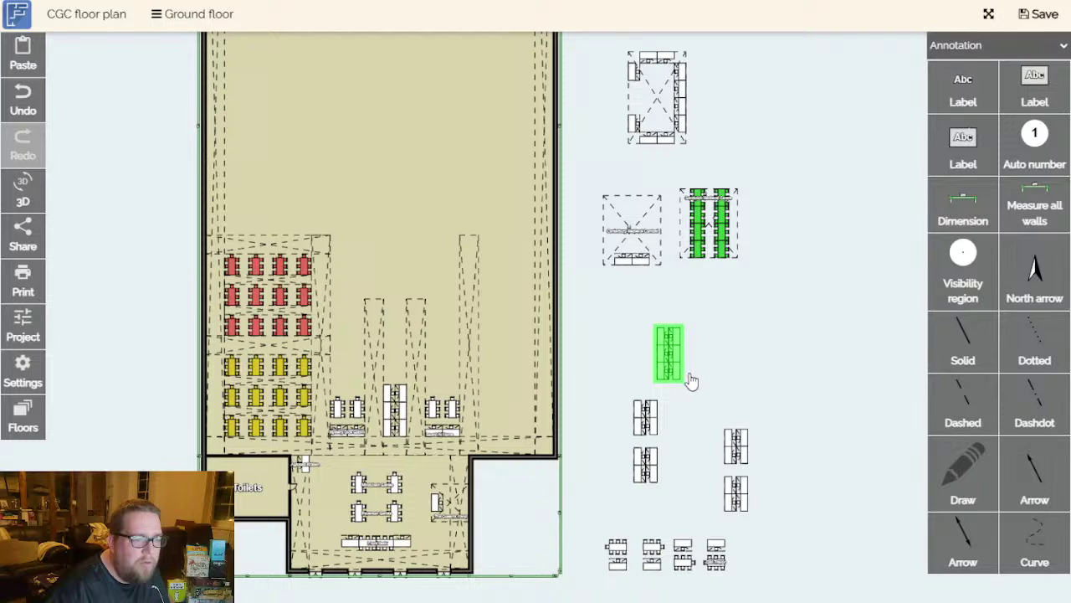
# Stack the staged six-table block on top of the block between the short aisle voids and clear the leftover four-table groups outside.
pyautogui.scroll(1, 690, 380)
pyautogui.moveTo(670, 361); pyautogui.dragTo(318, 356)
pyautogui.click(640, 431)
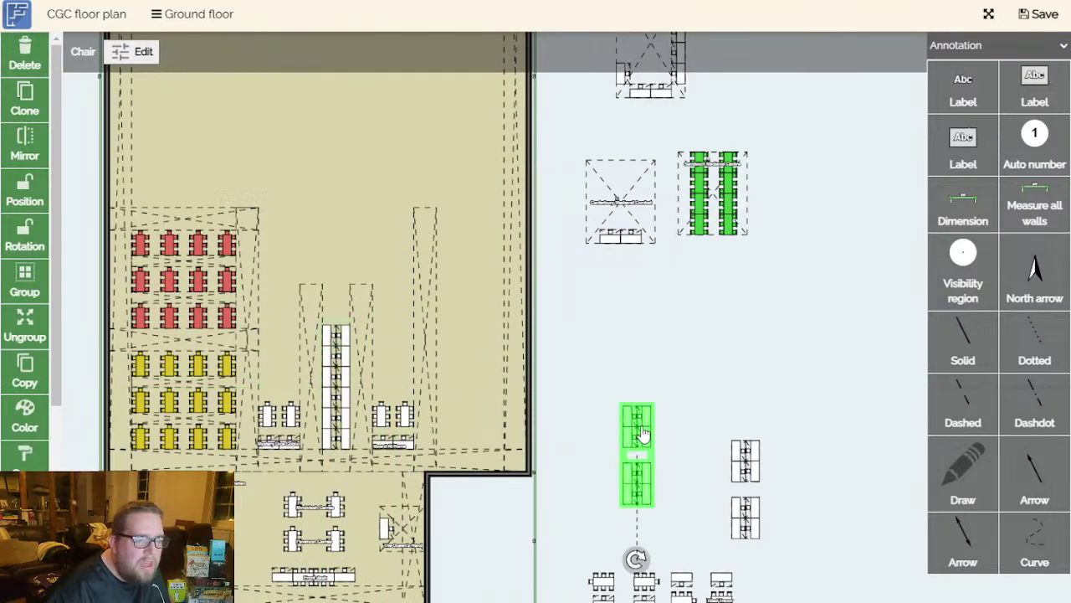
pyautogui.moveTo(641, 441)
pyautogui.mouseDown()
pyautogui.moveTo(633, 382)
pyautogui.moveTo(619, 413)
pyautogui.moveTo(751, 476)
pyautogui.moveTo(651, 387)
pyautogui.mouseUp()
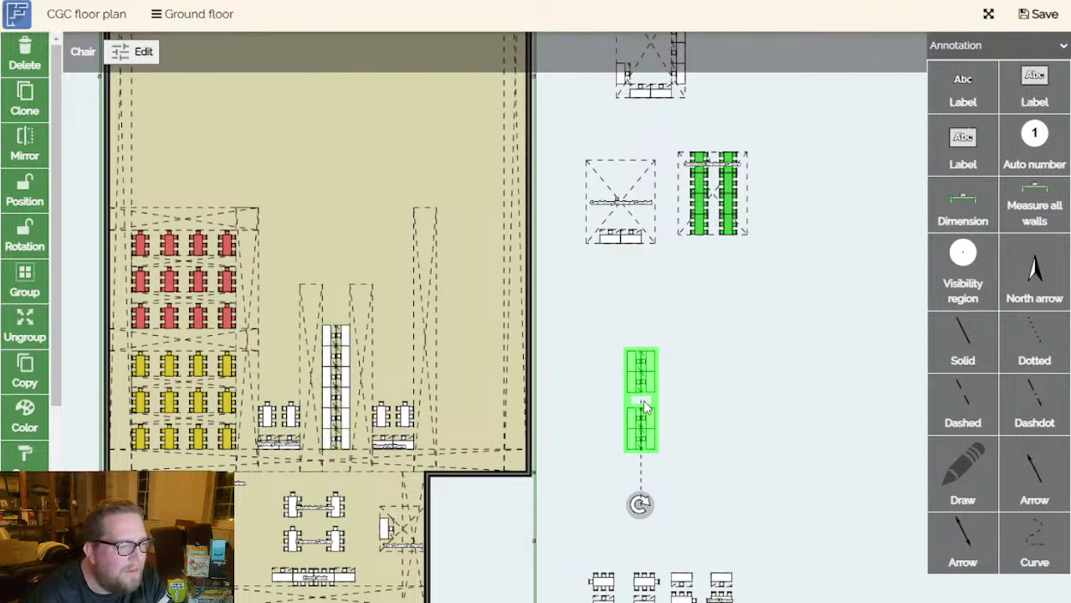
# Duplicate the upper six-table block of the central column and stack the copy directly on top of it.
pyautogui.moveTo(645, 407); pyautogui.dragTo(338, 368)
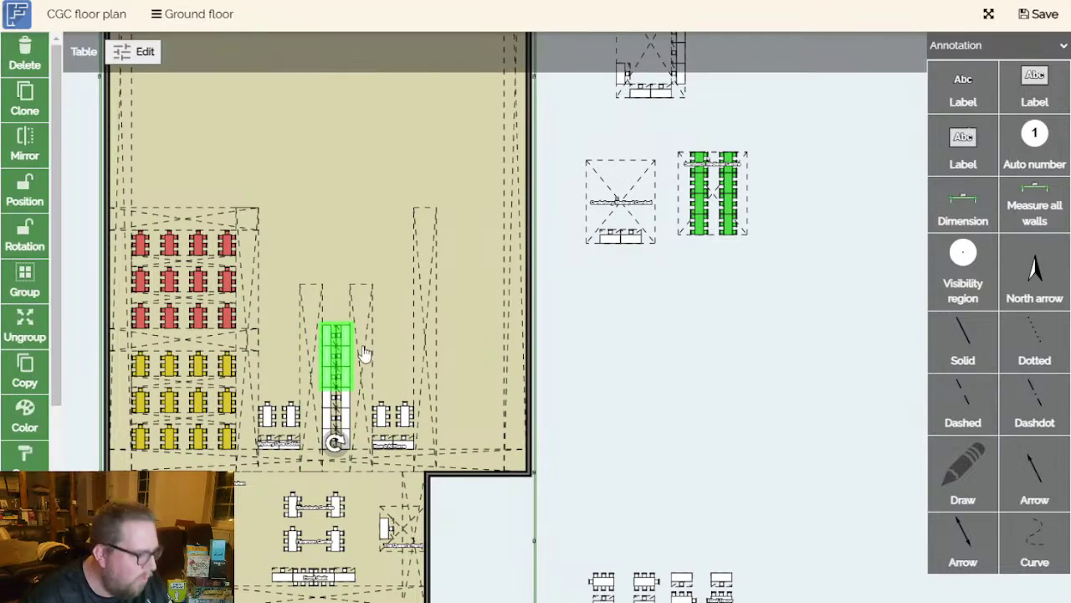
pyautogui.hotkey('ctrl', 'c')
pyautogui.hotkey('ctrl', 'v')
pyautogui.moveTo(386, 416); pyautogui.dragTo(612, 401)
pyautogui.scroll(-3, 577, 484)
pyautogui.moveTo(762, 364); pyautogui.dragTo(295, 301)
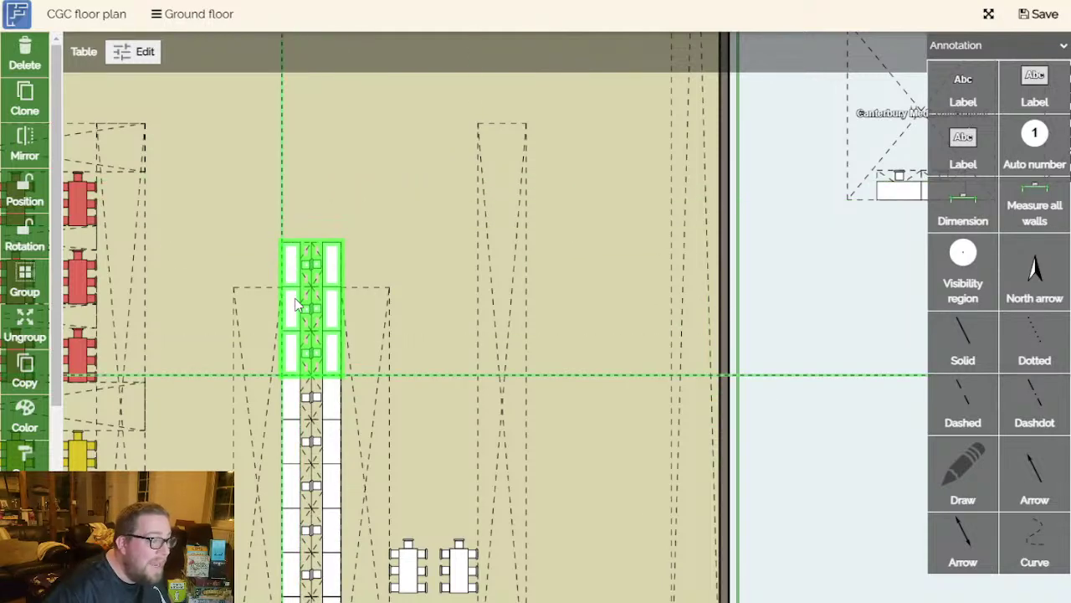
# Extend both short aisle voids beside the central table column upward to its top edge, 1847 cm long.
pyautogui.click(846, 390)
pyautogui.scroll(-3, 863, 346)
pyautogui.moveTo(868, 335); pyautogui.dragTo(848, 366)
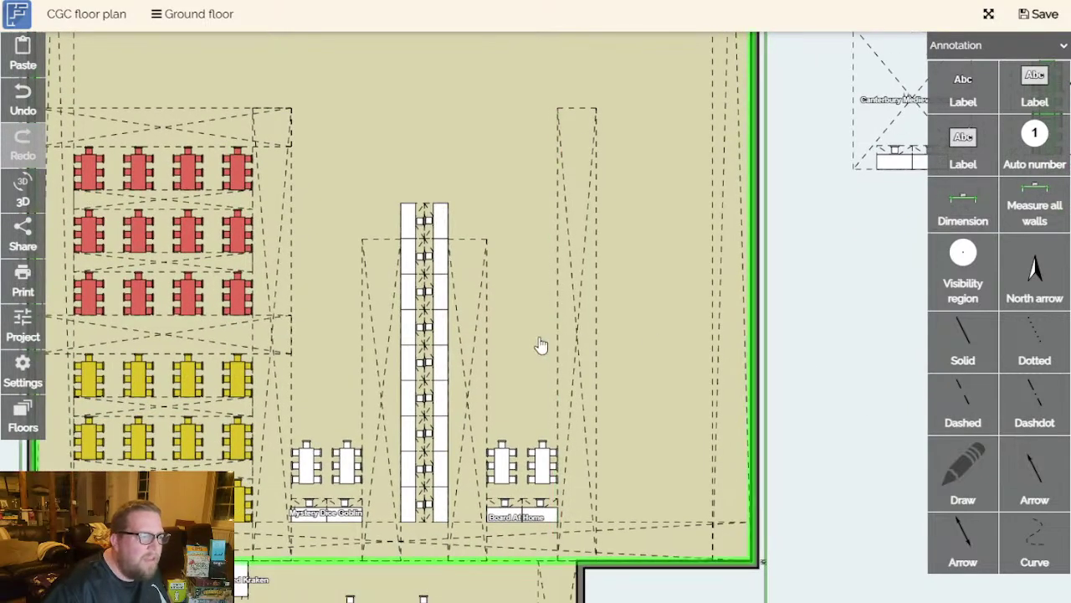
pyautogui.scroll(-1, 498, 302)
pyautogui.click(389, 264)
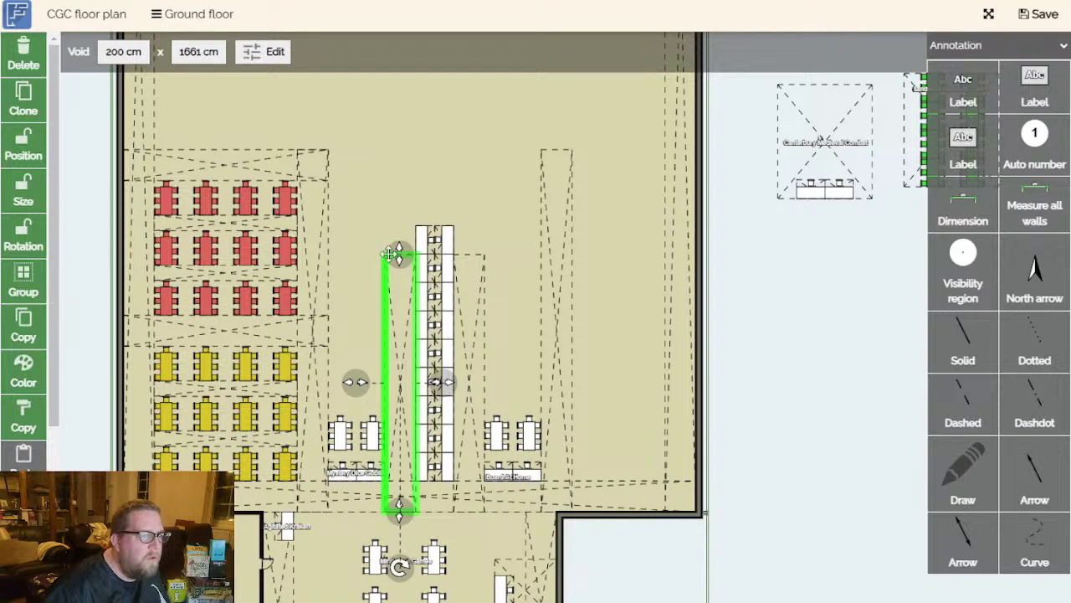
pyautogui.moveTo(396, 249); pyautogui.dragTo(469, 209)
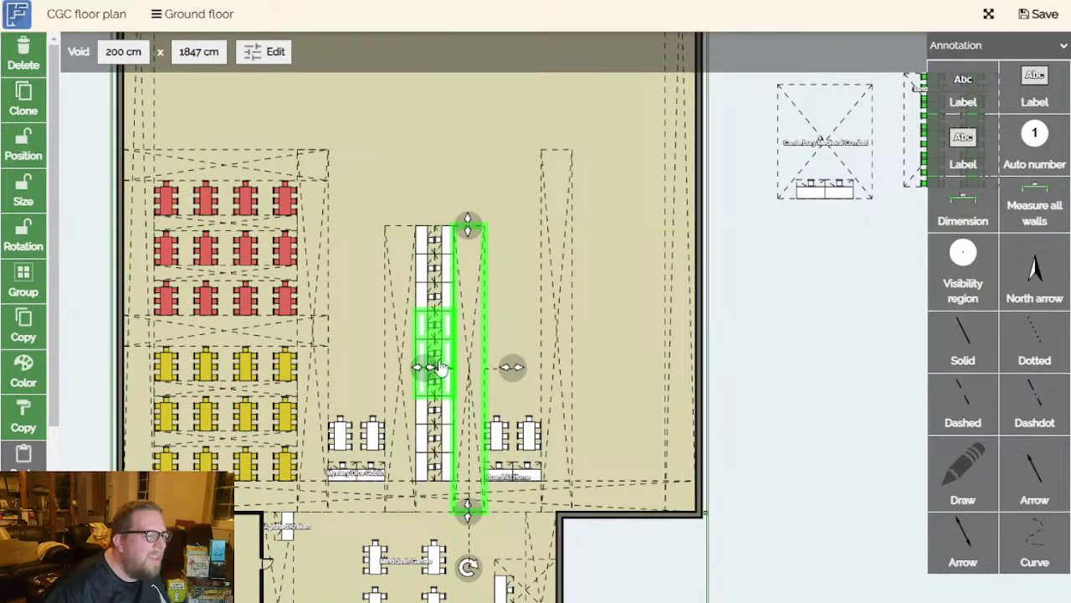
pyautogui.click(806, 452)
# Examine the hall layout around the central table column and the exhibitor groups still staged outside the building.
pyautogui.moveTo(806, 452); pyautogui.dragTo(784, 345)
pyautogui.scroll(1, 423, 402)
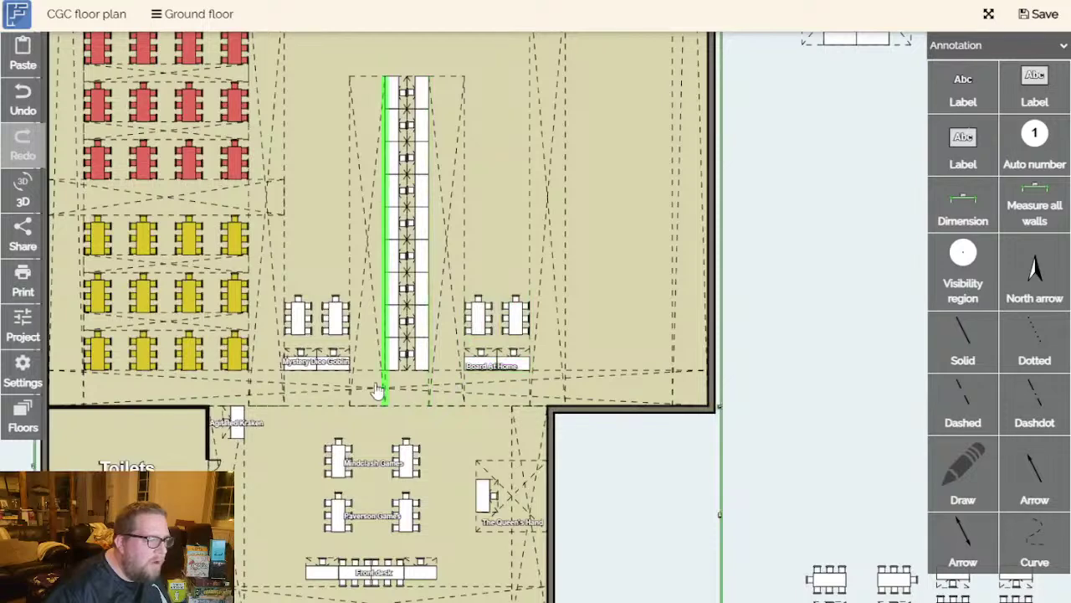
pyautogui.moveTo(904, 425); pyautogui.dragTo(875, 397)
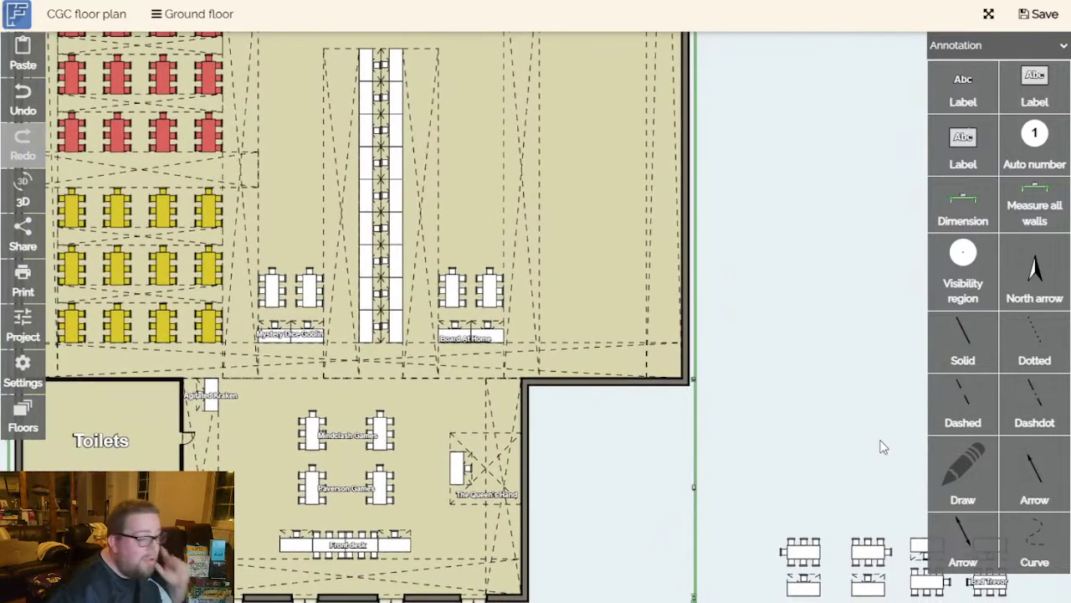
pyautogui.scroll(-1, 885, 440)
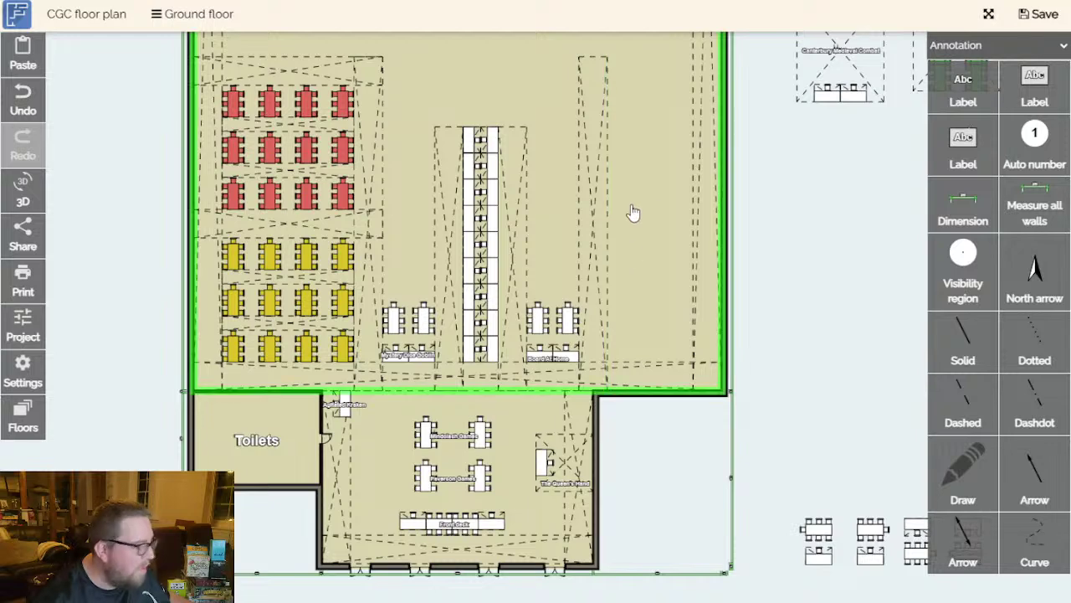
pyautogui.moveTo(811, 296); pyautogui.dragTo(796, 296)
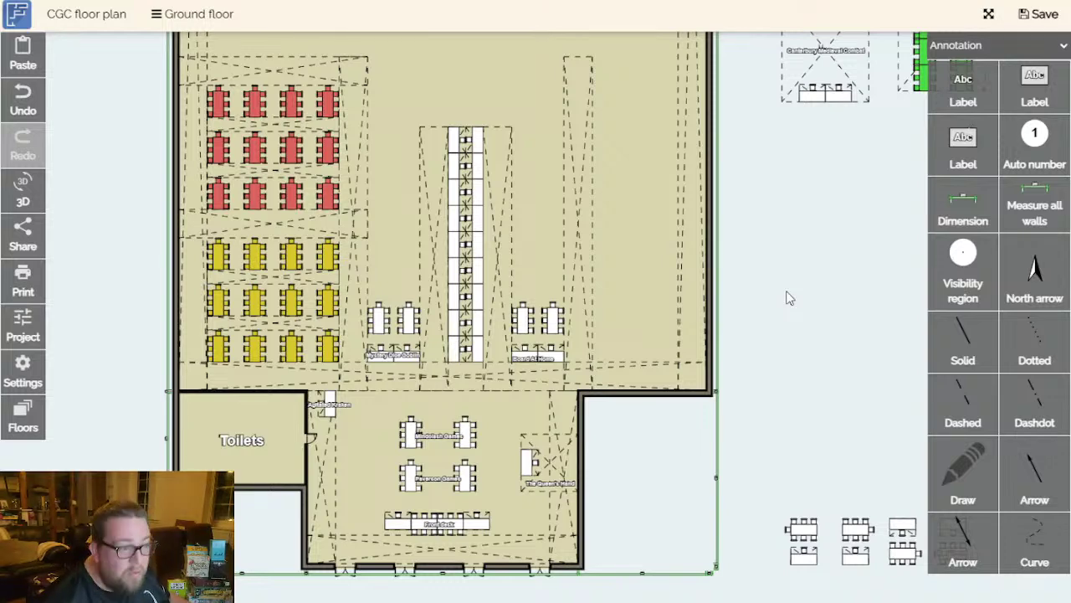
pyautogui.moveTo(787, 298); pyautogui.dragTo(599, 362)
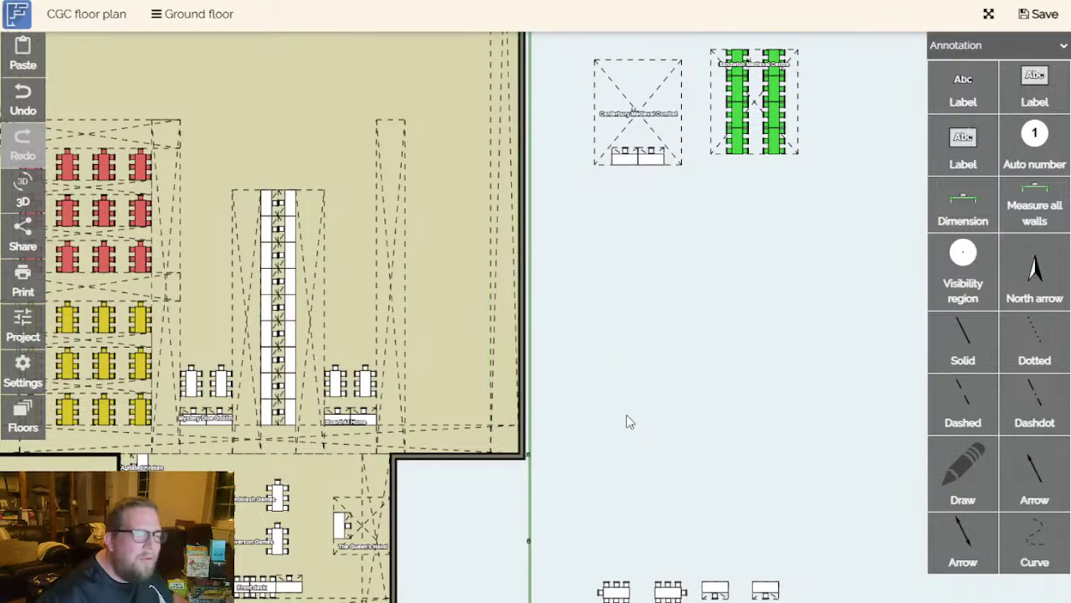
pyautogui.scroll(-2, 680, 490)
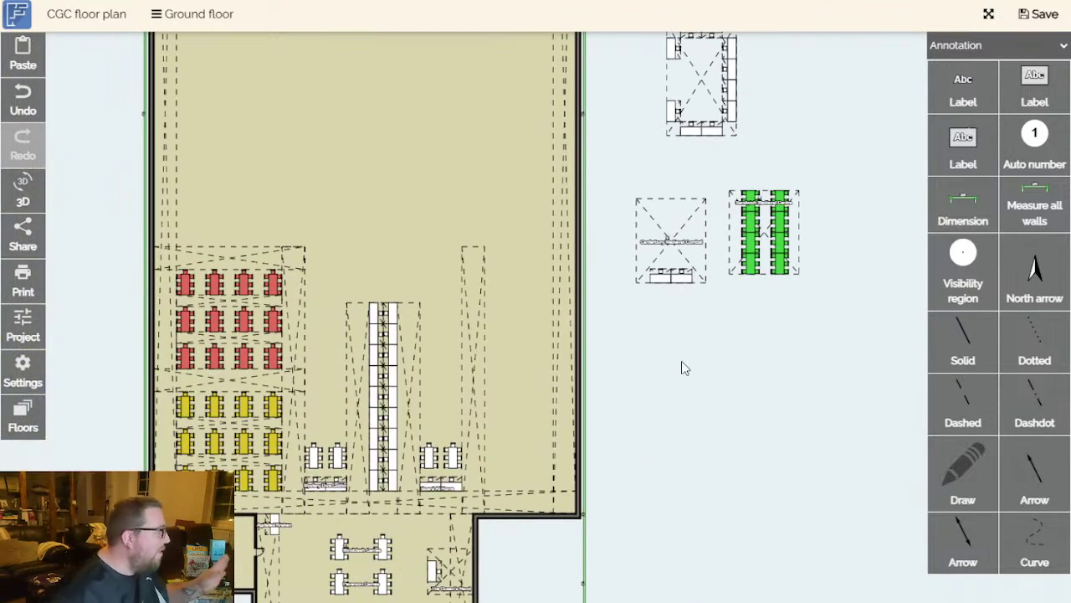
pyautogui.moveTo(669, 311); pyautogui.dragTo(610, 303)
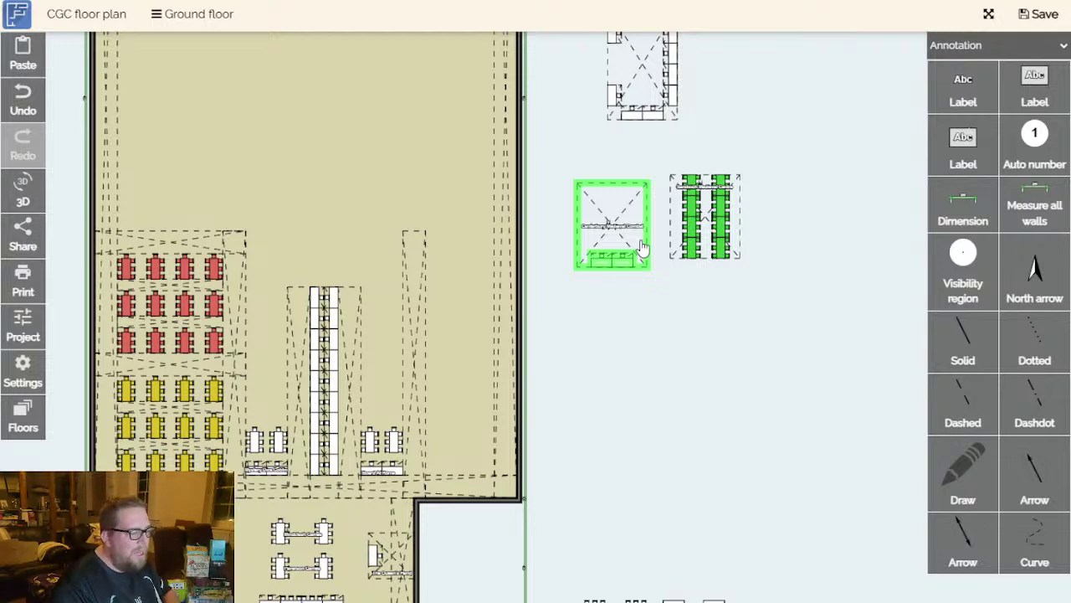
pyautogui.scroll(-3, 770, 279)
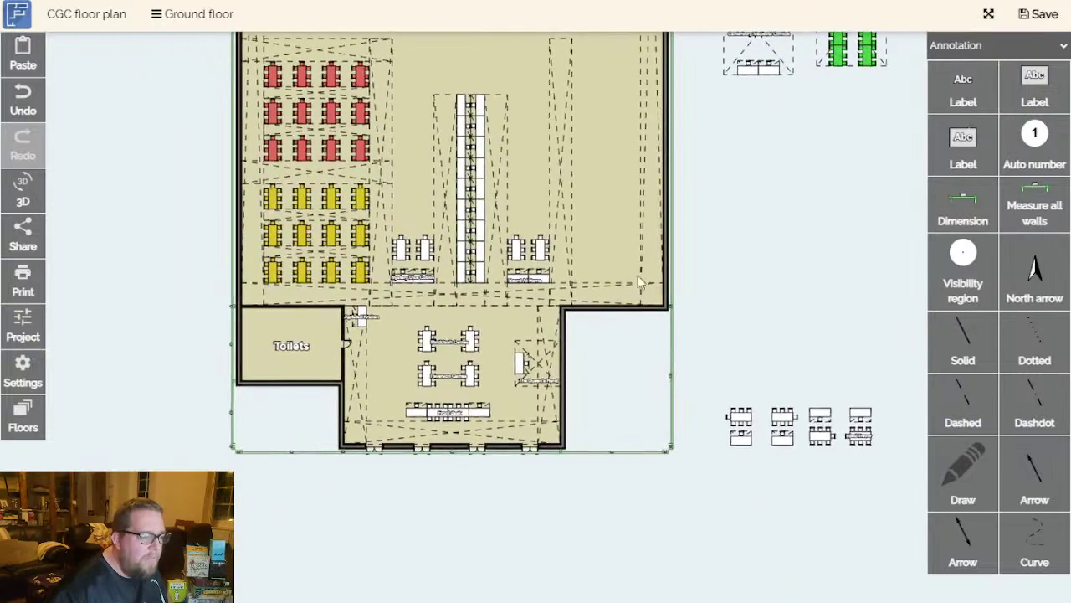
# Examine the entrance area around Mindclash Games, Paverson Games, The Queen's Hand and the Front desk.
pyautogui.scroll(5, 444, 425)
pyautogui.scroll(2, 443, 425)
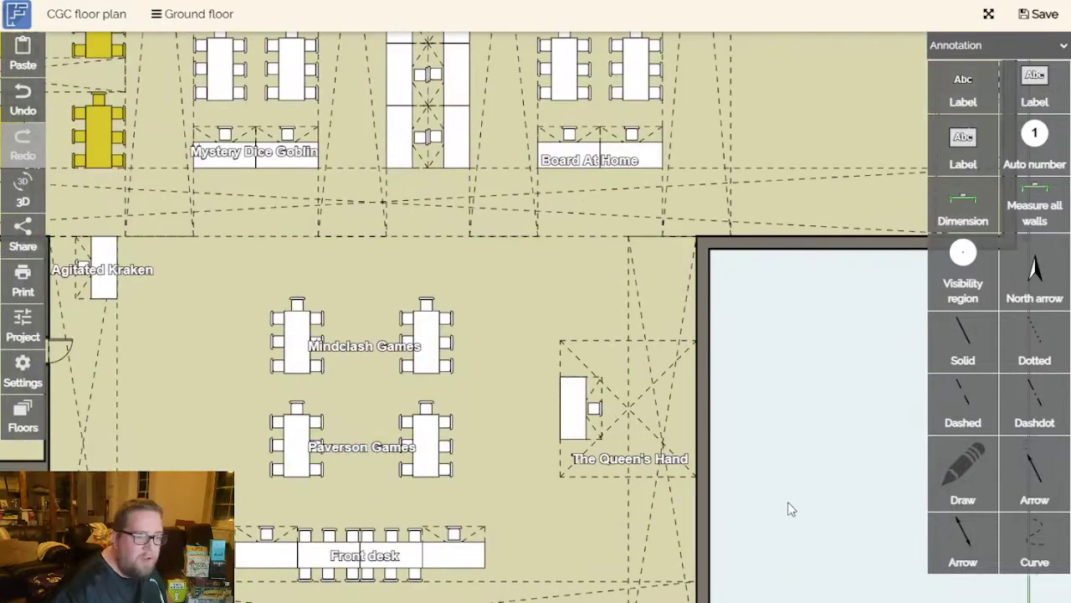
pyautogui.hscroll(-3, 548, 389)
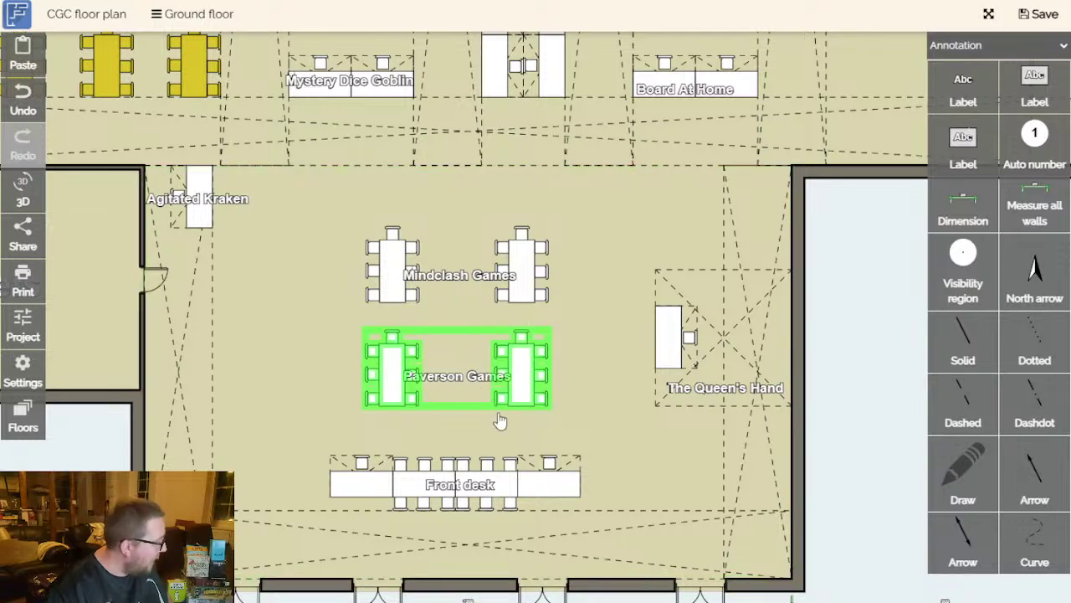
pyautogui.scroll(-2, 486, 384)
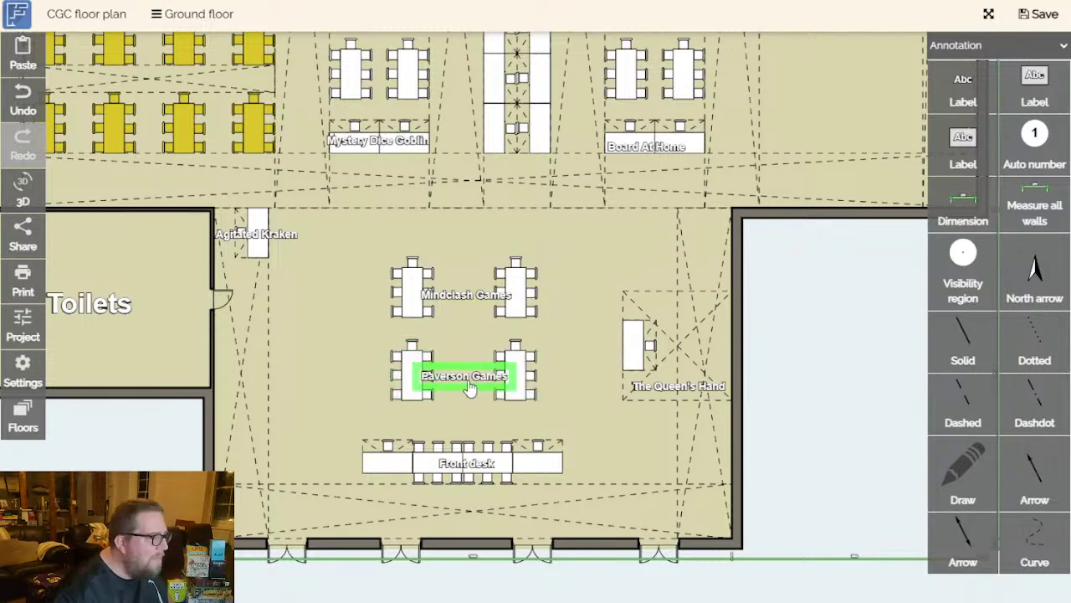
pyautogui.scroll(-2, 715, 418)
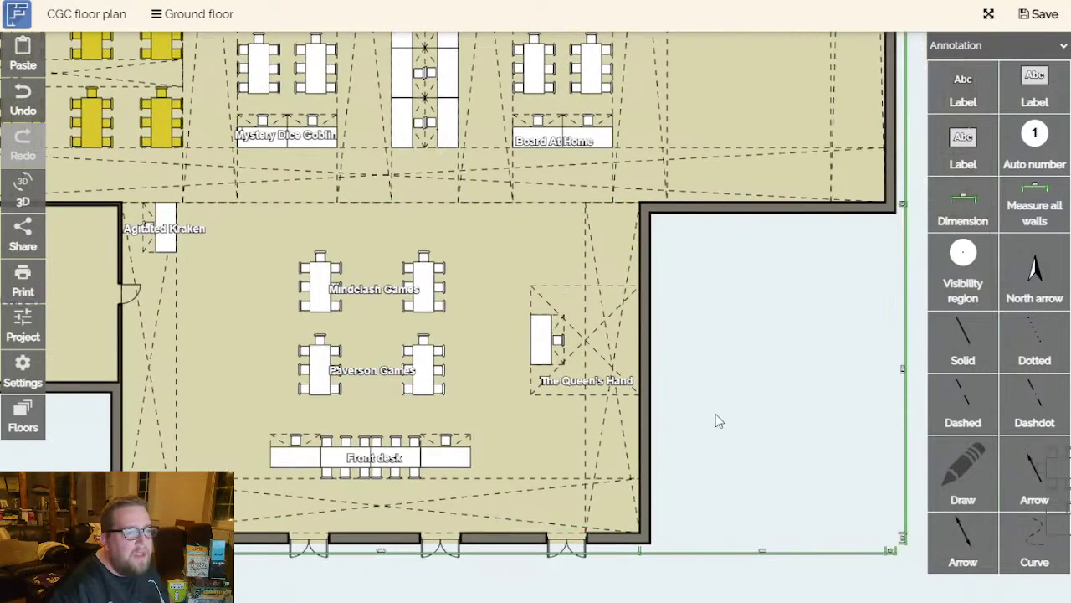
pyautogui.scroll(-4, 710, 471)
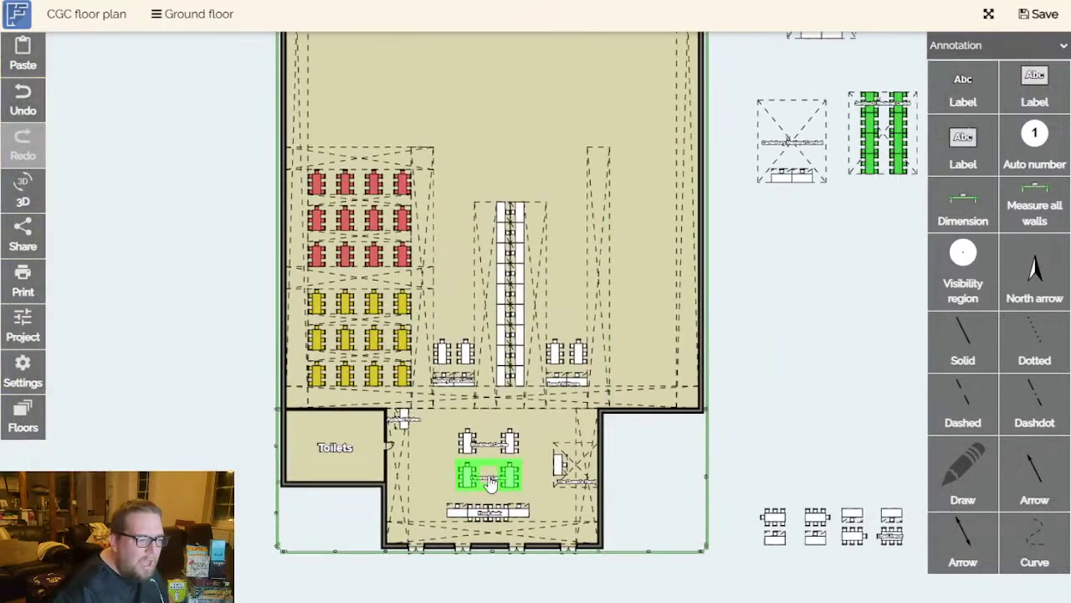
pyautogui.scroll(3, 435, 494)
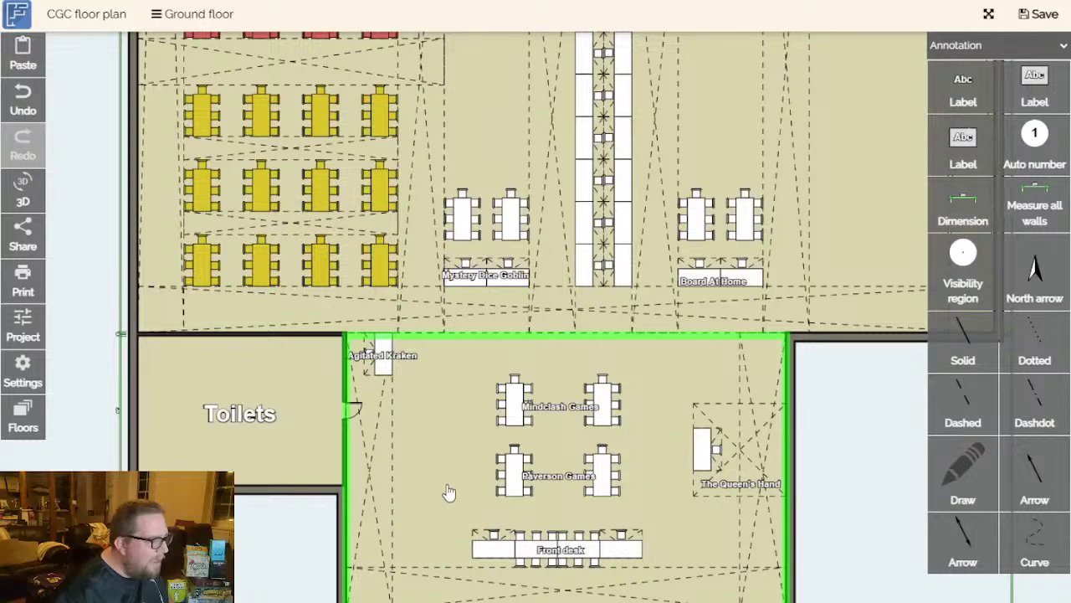
pyautogui.scroll(-1, 578, 436)
pyautogui.scroll(-2, 591, 430)
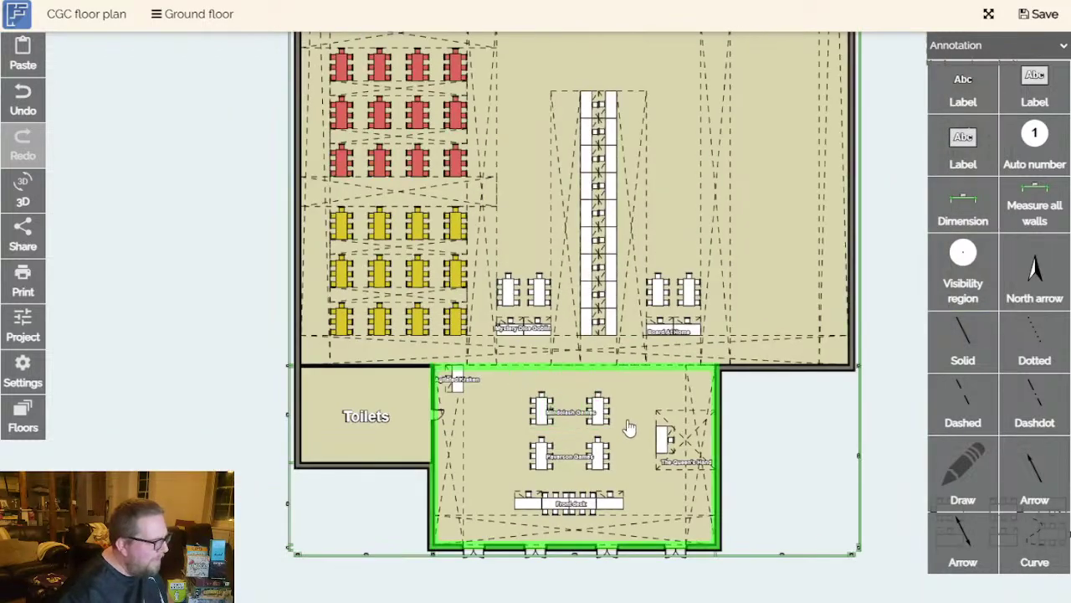
pyautogui.scroll(1, 719, 468)
pyautogui.scroll(-1, 724, 479)
pyautogui.scroll(1, 769, 385)
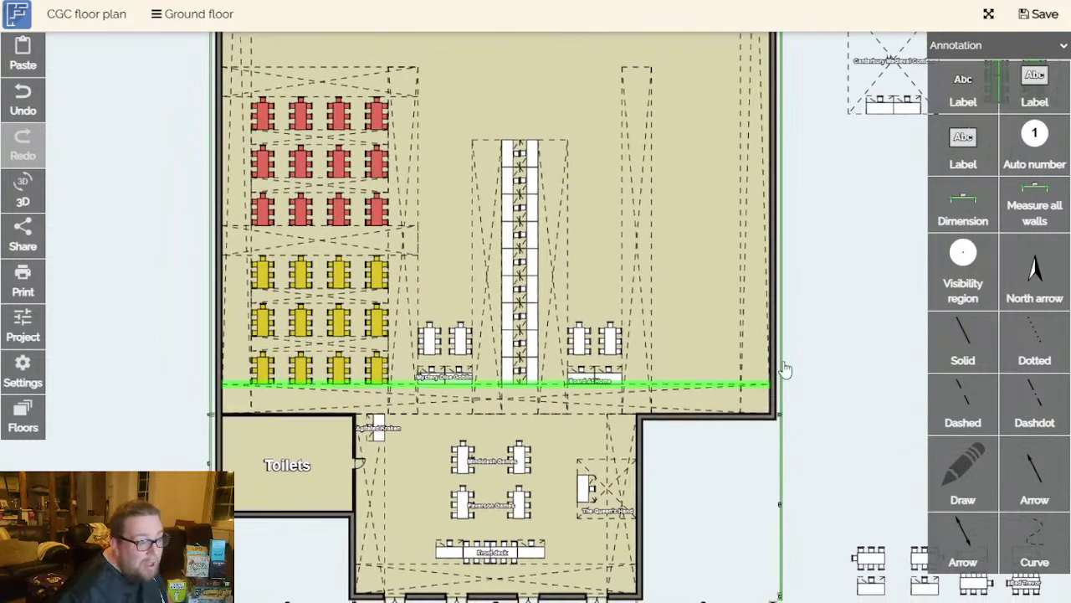
# Compare the hall's free space with the staged medieval groups and the smaller desk-and-table groups outside.
pyautogui.moveTo(838, 328); pyautogui.dragTo(774, 404)
pyautogui.moveTo(785, 344); pyautogui.dragTo(748, 270)
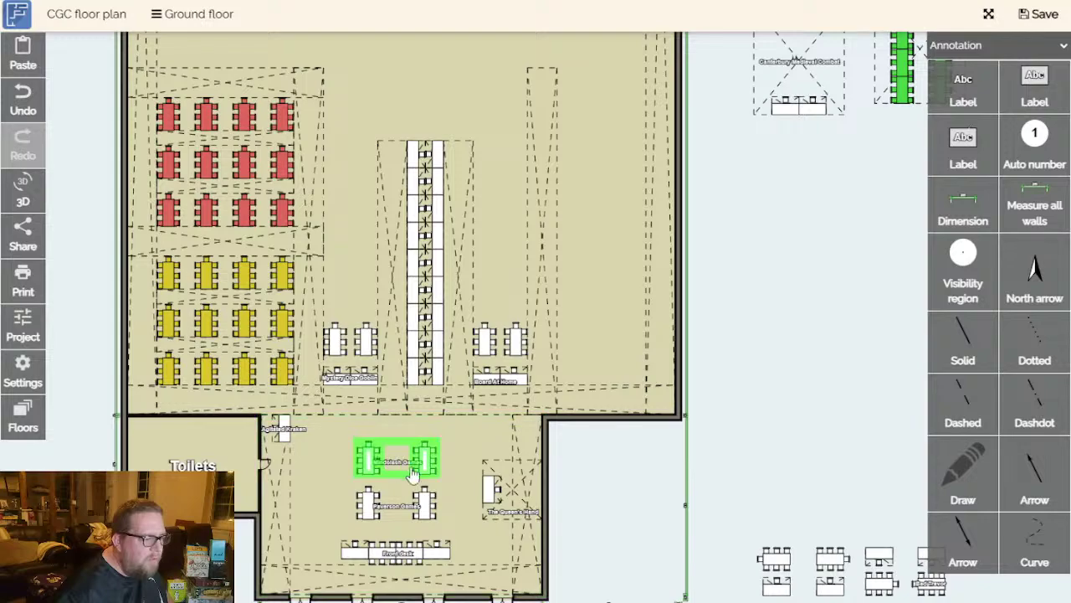
pyautogui.moveTo(760, 341); pyautogui.dragTo(777, 451)
pyautogui.scroll(3, 505, 429)
pyautogui.scroll(-3, 419, 323)
pyautogui.moveTo(789, 298); pyautogui.dragTo(679, 443)
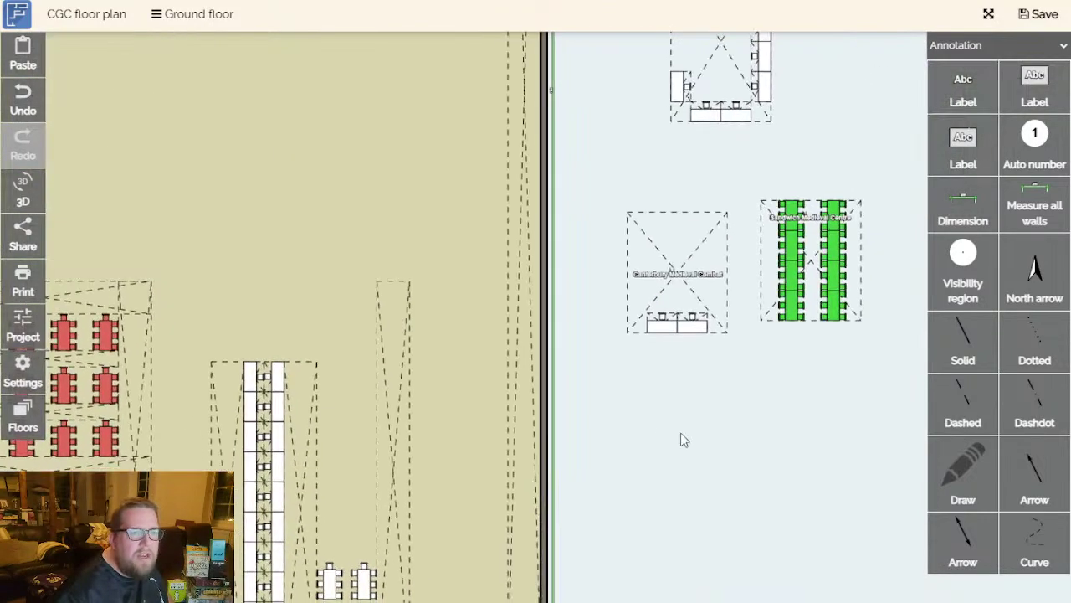
pyautogui.scroll(-2, 680, 444)
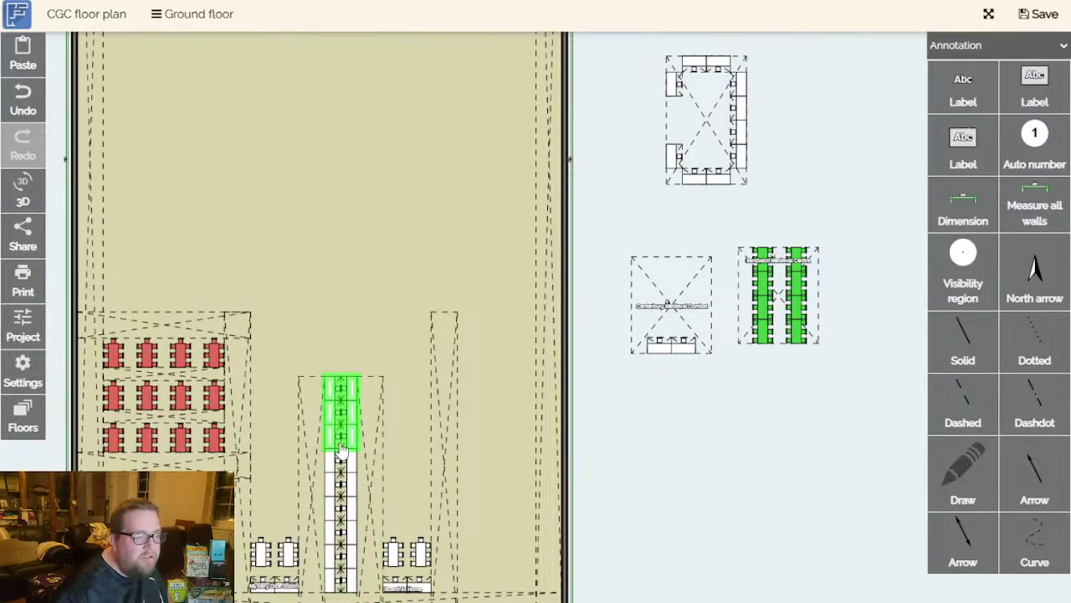
pyautogui.moveTo(667, 477); pyautogui.dragTo(705, 313)
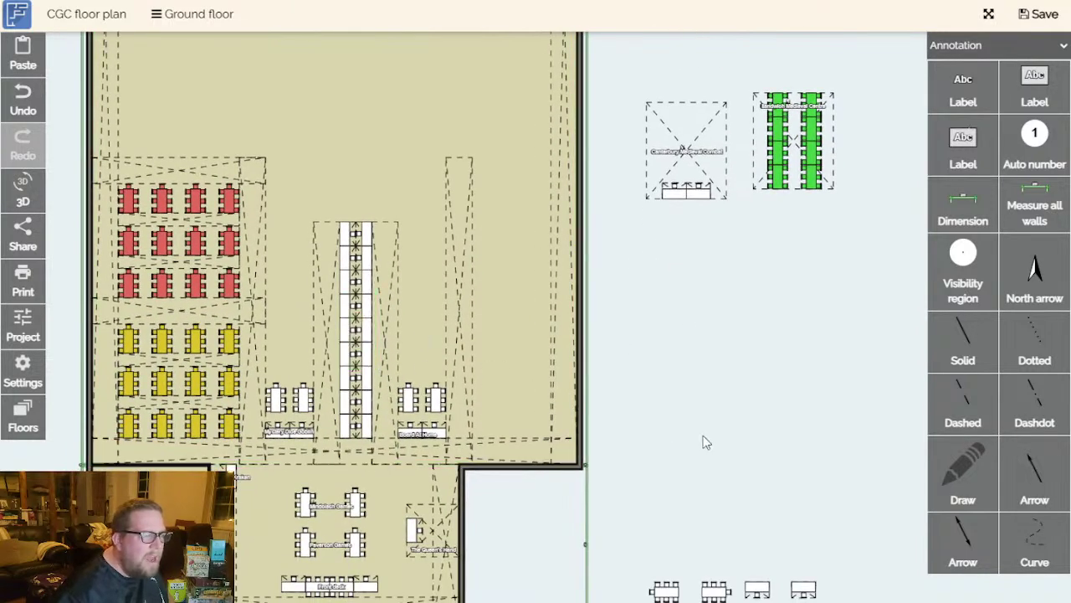
pyautogui.moveTo(700, 437); pyautogui.dragTo(719, 265)
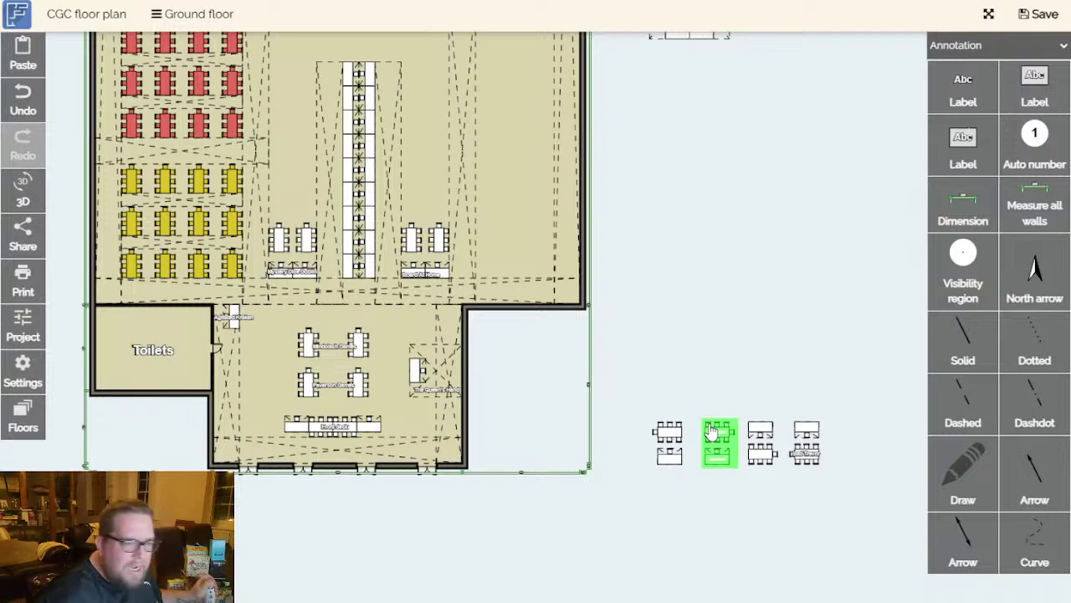
# Move the staged Bad Trevor group into the hall above Board At Home, between the two aisle voids.
pyautogui.scroll(2, 753, 439)
pyautogui.moveTo(823, 444); pyautogui.dragTo(441, 326)
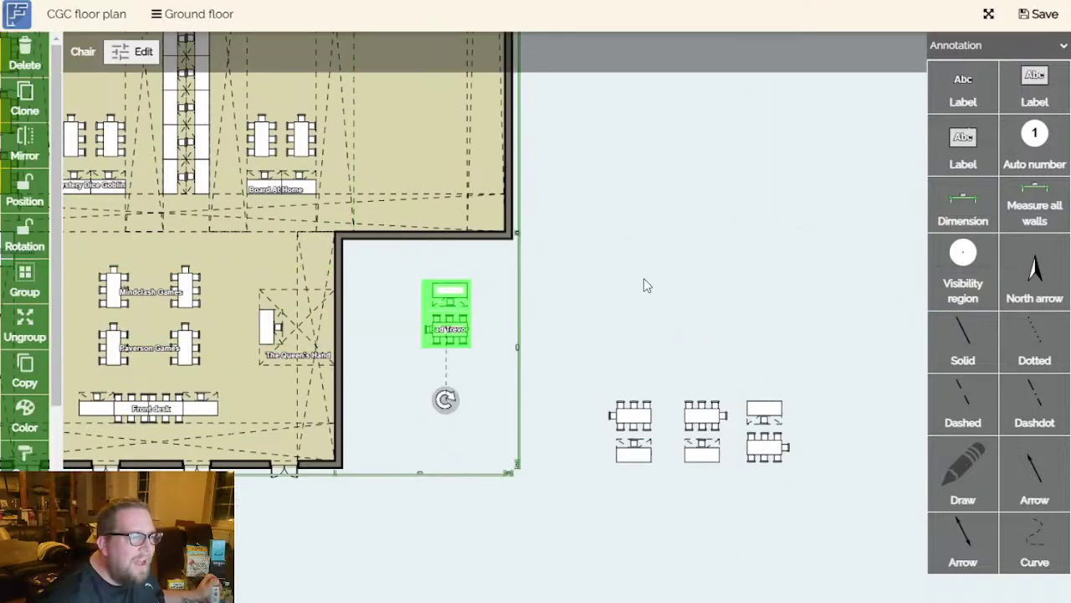
pyautogui.moveTo(581, 344); pyautogui.dragTo(749, 478)
pyautogui.moveTo(615, 421); pyautogui.dragTo(455, 178)
pyautogui.click(753, 276)
pyautogui.scroll(3, 780, 292)
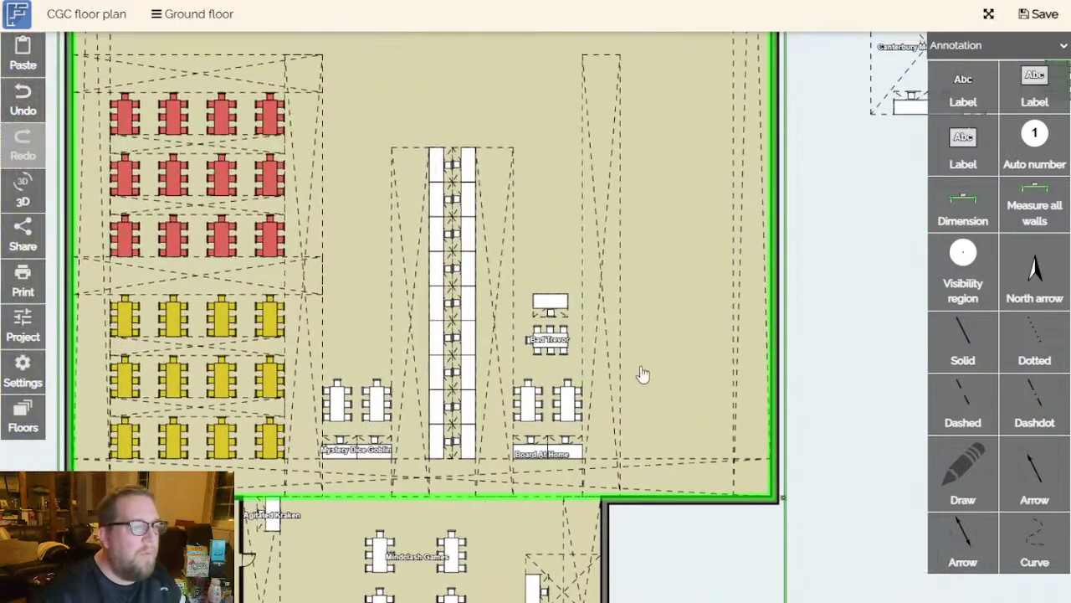
# Rotate Bad Trevor a quarter turn counterclockwise and fit its desk against the short aisle void, leaving a gap above Board At Home.
pyautogui.click(545, 326)
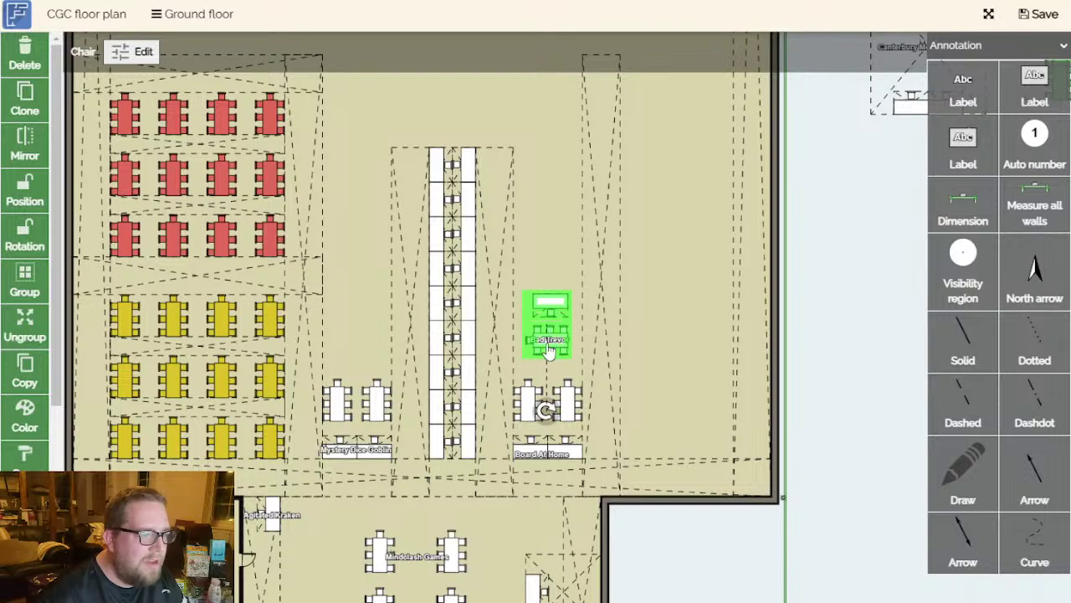
pyautogui.moveTo(545, 410); pyautogui.dragTo(623, 333)
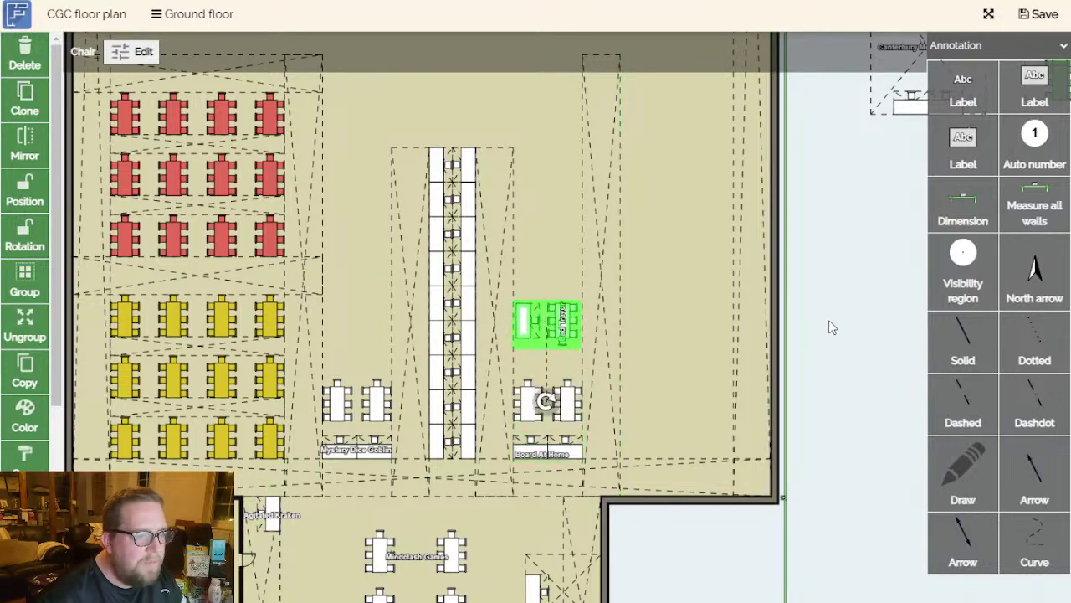
pyautogui.click(861, 364)
pyautogui.click(579, 387)
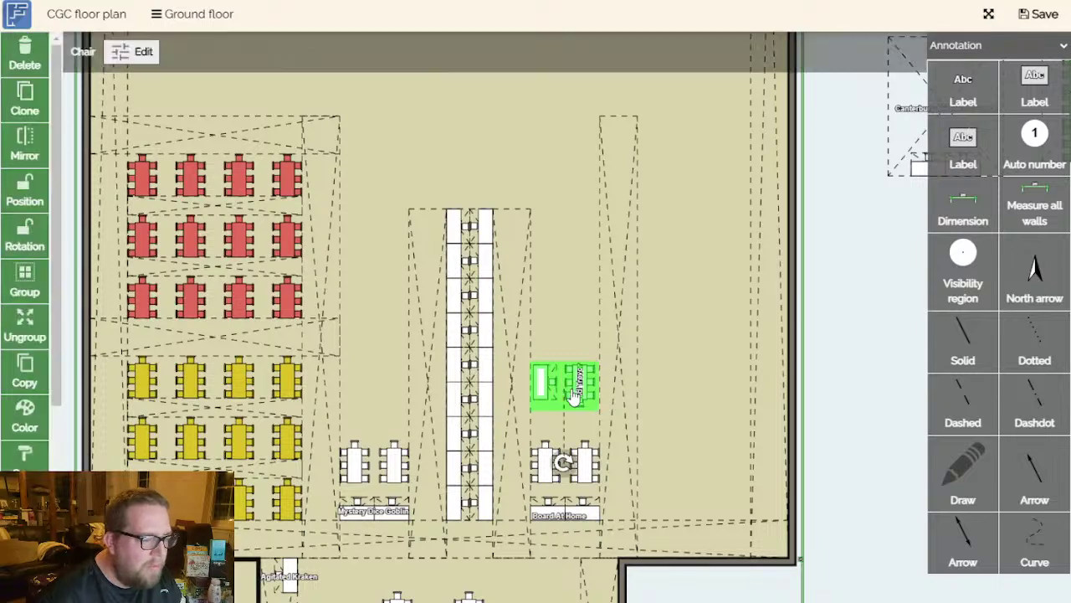
pyautogui.moveTo(569, 399); pyautogui.dragTo(567, 375)
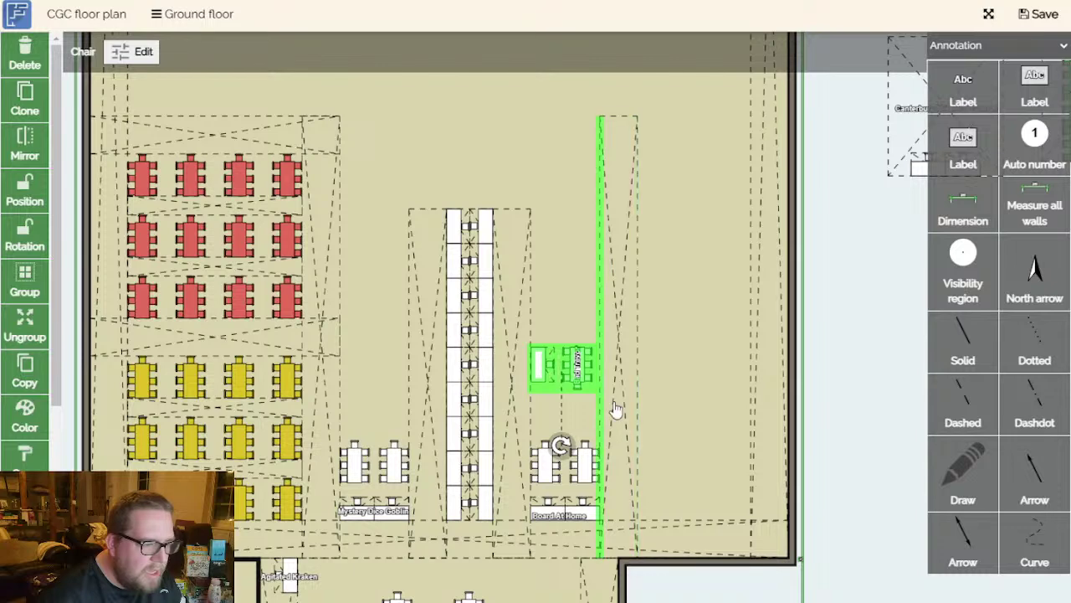
pyautogui.click(855, 471)
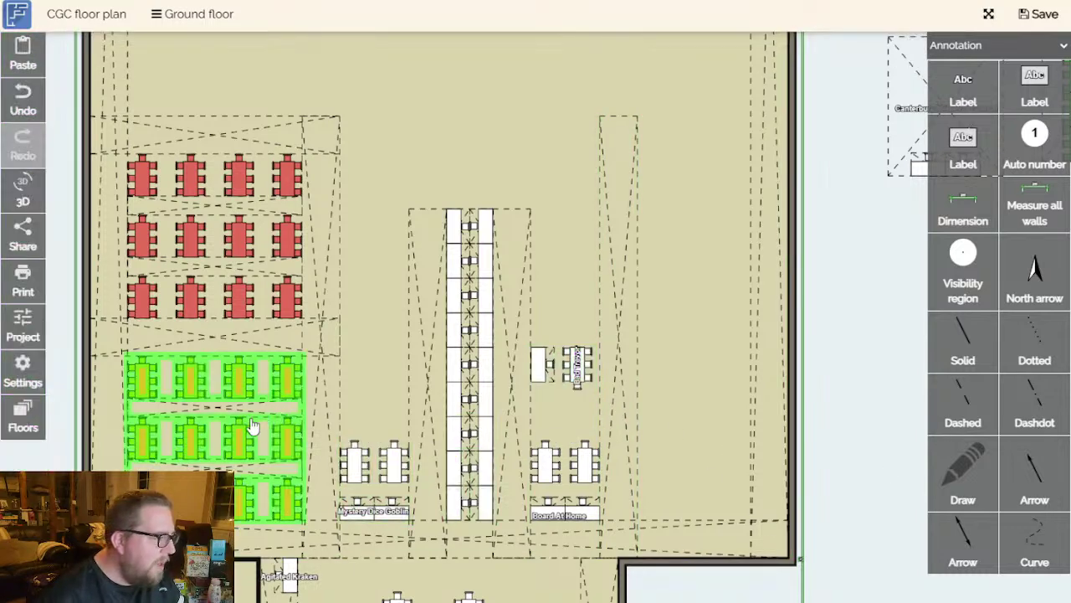
# Duplicate the aisle void above the red tables, place the copy above Mystery Dice Goblin and Board At Home, and widen it to 1776 cm.
pyautogui.click(266, 114)
pyautogui.hotkey('ctrl', 'c')
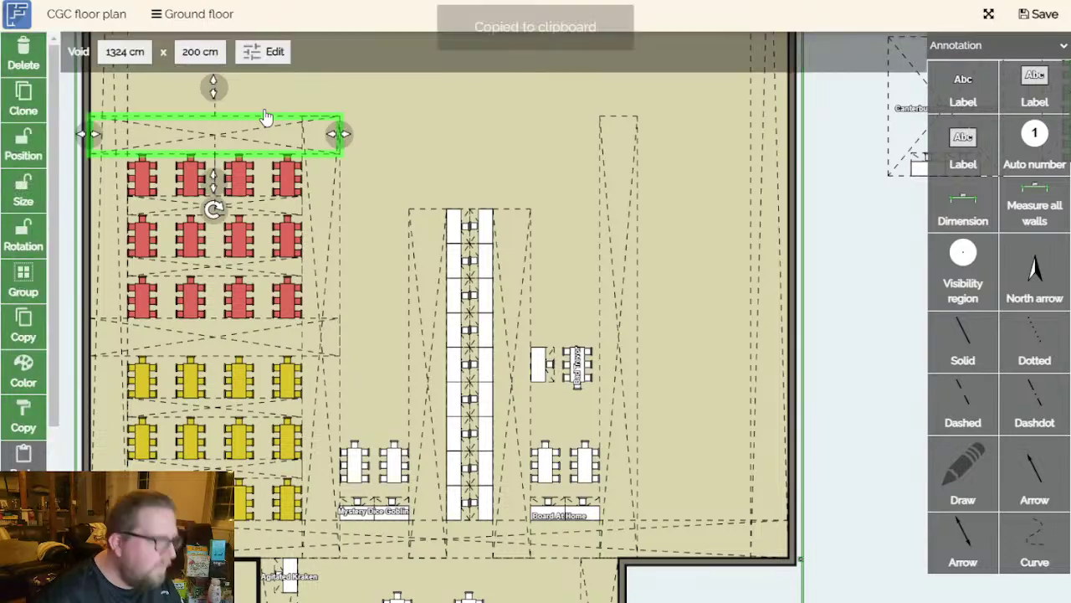
pyautogui.hotkey('ctrl', 'v')
pyautogui.scroll(-5, 505, 174)
pyautogui.moveTo(584, 279); pyautogui.dragTo(534, 380)
pyautogui.scroll(5, 593, 383)
pyautogui.scroll(-2, 268, 390)
pyautogui.moveTo(215, 378); pyautogui.dragTo(65, 378)
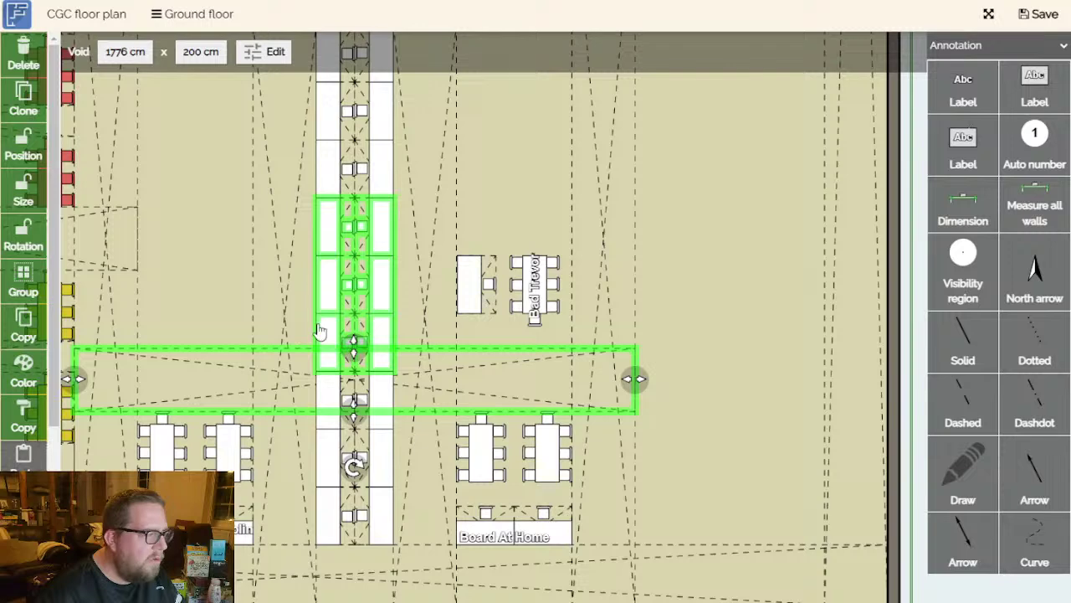
pyautogui.click(181, 52)
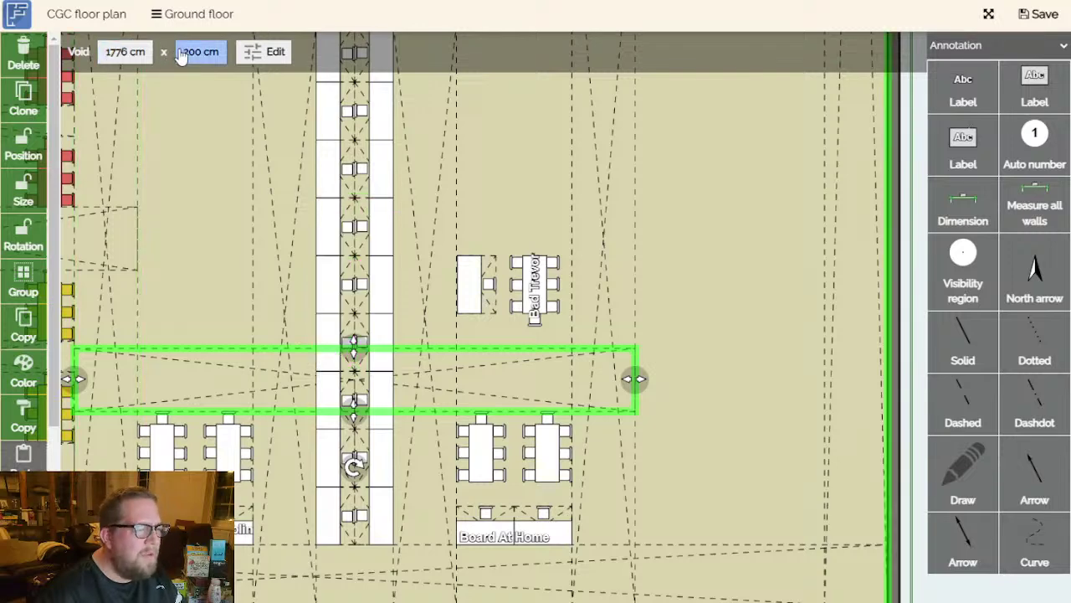
pyautogui.click(698, 366)
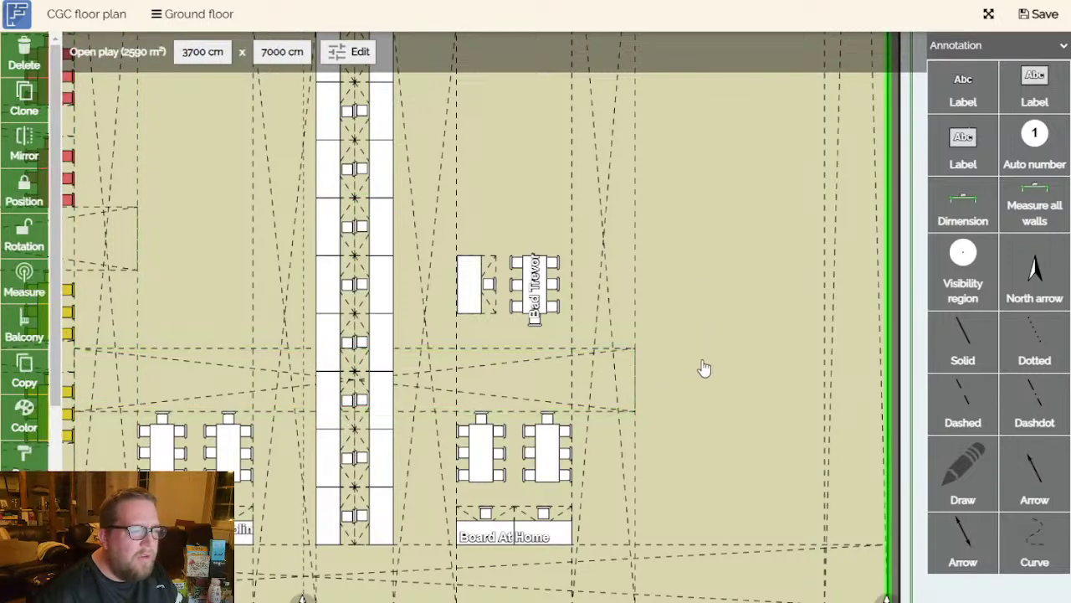
# Examine the spacing between Bad Trevor, the wide cross-aisle void and the Board At Home tables.
pyautogui.moveTo(698, 366); pyautogui.dragTo(750, 311)
pyautogui.click(530, 239)
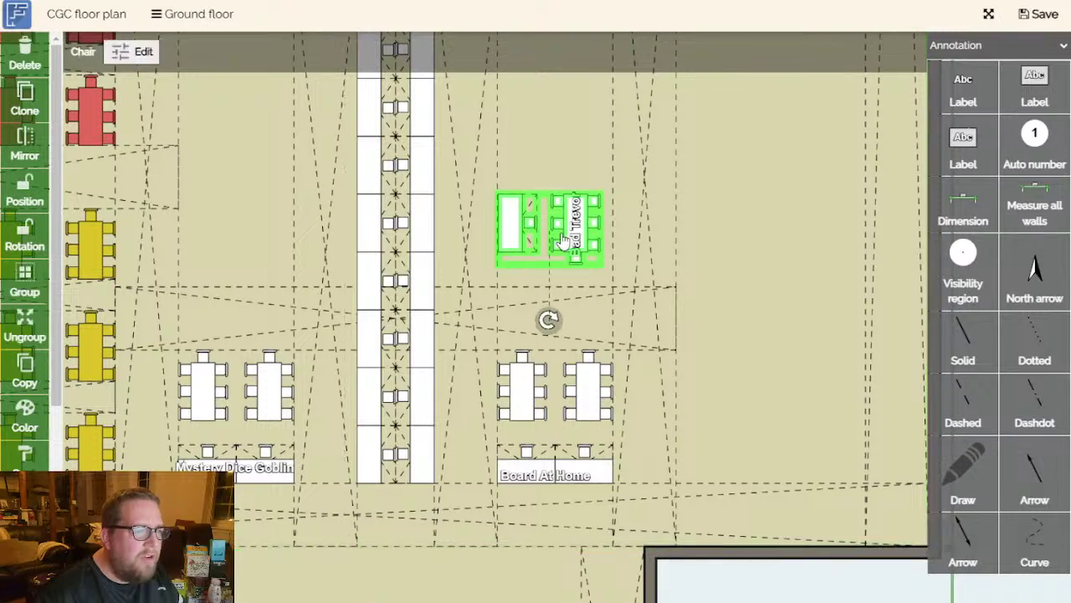
pyautogui.click(767, 242)
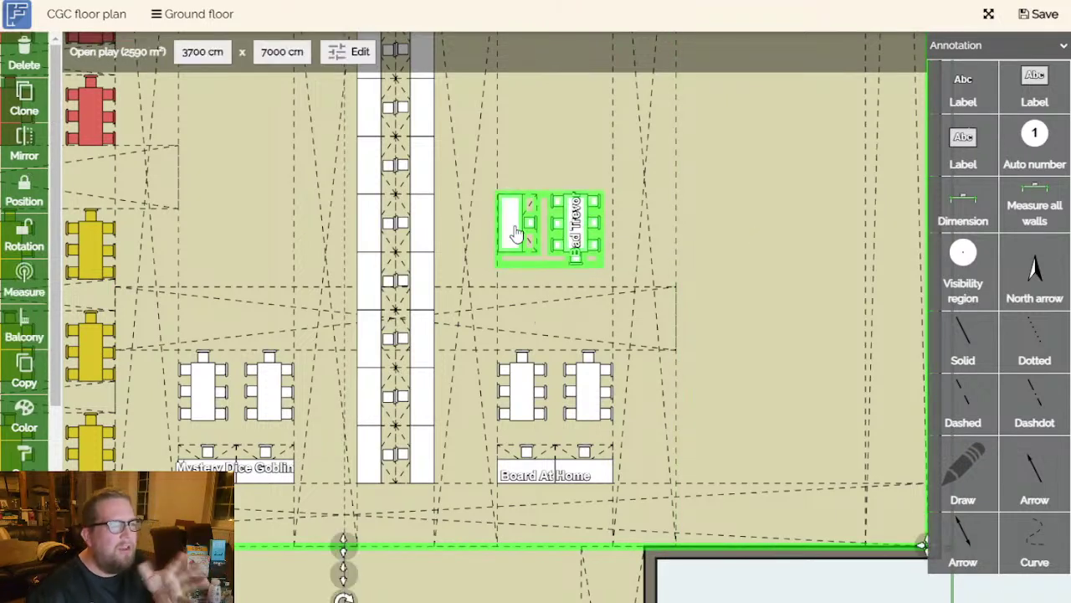
pyautogui.click(578, 238)
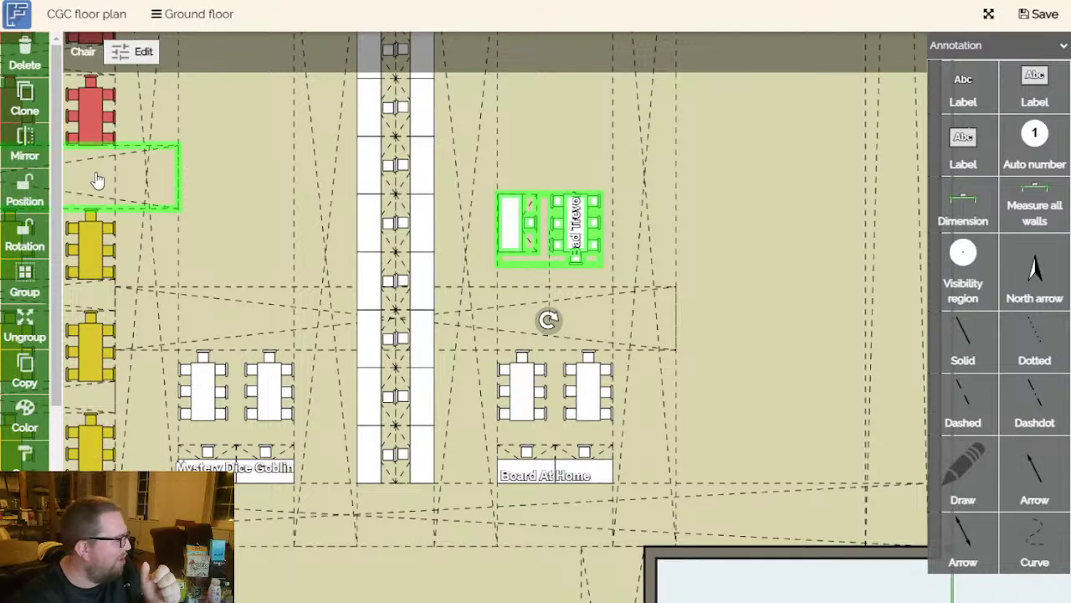
pyautogui.moveTo(904, 330); pyautogui.dragTo(898, 472)
pyautogui.scroll(-3, 896, 473)
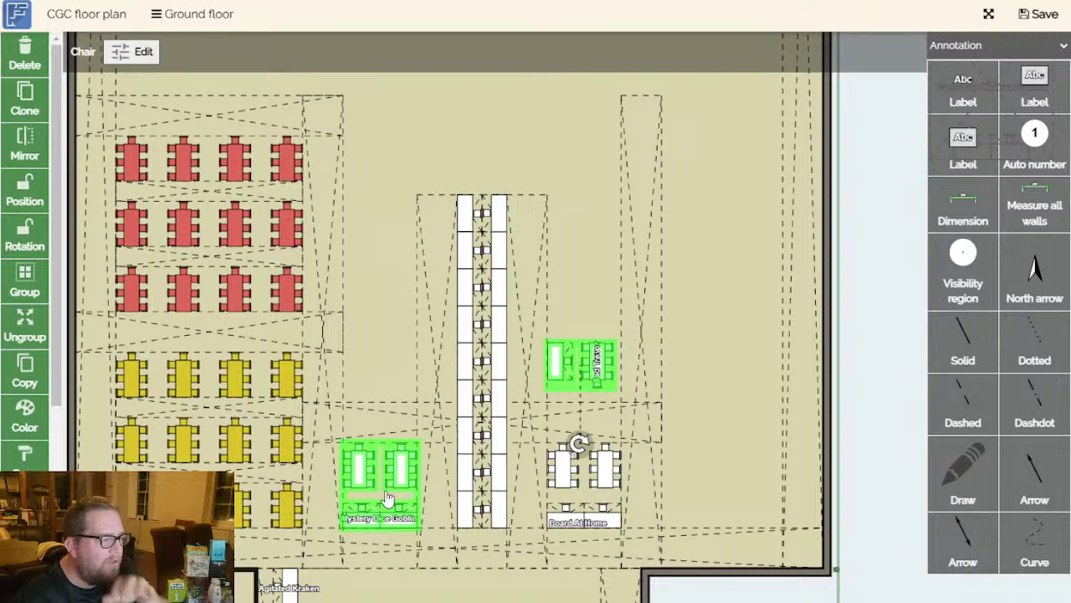
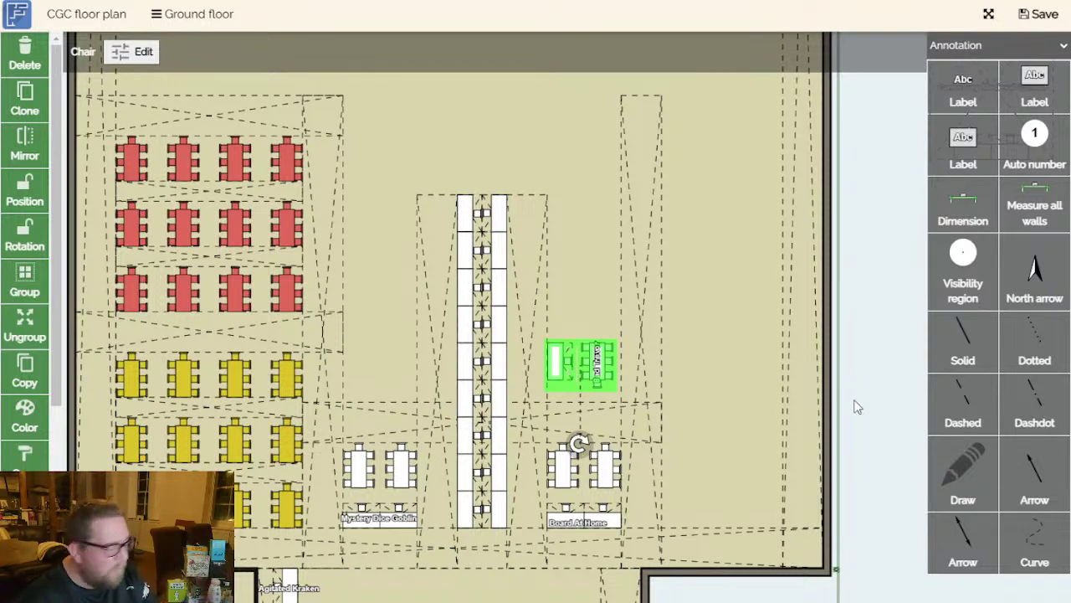
pyautogui.click(744, 393)
pyautogui.click(883, 402)
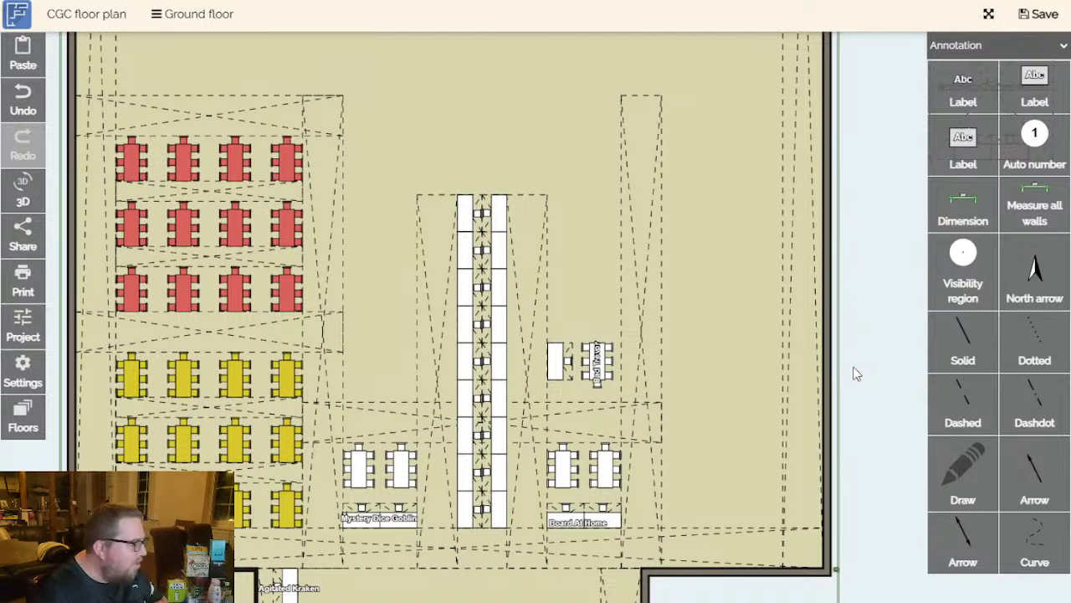
# Compare the long central desk column and surrounding hall space with the groups staged outside the building.
pyautogui.scroll(-2, 855, 374)
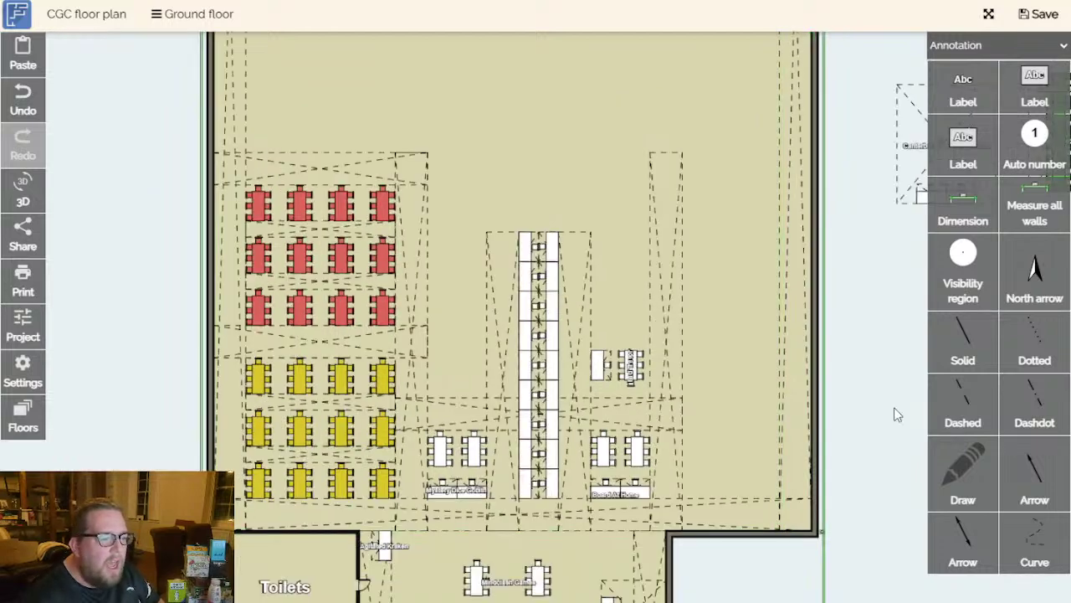
pyautogui.scroll(4, 689, 410)
pyautogui.scroll(-3, 377, 425)
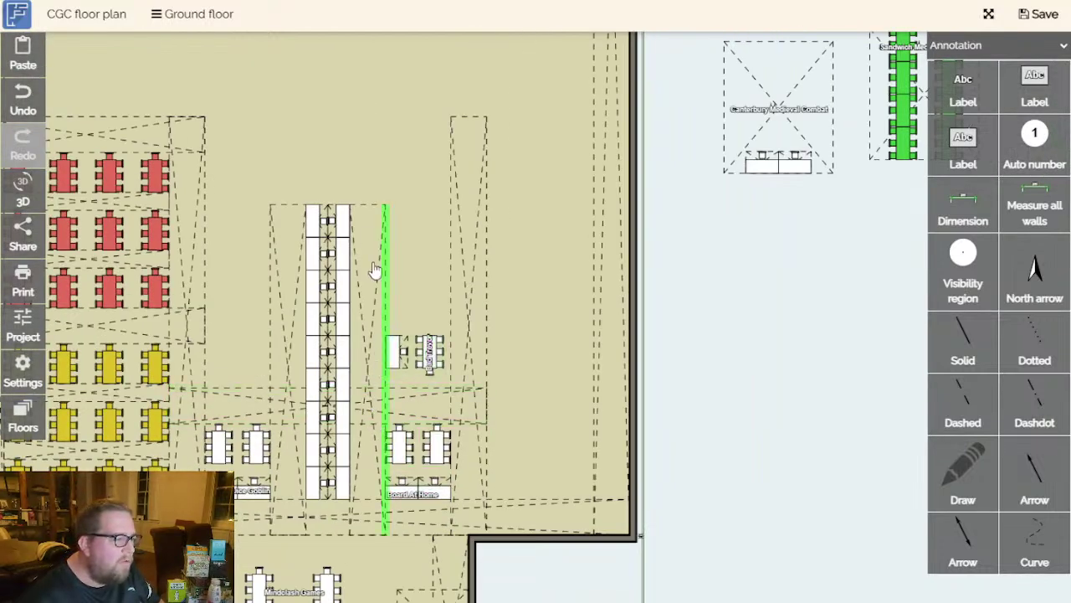
pyautogui.moveTo(270, 462); pyautogui.dragTo(267, 515)
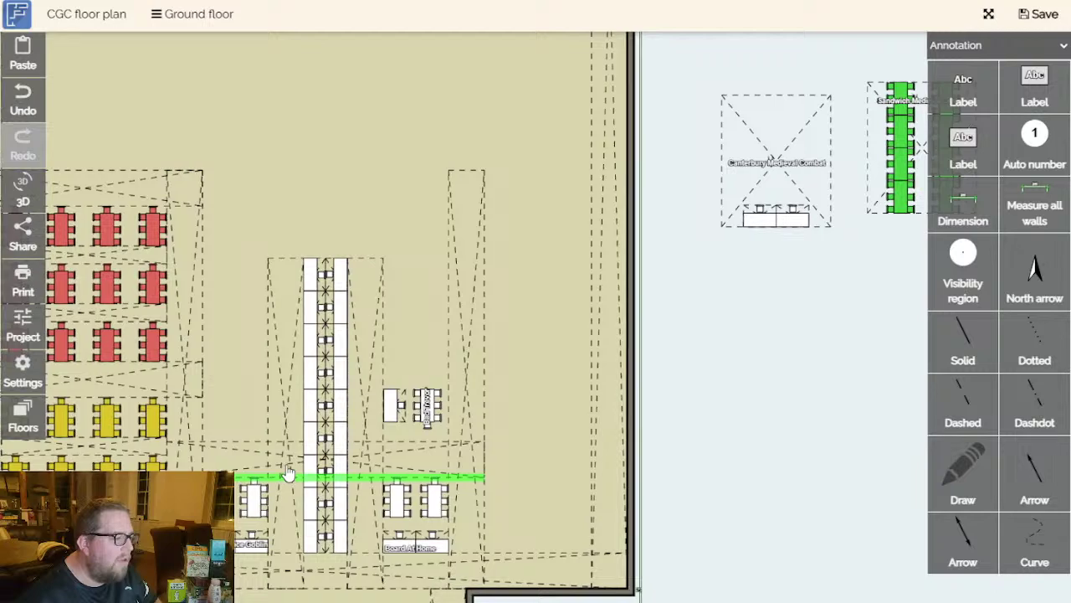
pyautogui.moveTo(287, 477); pyautogui.dragTo(327, 385)
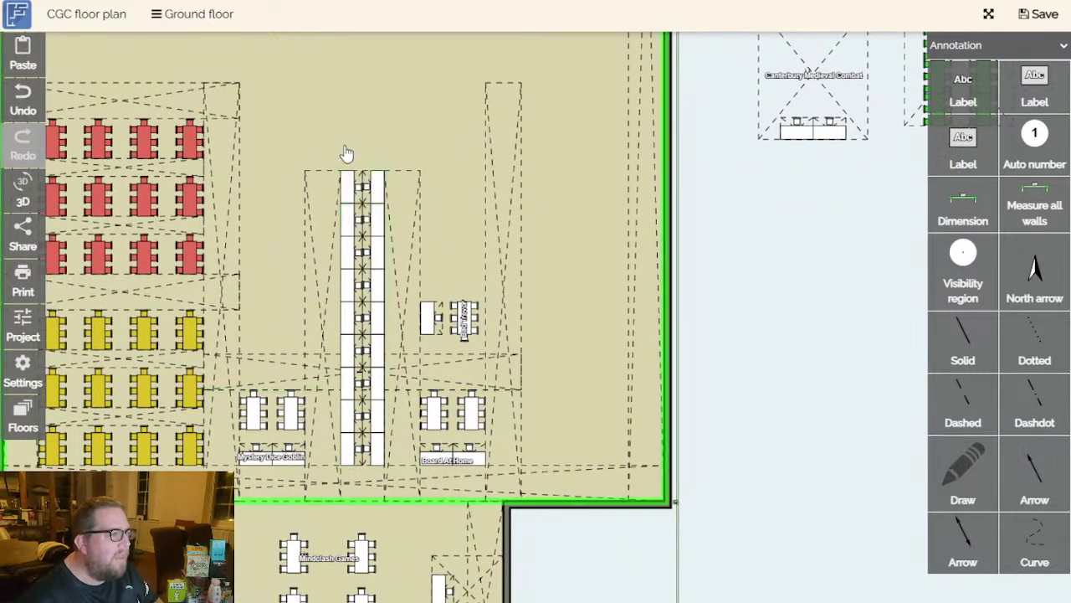
pyautogui.scroll(-3, 560, 310)
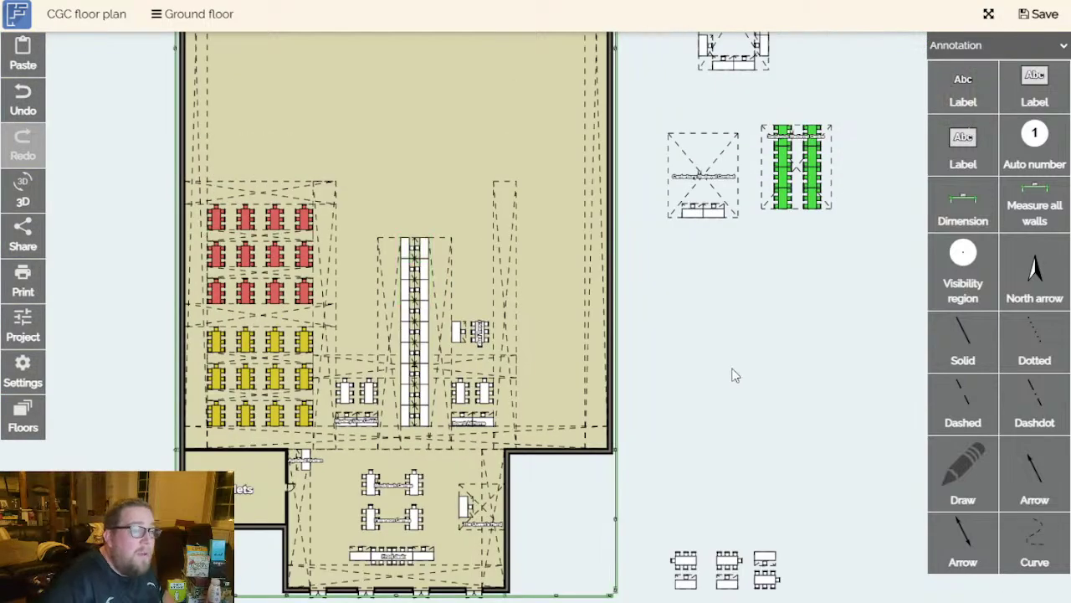
pyautogui.scroll(2, 738, 352)
pyautogui.scroll(2, 654, 335)
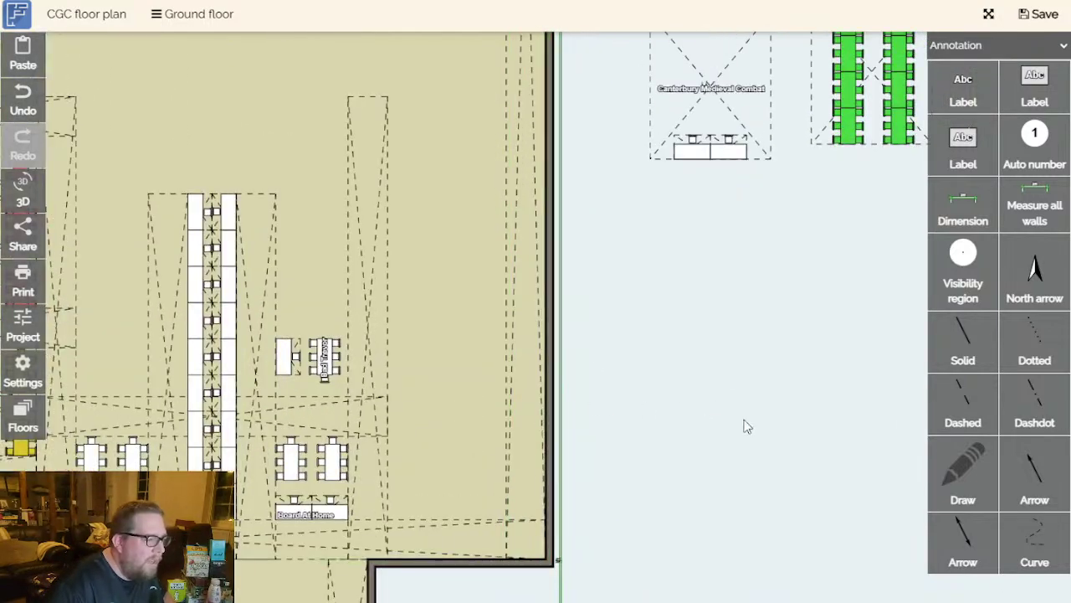
pyautogui.moveTo(742, 430); pyautogui.dragTo(717, 299)
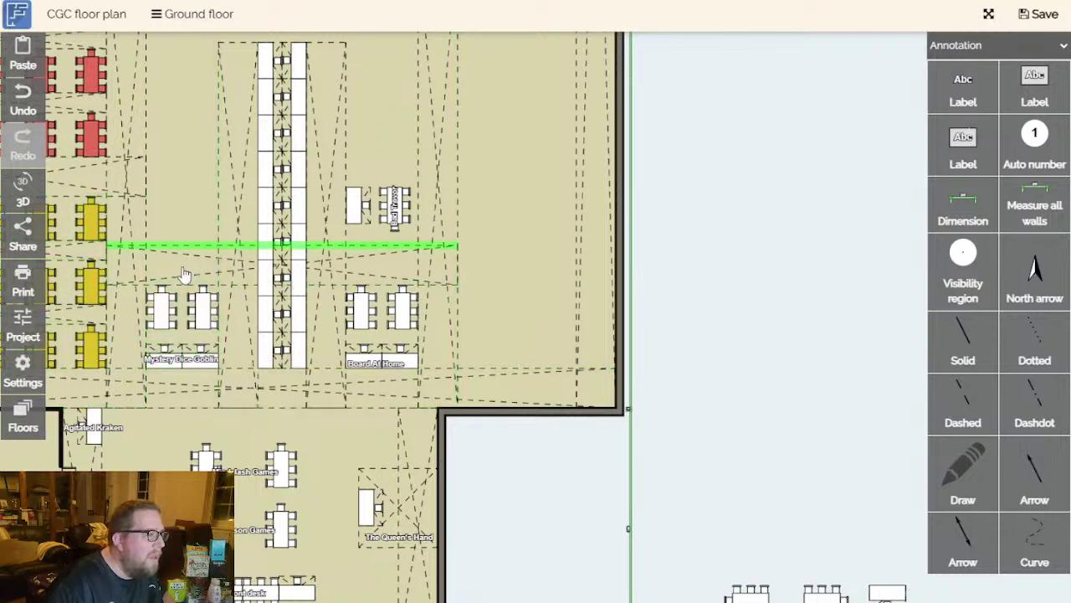
pyautogui.scroll(3, 187, 271)
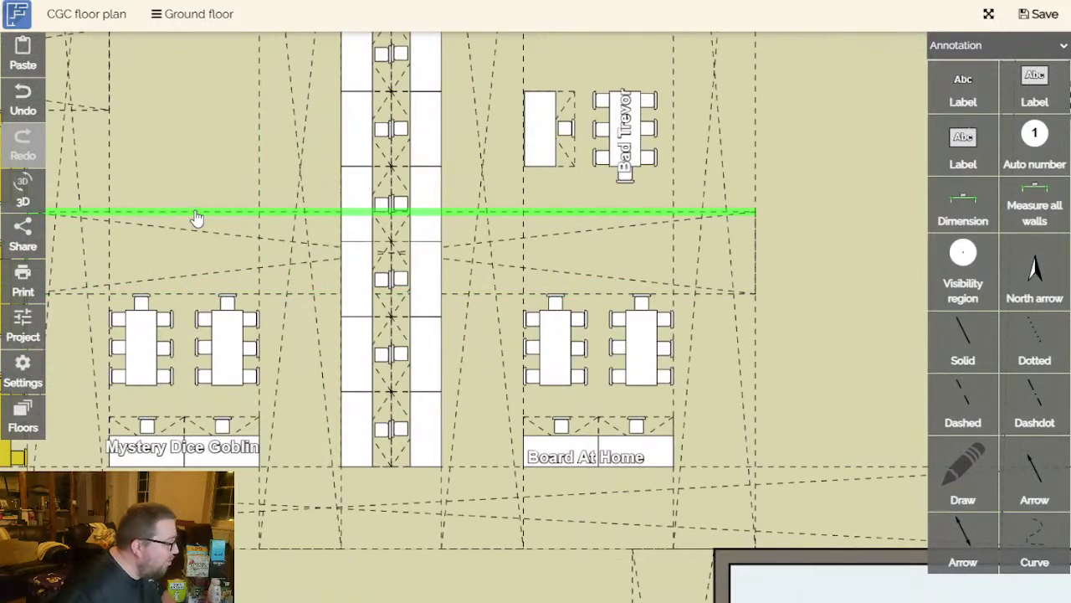
pyautogui.scroll(-10, 195, 218)
pyautogui.scroll(5, 577, 415)
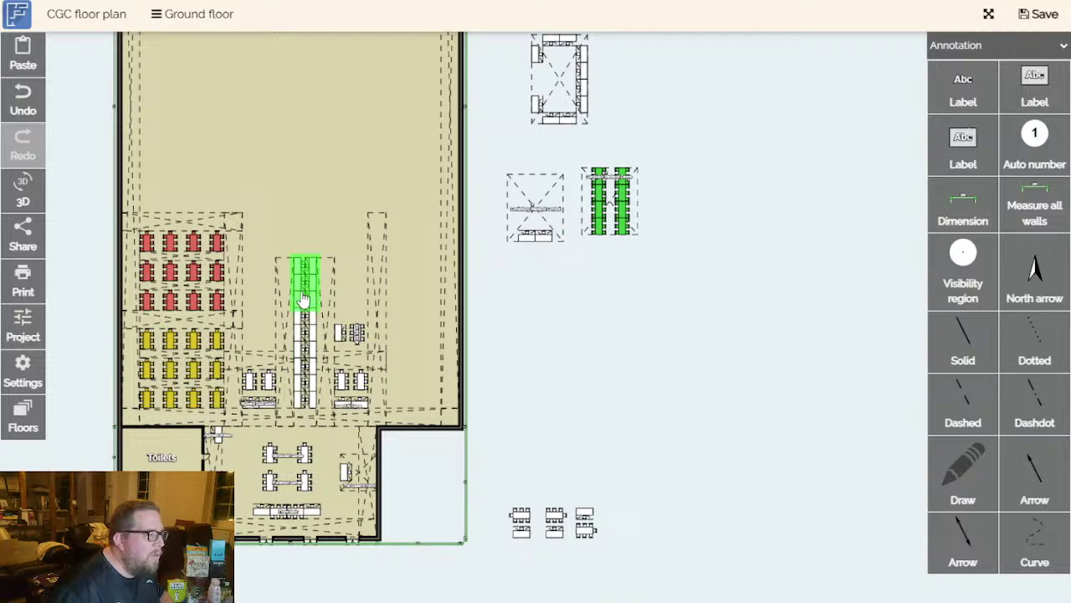
# Split the central desk column into three sections by moving its upper and middle blocks up, leaving gaps between them.
pyautogui.moveTo(304, 300); pyautogui.dragTo(304, 245)
pyautogui.click(304, 351)
pyautogui.click(310, 325)
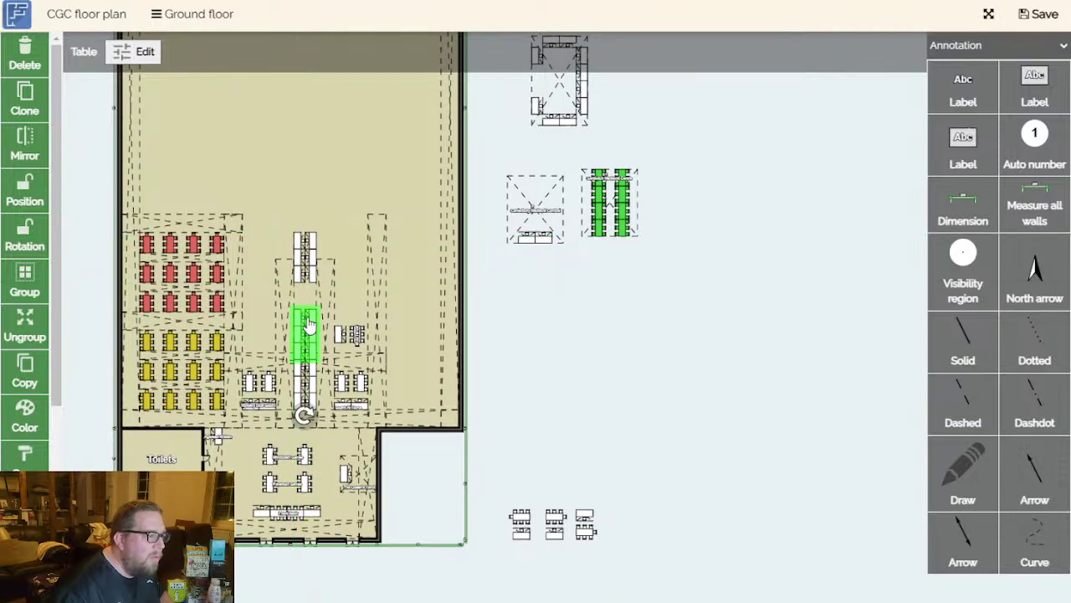
pyautogui.moveTo(310, 317); pyautogui.dragTo(310, 300)
pyautogui.click(429, 349)
pyautogui.scroll(3, 536, 370)
pyautogui.moveTo(534, 370); pyautogui.dragTo(723, 371)
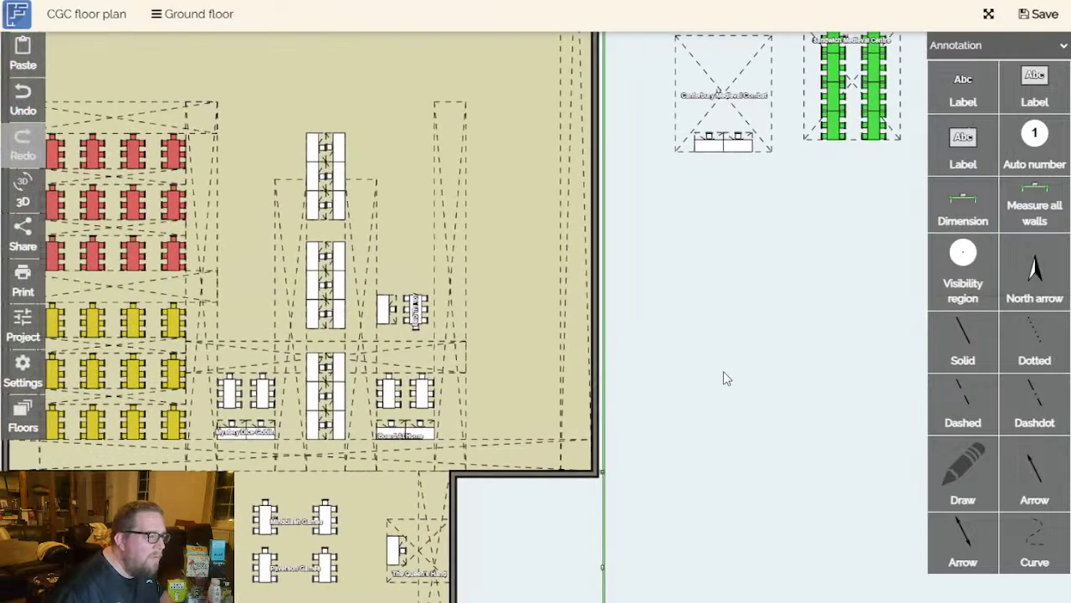
# Move Bad Trevor up so its desk lines up with the top of the middle desk block.
pyautogui.click(421, 352)
pyautogui.click(816, 410)
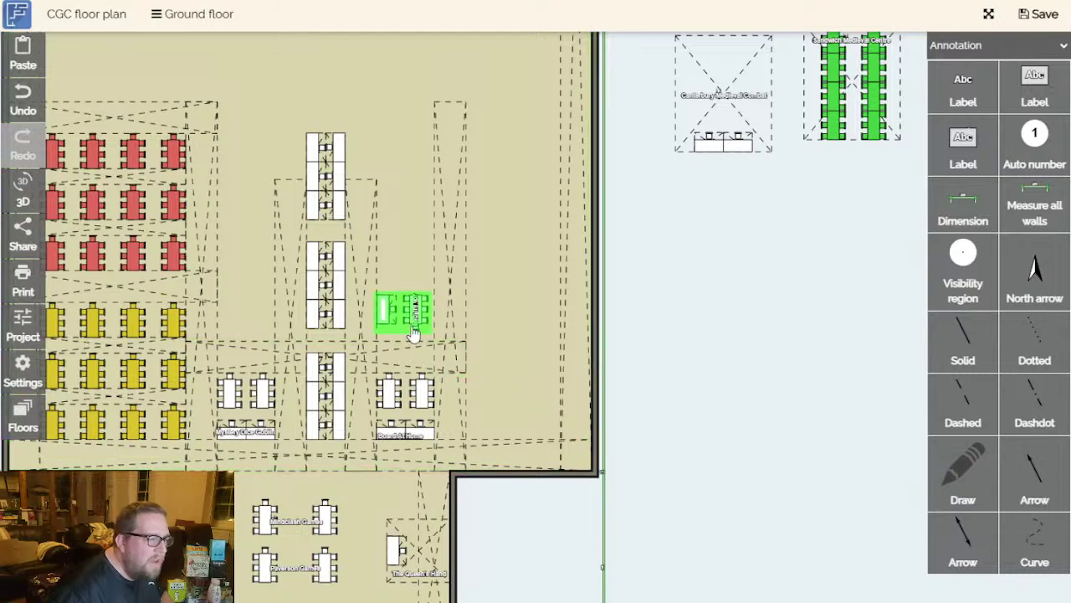
pyautogui.moveTo(415, 323); pyautogui.dragTo(414, 268)
pyautogui.click(534, 344)
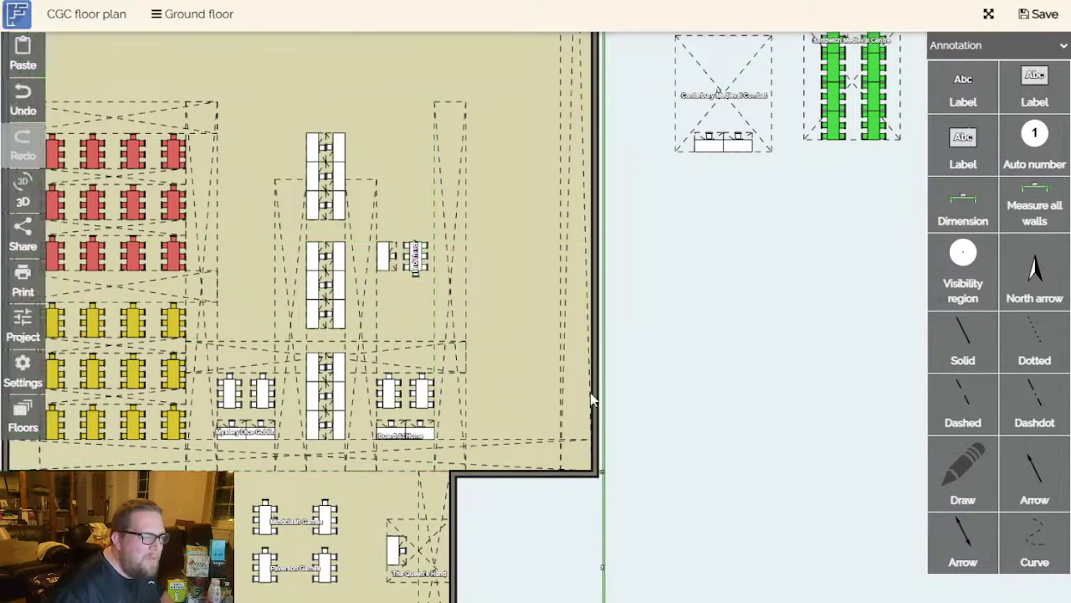
# Set the wide cross-aisle void's depth to 100 cm and fit it directly above the lowest central desk block.
pyautogui.click(421, 352)
pyautogui.moveTo(421, 351); pyautogui.dragTo(418, 320)
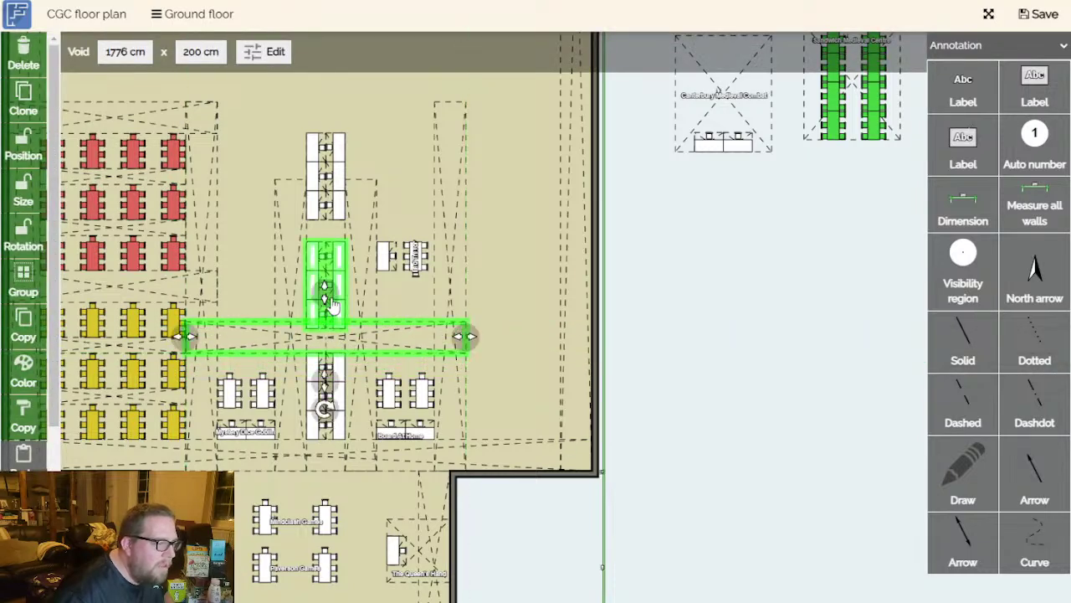
pyautogui.click(201, 52)
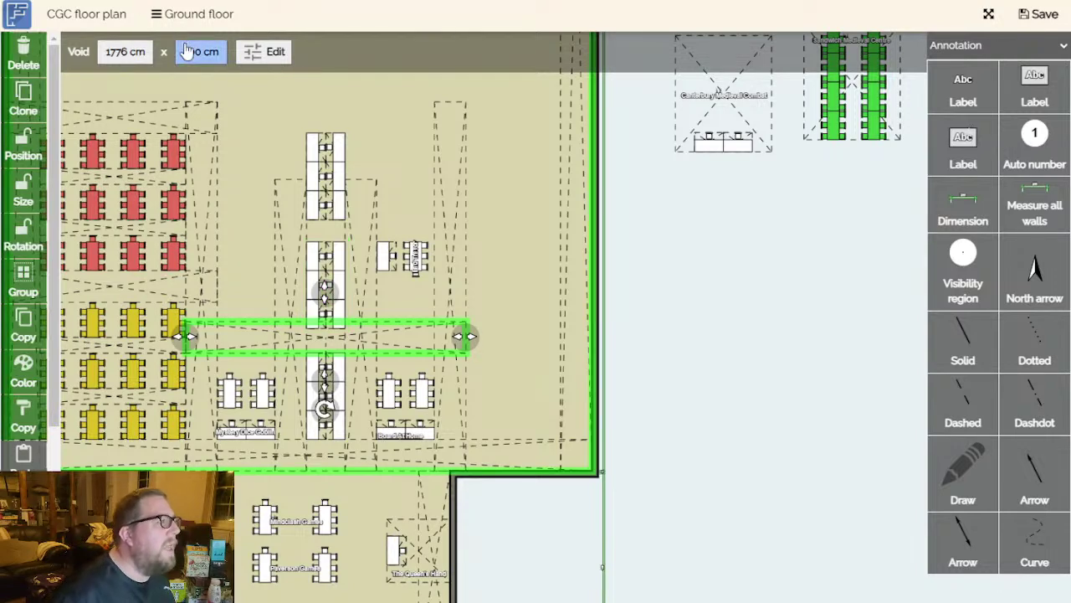
pyautogui.write('100')
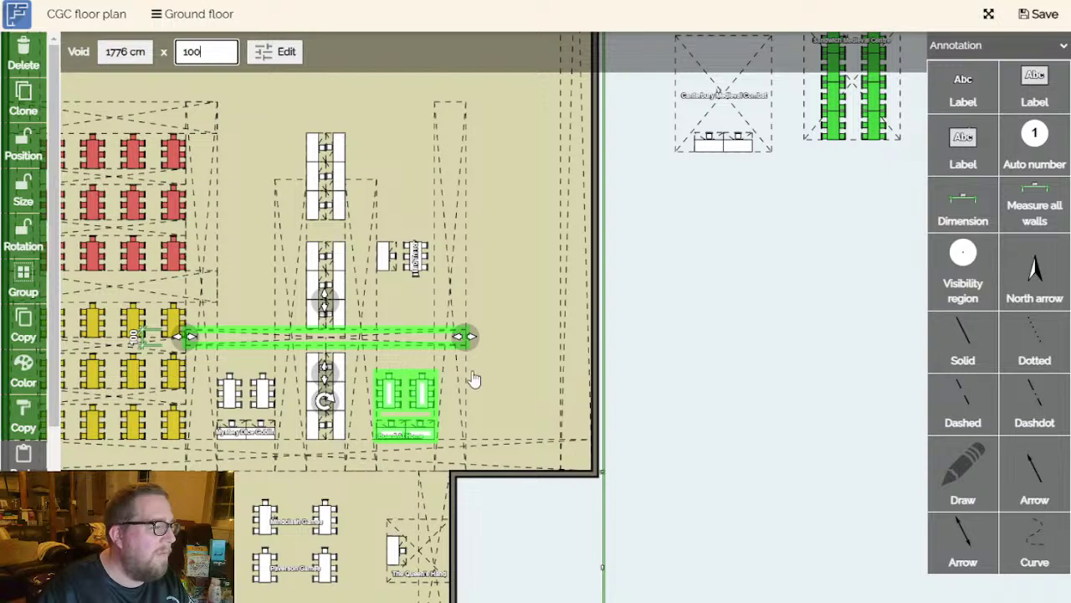
pyautogui.click(734, 368)
pyautogui.moveTo(386, 343)
pyautogui.mouseDown()
pyautogui.moveTo(404, 329)
pyautogui.moveTo(403, 344)
pyautogui.mouseUp()
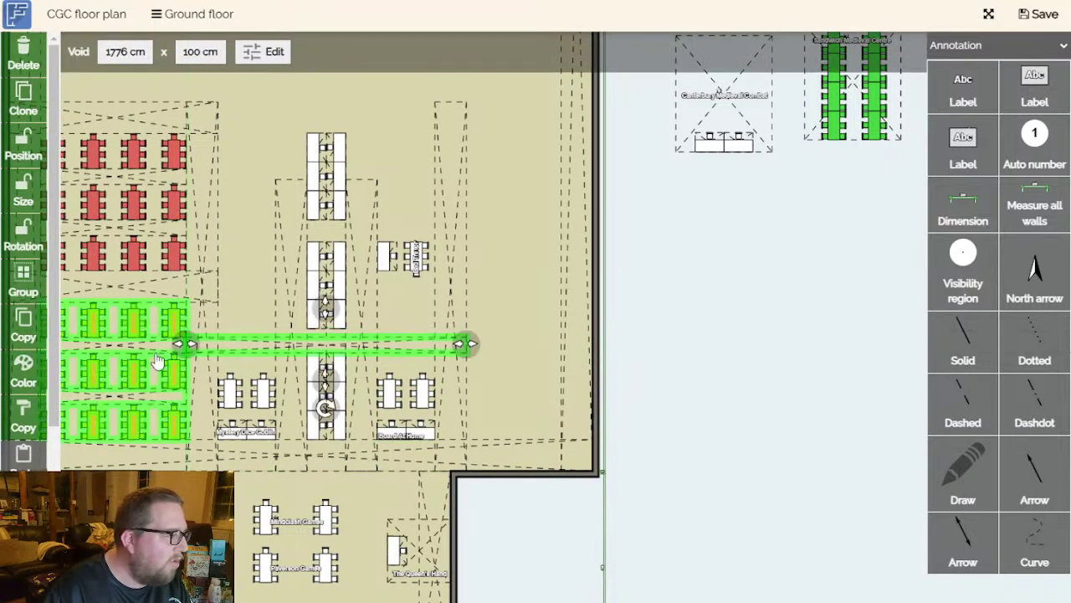
# Shorten the cross-aisle void from both ends to 644 cm so it spans only the central desks and their side aisles.
pyautogui.moveTo(190, 347); pyautogui.dragTo(283, 350)
pyautogui.moveTo(466, 343); pyautogui.dragTo(359, 344)
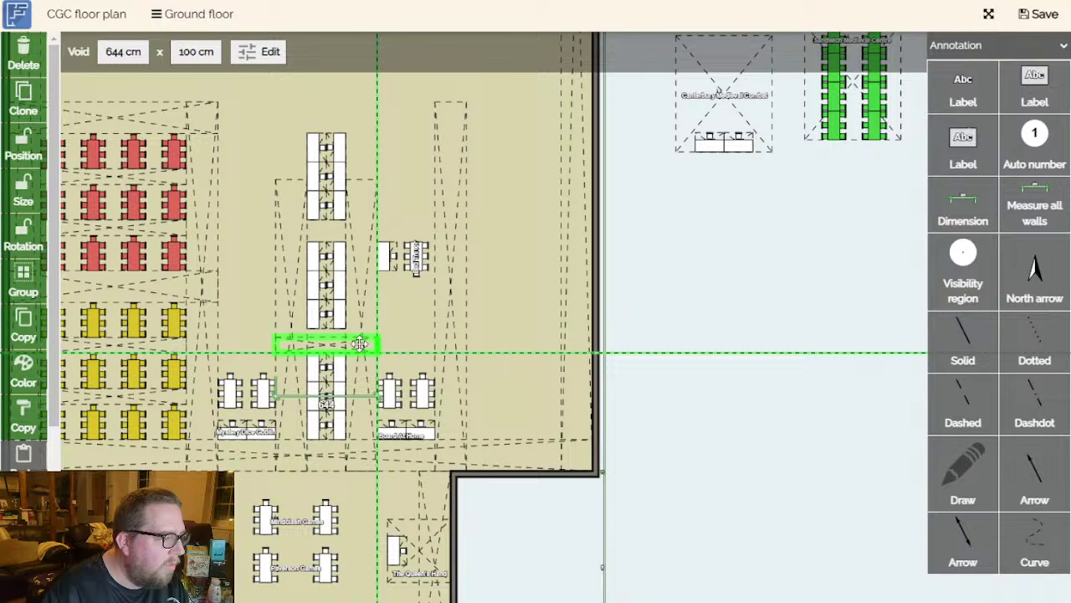
pyautogui.click(664, 342)
# Move the middle central desk block down until it rests against the 644 cm cross-aisle void.
pyautogui.click(333, 299)
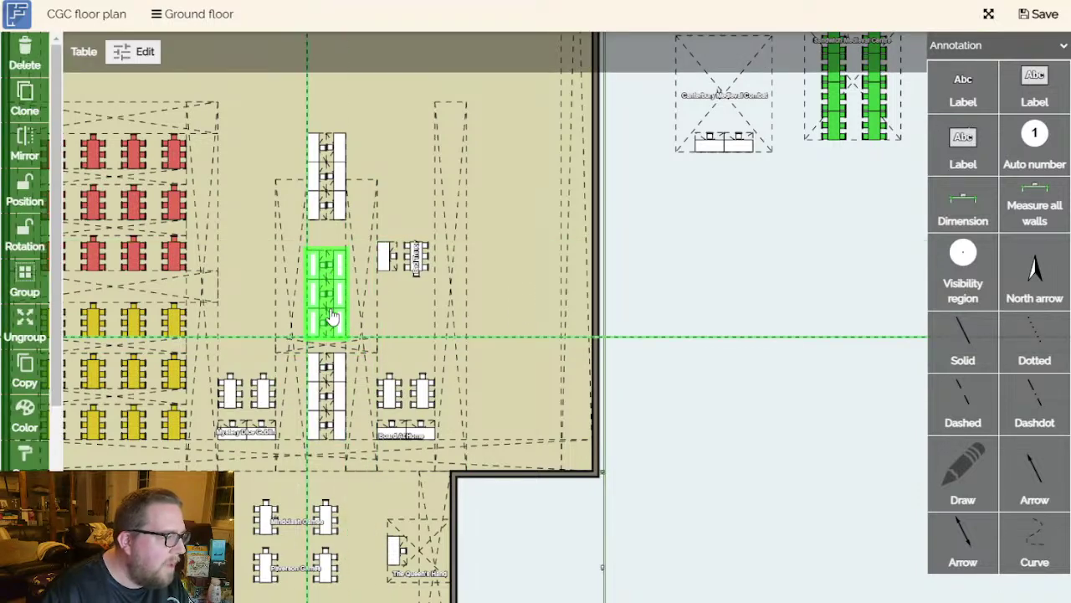
pyautogui.click(708, 335)
pyautogui.click(378, 395)
pyautogui.click(318, 419)
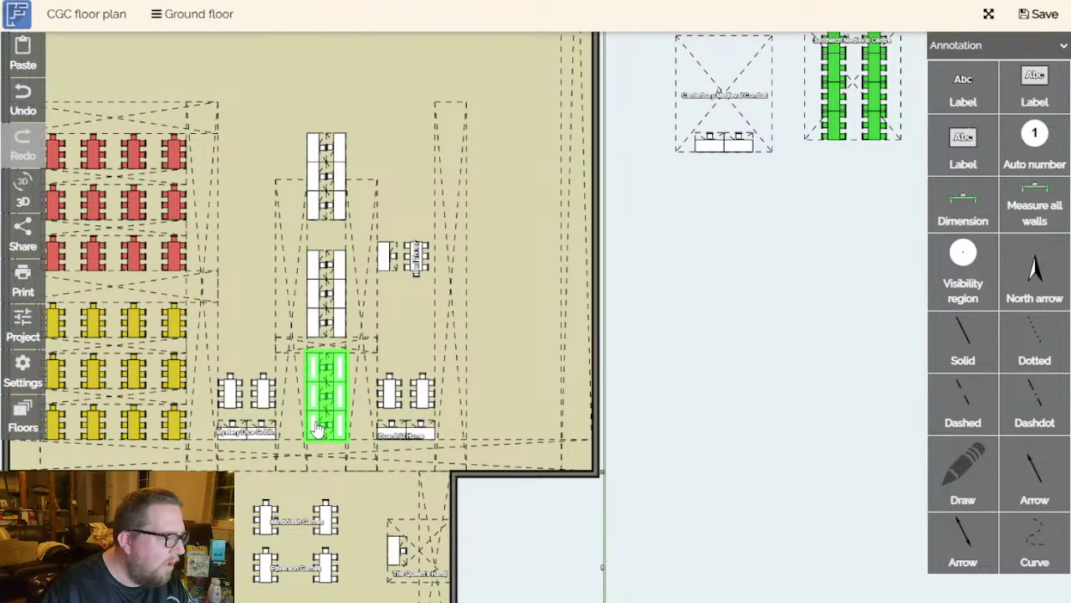
pyautogui.click(339, 322)
pyautogui.click(311, 358)
pyautogui.click(335, 331)
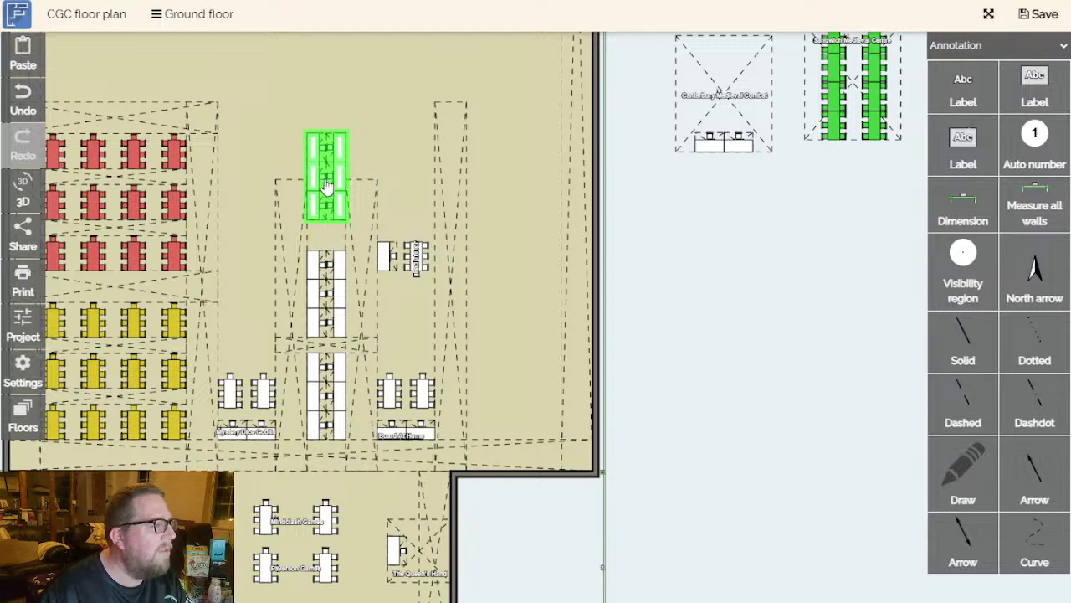
# Duplicate the 644 x 100 cm cross-aisle void and fit the copy directly above the middle central desk block.
pyautogui.click(372, 345)
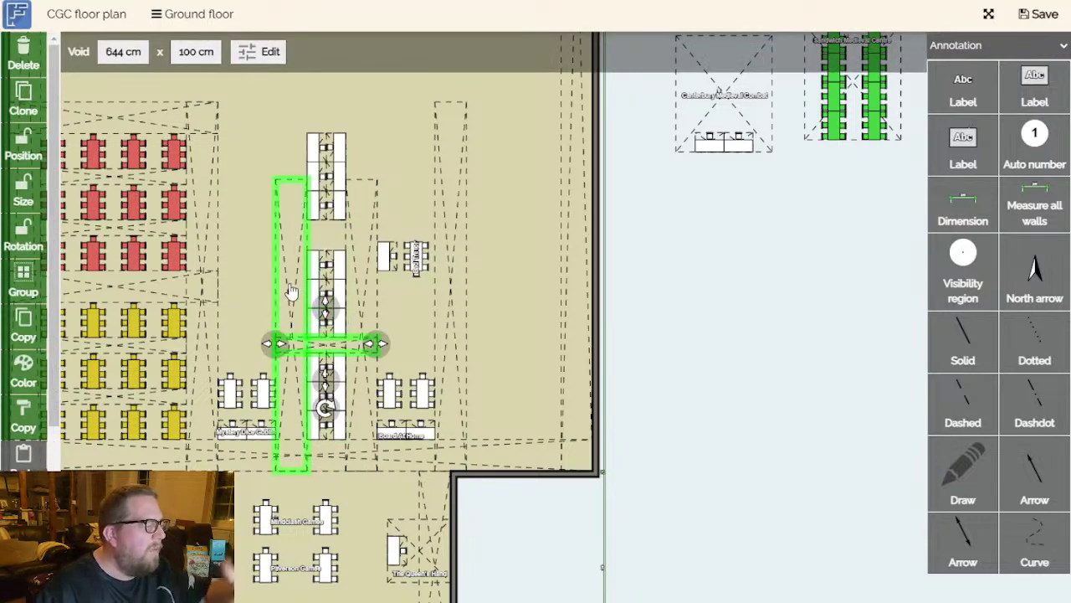
pyautogui.hotkey('ctrl', 'c')
pyautogui.hotkey('ctrl', 'v')
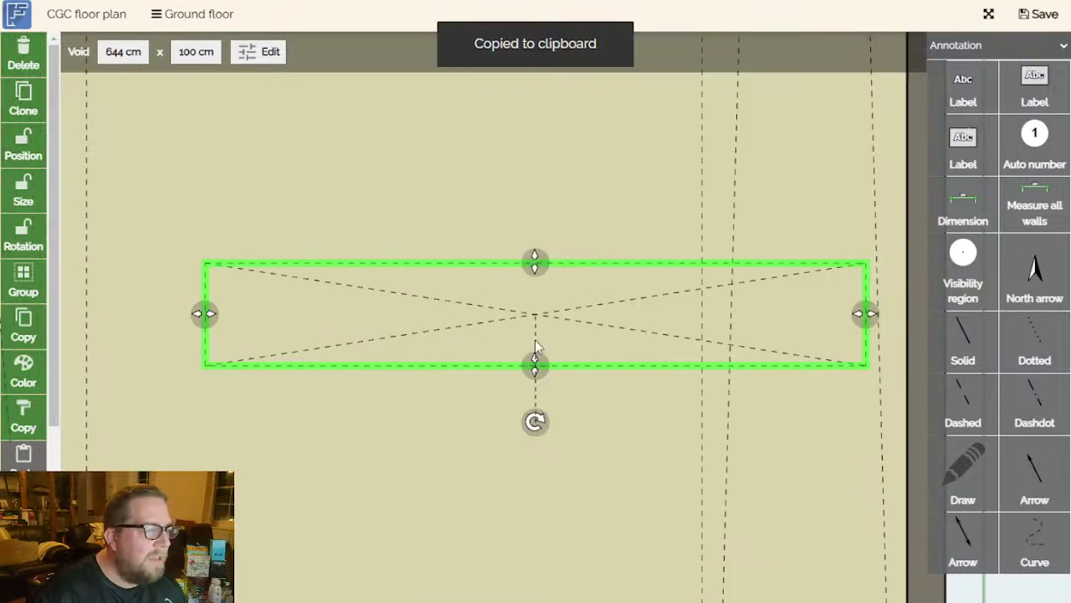
pyautogui.scroll(-5, 568, 350)
pyautogui.moveTo(567, 350); pyautogui.dragTo(323, 247)
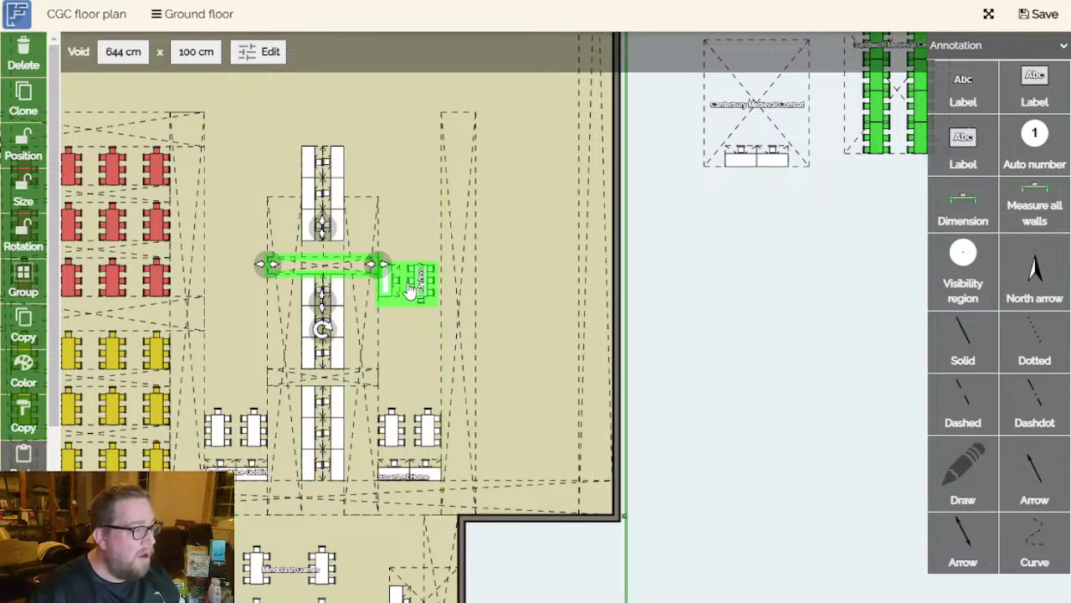
pyautogui.click(708, 310)
pyautogui.scroll(5, 801, 390)
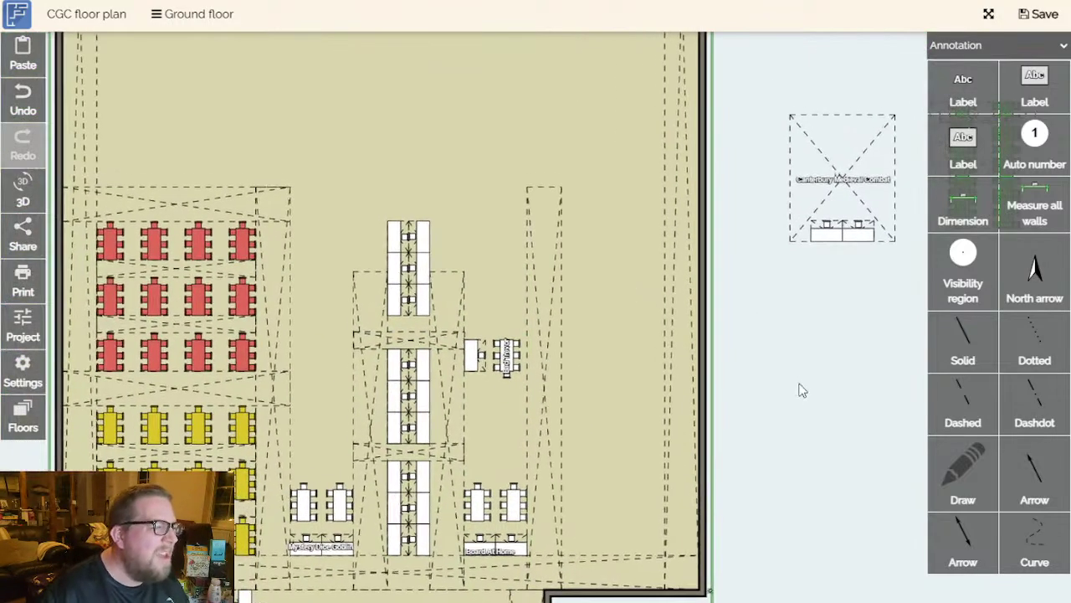
# Lengthen both aisle voids beside the central desks to 2338 cm and extend the upper 200 cm cross-aisle void to 3700 cm across the hall.
pyautogui.moveTo(395, 244); pyautogui.dragTo(394, 282)
pyautogui.moveTo(430, 246); pyautogui.dragTo(335, 134)
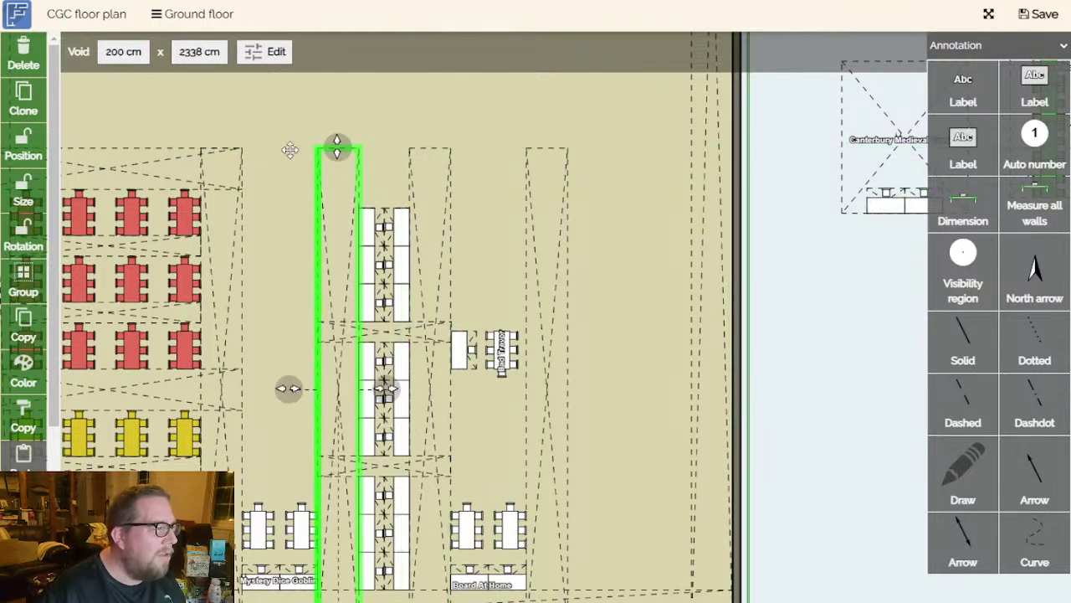
pyautogui.click(240, 167)
pyautogui.moveTo(242, 167); pyautogui.dragTo(740, 193)
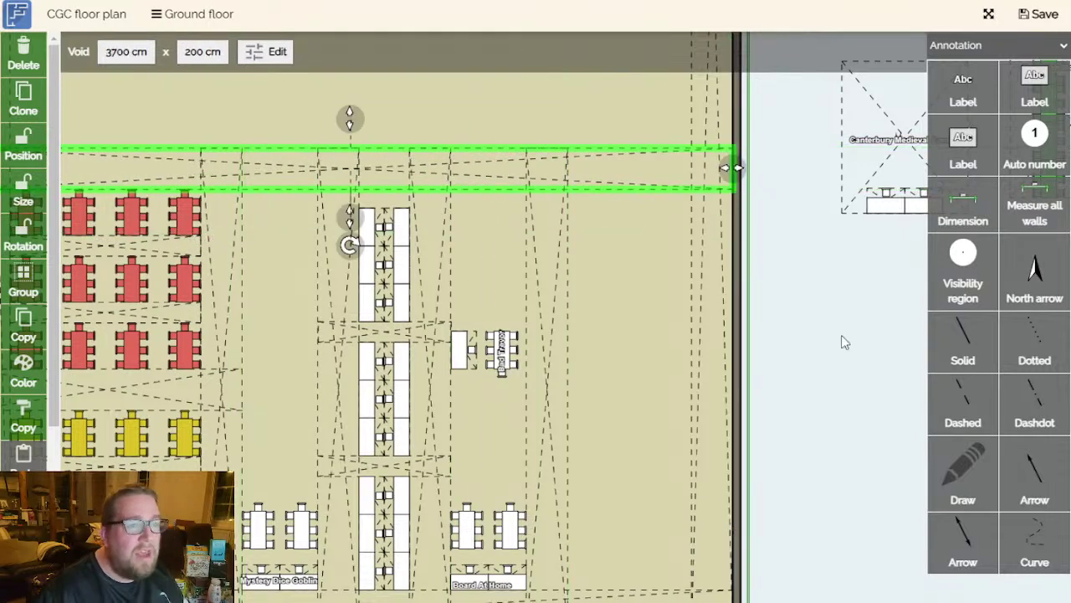
pyautogui.click(829, 384)
pyautogui.moveTo(825, 397); pyautogui.dragTo(777, 382)
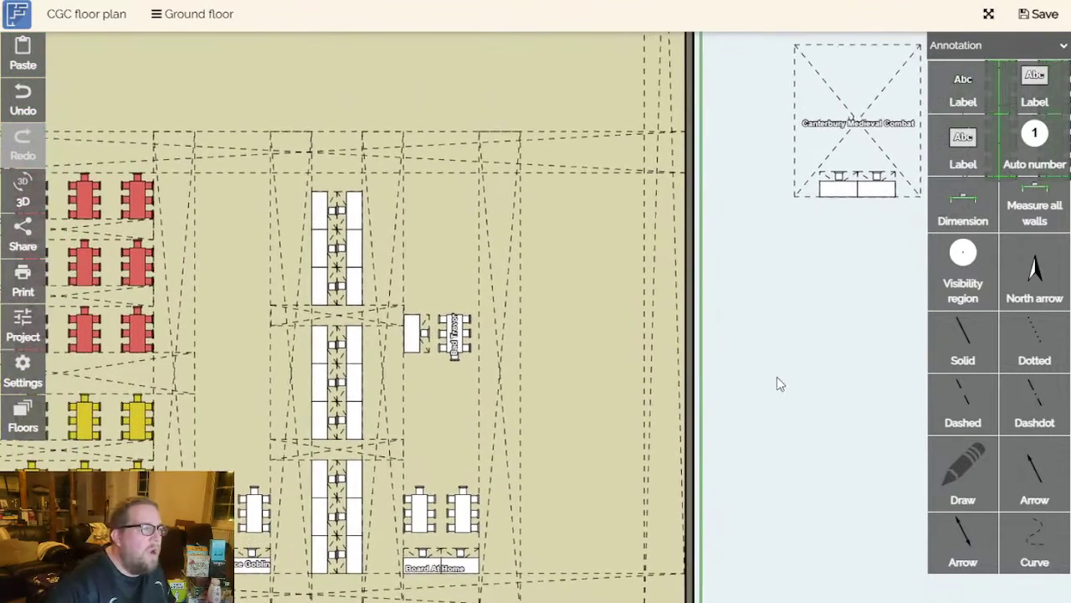
# Move the Bad Trevor exhibitor group slightly down along its aisle and ungroup it.
pyautogui.scroll(-1, 769, 457)
pyautogui.scroll(1, 805, 447)
pyautogui.moveTo(799, 455); pyautogui.dragTo(833, 393)
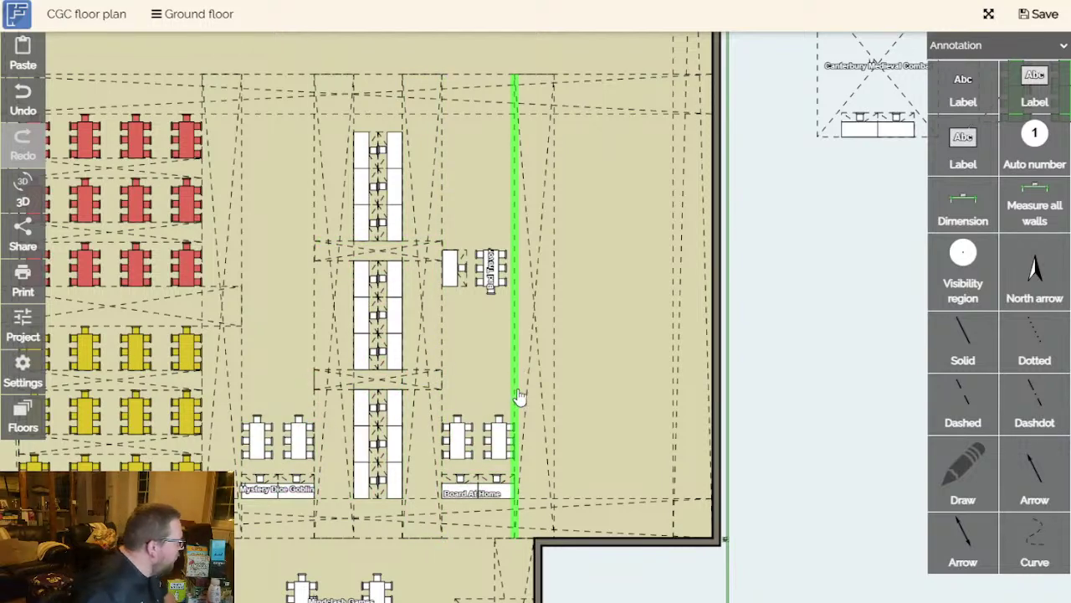
pyautogui.scroll(-1, 812, 334)
pyautogui.scroll(1, 823, 376)
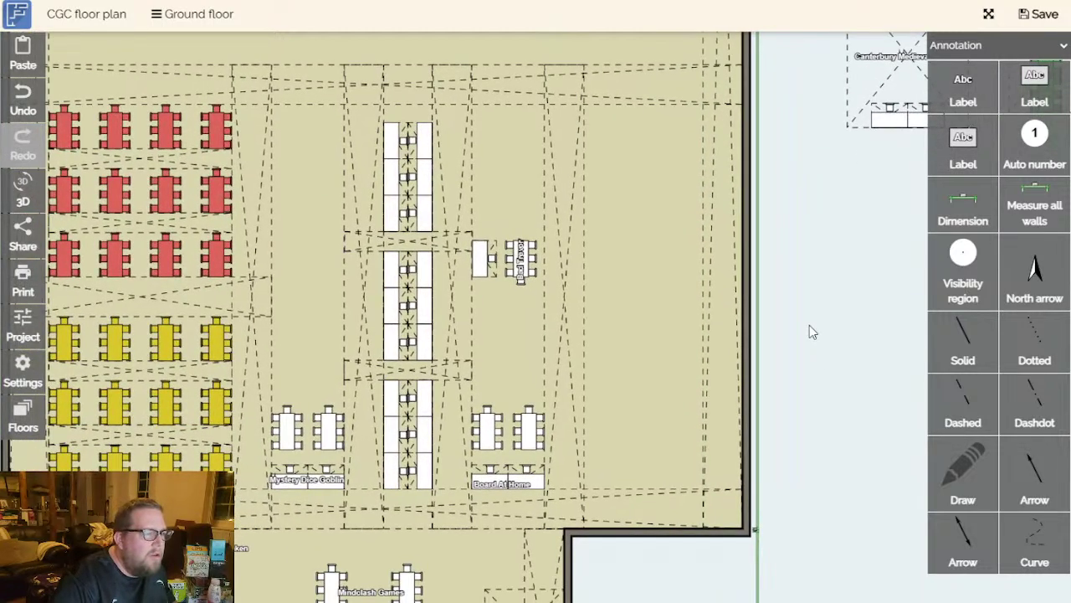
pyautogui.click(514, 279)
pyautogui.moveTo(514, 280); pyautogui.dragTo(510, 297)
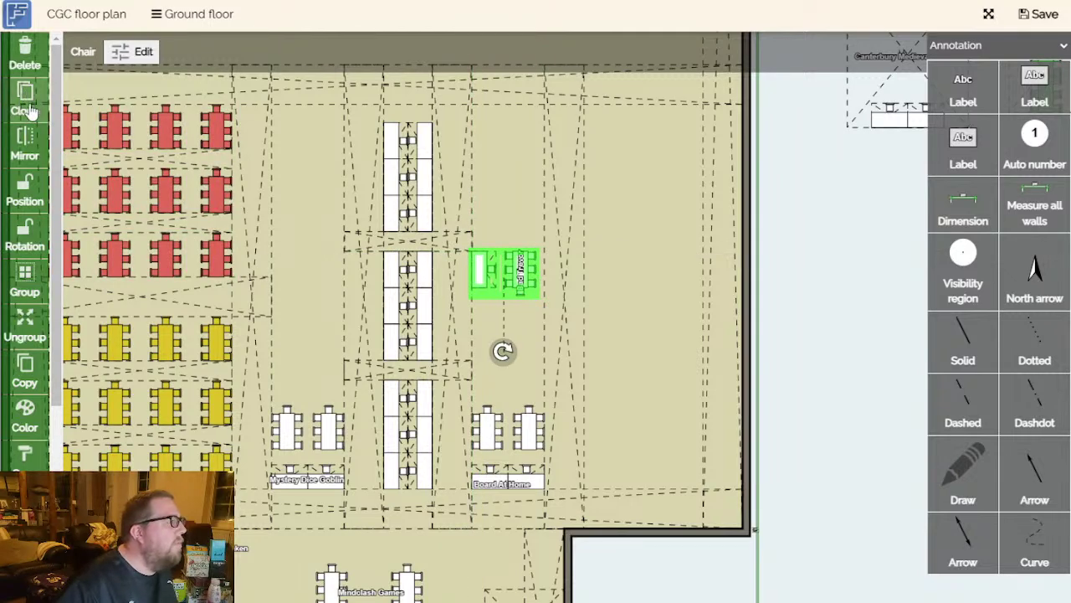
pyautogui.click(25, 368)
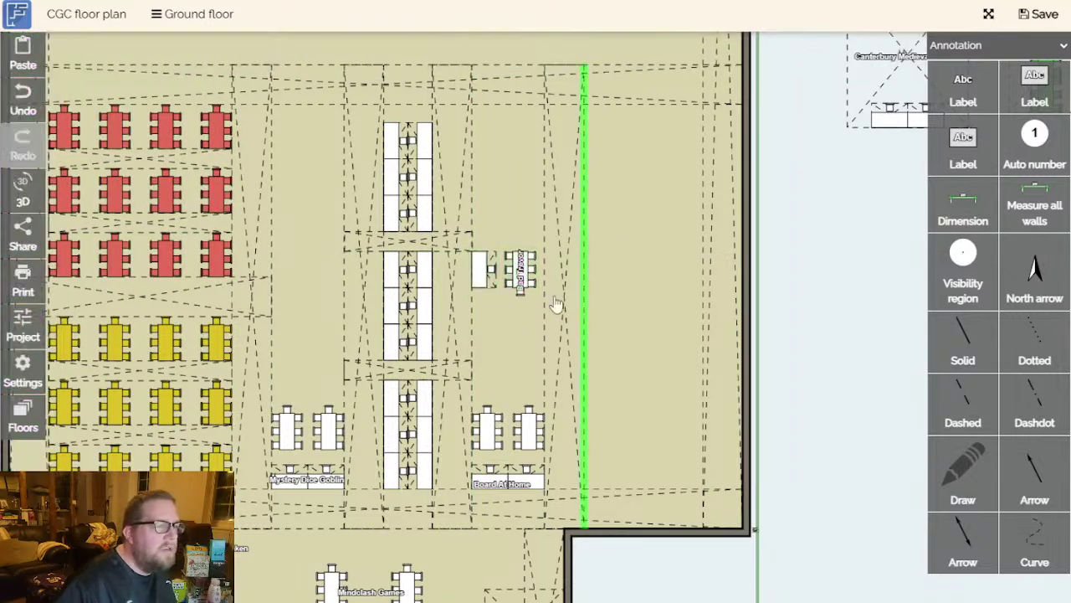
# Group the Bad Trevor play table with its seven chairs and name label, leaving out the desk and its chair.
pyautogui.scroll(3, 519, 289)
pyautogui.click(502, 230)
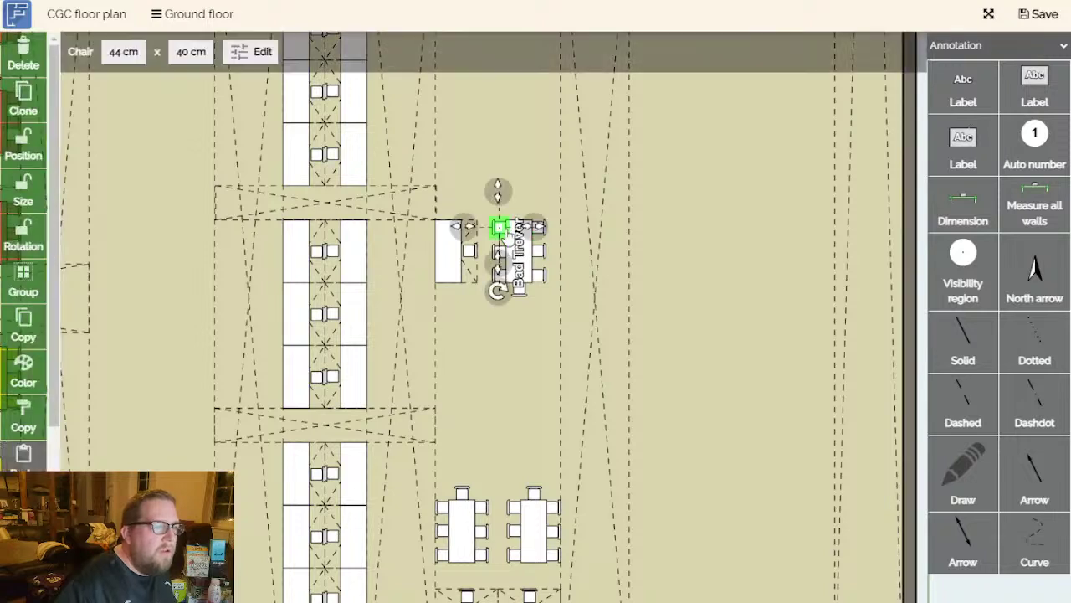
pyautogui.click(532, 253)
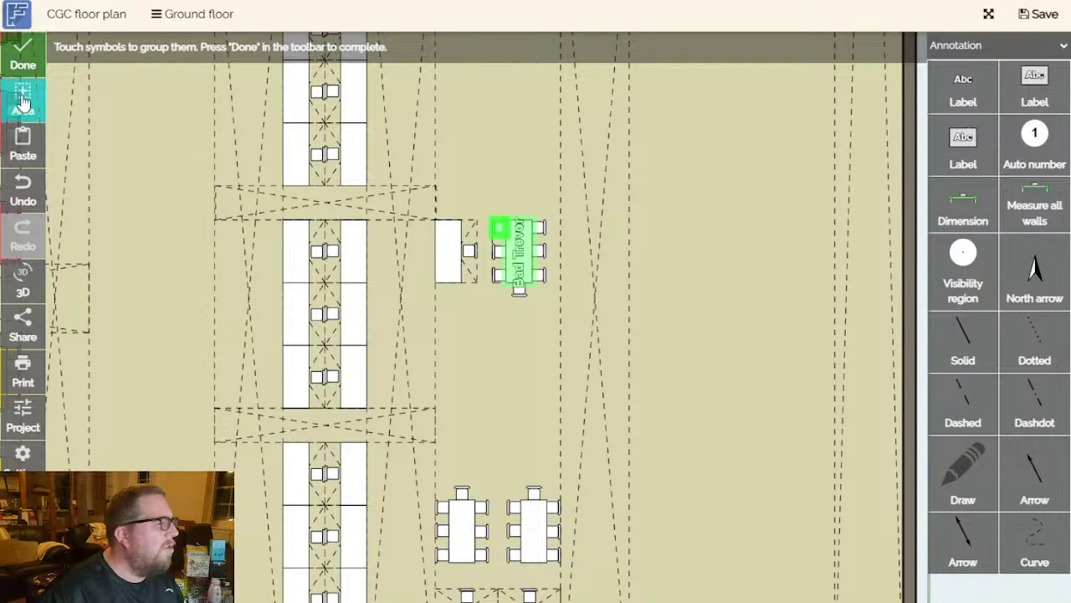
pyautogui.moveTo(549, 311); pyautogui.dragTo(551, 304)
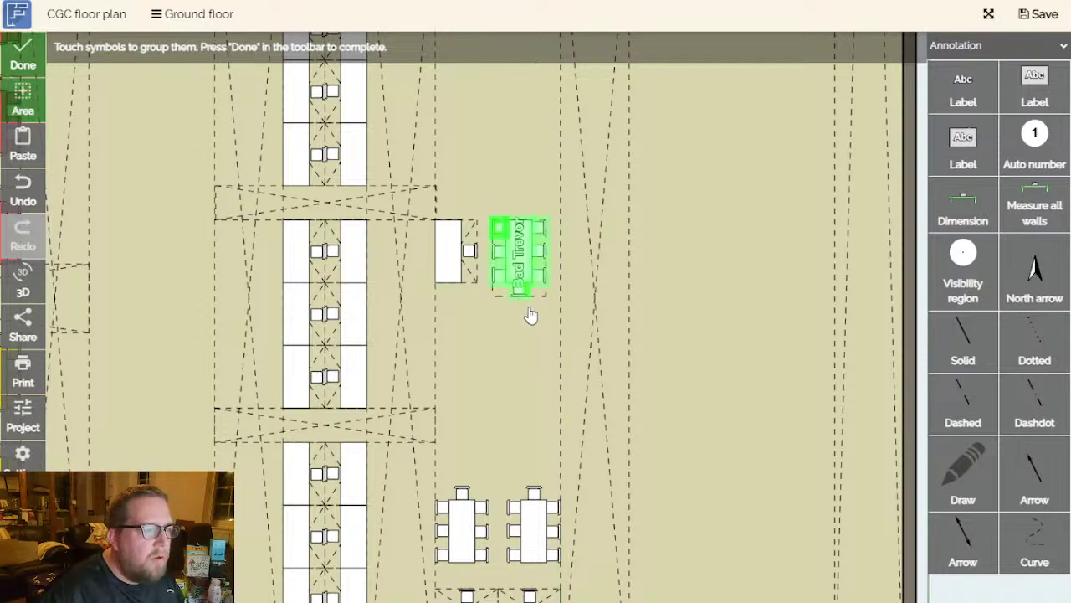
pyautogui.click(23, 54)
# Rotate the Bad Trevor table group until its label reads horizontally upright and place it beside the desk's chair area.
pyautogui.moveTo(519, 353)
pyautogui.mouseDown()
pyautogui.moveTo(590, 343)
pyautogui.moveTo(609, 269)
pyautogui.moveTo(588, 274)
pyautogui.moveTo(558, 253)
pyautogui.moveTo(560, 265)
pyautogui.mouseUp()
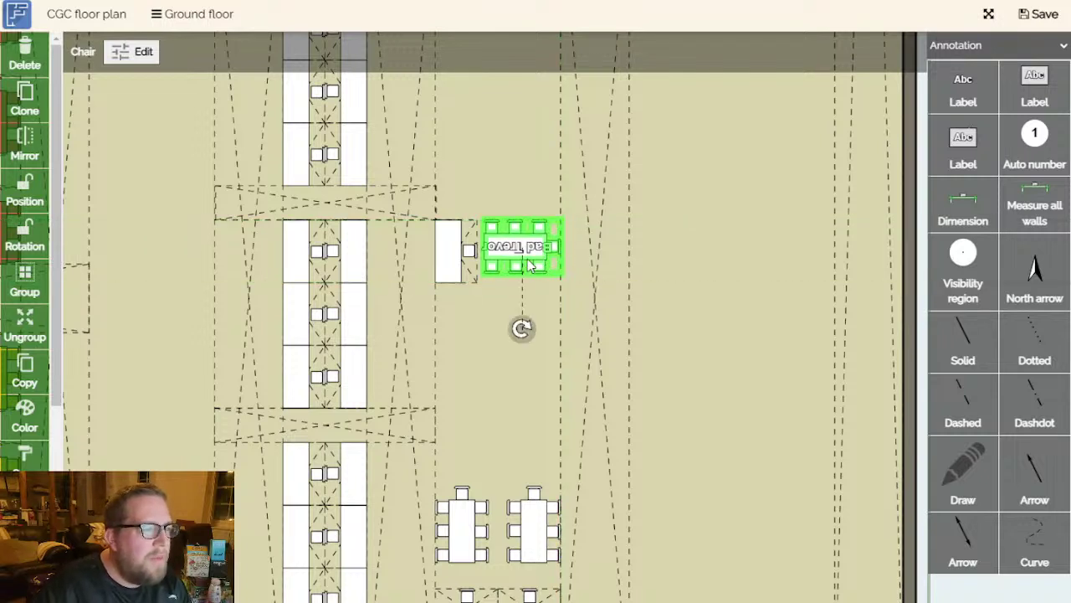
pyautogui.moveTo(522, 329); pyautogui.dragTo(541, 173)
pyautogui.moveTo(514, 267)
pyautogui.mouseDown()
pyautogui.moveTo(490, 270)
pyautogui.moveTo(509, 253)
pyautogui.mouseUp()
# Ungroup the Bad Trevor table set and delete the end chair that collides with the desk's chair.
pyautogui.scroll(2, 509, 268)
pyautogui.scroll(2, 509, 268)
pyautogui.scroll(-1, 491, 279)
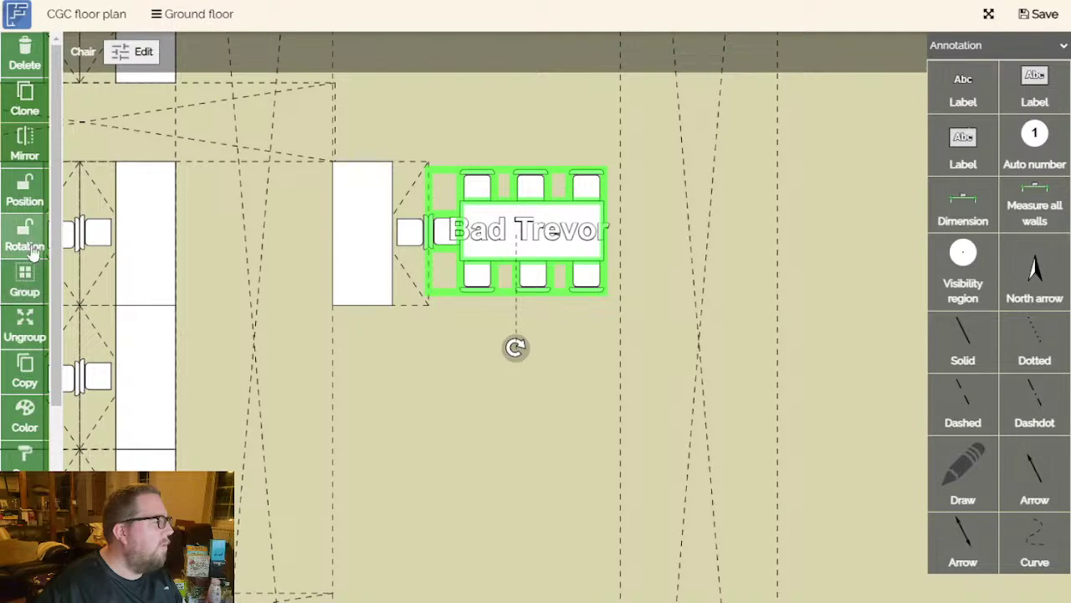
pyautogui.click(25, 318)
pyautogui.click(442, 243)
pyautogui.press('Delete')
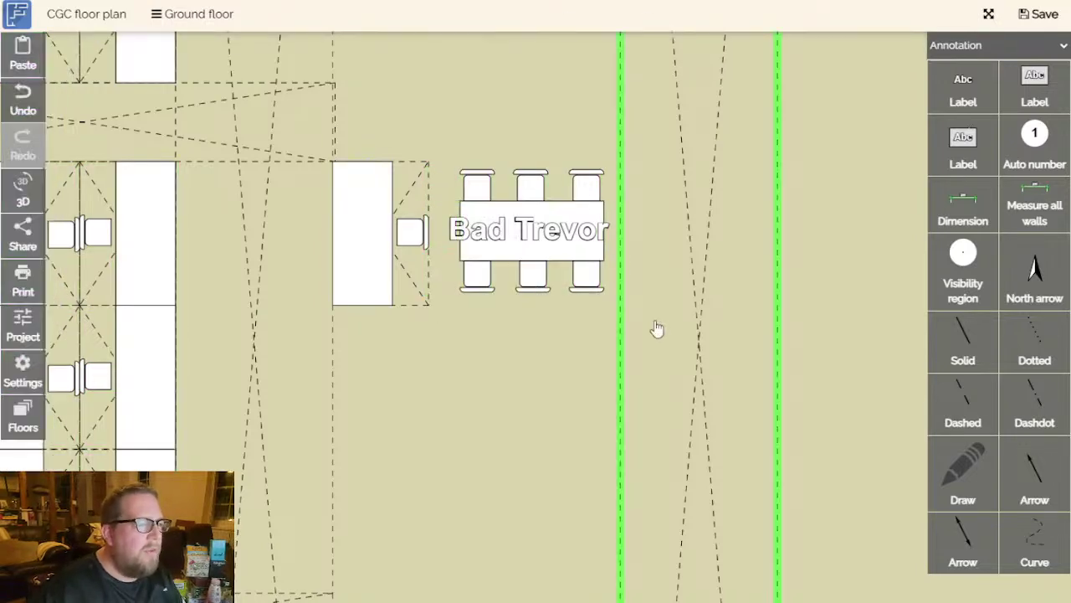
# Shift the Bad Trevor label slightly toward the desk so it ends within the table's far edge.
pyautogui.scroll(-2, 618, 266)
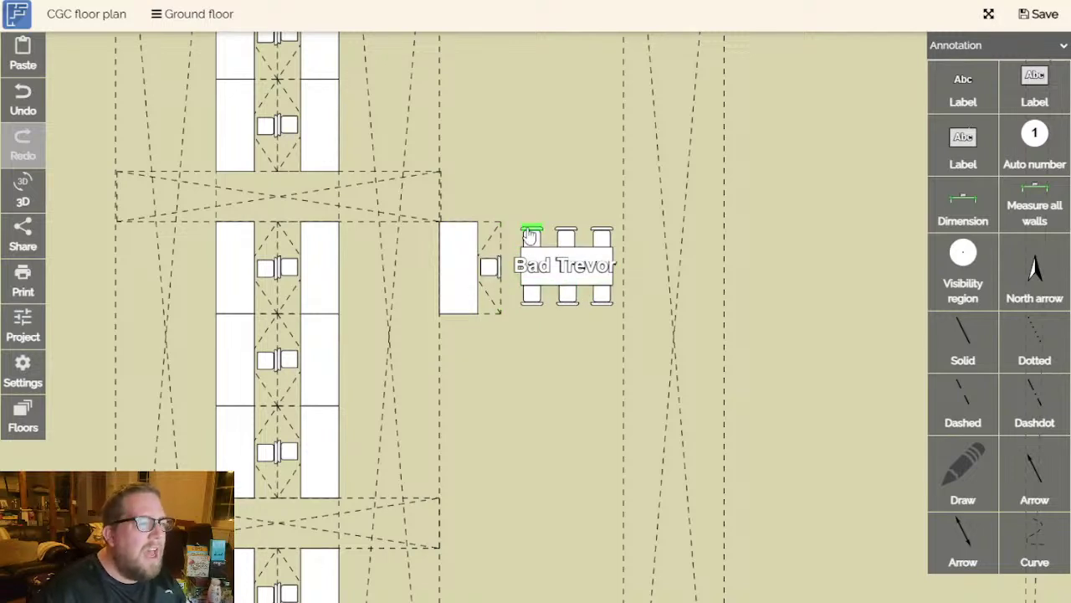
pyautogui.click(567, 279)
pyautogui.moveTo(567, 279); pyautogui.dragTo(512, 271)
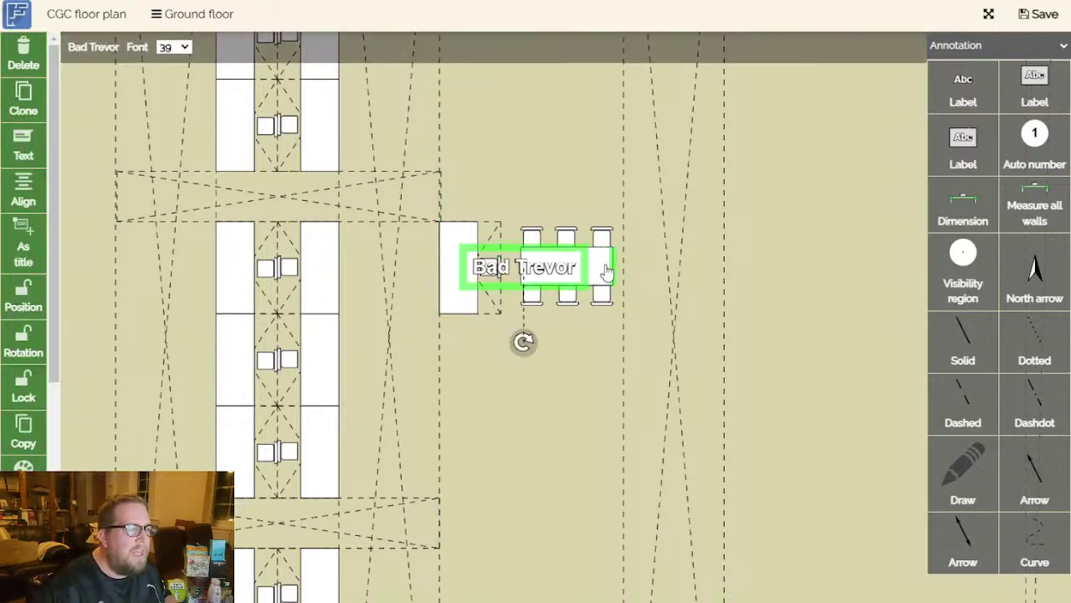
pyautogui.scroll(-1, 574, 267)
pyautogui.scroll(1, 497, 273)
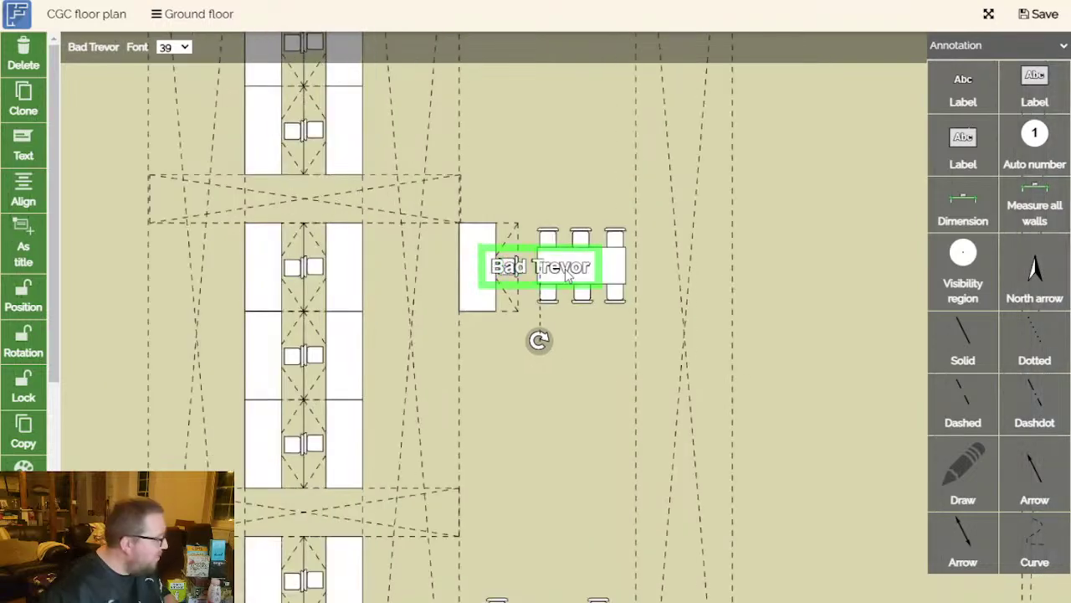
pyautogui.moveTo(568, 279); pyautogui.dragTo(614, 276)
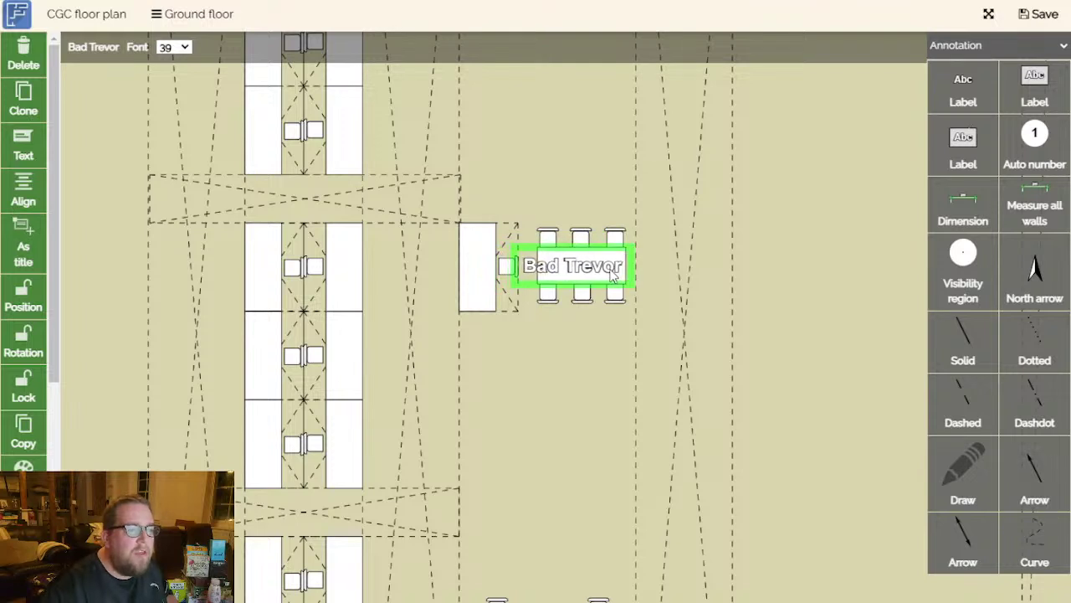
pyautogui.click(903, 360)
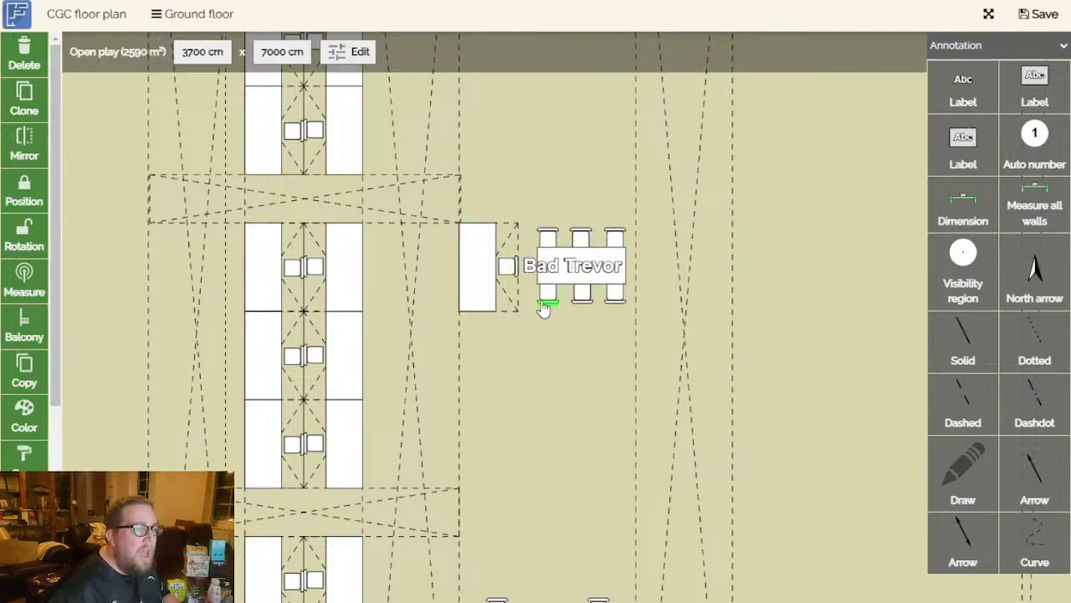
# Group the Bad Trevor desk, its chair and void with the six-chair play table and name label.
pyautogui.scroll(-1, 544, 306)
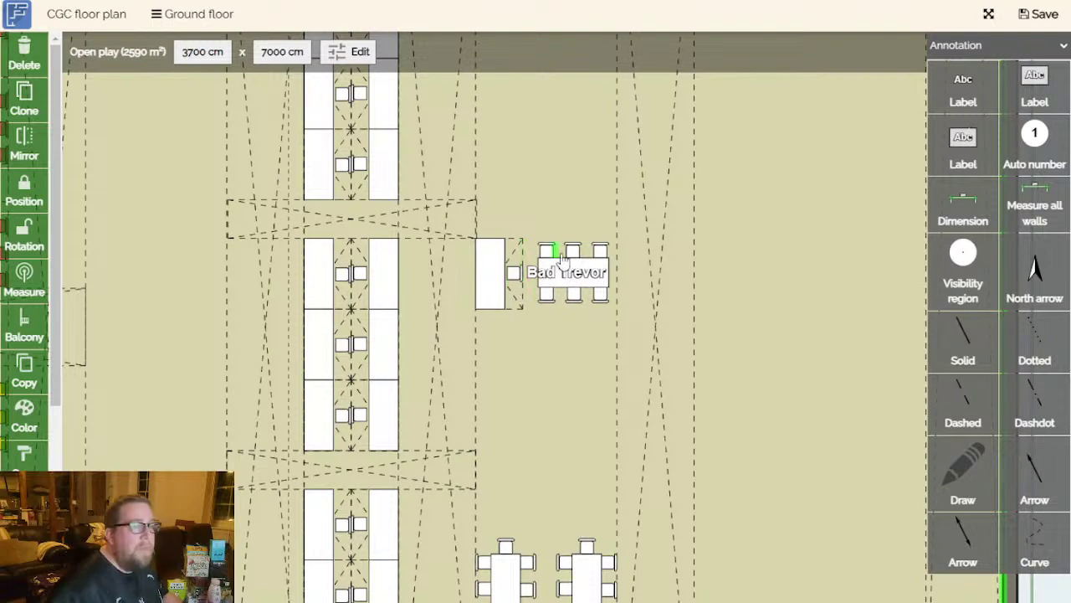
pyautogui.click(575, 251)
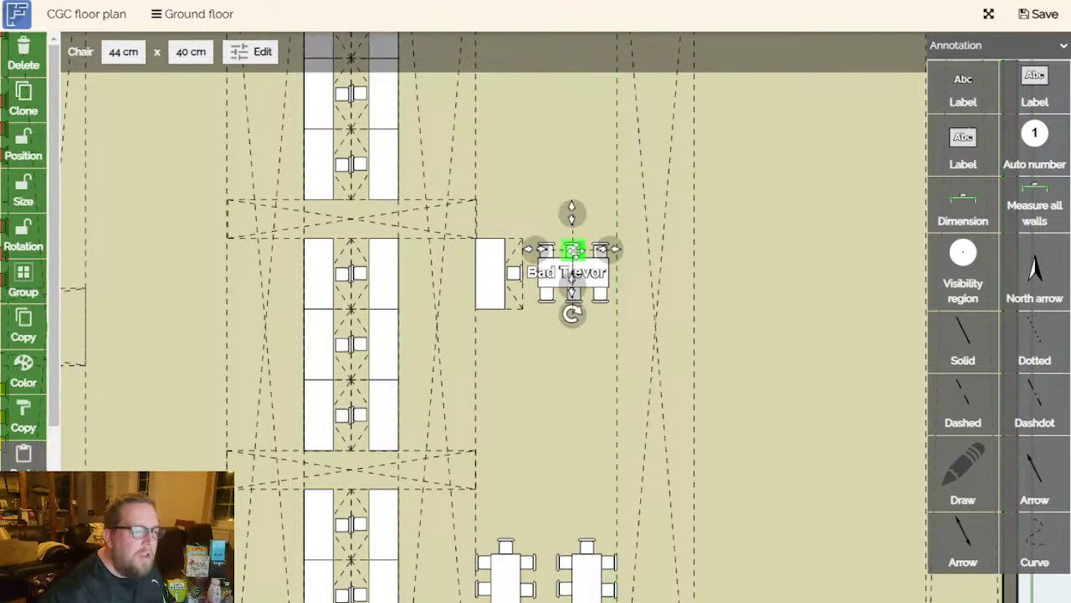
pyautogui.keyDown('ctrl'); pyautogui.click(499, 295); pyautogui.keyUp('ctrl')
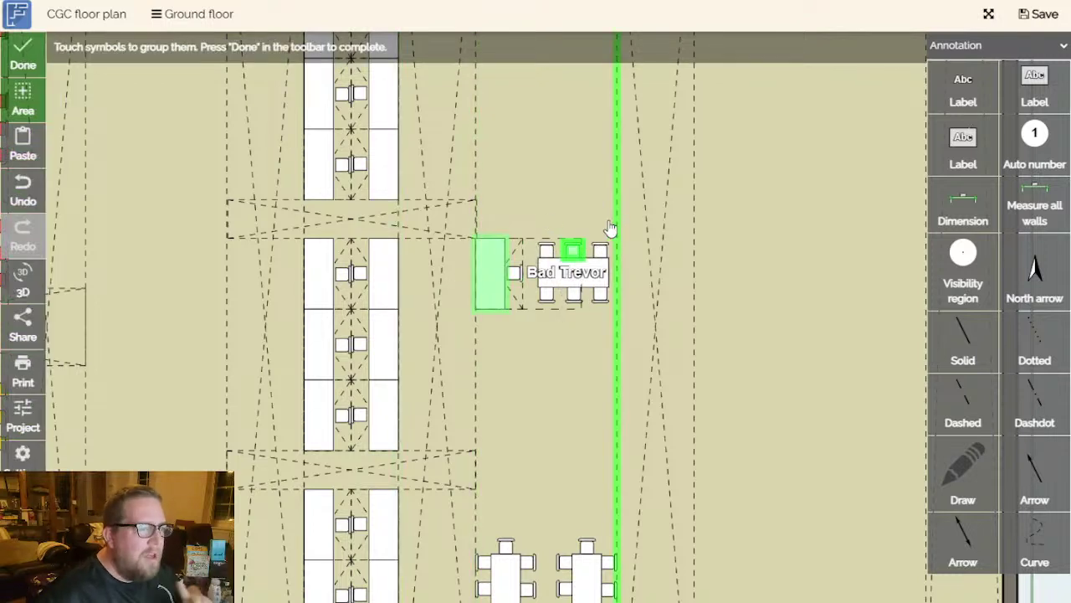
pyautogui.click(24, 99)
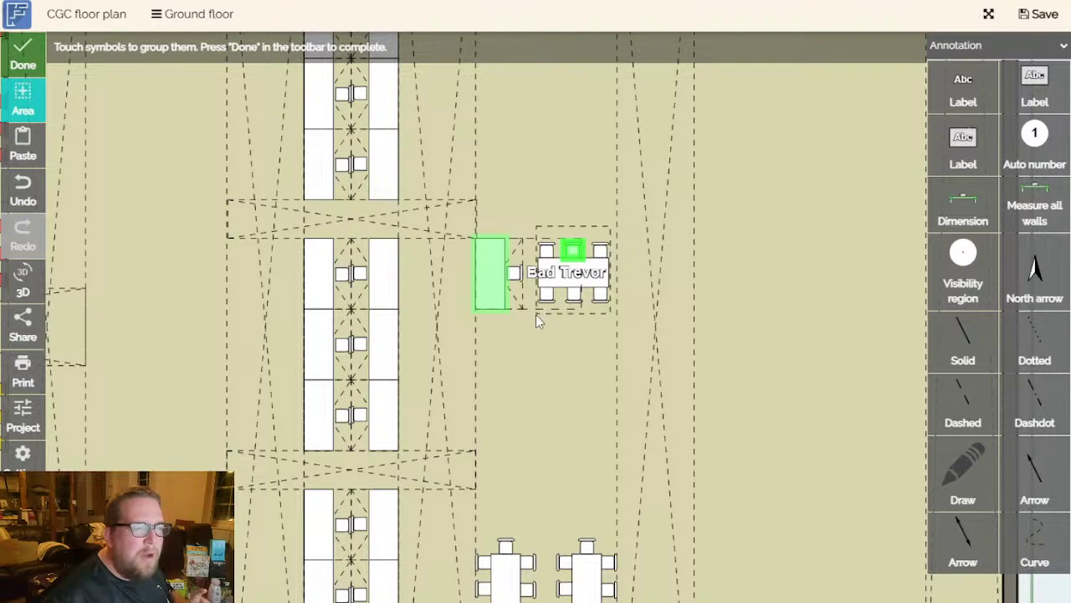
pyautogui.click(470, 322)
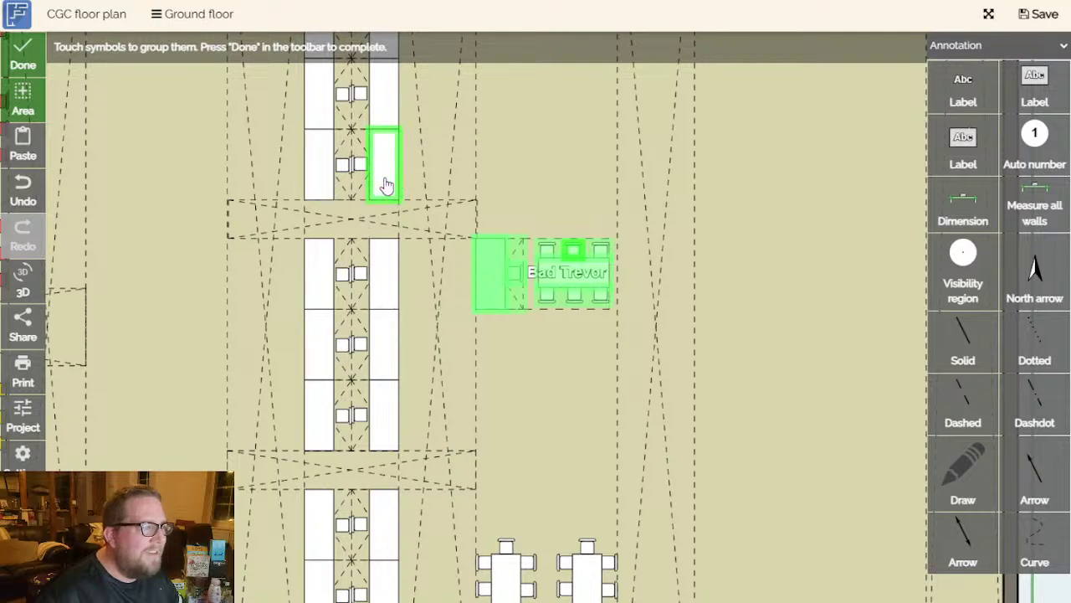
pyautogui.click(23, 54)
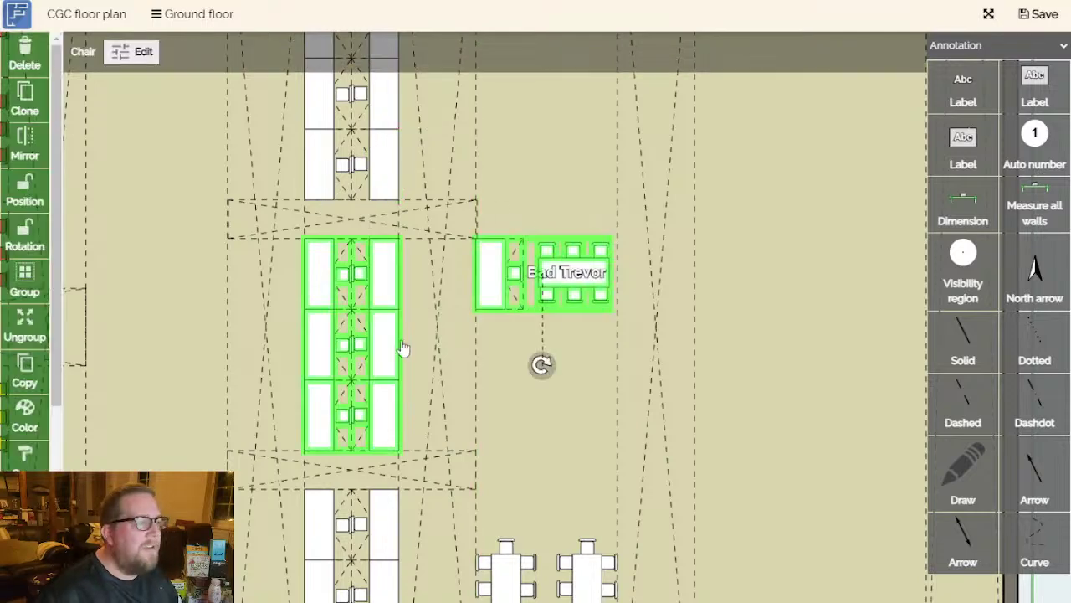
# Move the Bad Trevor group down along the aisle edge until it lines up with the lower end of the middle desk block.
pyautogui.click(852, 353)
pyautogui.scroll(-1, 806, 343)
pyautogui.moveTo(598, 301); pyautogui.dragTo(566, 359)
pyautogui.click(557, 219)
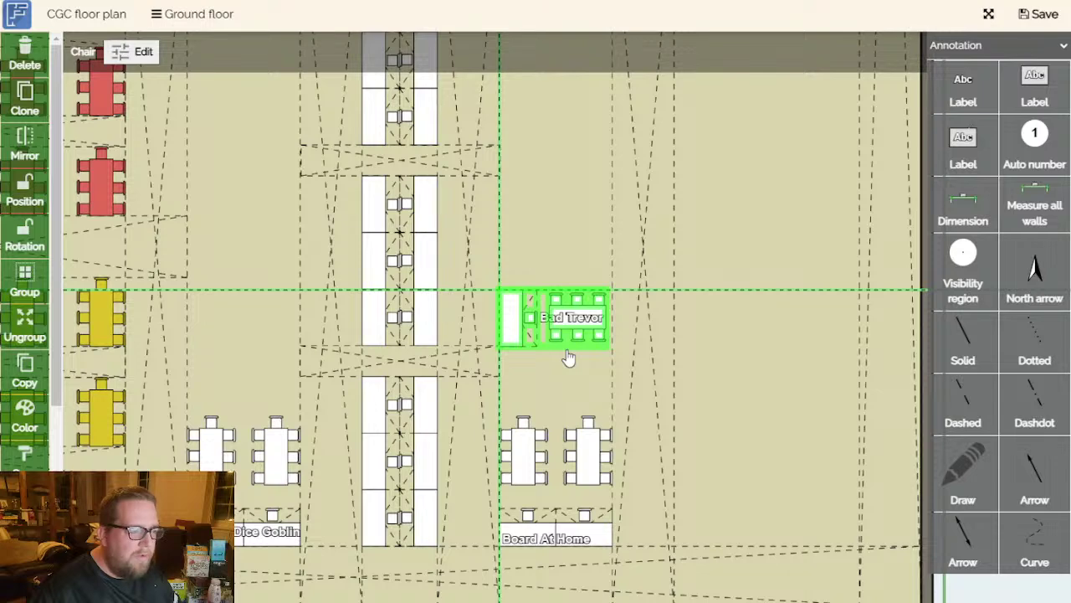
pyautogui.moveTo(568, 358); pyautogui.dragTo(568, 360)
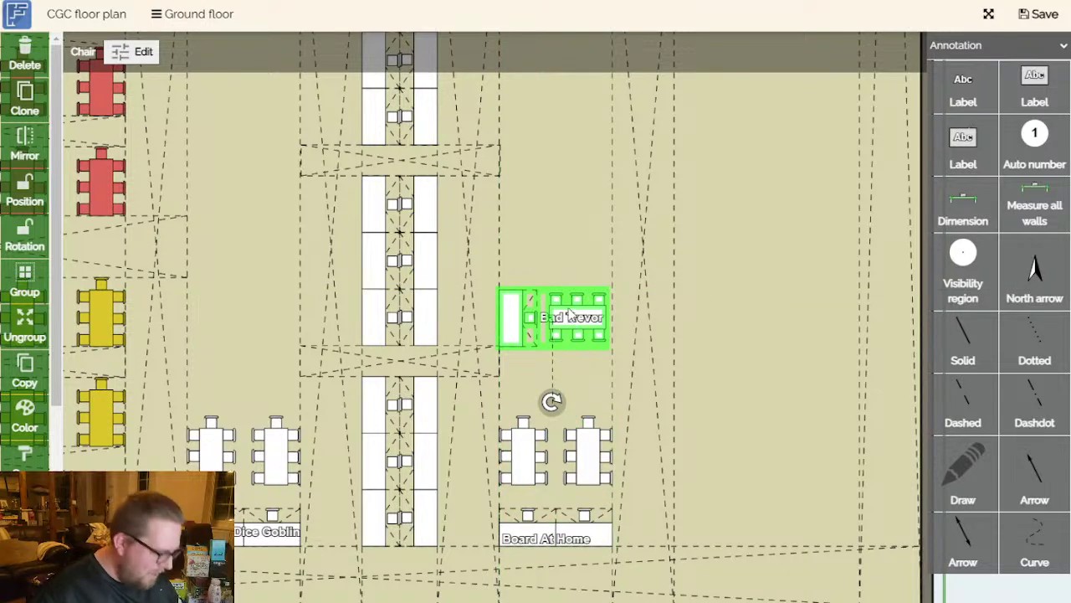
# Duplicate the Bad Trevor group and place the copy directly above the original, aligned to the same aisle edge with a gap between them.
pyautogui.hotkey('ctrl', 'c')
pyautogui.hotkey('ctrl', 'v')
pyautogui.scroll(3, 570, 308)
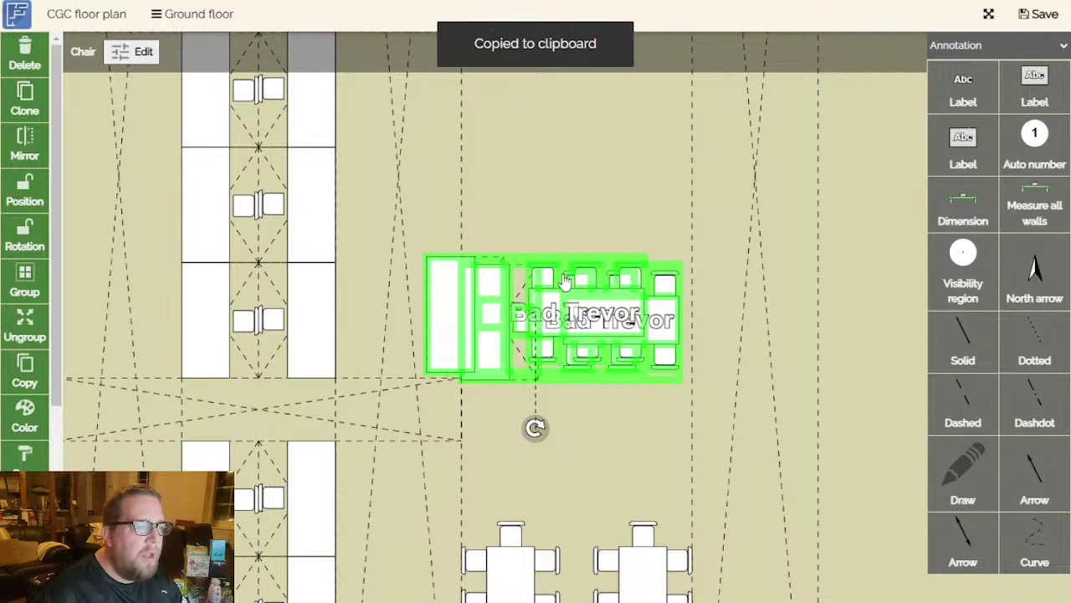
pyautogui.moveTo(505, 258); pyautogui.dragTo(546, 118)
# Rename the upper copy's label to "Ocean City Games" and shift it back over its desk and table, clear of the neighbouring aisle void.
pyautogui.scroll(-2, 568, 189)
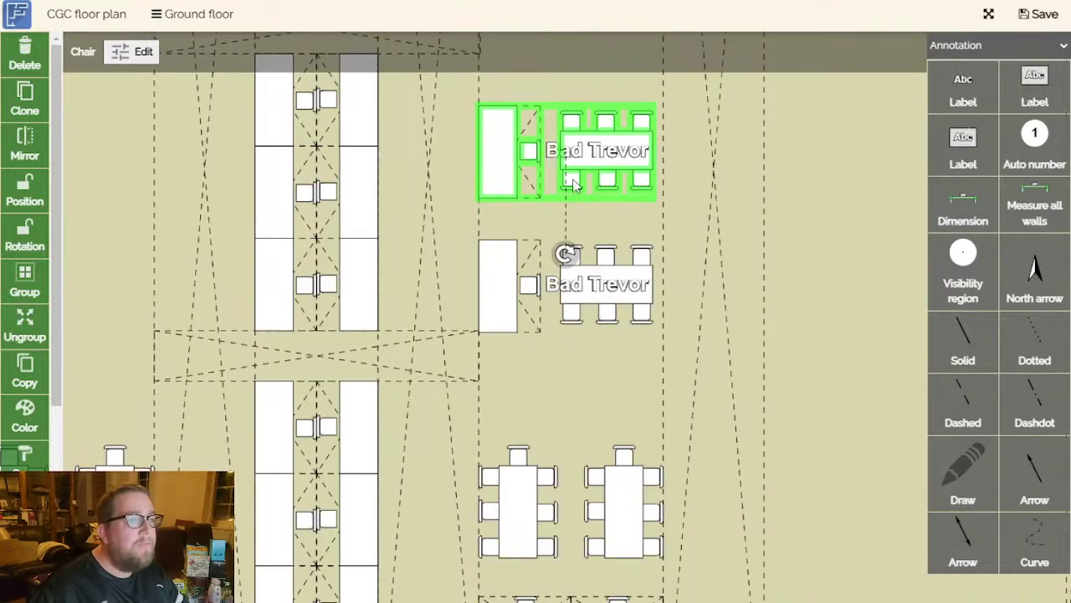
pyautogui.moveTo(916, 169); pyautogui.dragTo(881, 313)
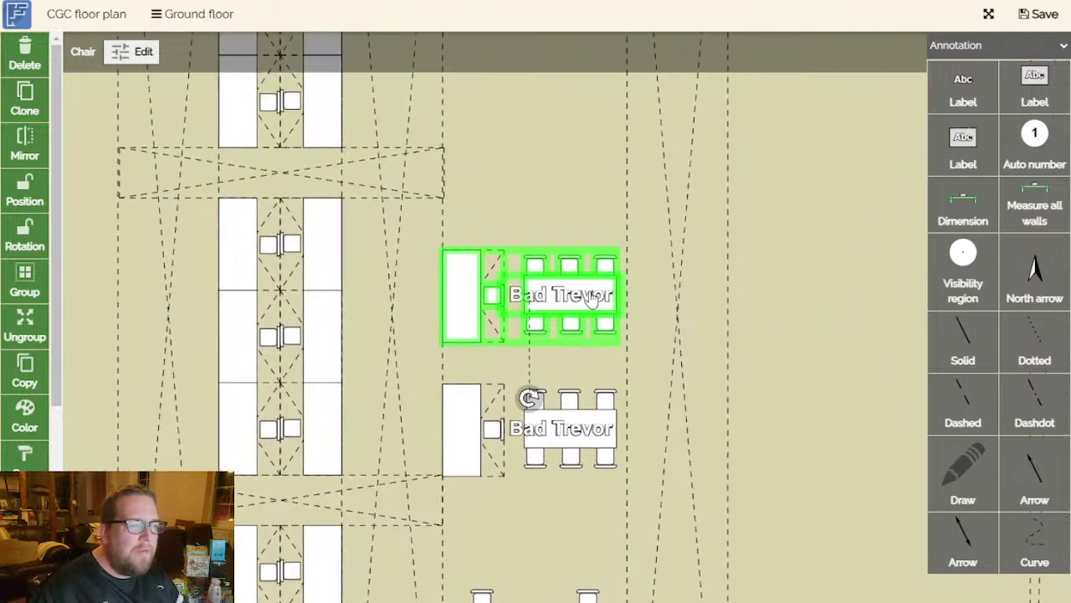
pyautogui.click(592, 299)
pyautogui.click(22, 146)
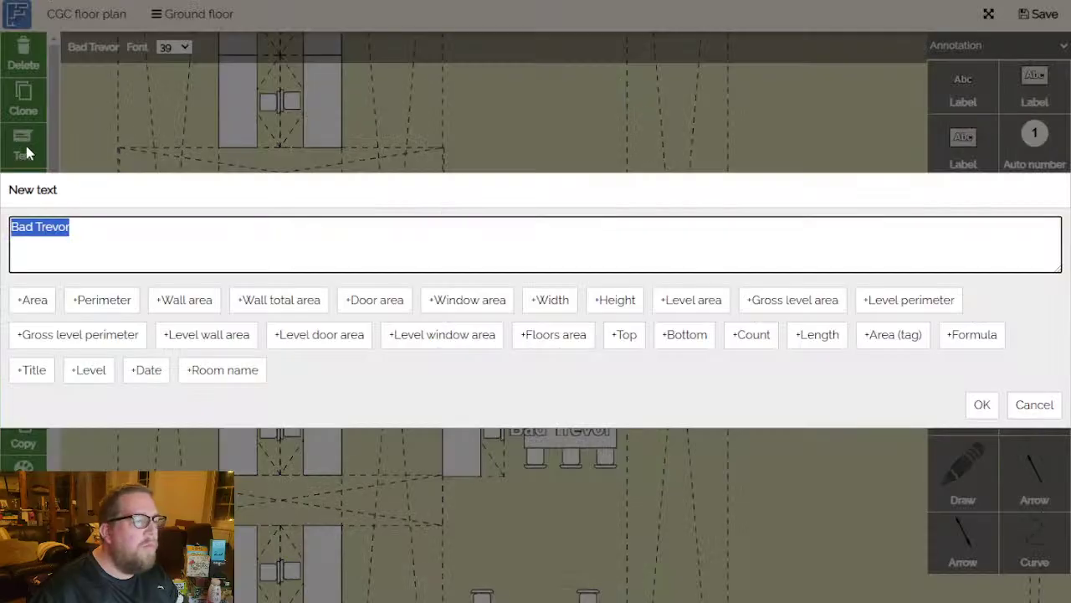
pyautogui.write('Ocean ')
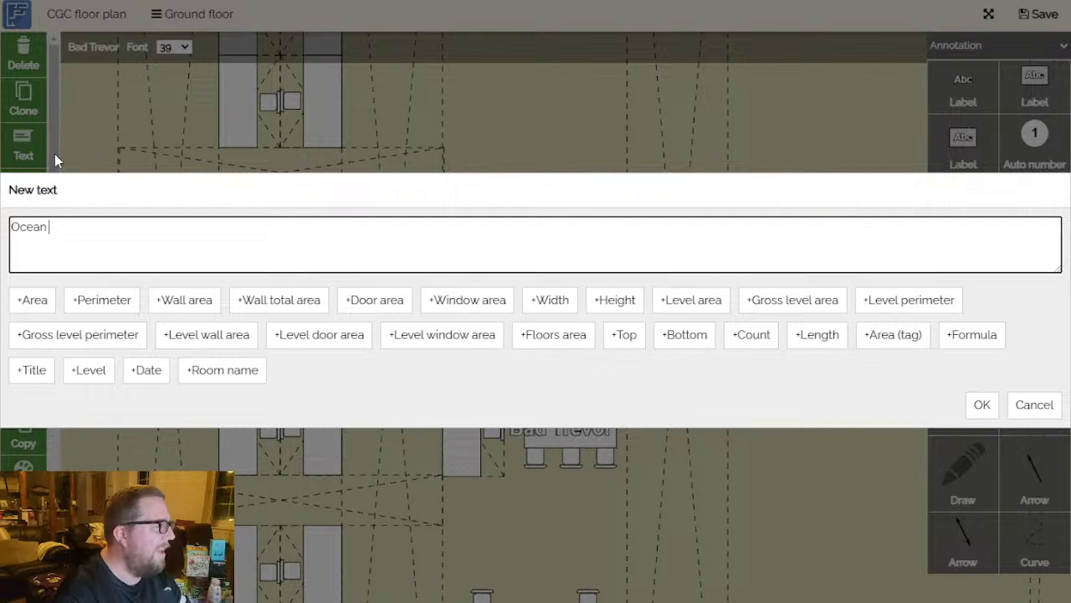
pyautogui.write('City Games')
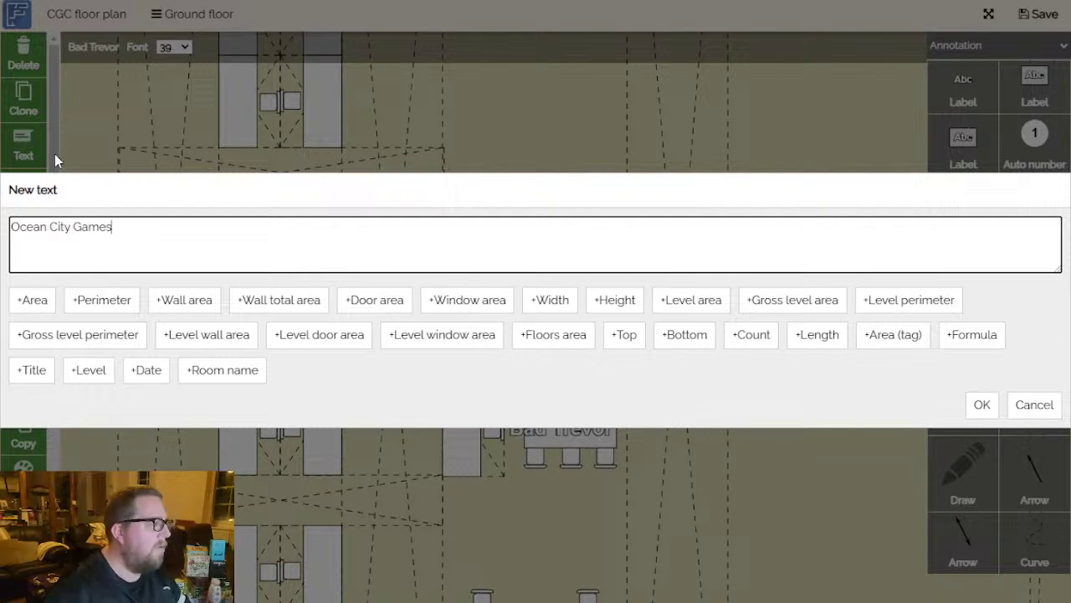
pyautogui.click(982, 404)
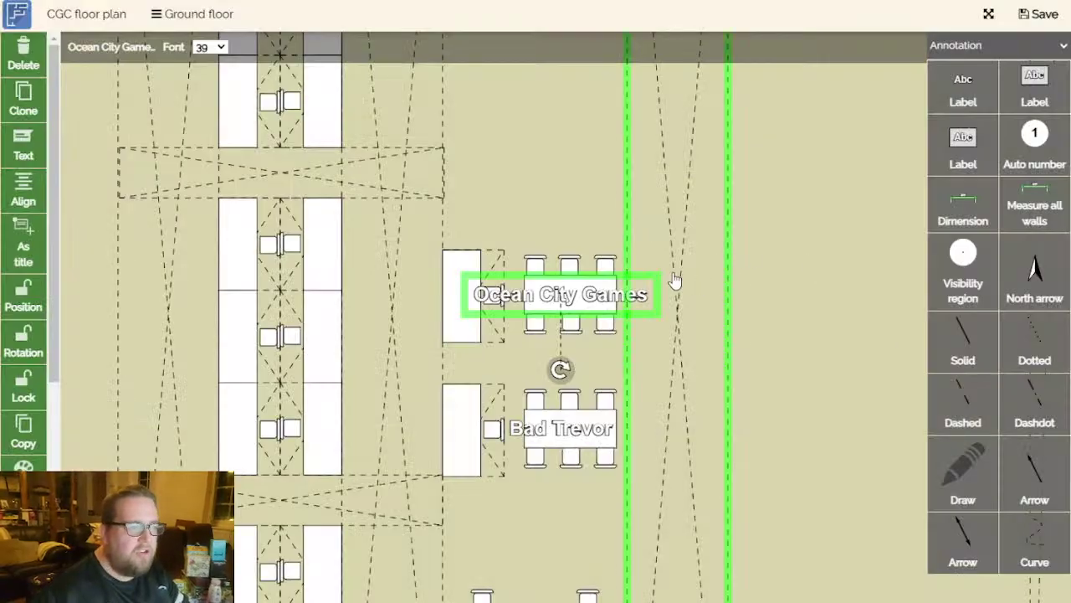
pyautogui.moveTo(625, 295); pyautogui.dragTo(601, 301)
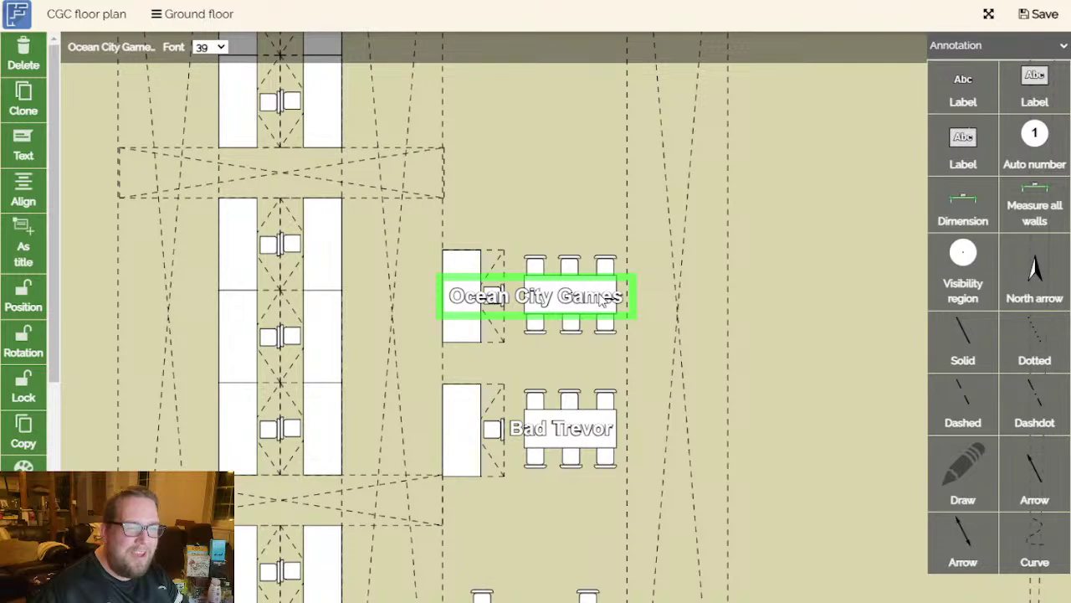
pyautogui.click(810, 351)
pyautogui.scroll(-2, 811, 341)
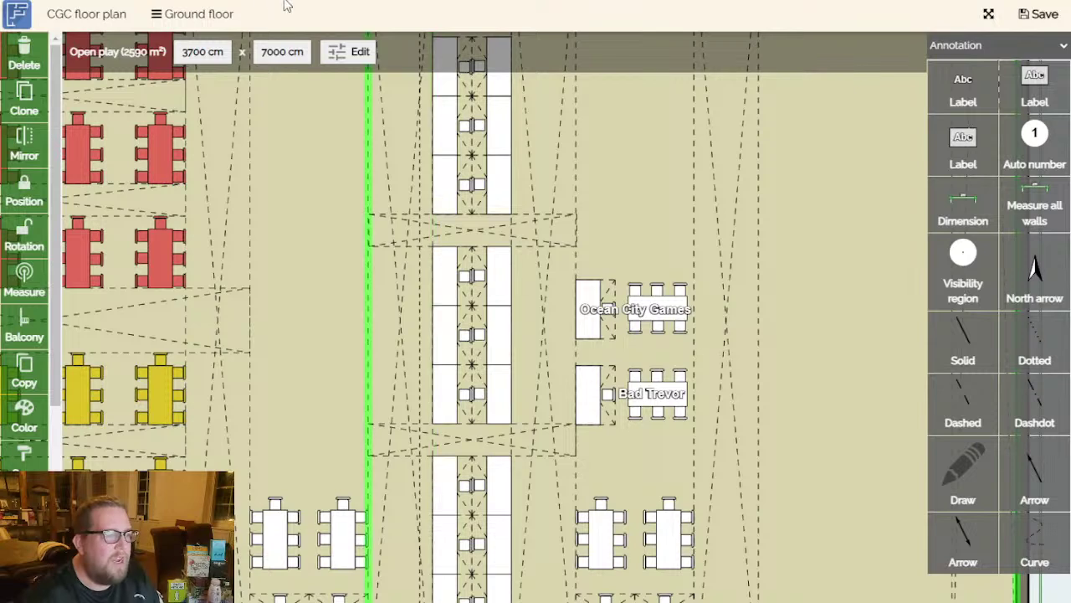
# Copy the upper cross-aisle void into the gap between Ocean City Games and Bad Trevor, and shorten it to end at the next aisle.
pyautogui.click(531, 220)
pyautogui.hotkey('ctrl', 'c')
pyautogui.scroll(5, 536, 217)
pyautogui.scroll(-4, 613, 330)
pyautogui.hotkey('ctrl', 'v')
pyautogui.moveTo(663, 329); pyautogui.dragTo(829, 361)
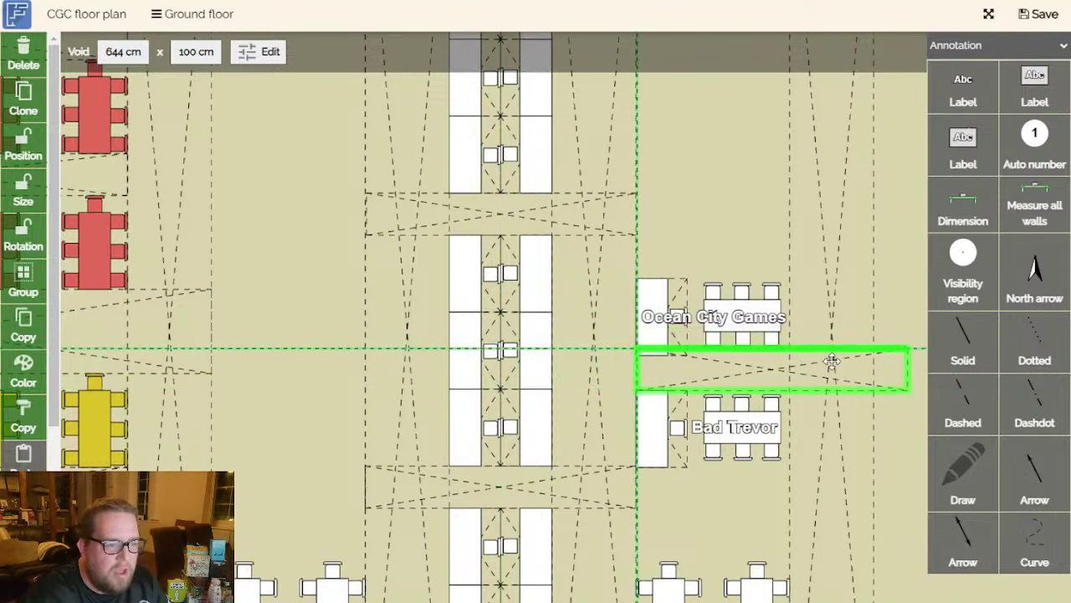
pyautogui.moveTo(905, 366); pyautogui.dragTo(782, 372)
# Move the Ocean City Games group up slightly so its desk sits flush against the upper edge of the new void.
pyautogui.moveTo(746, 295); pyautogui.dragTo(744, 286)
pyautogui.scroll(-2, 716, 406)
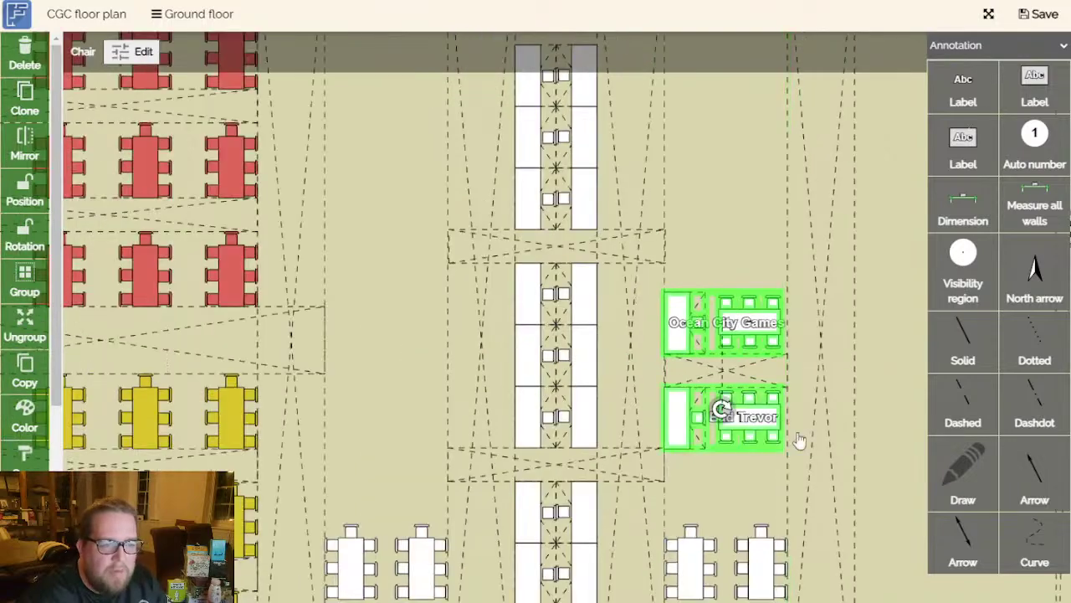
pyautogui.moveTo(884, 477); pyautogui.dragTo(818, 444)
pyautogui.click(765, 366)
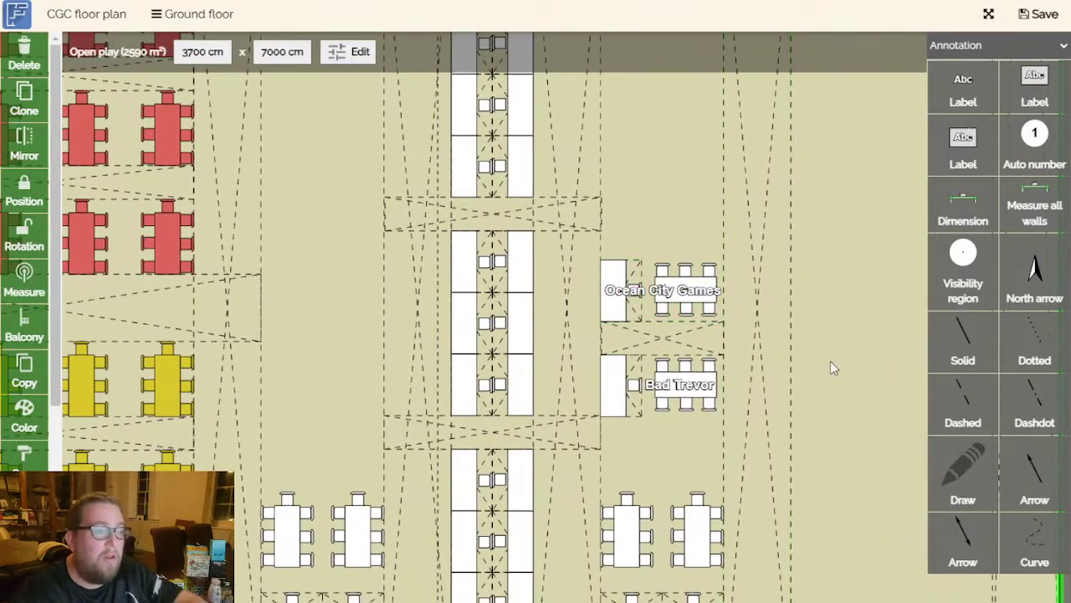
pyautogui.moveTo(828, 371); pyautogui.dragTo(730, 410)
pyautogui.scroll(-2, 731, 410)
pyautogui.scroll(1, 714, 402)
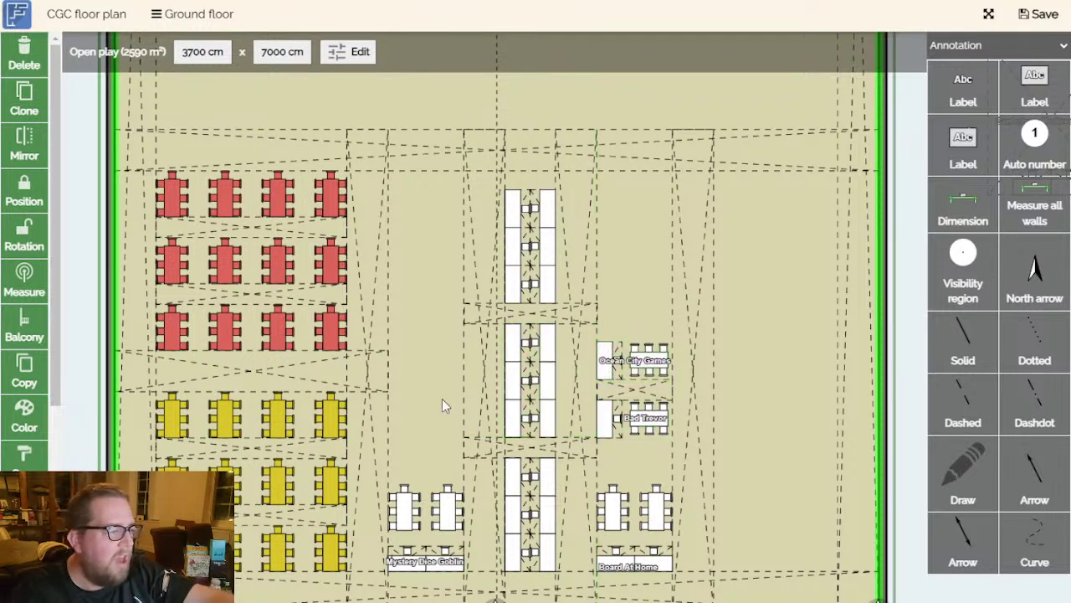
# Duplicate the Ocean City Games group and place the copy in the open area between the coloured tables and the central desks.
pyautogui.click(649, 377)
pyautogui.hotkey('ctrl', 'c')
pyautogui.hotkey('ctrl', 'v')
pyautogui.scroll(3, 533, 426)
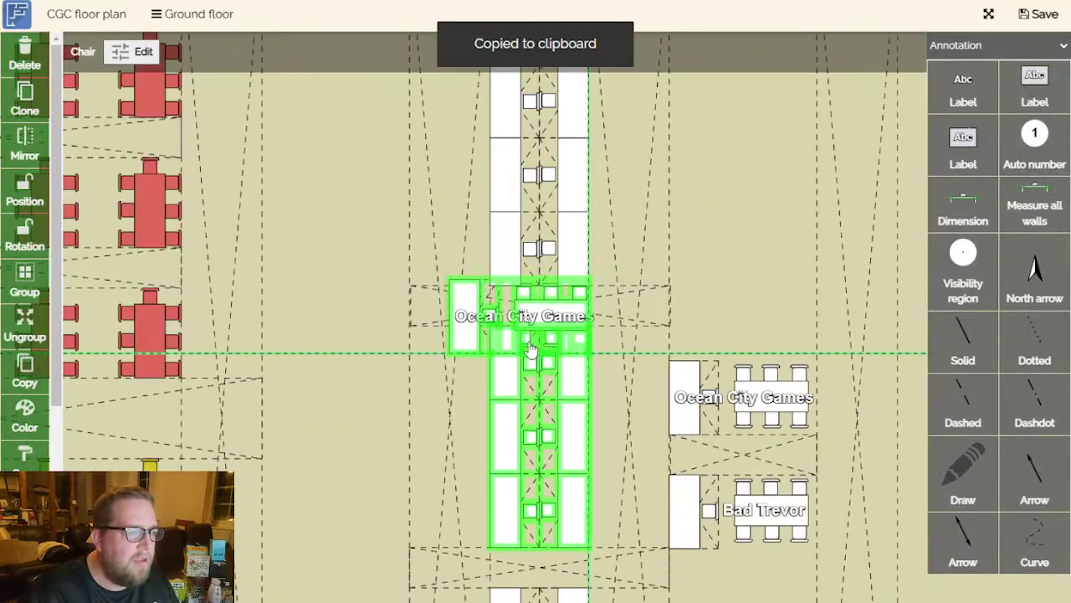
pyautogui.click(335, 449)
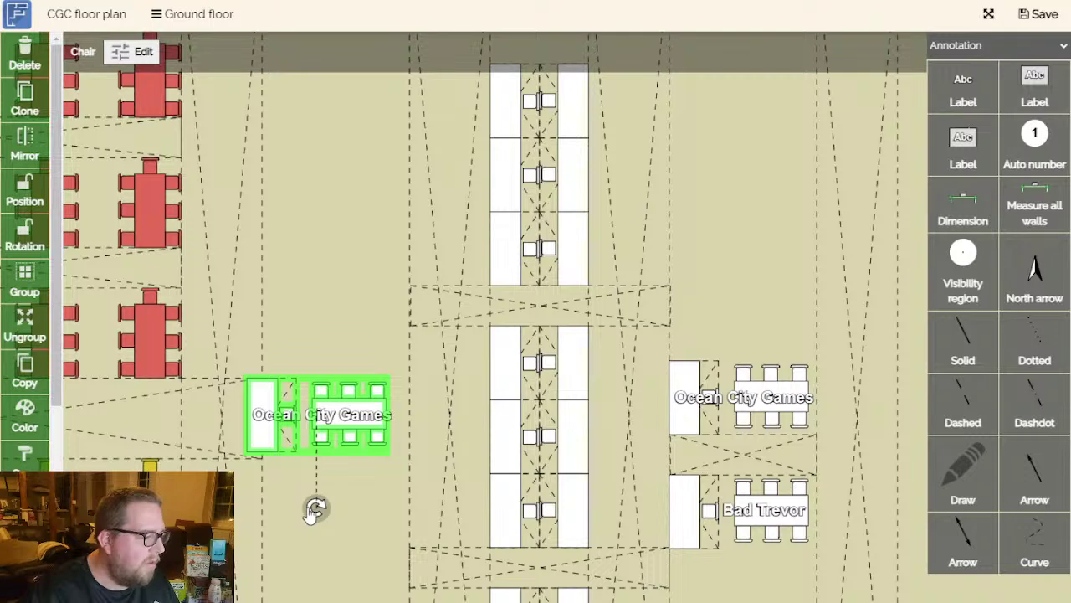
# Rotate the copied group 180 degrees and fit it against the central aisle, level with the lower end of the middle desk block.
pyautogui.moveTo(318, 508); pyautogui.dragTo(446, 251)
pyautogui.scroll(-2, 444, 268)
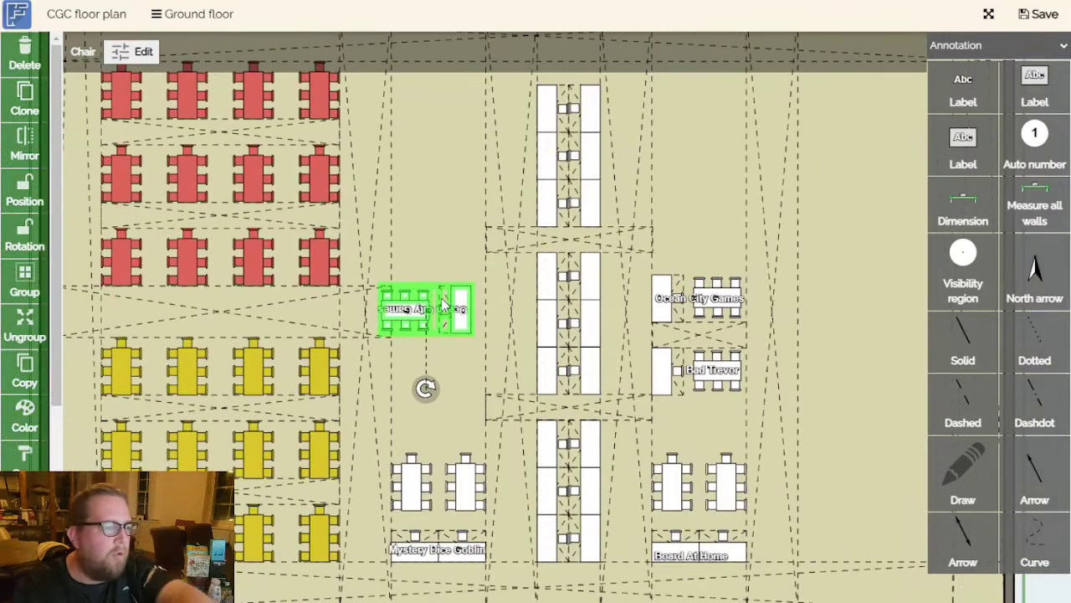
pyautogui.moveTo(452, 316); pyautogui.dragTo(474, 407)
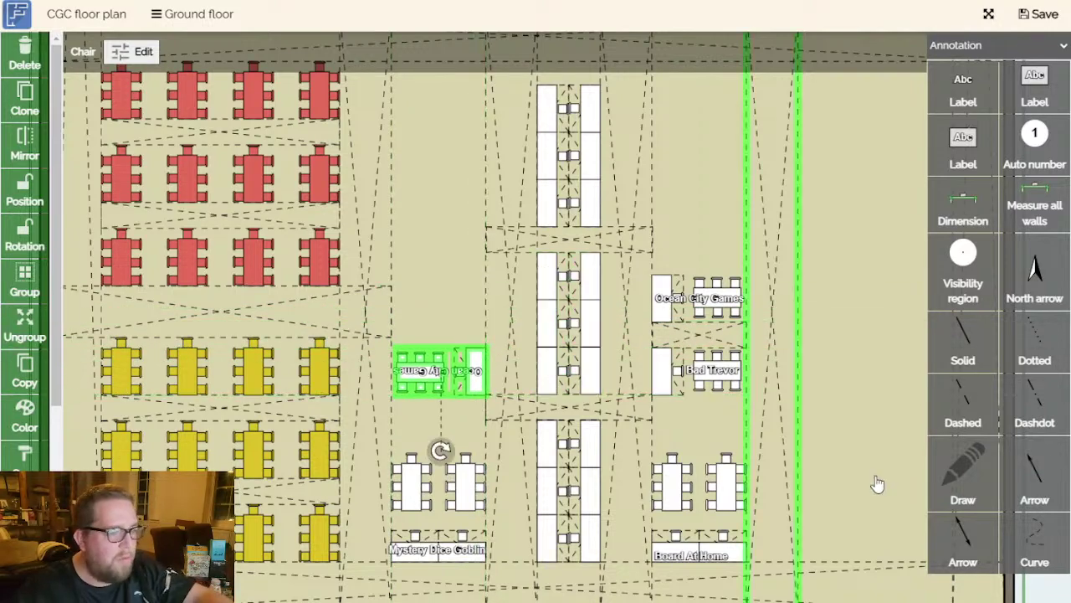
# Stretch the lower cross-aisle void at both ends to 1376 cm so it spans beneath the rotated group and the Bad Trevor group.
pyautogui.moveTo(890, 488); pyautogui.dragTo(628, 392)
pyautogui.scroll(-2, 628, 392)
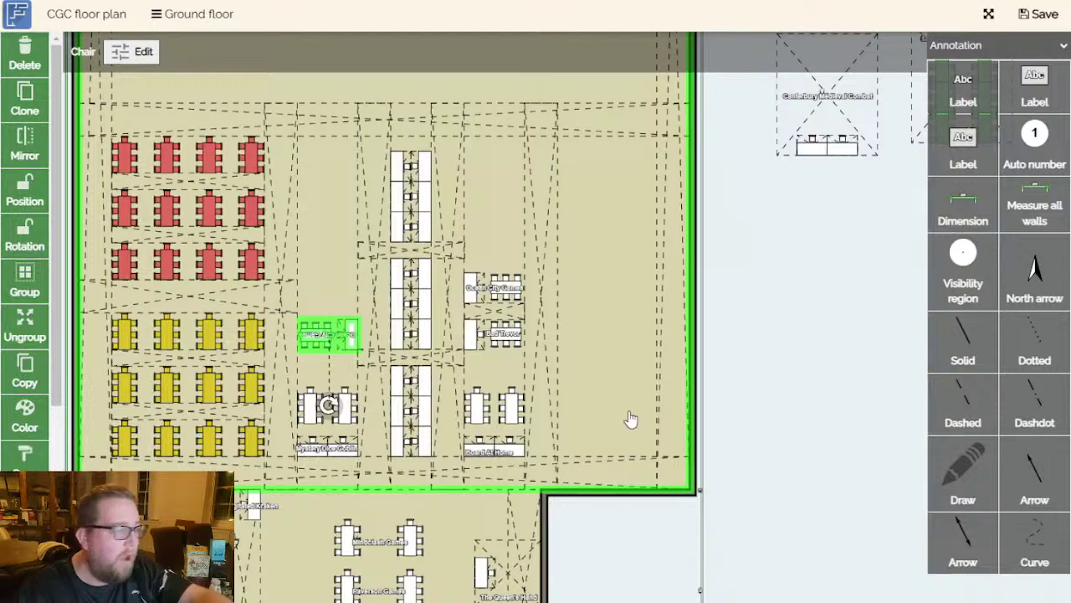
pyautogui.moveTo(452, 377); pyautogui.dragTo(567, 429)
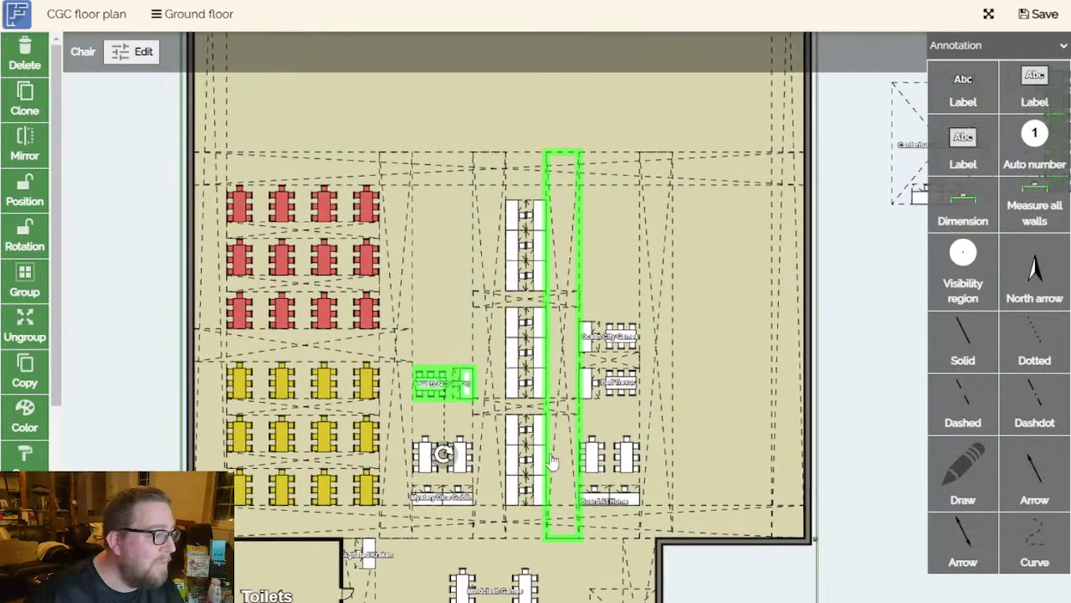
pyautogui.scroll(4, 451, 422)
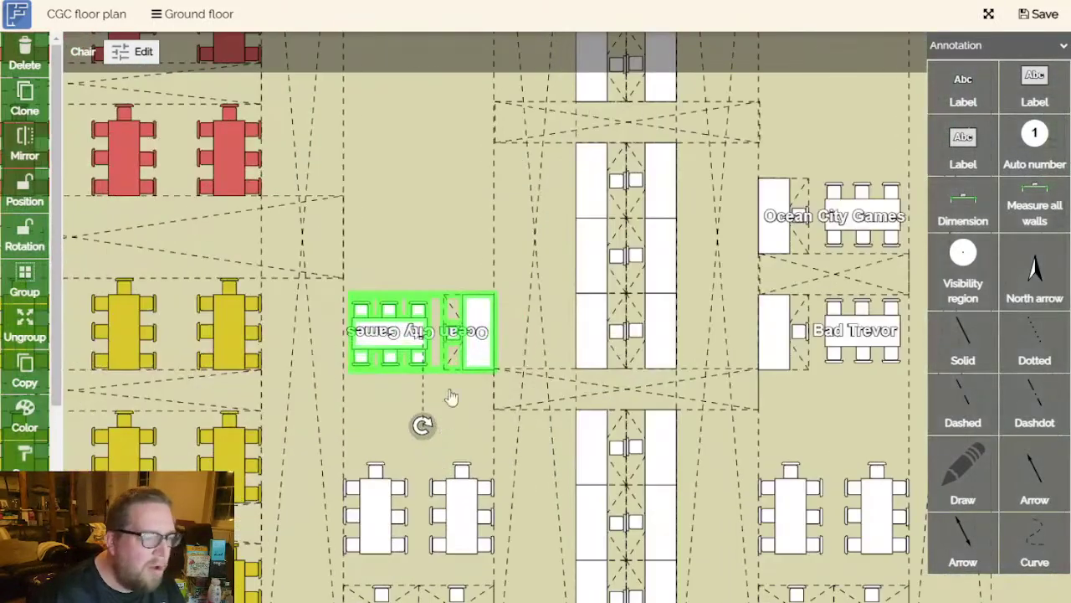
pyautogui.click(529, 405)
pyautogui.moveTo(494, 387); pyautogui.dragTo(330, 386)
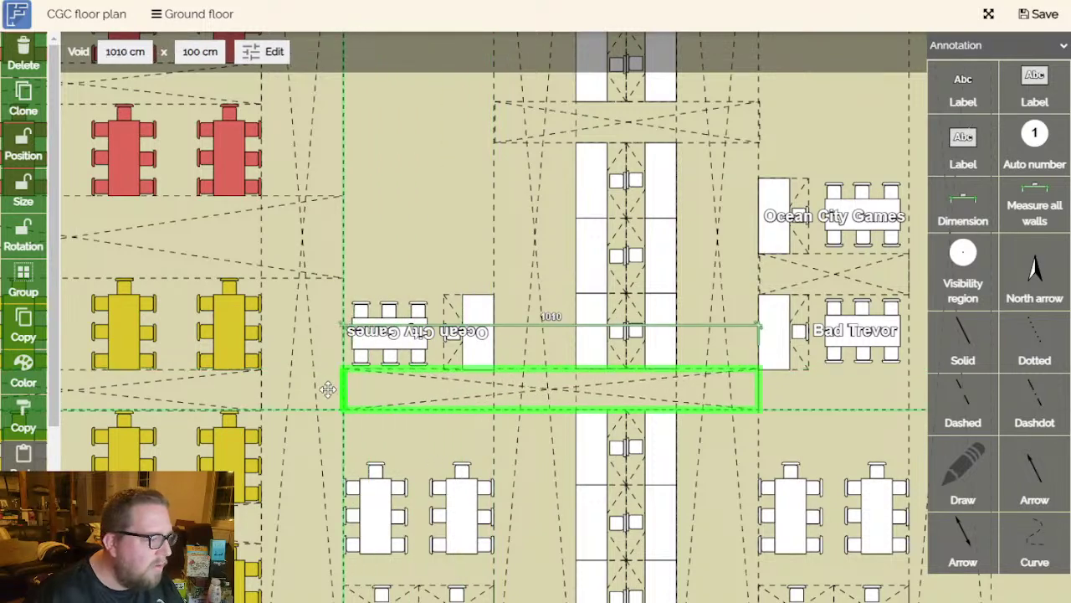
pyautogui.moveTo(758, 390); pyautogui.dragTo(933, 390)
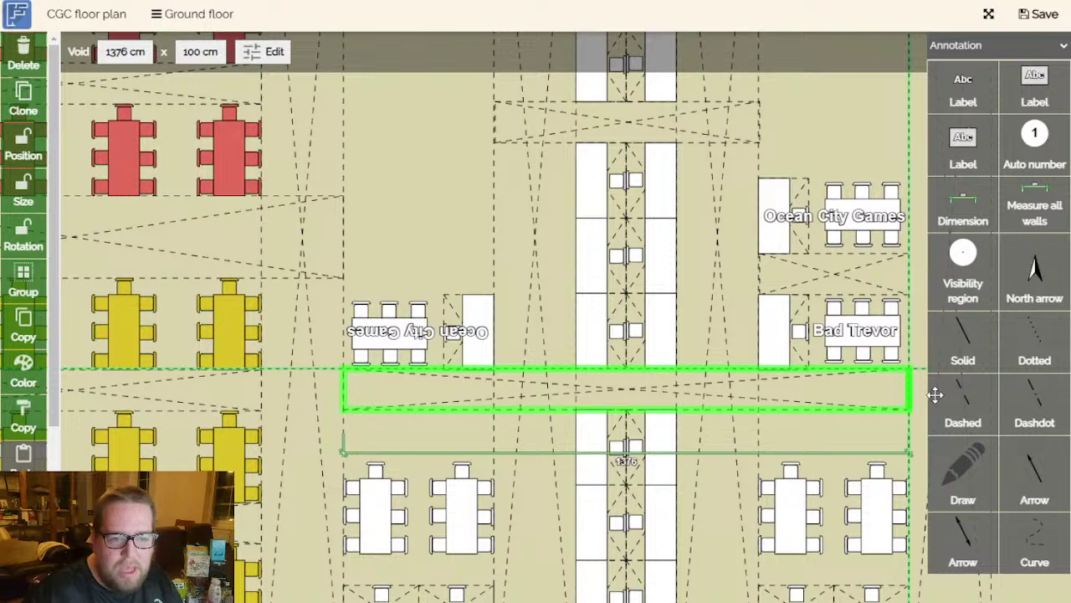
# Rotate the upside-down Ocean City Games label on the copied group by 180 degrees so it reads upright.
pyautogui.click(458, 335)
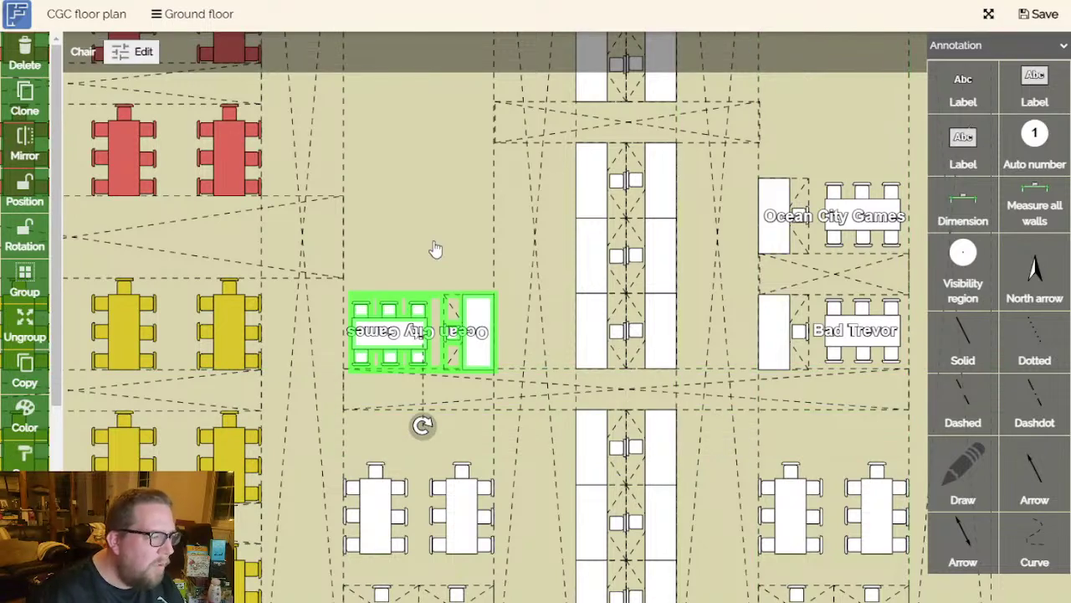
pyautogui.click(407, 329)
pyautogui.click(401, 331)
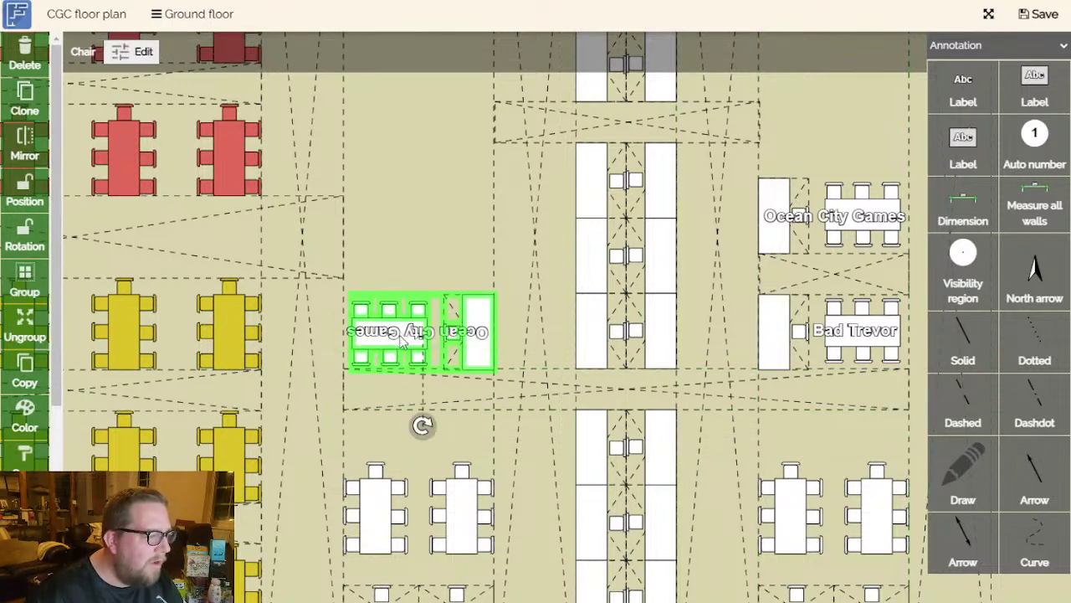
pyautogui.click(407, 336)
pyautogui.moveTo(419, 407); pyautogui.dragTo(433, 280)
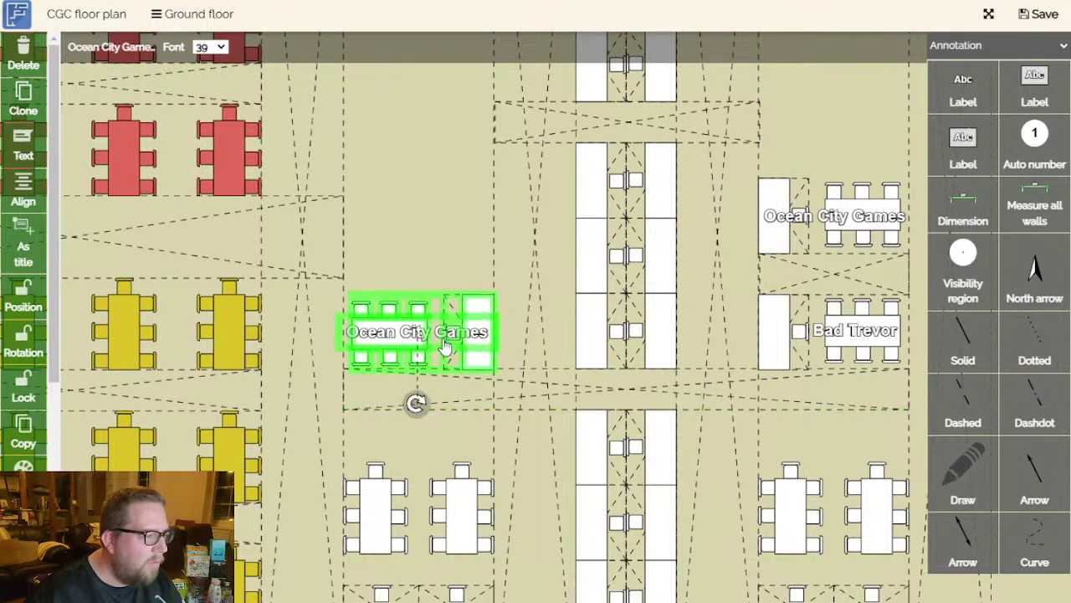
# Rename the rotated group's label to "Stone Fable".
pyautogui.click(33, 150)
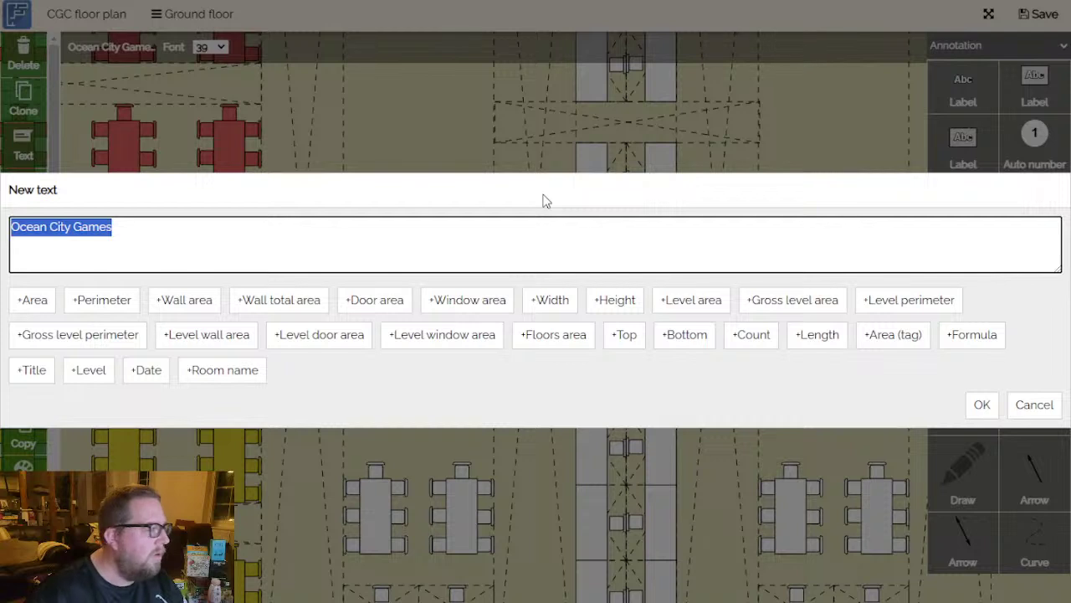
pyautogui.write('Stone Fable')
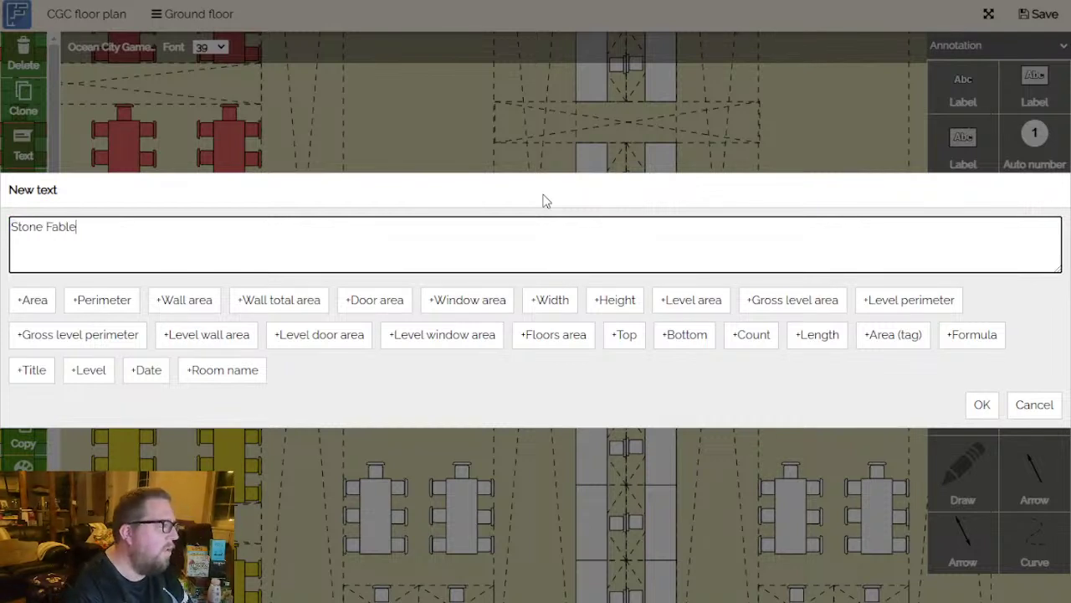
pyautogui.click(979, 404)
pyautogui.click(435, 247)
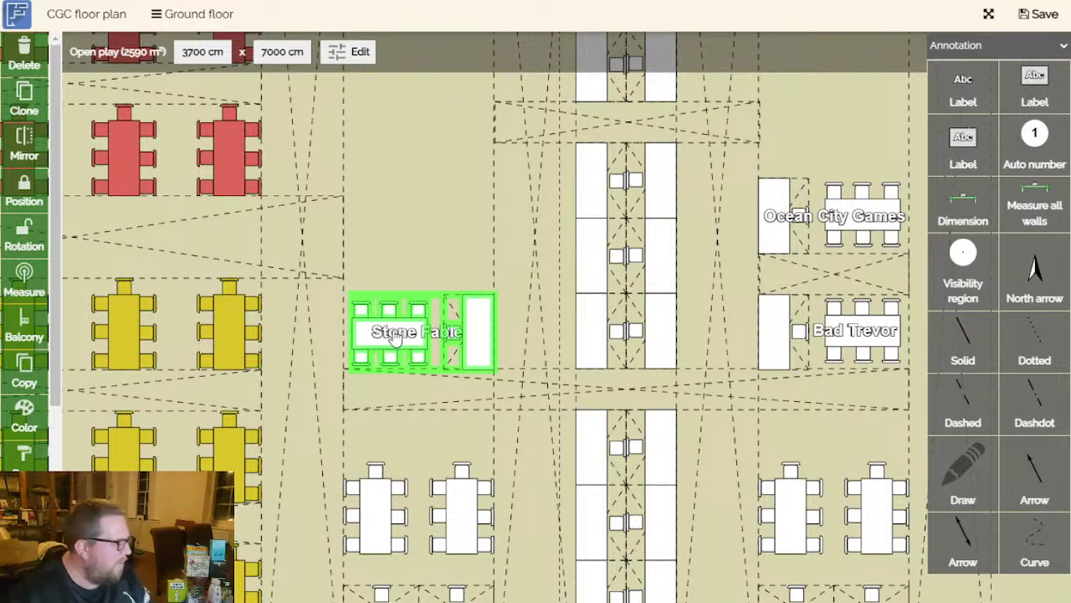
# Duplicate the void between Ocean City Games and Bad Trevor and place the copy directly above the Stone Fable group.
pyautogui.scroll(-2, 417, 230)
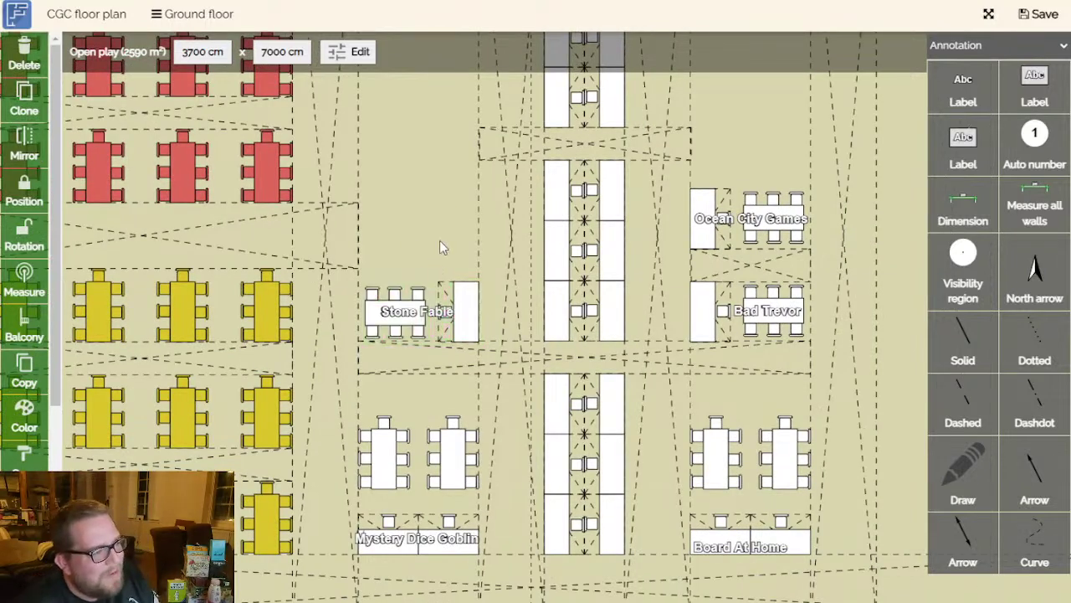
pyautogui.click(753, 267)
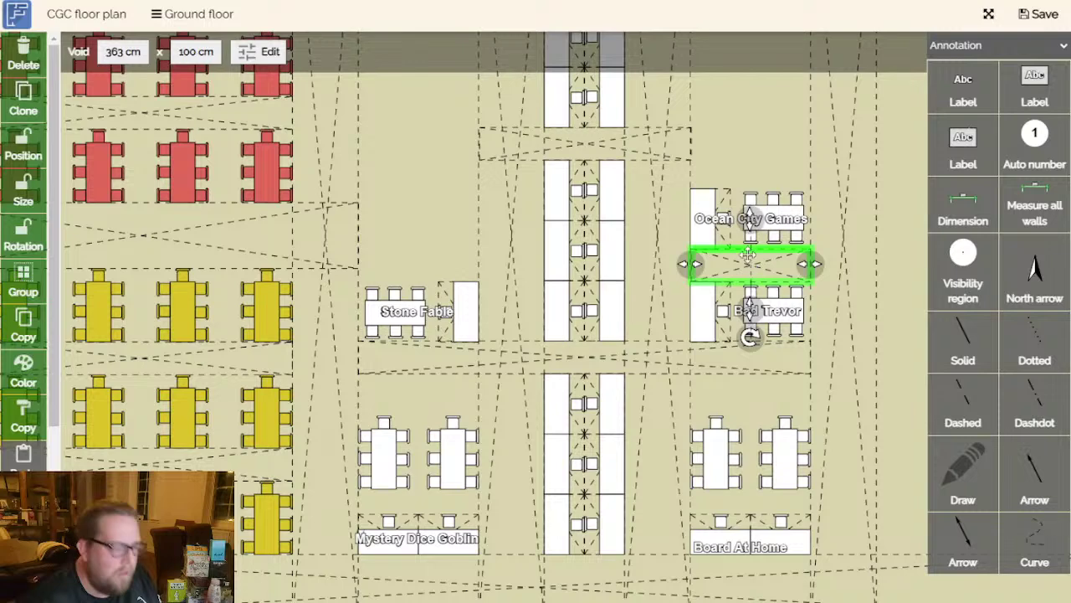
pyautogui.hotkey('ctrl', 'c')
pyautogui.hotkey('ctrl', 'v')
pyautogui.scroll(-3, 532, 268)
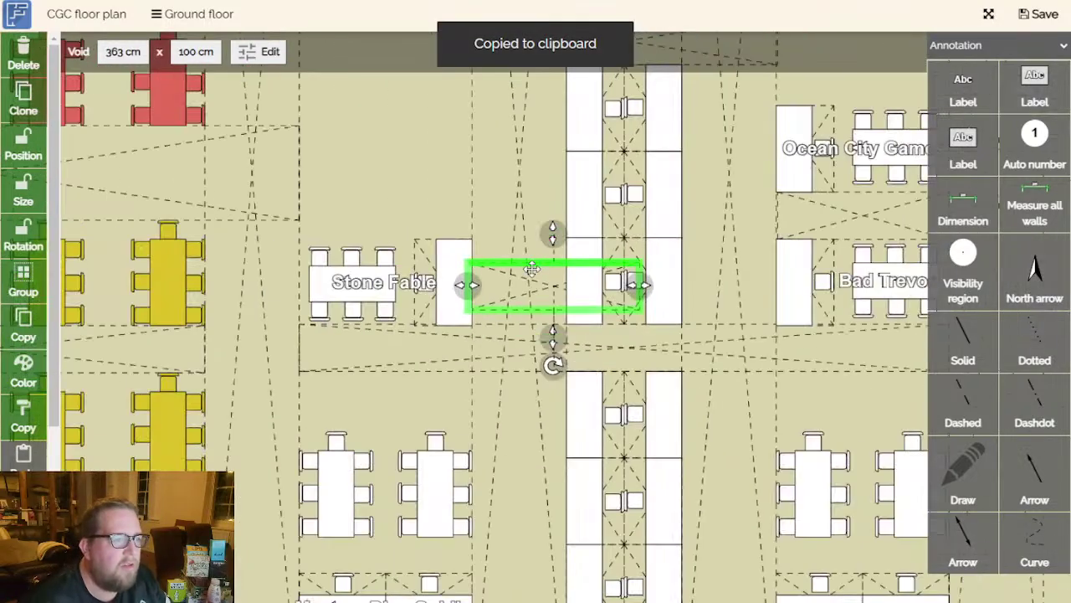
pyautogui.moveTo(540, 266); pyautogui.dragTo(360, 184)
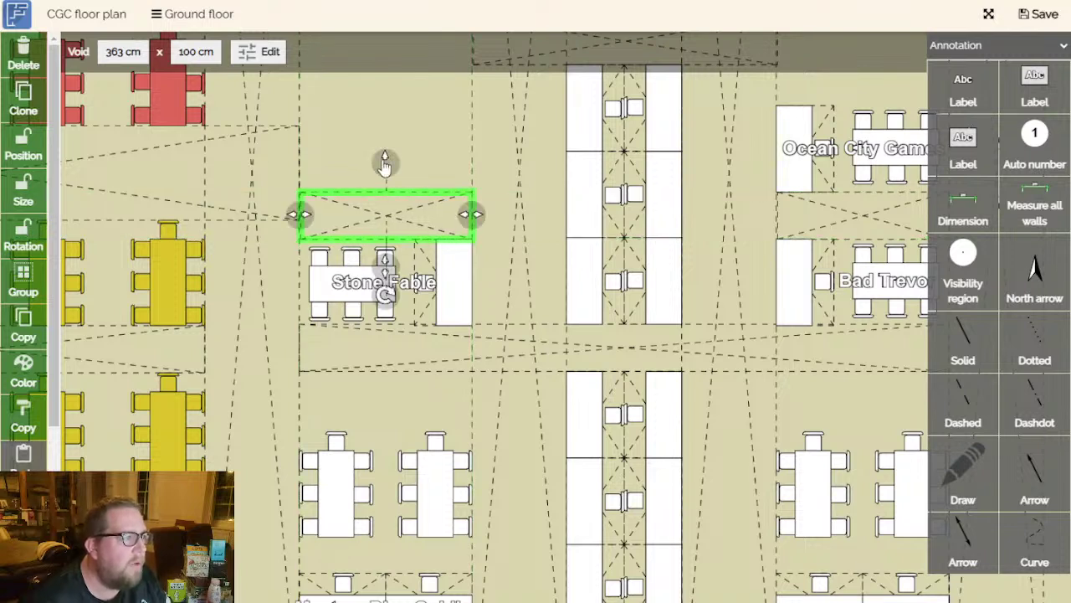
# Extend the void above Stone Fable to the outer aisle edge, making it 366 cm long.
pyautogui.click(382, 110)
pyautogui.click(348, 220)
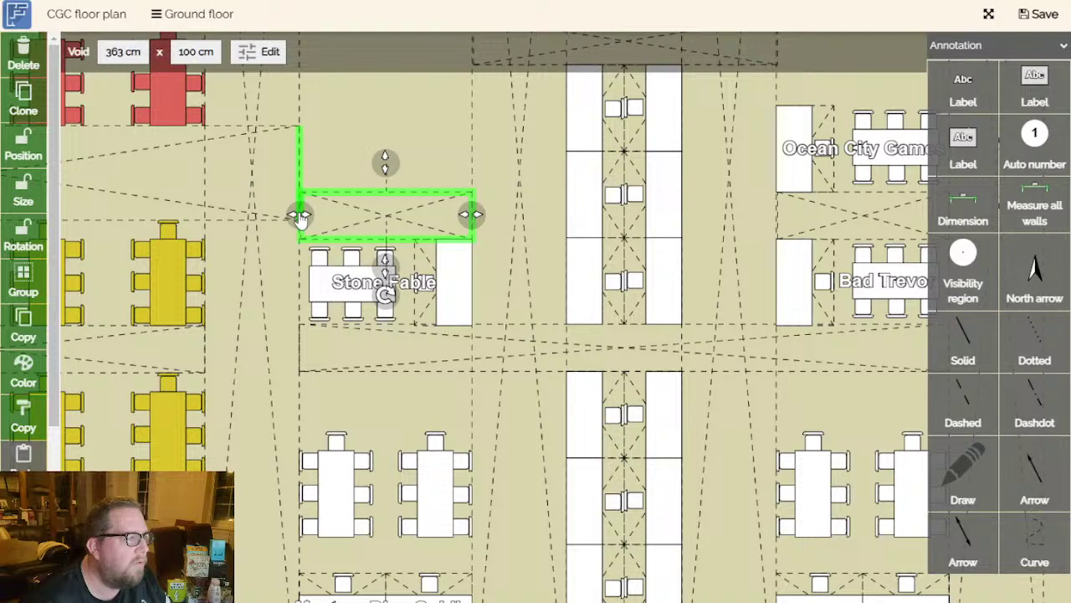
pyautogui.moveTo(293, 218); pyautogui.dragTo(287, 223)
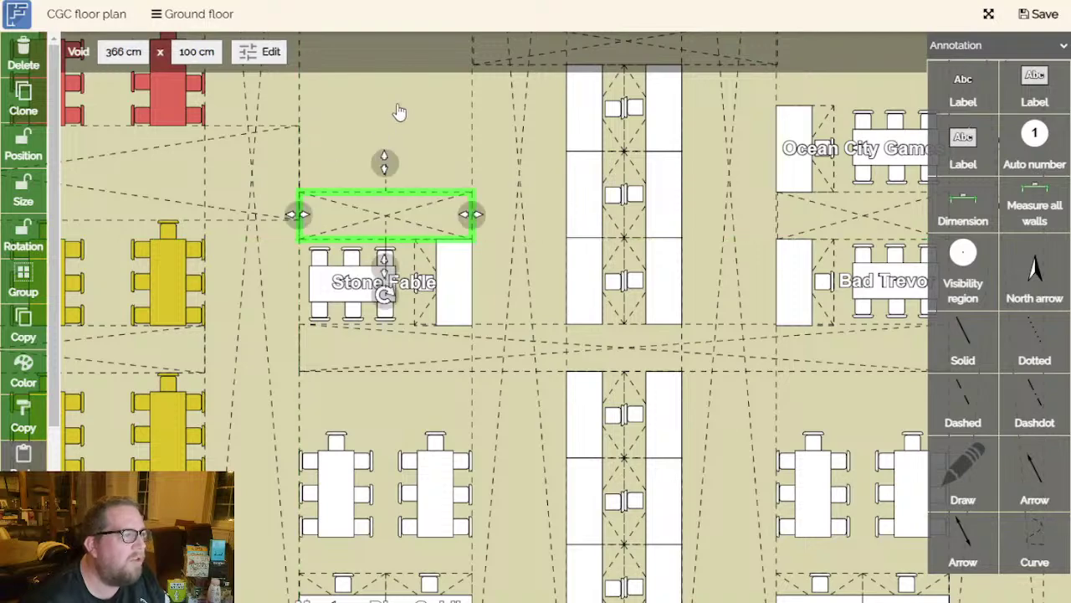
# Examine how the exhibitor stands, table blocks and walkway voids are laid out across the open play hall.
pyautogui.click(400, 112)
pyautogui.scroll(-5, 407, 168)
pyautogui.scroll(3, 456, 231)
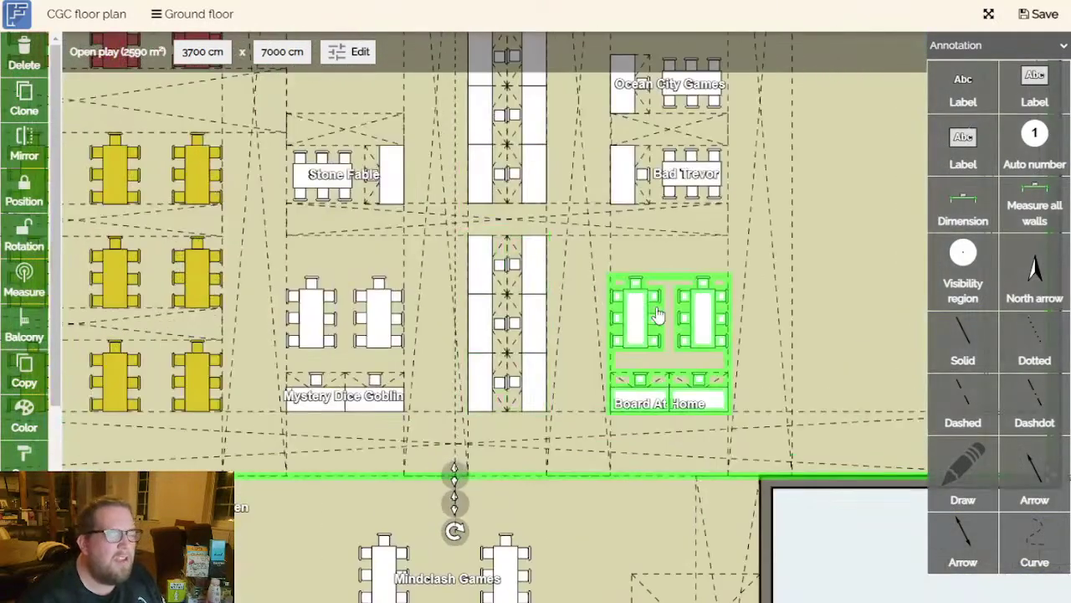
pyautogui.scroll(2, 803, 276)
pyautogui.scroll(-4, 782, 275)
pyautogui.scroll(3, 780, 274)
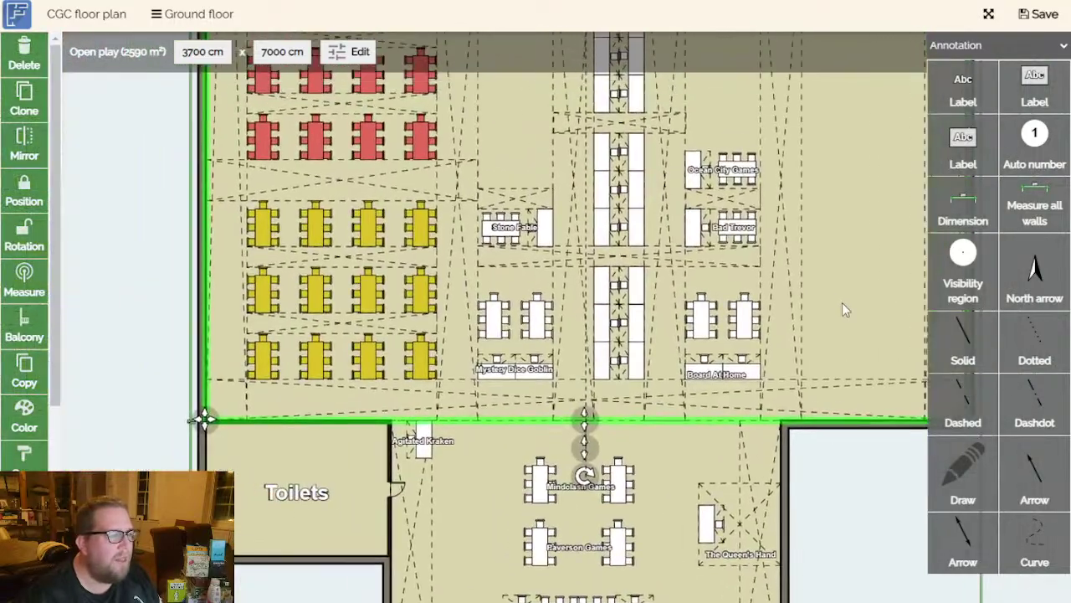
pyautogui.moveTo(893, 430); pyautogui.dragTo(672, 331)
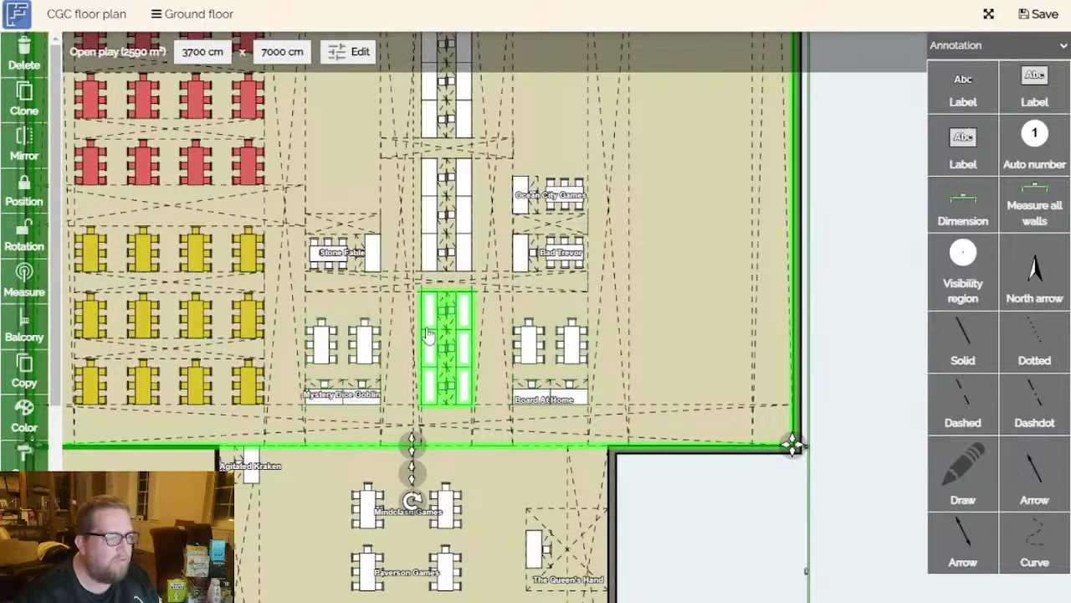
pyautogui.moveTo(689, 334); pyautogui.dragTo(683, 409)
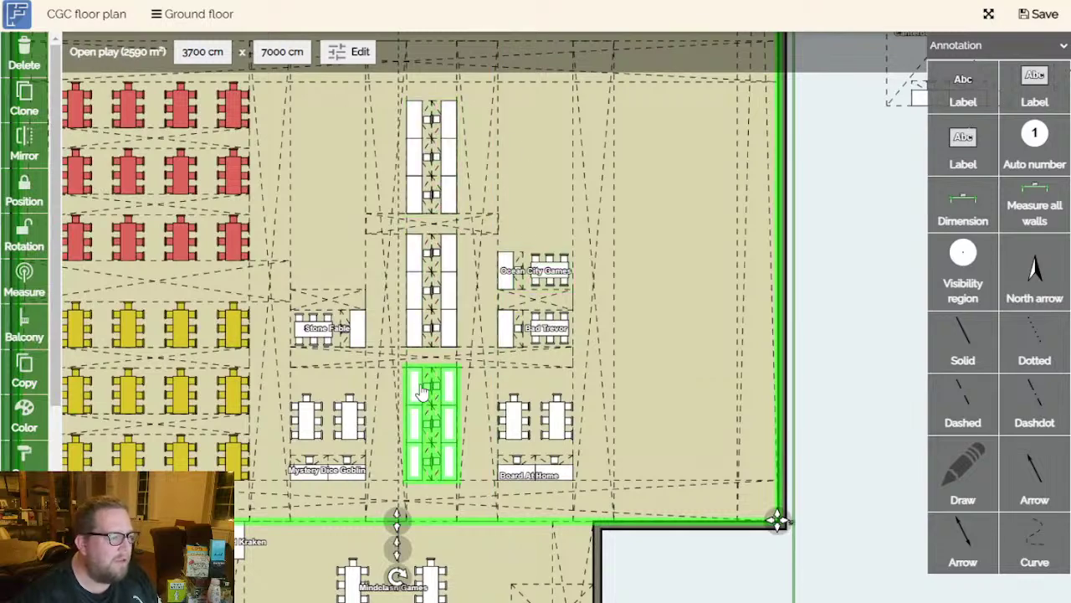
pyautogui.moveTo(675, 307); pyautogui.dragTo(655, 290)
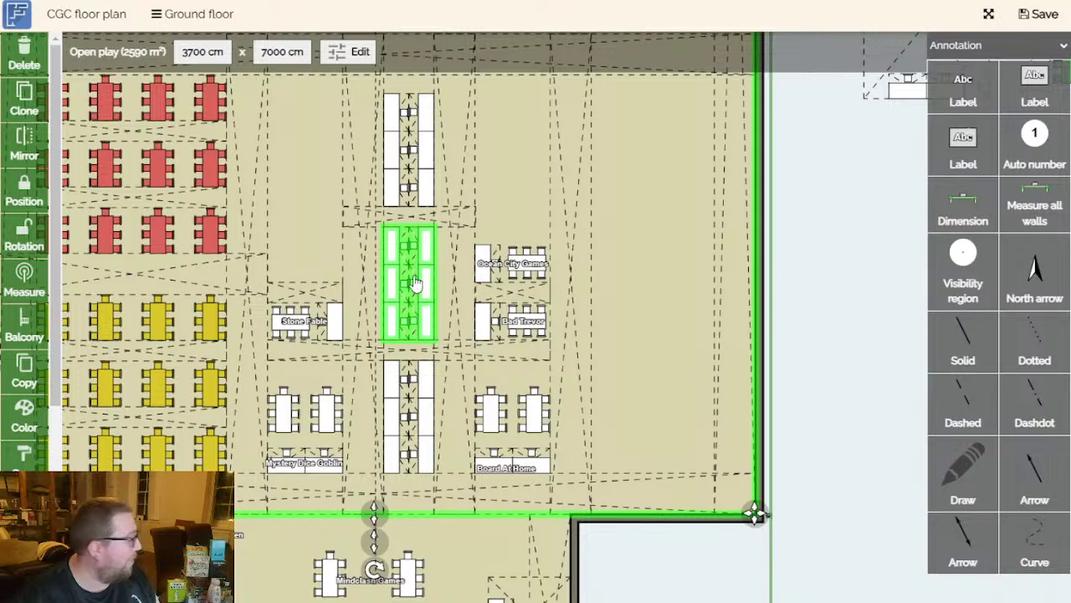
pyautogui.moveTo(640, 318); pyautogui.dragTo(642, 292)
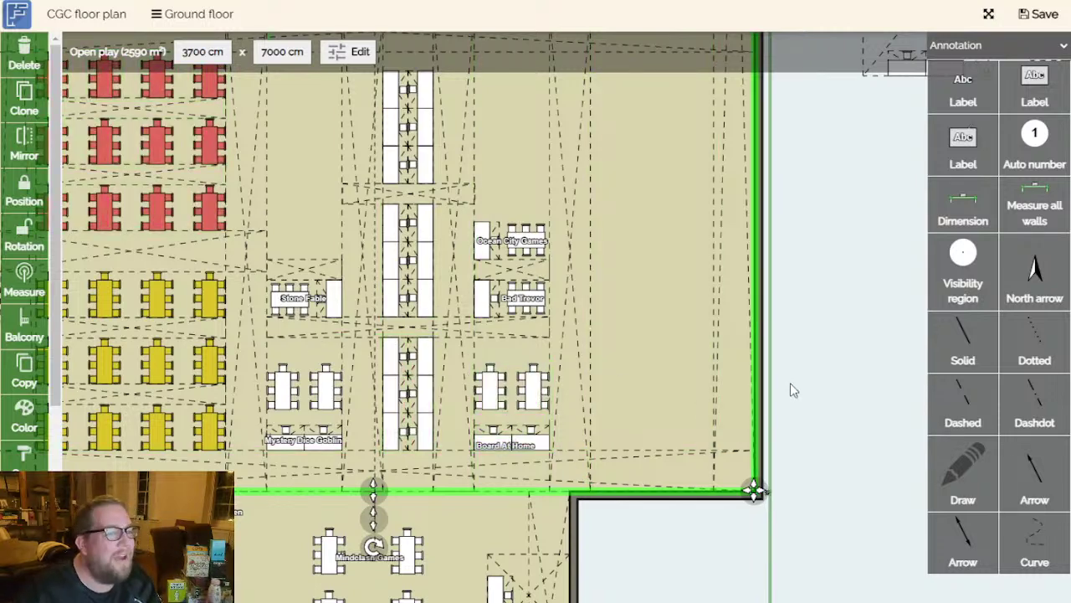
pyautogui.click(810, 361)
pyautogui.moveTo(809, 360); pyautogui.dragTo(749, 379)
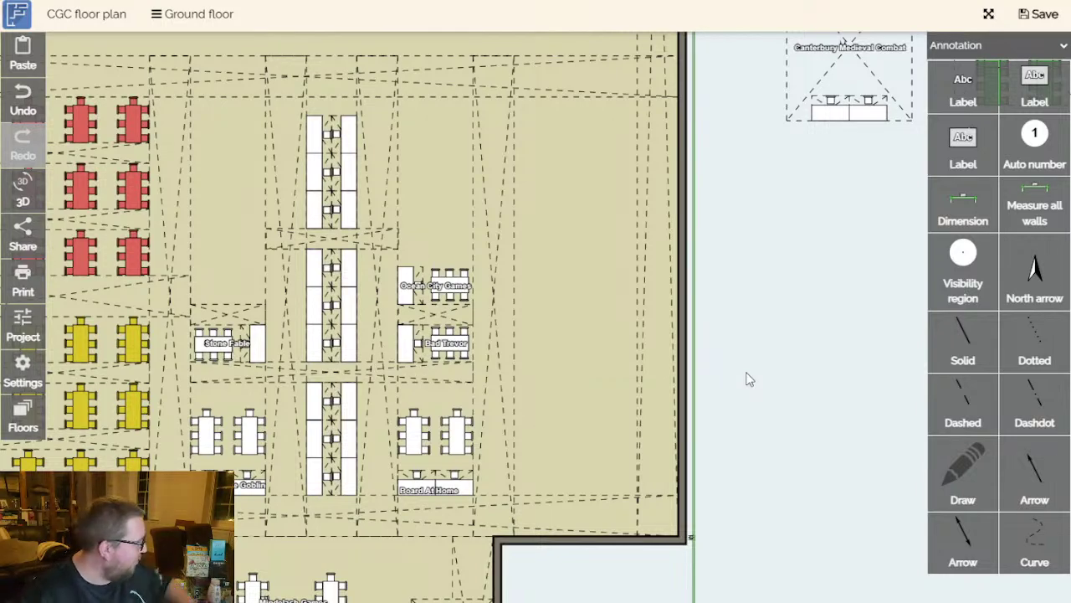
pyautogui.scroll(-3, 700, 430)
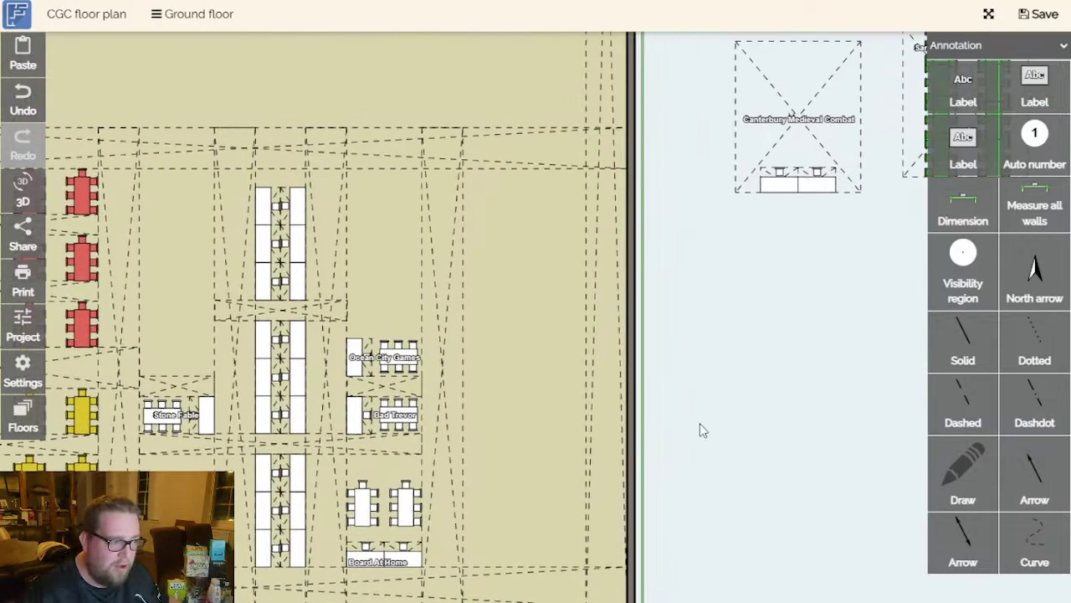
pyautogui.moveTo(762, 448); pyautogui.dragTo(692, 494)
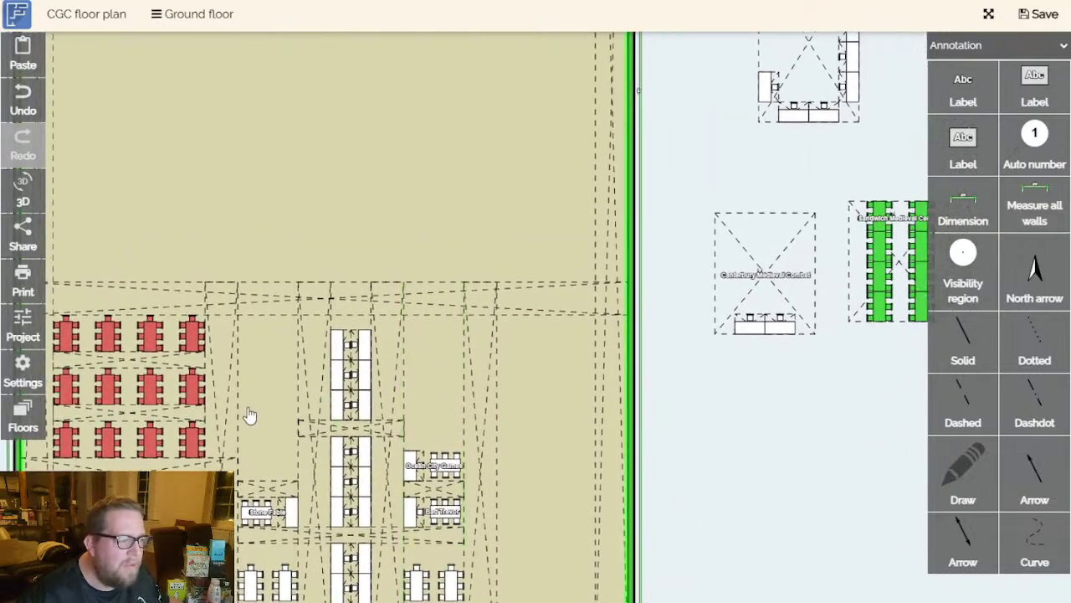
# Move the Sandwich Medieval Centre group directly beneath the Canterbury Medieval Combat group outside the hall.
pyautogui.moveTo(698, 450); pyautogui.dragTo(489, 541)
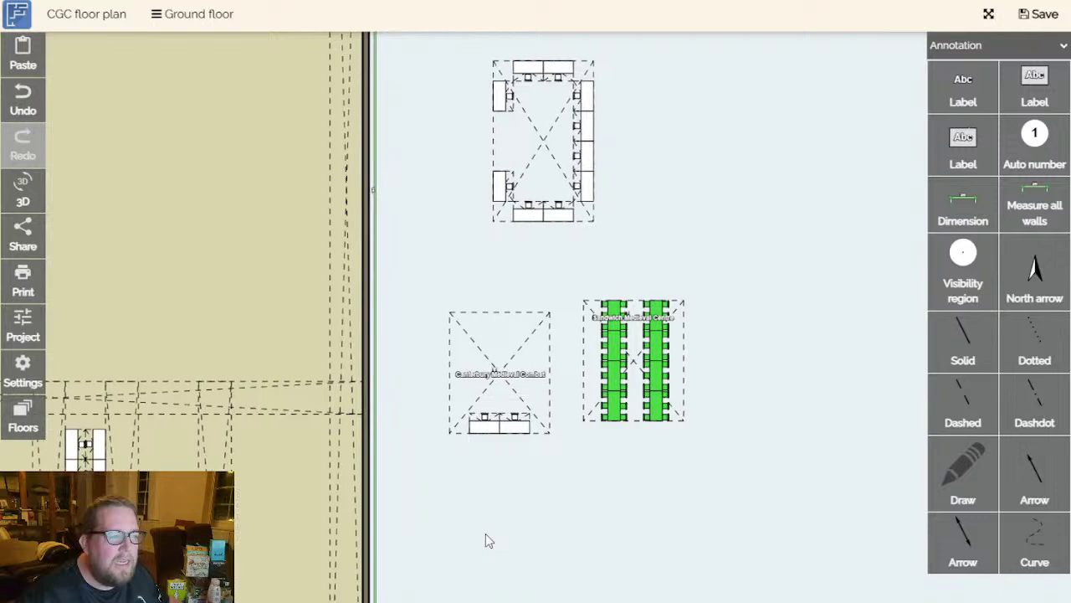
pyautogui.scroll(-3, 508, 476)
pyautogui.click(508, 412)
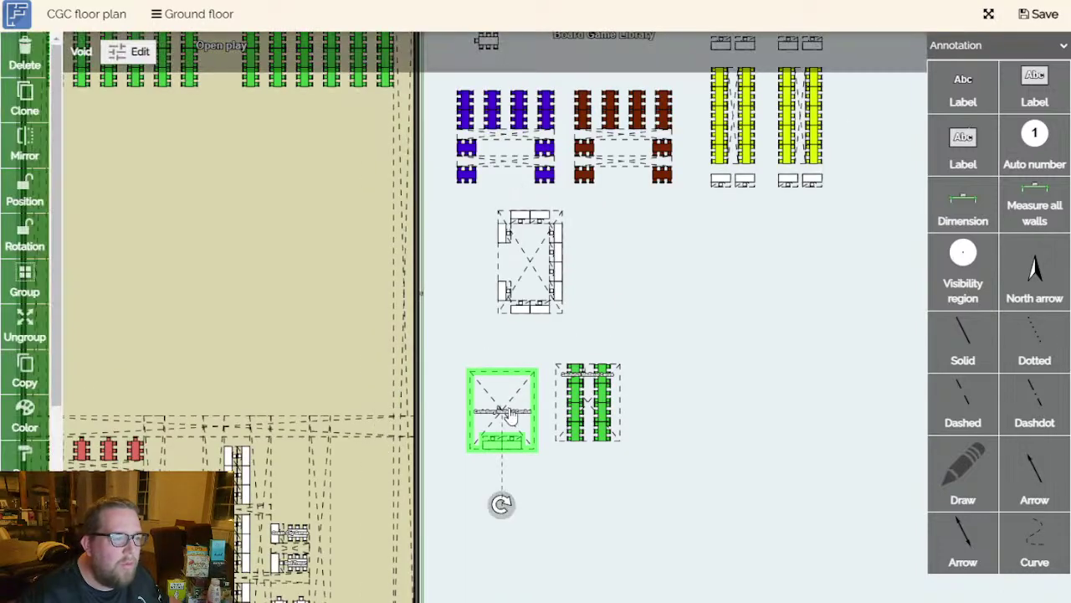
pyautogui.scroll(5, 561, 415)
pyautogui.click(737, 316)
pyautogui.moveTo(737, 316); pyautogui.dragTo(363, 557)
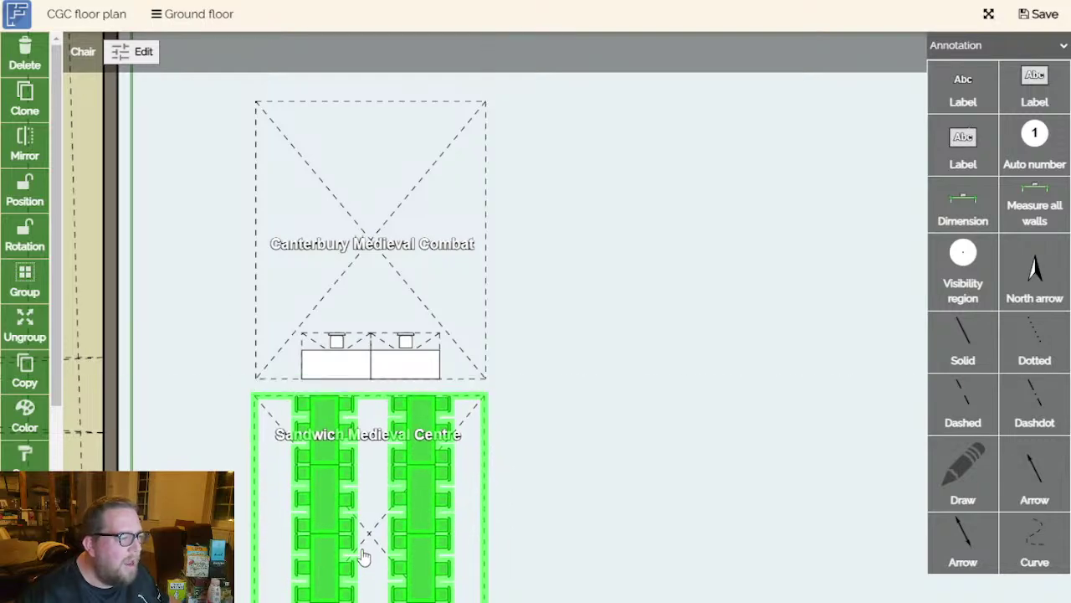
pyautogui.moveTo(607, 448); pyautogui.dragTo(689, 307)
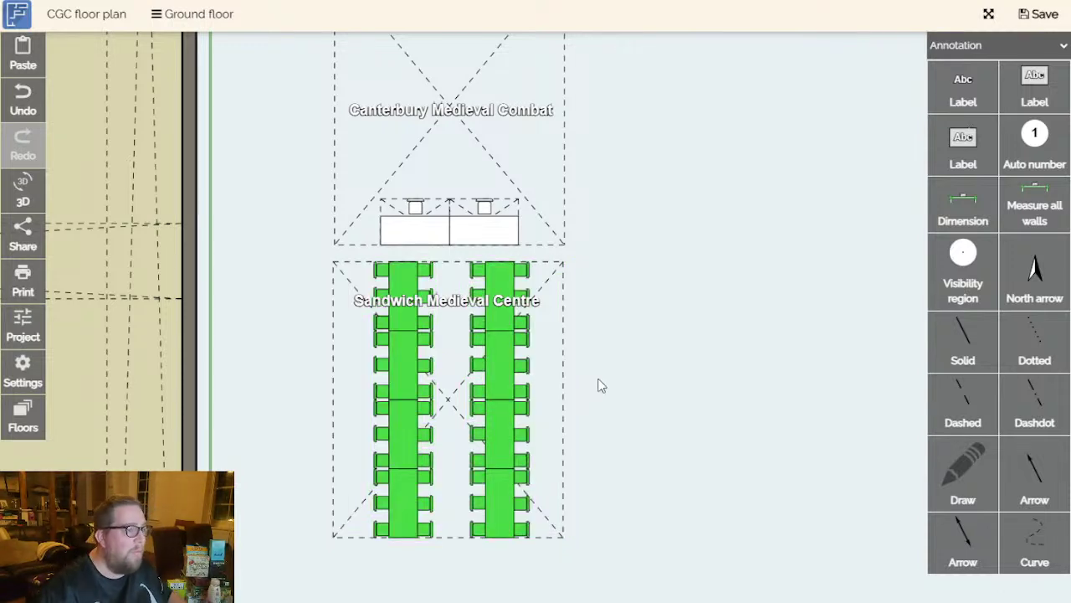
# Try the unlabelled ring of exhibitor tables inside the hall and move it back outside, above the Canterbury Medieval Combat area.
pyautogui.scroll(-3, 488, 399)
pyautogui.moveTo(627, 268); pyautogui.dragTo(598, 524)
pyautogui.scroll(-3, 603, 459)
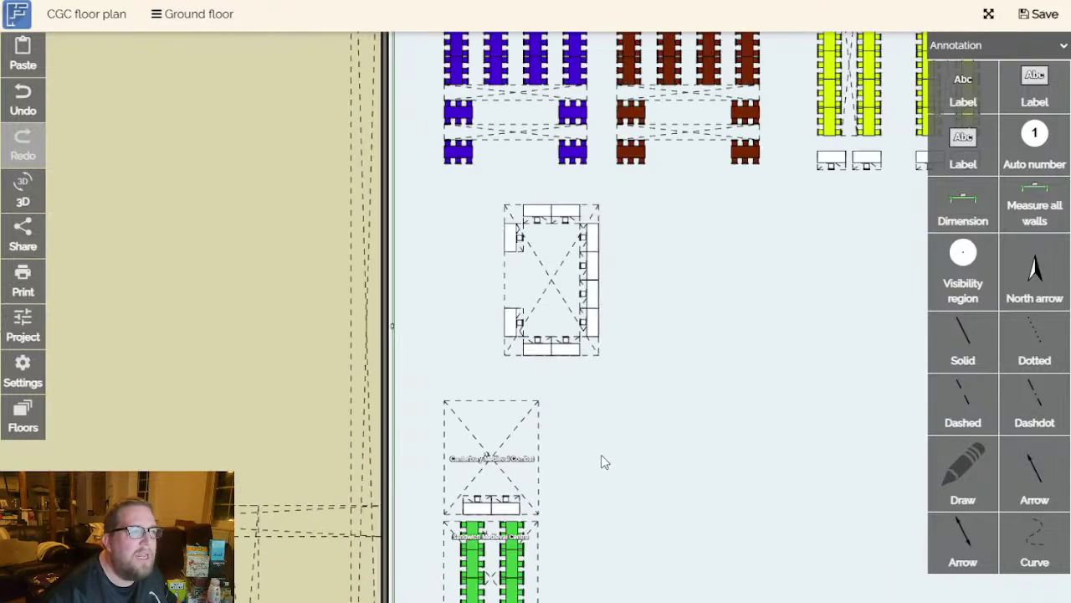
pyautogui.click(580, 345)
pyautogui.moveTo(427, 320); pyautogui.dragTo(280, 346)
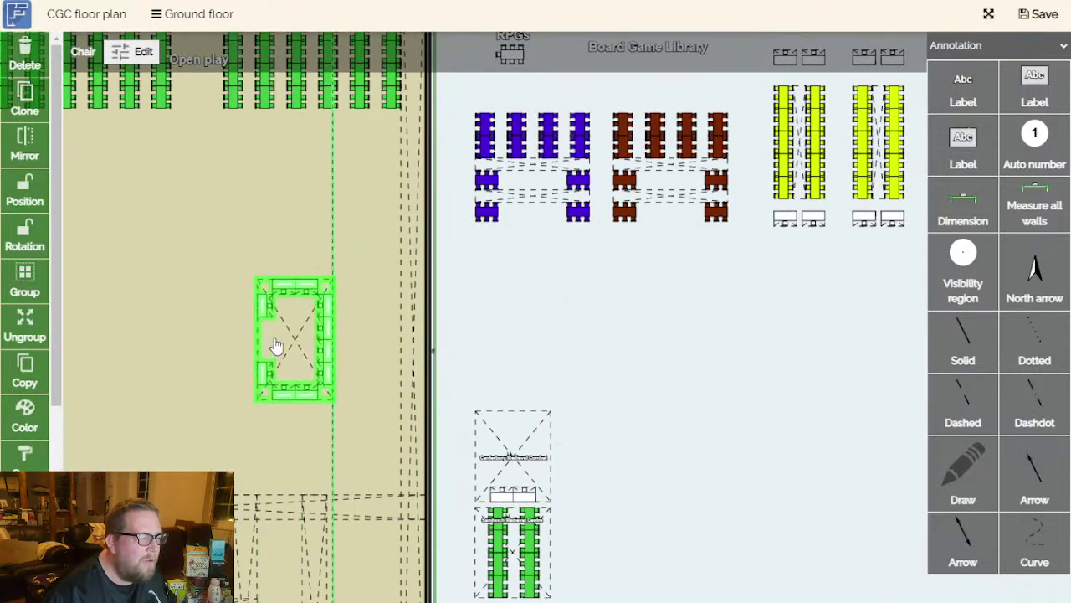
pyautogui.moveTo(619, 344); pyautogui.dragTo(791, 311)
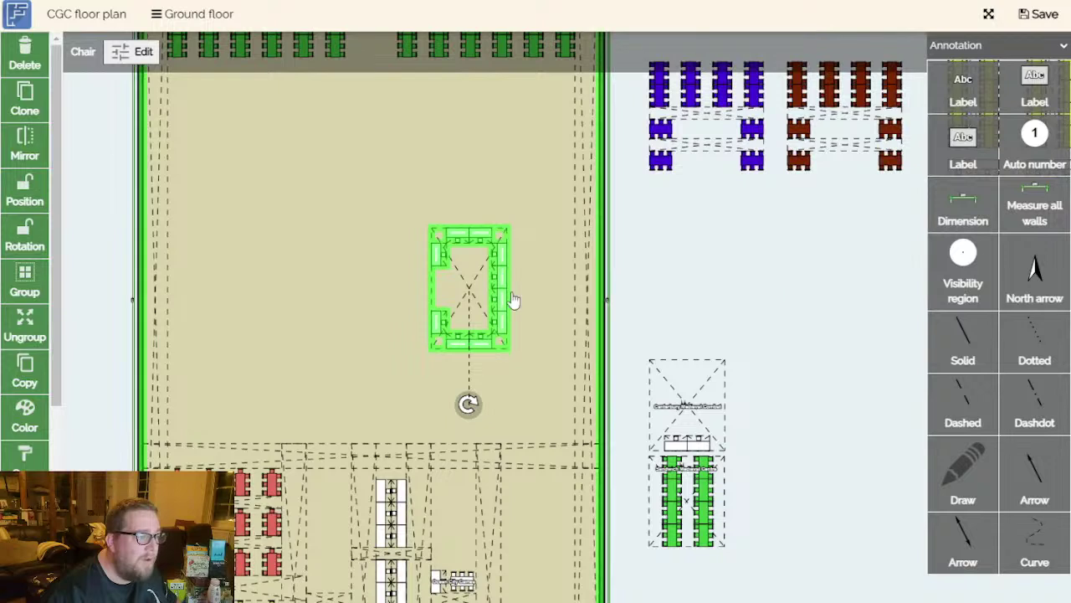
pyautogui.moveTo(503, 302); pyautogui.dragTo(721, 294)
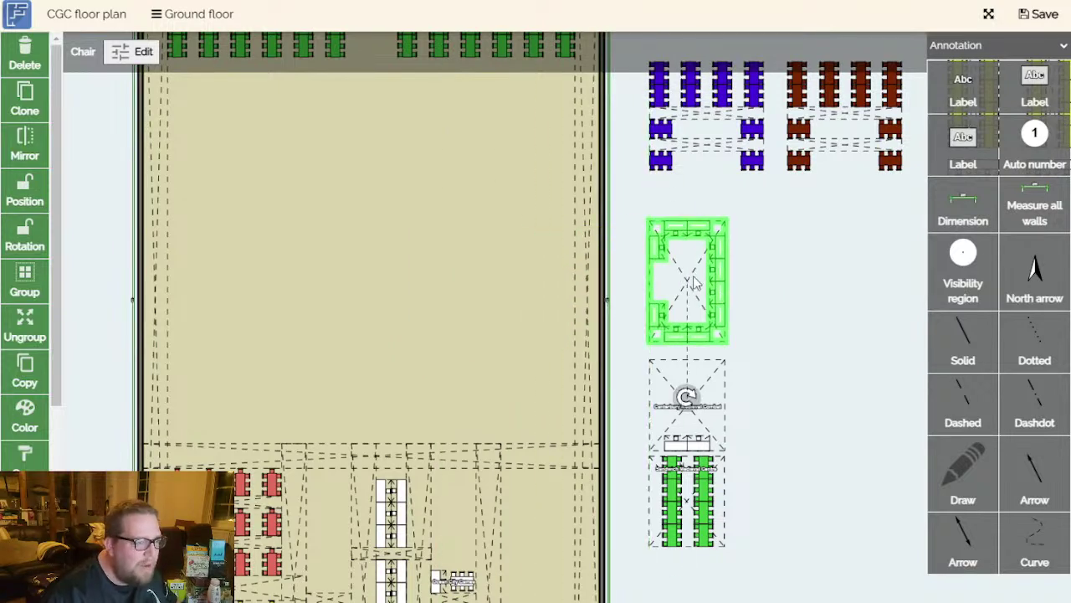
# Move the green open play table block further down from the hall's upper wall.
pyautogui.scroll(-3, 890, 287)
pyautogui.keyDown('ctrl'); pyautogui.scroll(-4, 861, 260); pyautogui.keyUp('ctrl')
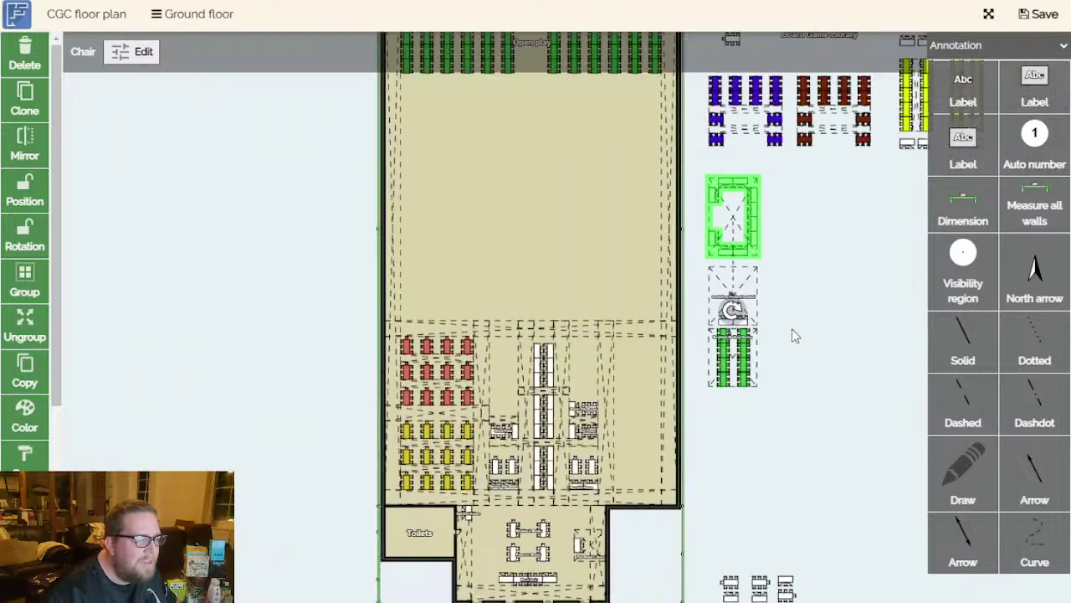
pyautogui.keyDown('ctrl'); pyautogui.scroll(3, 428, 419); pyautogui.keyUp('ctrl')
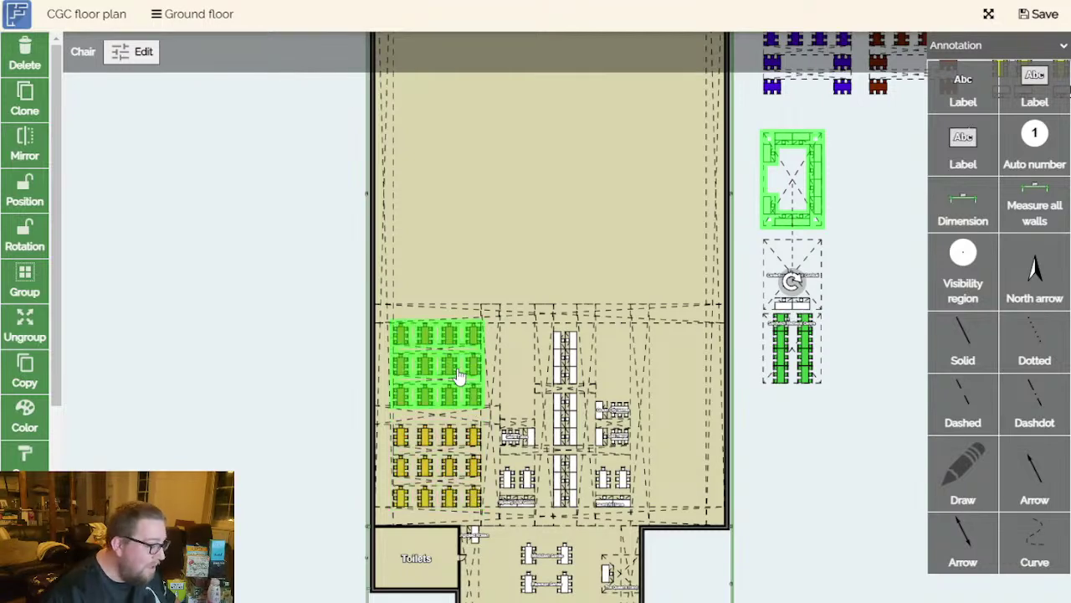
pyautogui.moveTo(569, 239); pyautogui.dragTo(432, 473)
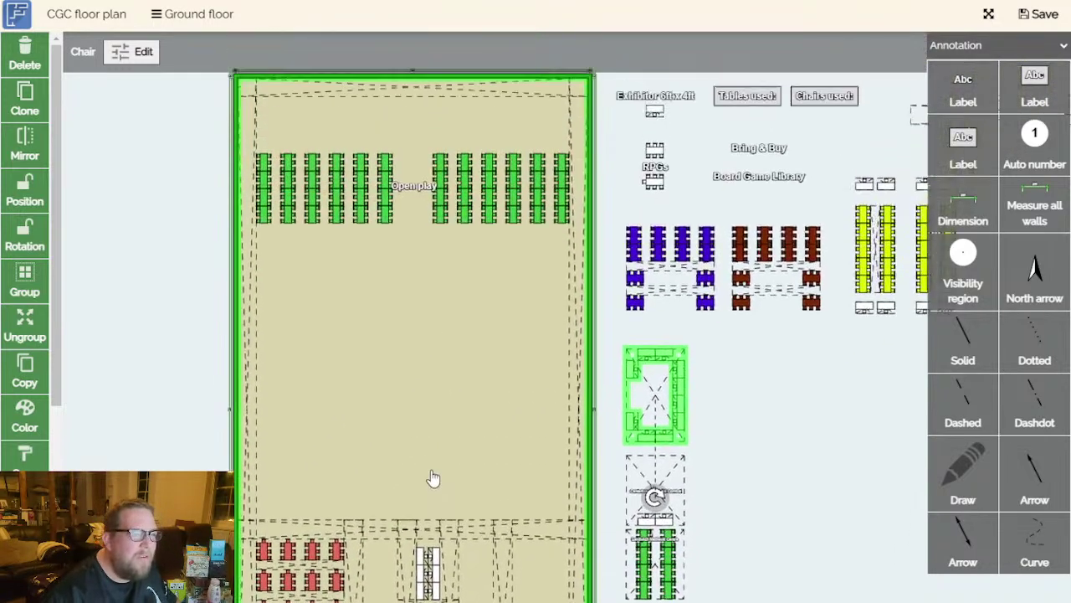
pyautogui.click(540, 216)
pyautogui.moveTo(533, 238); pyautogui.dragTo(527, 286)
# Place the ring of exhibitor tables in the hall's upper right corner, flush against the walkway voids.
pyautogui.moveTo(666, 418); pyautogui.dragTo(550, 164)
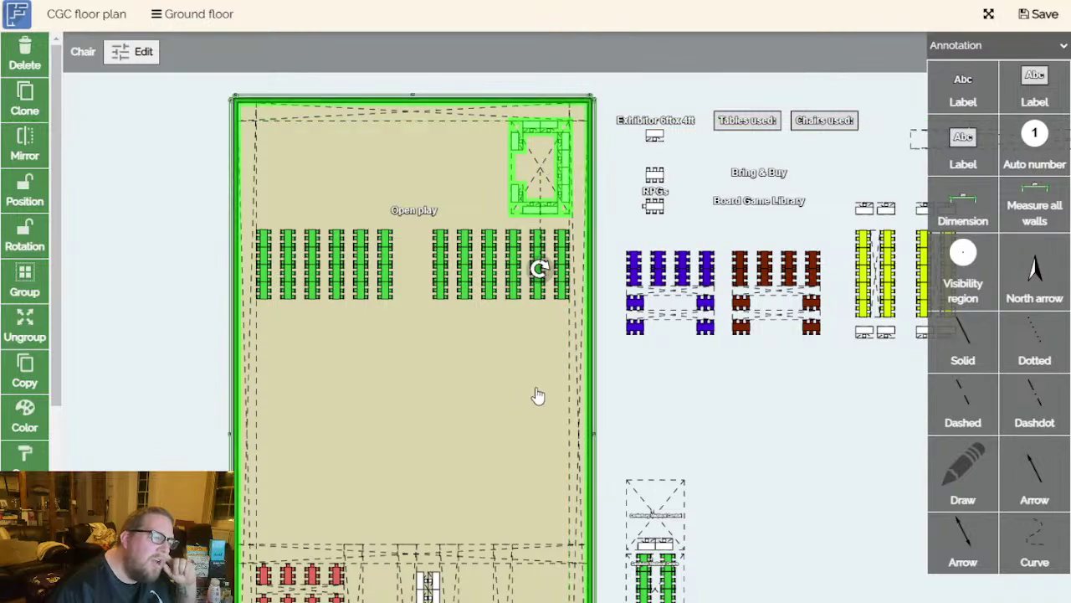
pyautogui.scroll(5, 504, 397)
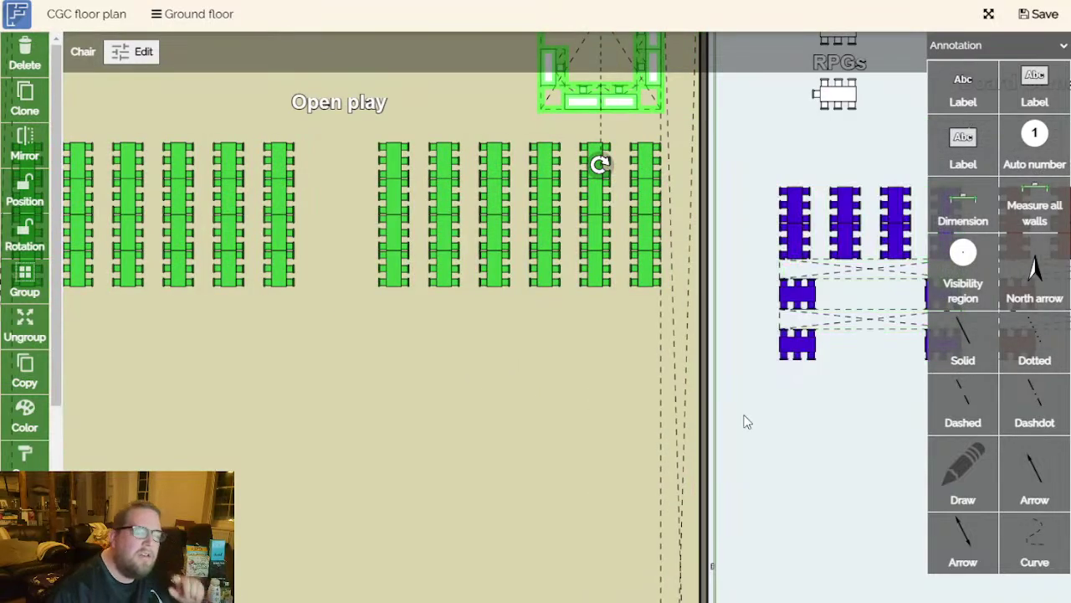
pyautogui.scroll(4, 719, 456)
pyautogui.scroll(2, 695, 289)
pyautogui.click(709, 256)
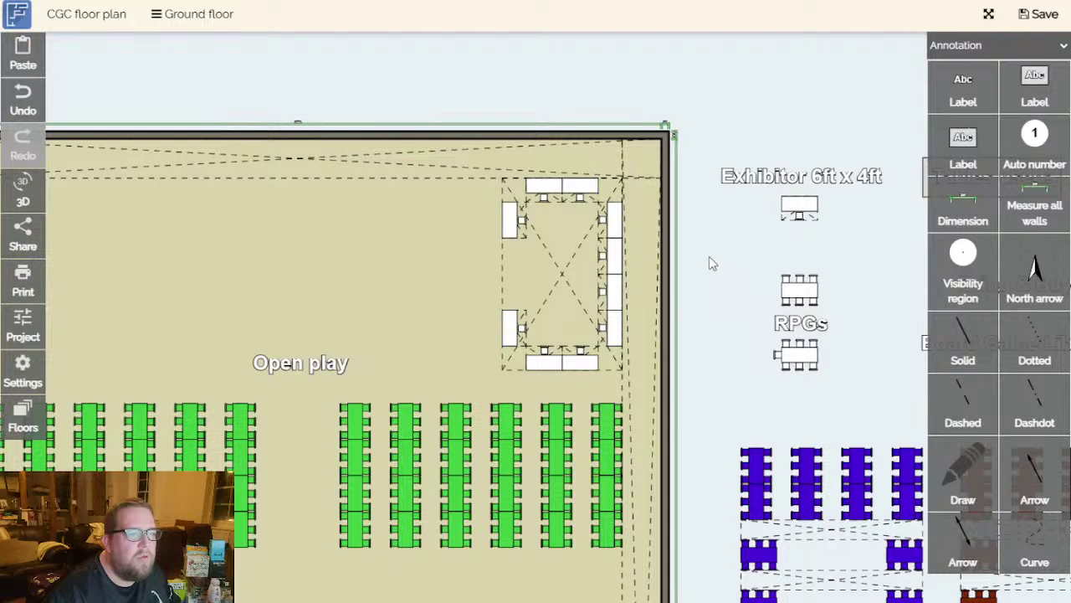
pyautogui.click(575, 285)
pyautogui.moveTo(576, 285); pyautogui.dragTo(563, 282)
pyautogui.click(724, 308)
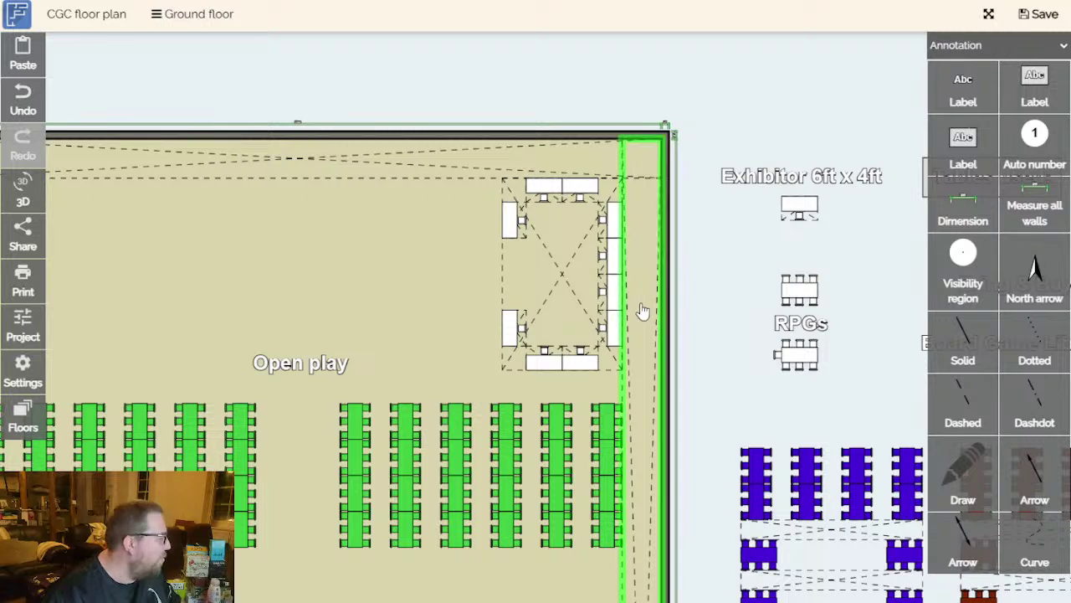
# Rotate the ring of tables so its opening faces down the hall and centre it along the upper walkway.
pyautogui.click(560, 287)
pyautogui.moveTo(561, 428); pyautogui.dragTo(666, 283)
pyautogui.moveTo(592, 226); pyautogui.dragTo(309, 183)
pyautogui.click(340, 98)
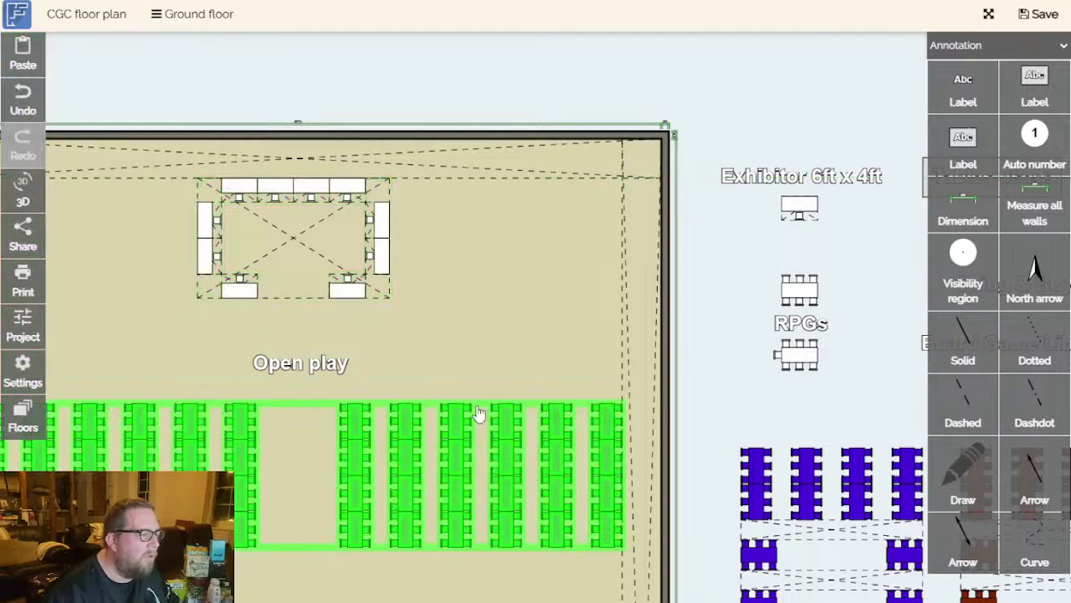
# Move the Open play label between the two green table blocks and place a copy of it inside the ring of tables.
pyautogui.moveTo(462, 341); pyautogui.dragTo(479, 344)
pyautogui.moveTo(359, 386); pyautogui.dragTo(359, 462)
pyautogui.hotkey('ctrl', 'c')
pyautogui.hotkey('ctrl', 'v')
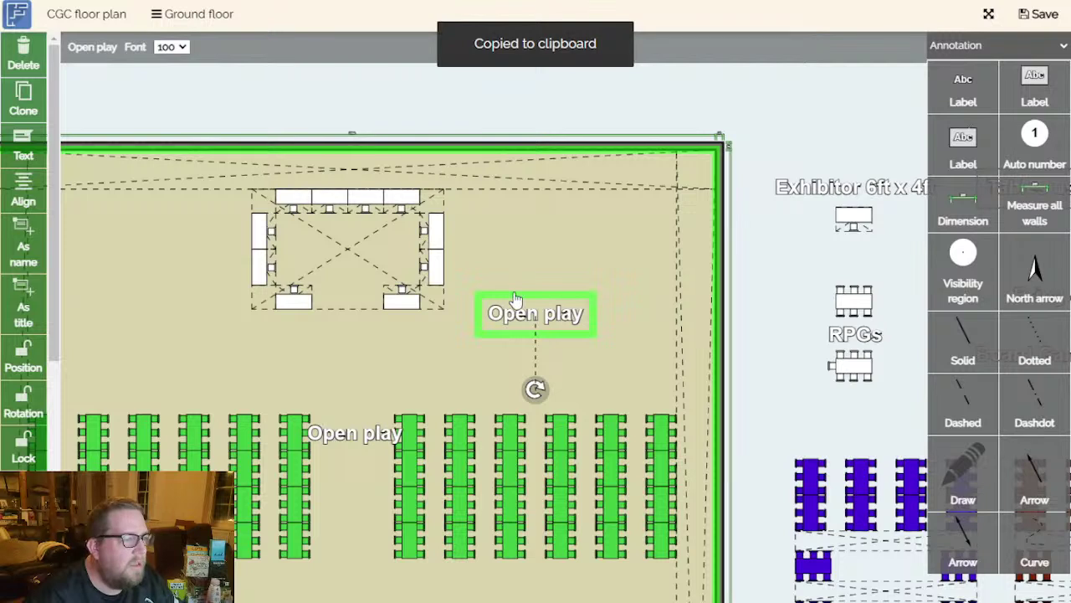
pyautogui.moveTo(540, 325); pyautogui.dragTo(343, 248)
# Change the text of the copied label inside the ring of tables to "Retro Games".
pyautogui.click(355, 216)
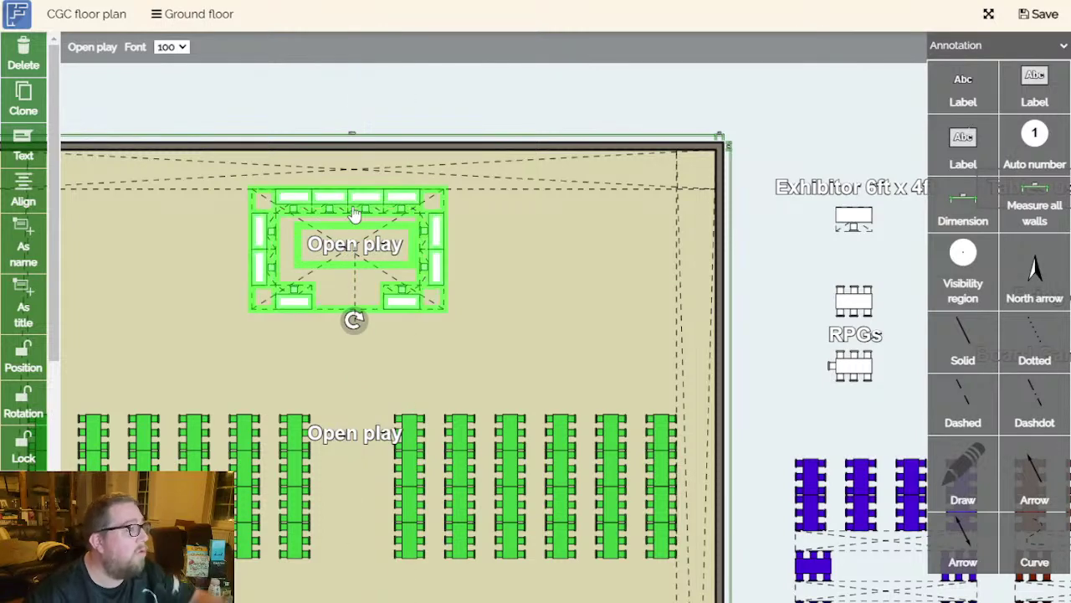
pyautogui.click(24, 144)
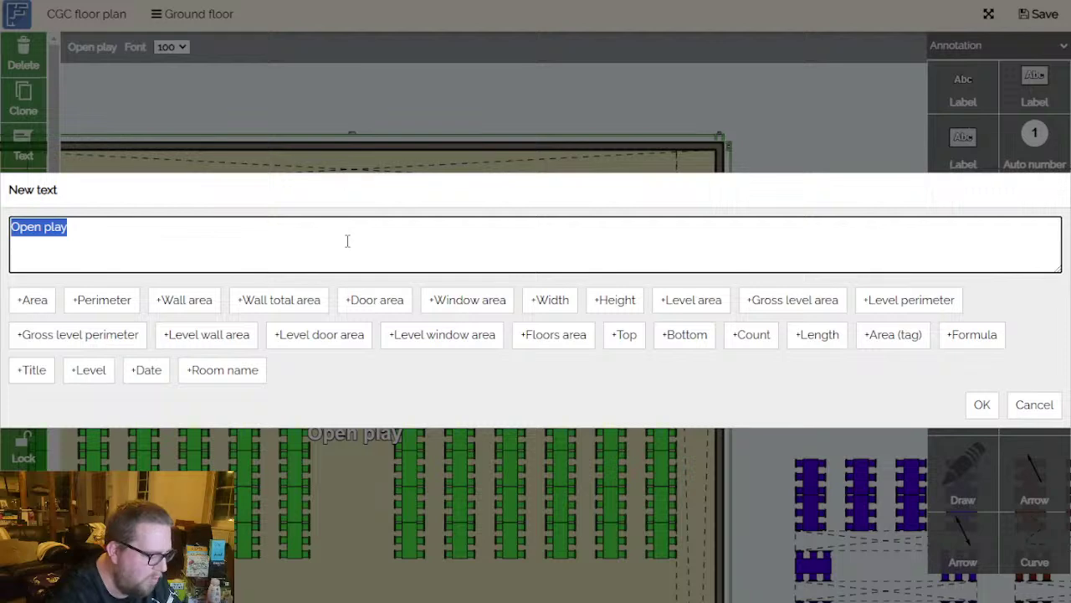
pyautogui.write('Retro')
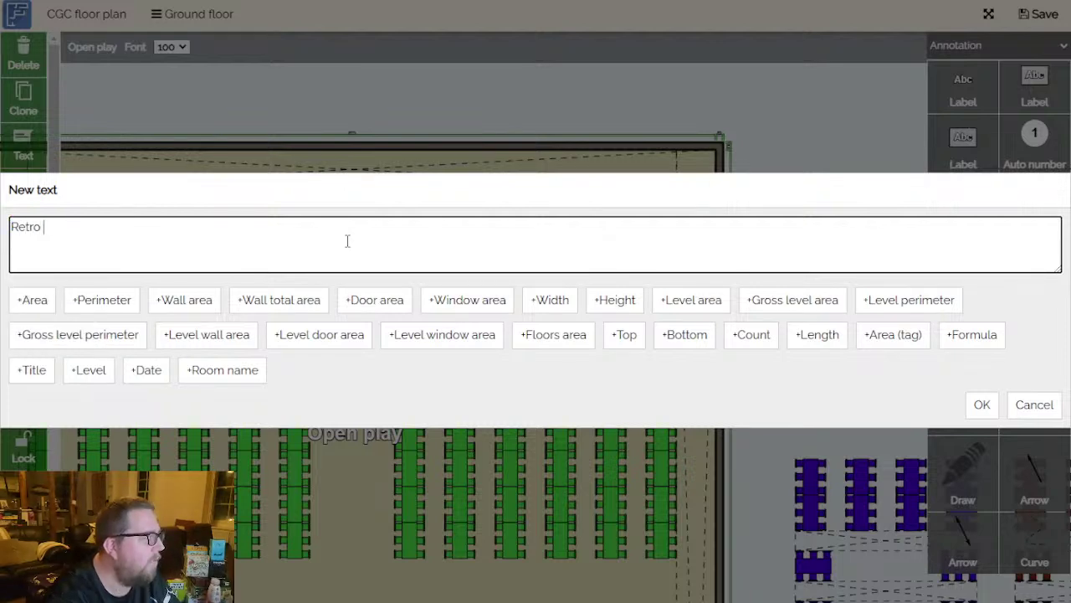
pyautogui.write(' Games')
pyautogui.click(982, 404)
pyautogui.click(551, 245)
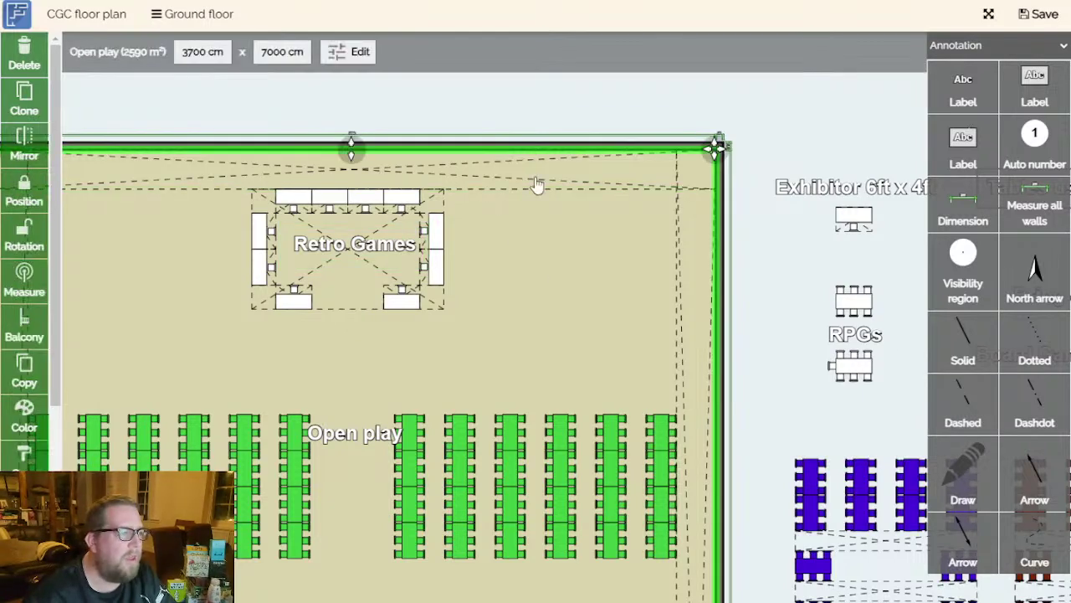
pyautogui.click(531, 112)
# Move the green open play table block slightly up the hall, closer to the Retro Games stand.
pyautogui.scroll(-5, 527, 126)
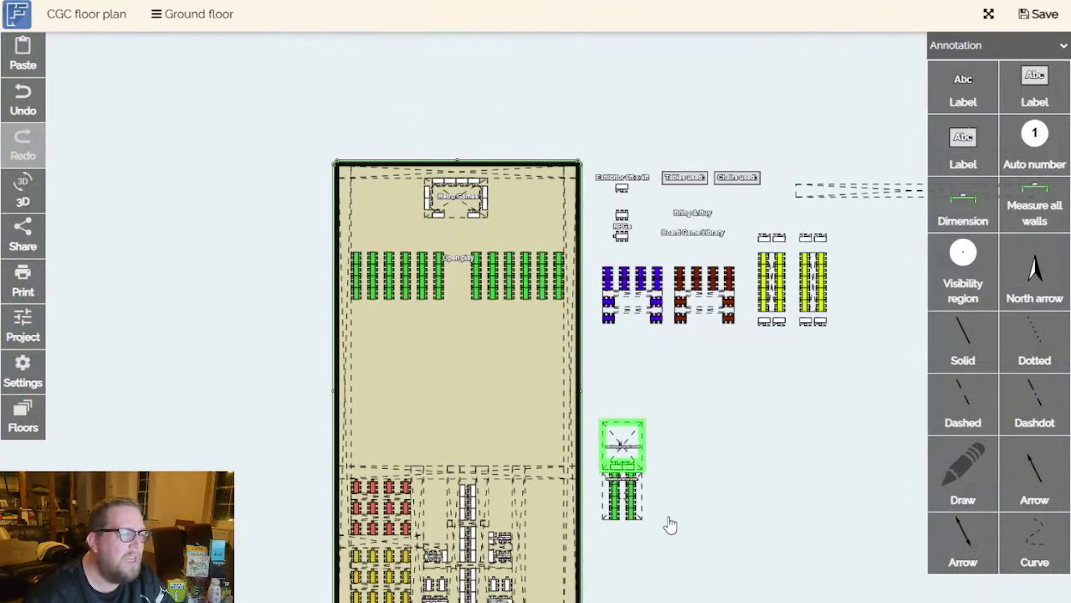
pyautogui.moveTo(734, 440); pyautogui.dragTo(739, 377)
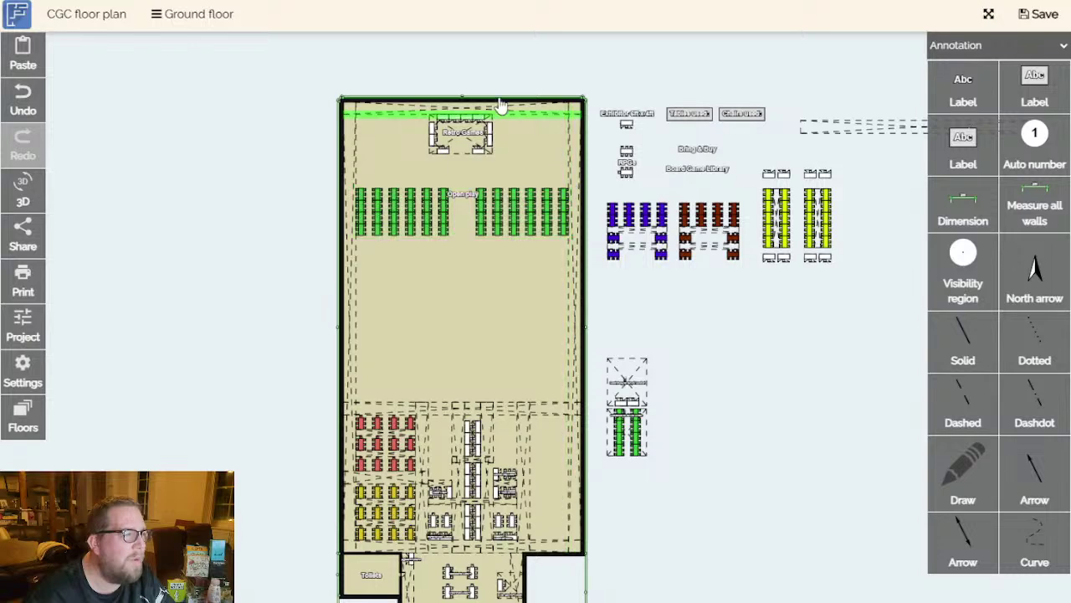
pyautogui.click(510, 225)
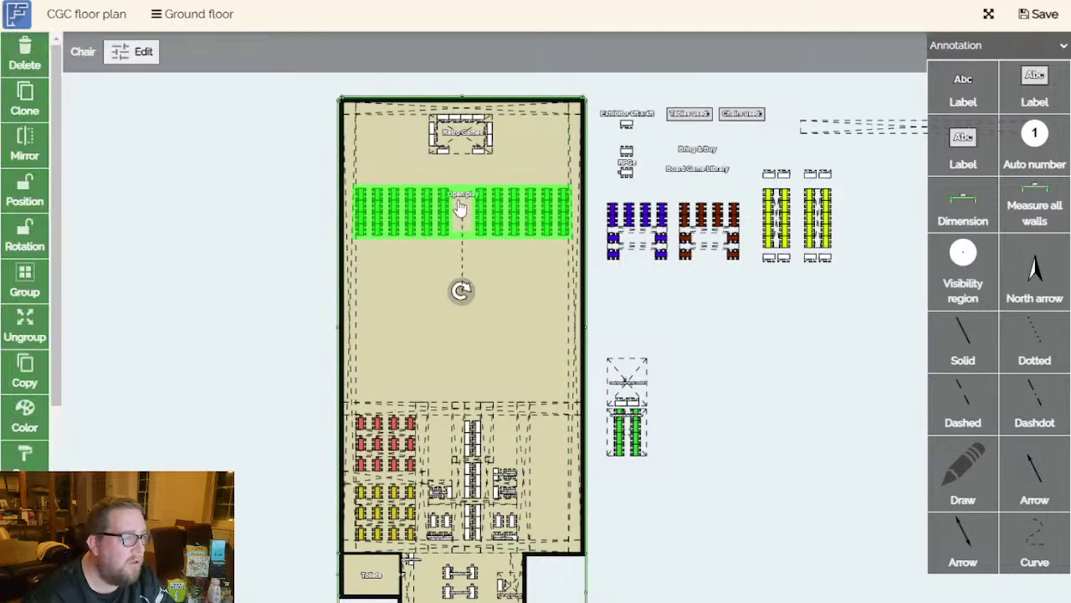
pyautogui.moveTo(516, 231); pyautogui.dragTo(514, 210)
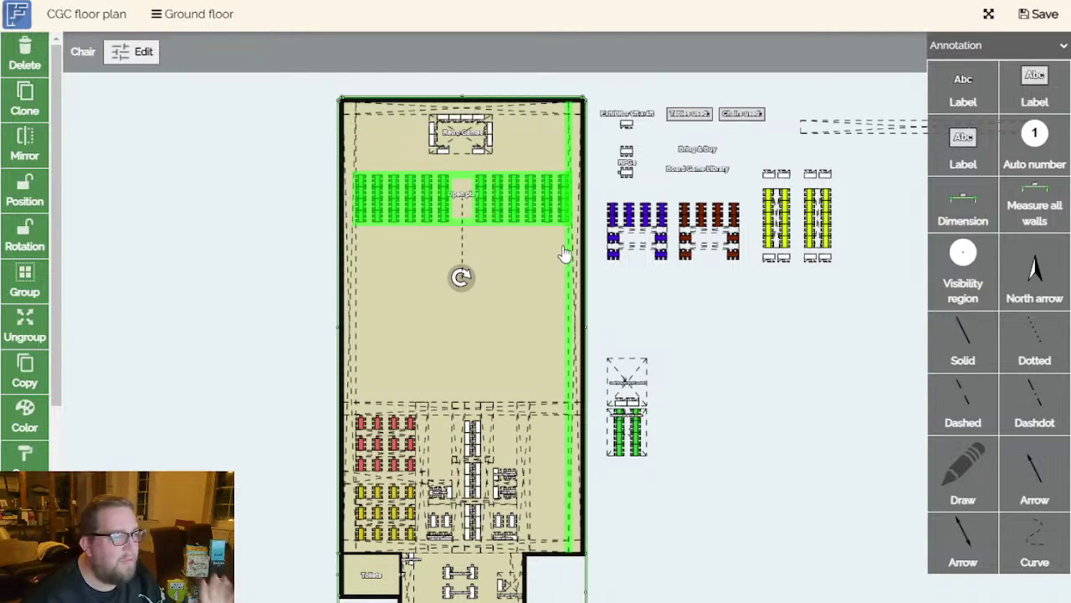
pyautogui.click(779, 334)
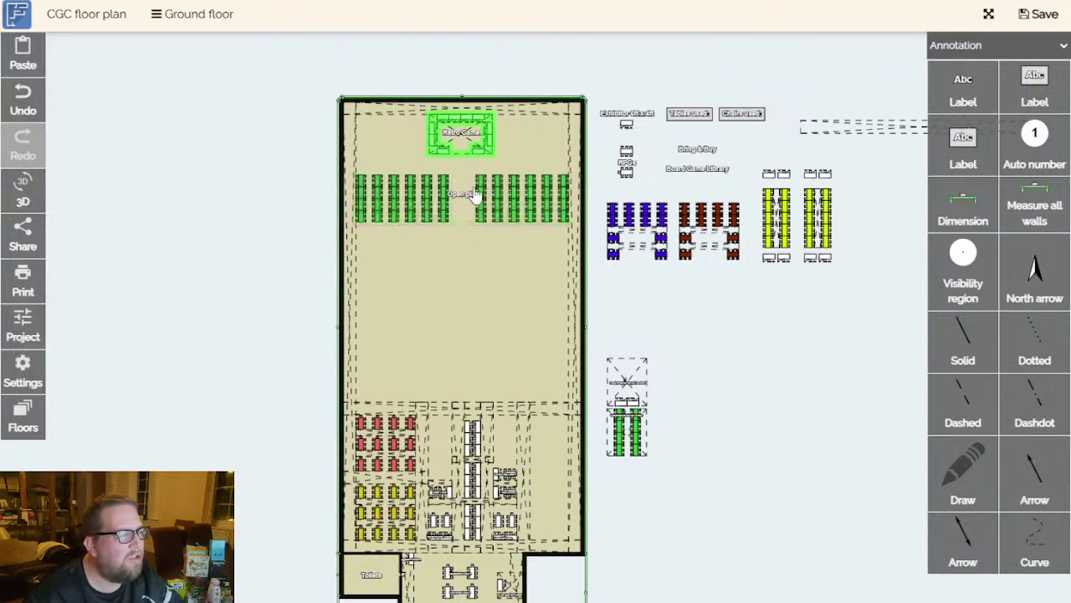
# Move the three loose white table sets outside the hall up to just below the Sandwich Medieval Centre block.
pyautogui.scroll(-2, 535, 219)
pyautogui.scroll(-1, 536, 221)
pyautogui.scroll(6, 415, 394)
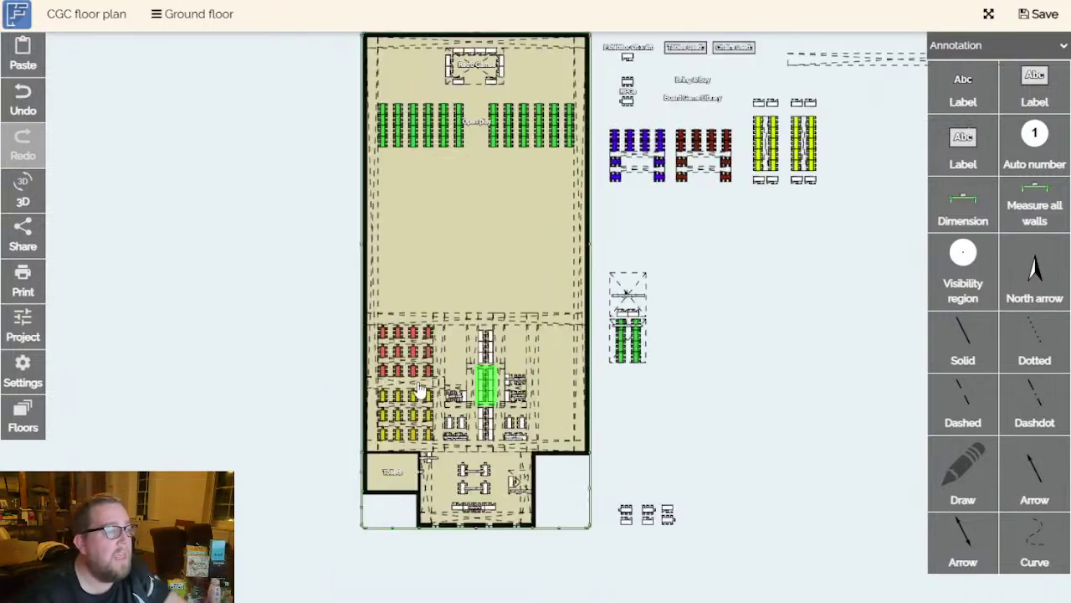
pyautogui.scroll(-2, 377, 368)
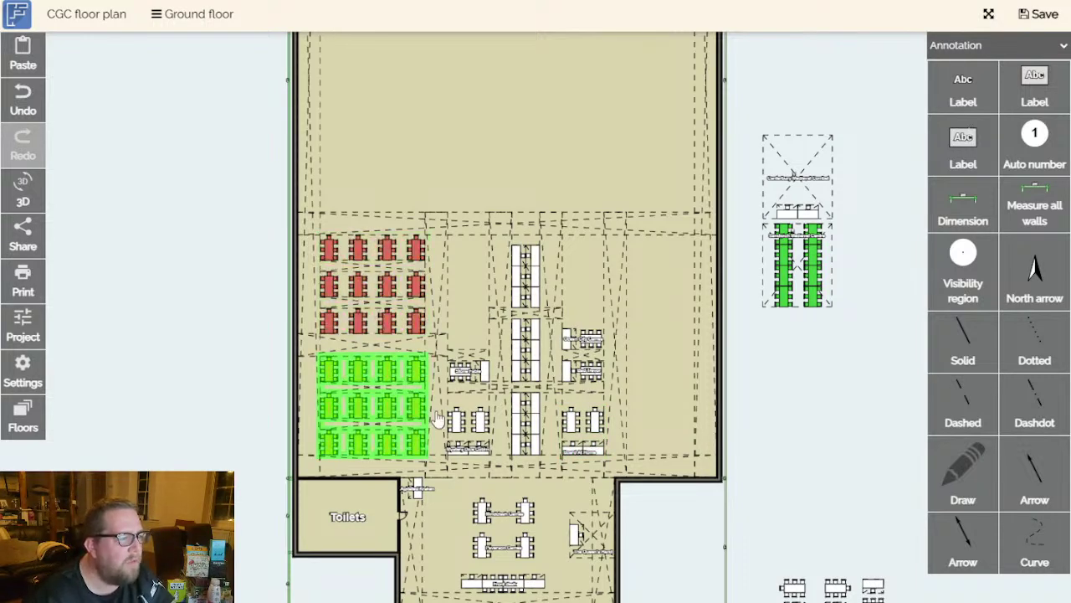
pyautogui.moveTo(812, 416); pyautogui.dragTo(680, 304)
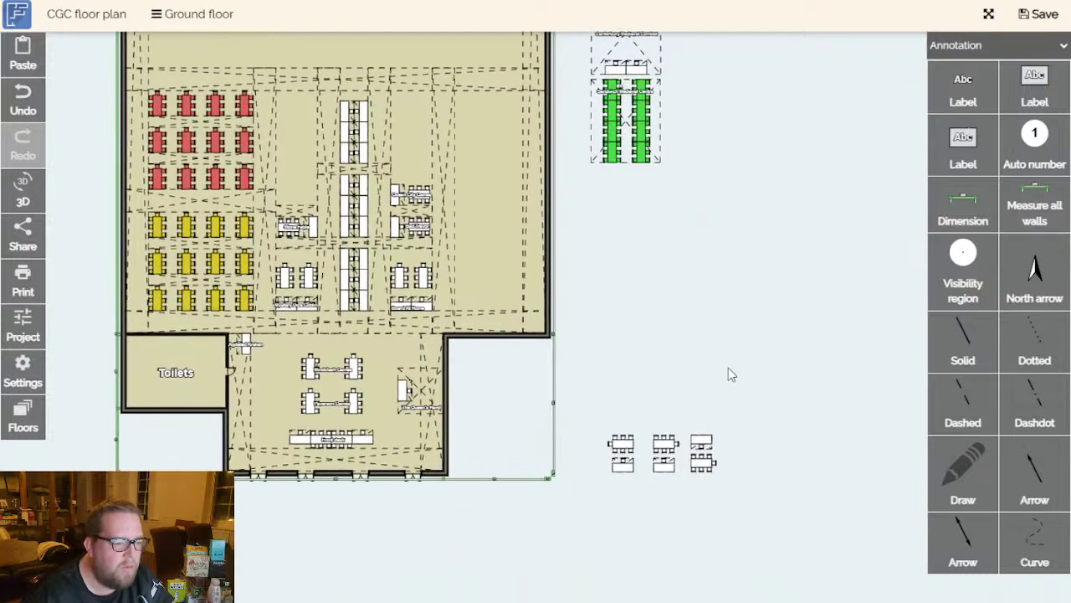
pyautogui.moveTo(665, 452); pyautogui.dragTo(591, 195)
pyautogui.click(658, 419)
pyautogui.moveTo(627, 430); pyautogui.dragTo(653, 197)
pyautogui.click(621, 401)
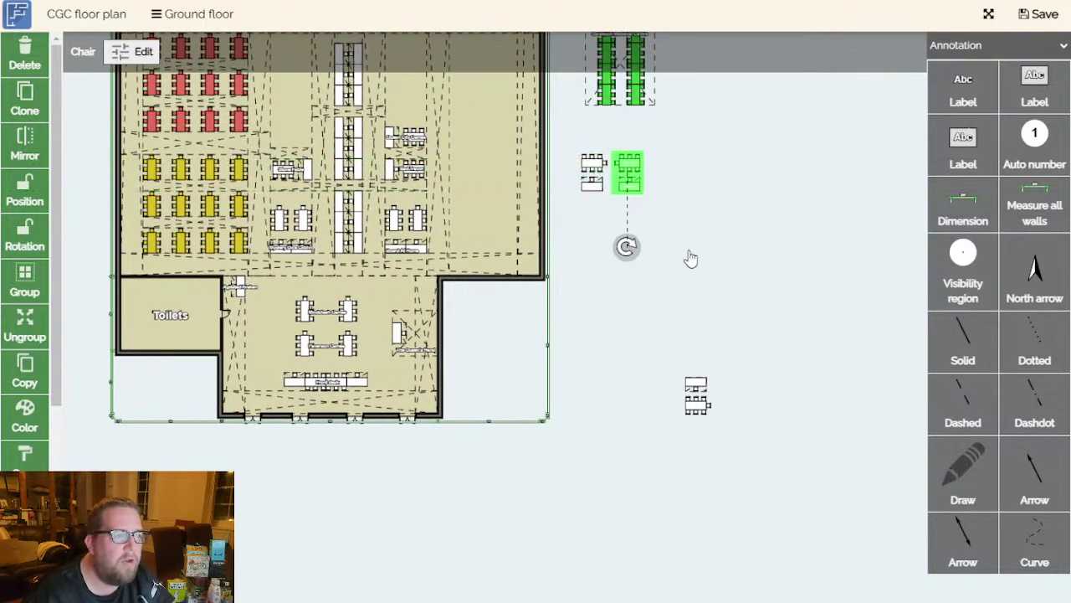
pyautogui.click(696, 394)
pyautogui.moveTo(695, 393); pyautogui.dragTo(673, 166)
pyautogui.moveTo(662, 311); pyautogui.dragTo(699, 505)
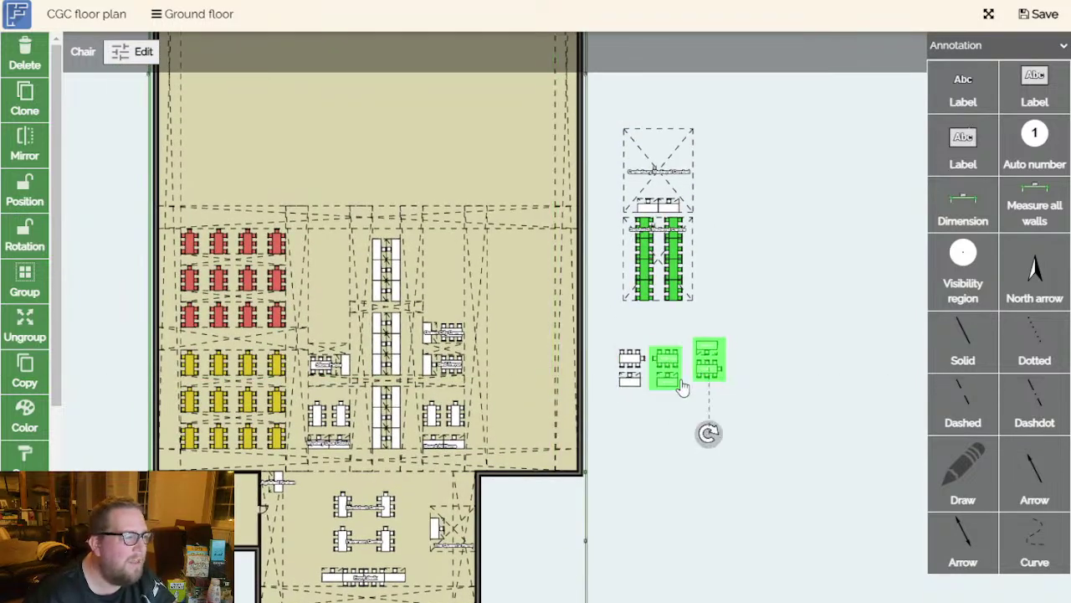
pyautogui.moveTo(813, 277); pyautogui.dragTo(743, 432)
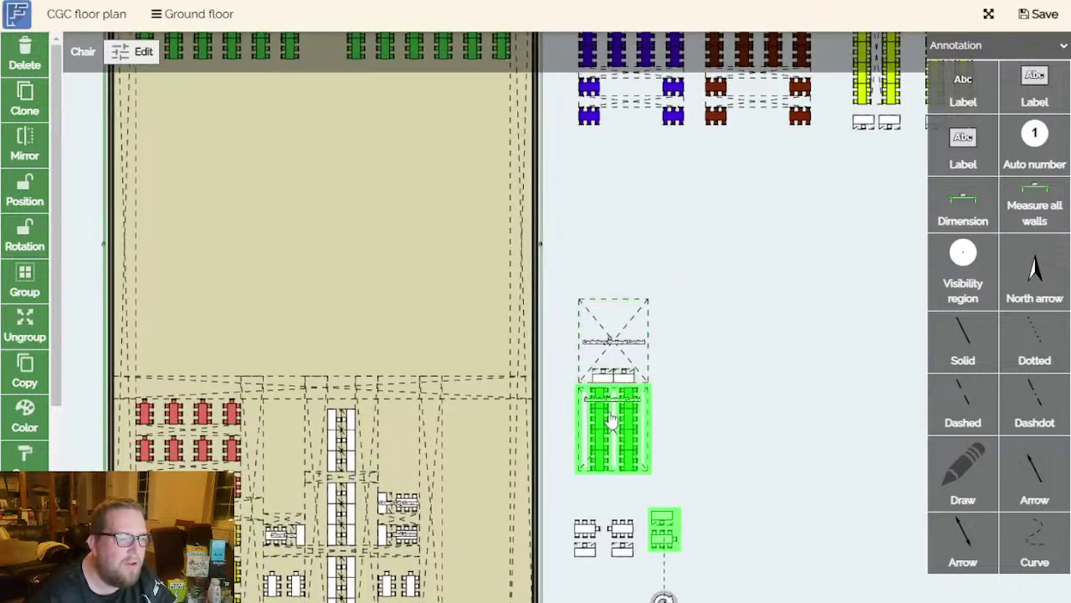
# Examine the unplaced Canterbury Medieval Combat and Sandwich Medieval Centre stands and the spare labels and table blocks outside the hall.
pyautogui.scroll(5, 621, 352)
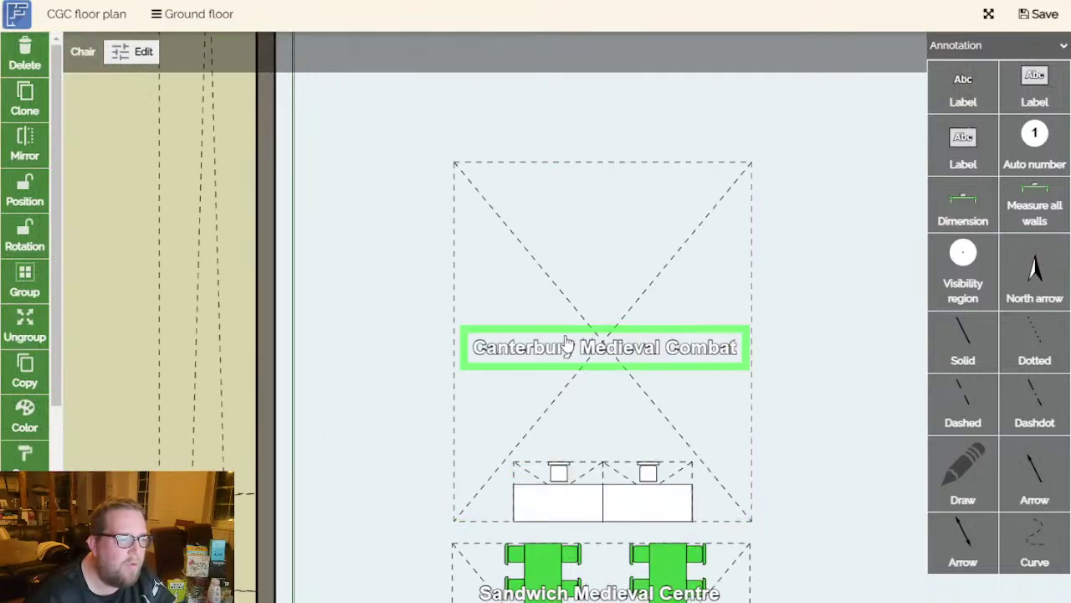
pyautogui.scroll(-1, 676, 362)
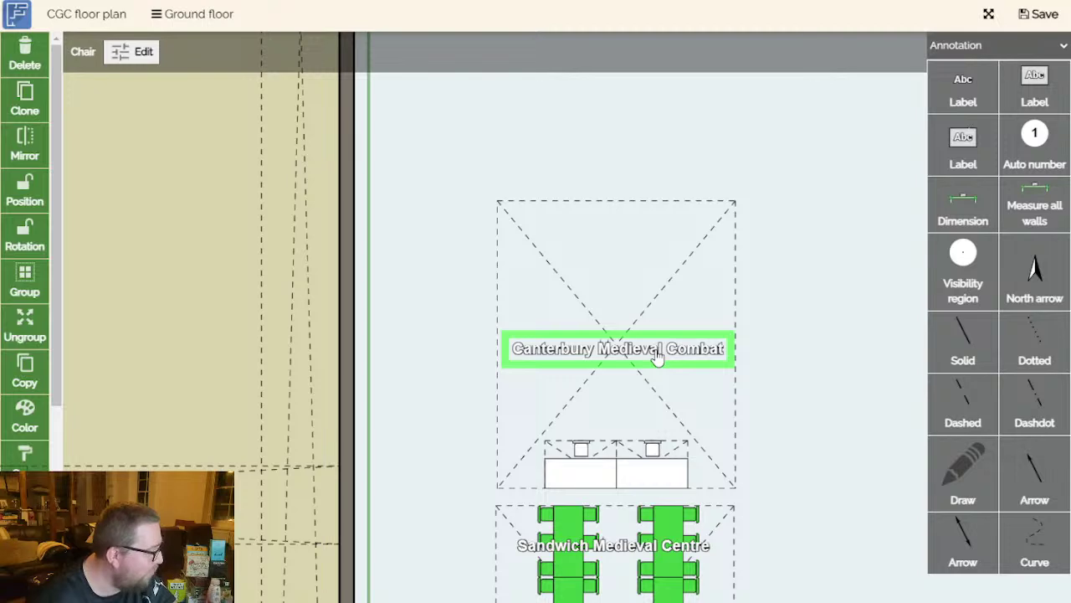
pyautogui.moveTo(798, 433); pyautogui.dragTo(646, 249)
pyautogui.scroll(-3, 620, 377)
pyautogui.scroll(-3, 523, 399)
pyautogui.click(456, 473)
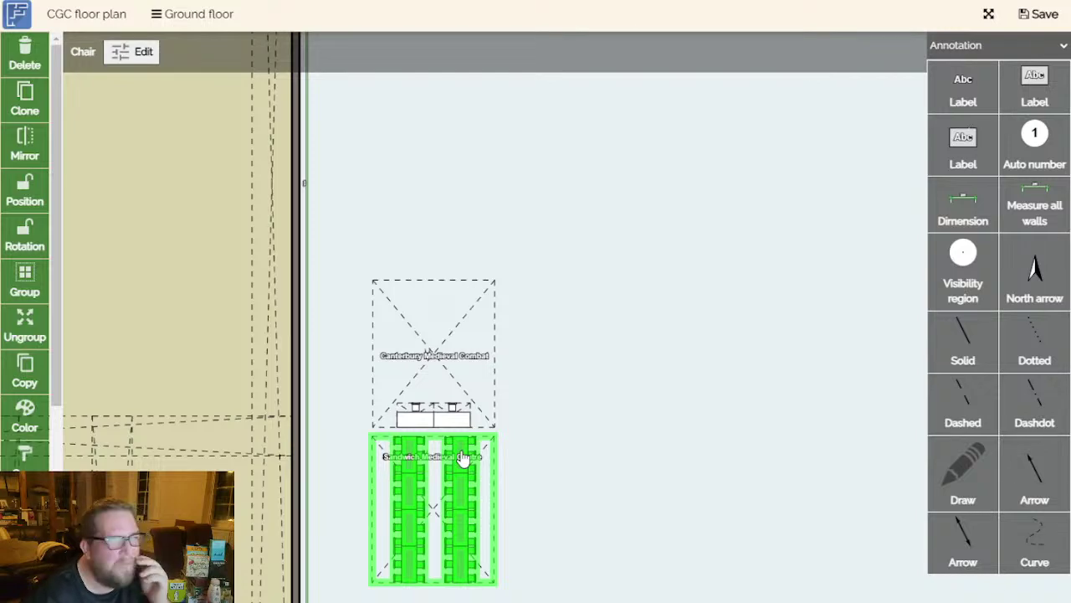
pyautogui.moveTo(657, 434); pyautogui.dragTo(569, 531)
pyautogui.scroll(-2, 751, 349)
pyautogui.moveTo(751, 349); pyautogui.dragTo(630, 490)
pyautogui.moveTo(668, 427); pyautogui.dragTo(631, 575)
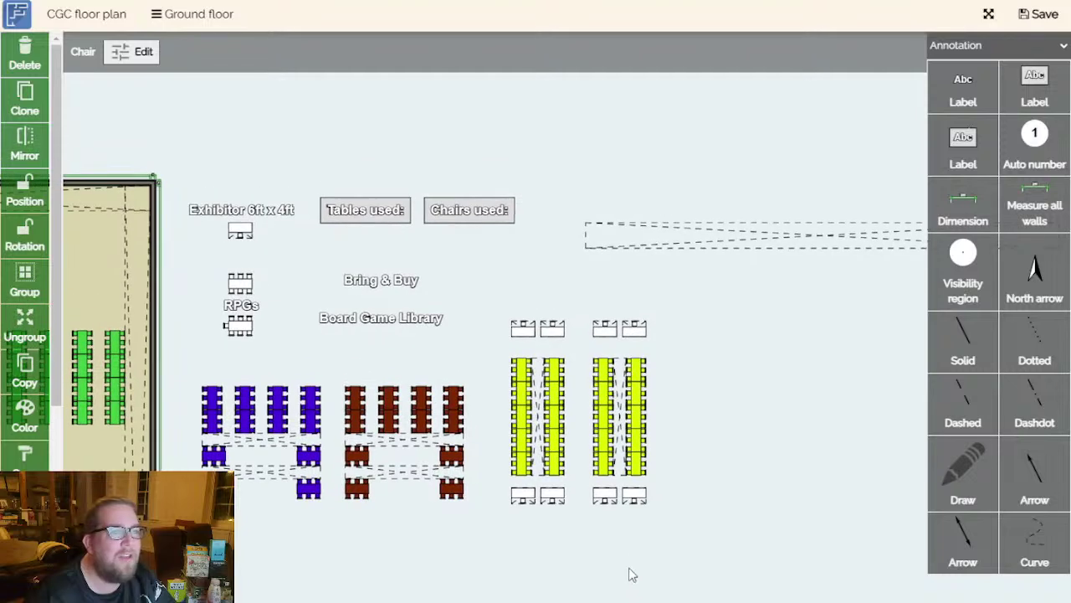
pyautogui.scroll(-2, 794, 357)
# Move the Bring & Buy label into the hall, between the Retro Games stand and the nearby side wall.
pyautogui.moveTo(795, 357); pyautogui.dragTo(973, 387)
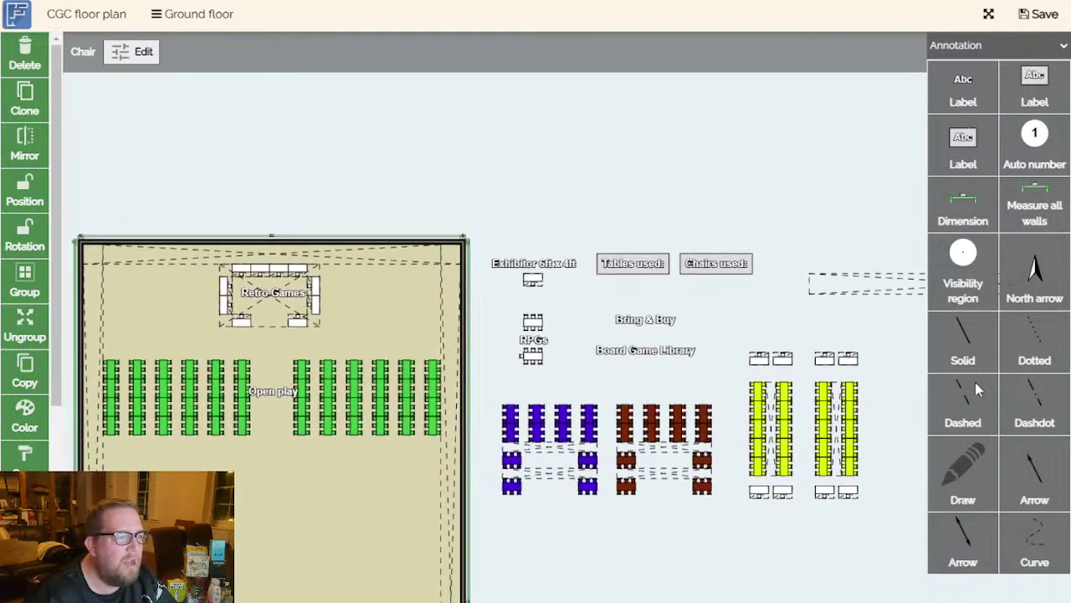
pyautogui.moveTo(765, 320); pyautogui.dragTo(837, 325)
pyautogui.click(759, 311)
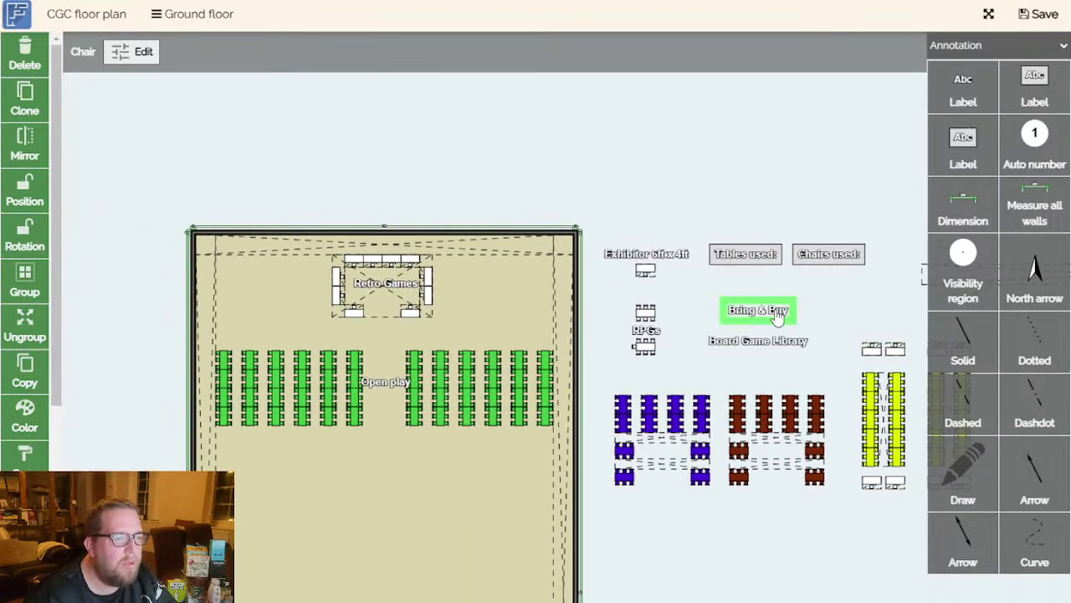
pyautogui.moveTo(756, 317); pyautogui.dragTo(497, 292)
pyautogui.moveTo(708, 301); pyautogui.dragTo(749, 341)
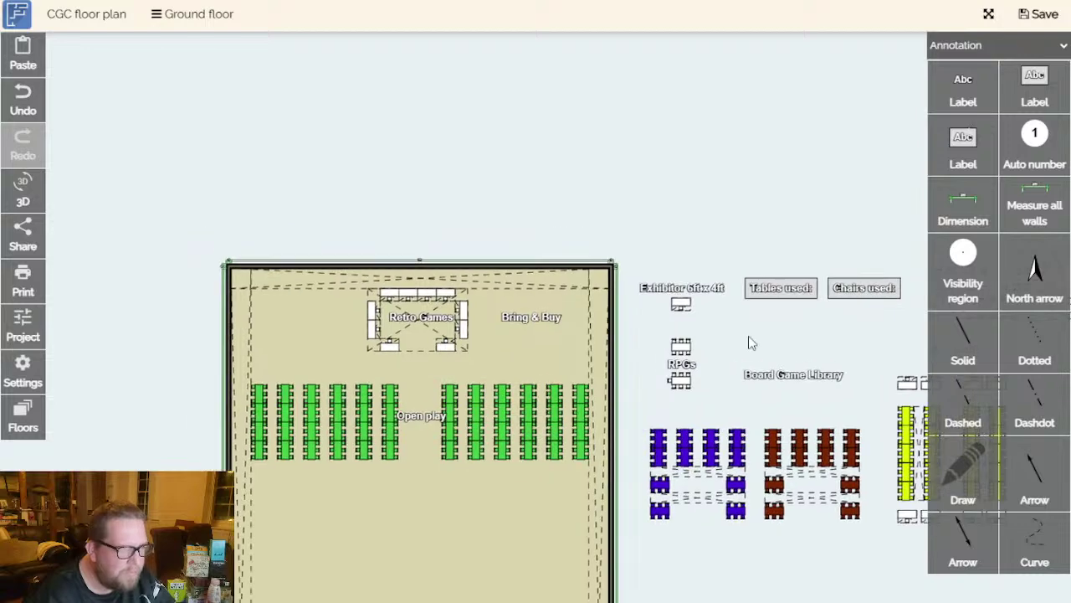
# Nudge the Bring & Buy label slightly away from the Retro Games stand towards the side wall.
pyautogui.scroll(3, 728, 343)
pyautogui.scroll(-2, 531, 330)
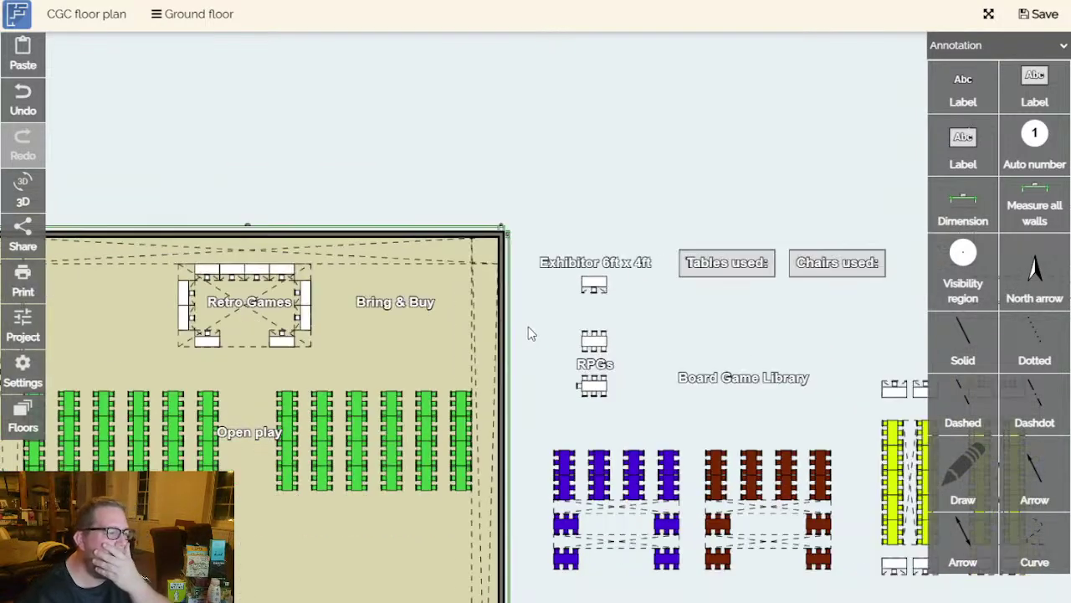
pyautogui.scroll(-2, 528, 333)
pyautogui.moveTo(527, 333); pyautogui.dragTo(631, 333)
pyautogui.scroll(3, 627, 335)
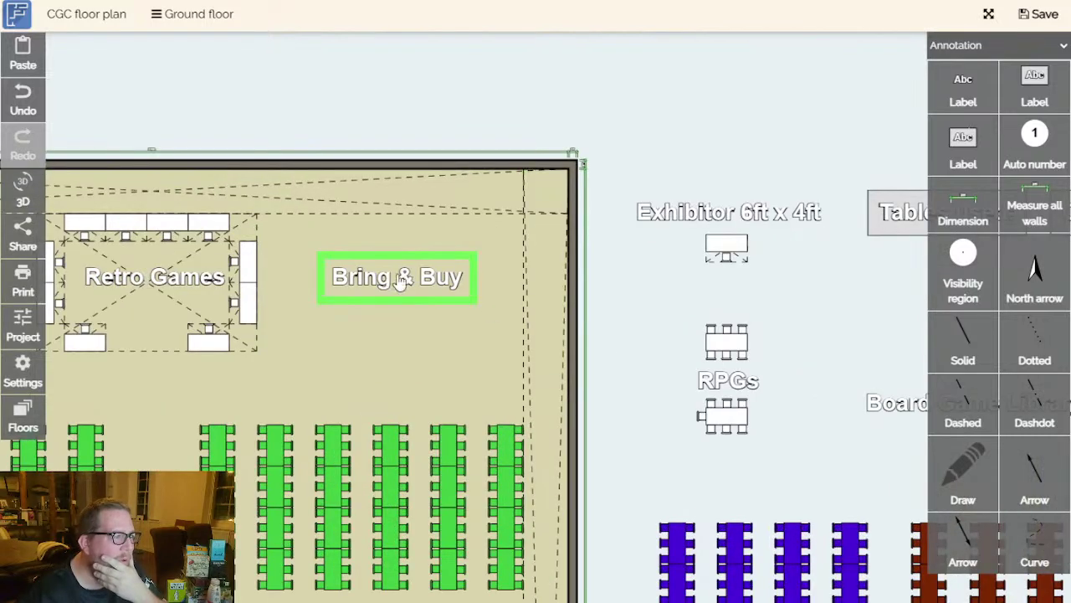
pyautogui.moveTo(387, 279); pyautogui.dragTo(410, 283)
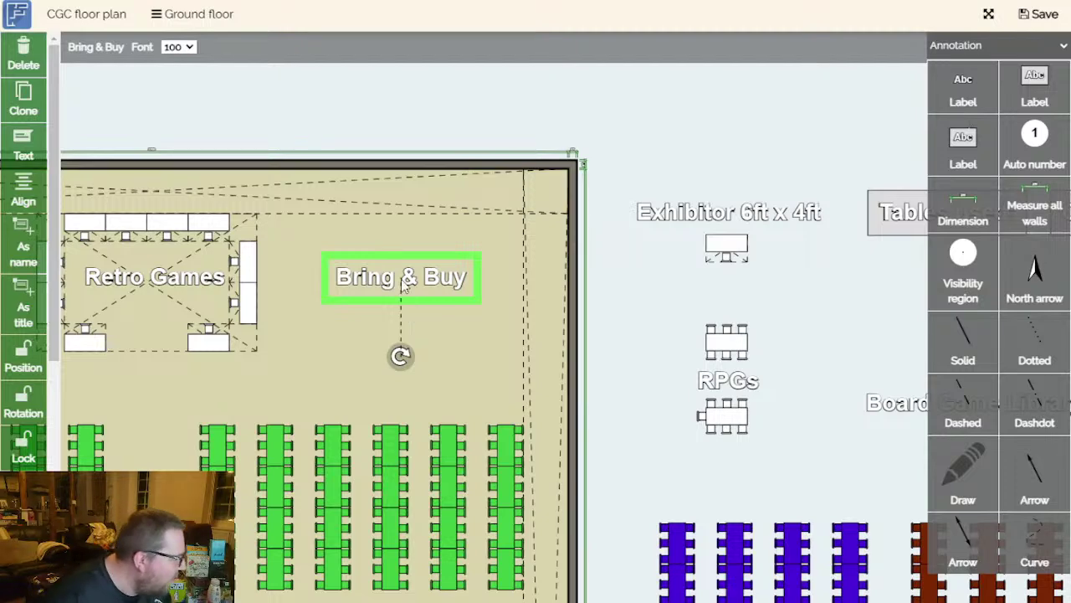
# Examine the free space around the Retro Games stand, the Bring & Buy label and the Open play tables.
pyautogui.moveTo(300, 341); pyautogui.dragTo(498, 360)
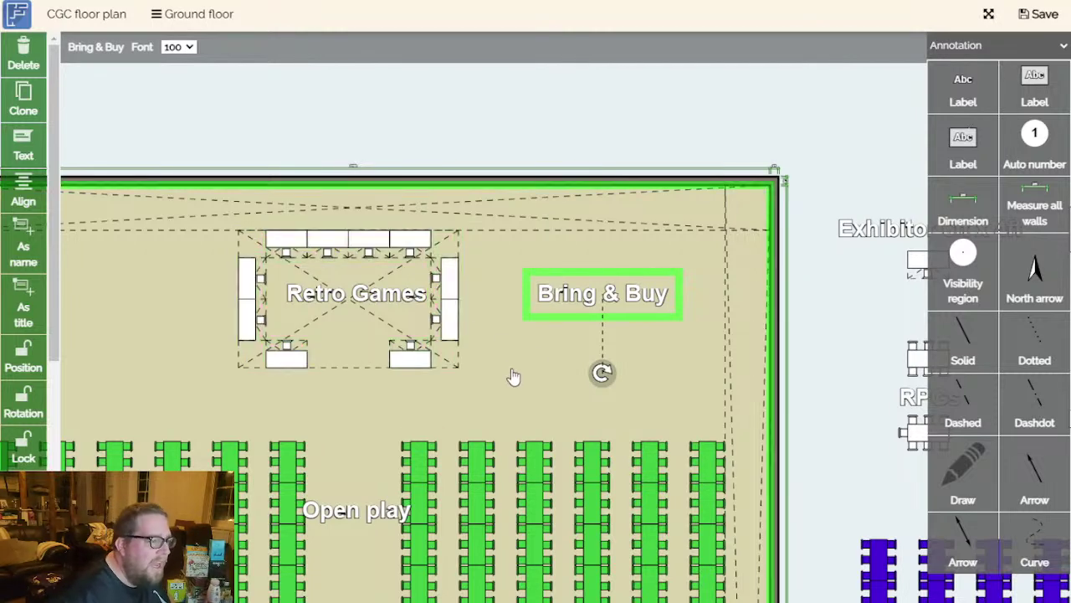
pyautogui.moveTo(524, 369); pyautogui.dragTo(564, 379)
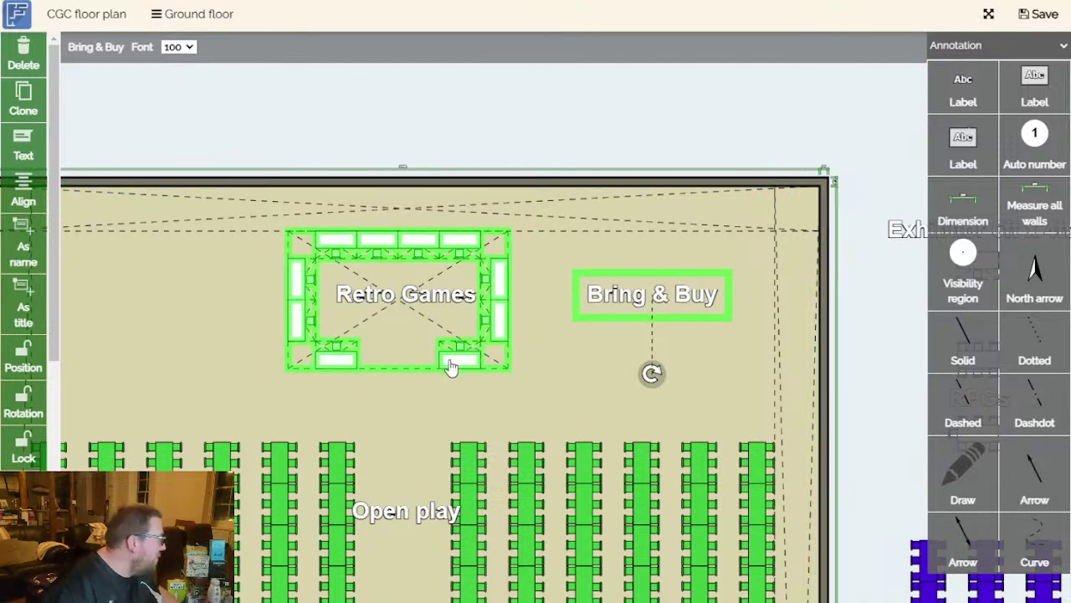
pyautogui.moveTo(612, 414); pyautogui.dragTo(551, 371)
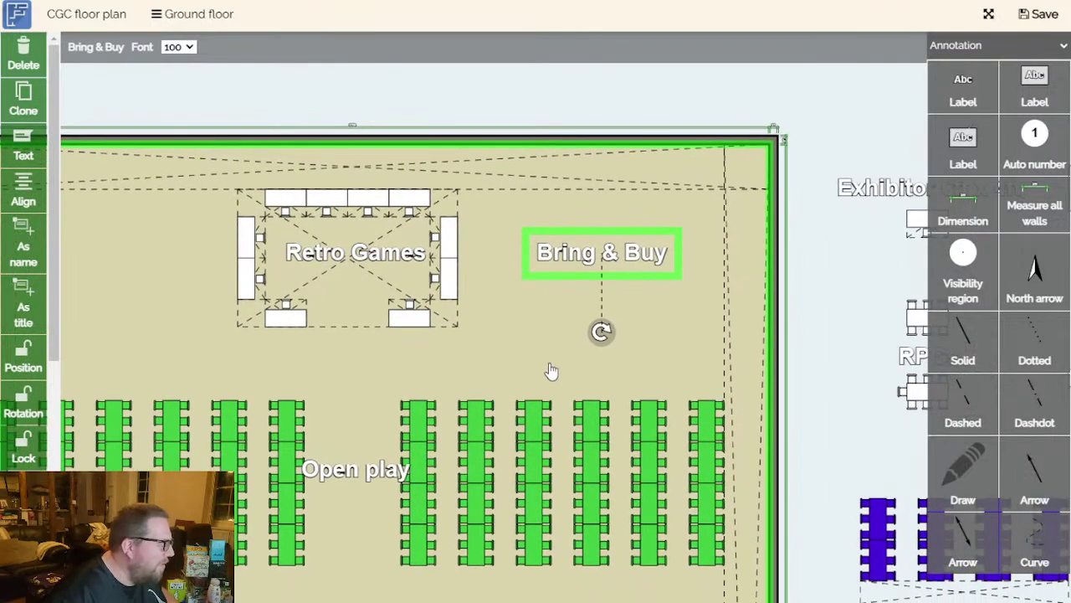
pyautogui.scroll(-1, 536, 335)
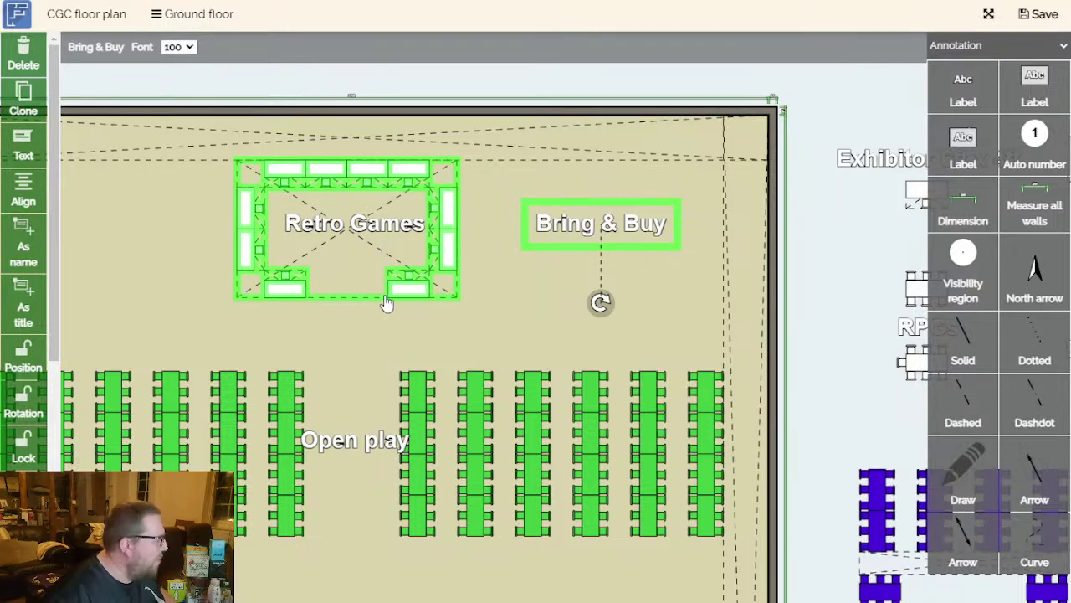
pyautogui.moveTo(499, 320); pyautogui.dragTo(543, 314)
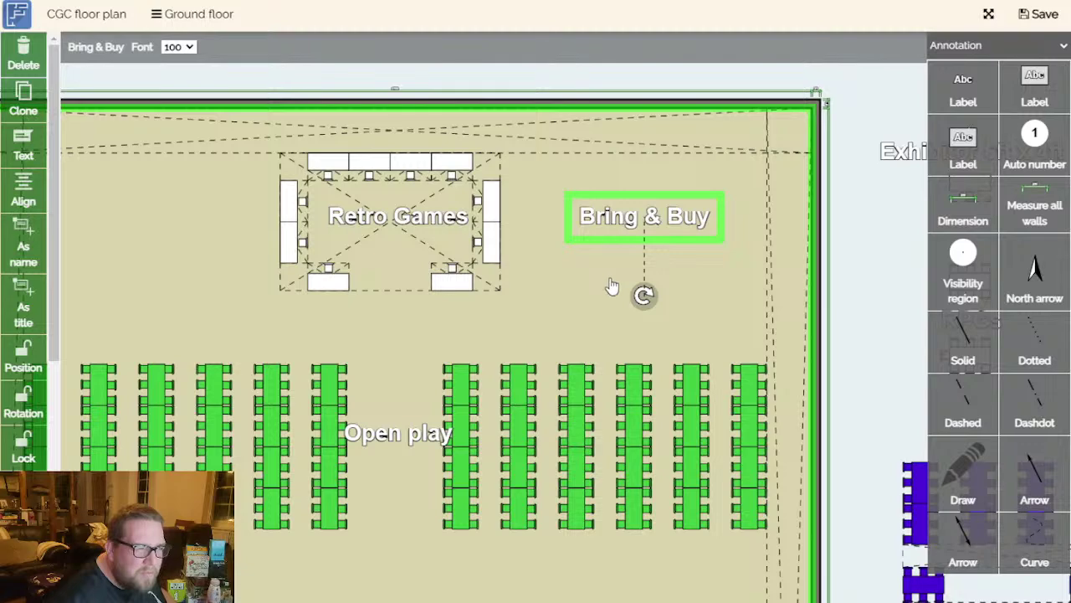
pyautogui.scroll(-4, 603, 280)
pyautogui.moveTo(562, 284); pyautogui.dragTo(550, 254)
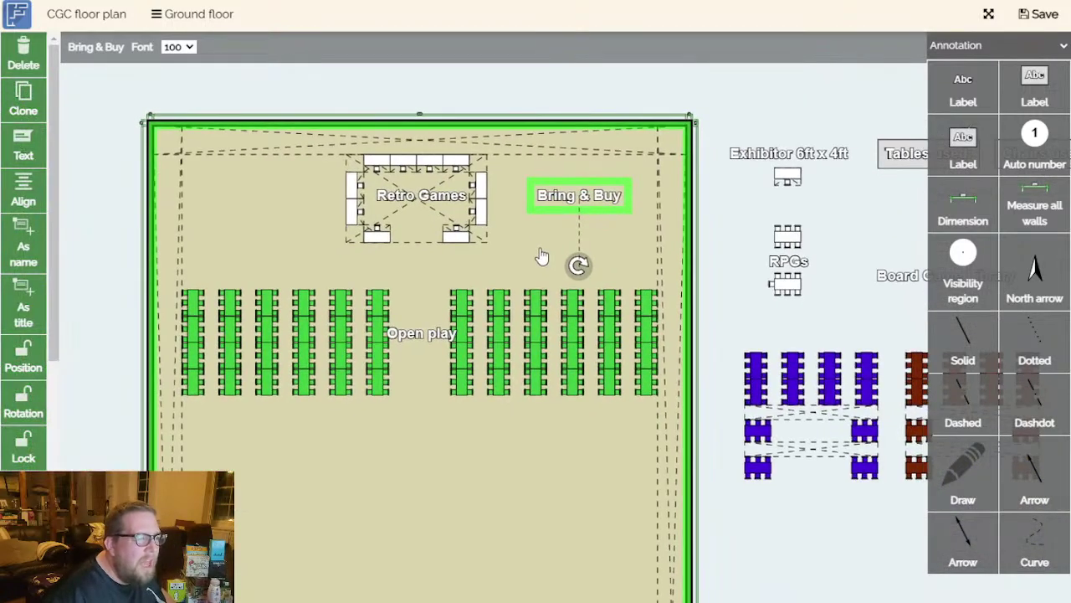
pyautogui.scroll(-3, 519, 261)
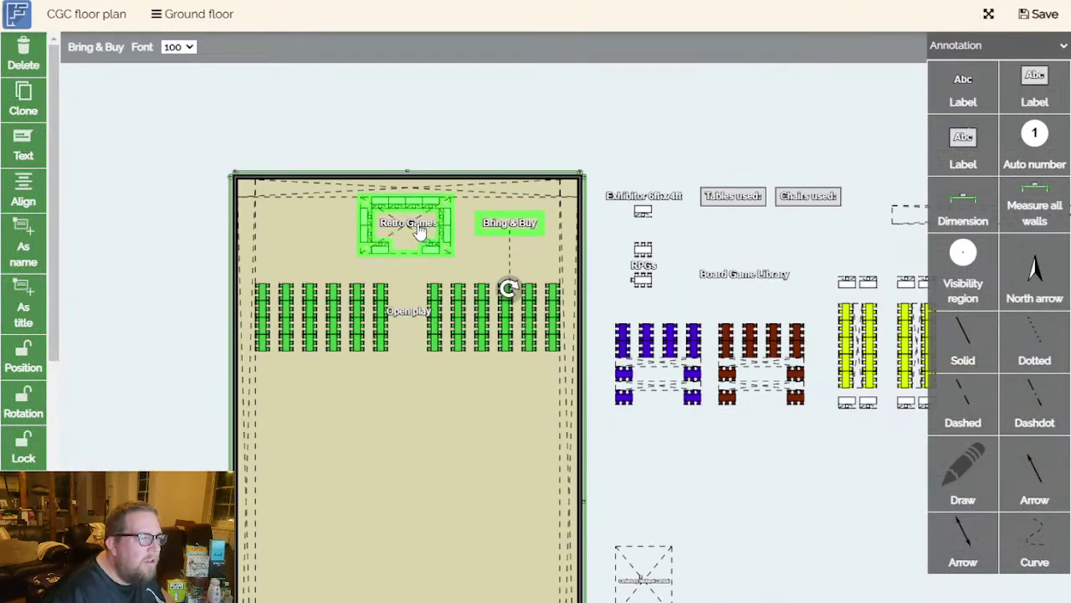
pyautogui.moveTo(478, 221); pyautogui.dragTo(490, 122)
pyautogui.scroll(3, 419, 177)
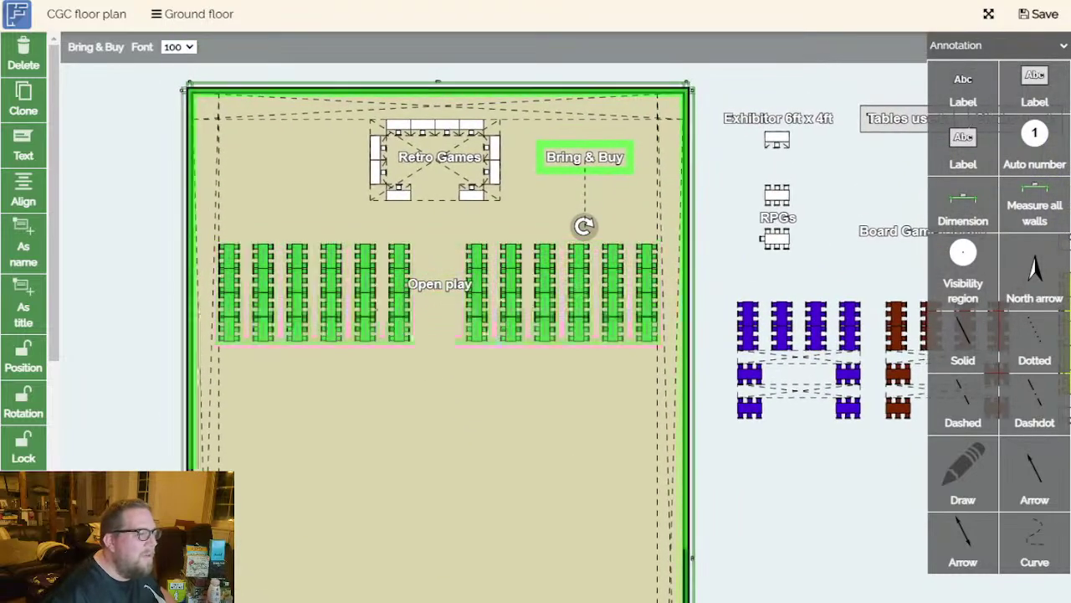
# Review the table blocks and exhibitor stands near the hall entrance and the unplaced stands outside the walls.
pyautogui.moveTo(443, 355); pyautogui.dragTo(448, 142)
pyautogui.moveTo(451, 308); pyautogui.dragTo(498, 105)
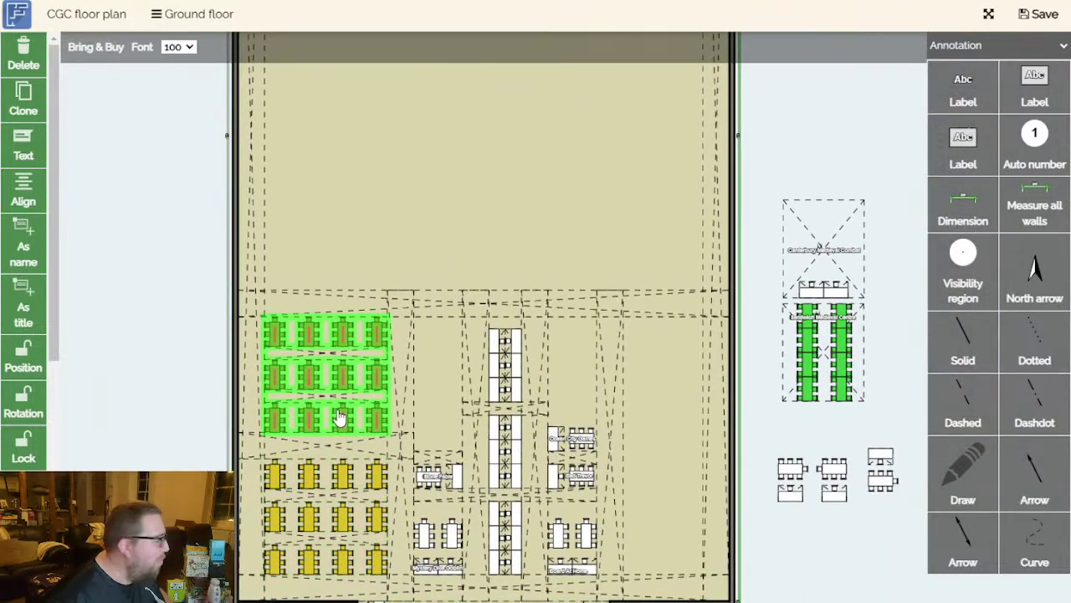
pyautogui.click(546, 209)
pyautogui.moveTo(550, 191); pyautogui.dragTo(411, 64)
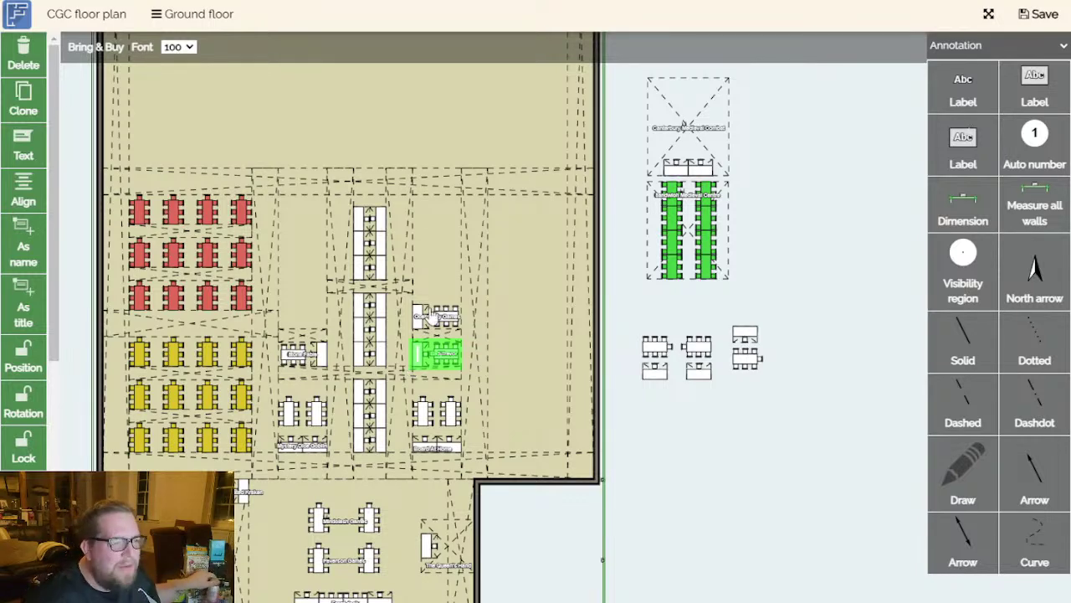
pyautogui.scroll(1, 777, 536)
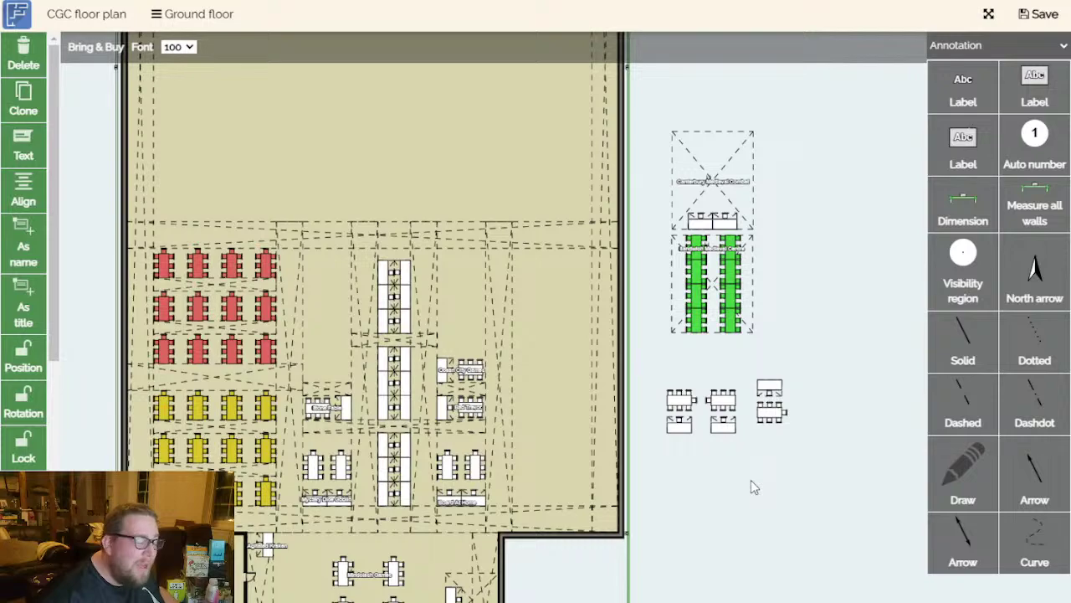
pyautogui.moveTo(672, 364); pyautogui.dragTo(682, 472)
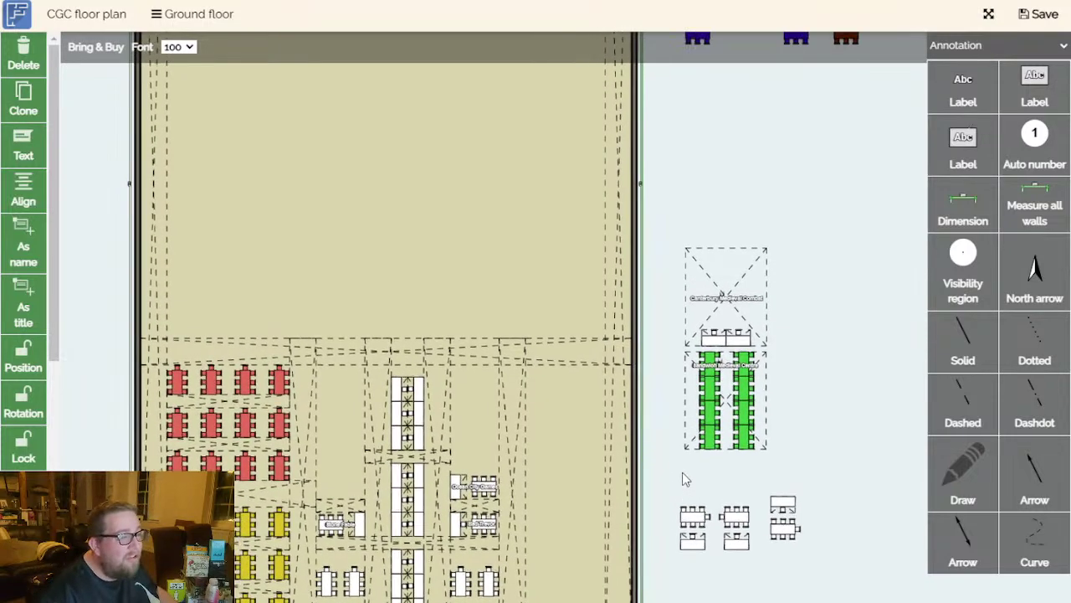
pyautogui.moveTo(686, 186); pyautogui.dragTo(737, 392)
pyautogui.scroll(-5, 737, 397)
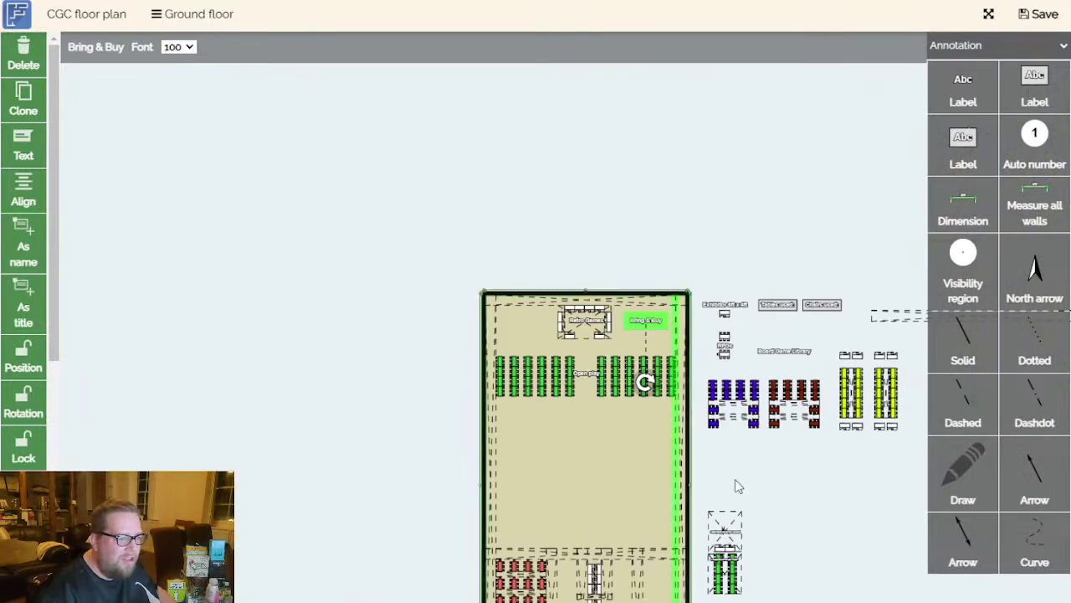
pyautogui.moveTo(737, 486); pyautogui.dragTo(622, 332)
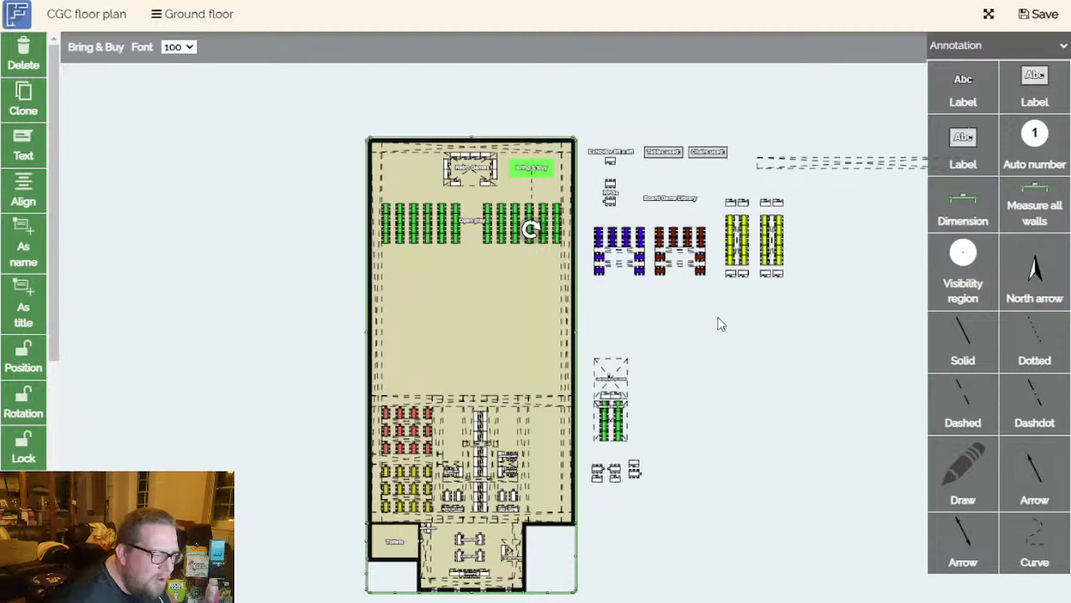
# Move the Board Game Library label into the hall, on the opposite side of the Retro Games stand from Bring & Buy.
pyautogui.scroll(3, 736, 385)
pyautogui.scroll(3, 747, 427)
pyautogui.moveTo(606, 375); pyautogui.dragTo(673, 444)
pyautogui.scroll(-3, 868, 432)
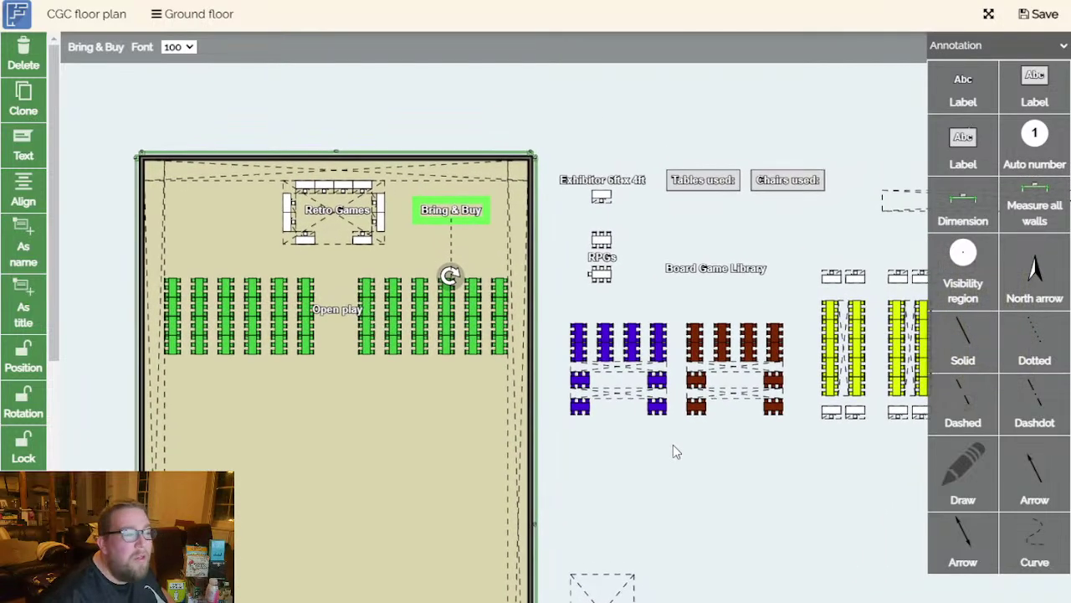
pyautogui.moveTo(562, 228); pyautogui.dragTo(576, 305)
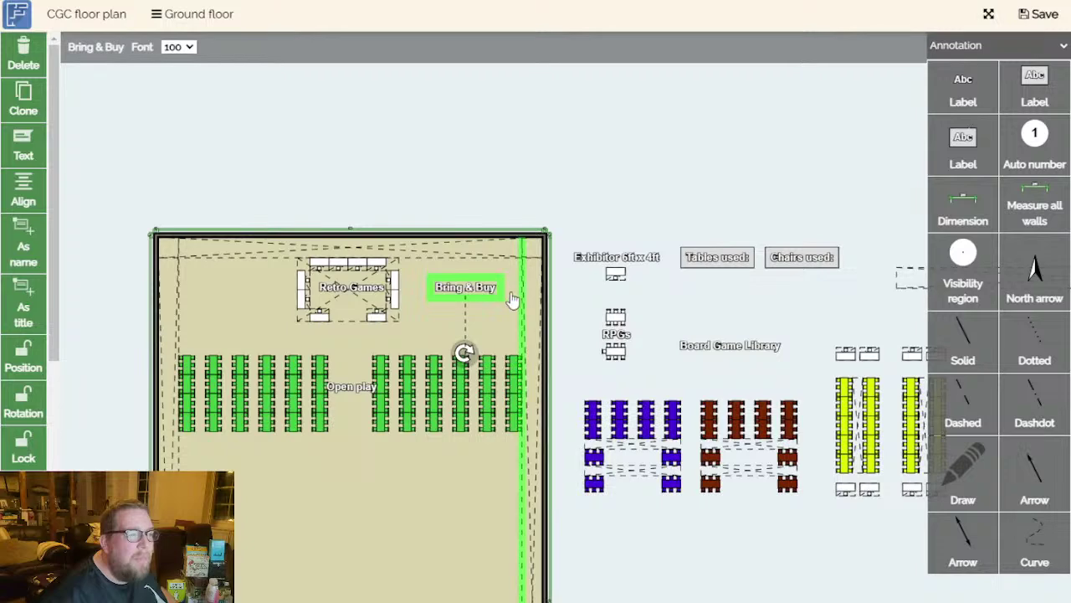
pyautogui.scroll(3, 511, 293)
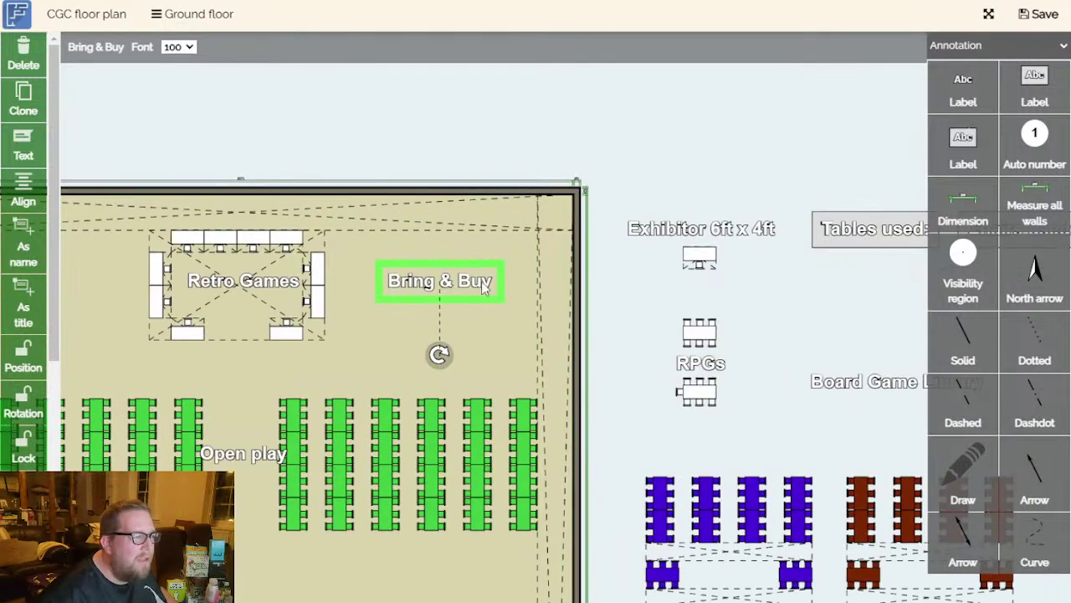
pyautogui.moveTo(624, 306); pyautogui.dragTo(521, 237)
pyautogui.click(820, 325)
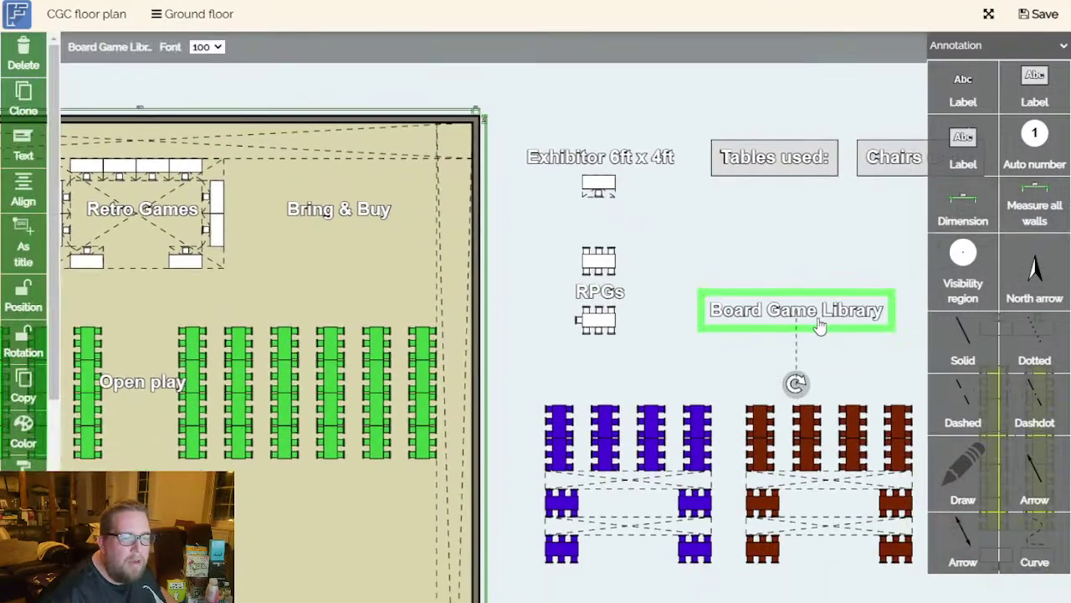
pyautogui.scroll(-3, 820, 325)
pyautogui.moveTo(816, 325); pyautogui.dragTo(373, 276)
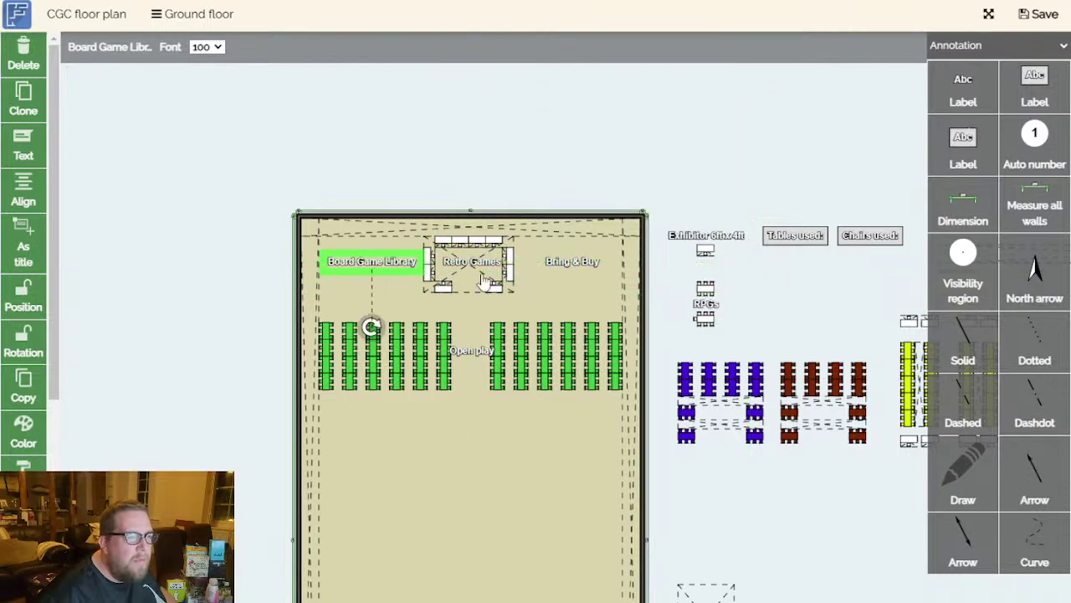
# Copy the six-chair table above the RPGs label and place the copy directly beneath the Bring & Buy label.
pyautogui.click(792, 304)
pyautogui.scroll(3, 792, 304)
pyautogui.moveTo(700, 274); pyautogui.dragTo(853, 342)
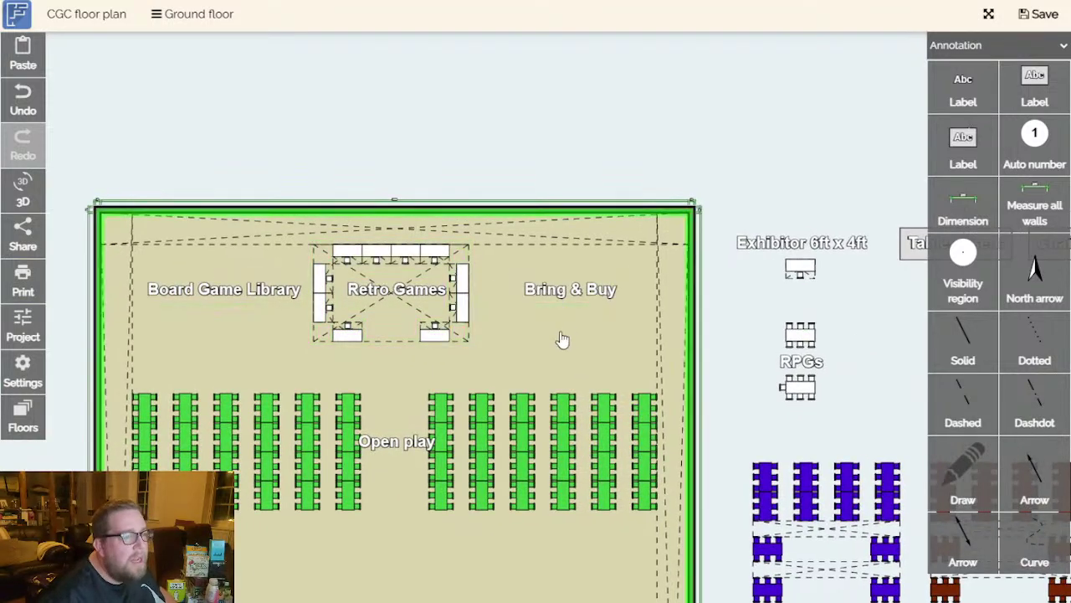
pyautogui.moveTo(855, 368); pyautogui.dragTo(804, 342)
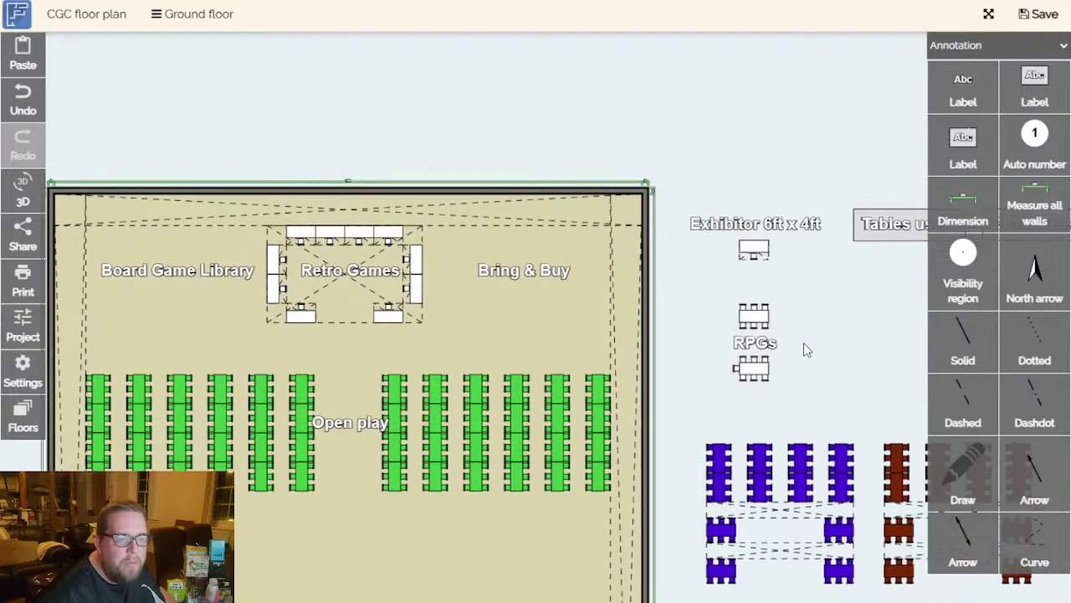
pyautogui.click(753, 318)
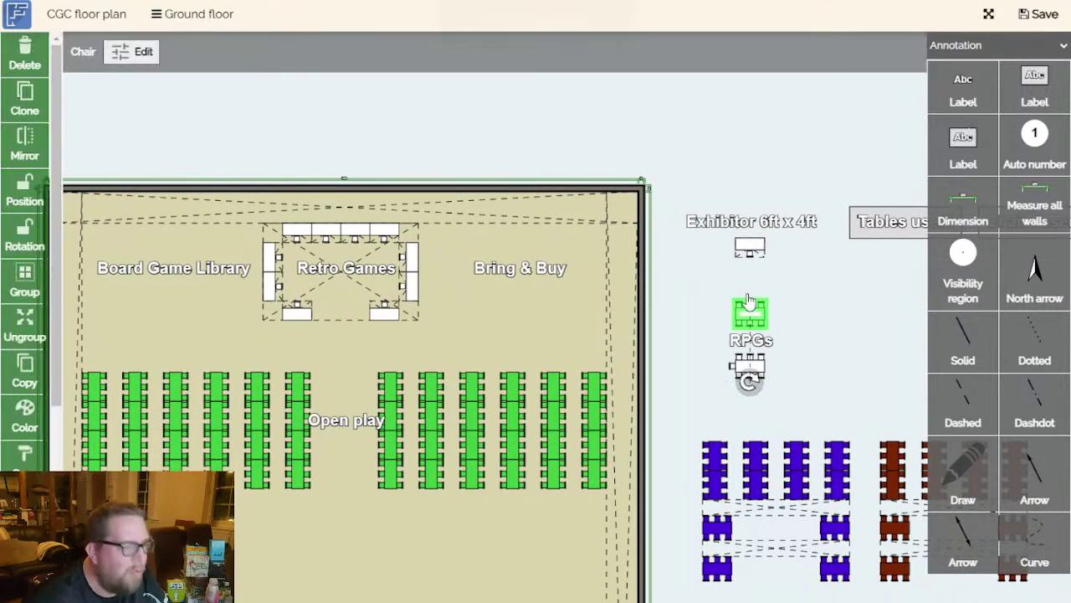
pyautogui.hotkey('ctrl', 'c')
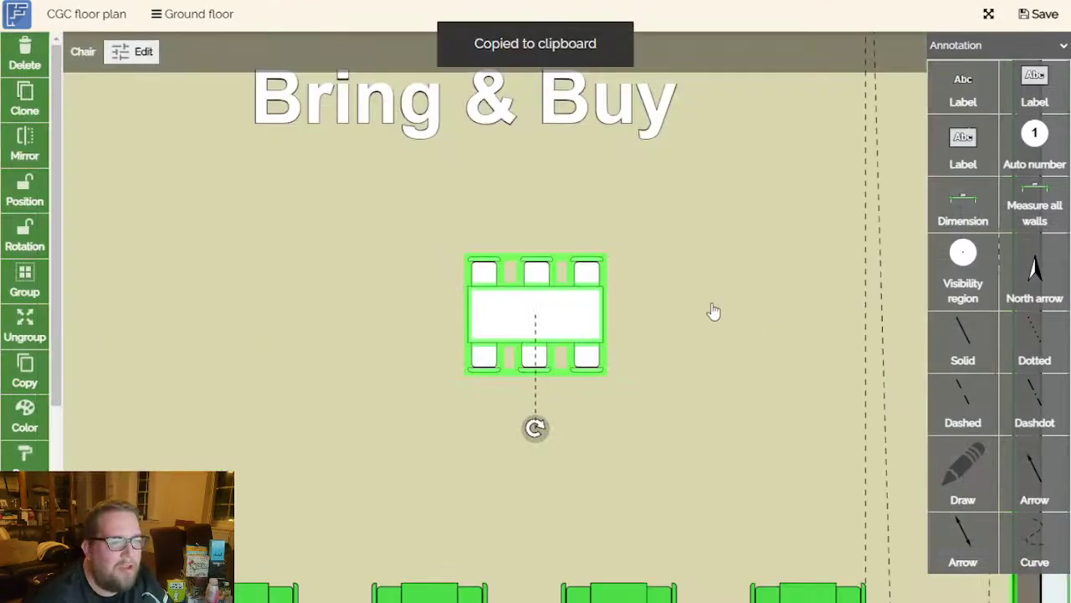
pyautogui.scroll(-4, 669, 318)
pyautogui.moveTo(579, 316); pyautogui.dragTo(517, 269)
pyautogui.scroll(-5, 576, 339)
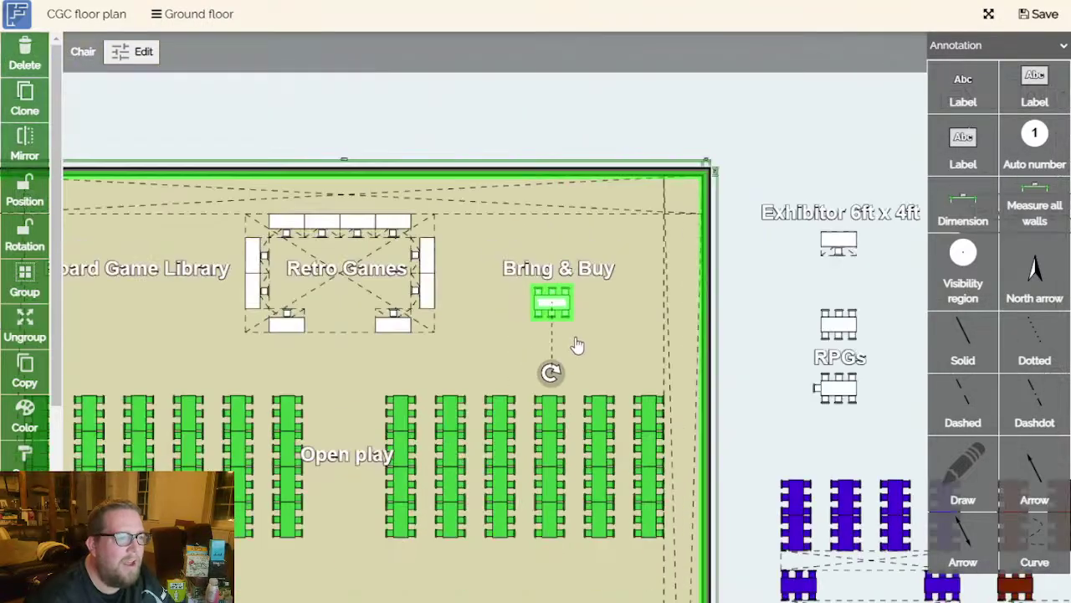
# Duplicate the Bring & Buy table and place the copy centrally beneath the Board Game Library label.
pyautogui.hotkey('ctrl', 'c')
pyautogui.hotkey('ctrl', 'v')
pyautogui.scroll(5, 574, 335)
pyautogui.scroll(-5, 574, 298)
pyautogui.moveTo(561, 306); pyautogui.dragTo(115, 311)
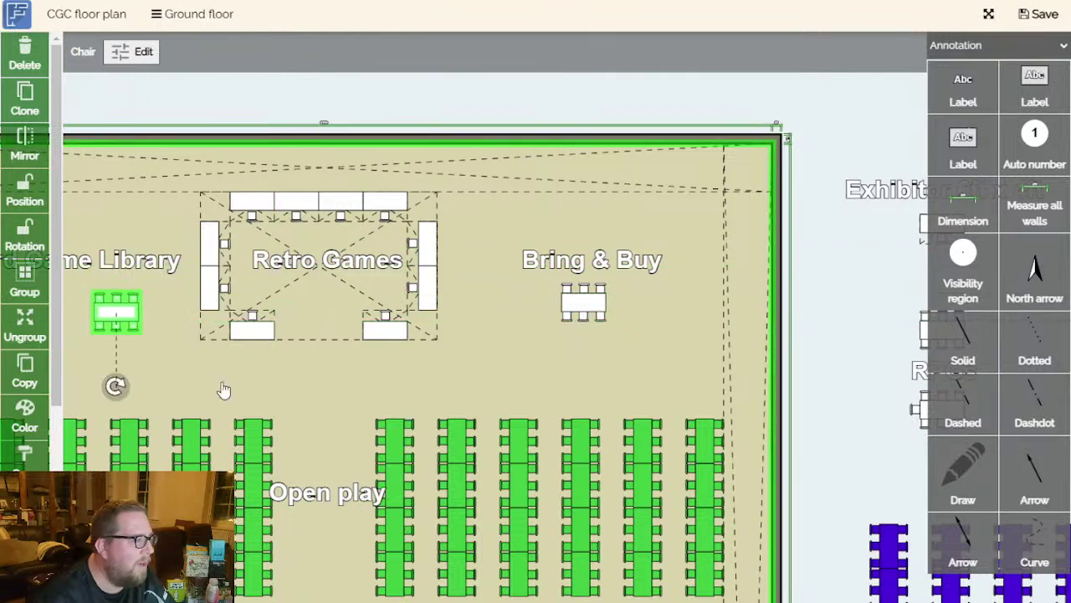
pyautogui.moveTo(222, 387); pyautogui.dragTo(382, 411)
pyautogui.moveTo(262, 311); pyautogui.dragTo(203, 312)
pyautogui.click(332, 397)
pyautogui.moveTo(333, 396); pyautogui.dragTo(347, 332)
pyautogui.scroll(-2, 290, 324)
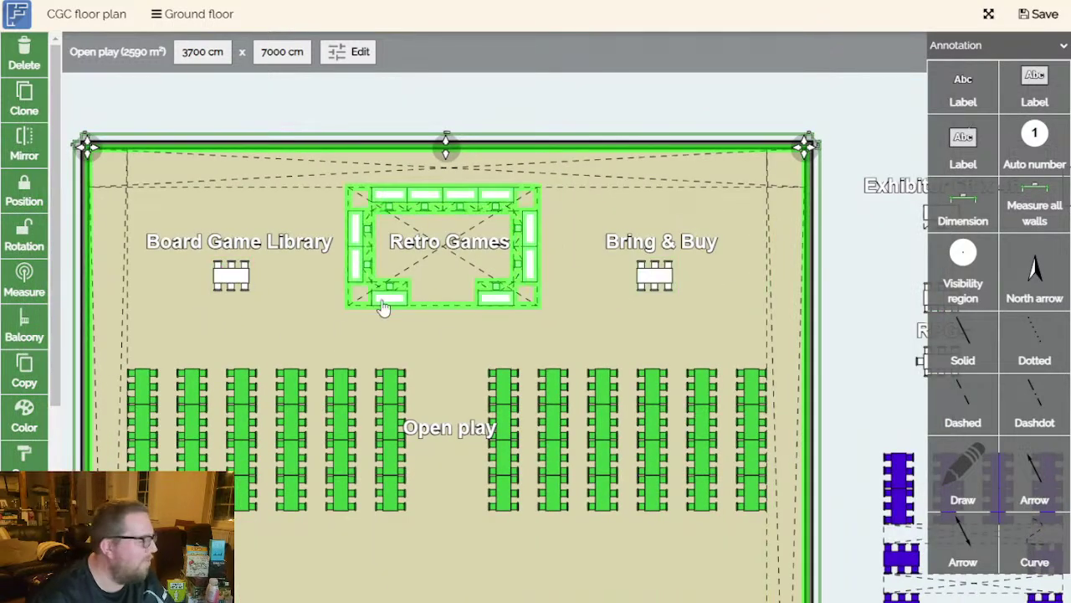
# Shift the Board Game Library and Bring & Buy labels and their tables closer to the hall's end wall.
pyautogui.click(313, 283)
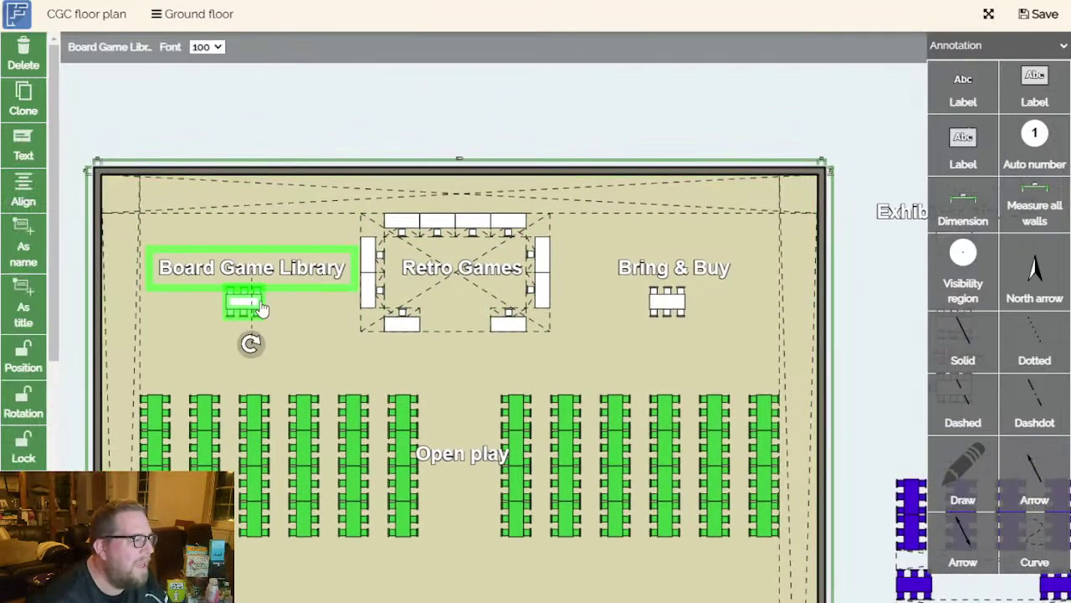
pyautogui.moveTo(279, 264); pyautogui.dragTo(281, 228)
pyautogui.click(249, 306)
pyautogui.moveTo(249, 308); pyautogui.dragTo(268, 251)
pyautogui.moveTo(705, 276); pyautogui.dragTo(694, 240)
pyautogui.moveTo(675, 308); pyautogui.dragTo(679, 255)
# Move the Open play table block closer to the Retro Games stand, leaving room for an aisle.
pyautogui.click(617, 482)
pyautogui.moveTo(617, 482); pyautogui.dragTo(613, 439)
pyautogui.click(863, 333)
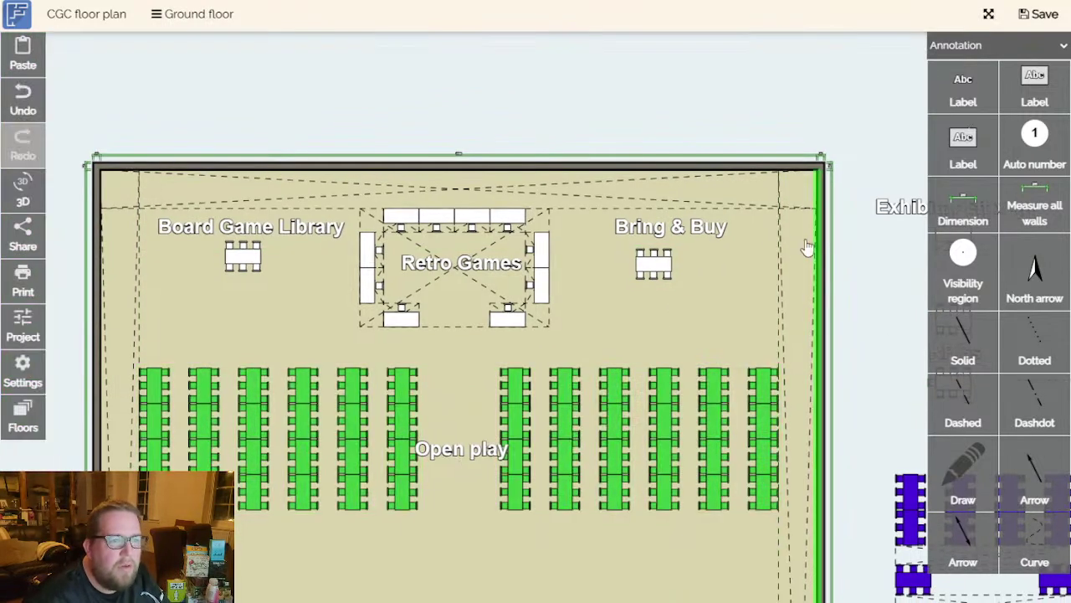
# Copy the 3700 x 200 cm void along the end wall and fit it between Retro Games and the Open play tables.
pyautogui.click(748, 204)
pyautogui.hotkey('ctrl', 'c')
pyautogui.hotkey('ctrl', 'v')
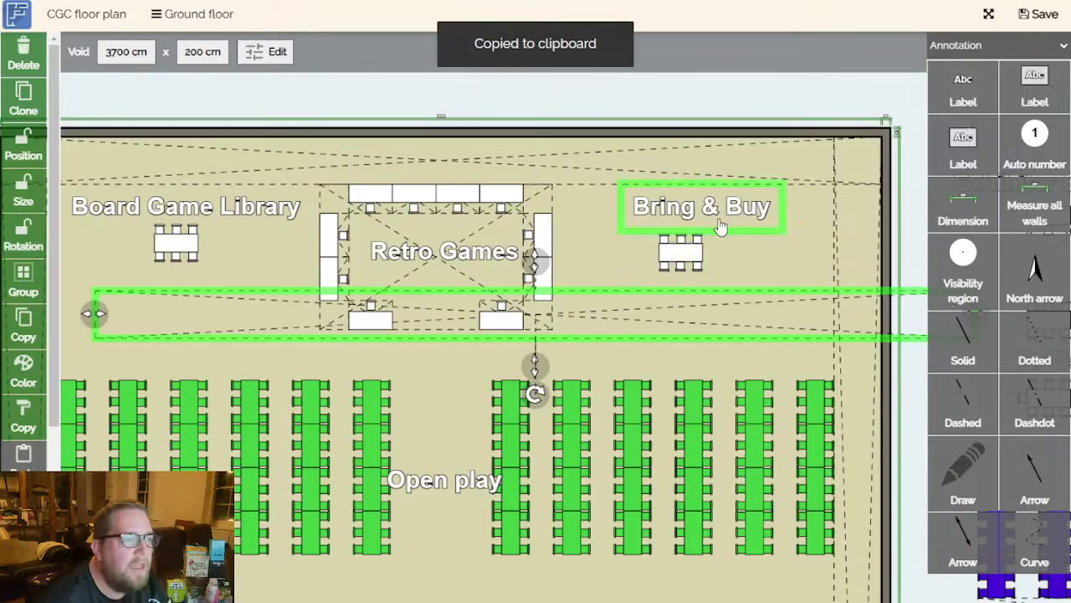
pyautogui.scroll(-2, 674, 312)
pyautogui.moveTo(596, 338); pyautogui.dragTo(623, 353)
pyautogui.click(848, 401)
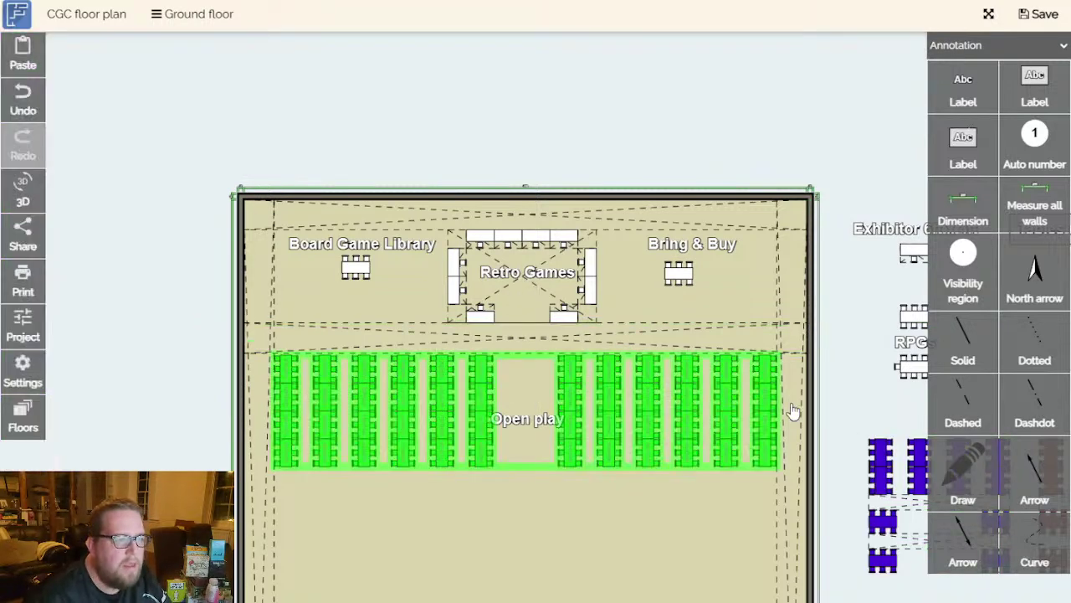
# Move the Open play label up within the central gap of its table block.
pyautogui.click(738, 418)
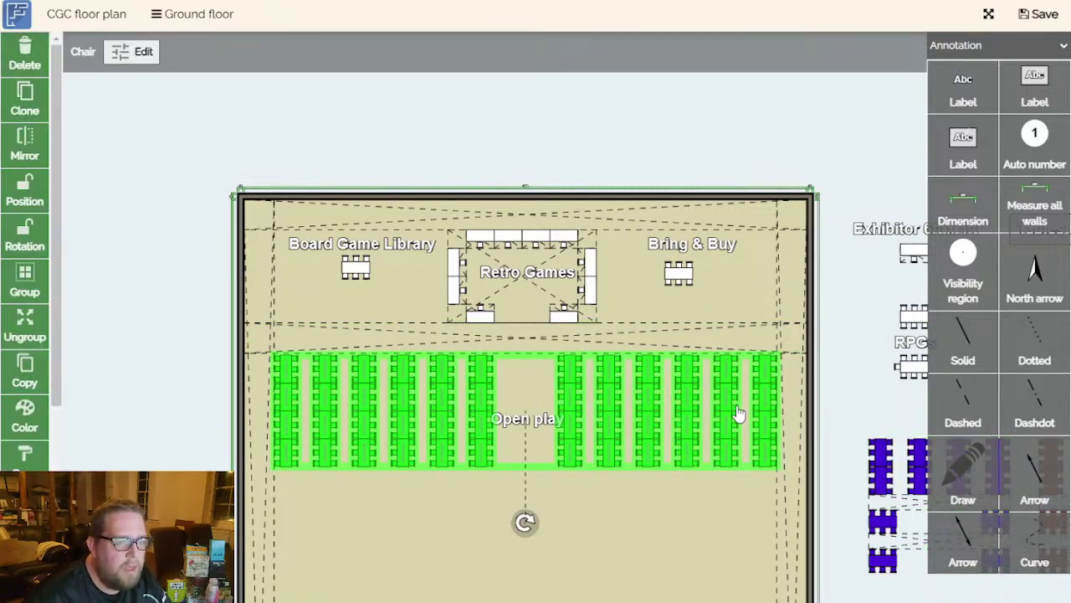
pyautogui.moveTo(868, 399); pyautogui.dragTo(866, 296)
pyautogui.scroll(5, 627, 390)
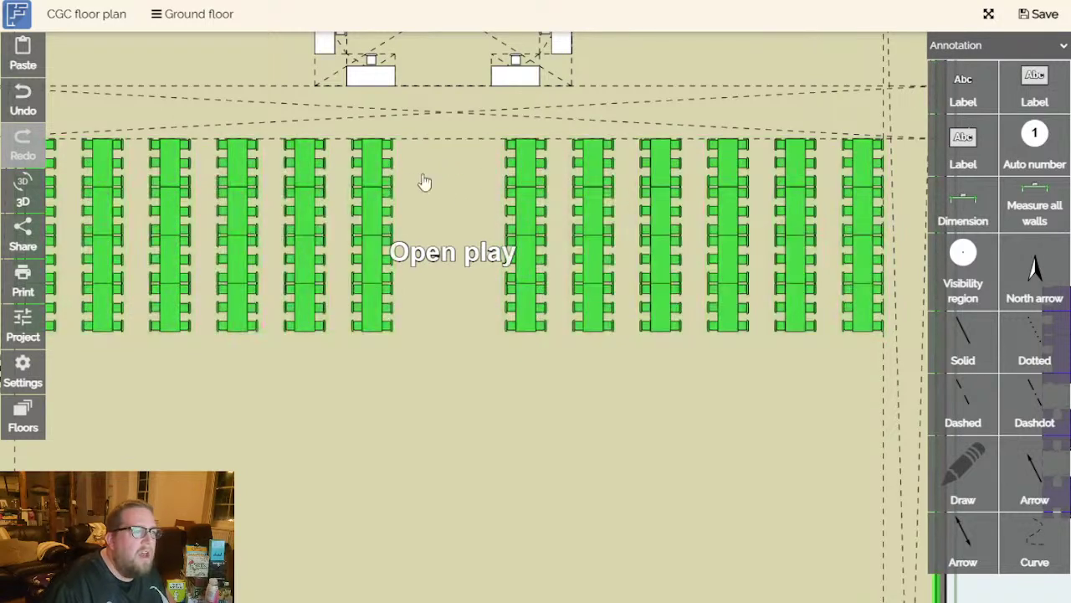
pyautogui.scroll(-5, 531, 407)
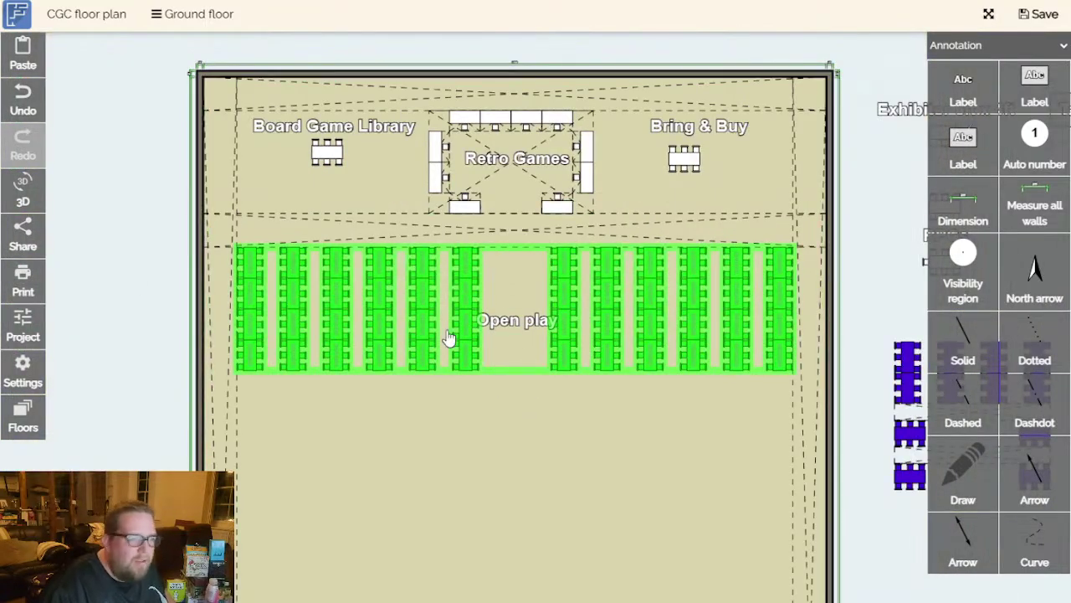
pyautogui.moveTo(506, 328); pyautogui.dragTo(513, 288)
pyautogui.click(512, 310)
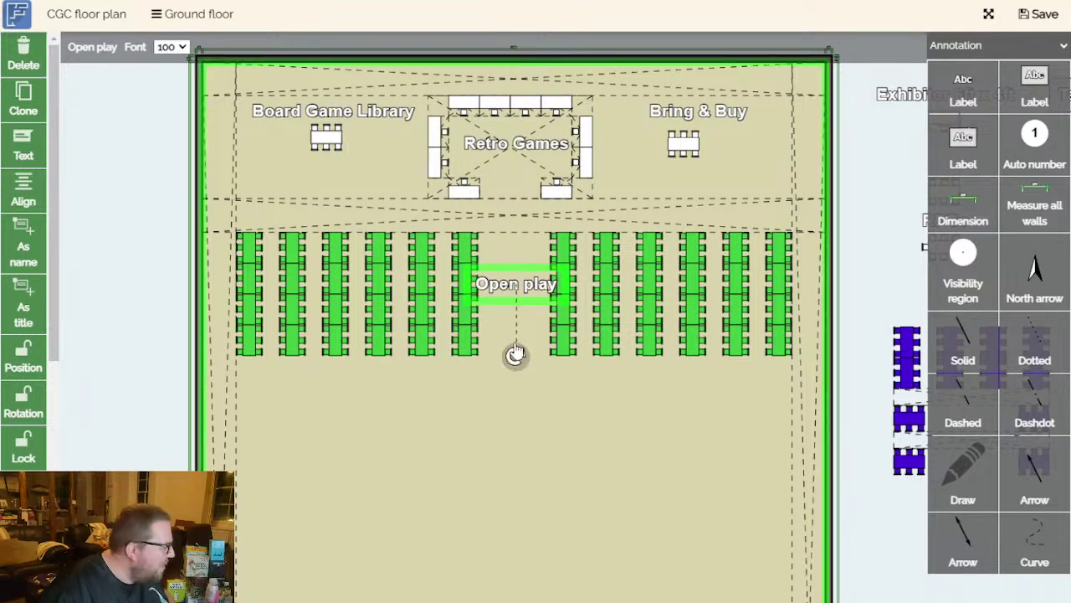
# Duplicate the Open play table block and align the copy below the original with an aisle between them.
pyautogui.click(619, 454)
pyautogui.moveTo(617, 454); pyautogui.dragTo(459, 405)
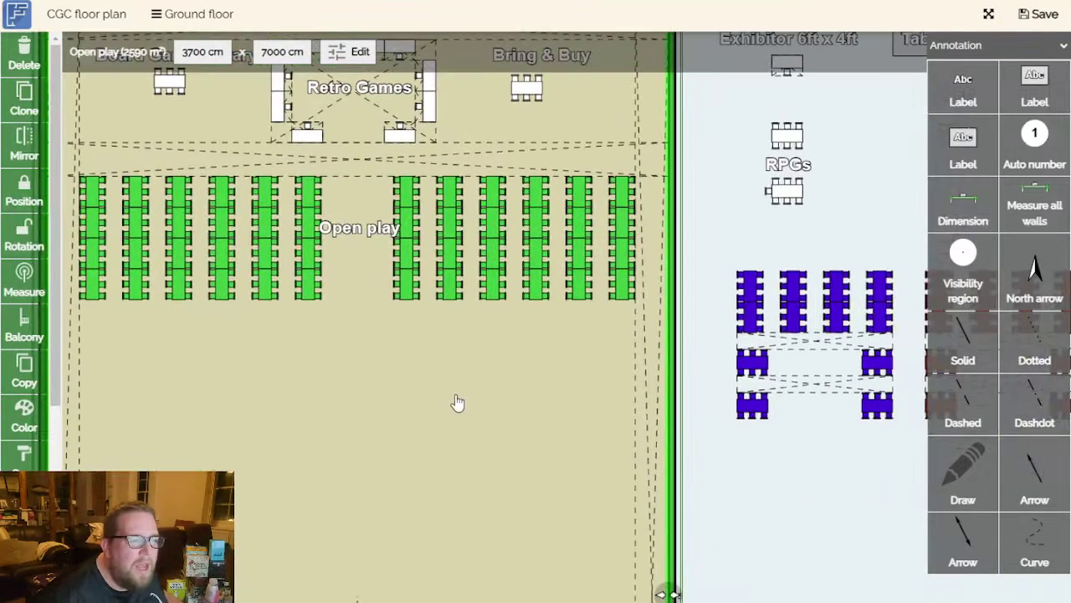
pyautogui.click(431, 263)
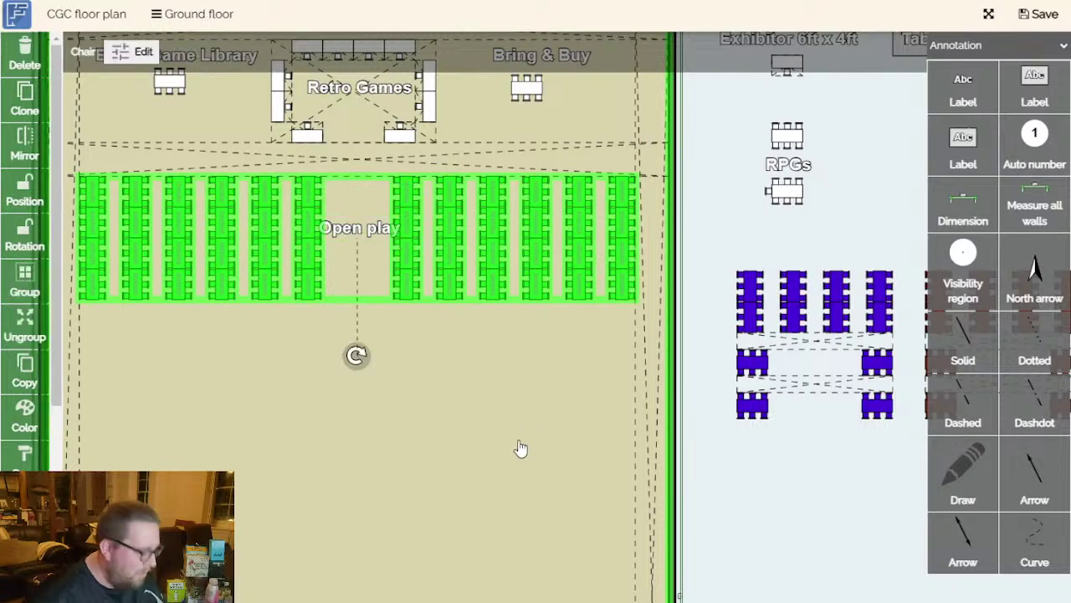
pyautogui.hotkey('ctrl', 'c')
pyautogui.hotkey('ctrl', 'v')
pyautogui.moveTo(497, 304); pyautogui.dragTo(321, 388)
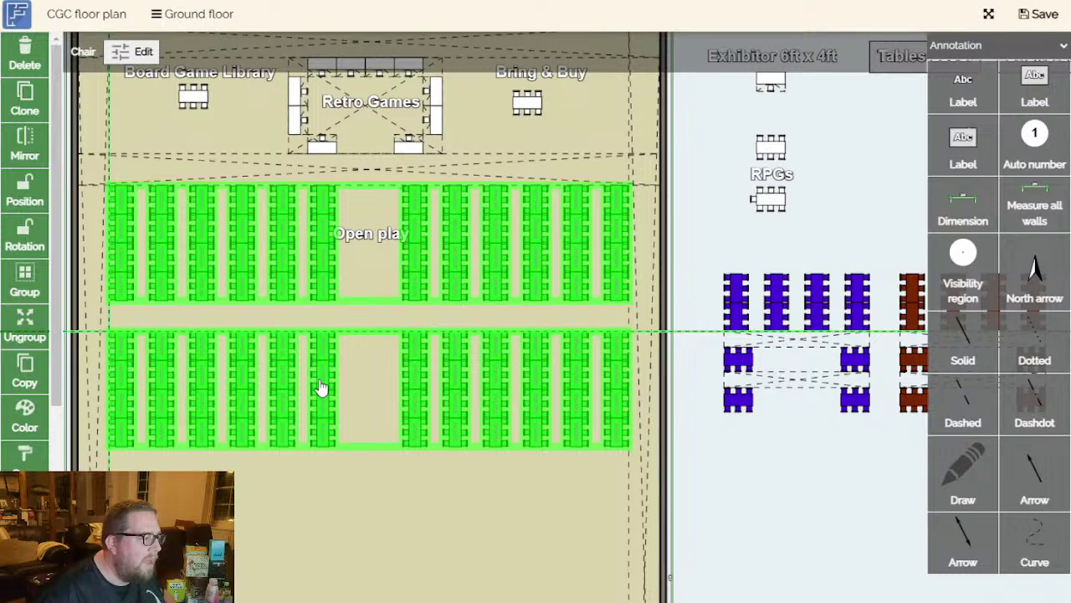
pyautogui.click(792, 514)
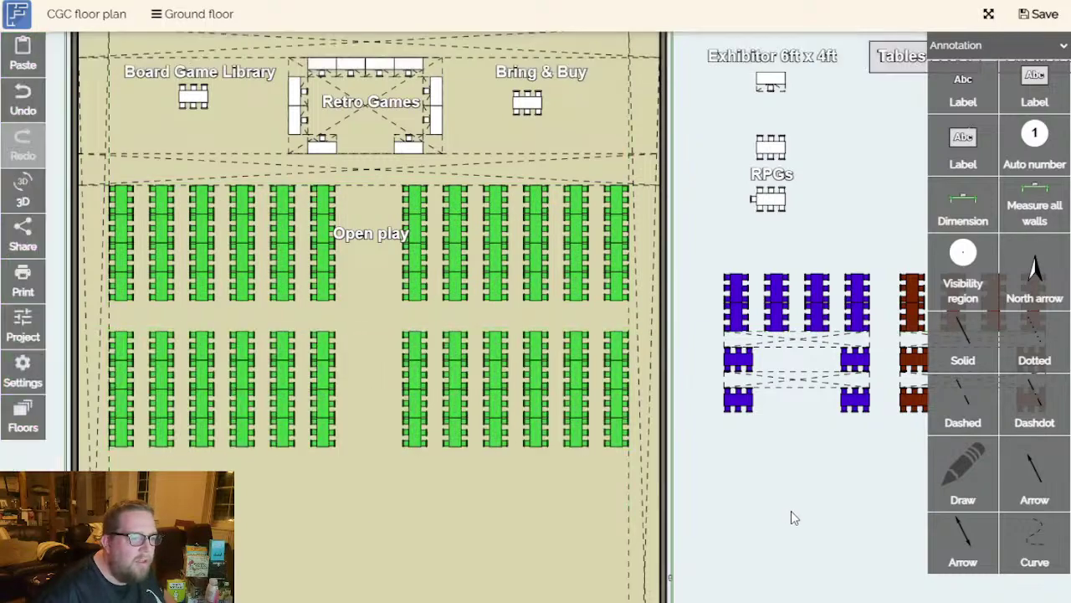
# Check the hall's remaining space against the unplaced table blocks and delete the second Open play table block.
pyautogui.moveTo(792, 514); pyautogui.dragTo(820, 469)
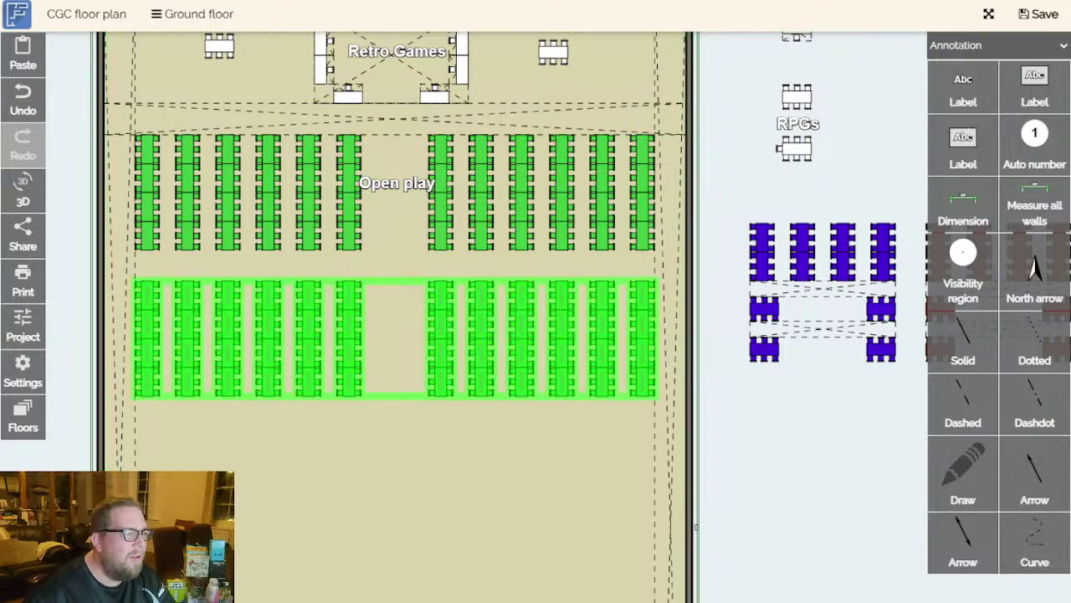
pyautogui.scroll(-2, 822, 453)
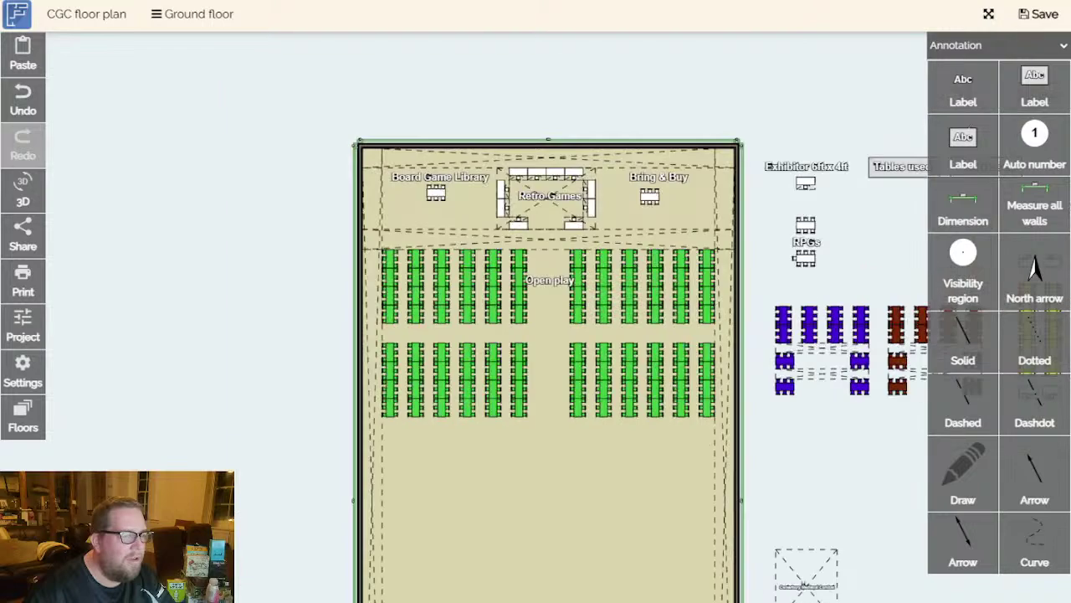
pyautogui.moveTo(887, 442); pyautogui.dragTo(824, 288)
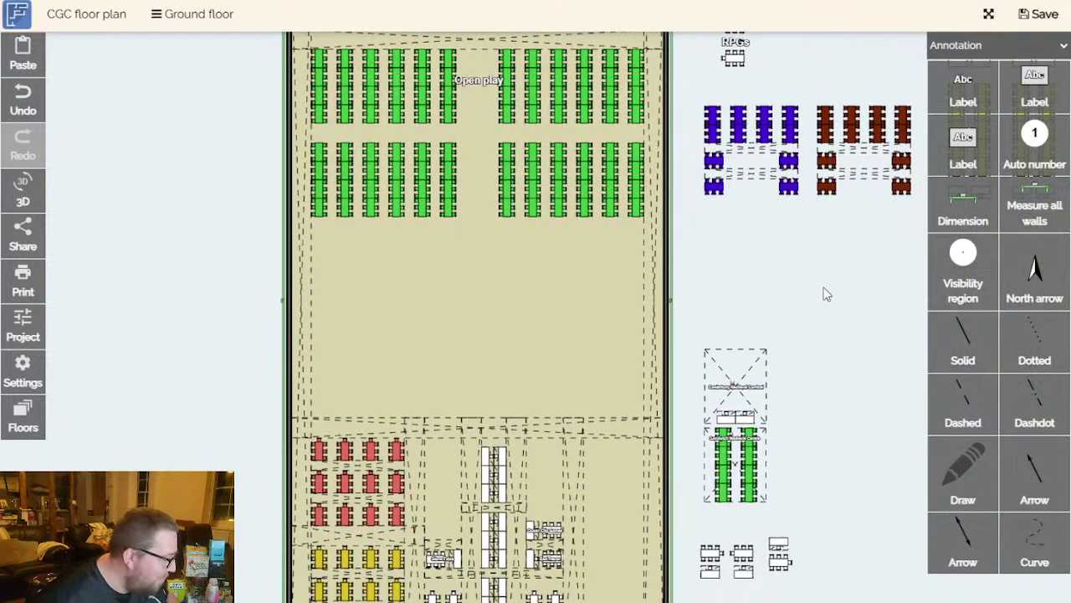
pyautogui.scroll(-3, 730, 227)
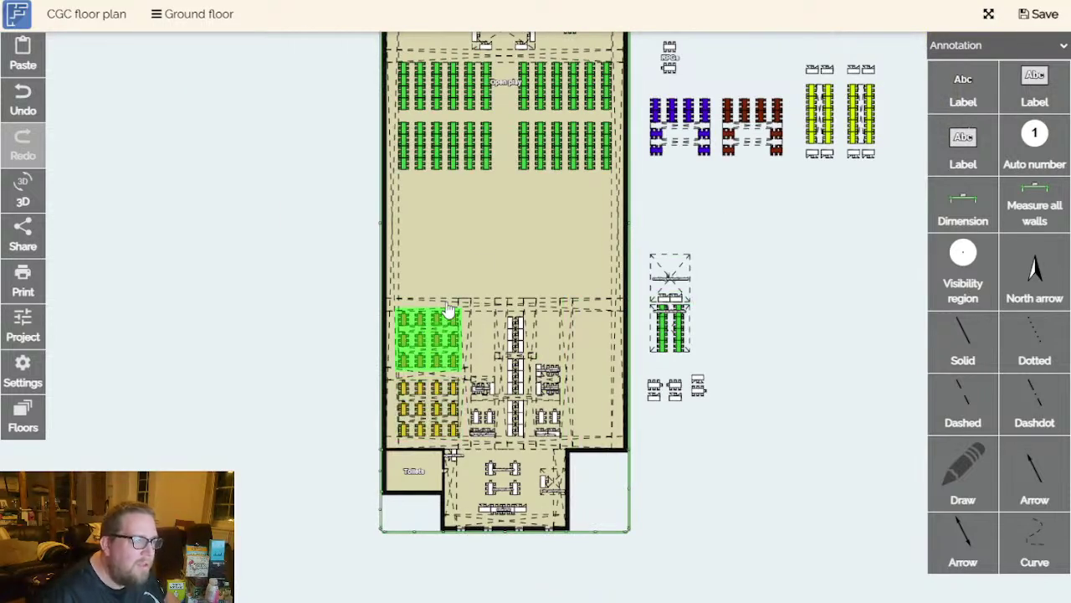
pyautogui.scroll(3, 711, 209)
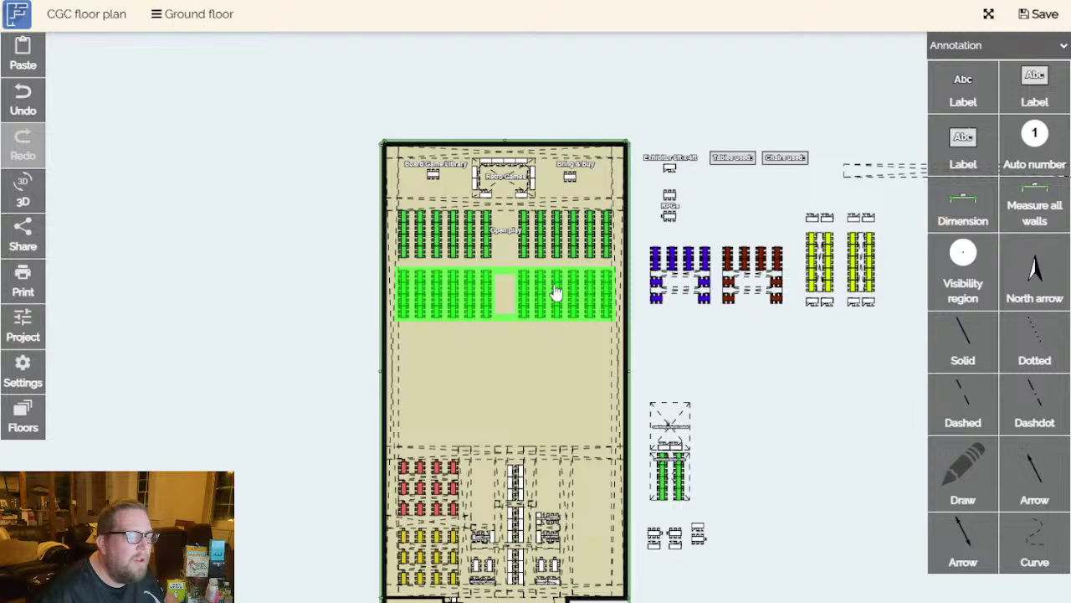
pyautogui.moveTo(687, 316); pyautogui.dragTo(633, 285)
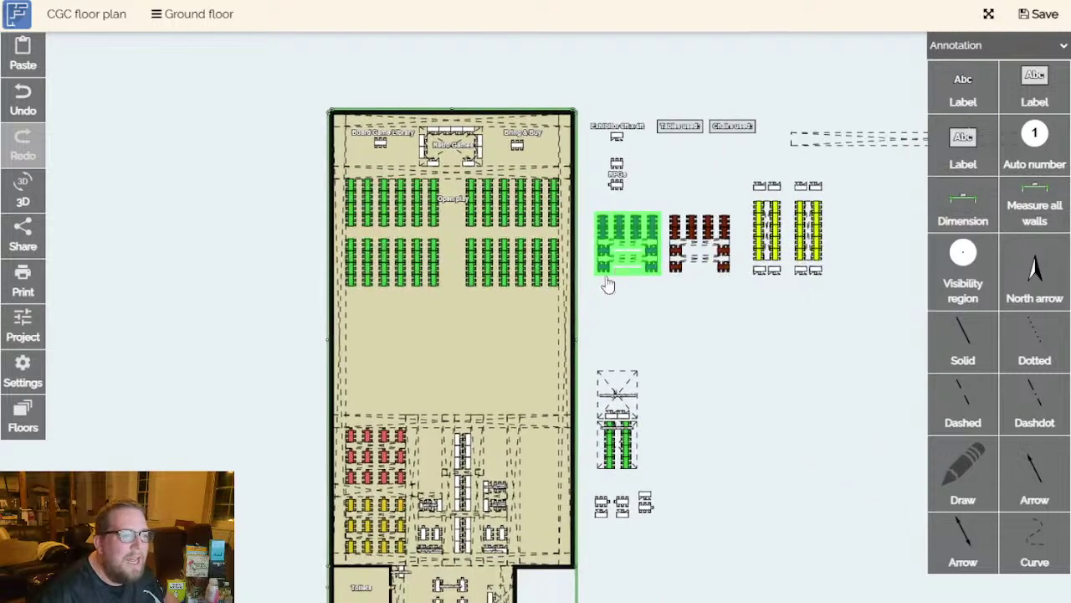
pyautogui.click(520, 266)
pyautogui.press('Delete')
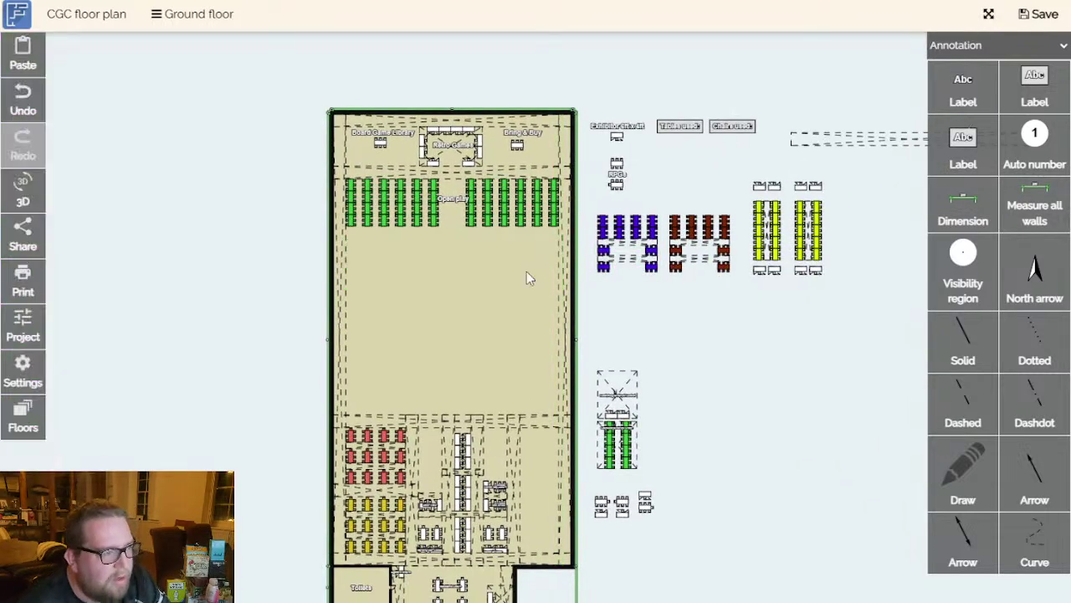
# Examine the hall's empty middle area, the exhibitor stands near the entrance and the unplaced stands outside the walls.
pyautogui.moveTo(612, 296); pyautogui.dragTo(676, 301)
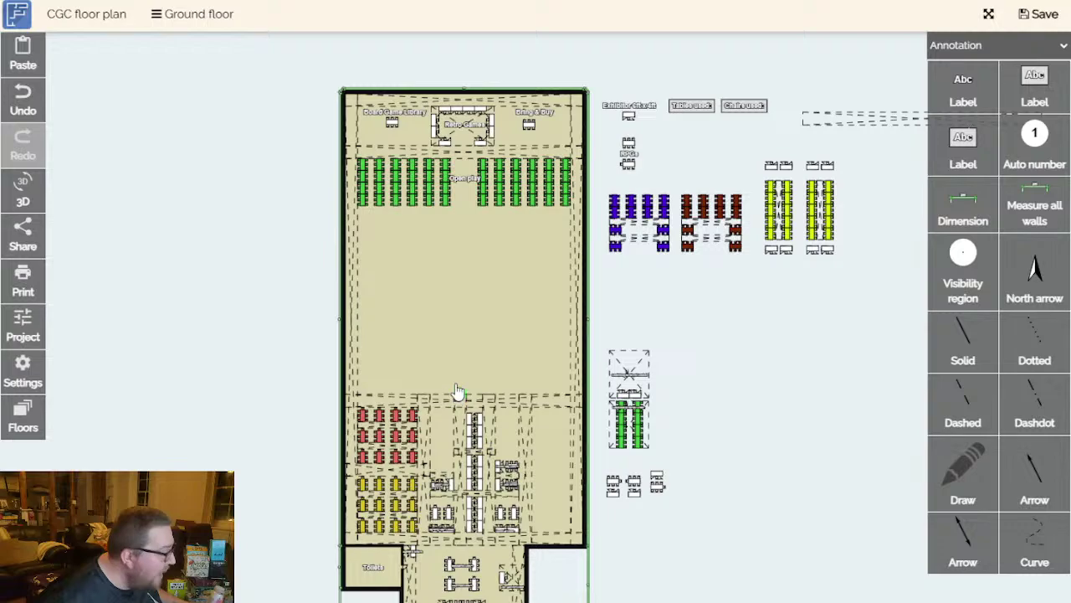
pyautogui.scroll(4, 456, 398)
pyautogui.scroll(-5, 464, 453)
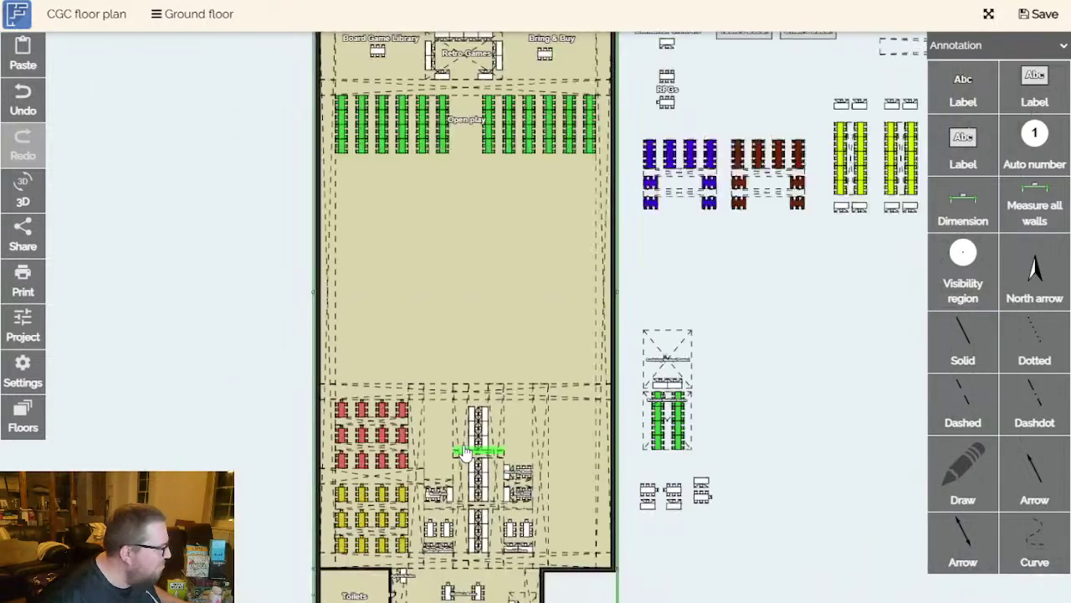
pyautogui.scroll(-2, 780, 407)
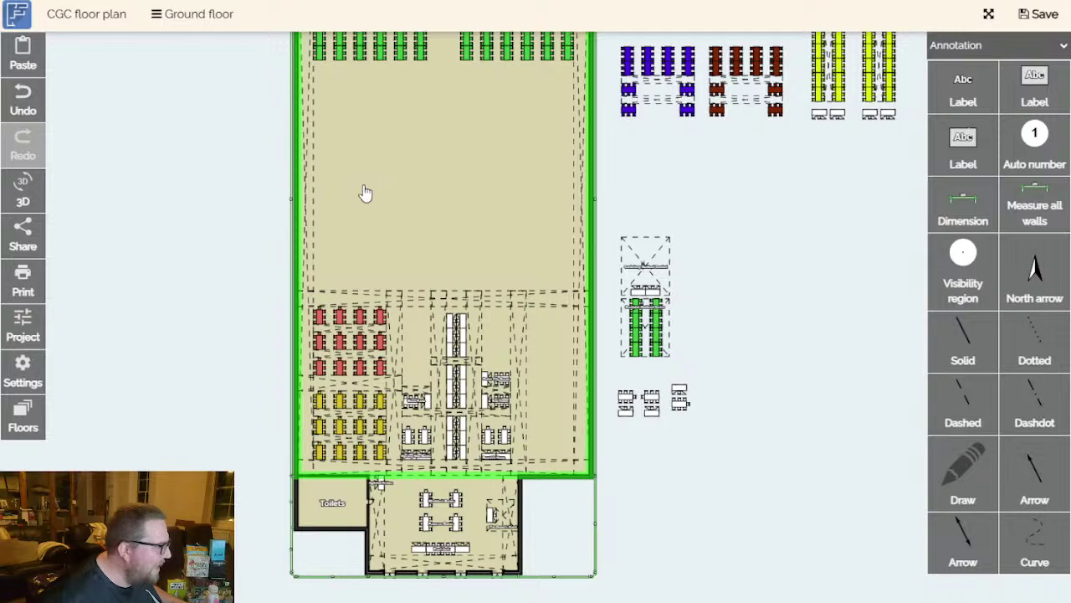
pyautogui.scroll(3, 463, 383)
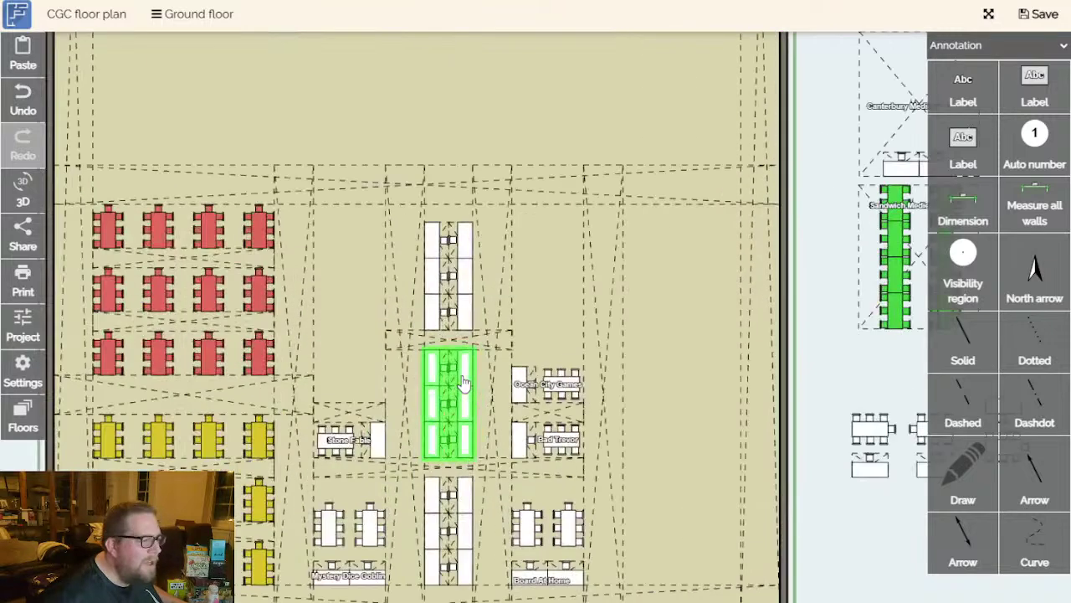
pyautogui.scroll(-1, 444, 390)
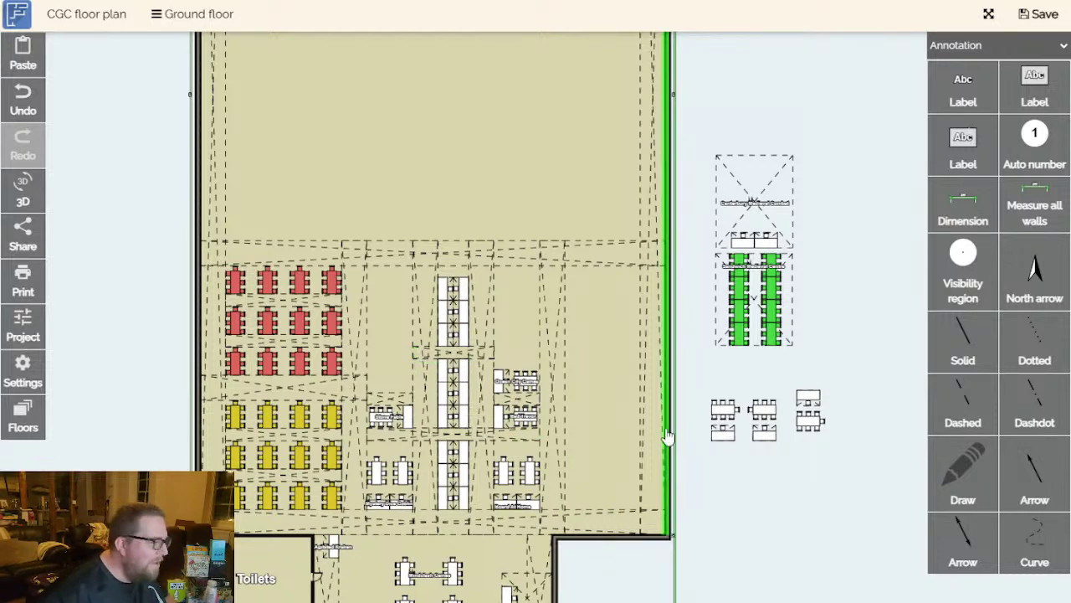
pyautogui.scroll(-2, 670, 422)
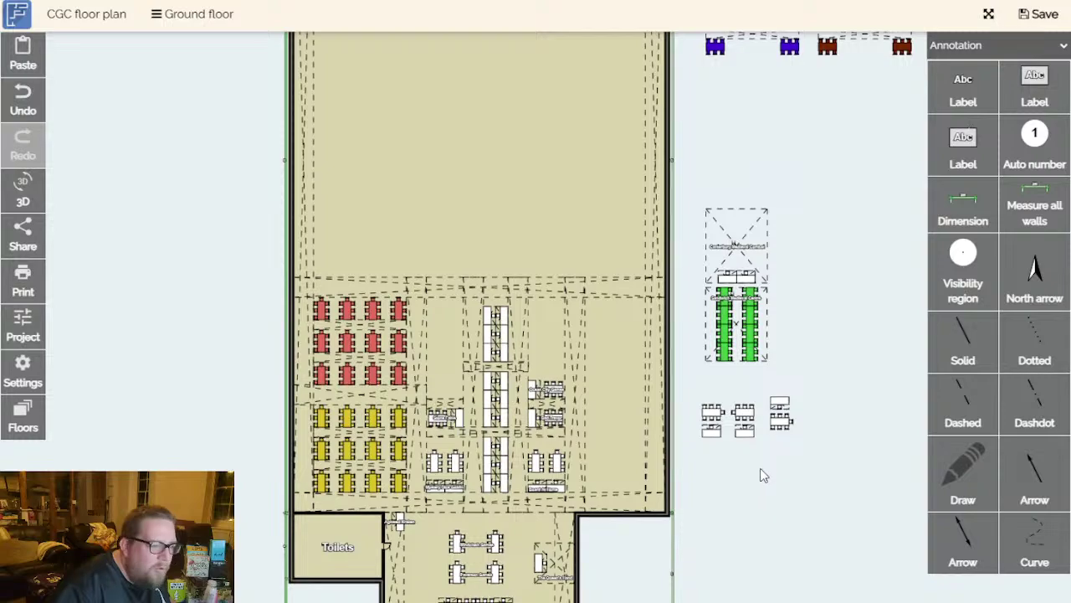
pyautogui.scroll(3, 717, 411)
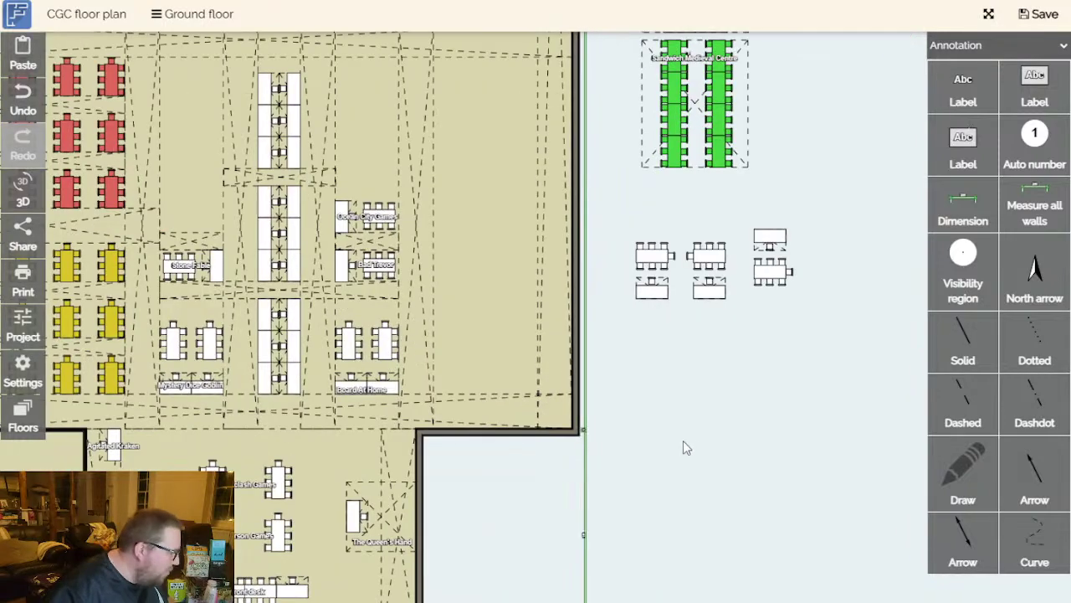
pyautogui.scroll(3, 747, 452)
pyautogui.scroll(-4, 777, 466)
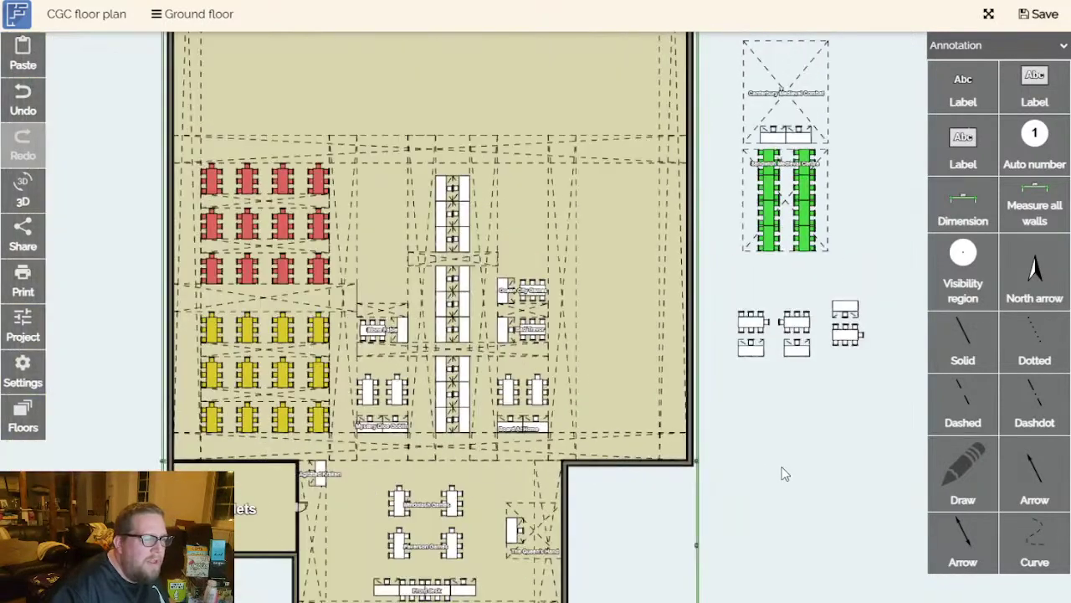
pyautogui.scroll(2, 779, 411)
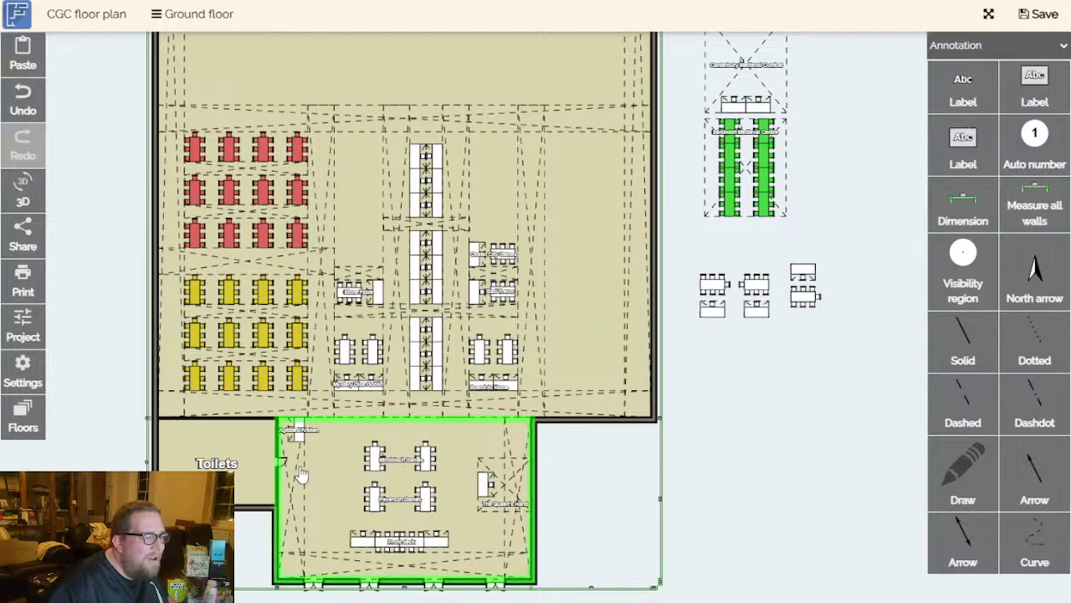
# Move the Canterbury Medieval Combat stand into the hall, directly above the cross aisle and alongside the right side aisle.
pyautogui.scroll(2, 701, 488)
pyautogui.moveTo(702, 489); pyautogui.dragTo(727, 501)
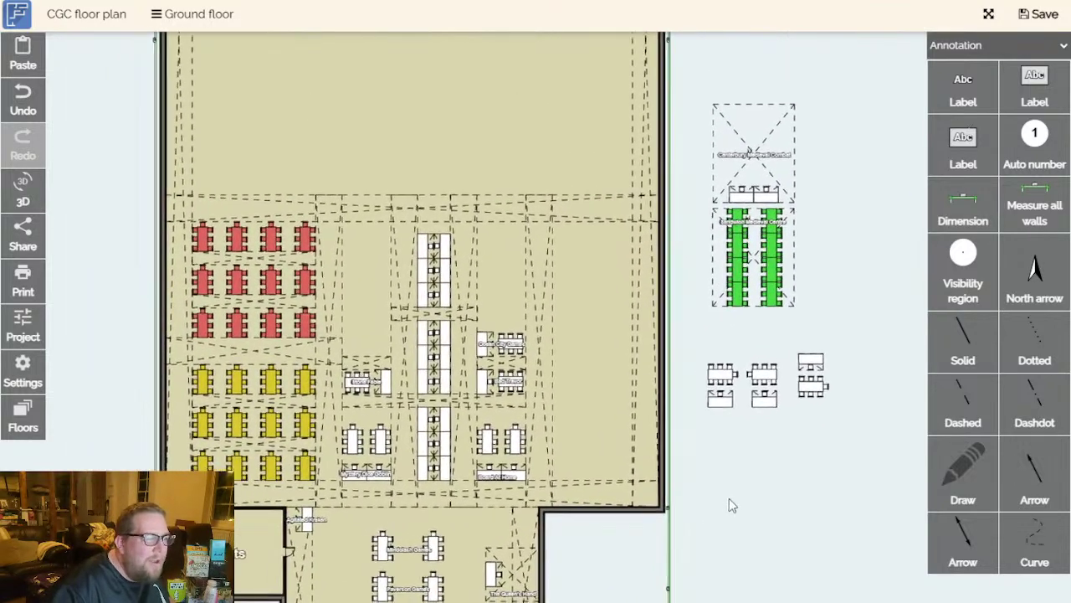
pyautogui.scroll(3, 733, 511)
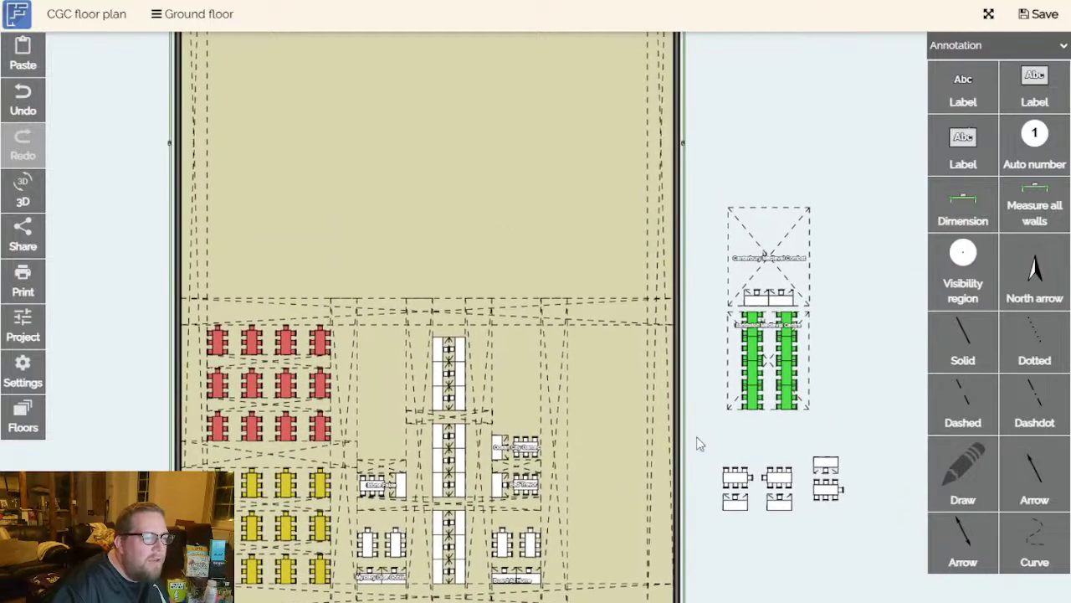
pyautogui.moveTo(818, 143)
pyautogui.mouseDown()
pyautogui.moveTo(739, 344)
pyautogui.moveTo(811, 400)
pyautogui.moveTo(826, 340)
pyautogui.moveTo(782, 318)
pyautogui.moveTo(706, 95)
pyautogui.moveTo(687, 182)
pyautogui.moveTo(770, 465)
pyautogui.moveTo(736, 371)
pyautogui.moveTo(729, 390)
pyautogui.moveTo(762, 471)
pyautogui.moveTo(698, 226)
pyautogui.moveTo(695, 133)
pyautogui.mouseUp()
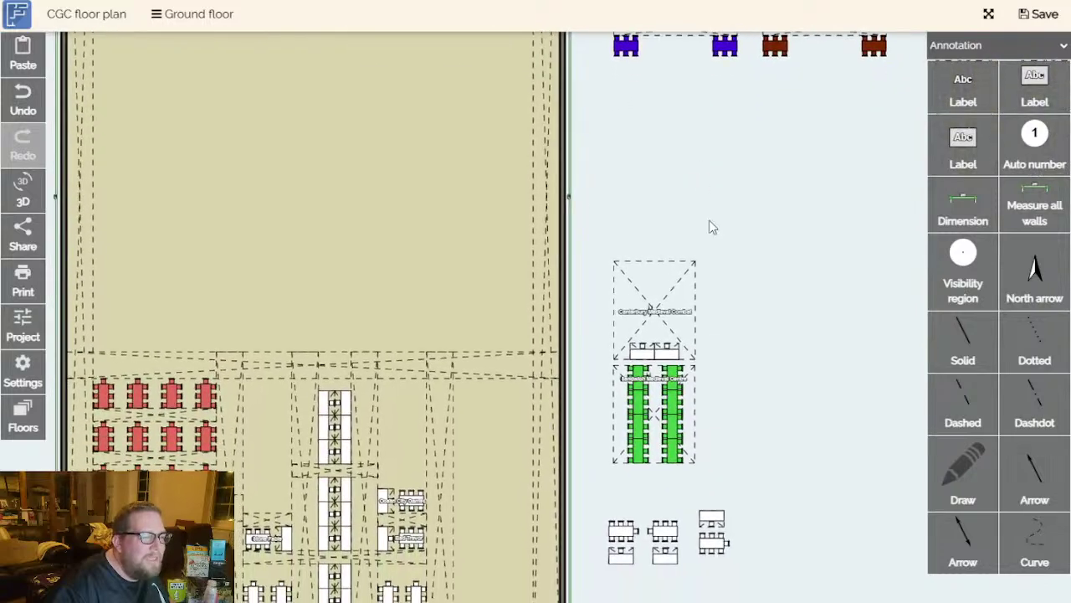
pyautogui.click(658, 310)
pyautogui.click(669, 291)
pyautogui.moveTo(669, 291)
pyautogui.mouseDown()
pyautogui.moveTo(473, 172)
pyautogui.moveTo(507, 270)
pyautogui.mouseUp()
# Move the Sandwich Medieval Centre table block into the hall, directly above the Canterbury Medieval Combat stand.
pyautogui.click(662, 265)
pyautogui.moveTo(681, 256); pyautogui.dragTo(672, 208)
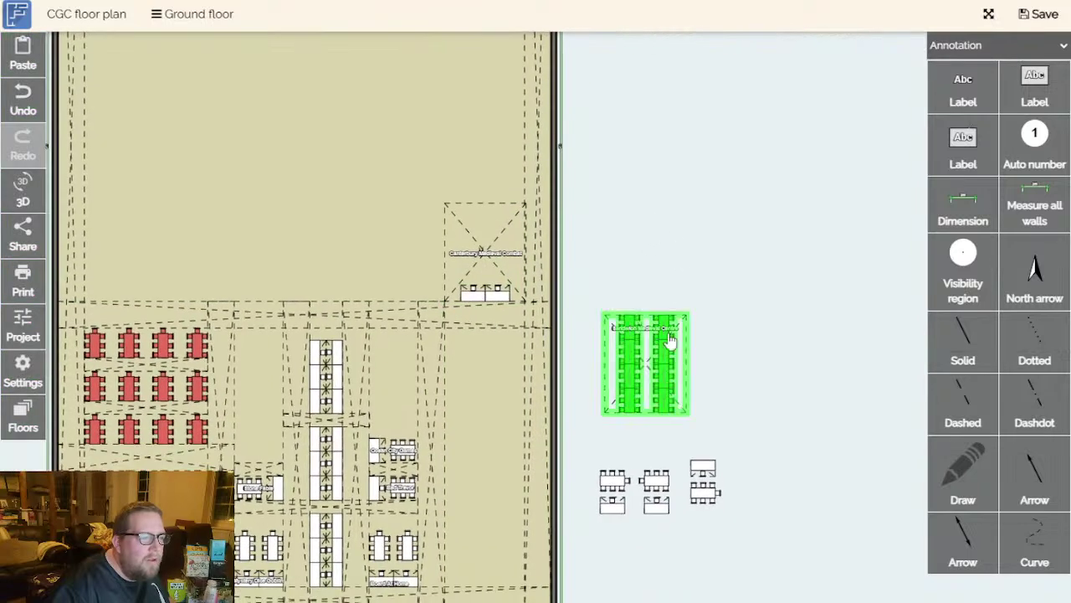
pyautogui.moveTo(667, 366)
pyautogui.mouseDown()
pyautogui.moveTo(626, 201)
pyautogui.moveTo(526, 129)
pyautogui.moveTo(509, 159)
pyautogui.mouseUp()
pyautogui.click(729, 282)
pyautogui.moveTo(729, 282); pyautogui.dragTo(705, 193)
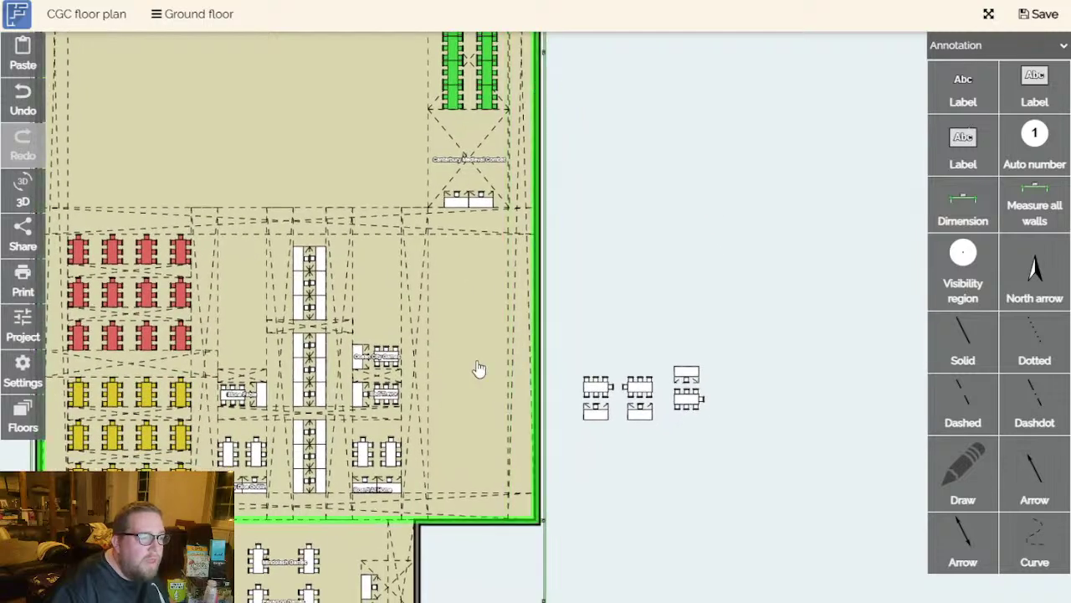
pyautogui.moveTo(658, 241); pyautogui.dragTo(695, 235)
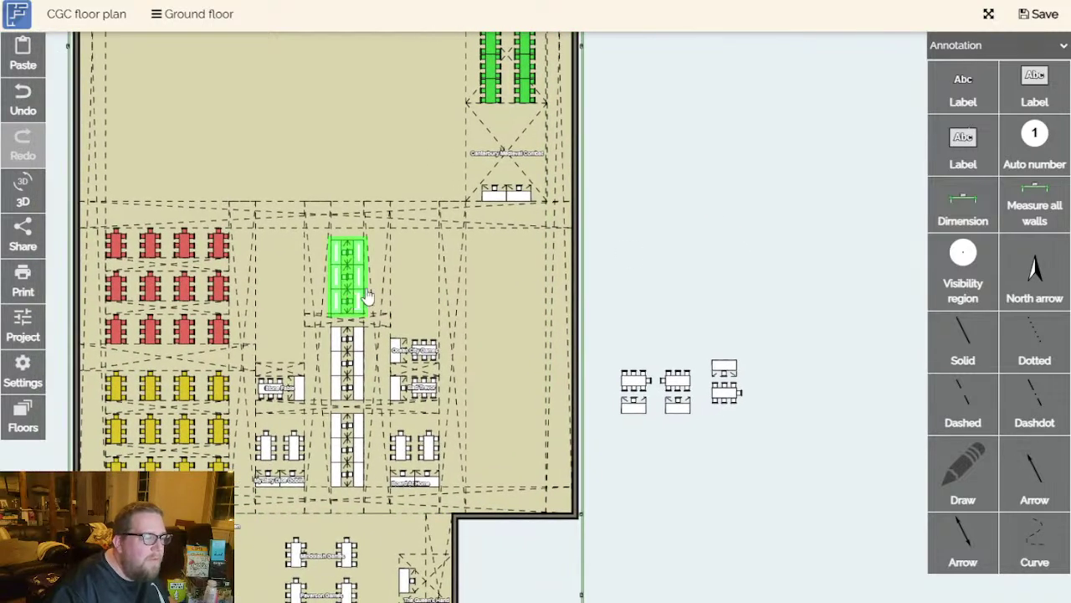
pyautogui.scroll(4, 701, 292)
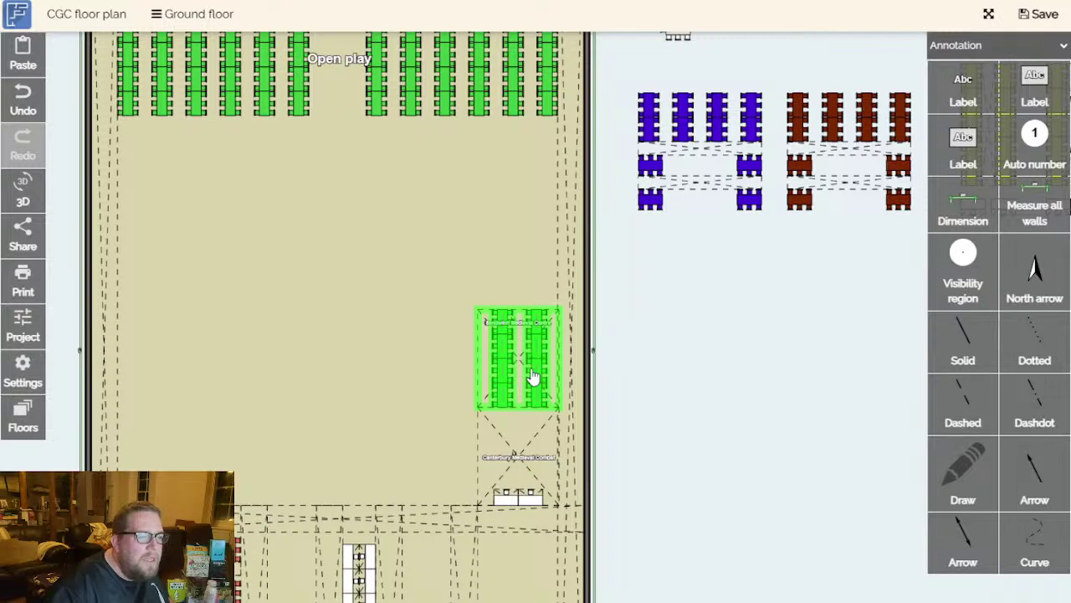
# Duplicate the Sandwich Medieval Centre table block and place the copy outside the hall, level with the original.
pyautogui.click(531, 378)
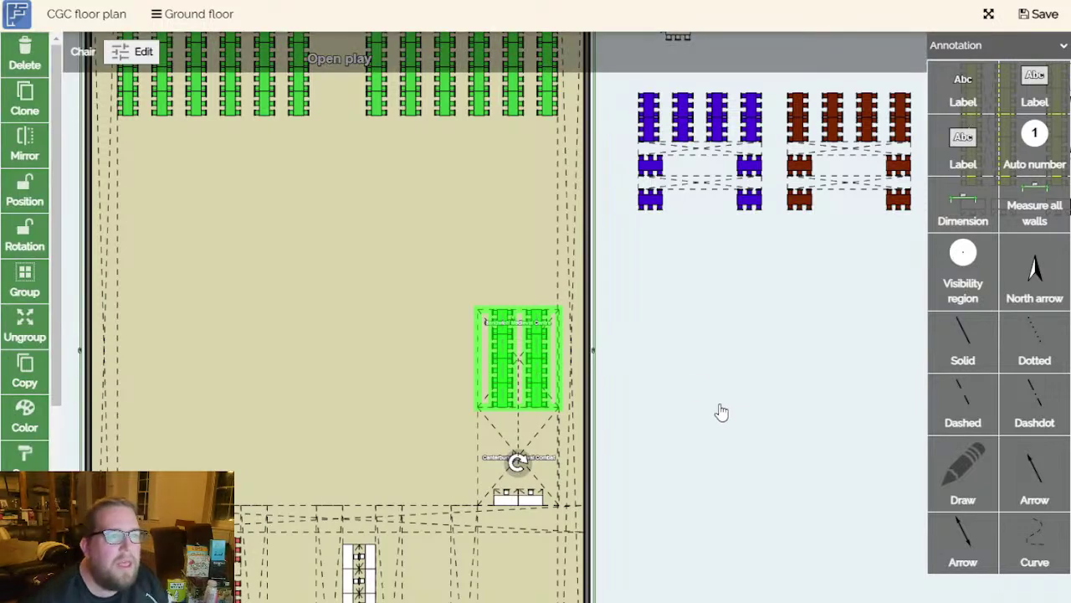
pyautogui.hotkey('ctrl', 'c')
pyautogui.hotkey('ctrl', 'v')
pyautogui.scroll(2, 535, 335)
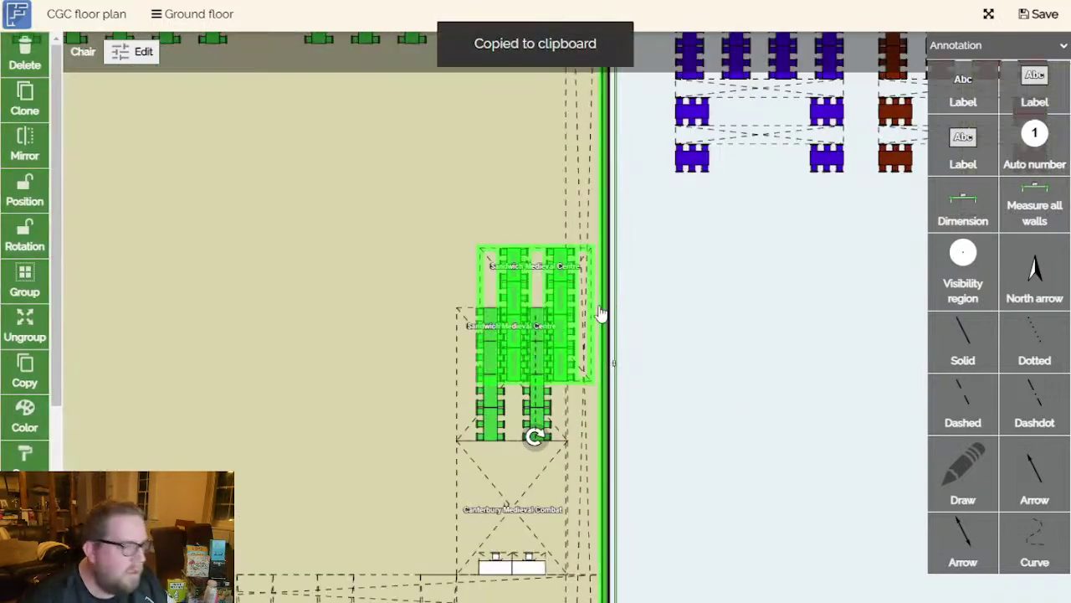
pyautogui.moveTo(559, 340); pyautogui.dragTo(748, 396)
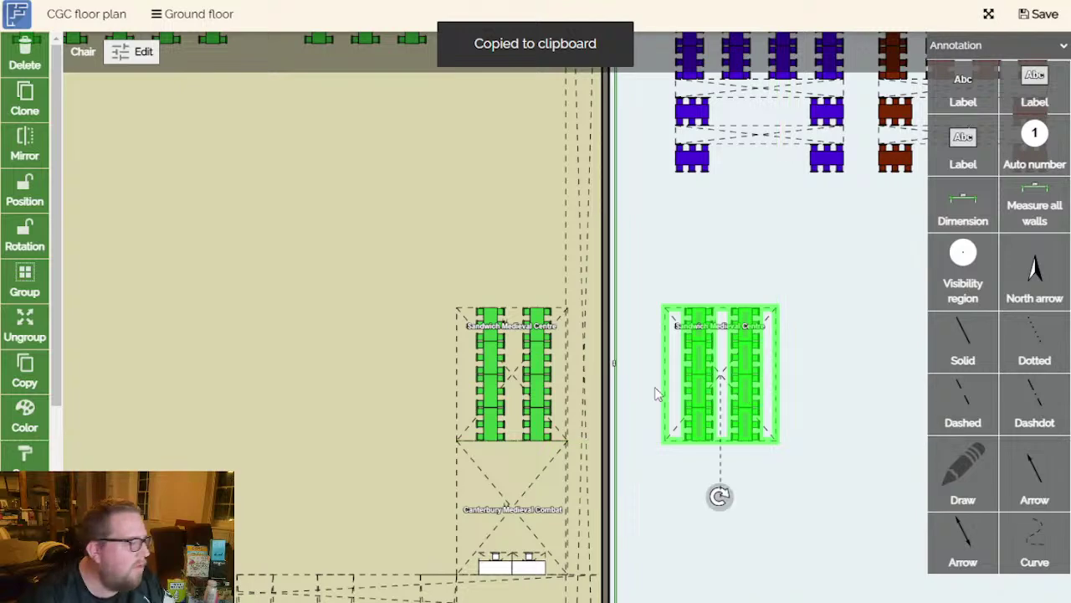
# Recolour the copied block's chairs to turquoise 42BCC8 and copy that colour.
pyautogui.click(26, 414)
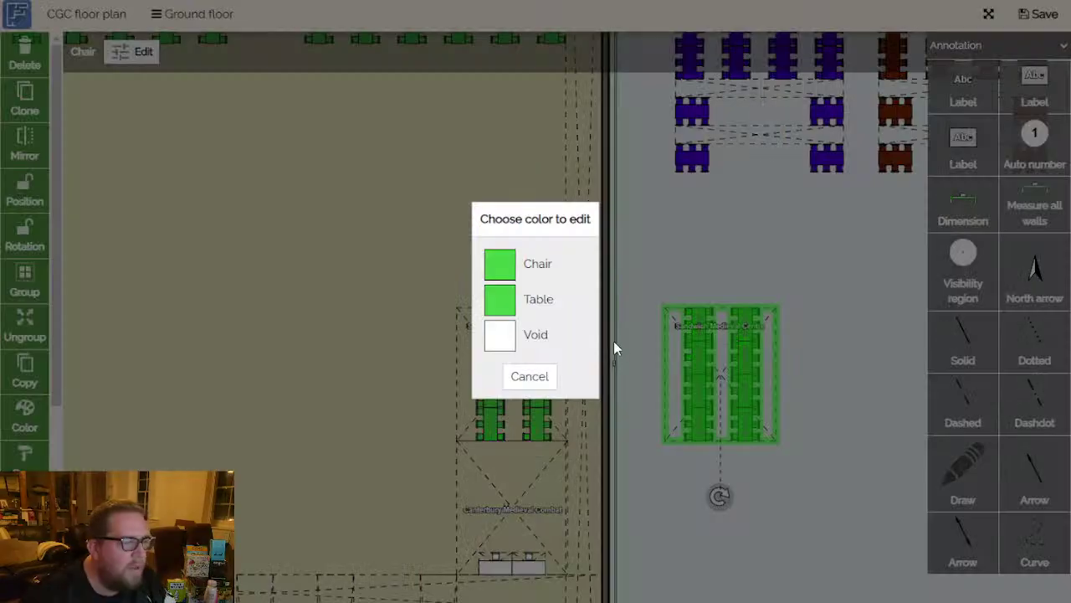
pyautogui.click(500, 266)
pyautogui.click(929, 494)
pyautogui.click(957, 571)
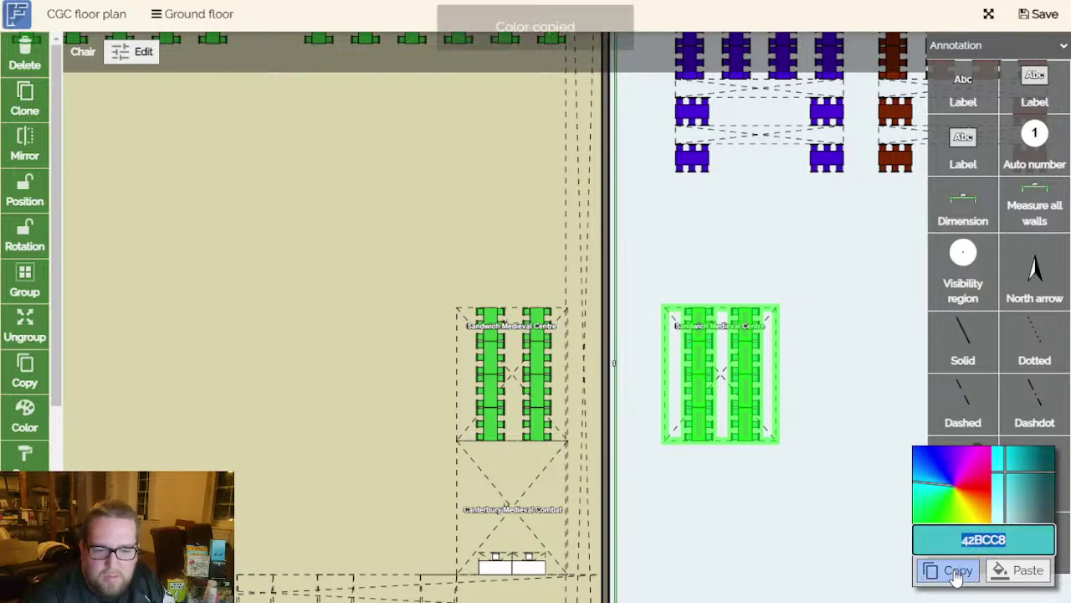
# Apply the copied colour 42BCC8 to the tables of the duplicated block.
pyautogui.click(25, 452)
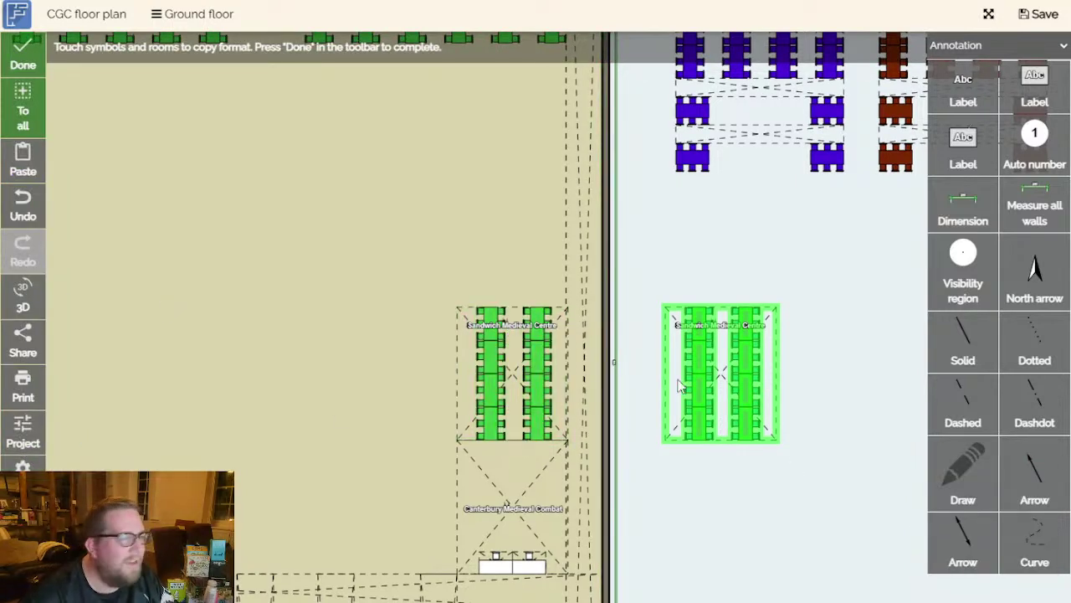
pyautogui.click(23, 53)
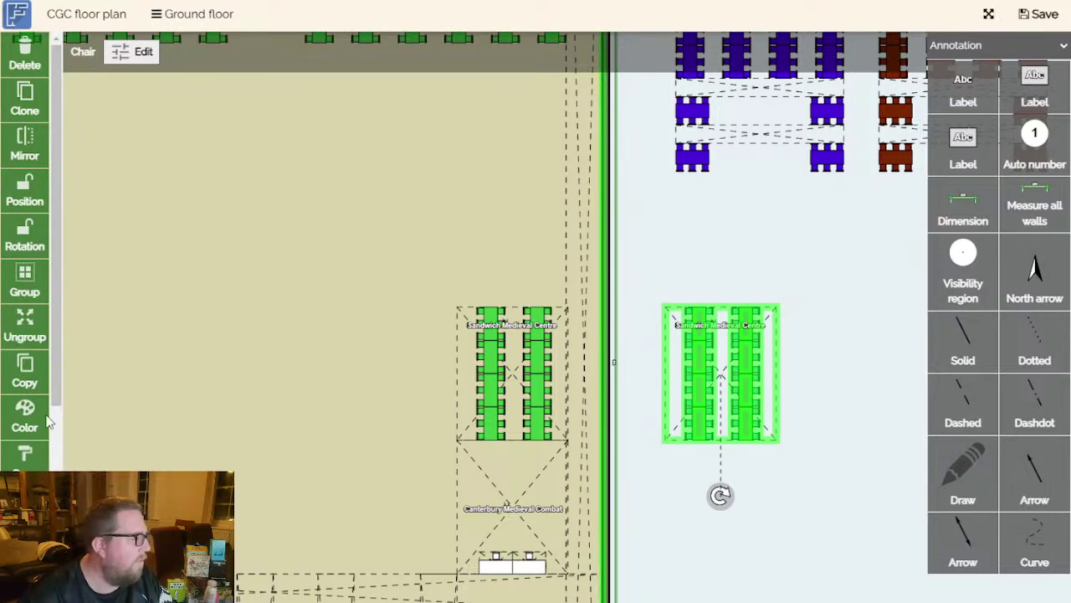
pyautogui.click(36, 419)
pyautogui.click(493, 309)
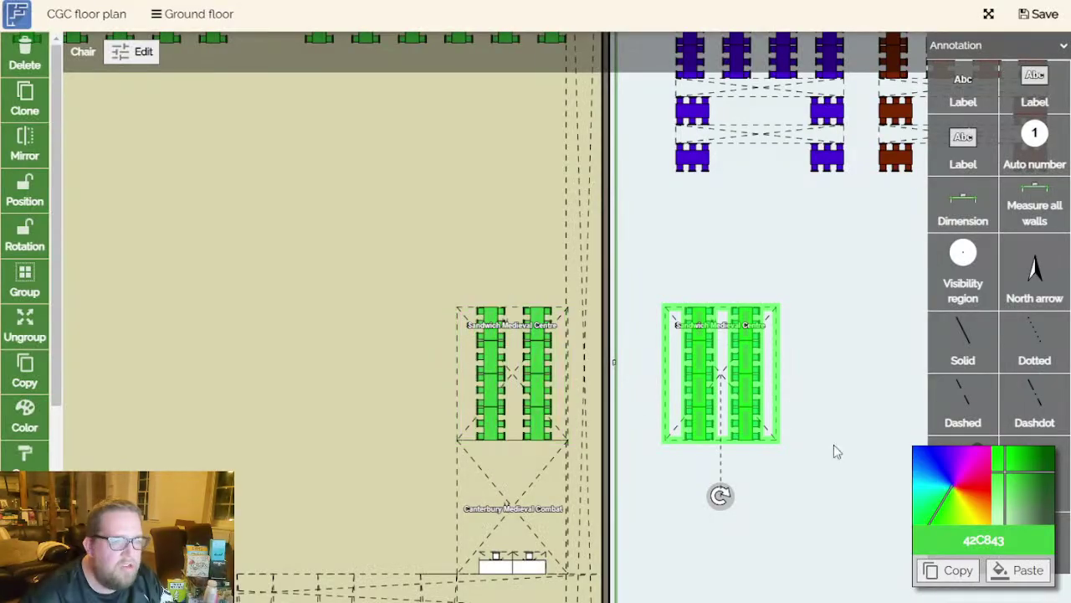
pyautogui.click(1009, 574)
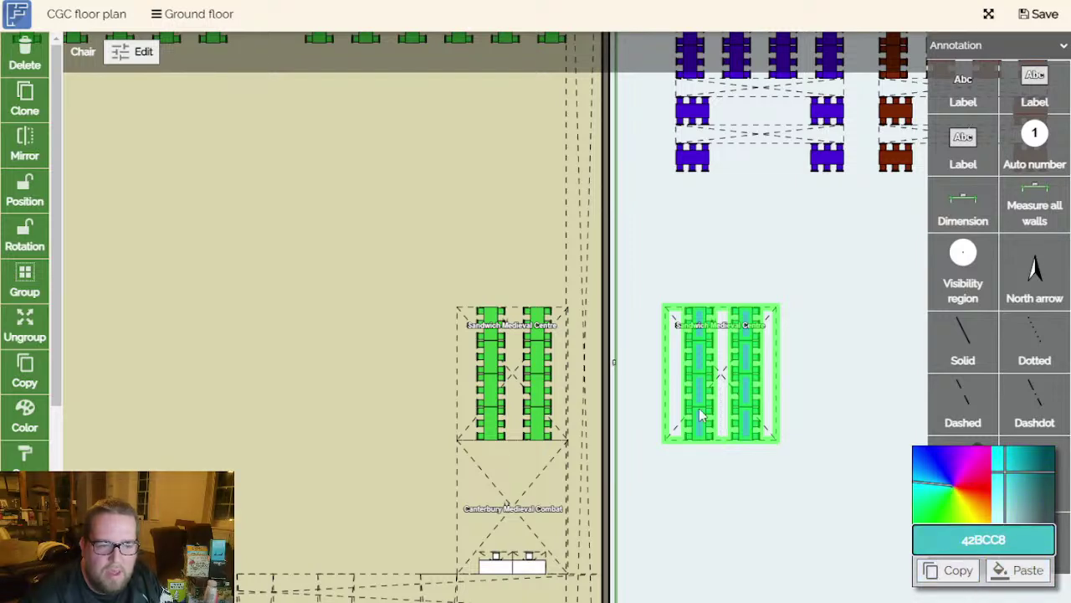
pyautogui.click(864, 418)
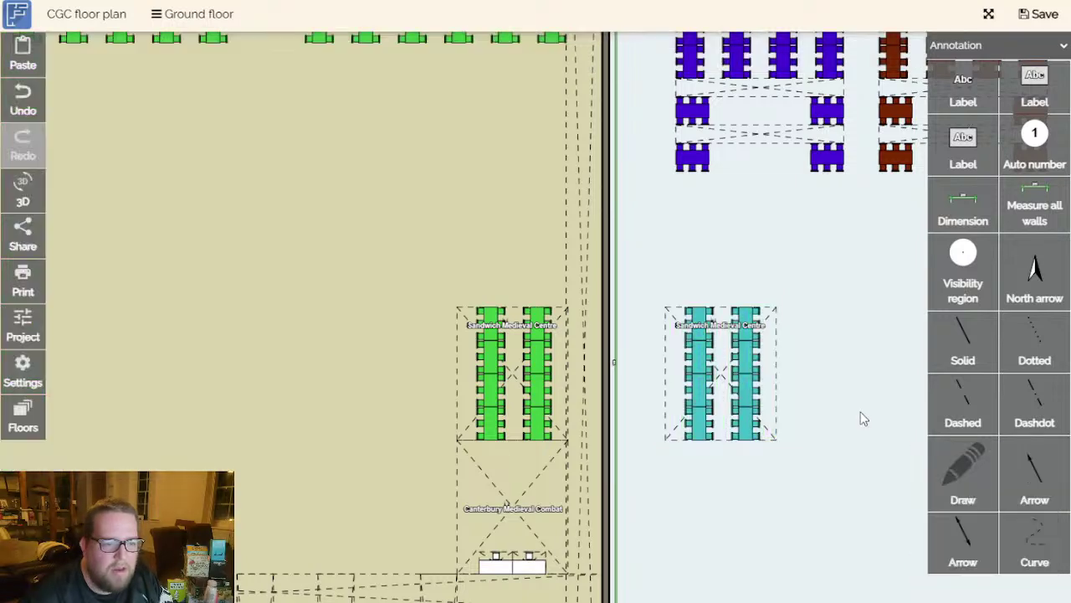
# Change the turquoise block's label text to "Hachette Games".
pyautogui.click(730, 331)
pyautogui.scroll(5, 728, 333)
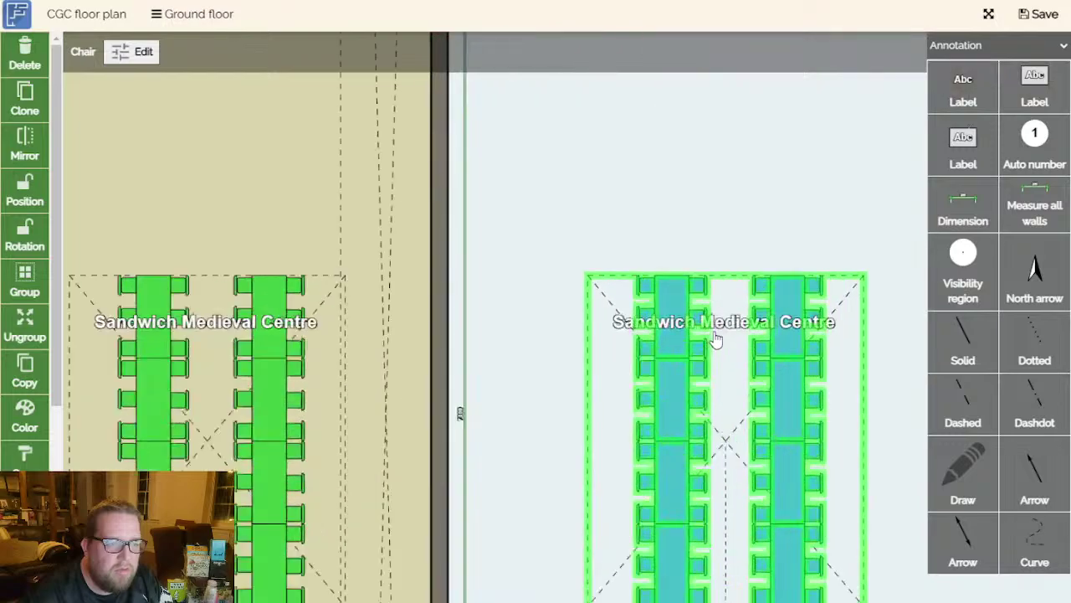
pyautogui.click(743, 313)
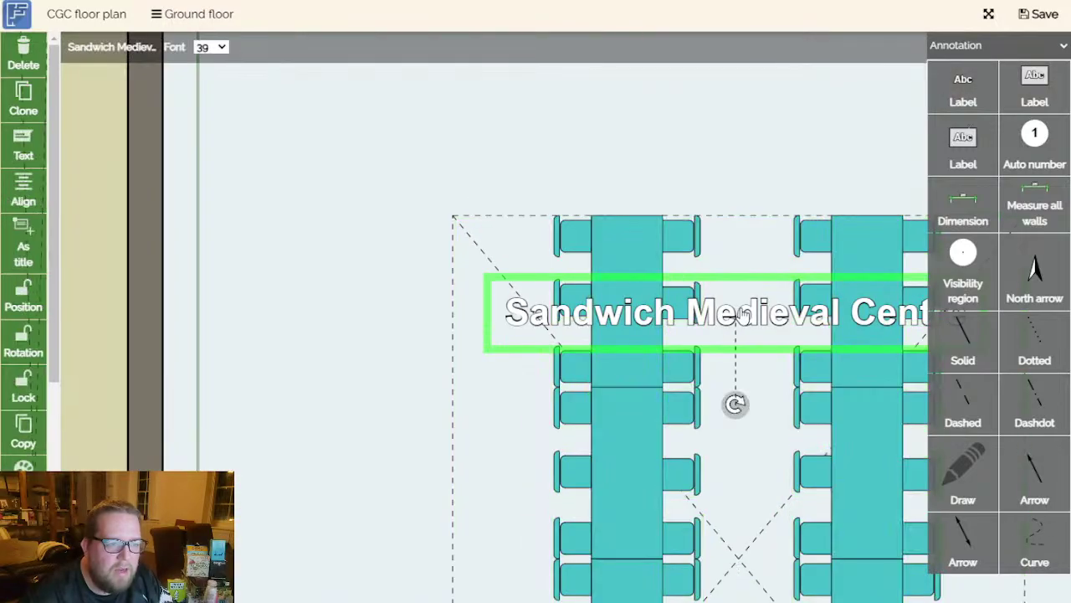
pyautogui.click(23, 138)
pyautogui.write('Hachette Games')
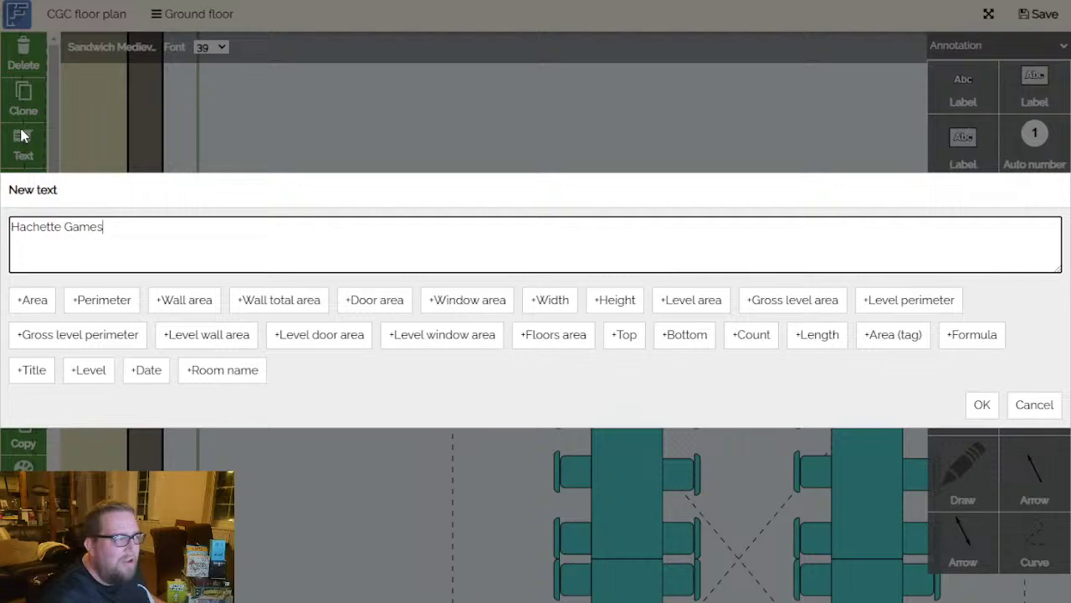
pyautogui.click(982, 404)
pyautogui.scroll(-3, 749, 218)
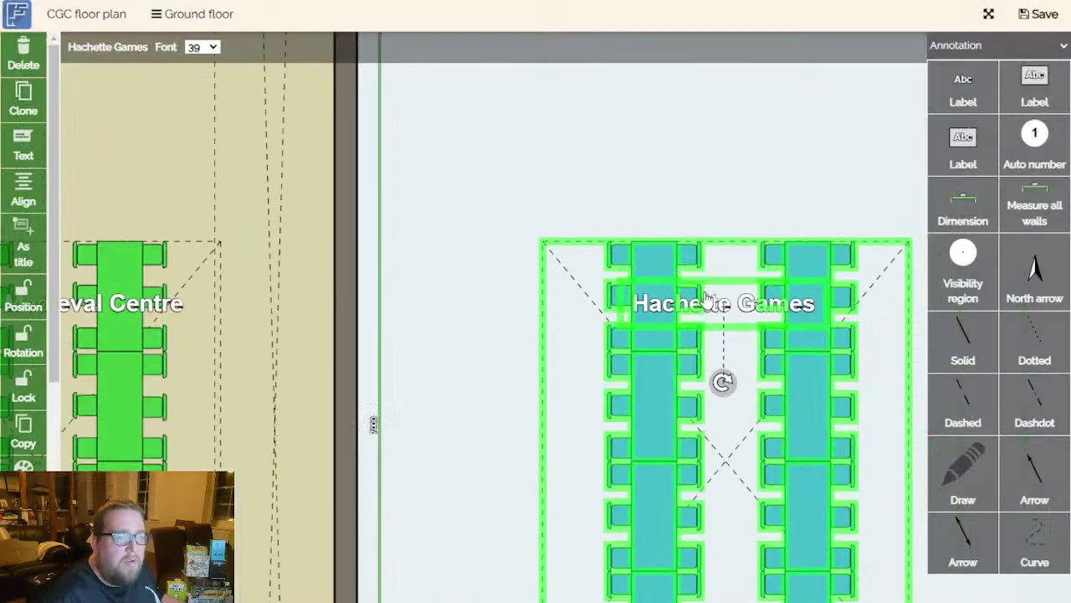
pyautogui.click(751, 218)
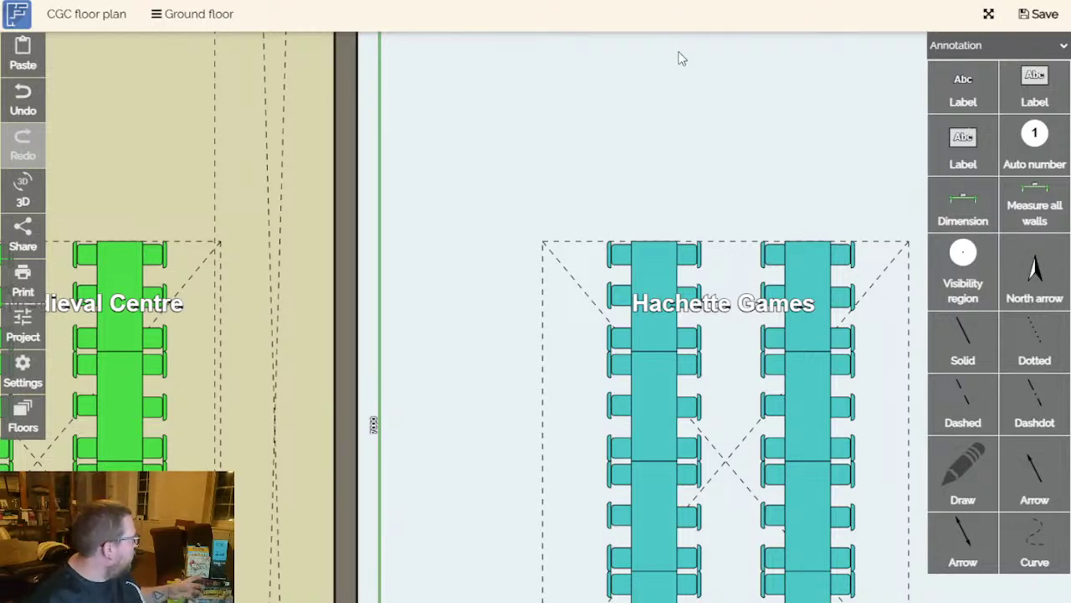
# Examine the Hachette Games block, the unplaced stands outside the walls and the space around the Agitated Kraken stand near the Toilets door.
pyautogui.scroll(-5, 600, 148)
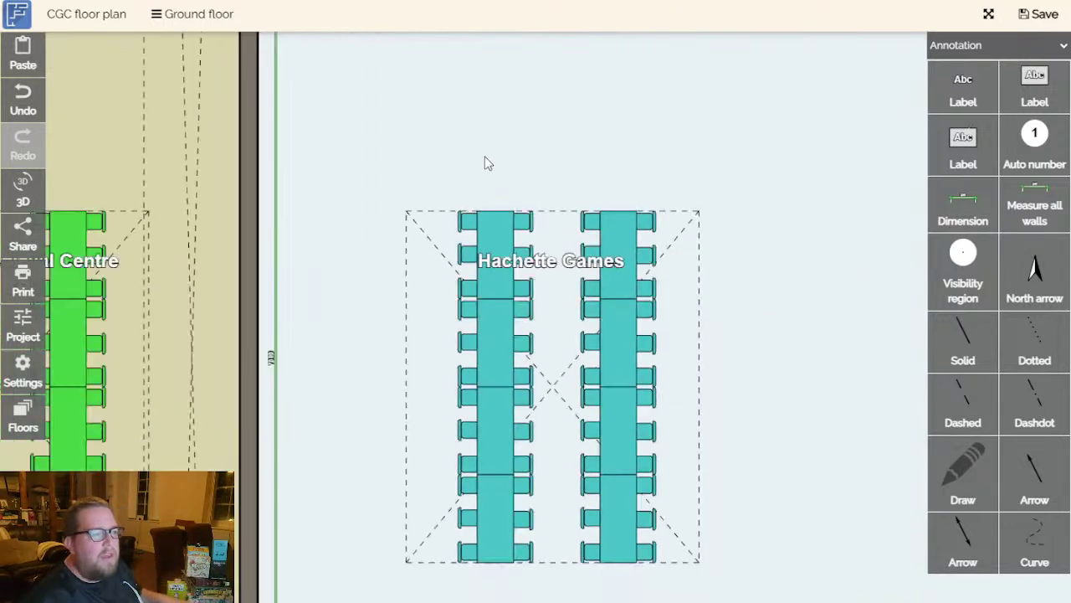
pyautogui.click(510, 206)
pyautogui.moveTo(514, 279); pyautogui.dragTo(543, 333)
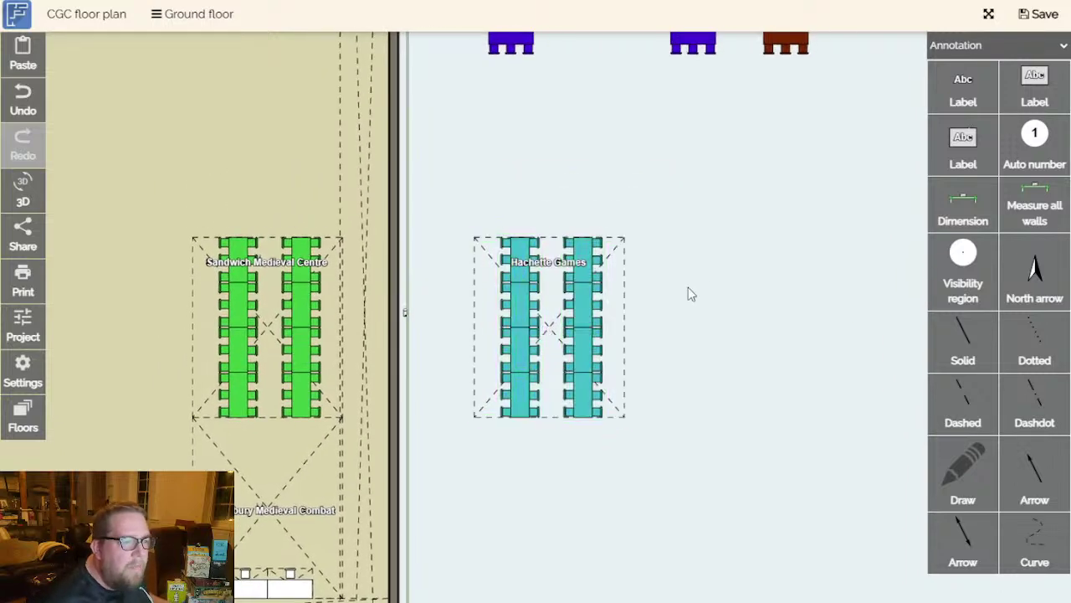
pyautogui.scroll(-5, 709, 266)
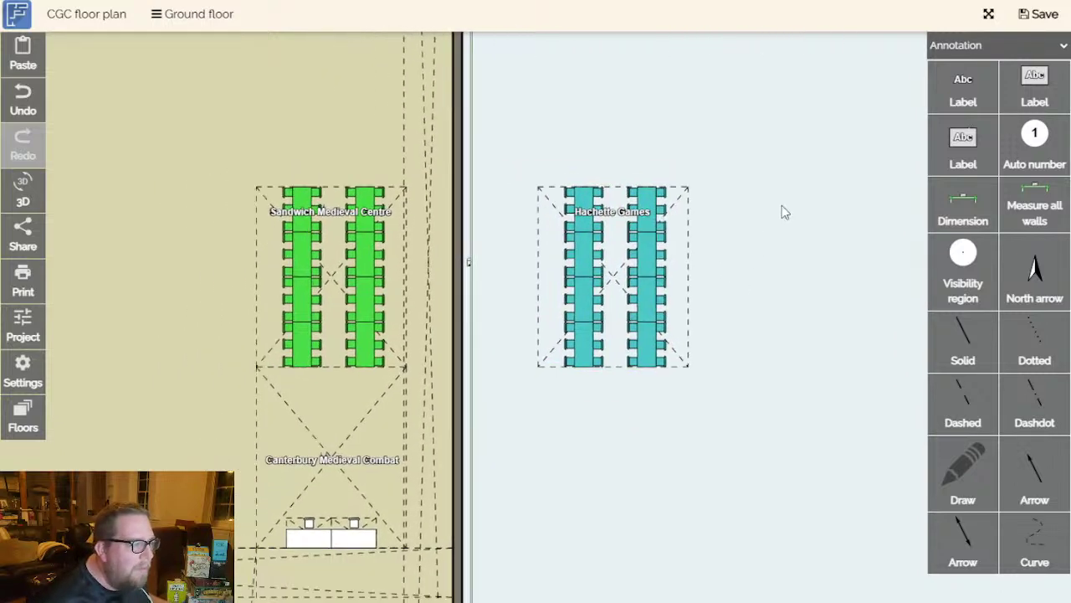
pyautogui.moveTo(726, 335); pyautogui.dragTo(709, 165)
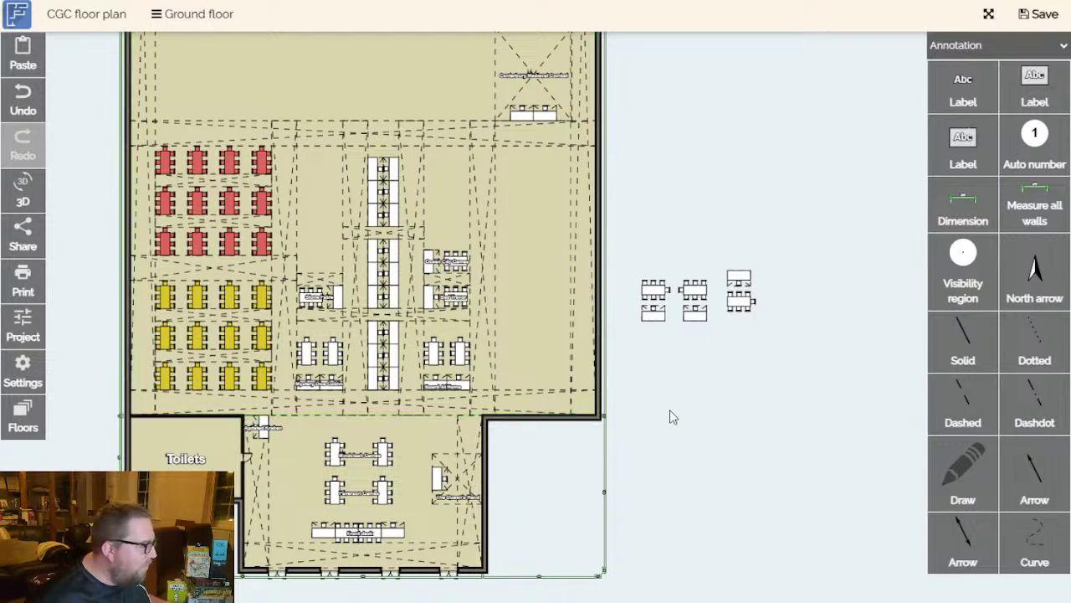
pyautogui.scroll(6, 668, 411)
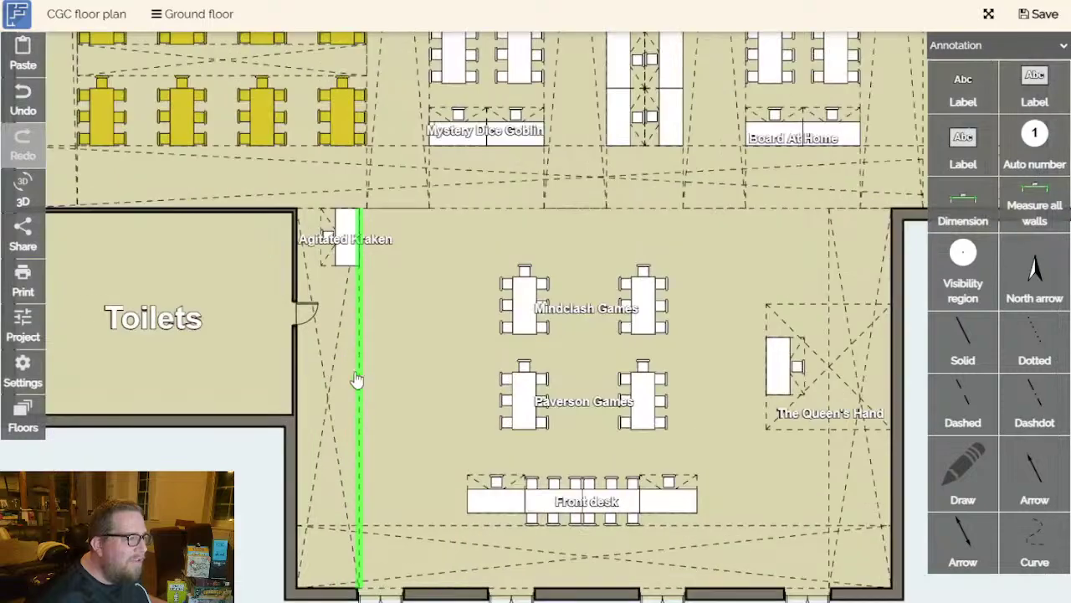
pyautogui.scroll(5, 488, 431)
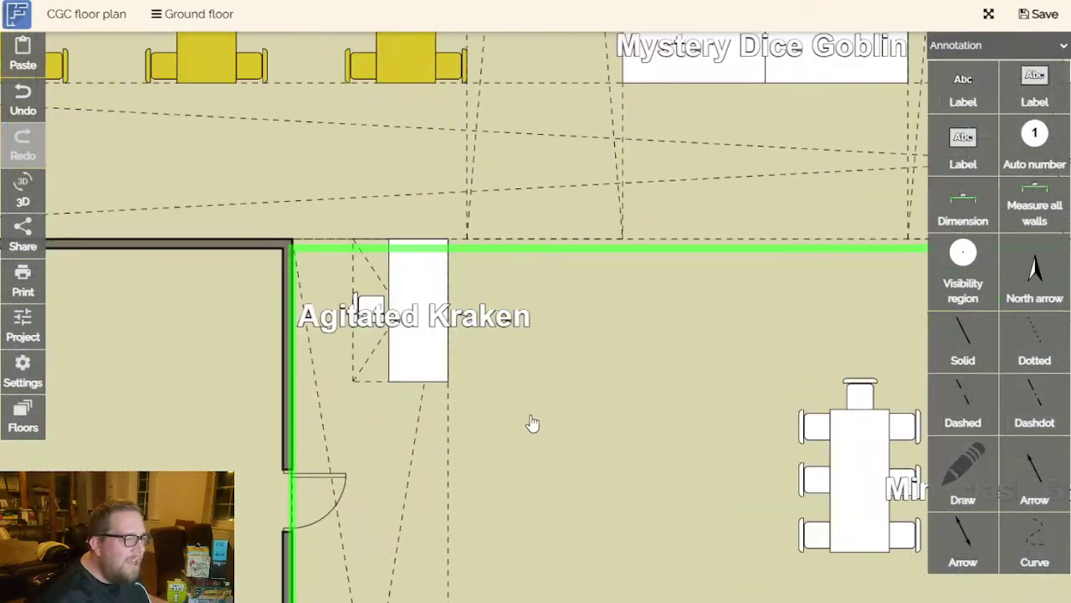
pyautogui.moveTo(546, 425); pyautogui.dragTo(574, 434)
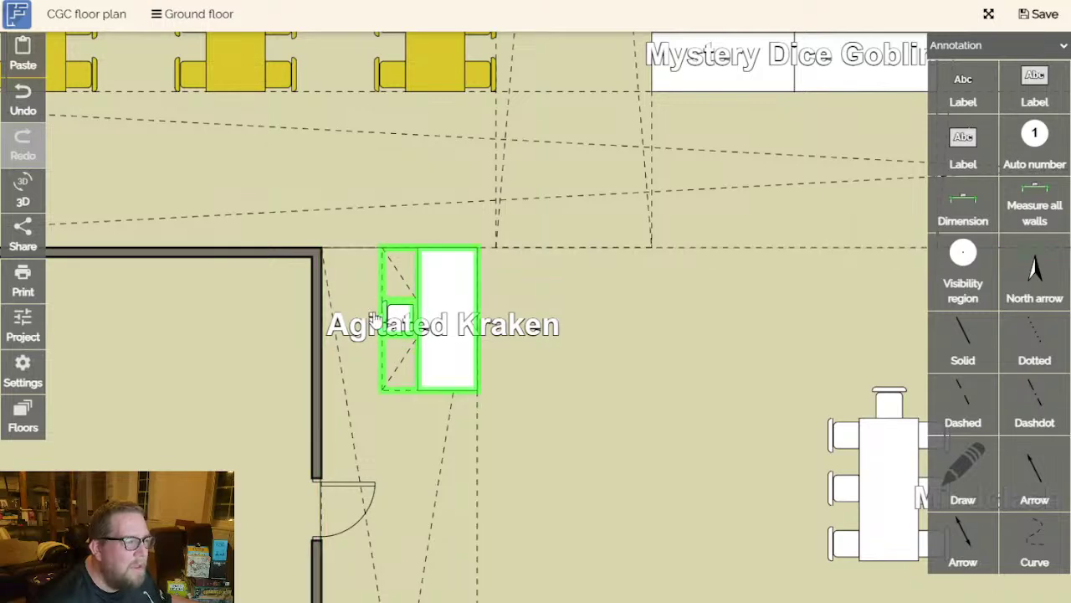
pyautogui.scroll(-5, 449, 318)
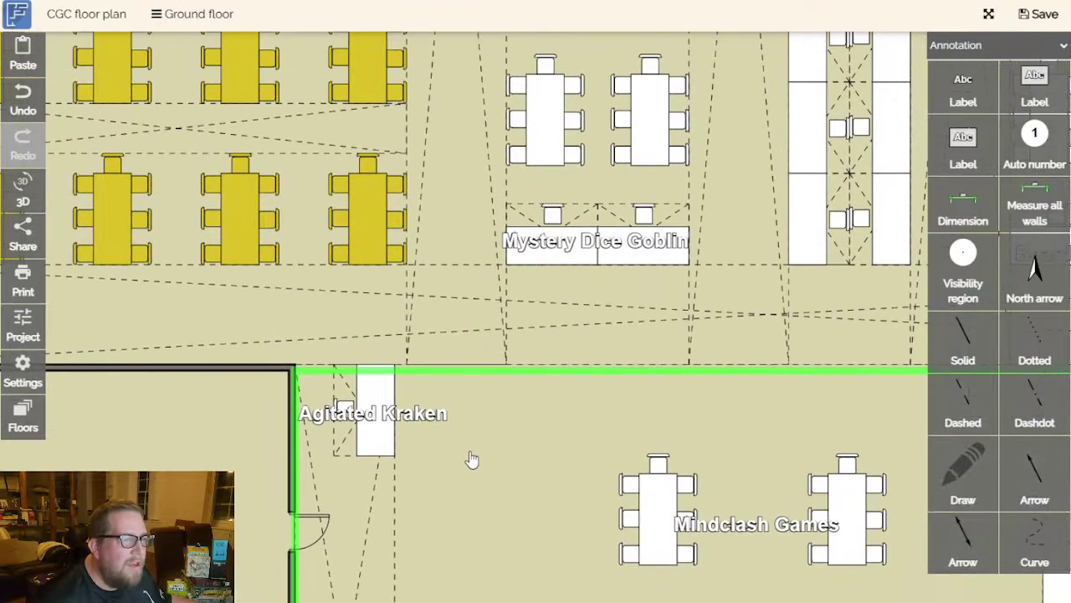
pyautogui.scroll(-5, 371, 418)
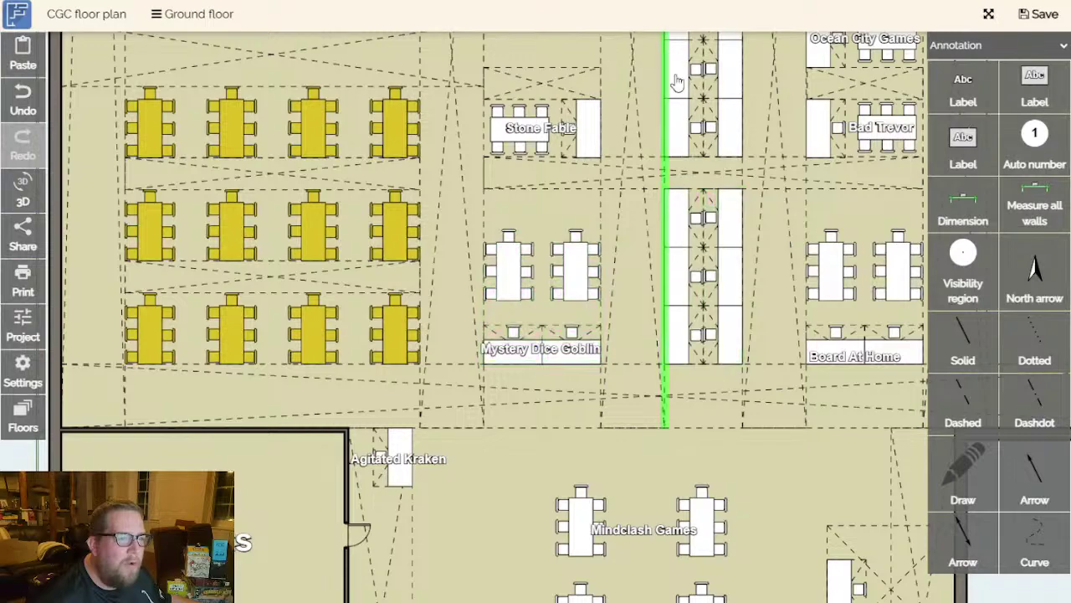
pyautogui.scroll(3, 390, 488)
pyautogui.hscroll(-3, 435, 460)
pyautogui.scroll(3, 401, 444)
pyautogui.moveTo(725, 502); pyautogui.dragTo(534, 323)
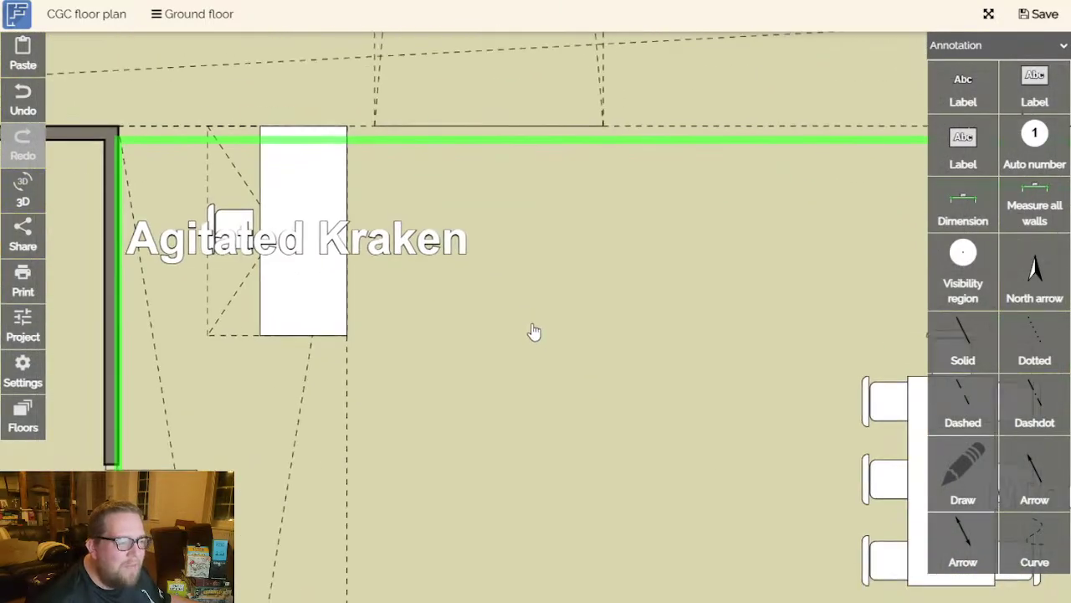
pyautogui.scroll(-5, 534, 323)
pyautogui.moveTo(634, 383); pyautogui.dragTo(555, 361)
pyautogui.scroll(-2, 528, 368)
# Extend the Toilets room downwards so its lower wall lines up with the front wall of the entrance area.
pyautogui.moveTo(493, 378); pyautogui.dragTo(606, 378)
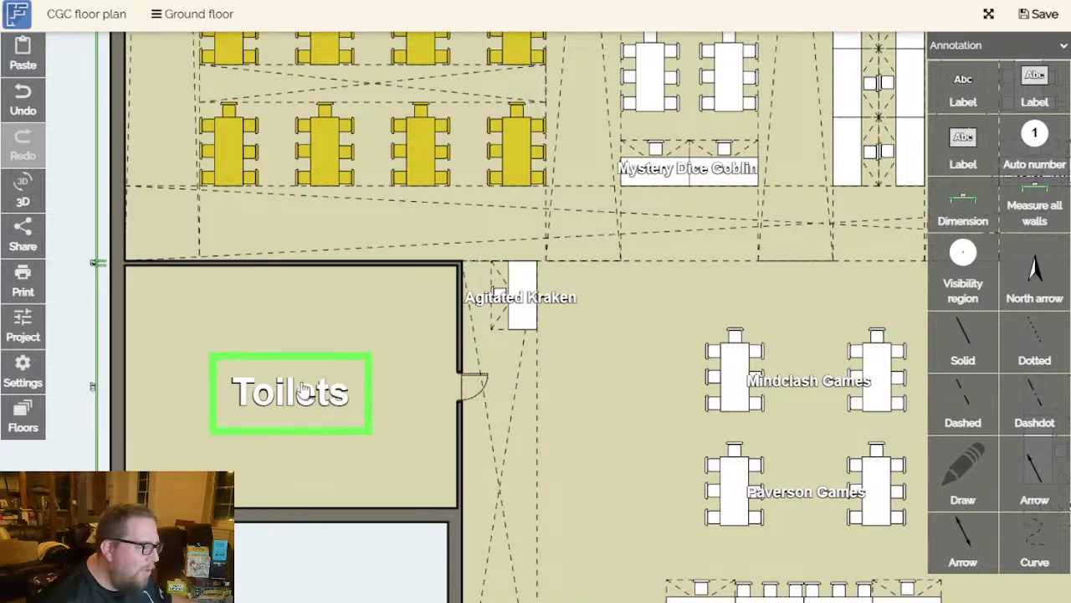
pyautogui.moveTo(256, 473); pyautogui.dragTo(314, 462)
pyautogui.scroll(-1, 300, 266)
pyautogui.click(330, 282)
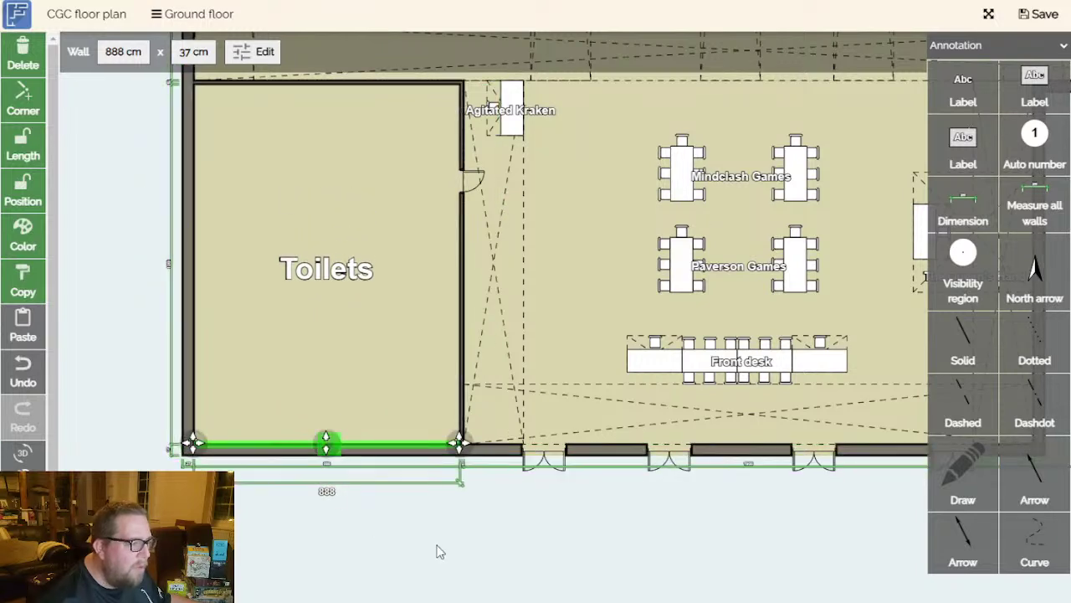
pyautogui.click(443, 544)
pyautogui.scroll(-4, 385, 535)
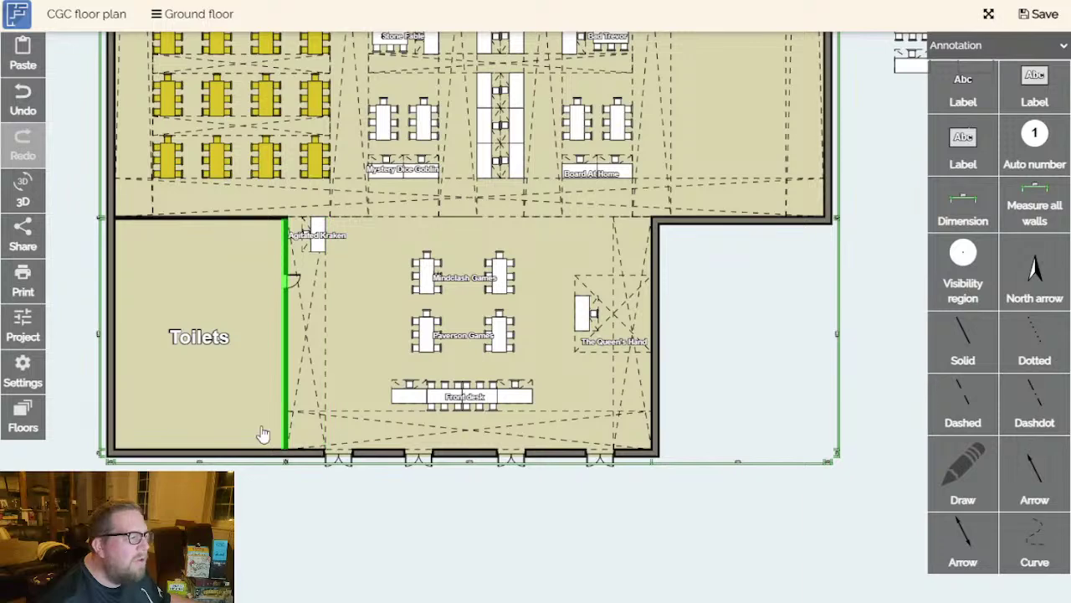
# Save the floor plan.
pyautogui.click(1032, 26)
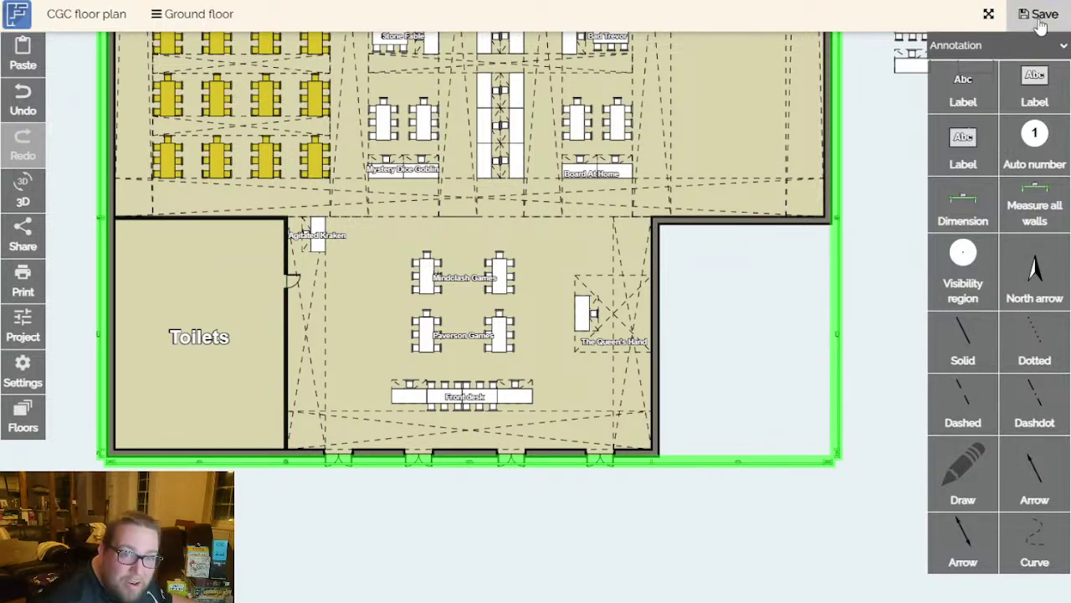
# Ungroup the Hachette Games block outside the walls and delete its dashed zone and label.
pyautogui.moveTo(885, 345); pyautogui.dragTo(830, 381)
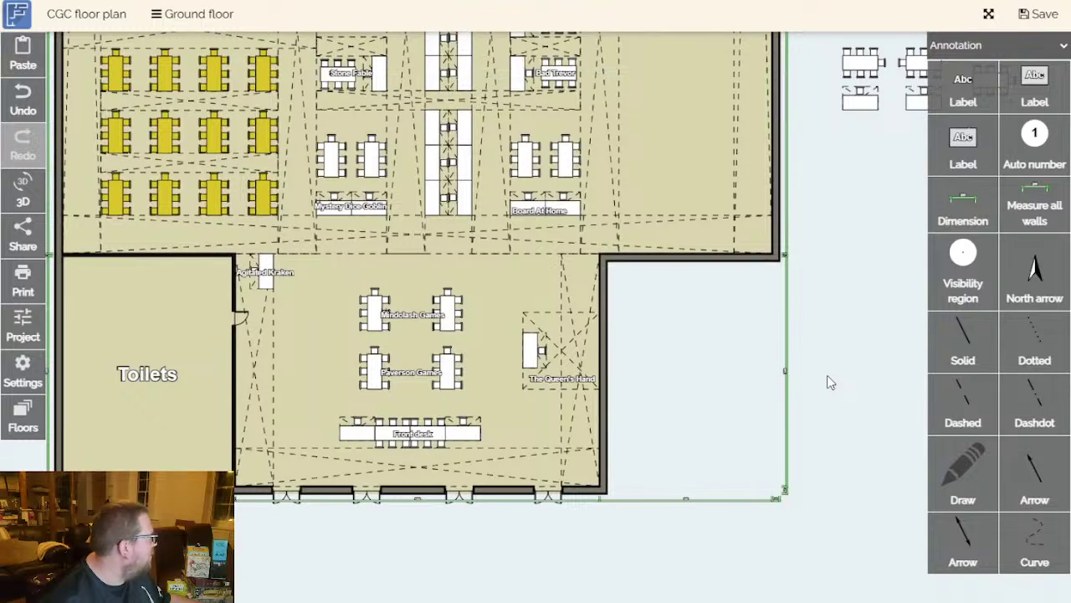
pyautogui.scroll(-5, 827, 378)
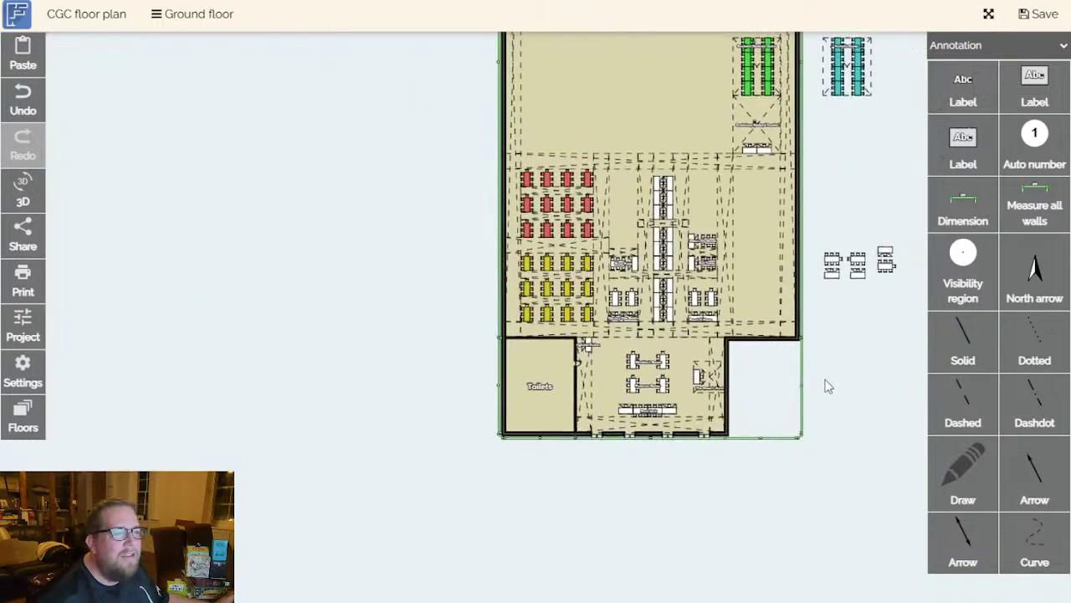
pyautogui.scroll(-2, 786, 440)
pyautogui.moveTo(787, 440); pyautogui.dragTo(907, 370)
pyautogui.scroll(4, 753, 455)
pyautogui.scroll(5, 840, 382)
pyautogui.scroll(-3, 876, 430)
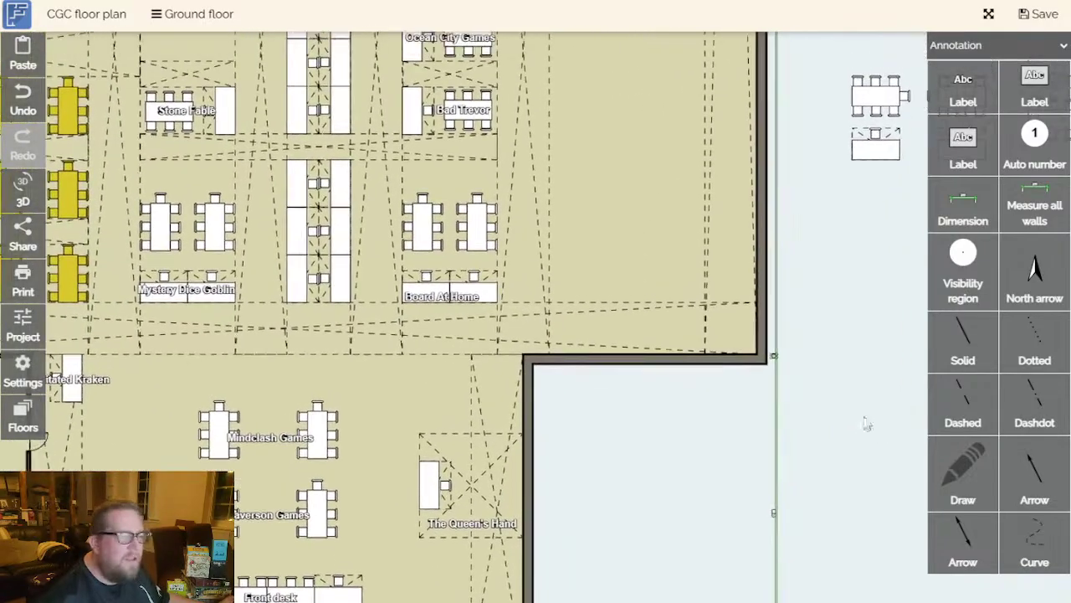
pyautogui.scroll(3, 756, 226)
pyautogui.scroll(-2, 775, 191)
pyautogui.scroll(5, 648, 406)
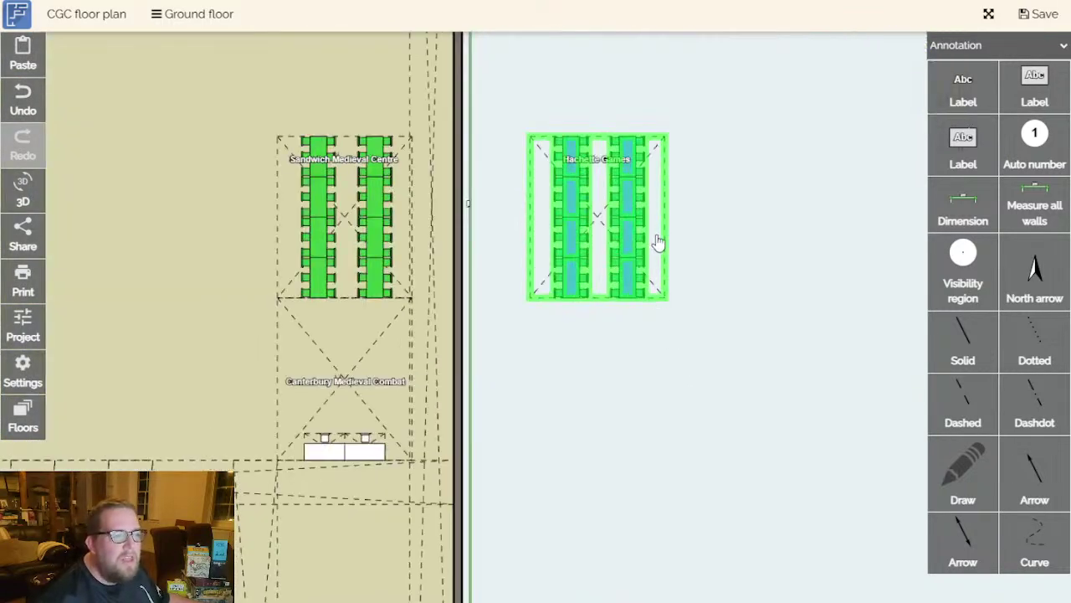
pyautogui.click(632, 241)
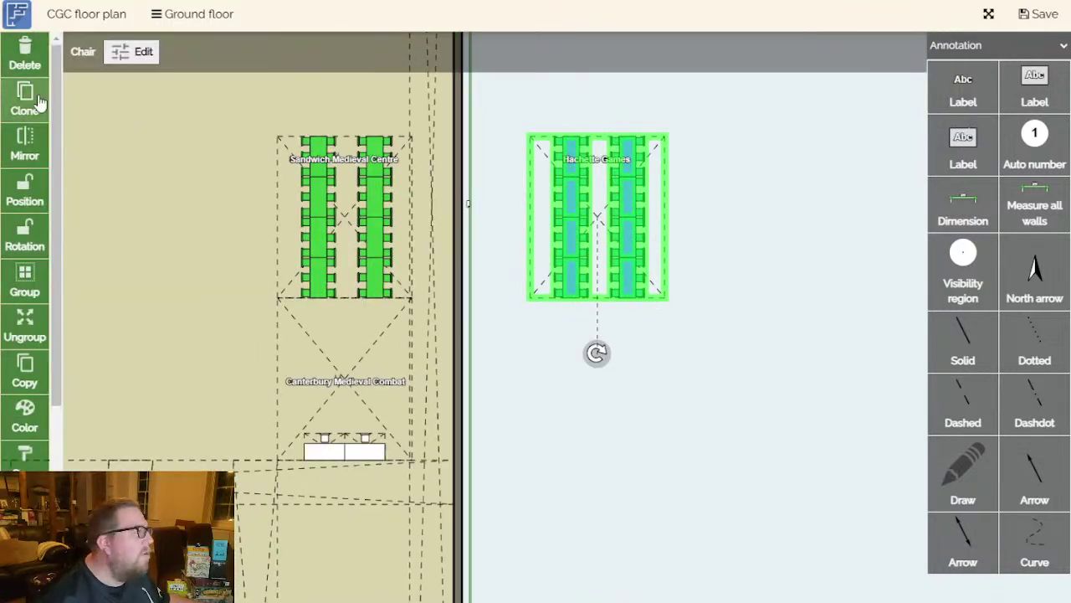
pyautogui.click(751, 244)
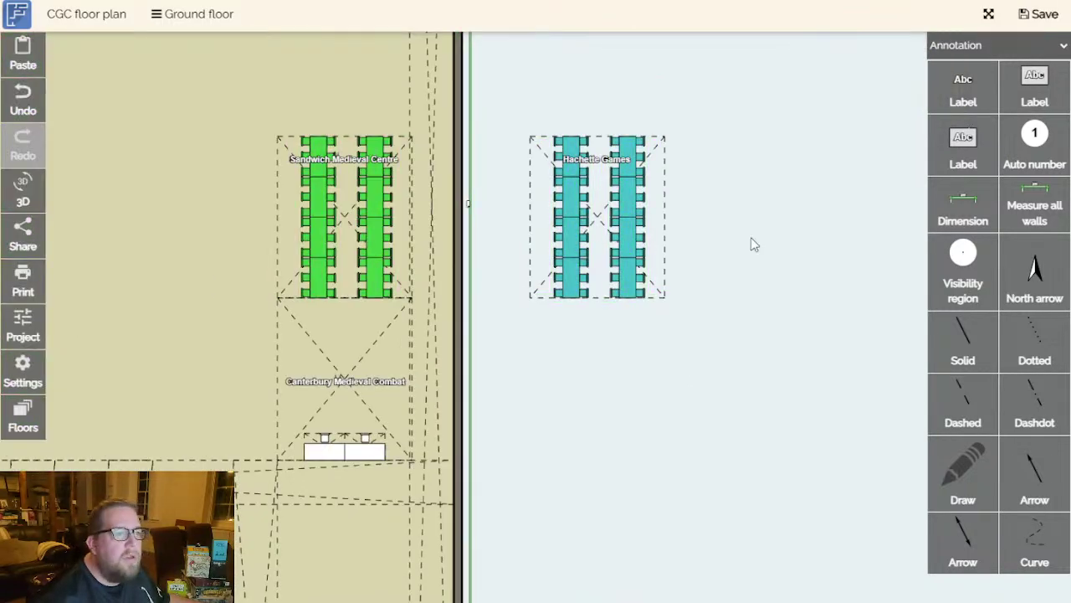
pyautogui.click(673, 234)
pyautogui.click(682, 215)
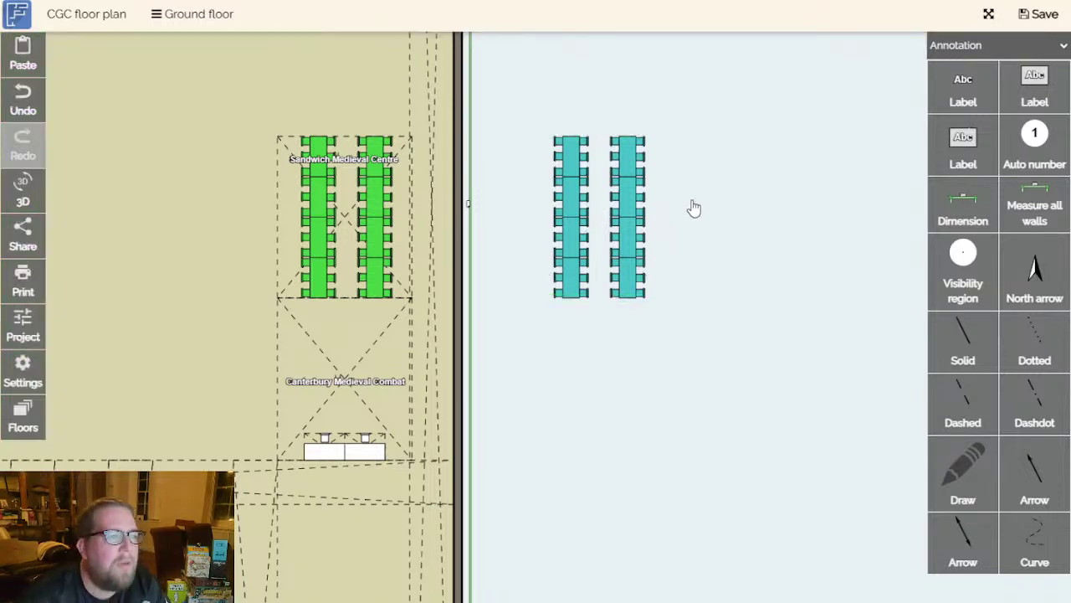
# Group all the turquoise tables and chairs of the ungrouped block into a single object.
pyautogui.moveTo(682, 215); pyautogui.dragTo(700, 330)
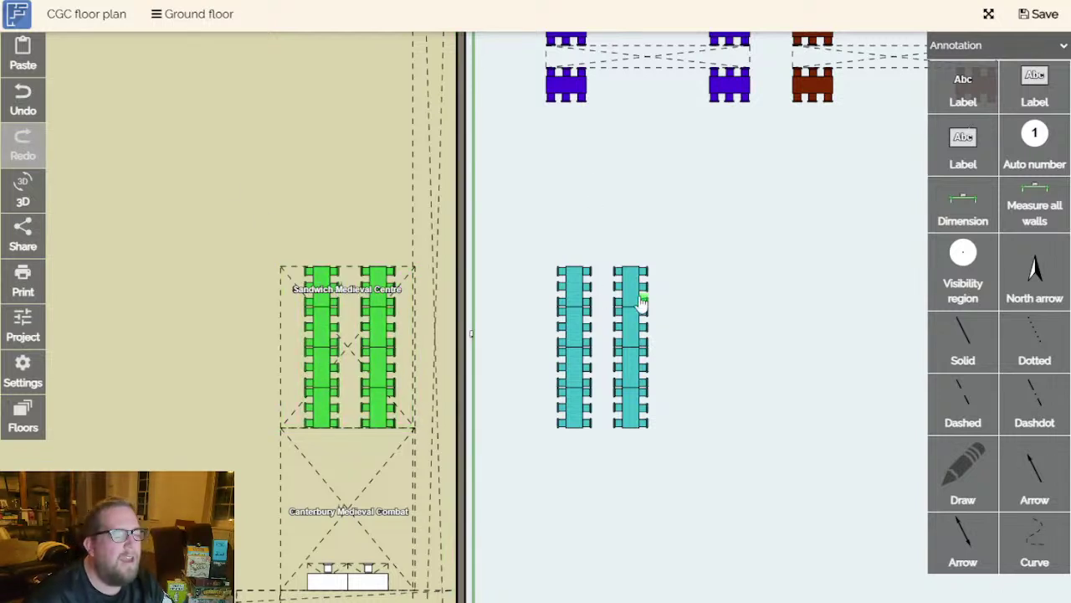
pyautogui.click(575, 302)
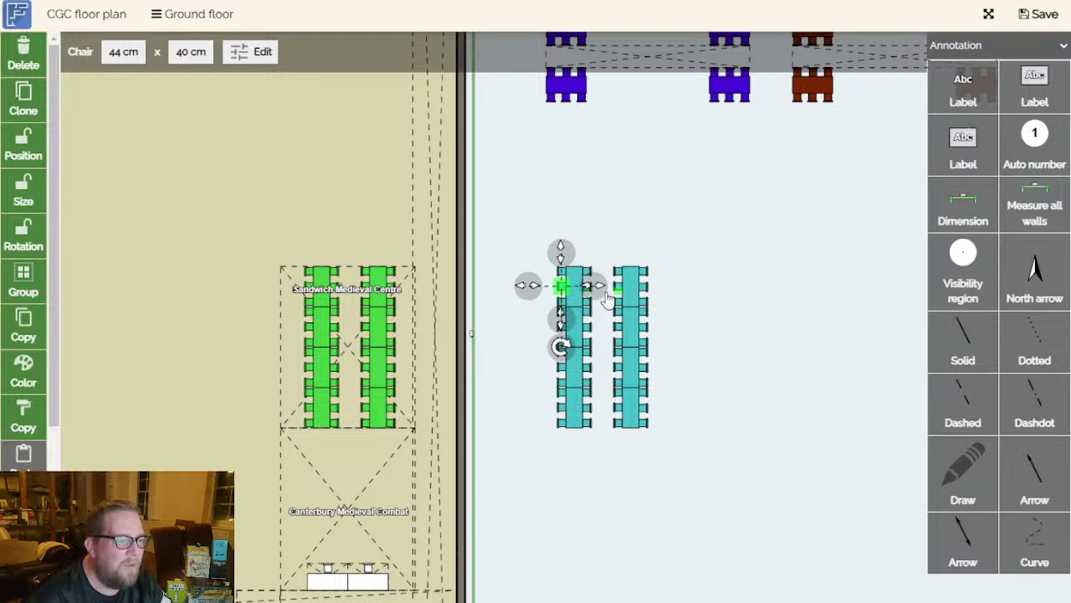
pyautogui.keyDown('shift'); pyautogui.click(641, 305); pyautogui.keyUp('shift')
pyautogui.click(41, 103)
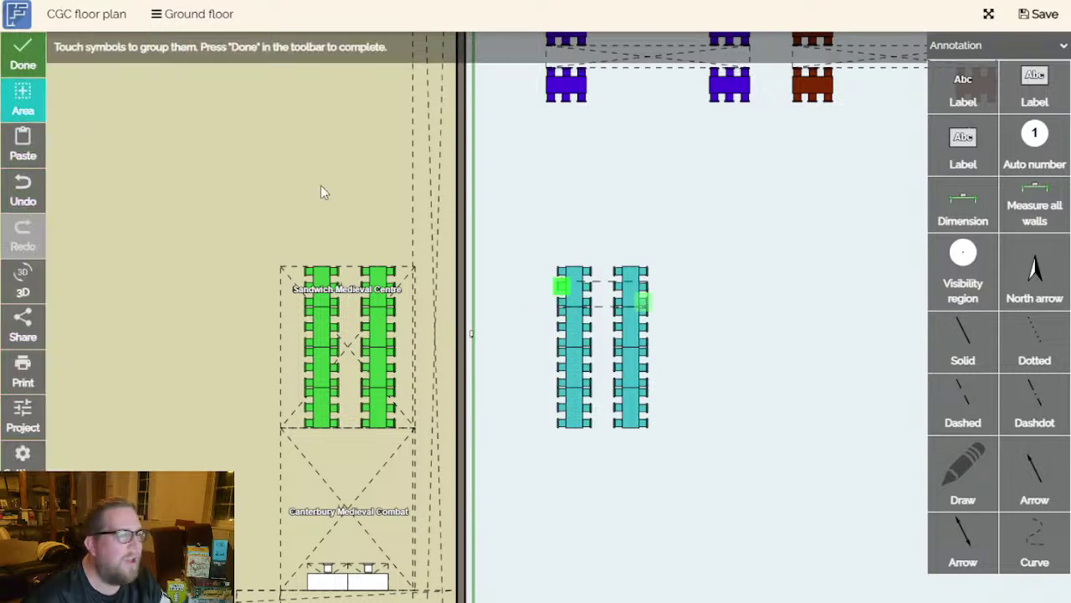
pyautogui.moveTo(695, 243); pyautogui.dragTo(538, 449)
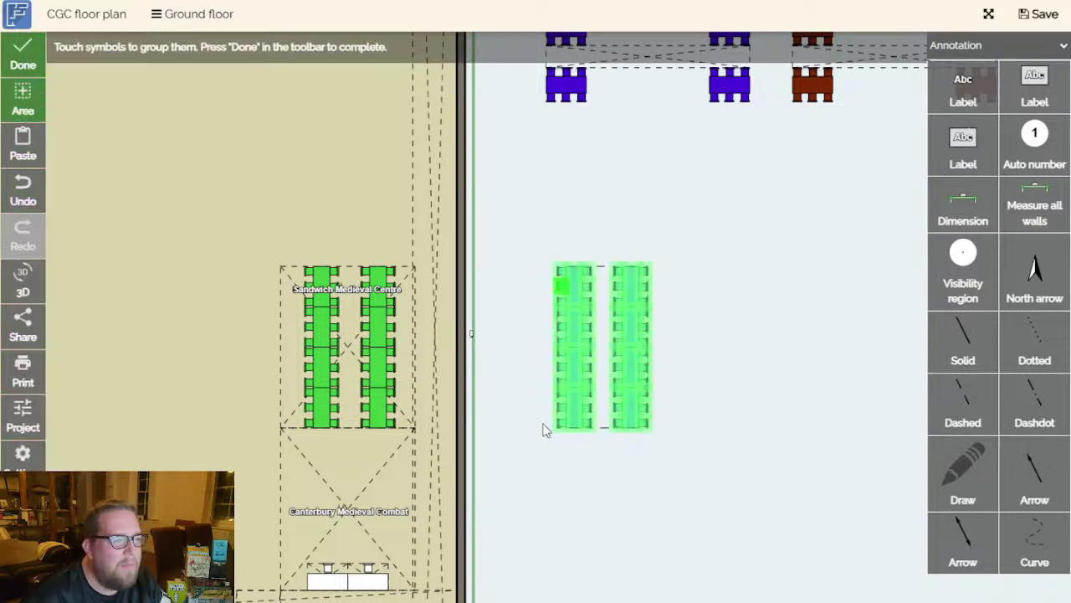
pyautogui.click(38, 71)
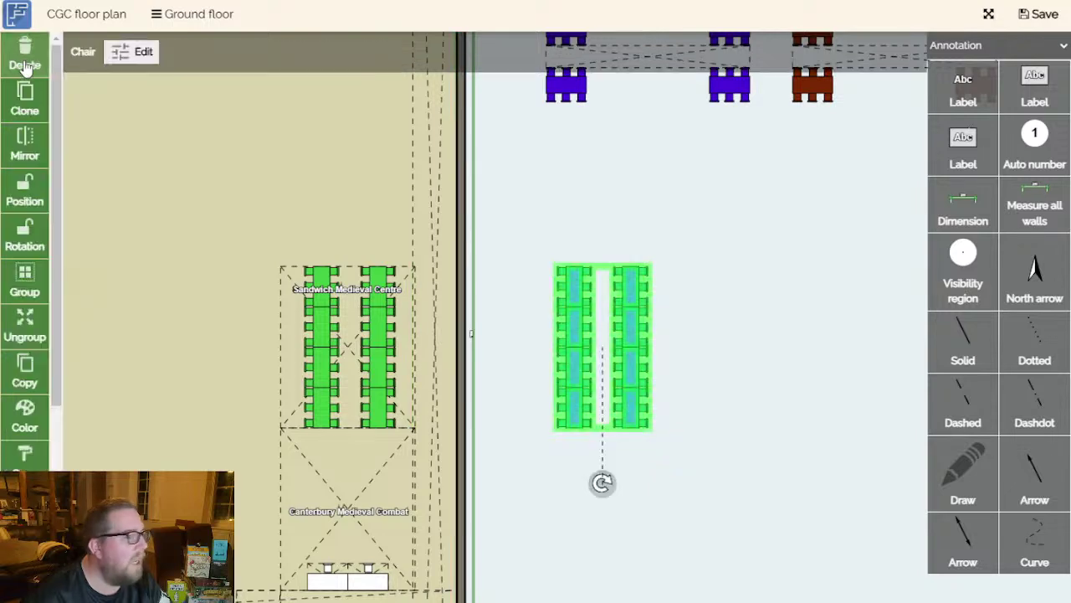
# Move the turquoise table group into the empty area east of Board At Home, against the lower cross aisle.
pyautogui.scroll(-3, 686, 398)
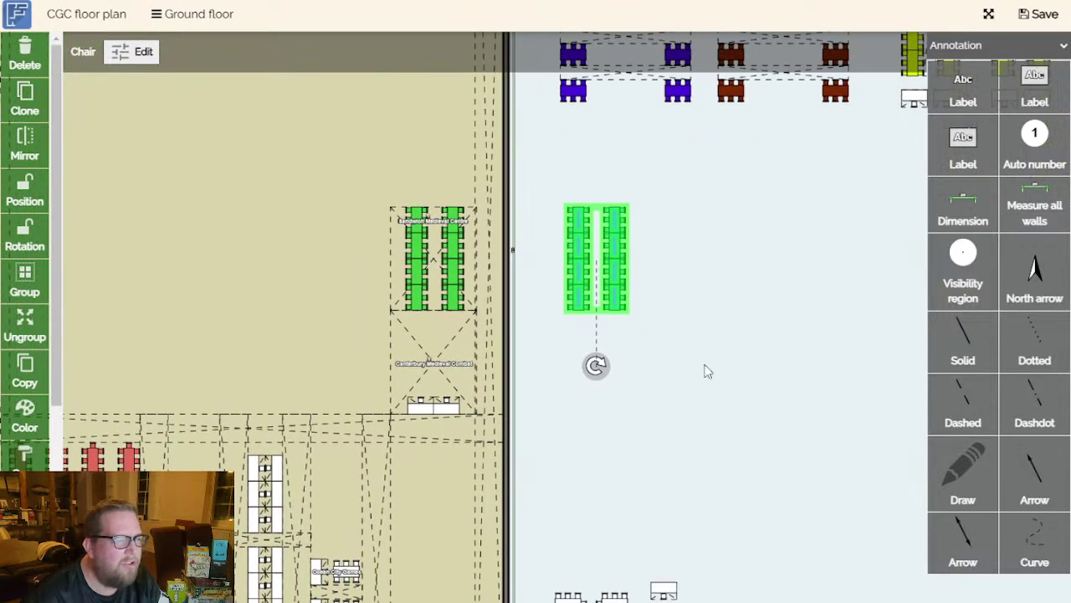
pyautogui.moveTo(582, 261); pyautogui.dragTo(542, 384)
pyautogui.scroll(-4, 741, 402)
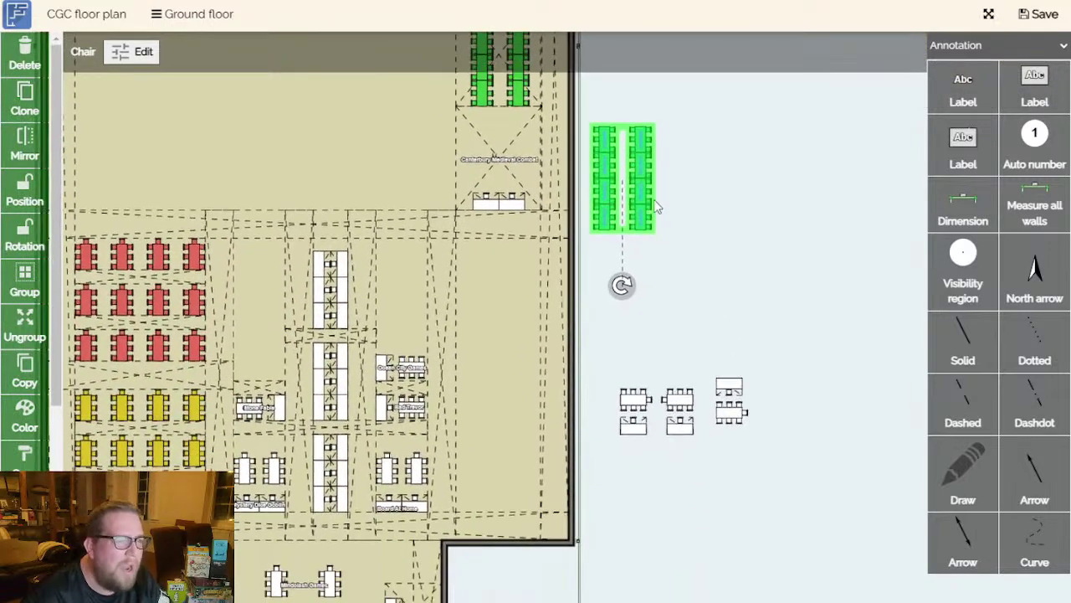
pyautogui.moveTo(640, 197); pyautogui.dragTo(511, 483)
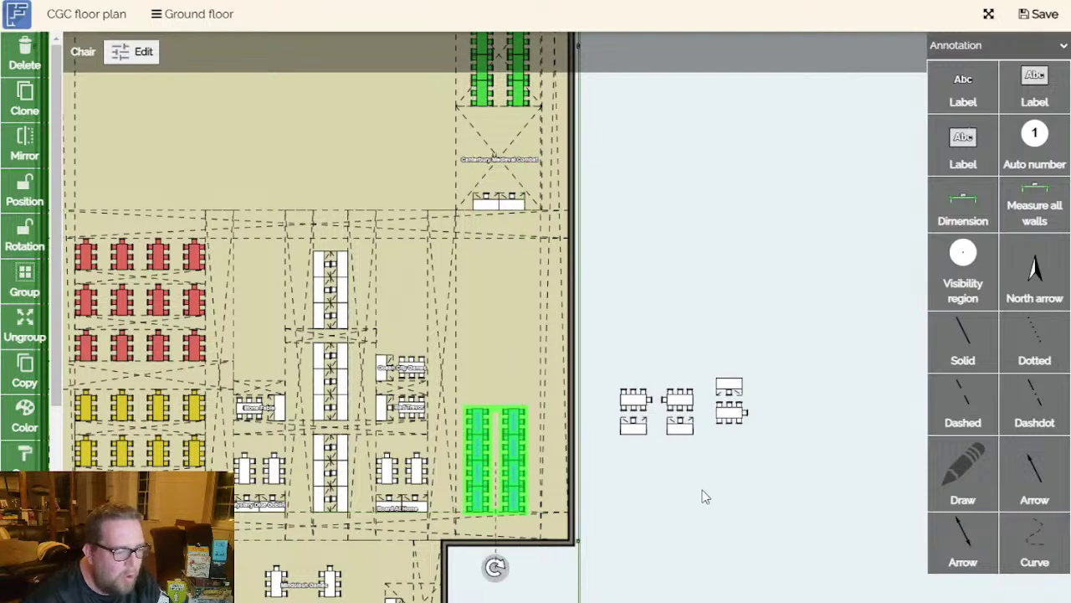
pyautogui.click(703, 496)
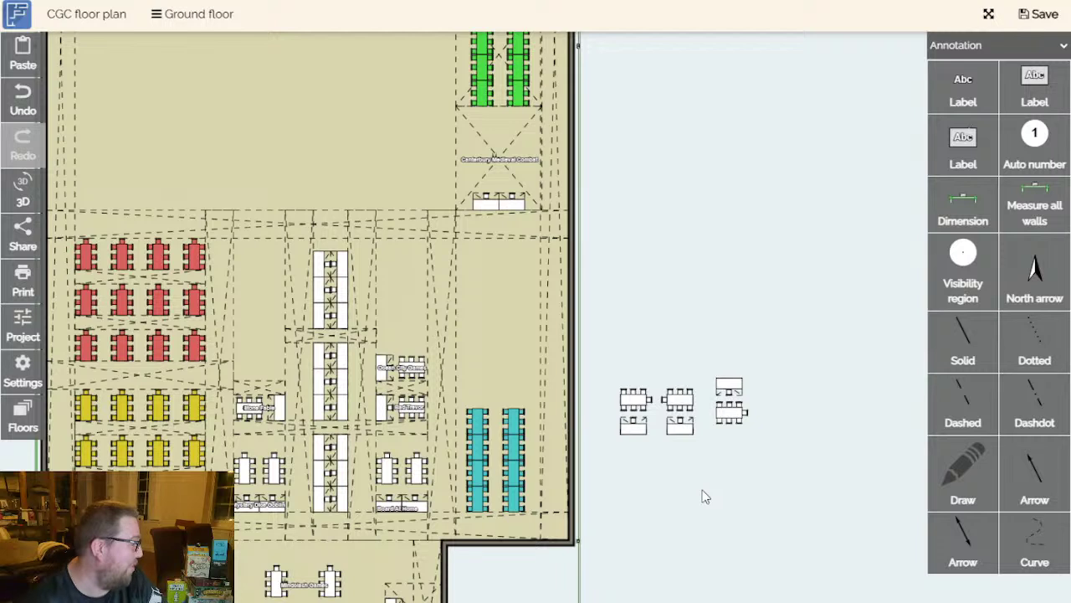
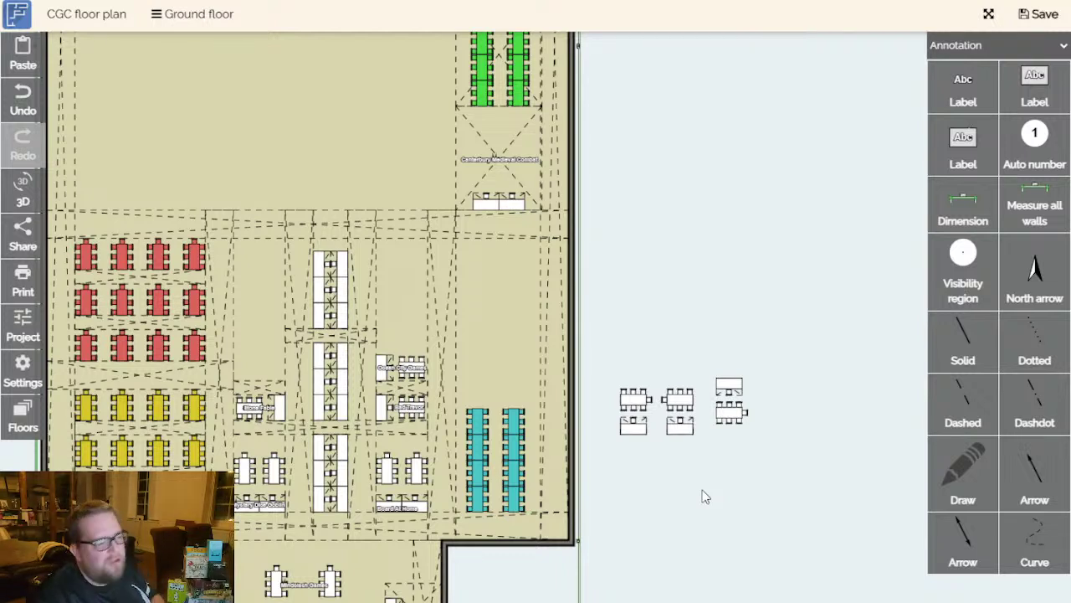
# Duplicate the turquoise table group and stack the two blocks end to end, starting at the upper cross aisle.
pyautogui.click(491, 473)
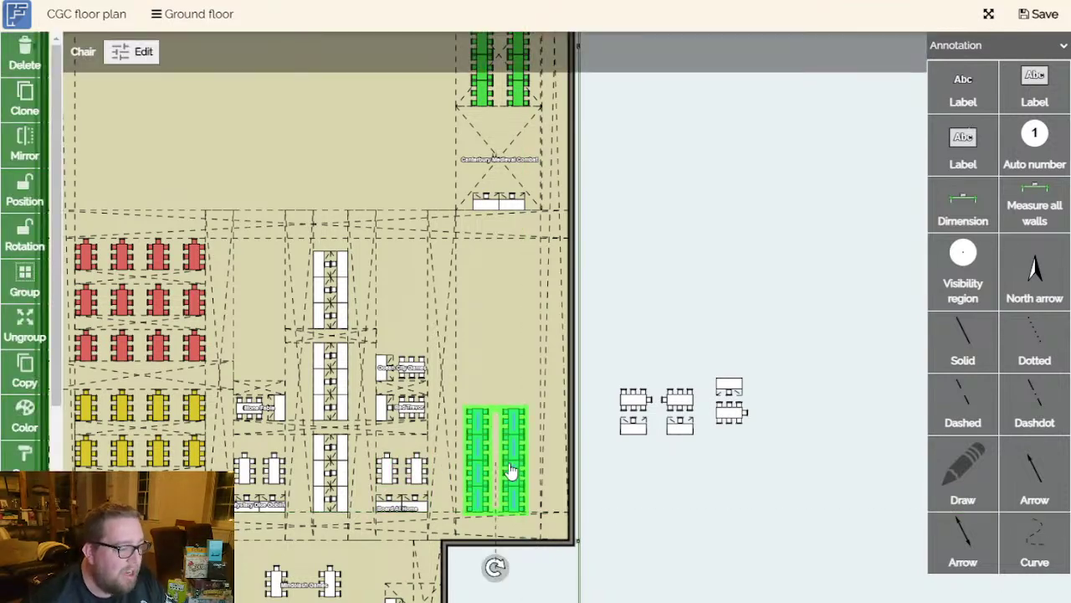
pyautogui.hotkey('ctrl', 'c')
pyautogui.hotkey('ctrl', 'v')
pyautogui.scroll(3, 540, 324)
pyautogui.moveTo(496, 323); pyautogui.dragTo(436, 257)
pyautogui.click(507, 502)
pyautogui.moveTo(506, 502); pyautogui.dragTo(534, 301)
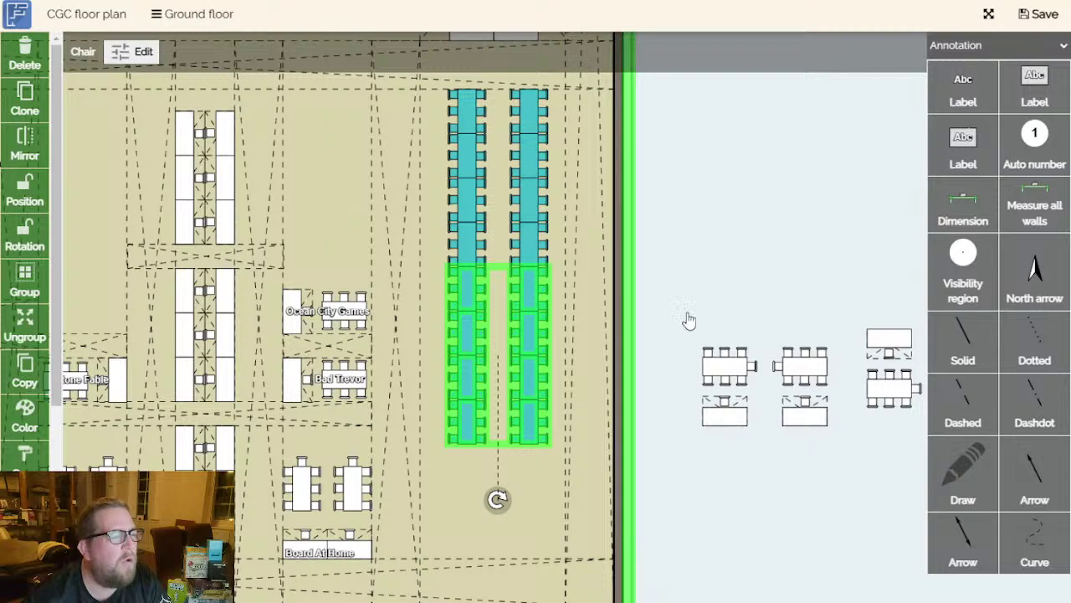
pyautogui.click(767, 269)
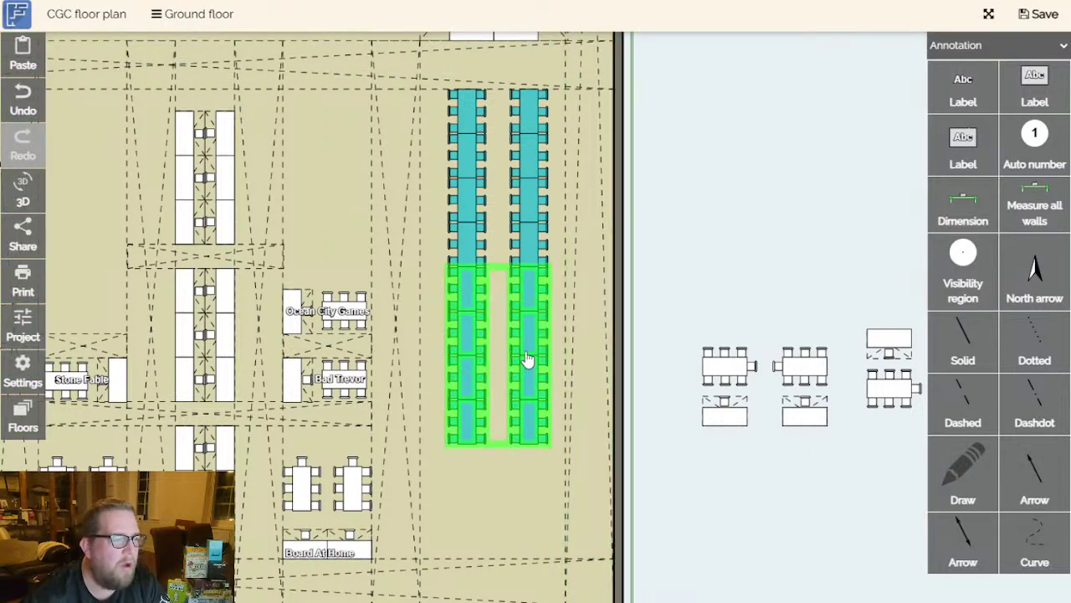
# Ungroup the lower of the two stacked turquoise table blocks.
pyautogui.scroll(-2, 528, 363)
pyautogui.moveTo(794, 247); pyautogui.dragTo(734, 248)
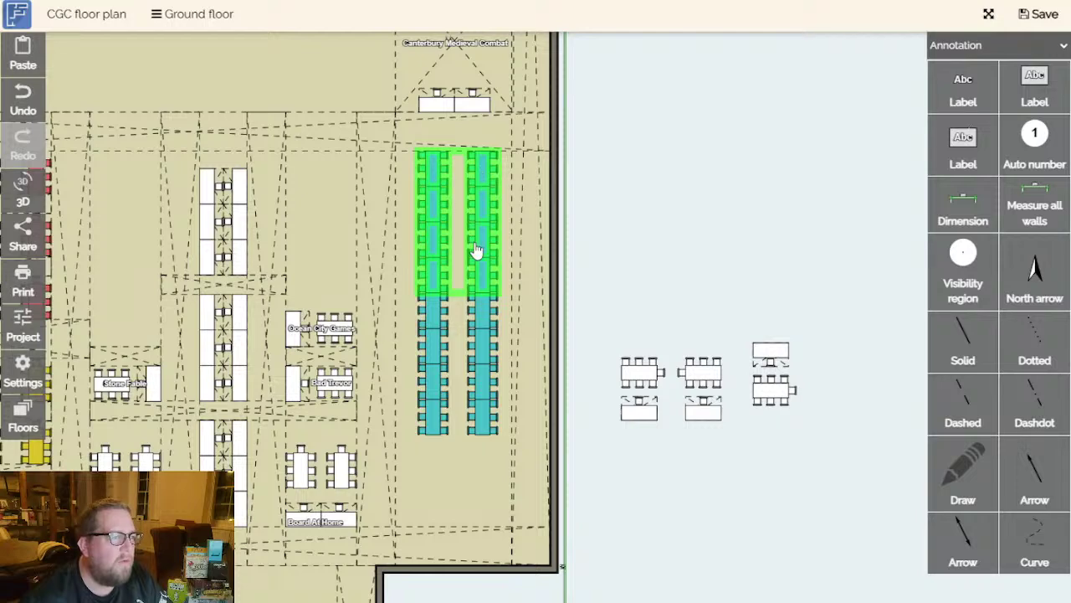
pyautogui.click(482, 420)
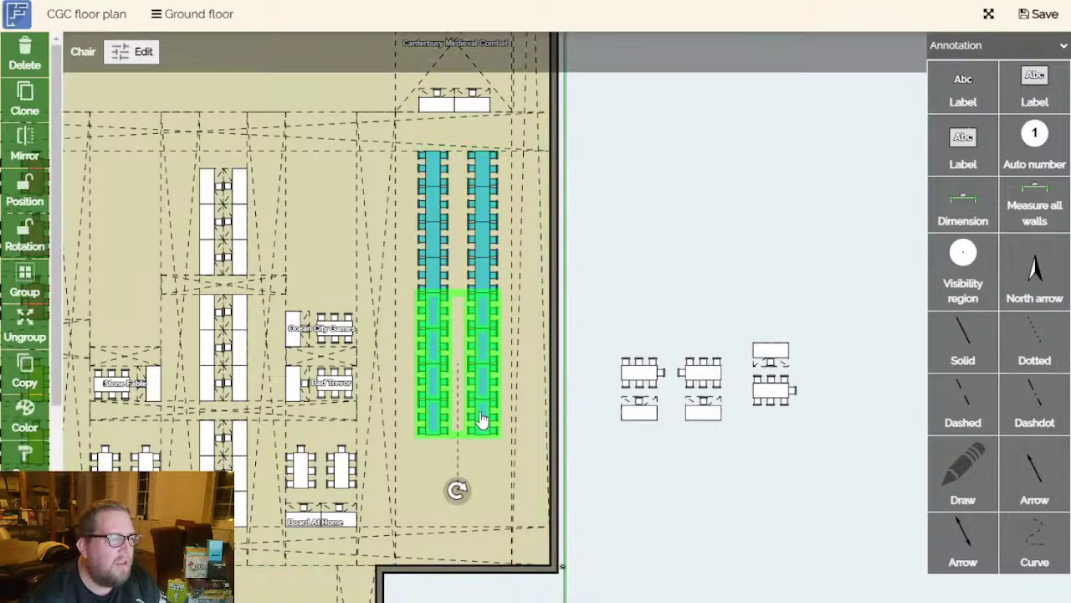
pyautogui.click(689, 524)
pyautogui.click(495, 421)
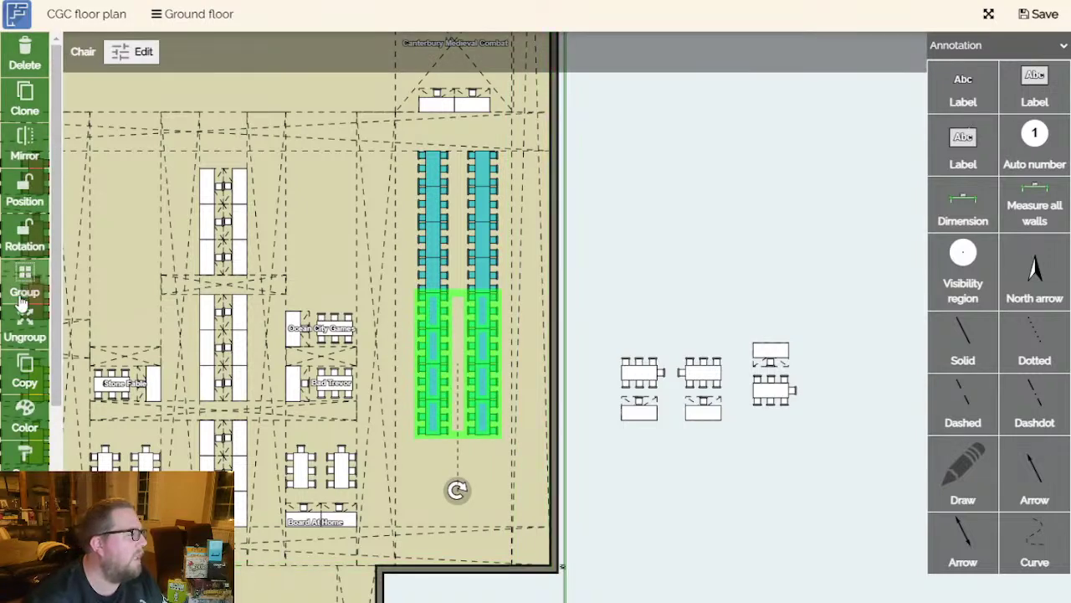
pyautogui.click(24, 373)
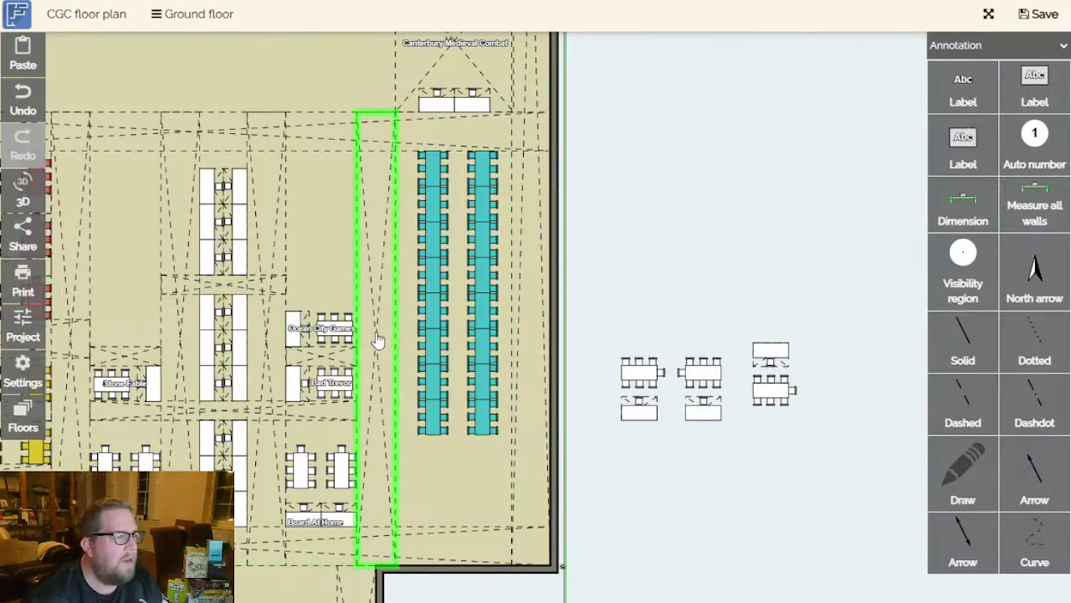
# Start a new group containing the lowest tables and chairs of both turquoise rows.
pyautogui.click(486, 432)
pyautogui.click(435, 434)
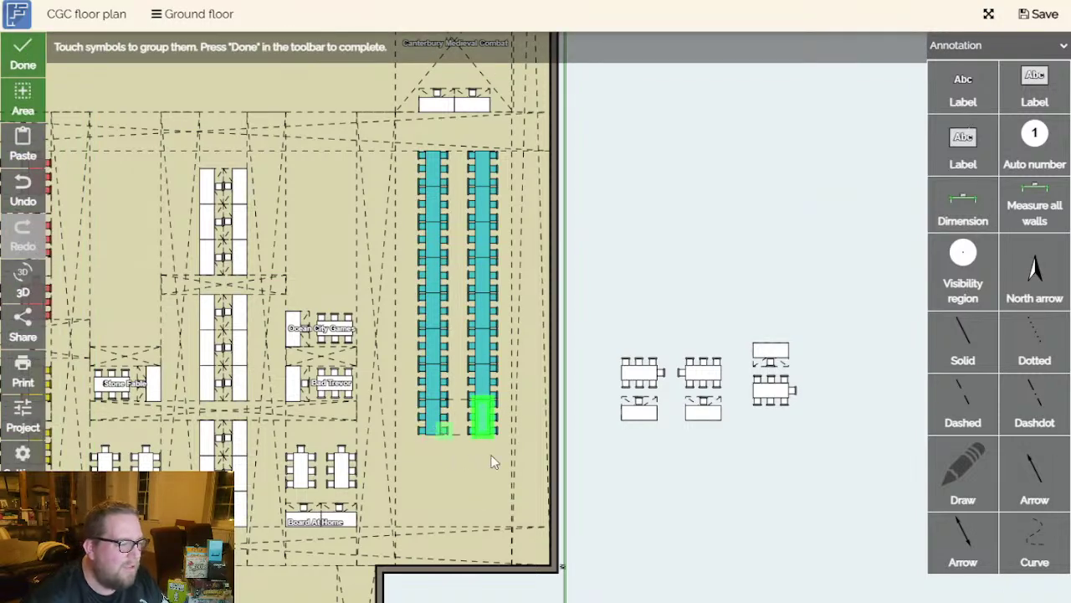
pyautogui.click(24, 108)
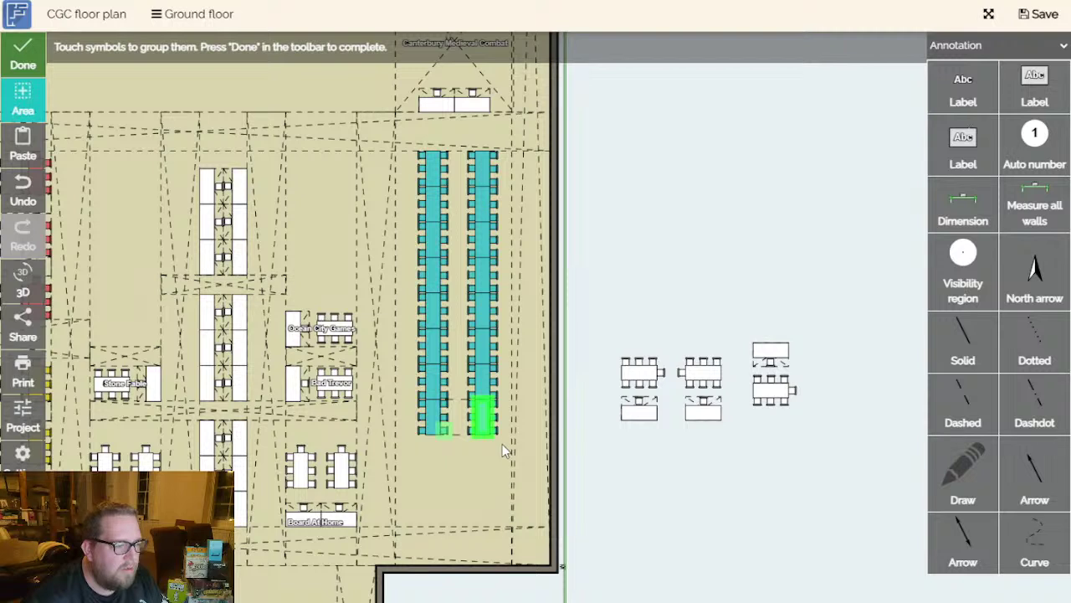
pyautogui.moveTo(502, 444); pyautogui.dragTo(413, 361)
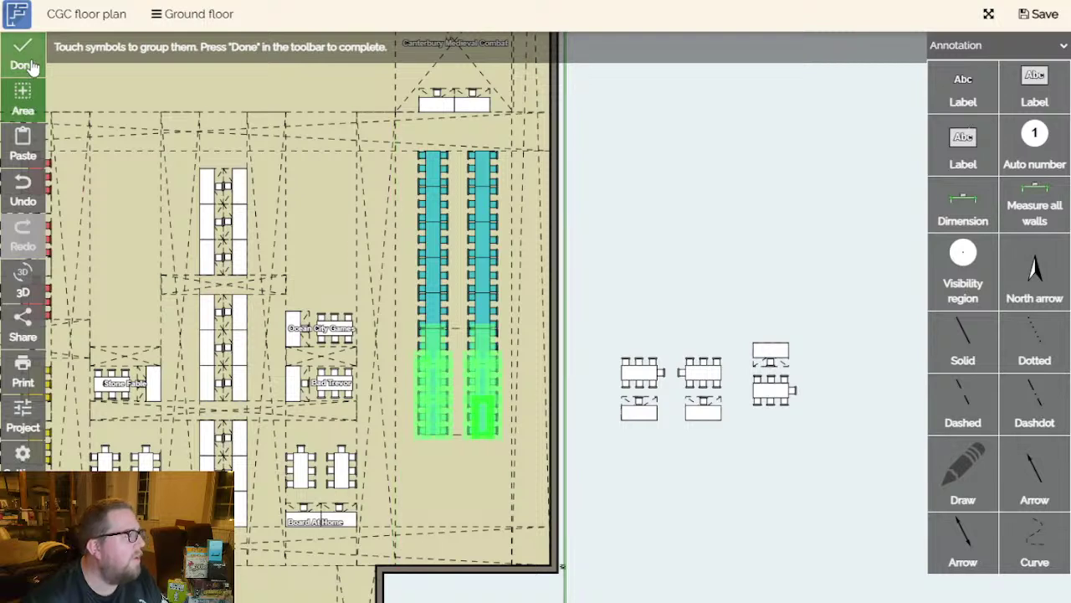
pyautogui.click(23, 98)
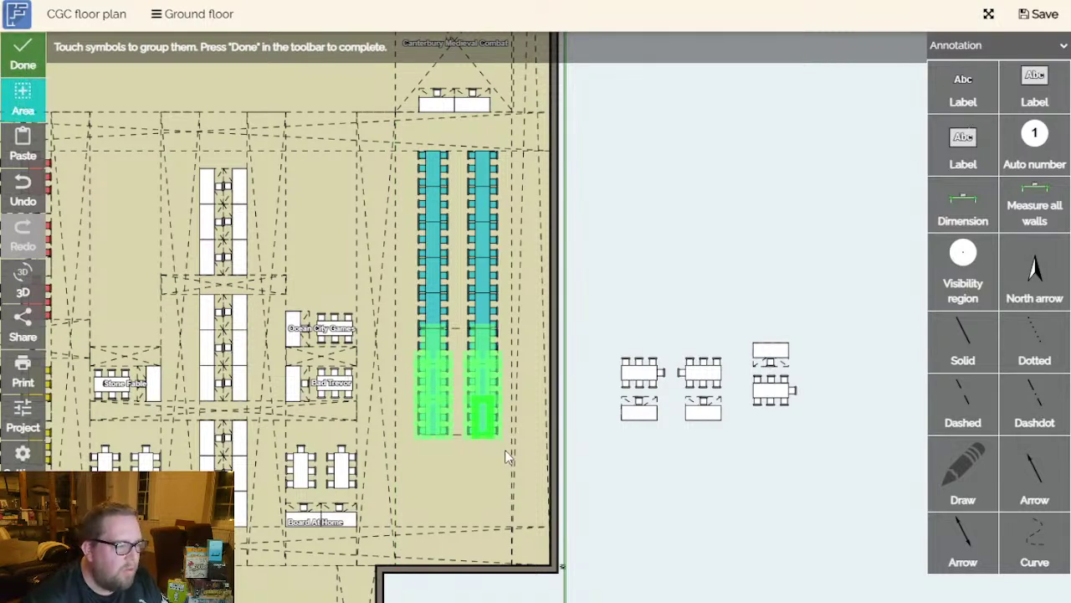
pyautogui.moveTo(502, 445); pyautogui.dragTo(414, 368)
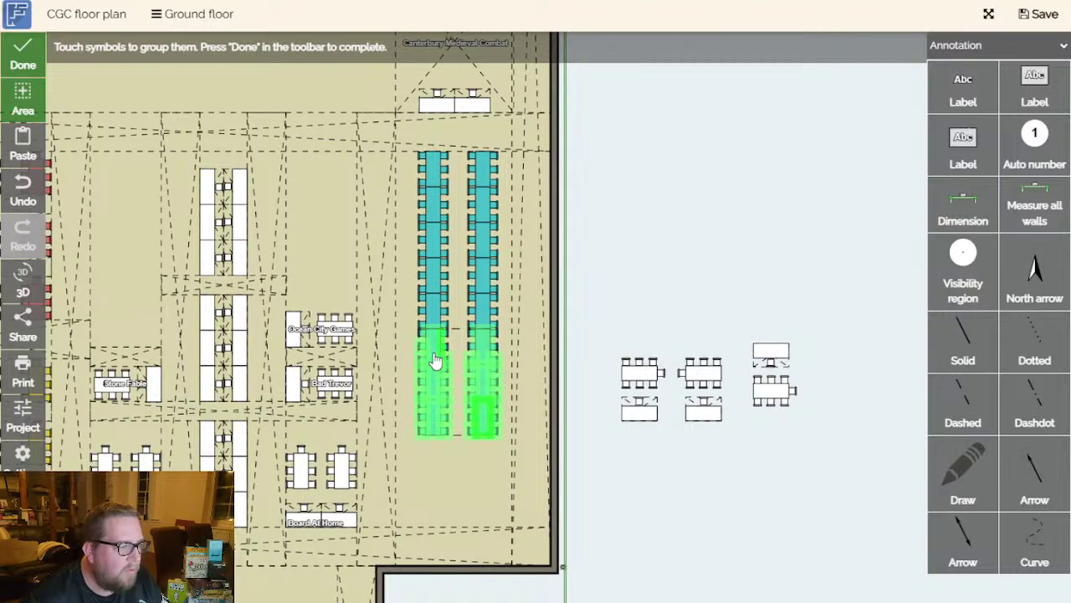
# Remove the surplus upper tables and chairs from the selection and complete the group with the last two tables of each row.
pyautogui.scroll(5, 430, 378)
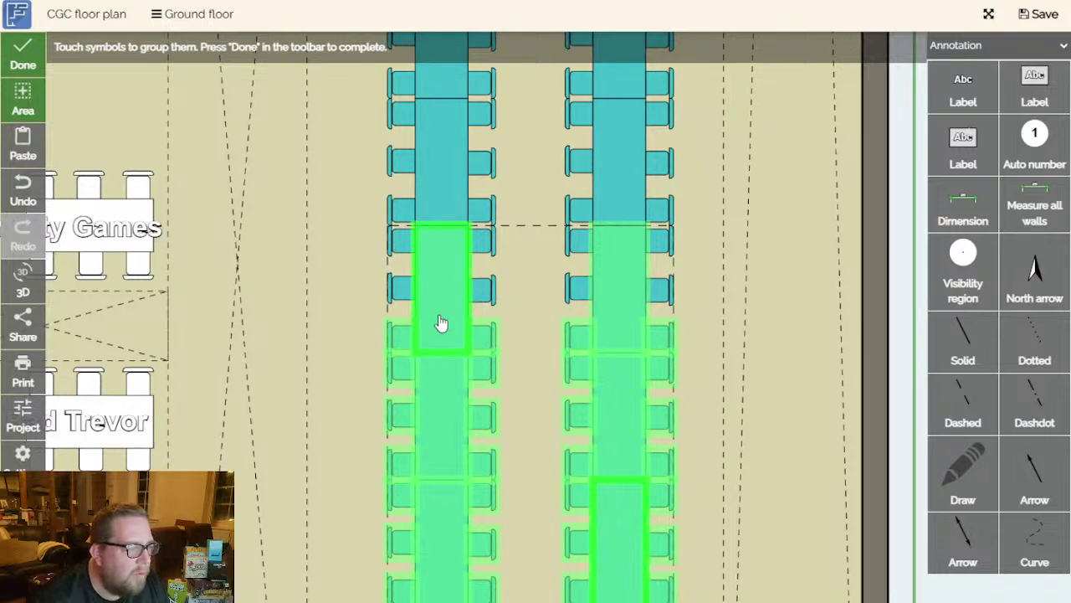
pyautogui.click(438, 324)
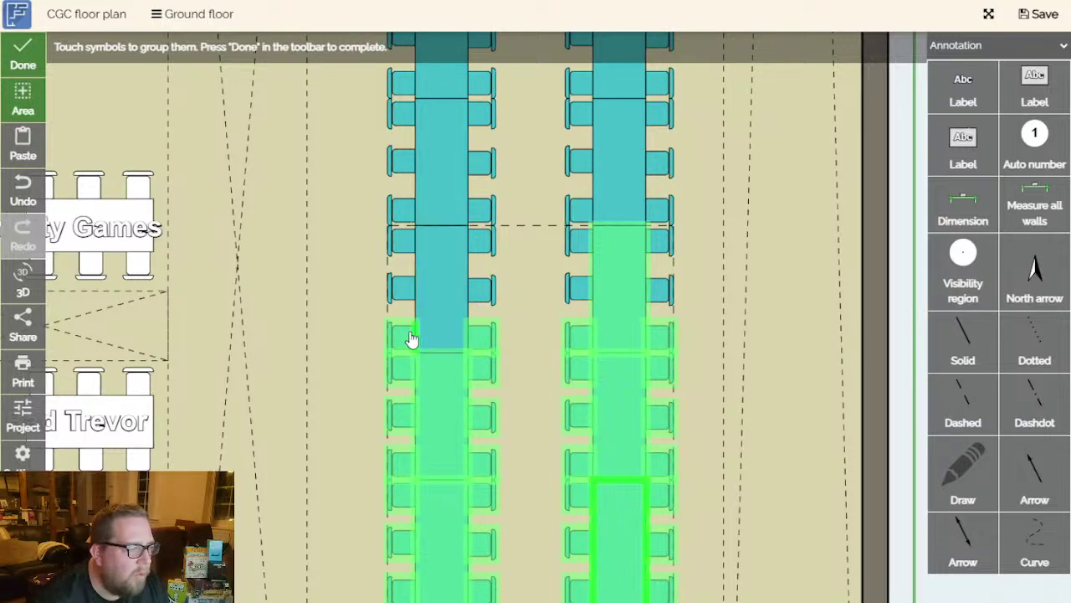
pyautogui.click(591, 333)
pyautogui.click(583, 340)
pyautogui.click(659, 343)
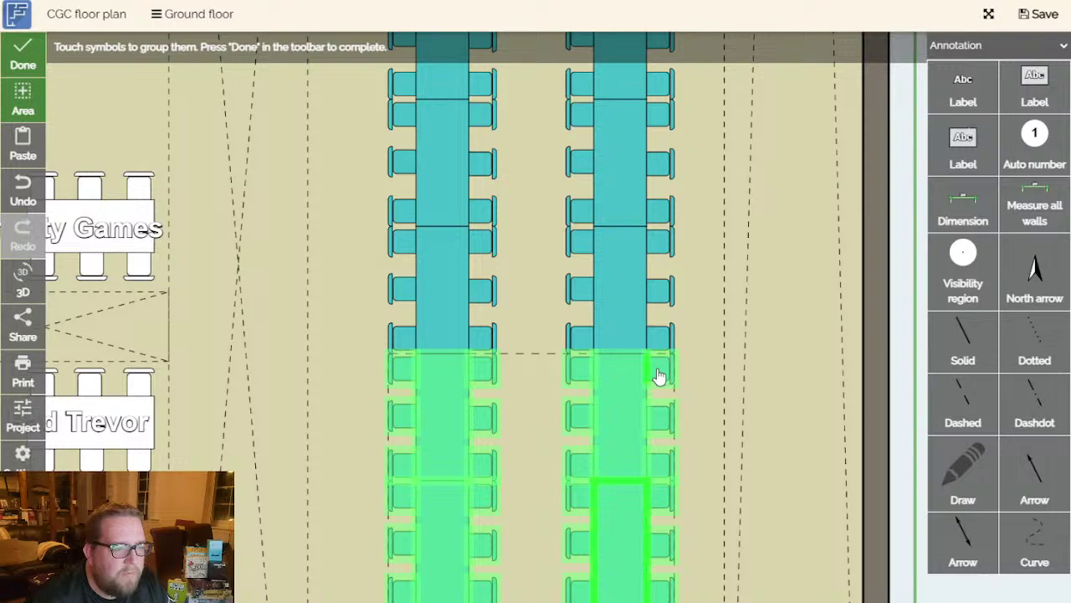
pyautogui.scroll(-2, 658, 376)
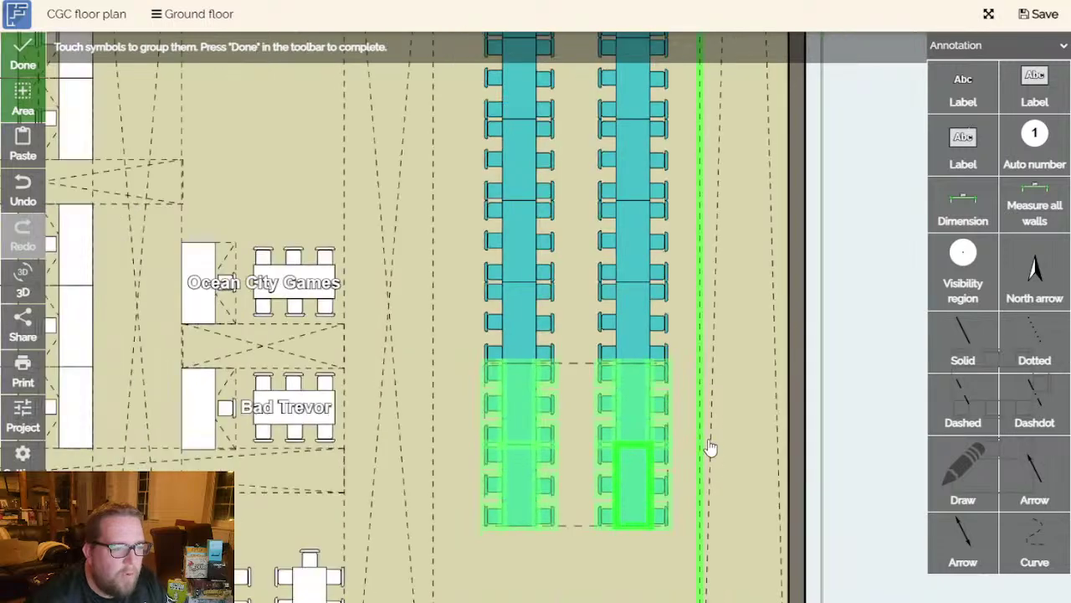
pyautogui.click(23, 63)
# Duplicate the four-table group and attach the copy to the lower end of the turquoise rows.
pyautogui.moveTo(897, 425); pyautogui.dragTo(821, 287)
pyautogui.hotkey('ctrl', 'c')
pyautogui.scroll(-3, 611, 326)
pyautogui.moveTo(599, 333); pyautogui.dragTo(575, 416)
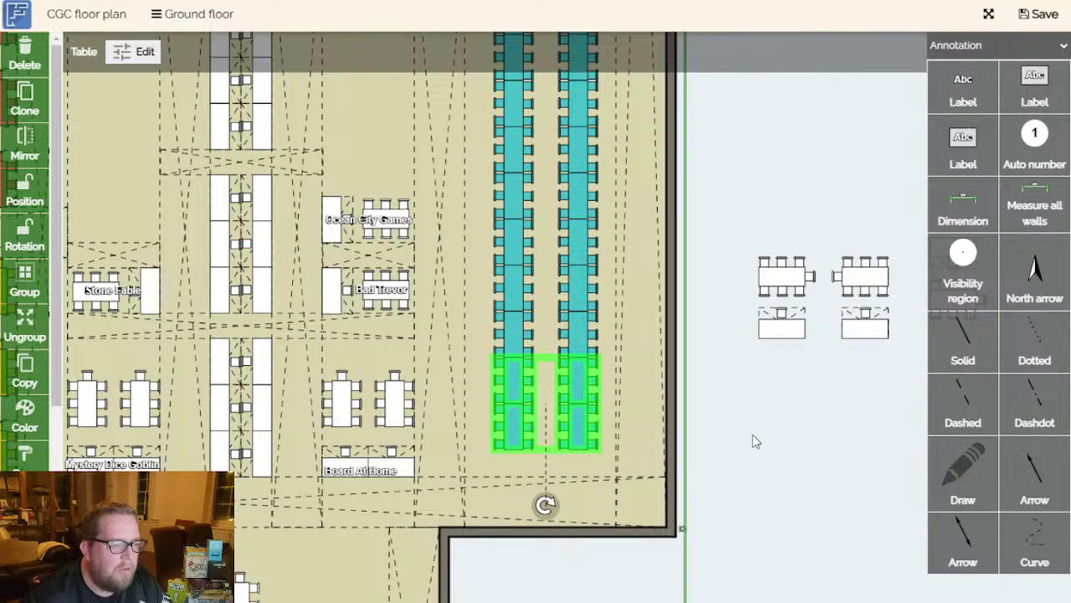
# Rotate the lowest group of four turquoise tables a quarter turn so its tables lie horizontally.
pyautogui.click(751, 441)
pyautogui.scroll(-2, 787, 456)
pyautogui.moveTo(801, 454); pyautogui.dragTo(656, 463)
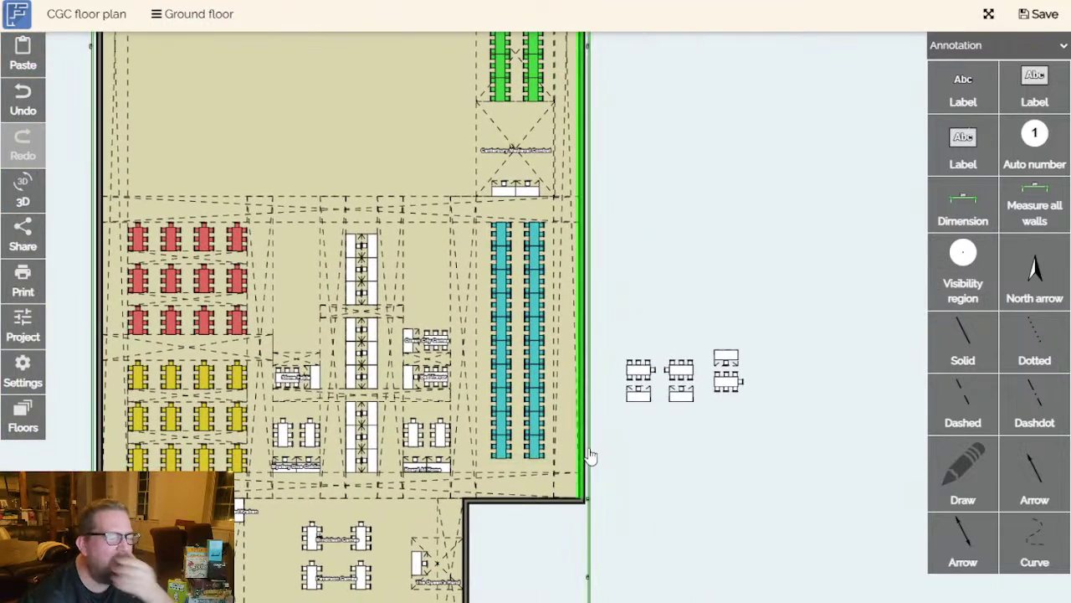
pyautogui.click(528, 474)
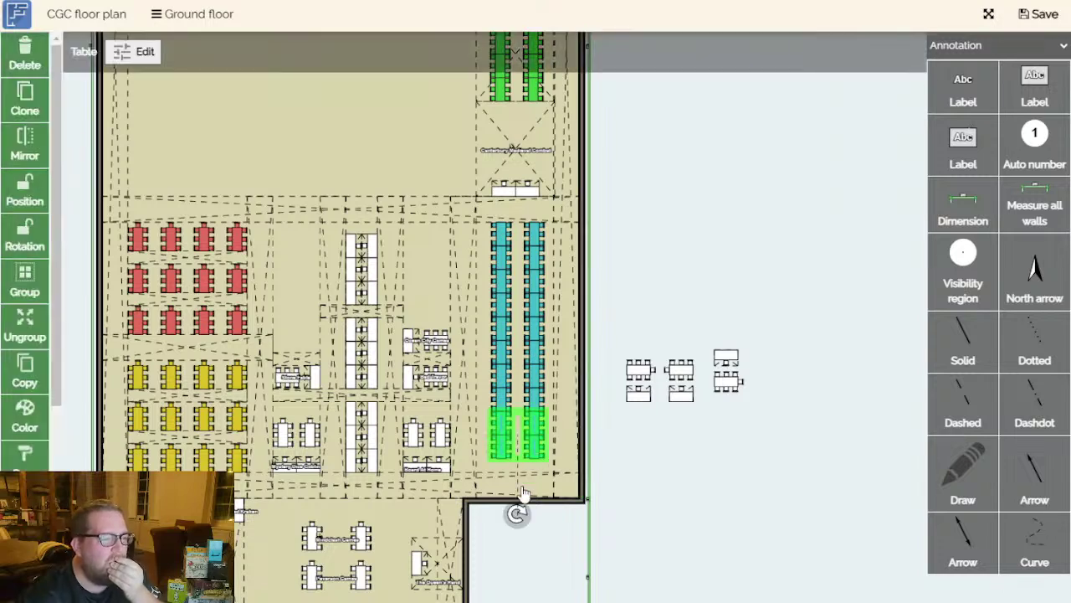
pyautogui.moveTo(517, 514); pyautogui.dragTo(521, 466)
pyautogui.scroll(3, 521, 467)
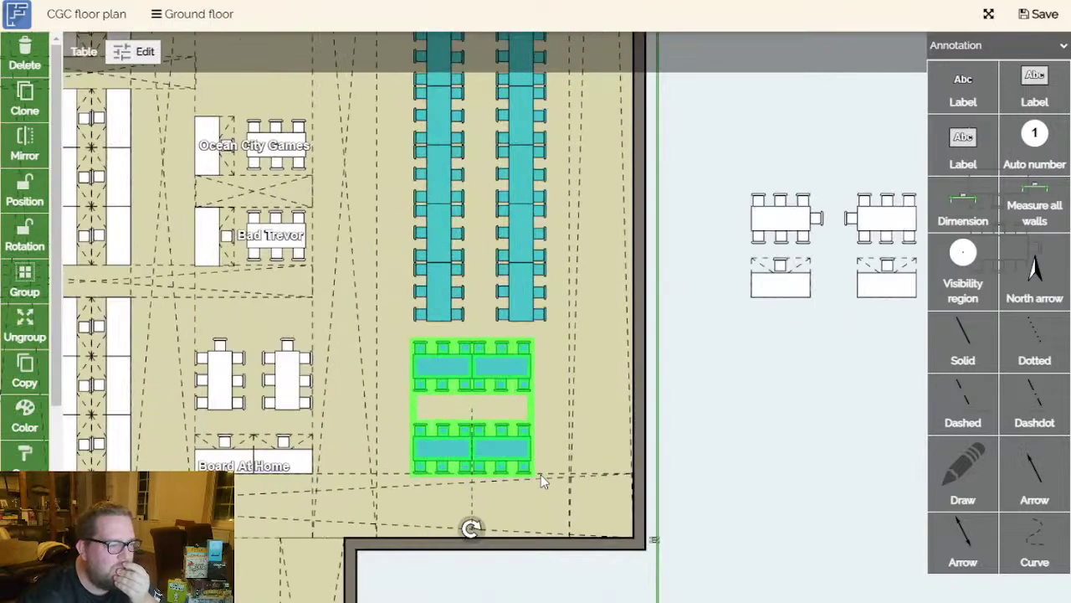
pyautogui.click(761, 417)
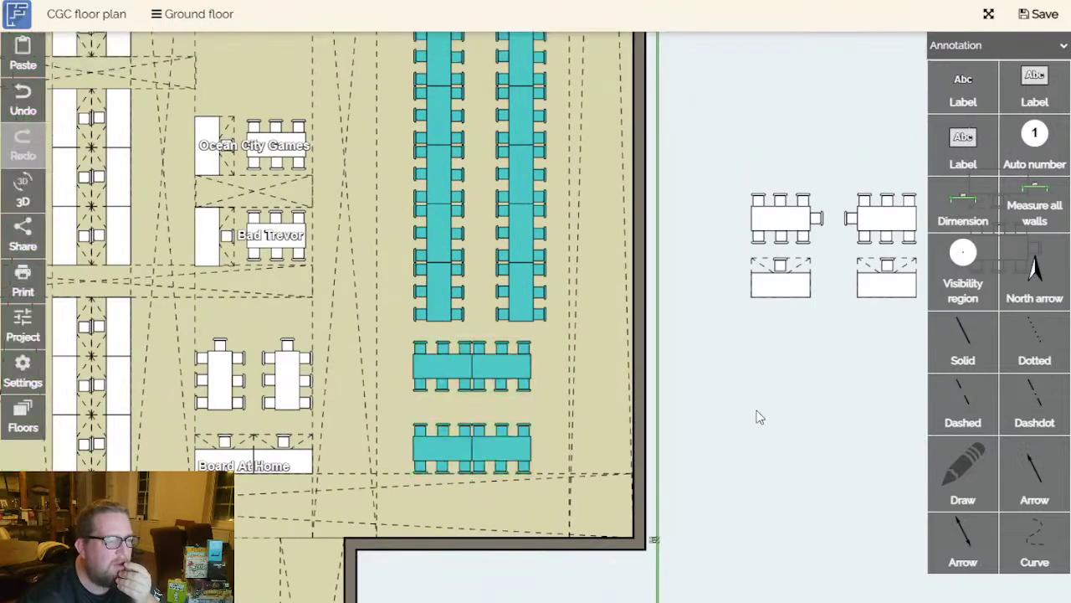
# Rotate the next group of four turquoise tables a quarter turn and move it directly above the rotated block.
pyautogui.scroll(2, 606, 346)
pyautogui.scroll(-4, 513, 314)
pyautogui.click(509, 297)
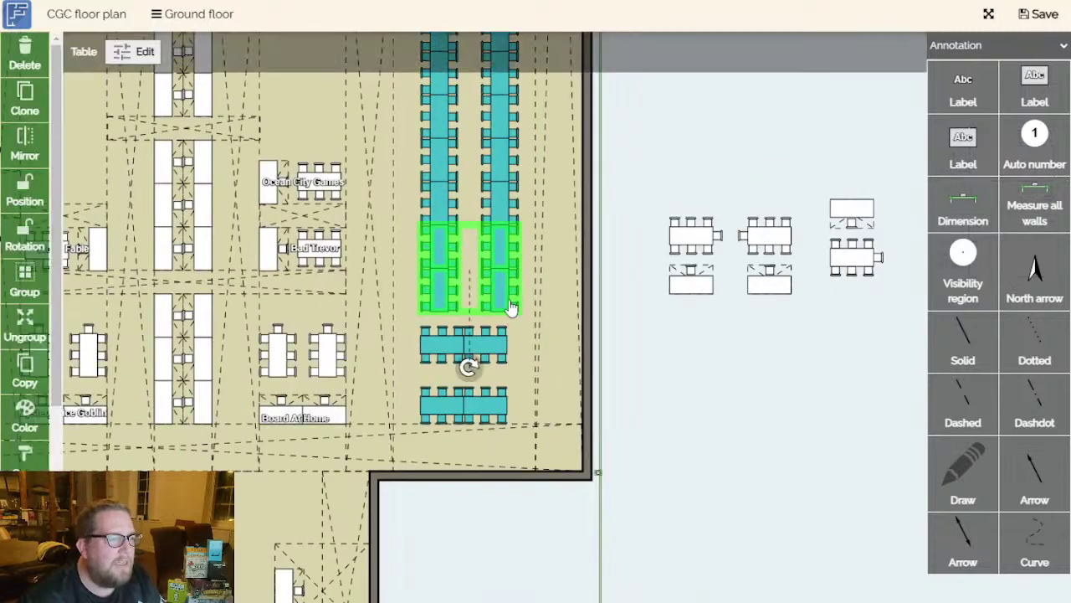
pyautogui.moveTo(471, 363); pyautogui.dragTo(521, 348)
pyautogui.moveTo(552, 296); pyautogui.dragTo(555, 283)
pyautogui.moveTo(708, 394); pyautogui.dragTo(800, 507)
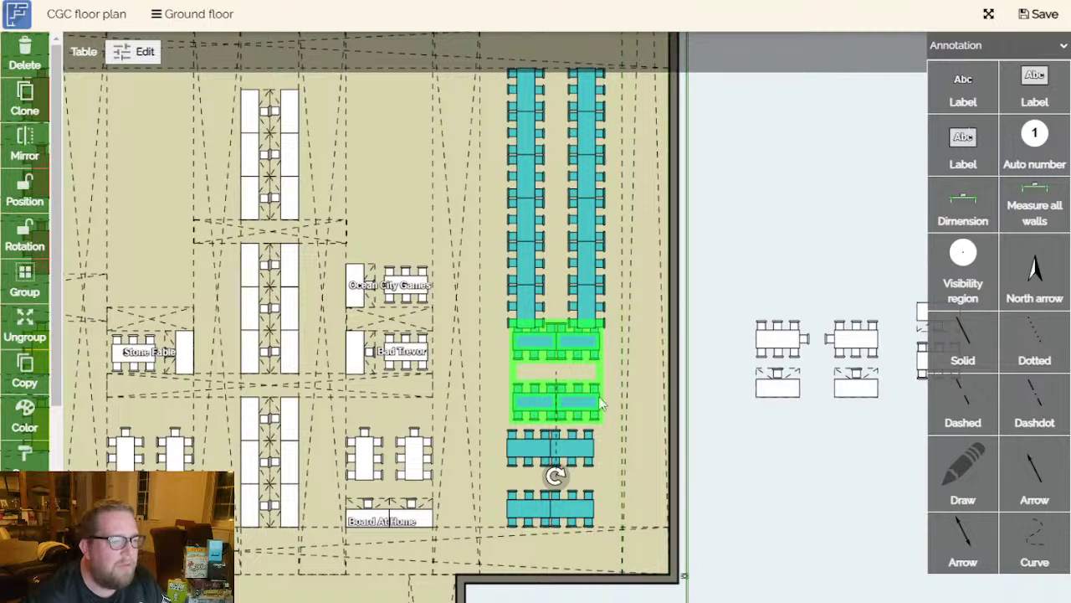
pyautogui.moveTo(579, 396); pyautogui.dragTo(575, 368)
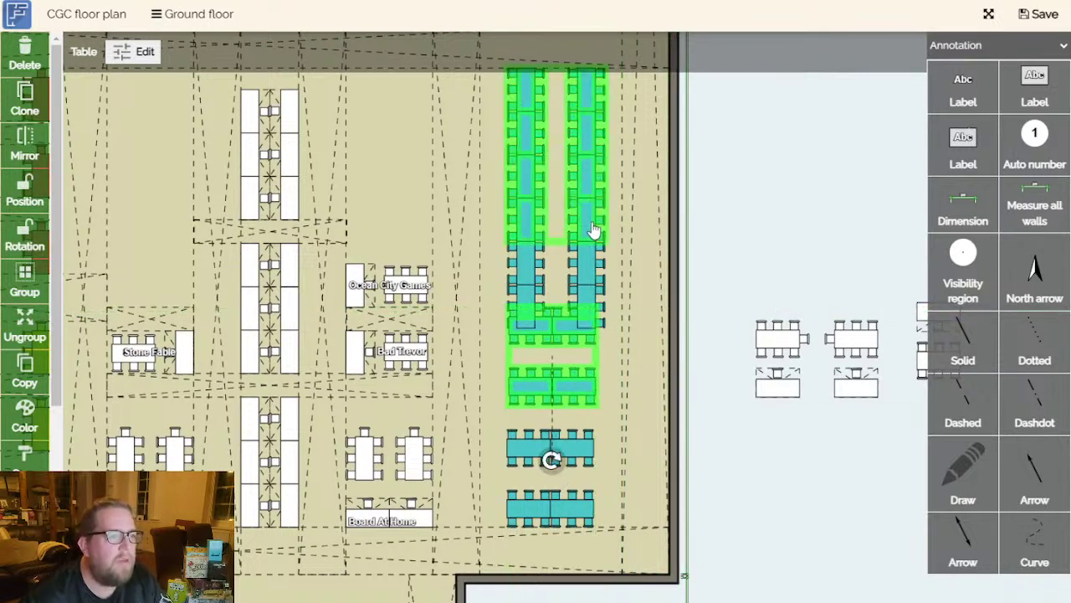
# Delete the upper group of eight upright turquoise tables with its chairs.
pyautogui.click(584, 256)
pyautogui.moveTo(624, 238); pyautogui.dragTo(503, 67)
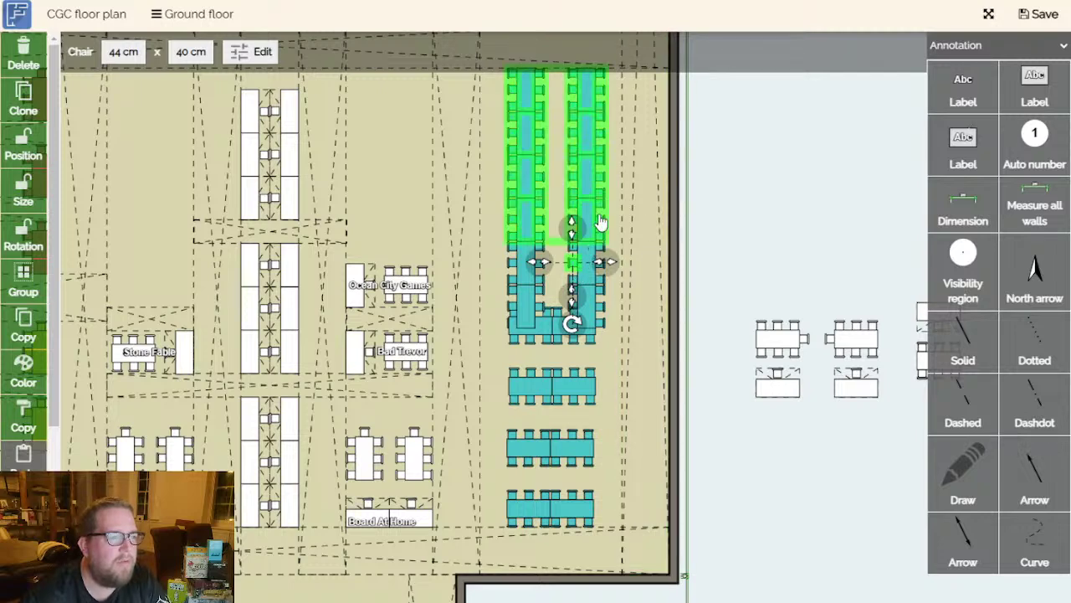
pyautogui.press('Delete')
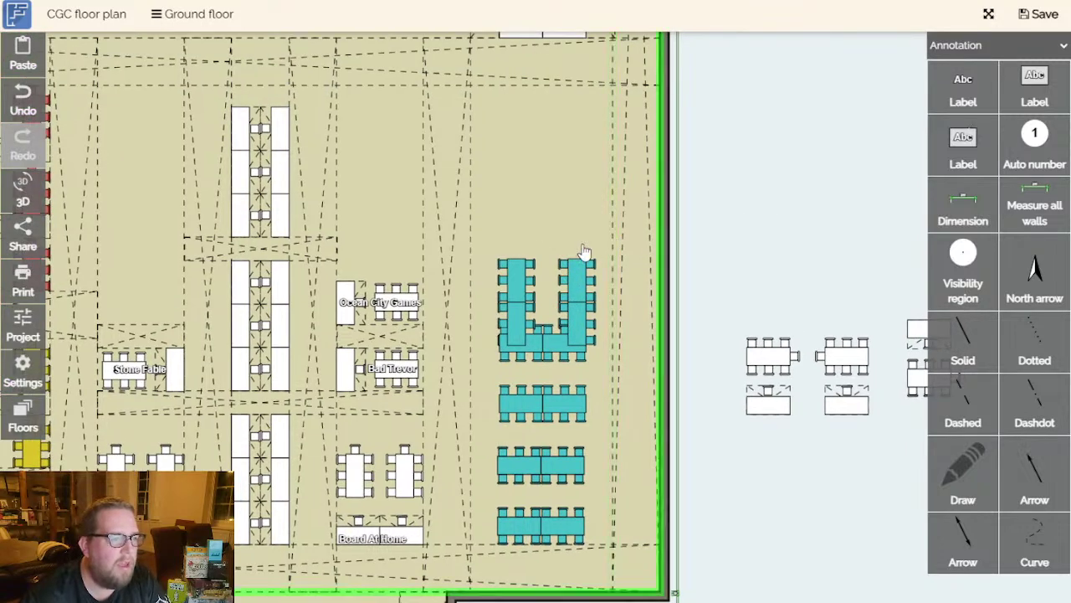
# Delete the remaining upright turquoise tables and the horizontal rows overlapping them, keeping only the lowest rotated four-table block.
pyautogui.click(586, 282)
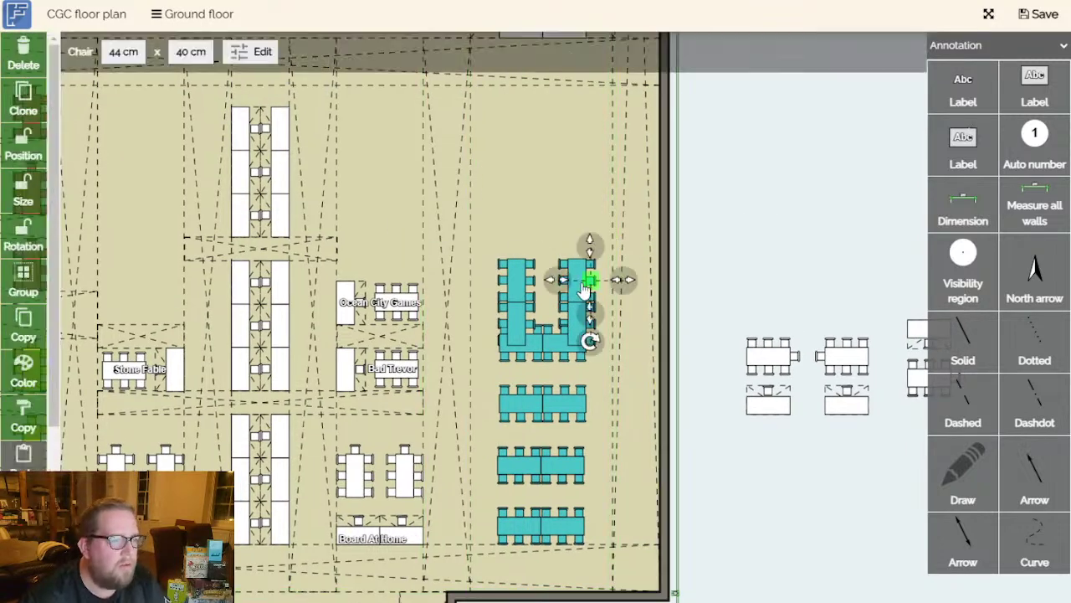
pyautogui.click(526, 282)
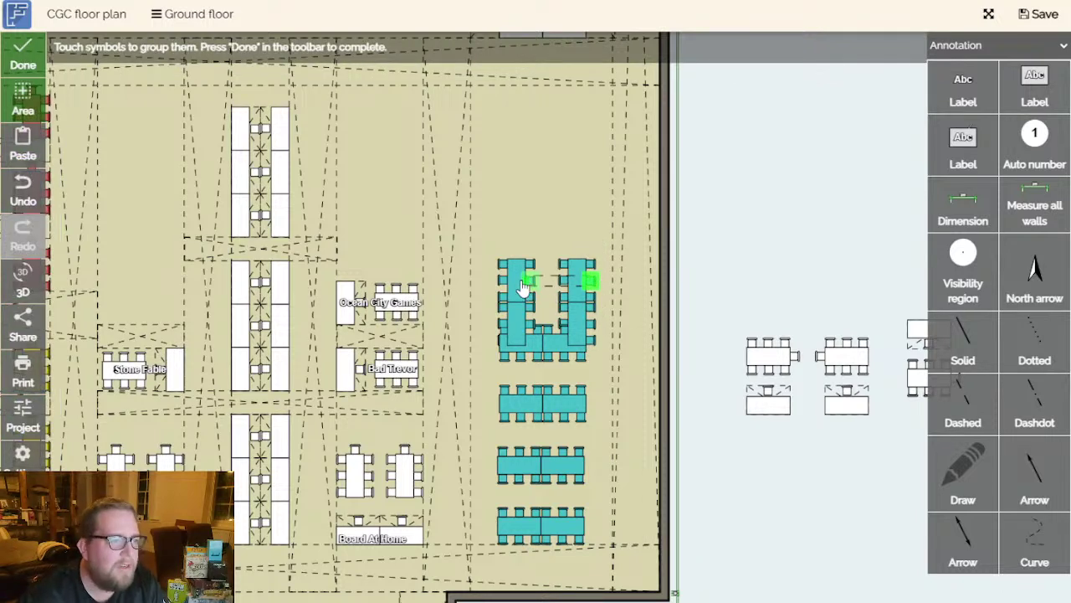
pyautogui.click(24, 105)
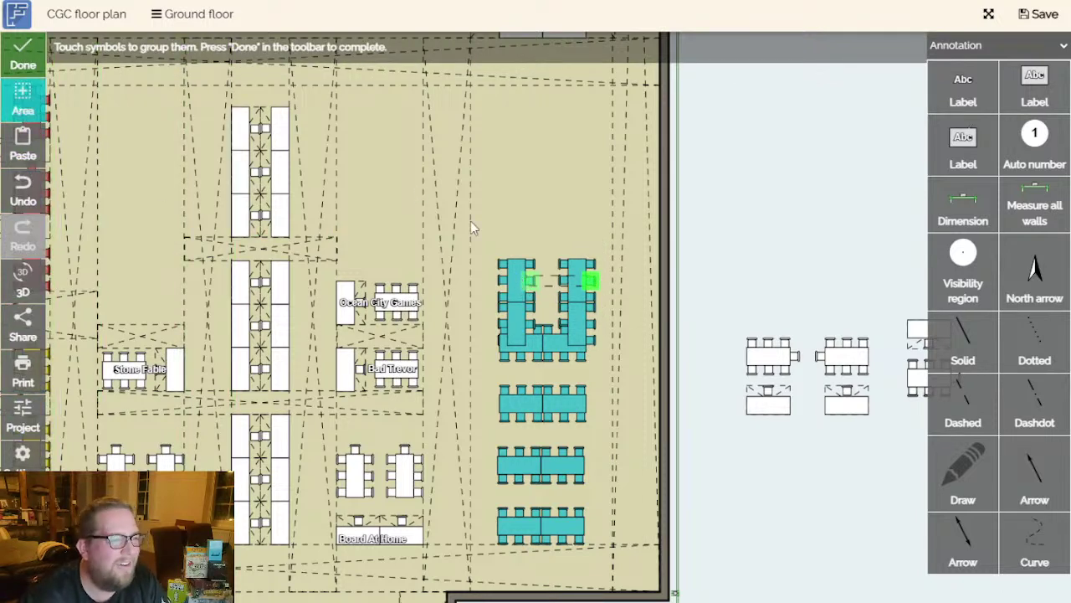
pyautogui.moveTo(493, 245); pyautogui.dragTo(600, 370)
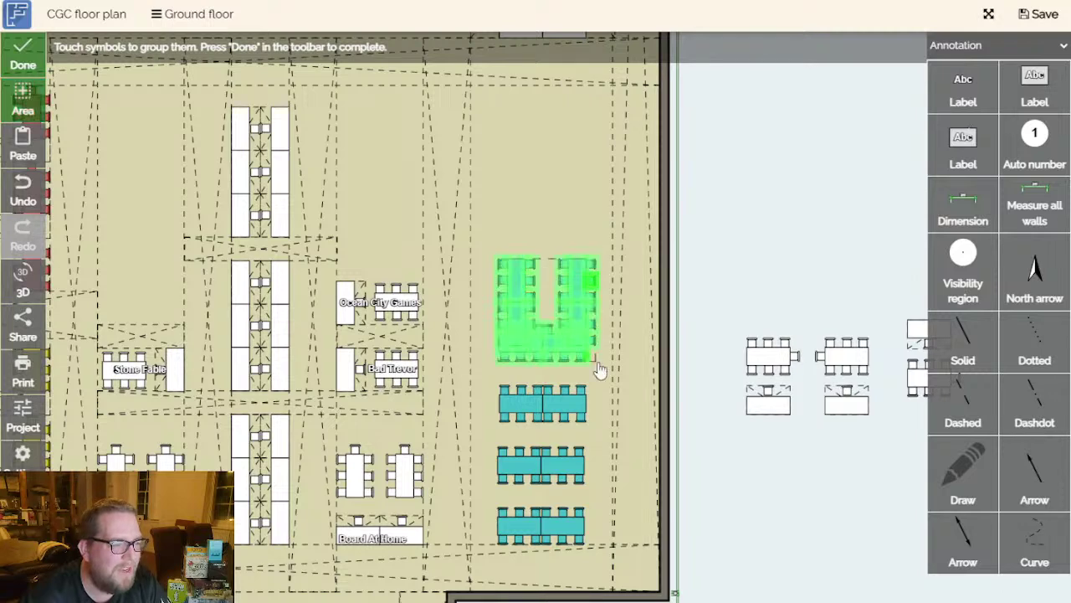
pyautogui.click(29, 64)
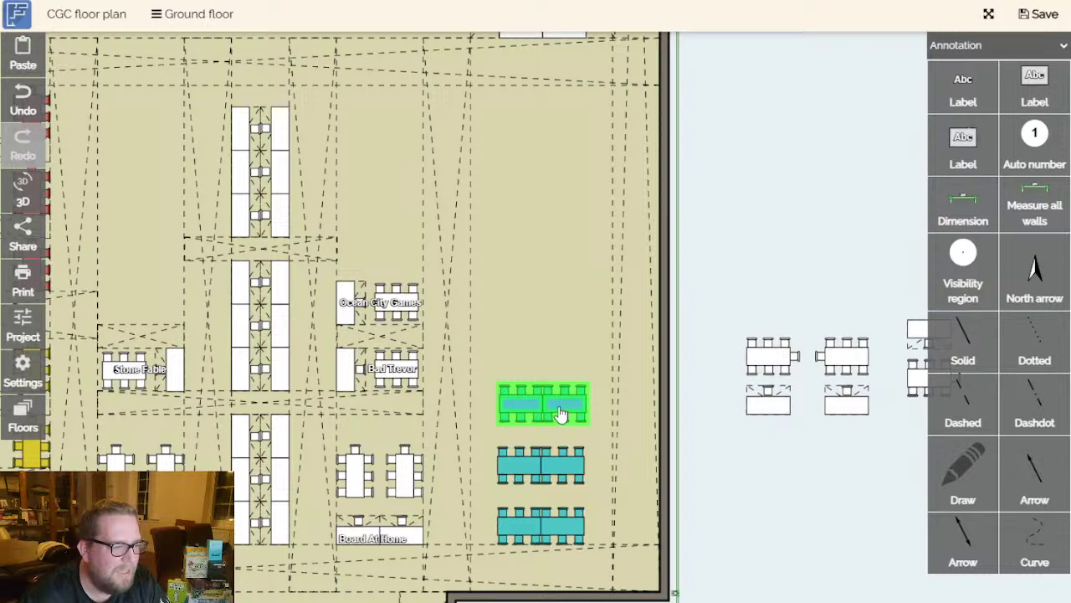
pyautogui.moveTo(562, 413); pyautogui.dragTo(560, 468)
# Duplicate the rotated four-table block and place the copy directly above it in the same column.
pyautogui.click(559, 469)
pyautogui.hotkey('ctrl', 'c')
pyautogui.hotkey('ctrl', 'v')
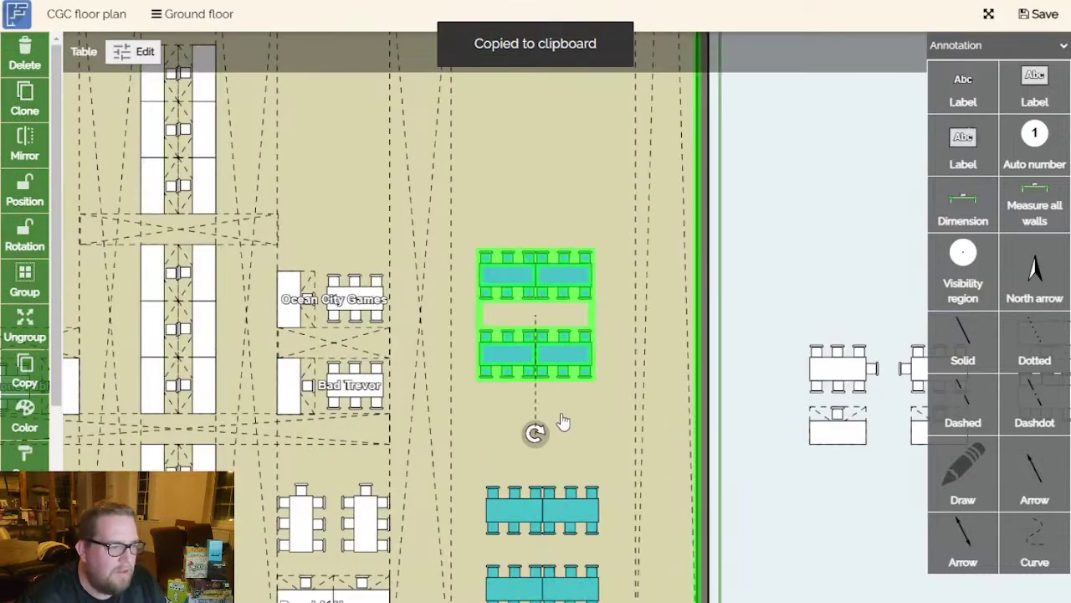
pyautogui.moveTo(565, 360); pyautogui.dragTo(571, 381)
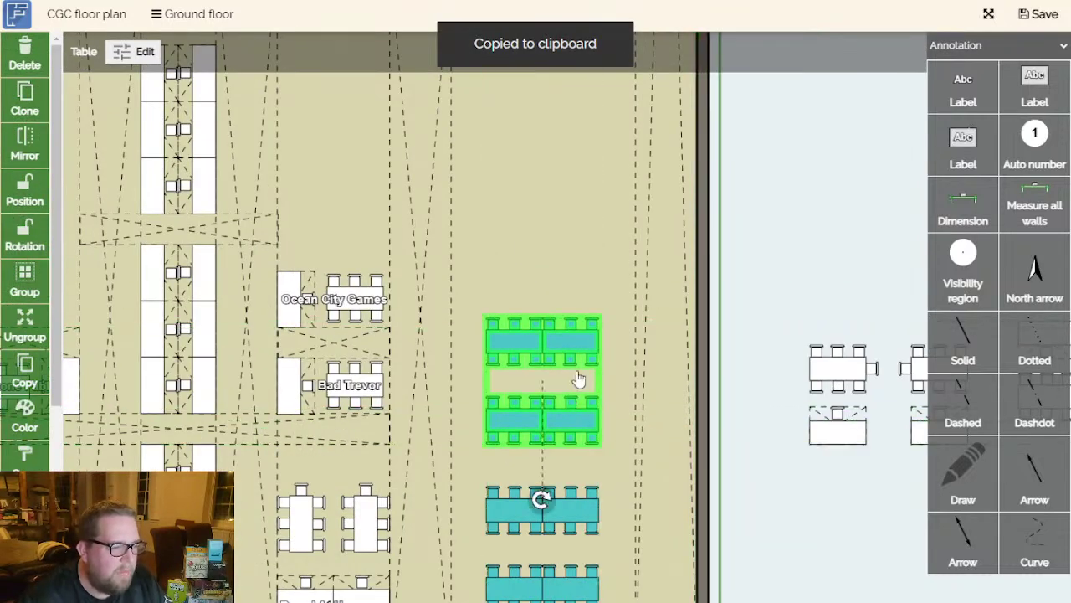
# Copy the upper turquoise block again and place it as the third block up the column.
pyautogui.scroll(-2, 578, 369)
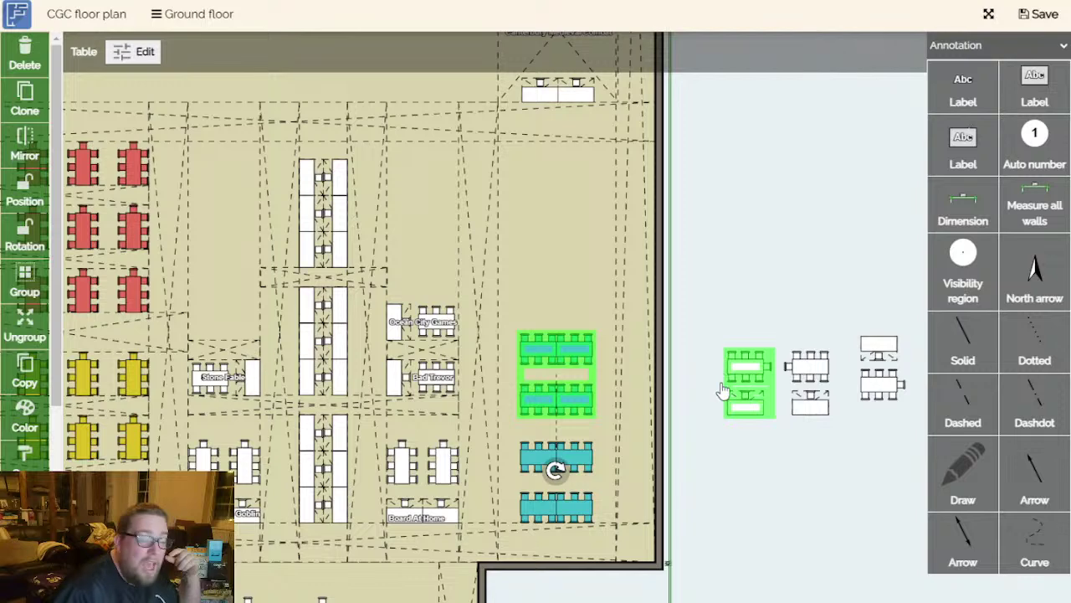
pyautogui.moveTo(735, 467); pyautogui.dragTo(675, 456)
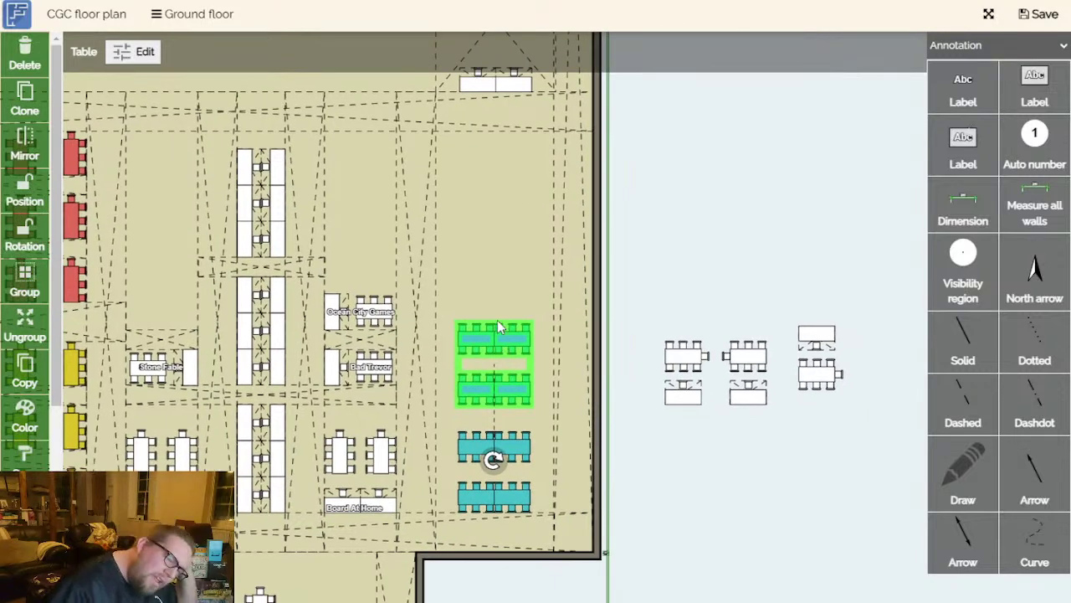
pyautogui.hotkey('ctrl', 'c')
pyautogui.scroll(2, 538, 315)
pyautogui.hotkey('ctrl', 'v')
pyautogui.moveTo(509, 301); pyautogui.dragTo(468, 192)
pyautogui.scroll(-3, 468, 191)
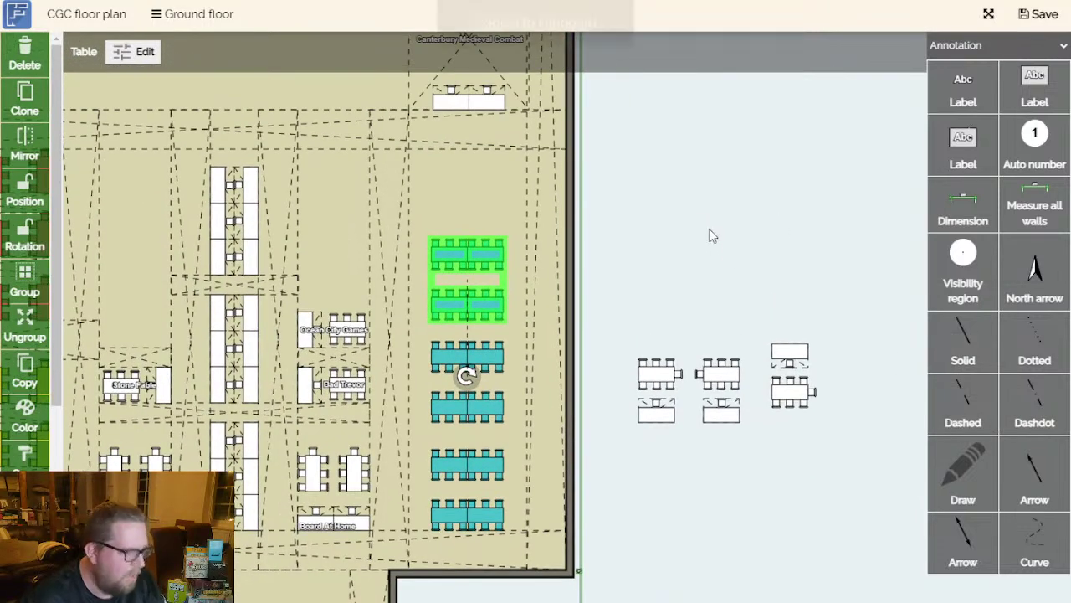
# Add a fourth turquoise block at the aisle below Canterbury Medieval Combat and align the third block with even row gaps.
pyautogui.hotkey('ctrl', 'c')
pyautogui.hotkey('ctrl', 'v')
pyautogui.scroll(2, 638, 222)
pyautogui.moveTo(638, 223); pyautogui.dragTo(710, 381)
pyautogui.moveTo(632, 428); pyautogui.dragTo(525, 216)
pyautogui.keyDown('shift'); pyautogui.click(559, 410); pyautogui.keyUp('shift')
pyautogui.moveTo(552, 394); pyautogui.dragTo(544, 413)
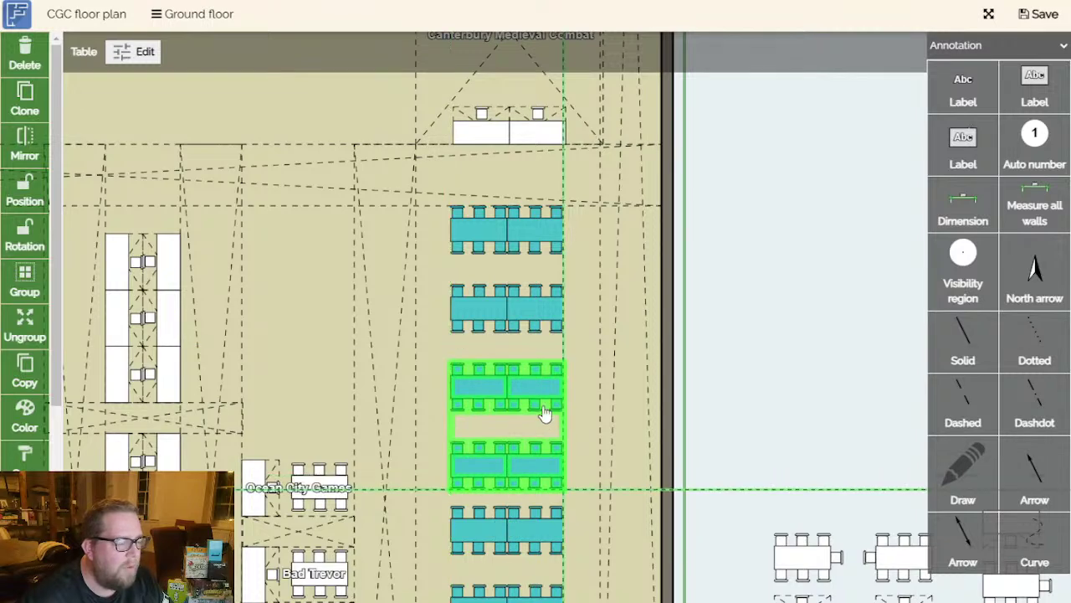
pyautogui.moveTo(791, 347); pyautogui.dragTo(765, 160)
pyautogui.moveTo(542, 263); pyautogui.dragTo(547, 421)
pyautogui.click(741, 509)
# Examine the hall layout around the turquoise column, the central row of stands, the neighbouring exhibitors and the front desk area.
pyautogui.scroll(-3, 741, 517)
pyautogui.moveTo(741, 522); pyautogui.dragTo(712, 474)
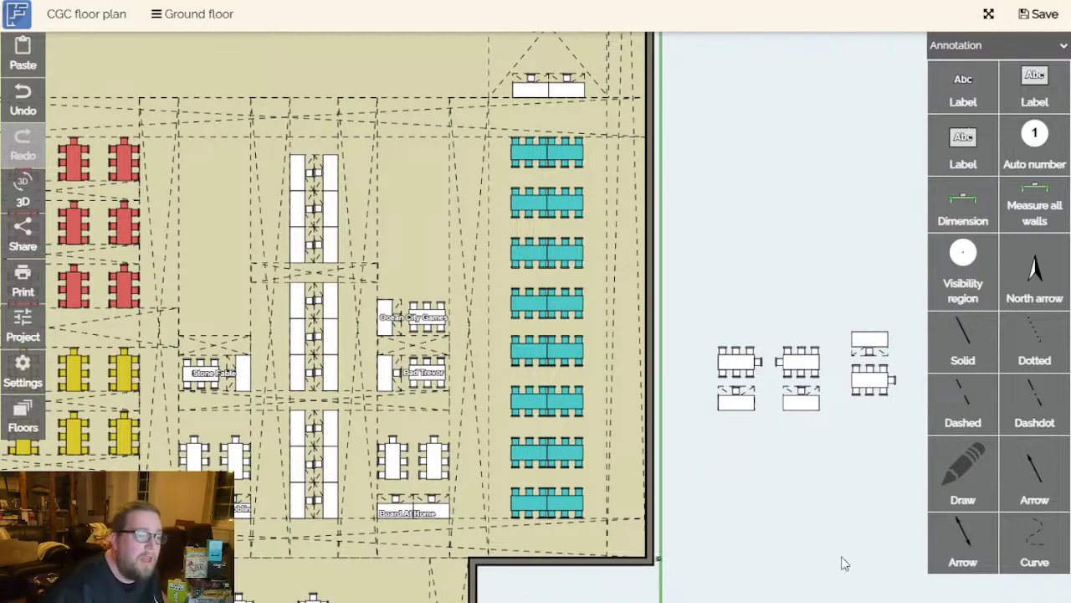
pyautogui.moveTo(832, 560); pyautogui.dragTo(860, 390)
pyautogui.scroll(2, 598, 519)
pyautogui.moveTo(597, 525); pyautogui.dragTo(763, 498)
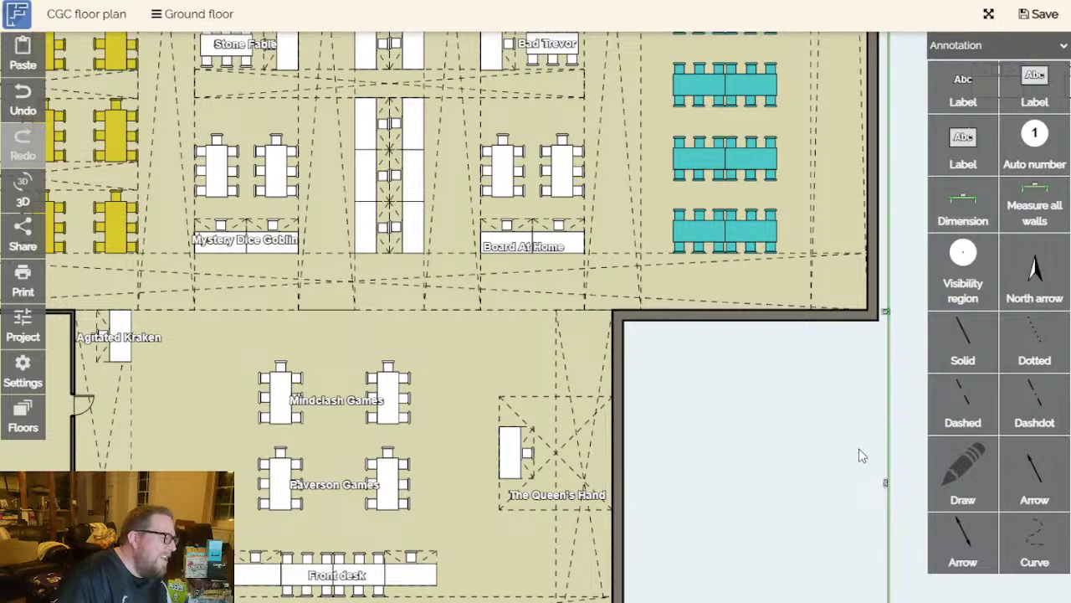
pyautogui.scroll(-1, 845, 455)
pyautogui.scroll(-2, 753, 431)
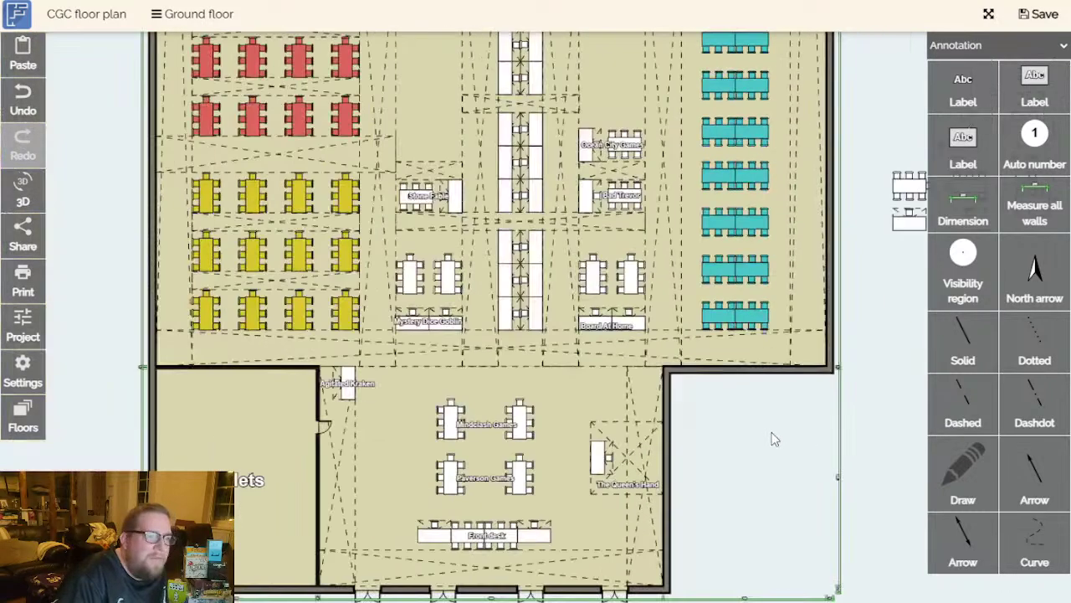
pyautogui.moveTo(834, 411); pyautogui.dragTo(786, 490)
pyautogui.click(438, 211)
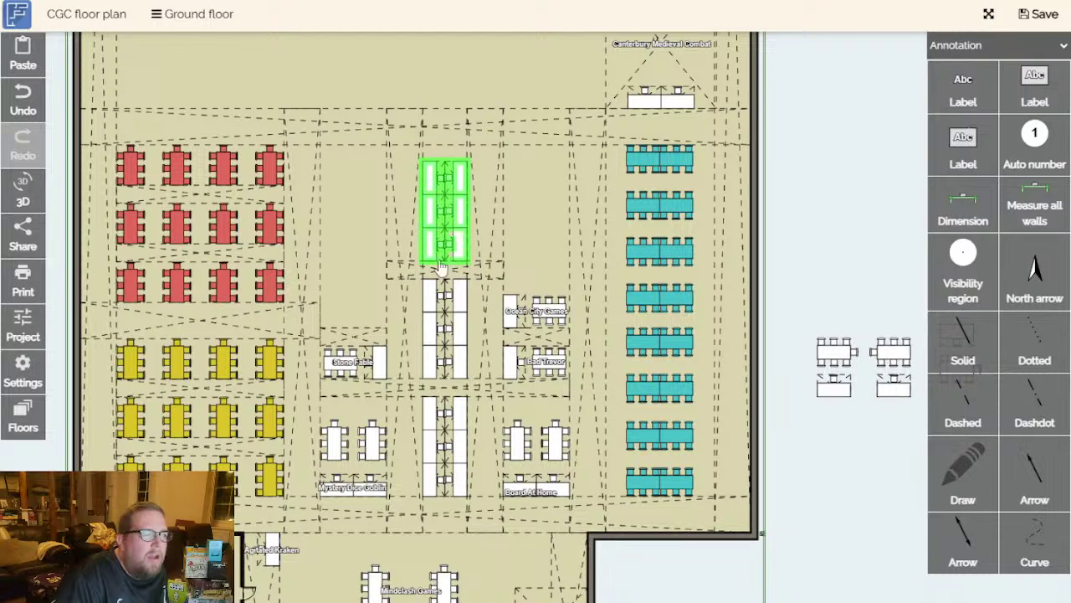
pyautogui.click(444, 446)
pyautogui.click(516, 438)
pyautogui.click(435, 336)
pyautogui.click(526, 200)
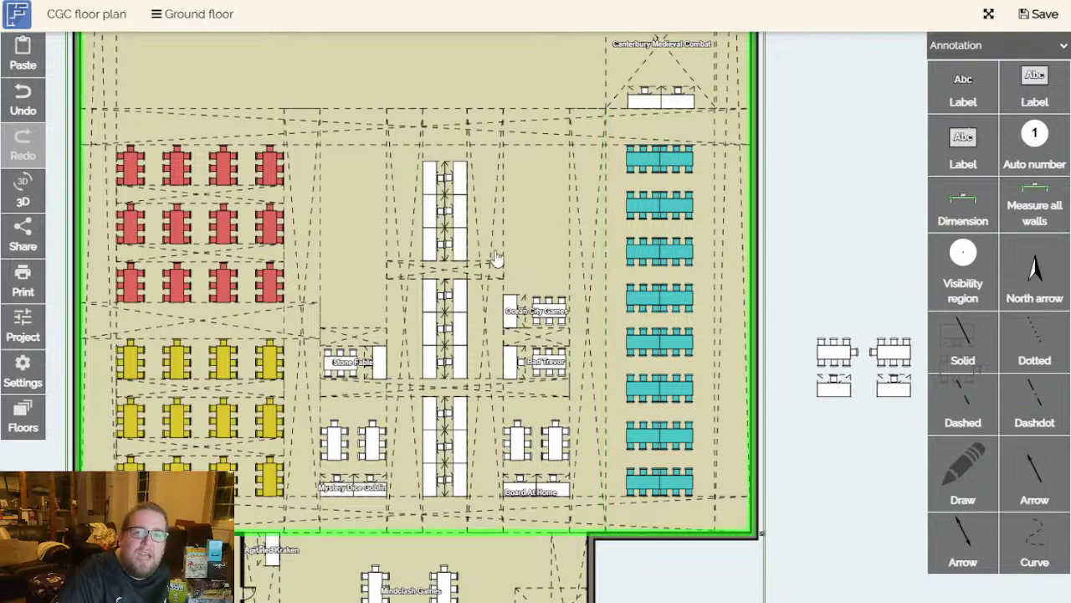
pyautogui.click(473, 233)
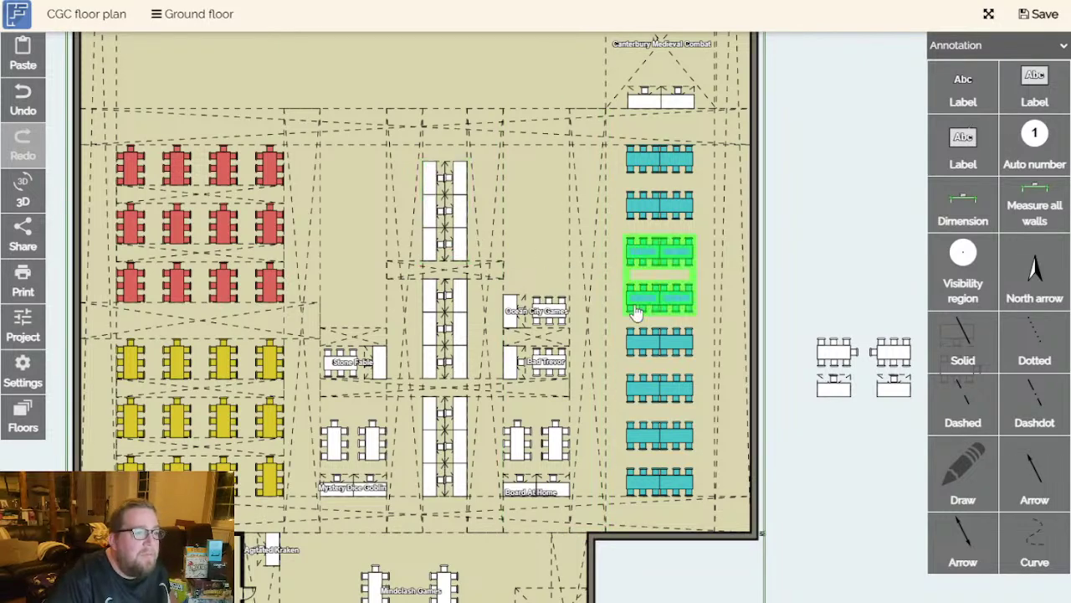
pyautogui.moveTo(827, 530); pyautogui.dragTo(796, 510)
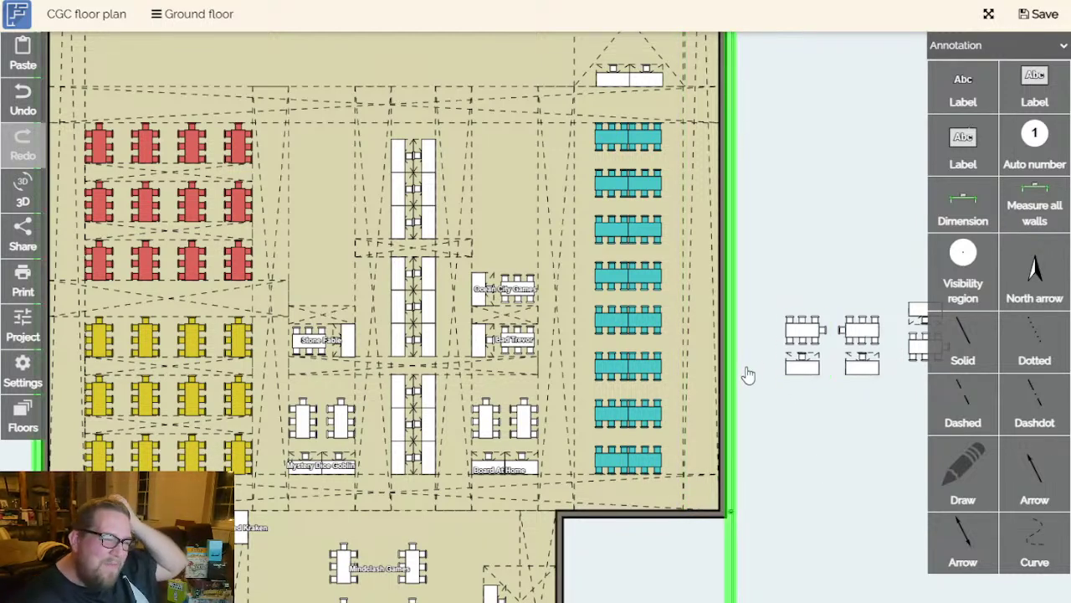
pyautogui.moveTo(774, 431); pyautogui.dragTo(797, 439)
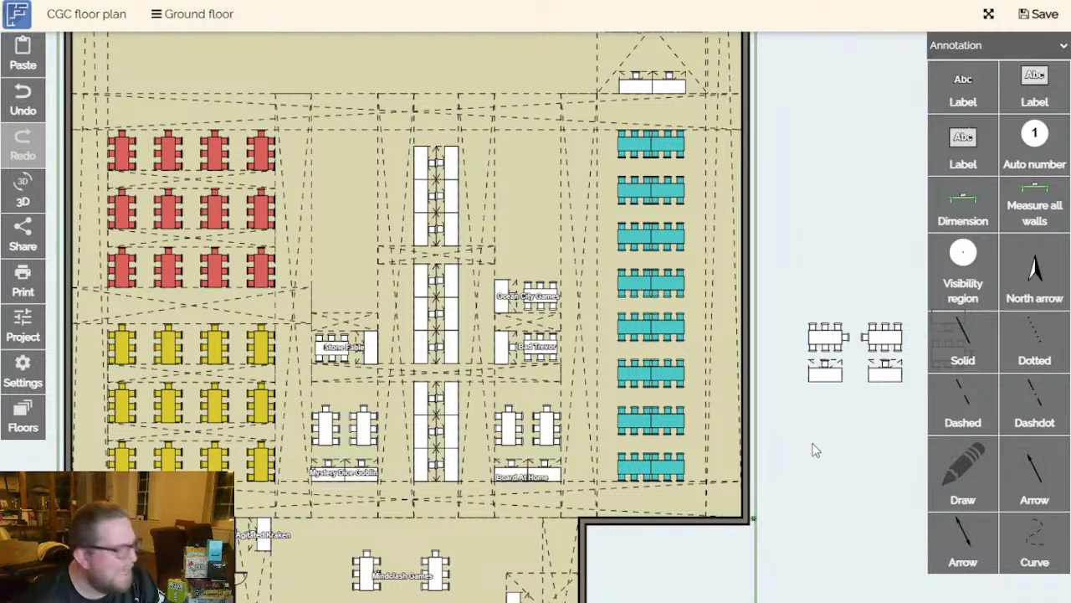
pyautogui.moveTo(816, 450); pyautogui.dragTo(770, 466)
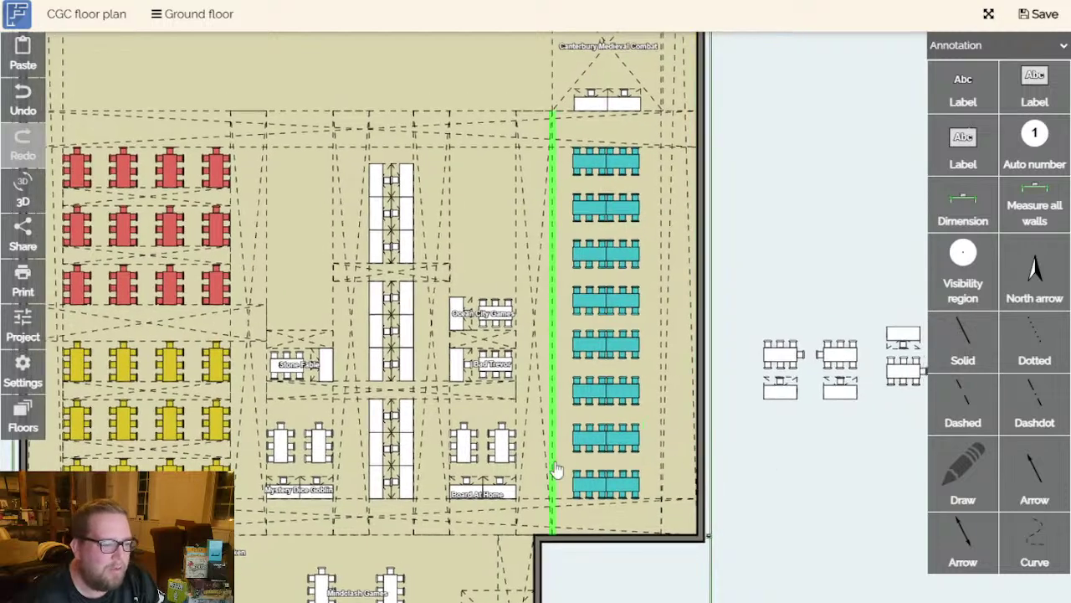
# Shift the lowest turquoise block sideways to the edge of the aisle beside Board At Home.
pyautogui.click(624, 466)
pyautogui.moveTo(623, 465)
pyautogui.mouseDown()
pyautogui.moveTo(581, 462)
pyautogui.moveTo(592, 458)
pyautogui.mouseUp()
pyautogui.click(778, 455)
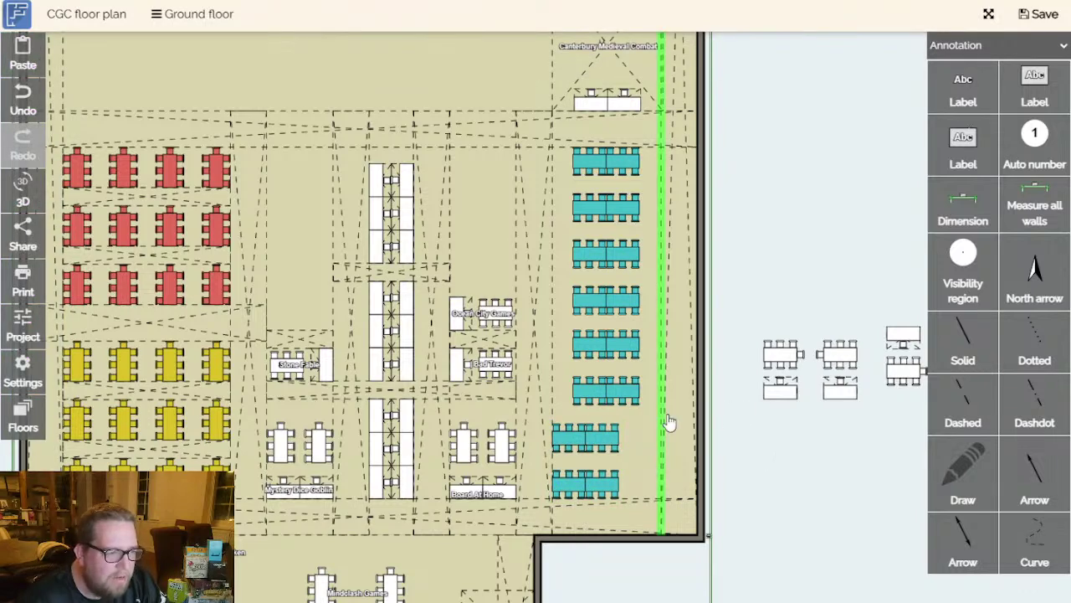
pyautogui.click(629, 392)
pyautogui.moveTo(636, 411)
pyautogui.mouseDown()
pyautogui.moveTo(693, 473)
pyautogui.moveTo(686, 502)
pyautogui.moveTo(631, 406)
pyautogui.mouseUp()
pyautogui.click(791, 452)
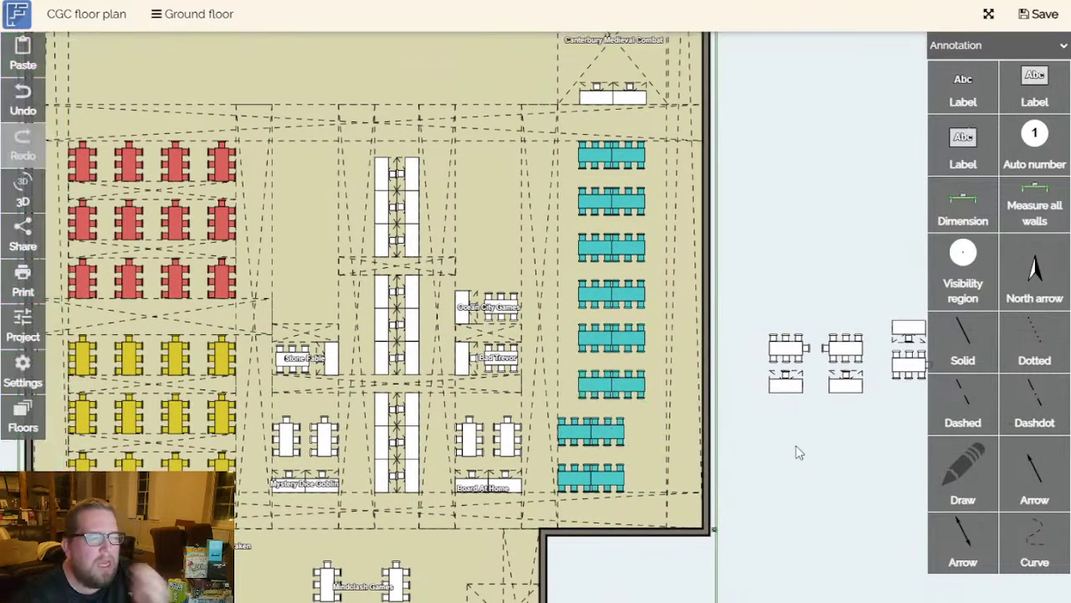
# Move the lowest turquoise block back into line with the blocks above it.
pyautogui.moveTo(784, 483); pyautogui.dragTo(733, 474)
pyautogui.click(575, 339)
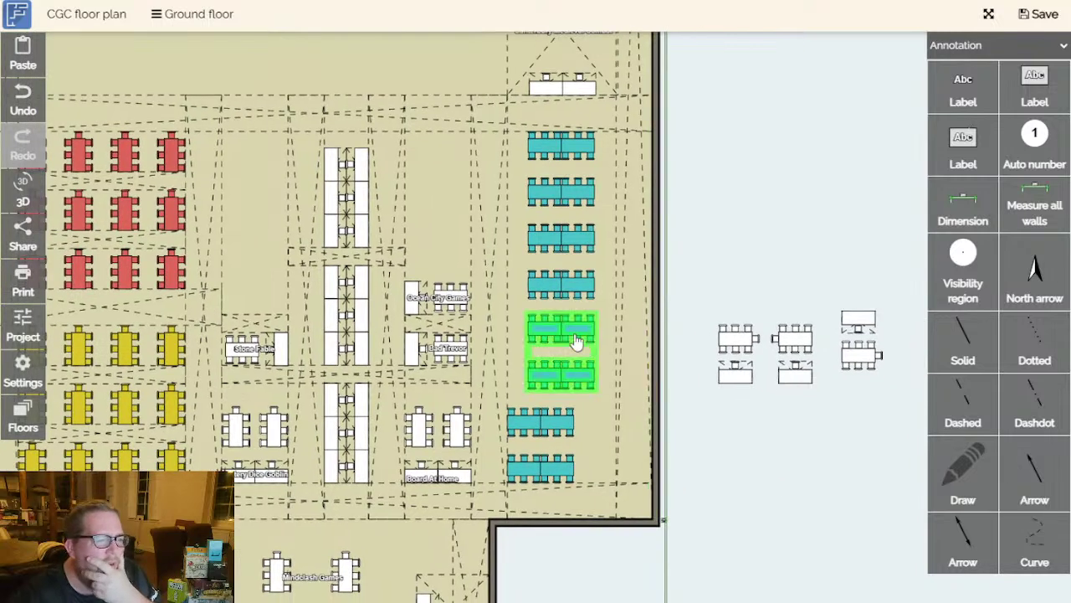
pyautogui.click(538, 427)
pyautogui.click(617, 448)
pyautogui.moveTo(780, 489); pyautogui.dragTo(799, 463)
pyautogui.click(153, 402)
pyautogui.click(143, 179)
pyautogui.click(143, 179)
pyautogui.click(143, 180)
pyautogui.click(590, 261)
pyautogui.moveTo(590, 260); pyautogui.dragTo(636, 427)
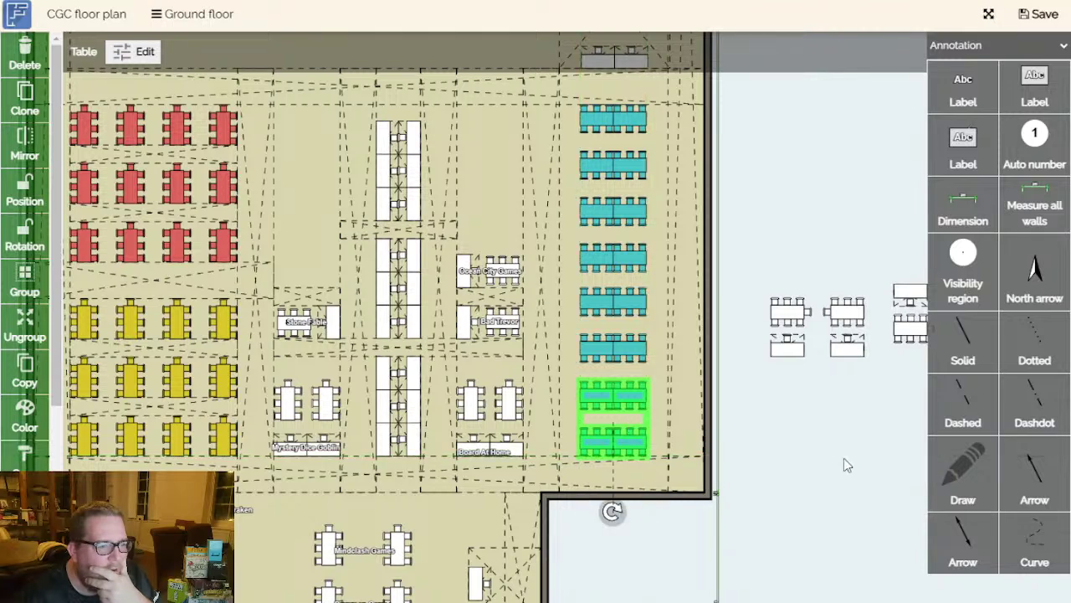
pyautogui.click(834, 467)
pyautogui.moveTo(578, 510); pyautogui.dragTo(574, 321)
pyautogui.click(574, 179)
pyautogui.click(735, 195)
pyautogui.scroll(-2, 742, 282)
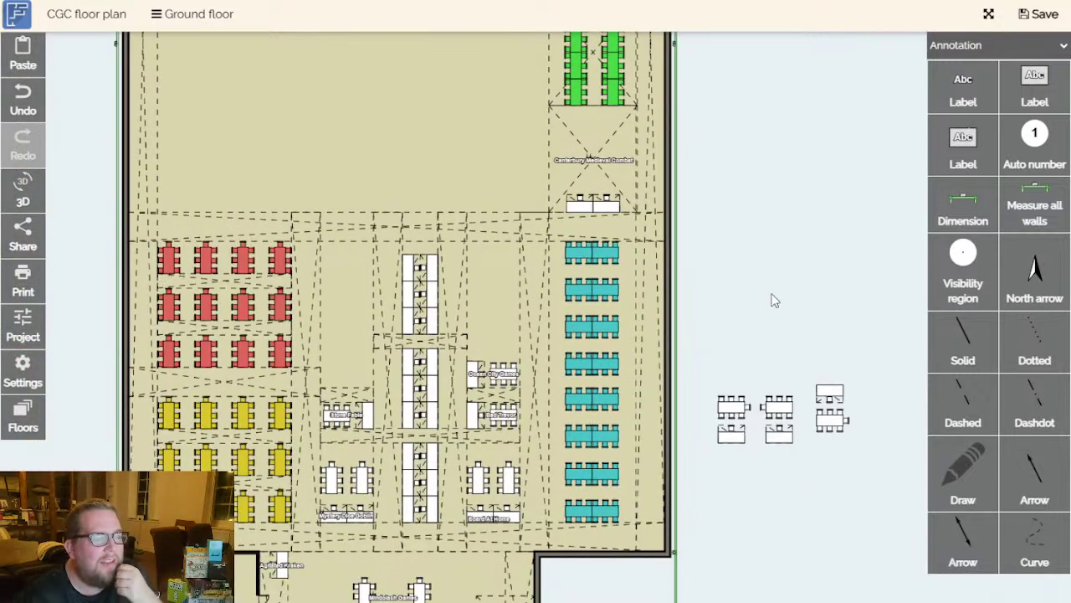
pyautogui.moveTo(773, 299); pyautogui.dragTo(738, 234)
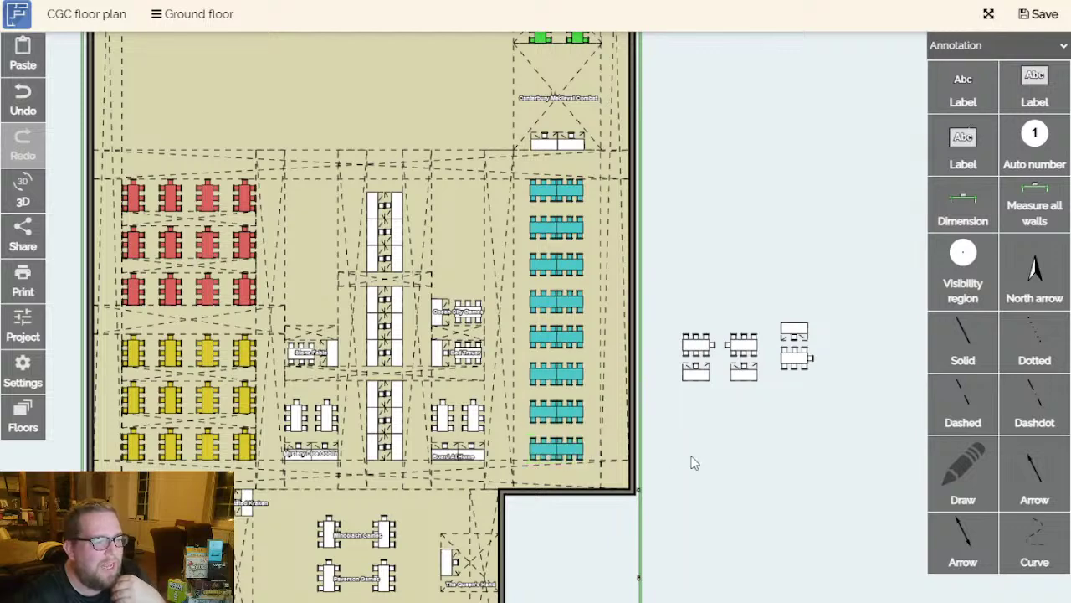
# Place the yellow table block with its white end tables on the open floor between the Open play tables and the exhibitor area.
pyautogui.moveTo(707, 459); pyautogui.dragTo(694, 477)
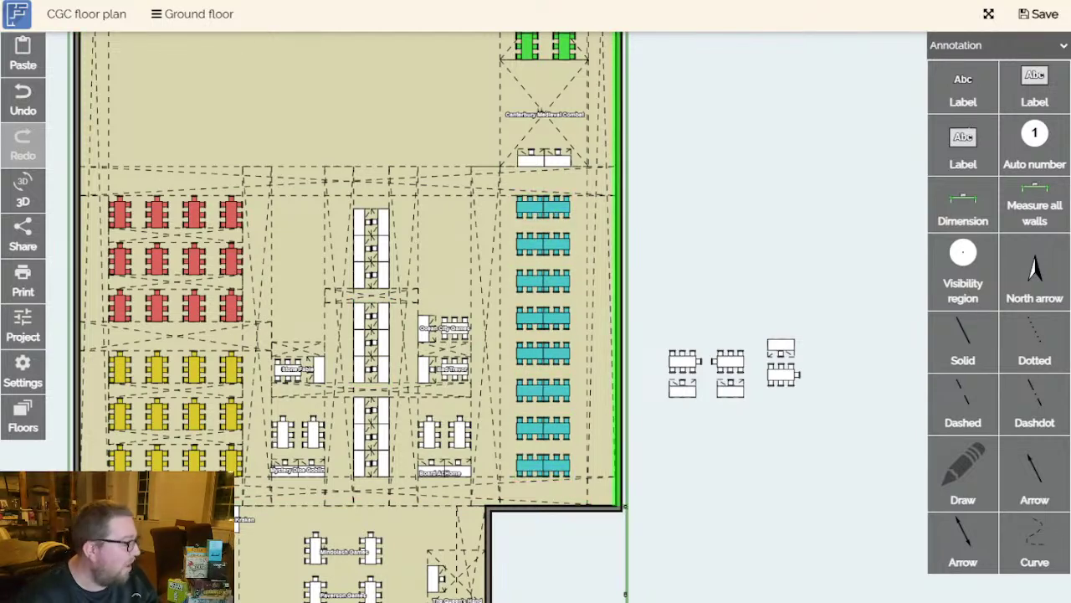
pyautogui.moveTo(720, 496); pyautogui.dragTo(698, 456)
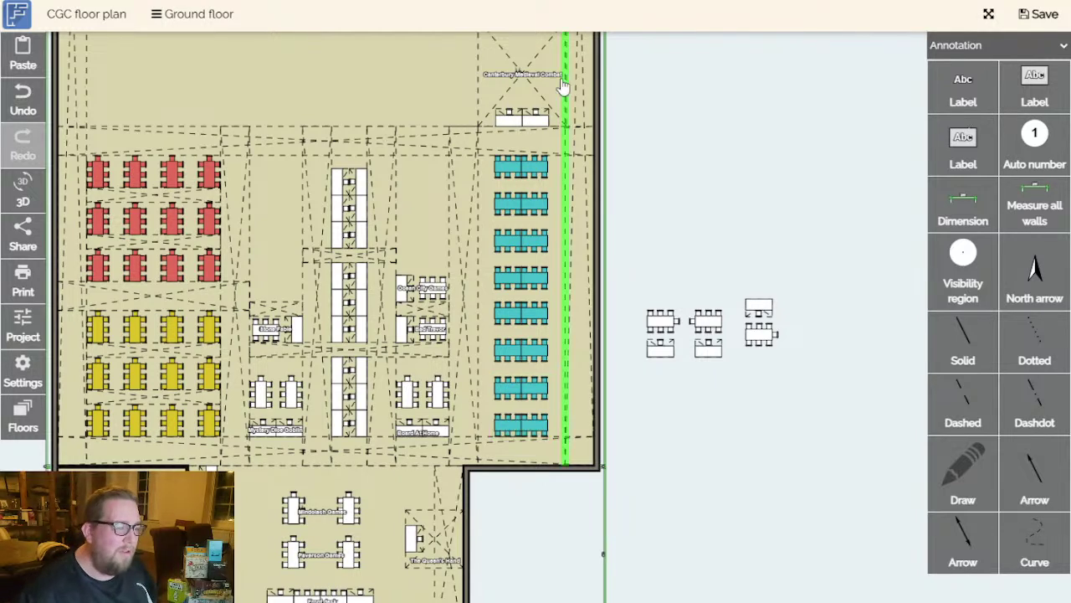
pyautogui.moveTo(649, 460); pyautogui.dragTo(722, 599)
pyautogui.moveTo(734, 382); pyautogui.dragTo(560, 454)
pyautogui.scroll(-3, 611, 450)
pyautogui.click(781, 275)
pyautogui.moveTo(806, 256); pyautogui.dragTo(211, 406)
pyautogui.moveTo(409, 448); pyautogui.dragTo(593, 367)
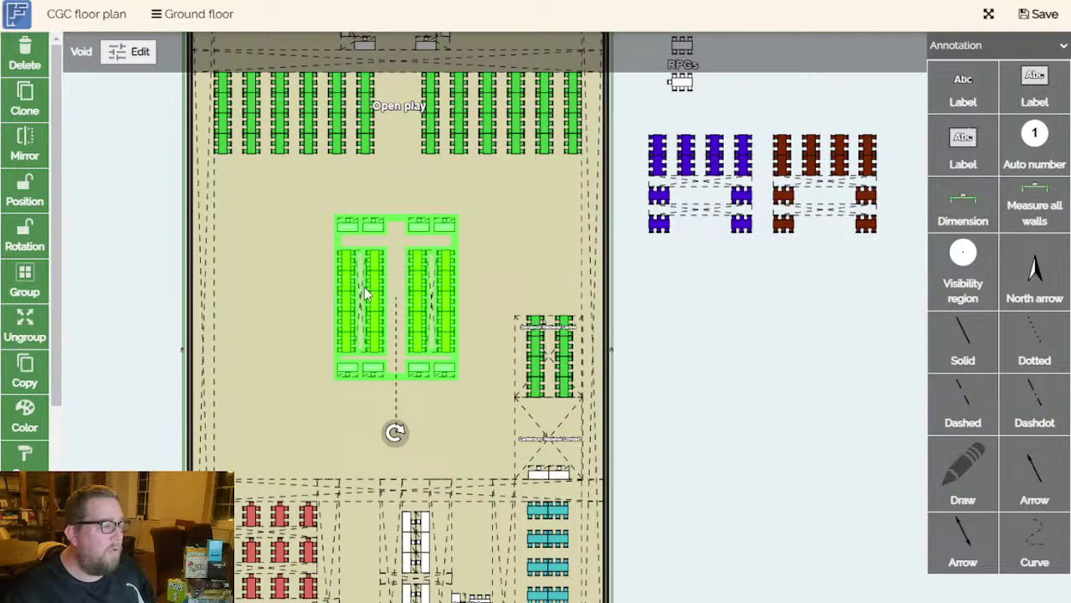
pyautogui.scroll(3, 472, 354)
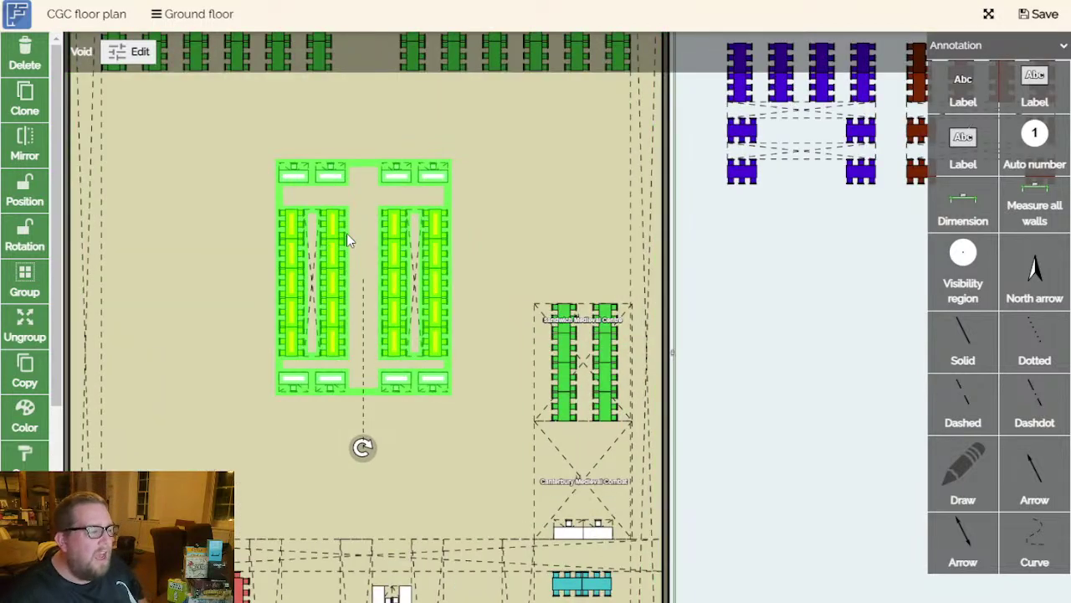
# Shift the yellow table block down and to the left, closer to the aisle above the exhibitor stands.
pyautogui.click(760, 323)
pyautogui.moveTo(763, 323); pyautogui.dragTo(897, 424)
pyautogui.click(531, 379)
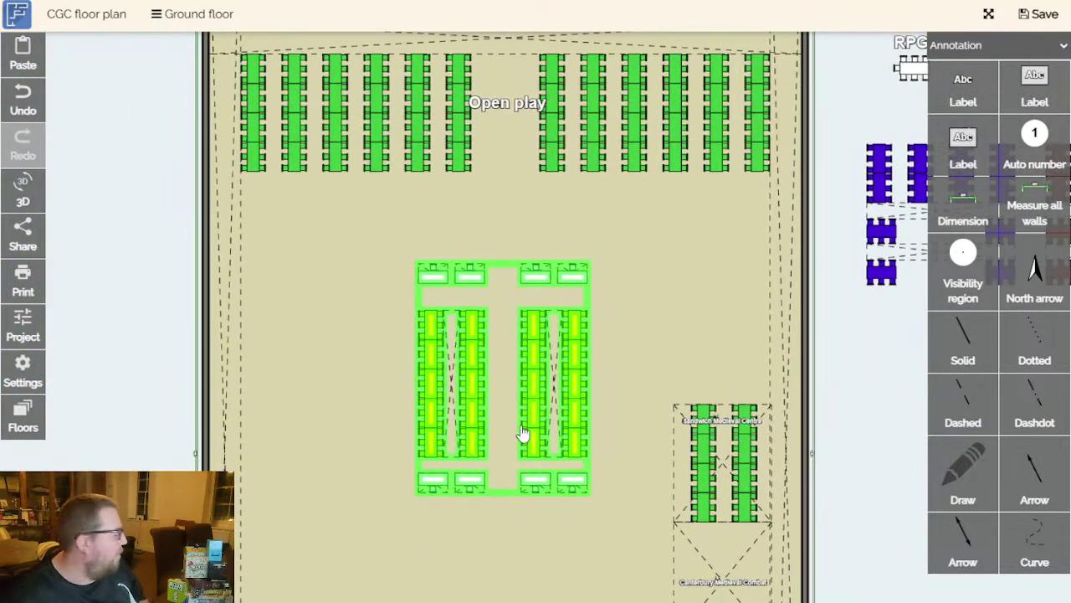
pyautogui.moveTo(552, 454); pyautogui.dragTo(526, 435, button='right')
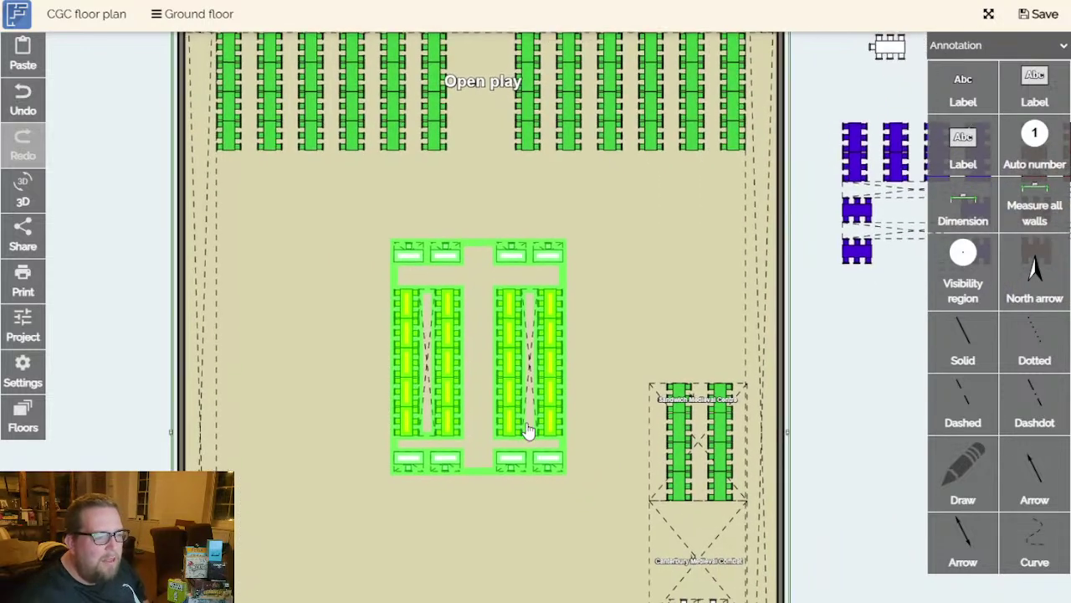
pyautogui.moveTo(520, 384)
pyautogui.mouseDown()
pyautogui.moveTo(497, 432)
pyautogui.moveTo(472, 455)
pyautogui.moveTo(474, 440)
pyautogui.mouseUp()
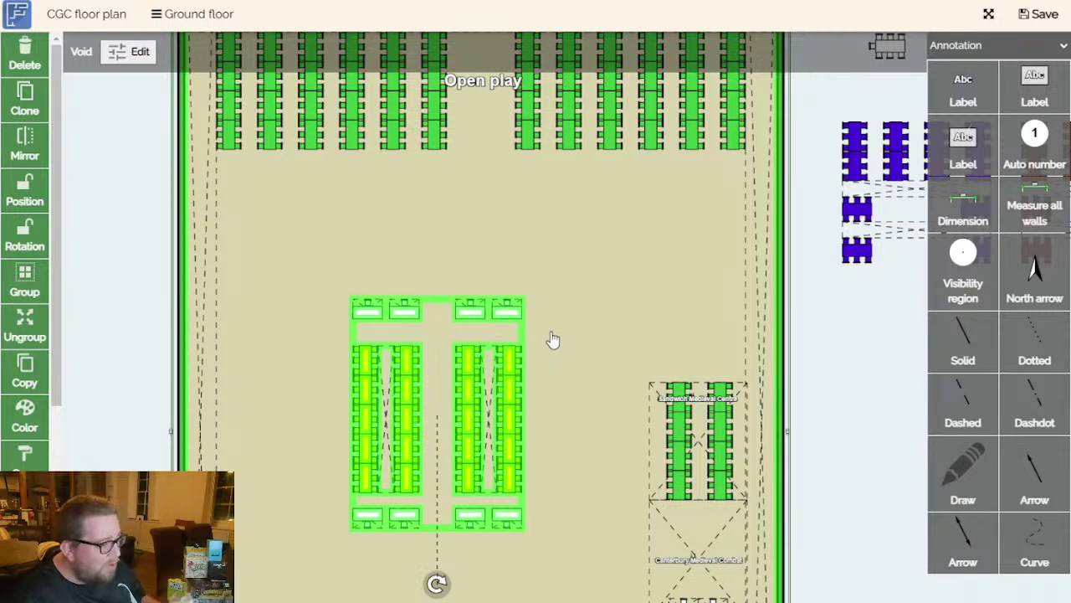
pyautogui.scroll(-2, 896, 410)
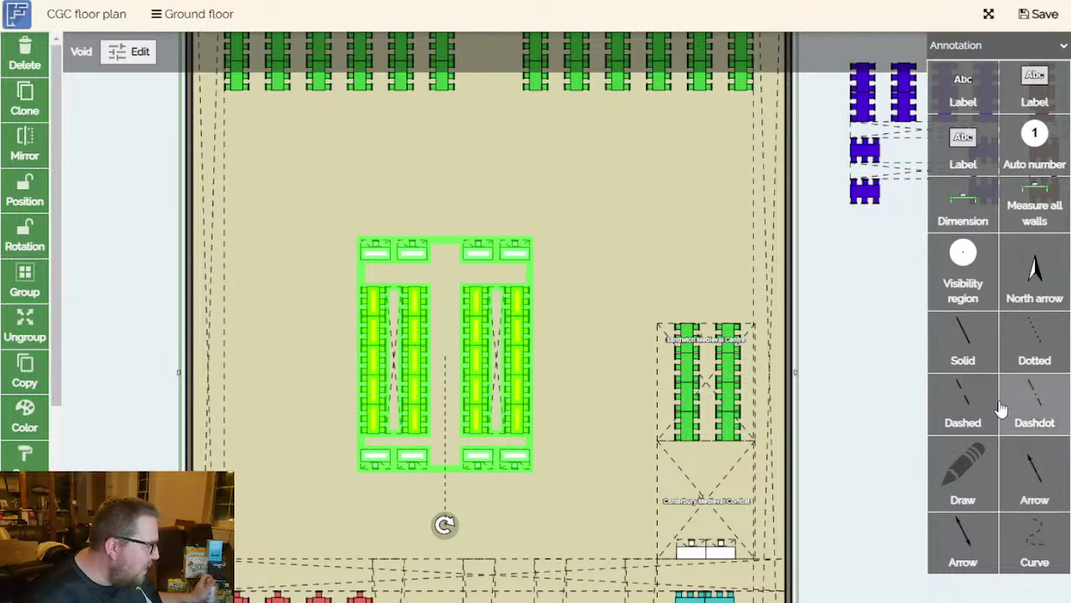
pyautogui.moveTo(831, 405); pyautogui.dragTo(805, 57)
pyautogui.click(822, 241)
# Duplicate the Stone Fable stand and place the copy above the original, beyond the gap and level with Ocean City Games.
pyautogui.scroll(3, 551, 335)
pyautogui.click(550, 369)
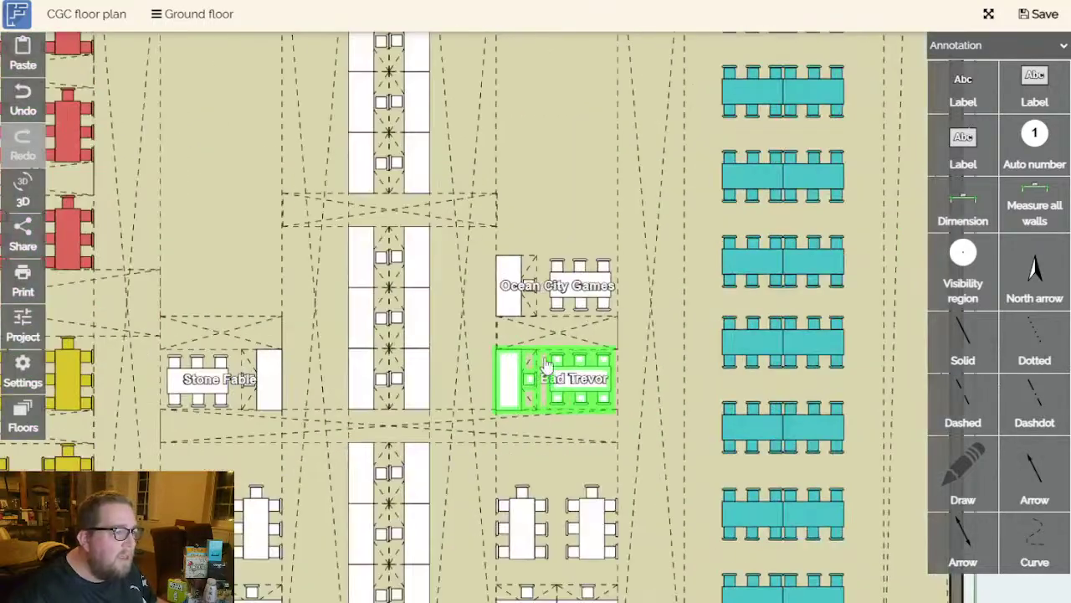
pyautogui.scroll(-3, 563, 335)
pyautogui.click(419, 352)
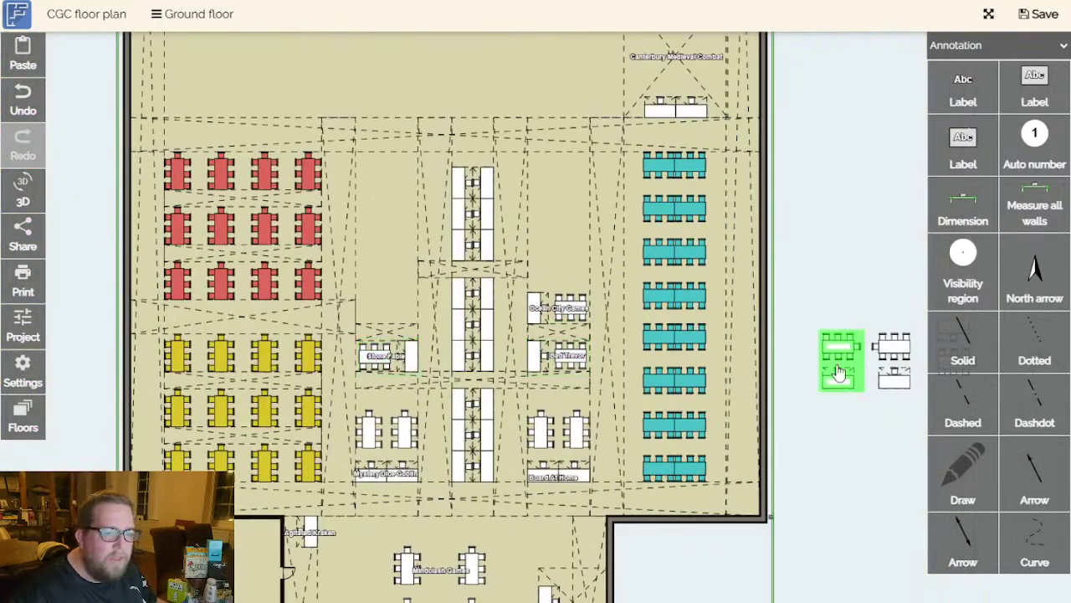
pyautogui.click(375, 360)
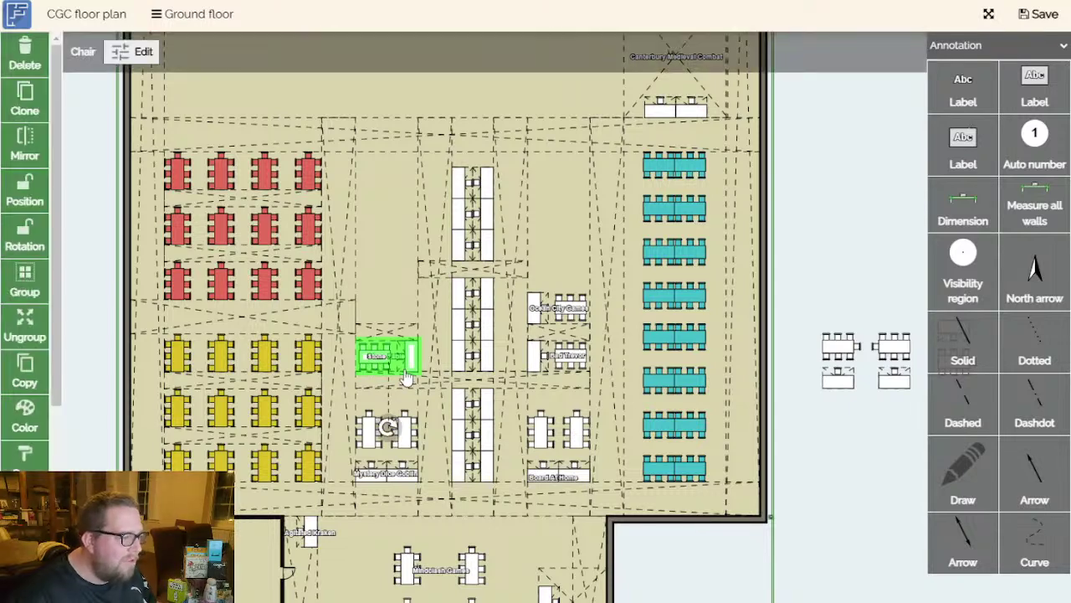
pyautogui.hotkey('ctrl', 'c')
pyautogui.hotkey('ctrl', 'v')
pyautogui.scroll(4, 565, 378)
pyautogui.scroll(-2, 505, 364)
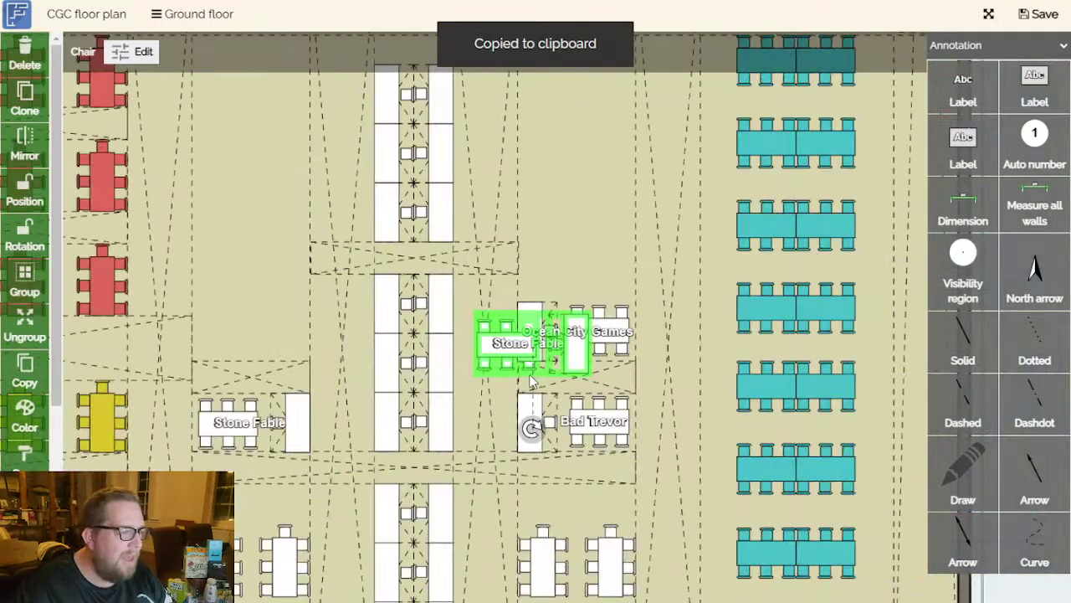
pyautogui.moveTo(505, 364); pyautogui.dragTo(209, 356)
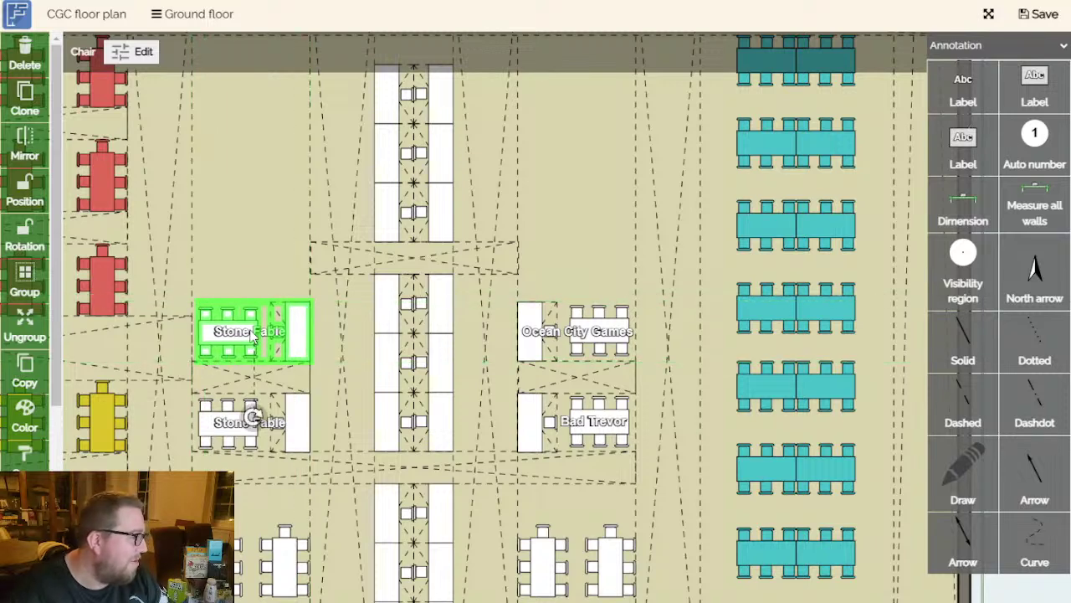
# Change the label of the copied stand above Stone Fable to "Dicey Dragon Games".
pyautogui.click(251, 336)
pyautogui.click(224, 333)
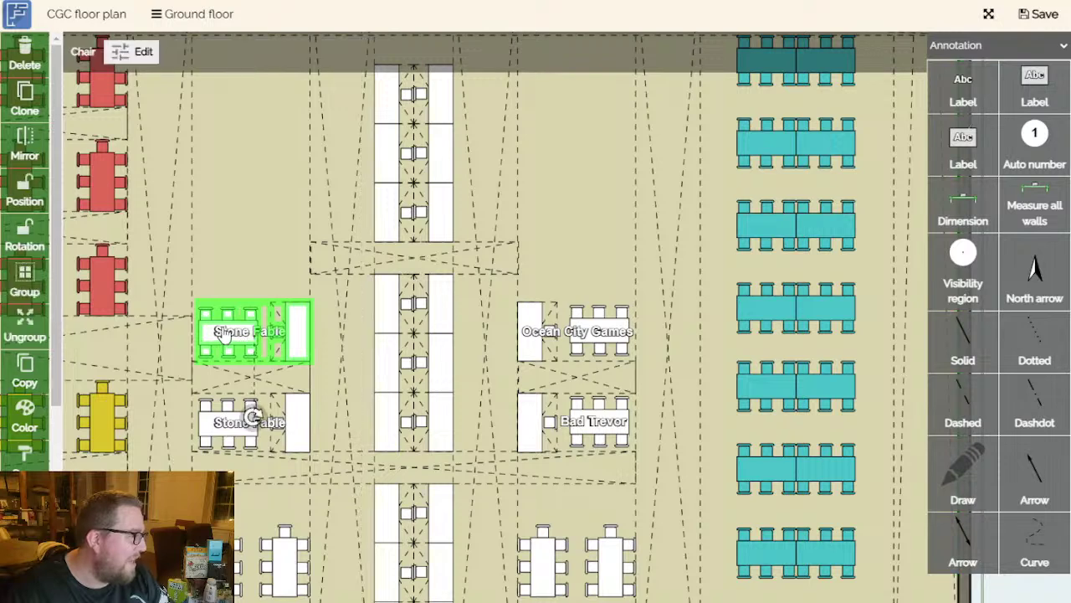
pyautogui.scroll(5, 268, 347)
pyautogui.click(278, 353)
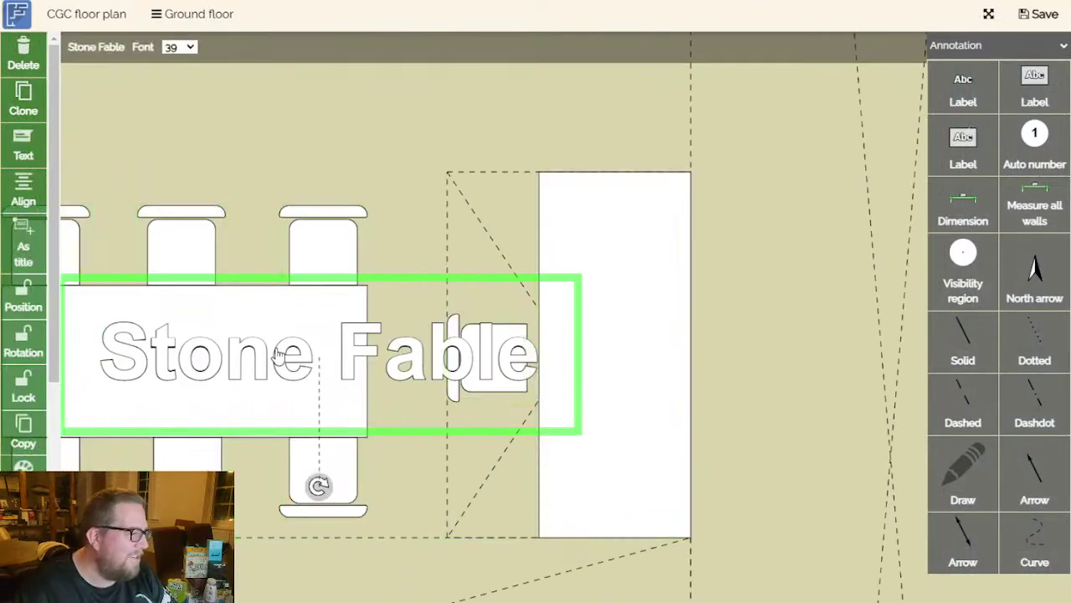
pyautogui.click(23, 146)
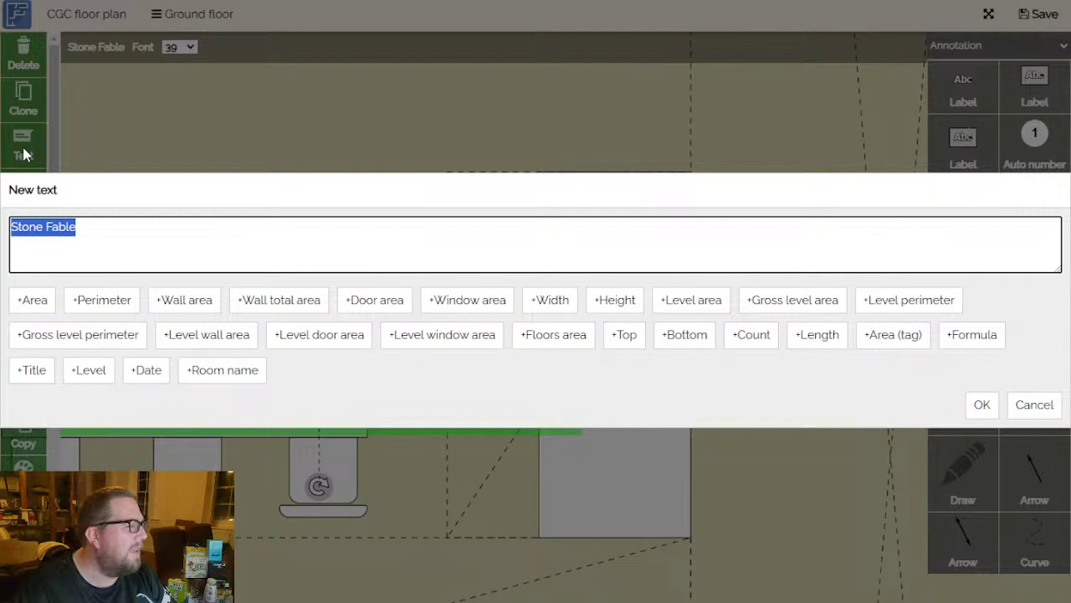
pyautogui.write('Dive')
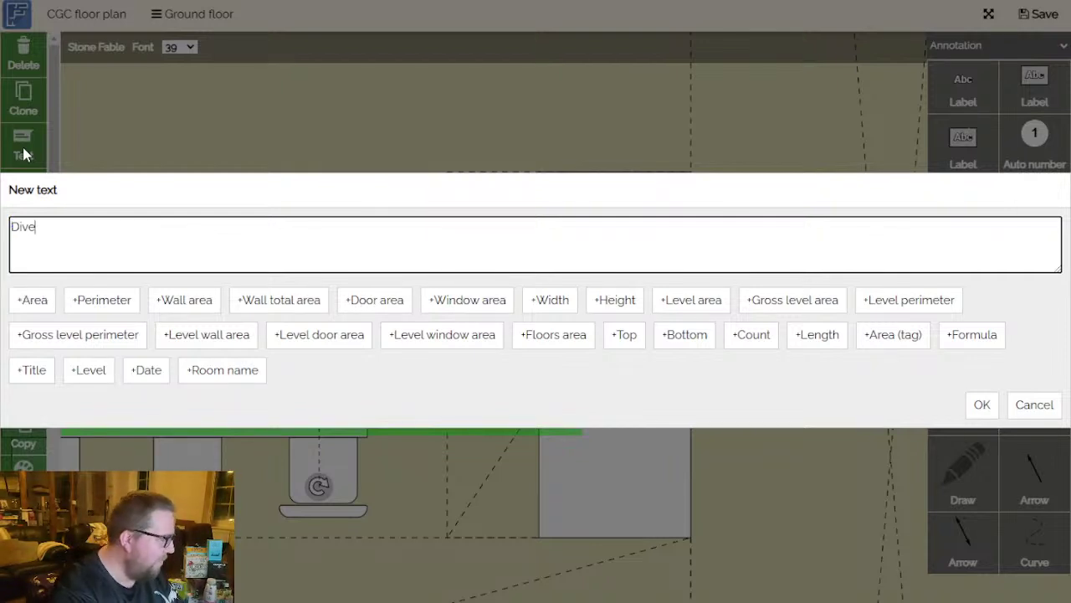
pyautogui.press('BackSpace')
pyautogui.press('BackSpace')
pyautogui.write('cey Dr')
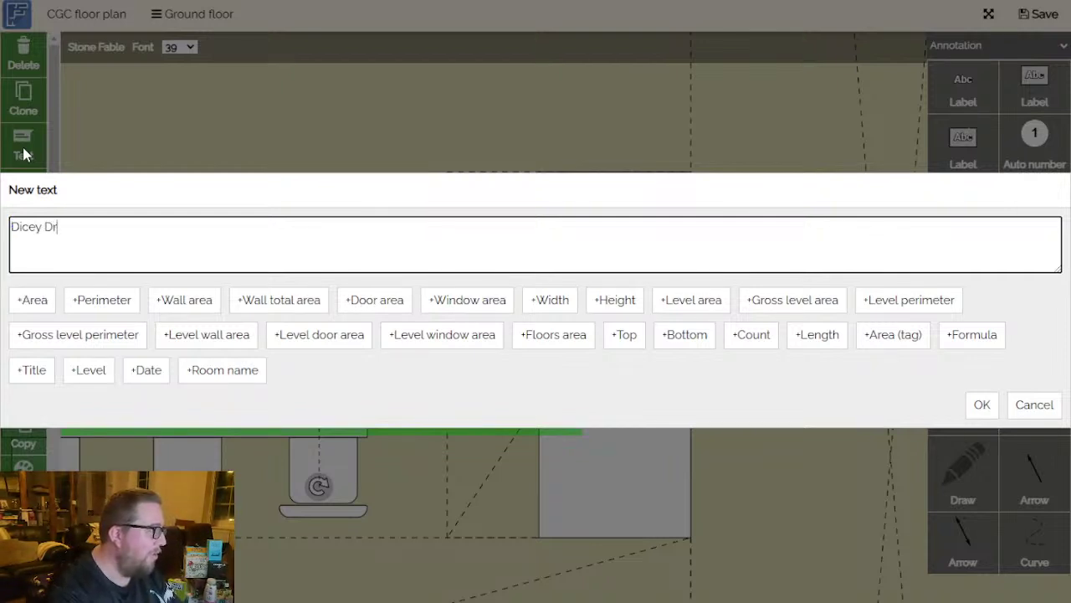
pyautogui.write('agon Games')
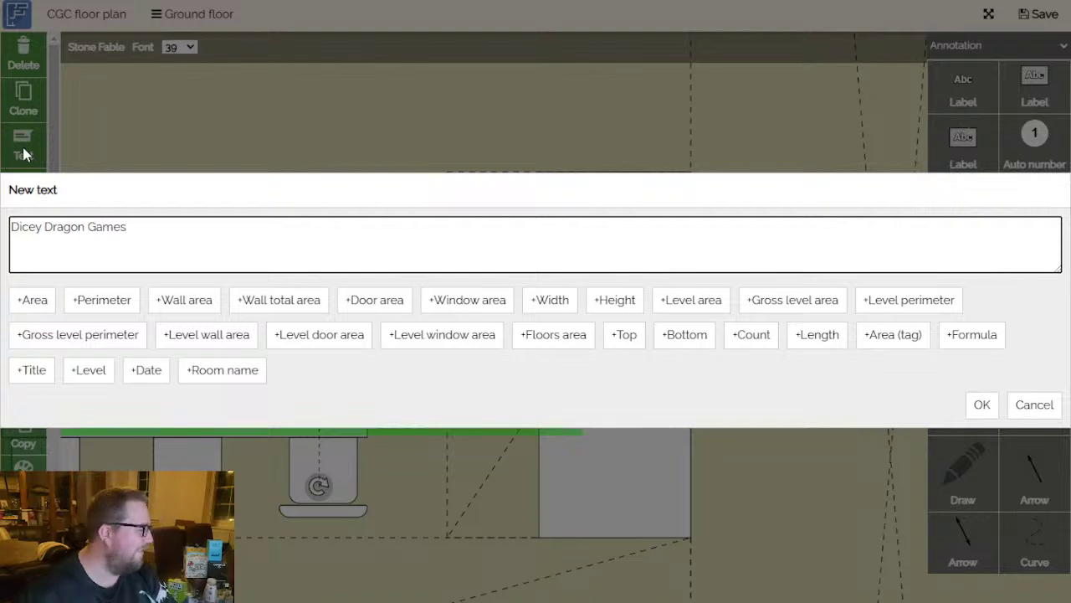
pyautogui.click(982, 405)
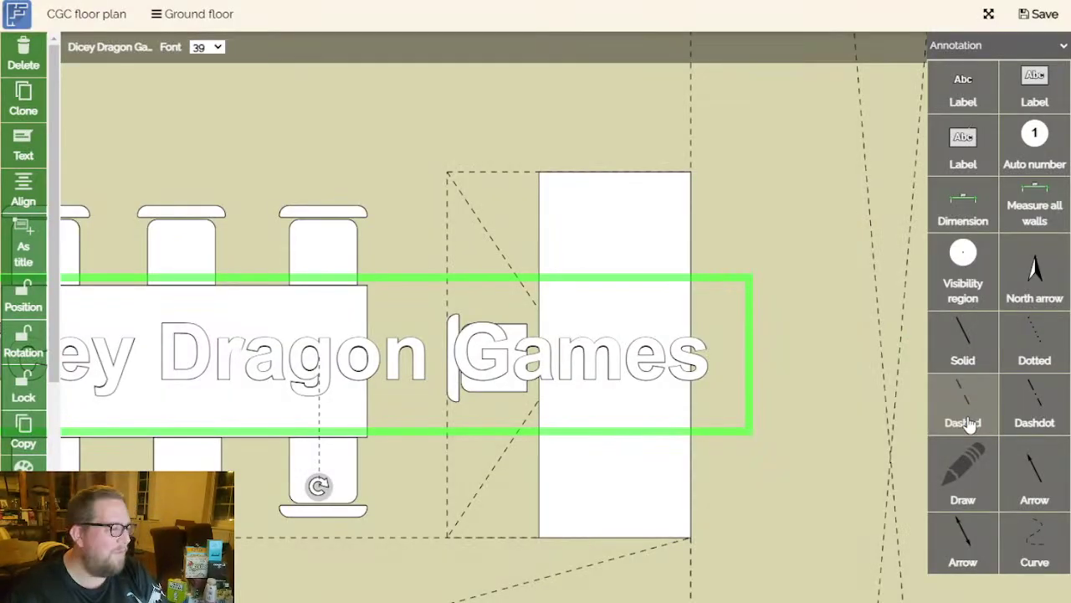
pyautogui.scroll(-5, 921, 416)
pyautogui.scroll(-2, 831, 416)
pyautogui.scroll(3, 686, 251)
pyautogui.click(686, 251)
pyautogui.scroll(-2, 683, 270)
pyautogui.scroll(2, 693, 416)
pyautogui.scroll(-3, 693, 416)
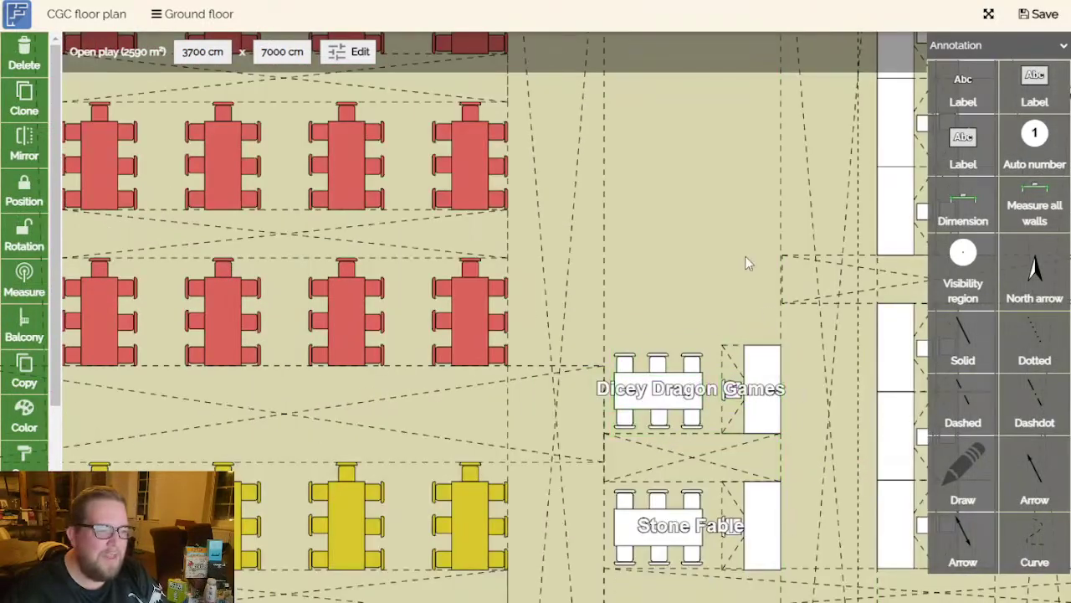
pyautogui.scroll(-1, 664, 212)
pyautogui.click(636, 419)
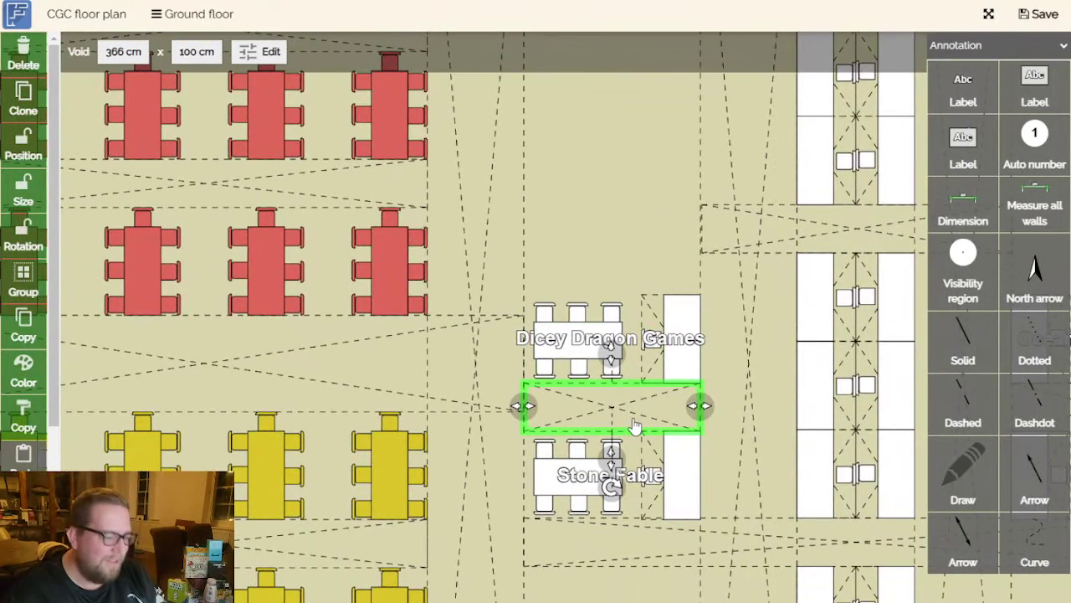
pyautogui.scroll(3, 636, 419)
pyautogui.hotkey('ctrl', 'c')
pyautogui.hotkey('ctrl', 'v')
pyautogui.moveTo(617, 256); pyautogui.dragTo(708, 236)
pyautogui.scroll(-2, 646, 172)
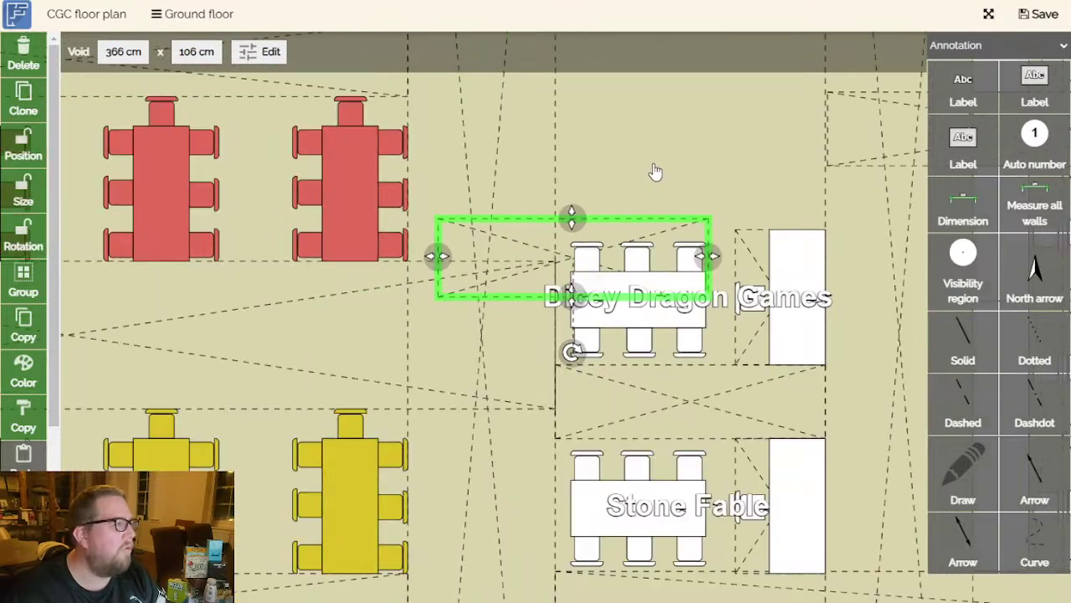
pyautogui.press('Delete')
# Duplicate the 366 × 100 cm void between Stone Fable and Dicey Dragon Games and place the copy directly above Dicey Dragon Games.
pyautogui.click(660, 394)
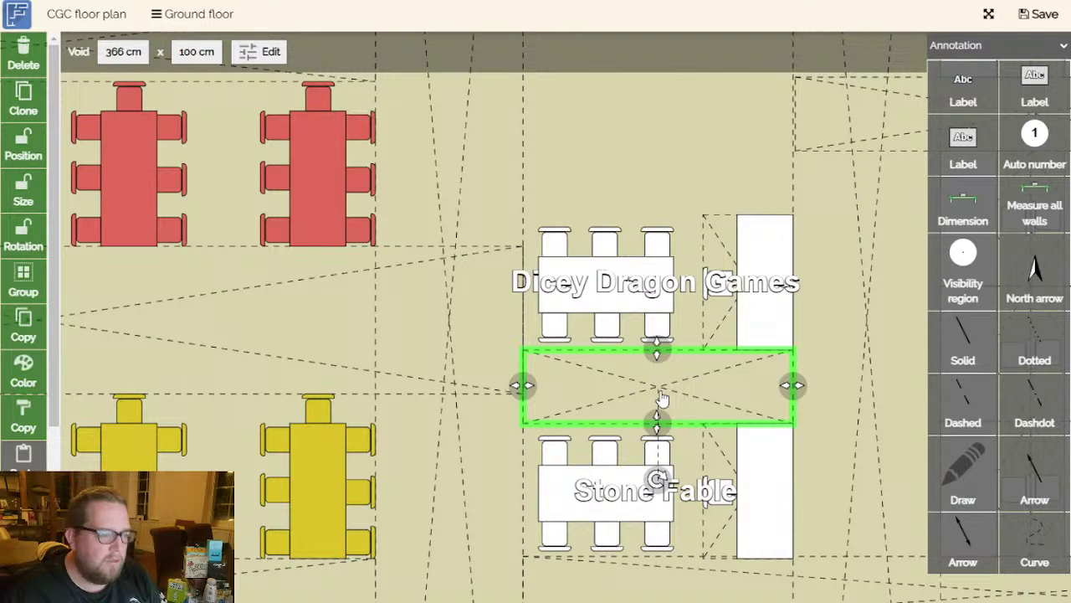
pyautogui.hotkey('ctrl', 'c')
pyautogui.hotkey('ctrl', 'v')
pyautogui.moveTo(662, 394); pyautogui.dragTo(646, 163)
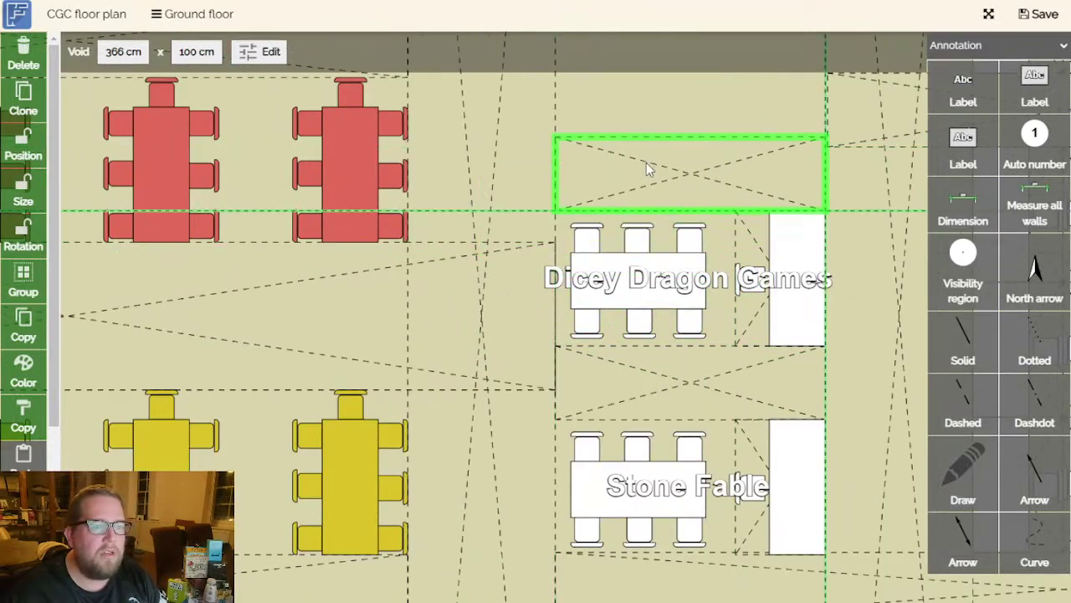
pyautogui.click(829, 316)
pyautogui.scroll(-5, 851, 354)
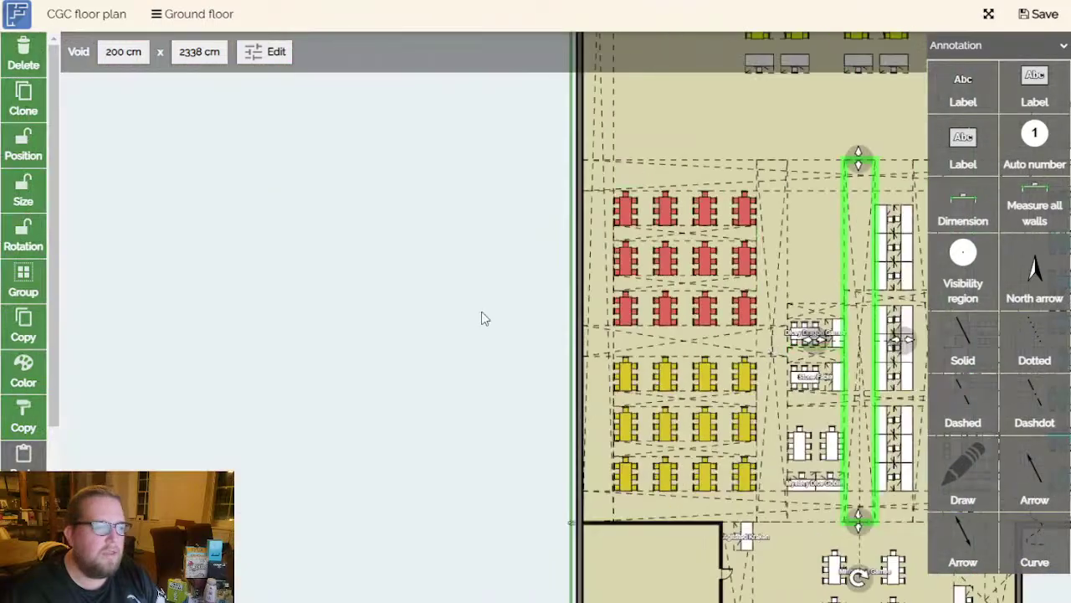
pyautogui.click(312, 265)
# Examine the exhibitor stands on both sides of the central row and the free floor above Dicey Dragon Games and Ocean City Games.
pyautogui.scroll(4, 578, 248)
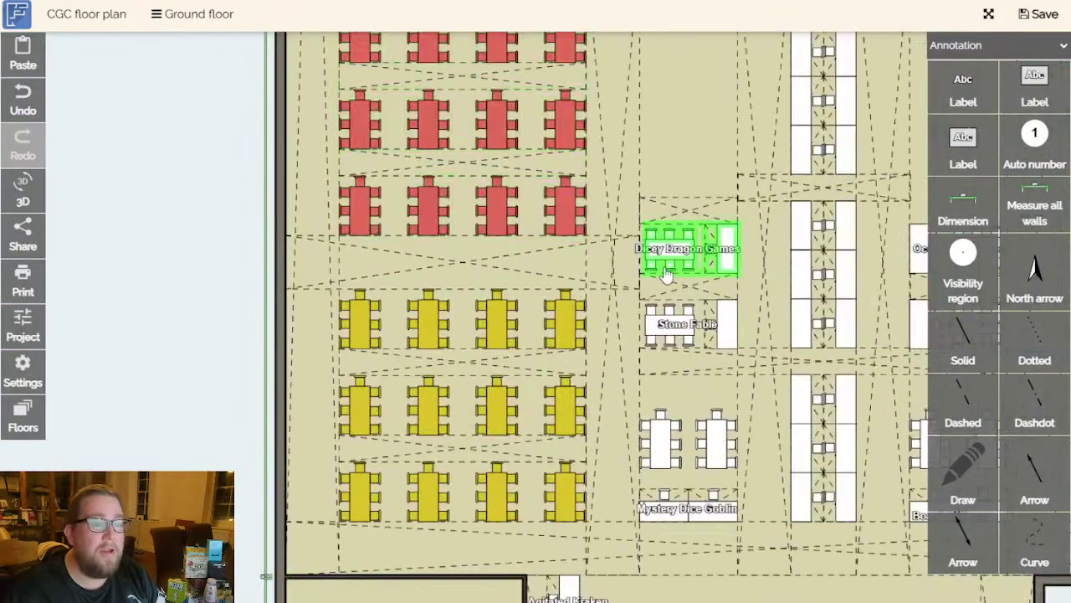
pyautogui.scroll(3, 745, 271)
pyautogui.moveTo(745, 270); pyautogui.dragTo(675, 305)
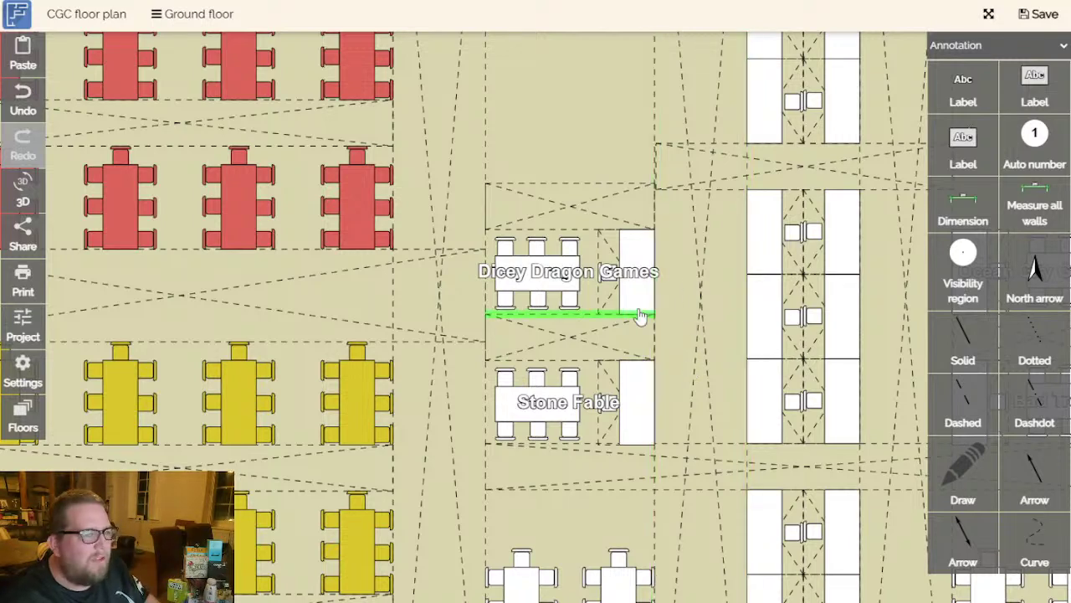
pyautogui.scroll(-5, 619, 297)
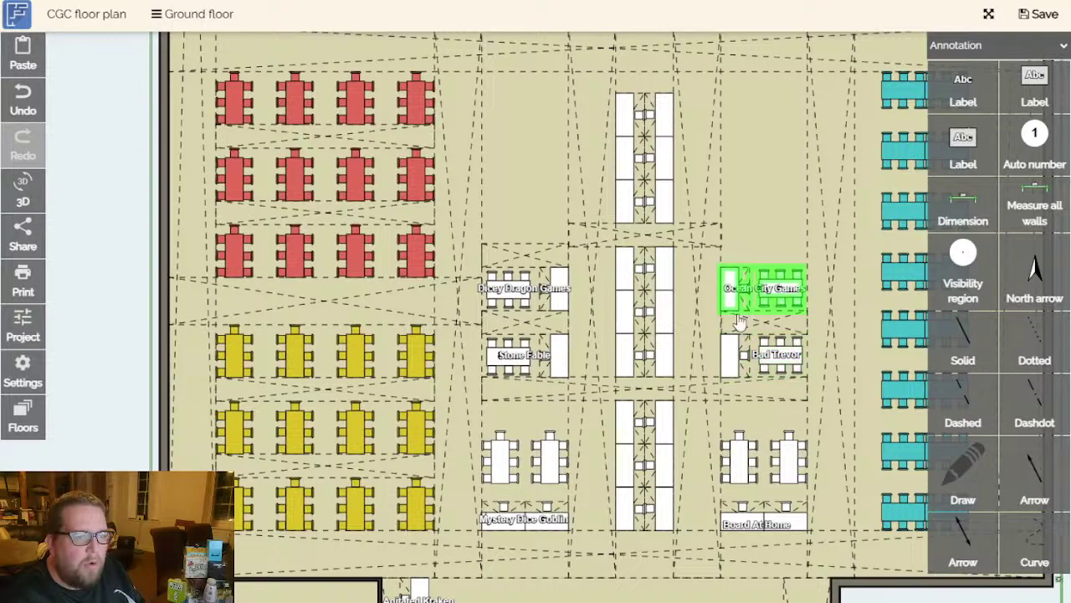
pyautogui.moveTo(784, 299); pyautogui.dragTo(682, 315)
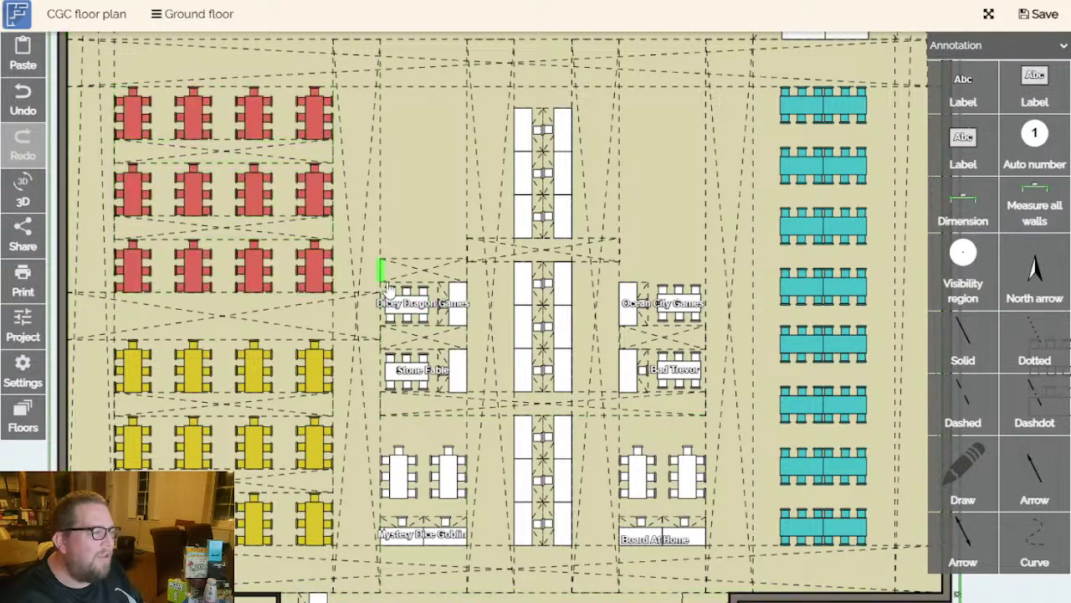
pyautogui.scroll(-2, 464, 407)
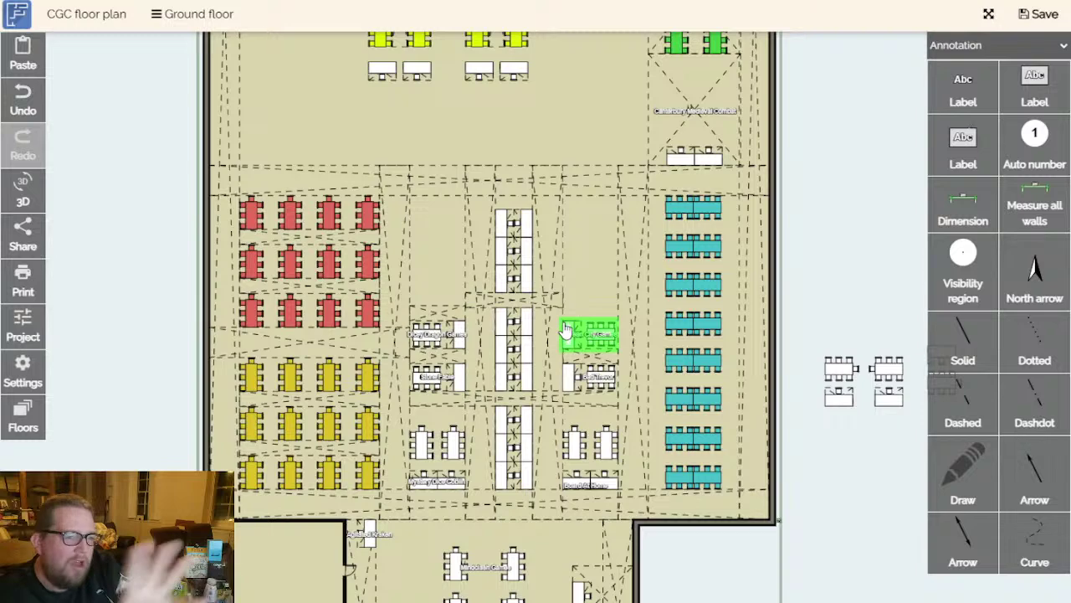
pyautogui.moveTo(836, 470); pyautogui.dragTo(803, 452)
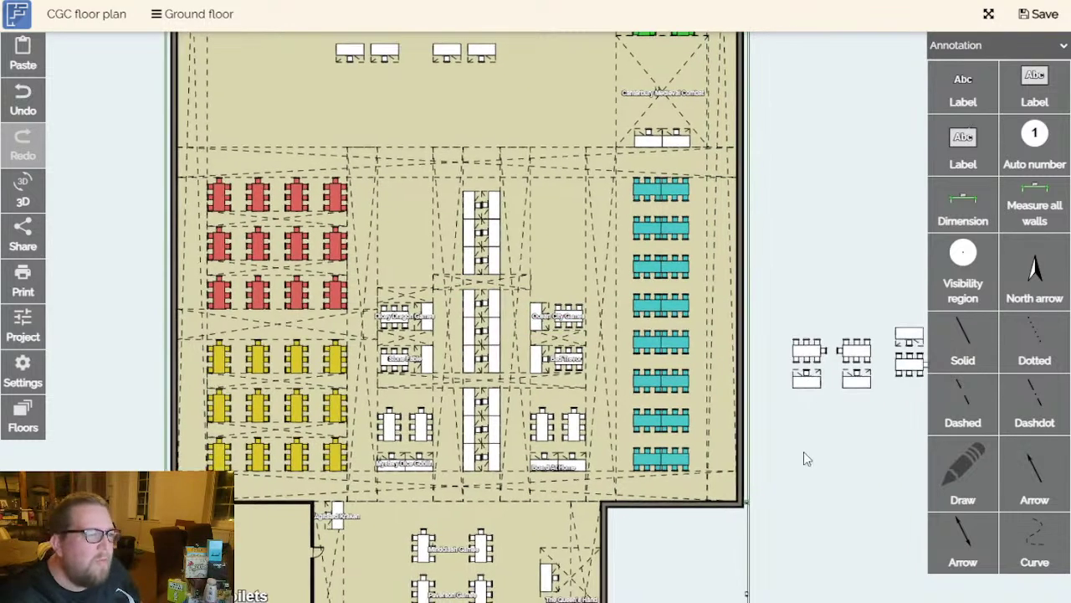
pyautogui.scroll(2, 420, 309)
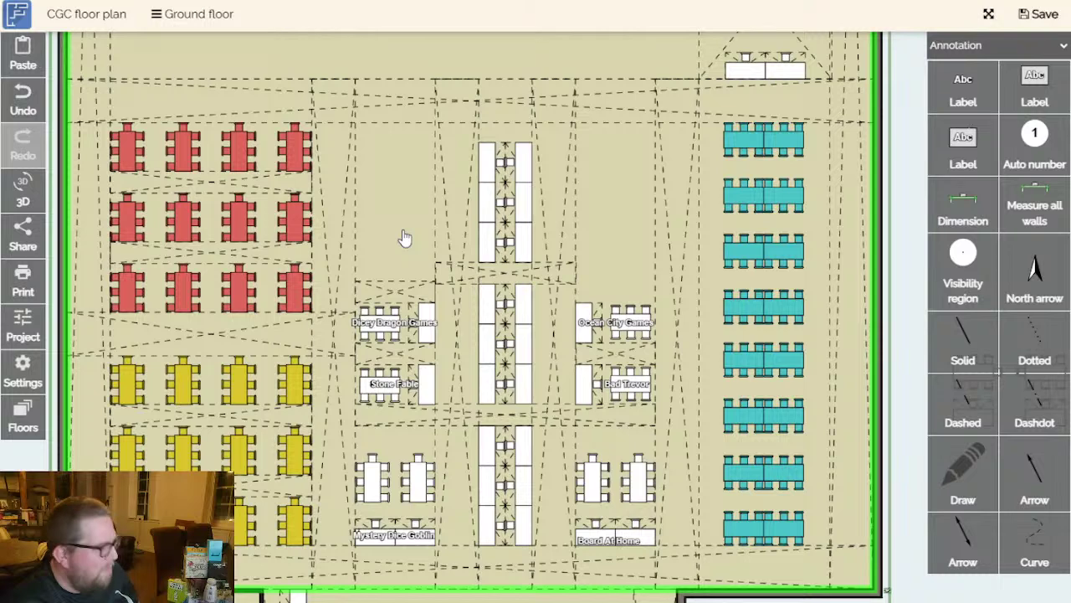
pyautogui.moveTo(405, 238); pyautogui.dragTo(445, 253)
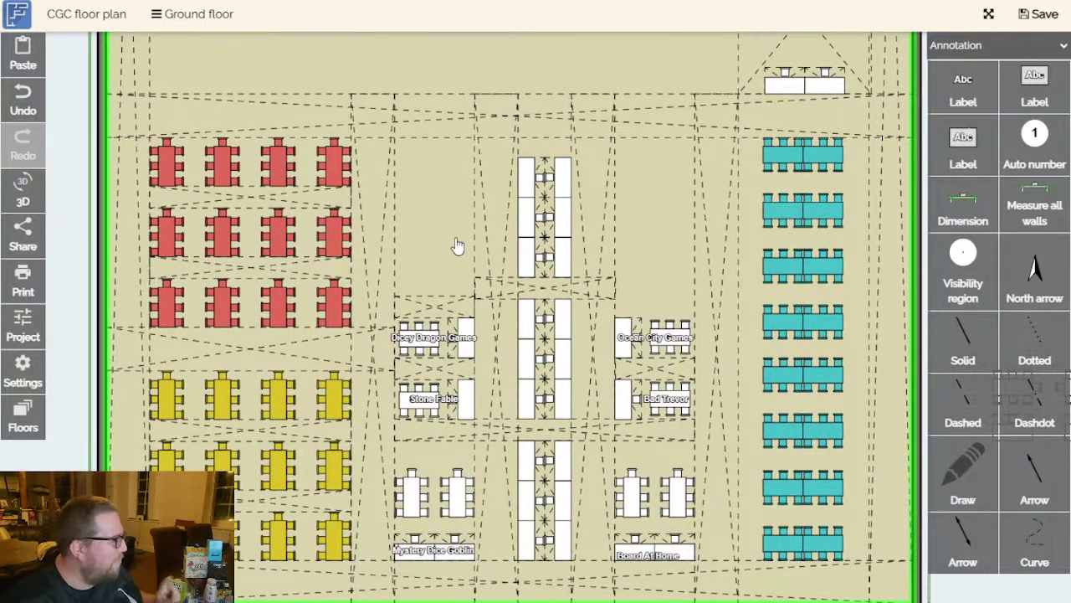
pyautogui.moveTo(444, 218); pyautogui.dragTo(447, 267)
pyautogui.scroll(-2, 448, 268)
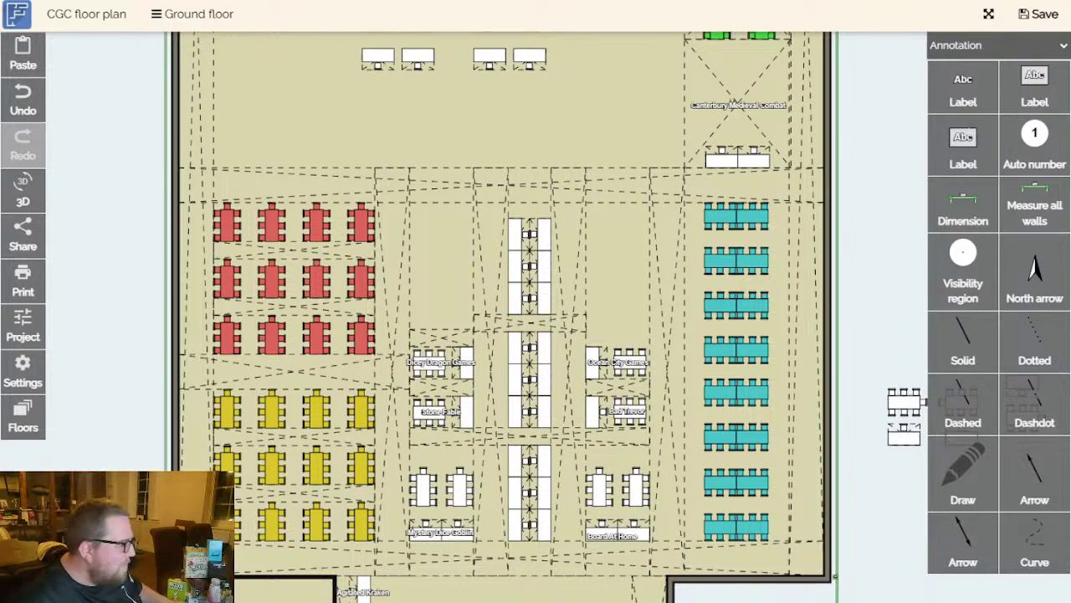
# Move the blue table block from outside the hall onto the empty floor between Open play and the red tables.
pyautogui.moveTo(862, 323); pyautogui.dragTo(675, 432)
pyautogui.scroll(-3, 675, 433)
pyautogui.moveTo(722, 320); pyautogui.dragTo(717, 491)
pyautogui.scroll(2, 477, 362)
pyautogui.click(468, 361)
pyautogui.moveTo(408, 402)
pyautogui.mouseDown()
pyautogui.moveTo(480, 411)
pyautogui.moveTo(734, 402)
pyautogui.moveTo(445, 416)
pyautogui.moveTo(840, 463)
pyautogui.moveTo(773, 399)
pyautogui.mouseUp()
pyautogui.moveTo(716, 211); pyautogui.dragTo(623, 316)
pyautogui.scroll(3, 623, 316)
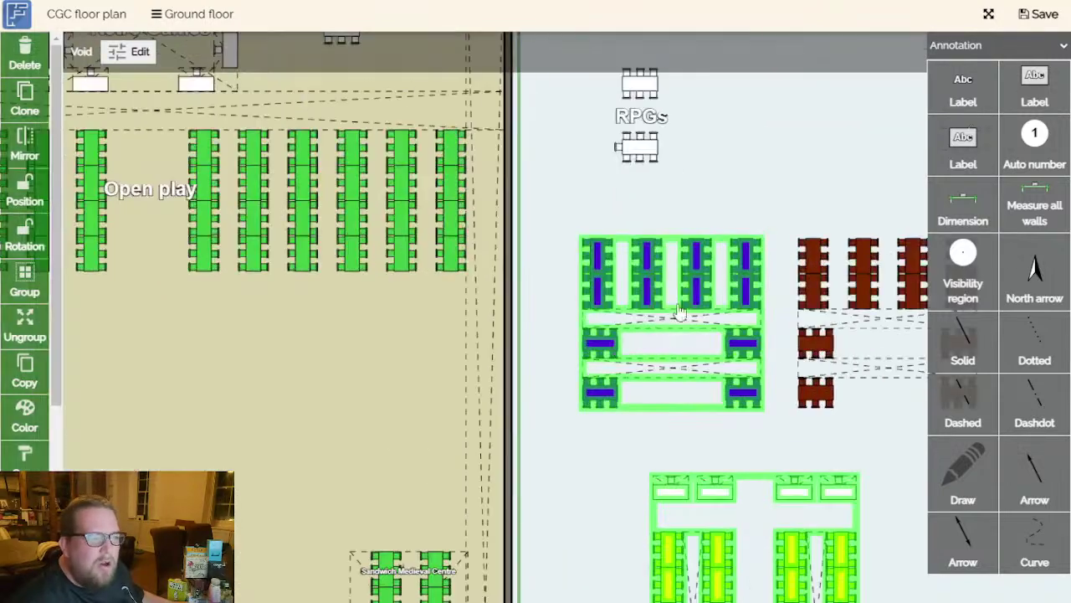
pyautogui.scroll(-3, 707, 310)
pyautogui.moveTo(711, 289); pyautogui.dragTo(315, 385)
pyautogui.moveTo(641, 346); pyautogui.dragTo(898, 213)
pyautogui.scroll(2, 652, 278)
pyautogui.scroll(1, 653, 277)
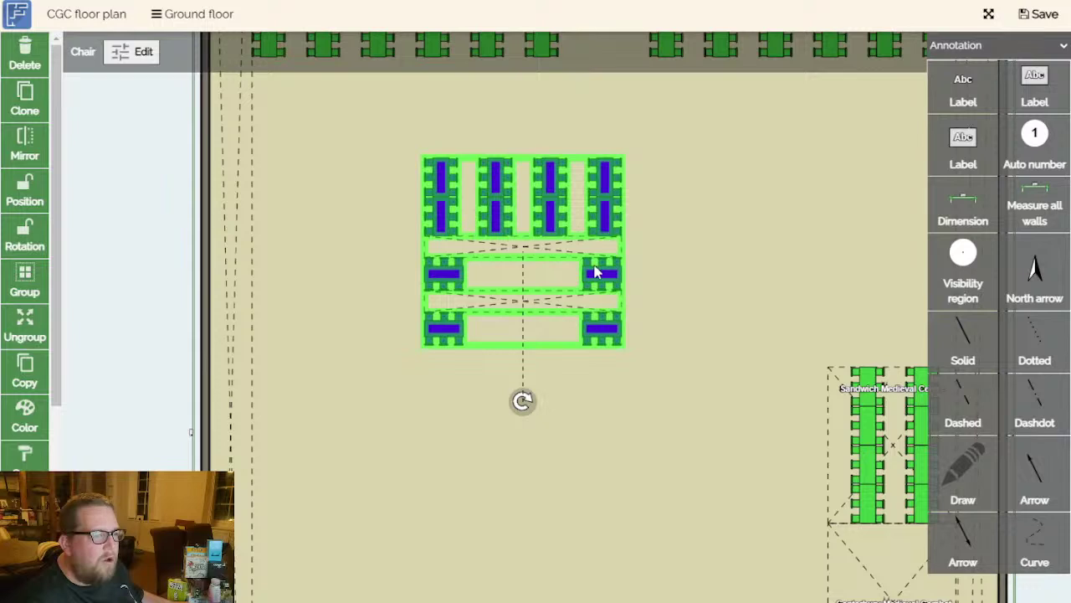
pyautogui.scroll(-1, 598, 275)
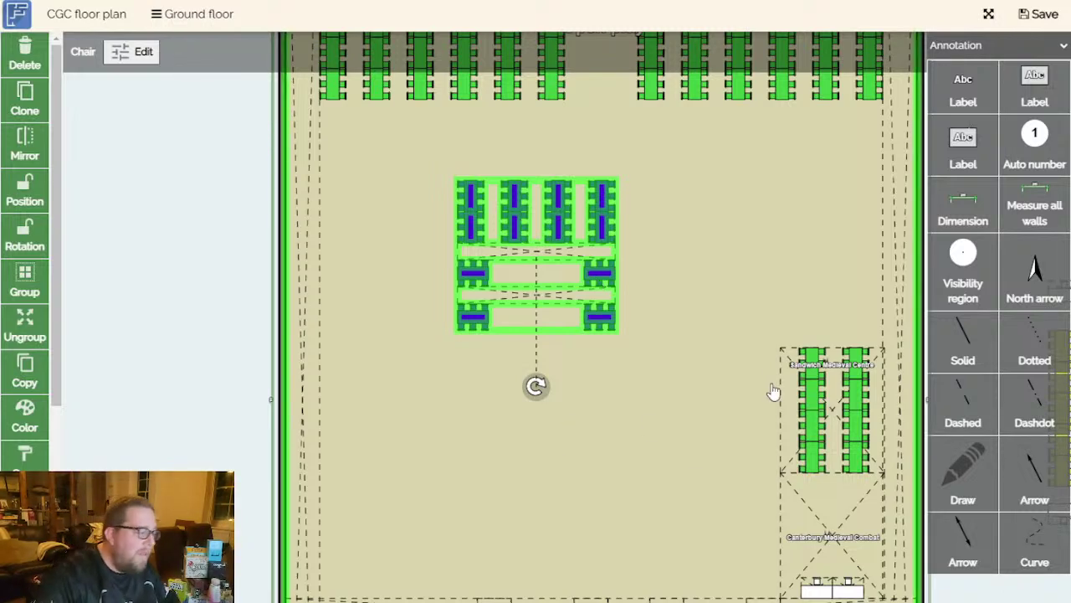
pyautogui.scroll(-2, 756, 301)
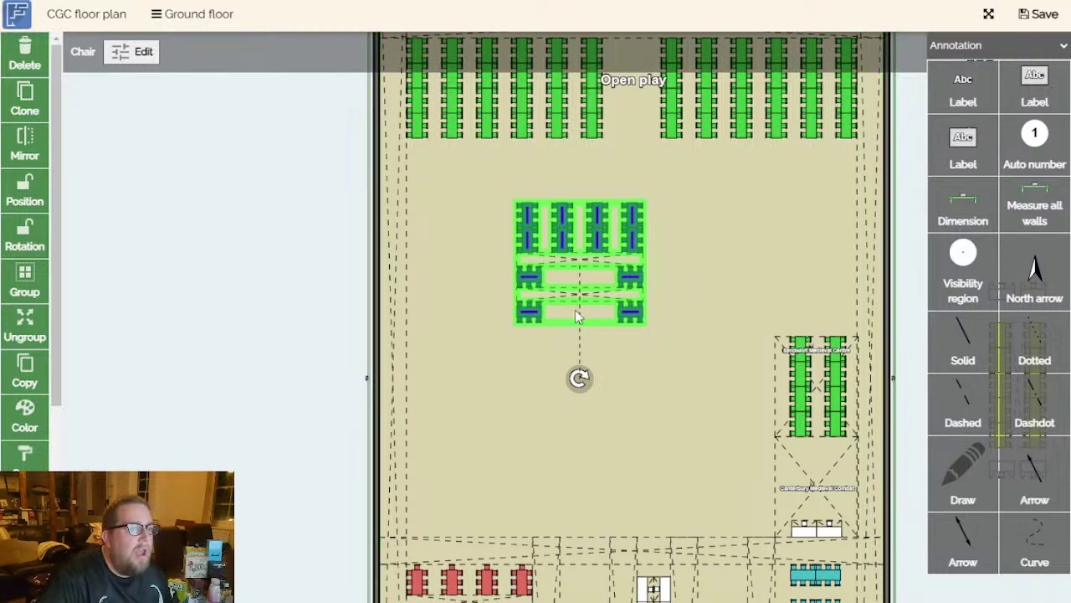
pyautogui.moveTo(600, 268); pyautogui.dragTo(531, 382)
pyautogui.moveTo(641, 355); pyautogui.dragTo(580, 443)
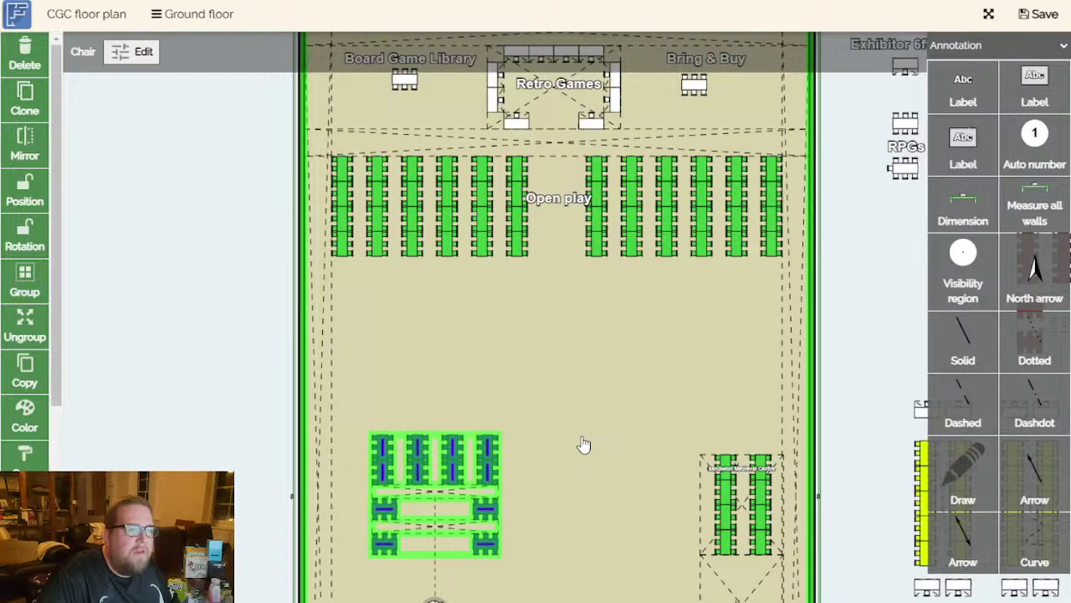
# Duplicate the 3700 × 200 cm void above the Open play tables and place the copy directly below them.
pyautogui.click(651, 135)
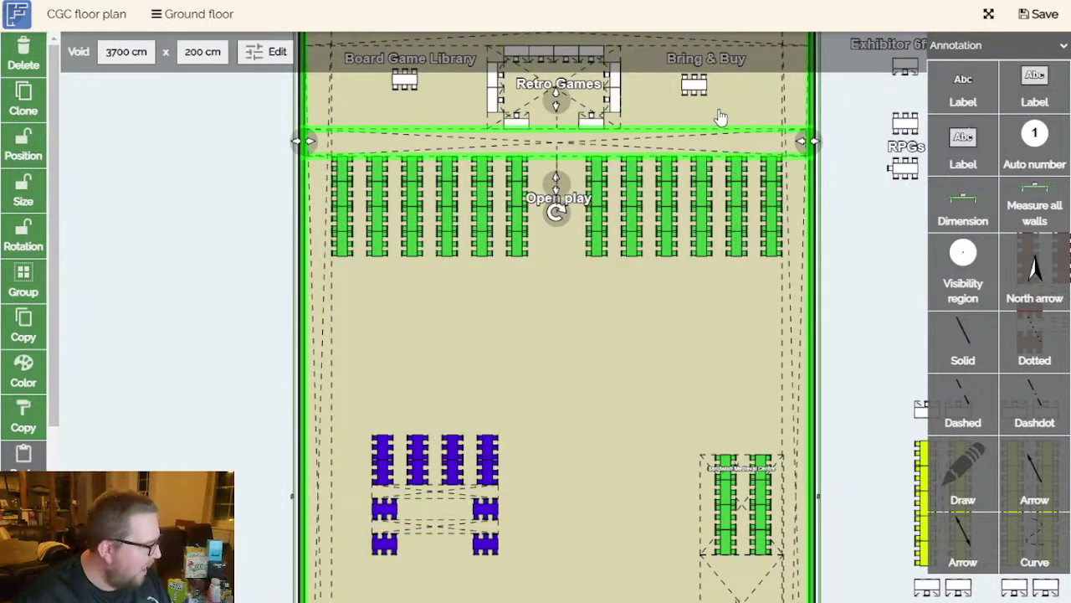
pyautogui.hotkey('ctrl', 'c')
pyautogui.hotkey('ctrl', 'v')
pyautogui.scroll(-3, 670, 318)
pyautogui.moveTo(678, 293); pyautogui.dragTo(680, 264)
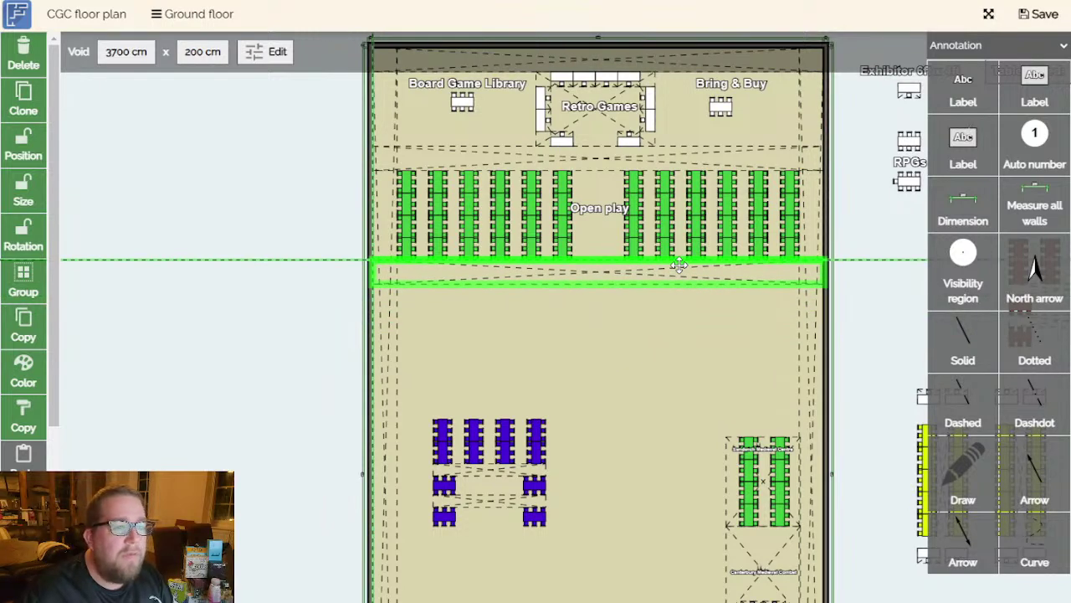
pyautogui.click(886, 335)
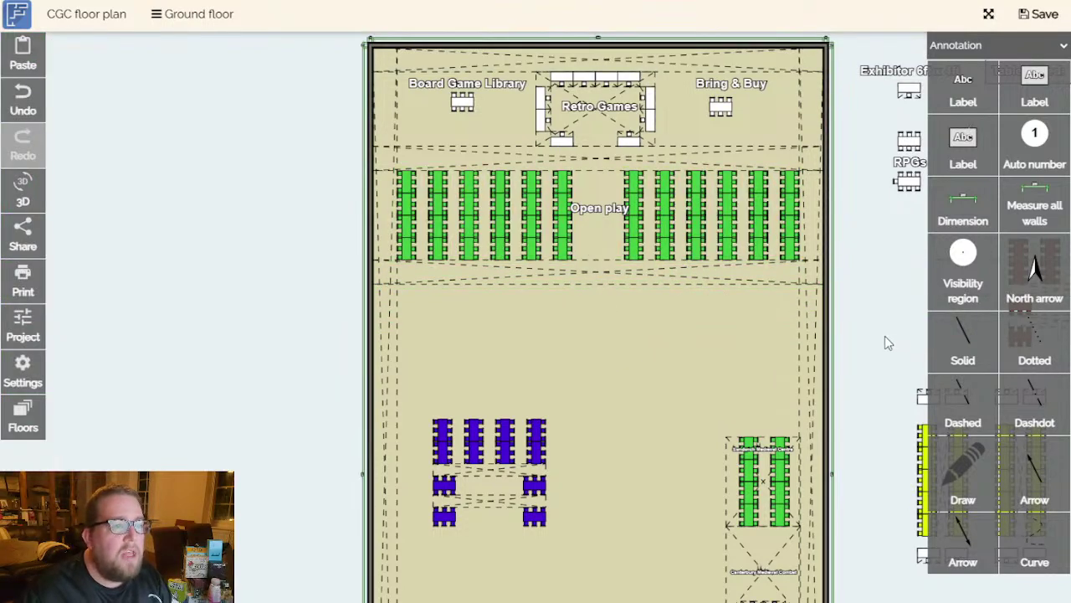
# Try the blue table block closer to the void below Open play, and then nearer the middle of the free floor.
pyautogui.moveTo(887, 336); pyautogui.dragTo(861, 329)
pyautogui.click(404, 485)
pyautogui.moveTo(492, 448)
pyautogui.mouseDown()
pyautogui.moveTo(474, 342)
pyautogui.moveTo(450, 294)
pyautogui.moveTo(445, 307)
pyautogui.moveTo(484, 359)
pyautogui.mouseUp()
pyautogui.scroll(-1, 619, 308)
pyautogui.scroll(-1, 621, 304)
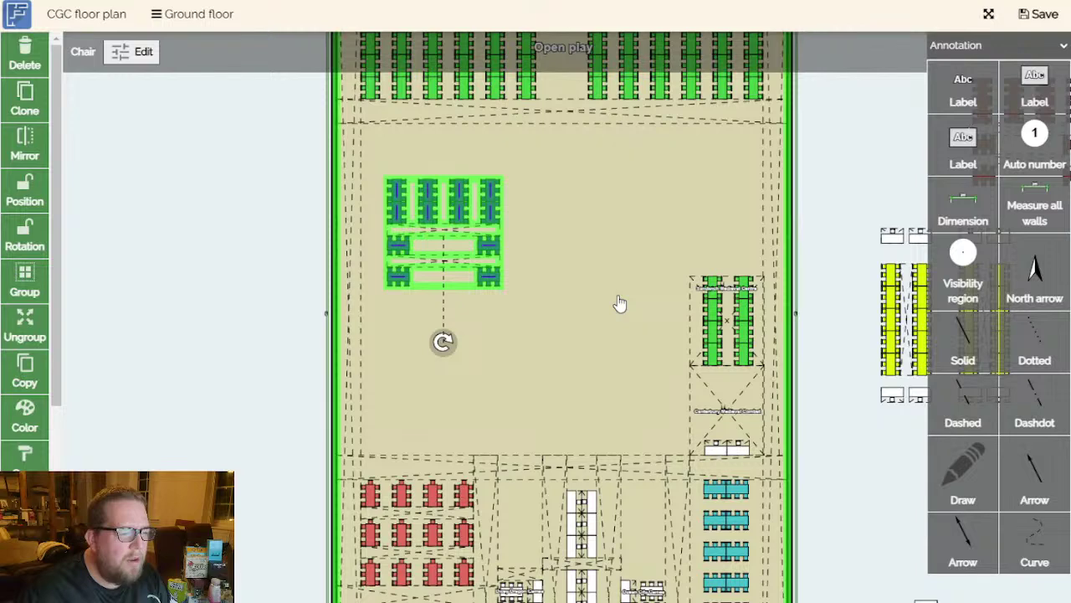
pyautogui.scroll(1, 603, 390)
pyautogui.scroll(-1, 607, 326)
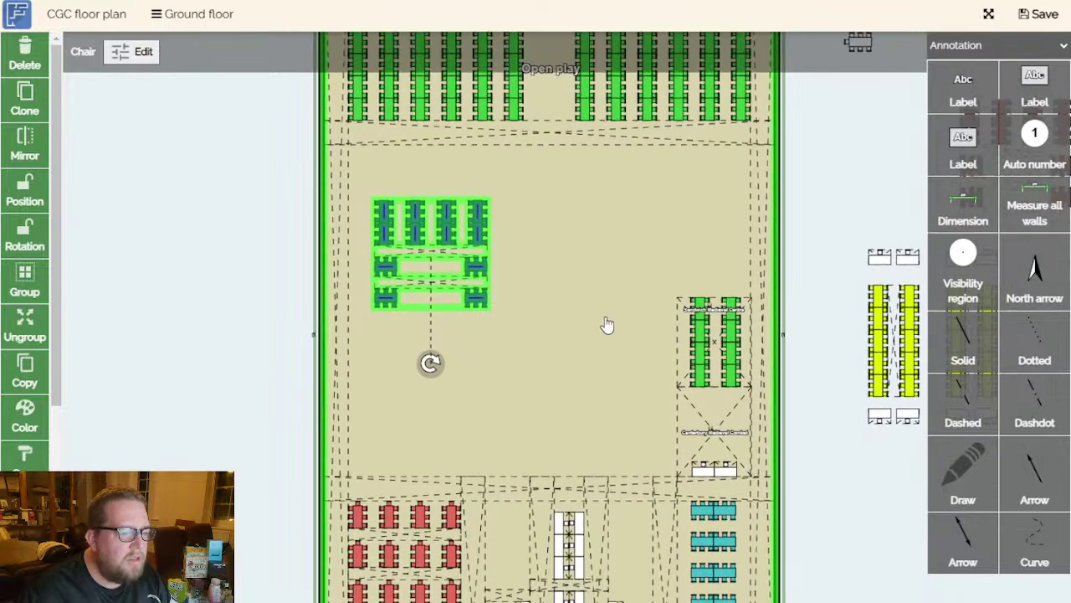
pyautogui.hscroll(1, 598, 323)
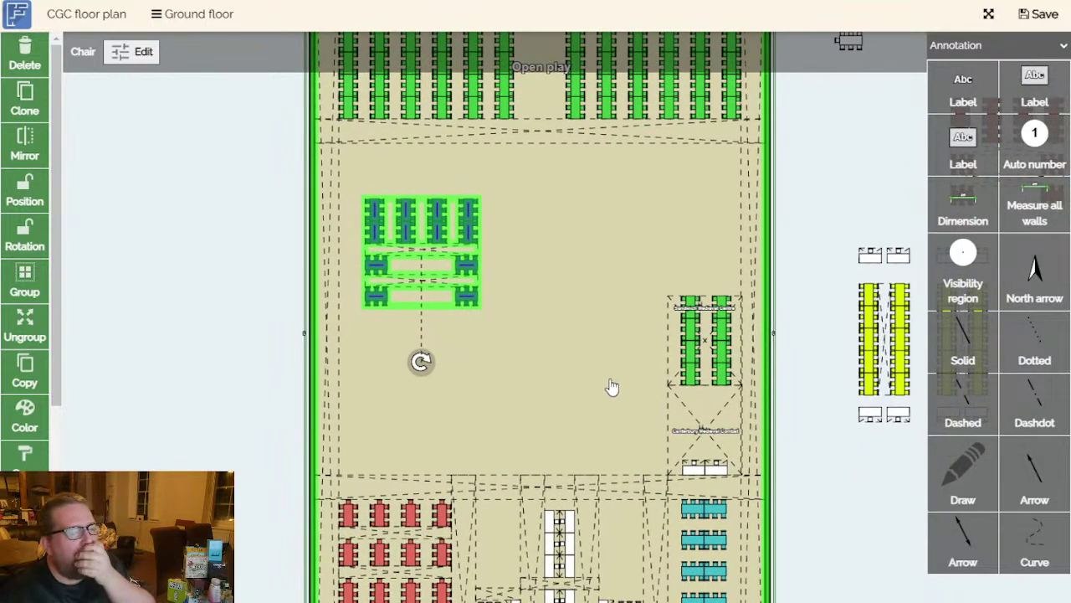
pyautogui.moveTo(448, 237); pyautogui.dragTo(492, 315)
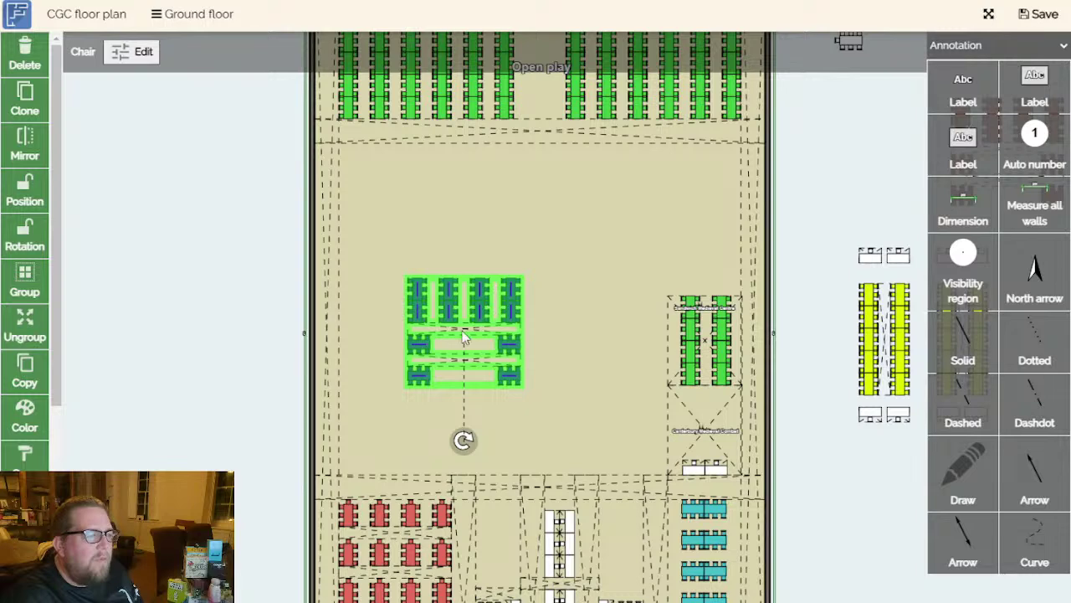
pyautogui.click(581, 313)
pyautogui.scroll(3, 495, 387)
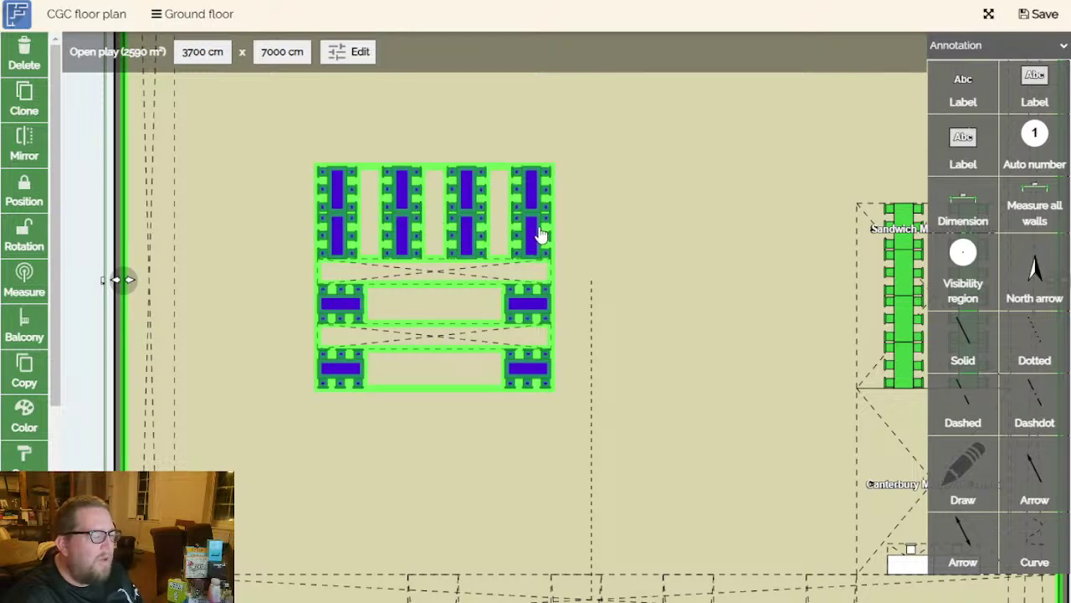
pyautogui.click(413, 229)
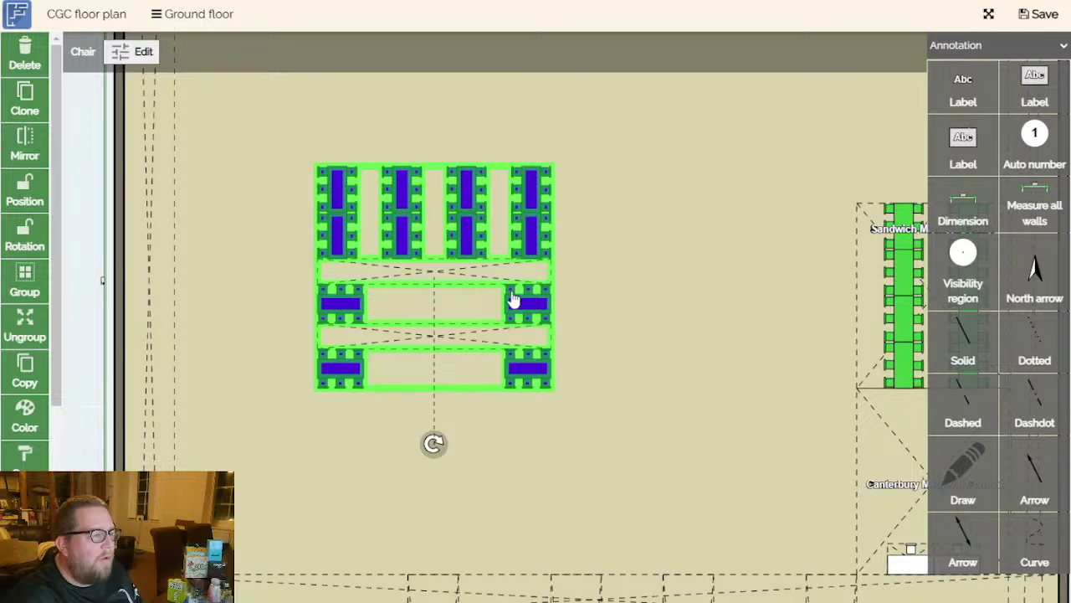
# Move the brown table block from outside the hall to just below the Open play void, above the blue block.
pyautogui.scroll(-5, 647, 308)
pyautogui.hscroll(5, 617, 384)
pyautogui.scroll(2, 617, 384)
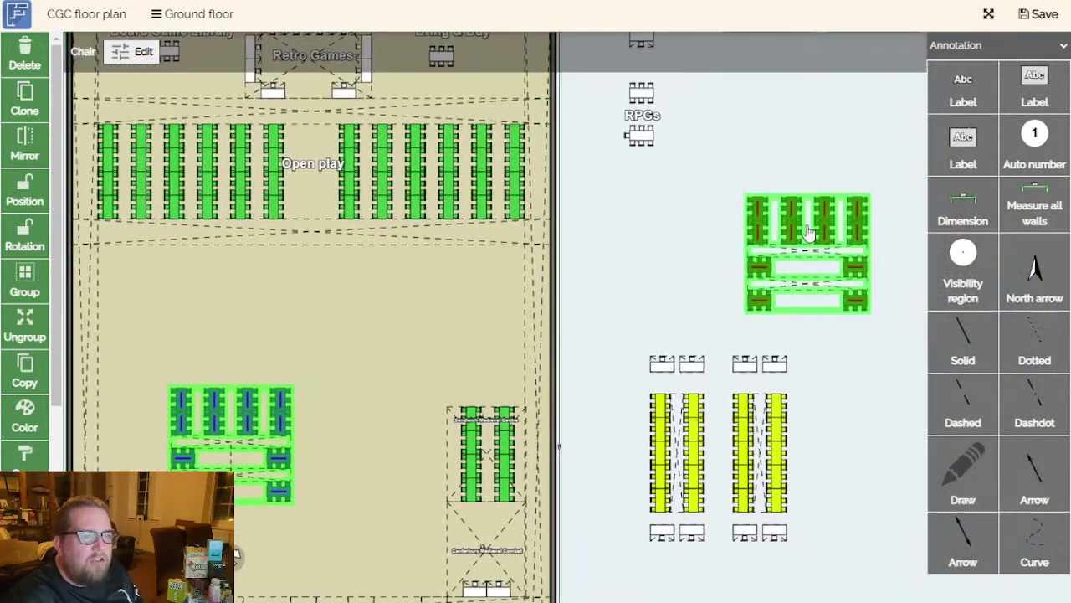
pyautogui.click(831, 263)
pyautogui.moveTo(824, 266); pyautogui.dragTo(240, 318)
pyautogui.click(223, 419)
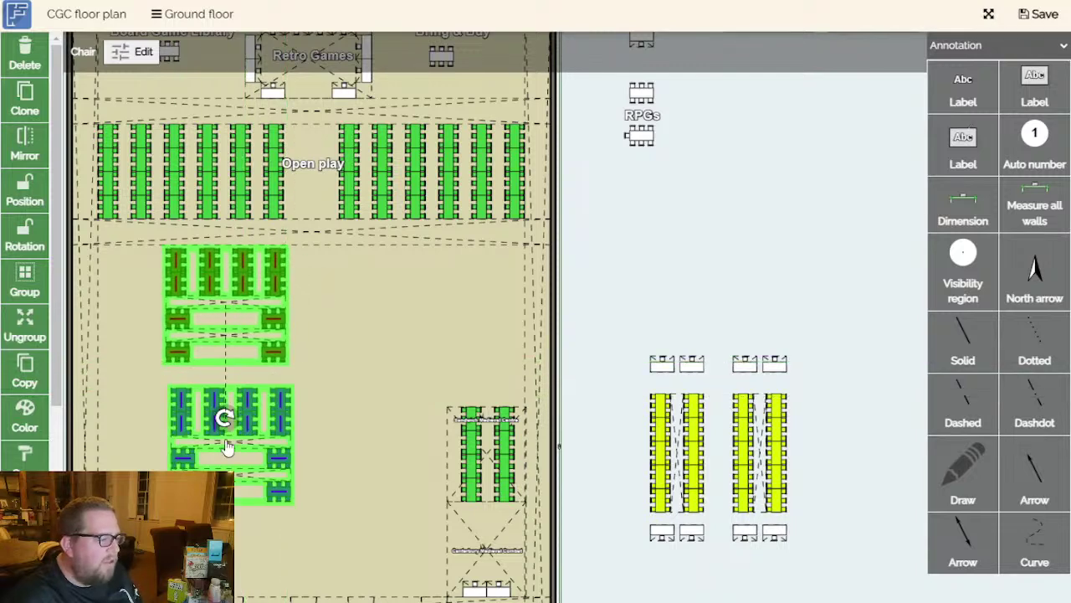
# Rotate the brown table block 180° and line it up directly above the blue block.
pyautogui.moveTo(411, 323); pyautogui.dragTo(600, 229)
pyautogui.click(578, 292)
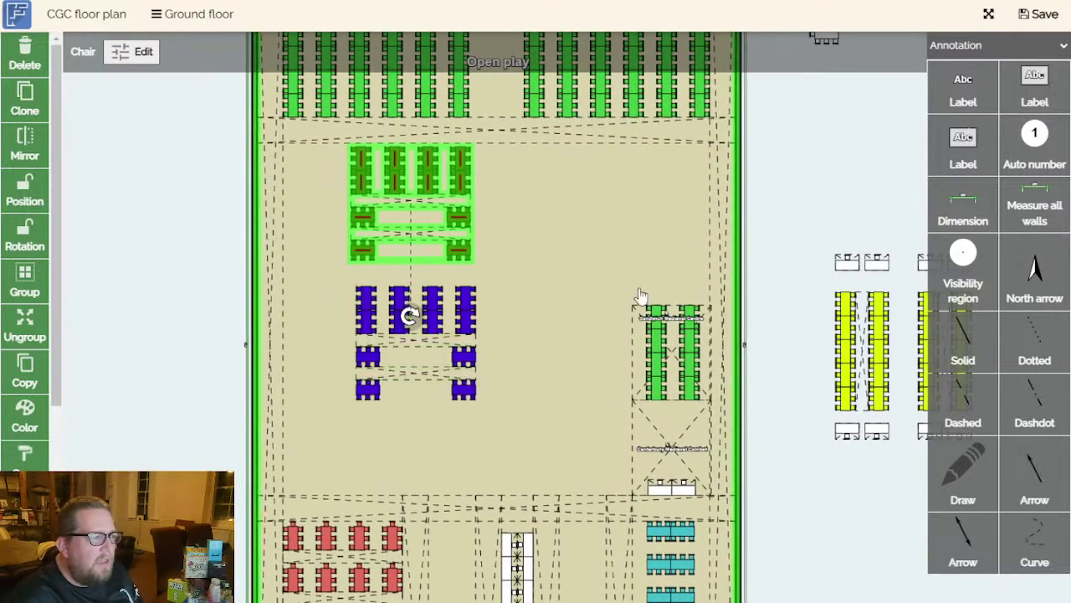
pyautogui.scroll(1, 794, 209)
pyautogui.hscroll(1, 793, 208)
pyautogui.click(392, 360)
pyautogui.moveTo(392, 360); pyautogui.dragTo(403, 122)
pyautogui.moveTo(410, 266); pyautogui.dragTo(443, 280)
pyautogui.scroll(2, 449, 335)
pyautogui.scroll(-3, 449, 335)
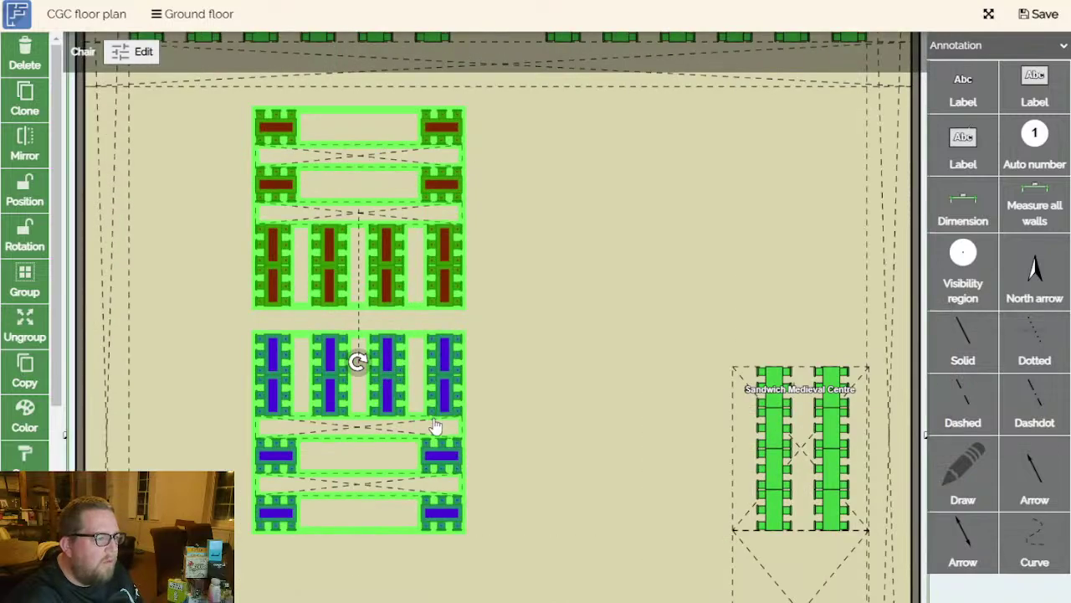
pyautogui.scroll(-1, 548, 322)
pyautogui.scroll(1, 548, 270)
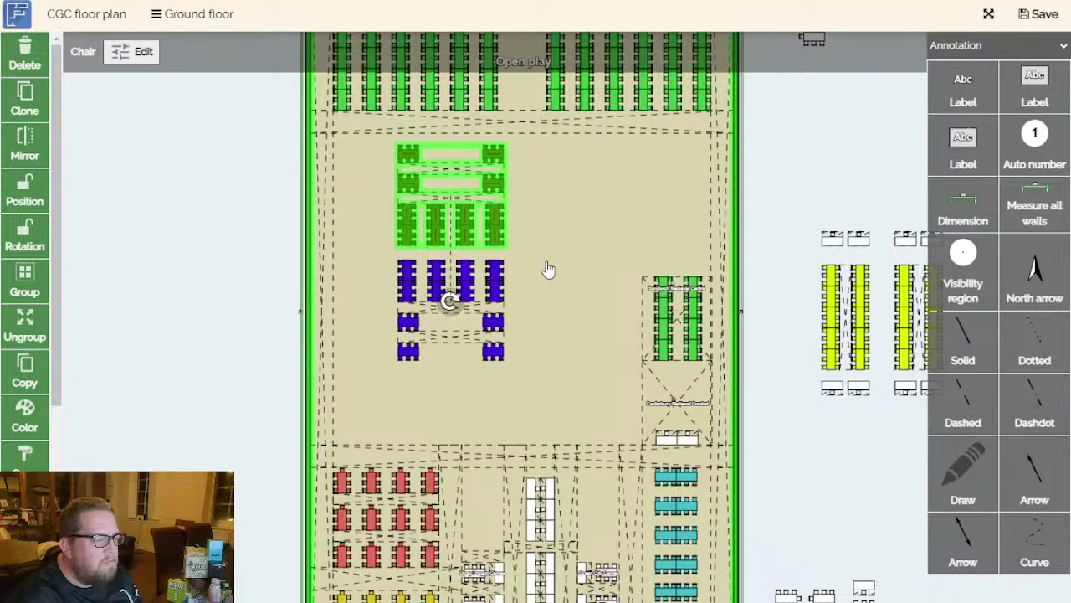
# Rotate the brown table block back 180° so its long table rows face Open play.
pyautogui.keyDown('shift'); pyautogui.click(464, 283); pyautogui.keyUp('shift')
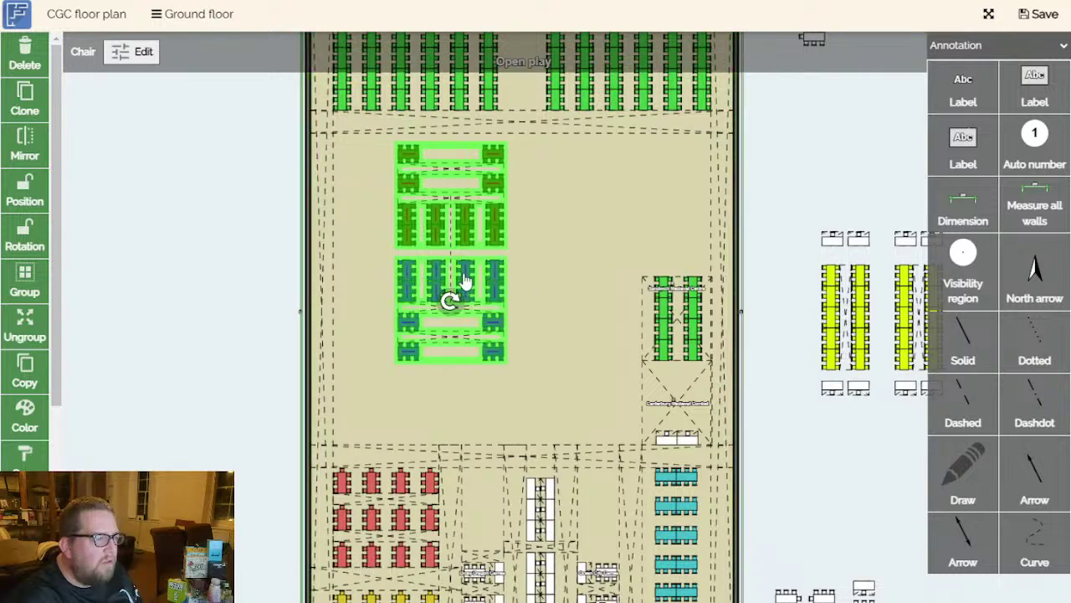
pyautogui.moveTo(450, 300); pyautogui.dragTo(470, 119)
pyautogui.click(490, 293)
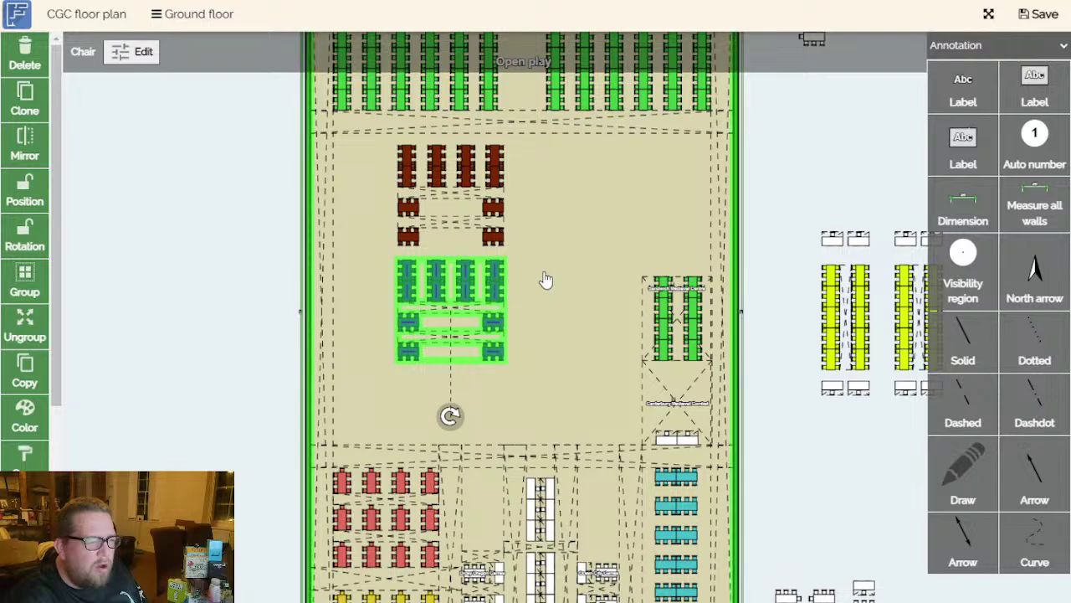
# Examine the whole hall layout from Open play down to the entrance stands, including the blocks still waiting outside.
pyautogui.scroll(3, 532, 295)
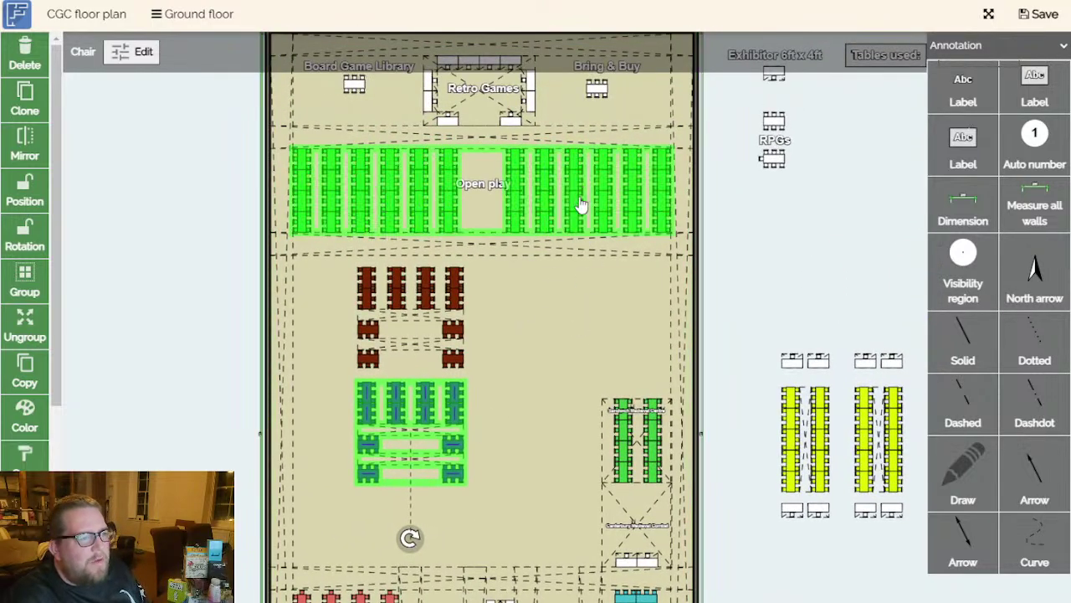
pyautogui.scroll(-1, 569, 289)
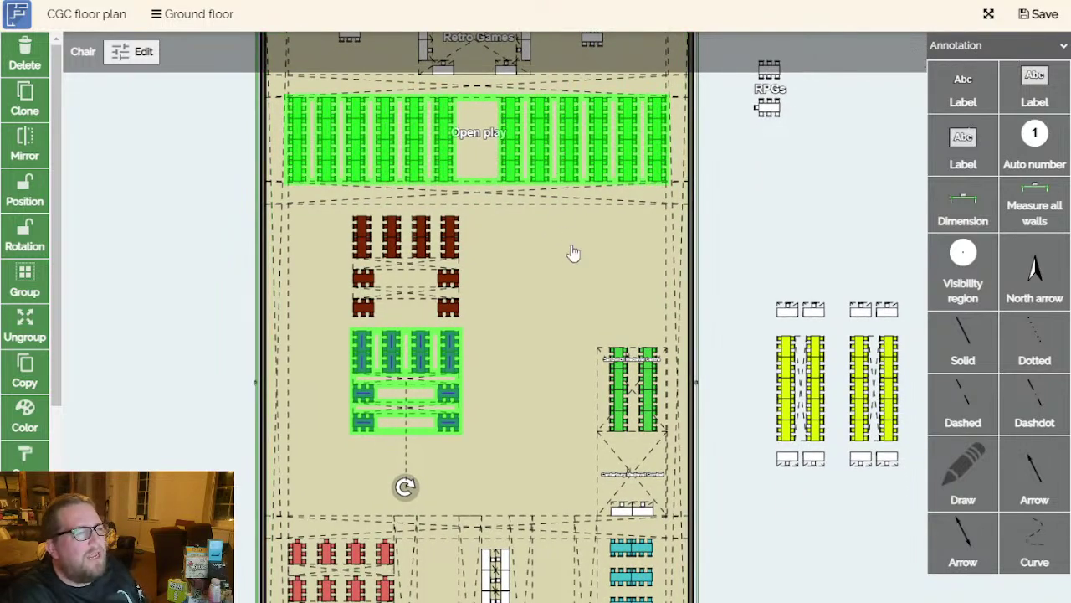
pyautogui.scroll(-4, 561, 216)
pyautogui.hscroll(3, 561, 216)
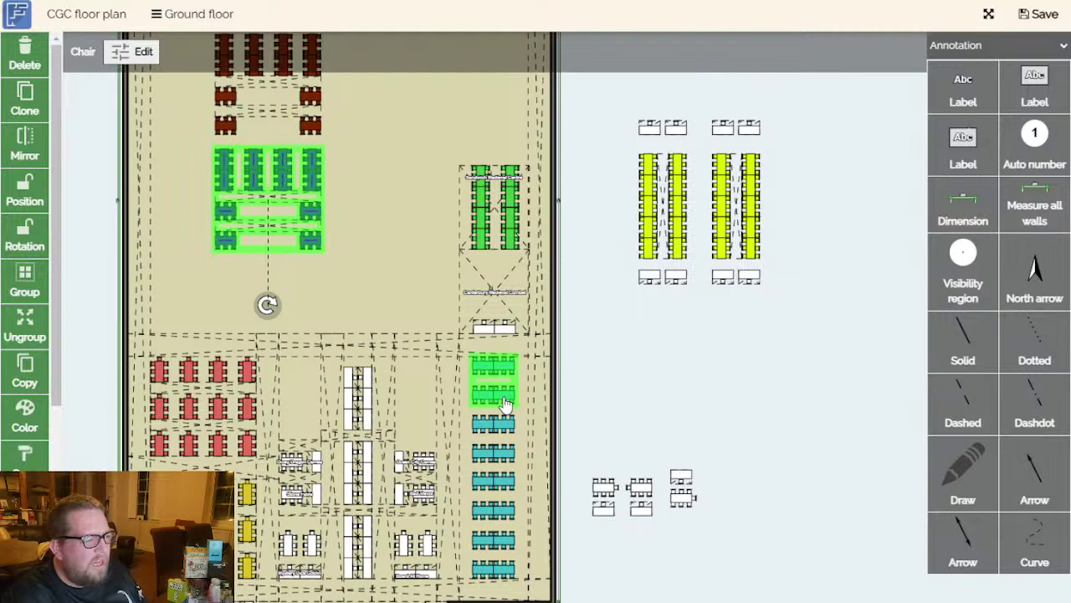
pyautogui.scroll(-1, 400, 410)
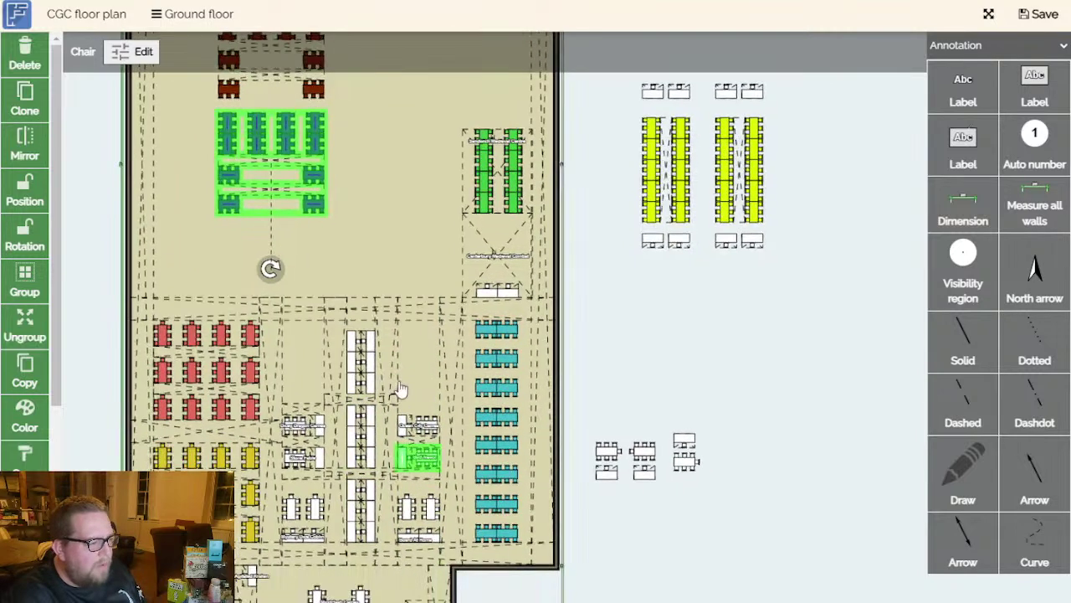
pyautogui.scroll(-5, 401, 411)
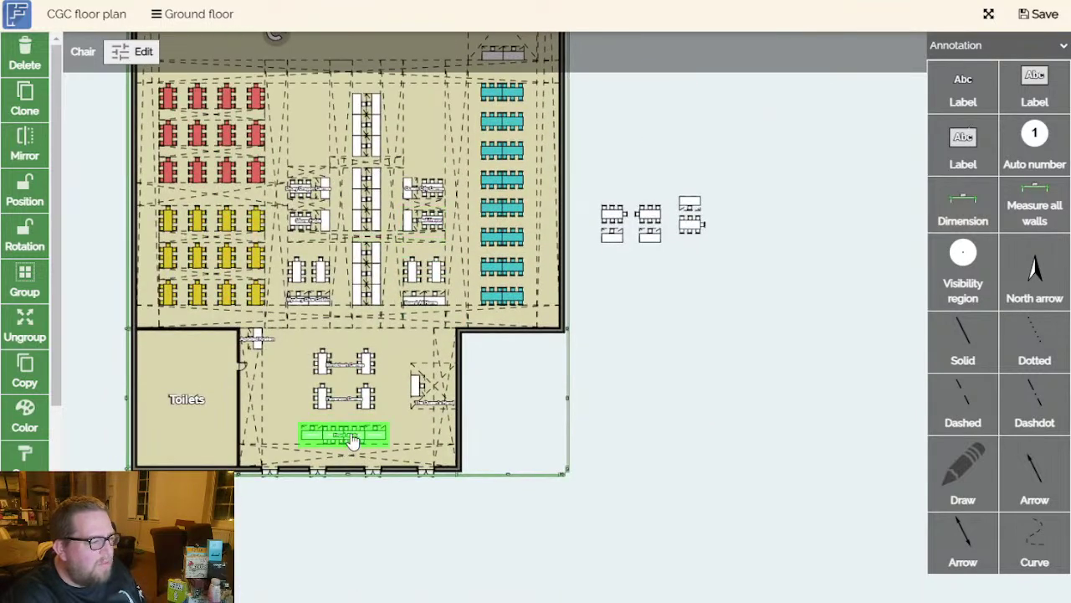
pyautogui.scroll(1, 655, 418)
pyautogui.scroll(15, 636, 369)
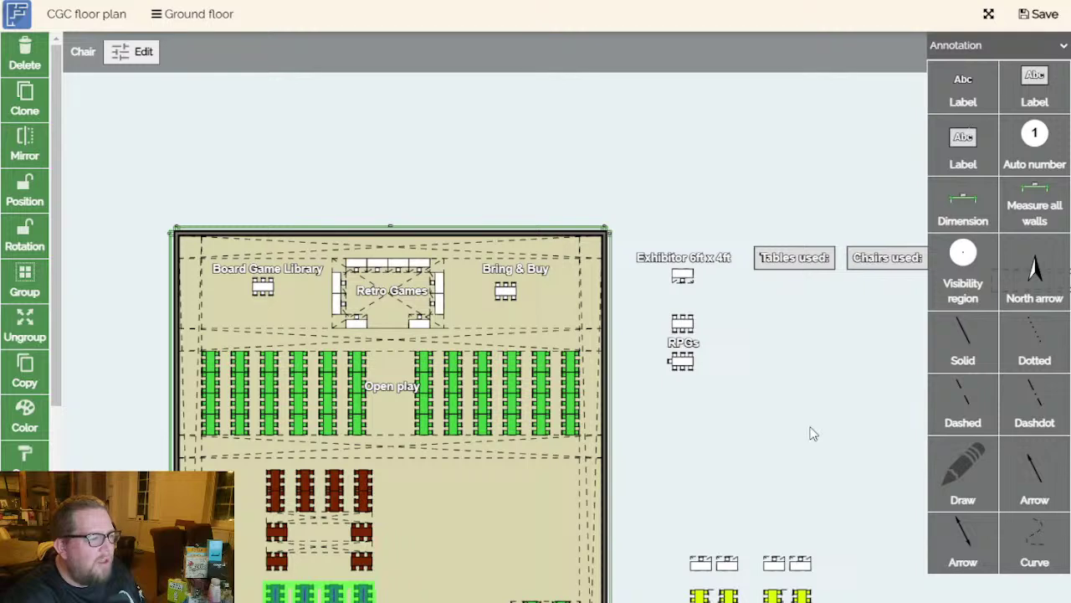
pyautogui.scroll(-8, 824, 369)
# Shift the brown block down and place the blue block under the Open play void, flush with the leftmost Open play row.
pyautogui.moveTo(415, 430); pyautogui.dragTo(622, 304)
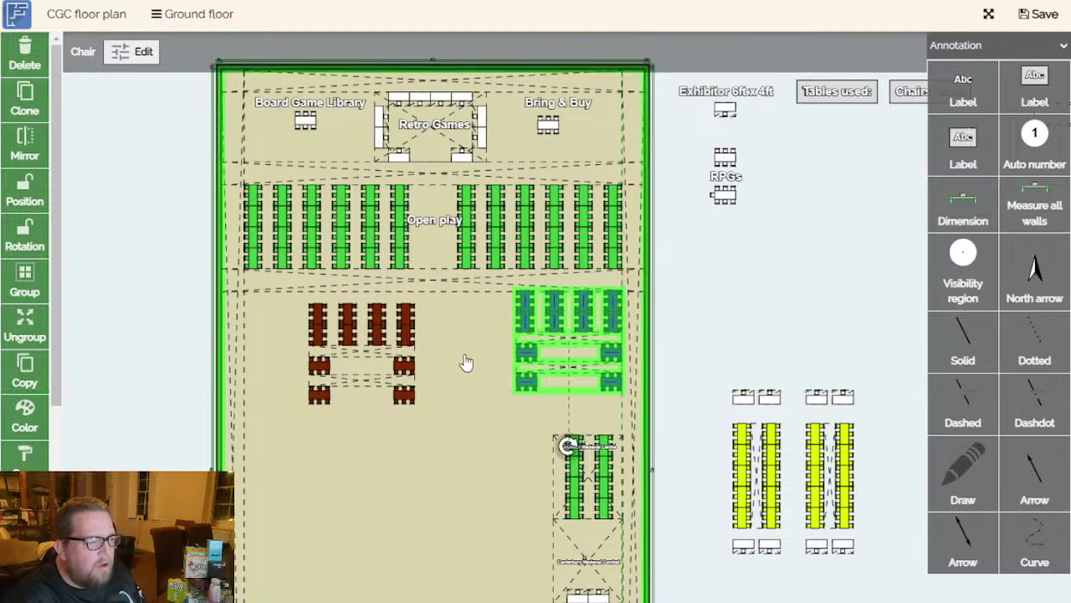
pyautogui.click(408, 358)
pyautogui.moveTo(390, 333); pyautogui.dragTo(410, 420)
pyautogui.moveTo(557, 330); pyautogui.dragTo(288, 330)
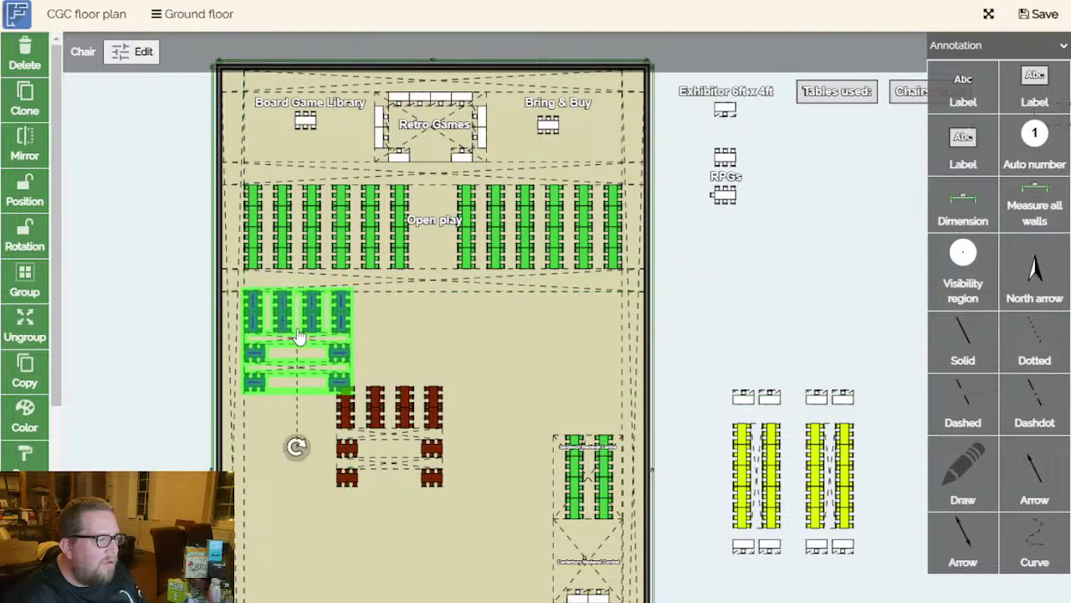
# Place the brown table block under the Open play void, flush with the rightmost Open play row and level with the blue block.
pyautogui.moveTo(422, 407); pyautogui.dragTo(607, 317)
pyautogui.scroll(5, 594, 383)
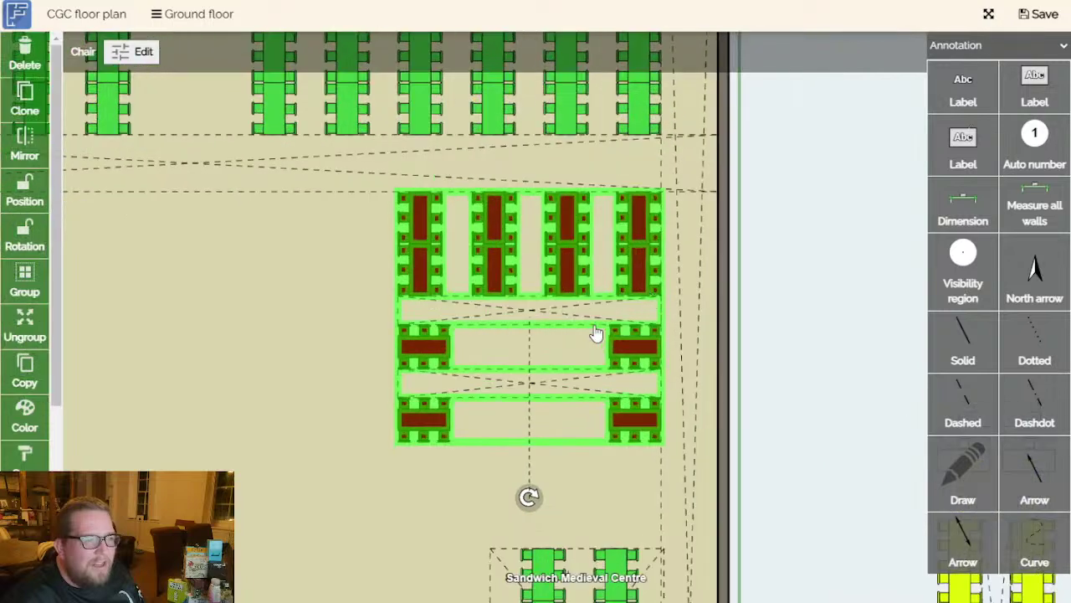
pyautogui.scroll(-3, 809, 242)
pyautogui.scroll(-5, 610, 469)
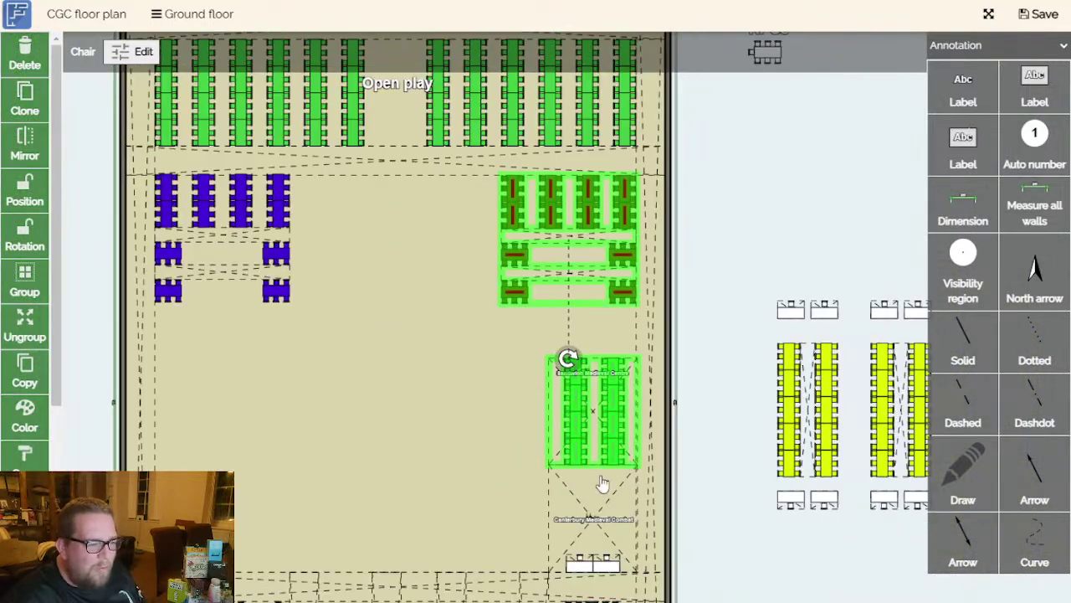
pyautogui.scroll(-3, 695, 335)
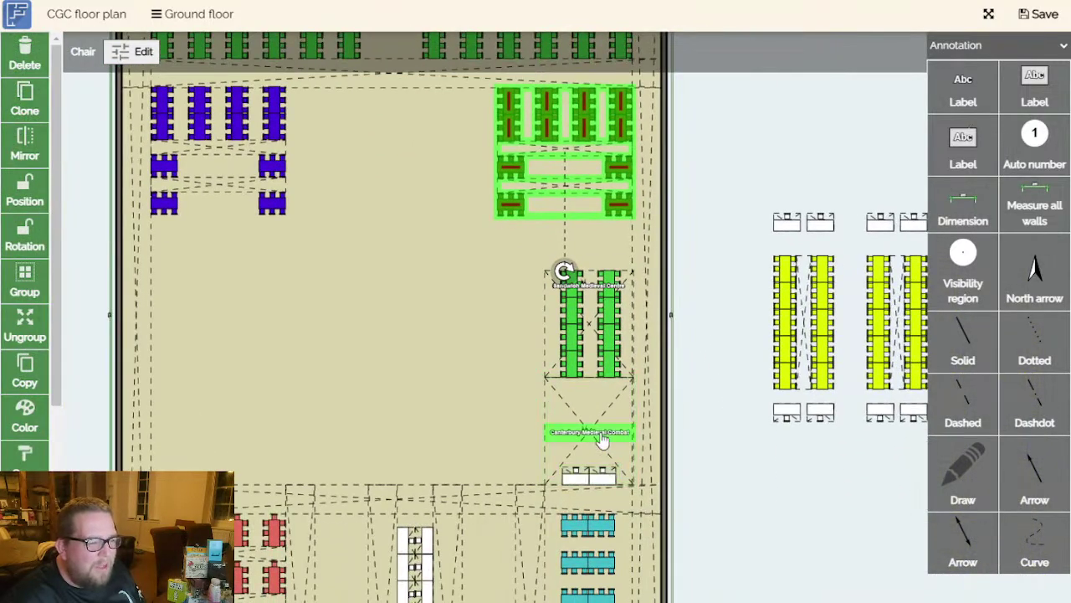
pyautogui.scroll(2, 712, 263)
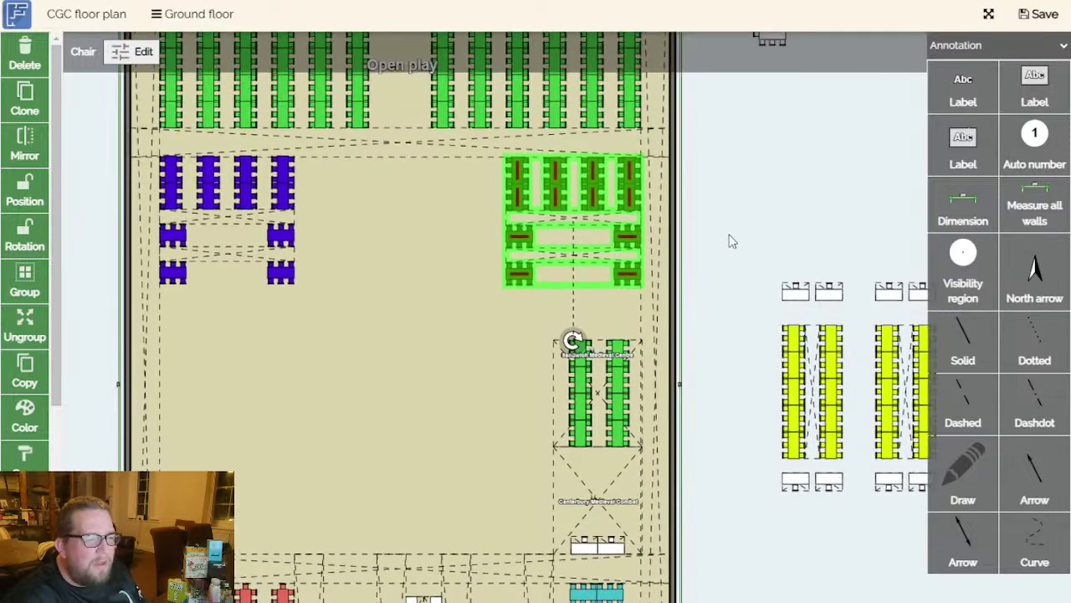
pyautogui.click(721, 326)
# Move the yellow table block with its white stands from outside onto the central floor between the blue and brown blocks' columns.
pyautogui.scroll(2, 753, 285)
pyautogui.hscroll(-3, 815, 235)
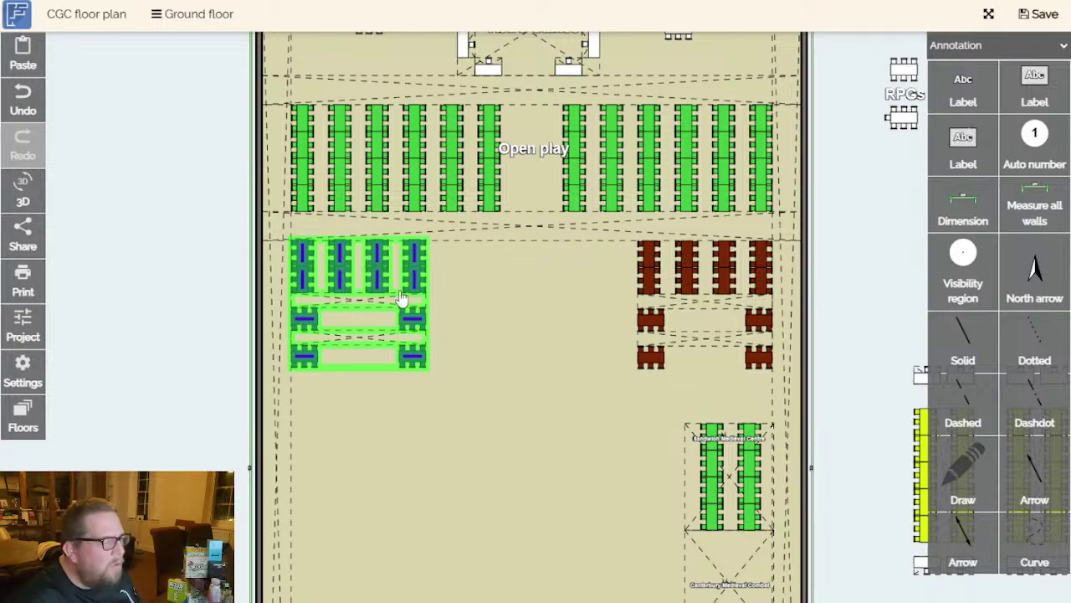
pyautogui.moveTo(478, 351); pyautogui.dragTo(283, 343)
pyautogui.moveTo(766, 451)
pyautogui.mouseDown()
pyautogui.moveTo(728, 382)
pyautogui.moveTo(722, 402)
pyautogui.moveTo(368, 329)
pyautogui.moveTo(339, 309)
pyautogui.moveTo(335, 357)
pyautogui.moveTo(347, 299)
pyautogui.moveTo(338, 292)
pyautogui.moveTo(342, 395)
pyautogui.mouseUp()
pyautogui.scroll(-2, 754, 397)
pyautogui.click(700, 387)
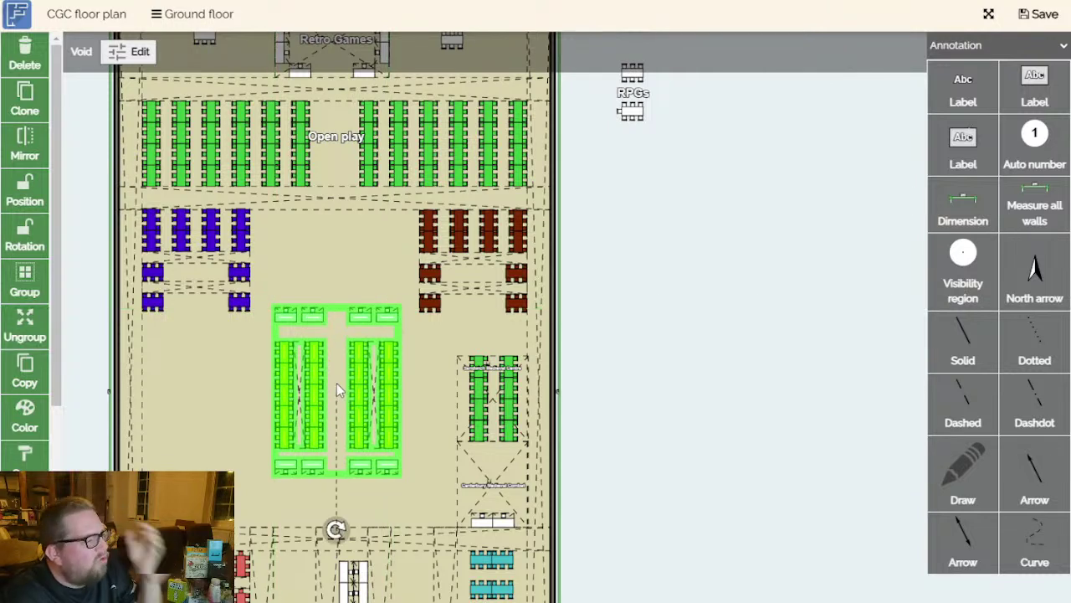
# Move the yellow table block with its white stands off the hall floor to the empty space beyond the hall's right wall.
pyautogui.moveTo(337, 382); pyautogui.dragTo(339, 382)
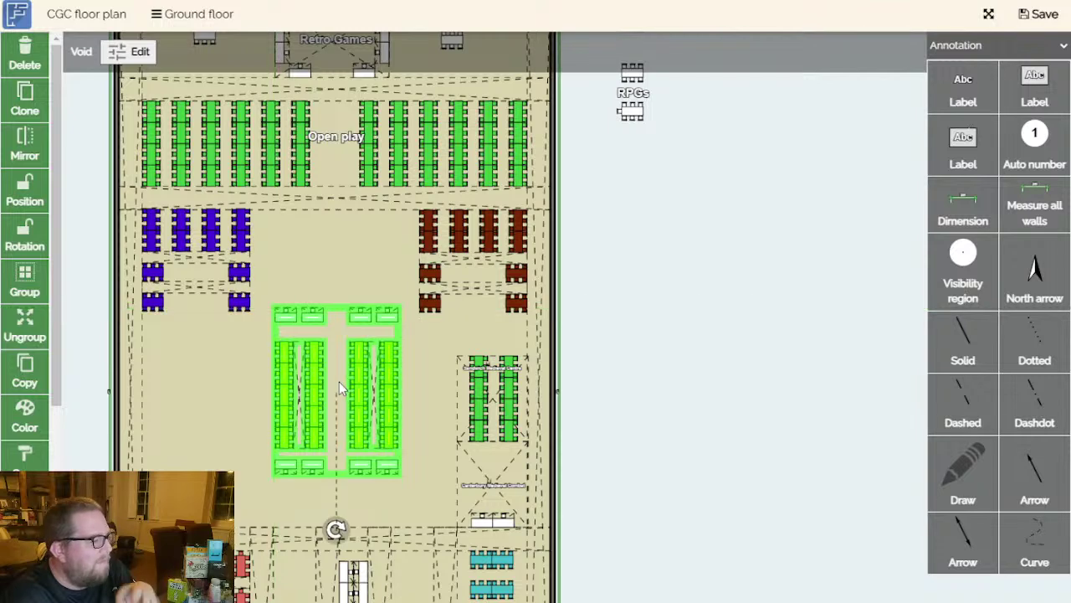
pyautogui.scroll(3, 339, 382)
pyautogui.scroll(-1, 343, 385)
pyautogui.moveTo(391, 407); pyautogui.dragTo(891, 355)
pyautogui.moveTo(819, 533); pyautogui.dragTo(674, 510)
pyautogui.moveTo(714, 398); pyautogui.dragTo(758, 433)
pyautogui.click(846, 330)
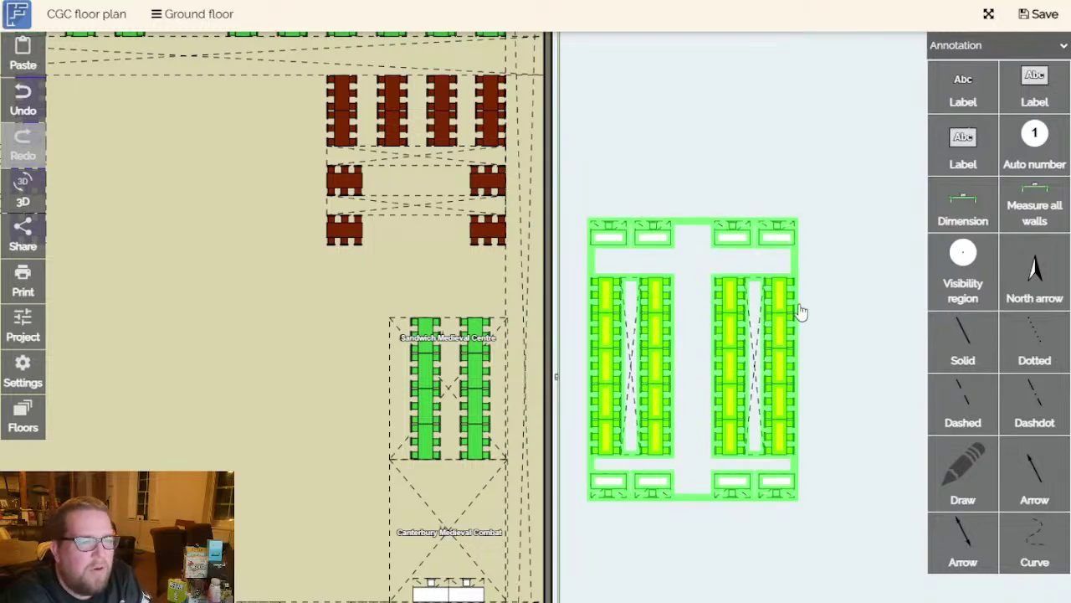
# Ungroup the yellow block and delete the top table of each column together with the two aisle voids between the columns.
pyautogui.click(795, 308)
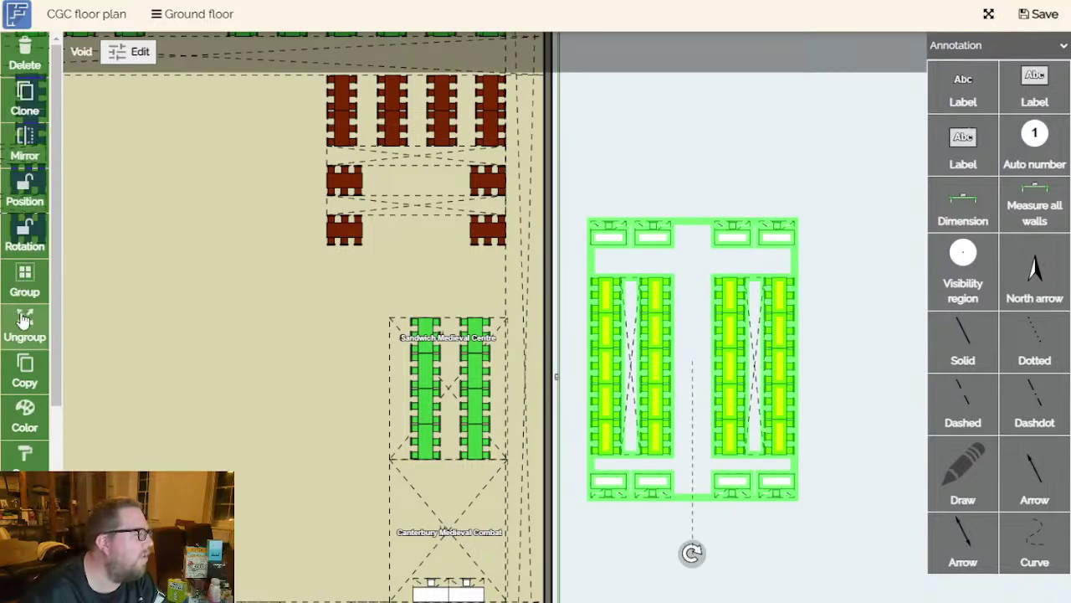
pyautogui.click(25, 320)
pyautogui.click(777, 299)
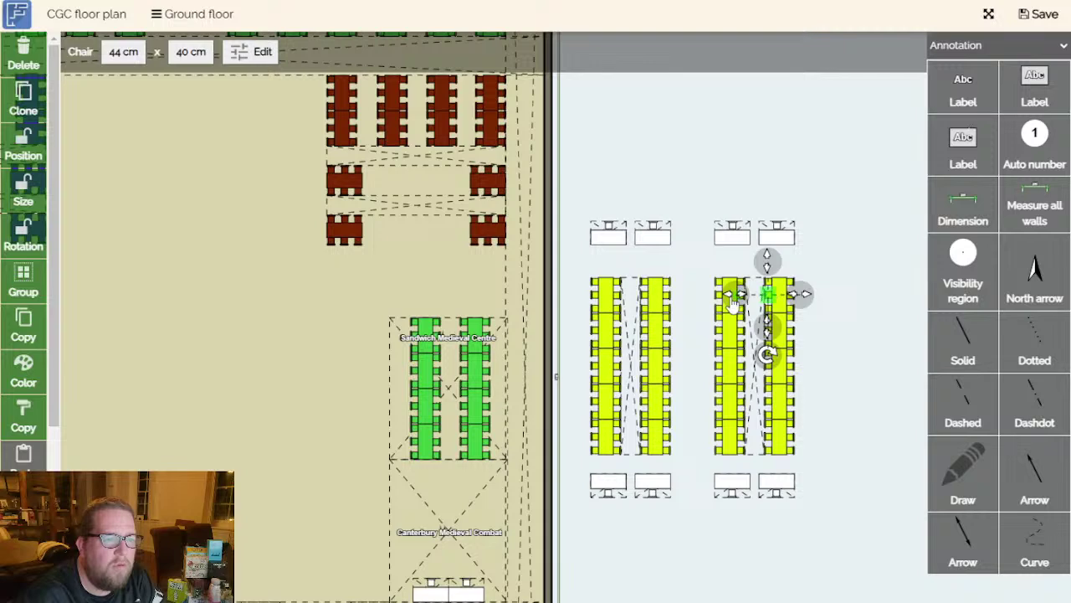
pyautogui.keyDown('ctrl'); pyautogui.click(668, 298); pyautogui.keyUp('ctrl')
pyautogui.click(731, 287)
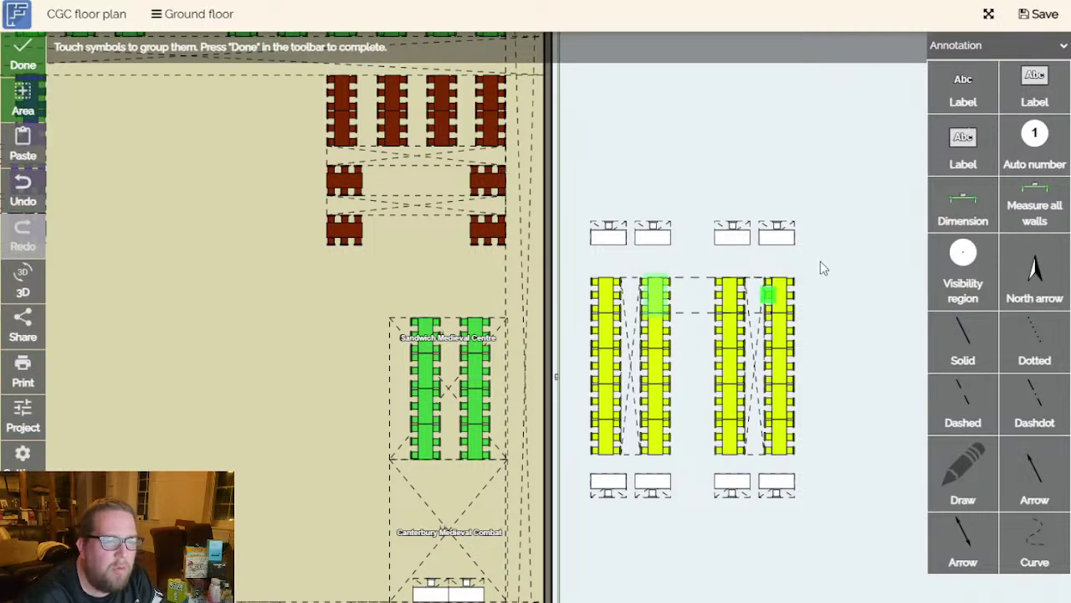
pyautogui.moveTo(820, 264); pyautogui.dragTo(676, 304)
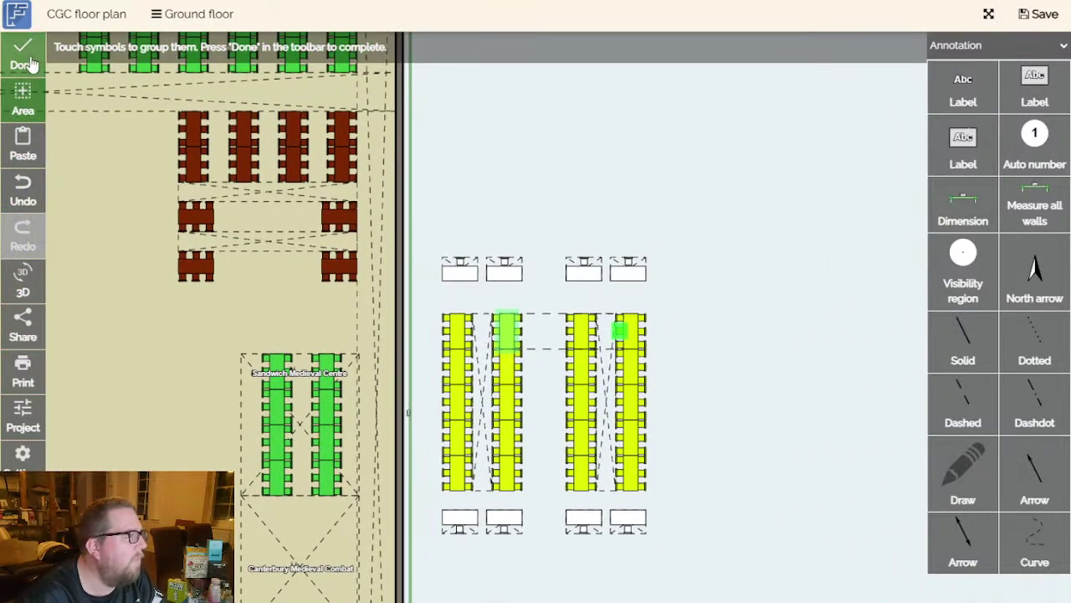
pyautogui.moveTo(618, 335); pyautogui.dragTo(437, 355)
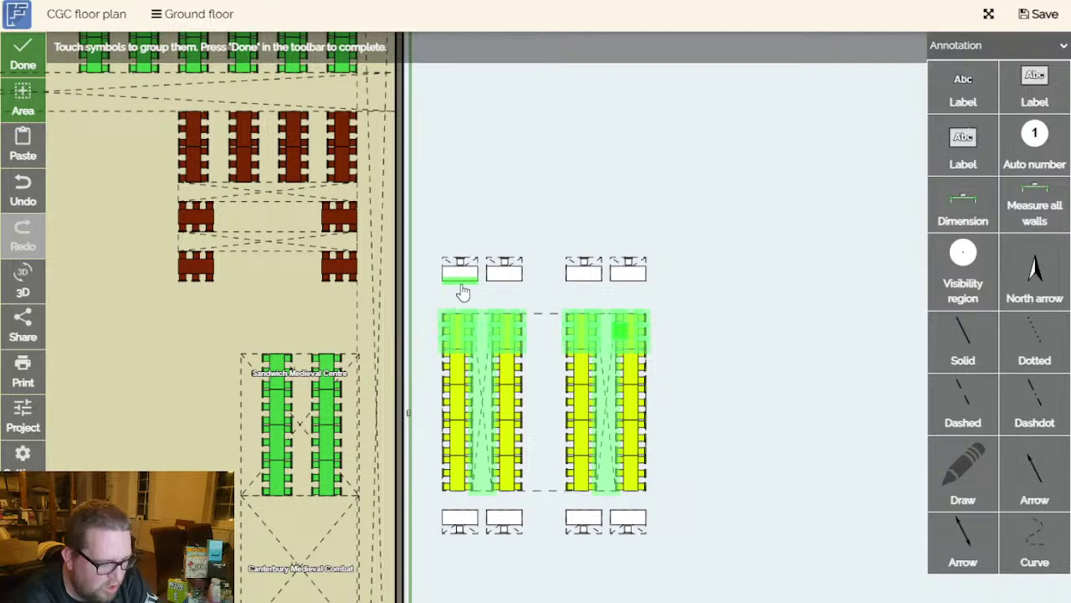
pyautogui.click(24, 56)
pyautogui.click(793, 283)
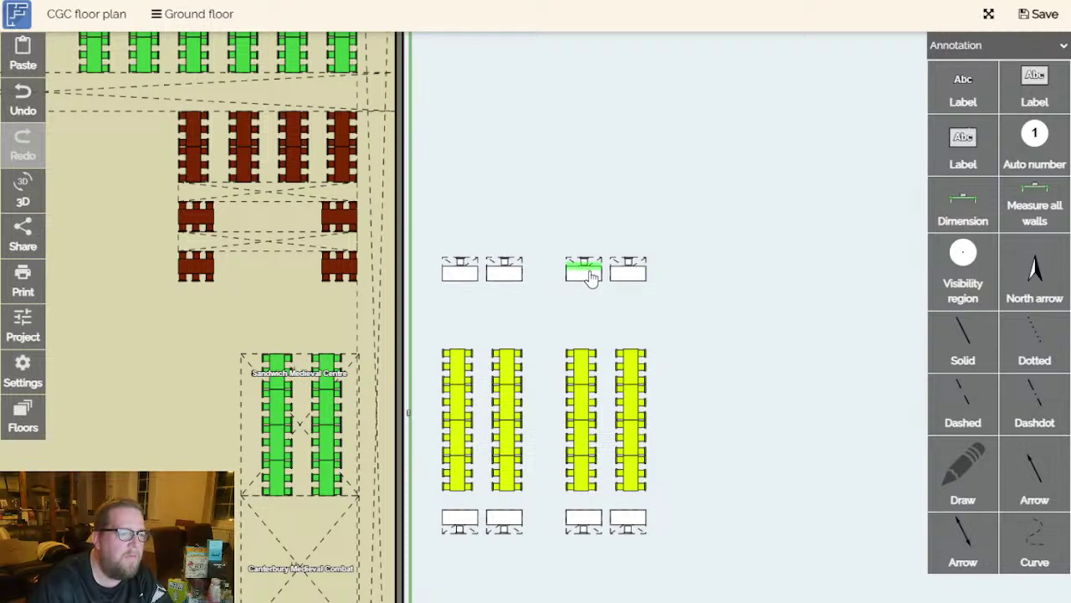
# Duplicate the long vertical aisle void inside the hall's right wall and place the copy outside the hall.
pyautogui.moveTo(680, 517); pyautogui.dragTo(756, 478)
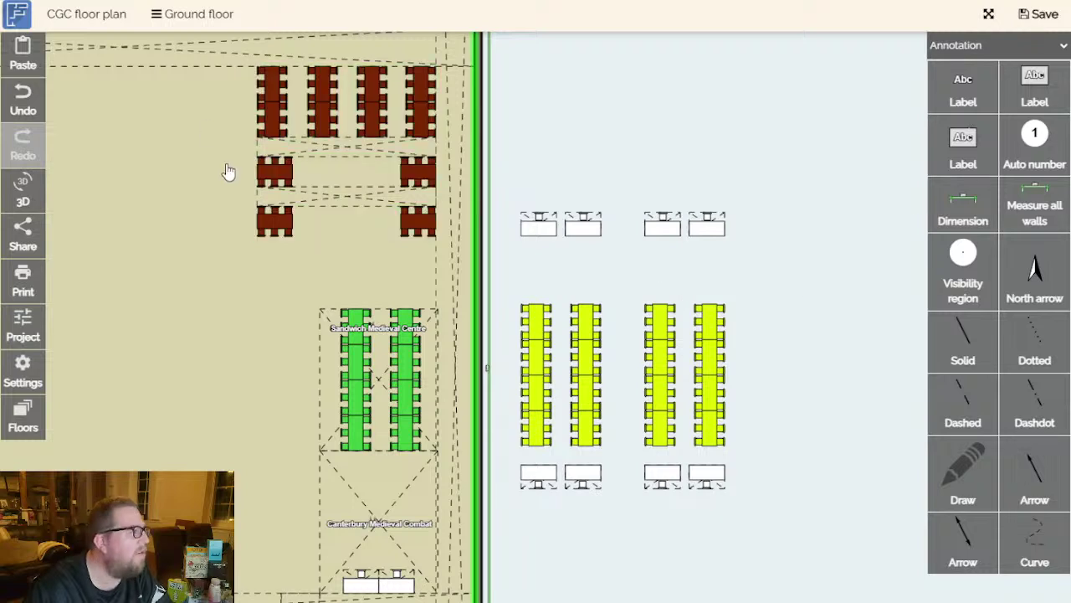
pyautogui.click(657, 322)
pyautogui.click(760, 267)
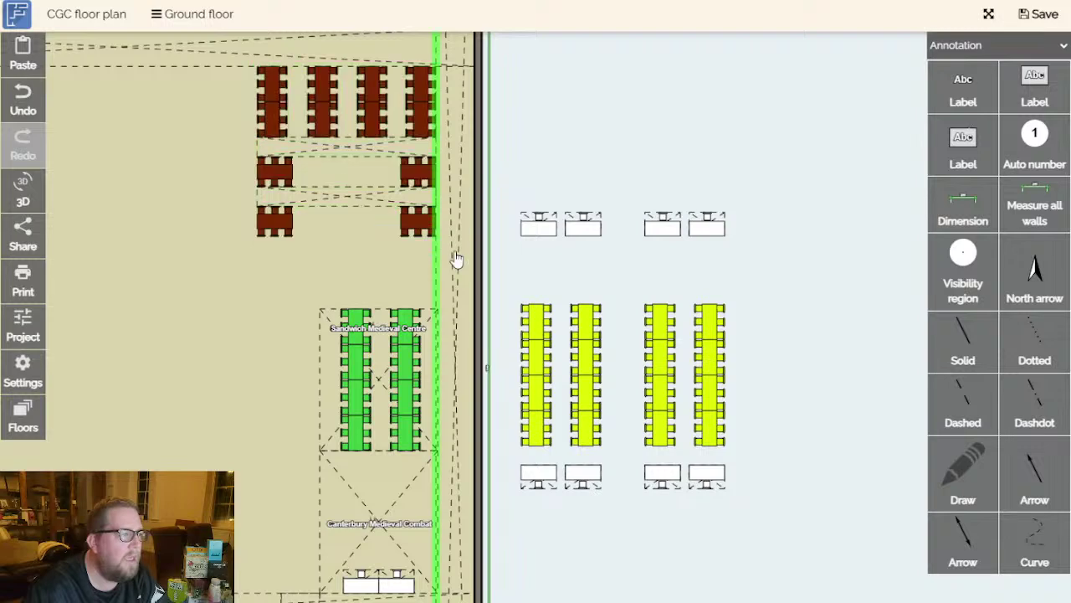
pyautogui.click(442, 280)
pyautogui.hotkey('ctrl', 'c')
pyautogui.scroll(-5, 536, 318)
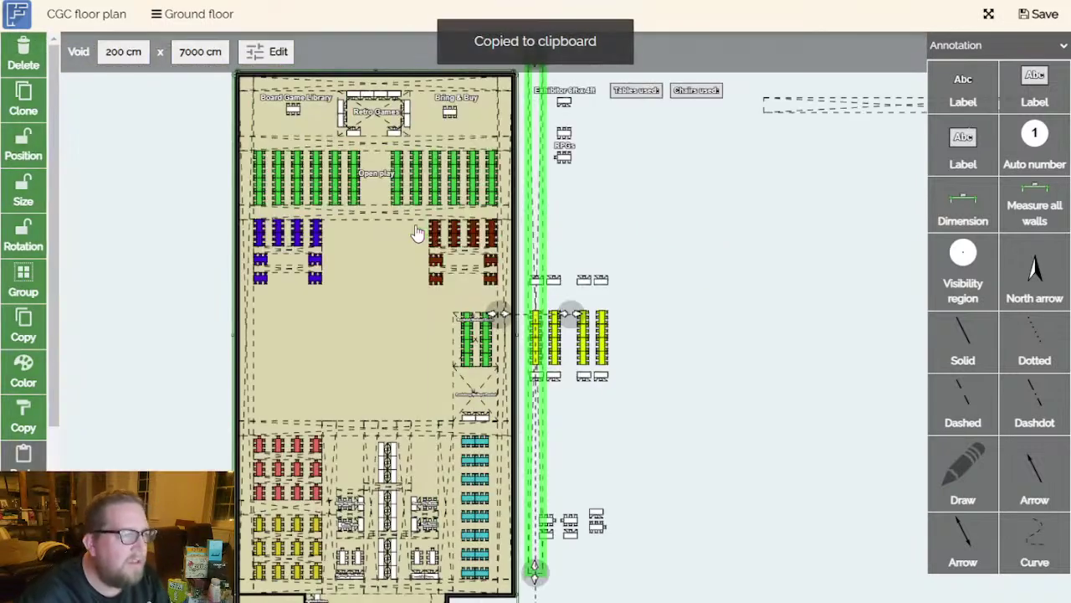
# Set the copied void's size to 100 cm by 5000 cm.
pyautogui.click(134, 52)
pyautogui.click(134, 52)
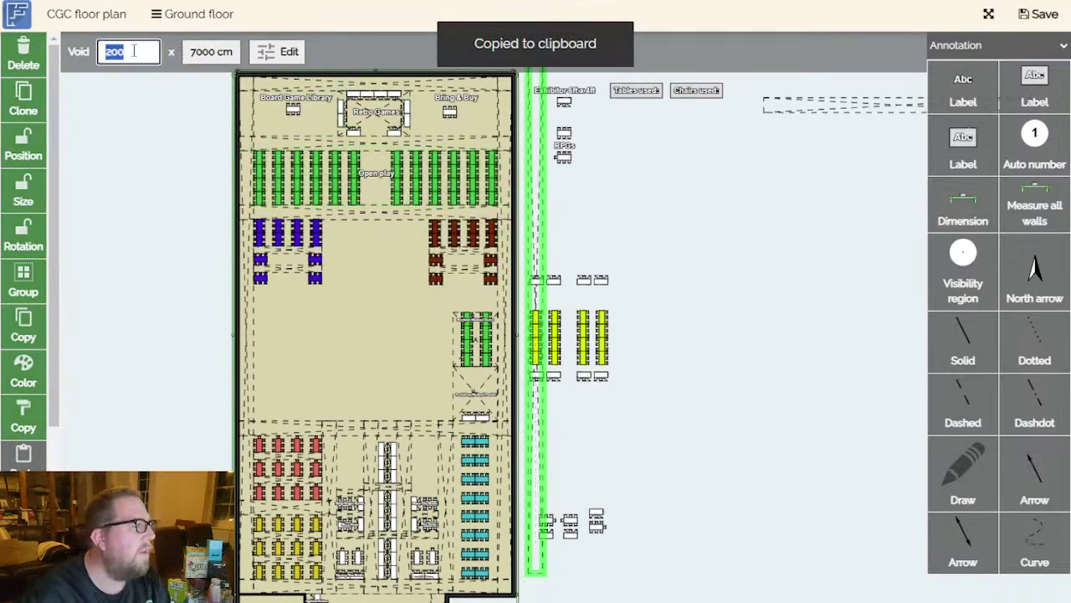
pyautogui.write('10')
pyautogui.click(203, 52)
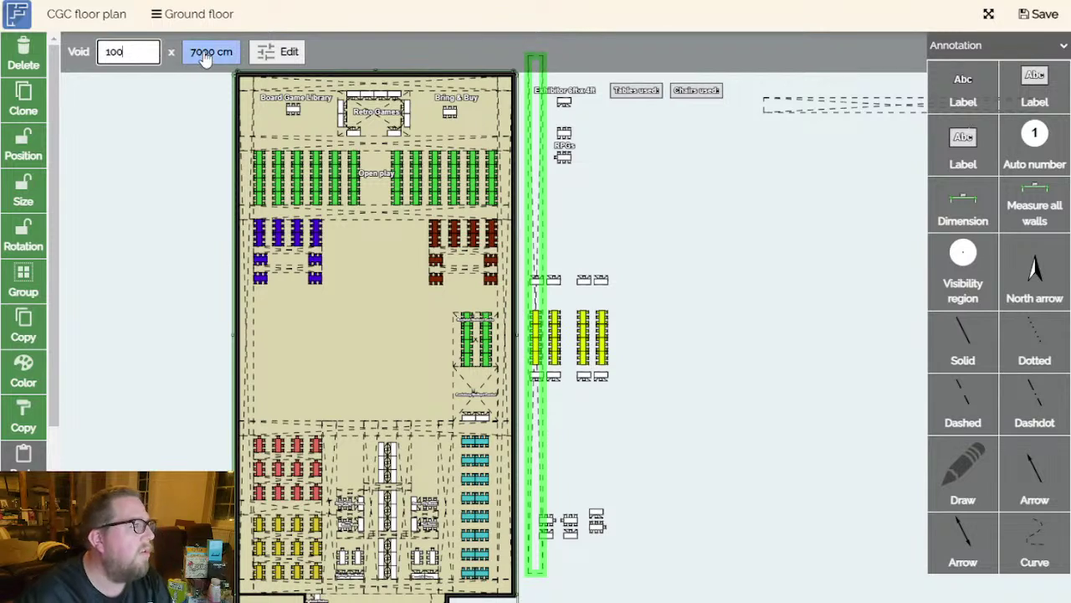
pyautogui.click(205, 52)
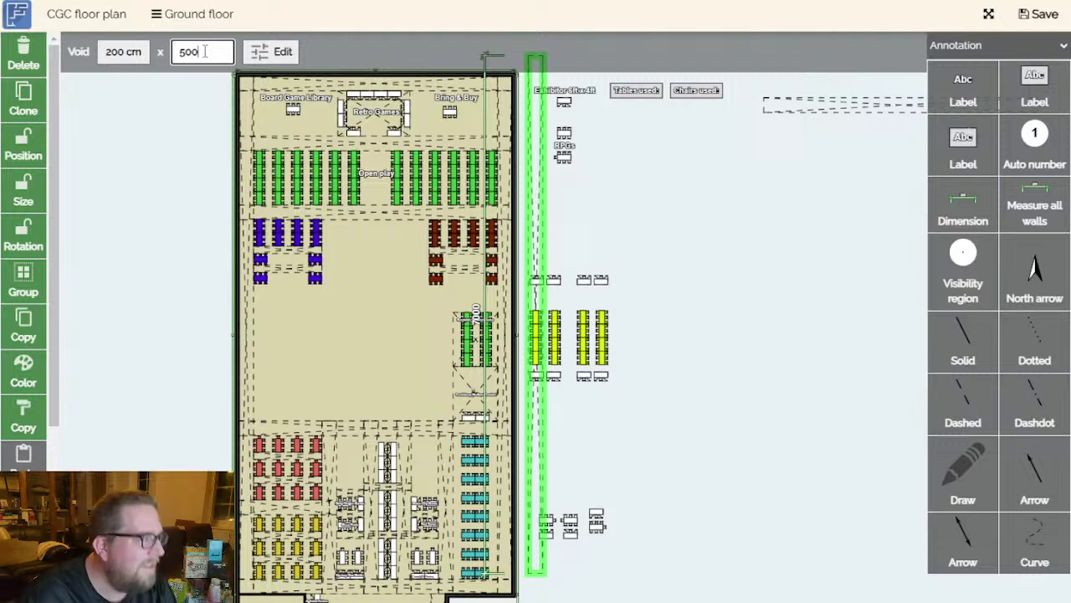
pyautogui.write('5000')
pyautogui.press('Return')
pyautogui.click(125, 52)
pyautogui.click(125, 52)
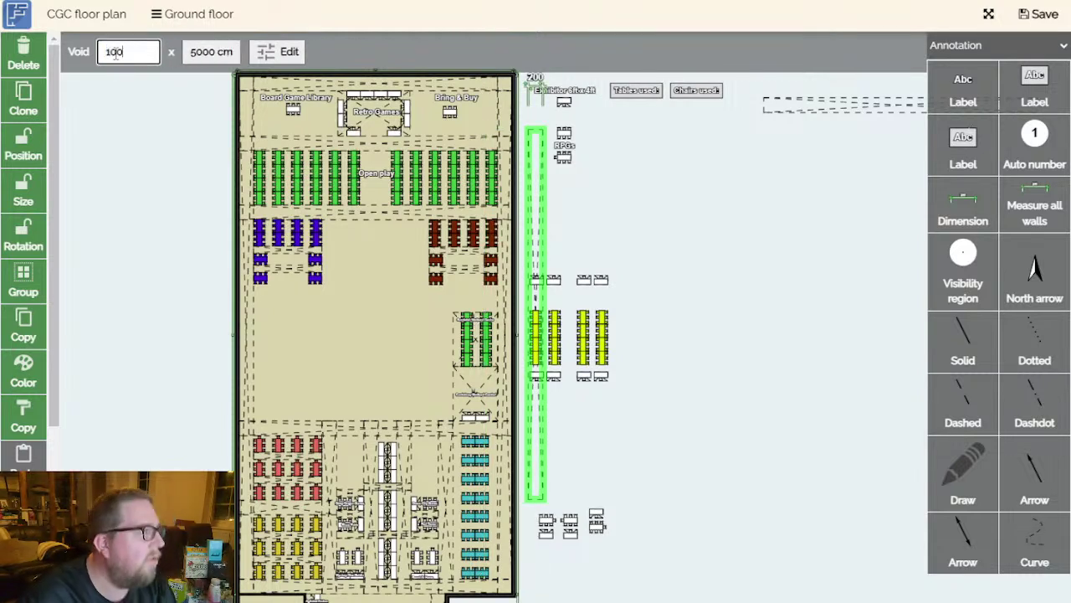
pyautogui.write('100')
pyautogui.press('Return')
# Place the copied void flush against the second yellow column, ending level with the lower stands, and shorten it to about 2615 cm.
pyautogui.scroll(3, 611, 252)
pyautogui.click(617, 259)
pyautogui.click(488, 242)
pyautogui.moveTo(488, 242); pyautogui.dragTo(538, 41)
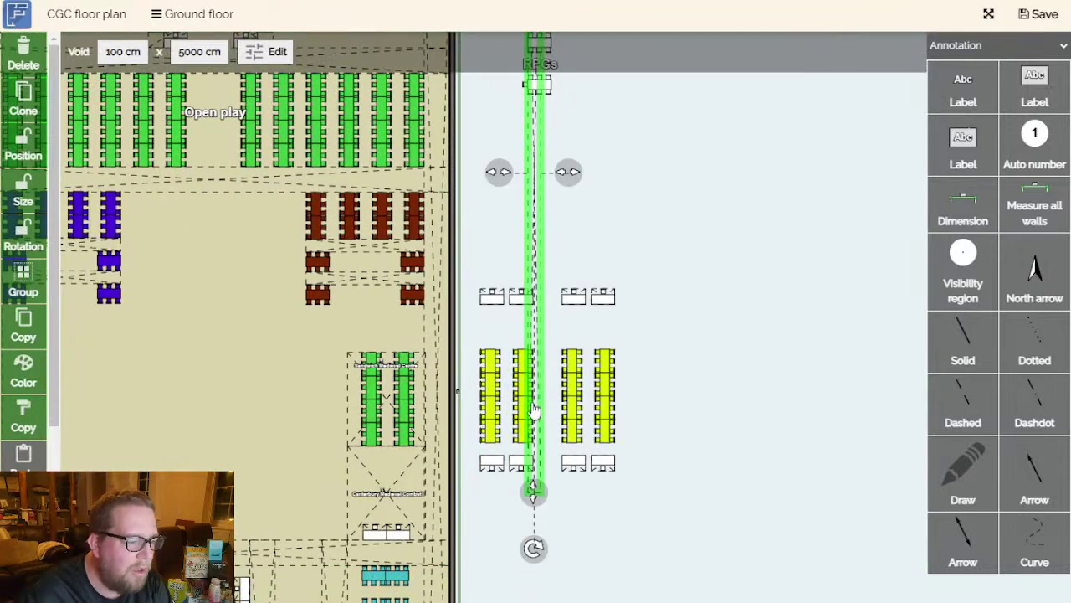
pyautogui.moveTo(550, 413); pyautogui.dragTo(561, 392)
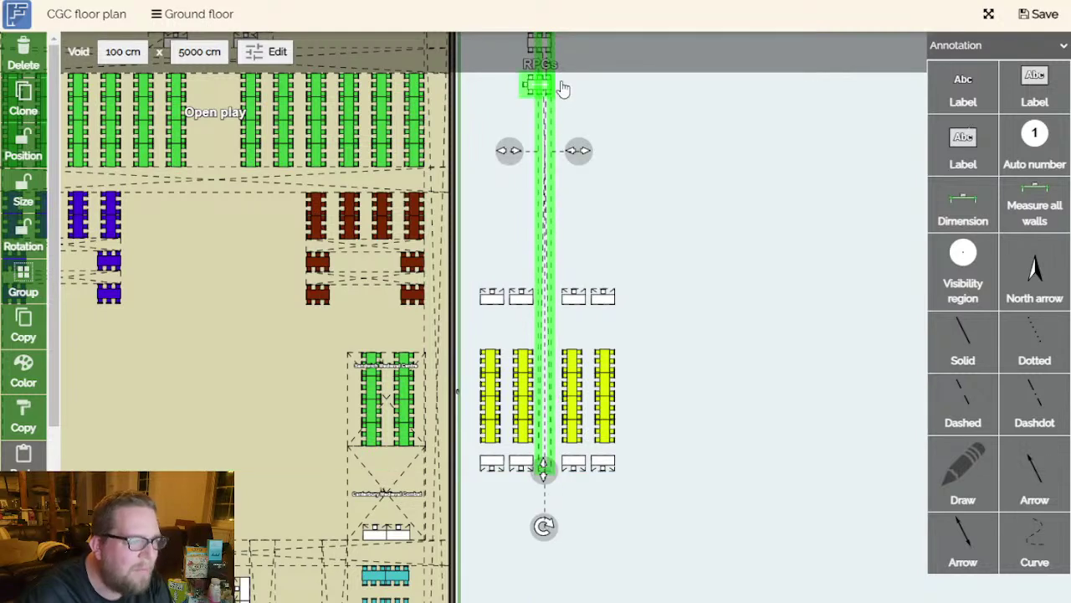
pyautogui.moveTo(543, 469)
pyautogui.mouseDown()
pyautogui.moveTo(545, 201)
pyautogui.moveTo(531, 446)
pyautogui.moveTo(542, 529)
pyautogui.moveTo(538, 470)
pyautogui.mouseUp()
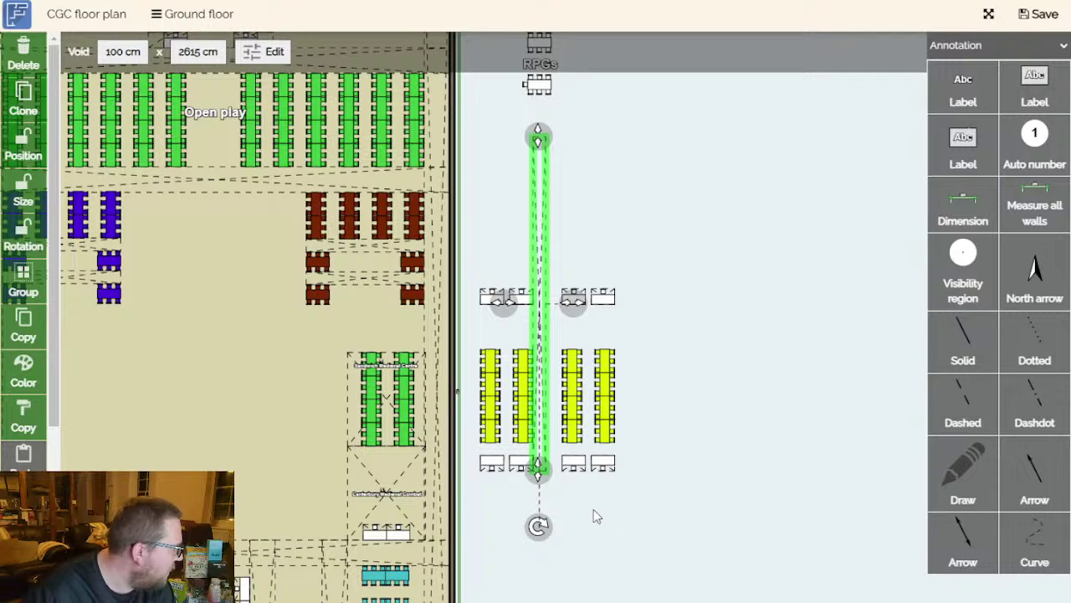
# Shorten the void from its upper end to about 1096 cm so it ends between the upper stands and the yellow tables.
pyautogui.click(623, 535)
pyautogui.scroll(3, 581, 490)
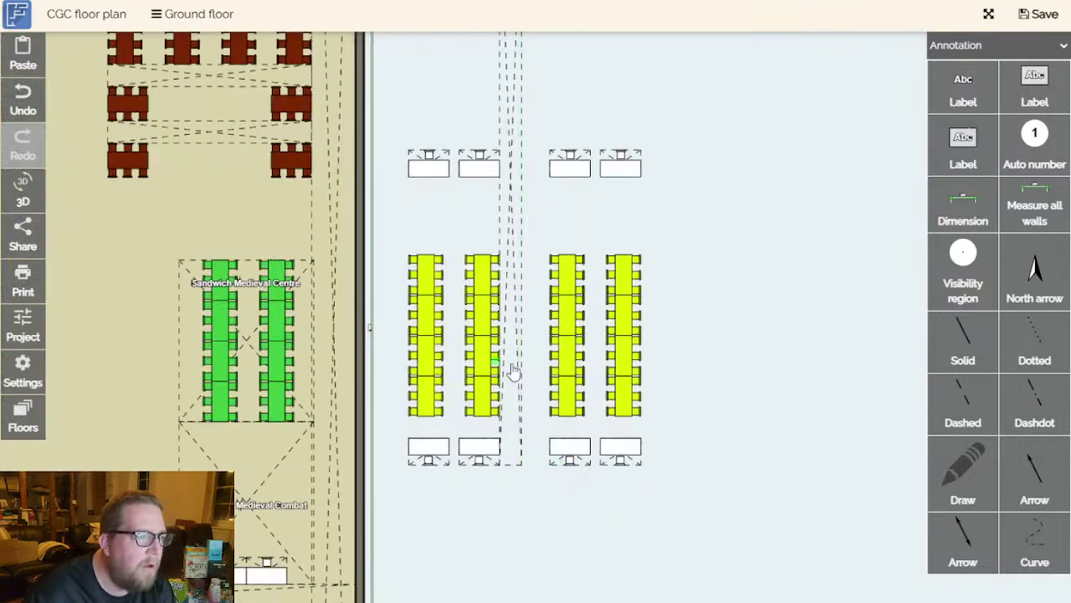
pyautogui.click(514, 224)
pyautogui.scroll(-3, 535, 226)
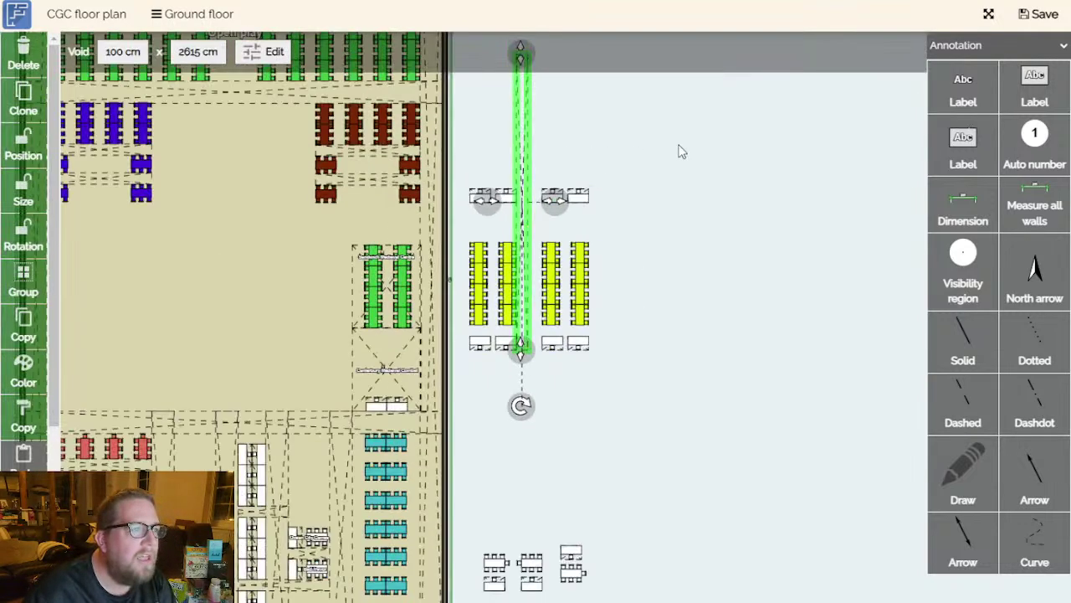
pyautogui.moveTo(679, 148); pyautogui.dragTo(687, 222)
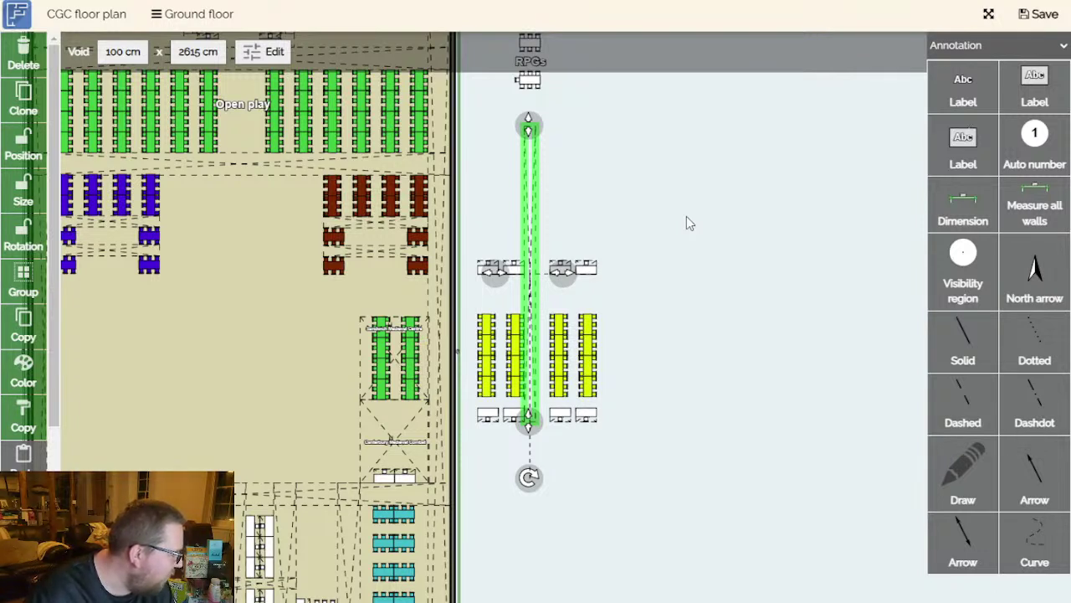
pyautogui.moveTo(528, 131); pyautogui.dragTo(533, 275)
pyautogui.click(721, 293)
pyautogui.scroll(3, 540, 320)
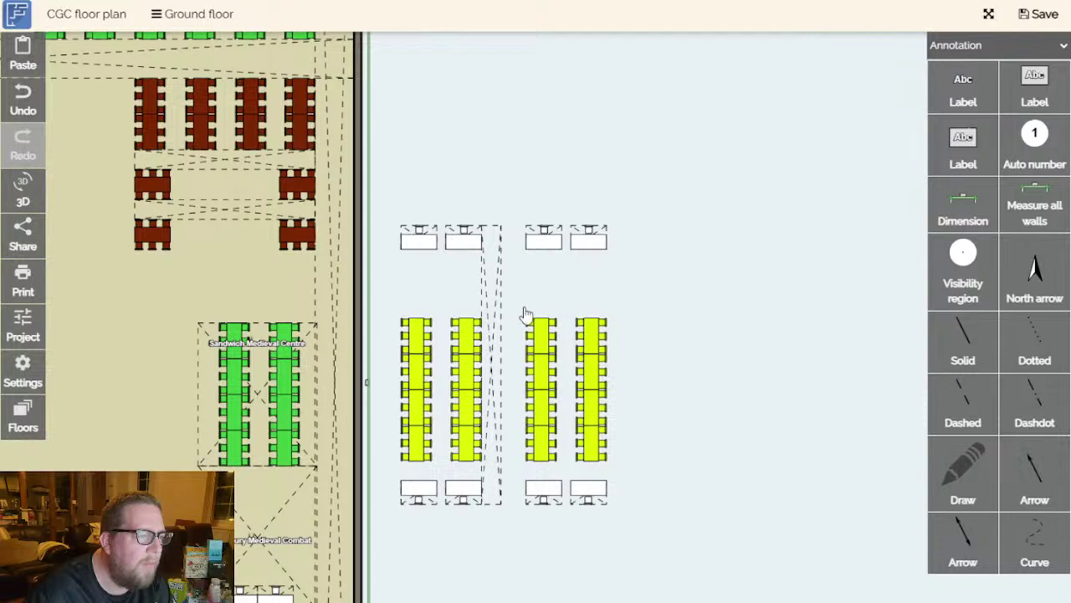
pyautogui.click(494, 321)
pyautogui.moveTo(494, 219); pyautogui.dragTo(496, 298)
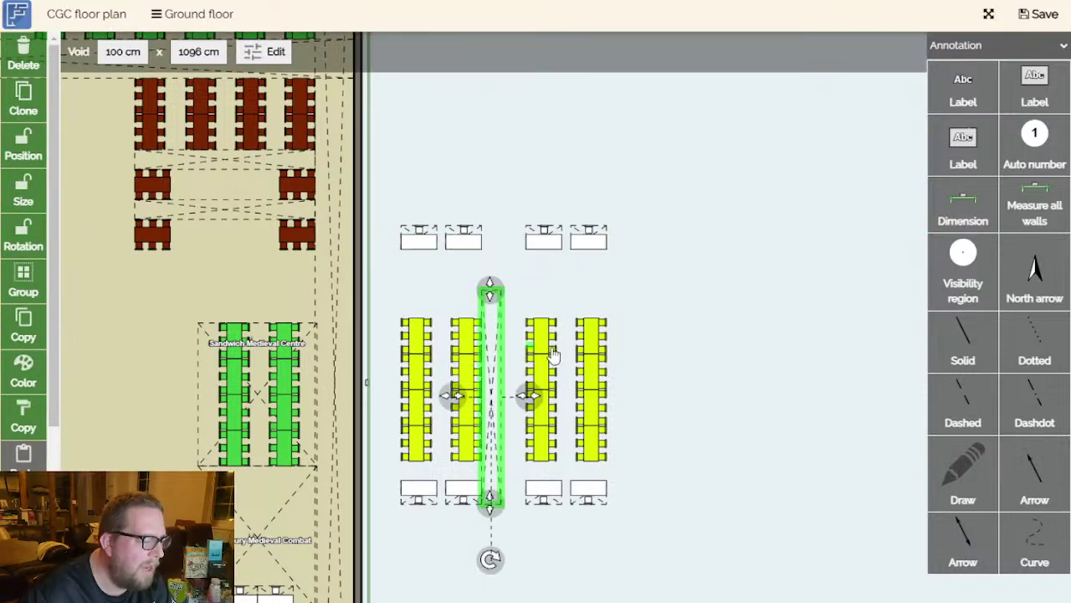
pyautogui.click(657, 339)
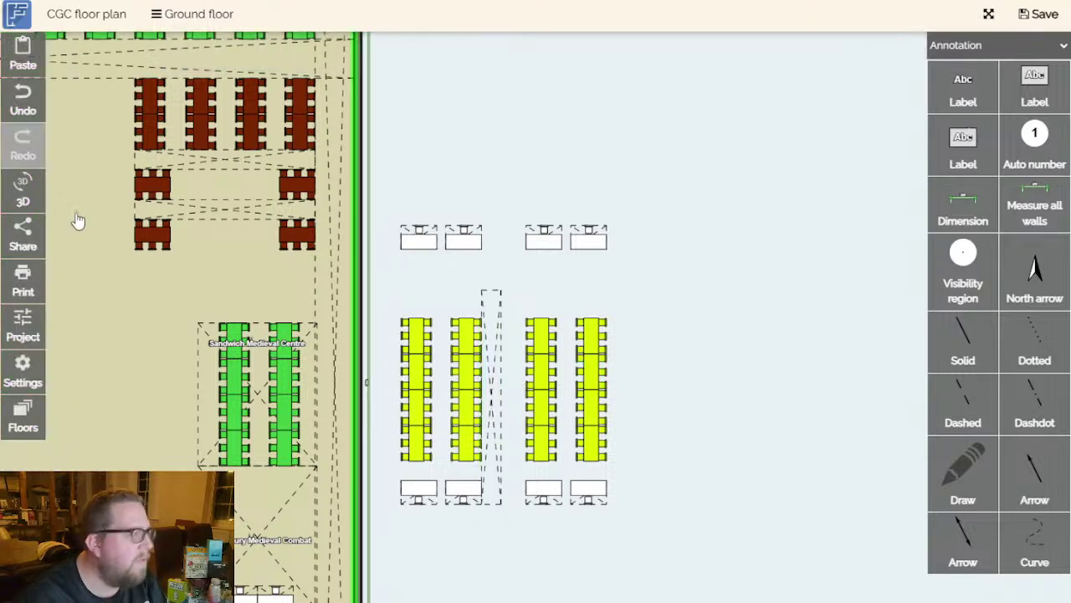
# Group the two right-hand yellow columns and move them flush against the other side of the void.
pyautogui.click(550, 339)
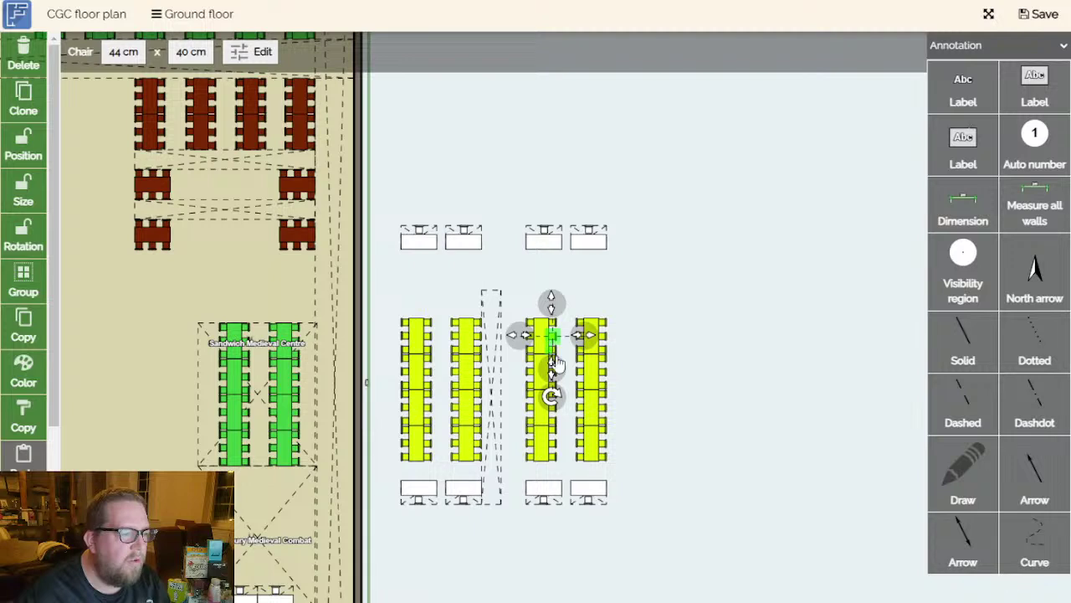
pyautogui.keyDown('shift'); pyautogui.click(598, 379); pyautogui.keyUp('shift')
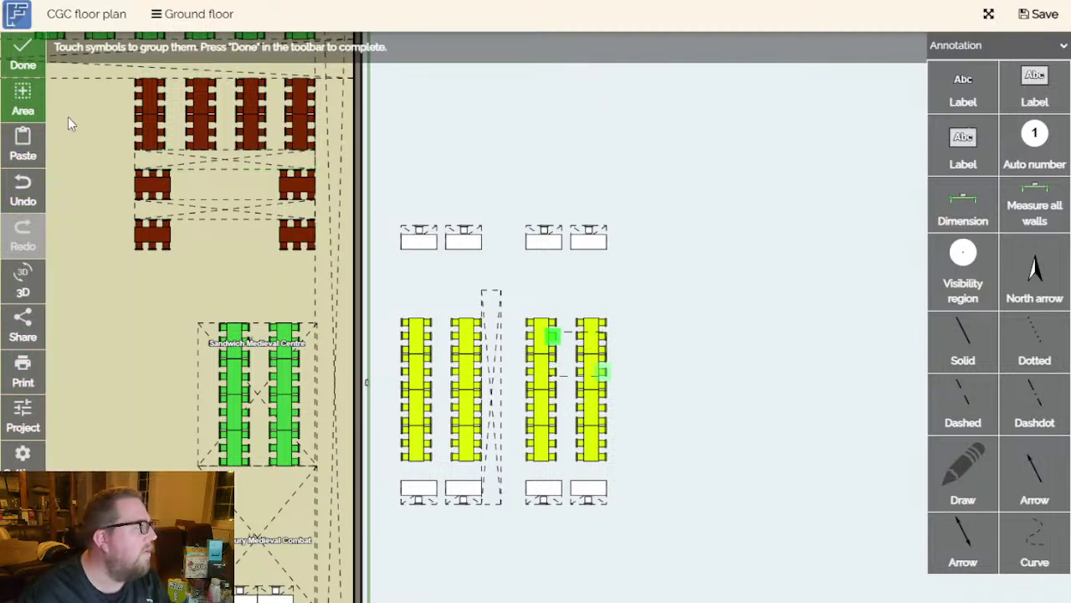
pyautogui.moveTo(580, 431); pyautogui.dragTo(522, 490)
pyautogui.click(34, 65)
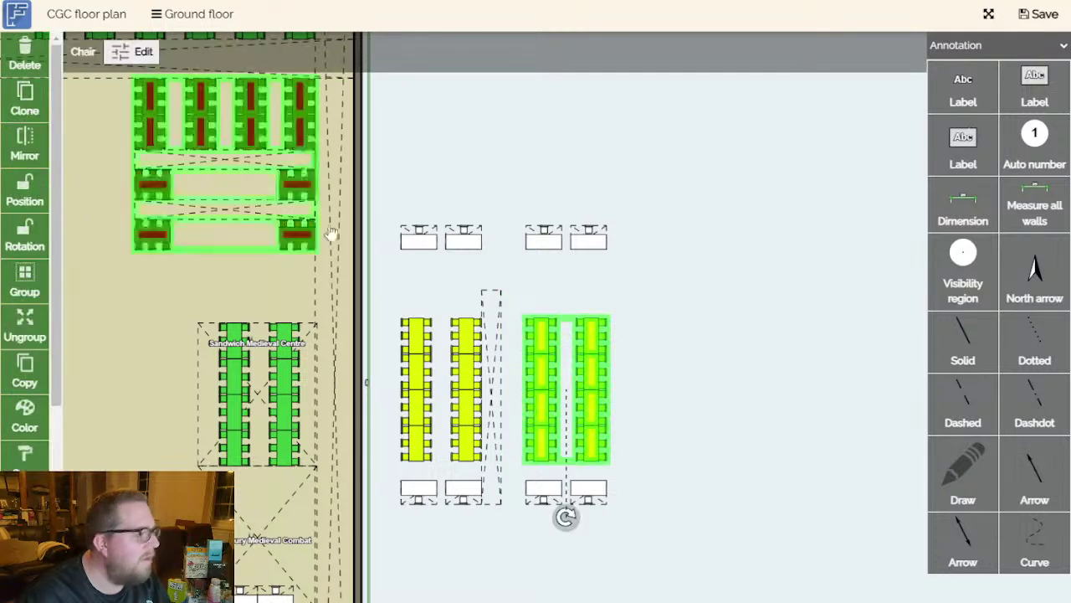
pyautogui.moveTo(542, 362); pyautogui.dragTo(519, 362)
pyautogui.click(638, 332)
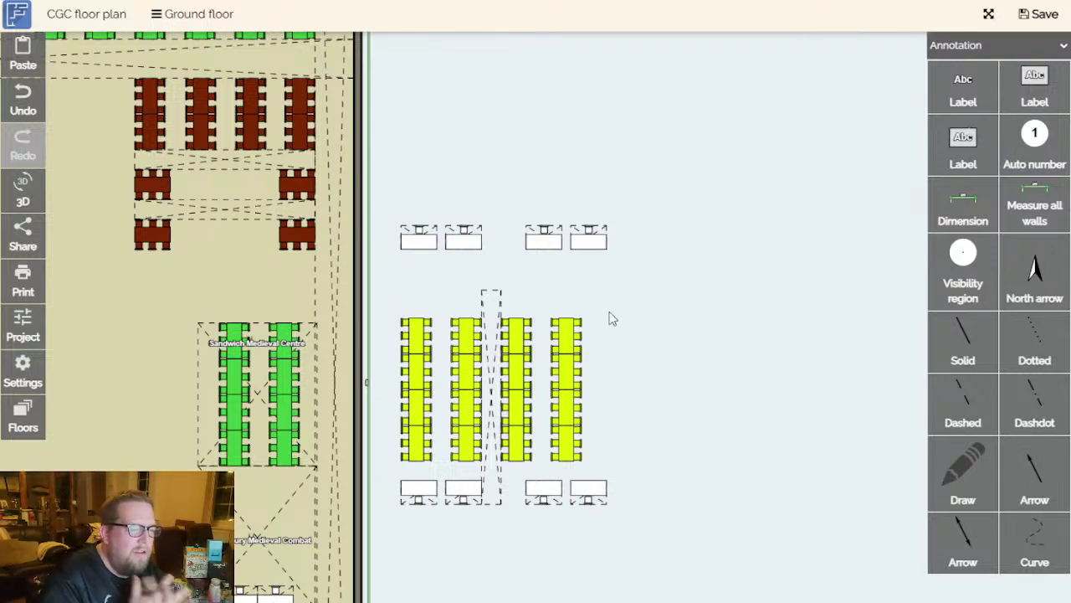
# Group the four upper white stands, shift the row down closer to the yellow tables, and ungroup it.
pyautogui.click(588, 244)
pyautogui.keyDown('ctrl'); pyautogui.click(465, 243); pyautogui.keyUp('ctrl')
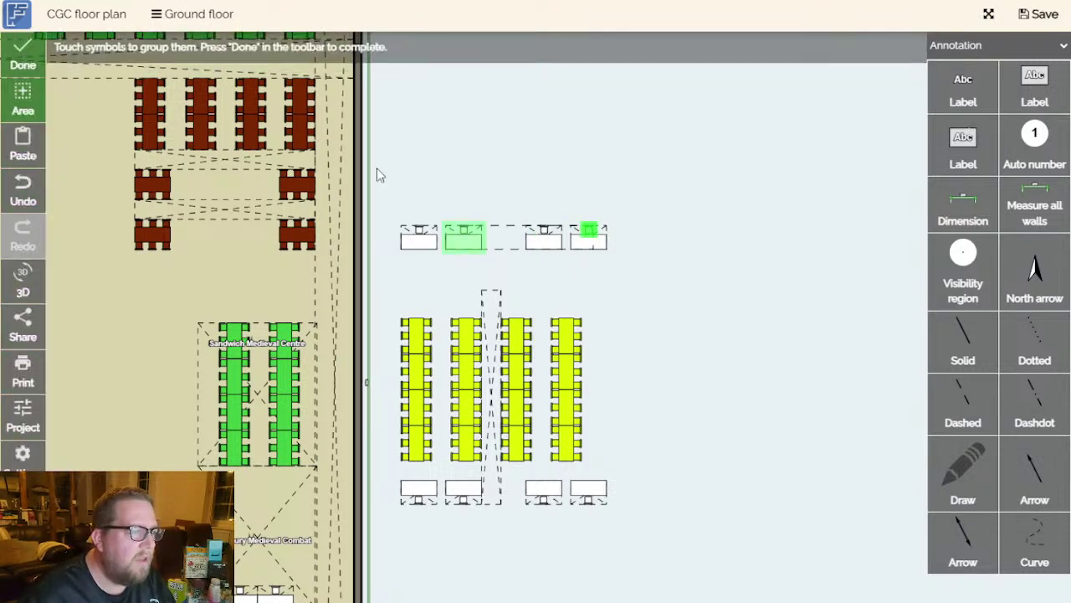
pyautogui.click(24, 99)
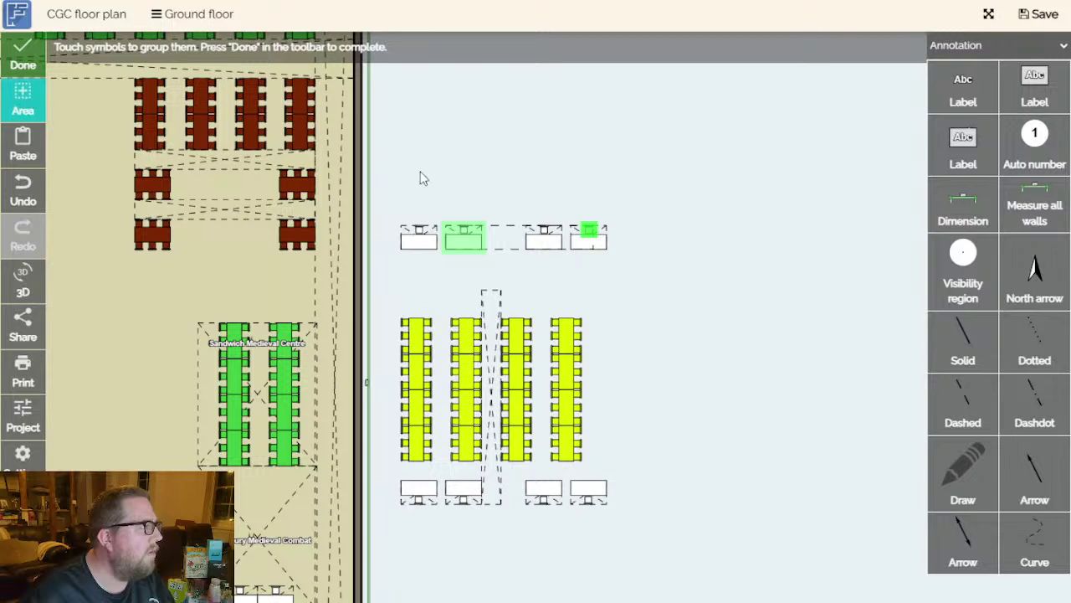
pyautogui.moveTo(645, 212)
pyautogui.mouseDown()
pyautogui.moveTo(378, 257)
pyautogui.moveTo(387, 257)
pyautogui.mouseUp()
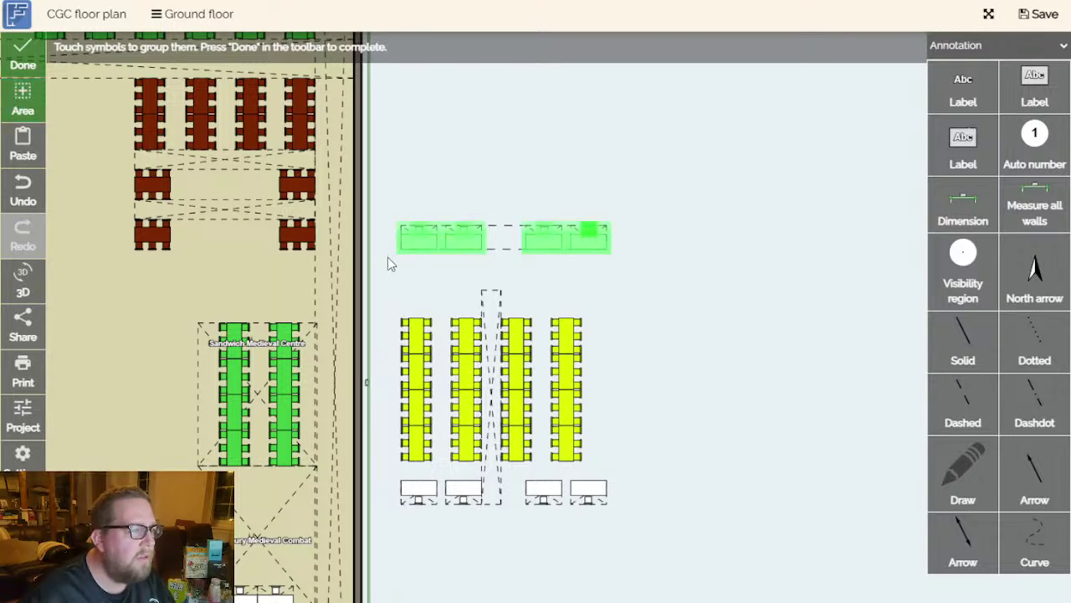
pyautogui.click(33, 58)
pyautogui.moveTo(504, 243)
pyautogui.mouseDown()
pyautogui.moveTo(494, 285)
pyautogui.moveTo(538, 324)
pyautogui.mouseUp()
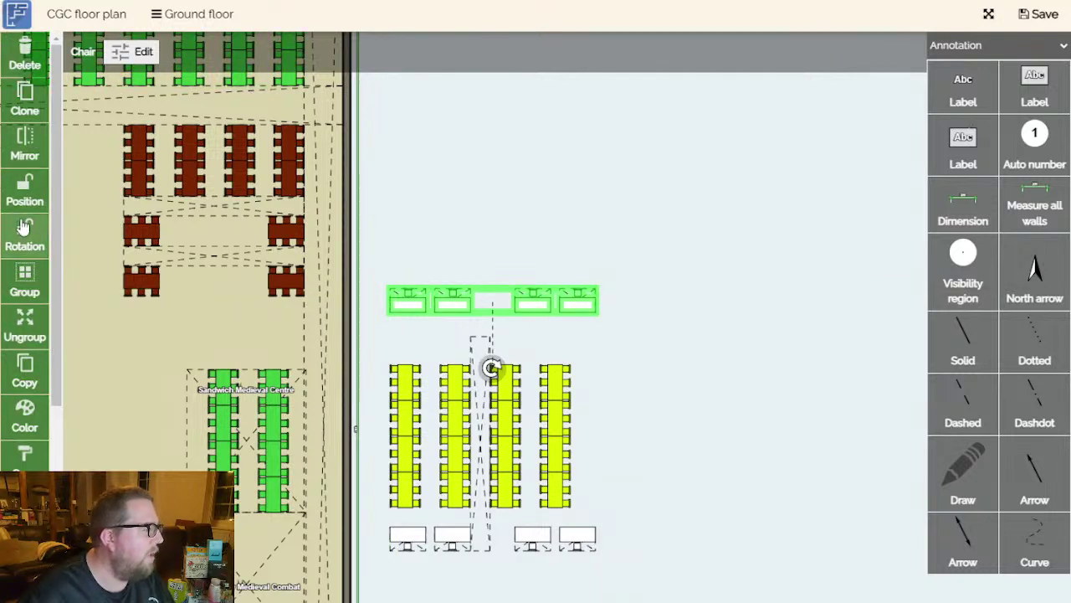
pyautogui.click(256, 337)
# Delete the two right-hand stands of the upper stand row.
pyautogui.click(452, 295)
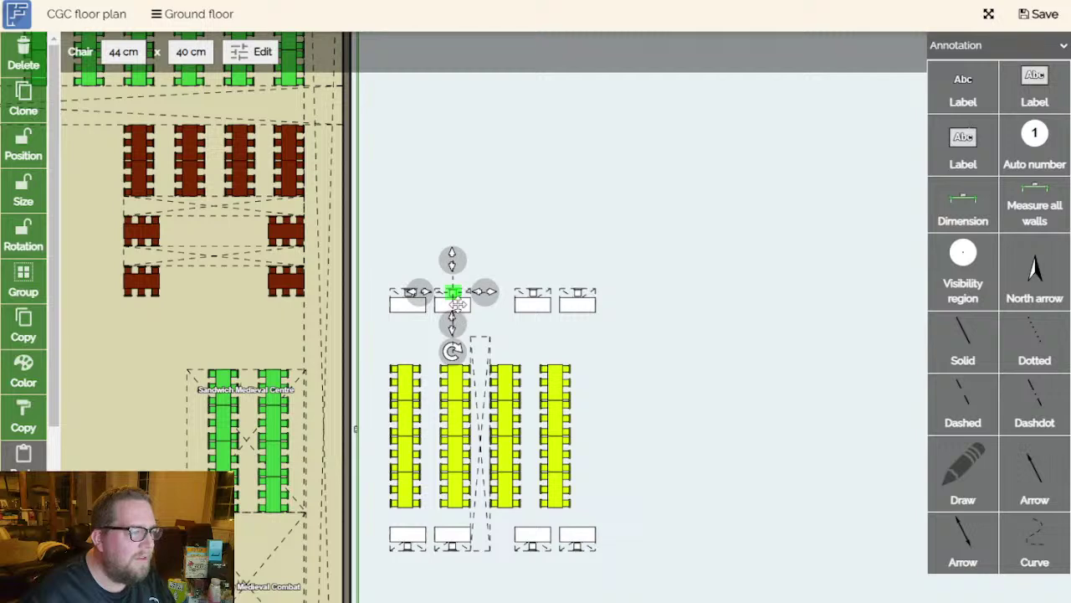
pyautogui.scroll(-2, 695, 306)
pyautogui.moveTo(695, 306); pyautogui.dragTo(628, 281)
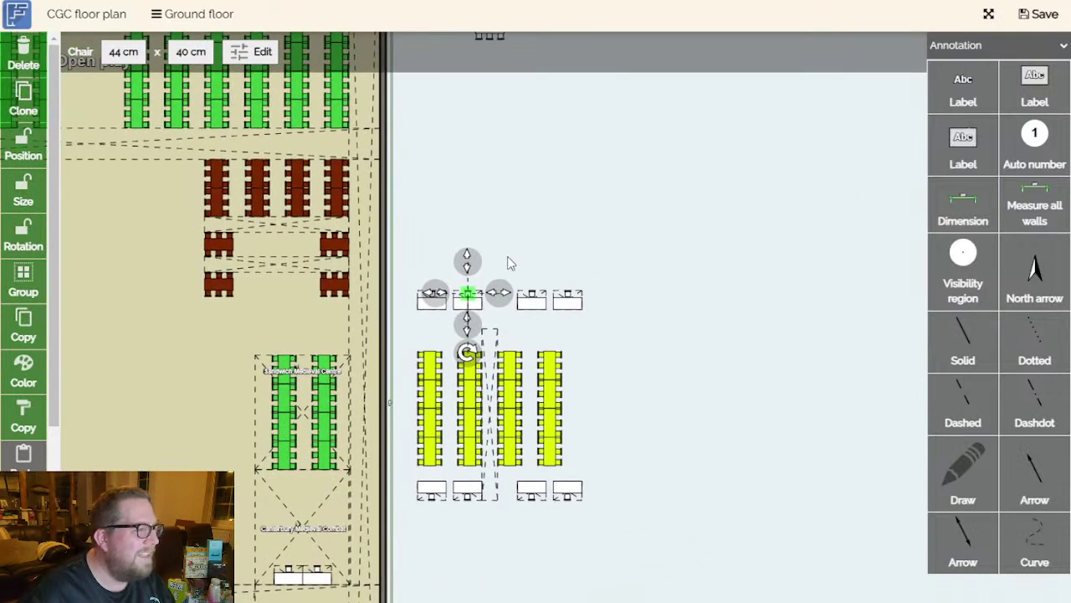
pyautogui.click(494, 284)
pyautogui.moveTo(536, 303); pyautogui.dragTo(575, 308)
pyautogui.press('Delete')
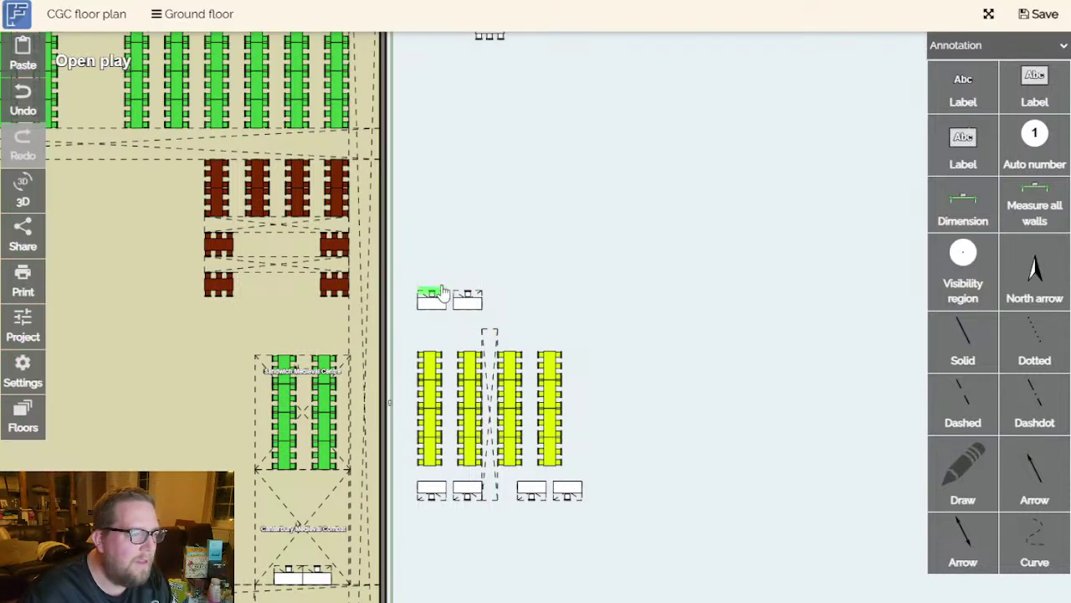
# Delete the two remaining stands of the row above the yellow tables.
pyautogui.click(467, 298)
pyautogui.press('Delete')
pyautogui.click(442, 308)
pyautogui.click(433, 295)
pyautogui.press('Delete')
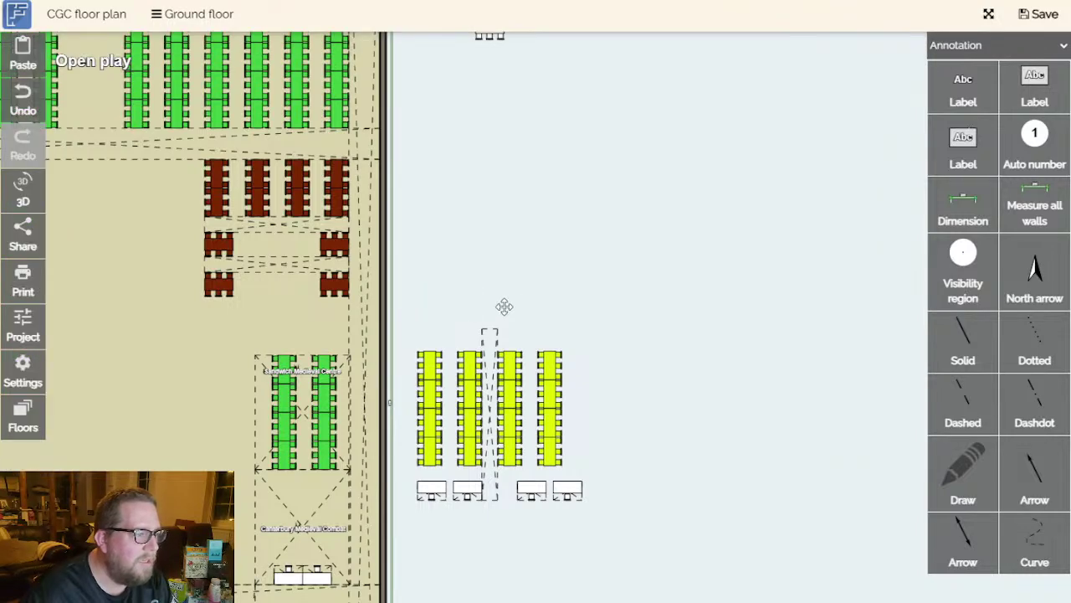
pyautogui.scroll(-2, 547, 215)
pyautogui.scroll(2, 524, 251)
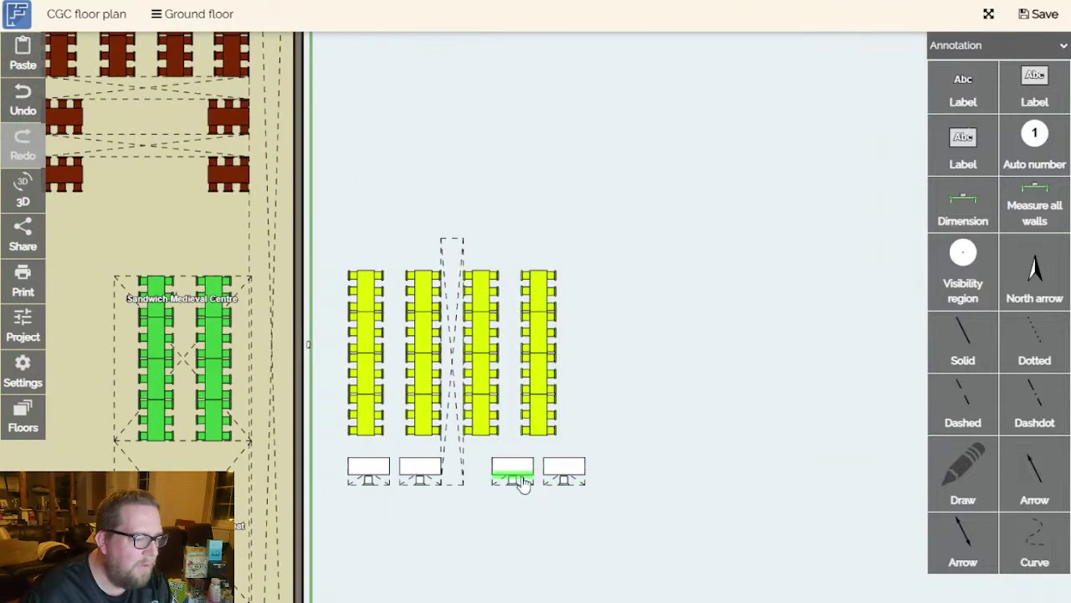
pyautogui.moveTo(633, 466); pyautogui.dragTo(672, 386)
pyautogui.scroll(-2, 666, 311)
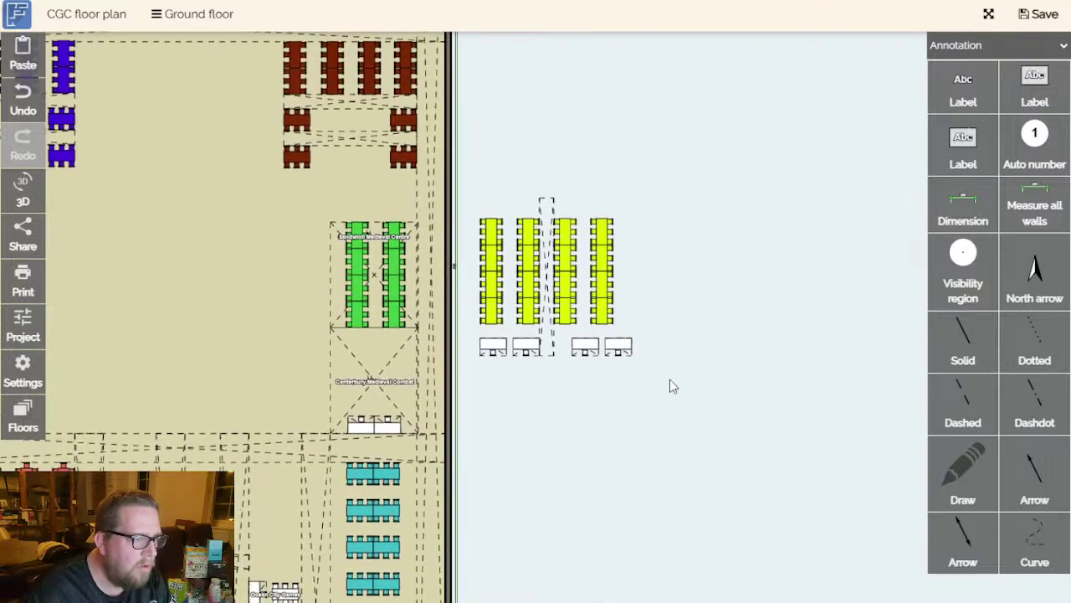
pyautogui.scroll(3, 673, 385)
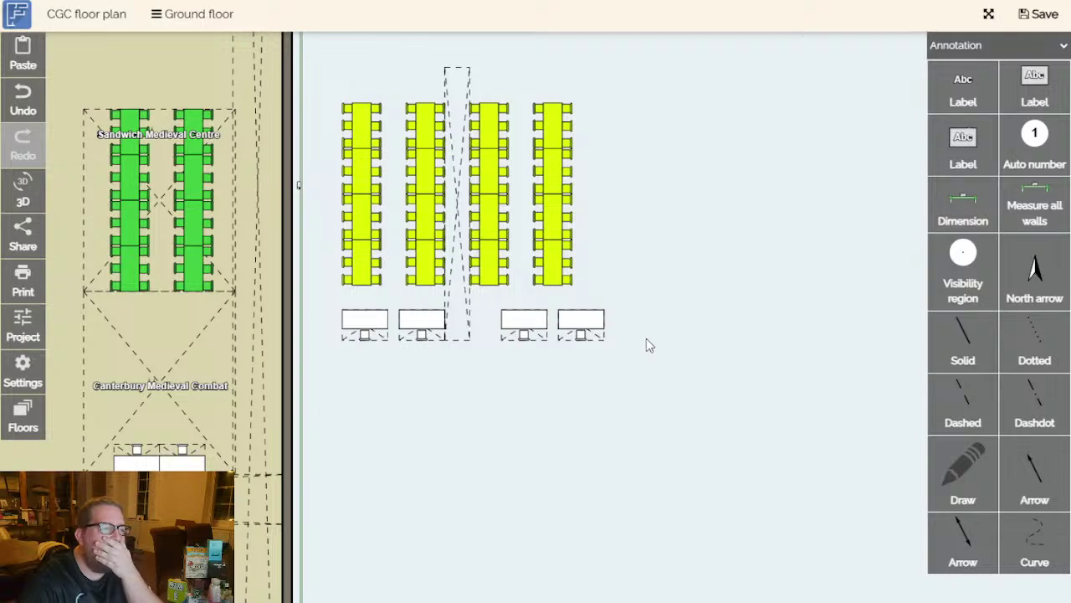
pyautogui.moveTo(629, 335); pyautogui.dragTo(685, 381)
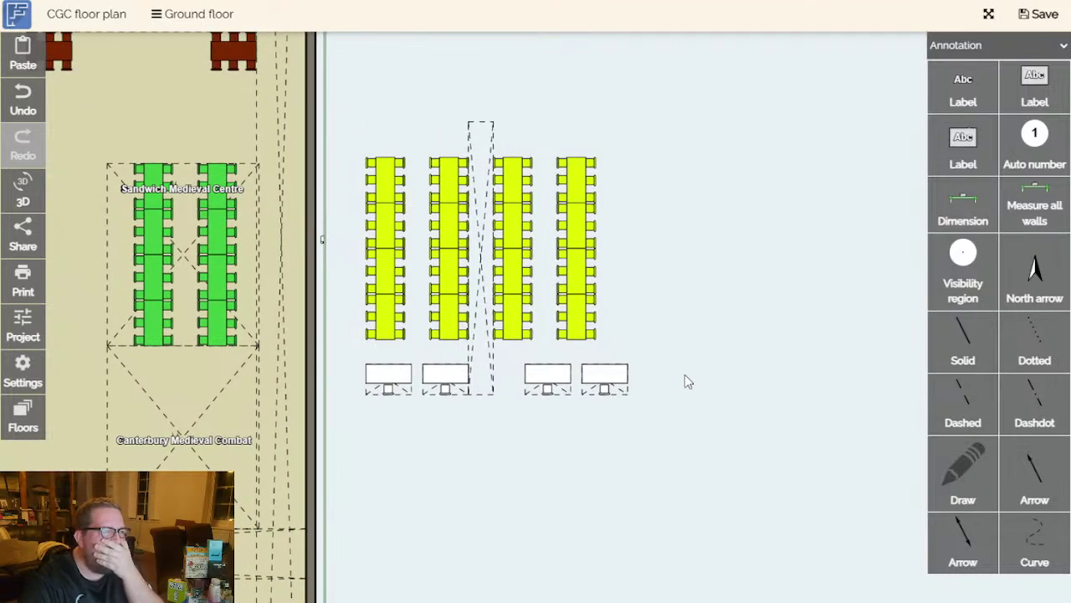
pyautogui.scroll(-2, 685, 381)
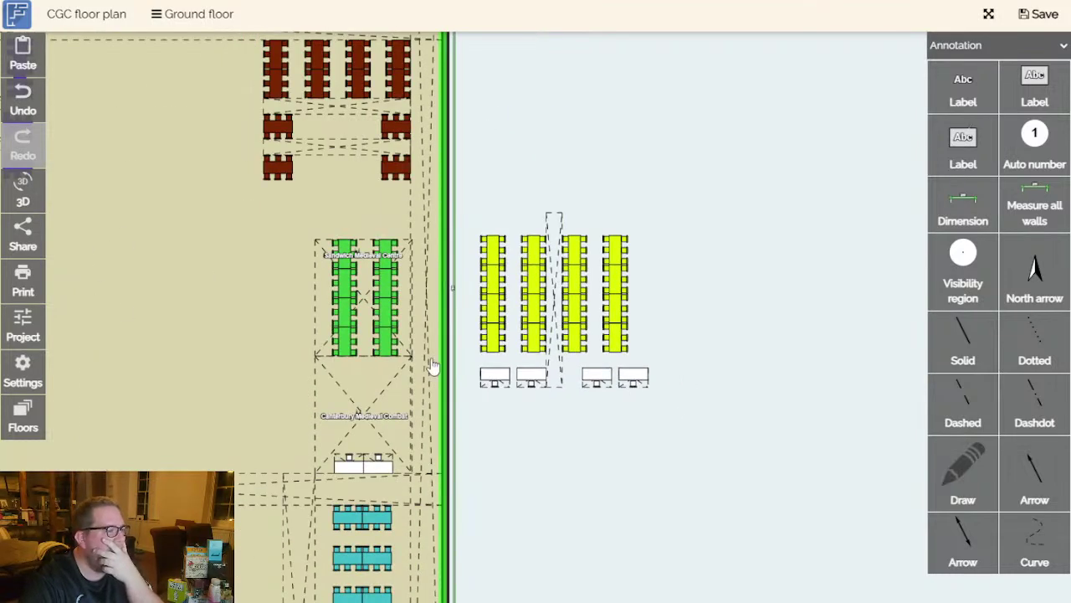
# Group the two right-hand stands below the yellow tables and move them flush against the vertical void.
pyautogui.click(596, 377)
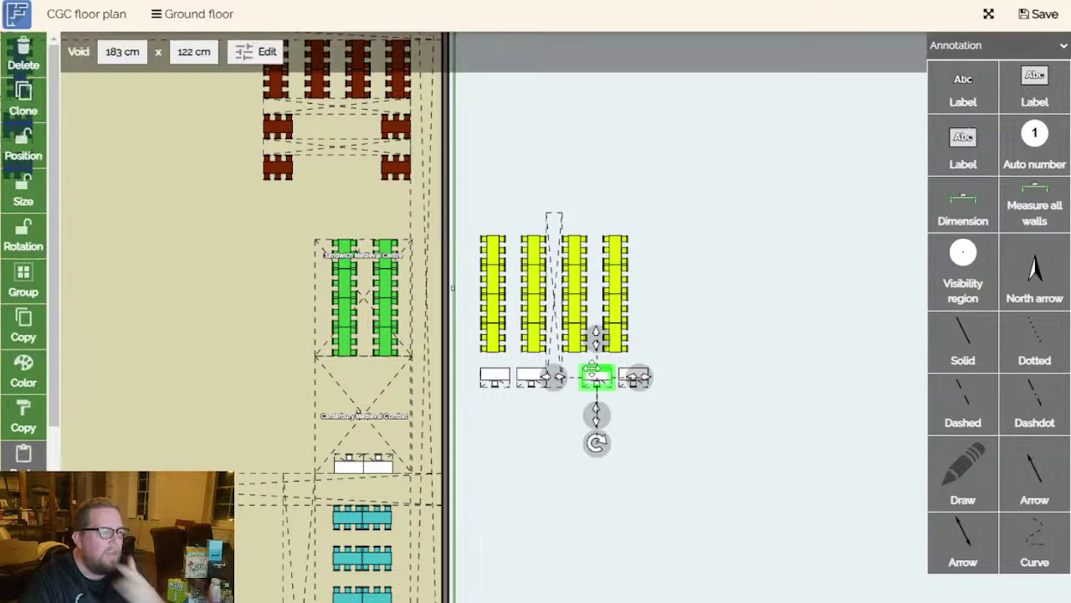
pyautogui.click(642, 376)
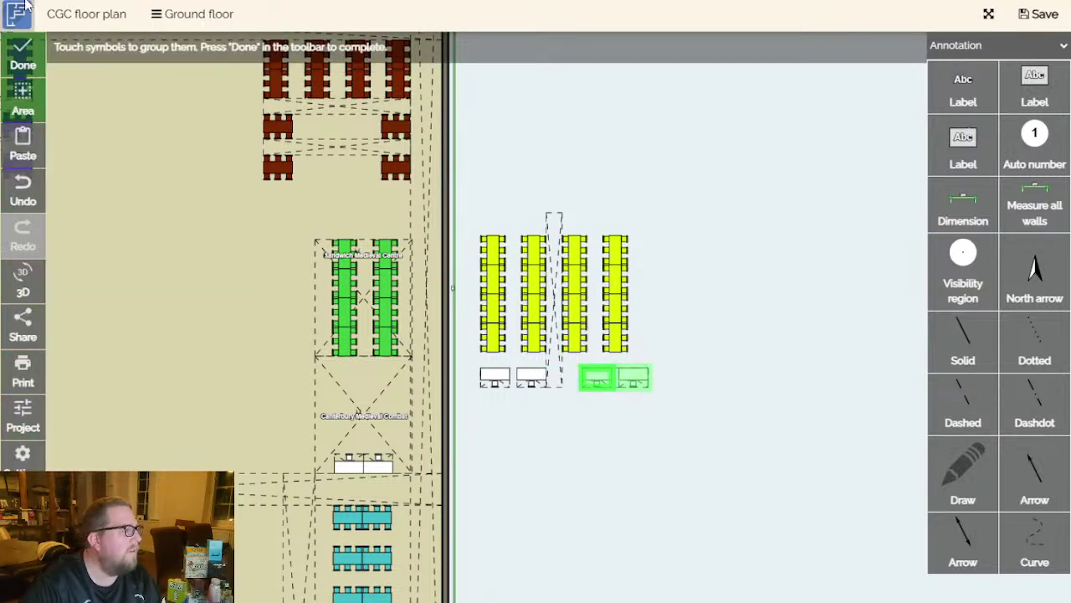
pyautogui.click(42, 102)
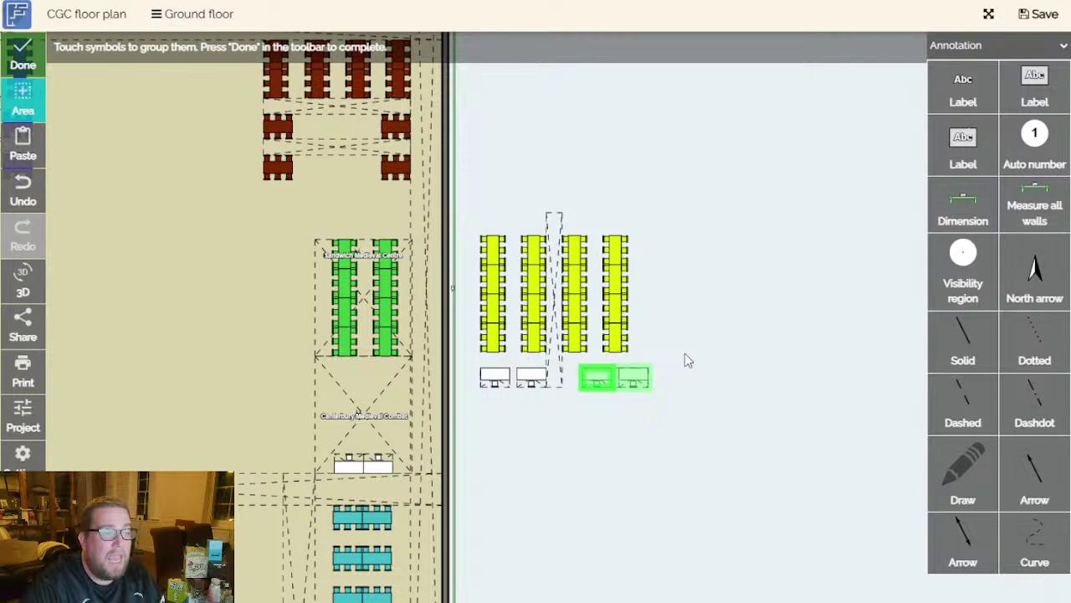
pyautogui.click(655, 383)
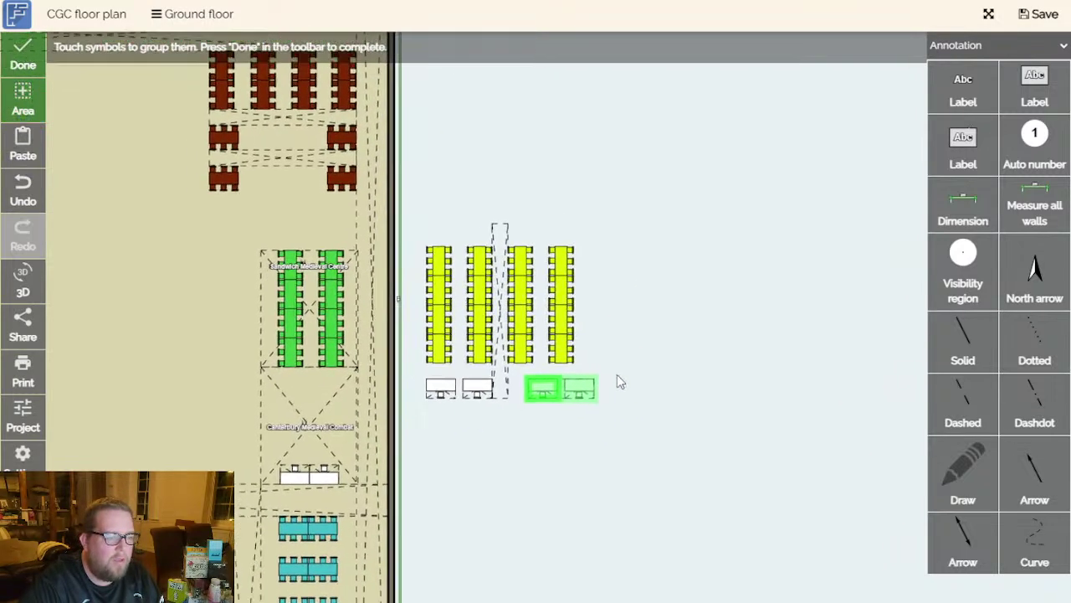
pyautogui.click(34, 100)
pyautogui.moveTo(629, 361); pyautogui.dragTo(543, 375)
pyautogui.click(23, 55)
pyautogui.click(544, 291)
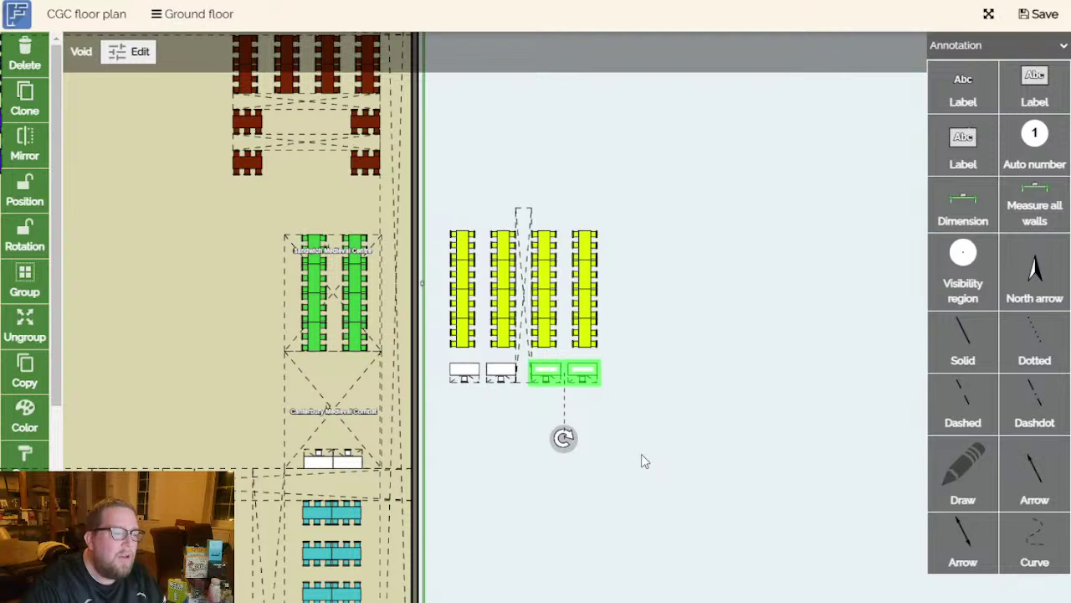
pyautogui.click(606, 416)
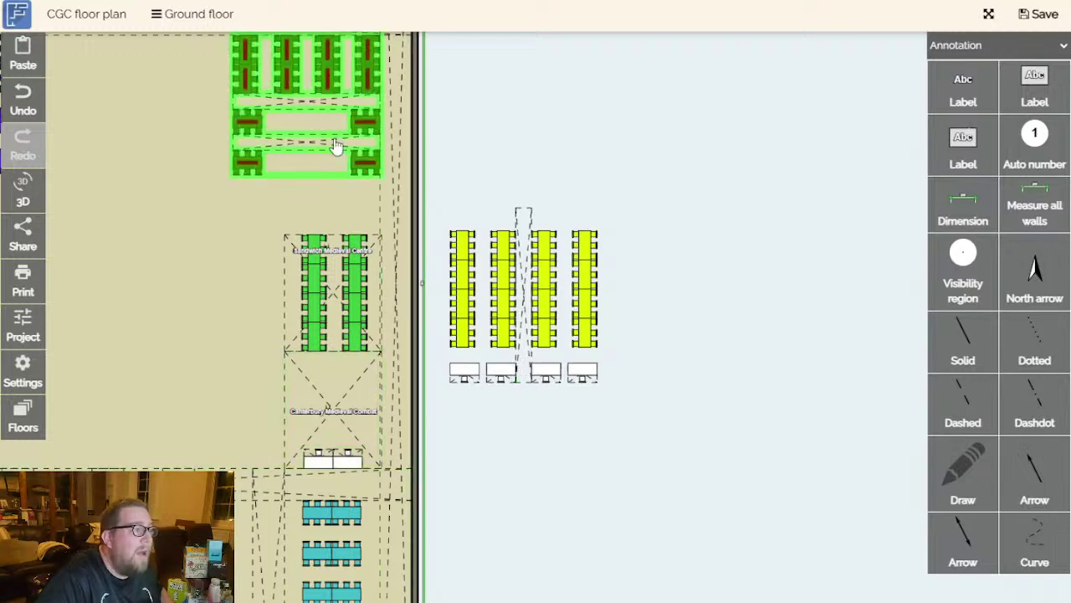
# Copy the 1376 × 100 cm horizontal void that crosses the white exhibitor stands in the hall.
pyautogui.scroll(-1, 502, 150)
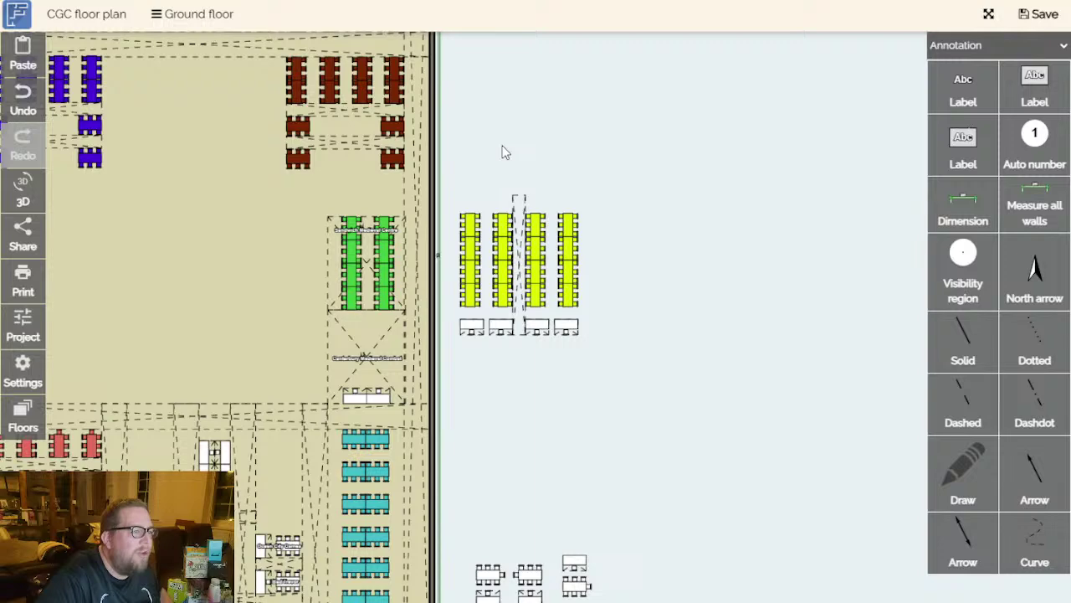
pyautogui.moveTo(512, 129); pyautogui.dragTo(648, 96)
pyautogui.moveTo(662, 341); pyautogui.dragTo(654, 309)
pyautogui.moveTo(740, 400); pyautogui.dragTo(723, 290)
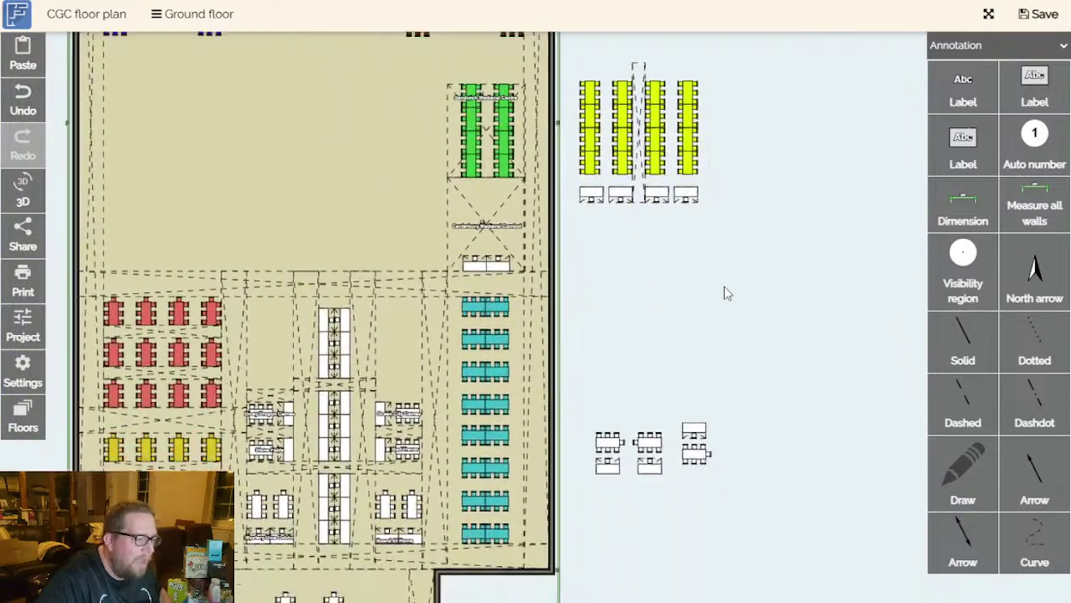
pyautogui.click(390, 407)
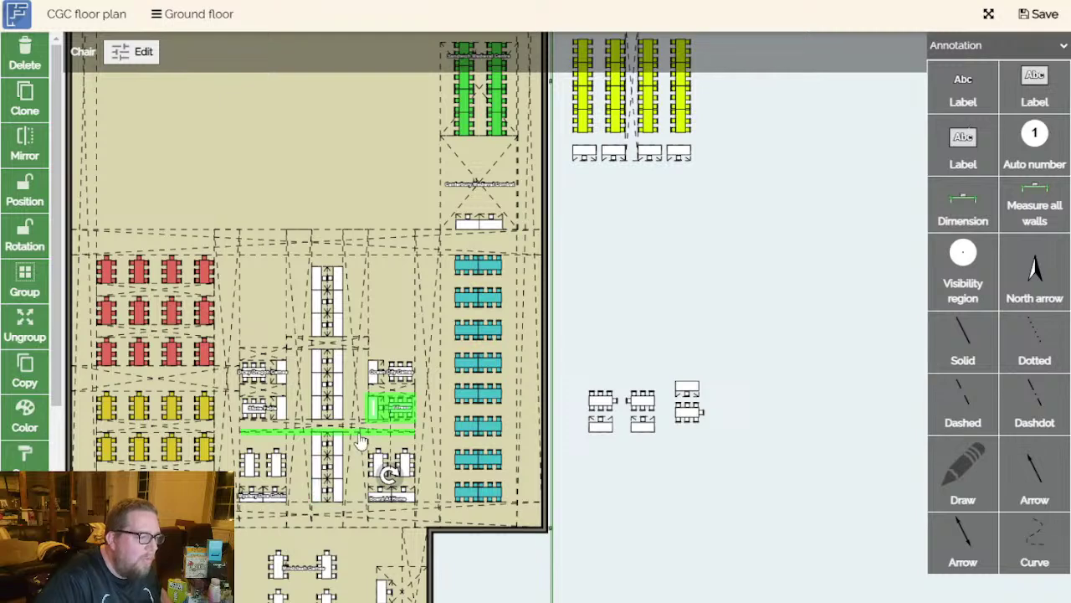
pyautogui.click(361, 429)
pyautogui.hotkey('ctrl', 'c')
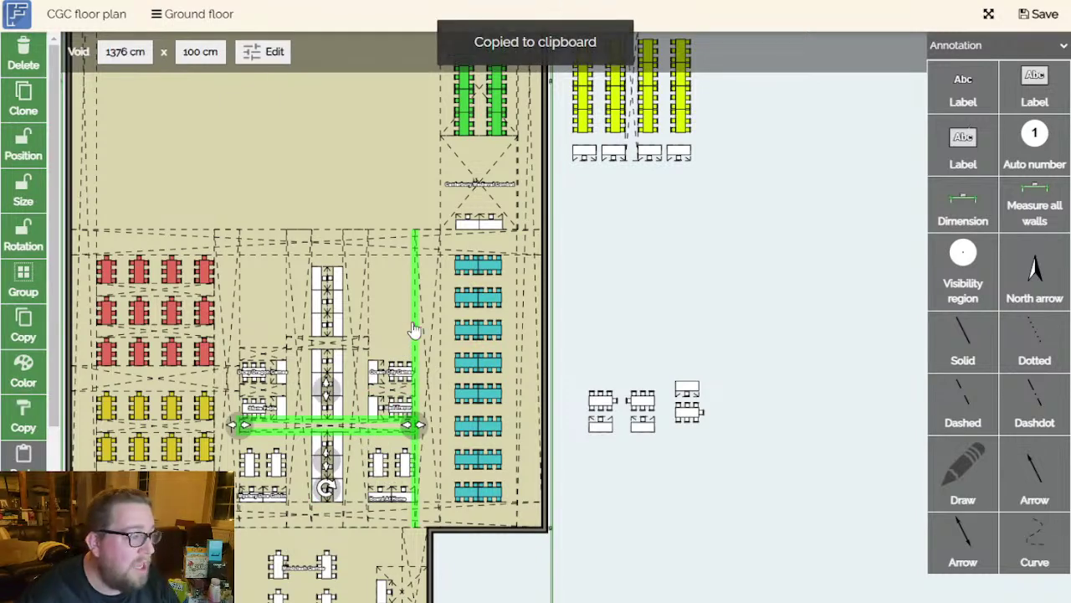
# Paste the copied void and place it between the yellow tables and the stands below them.
pyautogui.moveTo(691, 265); pyautogui.dragTo(561, 438)
pyautogui.scroll(7, 544, 315)
pyautogui.hotkey('ctrl', 'v')
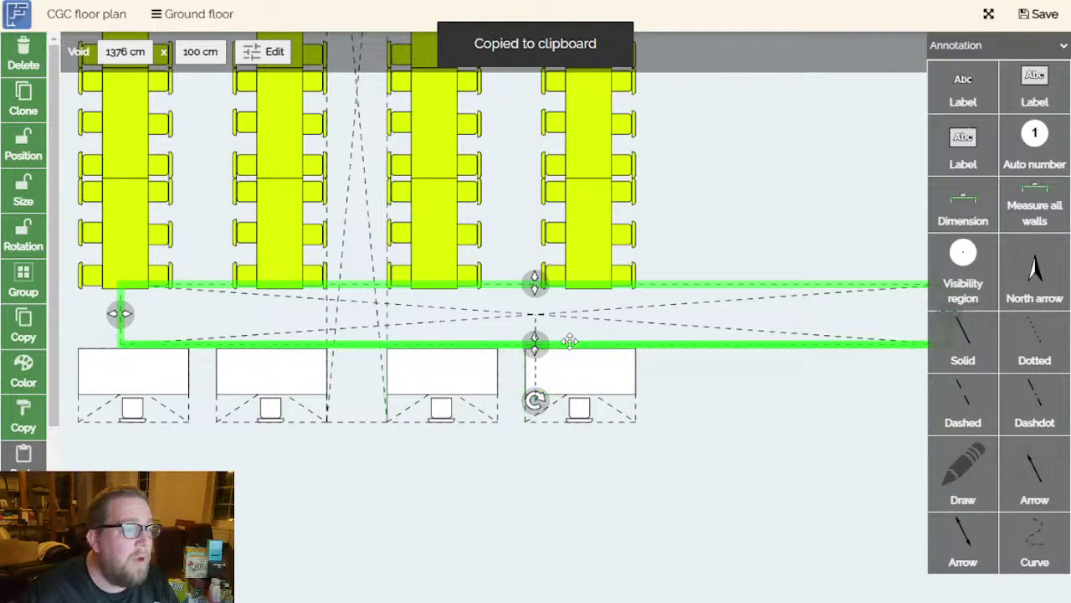
pyautogui.scroll(-3, 589, 376)
pyautogui.moveTo(657, 345); pyautogui.dragTo(594, 346)
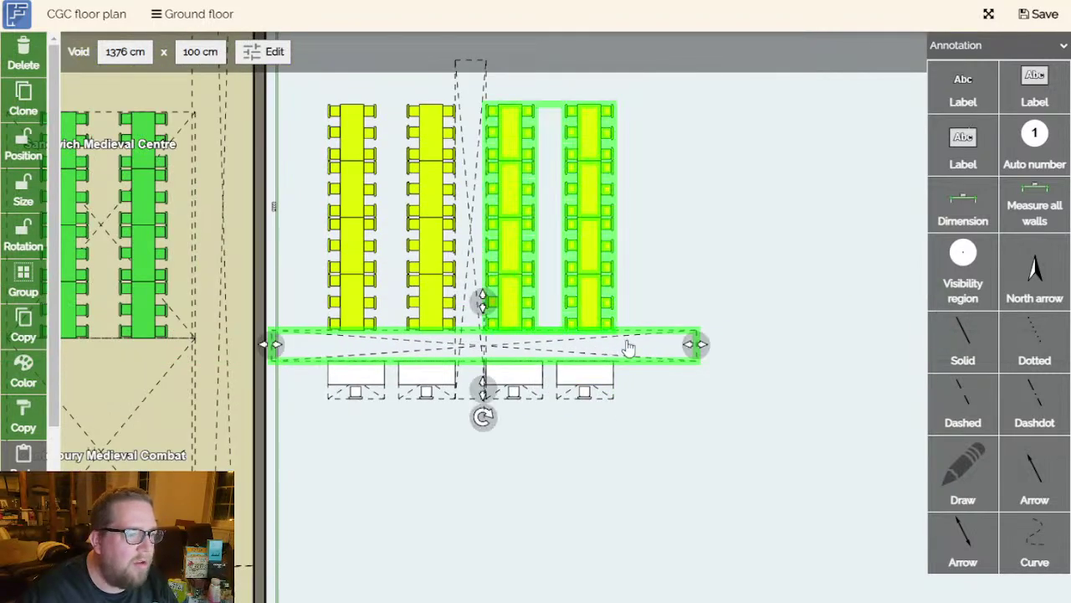
# Shorten the pasted void from both ends to 924 cm so it spans the yellow table block.
pyautogui.moveTo(697, 345); pyautogui.dragTo(670, 345)
pyautogui.moveTo(271, 344); pyautogui.dragTo(346, 347)
pyautogui.moveTo(667, 346); pyautogui.dragTo(605, 346)
pyautogui.moveTo(693, 301); pyautogui.dragTo(691, 370)
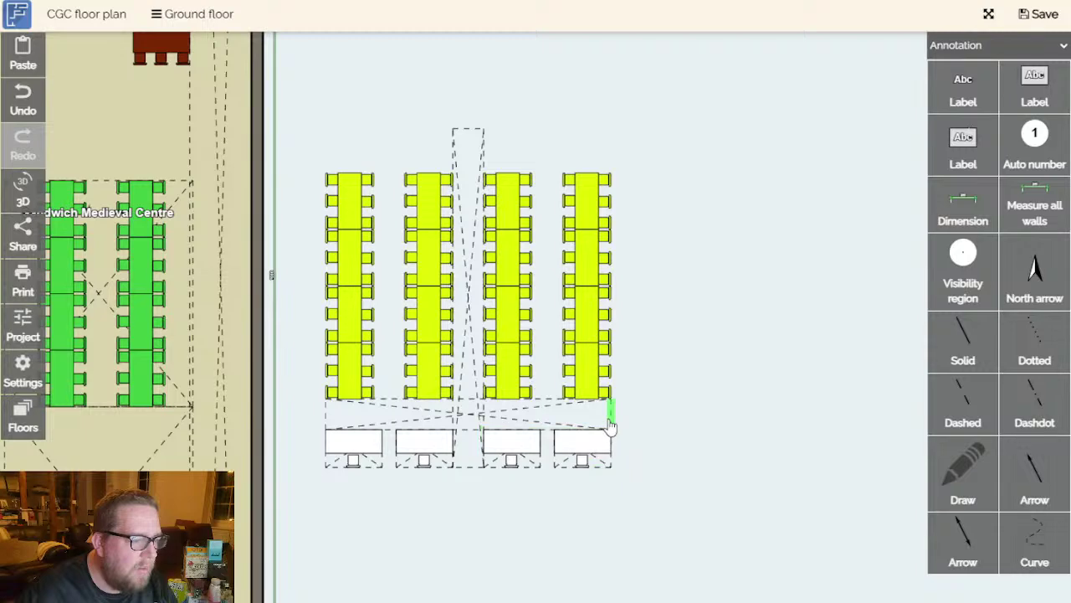
# Duplicate the 924 × 100 cm void and place the copy flush along the upper edge of the yellow tables.
pyautogui.click(609, 424)
pyautogui.hotkey('ctrl', 'c')
pyautogui.hotkey('ctrl', 'v')
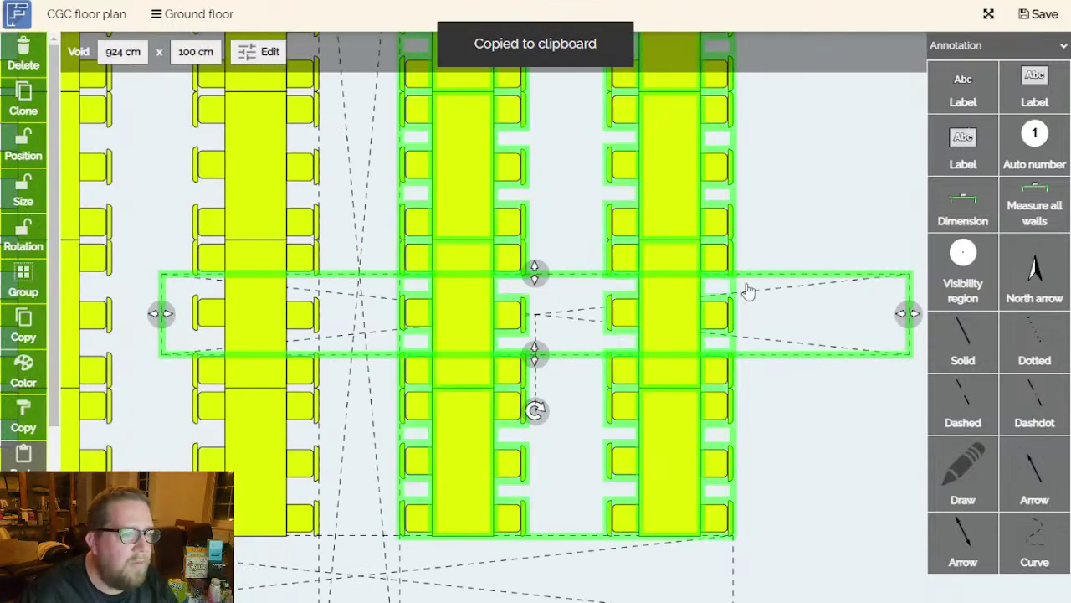
pyautogui.scroll(-1, 747, 333)
pyautogui.moveTo(794, 315); pyautogui.dragTo(779, 239)
pyautogui.scroll(-5, 795, 335)
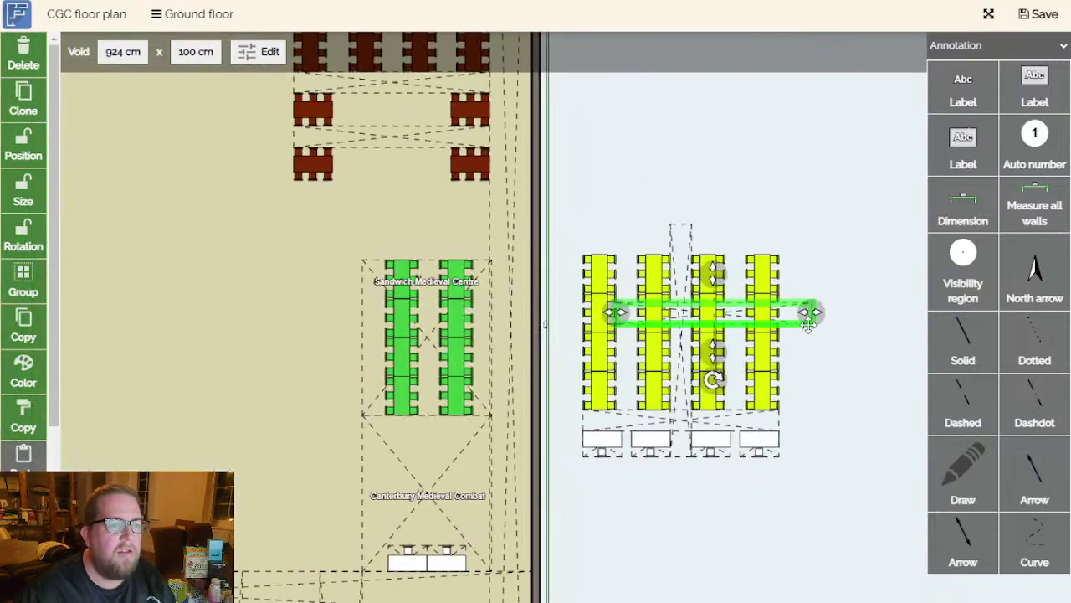
pyautogui.moveTo(794, 311); pyautogui.dragTo(761, 245)
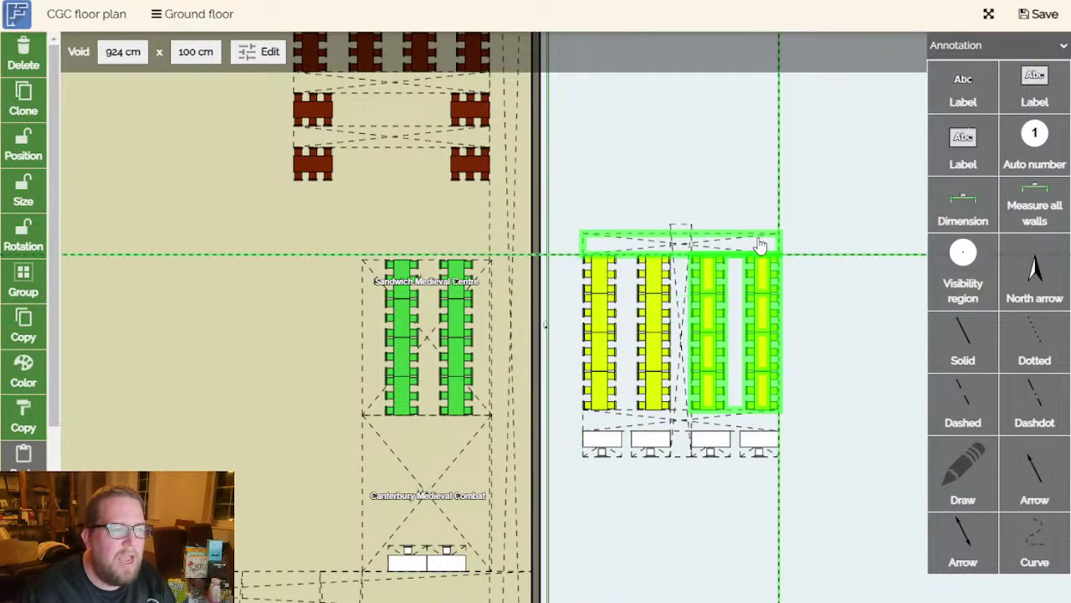
pyautogui.click(818, 239)
# Shorten the vertical void's upper end so it is level with the upper edge of the new horizontal void.
pyautogui.scroll(3, 817, 239)
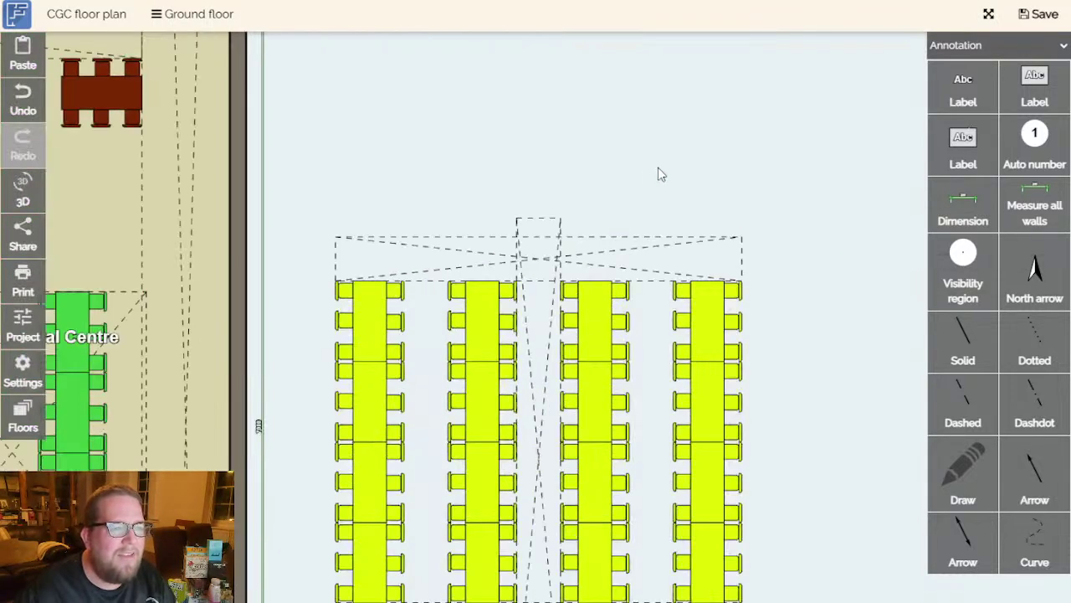
pyautogui.click(559, 223)
pyautogui.moveTo(540, 219); pyautogui.dragTo(538, 239)
pyautogui.click(612, 181)
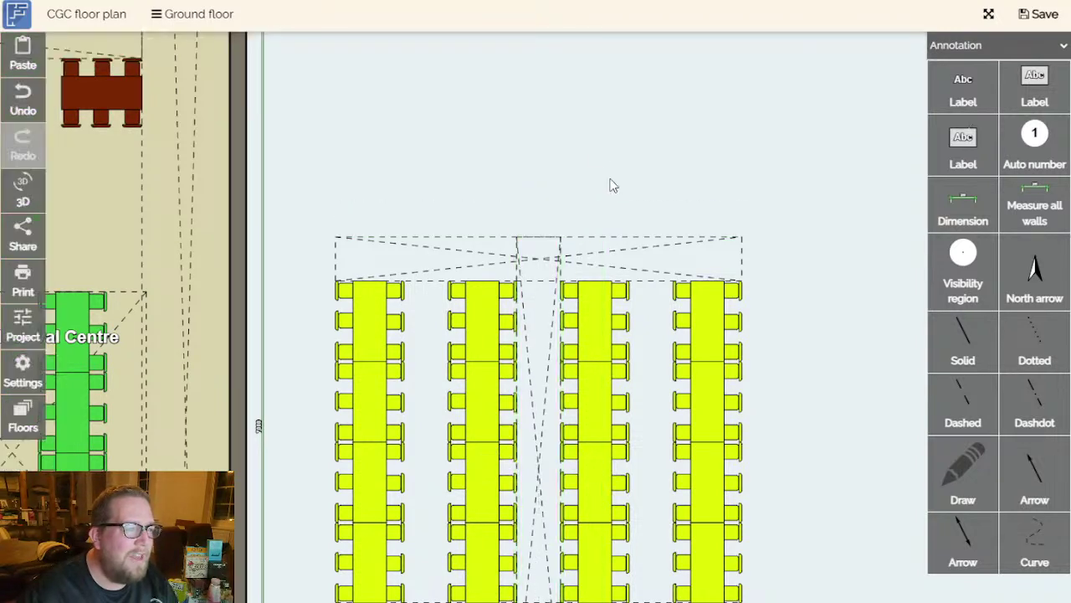
# Duplicate the pair of white tables below the yellow block, rotate the copy 180 degrees and place it above the block's right half.
pyautogui.scroll(-2, 823, 310)
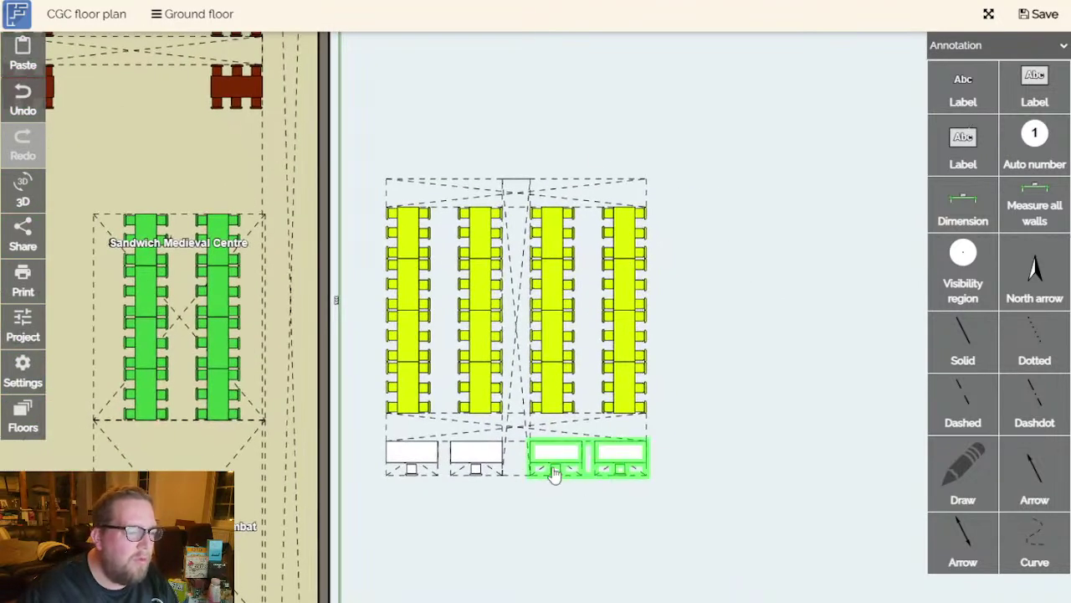
pyautogui.click(521, 189)
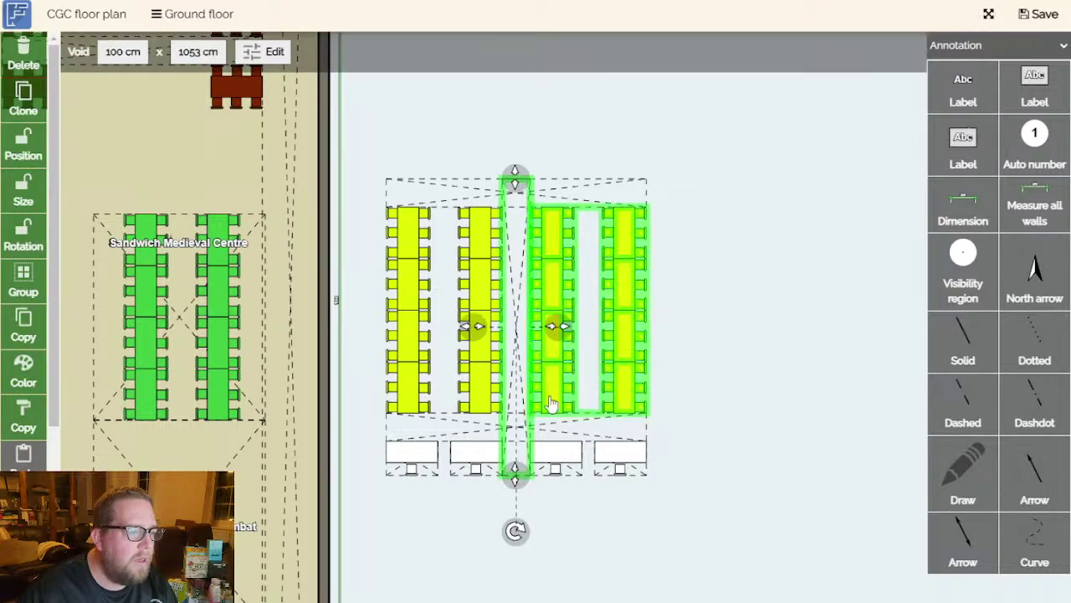
pyautogui.click(619, 457)
pyautogui.hotkey('ctrl', 'c')
pyautogui.hotkey('ctrl', 'v')
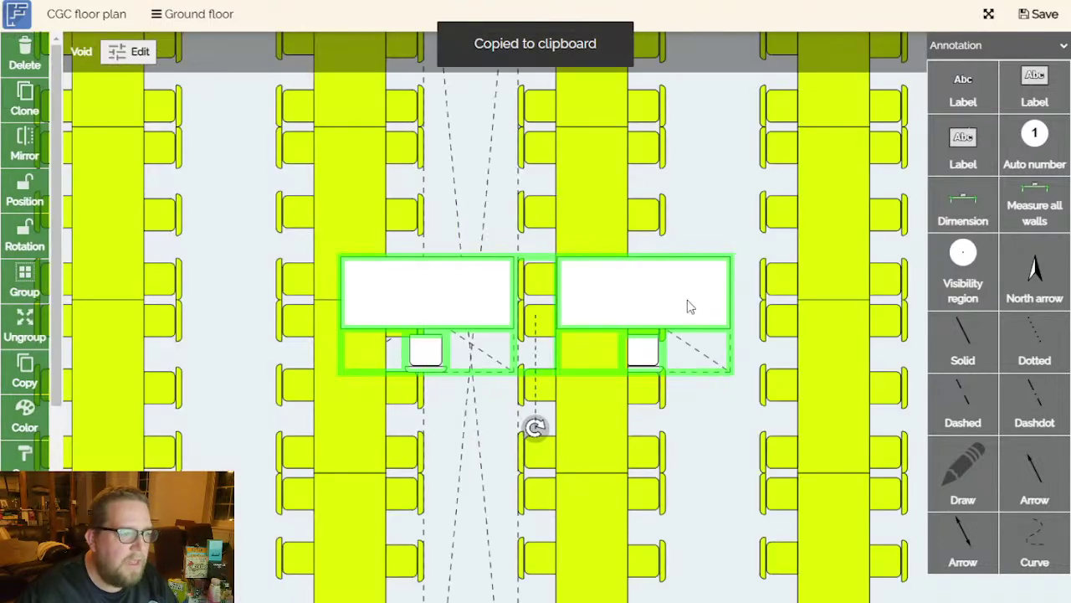
pyautogui.scroll(-6, 630, 277)
pyautogui.moveTo(639, 280); pyautogui.dragTo(652, 122)
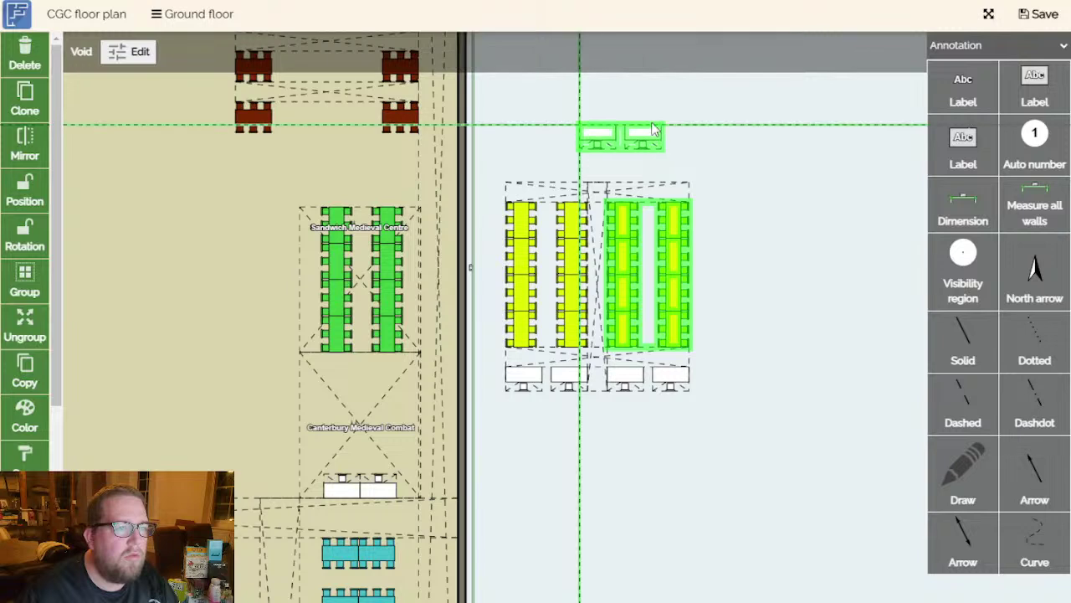
pyautogui.moveTo(616, 204); pyautogui.dragTo(629, 88)
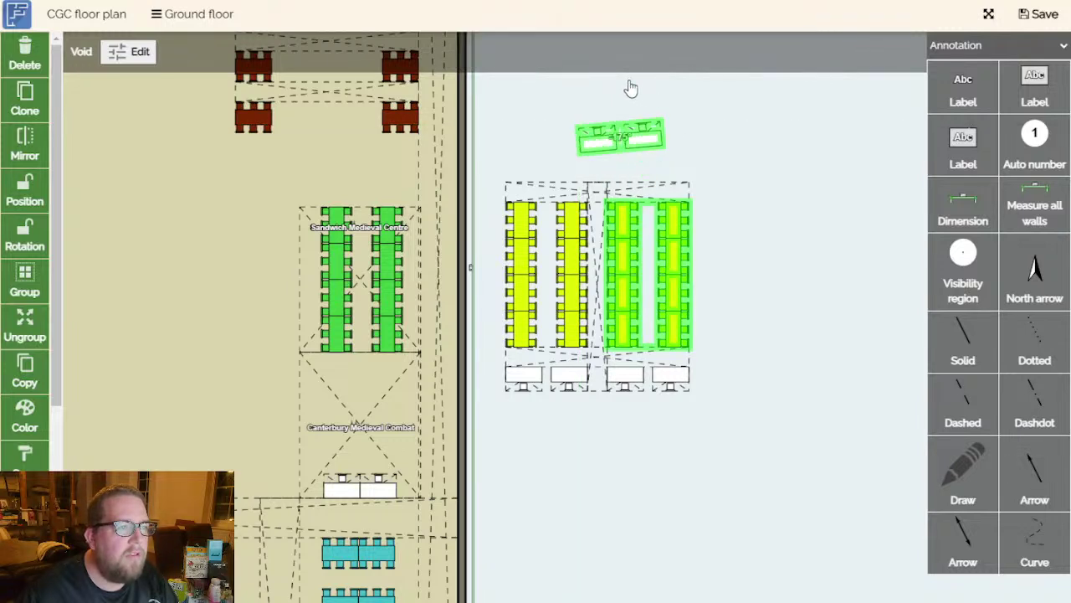
pyautogui.moveTo(653, 151); pyautogui.dragTo(686, 172)
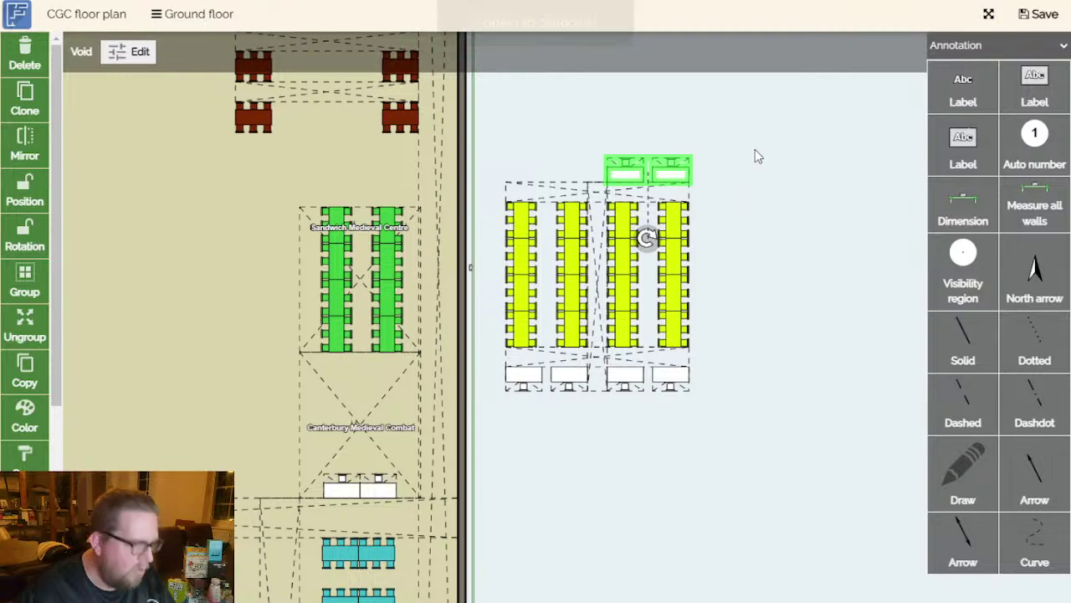
# Duplicate the rotated pair of white tables and place the copy above the yellow block's left half.
pyautogui.hotkey('ctrl', 'c')
pyautogui.hotkey('ctrl', 'v')
pyautogui.scroll(-4, 666, 251)
pyautogui.moveTo(640, 285); pyautogui.dragTo(678, 101)
pyautogui.click(685, 159)
pyautogui.click(842, 201)
pyautogui.scroll(-3, 844, 235)
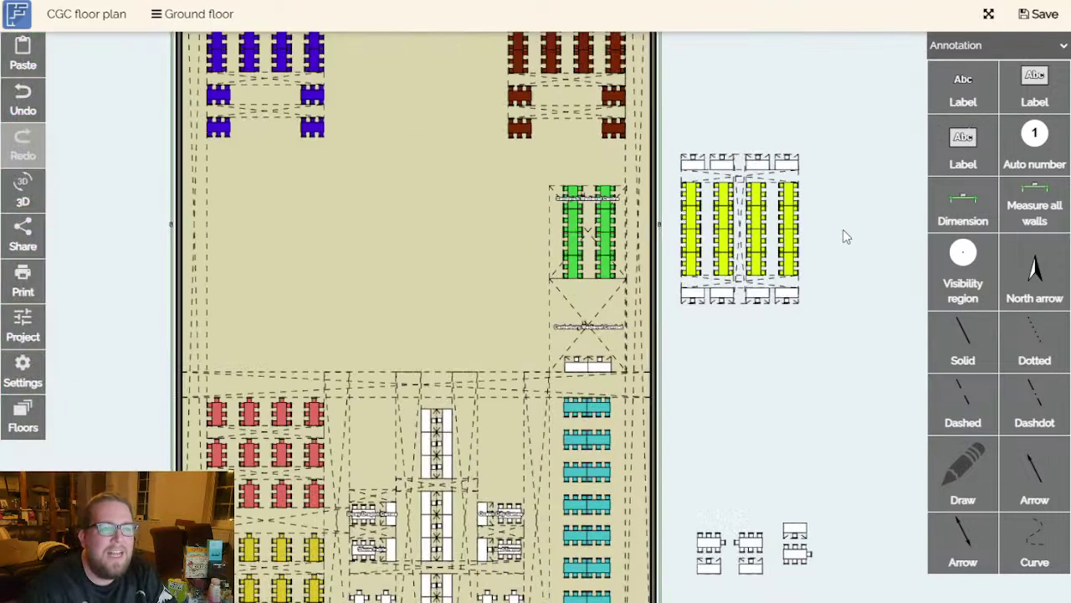
# Group all the yellow tables, white tables and voids of the block outside the hall into one object.
pyautogui.moveTo(844, 235); pyautogui.dragTo(756, 321)
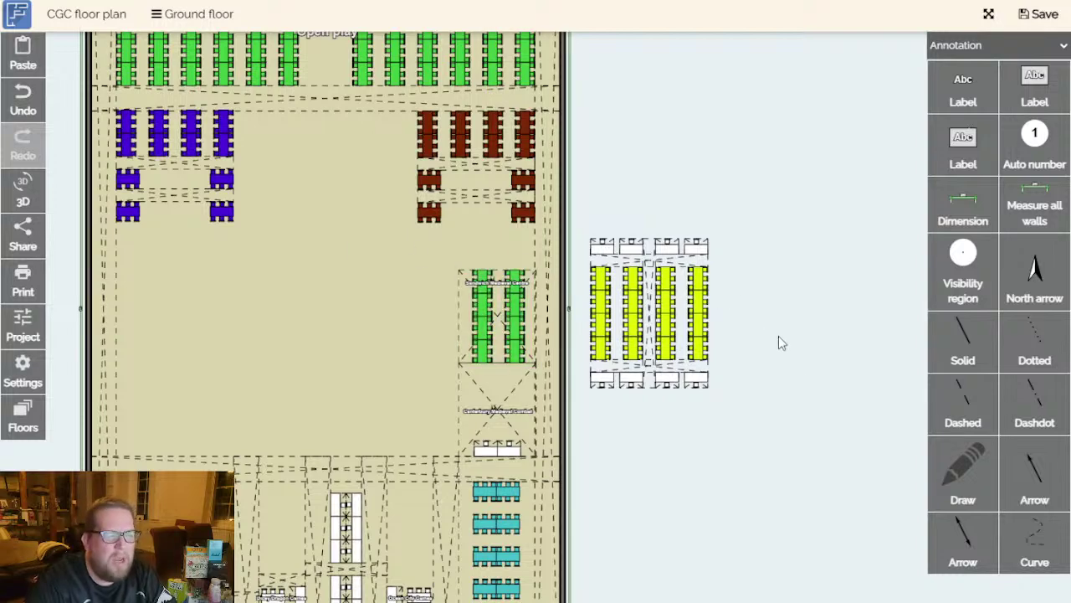
pyautogui.click(708, 383)
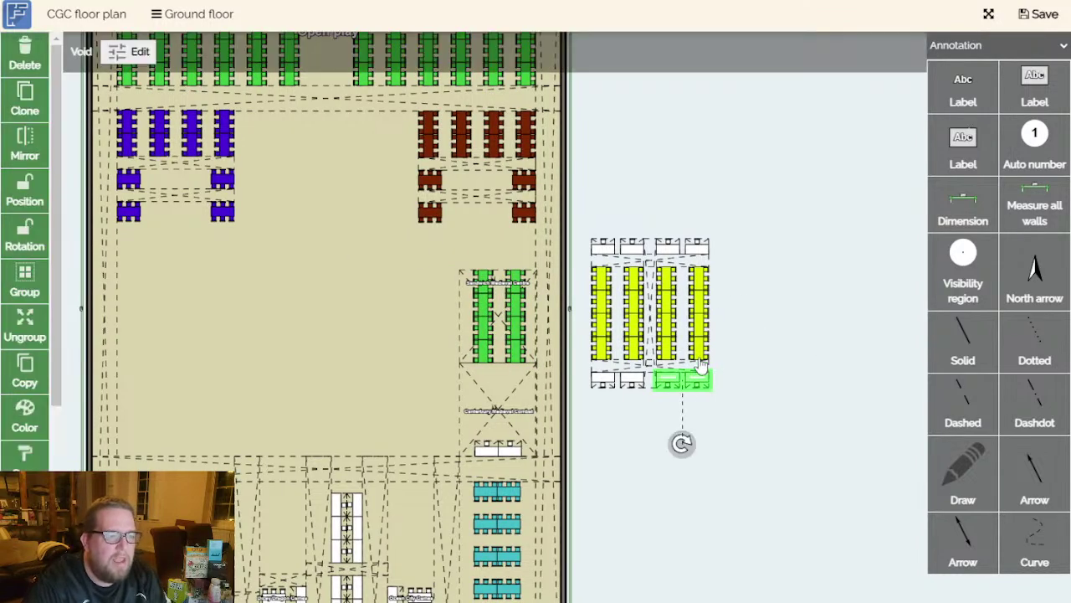
pyautogui.click(24, 285)
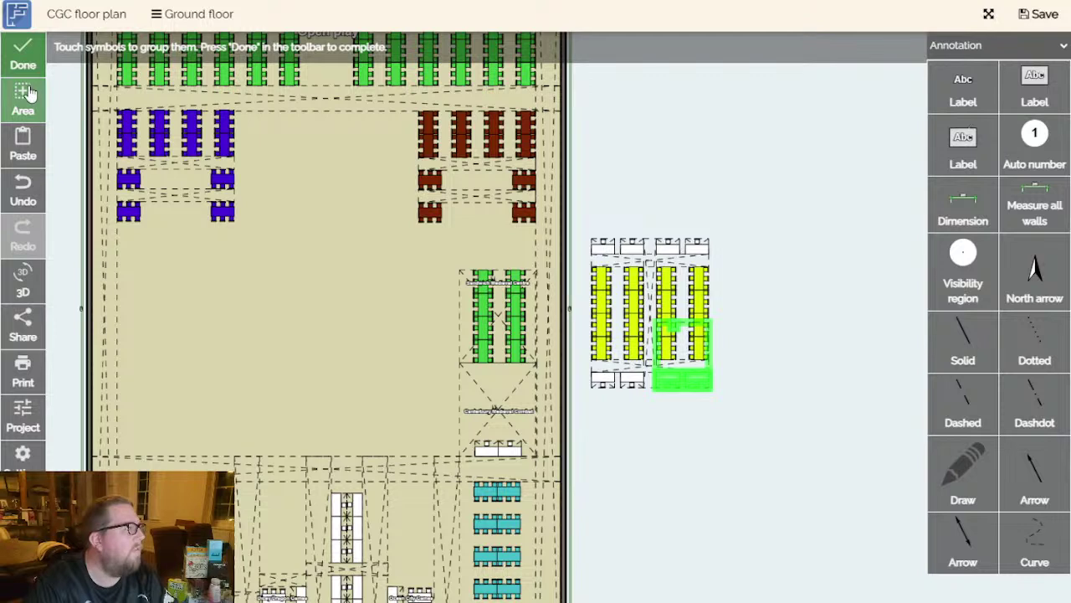
pyautogui.moveTo(747, 223); pyautogui.dragTo(586, 397)
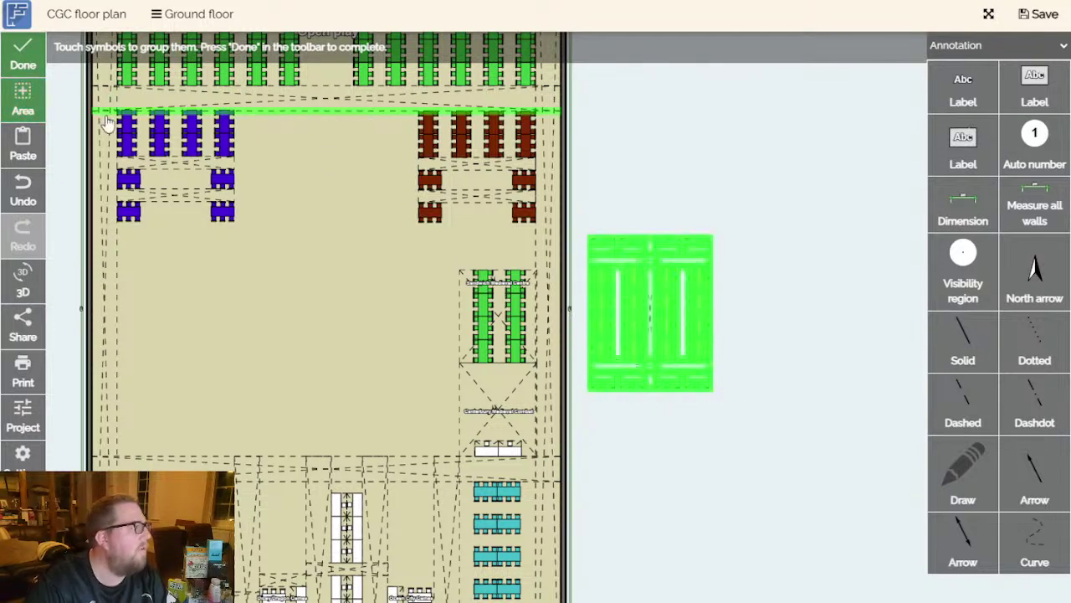
pyautogui.click(22, 54)
# Move the grouped yellow block into the hall below the Open play aisle, between the blue and brown tables.
pyautogui.moveTo(681, 326); pyautogui.dragTo(349, 309)
pyautogui.scroll(2, 344, 308)
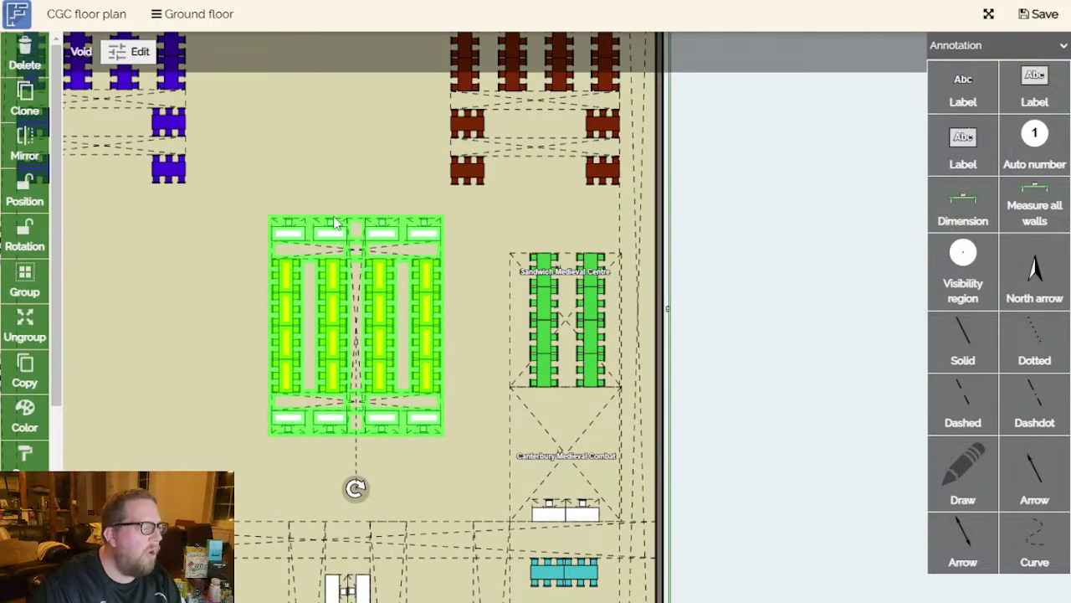
pyautogui.scroll(-2, 384, 272)
pyautogui.moveTo(383, 270); pyautogui.dragTo(342, 144)
pyautogui.moveTo(736, 287); pyautogui.dragTo(791, 399)
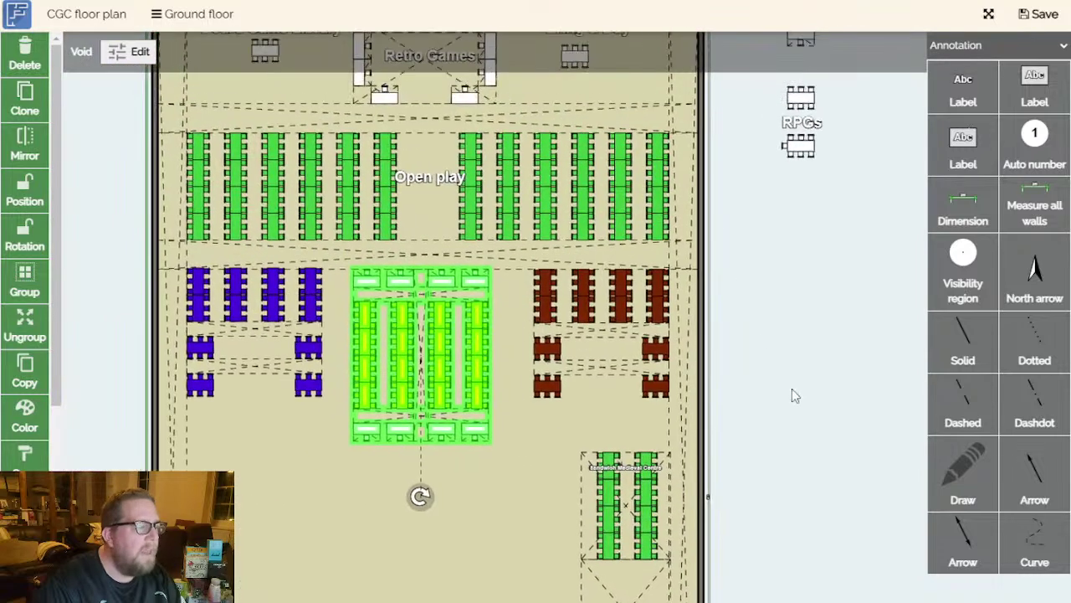
pyautogui.click(829, 380)
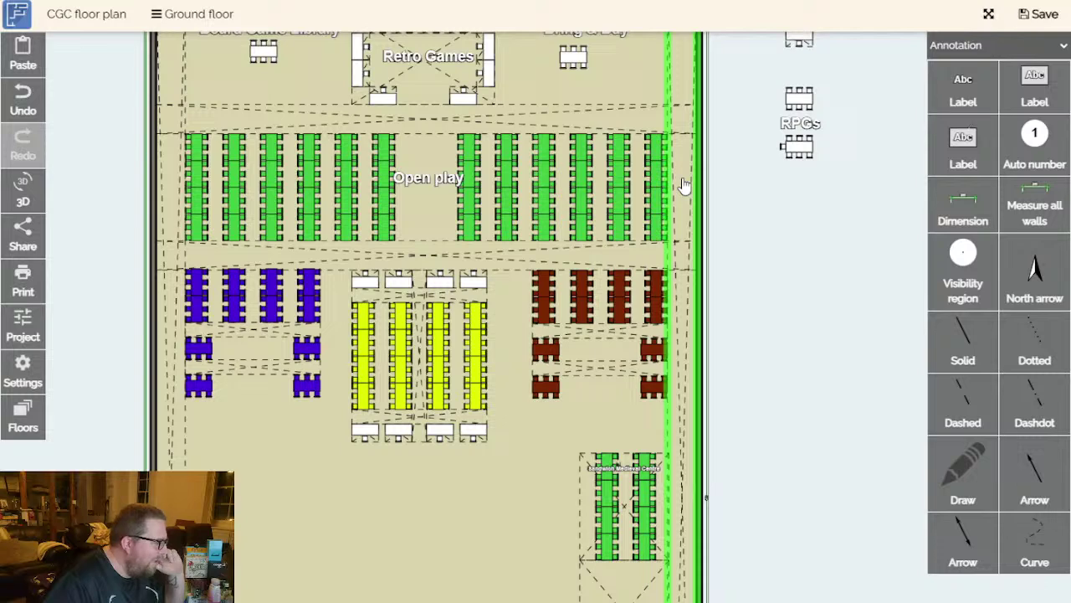
# Shift the yellow block slightly right to centre it between the blue and brown tables.
pyautogui.click(449, 330)
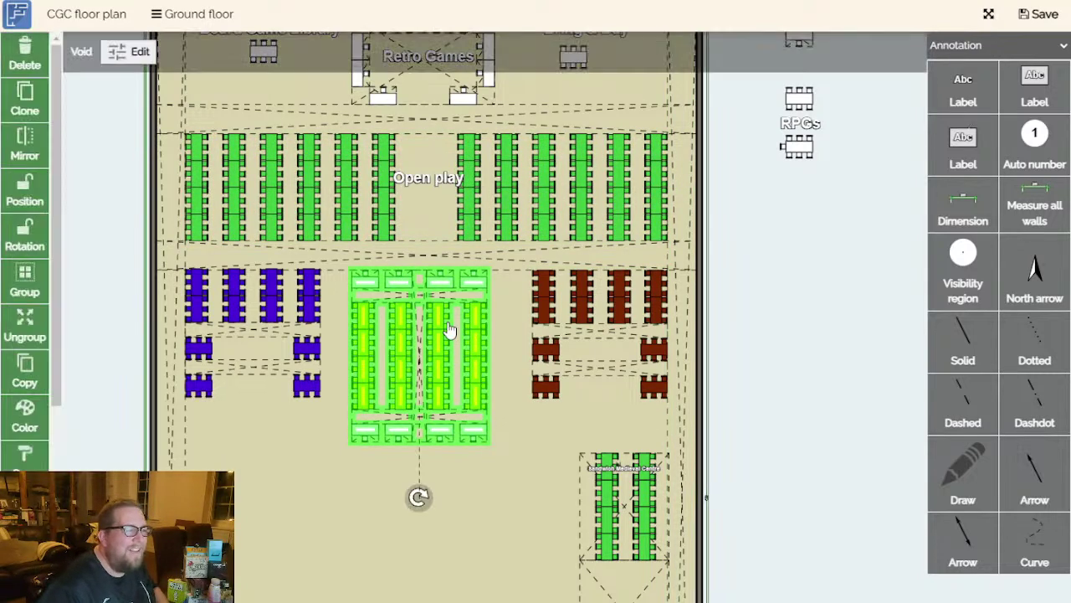
pyautogui.moveTo(456, 328); pyautogui.dragTo(468, 328)
pyautogui.click(737, 300)
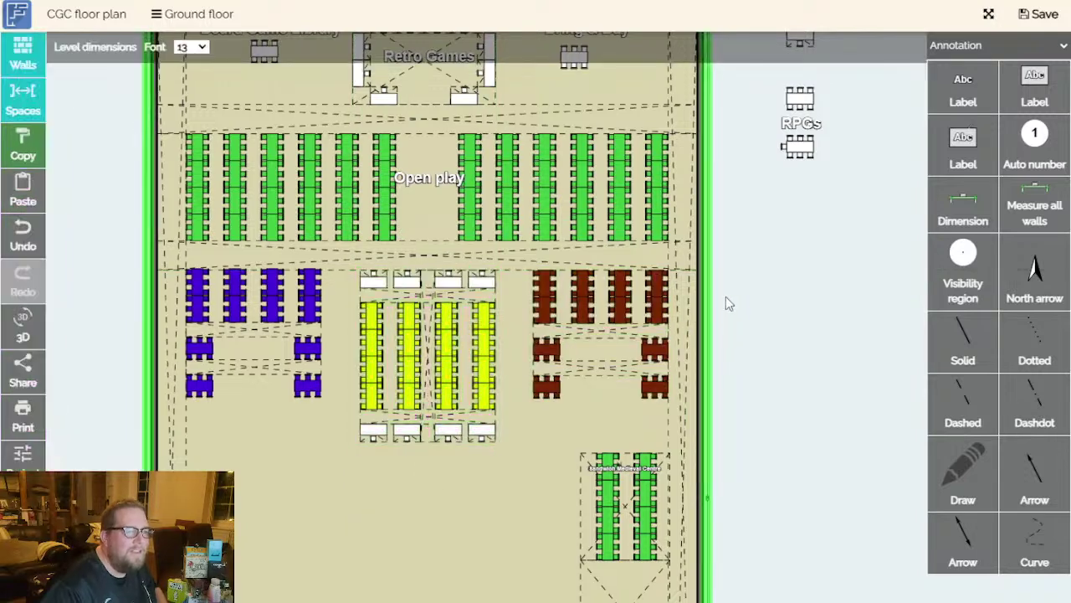
# Examine the spacing between the yellow block and the surrounding blue, brown and Open play tables.
pyautogui.moveTo(797, 343); pyautogui.dragTo(766, 266)
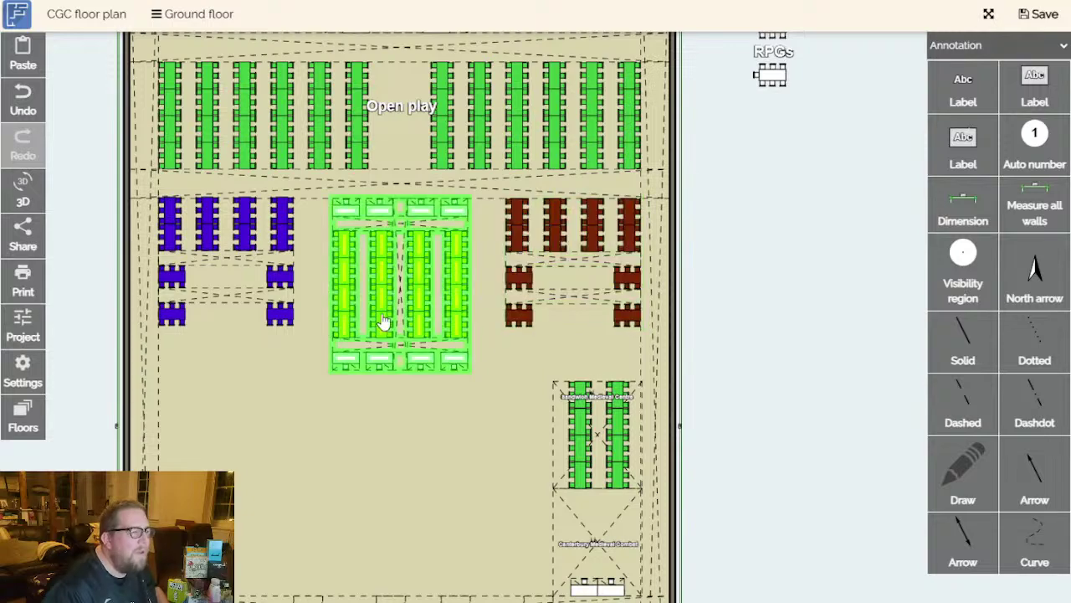
pyautogui.moveTo(830, 287); pyautogui.dragTo(792, 189)
pyautogui.moveTo(763, 228); pyautogui.dragTo(780, 381)
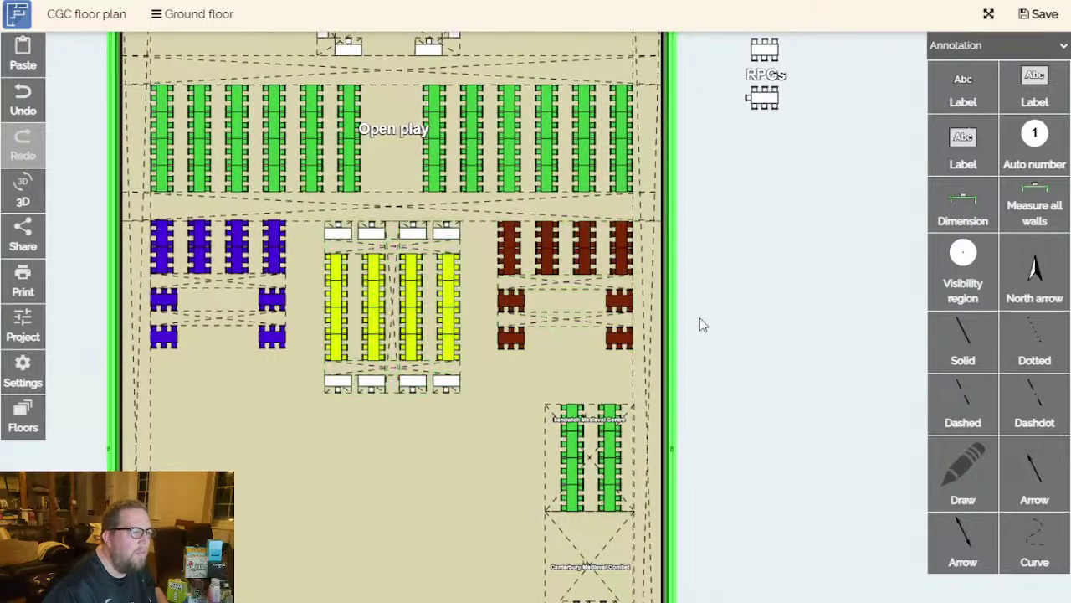
pyautogui.scroll(2, 599, 306)
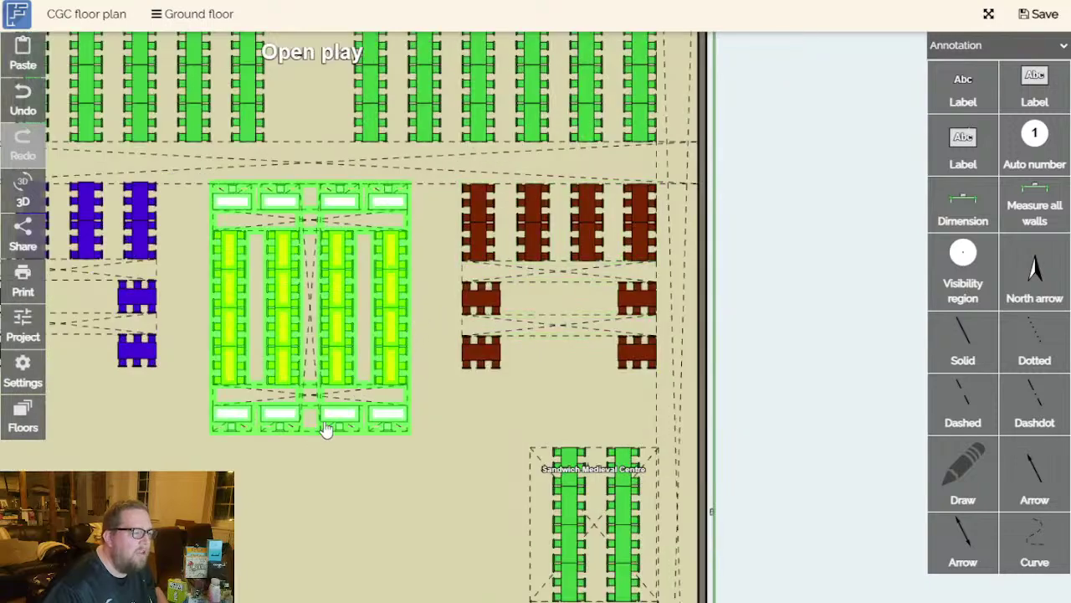
pyautogui.moveTo(806, 299); pyautogui.dragTo(879, 301)
pyautogui.scroll(-1, 878, 301)
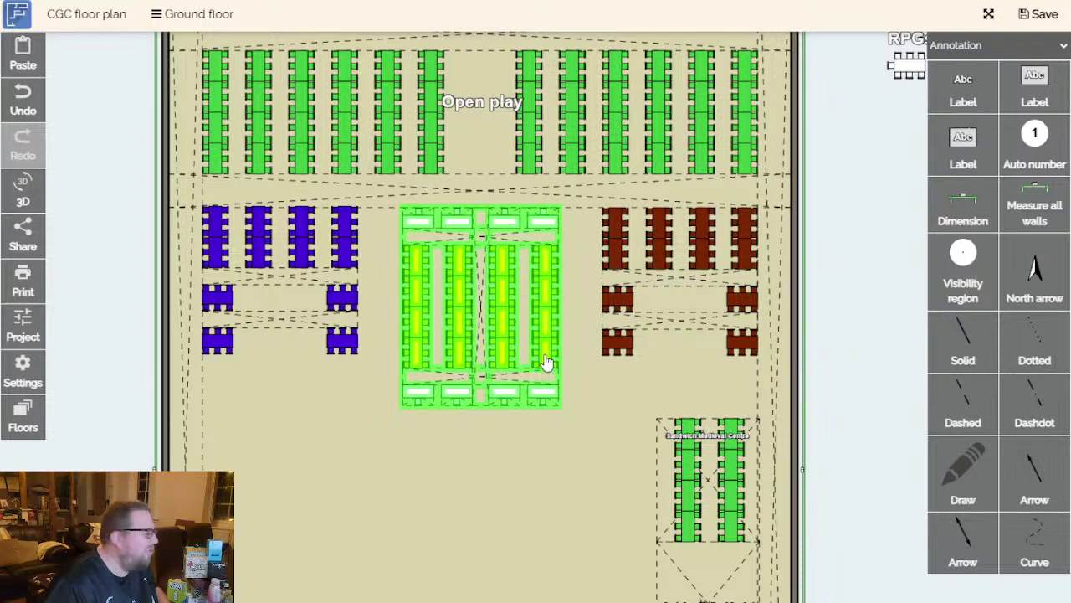
pyautogui.moveTo(840, 344); pyautogui.dragTo(755, 346)
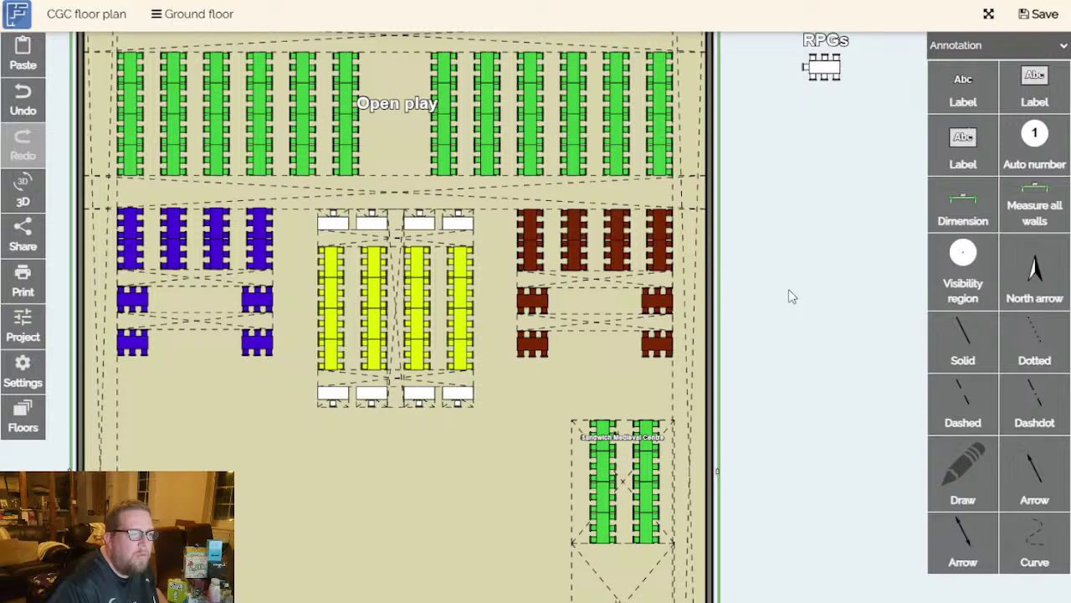
pyautogui.moveTo(790, 299); pyautogui.dragTo(839, 387)
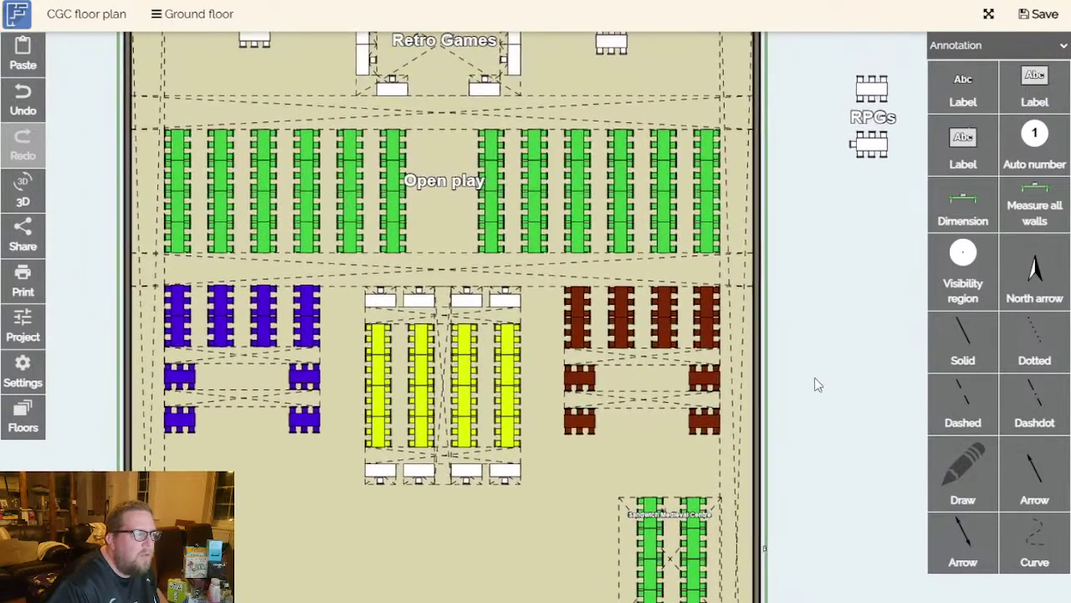
# Duplicate the 200 cm wide vertical void from the lower hall and place it against the blue tables, starting at the Open play aisle.
pyautogui.scroll(-3, 360, 454)
pyautogui.moveTo(727, 442); pyautogui.dragTo(650, 199)
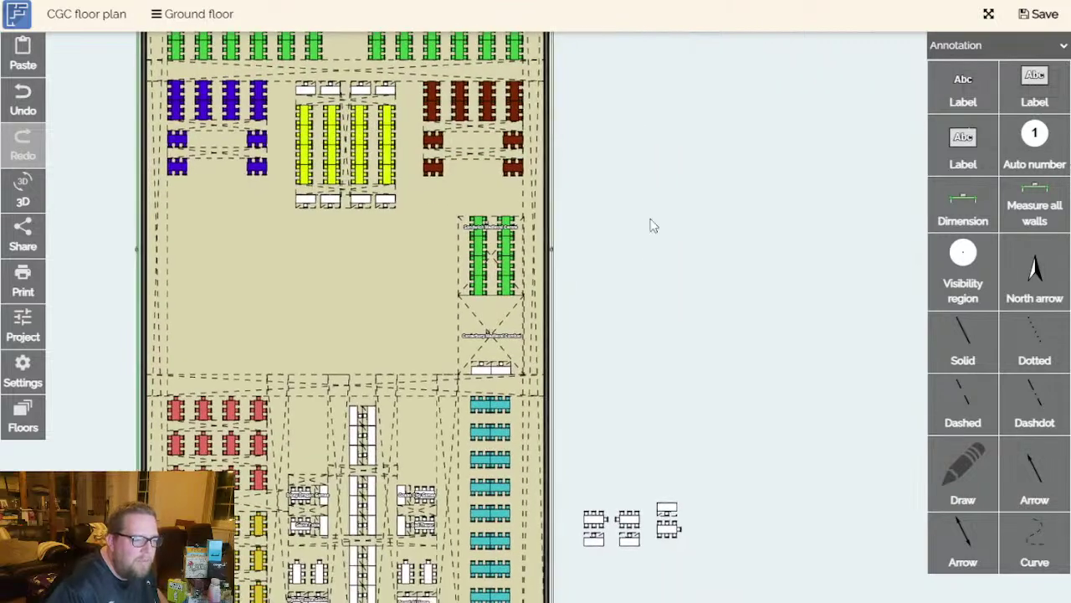
pyautogui.click(398, 440)
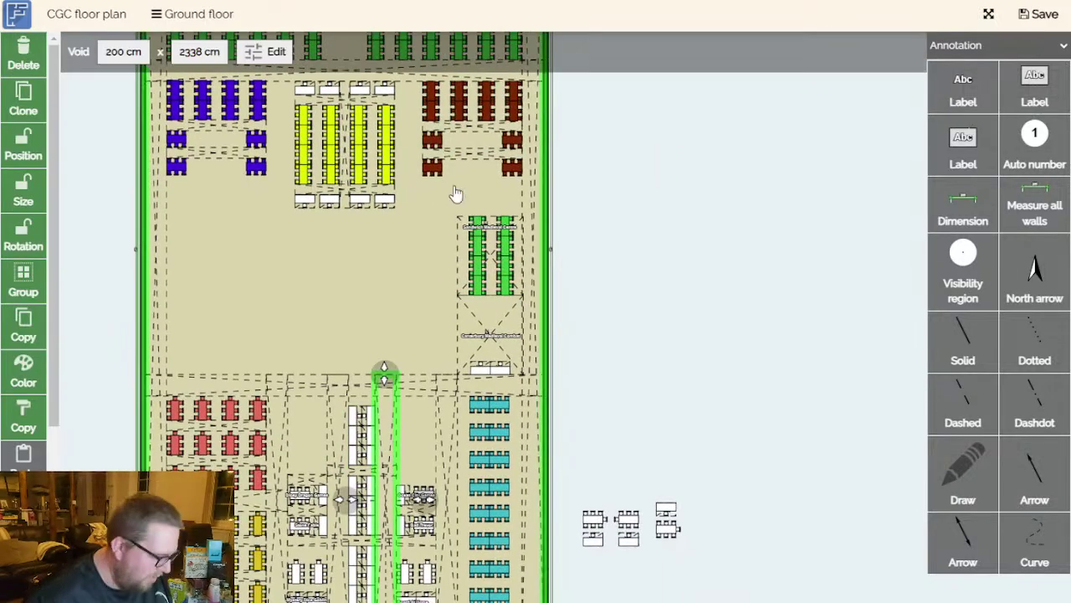
pyautogui.hotkey('ctrl', 'c')
pyautogui.hotkey('ctrl', 'v')
pyautogui.scroll(3, 533, 318)
pyautogui.moveTo(301, 279); pyautogui.dragTo(476, 457)
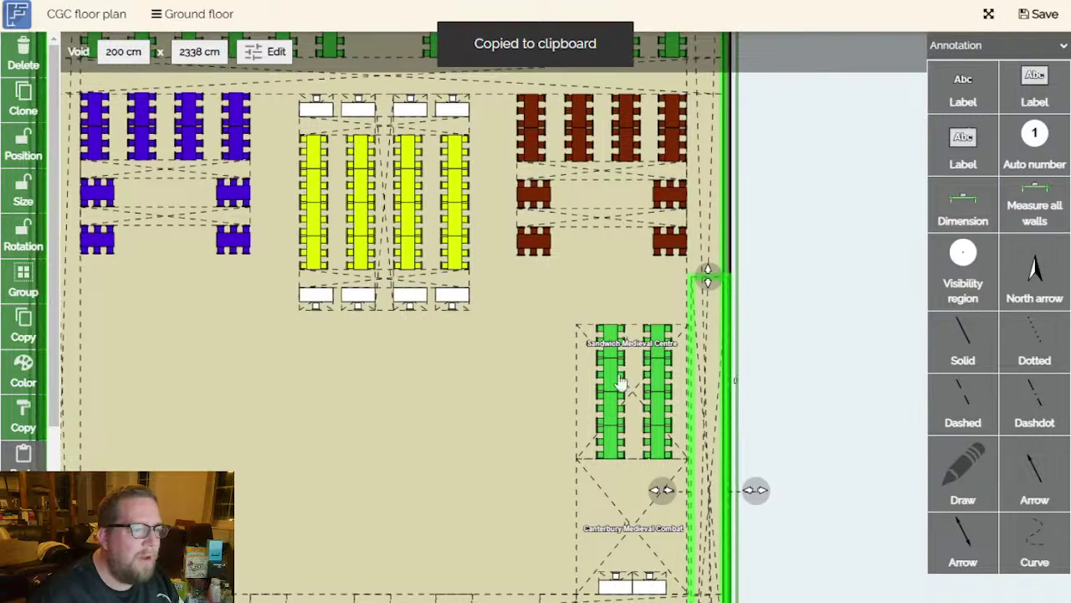
pyautogui.moveTo(717, 360); pyautogui.dragTo(338, 388)
pyautogui.moveTo(266, 402); pyautogui.dragTo(326, 427)
pyautogui.scroll(-2, 310, 502)
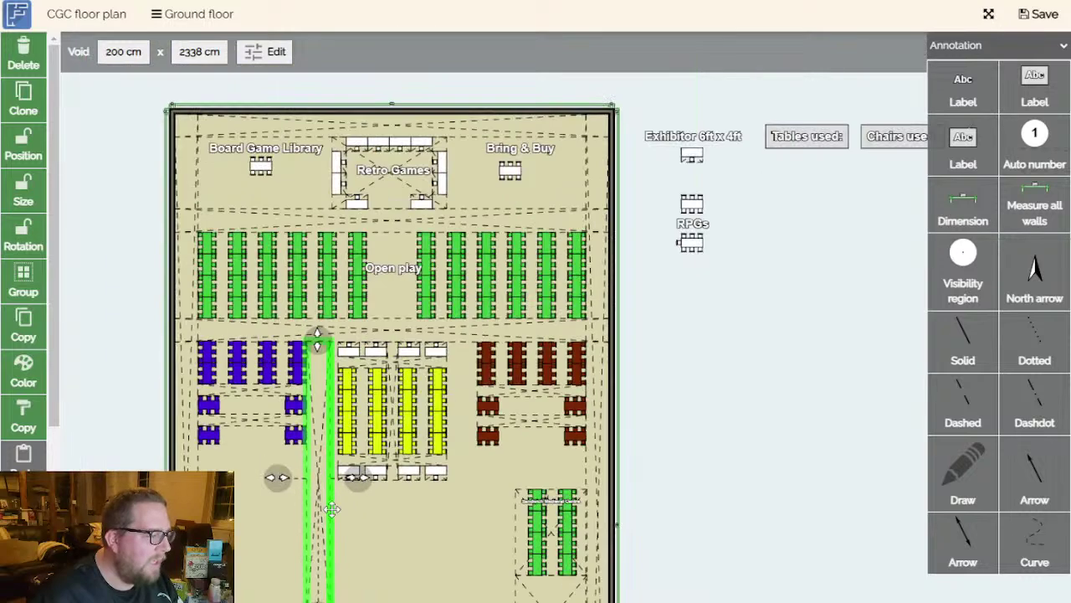
# Shorten the copied void to 1184 cm so it ends level with the bottom of the yellow block.
pyautogui.scroll(-2, 312, 514)
pyautogui.moveTo(327, 512); pyautogui.dragTo(333, 375)
pyautogui.scroll(1, 402, 508)
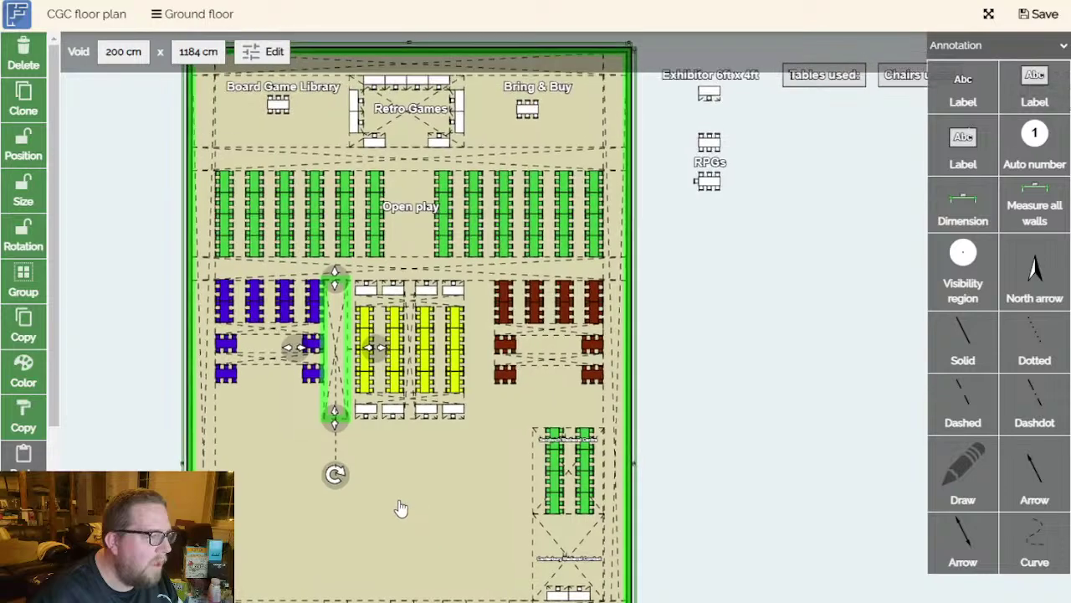
pyautogui.keyDown('ctrl'); pyautogui.scroll(3, 354, 471); pyautogui.keyUp('ctrl')
pyautogui.click(480, 449)
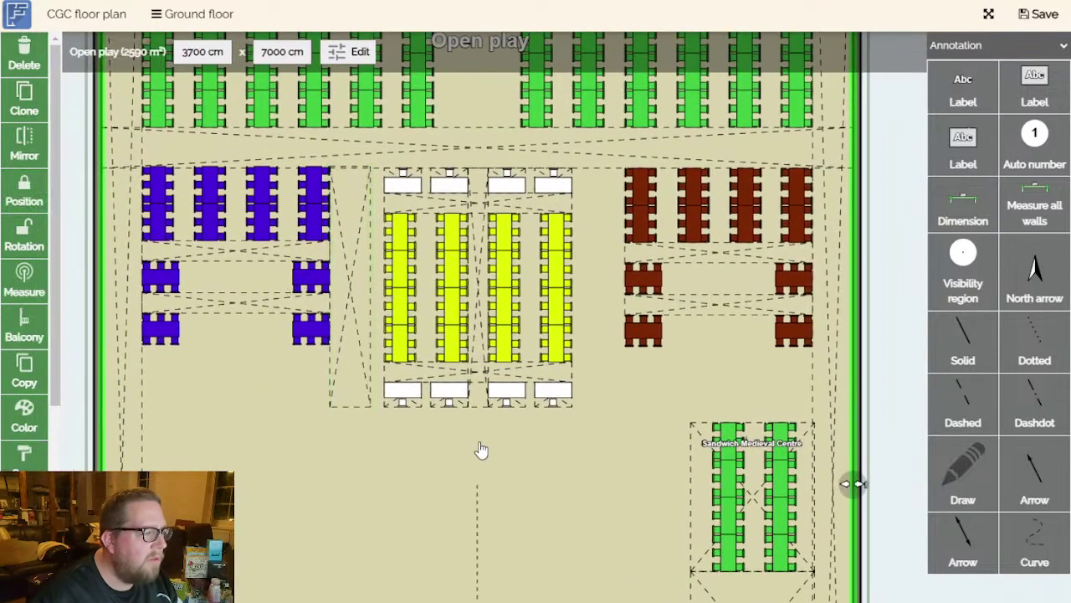
# Try widening the void beside the blue tables to 268 cm, up to the yellow block, and undo the change.
pyautogui.click(351, 368)
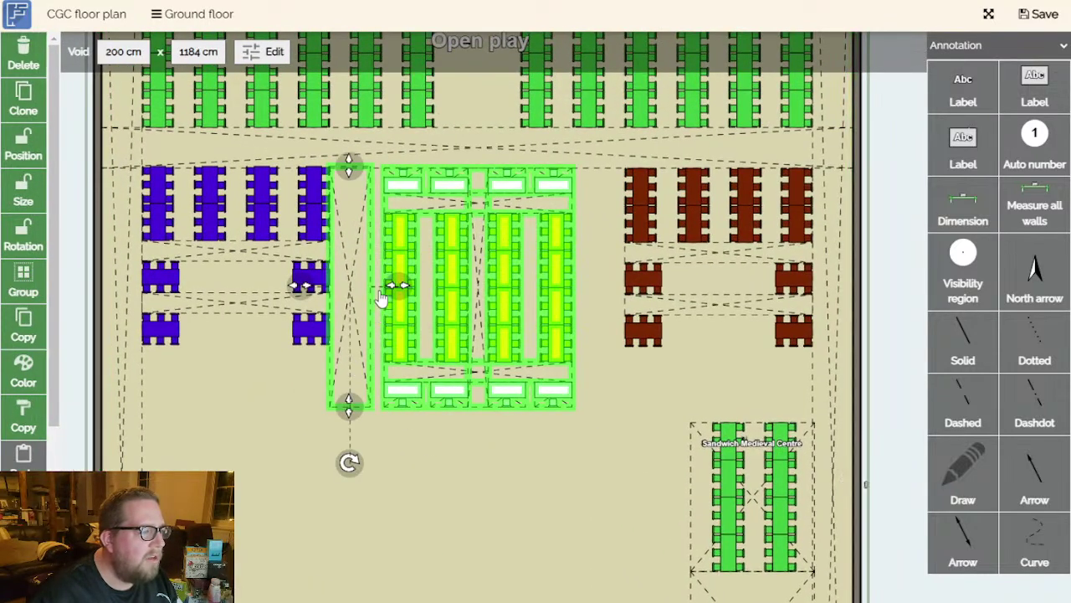
pyautogui.moveTo(396, 293); pyautogui.dragTo(411, 285)
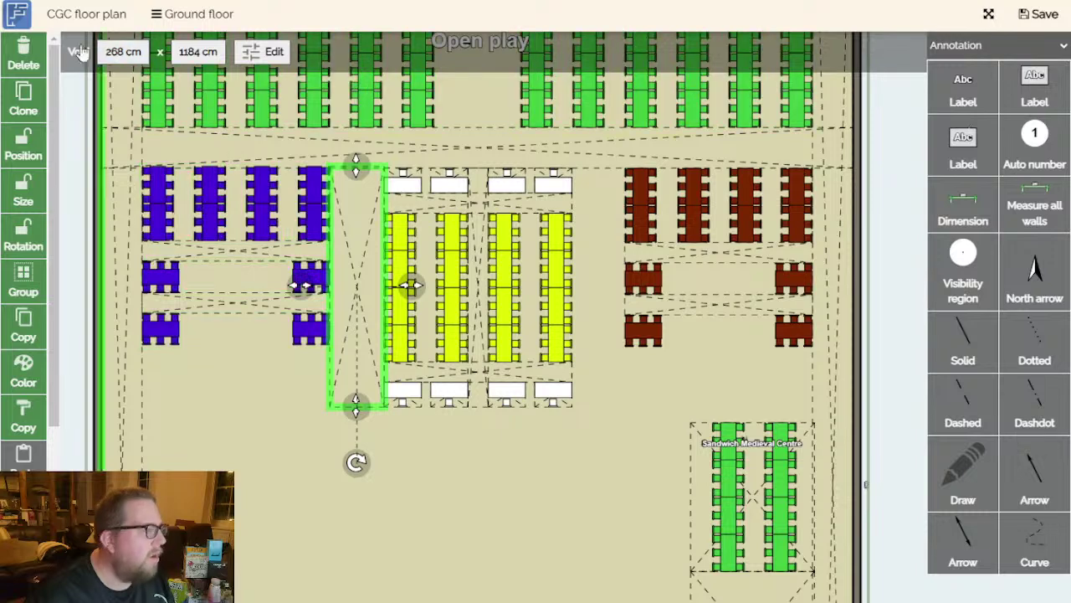
pyautogui.hotkey('ctrl', 'z')
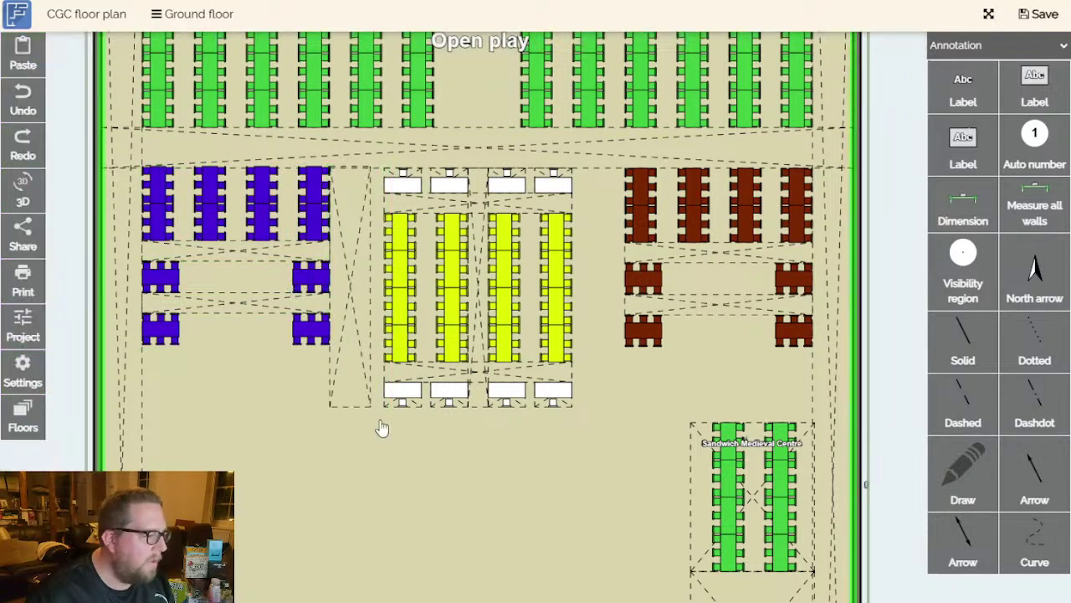
# Duplicate the 200 x 1184 cm void and place the copy against the brown tables, starting at the Open play aisle.
pyautogui.click(358, 368)
pyautogui.scroll(2, 376, 376)
pyautogui.click(393, 393)
pyautogui.hotkey('ctrl', 'c')
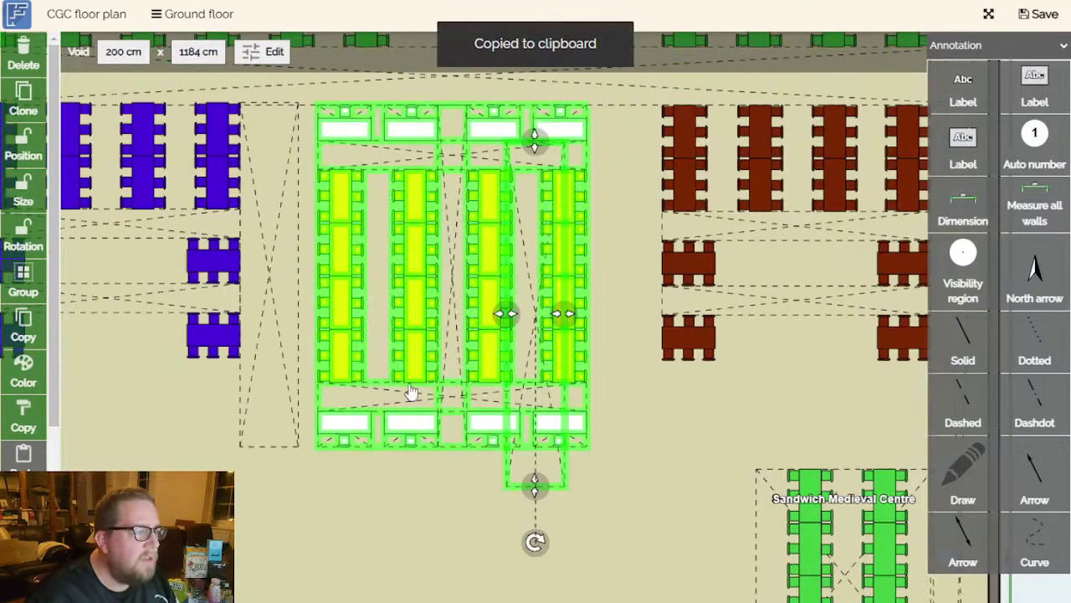
pyautogui.moveTo(552, 419); pyautogui.dragTo(657, 378)
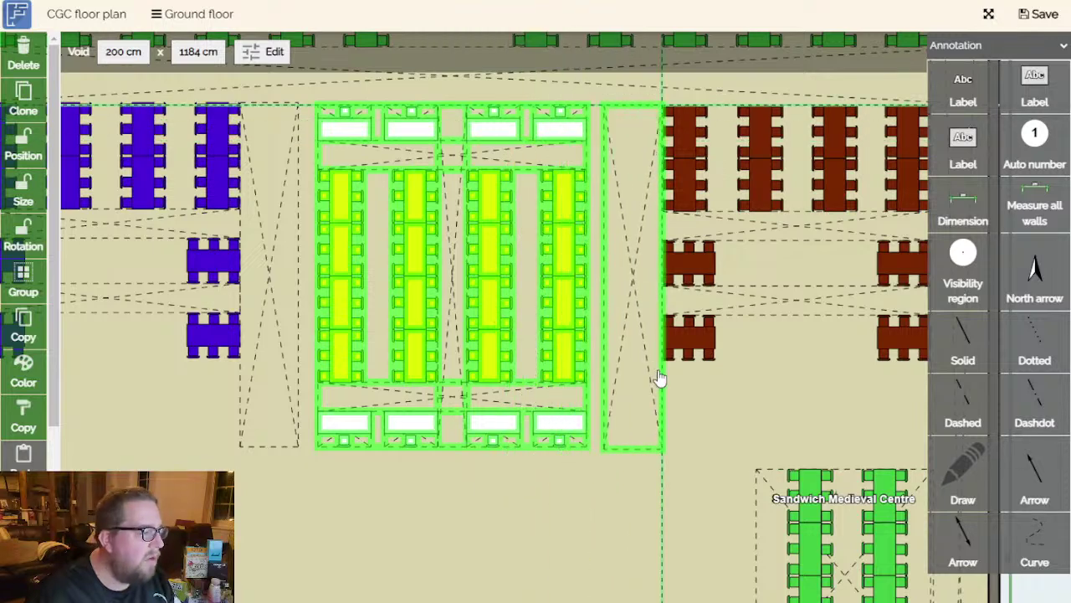
pyautogui.click(725, 442)
# Realign the 200 x 1184 cm void against the blue tables, starting at the Open play aisle.
pyautogui.moveTo(711, 400); pyautogui.dragTo(520, 404)
pyautogui.scroll(-2, 650, 430)
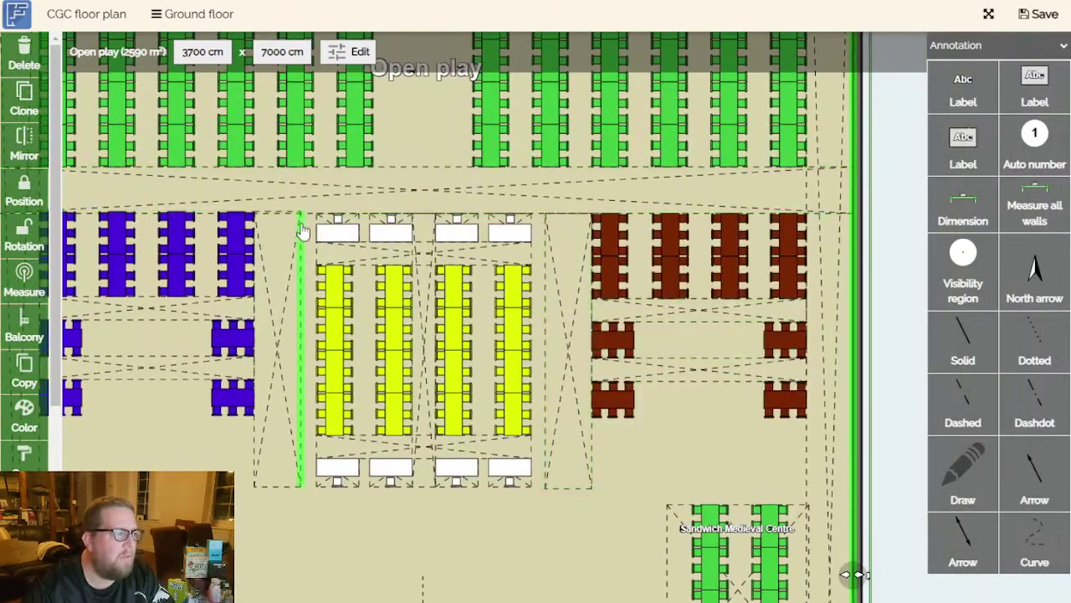
pyautogui.moveTo(297, 373); pyautogui.dragTo(365, 575)
pyautogui.moveTo(355, 516); pyautogui.dragTo(342, 459)
pyautogui.click(341, 458)
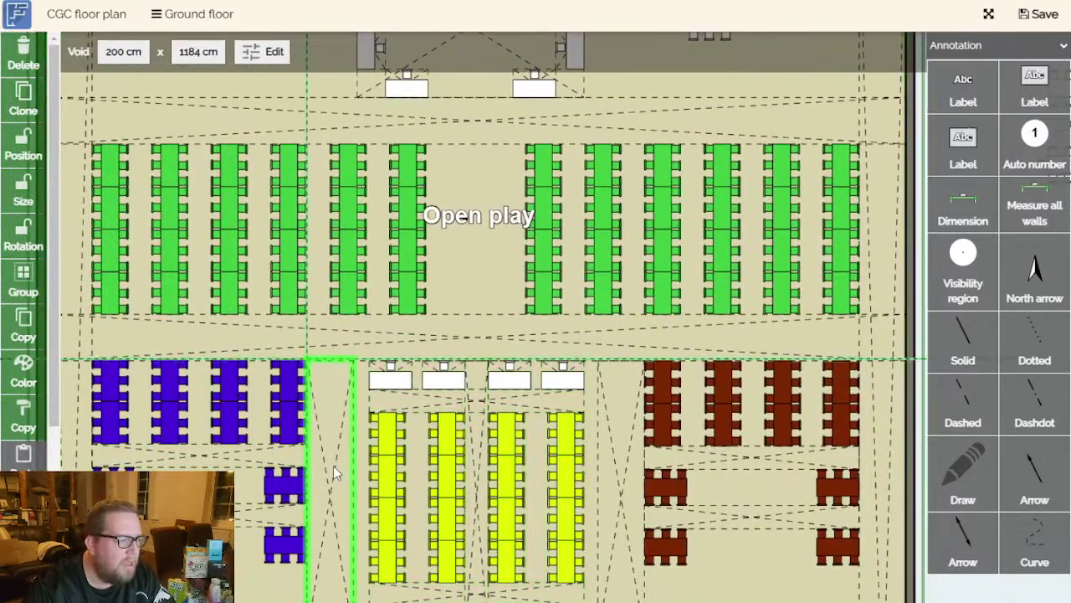
pyautogui.click(332, 467)
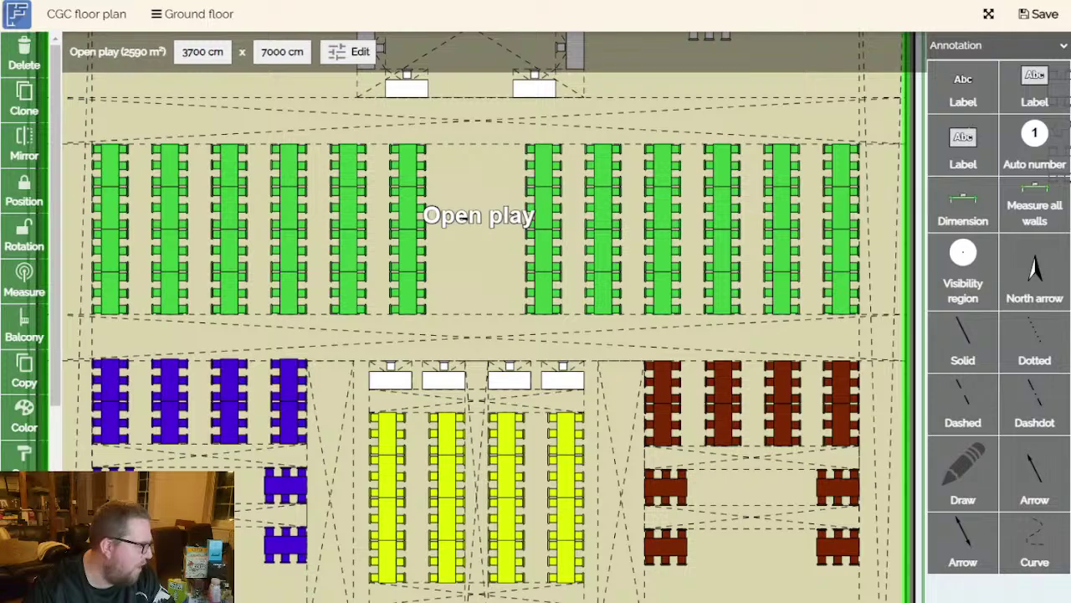
# Review the aisles around the yellow block and the open floor between it, Sandwich Medieval Centre and the stands below.
pyautogui.scroll(-3, 223, 577)
pyautogui.moveTo(225, 592); pyautogui.dragTo(239, 418)
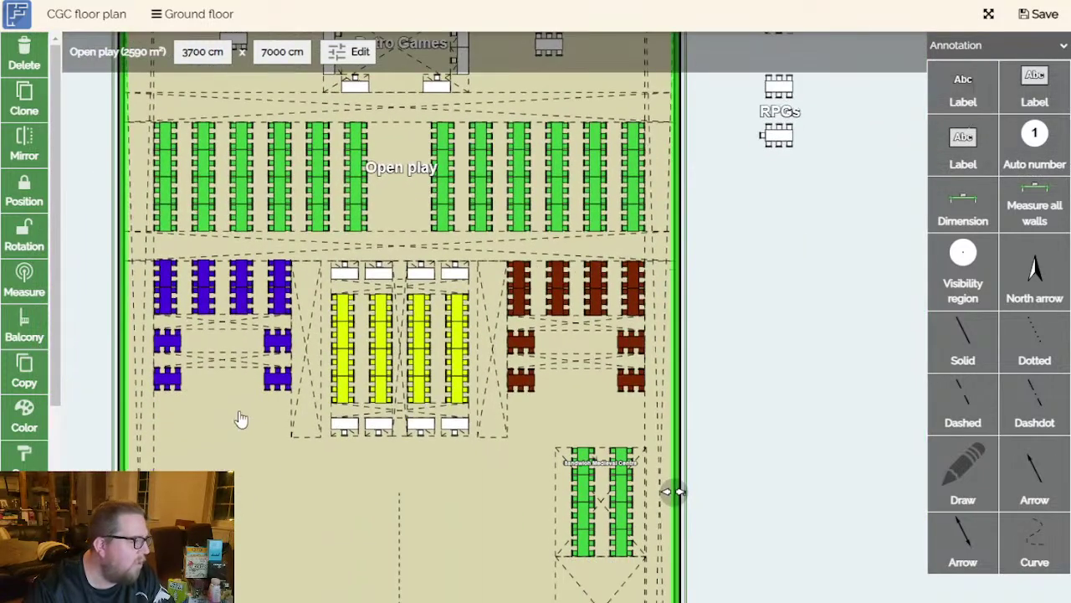
pyautogui.scroll(3, 235, 432)
pyautogui.click(226, 310)
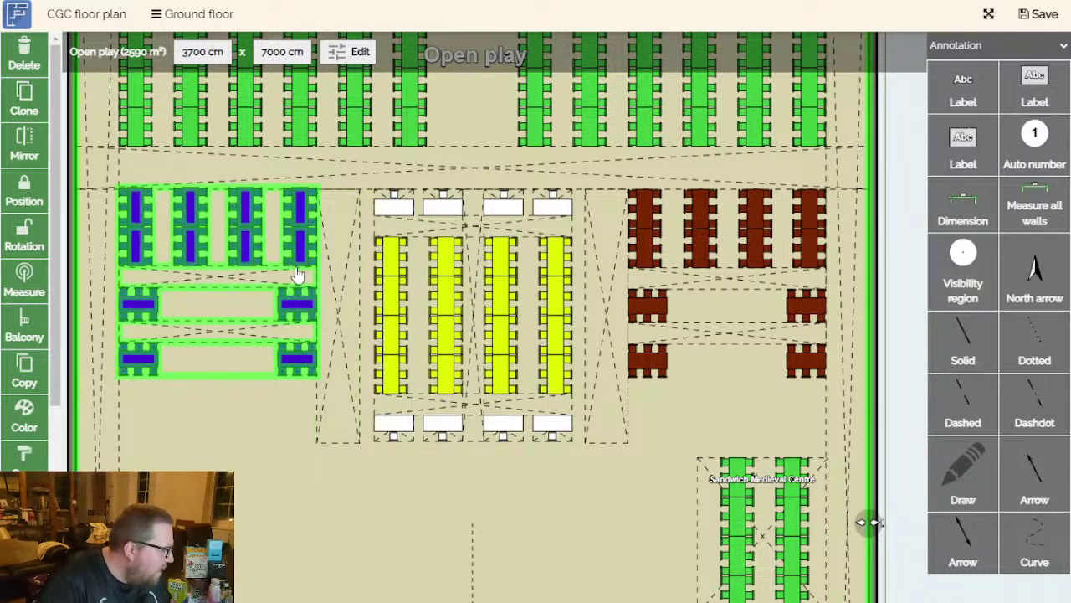
pyautogui.click(360, 361)
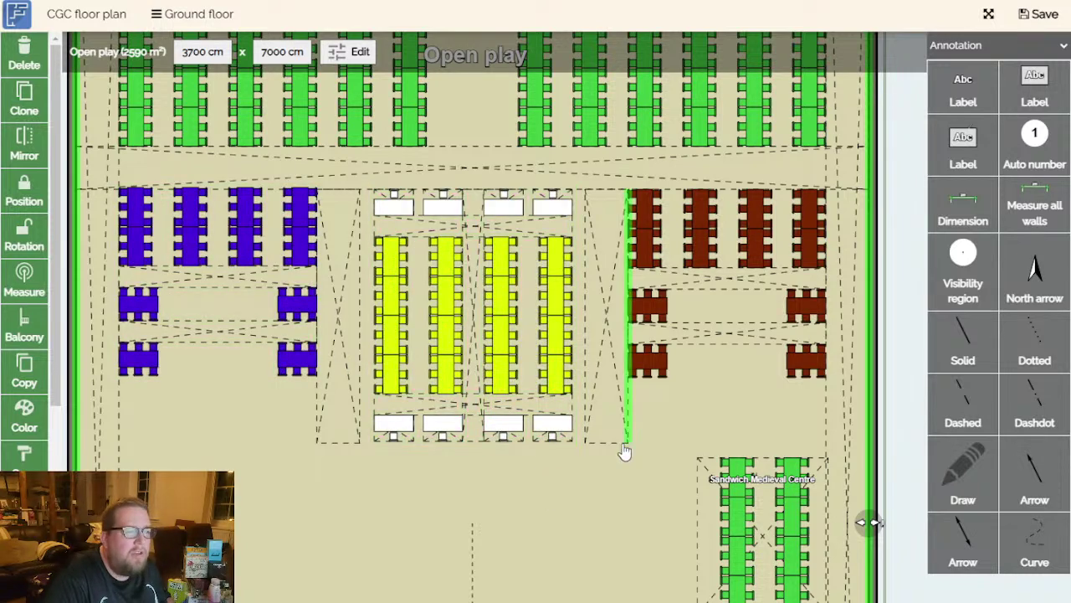
pyautogui.scroll(-2, 620, 491)
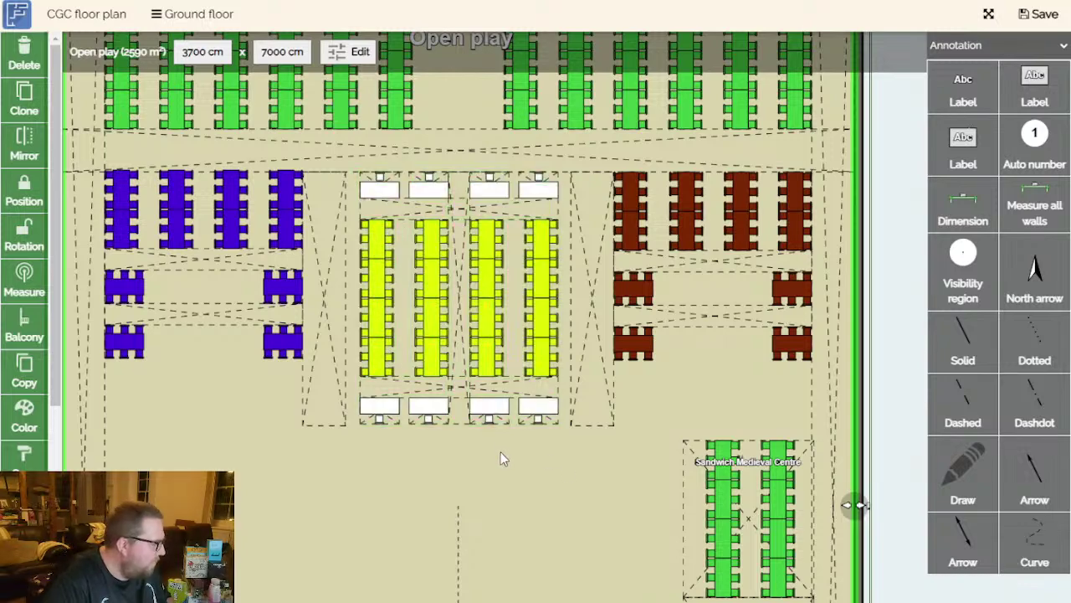
pyautogui.scroll(-5, 536, 460)
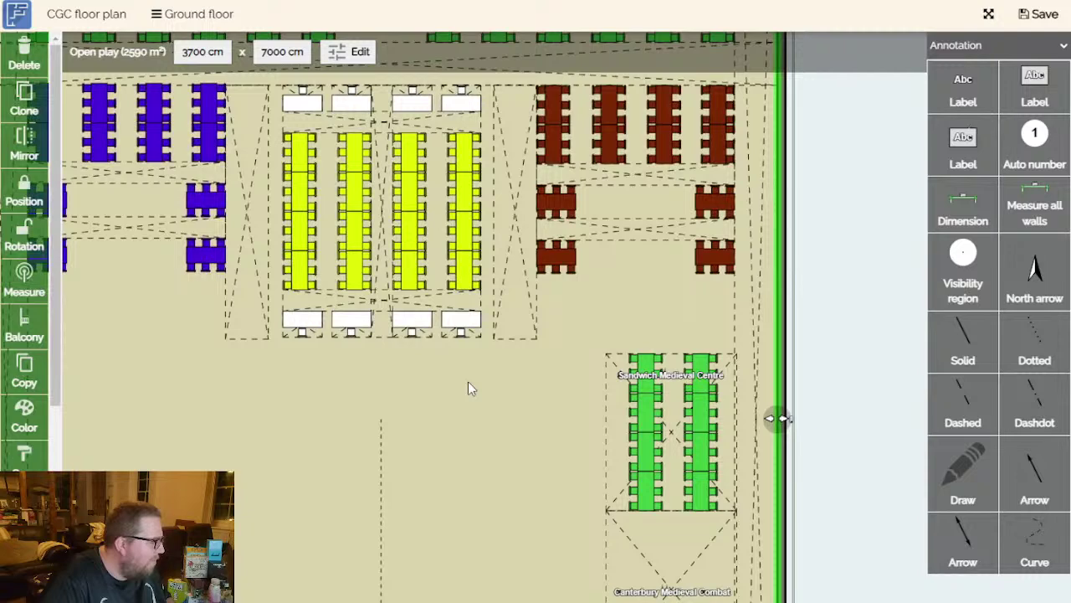
pyautogui.scroll(-4, 512, 424)
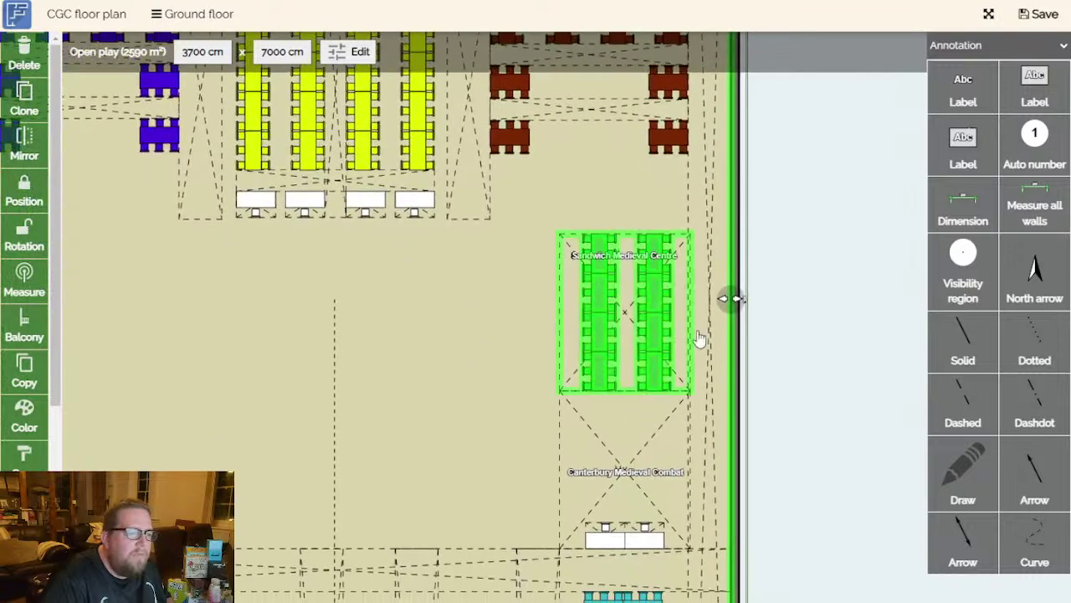
pyautogui.click(818, 386)
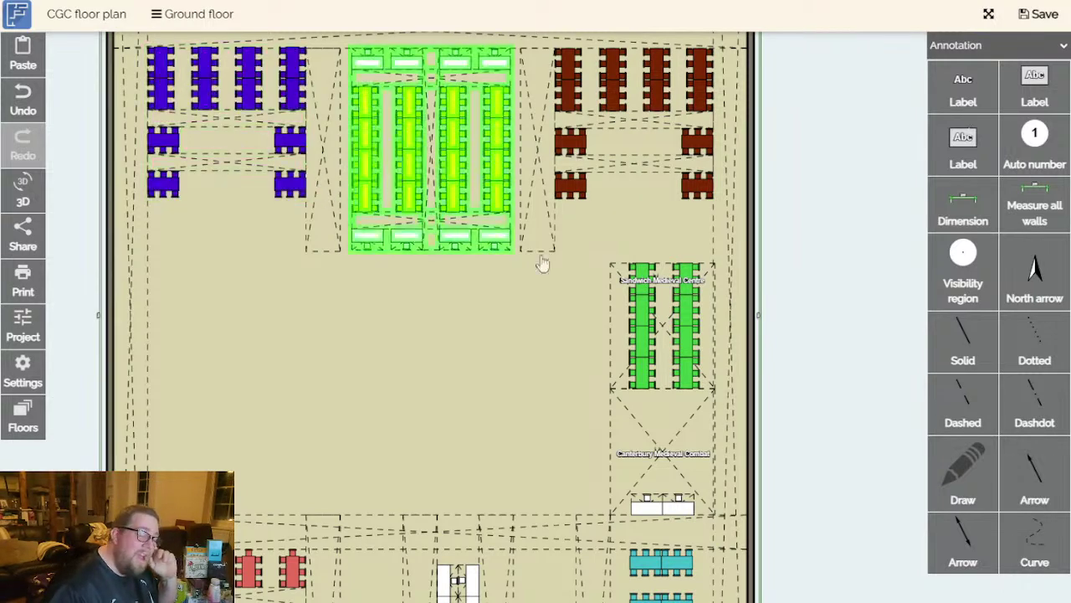
pyautogui.scroll(-5, 751, 256)
pyautogui.scroll(-3, 751, 255)
pyautogui.scroll(1, 715, 206)
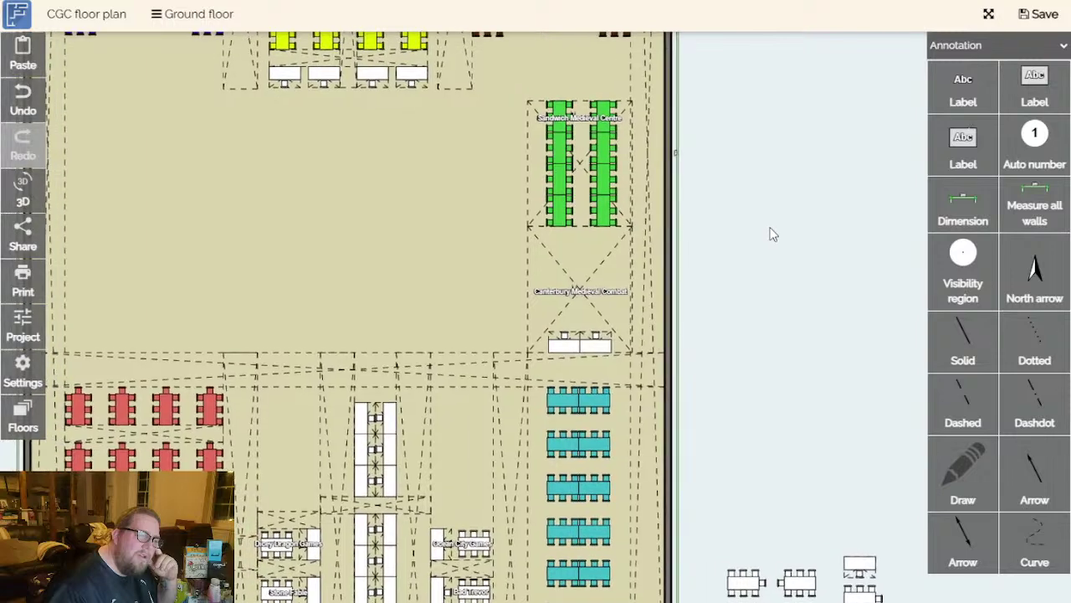
pyautogui.moveTo(775, 252); pyautogui.dragTo(805, 291)
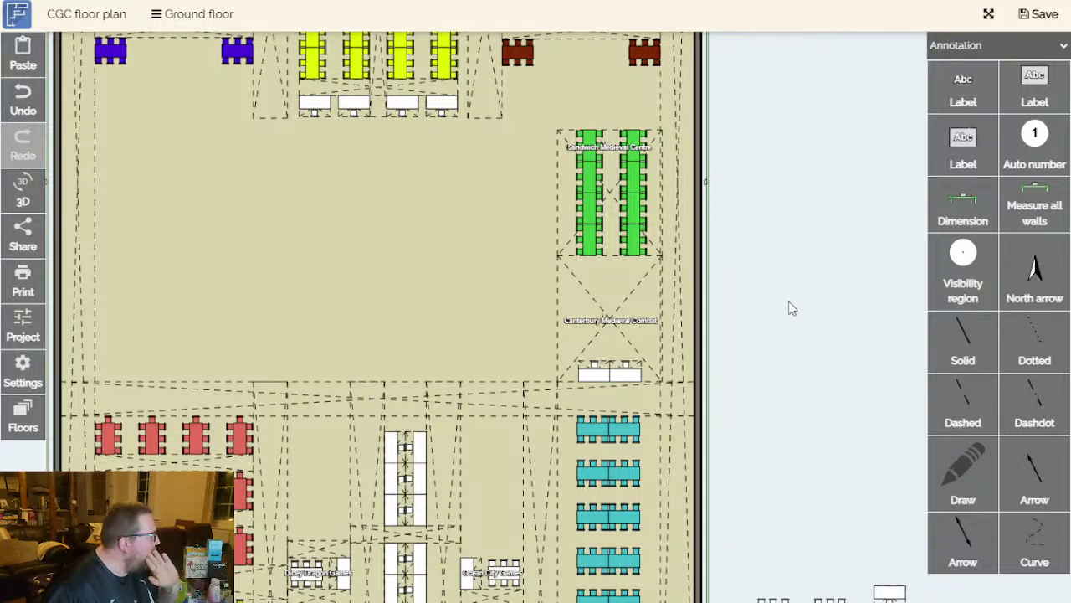
pyautogui.moveTo(792, 315); pyautogui.dragTo(750, 250)
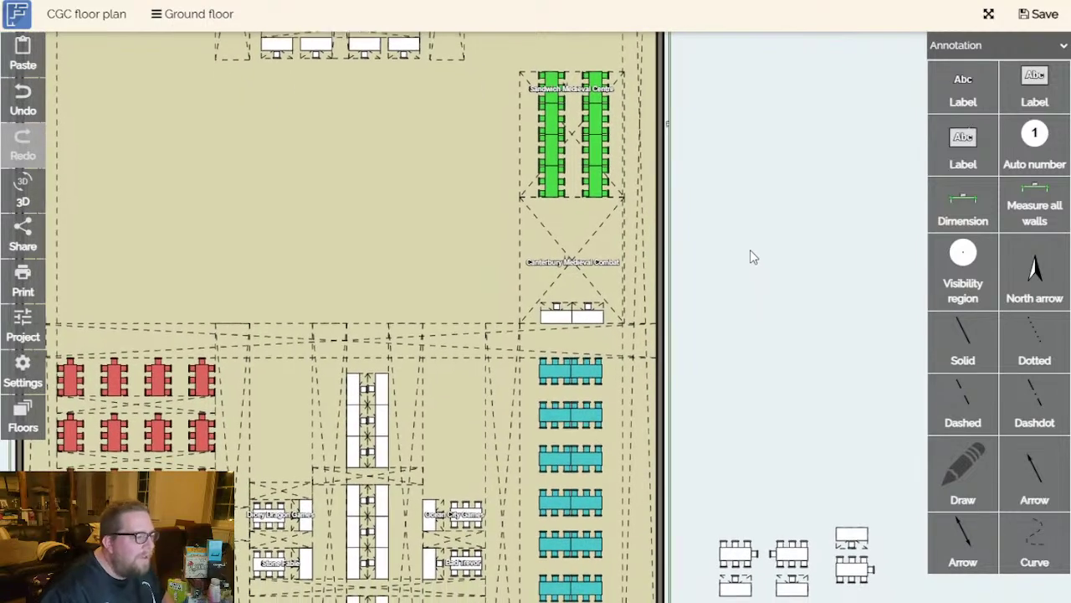
# Duplicate the 366 x 100 cm void above the Dicey Dragon Games stand.
pyautogui.click(291, 485)
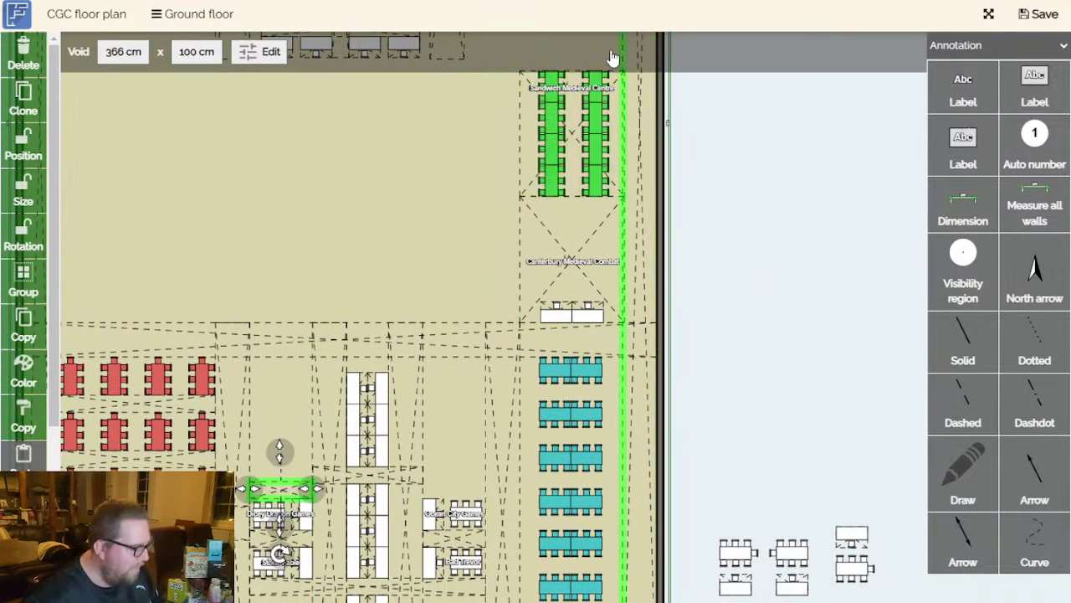
pyautogui.hotkey('ctrl', 'c')
pyautogui.hotkey('ctrl', 'v')
pyautogui.scroll(-3, 668, 441)
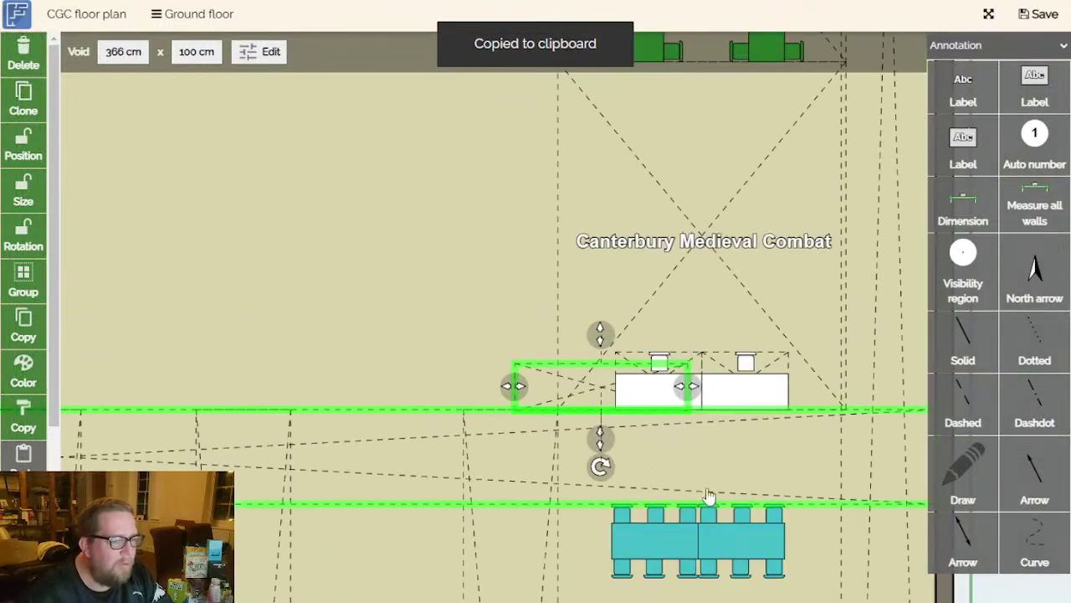
pyautogui.moveTo(708, 502); pyautogui.dragTo(548, 283)
pyautogui.scroll(-3, 540, 264)
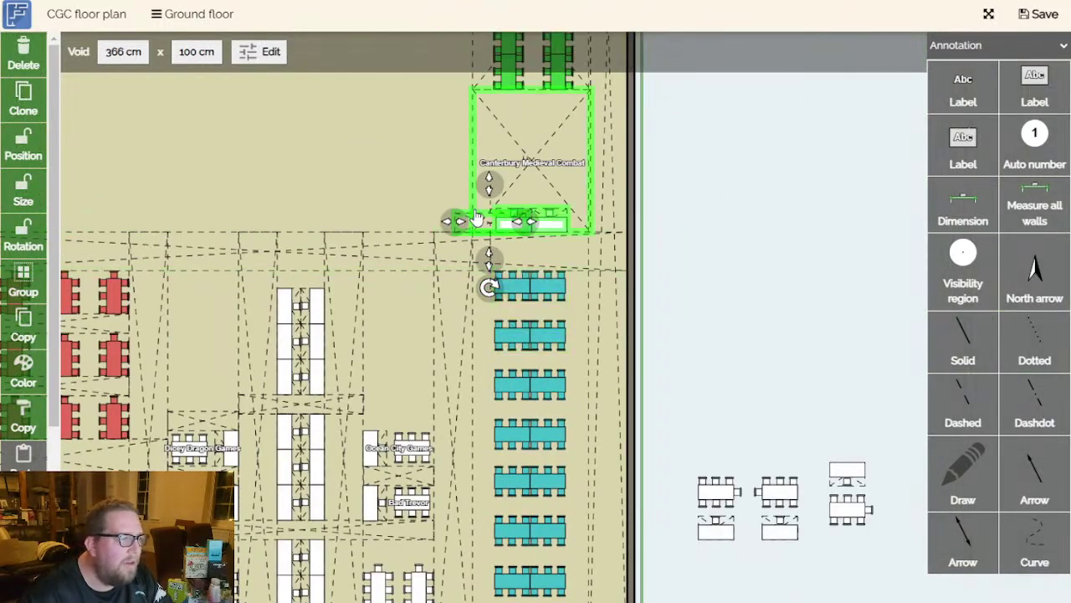
pyautogui.moveTo(469, 214); pyautogui.dragTo(446, 214)
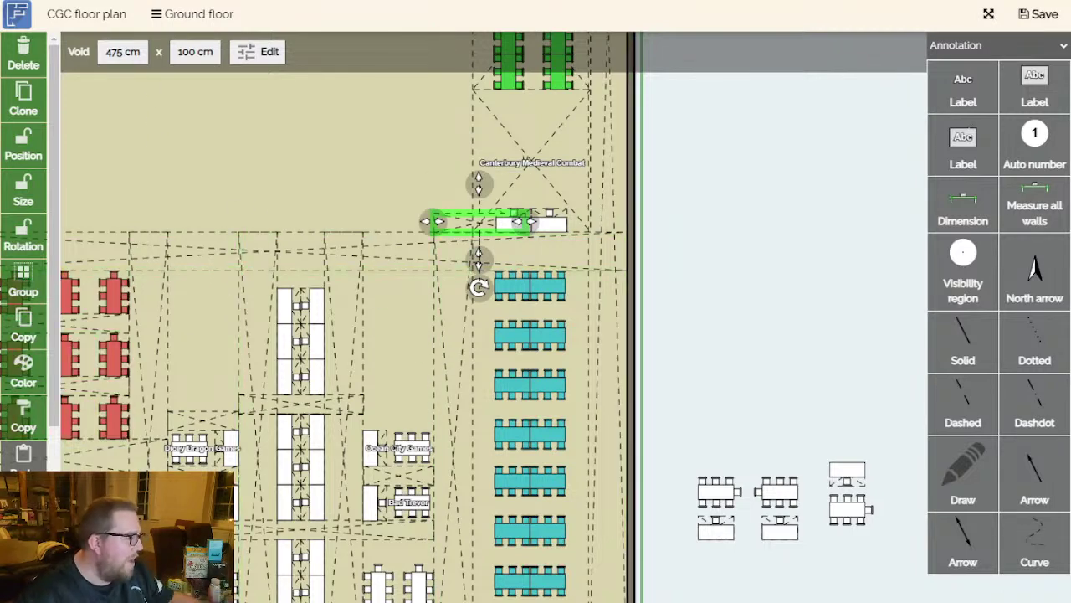
pyautogui.press('Escape')
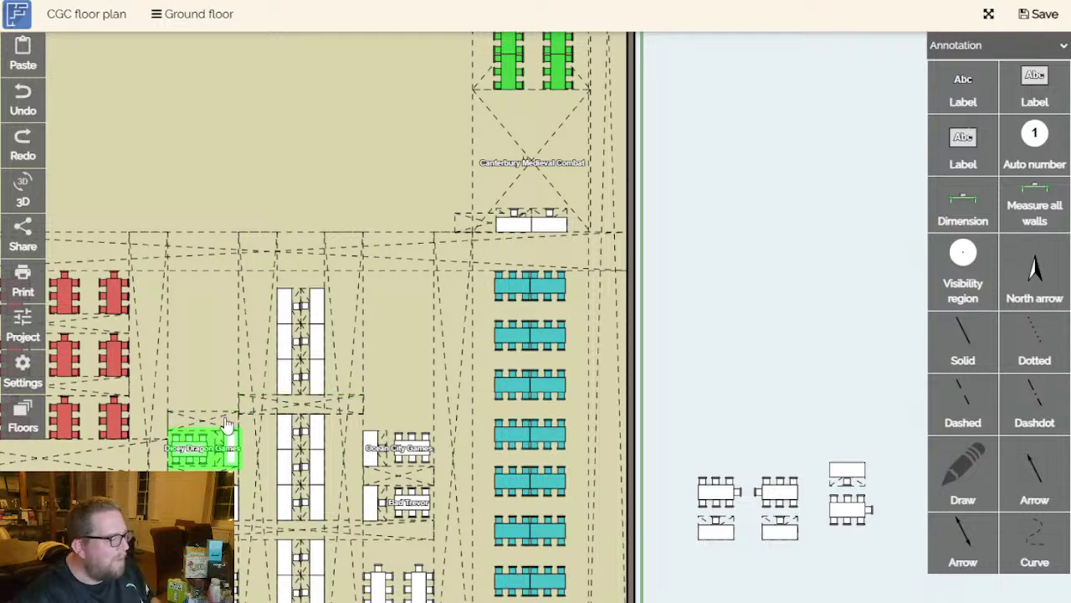
# Look over the hall from the exhibitor stands up to the Open play tables and back down.
pyautogui.scroll(2, 422, 483)
pyautogui.scroll(1, 420, 481)
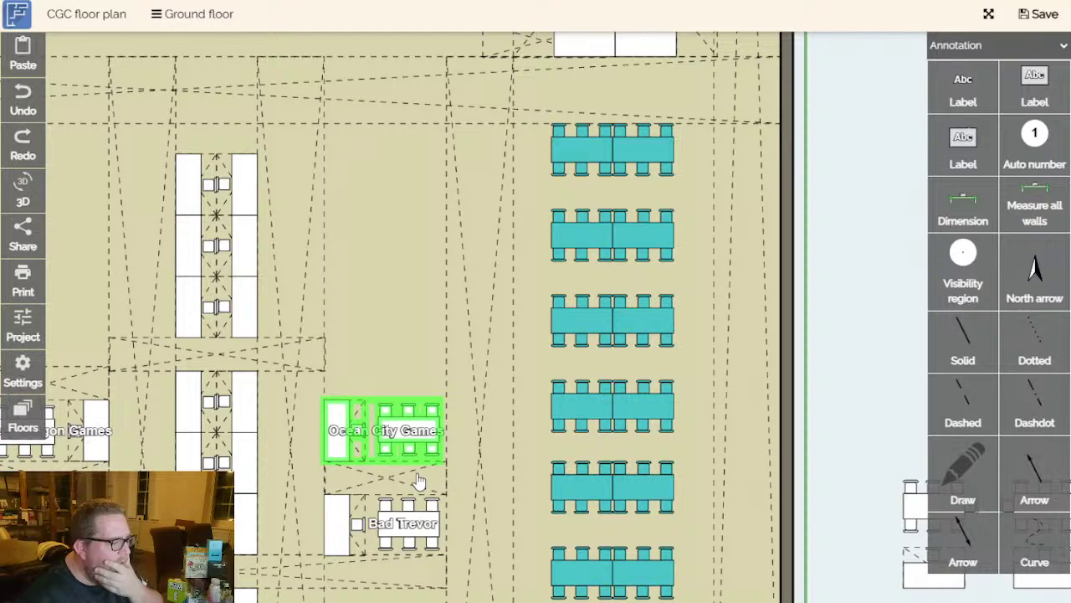
pyautogui.scroll(-1, 419, 482)
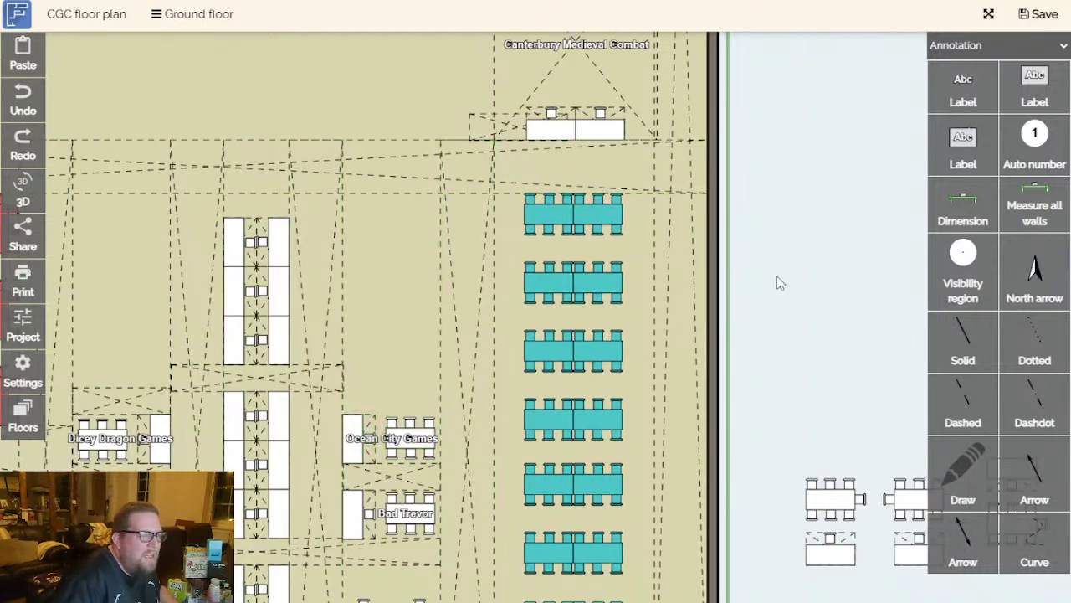
pyautogui.scroll(-3, 787, 266)
pyautogui.moveTo(808, 246); pyautogui.dragTo(795, 395)
pyautogui.moveTo(822, 433); pyautogui.dragTo(727, 325)
pyautogui.scroll(-3, 733, 313)
pyautogui.scroll(5, 553, 272)
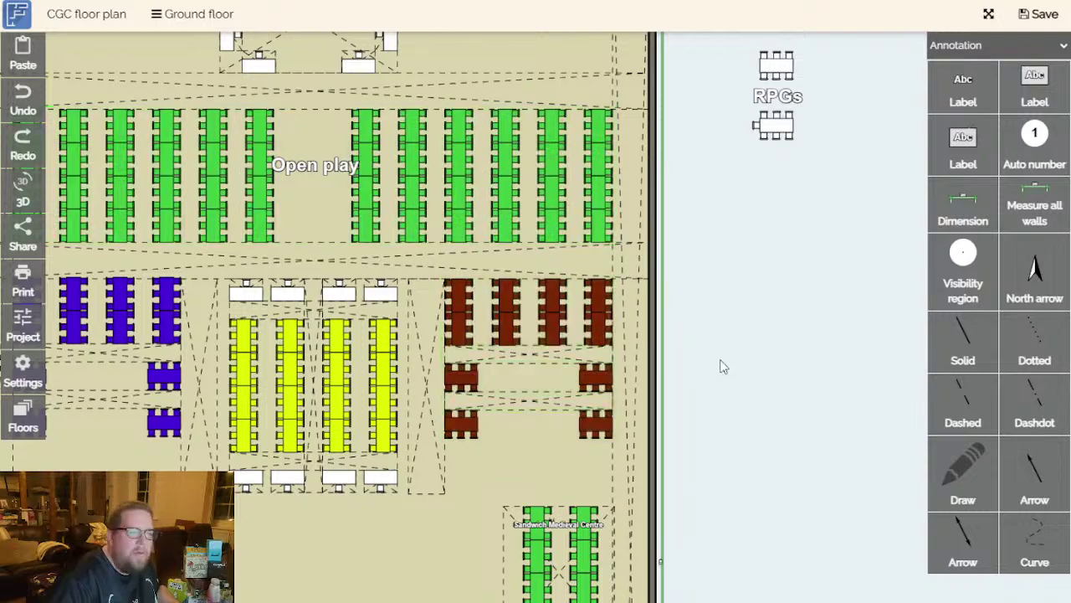
pyautogui.moveTo(723, 363); pyautogui.dragTo(681, 266)
pyautogui.scroll(-1, 686, 318)
pyautogui.moveTo(696, 370); pyautogui.dragTo(700, 187)
pyautogui.moveTo(708, 246); pyautogui.dragTo(700, 183)
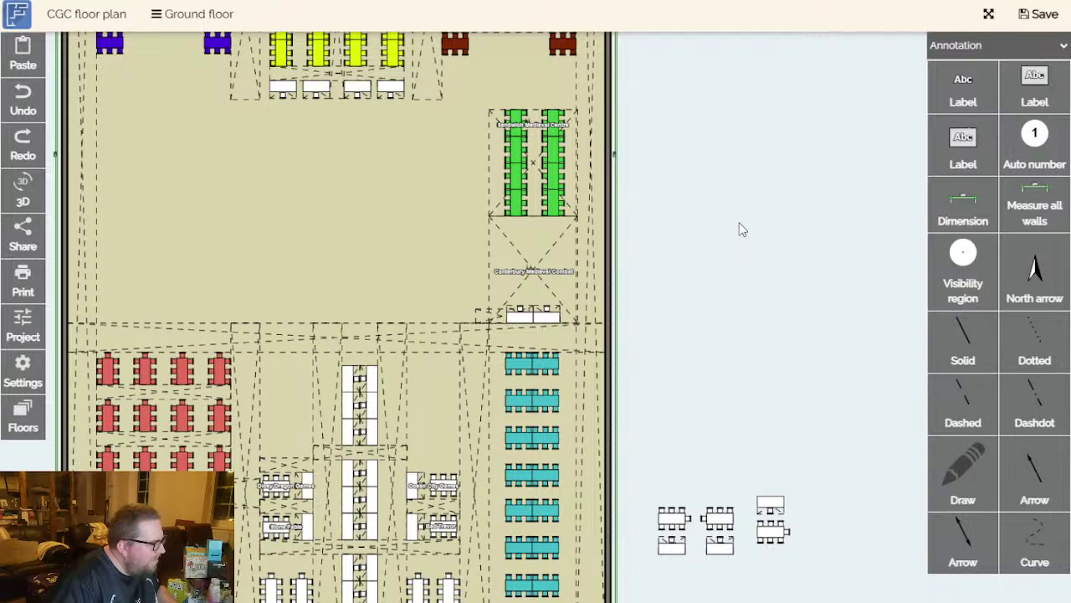
pyautogui.moveTo(740, 229); pyautogui.dragTo(715, 167)
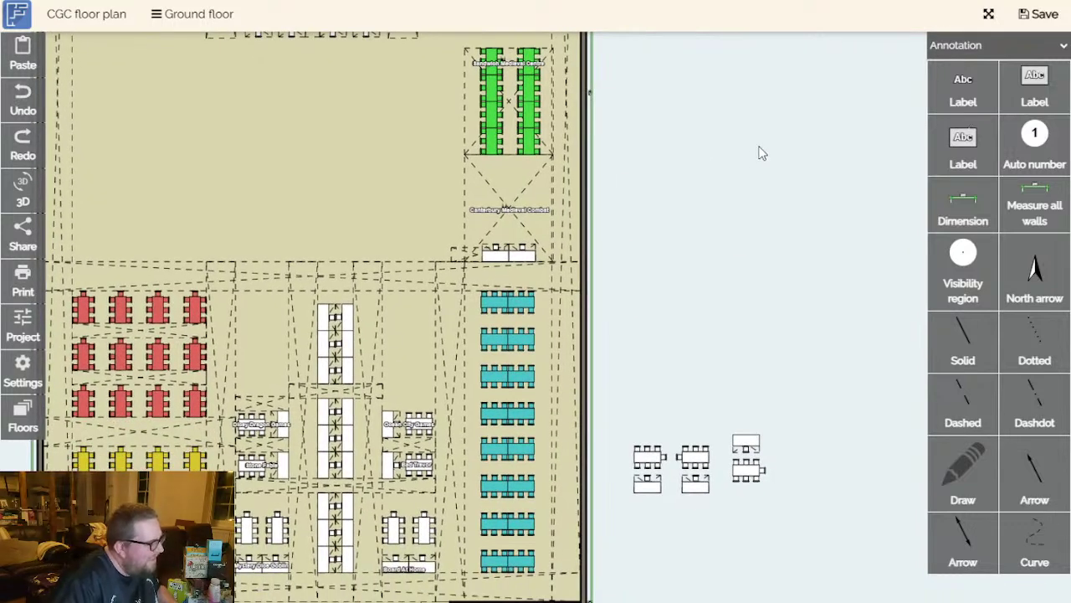
# Examine the spacing around the Ocean City Games and Bad Trevor stands and the spare table sets outside the hall.
pyautogui.scroll(2, 751, 251)
pyautogui.moveTo(728, 273); pyautogui.dragTo(825, 223)
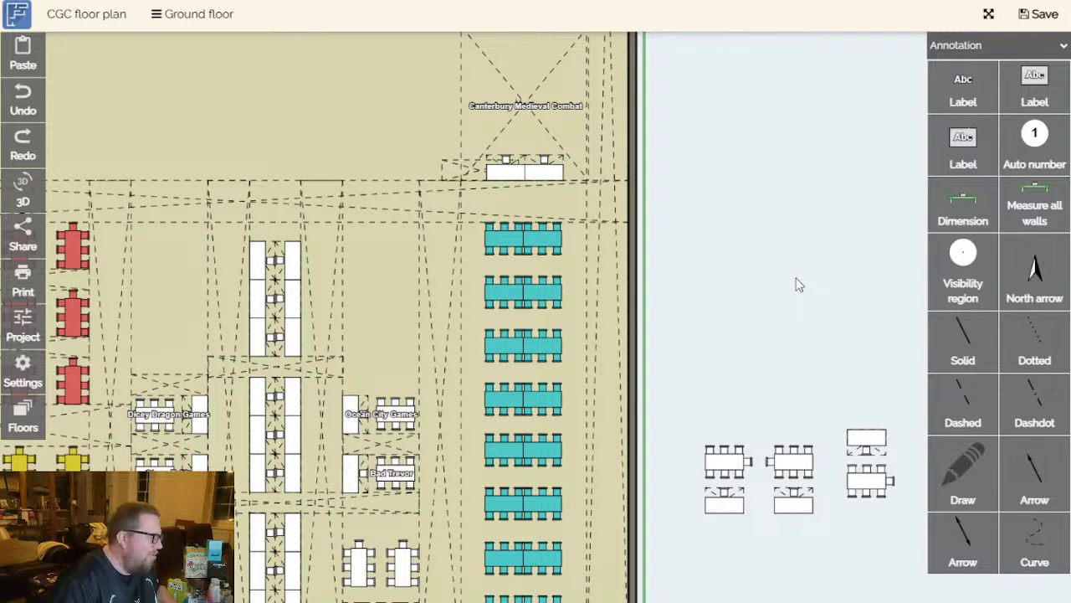
pyautogui.moveTo(784, 312); pyautogui.dragTo(774, 162)
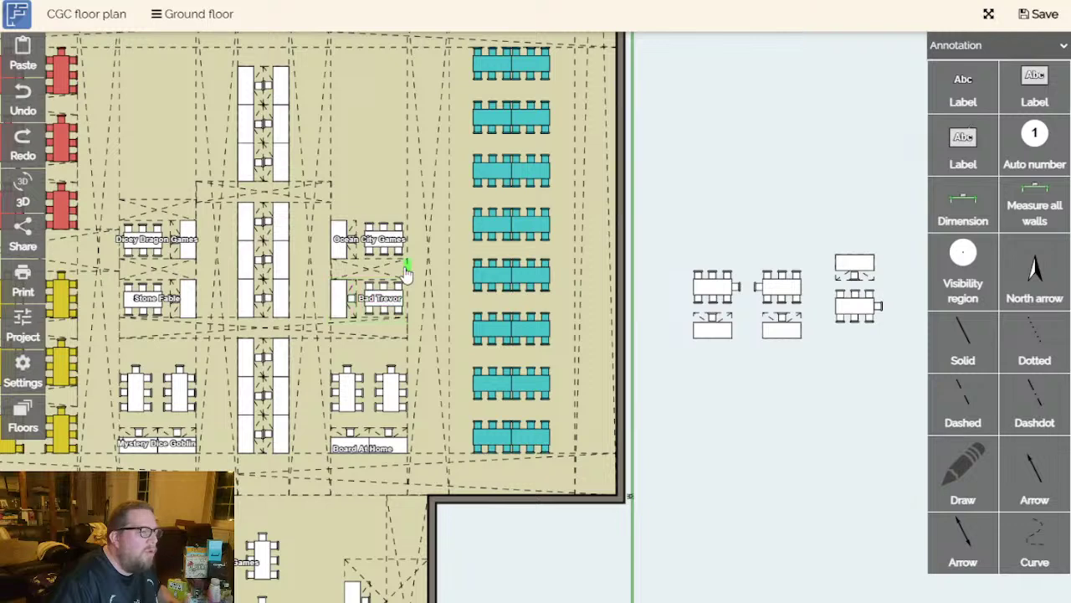
pyautogui.click(374, 310)
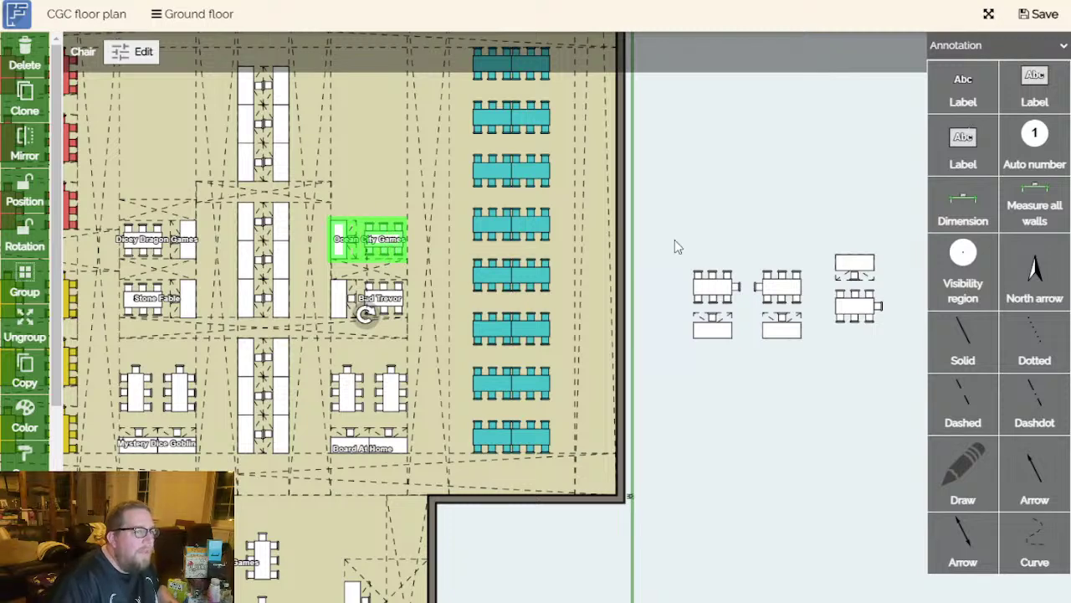
pyautogui.scroll(1, 684, 243)
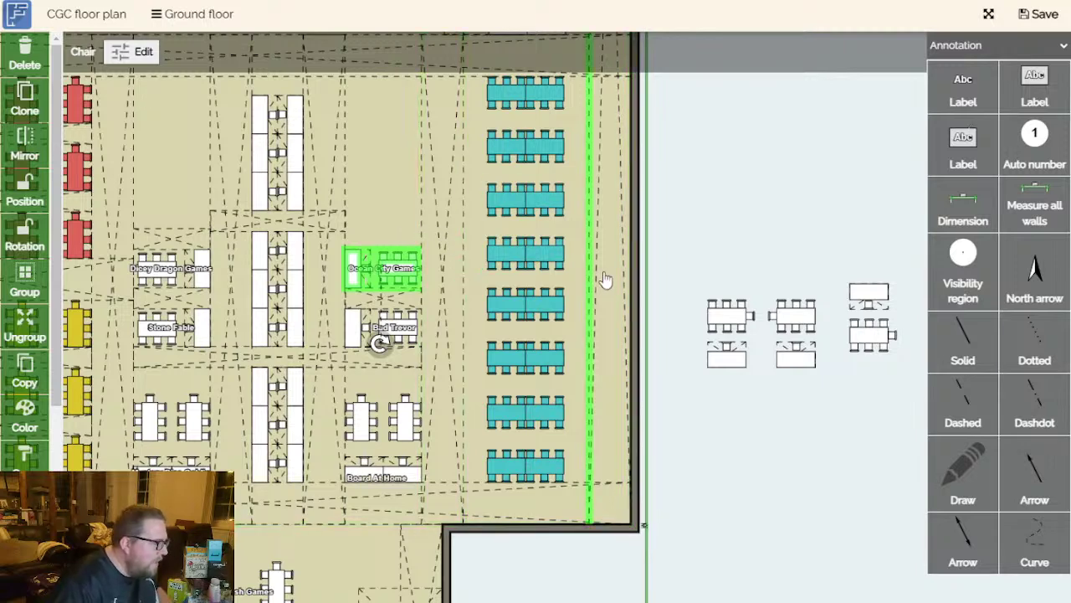
pyautogui.moveTo(787, 187); pyautogui.dragTo(818, 281)
pyautogui.click(728, 214)
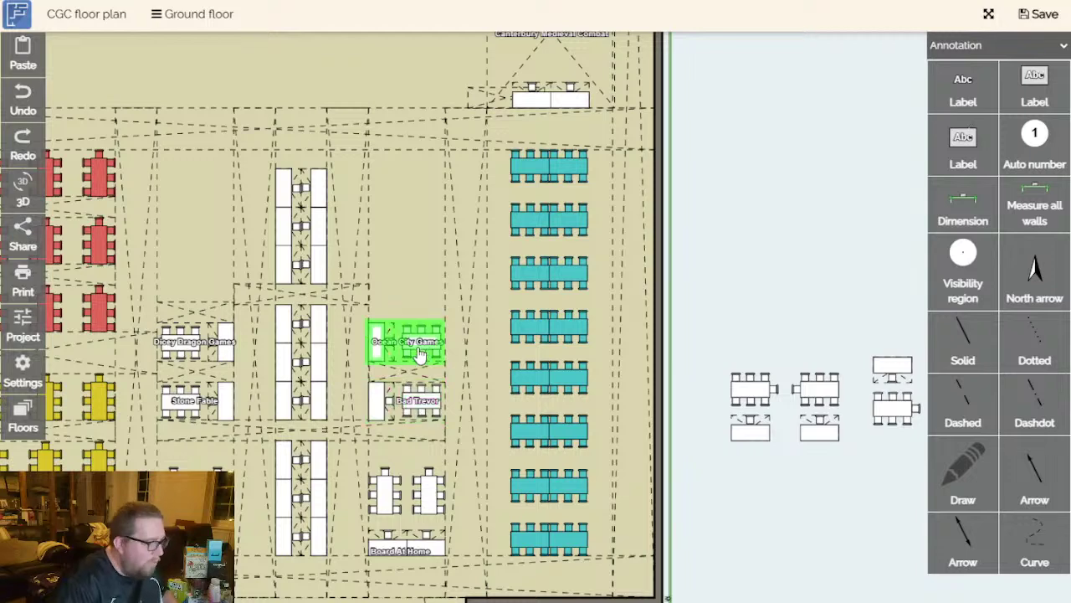
pyautogui.scroll(3, 653, 302)
pyautogui.scroll(-2, 684, 332)
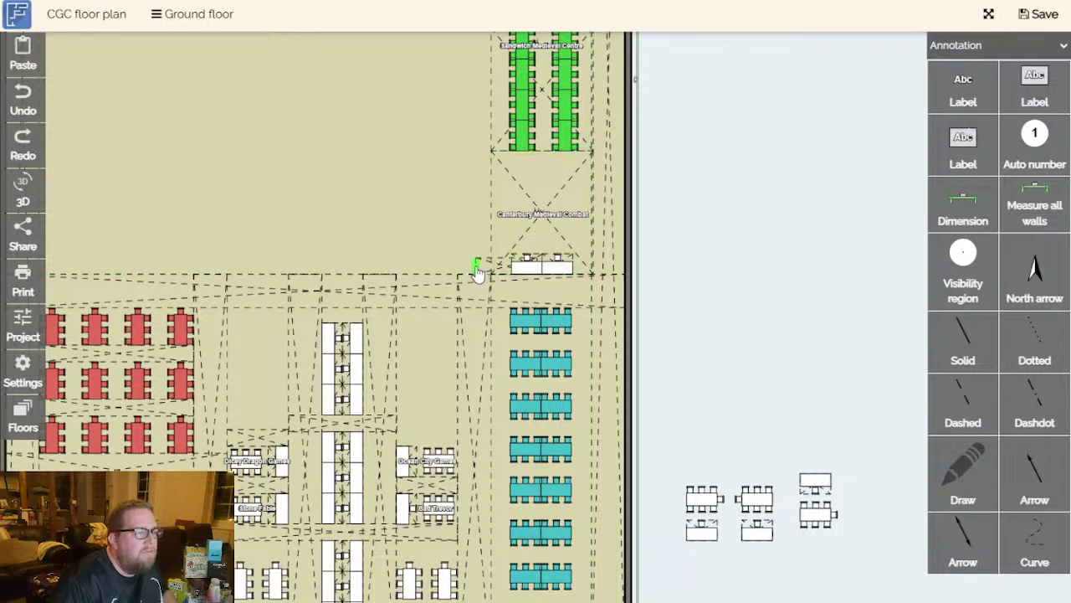
# Move the copied 366 x 100 cm void from Canterbury Medieval Combat to directly above the Ocean City Games stand.
pyautogui.click(487, 268)
pyautogui.moveTo(475, 249); pyautogui.dragTo(452, 435)
pyautogui.moveTo(538, 441); pyautogui.dragTo(459, 435)
pyautogui.click(763, 333)
pyautogui.scroll(-2, 767, 321)
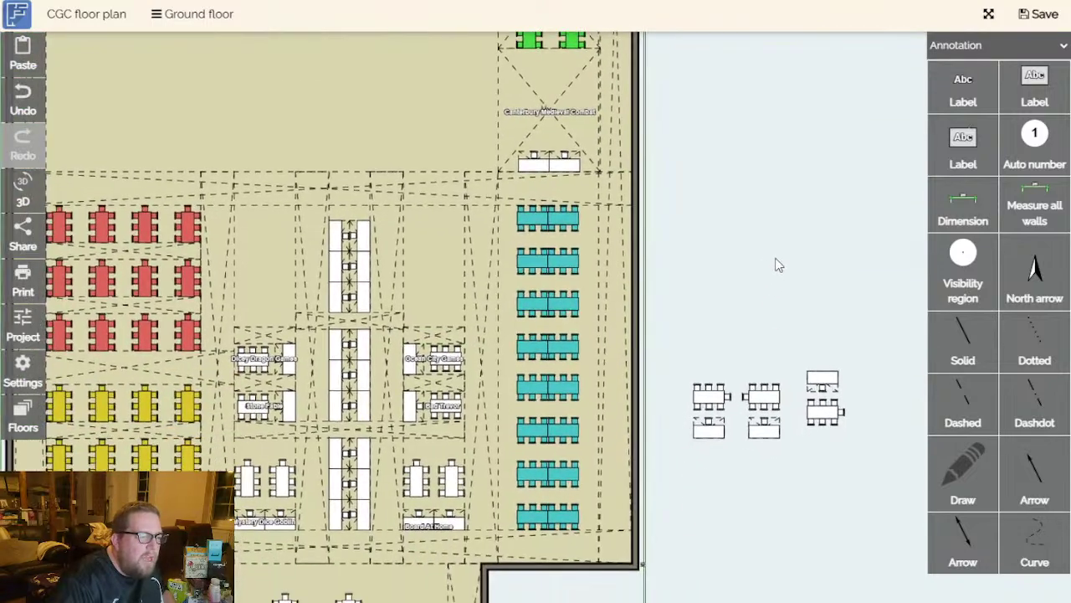
# Try moving the uppermost central block of back-to-back white tables up to the horizontal aisle, and undo the move.
pyautogui.scroll(5, 402, 372)
pyautogui.scroll(4, 402, 372)
pyautogui.scroll(-3, 400, 369)
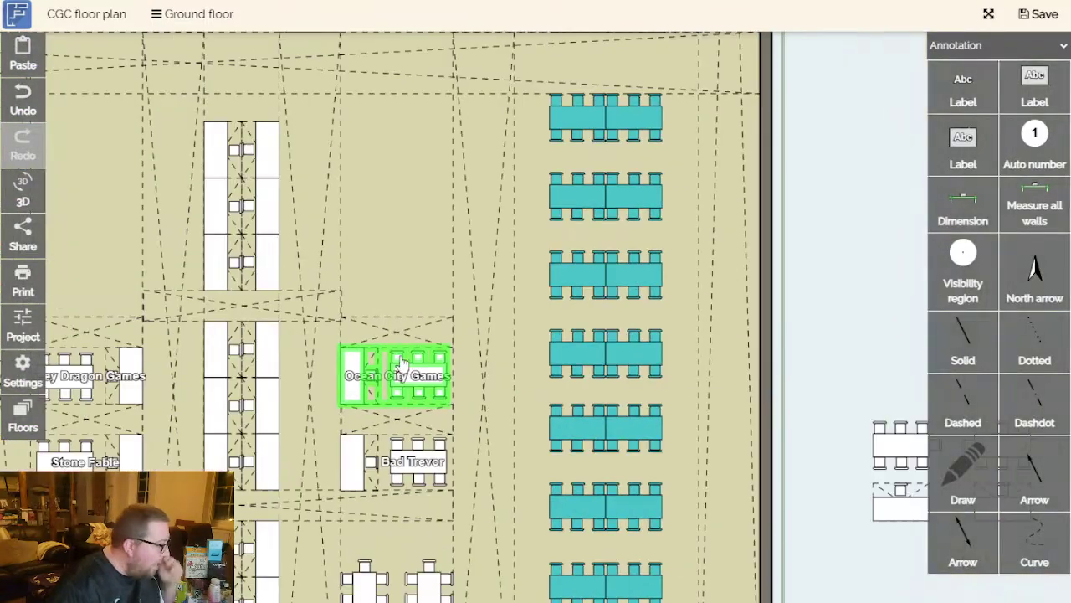
pyautogui.scroll(-2, 511, 325)
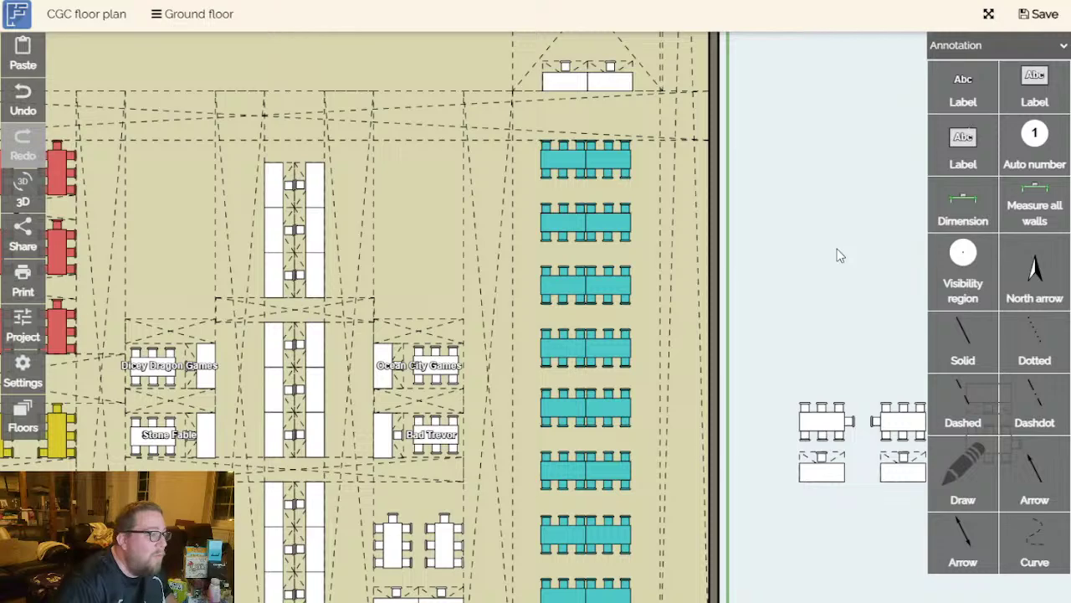
pyautogui.click(298, 225)
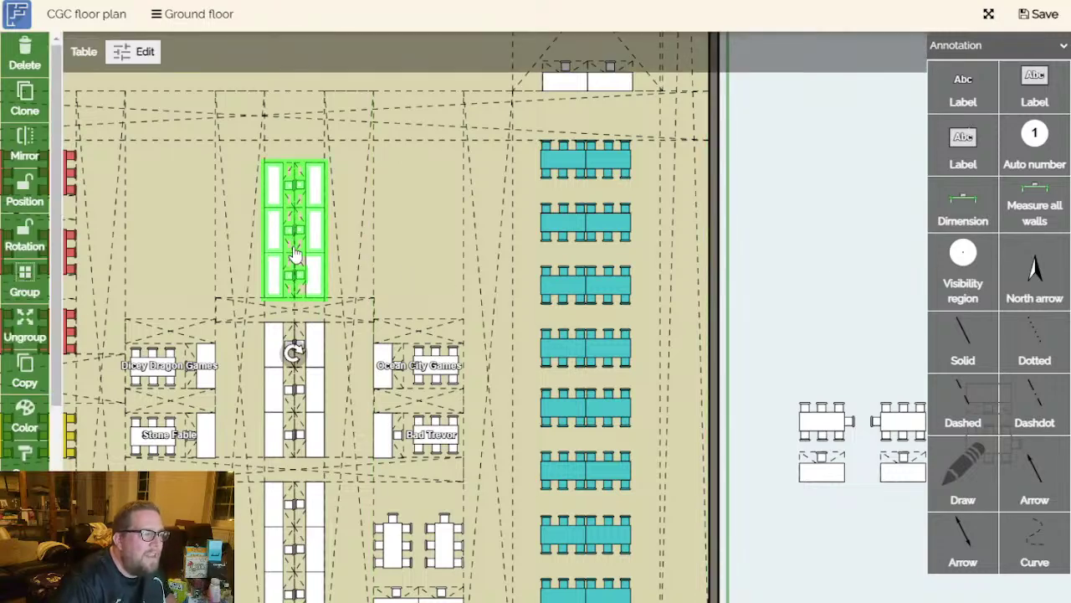
pyautogui.moveTo(299, 243); pyautogui.dragTo(295, 220)
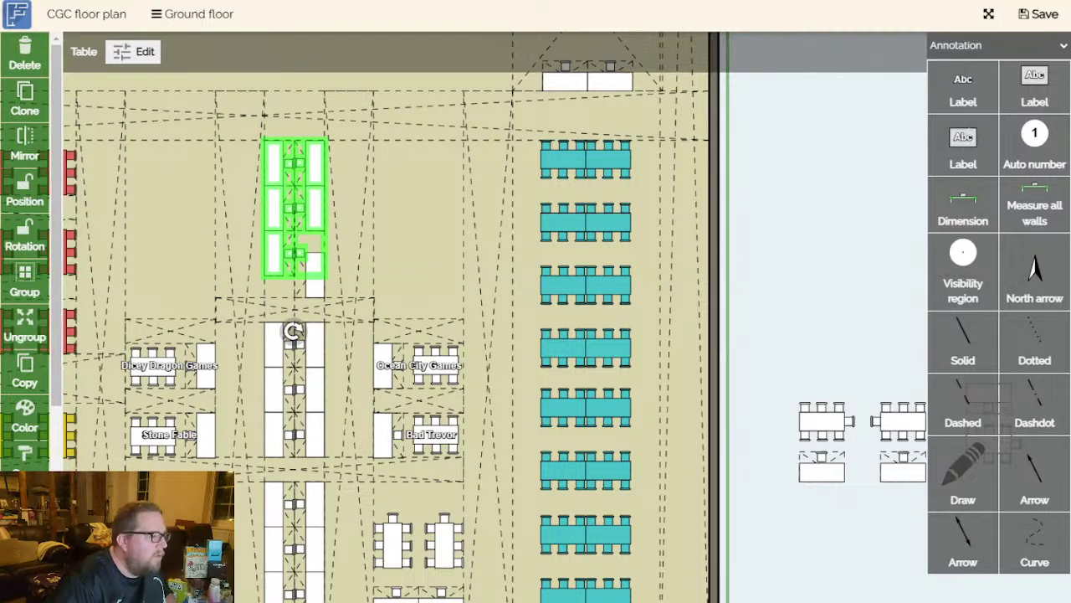
pyautogui.press('Escape')
pyautogui.moveTo(849, 263); pyautogui.dragTo(844, 222)
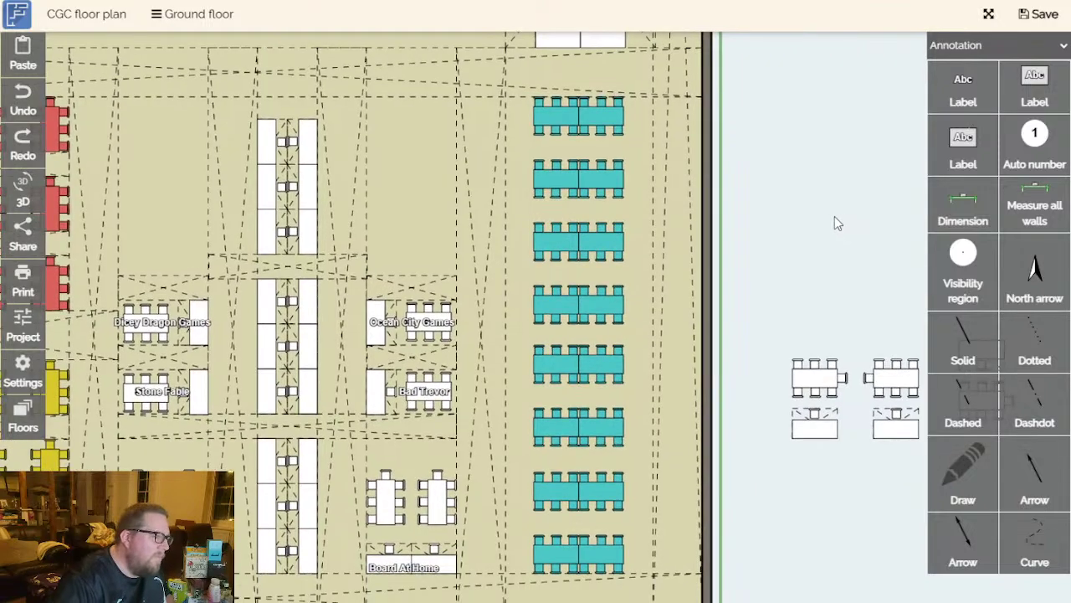
# Look over the exhibitor stands, the spare table sets outside the hall and the open area beside the Sandwich Medieval Centre.
pyautogui.scroll(-3, 807, 228)
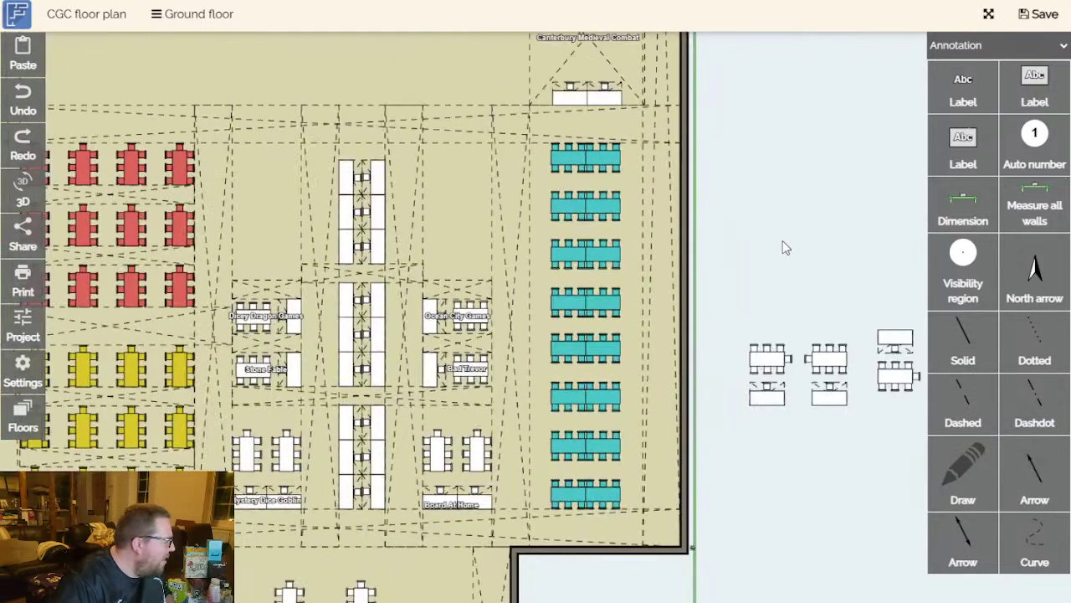
pyautogui.moveTo(786, 248); pyautogui.dragTo(670, 142)
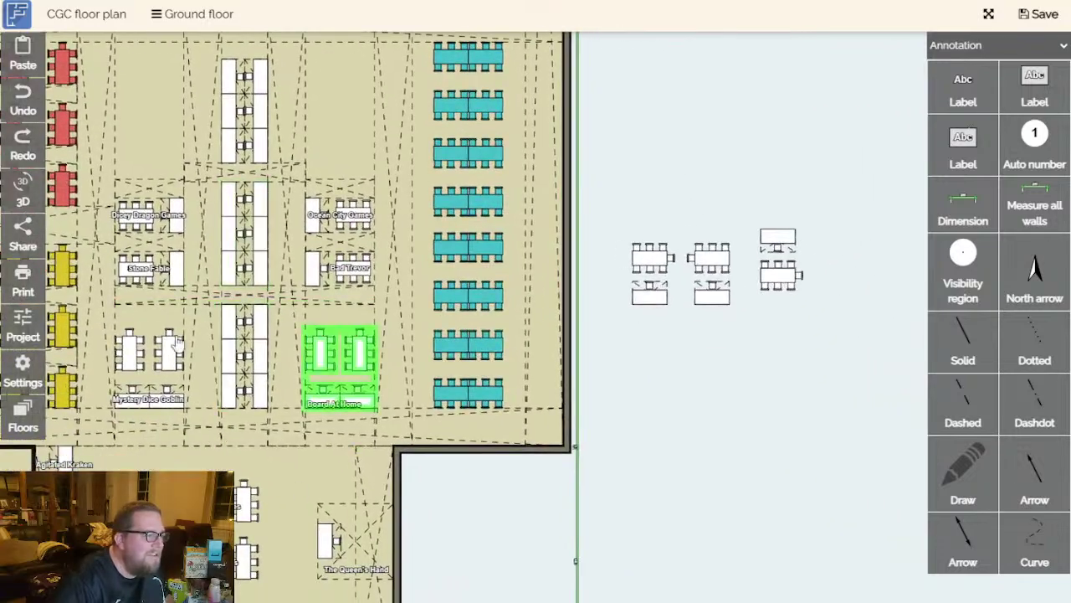
pyautogui.scroll(-4, 667, 534)
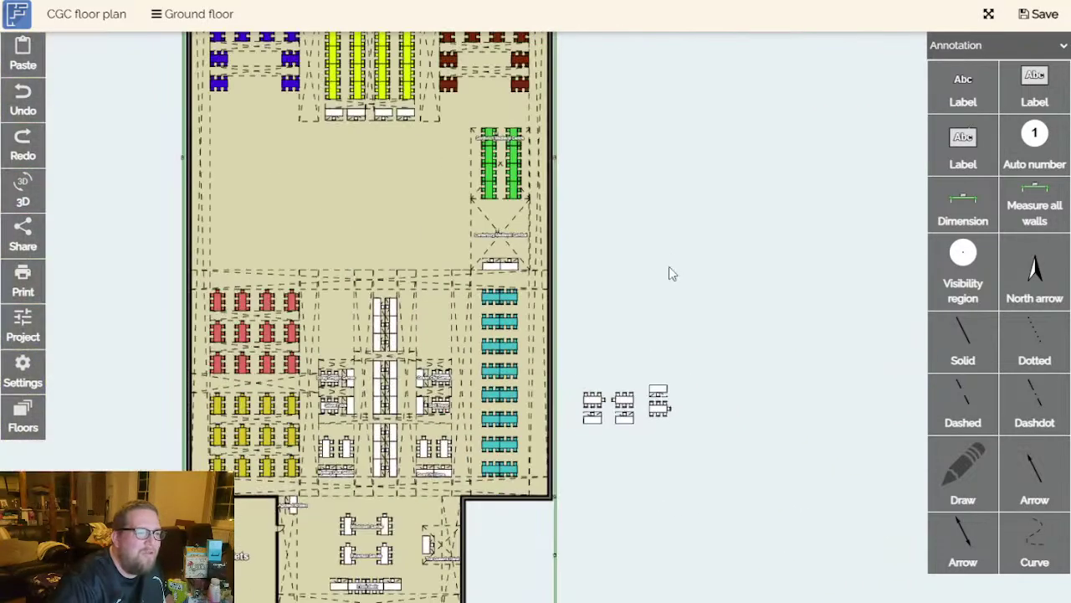
pyautogui.moveTo(667, 282); pyautogui.dragTo(736, 459)
pyautogui.scroll(2, 701, 427)
pyautogui.moveTo(701, 425); pyautogui.dragTo(708, 210)
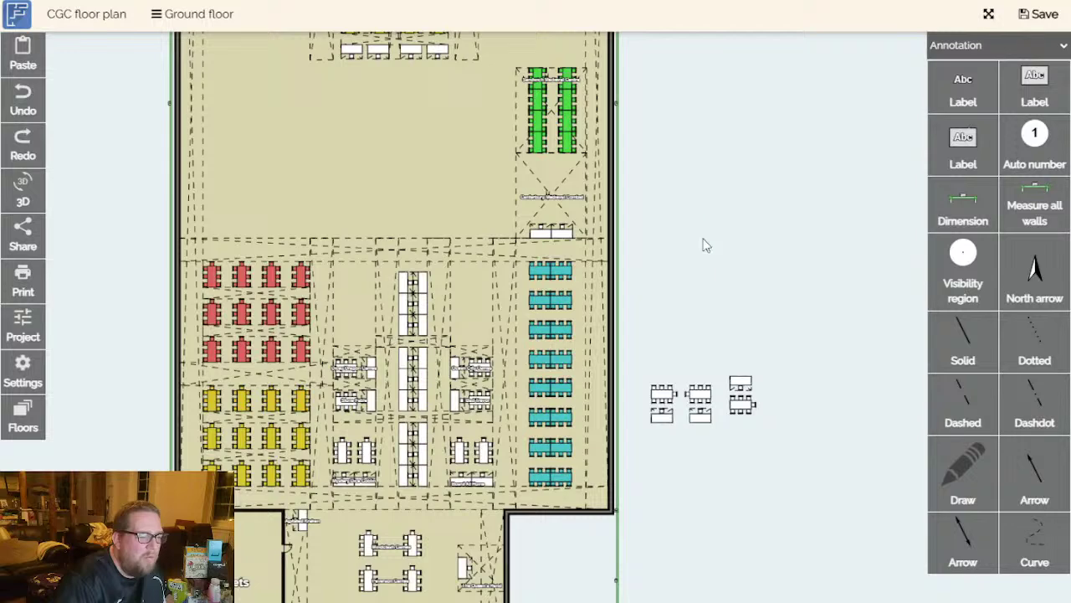
pyautogui.scroll(3, 687, 303)
pyautogui.moveTo(687, 303); pyautogui.dragTo(796, 232)
# Copy the Ocean City Games stand and place the copy in the same column directly below the horizontal aisle.
pyautogui.click(431, 348)
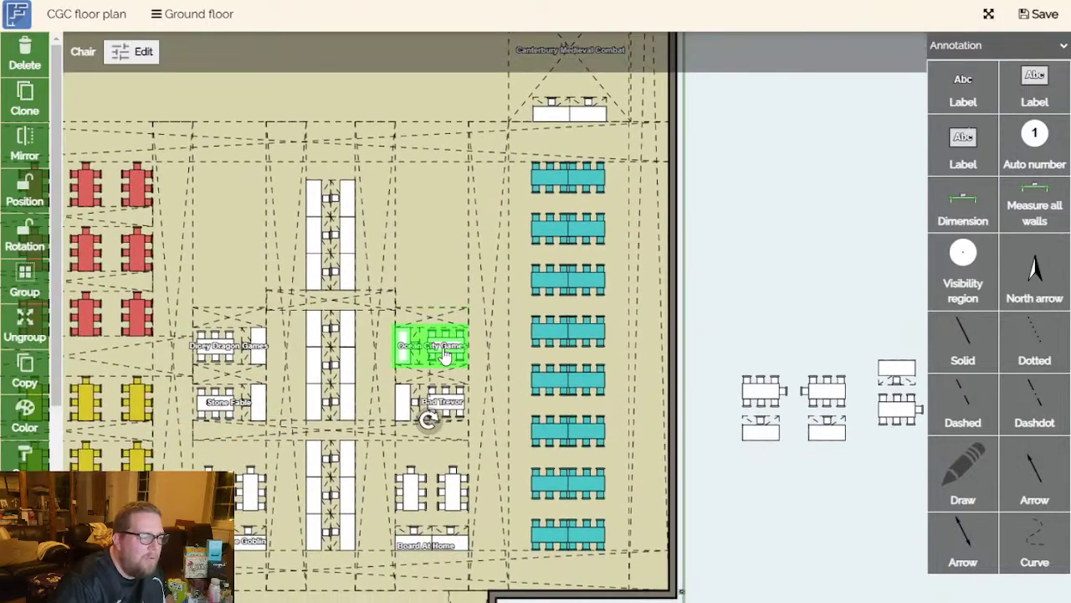
pyautogui.hotkey('ctrl', 'c')
pyautogui.scroll(3, 497, 287)
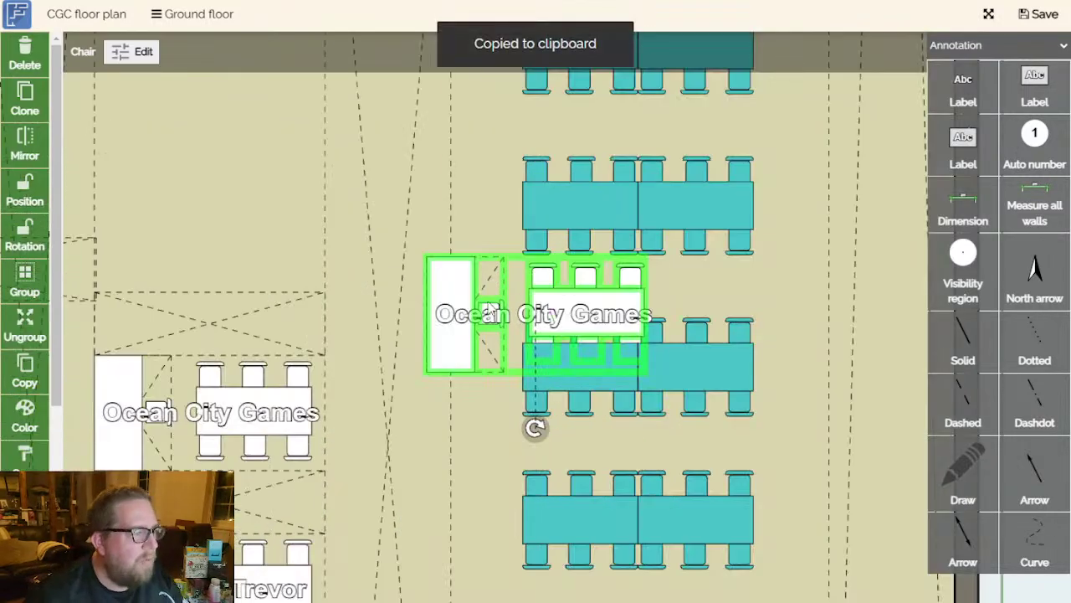
pyautogui.scroll(-2, 475, 282)
pyautogui.moveTo(494, 289); pyautogui.dragTo(281, 240)
pyautogui.moveTo(355, 184); pyautogui.dragTo(426, 299)
pyautogui.moveTo(411, 342); pyautogui.dragTo(345, 134)
pyautogui.click(364, 259)
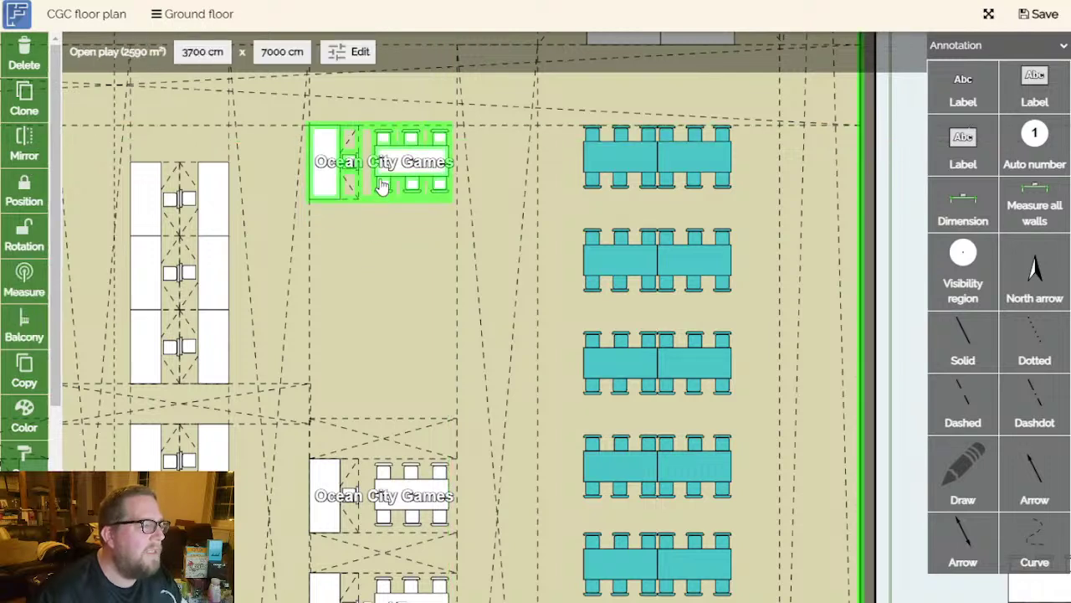
# Change the copied stand's label to "Ralbru Games".
pyautogui.click(384, 163)
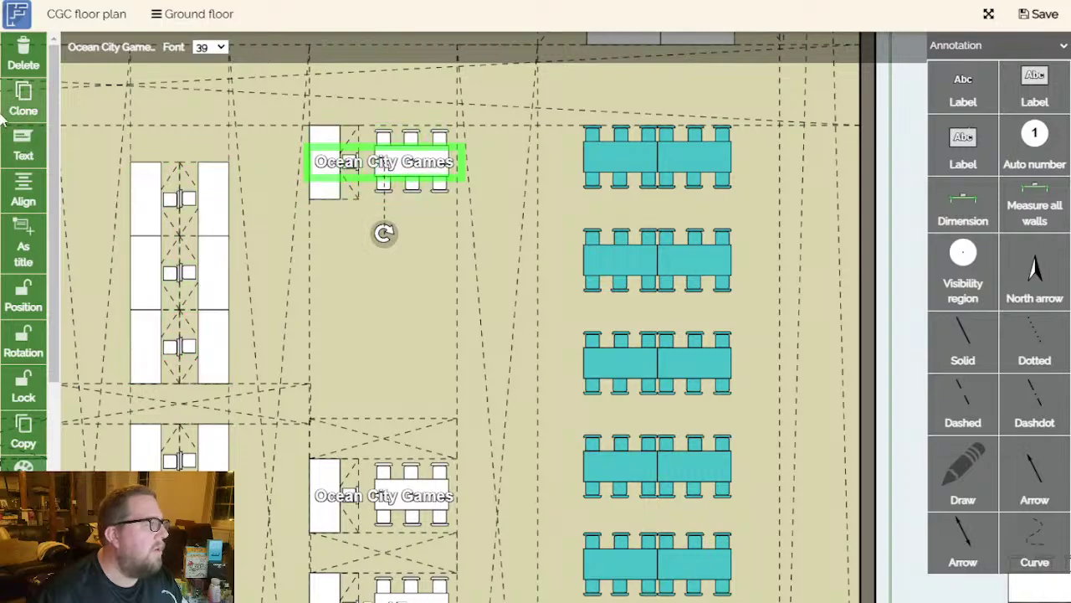
pyautogui.click(24, 144)
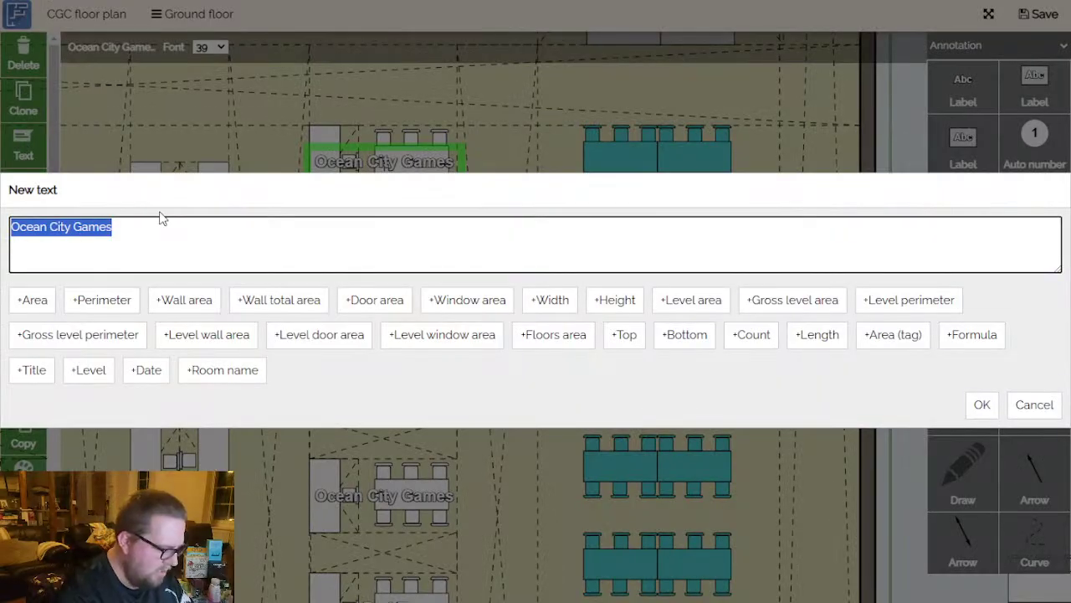
pyautogui.write('Ralbru')
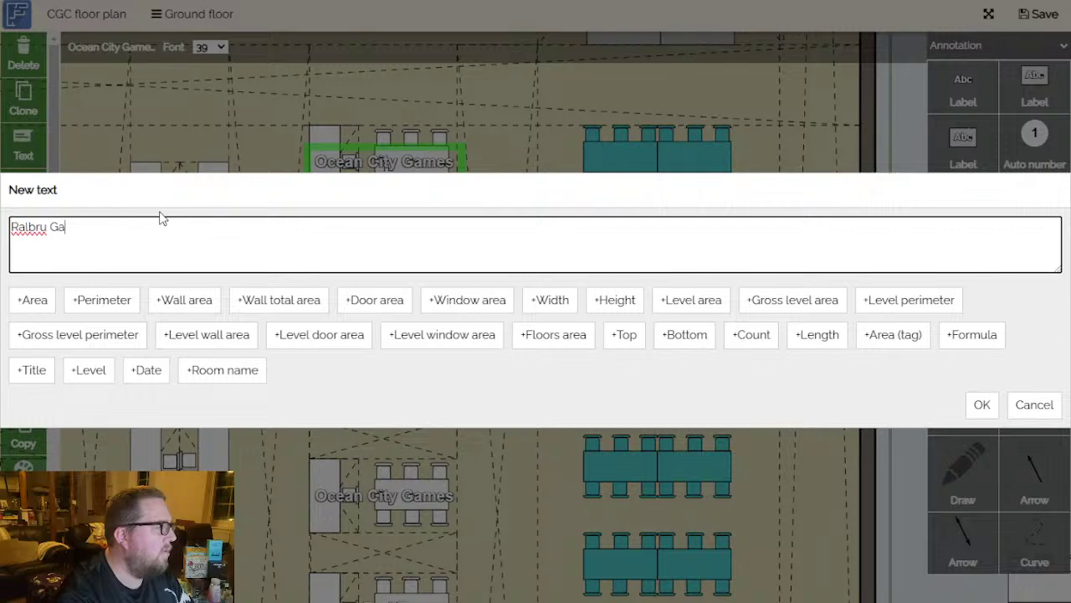
pyautogui.click(976, 405)
pyautogui.click(421, 326)
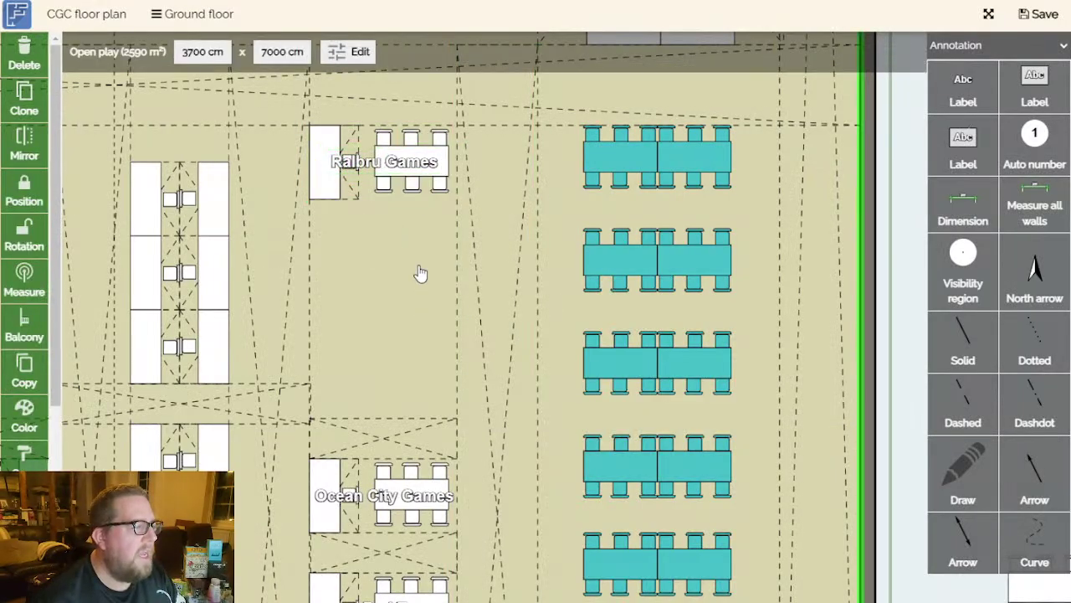
# Save the floor plan.
pyautogui.scroll(-4, 421, 273)
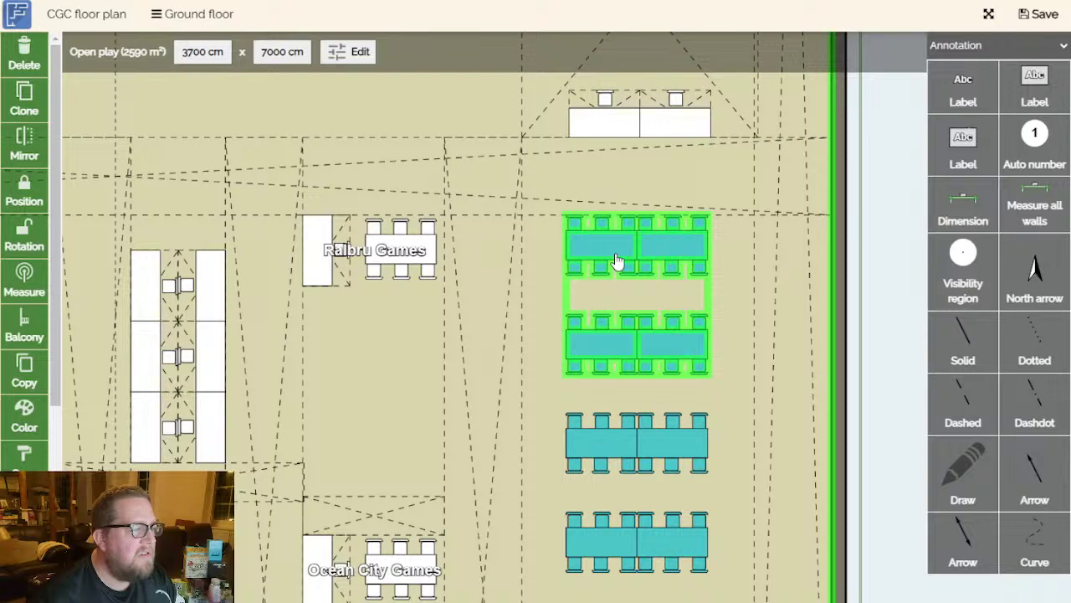
pyautogui.moveTo(410, 387); pyautogui.dragTo(455, 359)
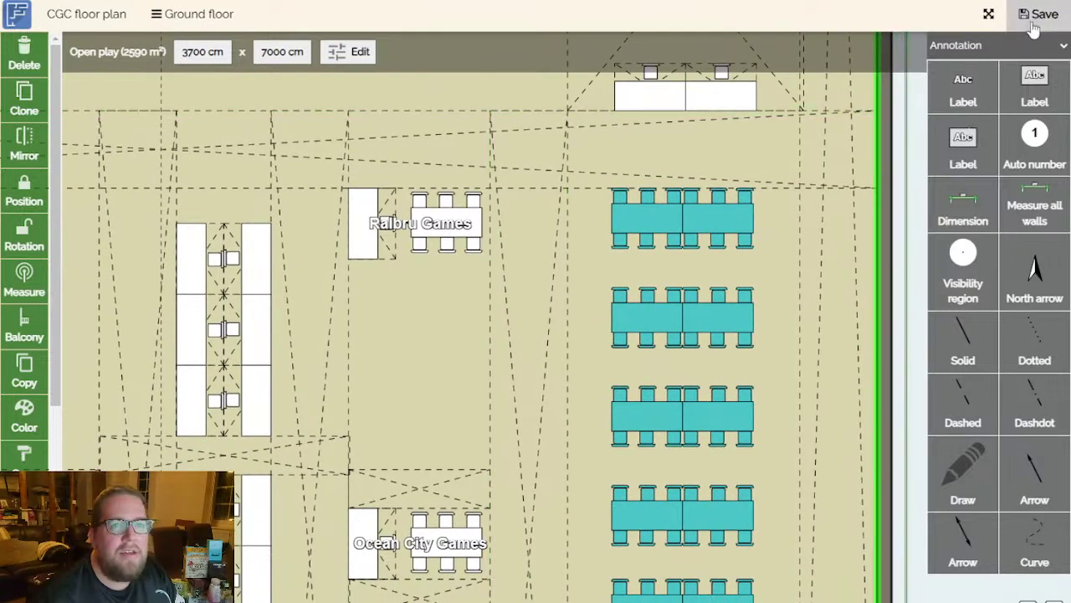
pyautogui.click(1046, 15)
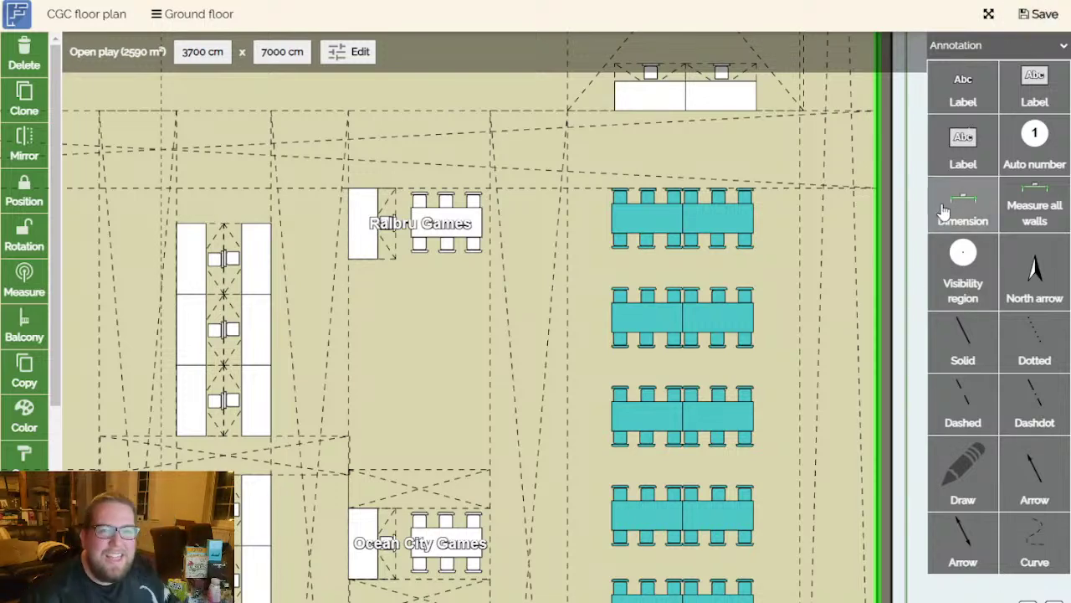
# Examine the free space around the Ralbru Games stand and the layout from there down to the front desk.
pyautogui.scroll(-2, 502, 363)
pyautogui.moveTo(473, 366); pyautogui.dragTo(575, 377)
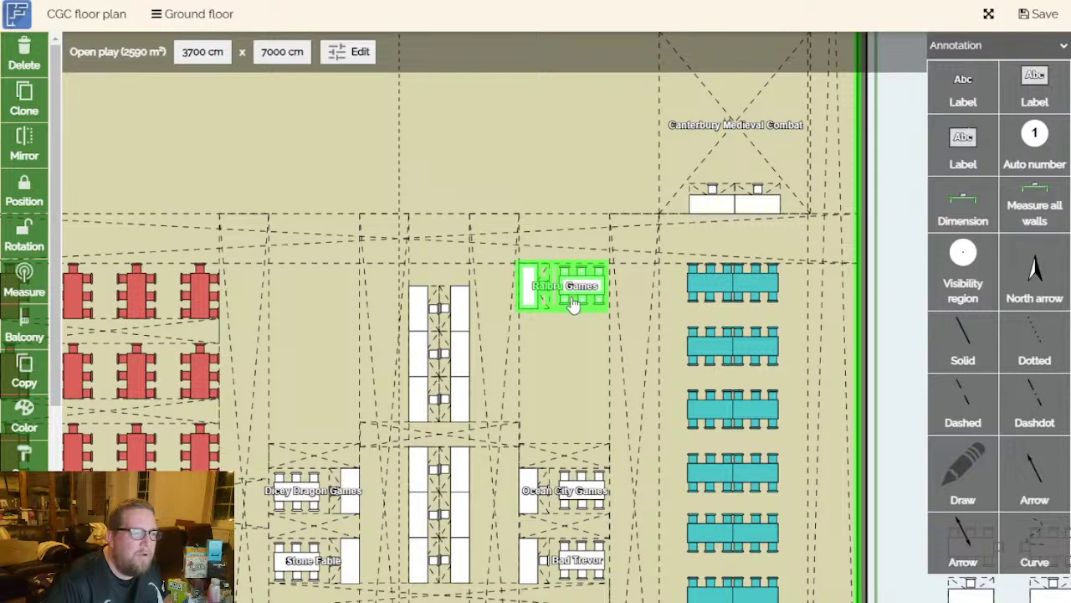
pyautogui.moveTo(567, 335); pyautogui.dragTo(505, 213)
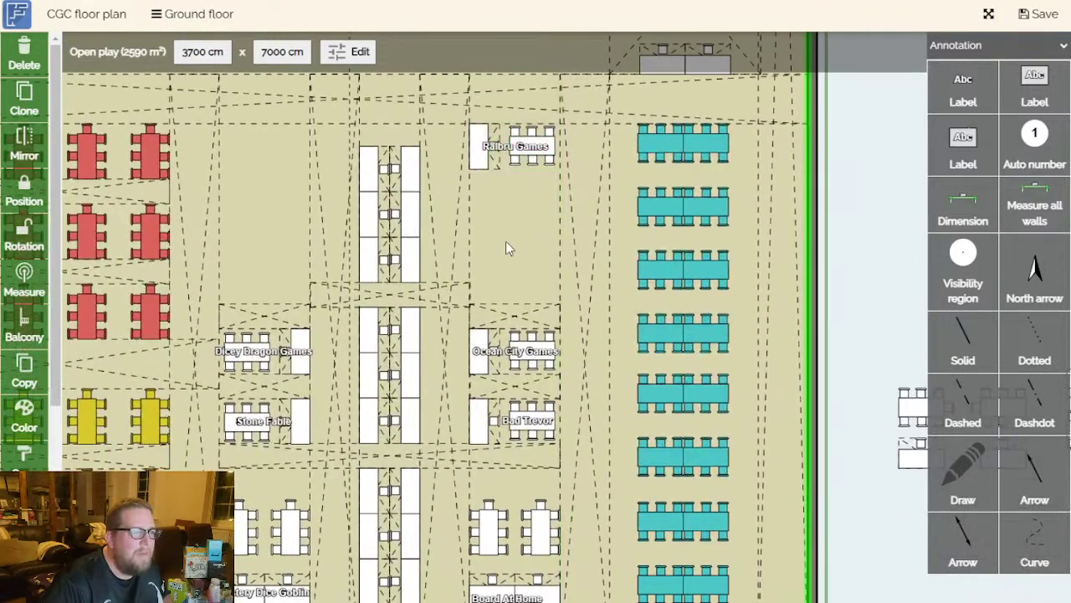
pyautogui.scroll(-3, 736, 220)
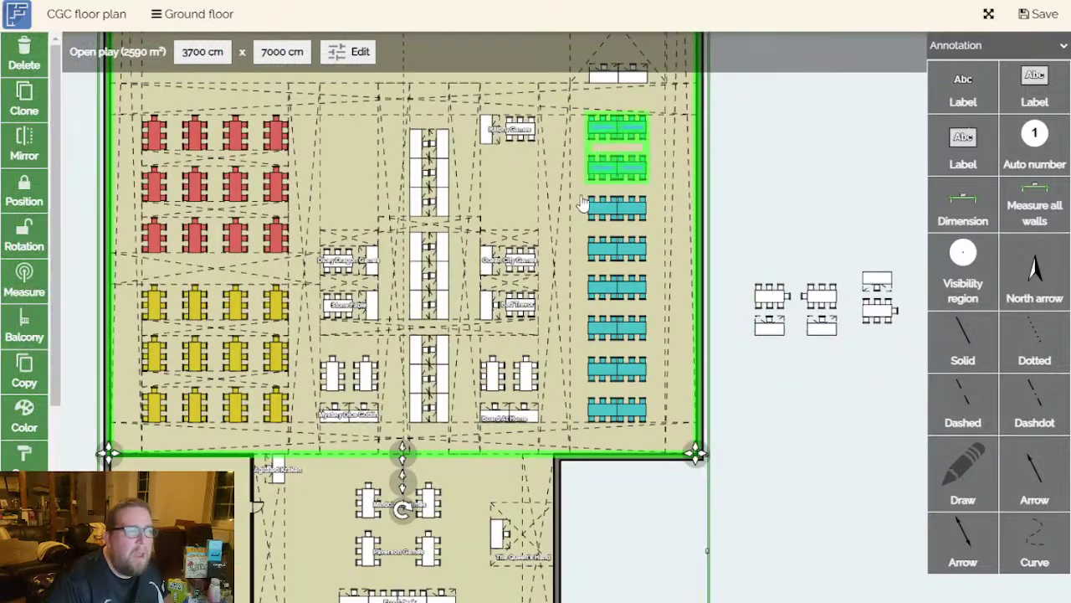
pyautogui.scroll(3, 468, 183)
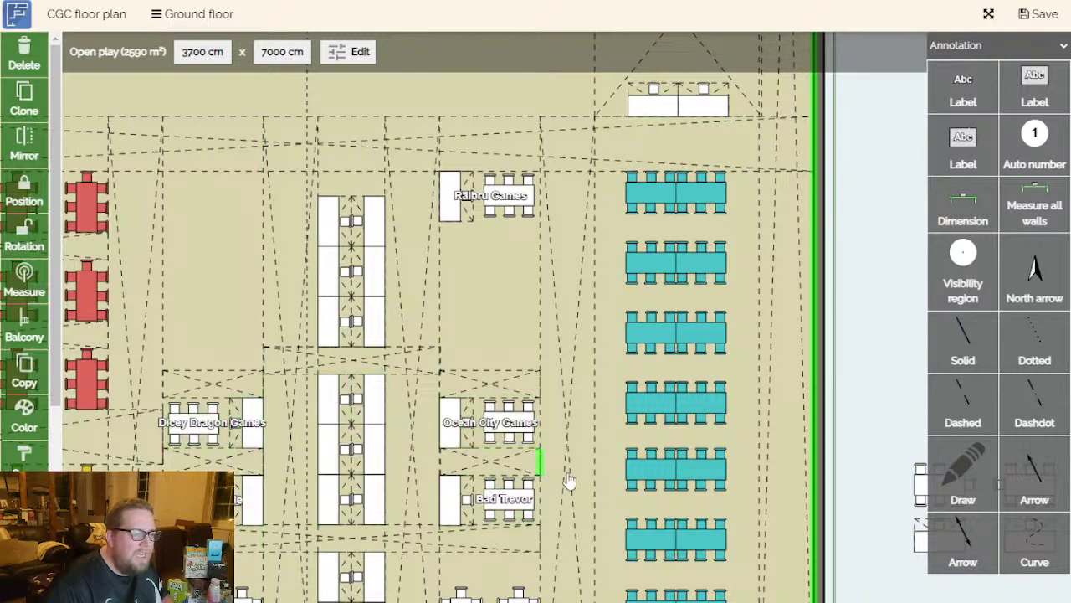
pyautogui.moveTo(873, 418); pyautogui.dragTo(717, 299)
pyautogui.scroll(-3, 714, 303)
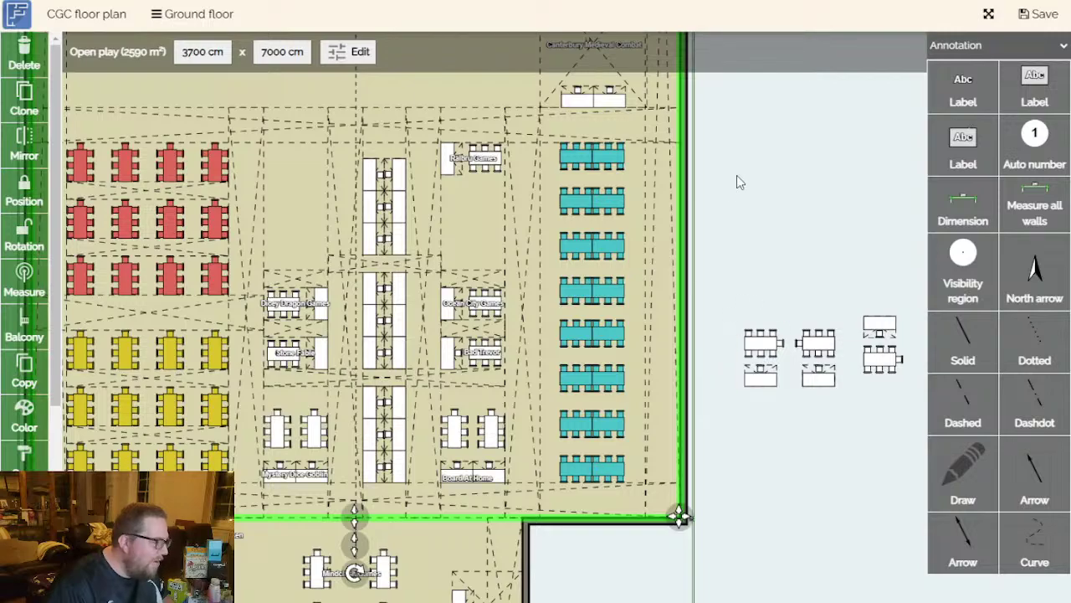
pyautogui.moveTo(751, 187); pyautogui.dragTo(711, 77)
pyautogui.moveTo(747, 453); pyautogui.dragTo(765, 343)
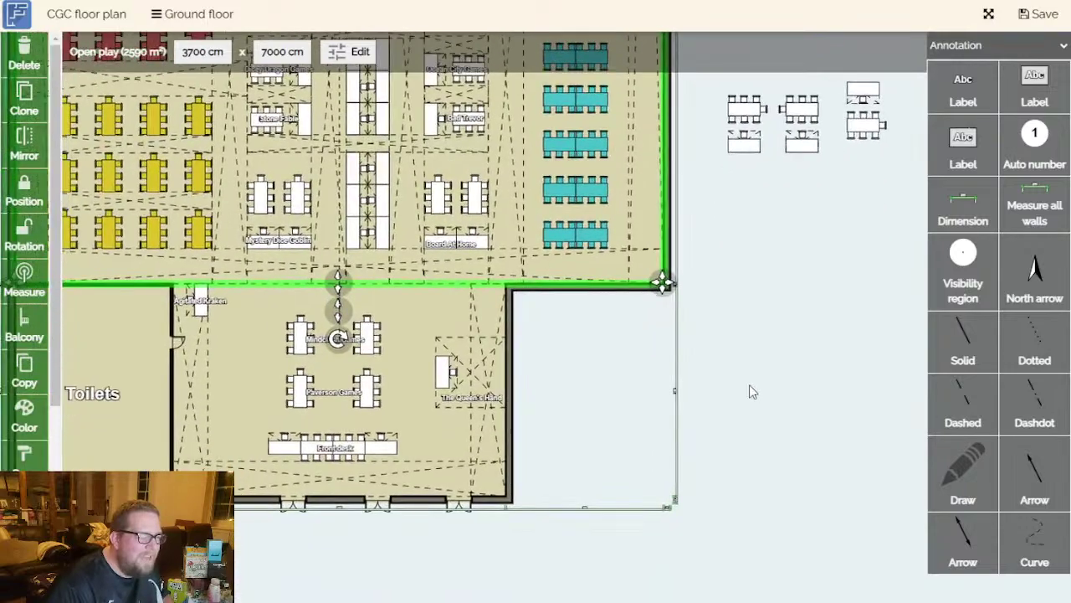
pyautogui.click(749, 390)
pyautogui.moveTo(749, 390); pyautogui.dragTo(707, 540)
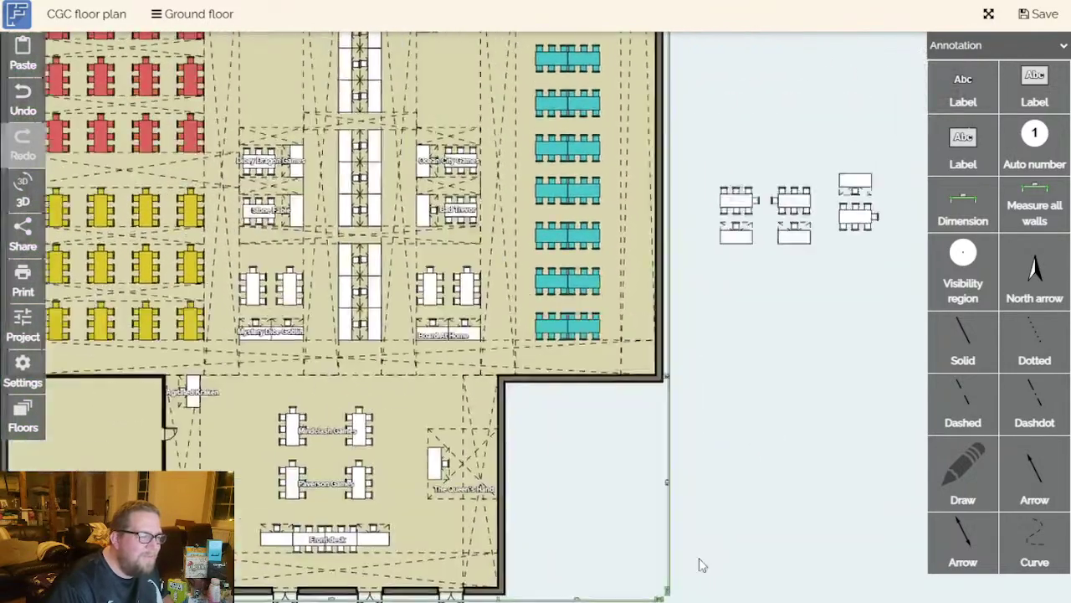
# Look over the upper end of the hall, including the Open play tables and the table and chair count labels outside it.
pyautogui.moveTo(688, 303); pyautogui.dragTo(706, 485)
pyautogui.scroll(-3, 753, 389)
pyautogui.moveTo(769, 192); pyautogui.dragTo(649, 449)
pyautogui.moveTo(740, 438); pyautogui.dragTo(770, 421)
pyautogui.scroll(2, 673, 419)
pyautogui.moveTo(628, 440); pyautogui.dragTo(699, 431)
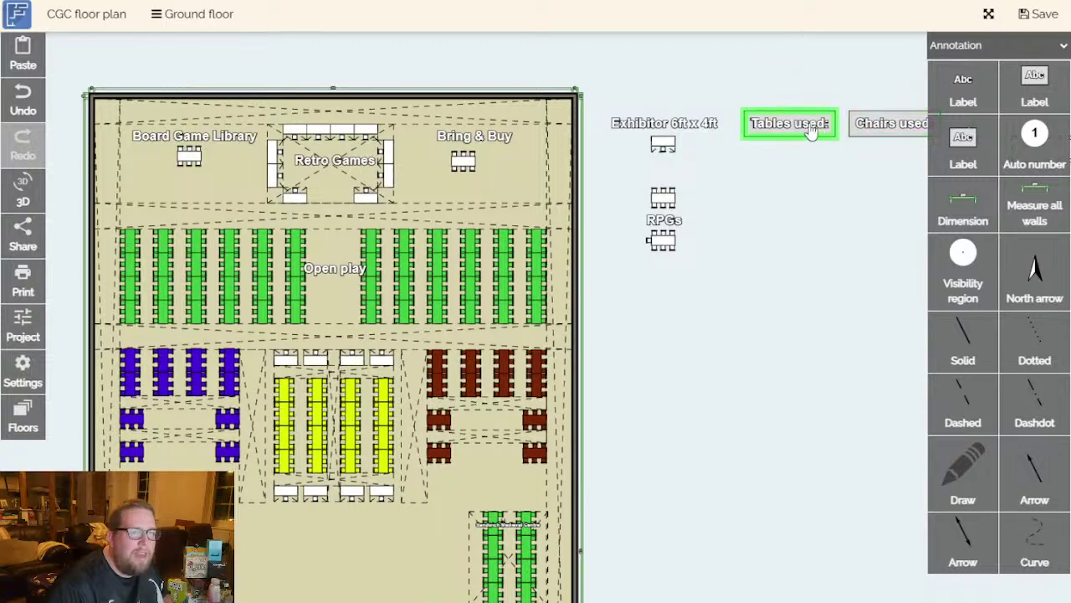
pyautogui.moveTo(751, 263); pyautogui.dragTo(819, 202)
pyautogui.moveTo(791, 306); pyautogui.dragTo(789, 204)
# Examine the exhibitor stands in the lower hall and the empty area beside Canterbury Medieval Combat.
pyautogui.moveTo(739, 497)
pyautogui.mouseDown()
pyautogui.moveTo(746, 318)
pyautogui.moveTo(731, 236)
pyautogui.moveTo(708, 218)
pyautogui.moveTo(702, 160)
pyautogui.mouseUp()
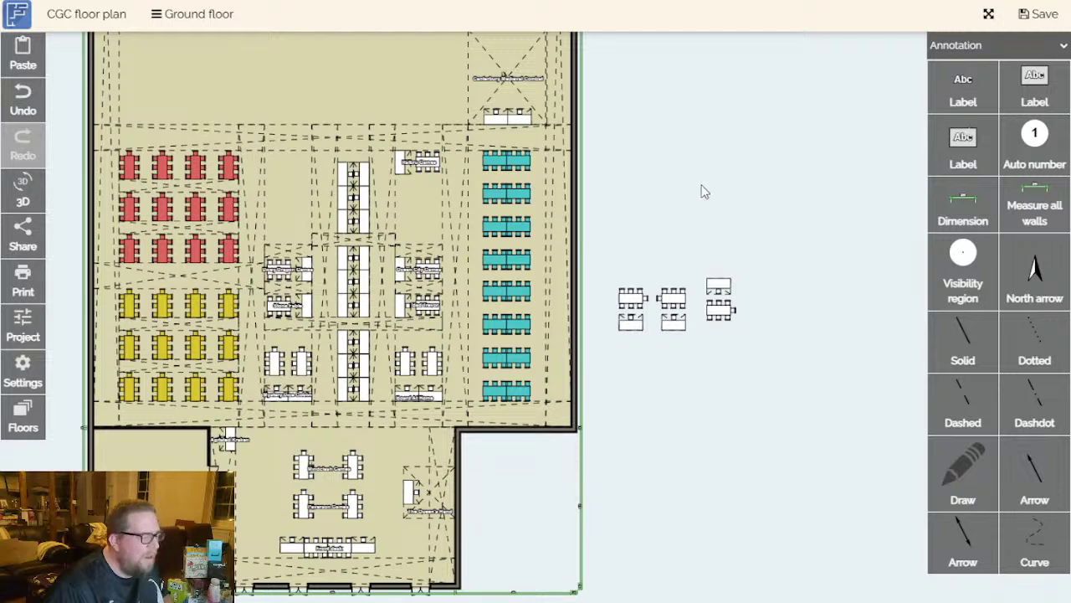
pyautogui.moveTo(720, 502); pyautogui.dragTo(756, 451)
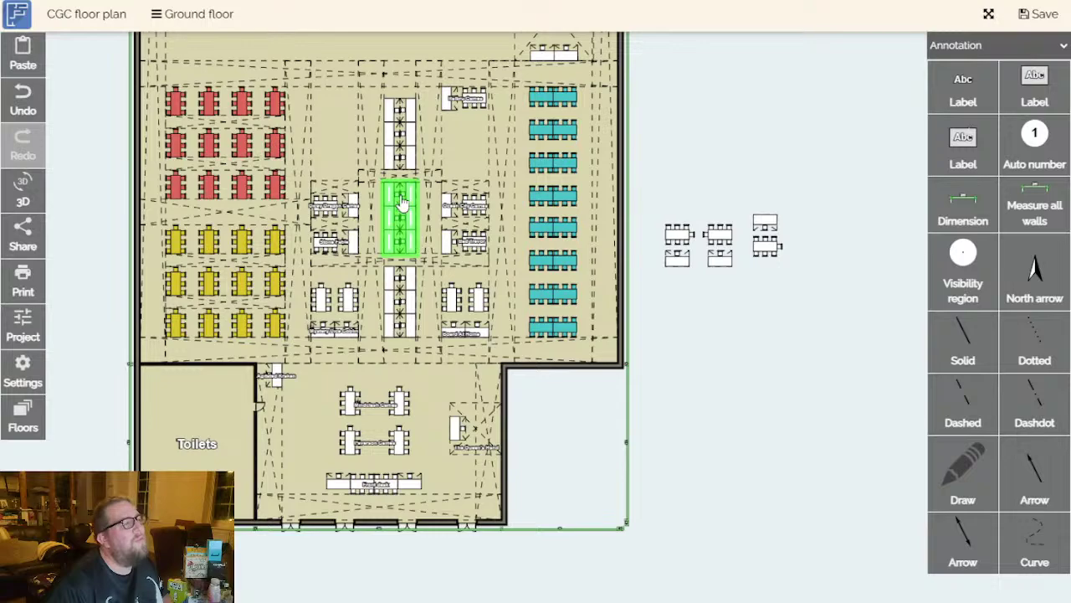
pyautogui.moveTo(782, 390); pyautogui.dragTo(818, 520)
pyautogui.moveTo(765, 327); pyautogui.dragTo(775, 476)
pyautogui.moveTo(765, 242); pyautogui.dragTo(756, 91)
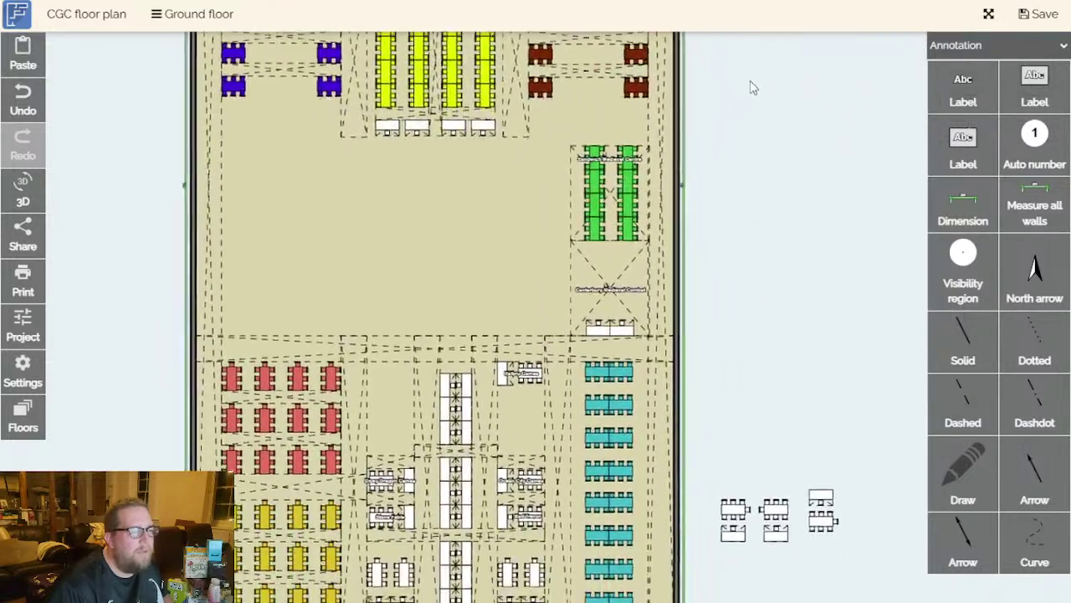
pyautogui.moveTo(745, 208); pyautogui.dragTo(715, 113)
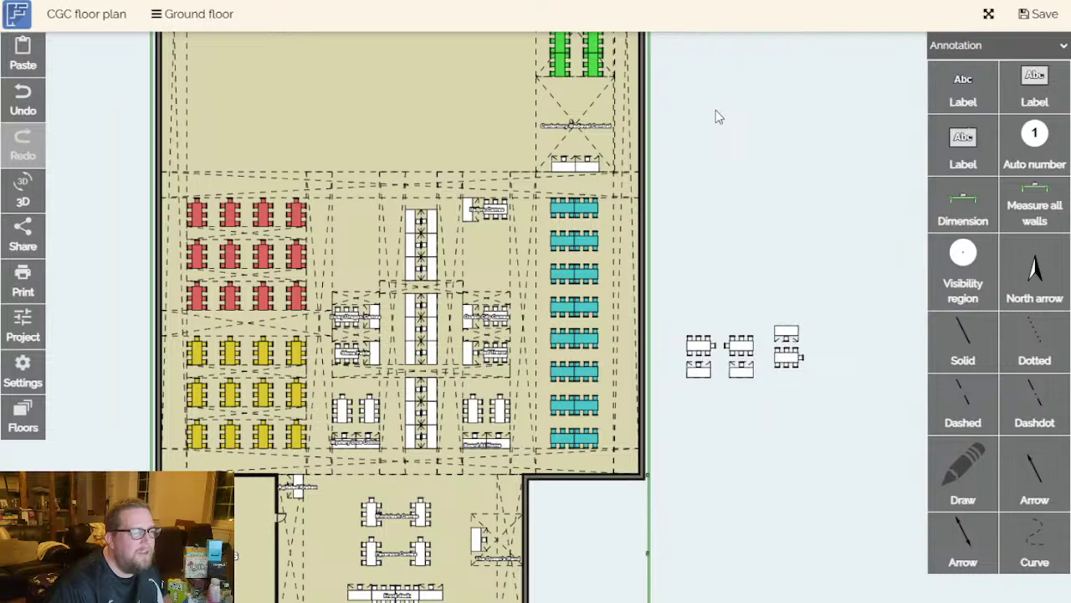
# Copy the Sandwich Medieval Centre block and place the copy beside the west side aisle, directly above the horizontal aisle over the red tables.
pyautogui.moveTo(716, 117); pyautogui.dragTo(775, 387)
pyautogui.click(631, 328)
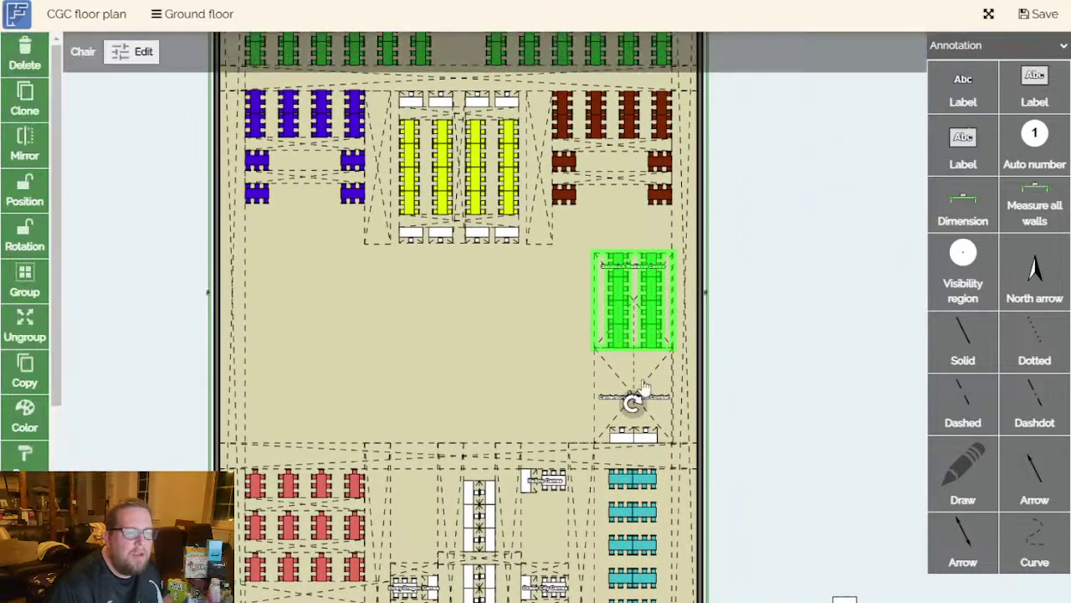
pyautogui.hotkey('ctrl', 'c')
pyautogui.scroll(2, 540, 297)
pyautogui.hotkey('ctrl', 'v')
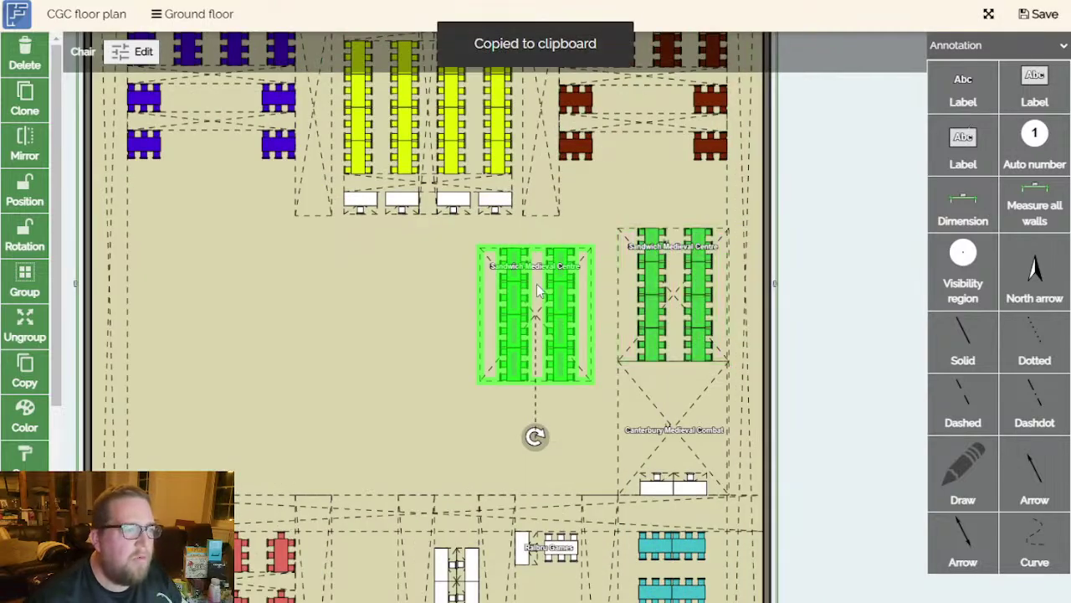
pyautogui.moveTo(533, 337); pyautogui.dragTo(300, 350)
pyautogui.scroll(-2, 509, 435)
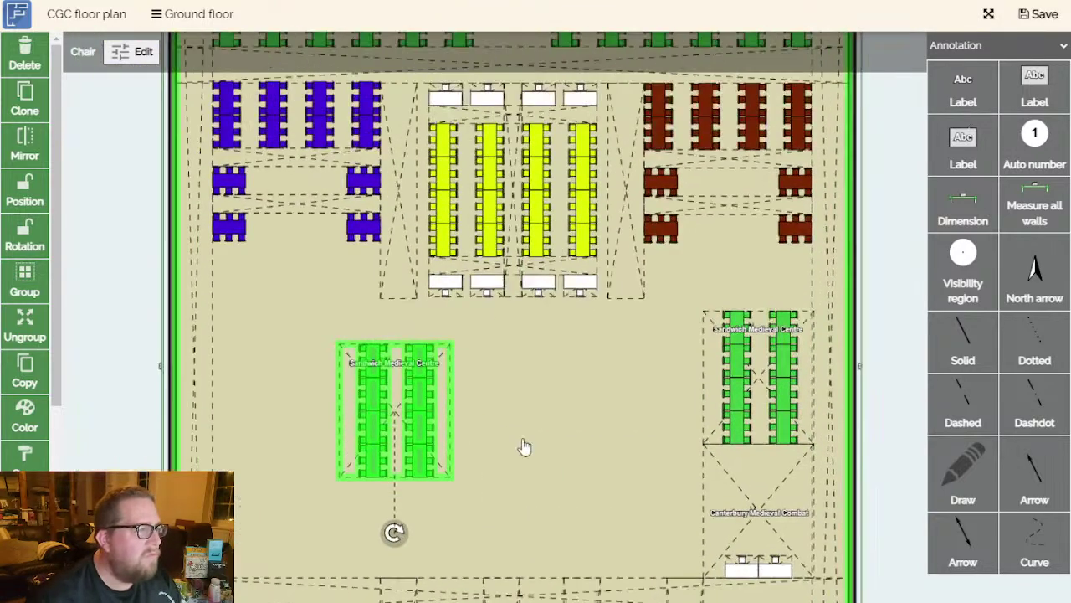
pyautogui.moveTo(578, 447); pyautogui.dragTo(564, 333)
pyautogui.moveTo(426, 311); pyautogui.dragTo(315, 367)
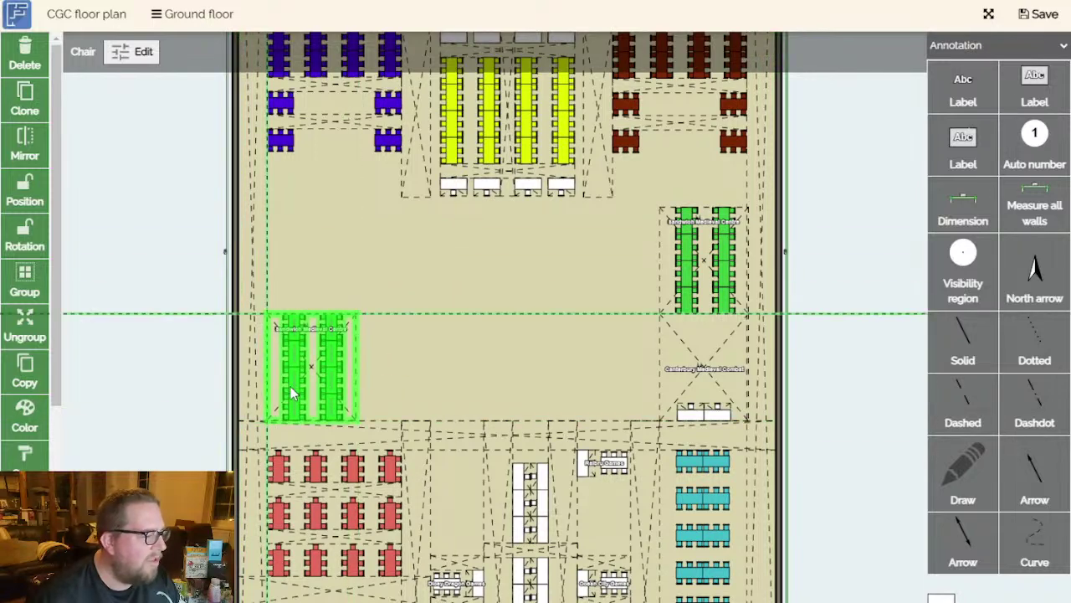
pyautogui.click(170, 310)
# Change the label of the copied table block beside the west side aisle to "Lovecraft Zone".
pyautogui.scroll(5, 169, 311)
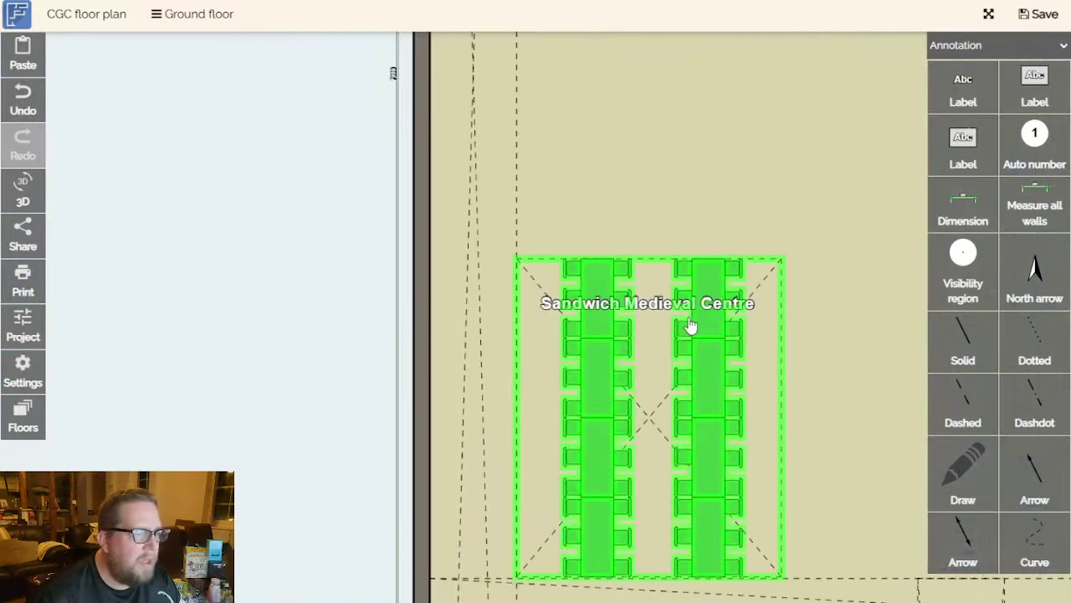
pyautogui.click(662, 308)
pyautogui.click(661, 305)
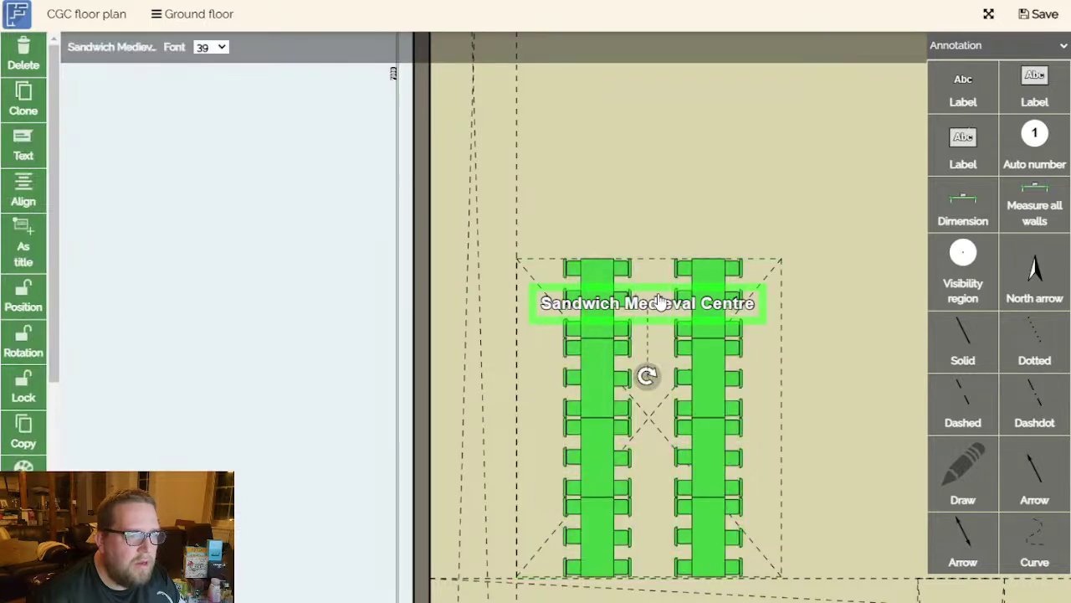
pyautogui.click(23, 146)
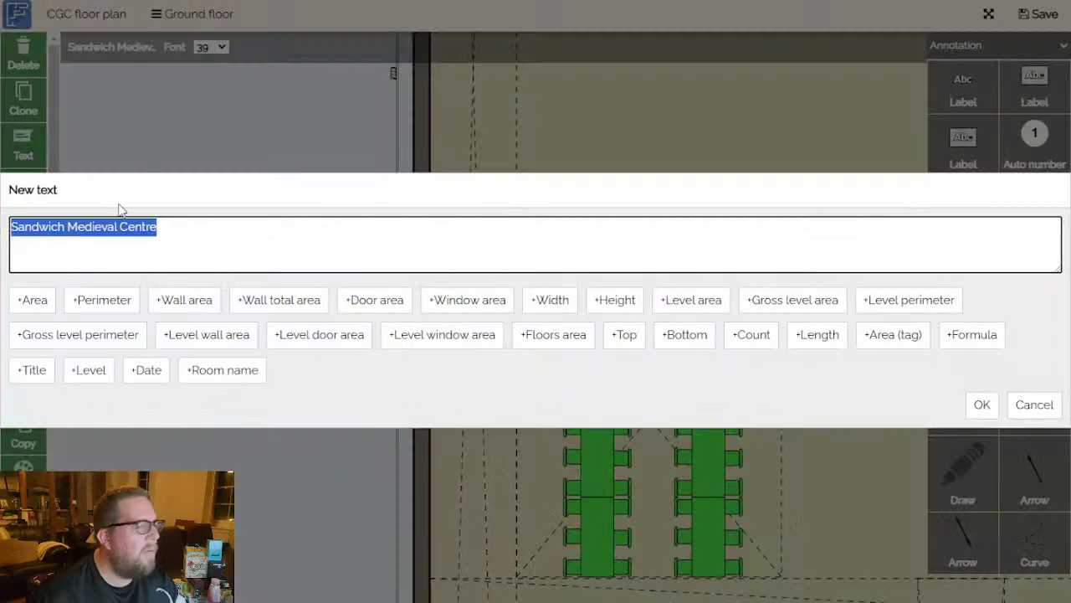
pyautogui.write('Ark')
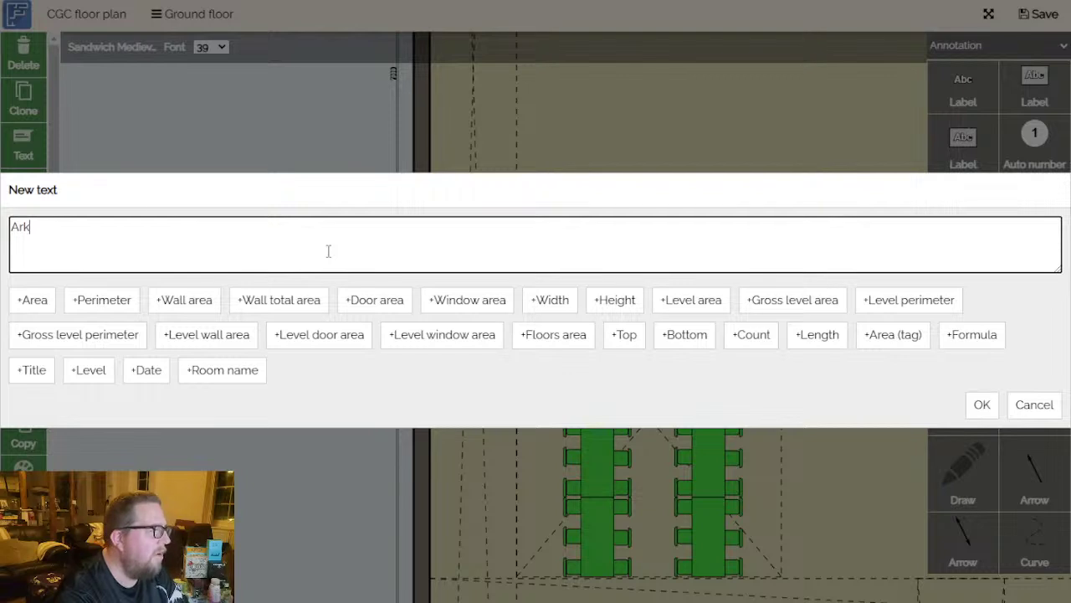
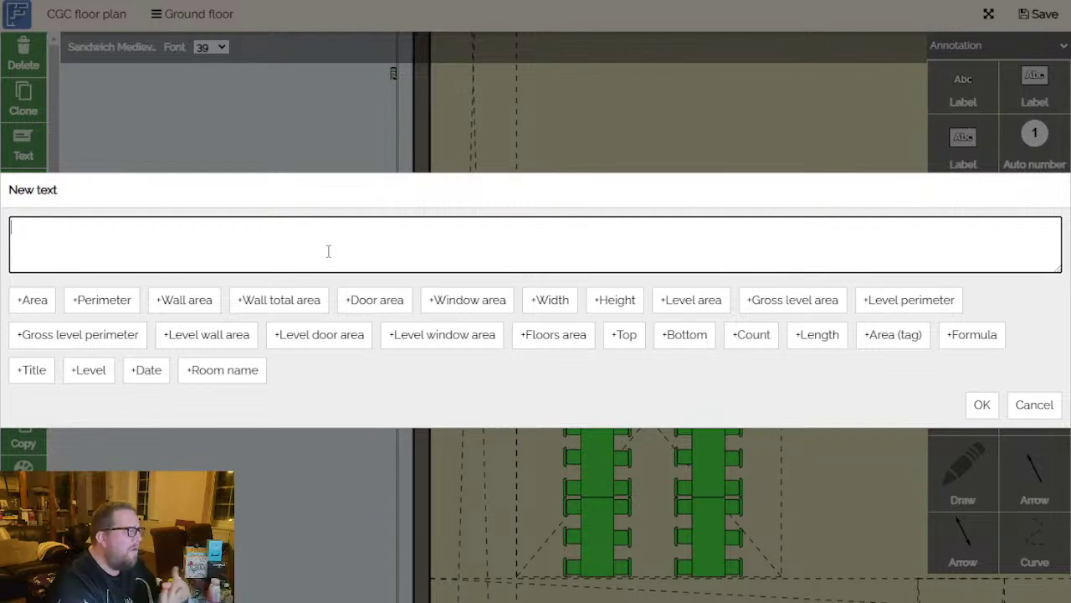
pyautogui.write('Lovecraft Zone')
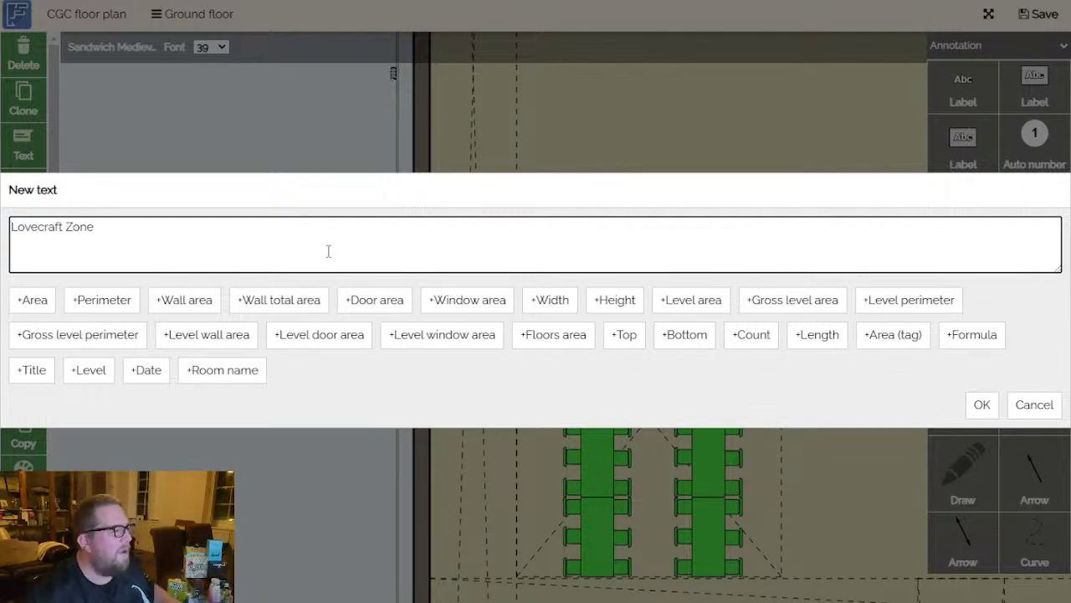
pyautogui.click(984, 405)
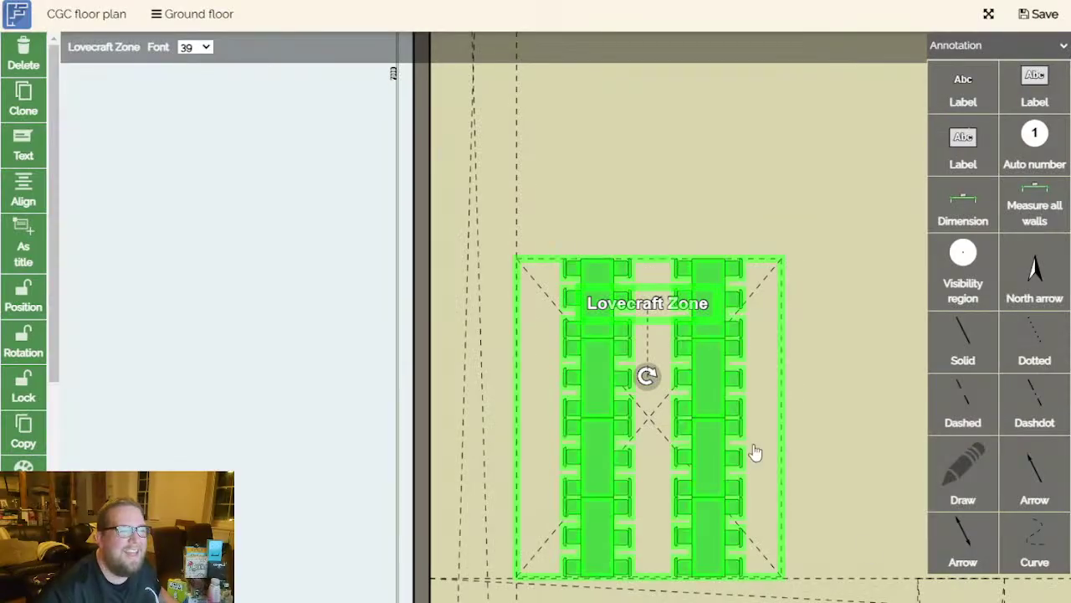
pyautogui.click(658, 299)
pyautogui.keyDown('shift'); pyautogui.click(662, 306); pyautogui.keyUp('shift')
pyautogui.click(655, 311)
pyautogui.moveTo(656, 310)
pyautogui.mouseDown()
pyautogui.moveTo(658, 336)
pyautogui.moveTo(657, 325)
pyautogui.mouseUp()
pyautogui.click(660, 206)
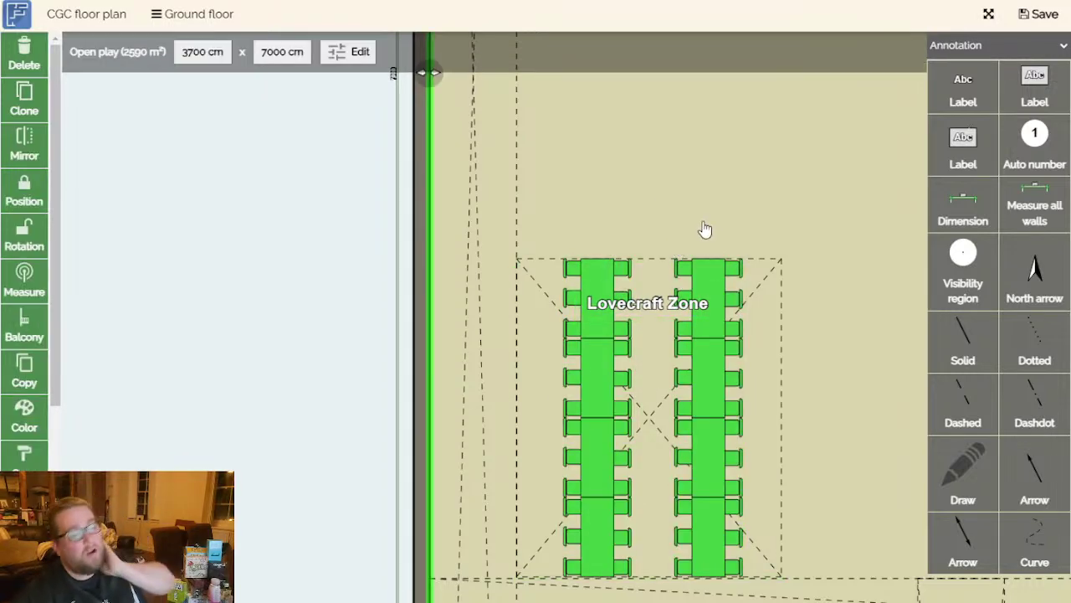
# Delete the Lovecraft Zone table block beside the west side aisle.
pyautogui.scroll(-3, 722, 225)
pyautogui.moveTo(860, 320); pyautogui.dragTo(749, 264)
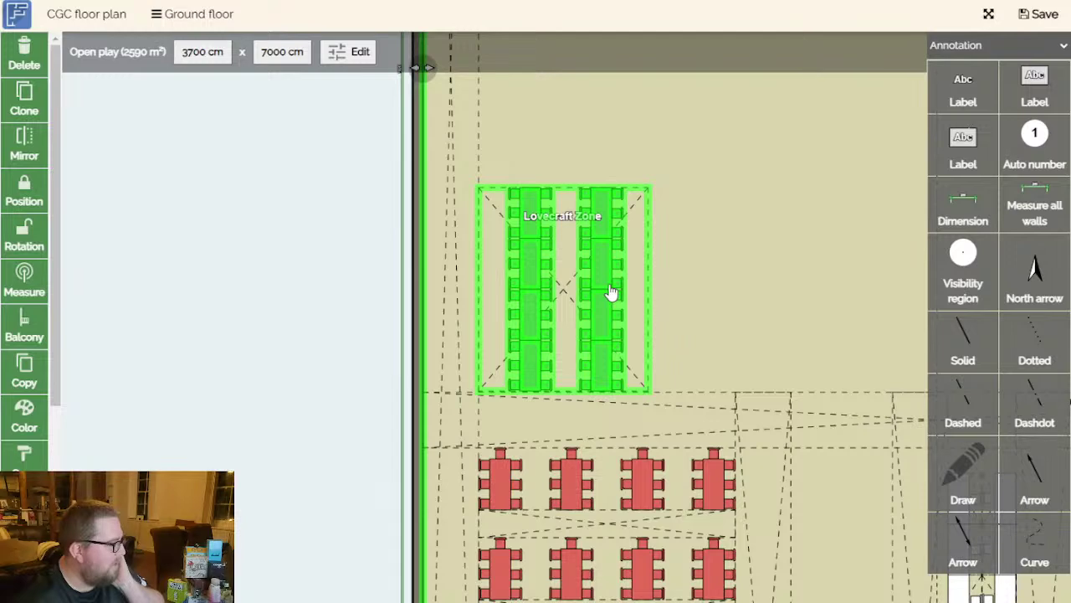
pyautogui.scroll(-5, 703, 285)
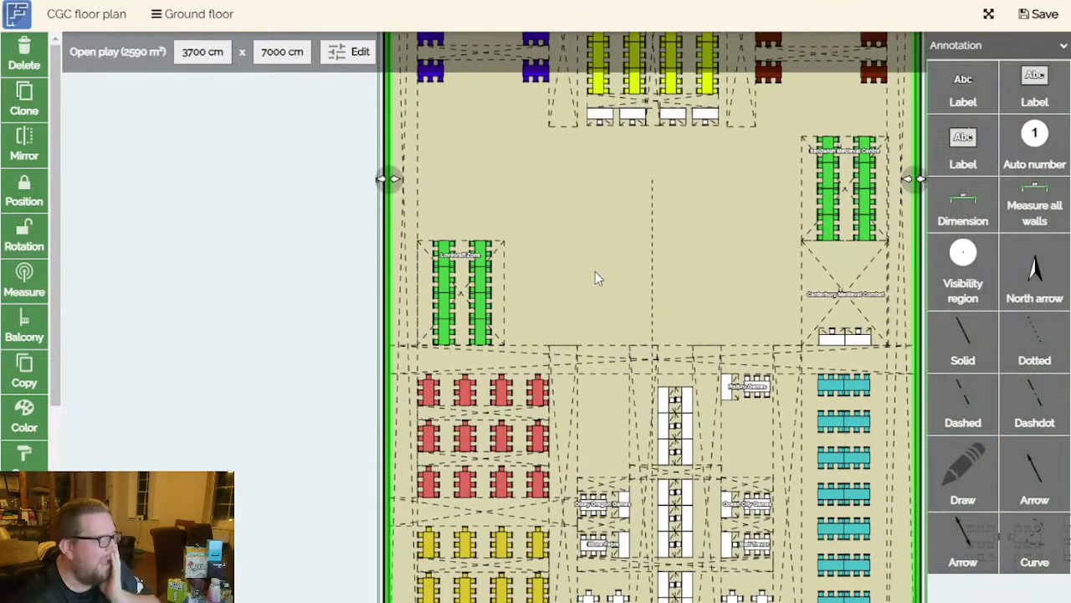
pyautogui.click(494, 287)
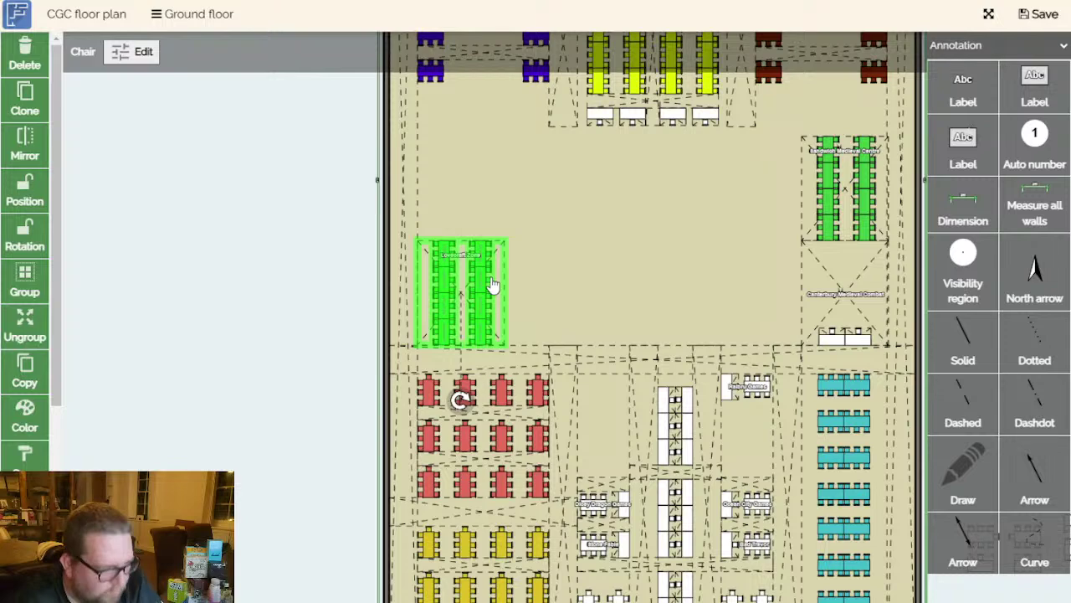
pyautogui.press('Delete')
# Copy the red twelve-table block and place the copy beside the west side aisle, directly above the horizontal aisle.
pyautogui.click(503, 394)
pyautogui.hotkey('ctrl', 'c')
pyautogui.hotkey('ctrl', 'v')
pyautogui.moveTo(535, 300); pyautogui.dragTo(493, 280)
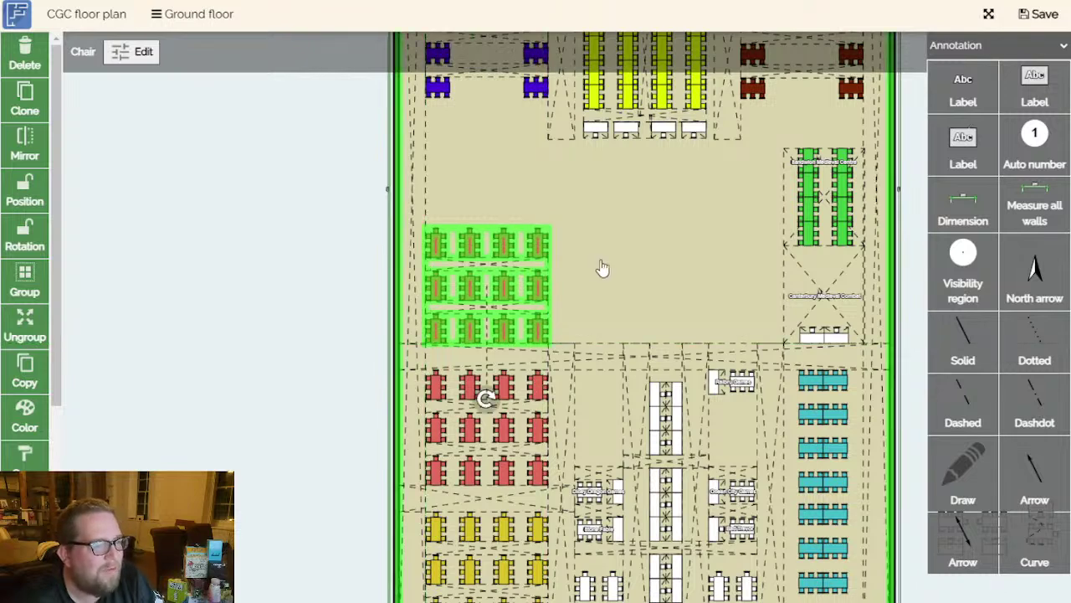
pyautogui.moveTo(602, 268); pyautogui.dragTo(622, 299)
pyautogui.click(622, 299)
pyautogui.click(576, 378)
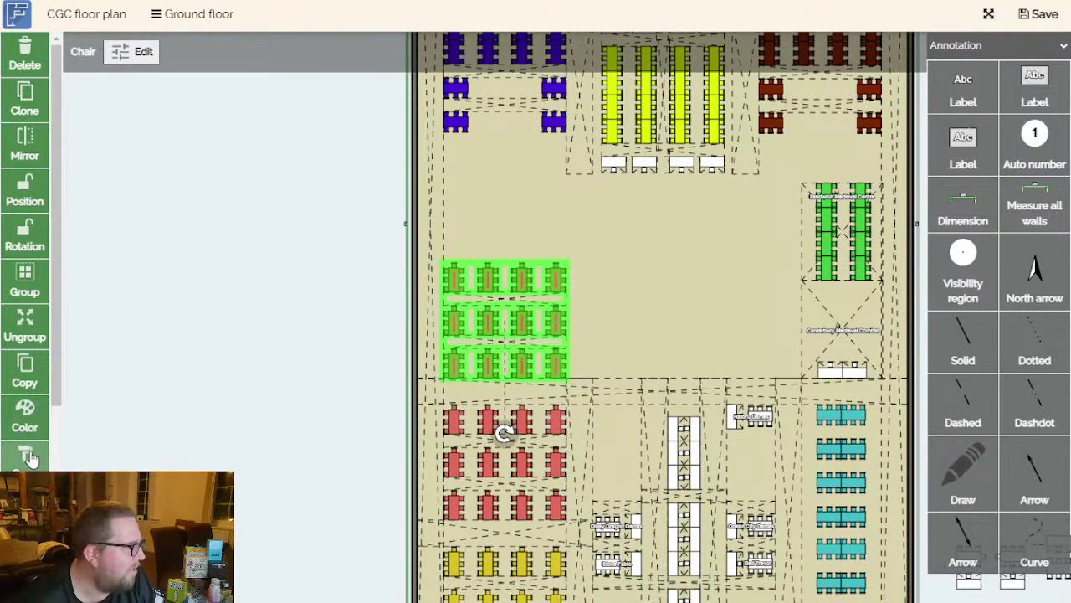
# Set the chair colour of the copied table block to green 239215 and copy that colour.
pyautogui.click(31, 423)
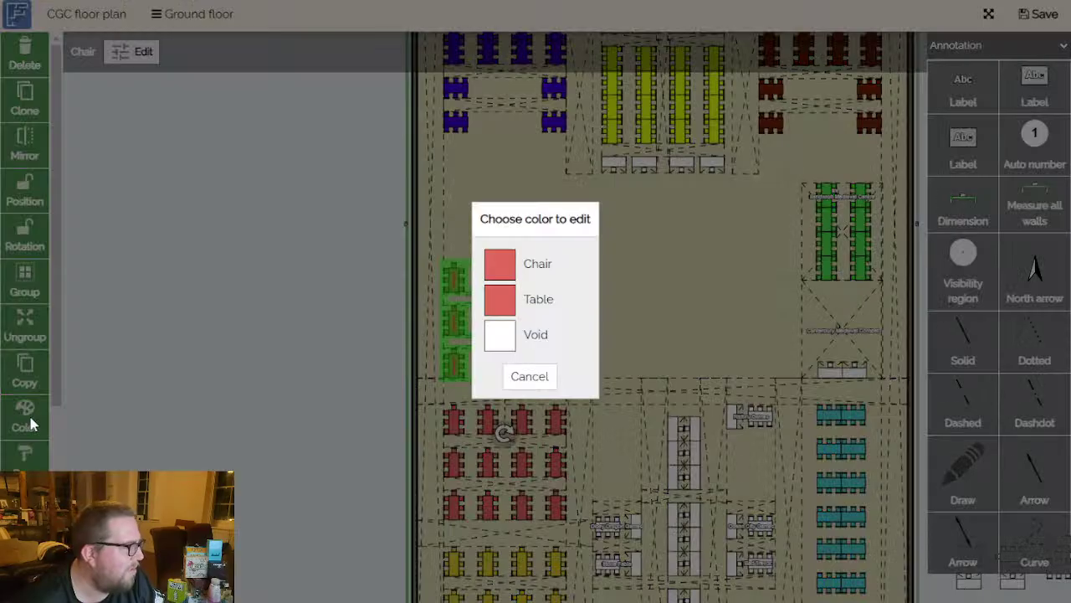
pyautogui.click(503, 270)
pyautogui.moveTo(1042, 466); pyautogui.dragTo(1035, 462)
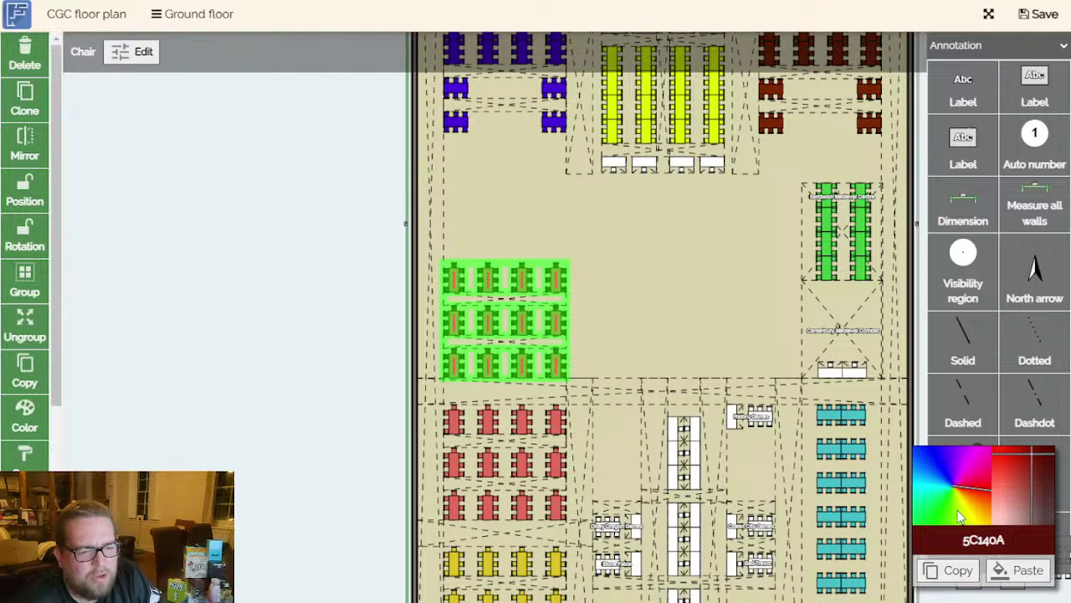
pyautogui.moveTo(962, 492); pyautogui.dragTo(946, 504)
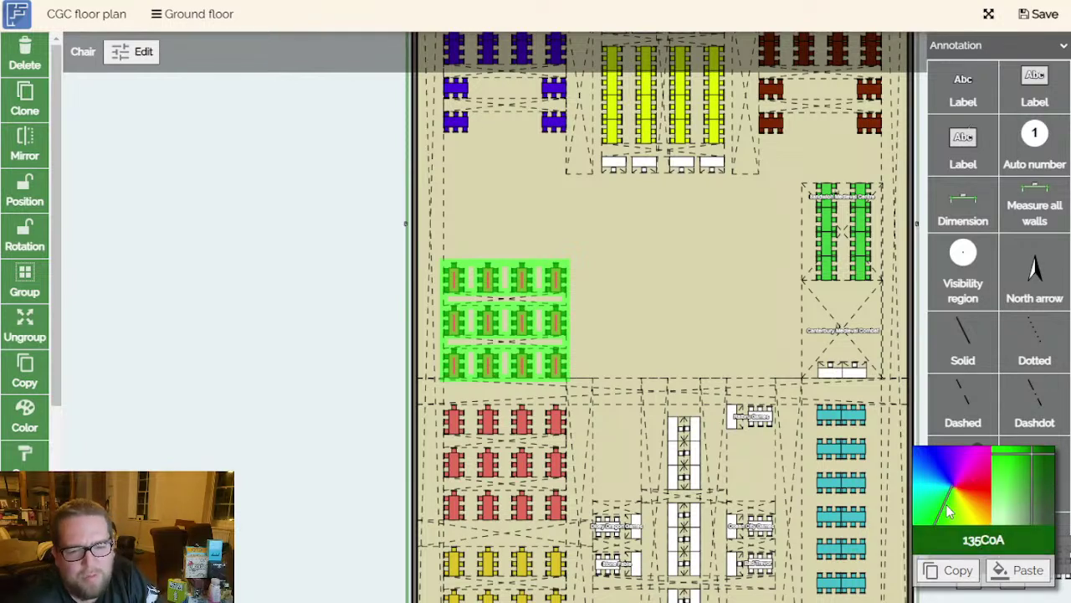
pyautogui.moveTo(1030, 463); pyautogui.dragTo(1020, 459)
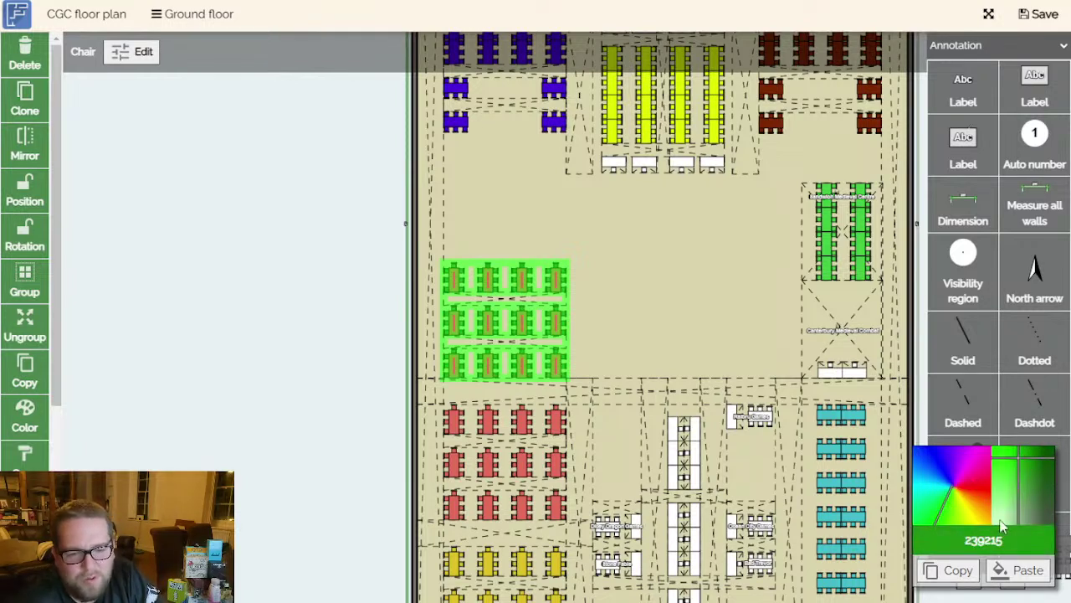
pyautogui.click(960, 573)
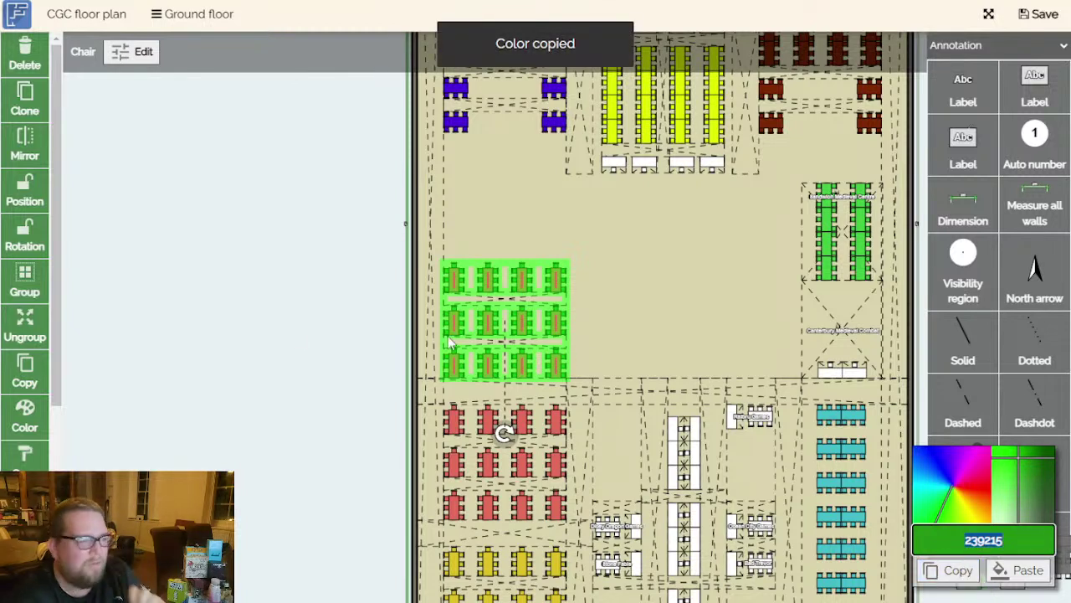
# Apply the copied green 239215 to the tables of the same block.
pyautogui.click(34, 415)
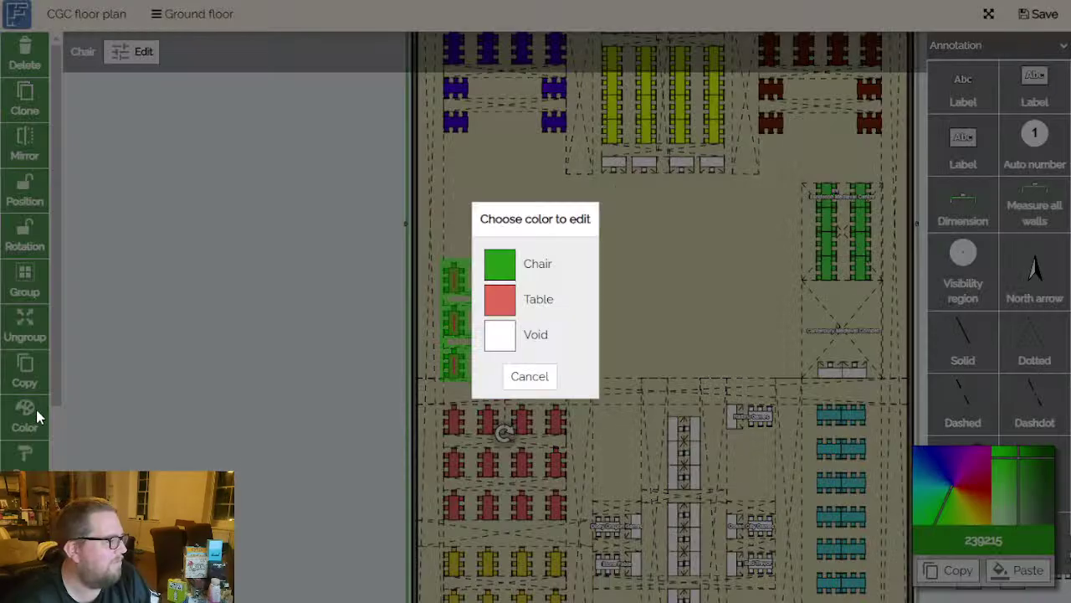
pyautogui.click(501, 303)
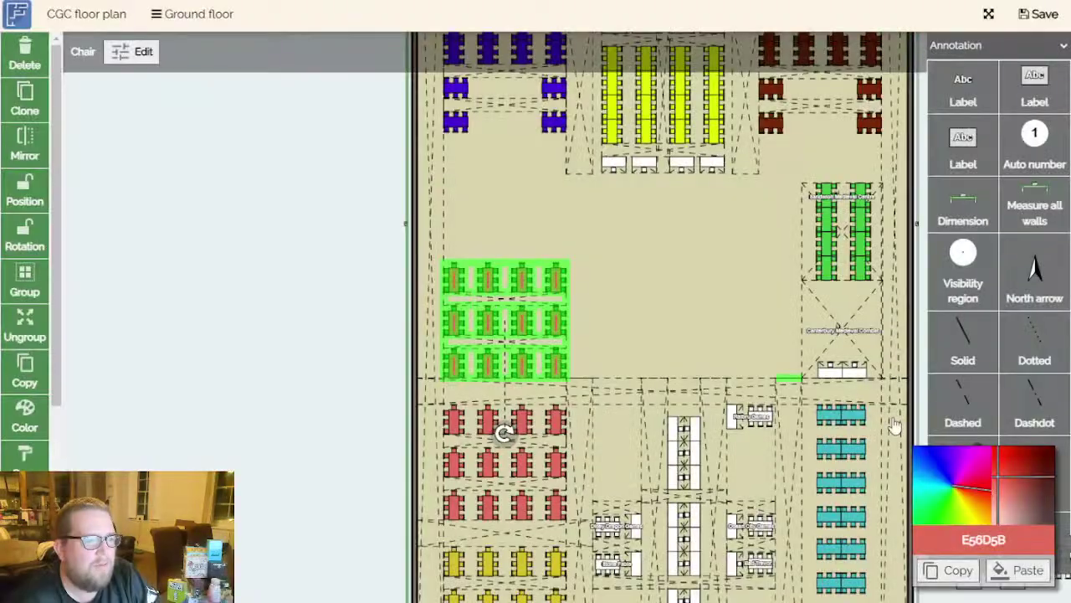
pyautogui.click(1002, 576)
pyautogui.click(661, 327)
pyautogui.moveTo(631, 332); pyautogui.dragTo(692, 292)
pyautogui.scroll(1, 681, 335)
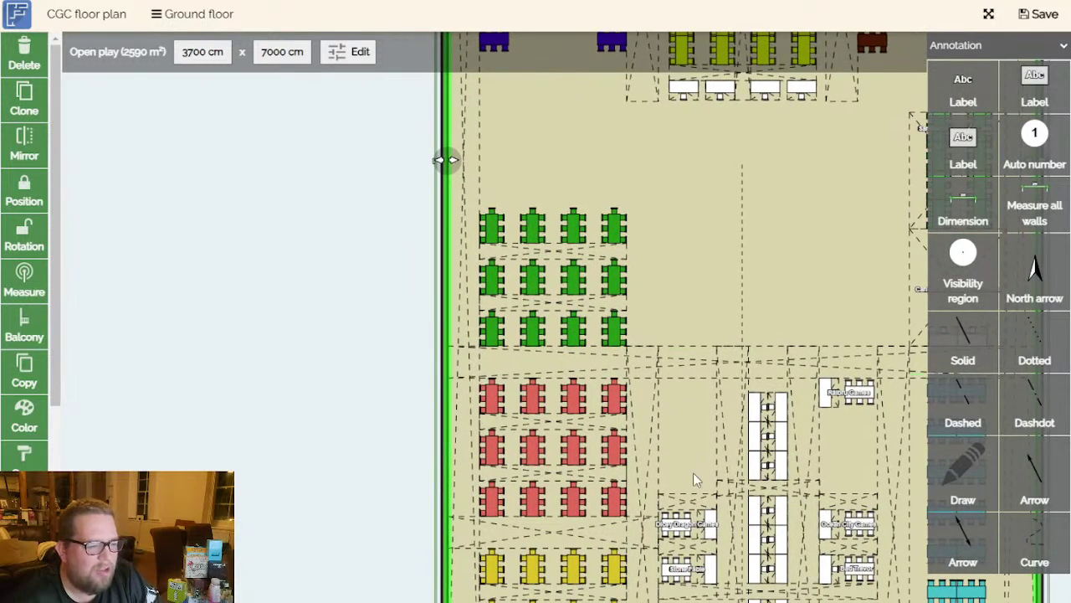
# Copy the Bring & Buy label and place the copy over the upper rows of the dark green table block.
pyautogui.moveTo(729, 259); pyautogui.dragTo(636, 405)
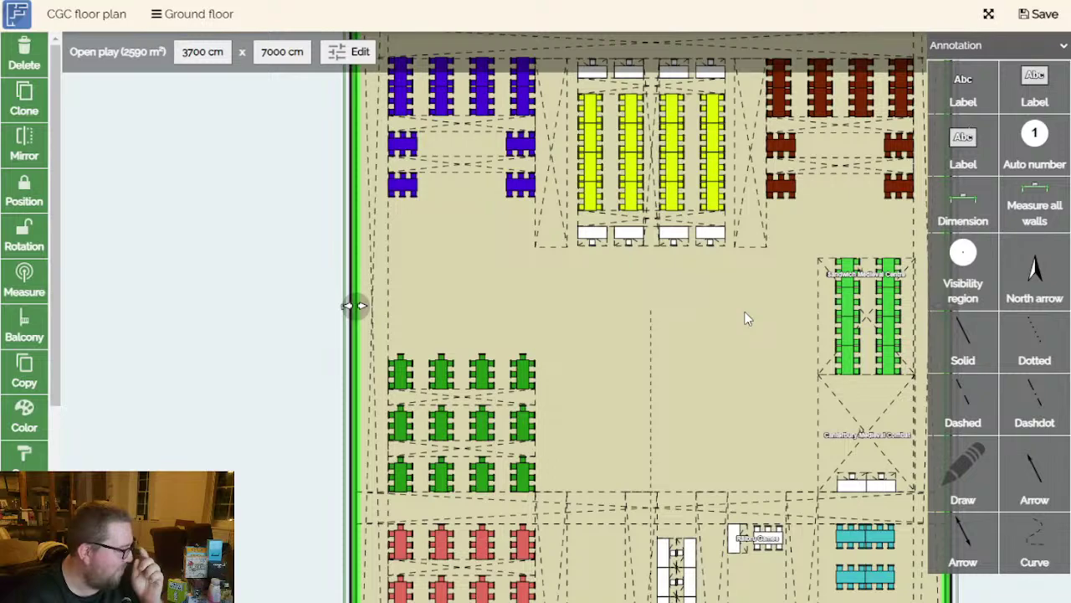
pyautogui.moveTo(746, 325); pyautogui.dragTo(577, 371)
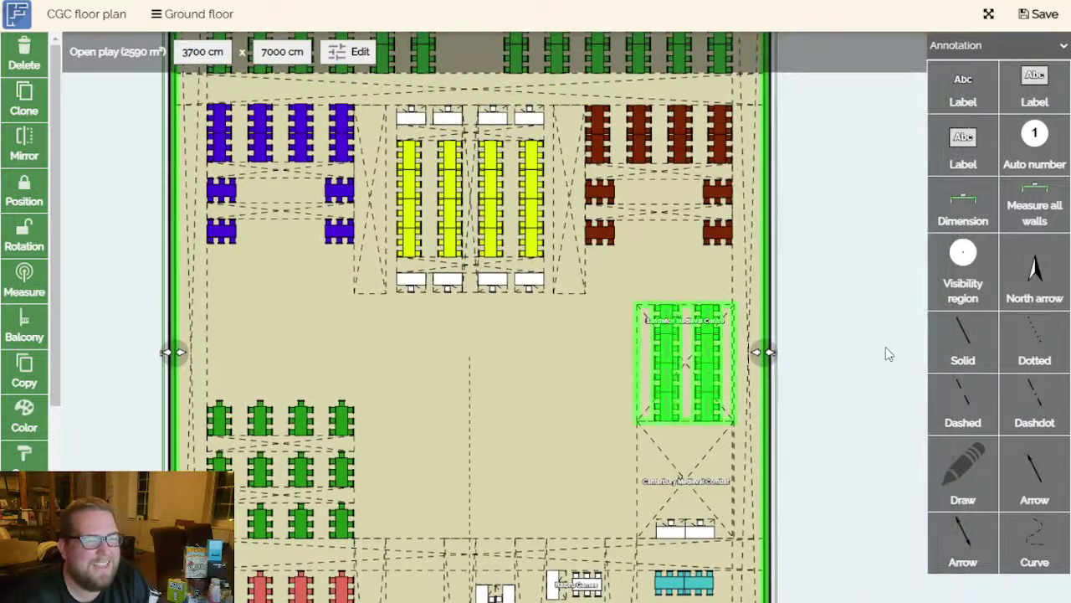
pyautogui.click(861, 341)
pyautogui.moveTo(868, 335); pyautogui.dragTo(777, 352)
pyautogui.scroll(-3, 783, 344)
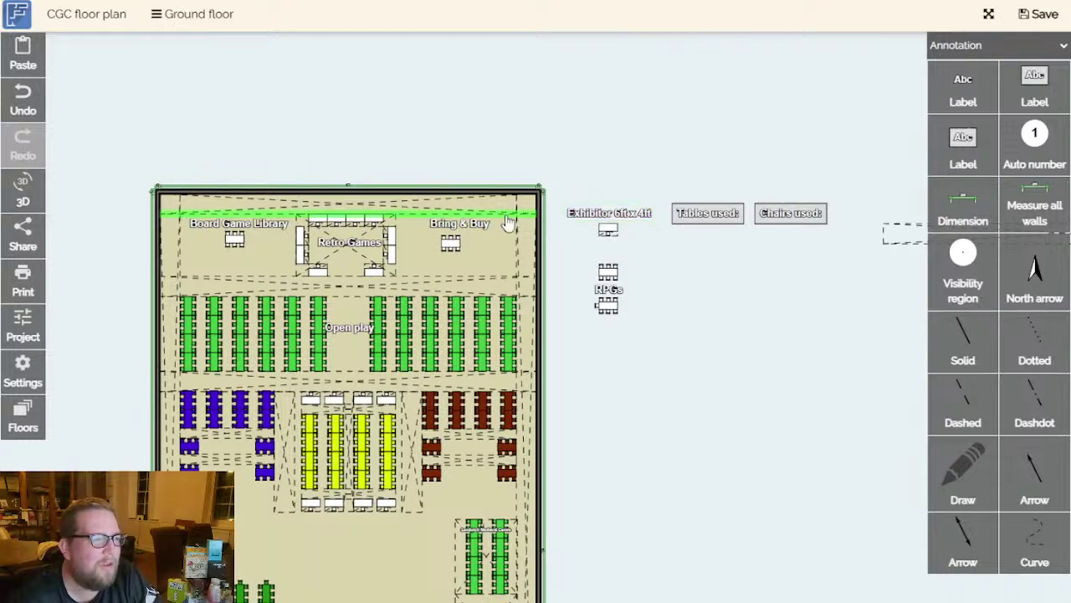
pyautogui.scroll(3, 442, 231)
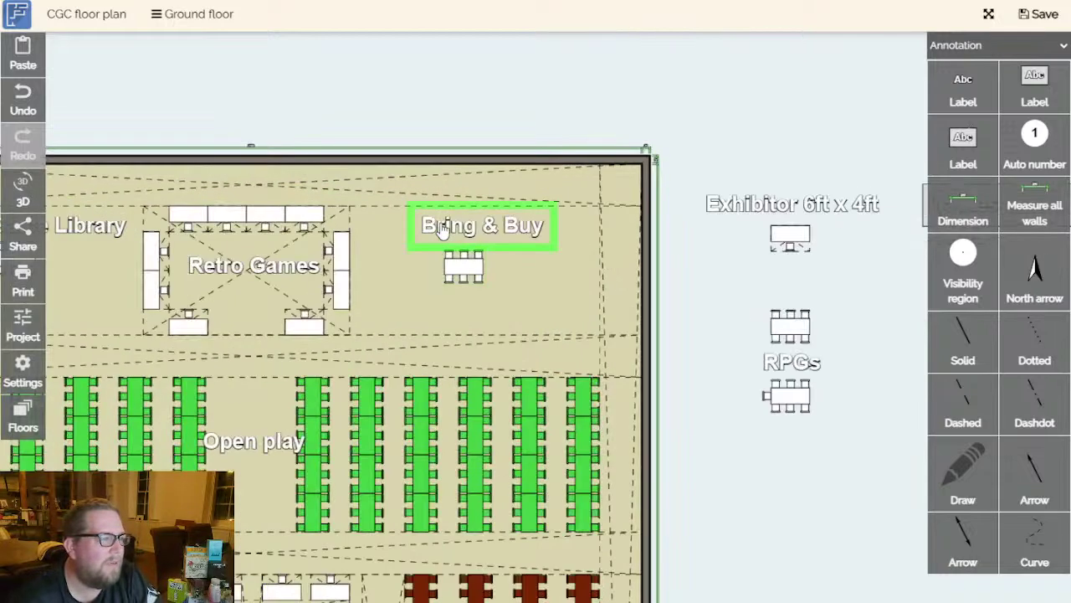
pyautogui.click(444, 231)
pyautogui.hotkey('ctrl', 'c')
pyautogui.hotkey('ctrl', 'v')
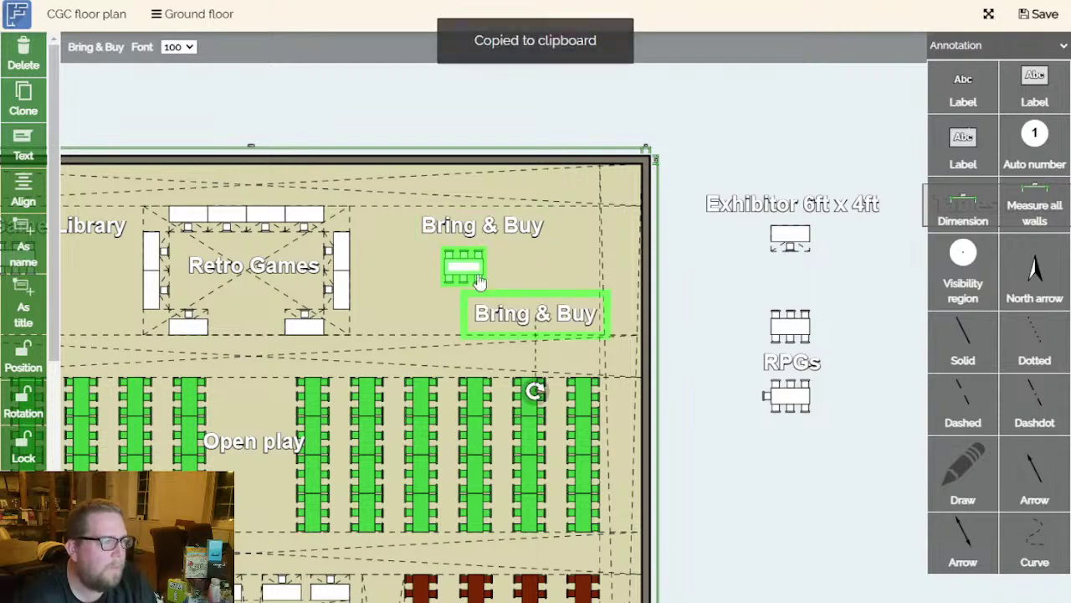
pyautogui.scroll(-2, 452, 242)
pyautogui.moveTo(528, 306); pyautogui.dragTo(311, 504)
pyautogui.moveTo(704, 489); pyautogui.dragTo(885, 241)
pyautogui.moveTo(513, 259); pyautogui.dragTo(323, 531)
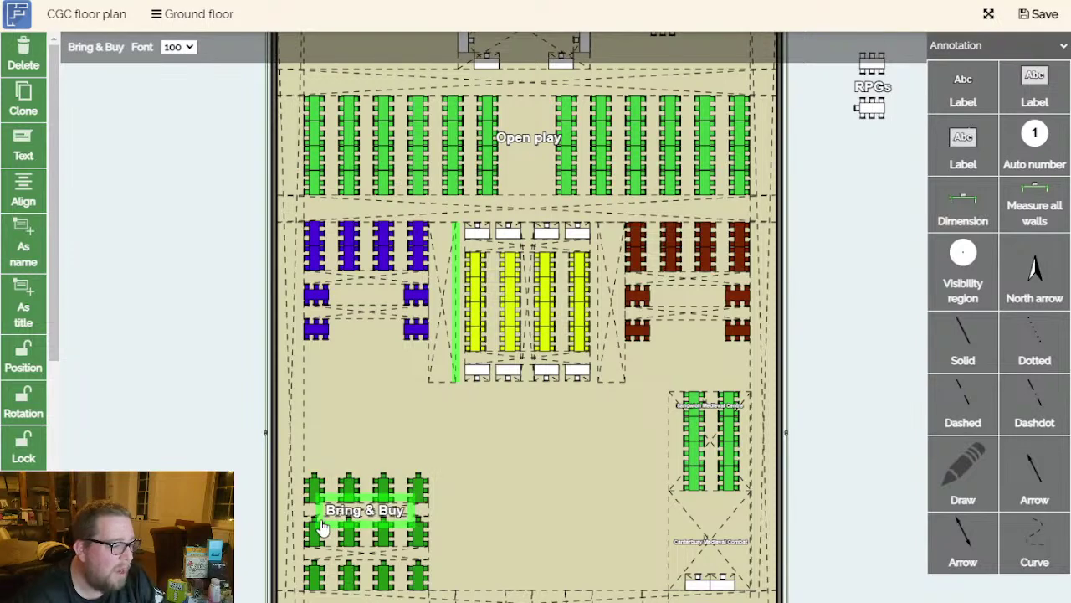
pyautogui.moveTo(471, 525); pyautogui.dragTo(546, 445)
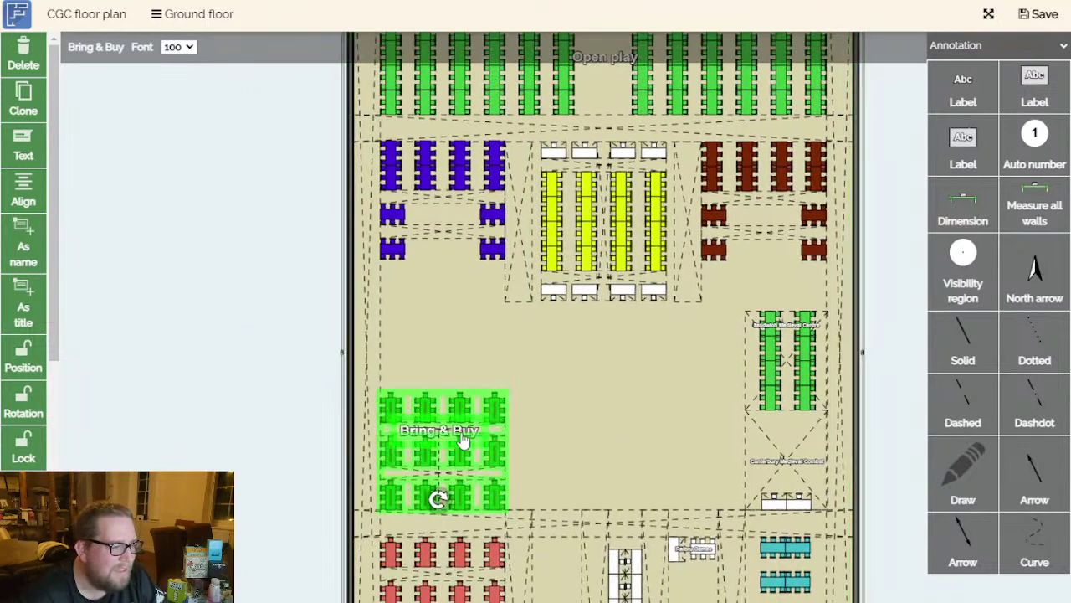
# Change the text of the copied label on the dark green block to "Lovecraft Creative".
pyautogui.click(25, 145)
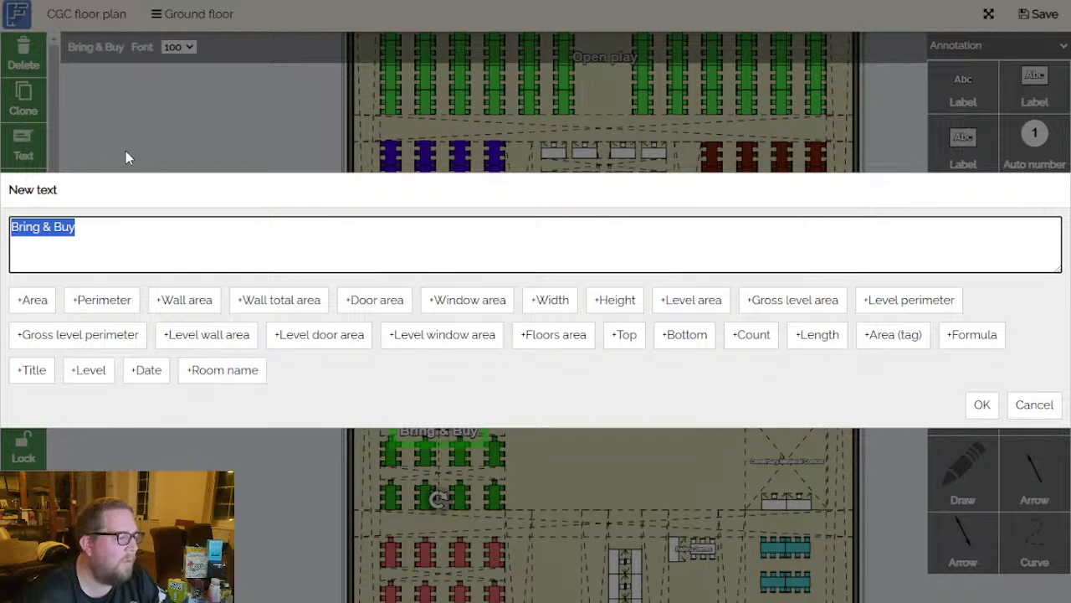
pyautogui.write('Lovecraft')
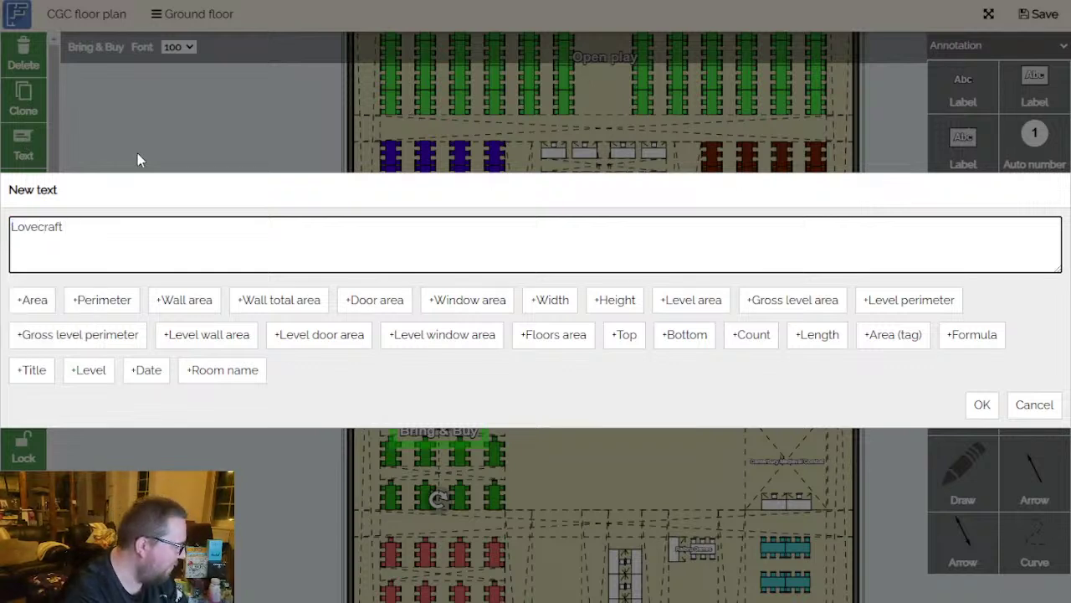
pyautogui.write(' Creat')
pyautogui.write('ove')
pyautogui.press('BackSpace')
pyautogui.press('BackSpace')
pyautogui.press('BackSpace')
pyautogui.write('ive')
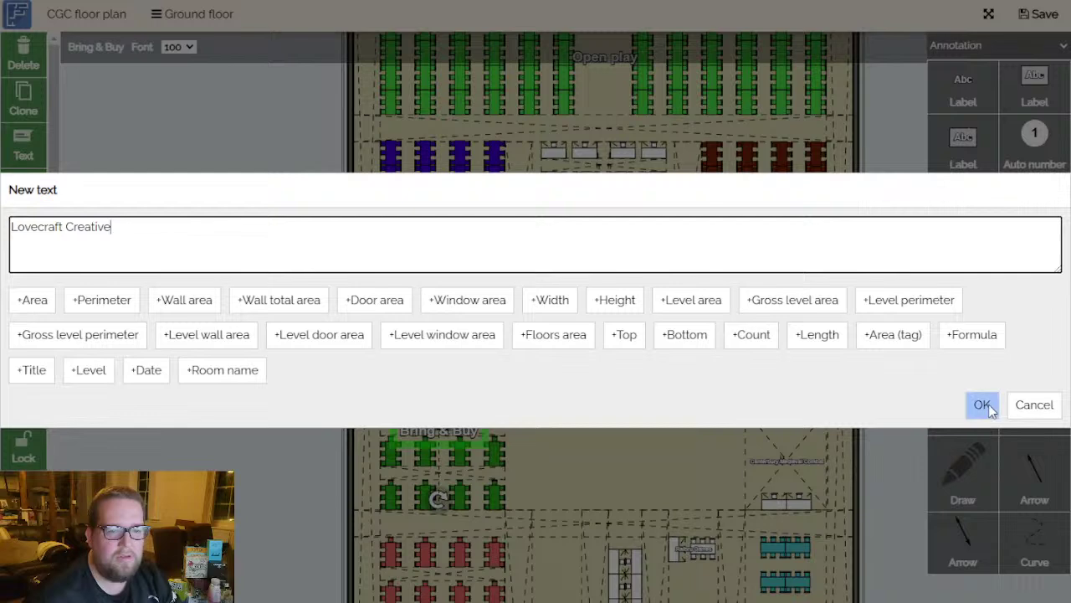
pyautogui.click(985, 406)
pyautogui.click(278, 421)
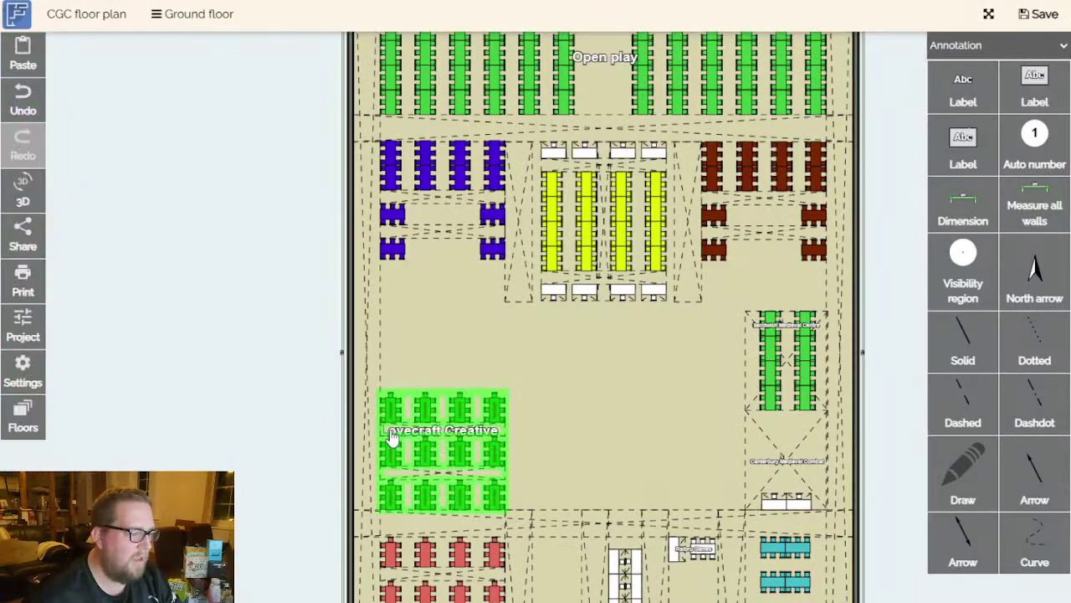
# Copy the Lovecraft Creative label on the dark green table block and paste a duplicate of it.
pyautogui.scroll(3, 394, 438)
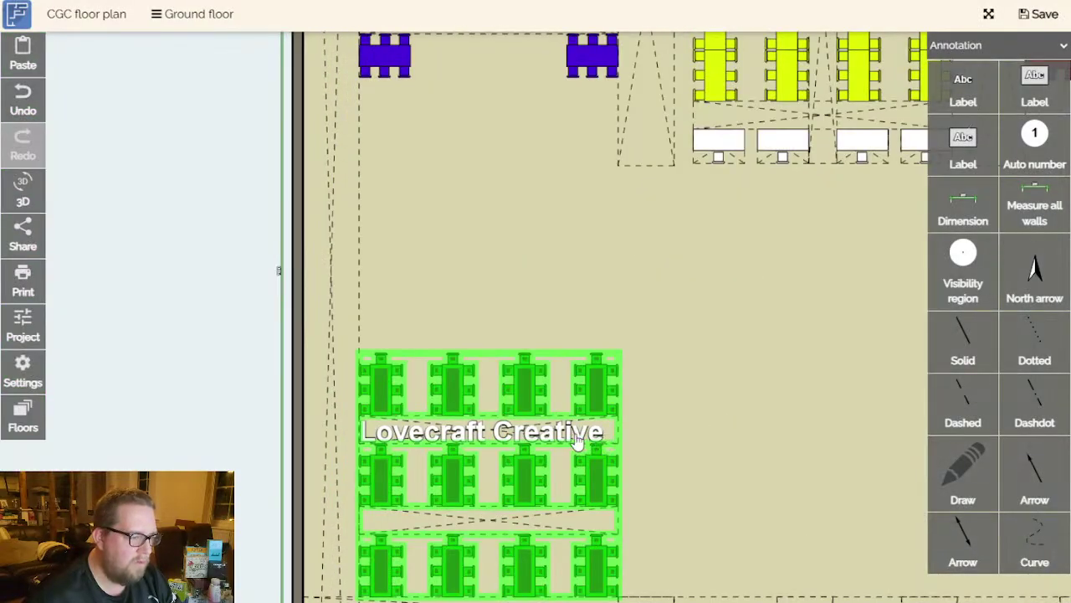
pyautogui.scroll(3, 701, 440)
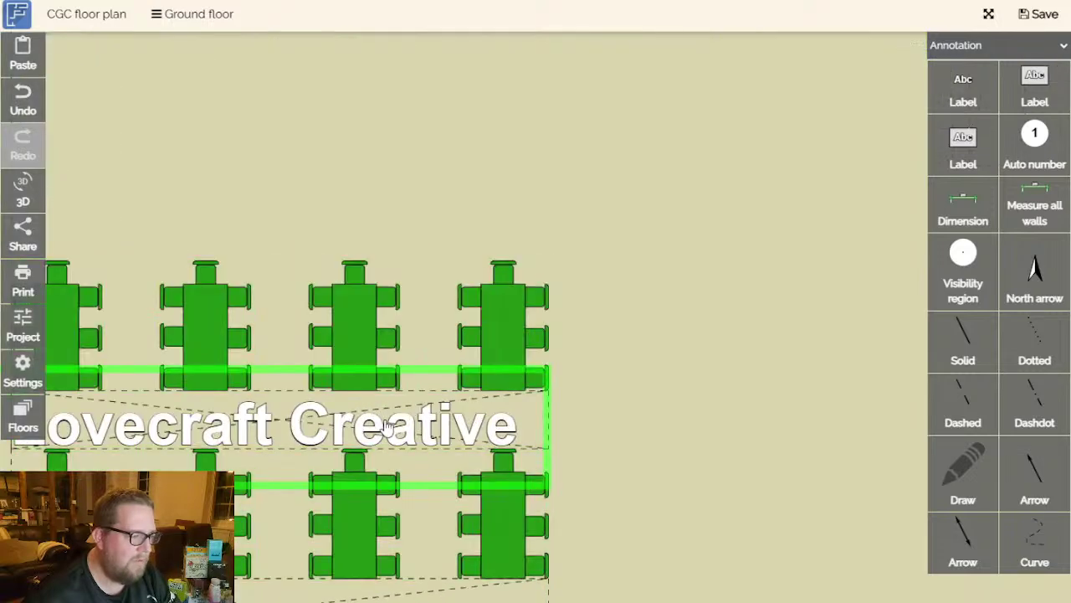
pyautogui.click(389, 426)
pyautogui.hotkey('ctrl', 'c')
pyautogui.hotkey('ctrl', 'v')
pyautogui.scroll(-4, 646, 371)
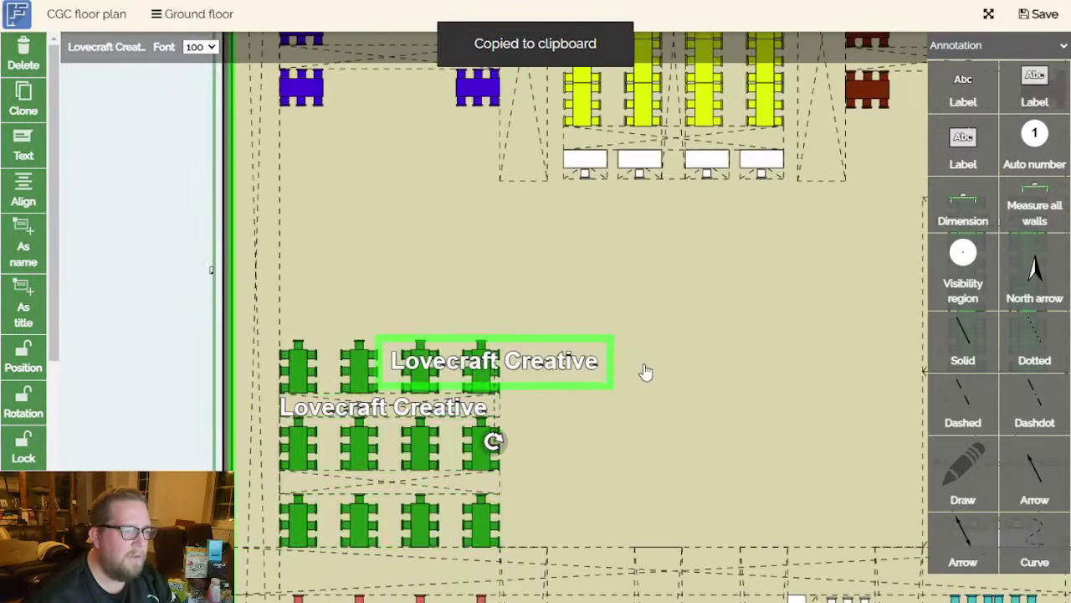
pyautogui.scroll(-3, 710, 458)
pyautogui.moveTo(678, 432); pyautogui.dragTo(705, 436)
# Change the duplicate label's text to "RPG Zone" and place it between the upper rows of the red table block.
pyautogui.click(23, 152)
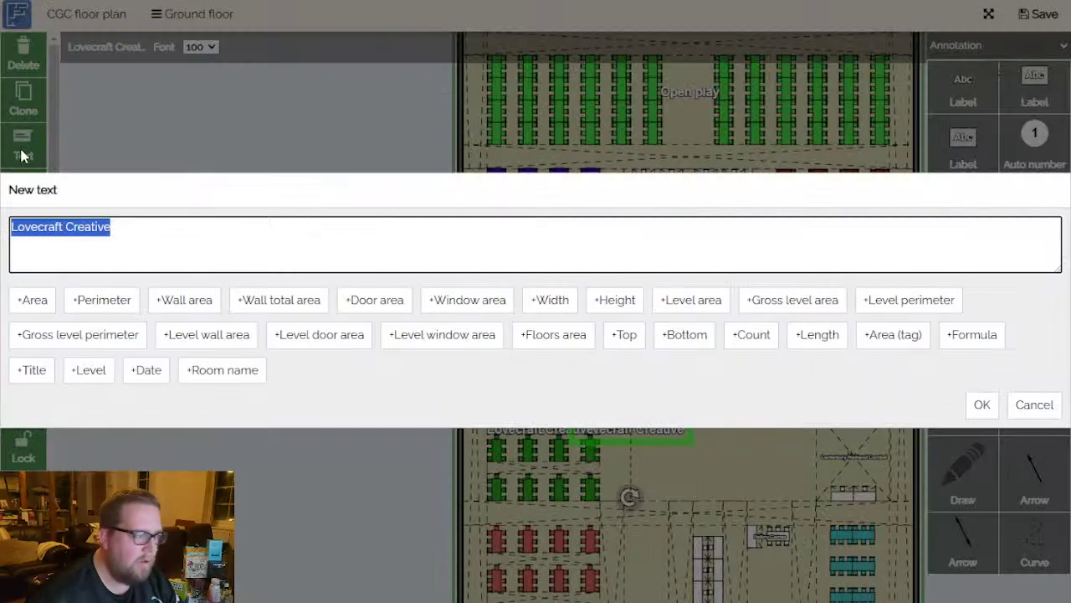
pyautogui.write('RPG Zone')
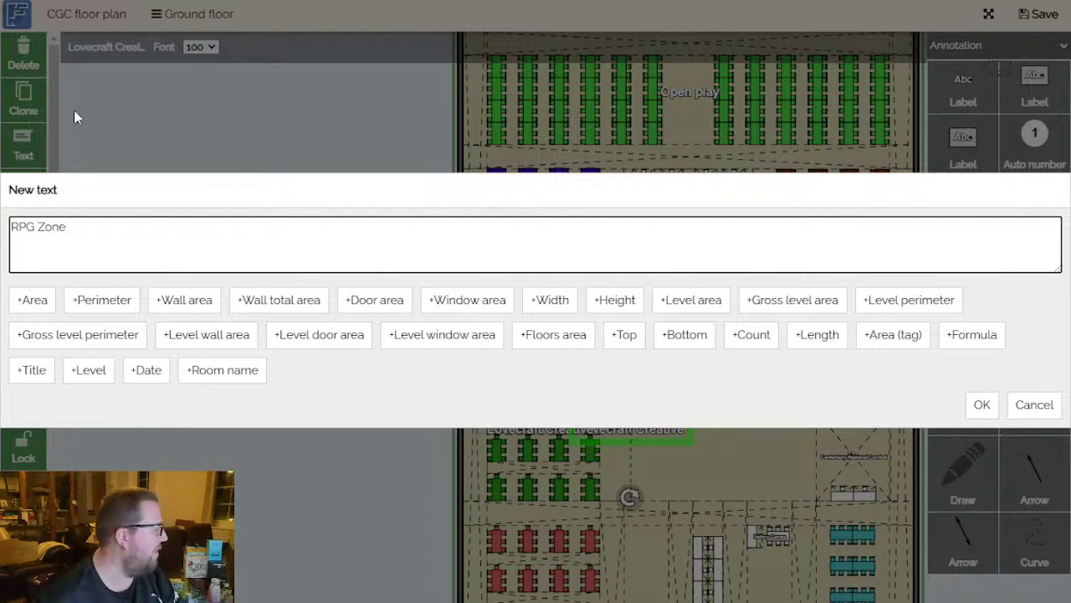
pyautogui.click(982, 406)
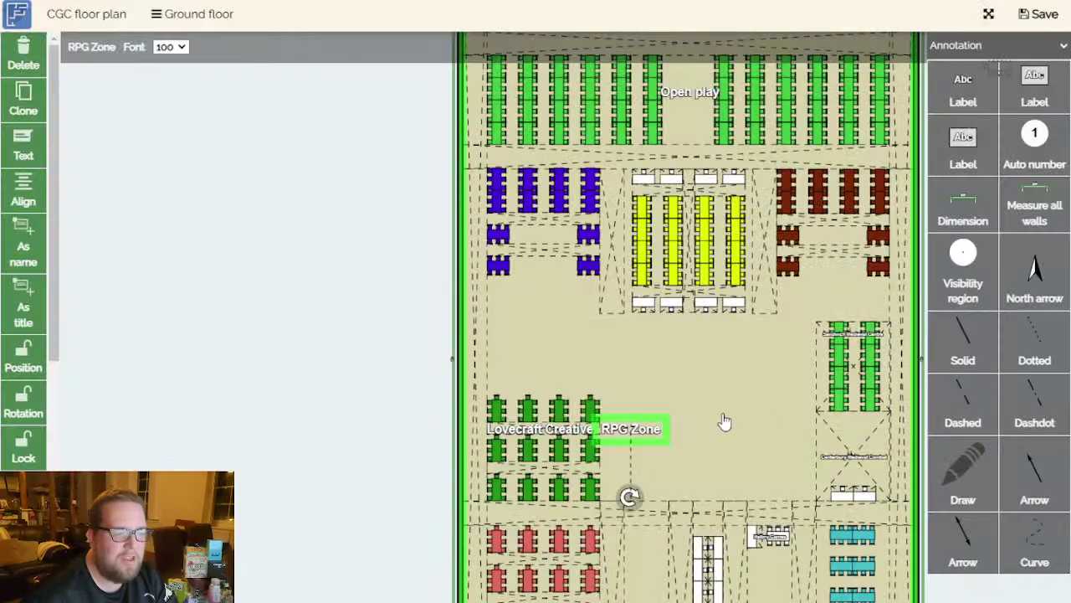
pyautogui.scroll(-1, 731, 352)
pyautogui.moveTo(662, 337); pyautogui.dragTo(582, 461)
pyautogui.click(361, 428)
pyautogui.moveTo(362, 428); pyautogui.dragTo(325, 240)
# Paste another Lovecraft Creative label and place it between the upper rows of the dark yellow table block.
pyautogui.hotkey('ctrl', 'v')
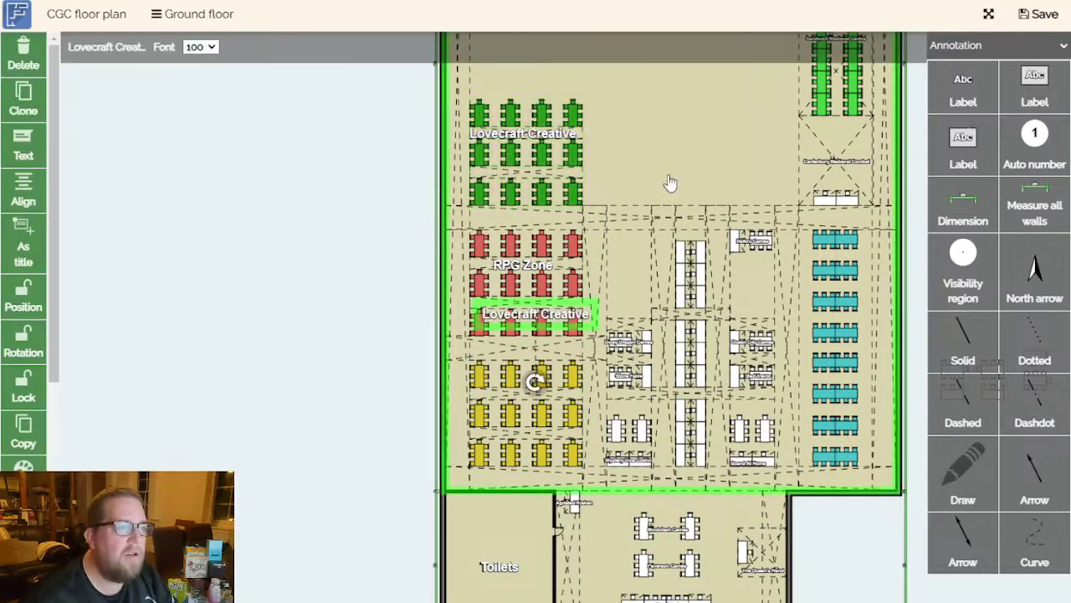
pyautogui.scroll(2, 591, 317)
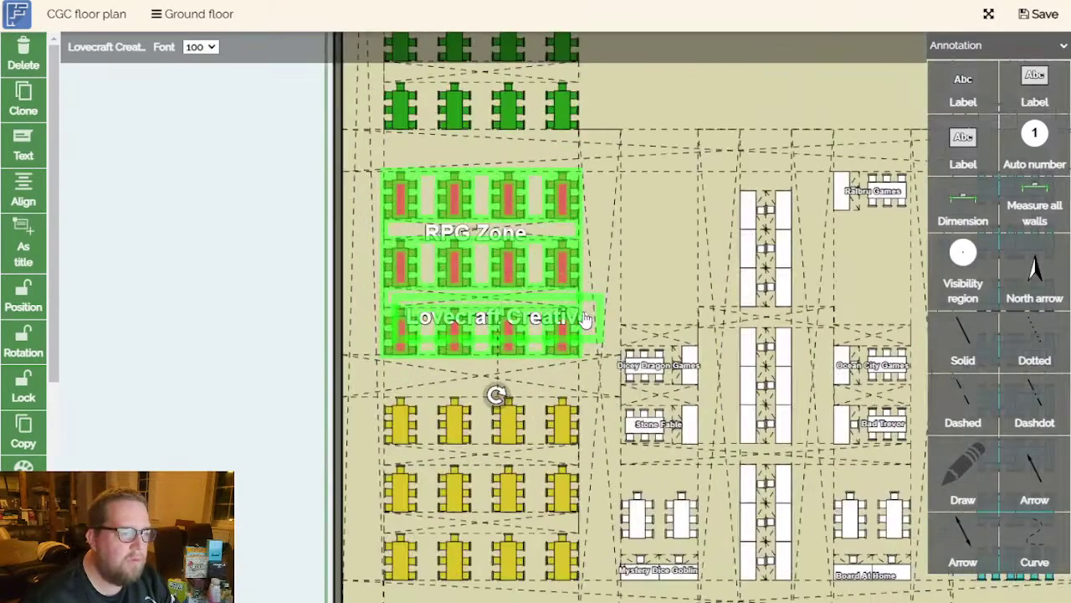
pyautogui.moveTo(590, 317); pyautogui.dragTo(567, 481)
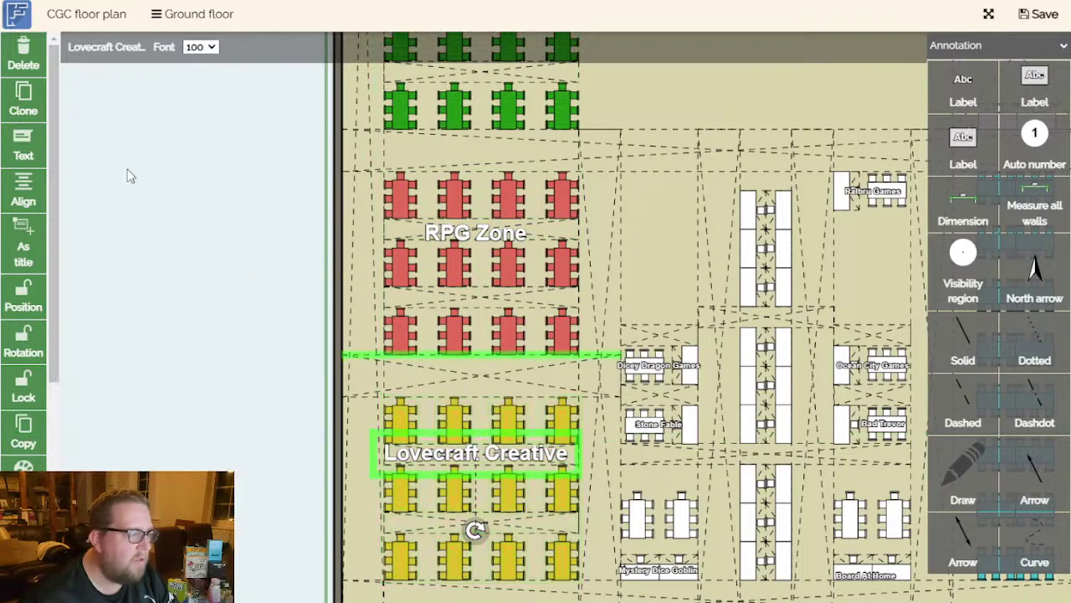
# Change the text of the label on the dark yellow table block to "Pathfinder Society".
pyautogui.click(33, 159)
pyautogui.write('Pathfinder Society')
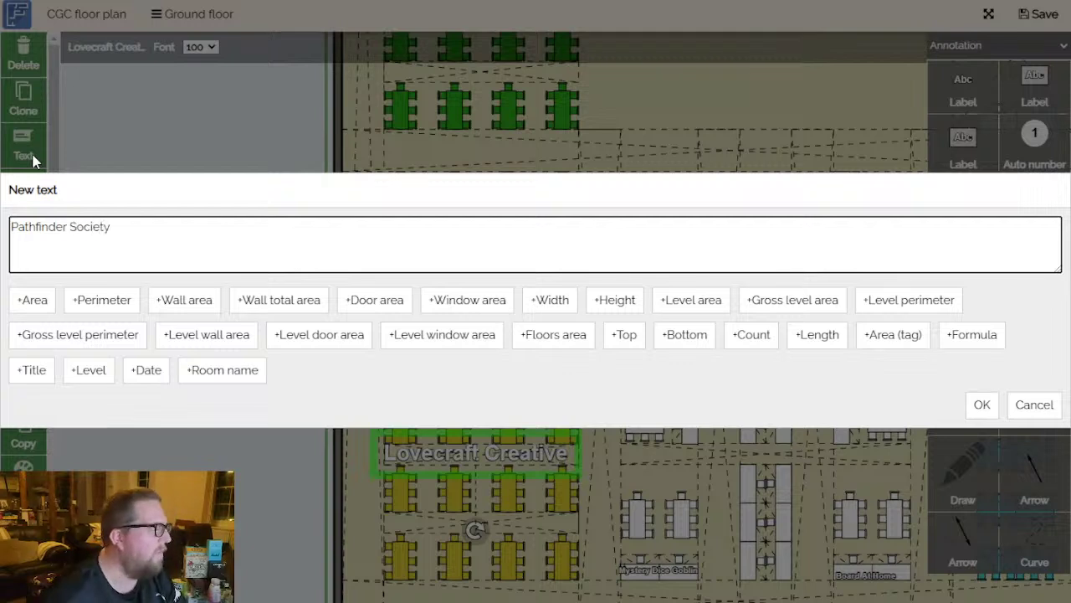
pyautogui.click(981, 405)
pyautogui.click(270, 407)
# Place another copy of the label over the middle of the turquoise table column and change its text to "Hachette Games".
pyautogui.moveTo(176, 330); pyautogui.dragTo(58, 268)
pyautogui.scroll(-1, 454, 421)
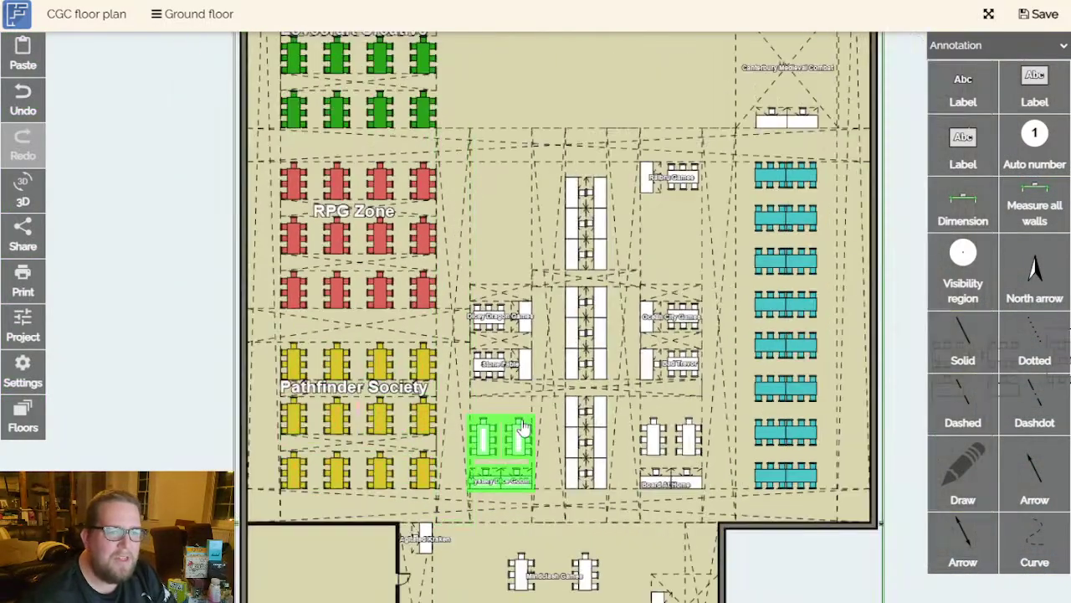
pyautogui.moveTo(598, 408); pyautogui.dragTo(840, 327)
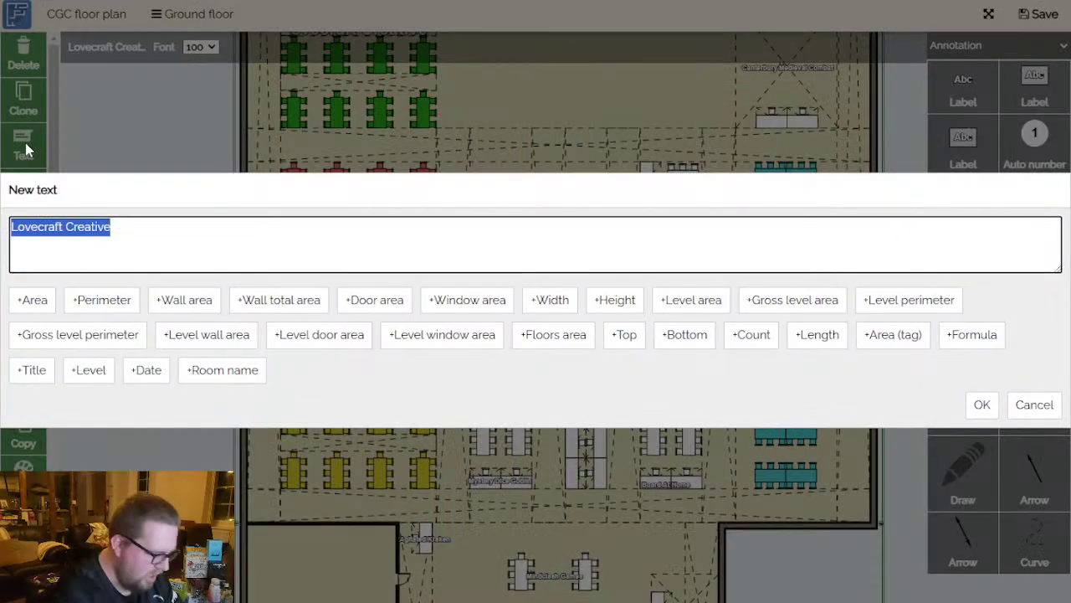
pyautogui.write('Hachette Games')
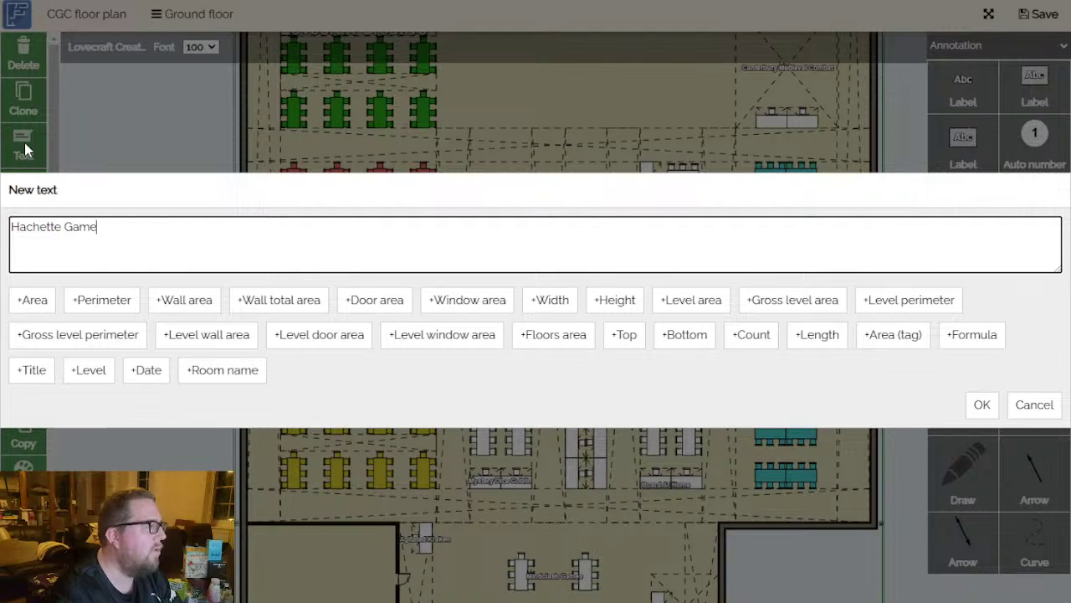
pyautogui.click(983, 404)
pyautogui.moveTo(902, 404); pyautogui.dragTo(745, 400)
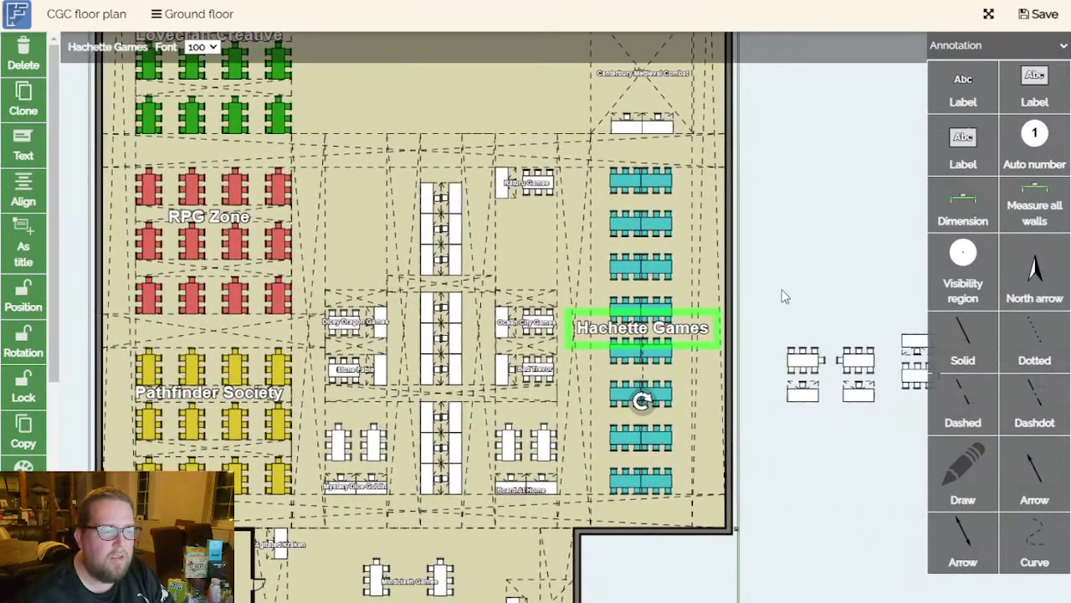
pyautogui.click(778, 301)
# Examine the whole hall layout for table blocks that have no label yet.
pyautogui.scroll(-5, 828, 229)
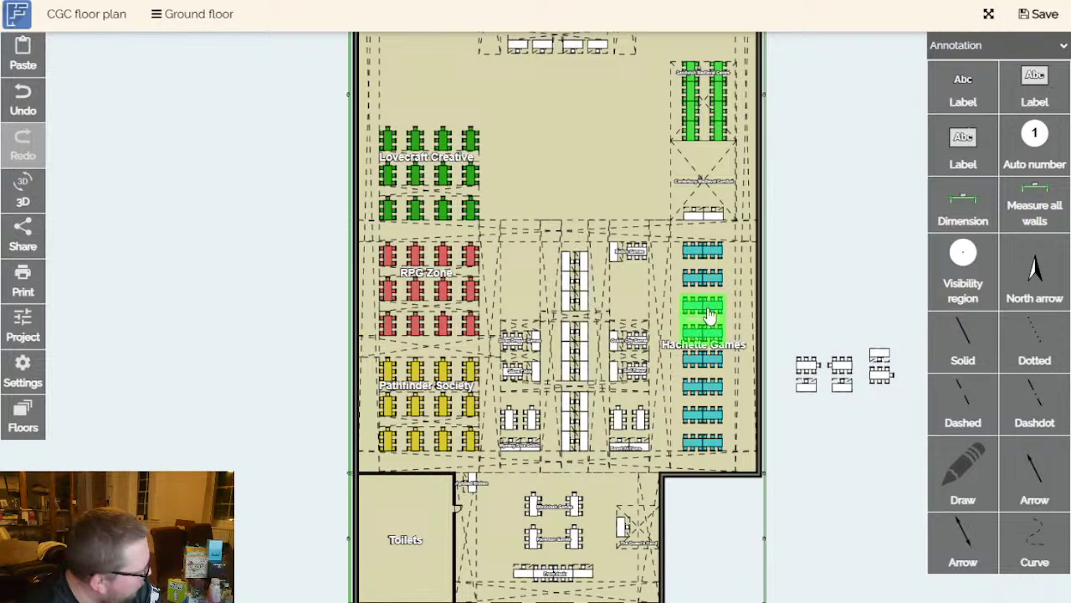
pyautogui.scroll(4, 703, 351)
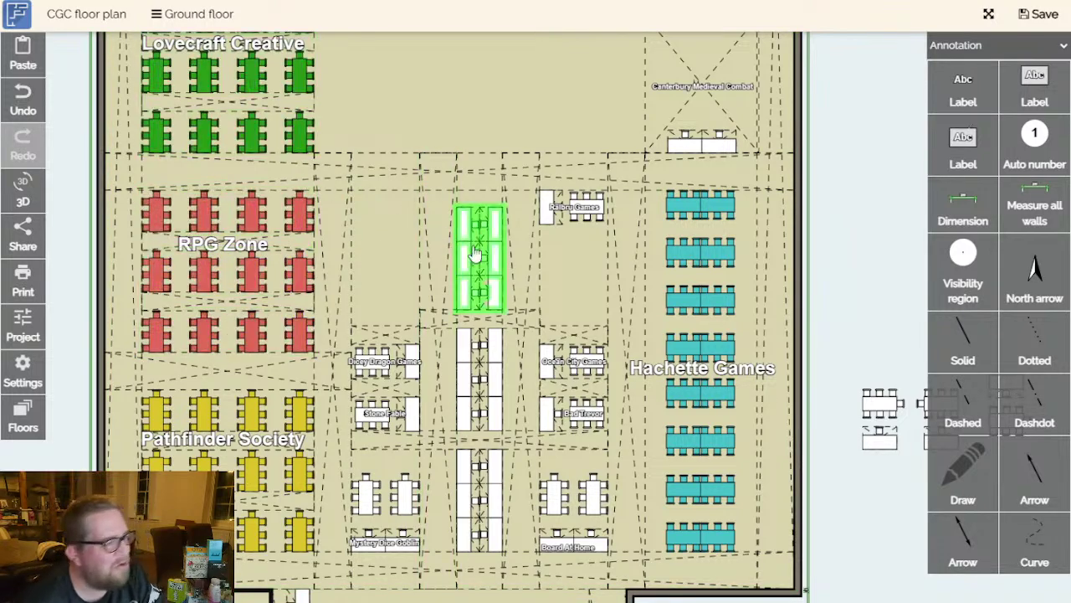
pyautogui.scroll(-5, 686, 335)
pyautogui.scroll(-2, 765, 337)
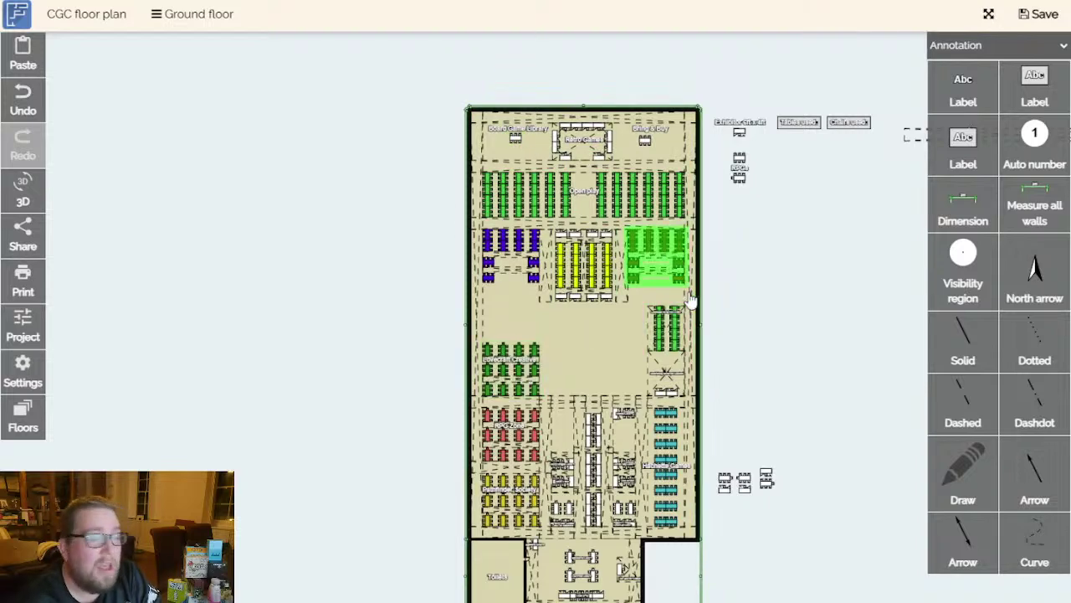
pyautogui.scroll(1, 684, 287)
pyautogui.scroll(1, 423, 109)
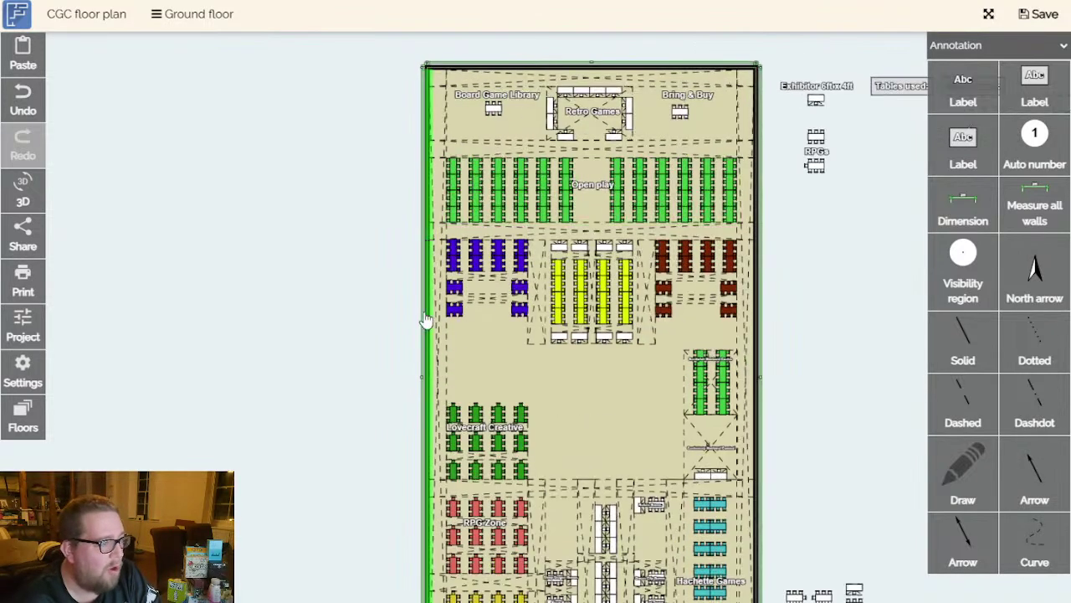
pyautogui.moveTo(832, 344); pyautogui.dragTo(748, 242)
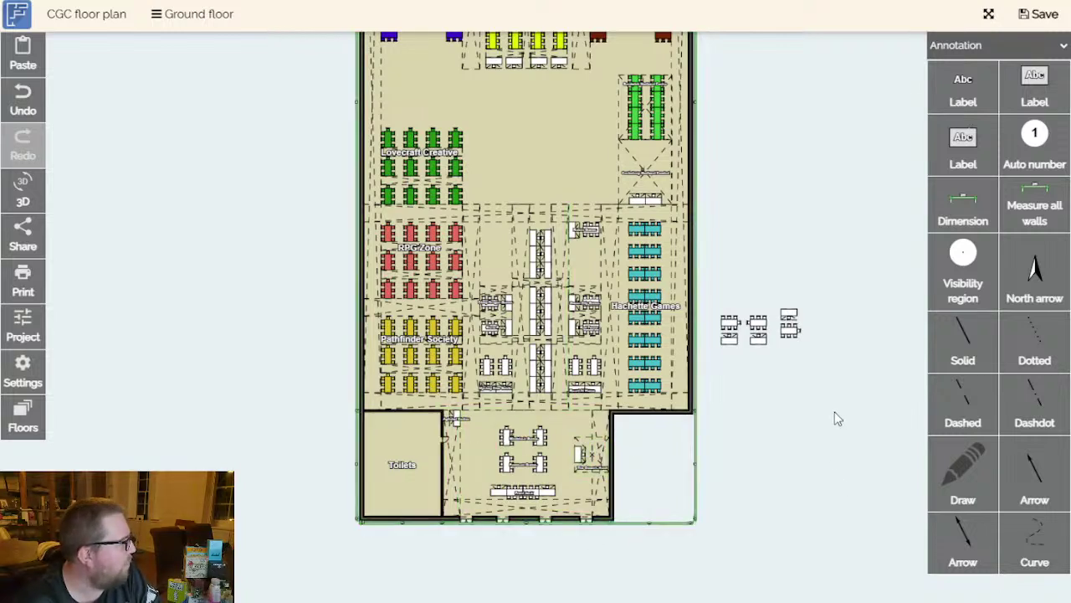
pyautogui.moveTo(849, 258); pyautogui.dragTo(797, 297)
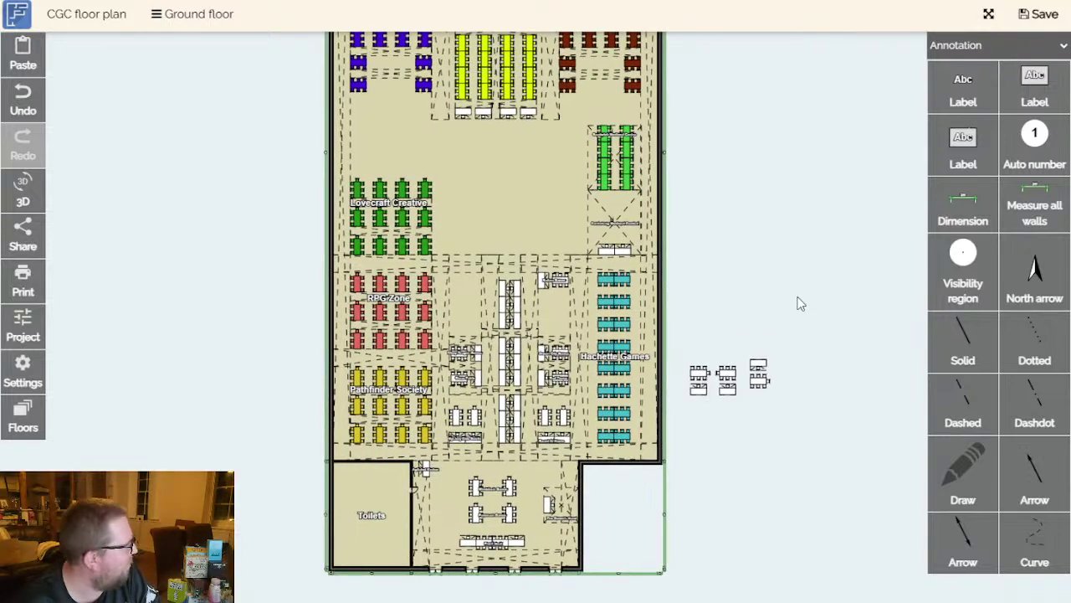
pyautogui.scroll(-4, 775, 442)
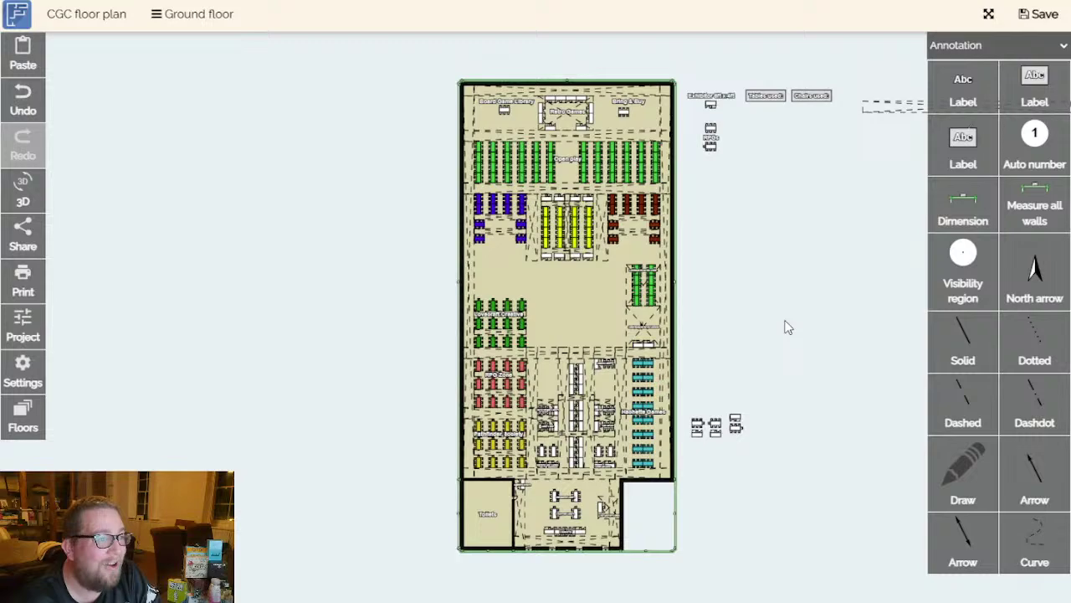
# Paste another Lovecraft Creative label and place it between the lower tables of the brown block.
pyautogui.scroll(4, 781, 327)
pyautogui.scroll(-1, 779, 343)
pyautogui.scroll(2, 780, 348)
pyautogui.moveTo(779, 337); pyautogui.dragTo(905, 502)
pyautogui.hotkey('ctrl', 'v')
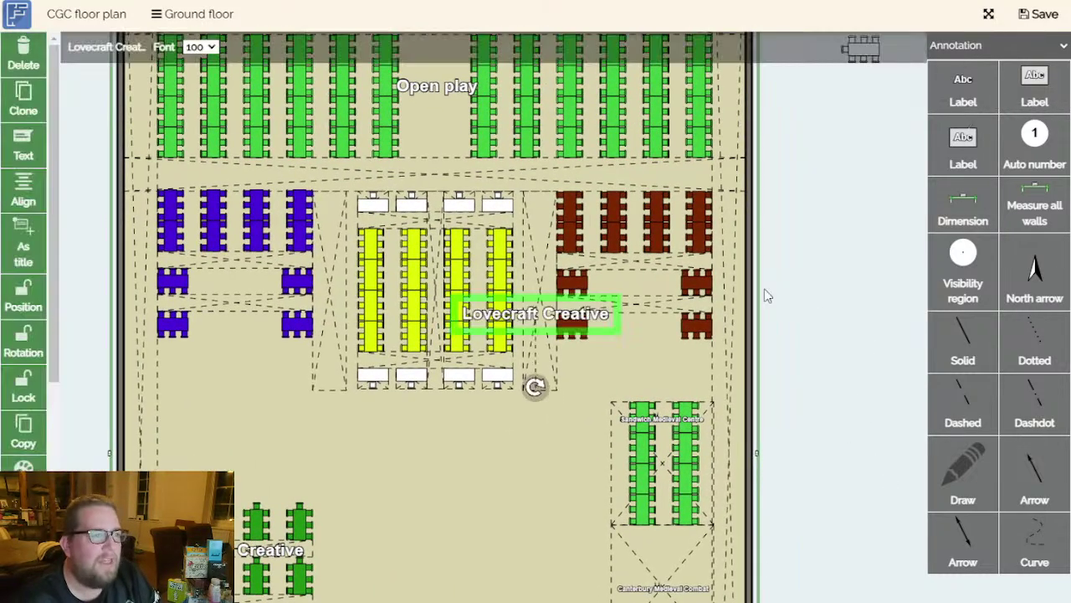
pyautogui.moveTo(561, 318); pyautogui.dragTo(661, 305)
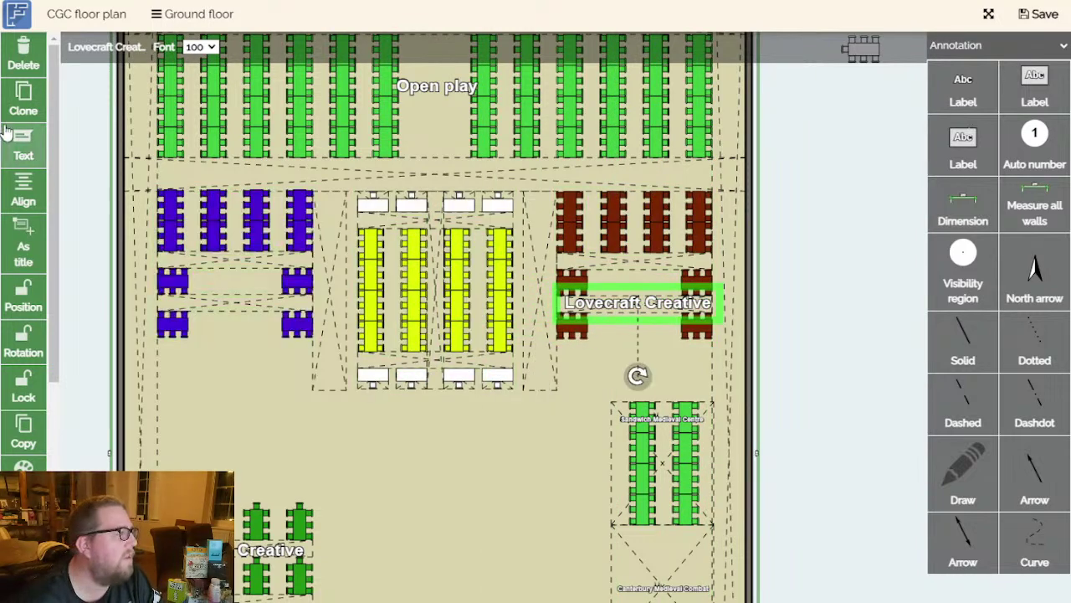
# Change the text of the label on the brown table block to "Flesh & Blood".
pyautogui.click(22, 147)
pyautogui.write('Flesh & Blood')
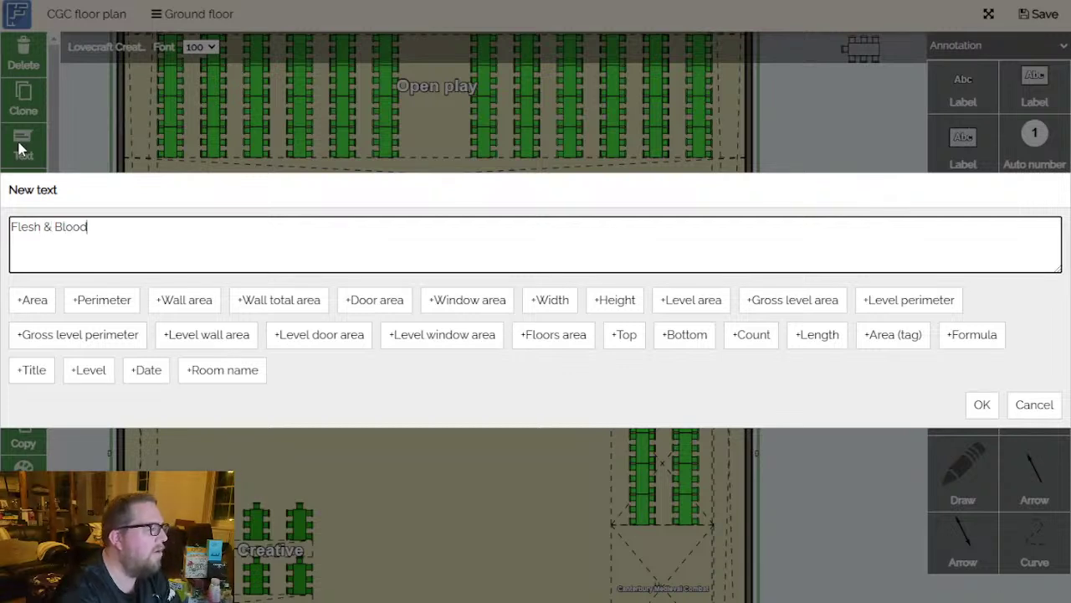
pyautogui.click(981, 405)
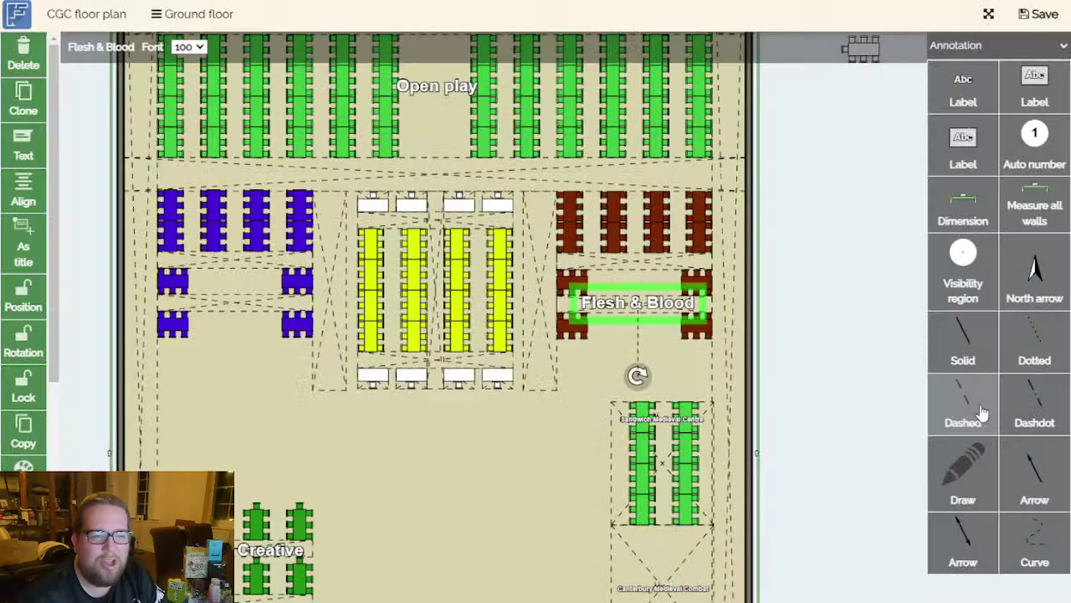
pyautogui.click(850, 339)
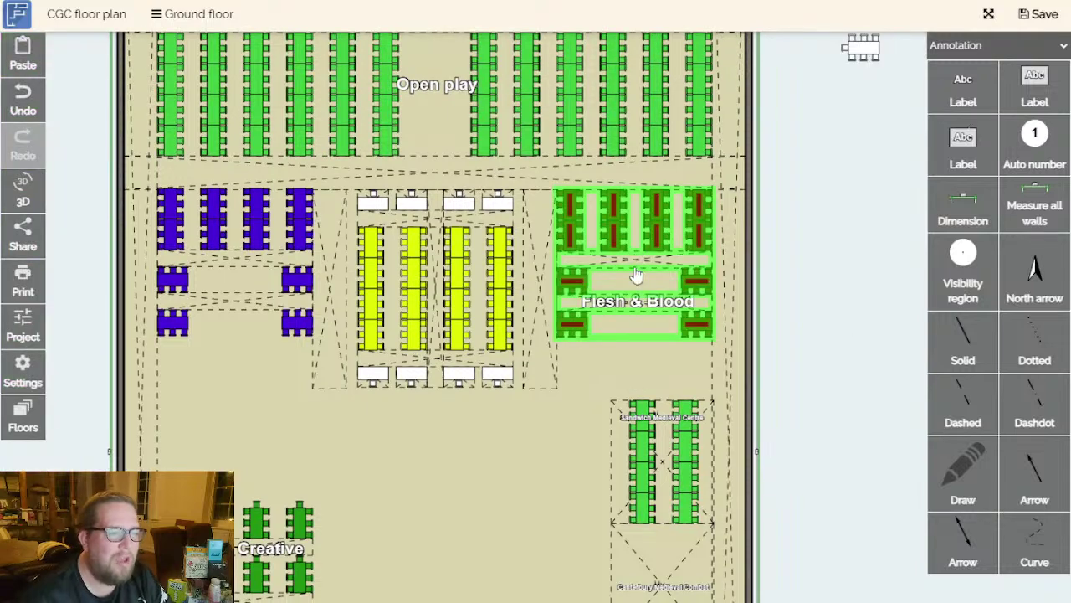
# Paste another Lovecraft Creative label and place it between the lower tables of the blue block.
pyautogui.click(664, 312)
pyautogui.click(535, 318)
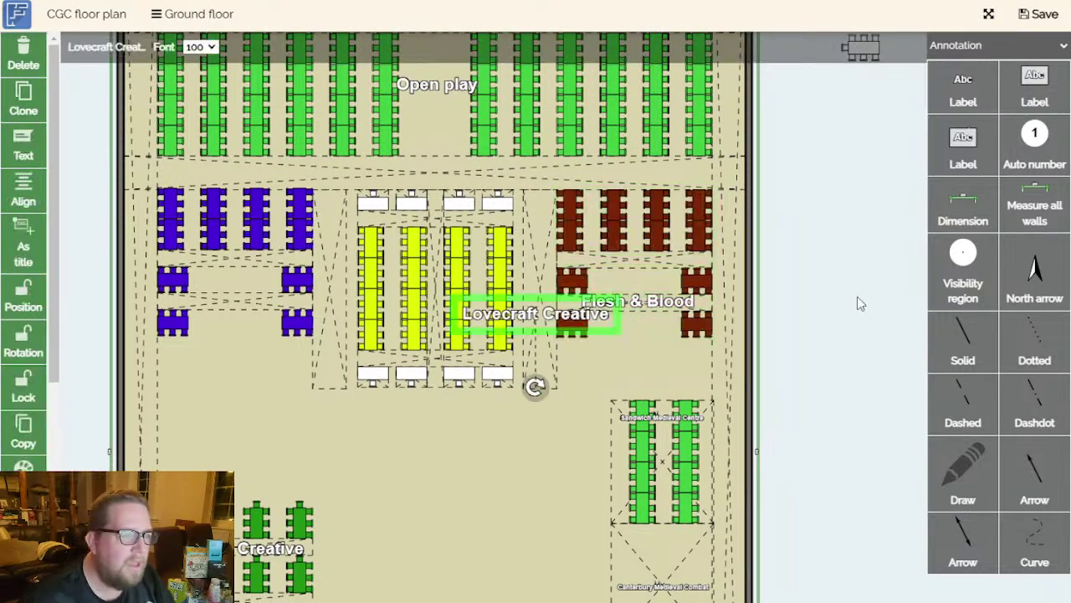
pyautogui.moveTo(536, 318); pyautogui.dragTo(236, 311)
# Change the text of the label on the blue block to "Lorcana" and shift it slightly towards the outer wall.
pyautogui.doubleClick(247, 303)
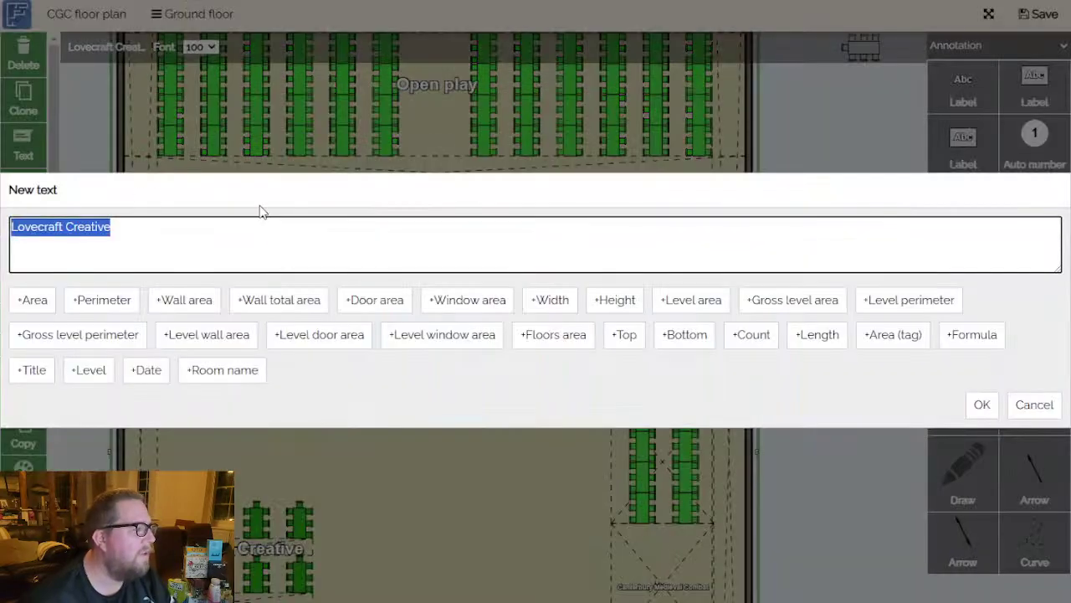
pyautogui.write('Lorcana')
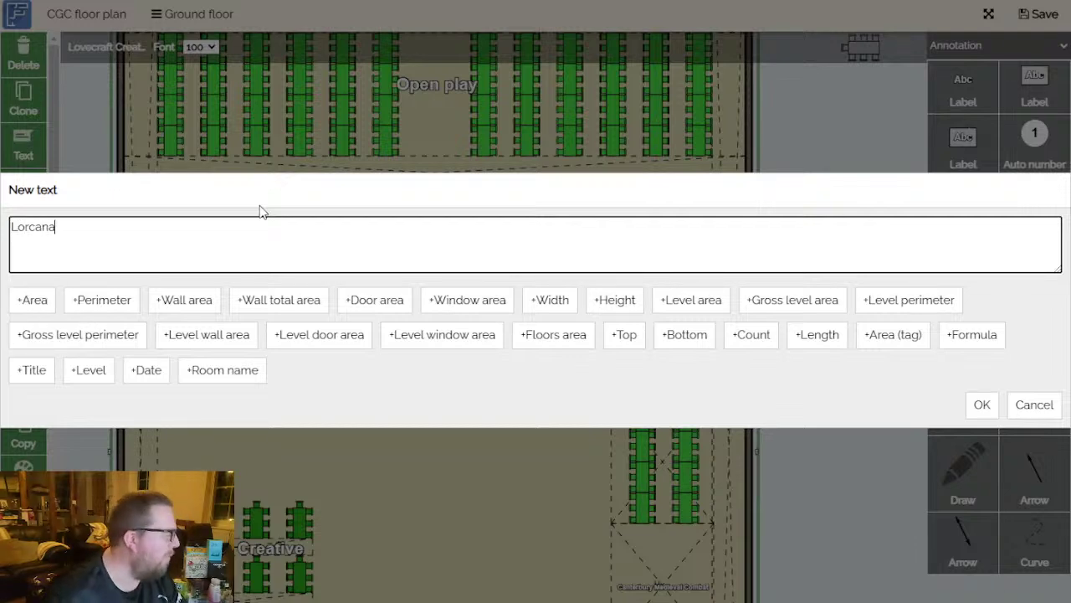
pyautogui.click(981, 404)
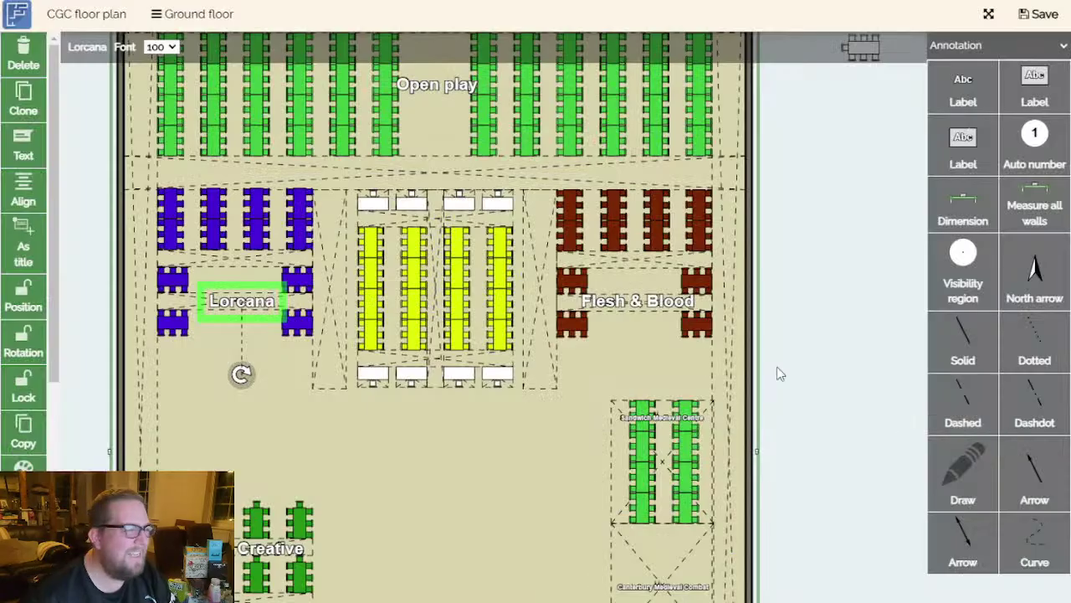
pyautogui.moveTo(256, 309); pyautogui.dragTo(244, 308)
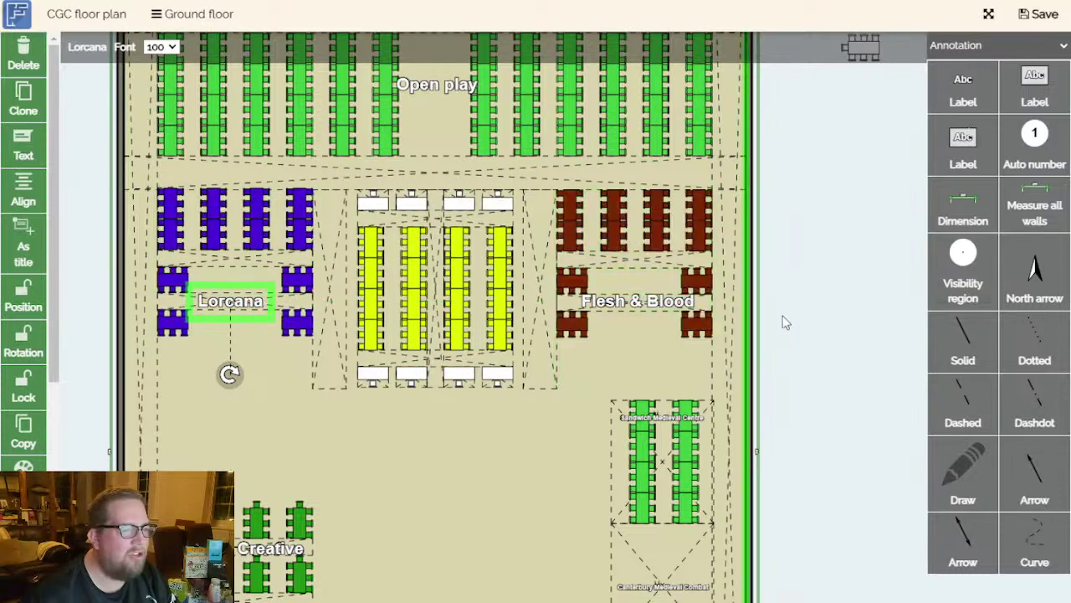
pyautogui.click(825, 280)
# Paste another Lovecraft Creative label, change its text to "TCG Village" and centre it on the yellow table block.
pyautogui.moveTo(825, 279); pyautogui.dragTo(827, 342)
pyautogui.scroll(-2, 832, 333)
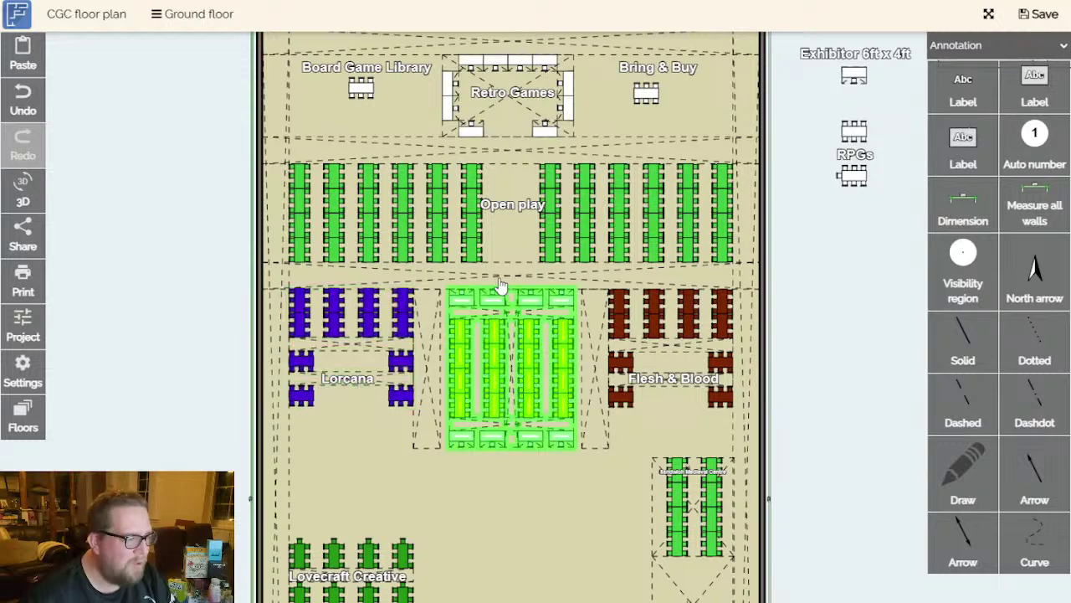
pyautogui.moveTo(852, 321); pyautogui.dragTo(804, 293)
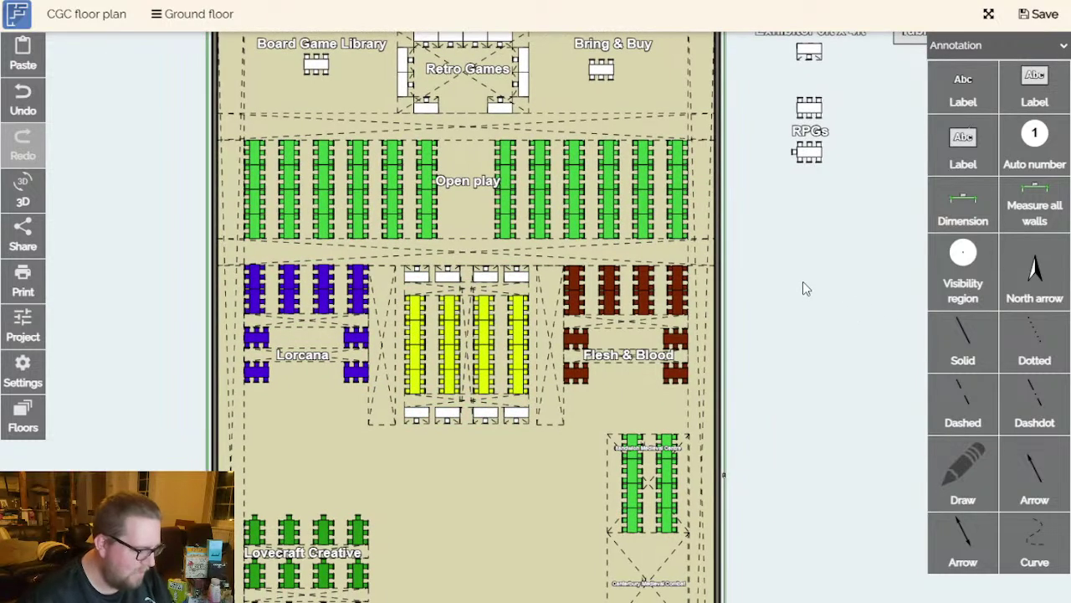
pyautogui.hotkey('ctrl', 'v')
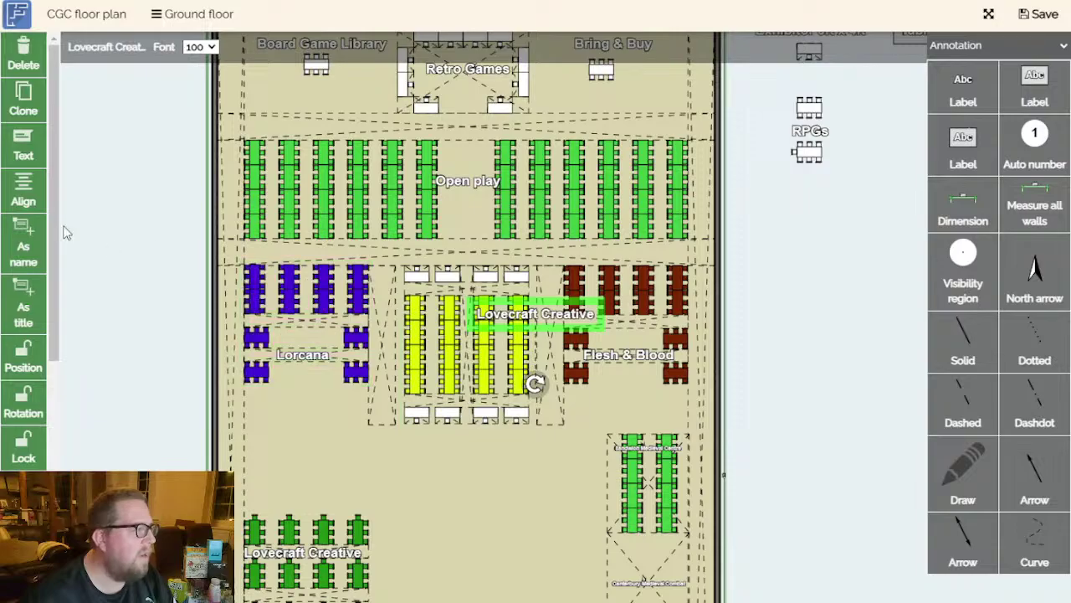
pyautogui.click(25, 147)
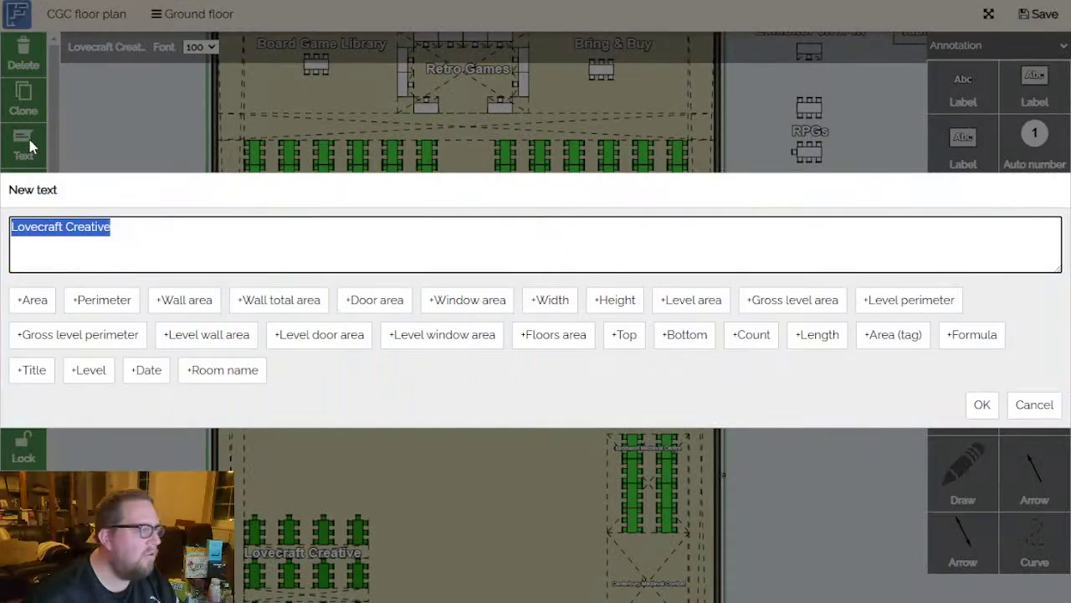
pyautogui.write('TCG Village')
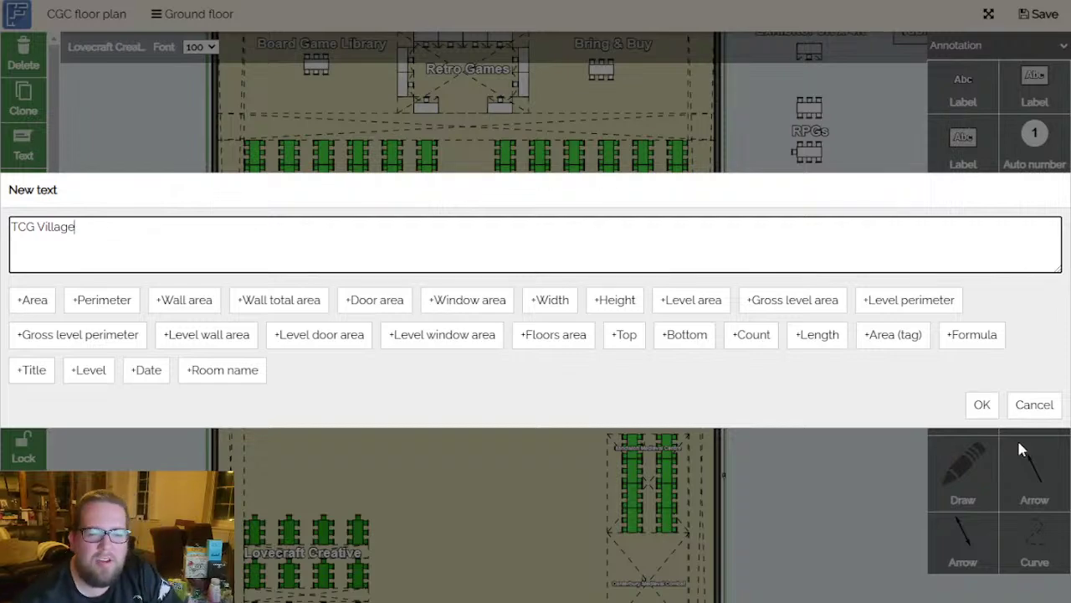
pyautogui.click(981, 404)
pyautogui.moveTo(547, 319); pyautogui.dragTo(470, 351)
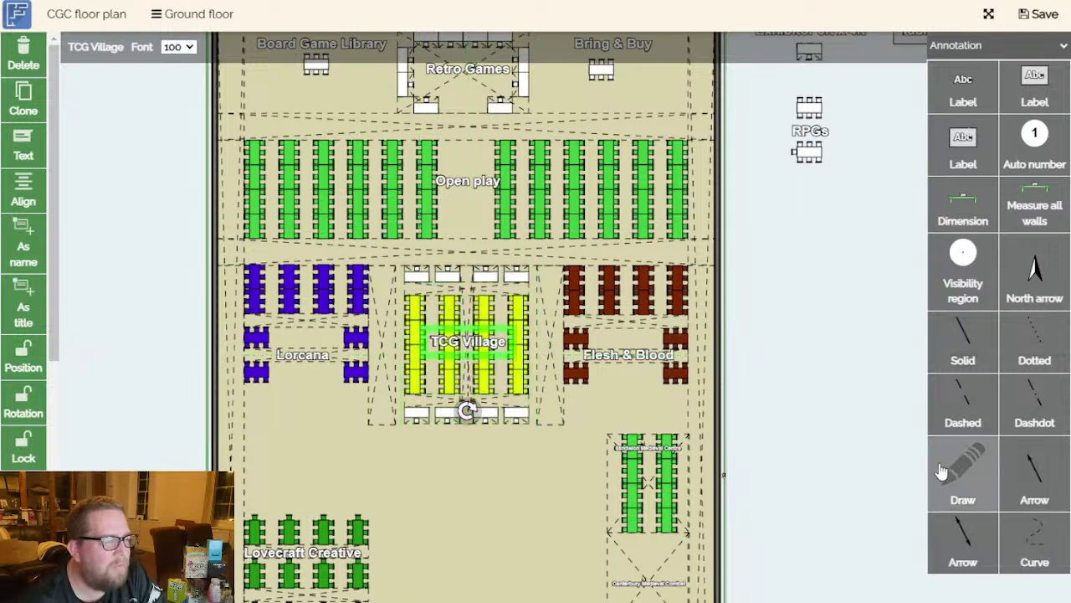
pyautogui.click(833, 388)
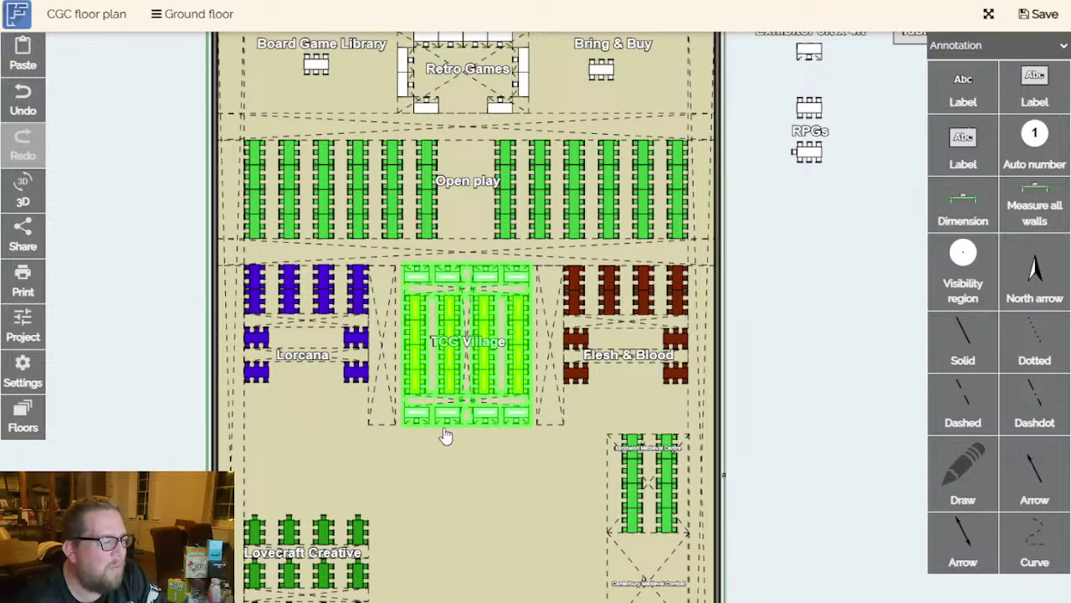
# Copy the 3700 x 200 cm aisle void below Open play and place the copy across the lower end of the TCG Village block.
pyautogui.click(467, 251)
pyautogui.hotkey('ctrl', 'c')
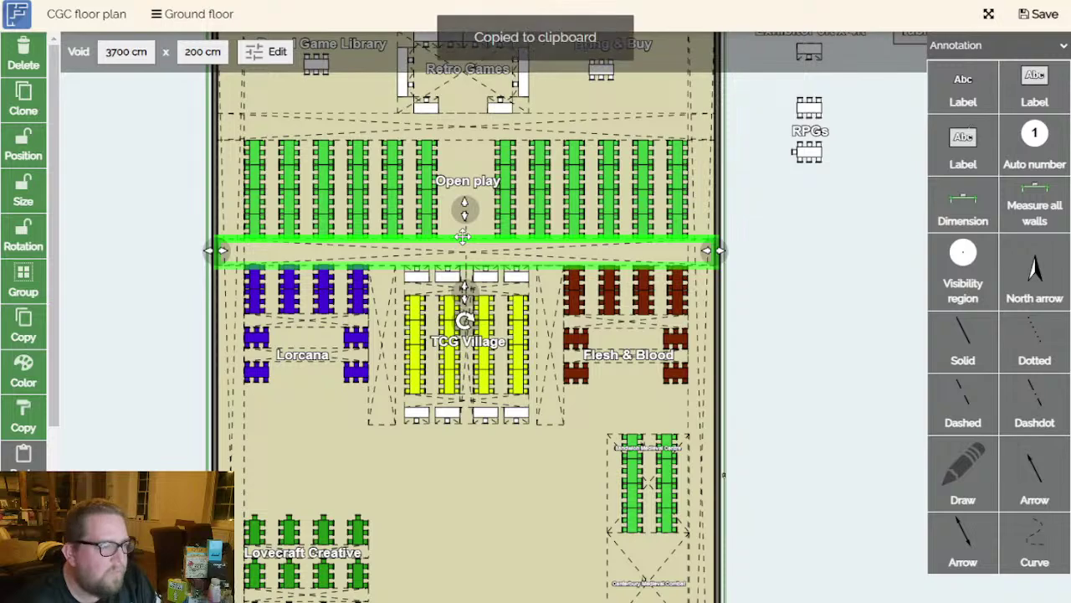
pyautogui.hotkey('ctrl', 'v')
pyautogui.moveTo(559, 297); pyautogui.dragTo(716, 421)
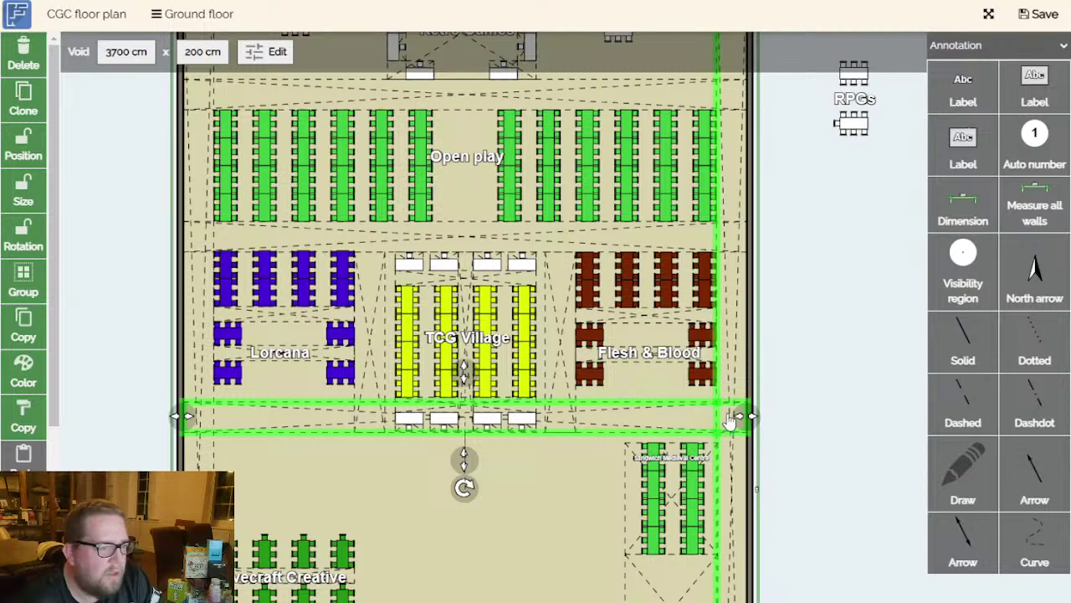
pyautogui.click(835, 411)
pyautogui.moveTo(835, 411); pyautogui.dragTo(820, 329)
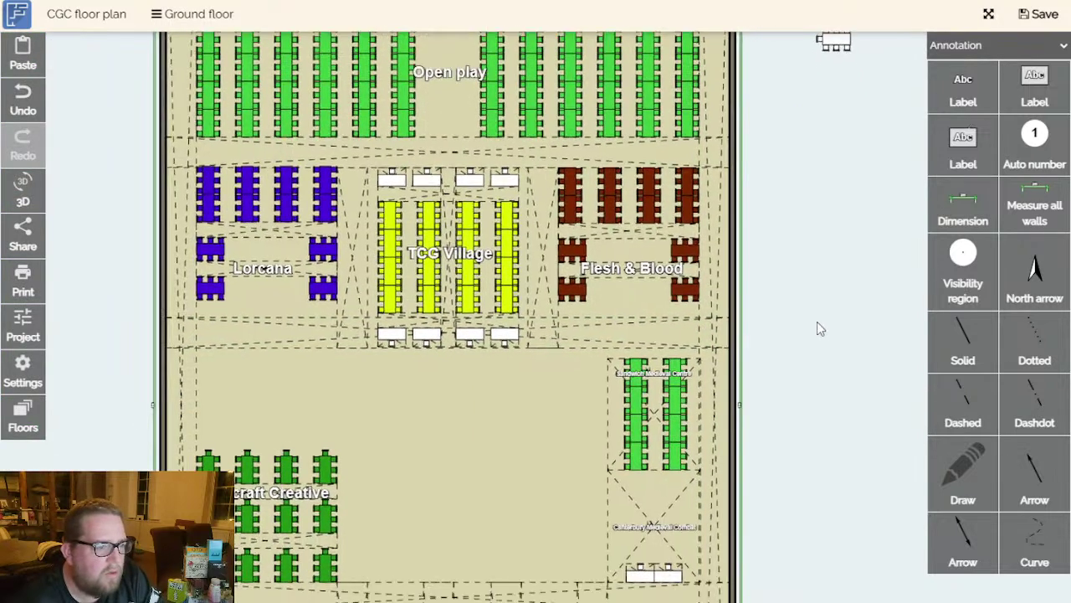
# Shift the copied aisle void down to meet the upper edge of the Sandwich Medieval Centre area.
pyautogui.click(688, 351)
pyautogui.moveTo(684, 343); pyautogui.dragTo(688, 355)
pyautogui.click(288, 383)
# Extend both vertical aisle voids beside TCG Village down to the lower edge of the new horizontal aisle.
pyautogui.scroll(2, 293, 380)
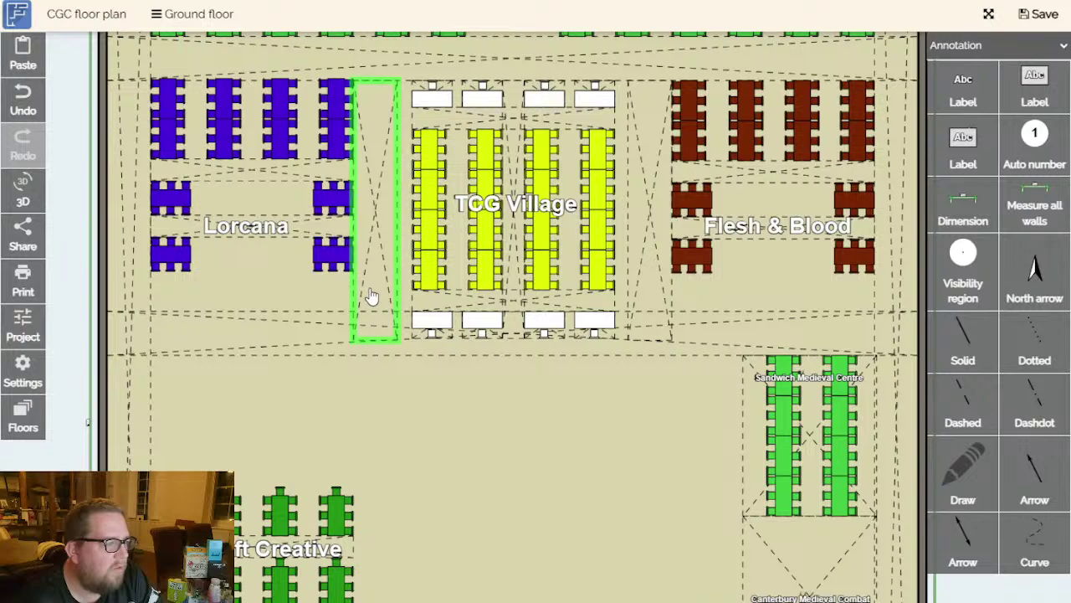
pyautogui.click(372, 297)
pyautogui.moveTo(372, 335); pyautogui.dragTo(373, 349)
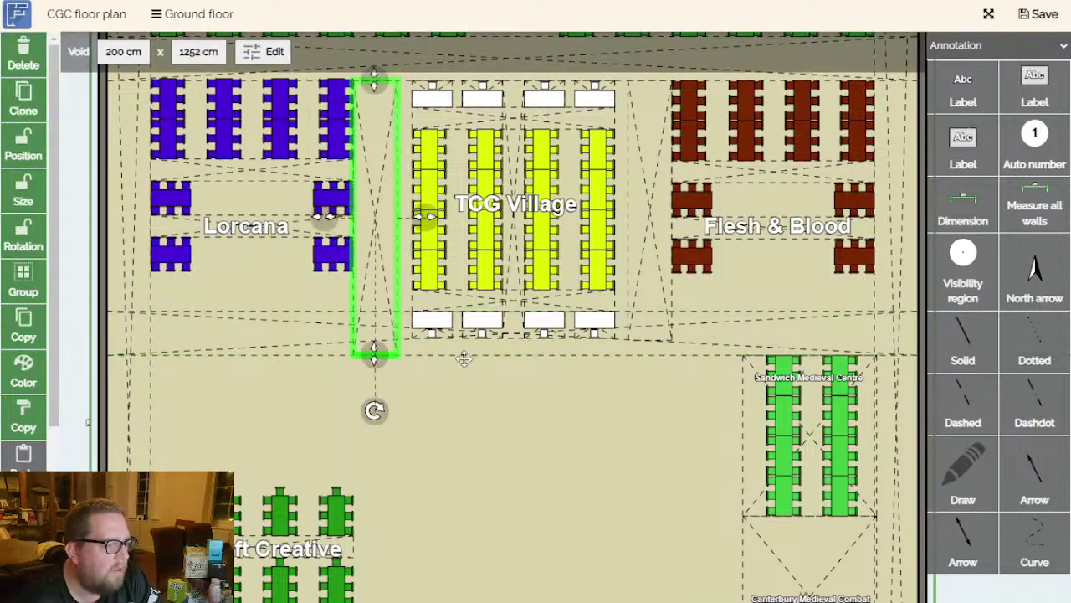
pyautogui.click(661, 302)
pyautogui.moveTo(649, 336); pyautogui.dragTo(650, 355)
pyautogui.click(583, 462)
# Examine the free floor area in the middle of the hall and the zones surrounding it.
pyautogui.scroll(-3, 583, 463)
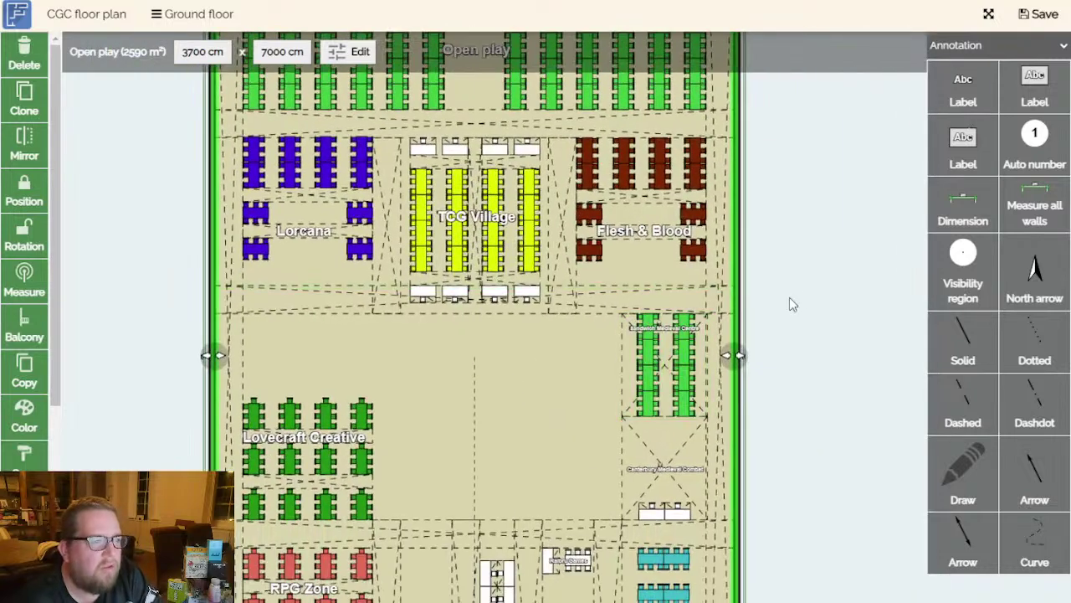
pyautogui.scroll(2, 812, 349)
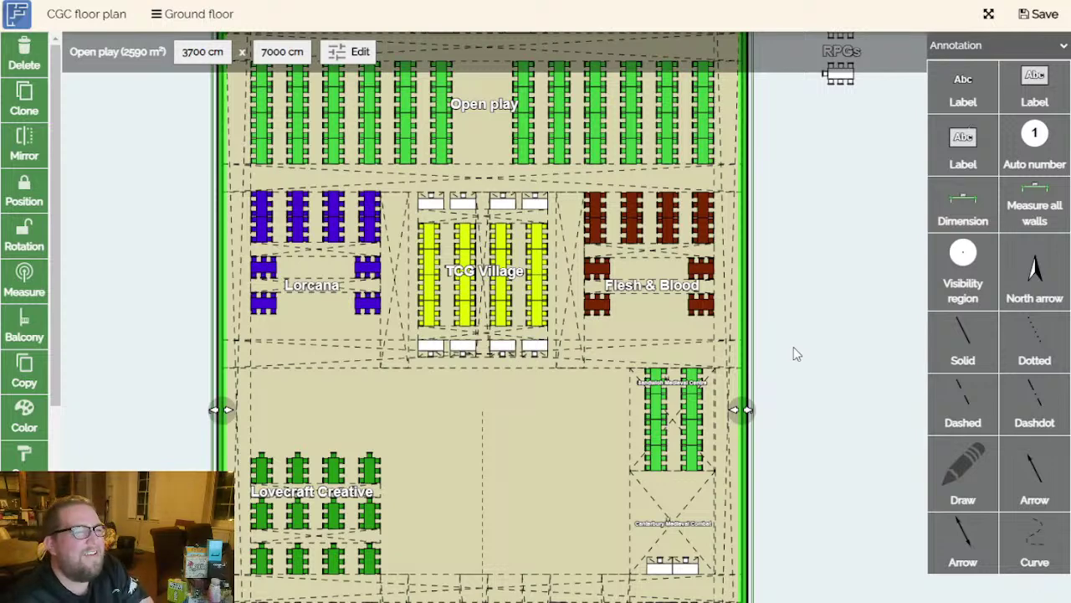
pyautogui.moveTo(801, 383); pyautogui.dragTo(775, 310)
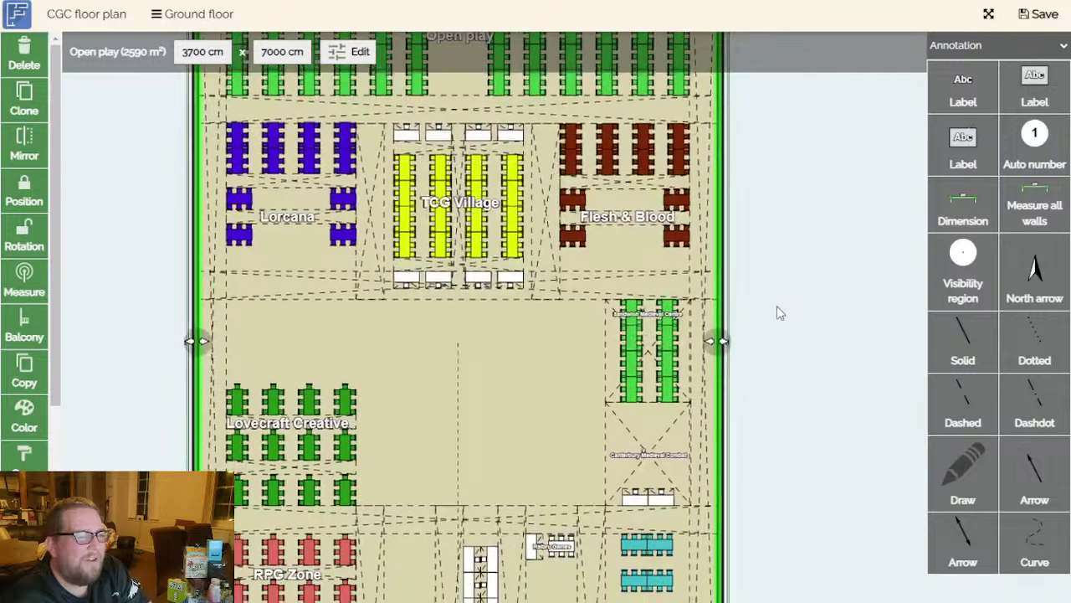
pyautogui.click(800, 352)
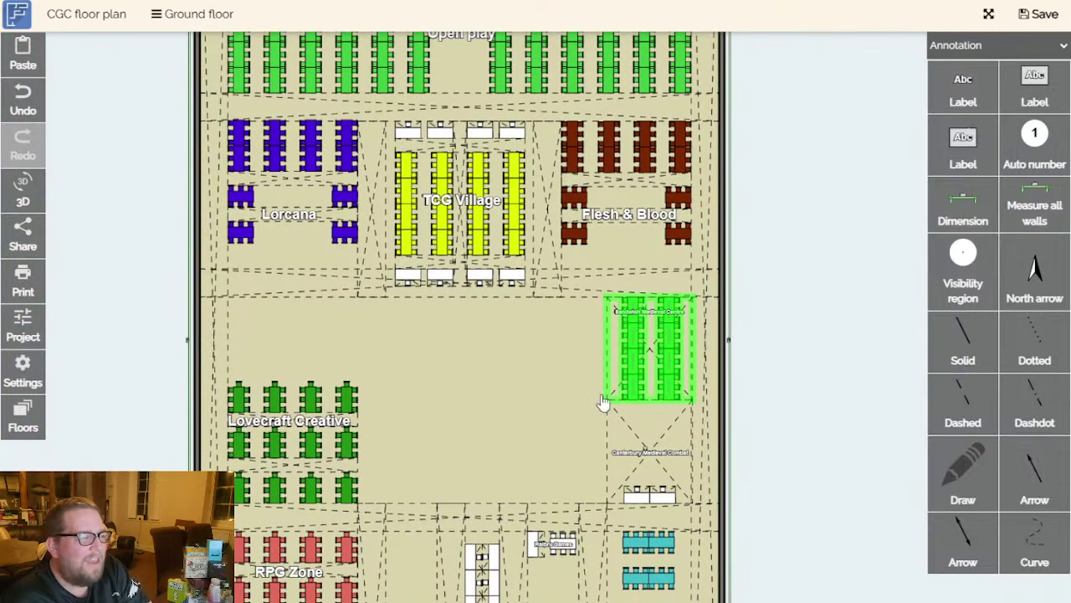
pyautogui.moveTo(840, 414); pyautogui.dragTo(875, 304)
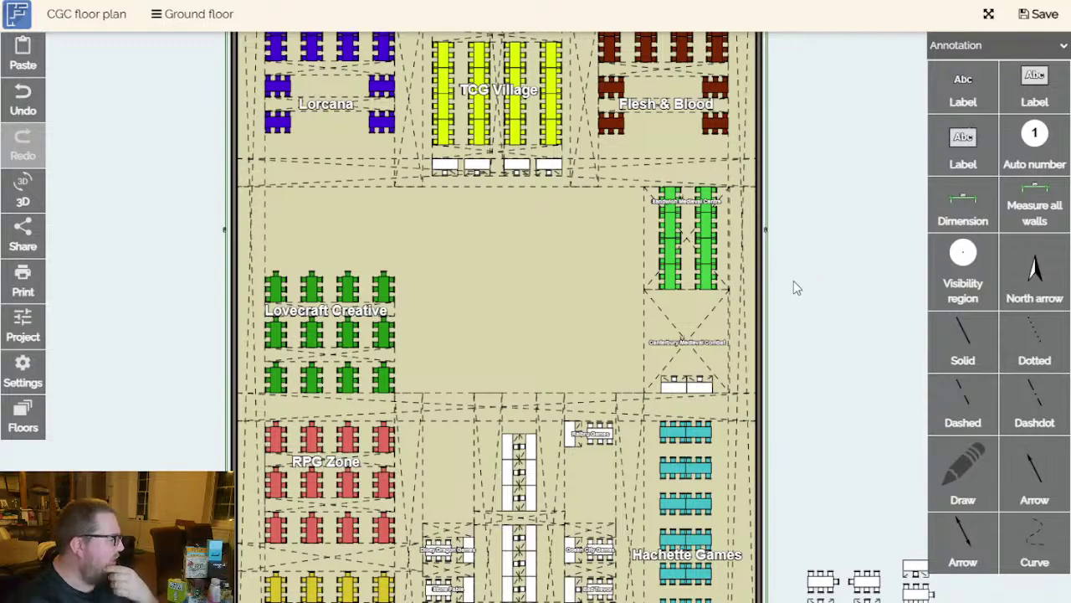
pyautogui.scroll(-5, 793, 281)
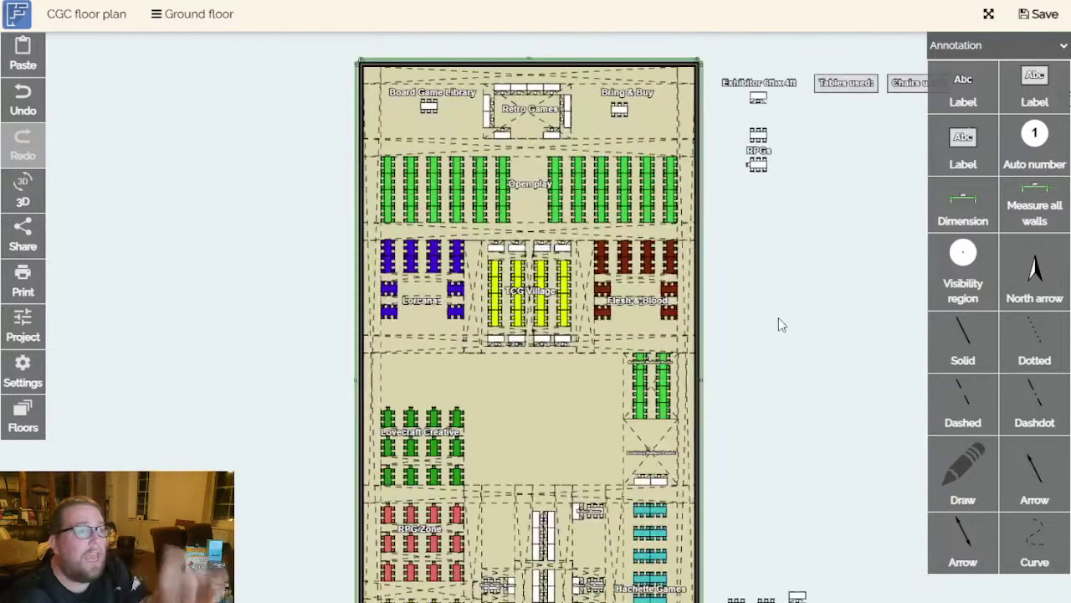
pyautogui.moveTo(778, 318); pyautogui.dragTo(779, 243)
pyautogui.moveTo(748, 359); pyautogui.dragTo(742, 281)
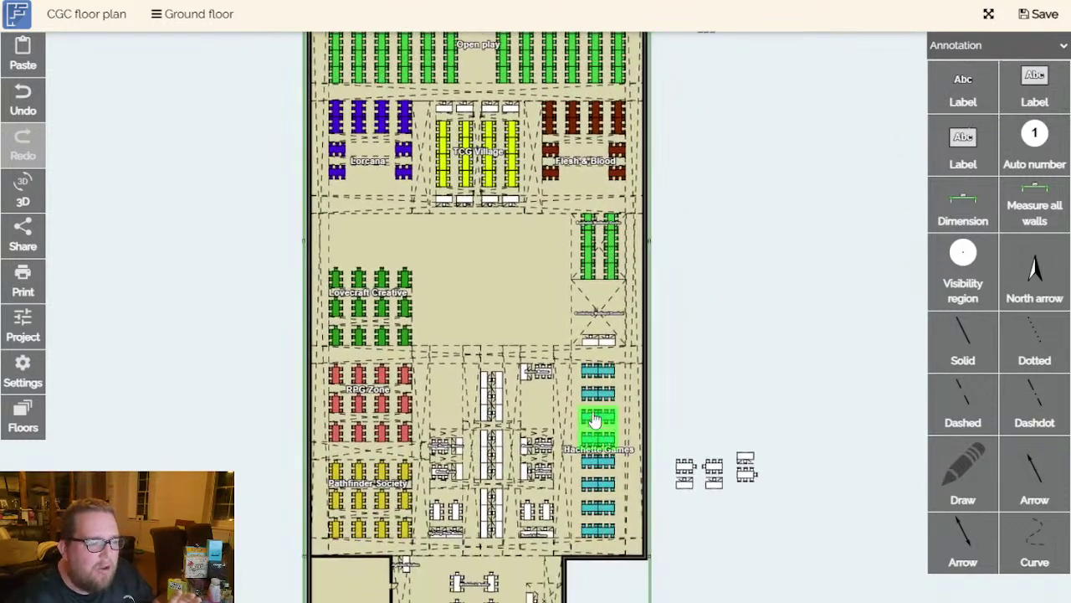
# Copy the uppermost light-blue table group of Hachette Games and place the copy outside the hall, level with the medieval areas.
pyautogui.click(598, 402)
pyautogui.hotkey('ctrl', 'c')
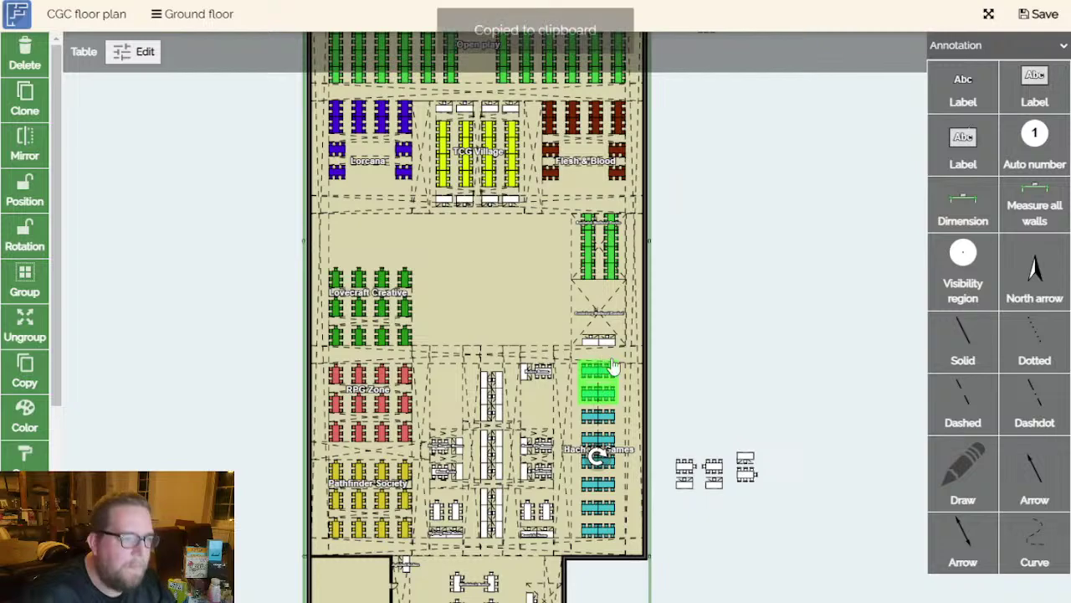
pyautogui.hotkey('ctrl', 'v')
pyautogui.scroll(5, 598, 369)
pyautogui.scroll(-3, 606, 325)
pyautogui.moveTo(589, 312); pyautogui.dragTo(808, 251)
# Paste a second light-blue table group and join it to the end of the first copy outside the hall.
pyautogui.scroll(3, 741, 443)
pyautogui.scroll(3, 664, 315)
pyautogui.hotkey('ctrl', 'v')
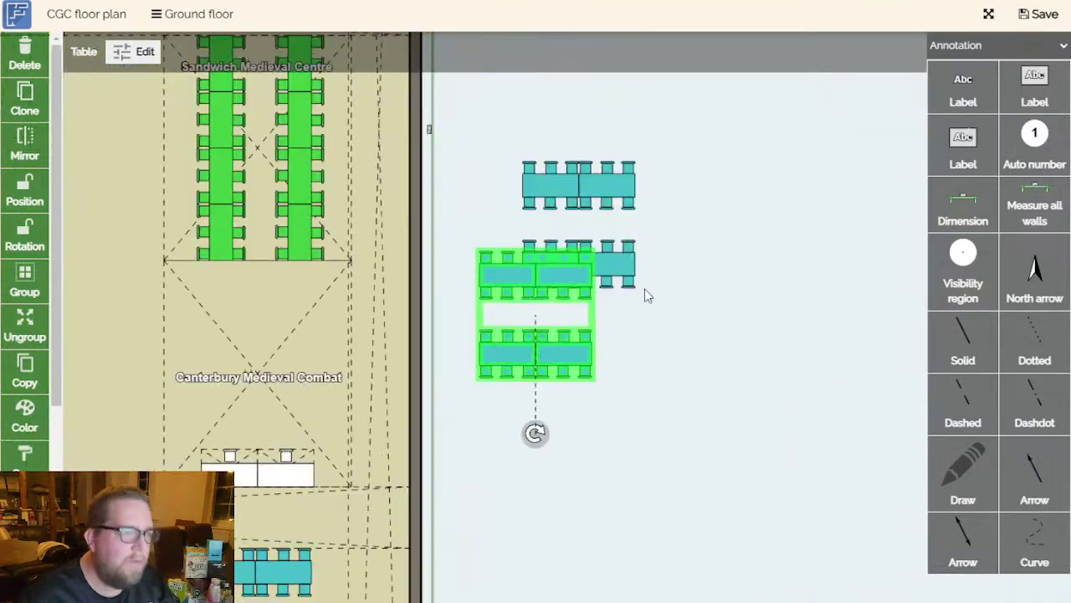
pyautogui.moveTo(542, 287); pyautogui.dragTo(711, 197)
# Add two more light-blue table groups beneath the first pair, forming four rows of four tables.
pyautogui.hotkey('ctrl', 'v')
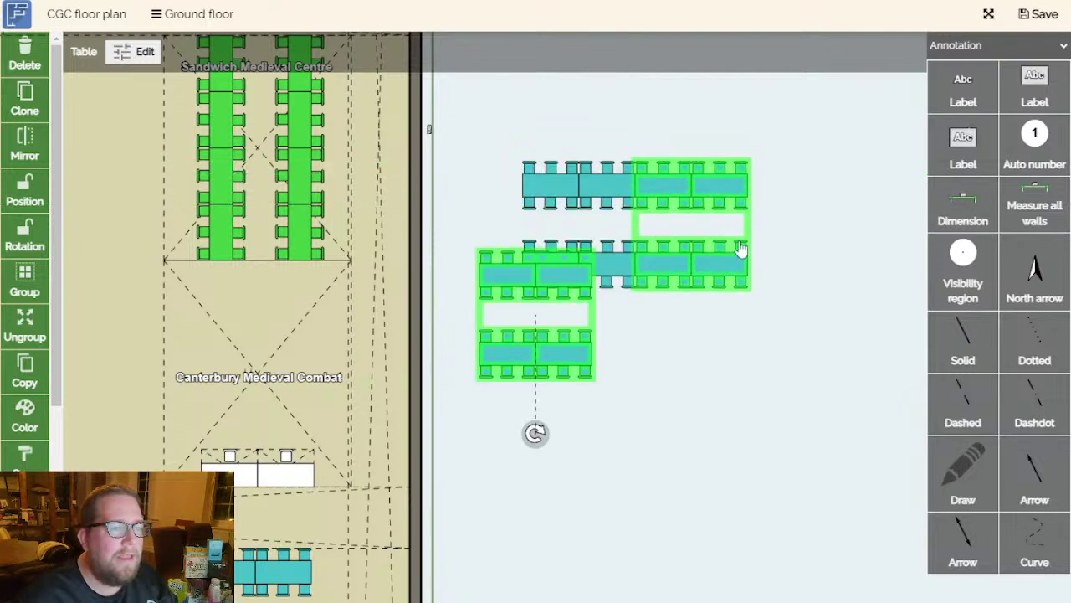
pyautogui.moveTo(543, 307); pyautogui.dragTo(743, 434)
pyautogui.hotkey('ctrl', 'v')
# Paste another light-blue table group and attach it to the upper two rows, extending them to six tables each.
pyautogui.hotkey('ctrl', 'v')
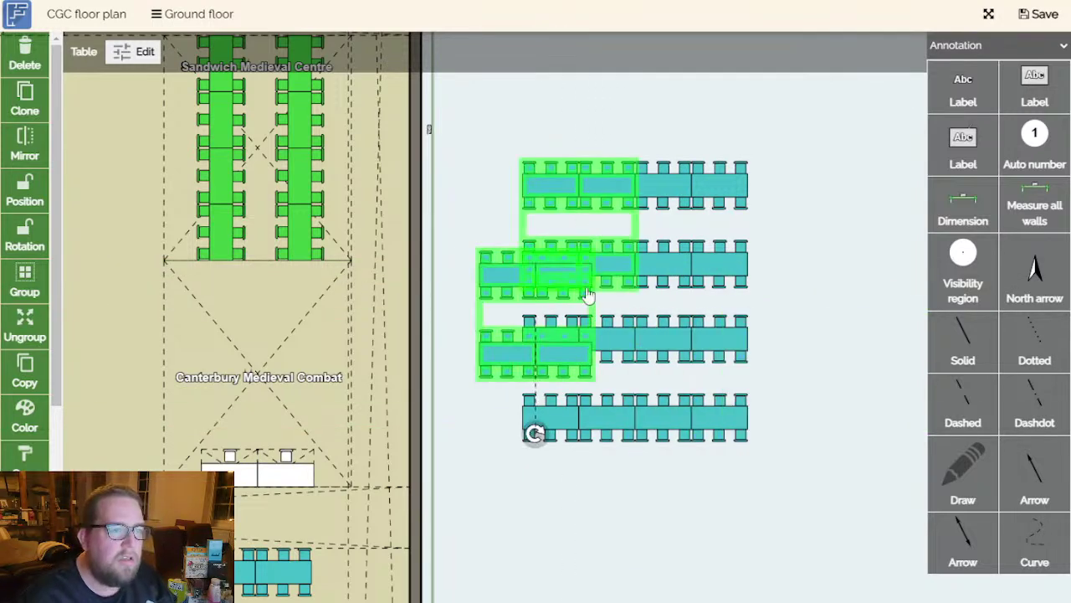
pyautogui.moveTo(538, 287); pyautogui.dragTo(828, 189)
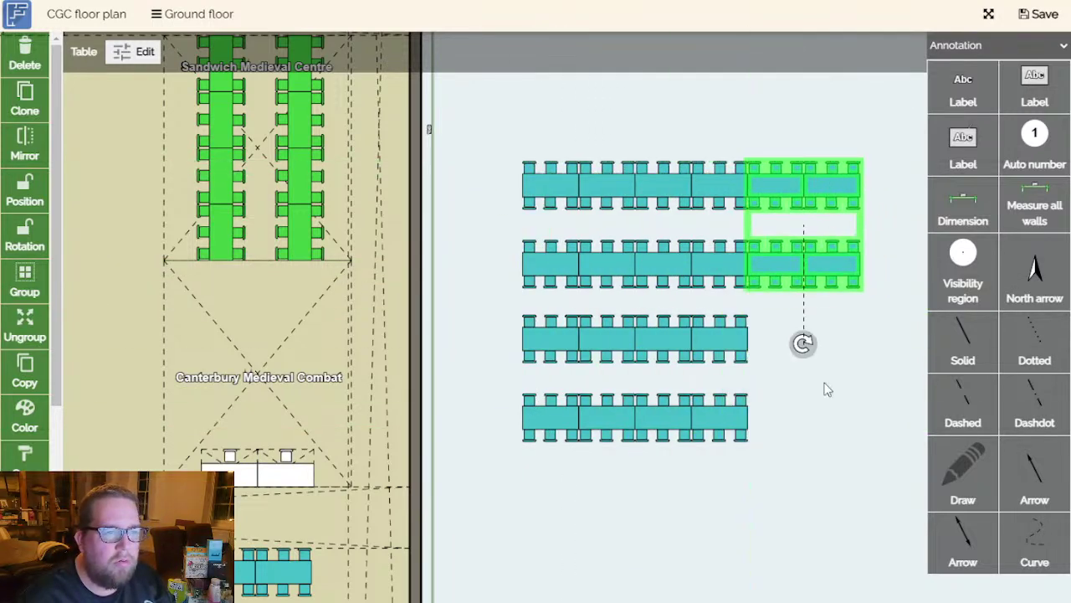
pyautogui.click(837, 370)
pyautogui.scroll(-3, 850, 389)
pyautogui.scroll(-1, 694, 368)
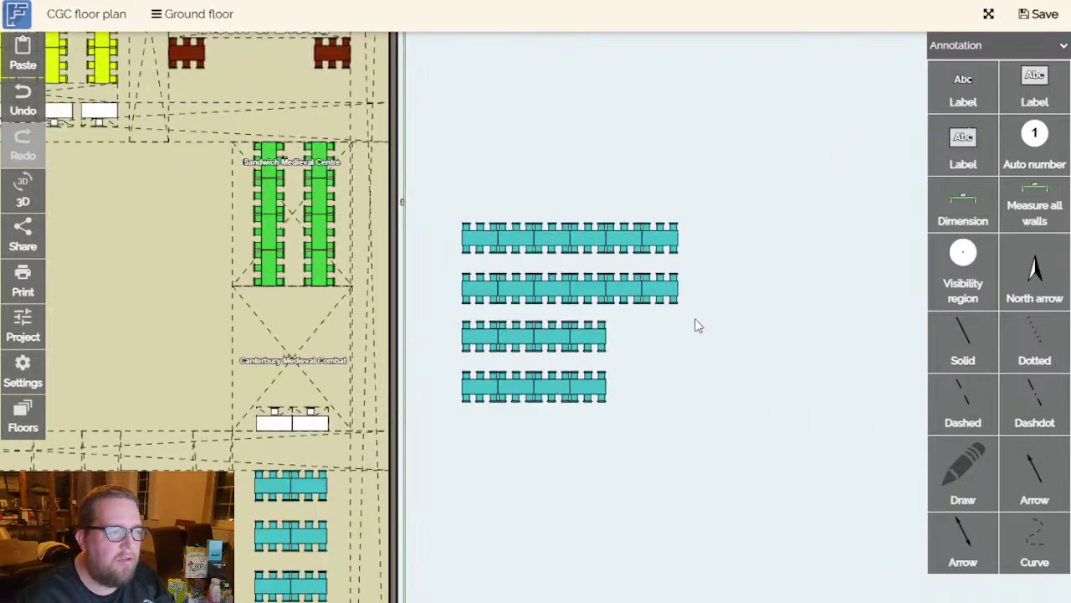
# Ungroup the first copied table group and group all four rows of light-blue tables outside the hall into one block.
pyautogui.moveTo(731, 206); pyautogui.dragTo(713, 221)
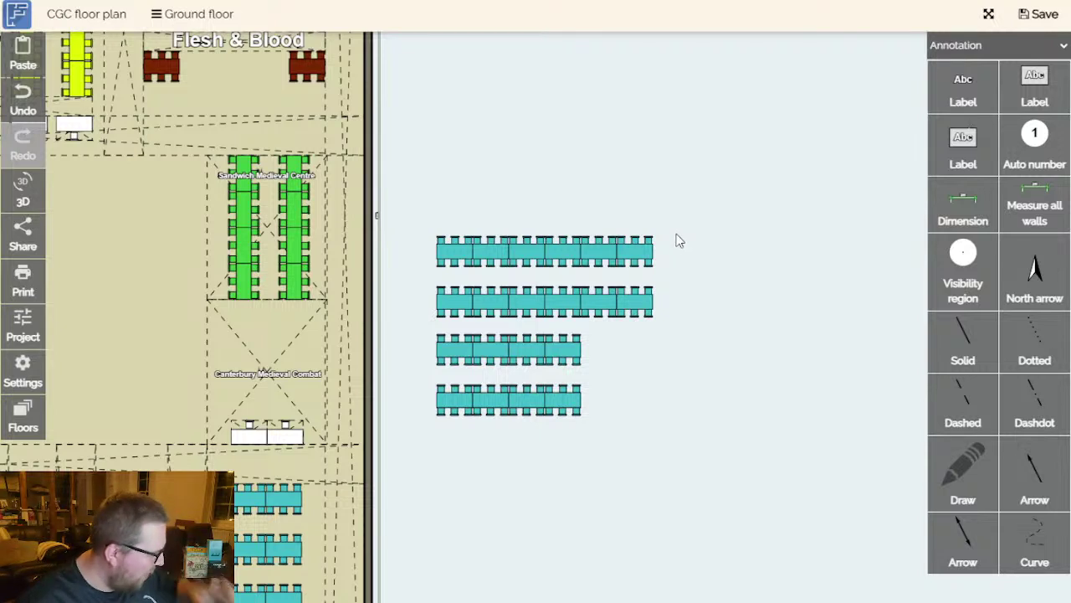
pyautogui.click(467, 265)
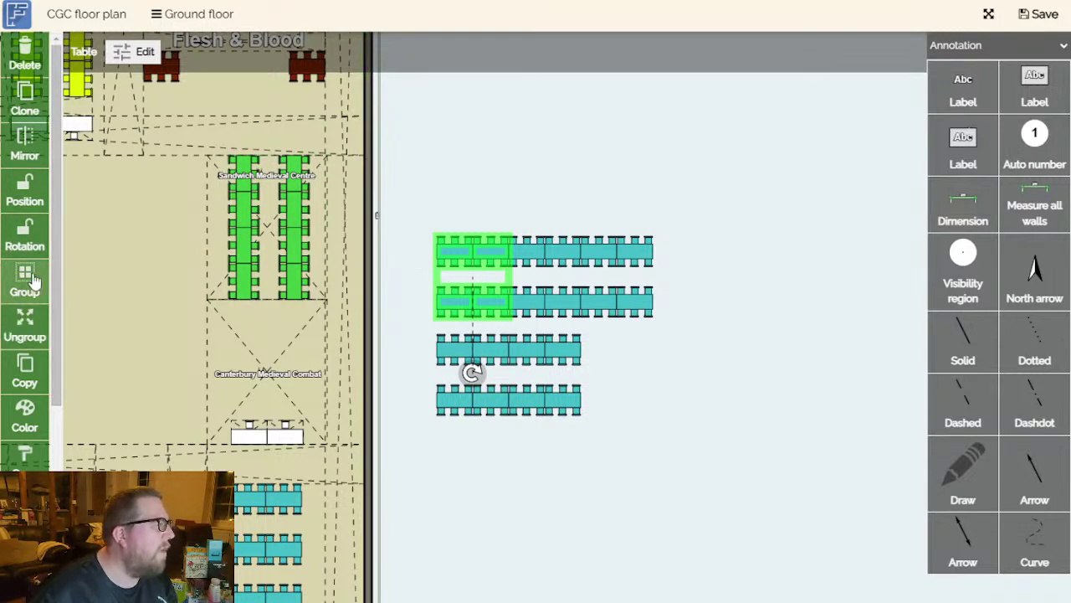
pyautogui.click(31, 338)
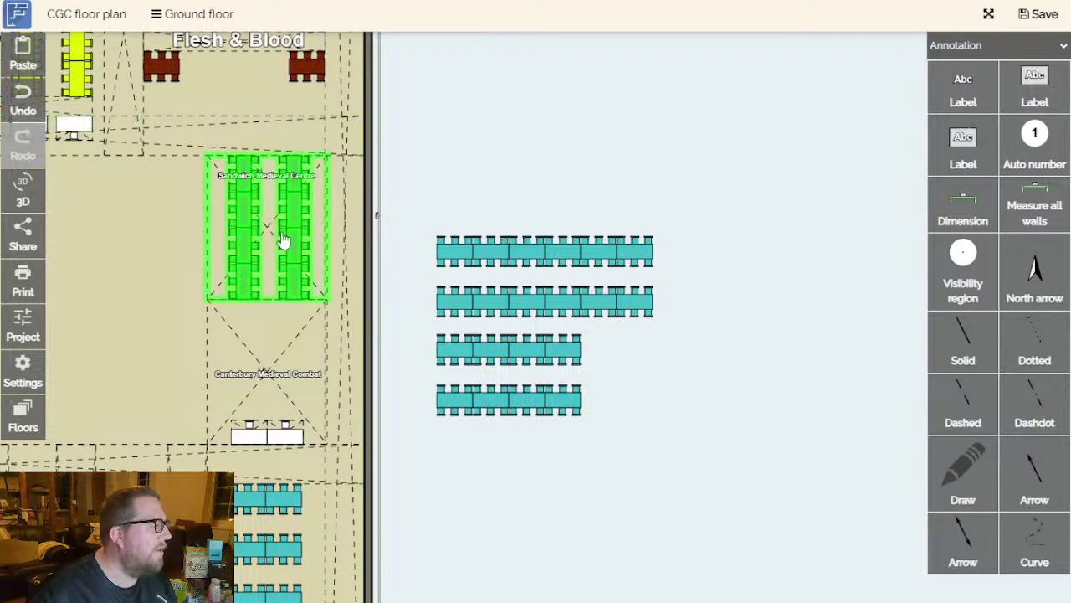
pyautogui.click(477, 251)
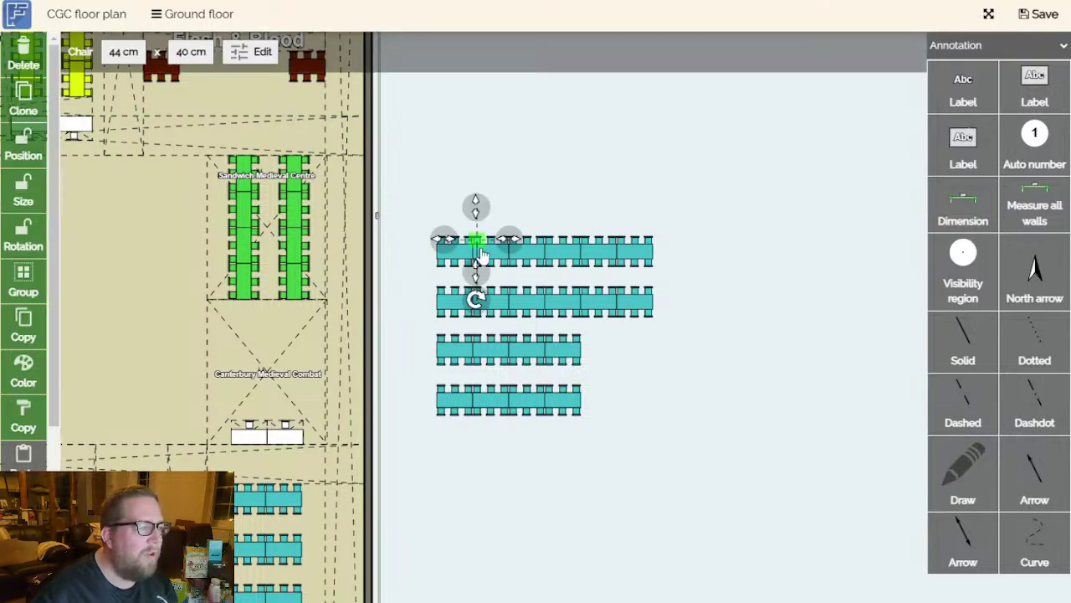
pyautogui.click(551, 263)
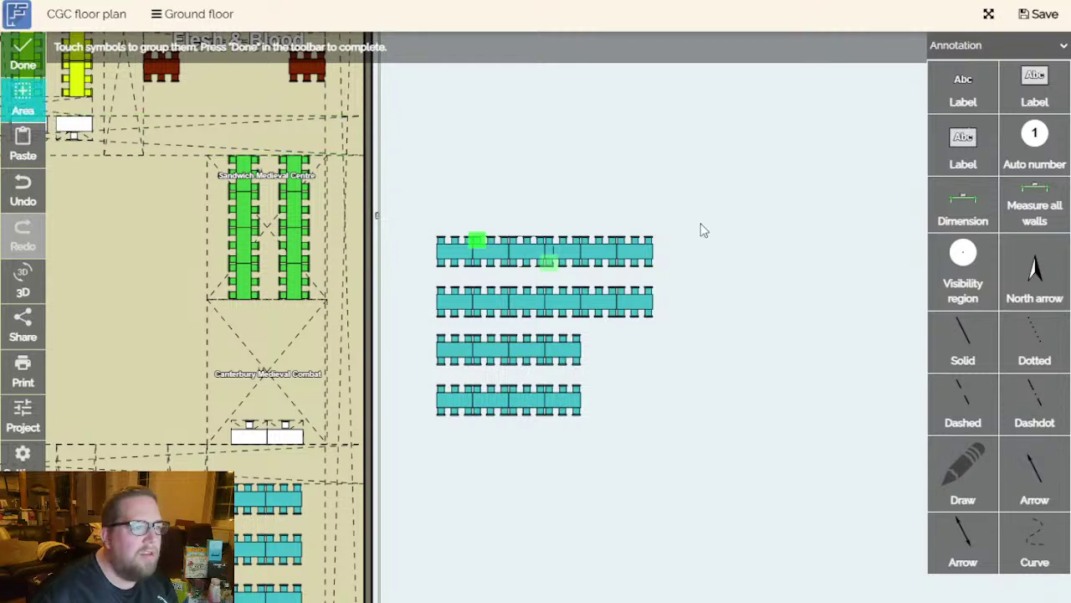
pyautogui.click(22, 55)
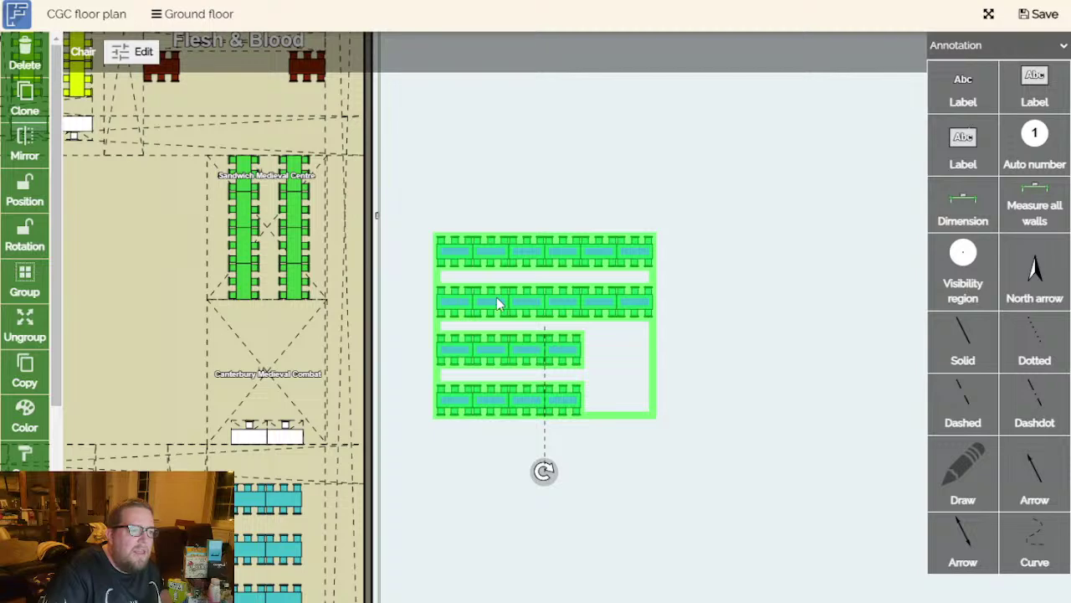
pyautogui.scroll(-2, 683, 385)
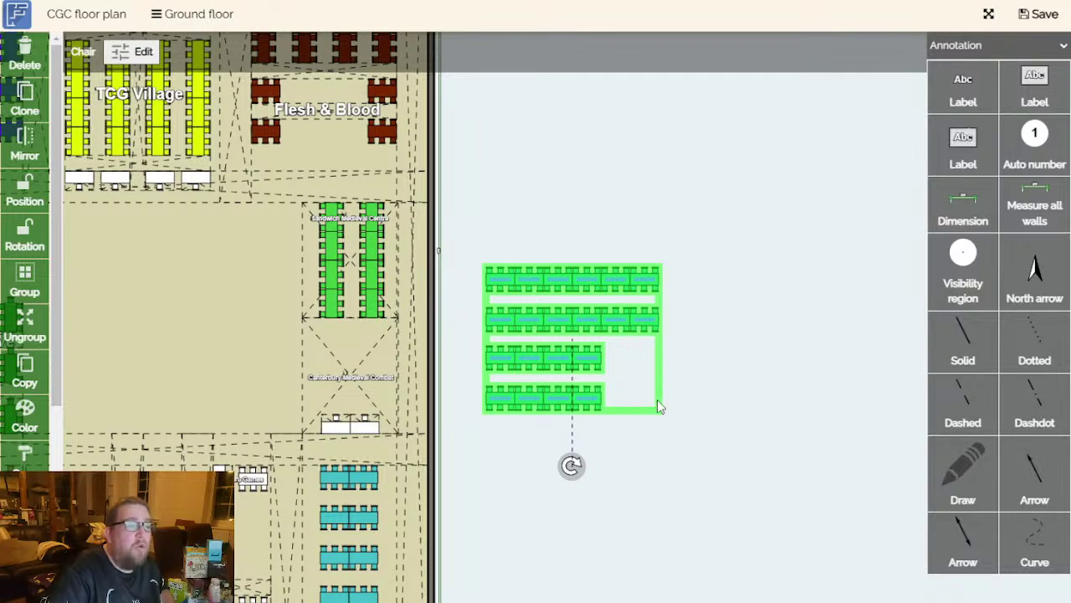
pyautogui.scroll(-2, 636, 390)
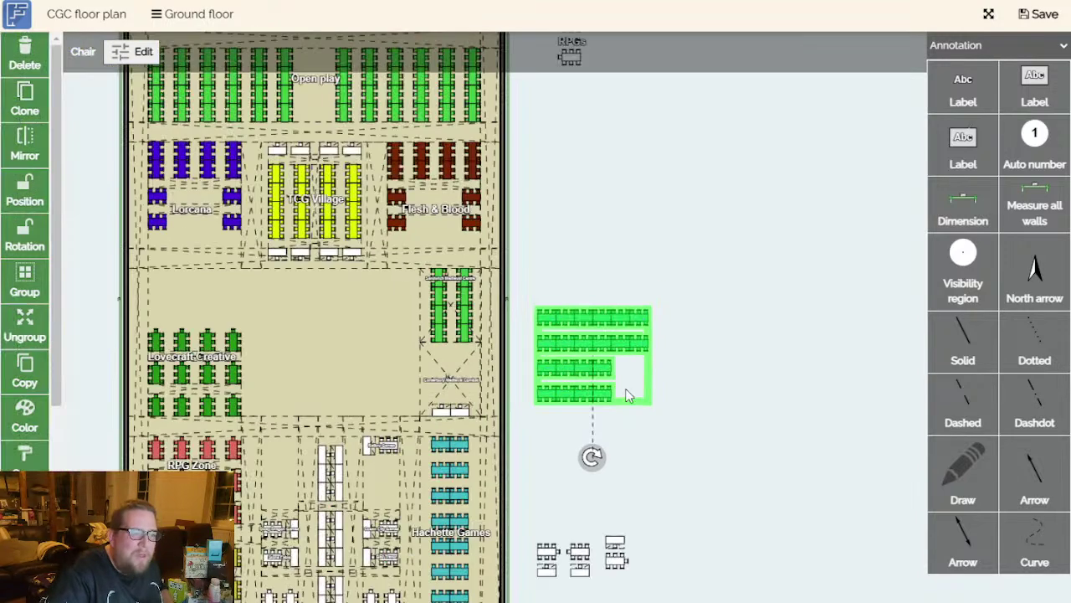
pyautogui.scroll(5, 607, 352)
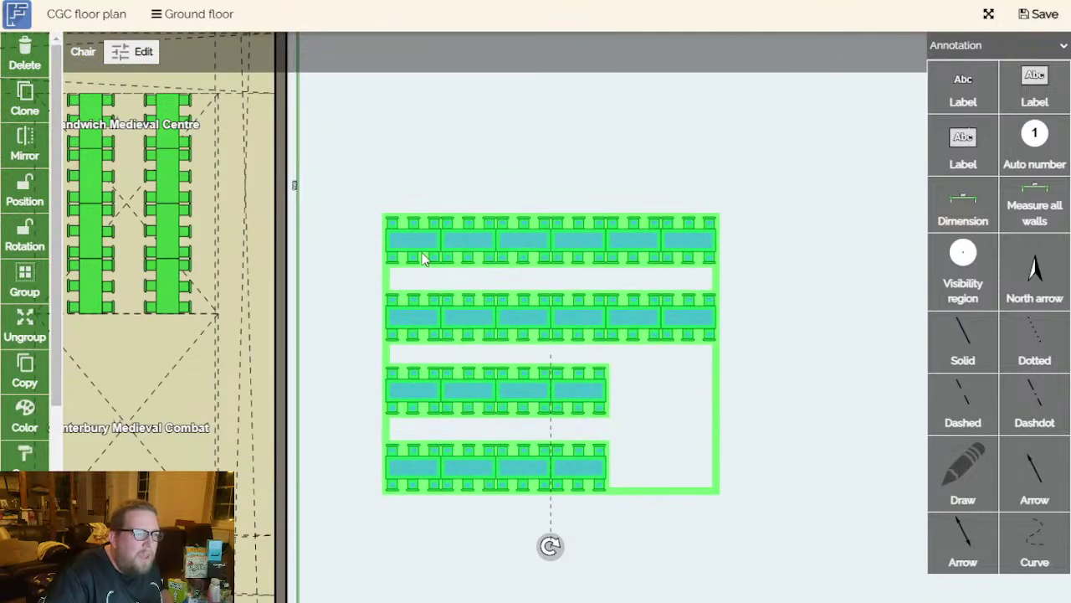
pyautogui.click(775, 324)
pyautogui.click(711, 340)
pyautogui.click(443, 134)
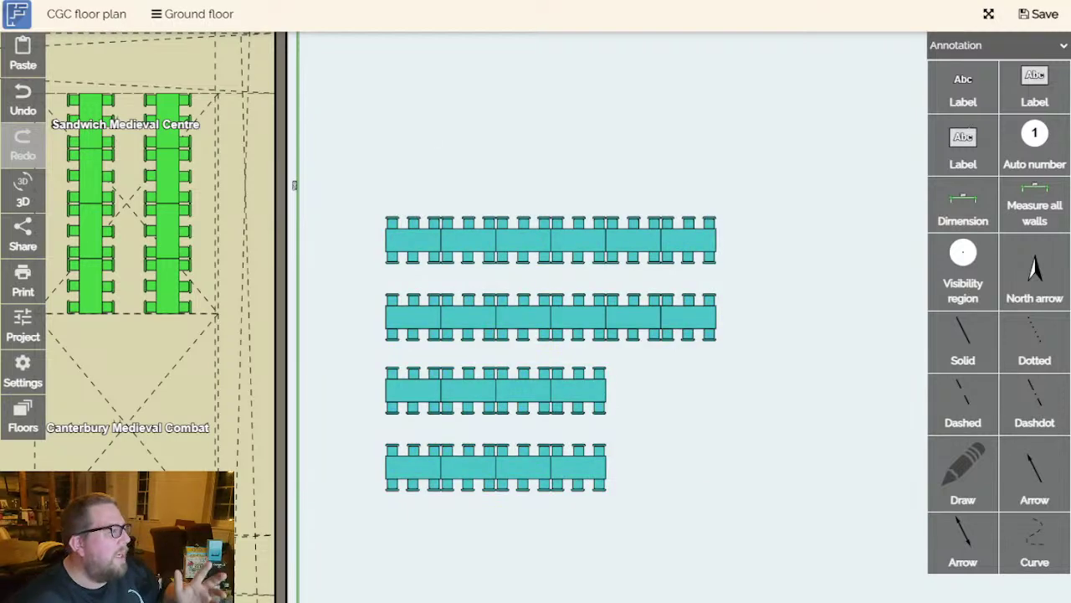
# Ungroup the block of four light-blue table rows outside the hall.
pyautogui.click(598, 292)
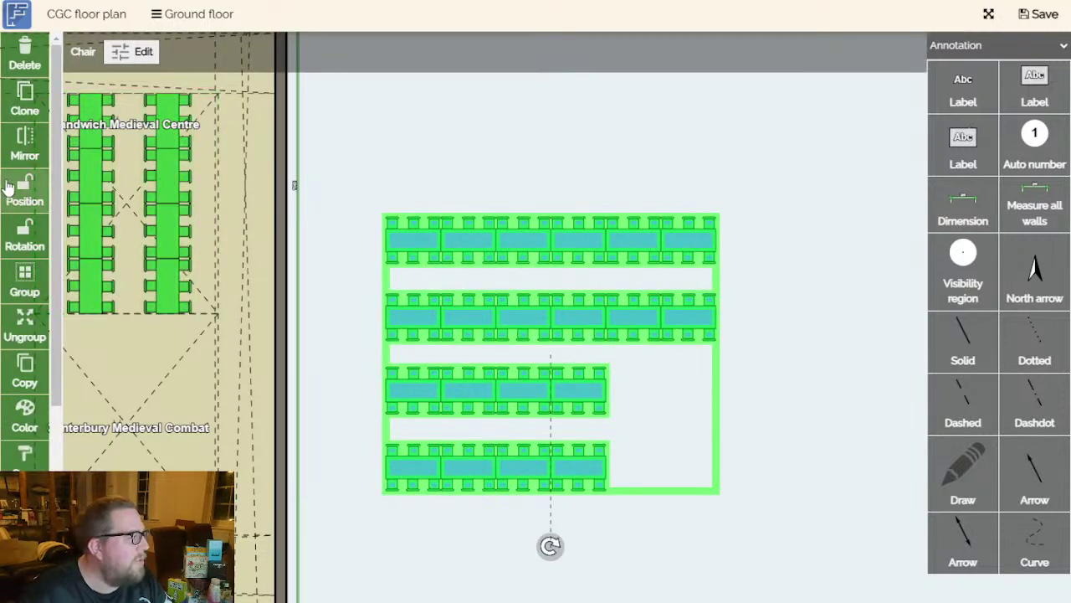
pyautogui.click(28, 334)
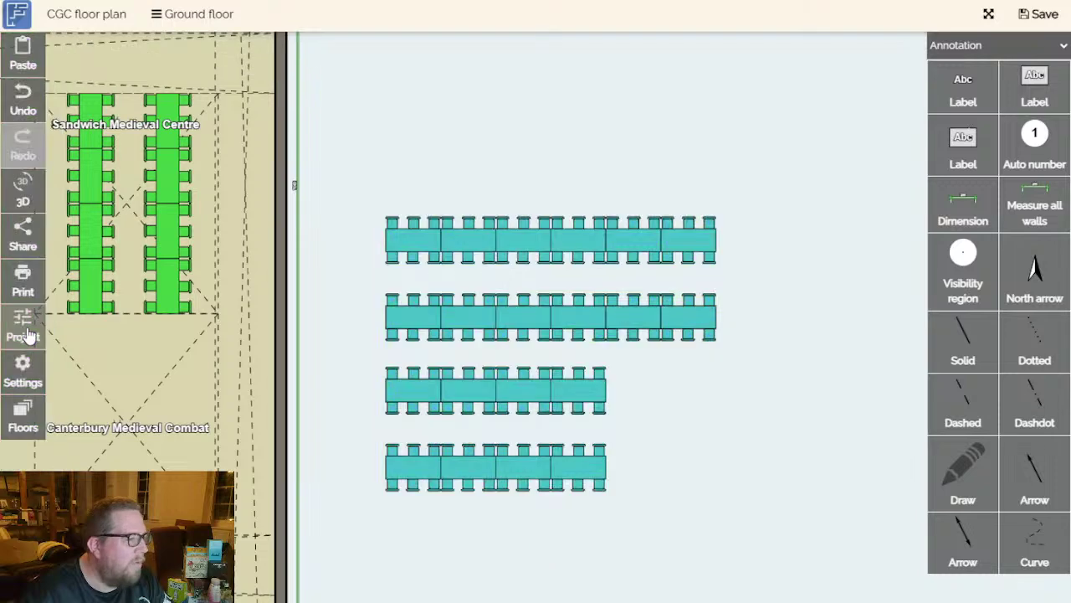
pyautogui.moveTo(698, 443)
pyautogui.mouseDown()
pyautogui.moveTo(622, 385)
pyautogui.moveTo(693, 431)
pyautogui.mouseUp()
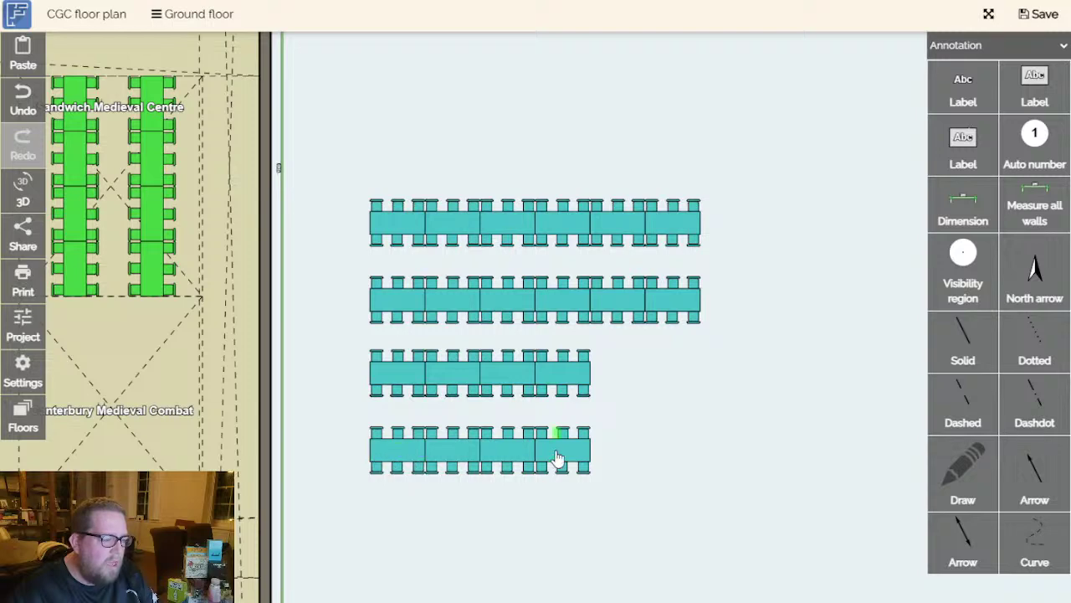
# Group the four end tables of the upper two light-blue rows and move them apart, to the right of the lower rows.
pyautogui.click(645, 213)
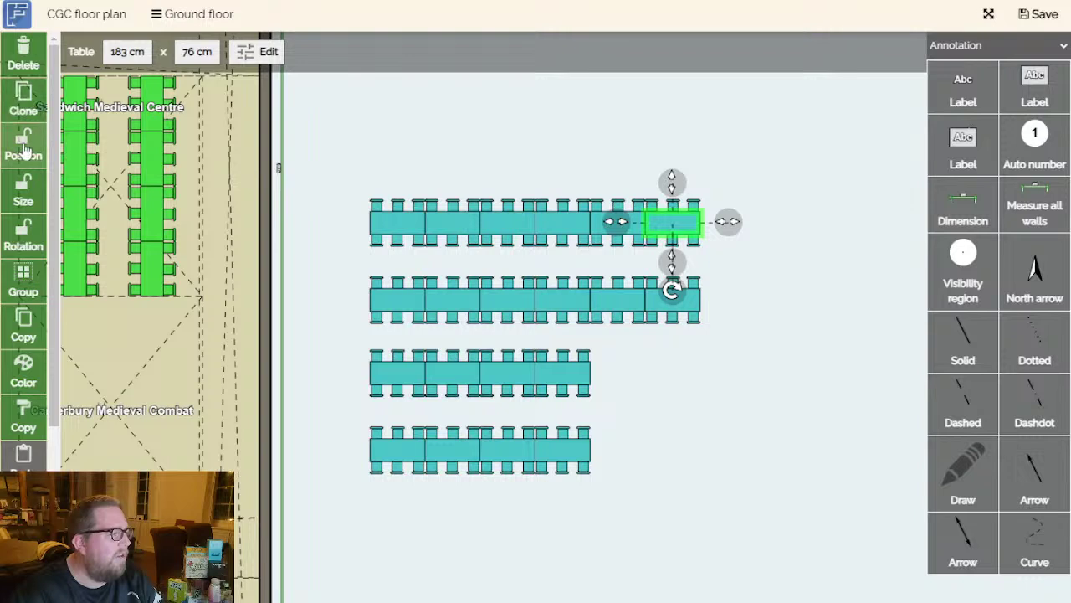
pyautogui.click(608, 300)
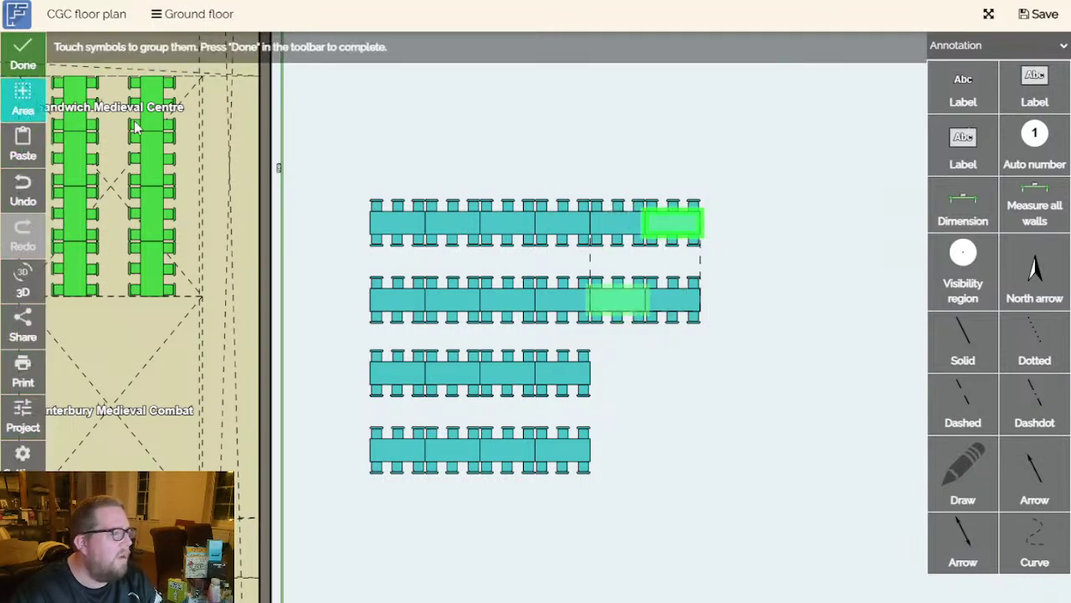
pyautogui.moveTo(666, 343); pyautogui.dragTo(595, 342)
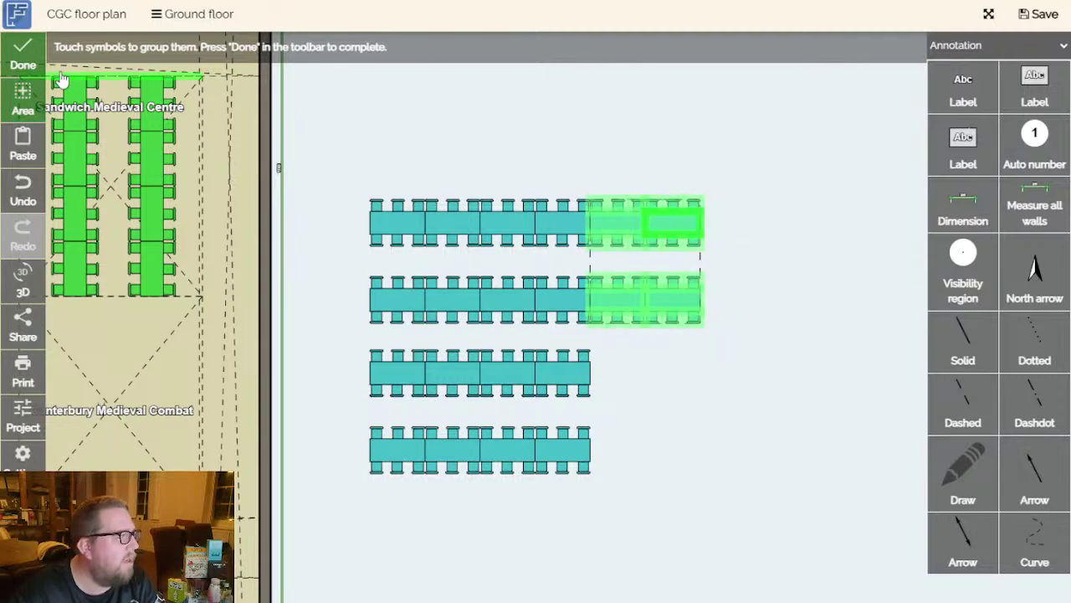
pyautogui.click(27, 59)
pyautogui.moveTo(640, 229); pyautogui.dragTo(748, 368)
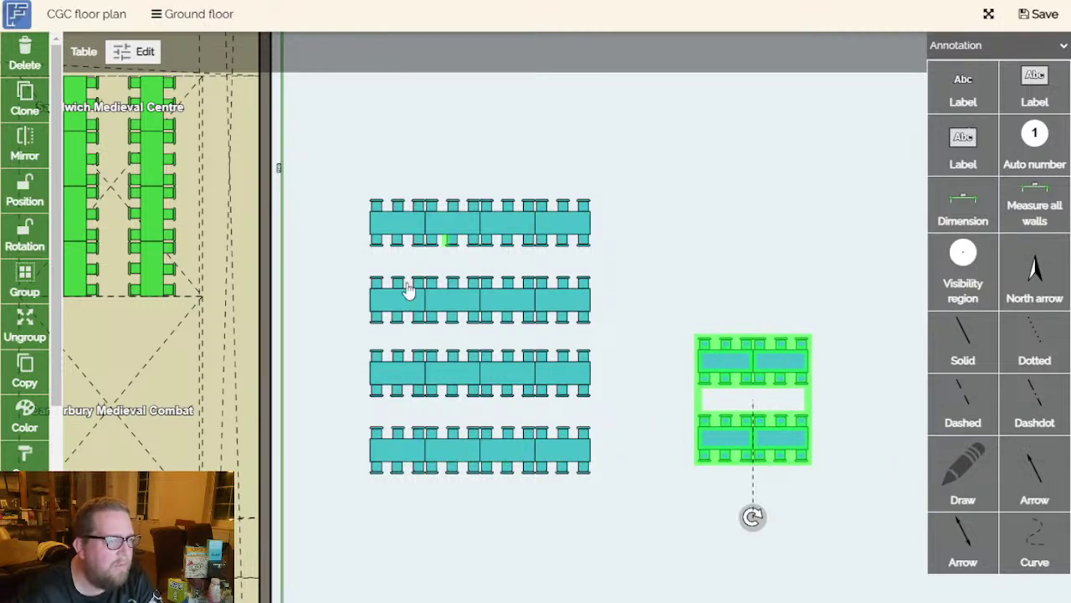
pyautogui.click(662, 275)
# Copy the white six-chair table above the RPGs label and place it between the light-blue rows and the separated table group.
pyautogui.scroll(-3, 662, 276)
pyautogui.moveTo(676, 419); pyautogui.dragTo(650, 432)
pyautogui.scroll(-2, 650, 433)
pyautogui.moveTo(653, 298); pyautogui.dragTo(655, 354)
pyautogui.scroll(2, 585, 232)
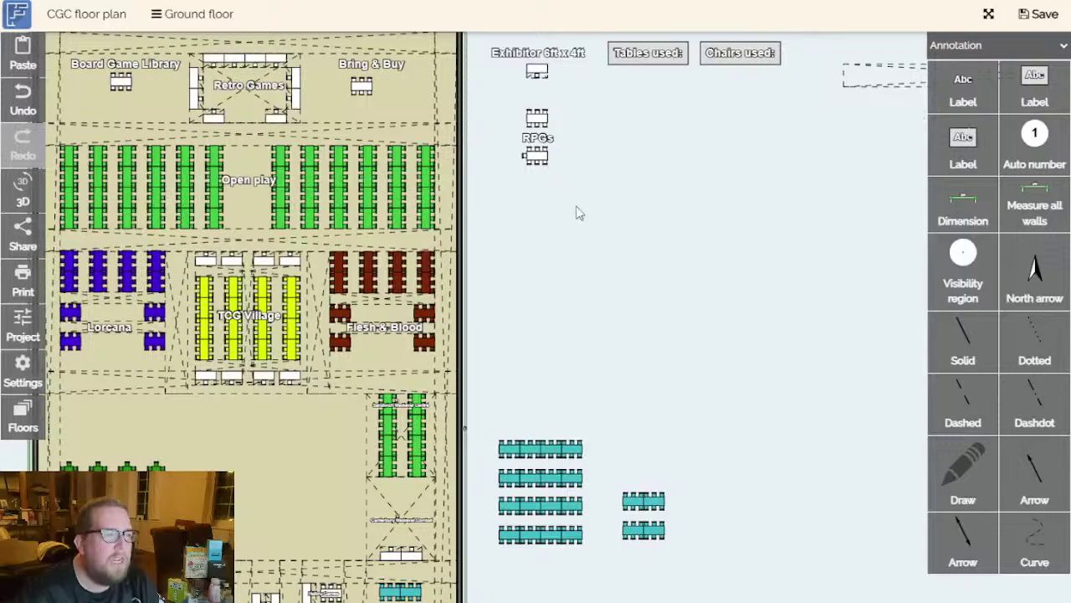
pyautogui.click(540, 127)
pyautogui.hotkey('ctrl', 'c')
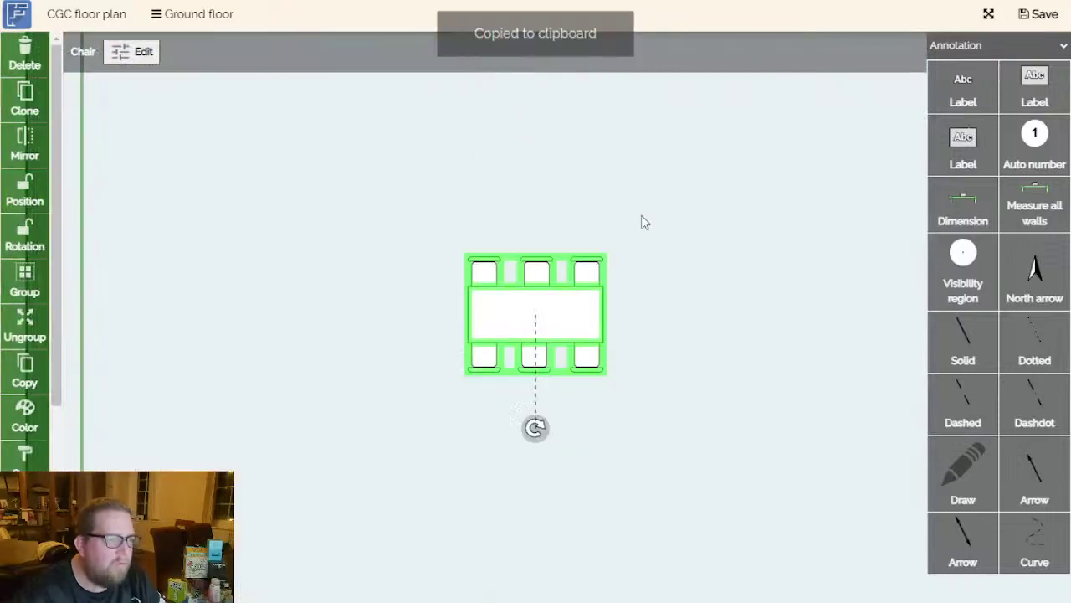
pyautogui.scroll(-5, 589, 299)
pyautogui.moveTo(729, 440); pyautogui.dragTo(545, 240)
pyautogui.moveTo(537, 204); pyautogui.dragTo(634, 425)
pyautogui.click(667, 475)
pyautogui.moveTo(674, 456)
pyautogui.mouseDown()
pyautogui.moveTo(694, 449)
pyautogui.moveTo(698, 469)
pyautogui.moveTo(706, 456)
pyautogui.moveTo(668, 457)
pyautogui.mouseUp()
pyautogui.click(810, 449)
pyautogui.moveTo(747, 398); pyautogui.dragTo(785, 354)
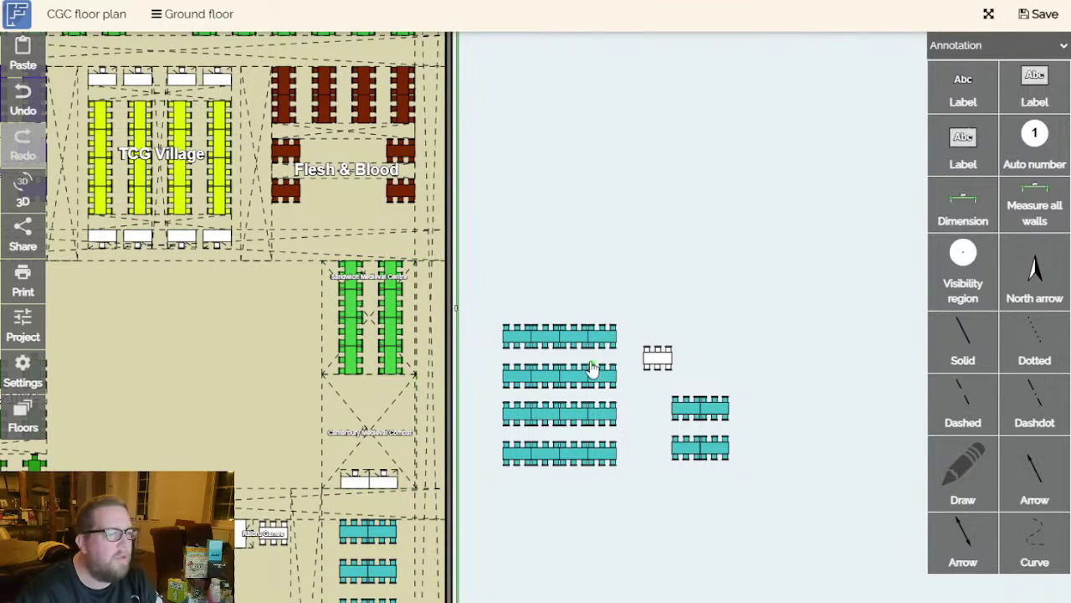
# Group the four light-blue rows, the white table and the separated table group into one block and move it farther from the hall wall.
pyautogui.click(606, 391)
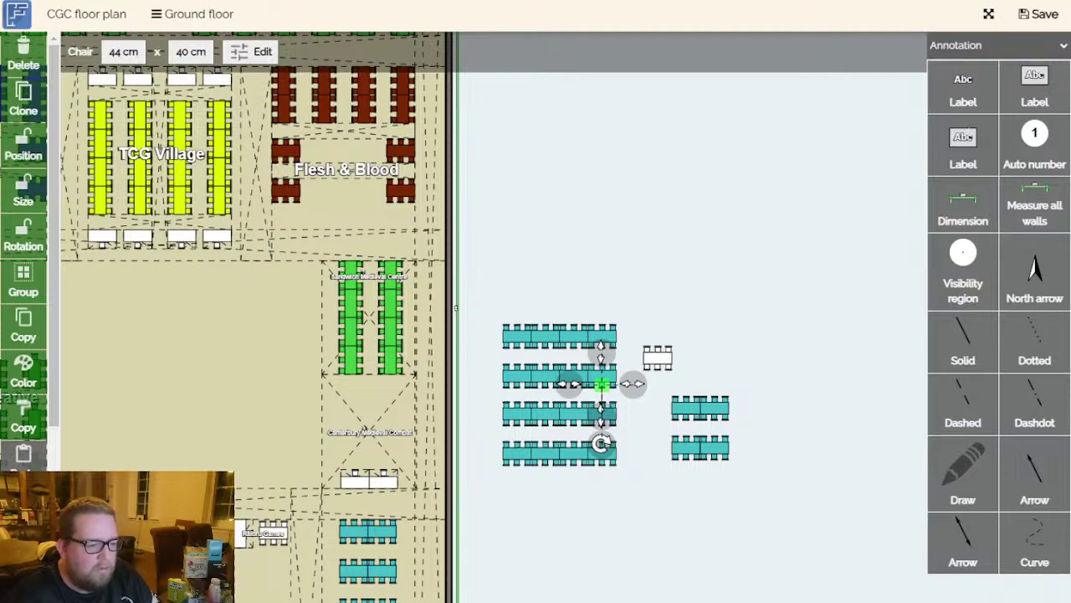
pyautogui.click(710, 371)
pyautogui.scroll(3, 720, 372)
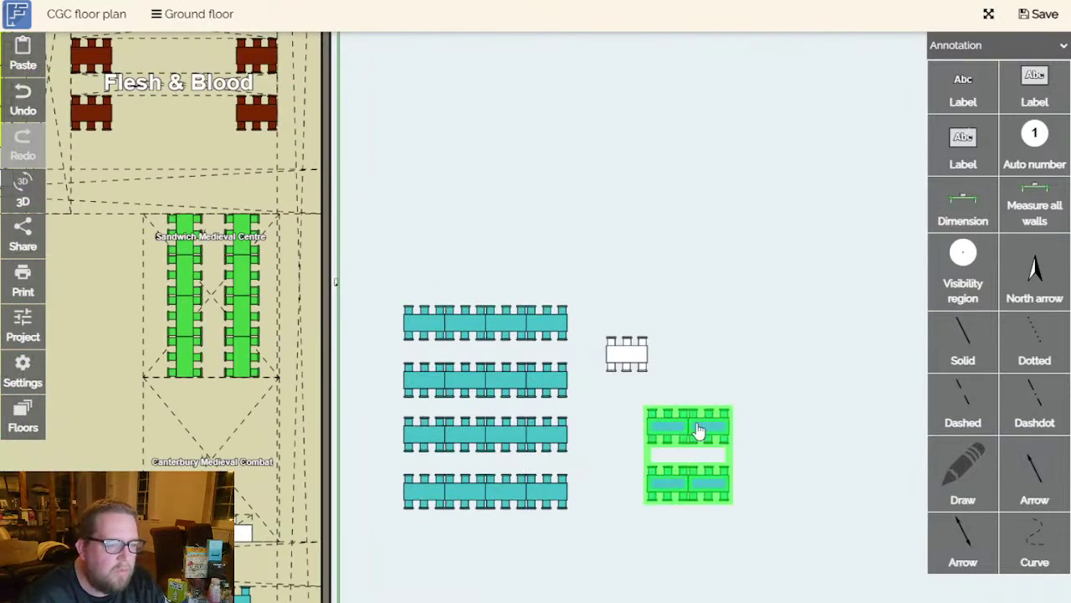
pyautogui.scroll(-2, 723, 356)
pyautogui.click(516, 337)
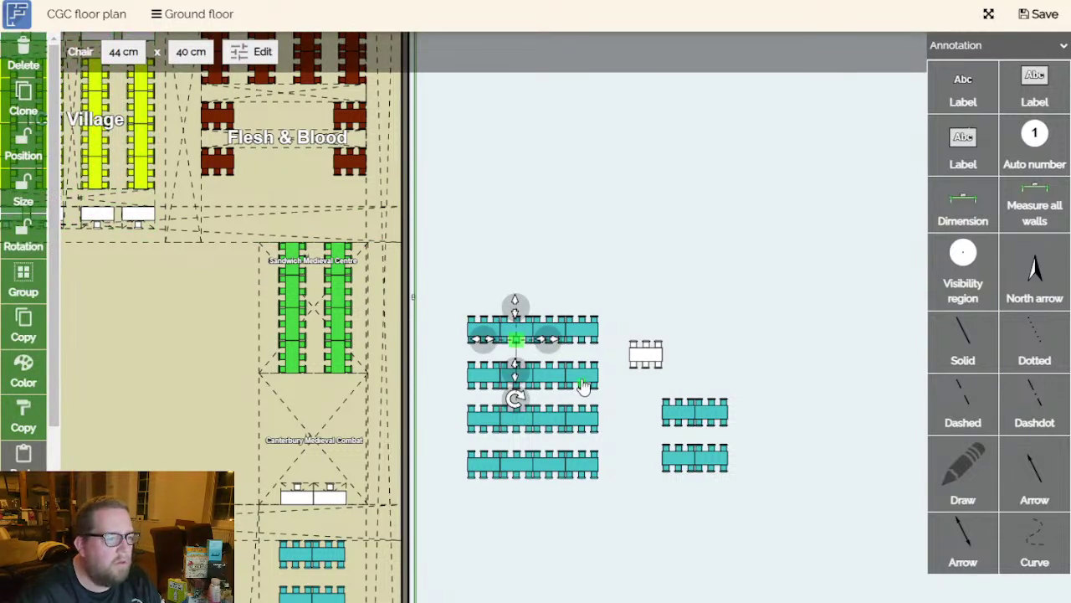
pyautogui.click(583, 385)
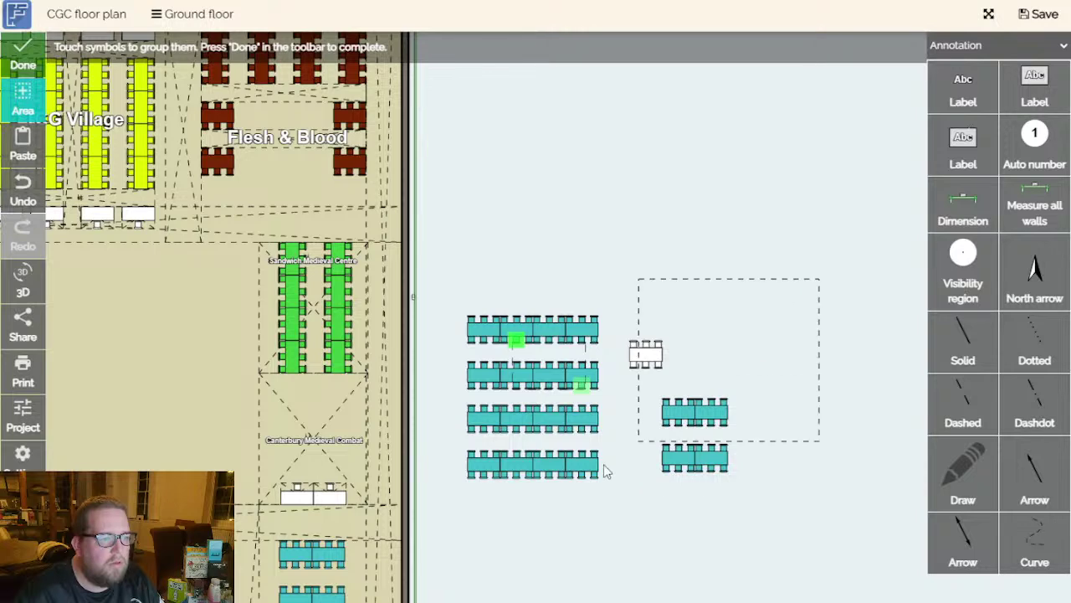
pyautogui.moveTo(458, 497); pyautogui.dragTo(461, 486)
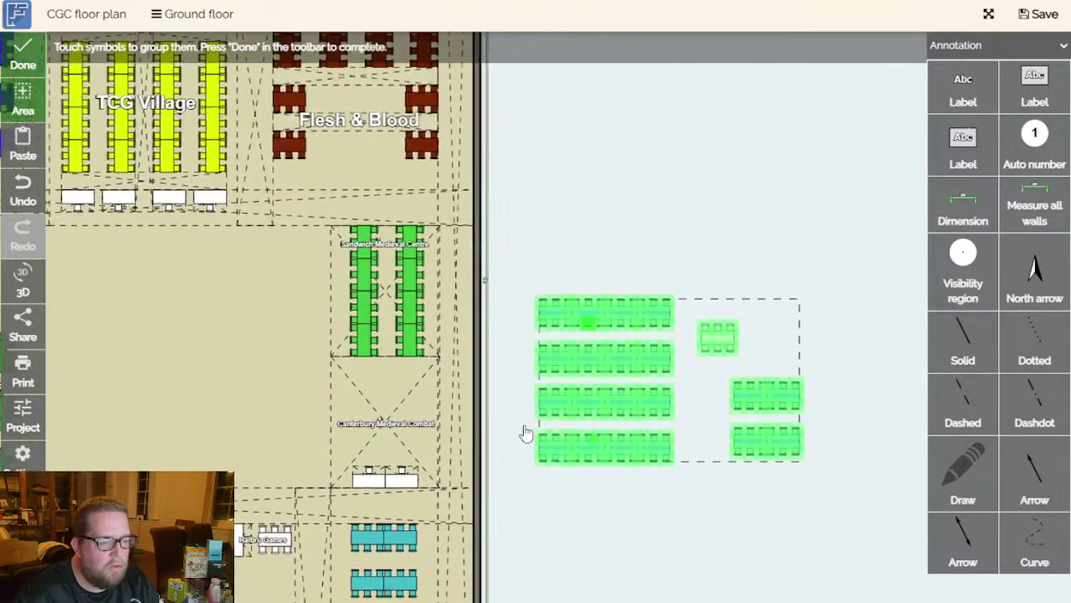
pyautogui.click(23, 55)
pyautogui.moveTo(532, 383)
pyautogui.mouseDown()
pyautogui.moveTo(597, 392)
pyautogui.moveTo(680, 360)
pyautogui.moveTo(679, 382)
pyautogui.mouseUp()
pyautogui.click(870, 185)
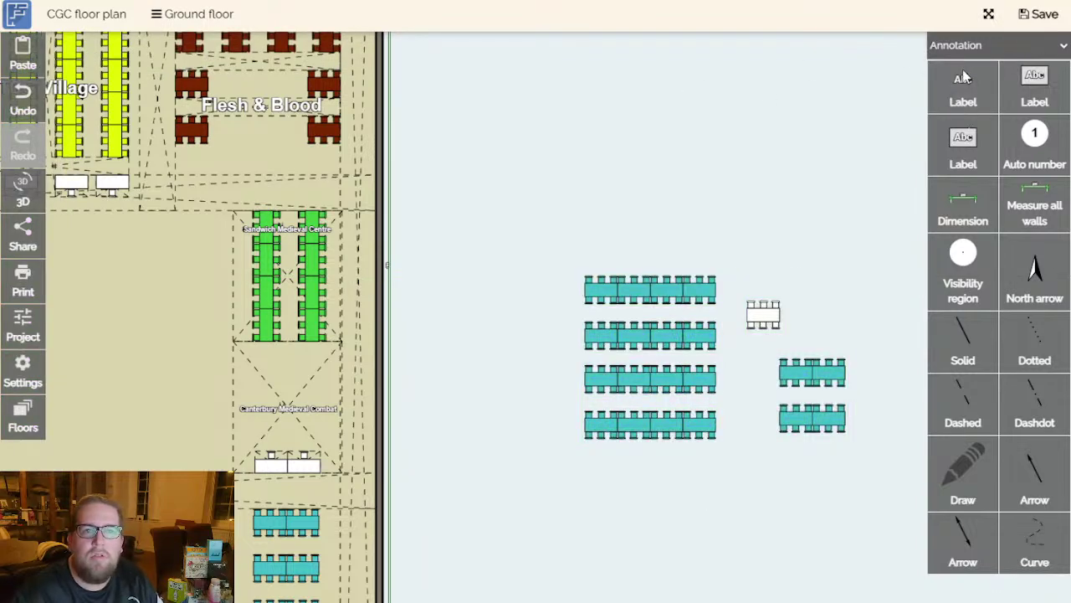
# Add a square void above the light-blue rows outside the hall and set its size to 400 by 400 cm.
pyautogui.click(963, 77)
pyautogui.click(1035, 407)
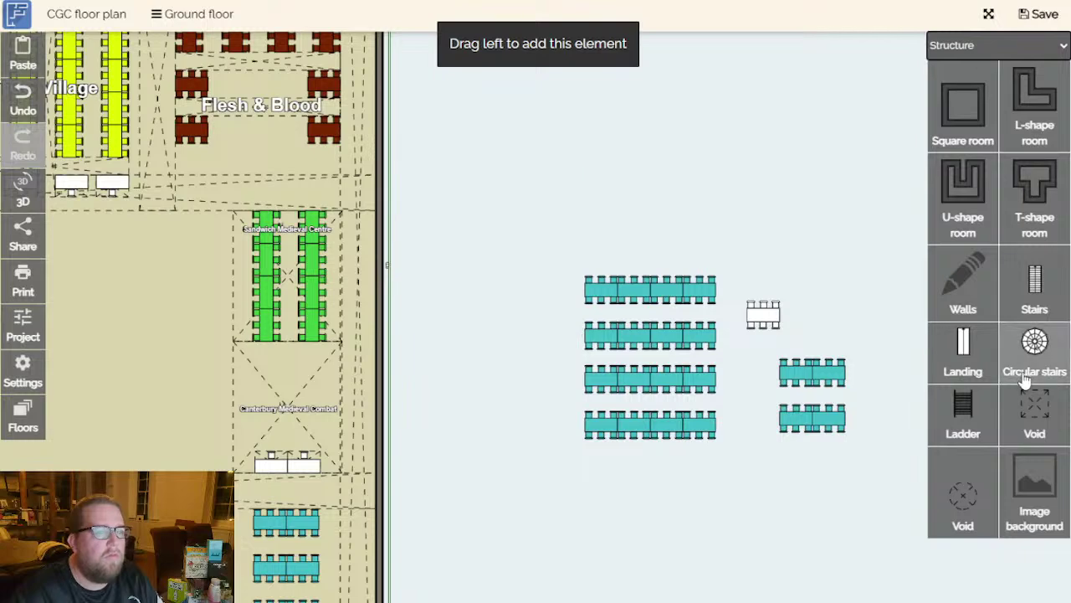
pyautogui.moveTo(1031, 406); pyautogui.dragTo(568, 202)
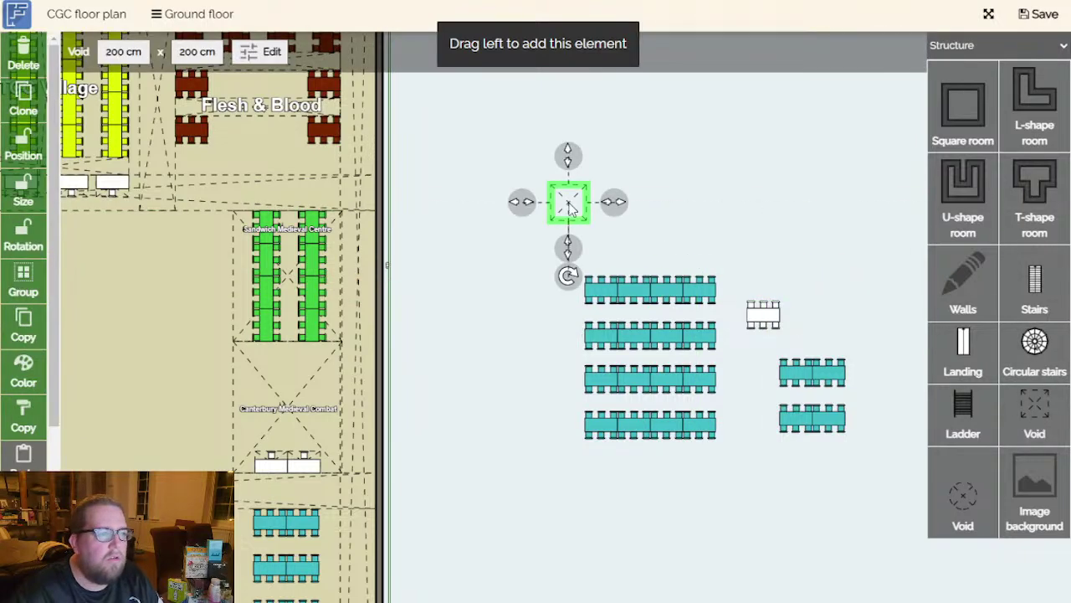
pyautogui.click(123, 52)
pyautogui.write('4')
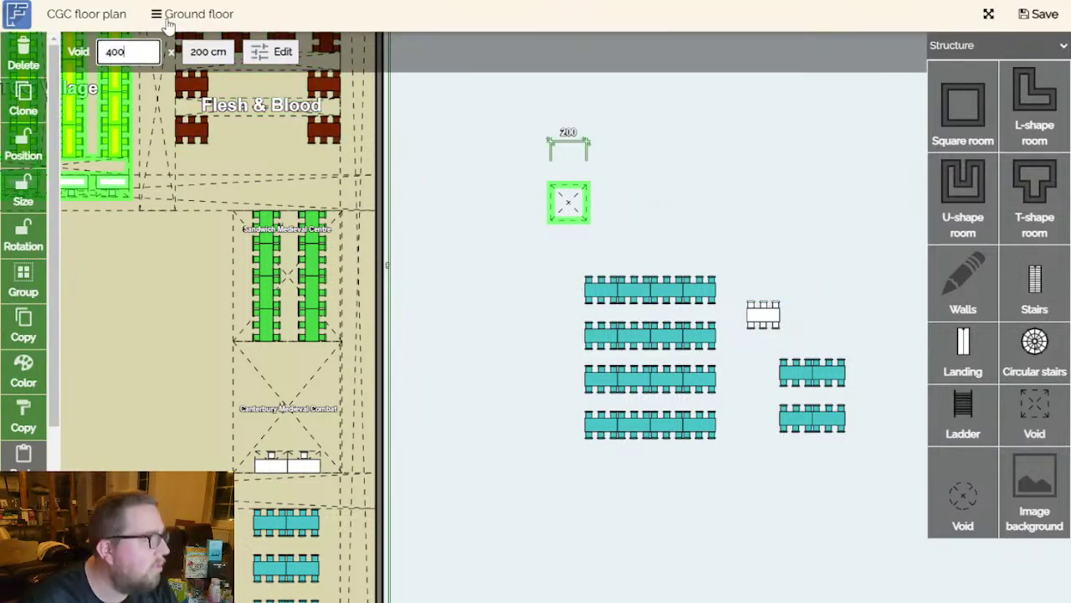
pyautogui.write('00')
pyautogui.click(201, 52)
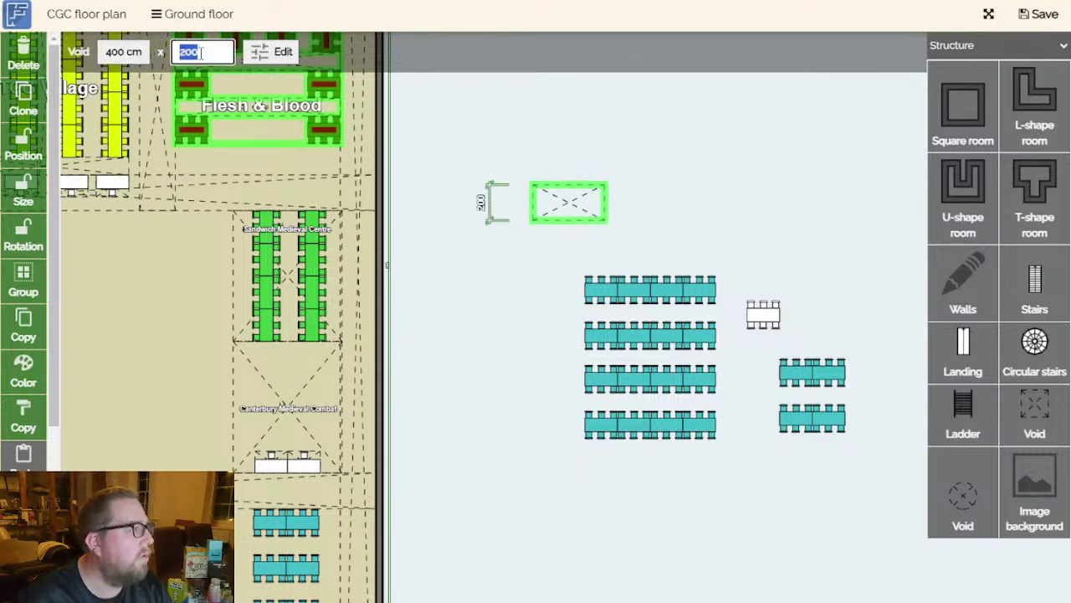
pyautogui.write('400')
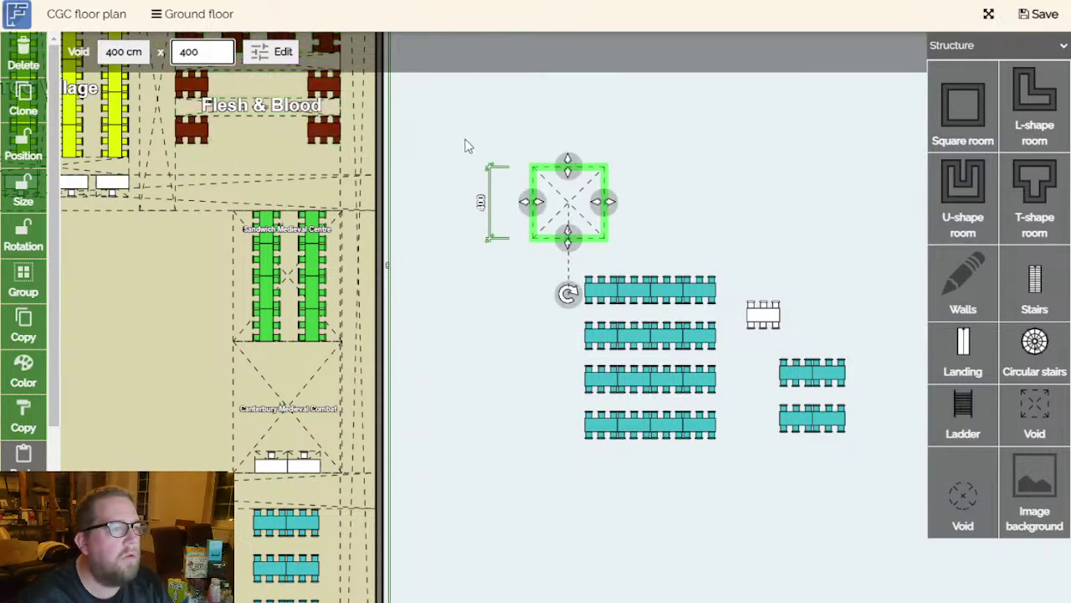
# Widen the void to about 404 cm and move it between the hall wall and the grouped table block.
pyautogui.moveTo(605, 202); pyautogui.dragTo(577, 304)
pyautogui.click(729, 202)
pyautogui.click(564, 195)
pyautogui.moveTo(563, 195); pyautogui.dragTo(484, 329)
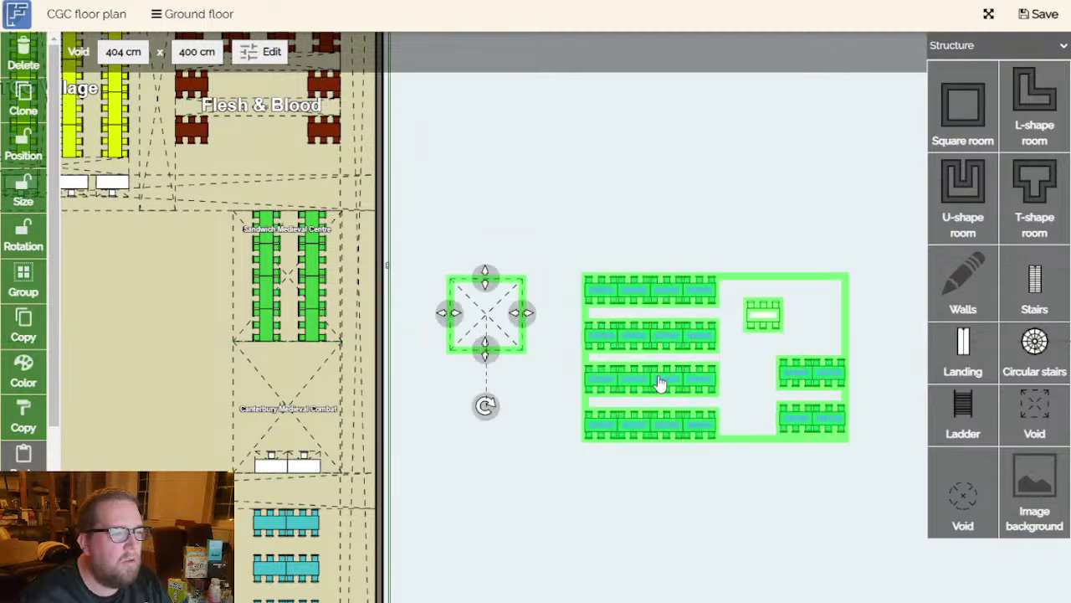
# Copy the middle stand-and-demo-table group from the spare groups outside the hall and place the copy below the void.
pyautogui.click(826, 409)
pyautogui.click(773, 474)
pyautogui.scroll(-2, 767, 514)
pyautogui.moveTo(767, 514); pyautogui.dragTo(668, 239)
pyautogui.click(513, 390)
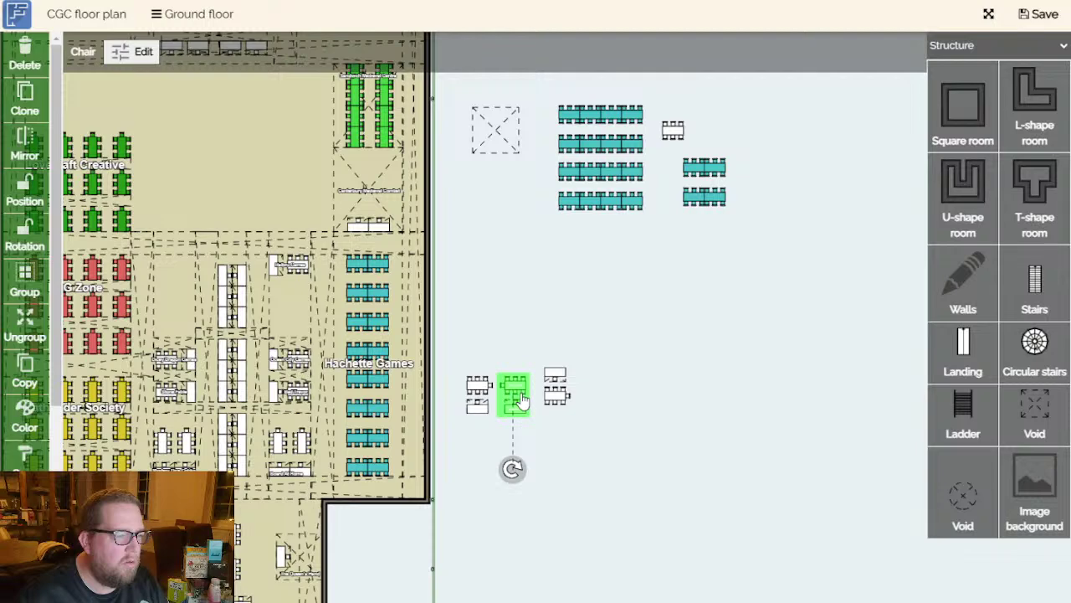
pyautogui.hotkey('ctrl', 'c')
pyautogui.scroll(5, 514, 356)
pyautogui.scroll(-3, 540, 299)
pyautogui.hotkey('ctrl', 'v')
pyautogui.moveTo(586, 318); pyautogui.dragTo(581, 137)
pyautogui.moveTo(681, 236); pyautogui.dragTo(685, 374)
pyautogui.moveTo(577, 278); pyautogui.dragTo(552, 241)
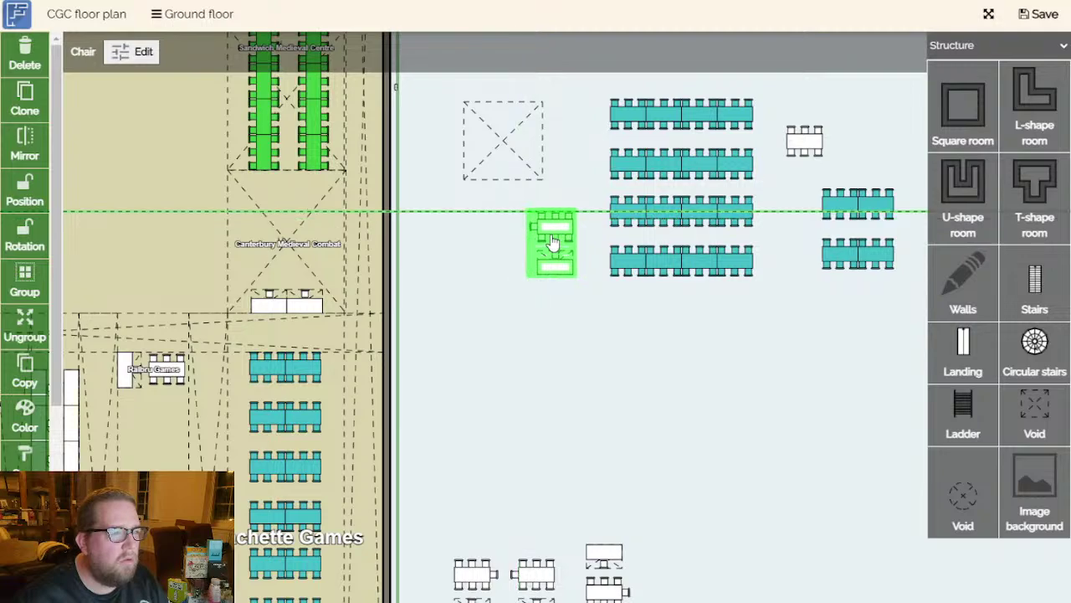
pyautogui.click(655, 424)
# Copy the Exhibitor 6ft x 4ft stand, place it left of the demo-table group below the void, and rotate it 180 degrees.
pyautogui.moveTo(655, 423); pyautogui.dragTo(698, 232)
pyautogui.hotkey('ctrl', 'v')
pyautogui.click(591, 307)
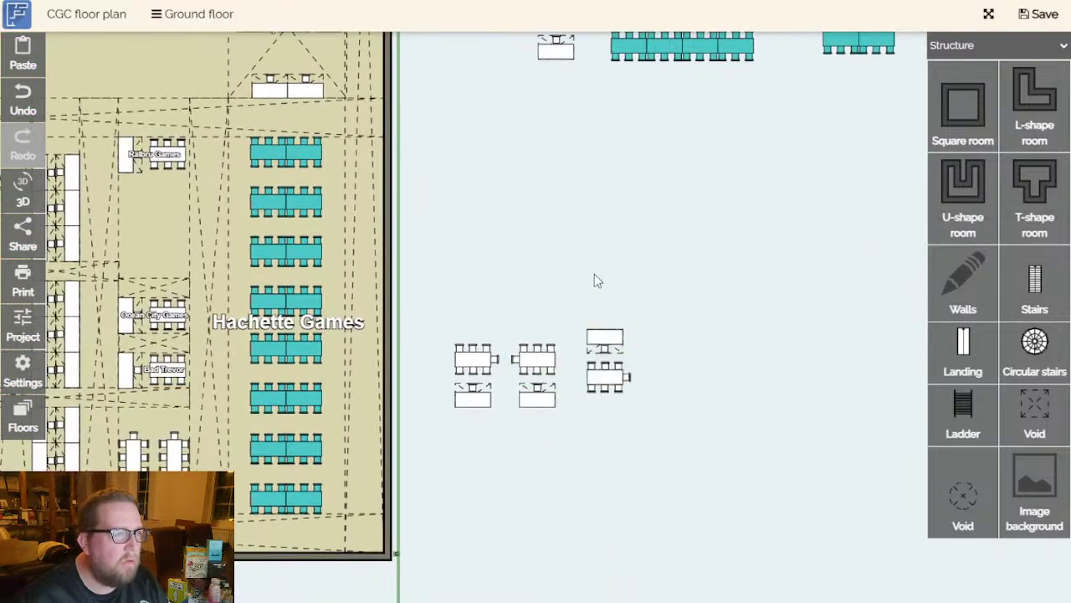
pyautogui.scroll(-2, 685, 347)
pyautogui.moveTo(722, 335); pyautogui.dragTo(691, 566)
pyautogui.scroll(10, 662, 442)
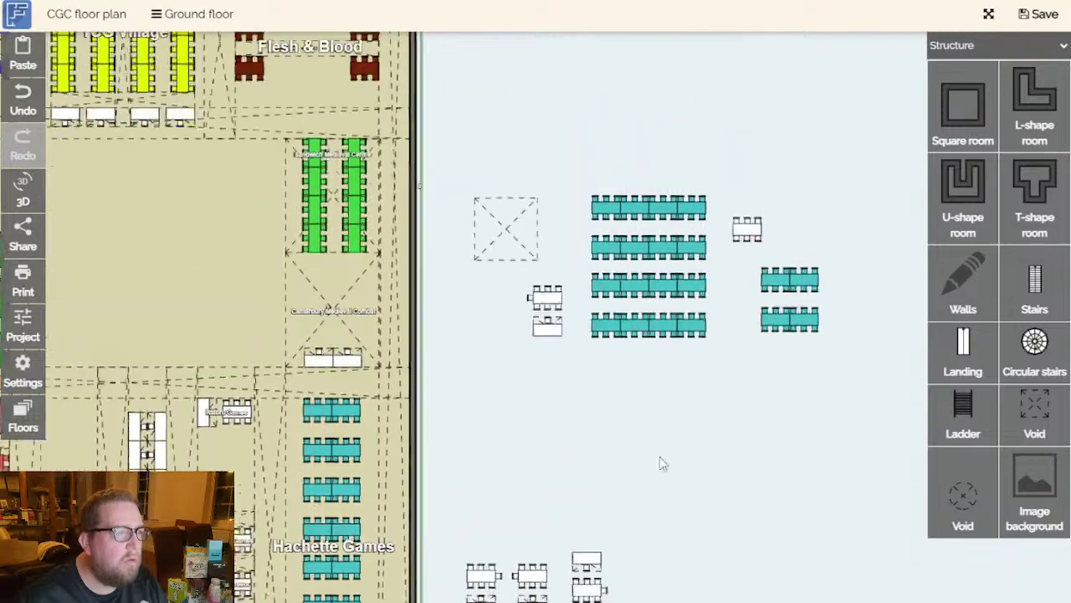
pyautogui.click(569, 98)
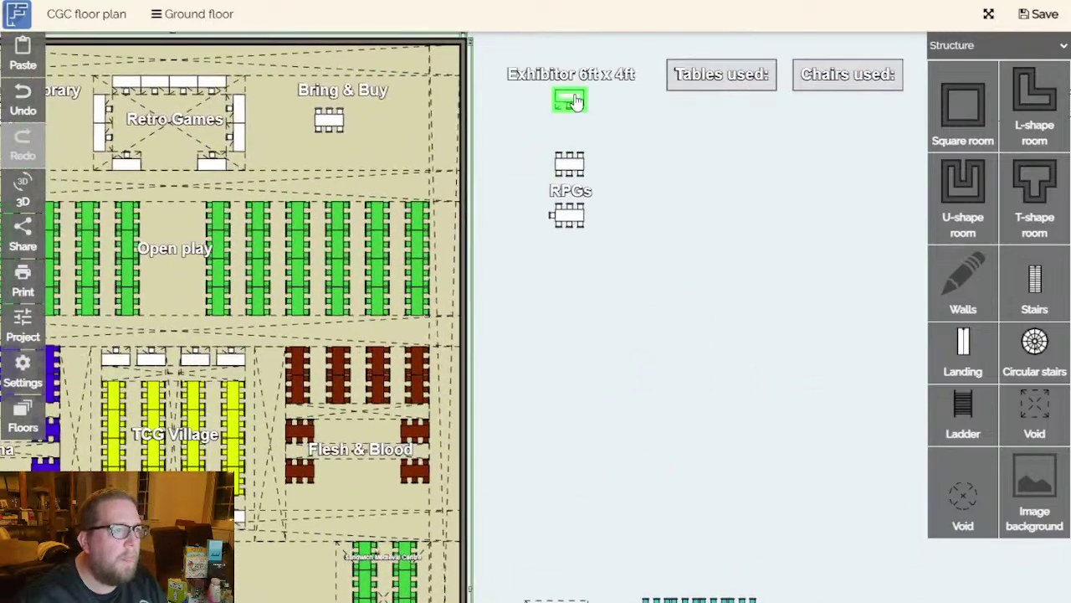
pyautogui.hotkey('ctrl', 'c')
pyautogui.scroll(-5, 671, 326)
pyautogui.moveTo(770, 415); pyautogui.dragTo(648, 235)
pyautogui.moveTo(524, 150); pyautogui.dragTo(529, 335)
pyautogui.scroll(-3, 644, 430)
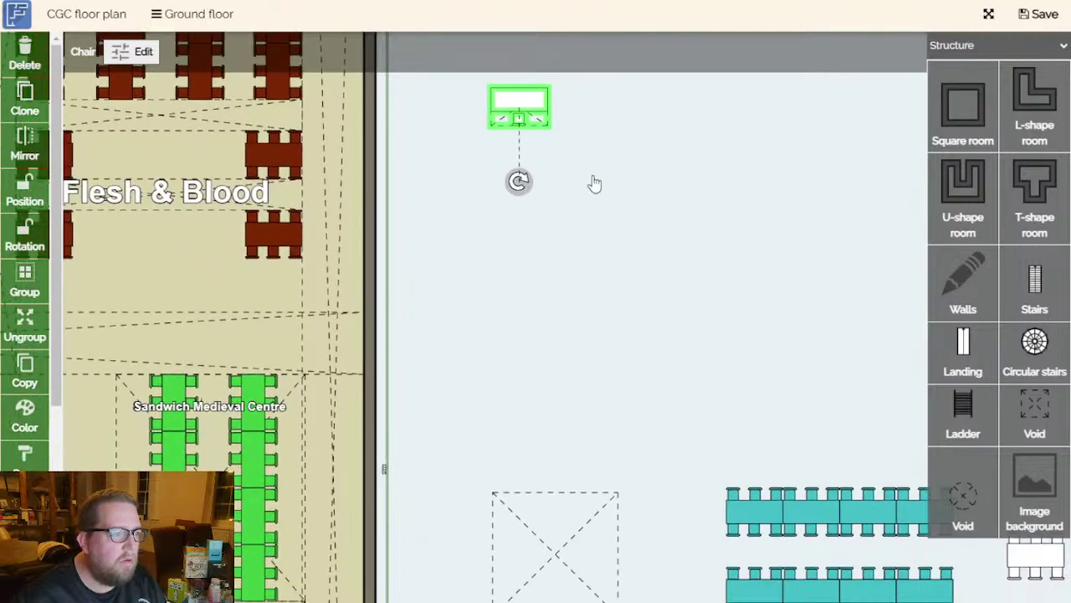
pyautogui.moveTo(641, 196); pyautogui.dragTo(617, 431)
pyautogui.scroll(-3, 617, 430)
pyautogui.moveTo(490, 149); pyautogui.dragTo(541, 543)
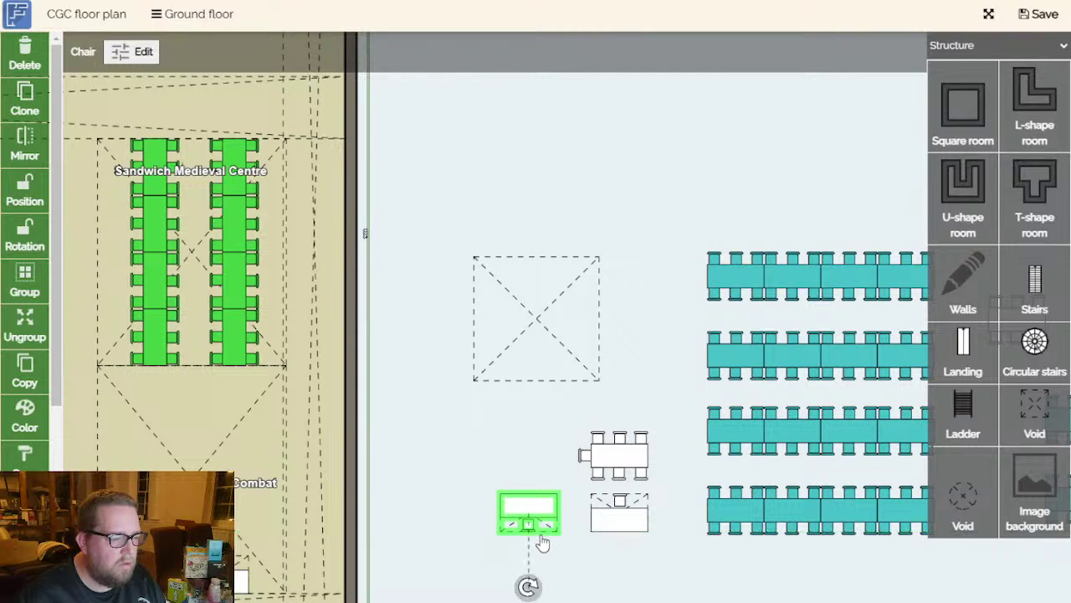
pyautogui.moveTo(526, 582); pyautogui.dragTo(545, 454)
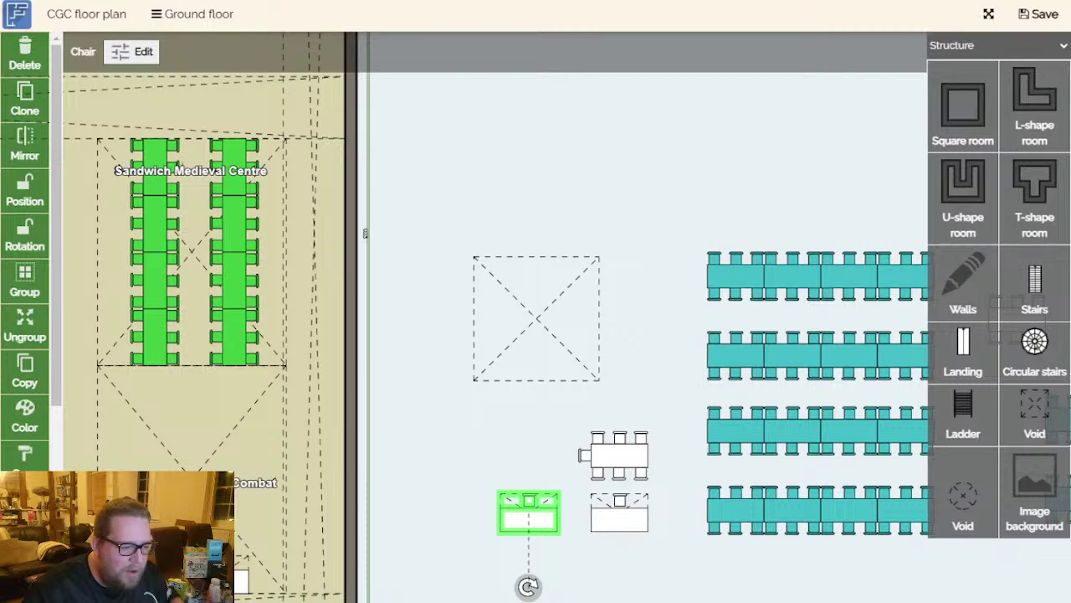
# Duplicate the single exhibitor stand, set the copy to its left, and move the void down to just above the two stands.
pyautogui.moveTo(658, 239); pyautogui.dragTo(509, 211)
pyautogui.scroll(-1, 508, 212)
pyautogui.moveTo(821, 141); pyautogui.dragTo(689, 146)
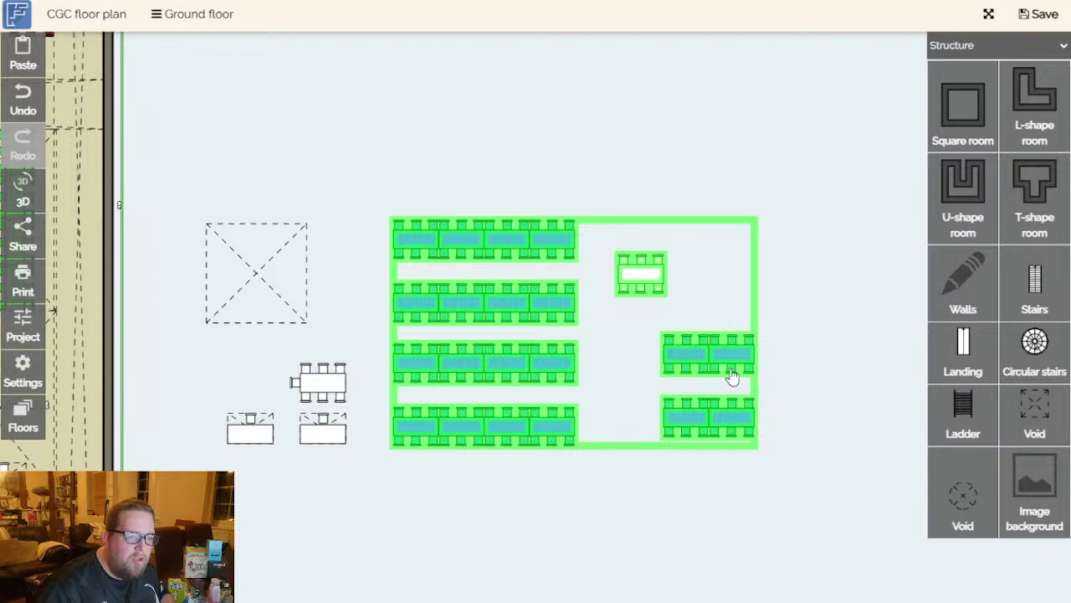
pyautogui.moveTo(709, 528); pyautogui.dragTo(837, 484)
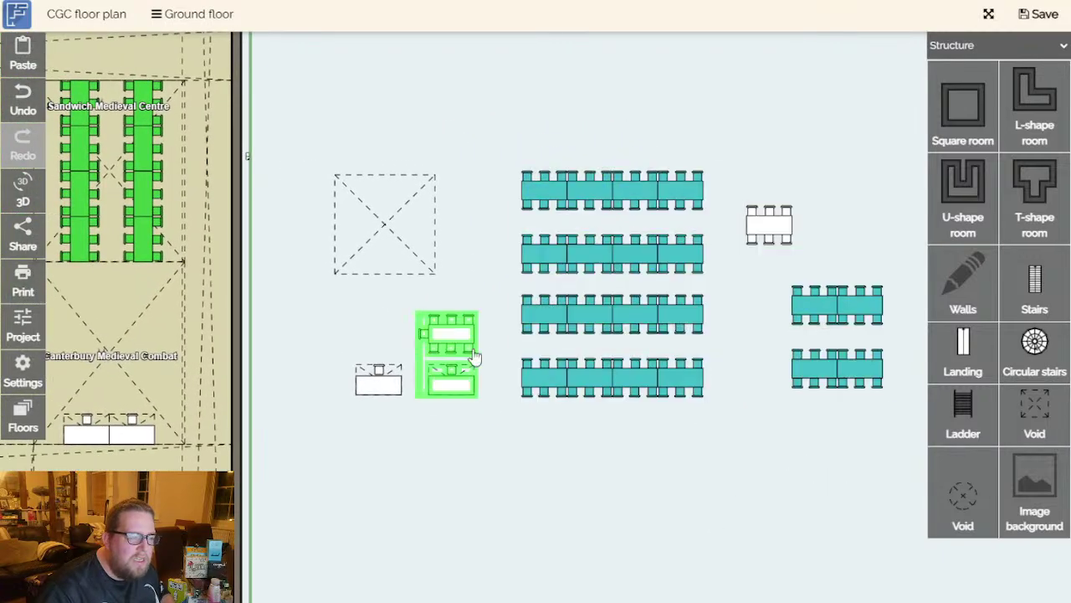
pyautogui.click(372, 390)
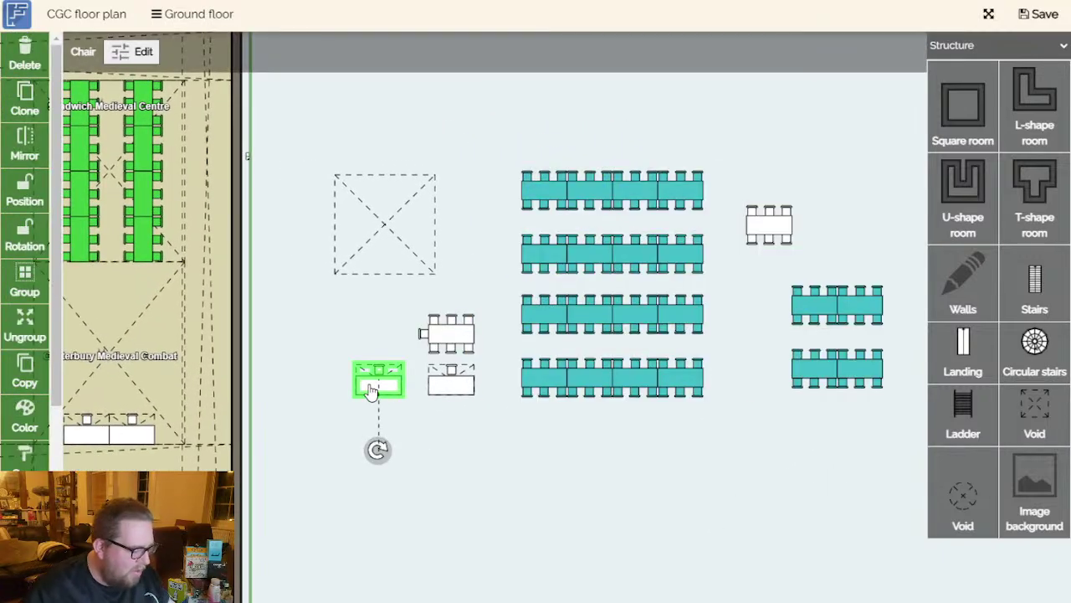
pyautogui.hotkey('ctrl', 'c')
pyautogui.hotkey('ctrl', 'v')
pyautogui.scroll(3, 395, 394)
pyautogui.scroll(-2, 734, 394)
pyautogui.moveTo(763, 352); pyautogui.dragTo(751, 359)
pyautogui.moveTo(739, 358); pyautogui.dragTo(244, 502)
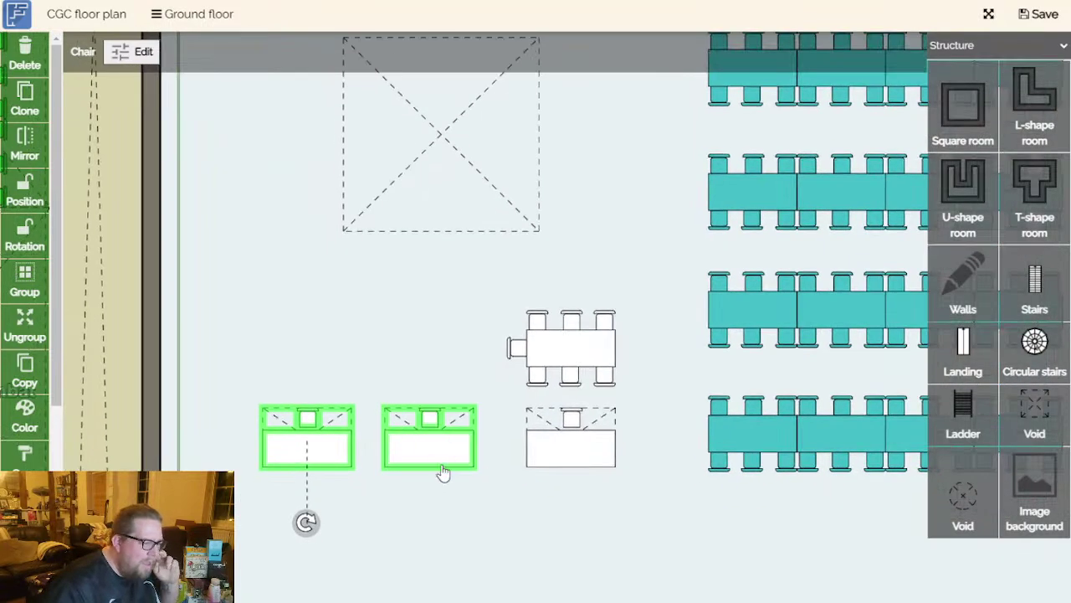
pyautogui.moveTo(469, 162); pyautogui.dragTo(403, 249)
pyautogui.scroll(-2, 520, 317)
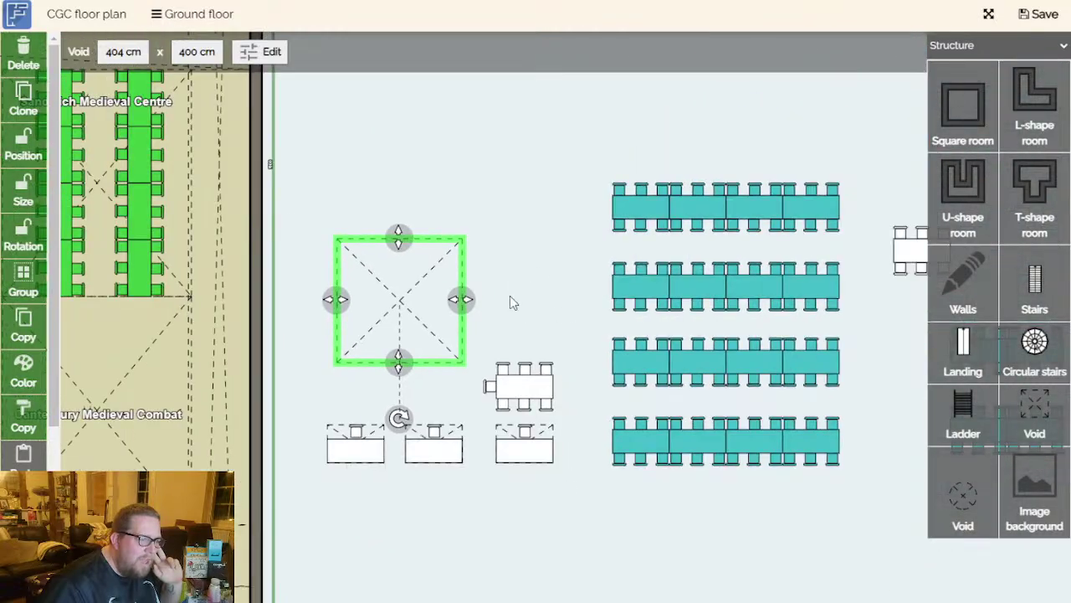
# Move the void outside the hall up, widening the gap between it and the row of exhibitor stands below.
pyautogui.scroll(-2, 565, 286)
pyautogui.scroll(1, 693, 380)
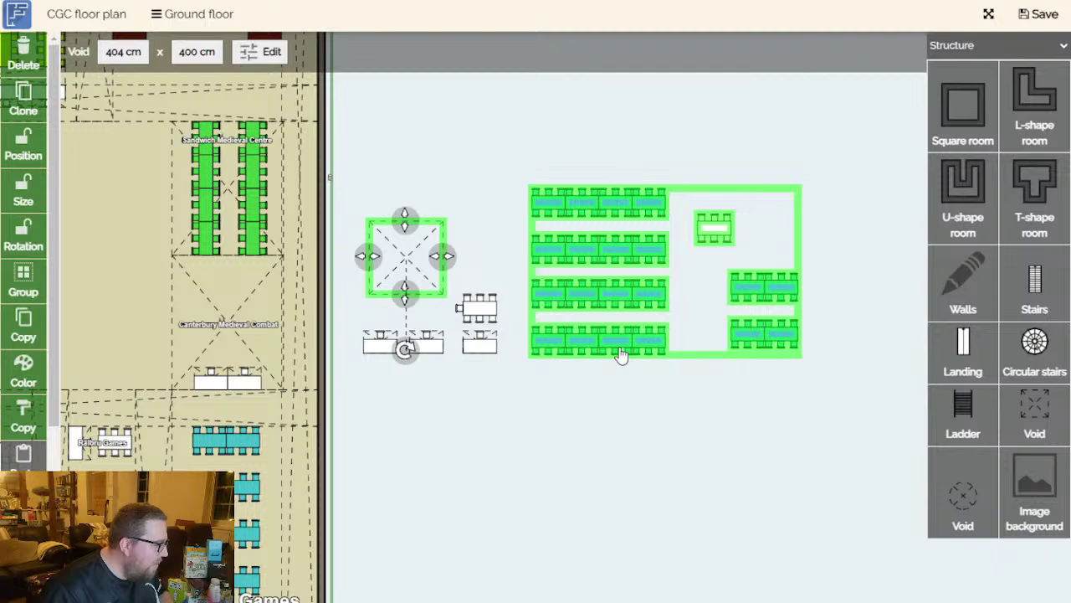
pyautogui.moveTo(648, 459); pyautogui.dragTo(581, 452)
pyautogui.click(359, 279)
pyautogui.moveTo(359, 279); pyautogui.dragTo(358, 261)
pyautogui.click(450, 401)
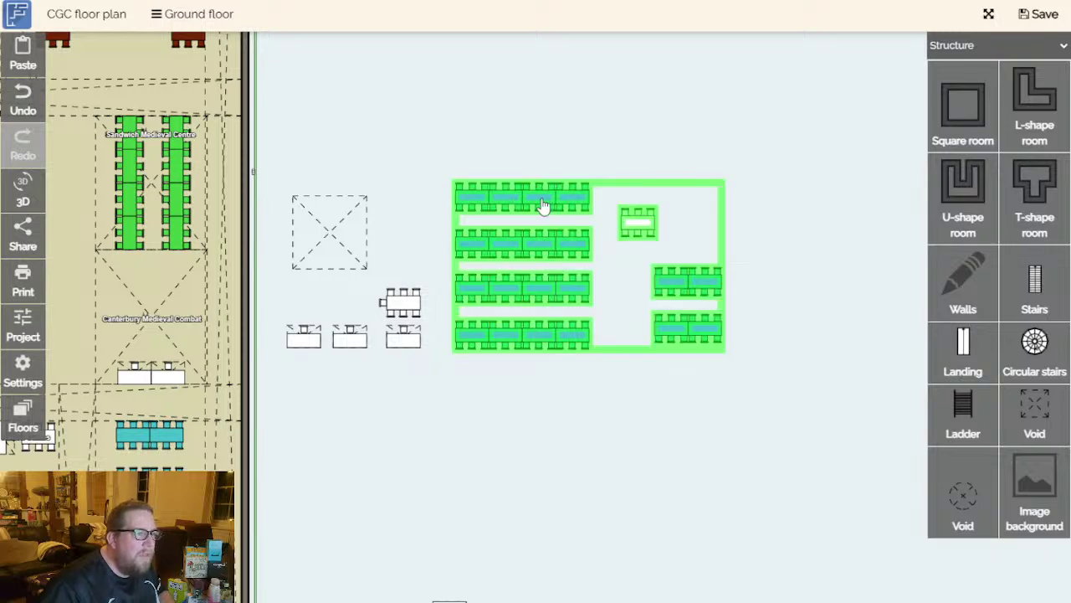
# Group the void, the exhibitor stands, the demo tables and all the table blocks outside the hall into one layout.
pyautogui.scroll(5, 543, 205)
pyautogui.scroll(-5, 553, 210)
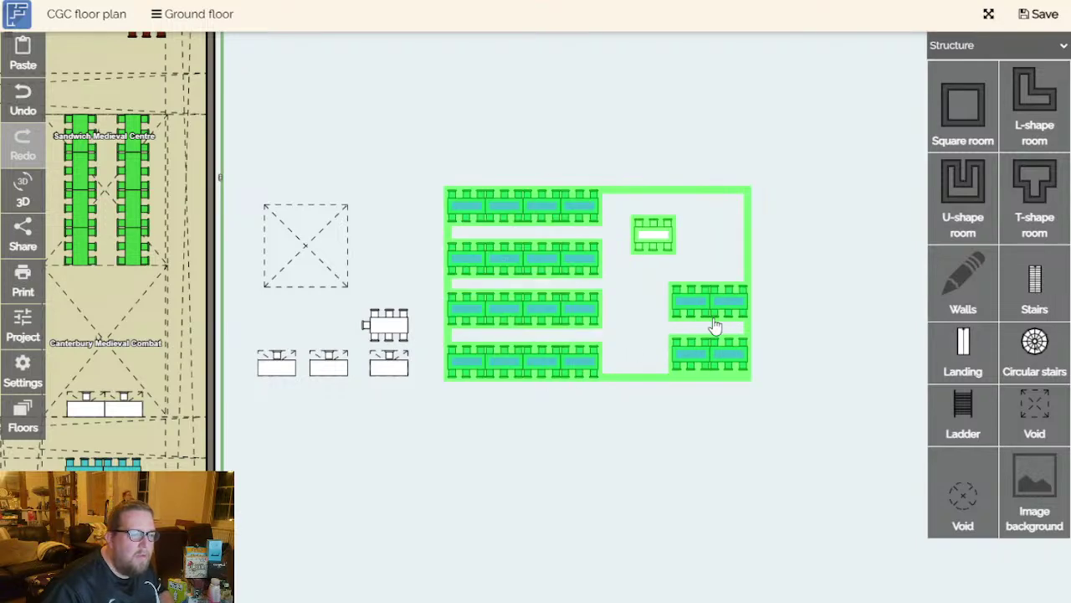
pyautogui.scroll(-2, 527, 469)
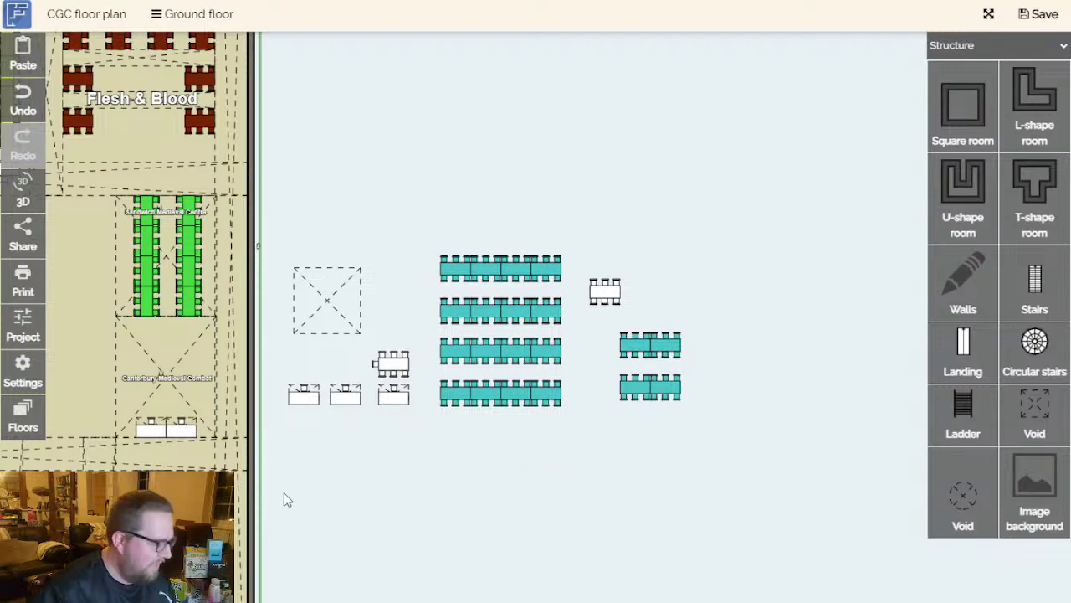
pyautogui.click(334, 298)
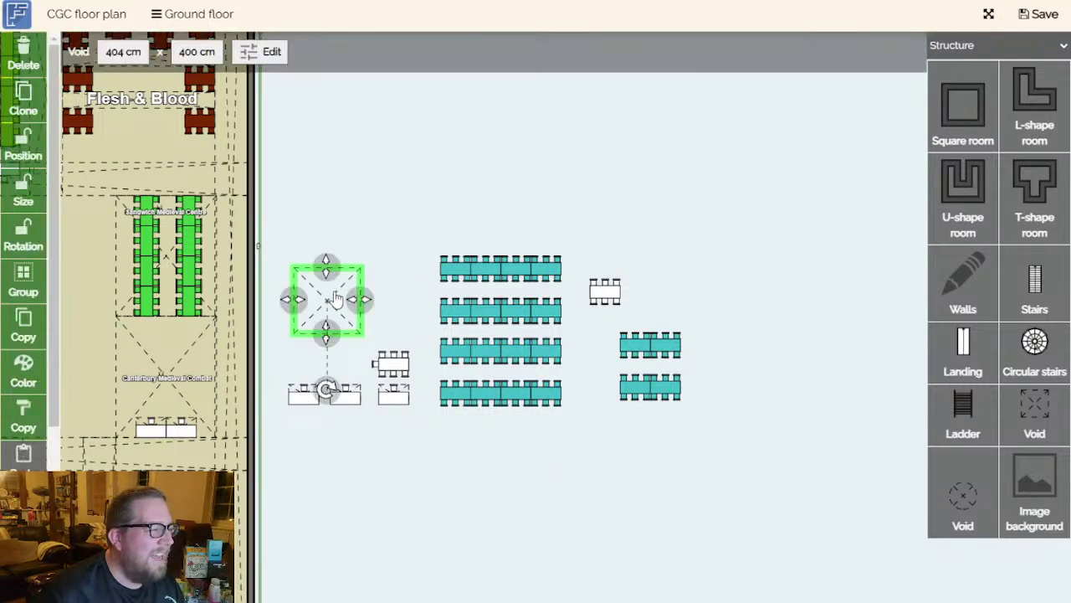
pyautogui.click(474, 304)
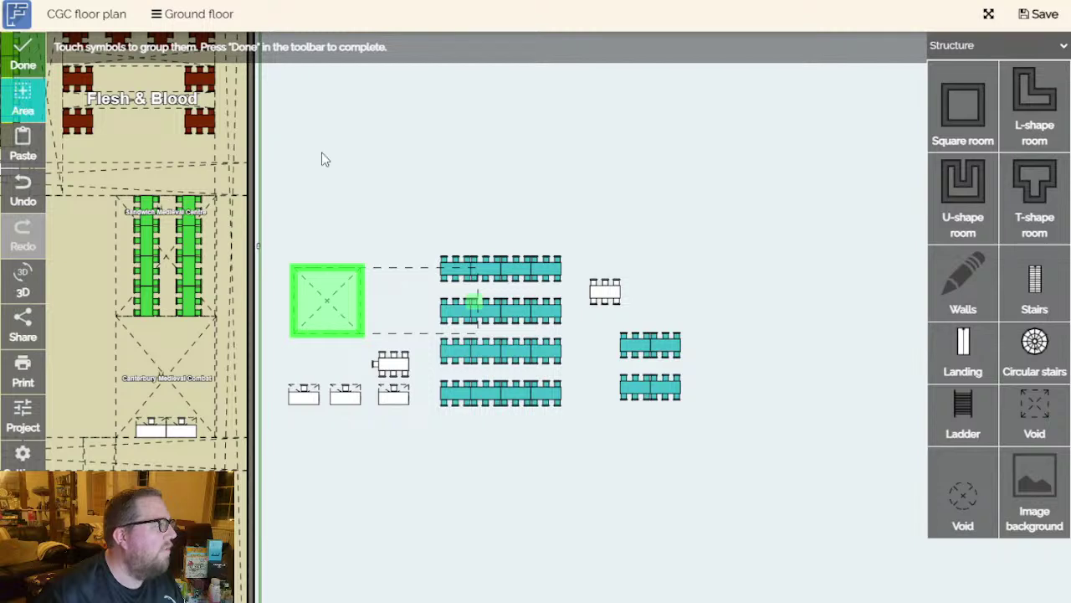
pyautogui.moveTo(273, 432); pyautogui.dragTo(276, 433)
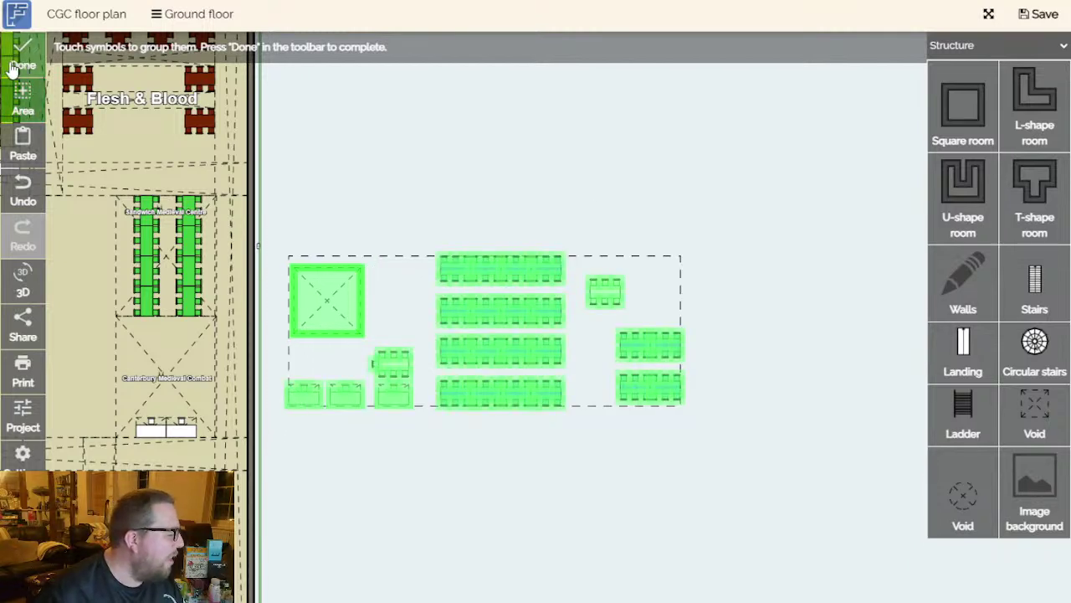
pyautogui.click(23, 60)
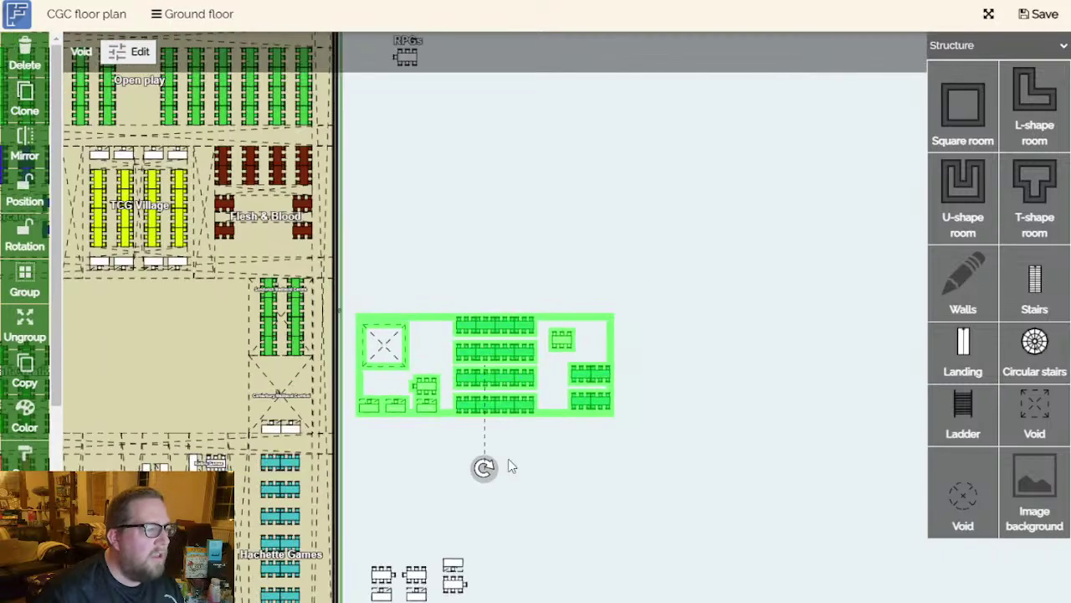
# Move the grouped layout across the hall to the empty space outside its opposite long wall.
pyautogui.scroll(-2, 519, 335)
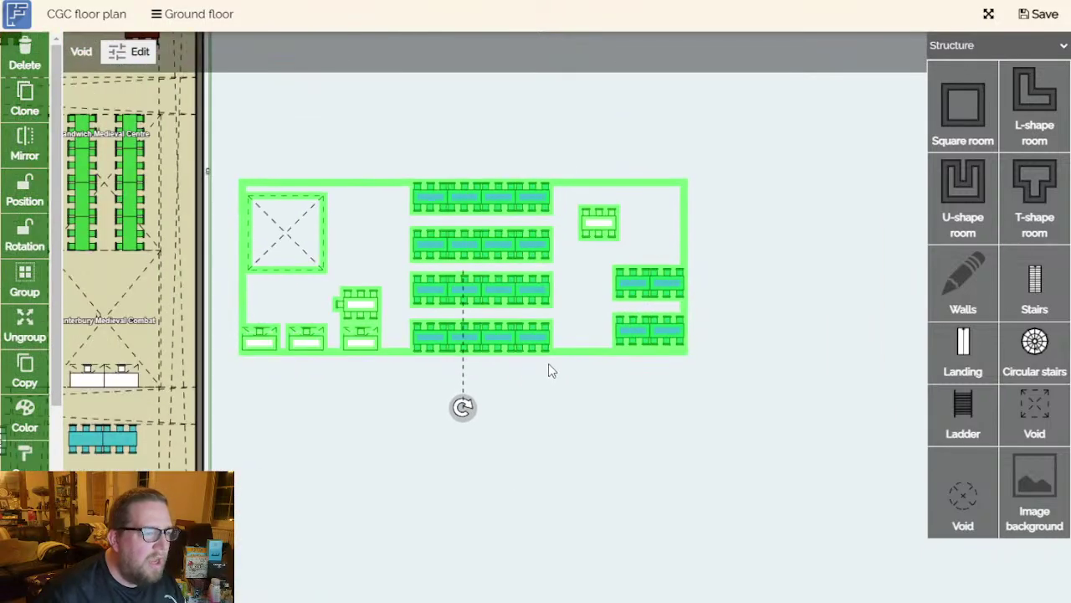
pyautogui.moveTo(547, 363); pyautogui.dragTo(544, 458)
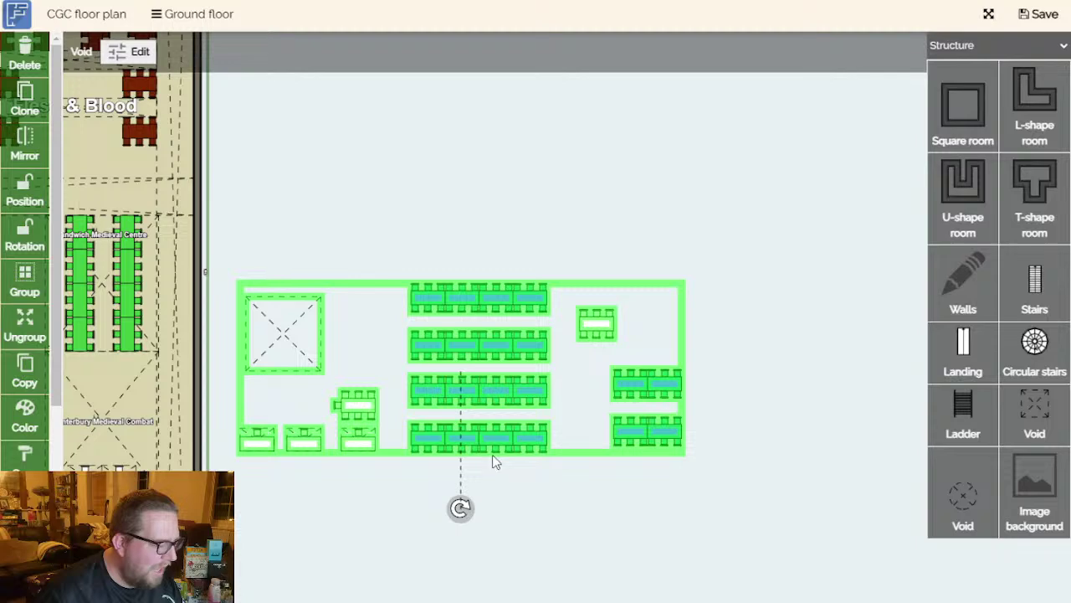
pyautogui.scroll(-4, 509, 454)
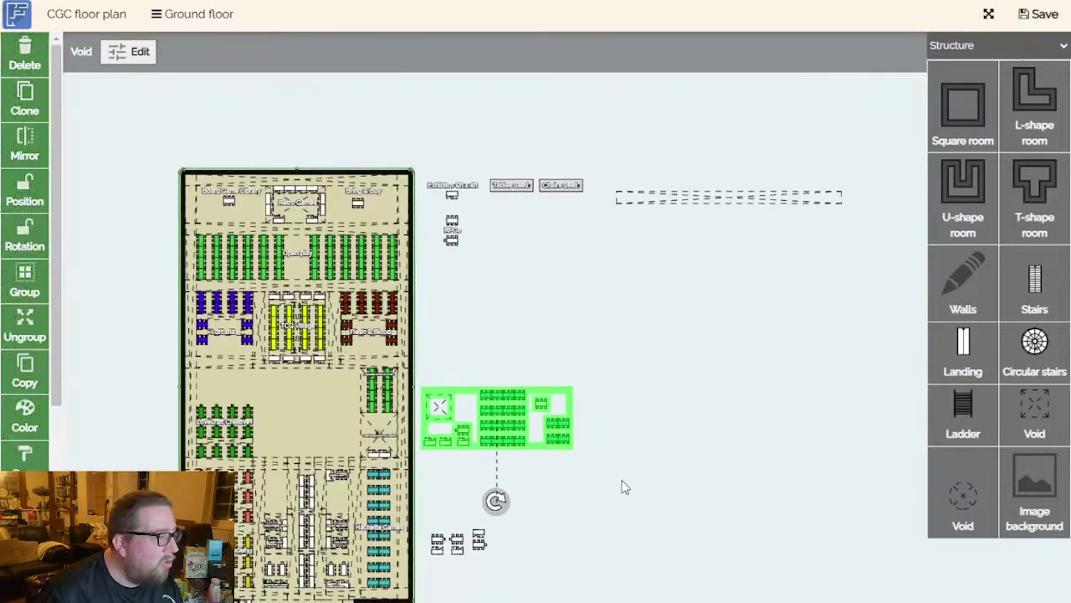
pyautogui.moveTo(610, 495); pyautogui.dragTo(694, 431)
pyautogui.moveTo(614, 326); pyautogui.dragTo(638, 270)
pyautogui.moveTo(677, 468); pyautogui.dragTo(700, 533)
pyautogui.moveTo(697, 408); pyautogui.dragTo(226, 435)
pyautogui.scroll(-2, 276, 452)
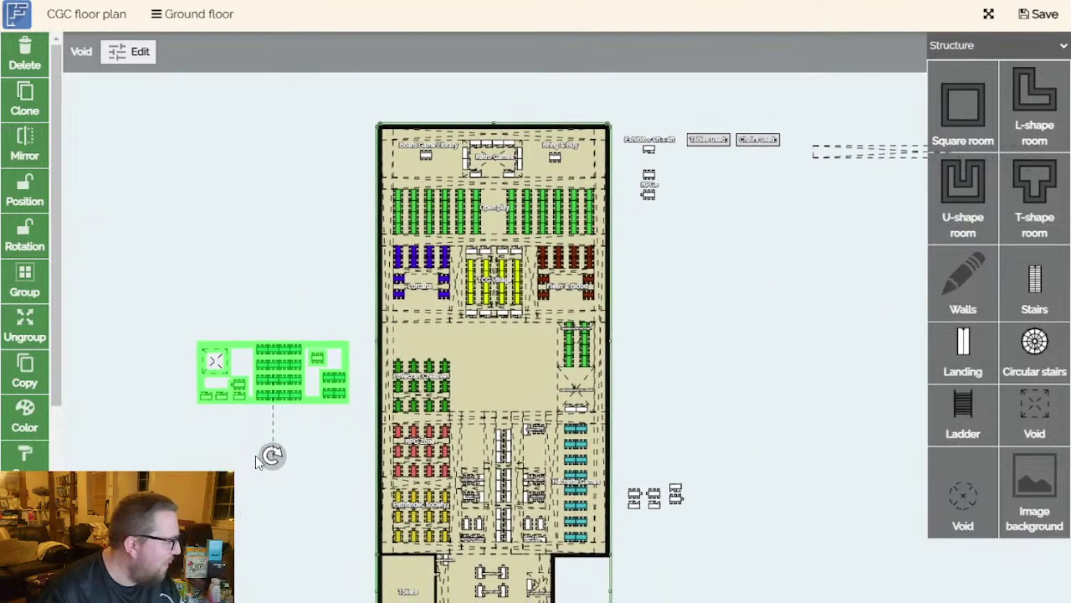
# Reposition the grouped layout along the hall's outer wall, placing it level with the empty floor area above Lovecraft Creative.
pyautogui.moveTo(330, 407); pyautogui.dragTo(296, 492)
pyautogui.scroll(-2, 301, 492)
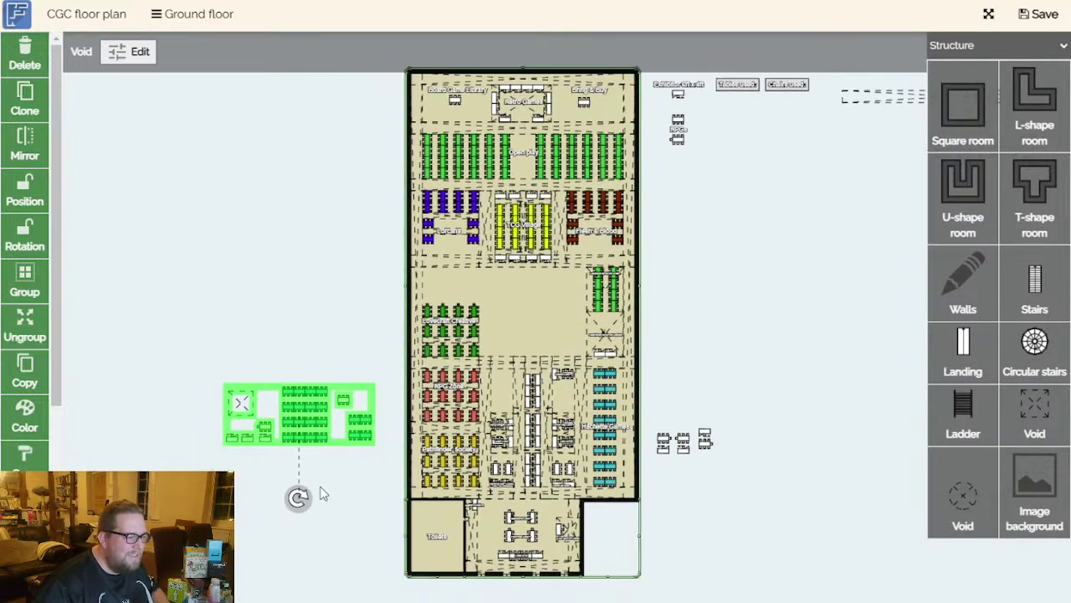
pyautogui.scroll(3, 318, 492)
pyautogui.scroll(-3, 318, 492)
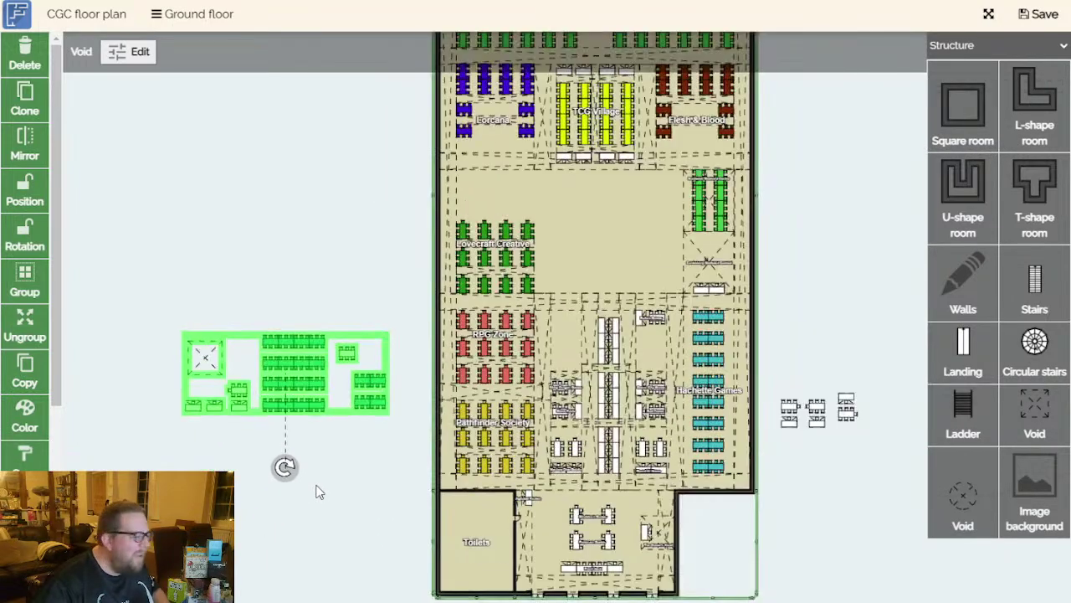
pyautogui.scroll(1, 315, 491)
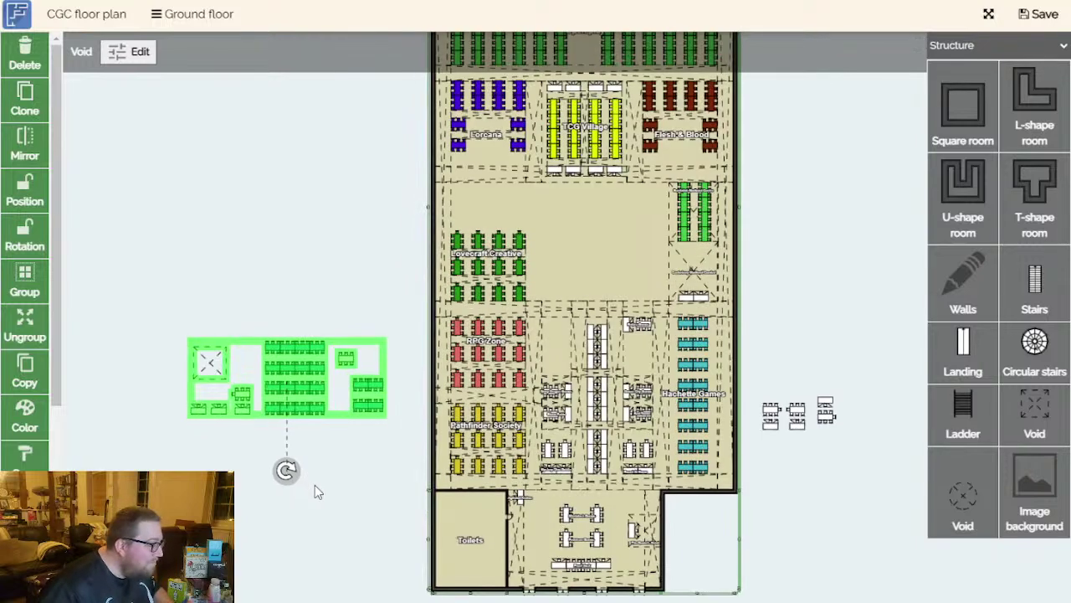
pyautogui.scroll(1, 325, 490)
pyautogui.moveTo(324, 489); pyautogui.dragTo(254, 500)
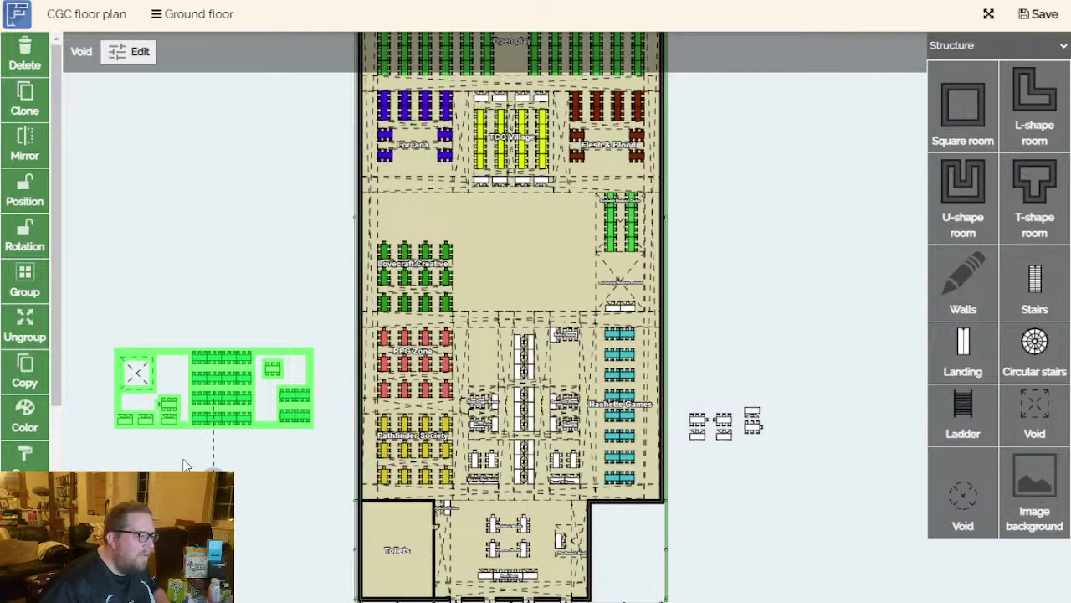
pyautogui.moveTo(227, 403); pyautogui.dragTo(256, 209)
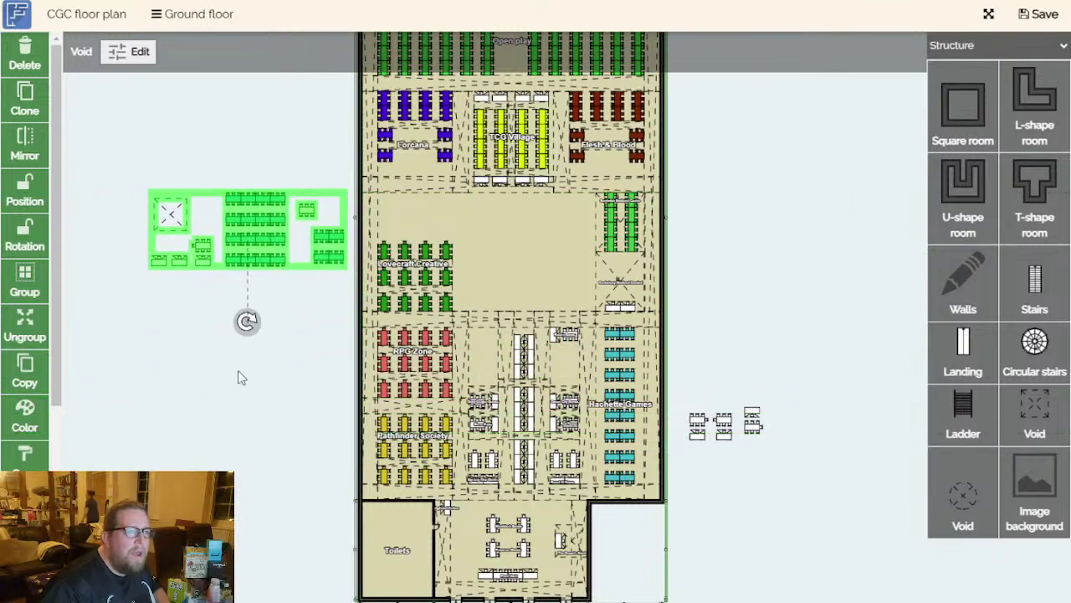
# Move the grouped layout back outside the Flesh & Blood side of the hall, below the spare RPGs tables, and deselect it.
pyautogui.scroll(2, 239, 572)
pyautogui.scroll(1, 238, 572)
pyautogui.moveTo(373, 350); pyautogui.dragTo(840, 303)
pyautogui.moveTo(822, 409); pyautogui.dragTo(765, 433)
pyautogui.click(818, 442)
pyautogui.scroll(1, 779, 445)
pyautogui.moveTo(782, 470); pyautogui.dragTo(686, 507)
pyautogui.click(697, 291)
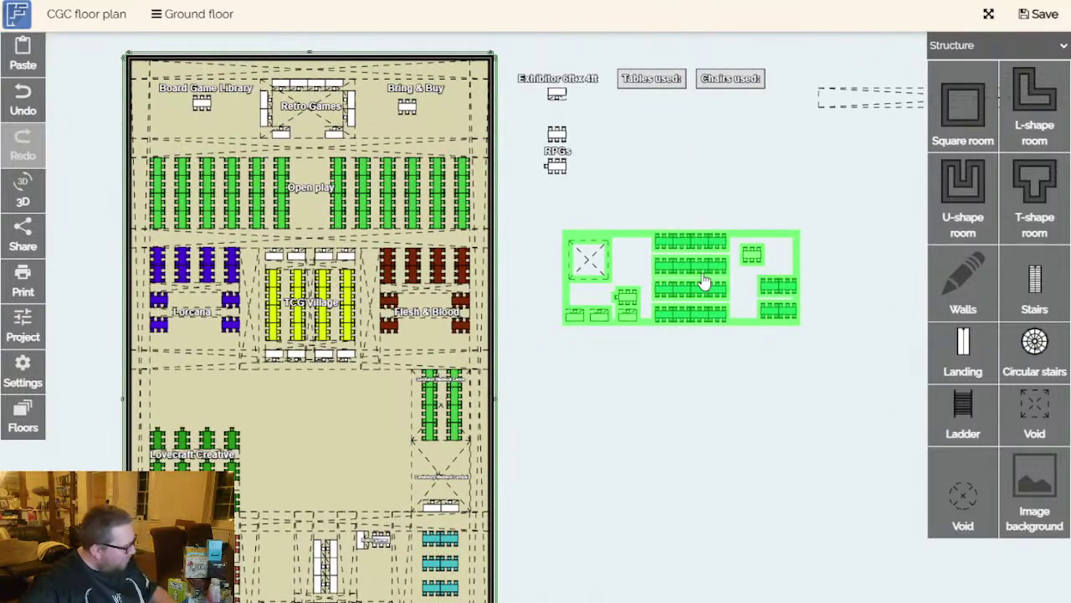
pyautogui.click(693, 408)
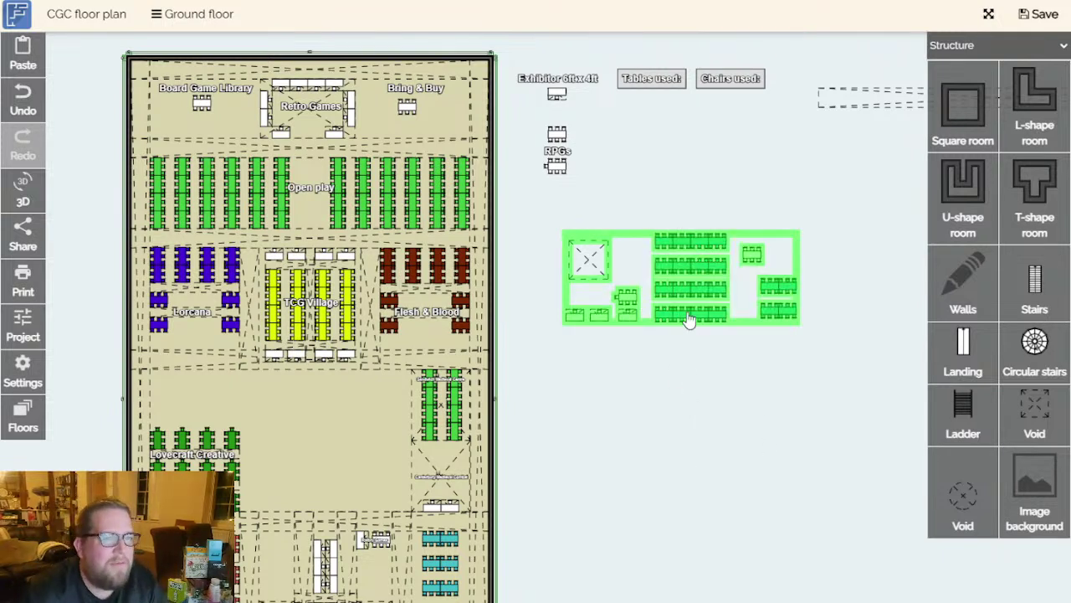
# Delete the long, narrow spare voids outside the hall beside the "Chairs used" label.
pyautogui.click(880, 107)
pyautogui.press('Delete')
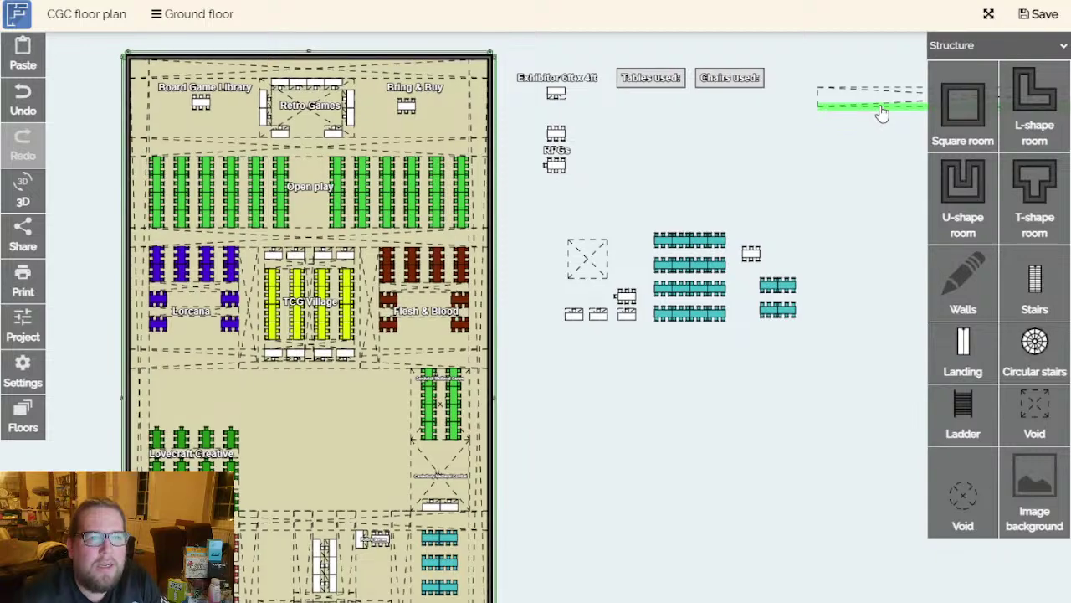
pyautogui.moveTo(824, 165); pyautogui.dragTo(957, 201)
pyautogui.moveTo(737, 192); pyautogui.dragTo(831, 143)
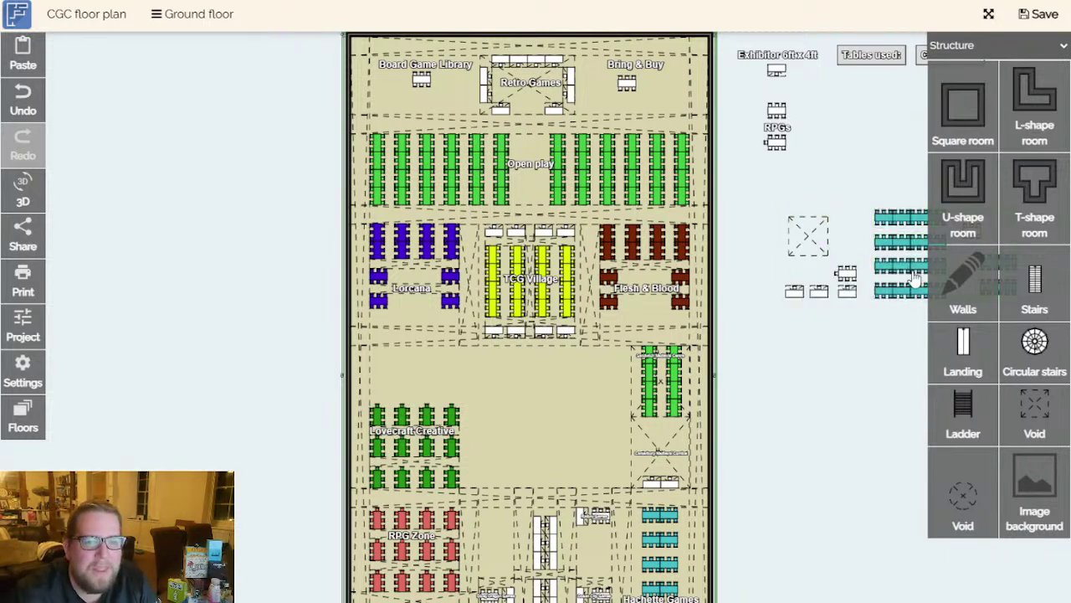
pyautogui.moveTo(869, 417); pyautogui.dragTo(1035, 411)
pyautogui.moveTo(625, 308); pyautogui.dragTo(621, 304)
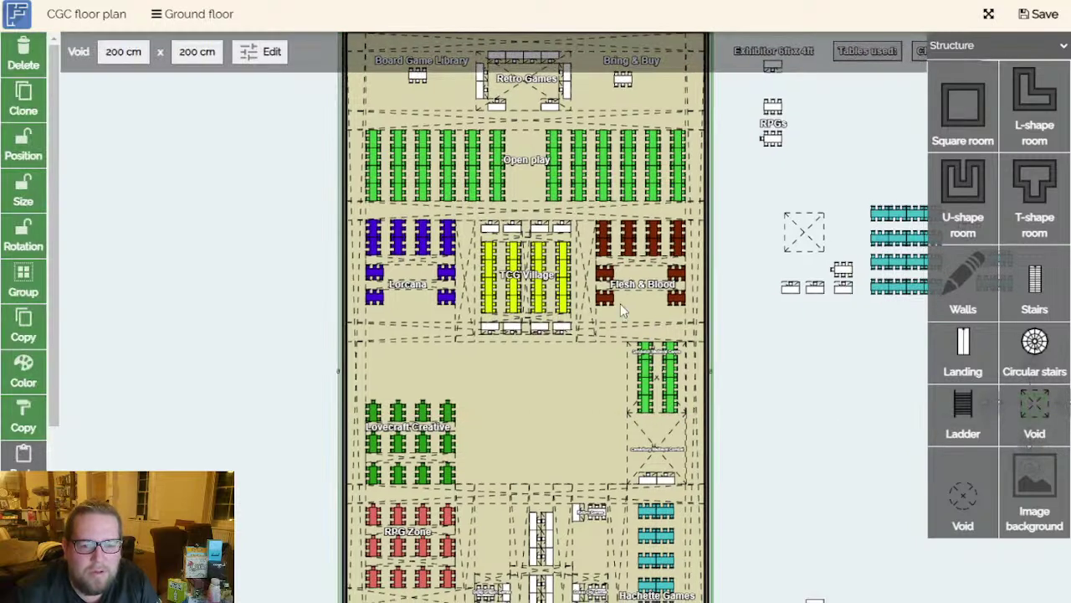
pyautogui.press('Delete')
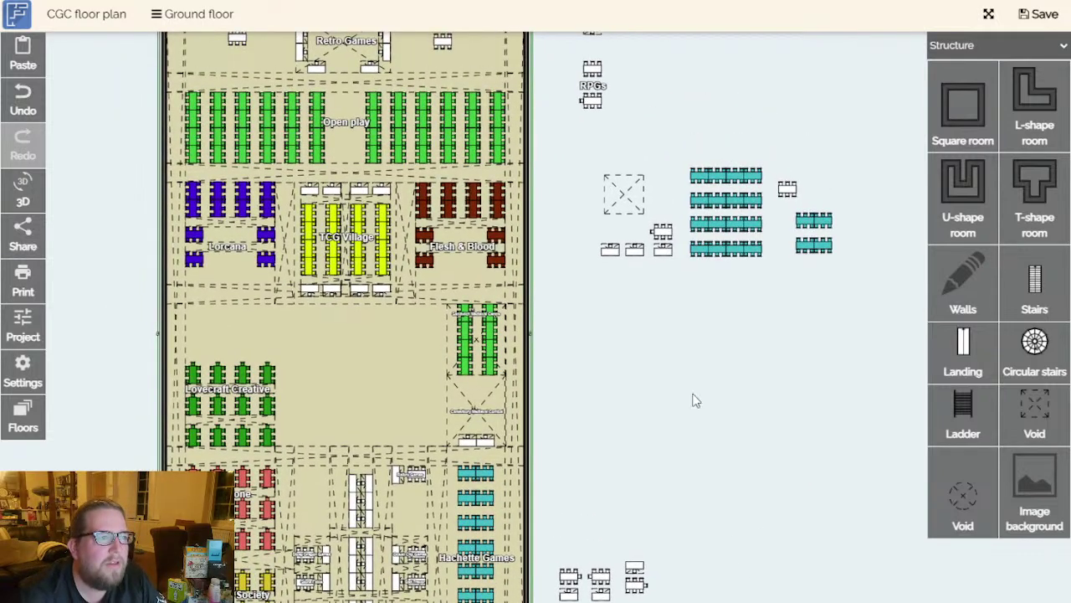
# Copy the seven-chair table below the RPGs label and place the copy in the empty space outside the hall.
pyautogui.click(598, 162)
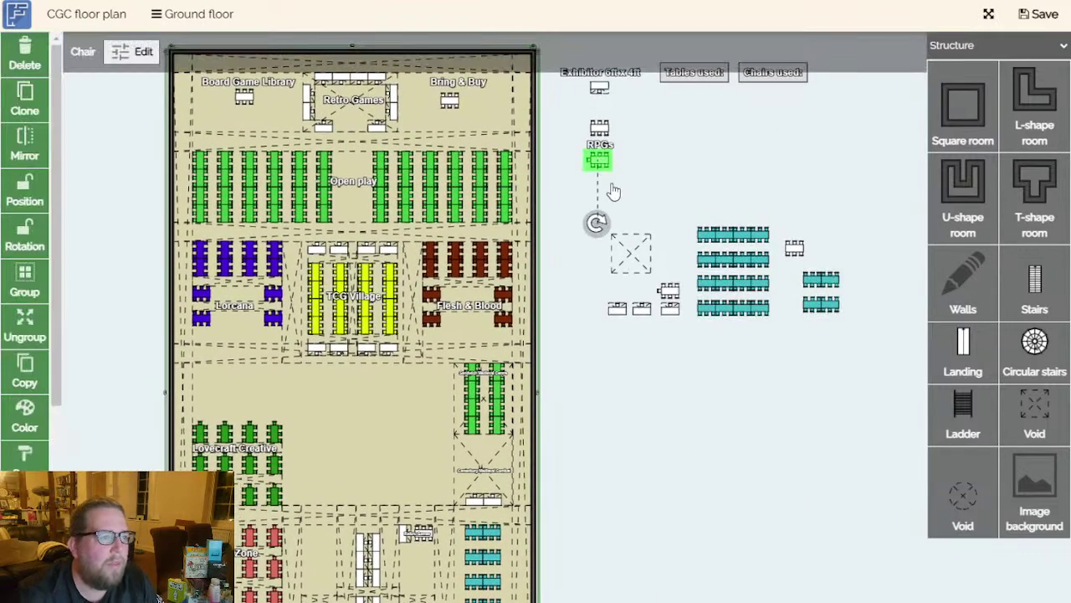
pyautogui.hotkey('ctrl', 'c')
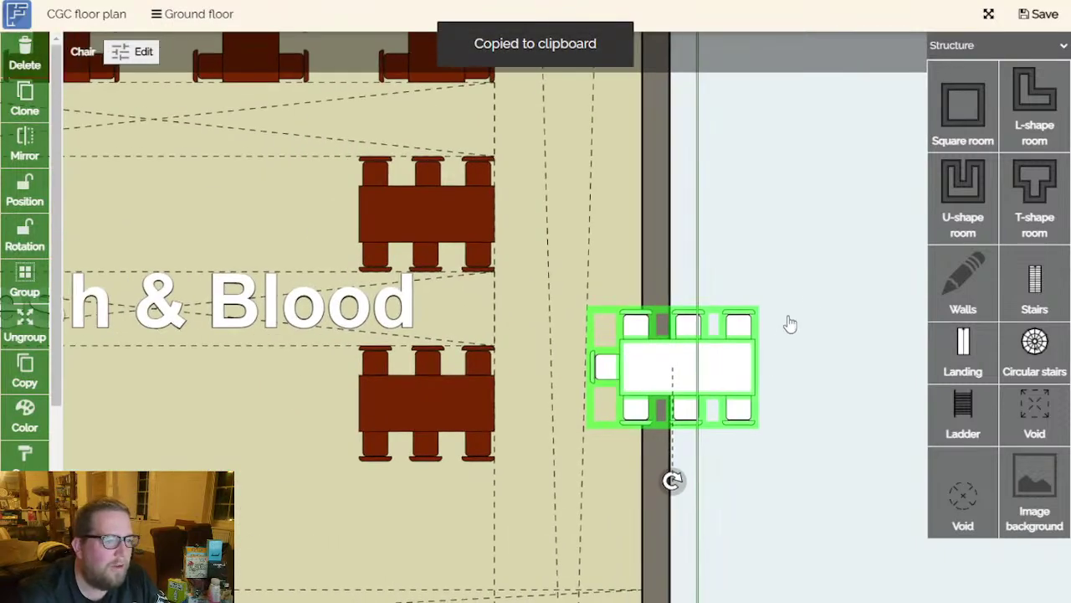
pyautogui.moveTo(793, 349); pyautogui.dragTo(885, 309)
pyautogui.moveTo(794, 446); pyautogui.dragTo(778, 418)
pyautogui.moveTo(826, 484); pyautogui.dragTo(588, 454)
pyautogui.scroll(-3, 816, 478)
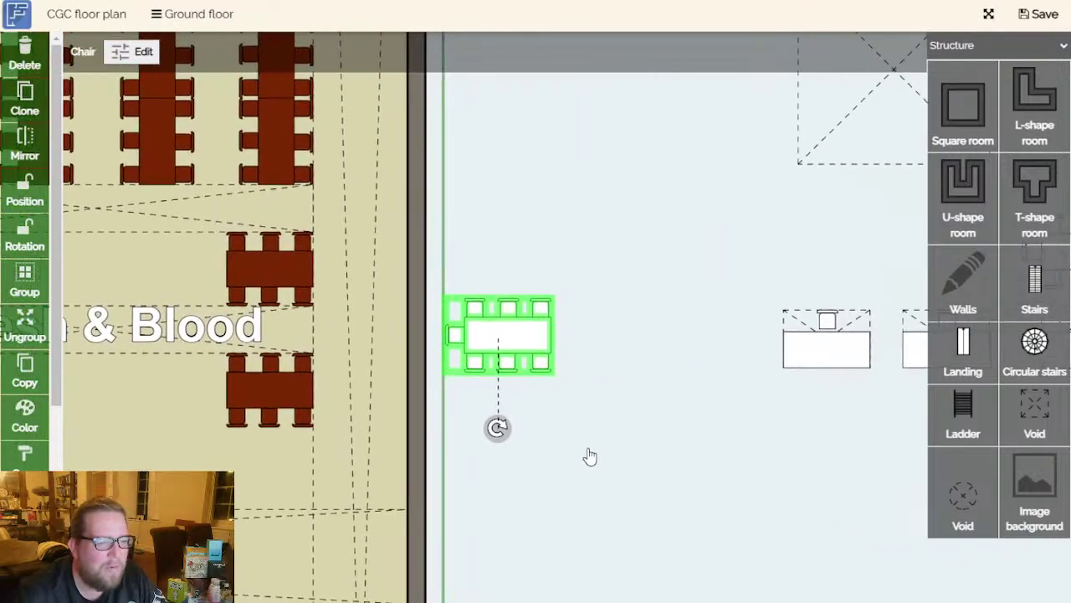
pyautogui.scroll(-3, 588, 454)
pyautogui.moveTo(706, 511); pyautogui.dragTo(587, 381)
pyautogui.moveTo(493, 306); pyautogui.dragTo(603, 505)
pyautogui.moveTo(679, 516); pyautogui.dragTo(679, 449)
pyautogui.scroll(3, 655, 427)
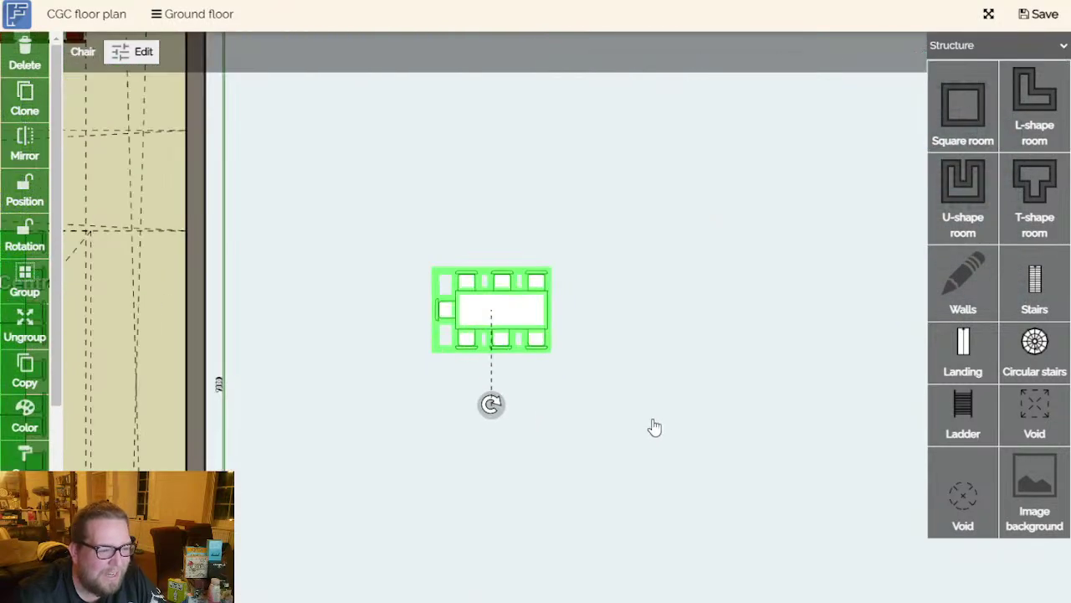
# Ungroup the copied seven-chair table and delete its tabletop, keeping the loose chairs.
pyautogui.click(53, 283)
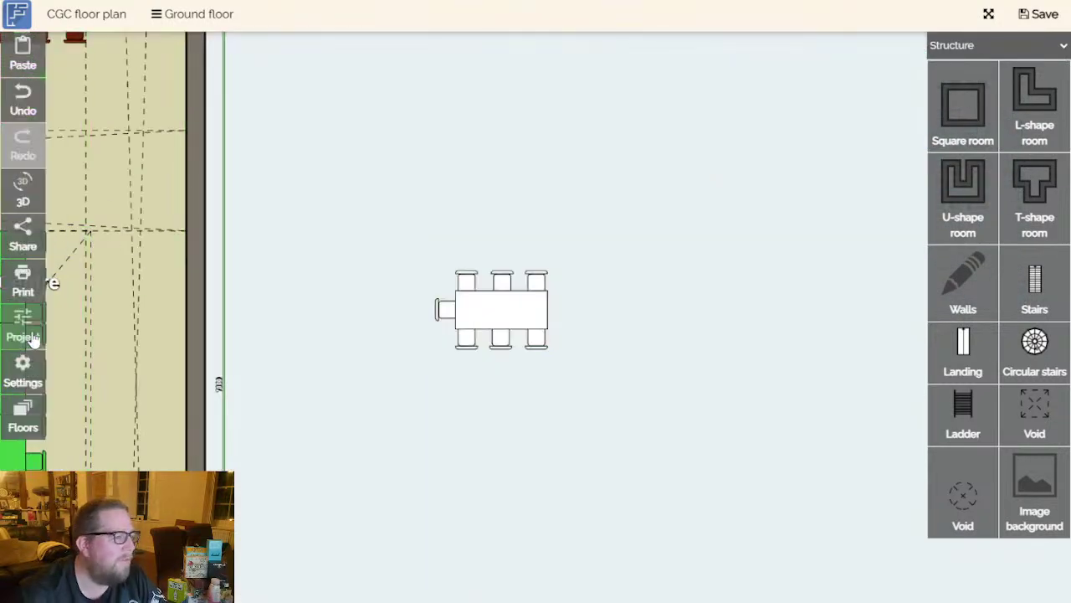
pyautogui.click(490, 324)
pyautogui.press('Delete')
pyautogui.scroll(2, 519, 327)
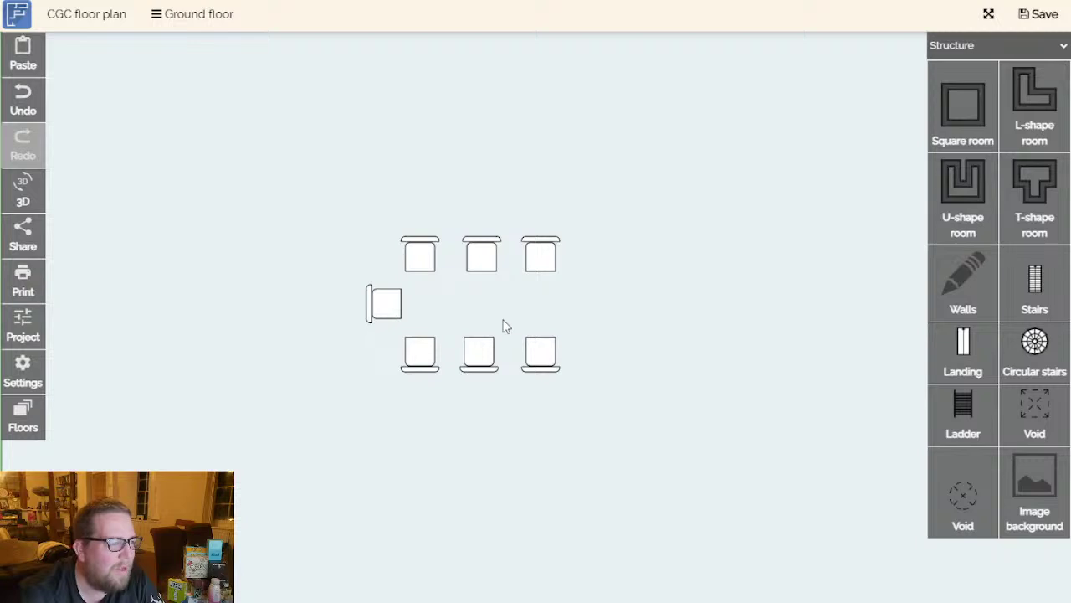
pyautogui.click(383, 309)
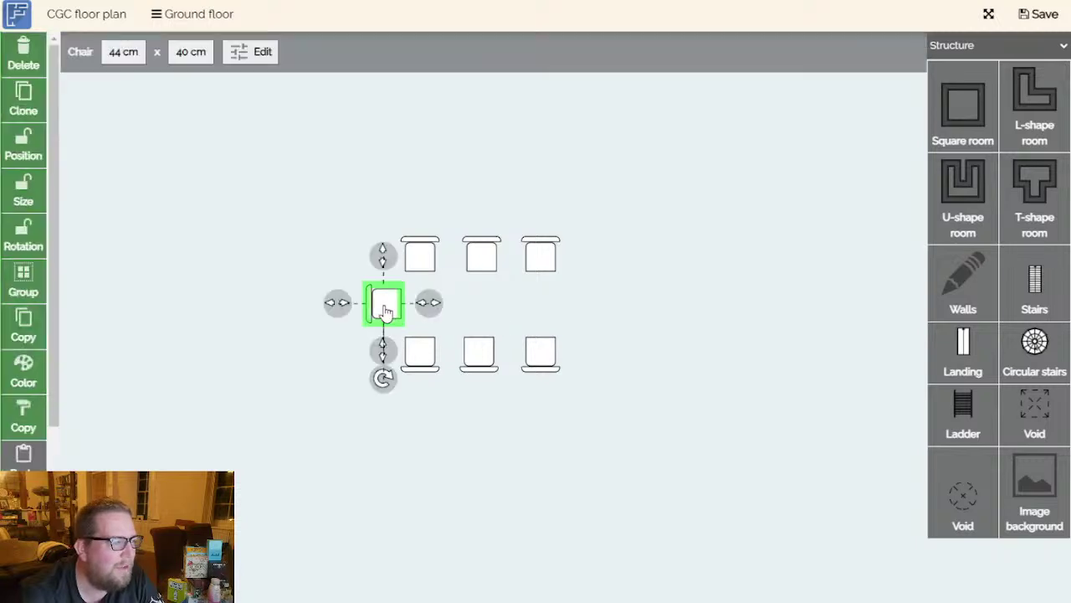
# Move the three lower chairs down, away from the upper row and the side chair.
pyautogui.click(423, 368)
pyautogui.moveTo(421, 358); pyautogui.dragTo(408, 452)
pyautogui.click(478, 355)
pyautogui.moveTo(479, 355); pyautogui.dragTo(482, 521)
pyautogui.moveTo(546, 357); pyautogui.dragTo(650, 569)
pyautogui.moveTo(685, 508); pyautogui.dragTo(631, 344)
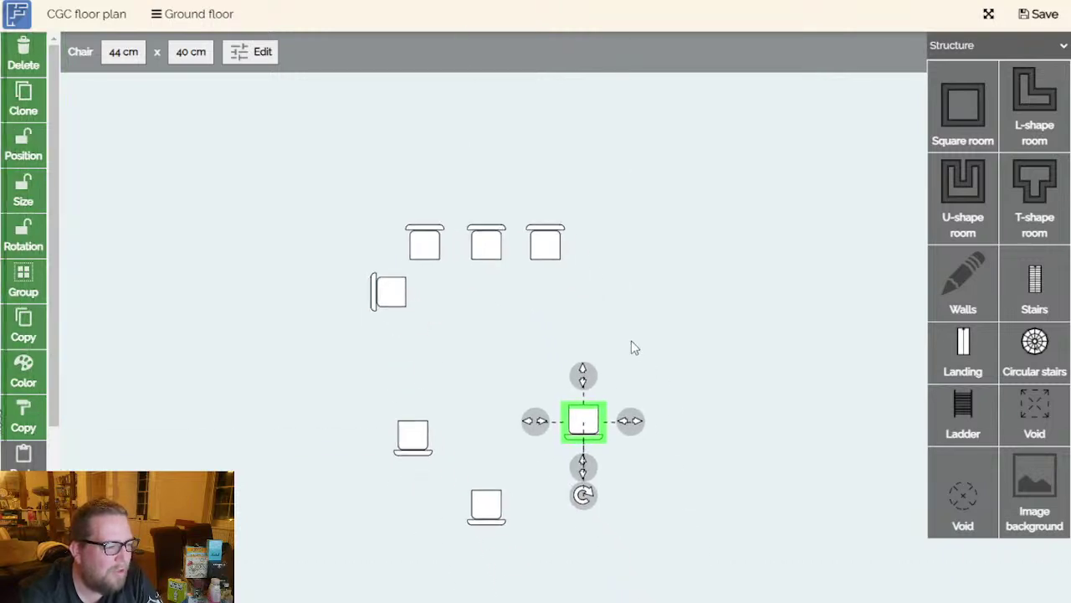
# Duplicate the single side chair and place the copy directly below it, facing the same way.
pyautogui.click(388, 294)
pyautogui.hotkey('ctrl', 'c')
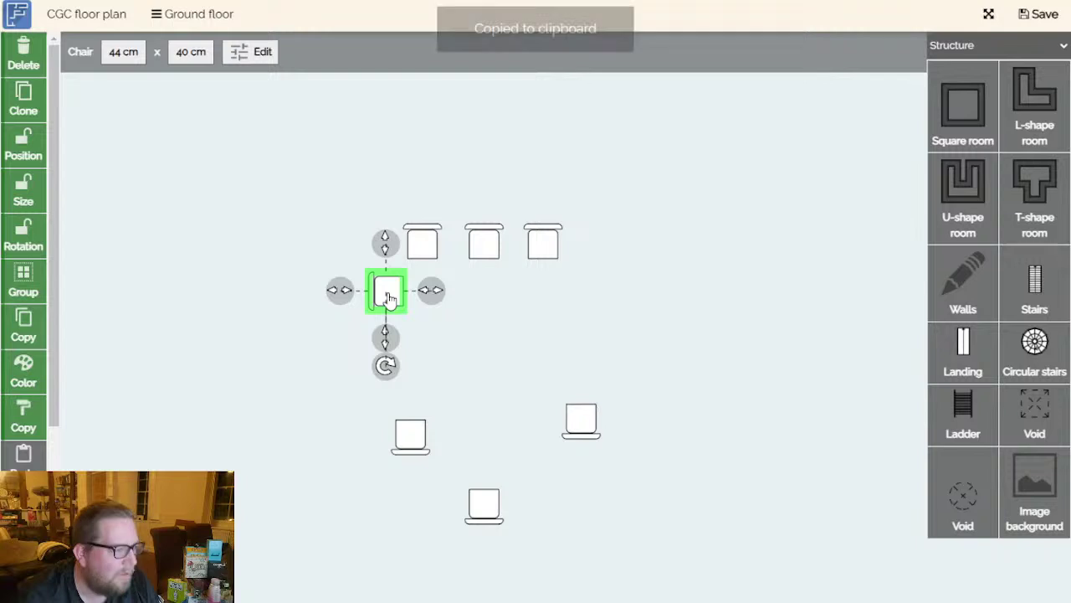
pyautogui.hotkey('ctrl', 'v')
pyautogui.scroll(-2, 338, 341)
pyautogui.moveTo(470, 339); pyautogui.dragTo(133, 407)
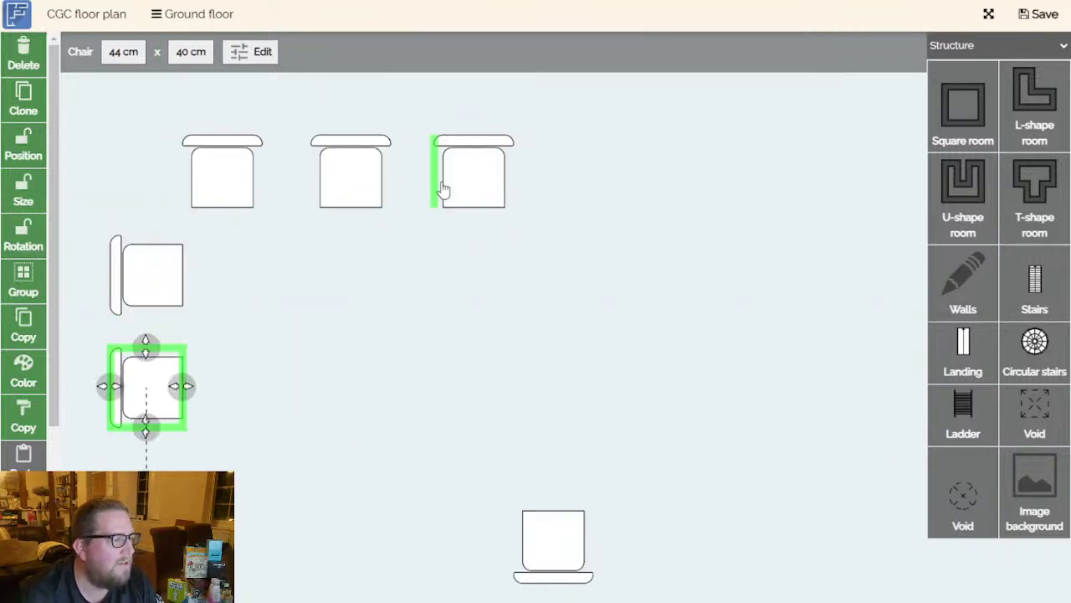
# Duplicate the last chair of the upper row twice and line up the copies beside it, extending the row to five chairs.
pyautogui.click(459, 187)
pyautogui.hotkey('ctrl', 'c')
pyautogui.hotkey('ctrl', 'v')
pyautogui.scroll(-3, 511, 268)
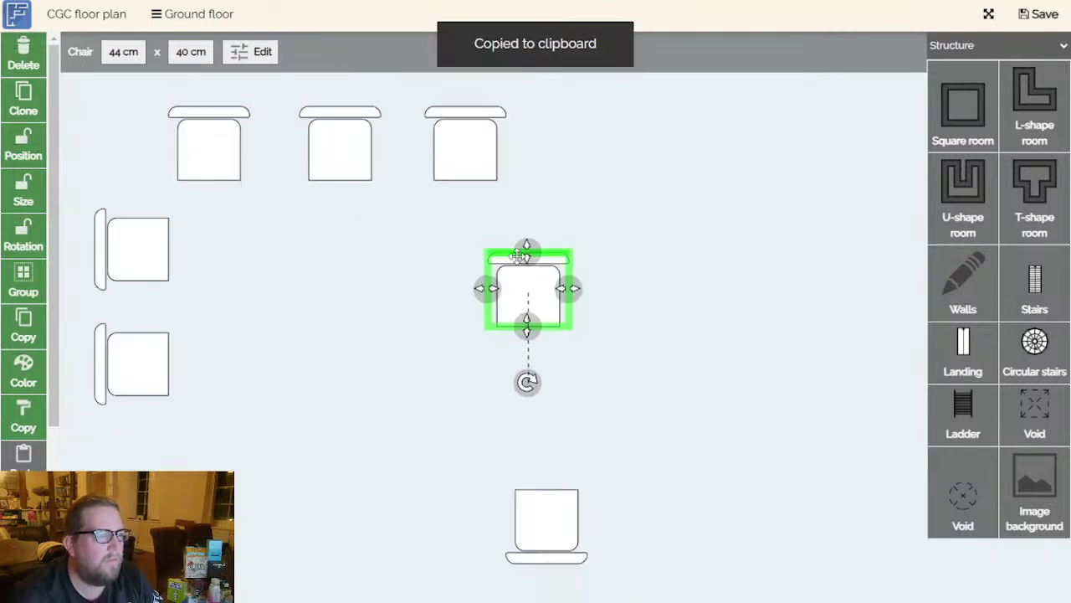
pyautogui.moveTo(524, 281); pyautogui.dragTo(590, 161)
pyautogui.hotkey('ctrl', 'c')
pyautogui.hotkey('ctrl', 'v')
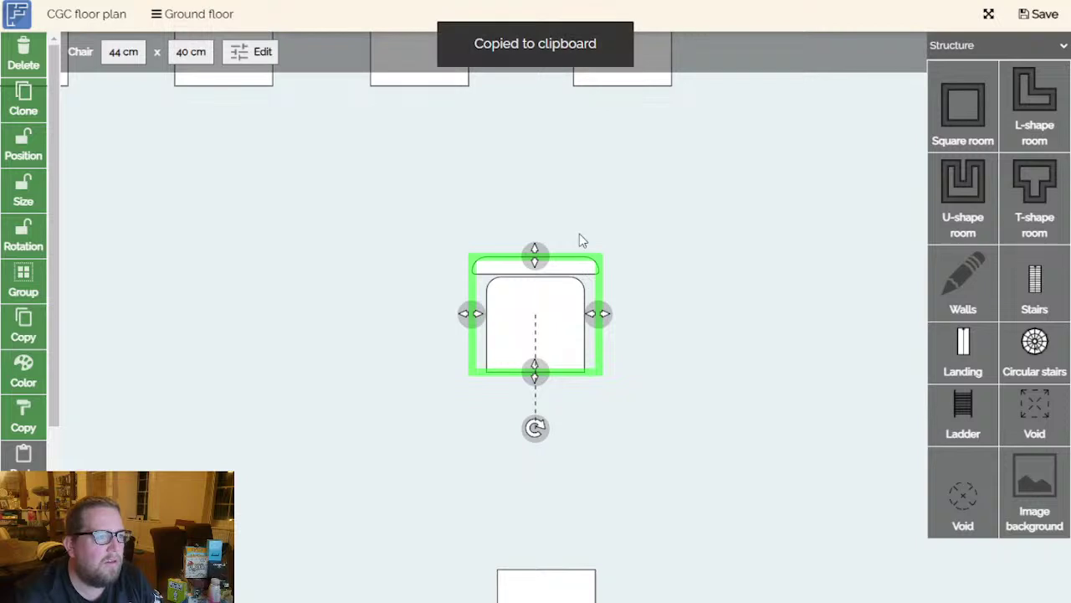
pyautogui.scroll(-3, 583, 239)
pyautogui.moveTo(572, 309); pyautogui.dragTo(734, 167)
# Duplicate the lower left-side chair and place the copy directly below it as the third chair of that column.
pyautogui.click(247, 355)
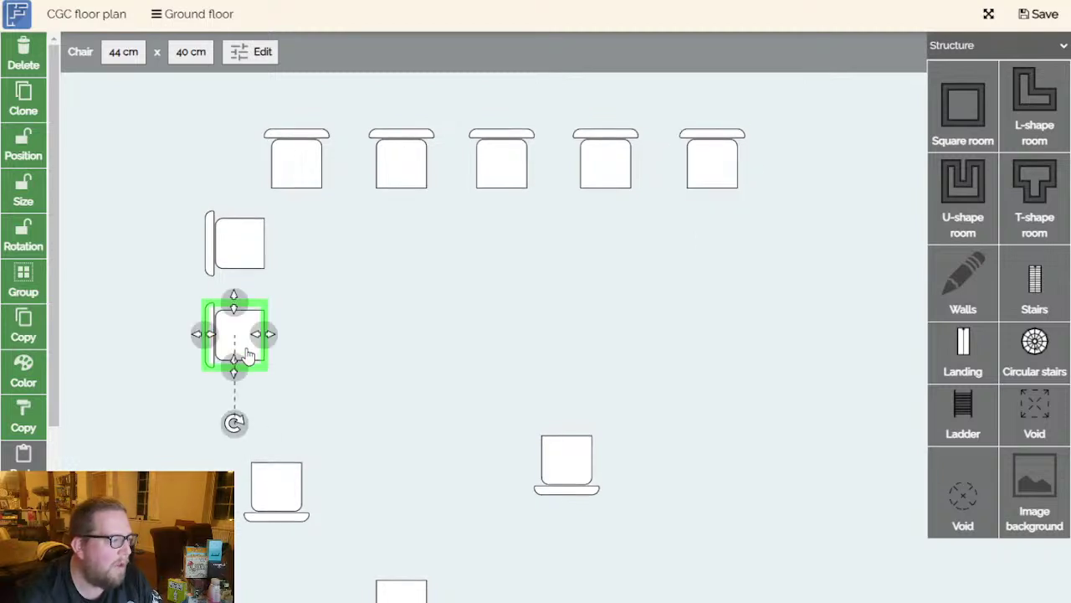
pyautogui.hotkey('ctrl', 'c')
pyautogui.hotkey('ctrl', 'v')
pyautogui.moveTo(397, 430); pyautogui.dragTo(533, 328)
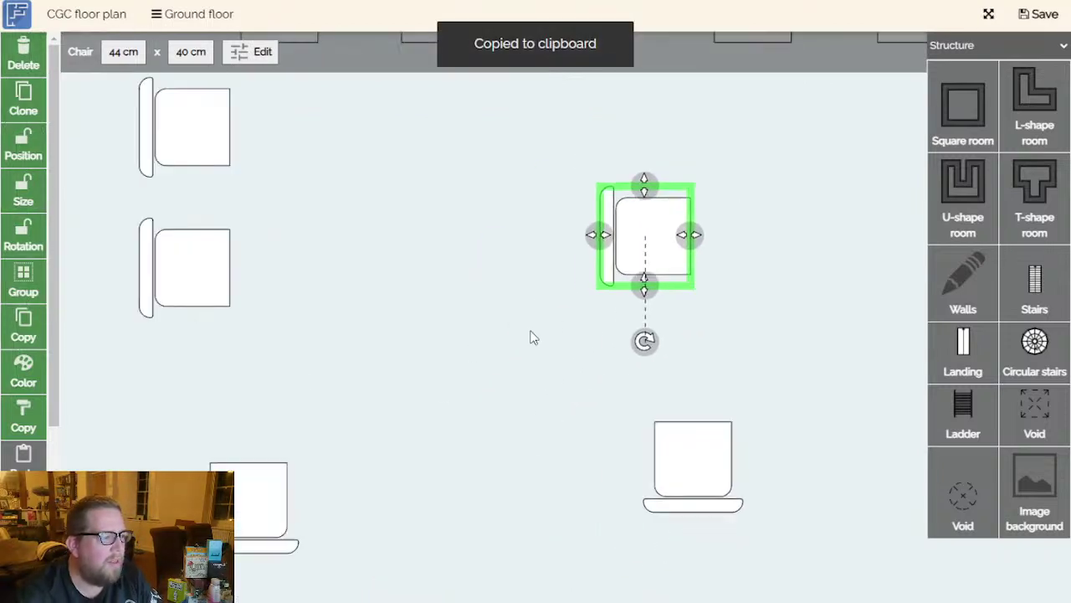
pyautogui.scroll(-3, 533, 330)
pyautogui.moveTo(614, 297); pyautogui.dragTo(313, 405)
pyautogui.click(387, 361)
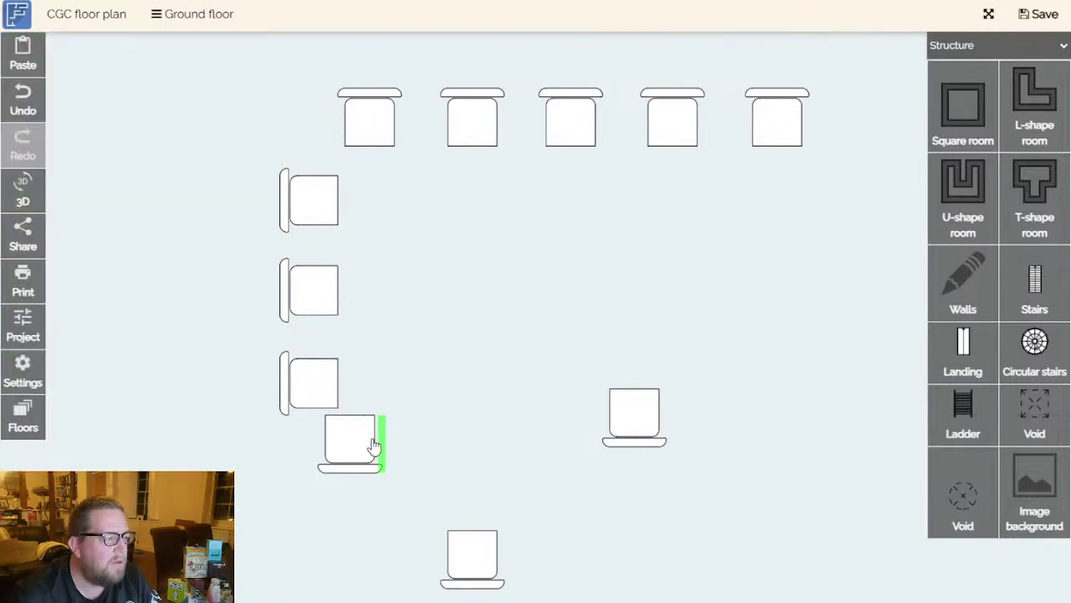
# Move the lower-left chair clear of the side column and delete the rightmost chair of the upper row.
pyautogui.click(374, 444)
pyautogui.moveTo(373, 437); pyautogui.dragTo(415, 470)
pyautogui.click(773, 125)
pyautogui.press('Delete')
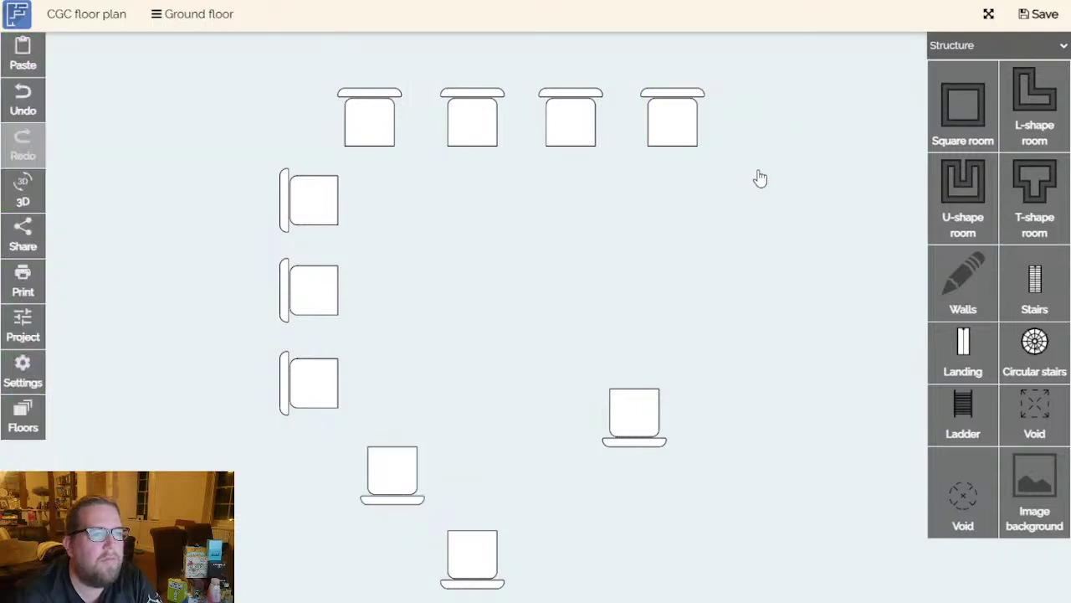
# Move the lowest loose chair to the right side opposite the first left-side chair, turned to face inward.
pyautogui.moveTo(493, 565); pyautogui.dragTo(649, 266)
pyautogui.moveTo(634, 345); pyautogui.dragTo(734, 268)
pyautogui.moveTo(645, 264); pyautogui.dragTo(773, 194)
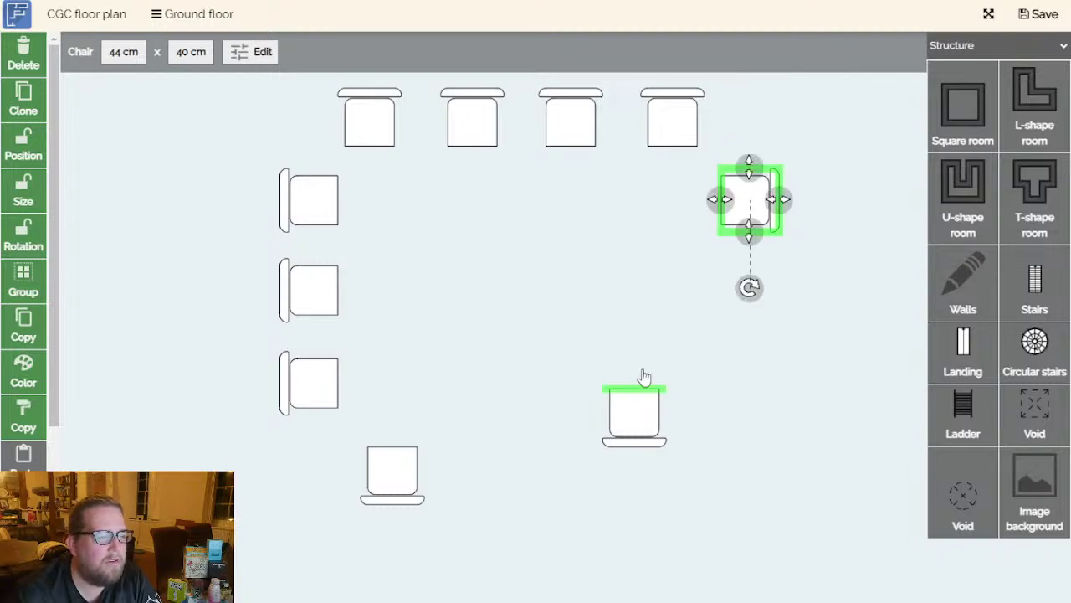
# Duplicate the right-side chair twice and stack the copies below it, making a column of three level with the left side.
pyautogui.hotkey('ctrl', 'c')
pyautogui.hotkey('ctrl', 'v')
pyautogui.scroll(3, 717, 232)
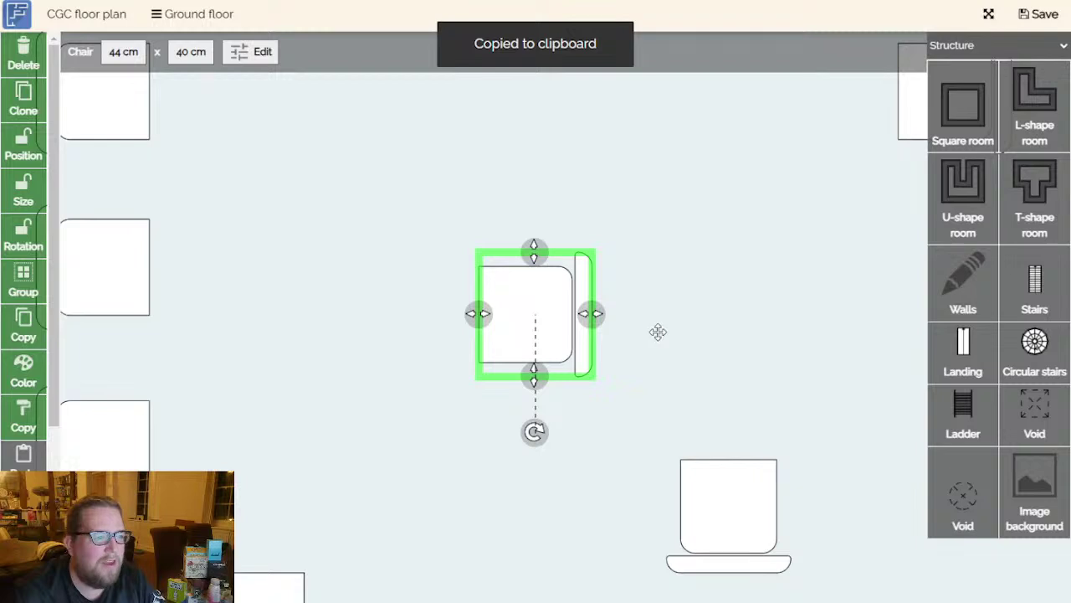
pyautogui.scroll(-4, 653, 332)
pyautogui.moveTo(617, 326); pyautogui.dragTo(812, 302)
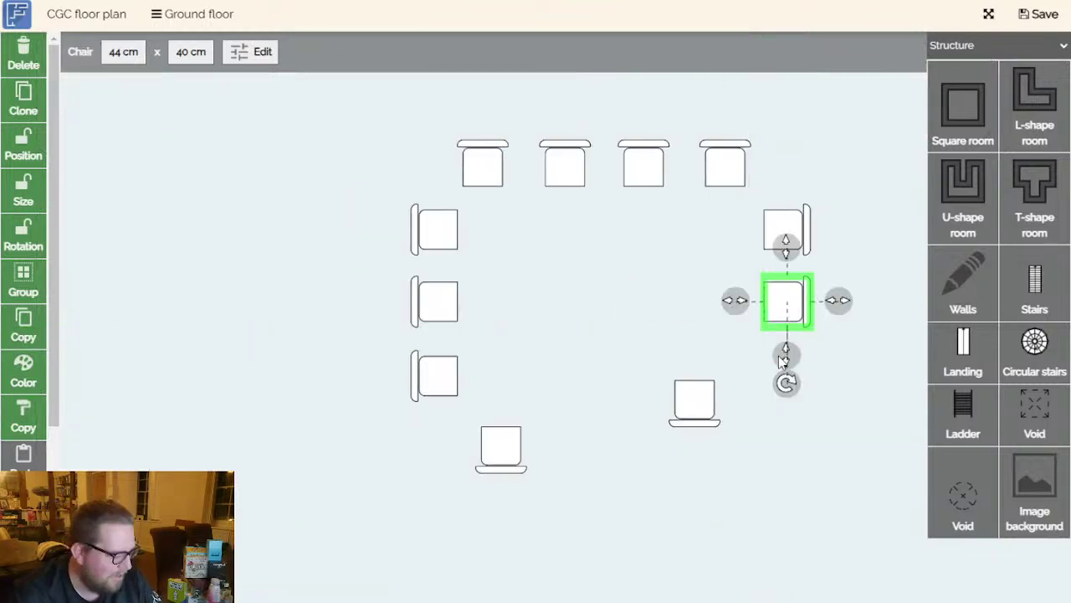
pyautogui.hotkey('ctrl', 'c')
pyautogui.hotkey('ctrl', 'v')
pyautogui.scroll(2, 775, 376)
pyautogui.scroll(-3, 619, 324)
pyautogui.moveTo(601, 313); pyautogui.dragTo(806, 376)
# Move the two remaining lower chairs further down, below the two side columns.
pyautogui.click(717, 390)
pyautogui.moveTo(717, 390); pyautogui.dragTo(701, 509)
pyautogui.moveTo(564, 429); pyautogui.dragTo(549, 483)
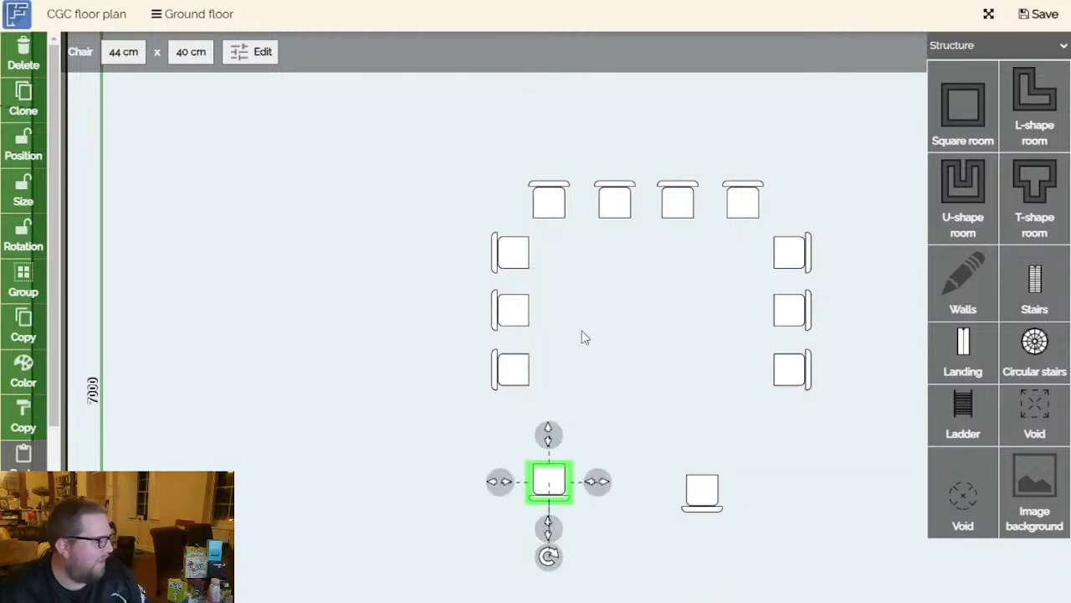
# Examine the whole hall layout, the spare tables outside it and the entrance area.
pyautogui.scroll(-1, 609, 344)
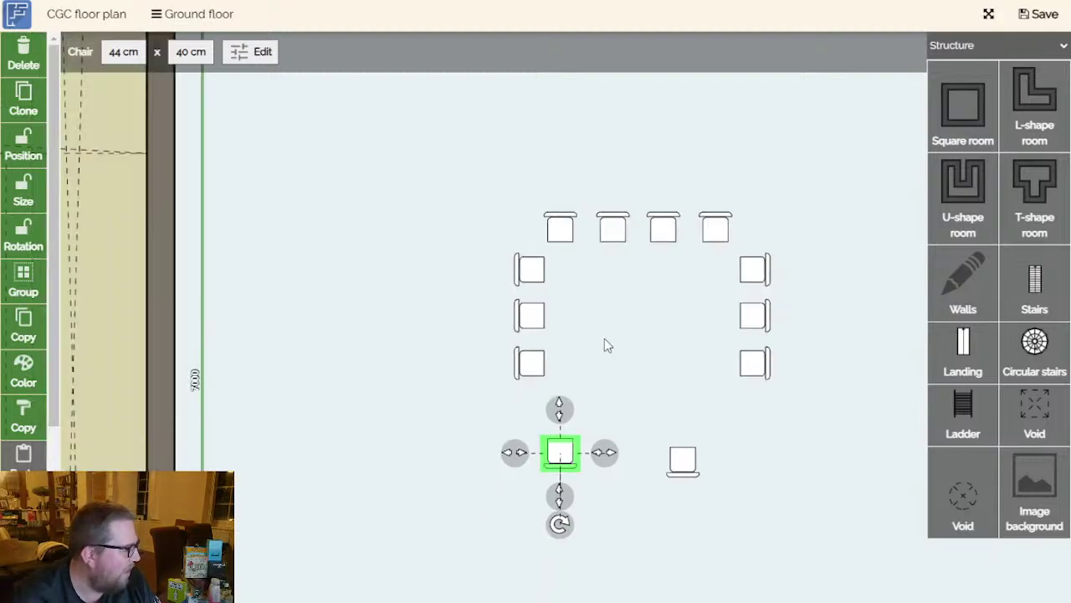
pyautogui.scroll(-5, 654, 343)
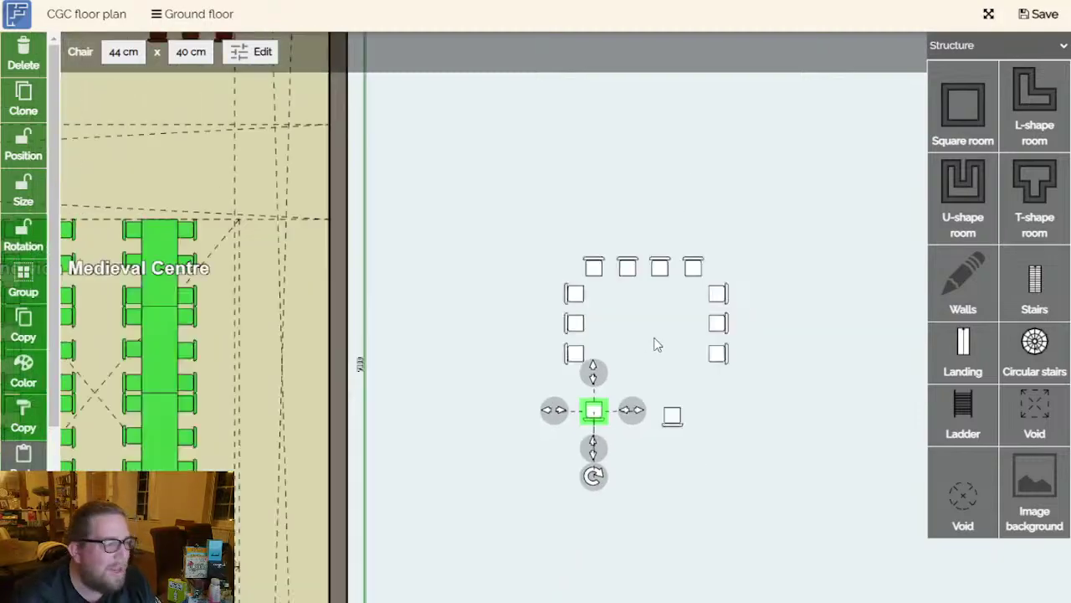
pyautogui.scroll(-2, 652, 343)
pyautogui.scroll(2, 649, 343)
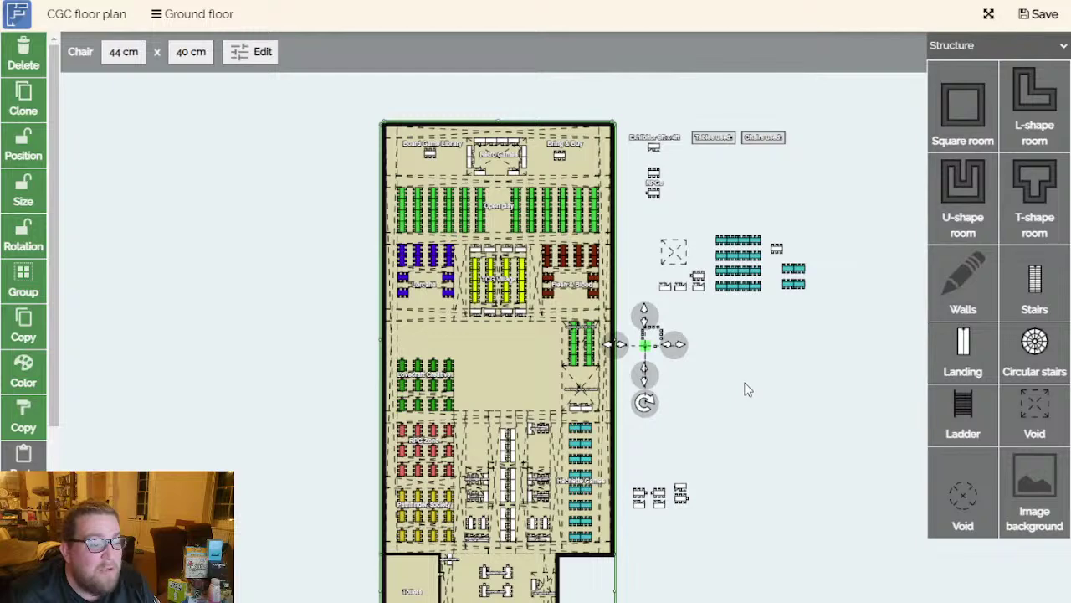
pyautogui.moveTo(745, 393); pyautogui.dragTo(736, 364)
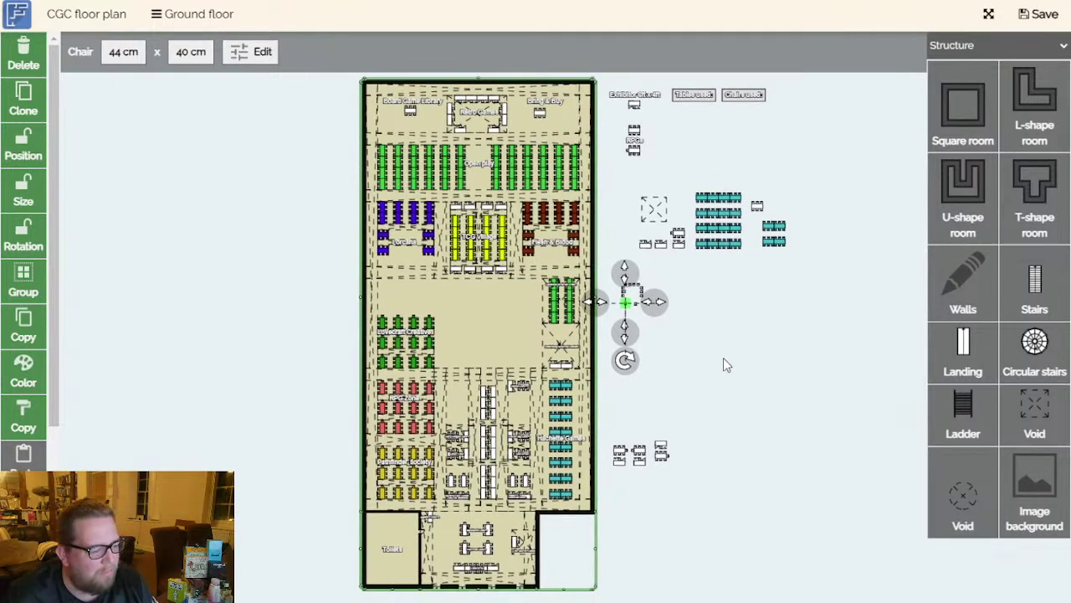
pyautogui.scroll(4, 723, 358)
pyautogui.moveTo(583, 430); pyautogui.dragTo(856, 243)
pyautogui.scroll(-1, 837, 276)
pyautogui.moveTo(829, 299); pyautogui.dragTo(849, 258)
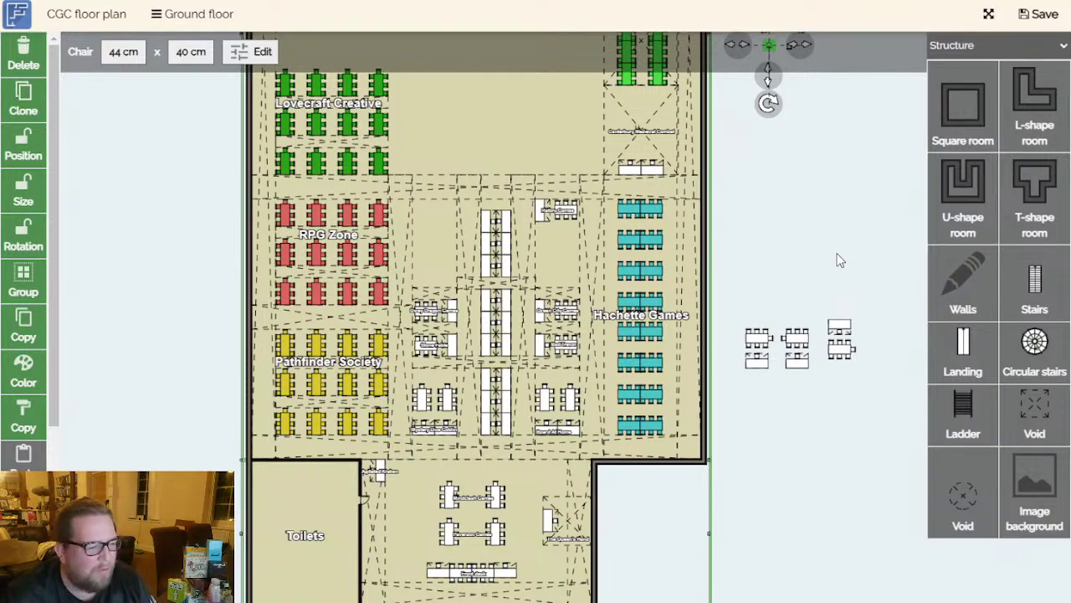
pyautogui.scroll(-3, 835, 262)
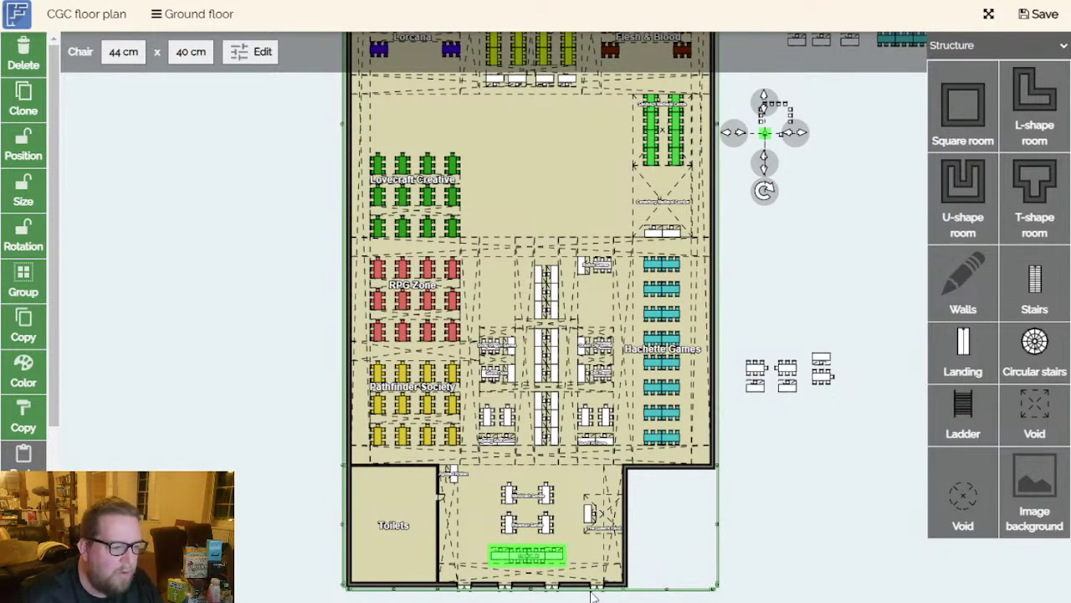
# Leave full-screen view and search Google in a new browser tab for "university of kent tennis".
pyautogui.press('Escape')
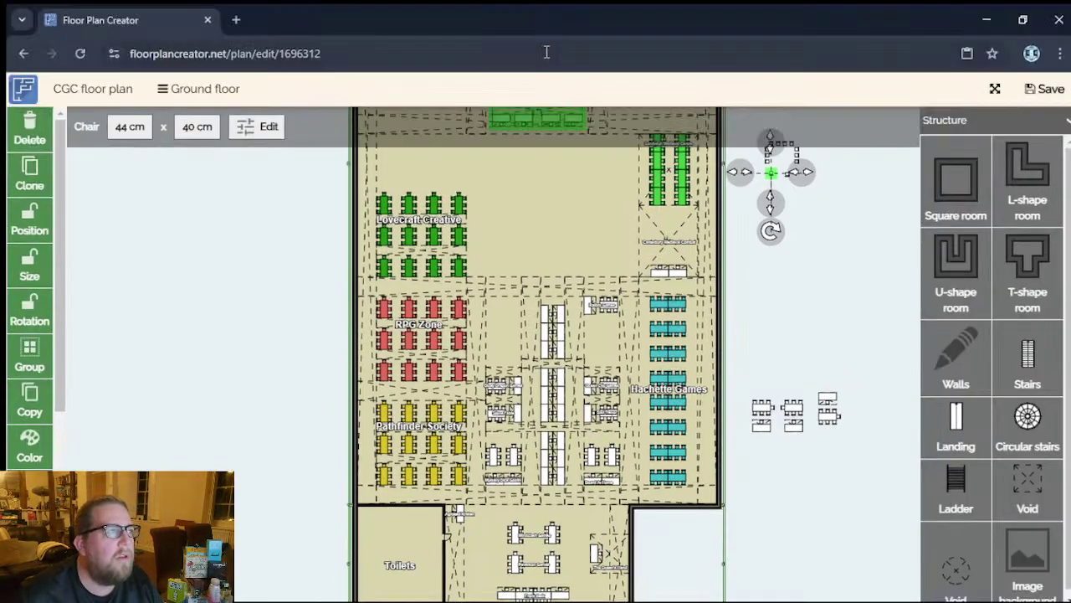
pyautogui.click(237, 22)
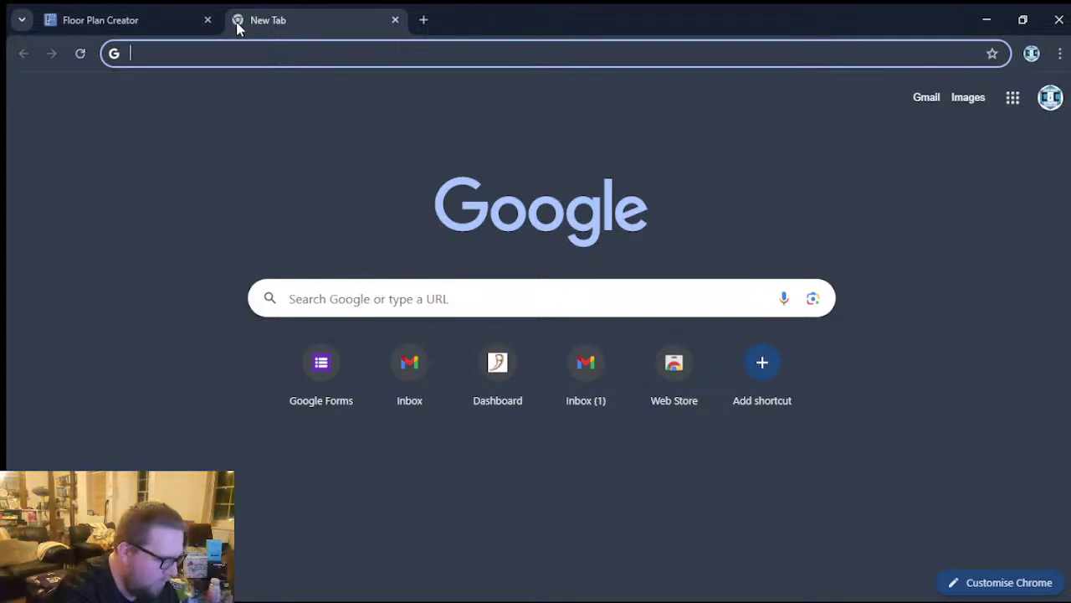
pyautogui.write('univer')
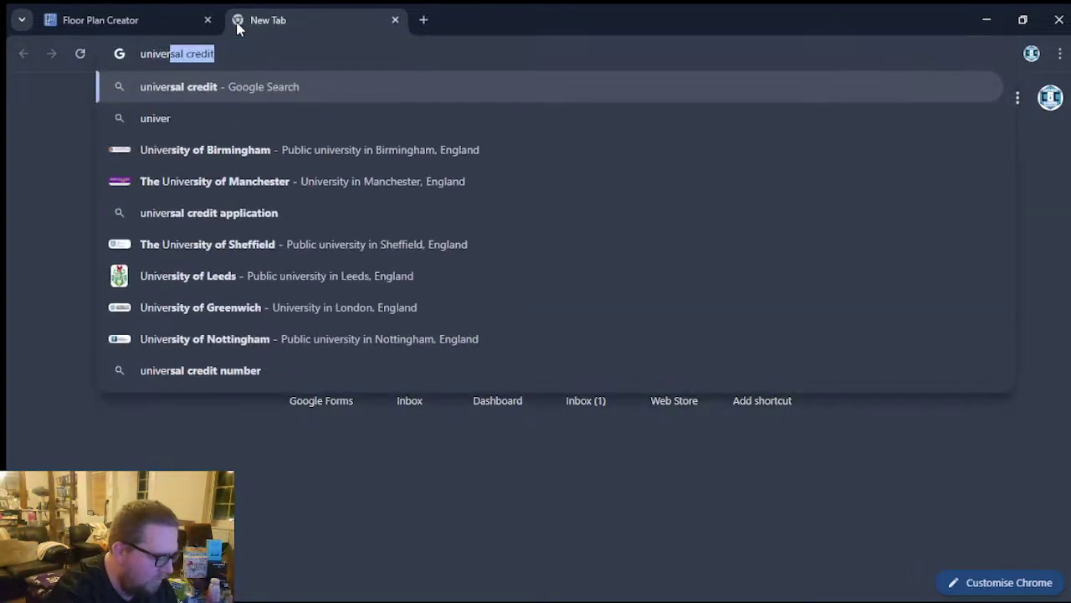
pyautogui.write('sity of ')
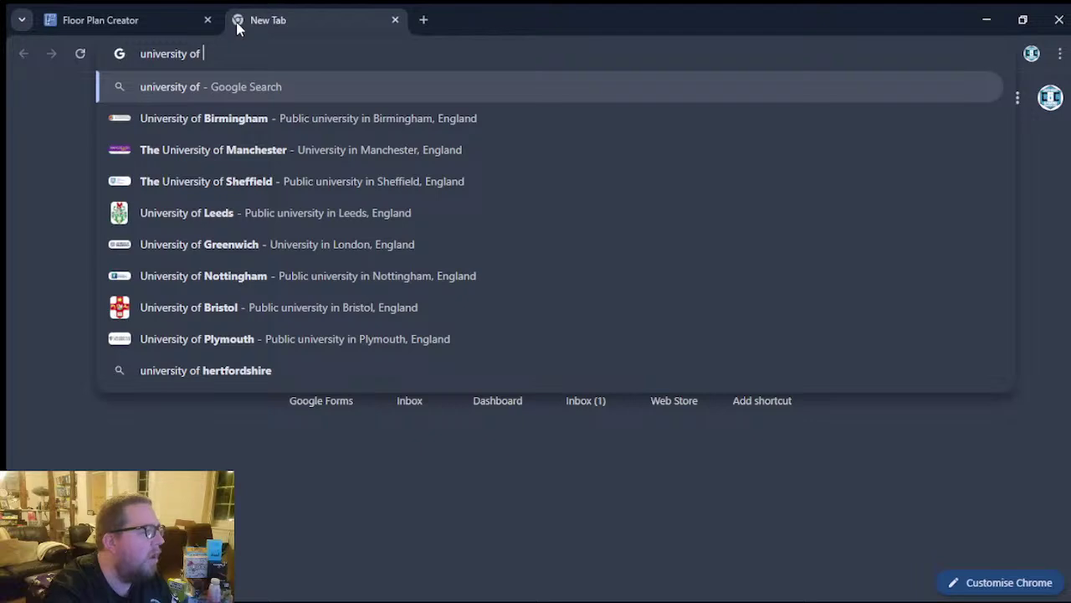
pyautogui.write('kent ')
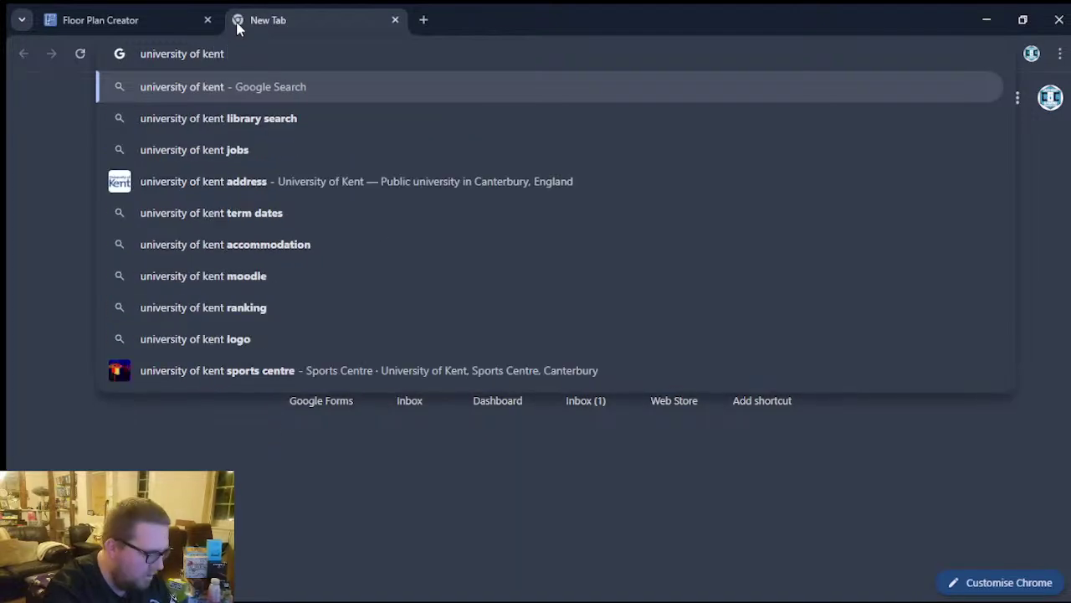
pyautogui.write('tennis')
pyautogui.press('Return')
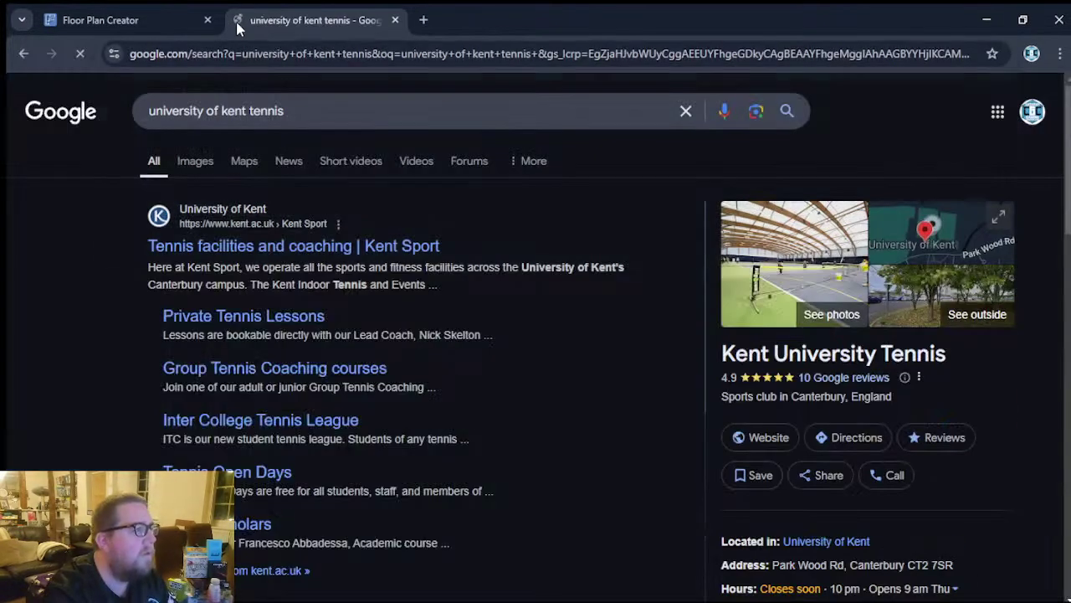
# Show the image results for the search and view the wide interior photo of the tennis hall.
pyautogui.click(197, 163)
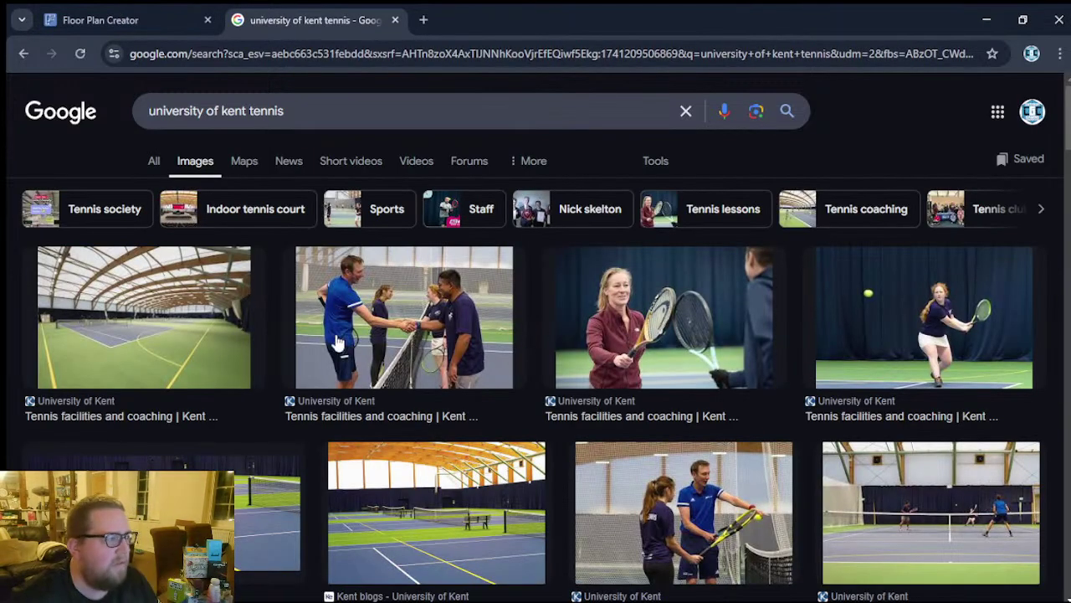
pyautogui.scroll(-1, 479, 371)
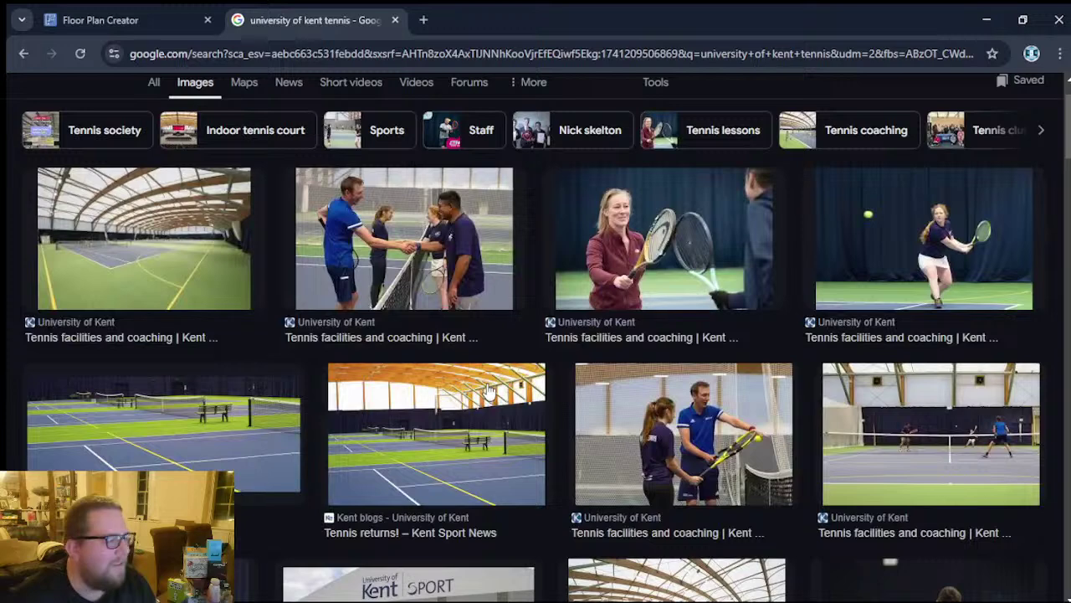
pyautogui.click(162, 263)
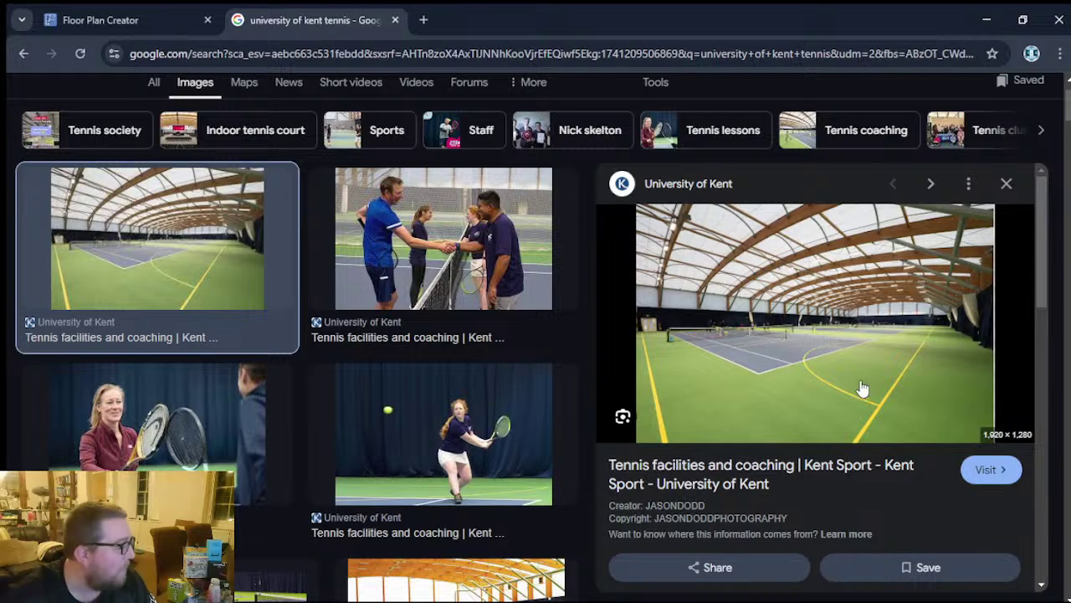
# View the Kent Sport exterior photo among the image results and the related SMC2 photo of the building's front.
pyautogui.scroll(-3, 432, 366)
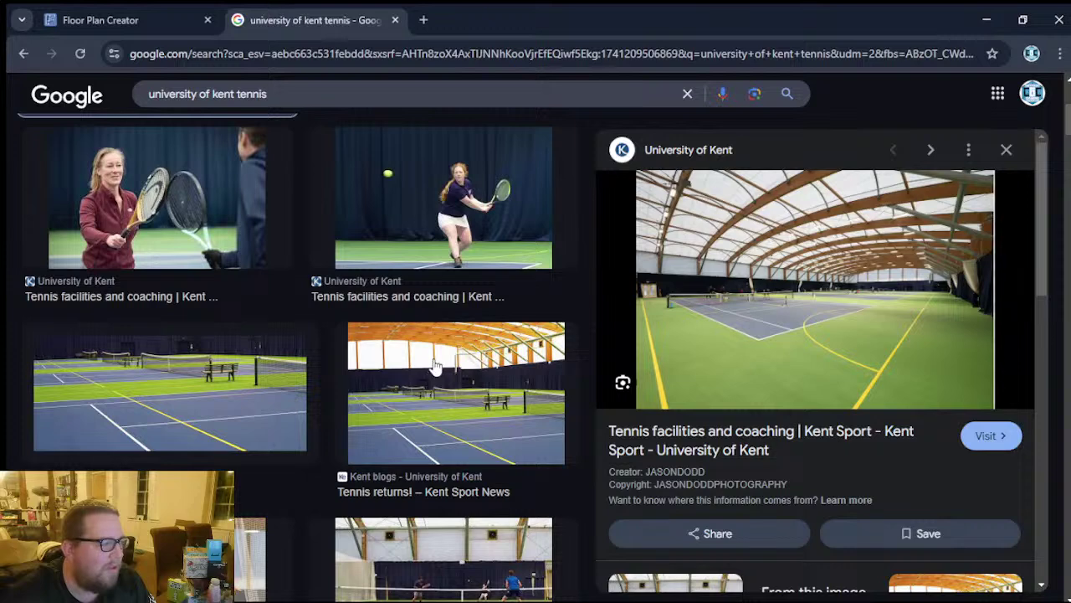
pyautogui.scroll(-5, 434, 369)
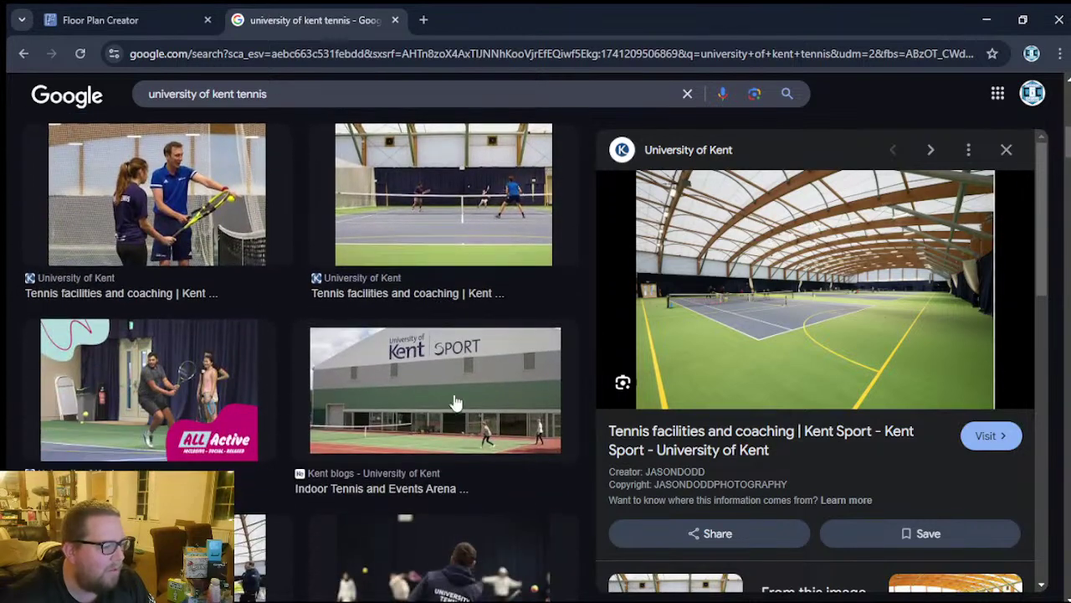
pyautogui.click(452, 416)
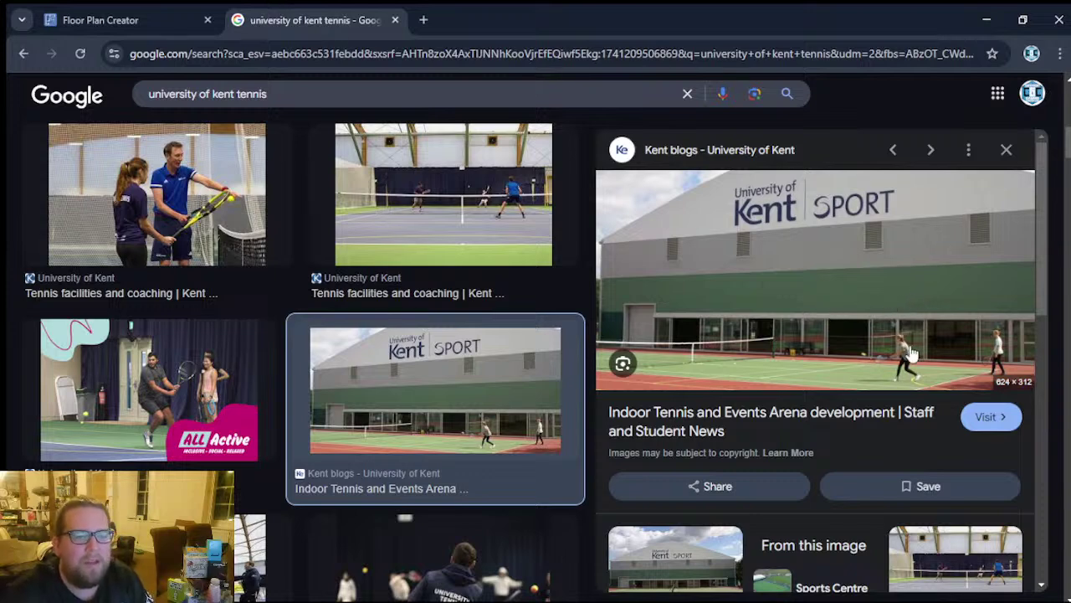
pyautogui.scroll(-5, 349, 376)
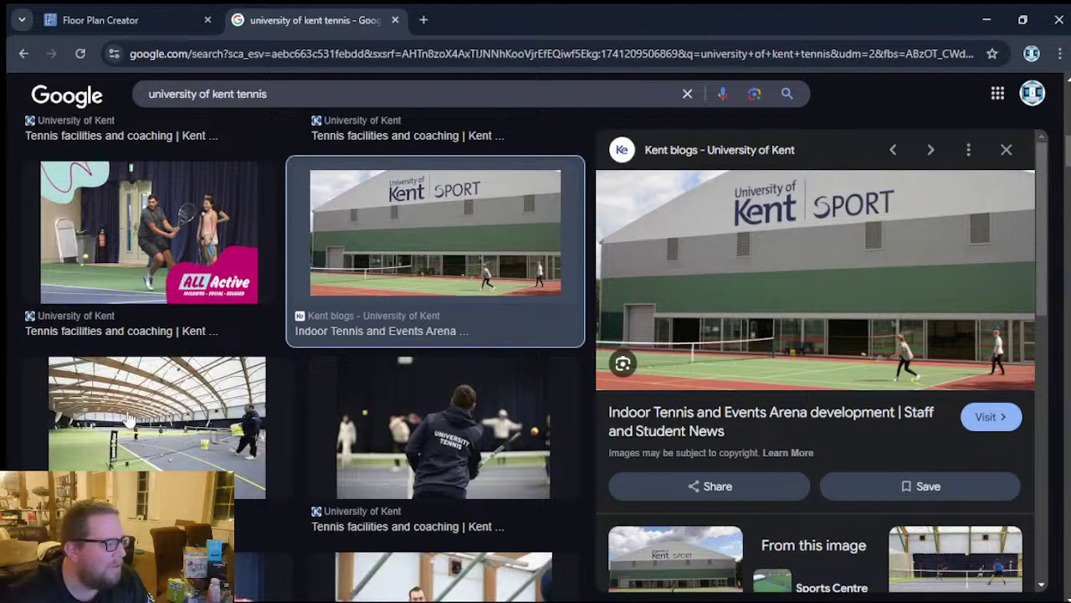
pyautogui.scroll(-2, 224, 392)
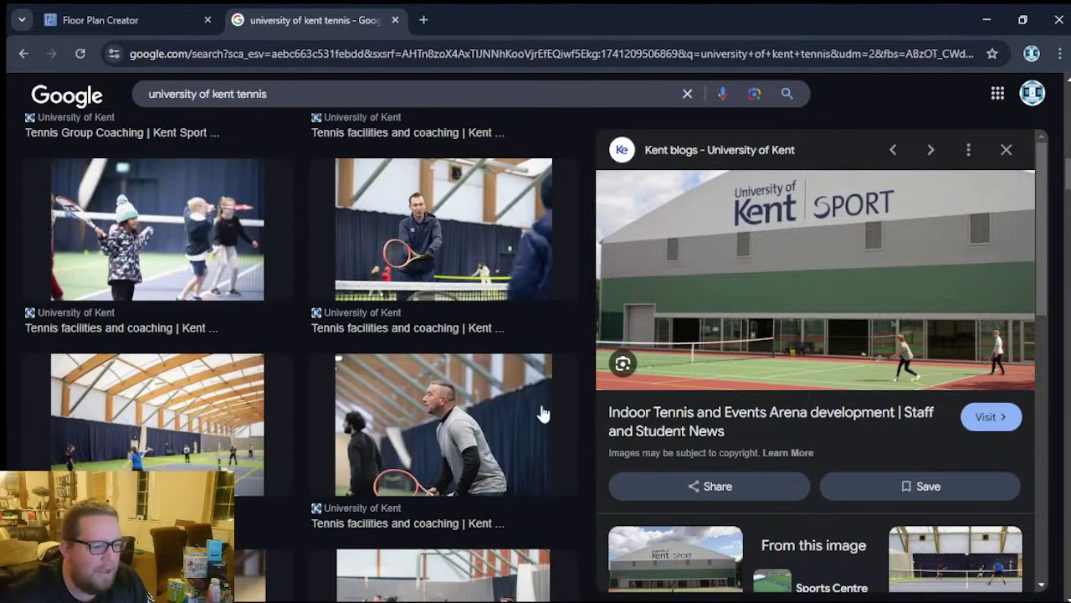
pyautogui.scroll(-2, 740, 416)
pyautogui.scroll(-3, 761, 418)
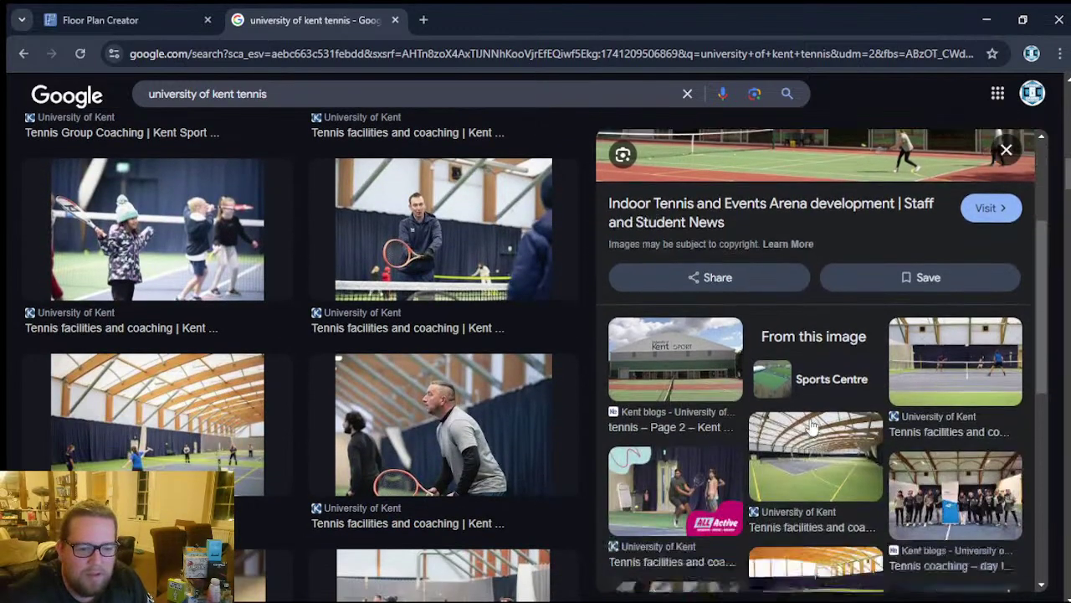
pyautogui.scroll(-4, 810, 427)
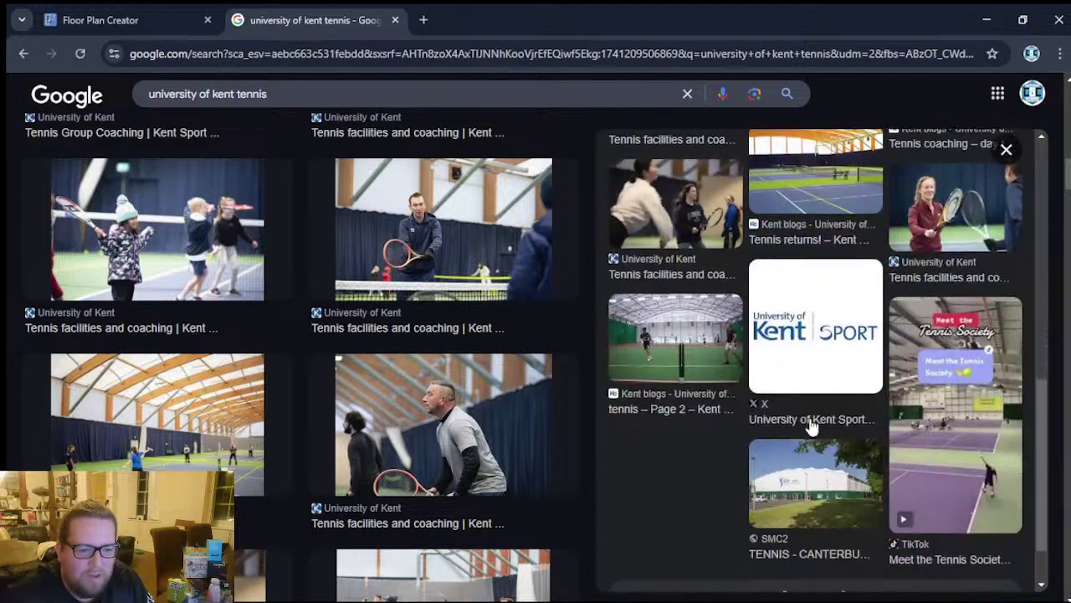
pyautogui.click(828, 420)
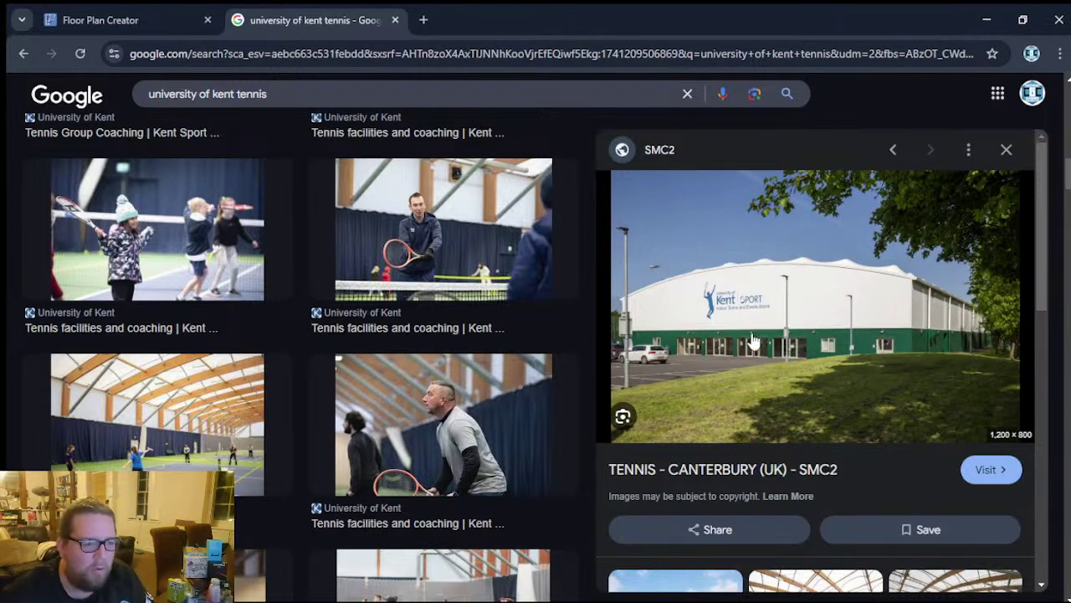
# Return to the floor plan and examine the entrance doors below the front desk.
pyautogui.click(91, 22)
pyautogui.moveTo(809, 511); pyautogui.dragTo(801, 340)
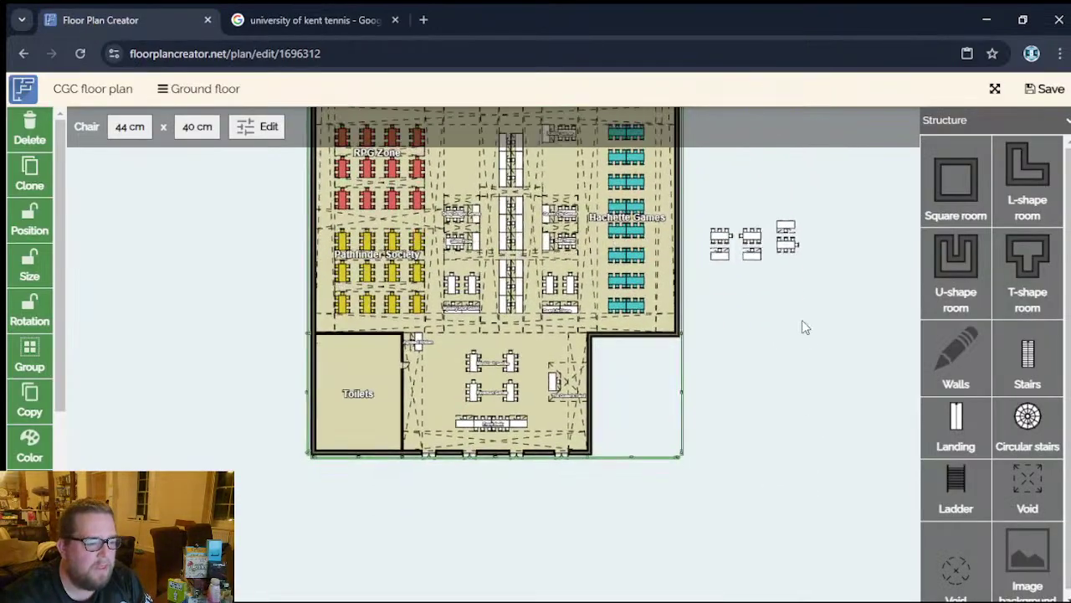
pyautogui.scroll(3, 536, 437)
pyautogui.scroll(2, 586, 443)
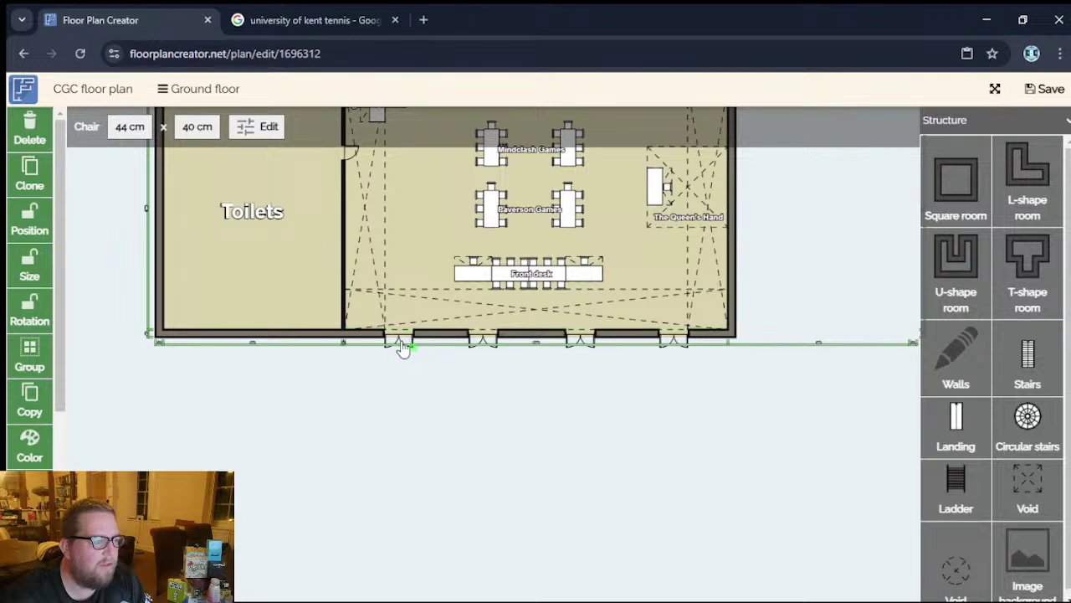
# Open the SMC2 source page of the Canterbury tennis hall photo and dismiss its cookie consent notice.
pyautogui.click(289, 23)
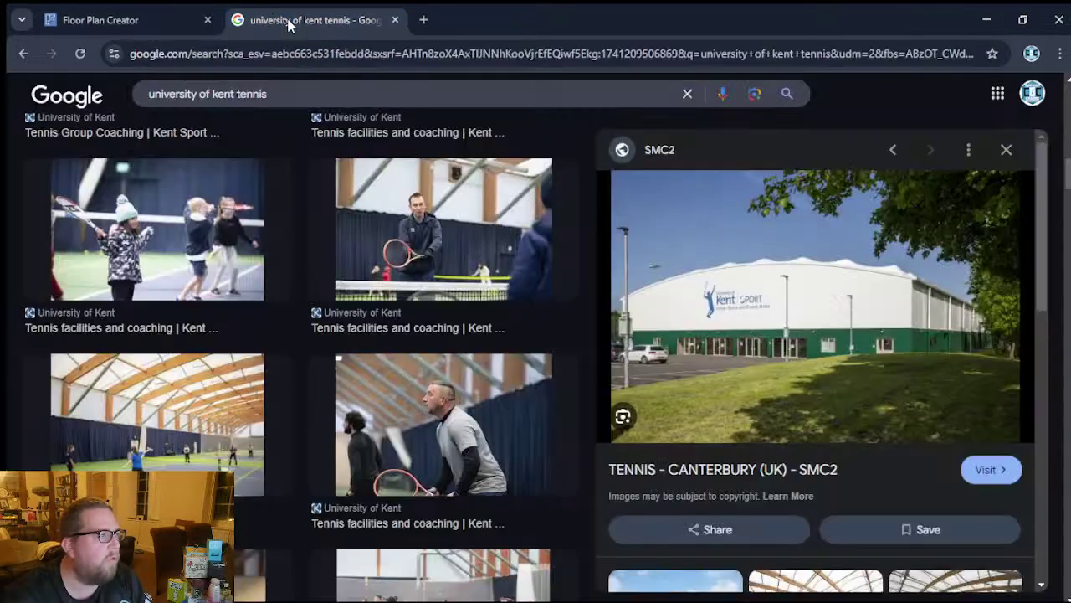
pyautogui.click(716, 338)
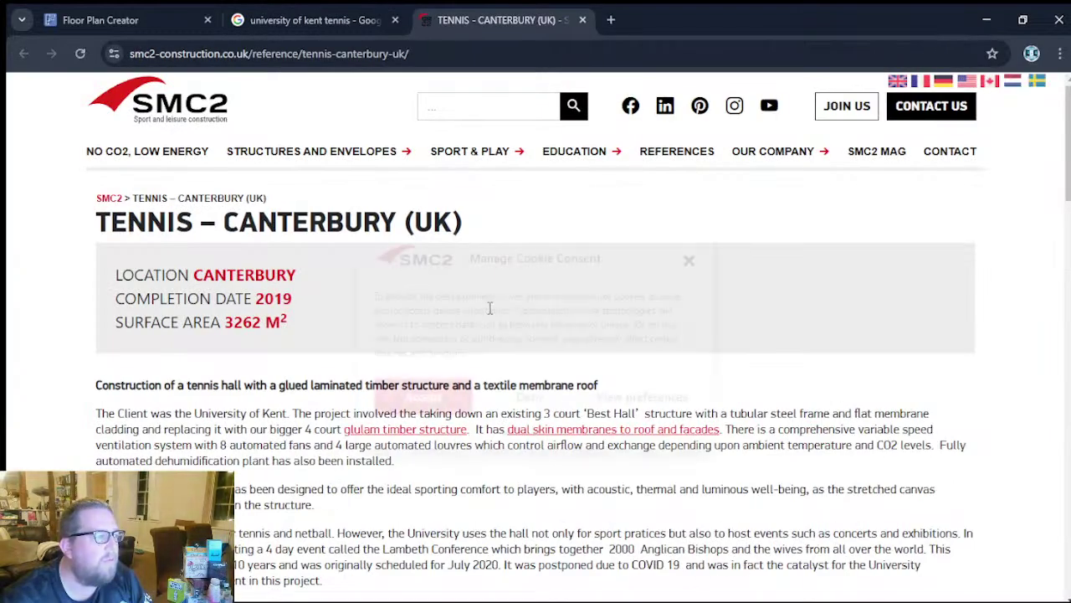
pyautogui.scroll(-10, 641, 438)
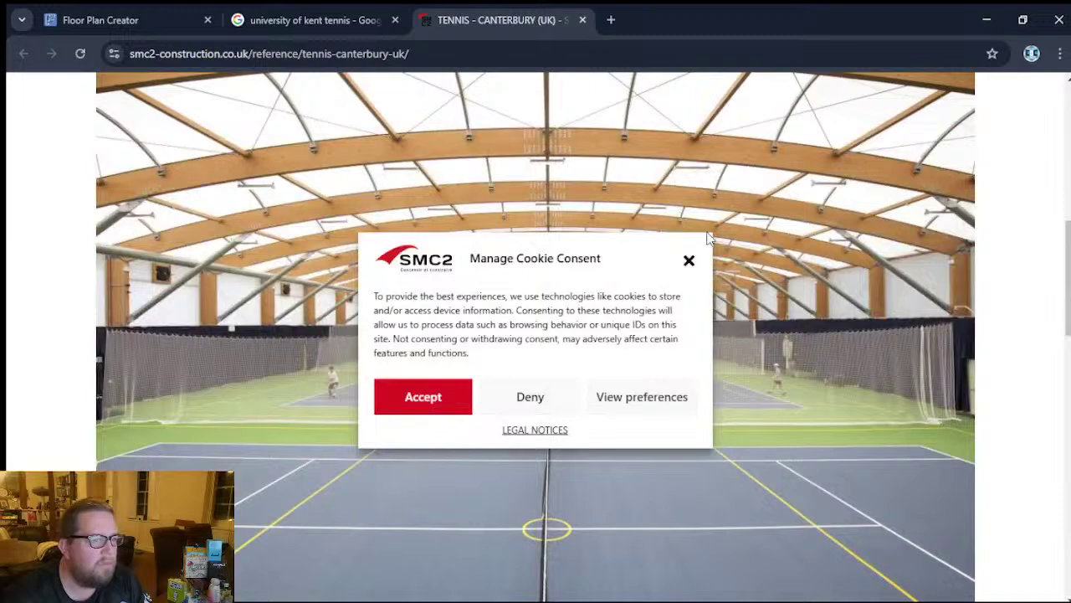
pyautogui.click(689, 263)
pyautogui.moveTo(725, 360); pyautogui.dragTo(721, 382)
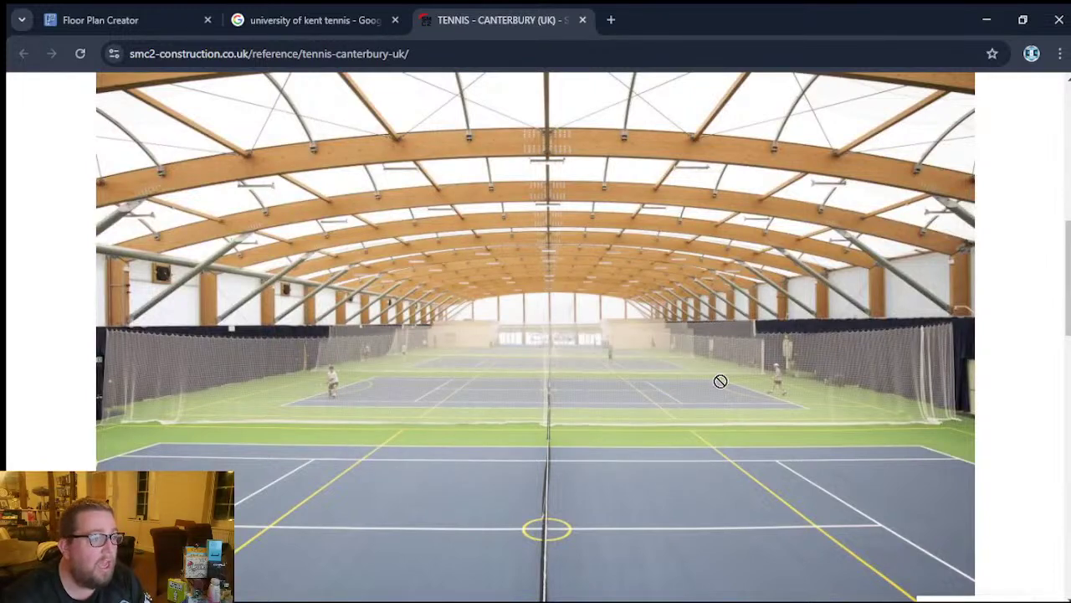
# Open the gallery photo of the hall's entrance doors seen from inside and compare it with the floor plan's entrance area.
pyautogui.scroll(-3, 756, 408)
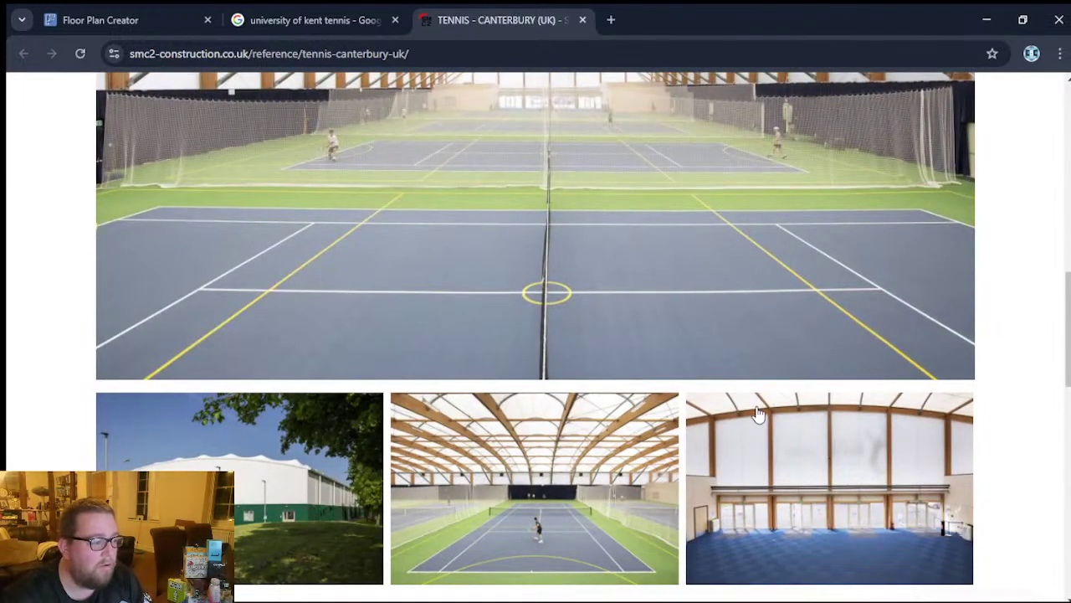
pyautogui.scroll(1, 756, 409)
pyautogui.scroll(-2, 756, 409)
pyautogui.click(757, 414)
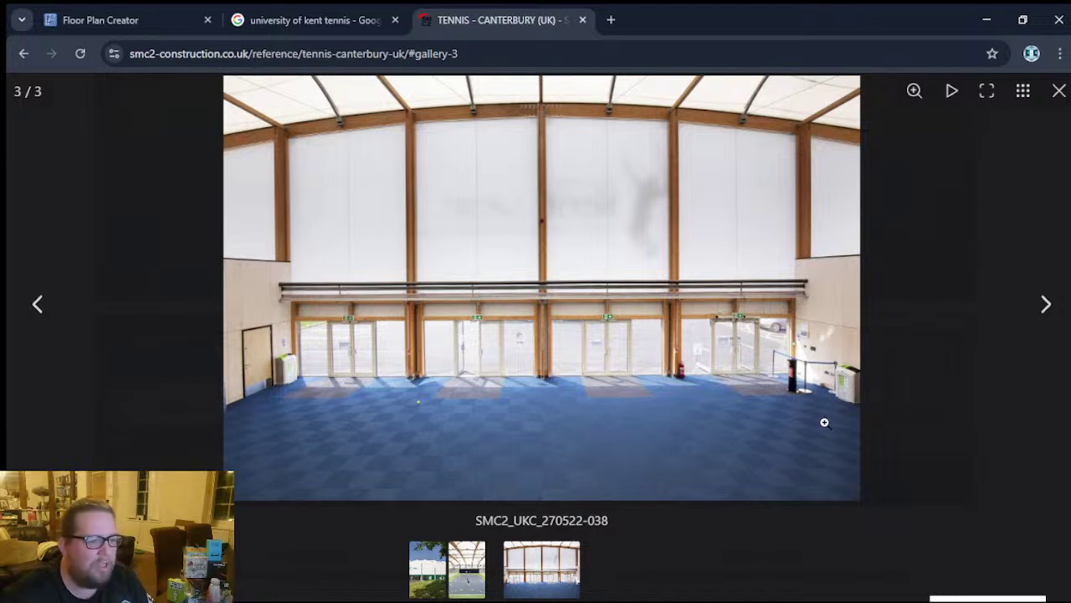
pyautogui.hotkey('alt', 'Tab')
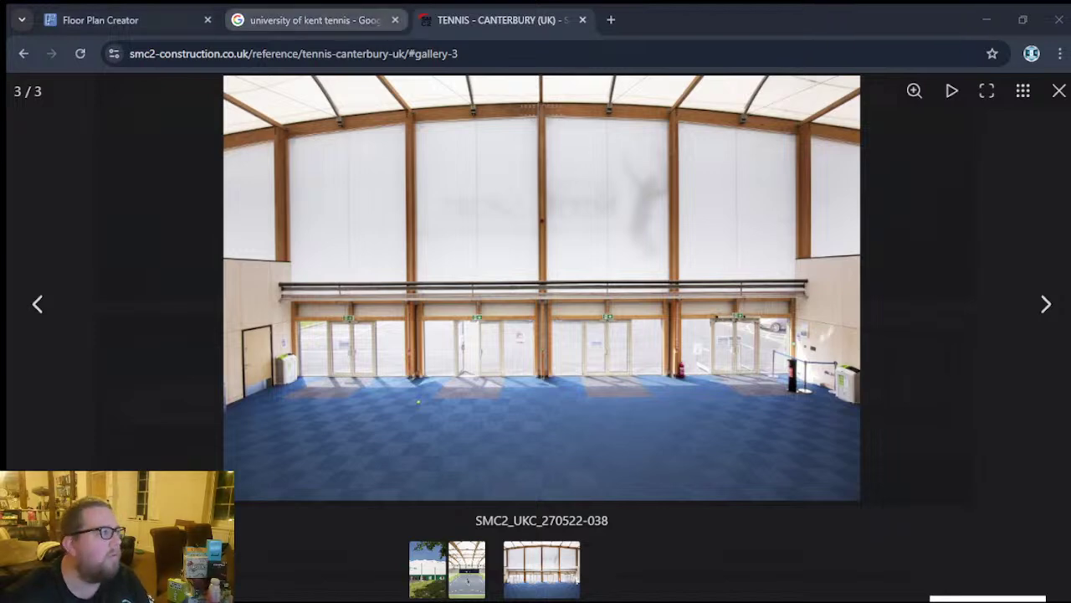
pyautogui.click(101, 20)
pyautogui.scroll(2, 651, 552)
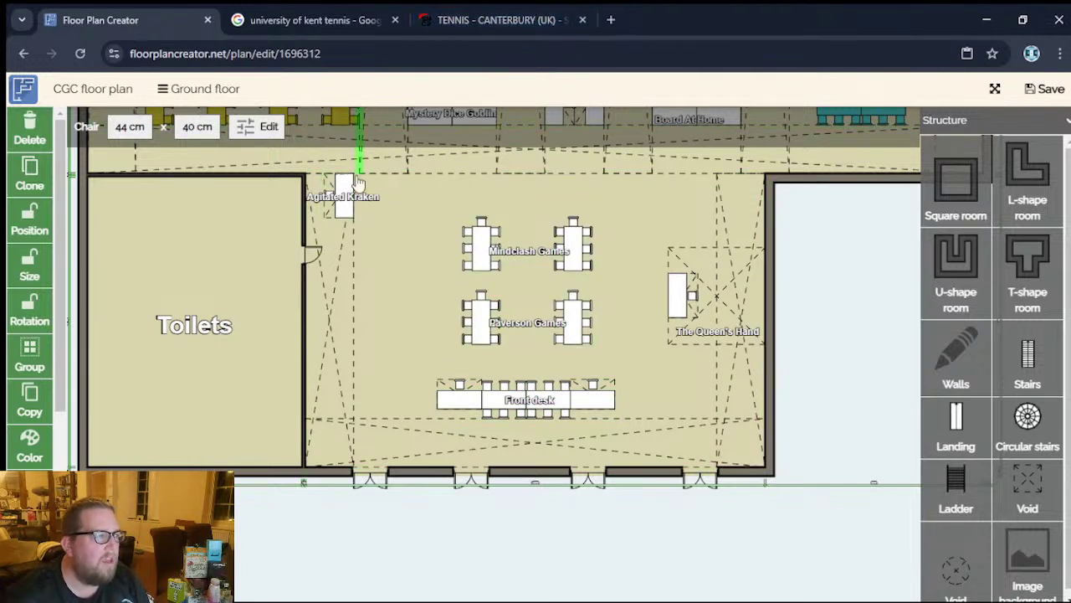
pyautogui.click(450, 23)
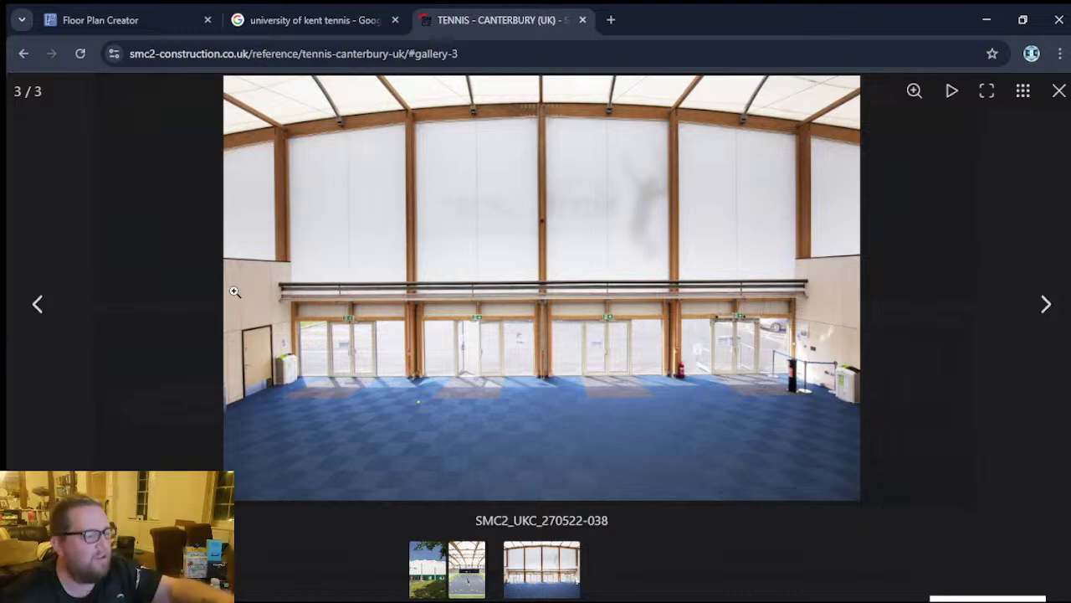
# View the tennis court and building exterior photos in the SMC2 gallery, and close that page.
pyautogui.click(40, 310)
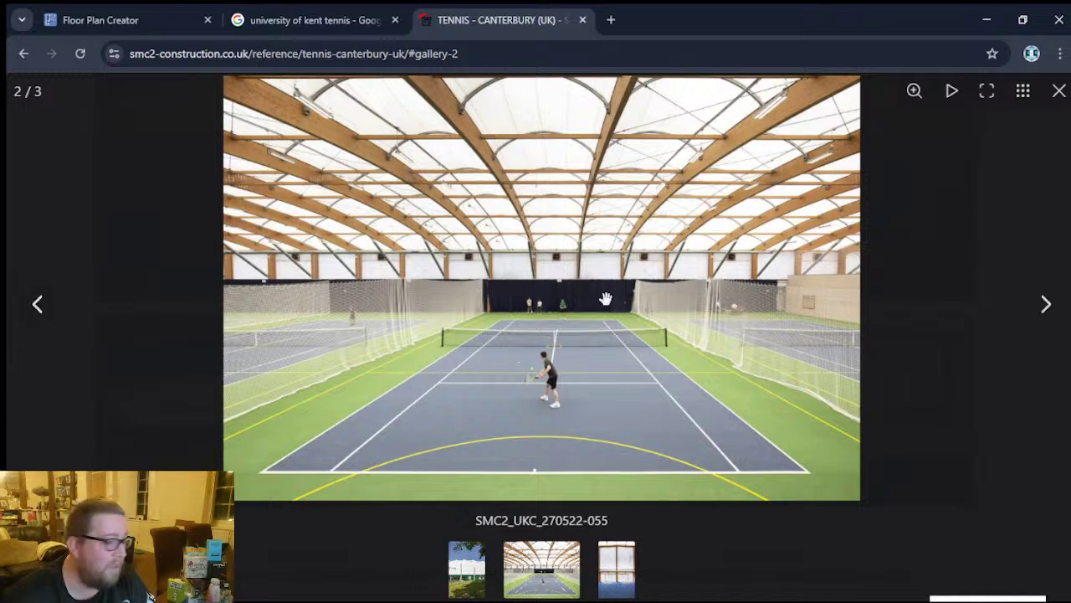
pyautogui.click(38, 305)
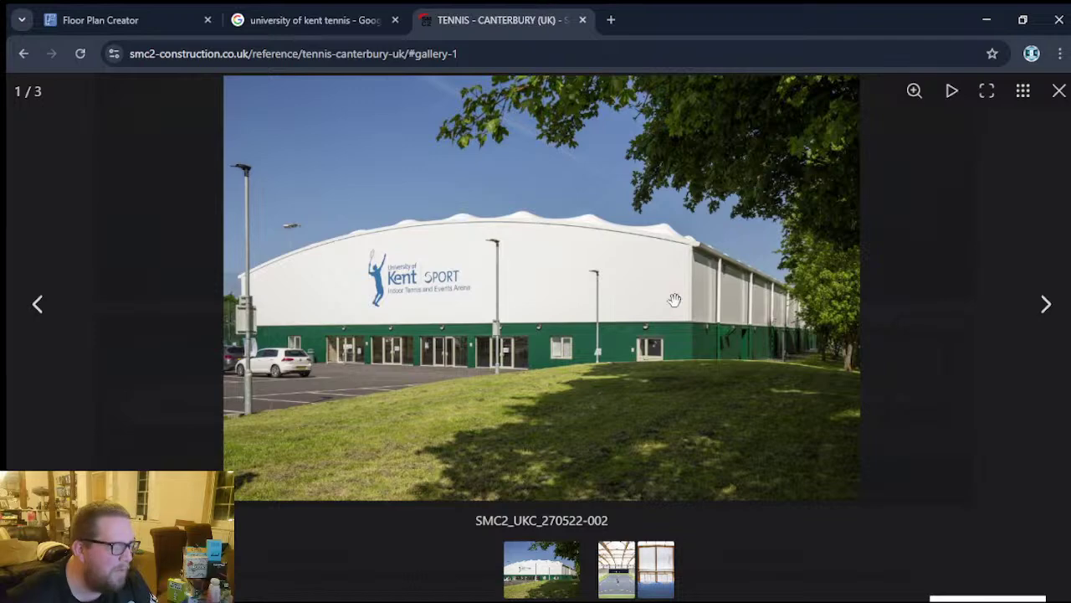
pyautogui.moveTo(369, 351); pyautogui.dragTo(485, 348)
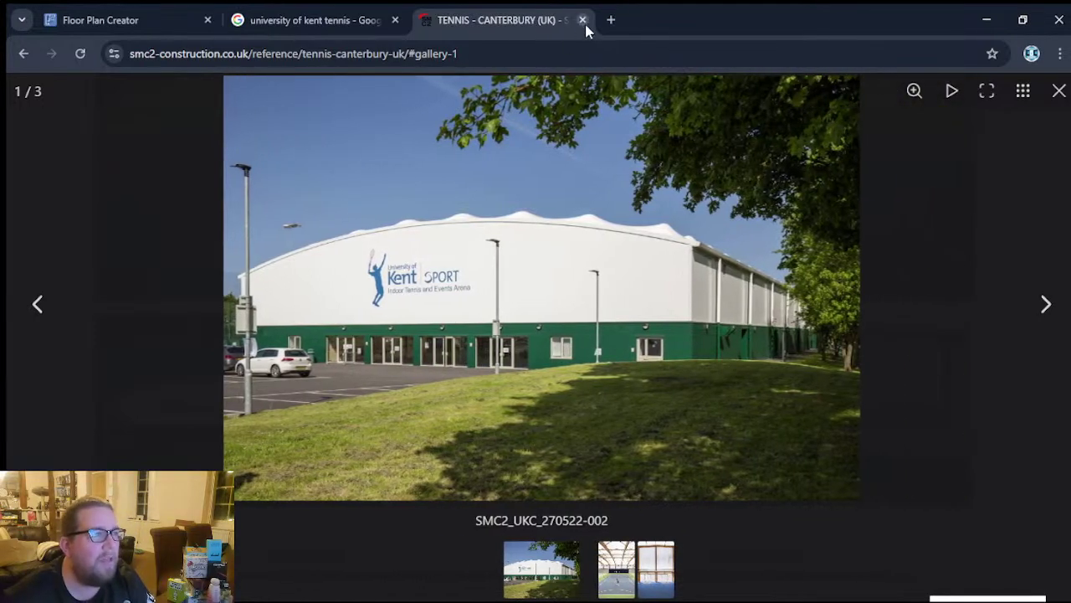
pyautogui.click(582, 19)
# View the University of Kent conference photo of the arena, close the image search and show the floor plan full screen.
pyautogui.scroll(-3, 696, 380)
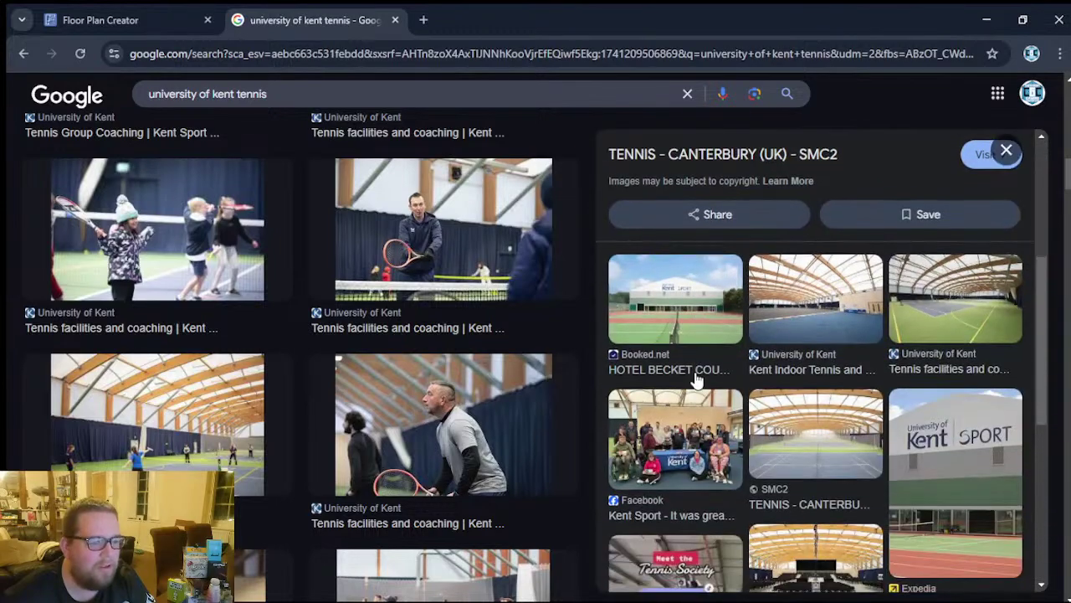
pyautogui.scroll(-5, 696, 379)
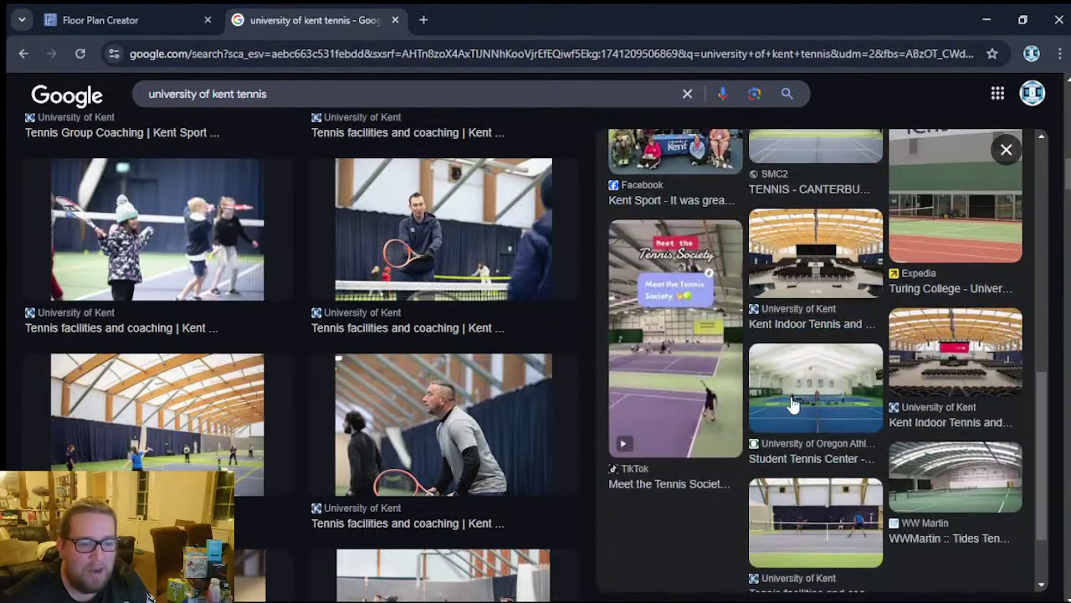
pyautogui.click(949, 378)
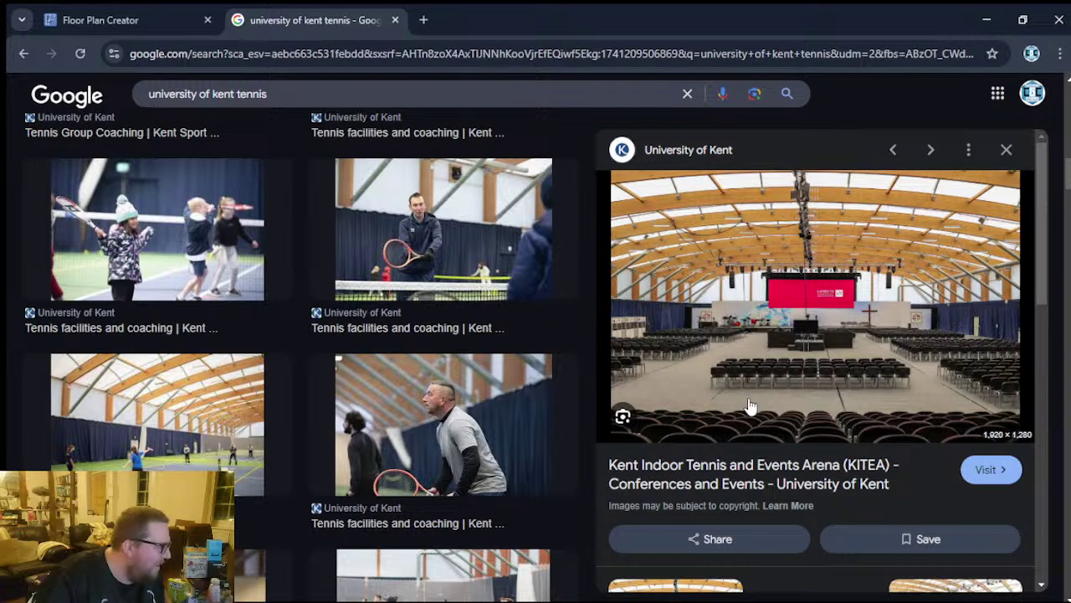
pyautogui.click(395, 20)
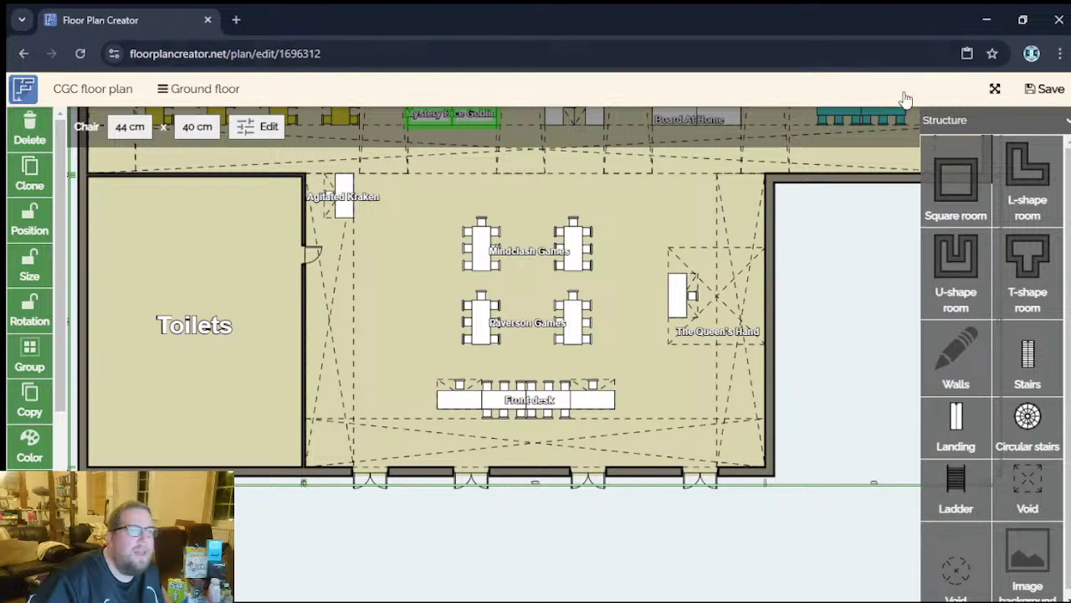
pyautogui.click(995, 91)
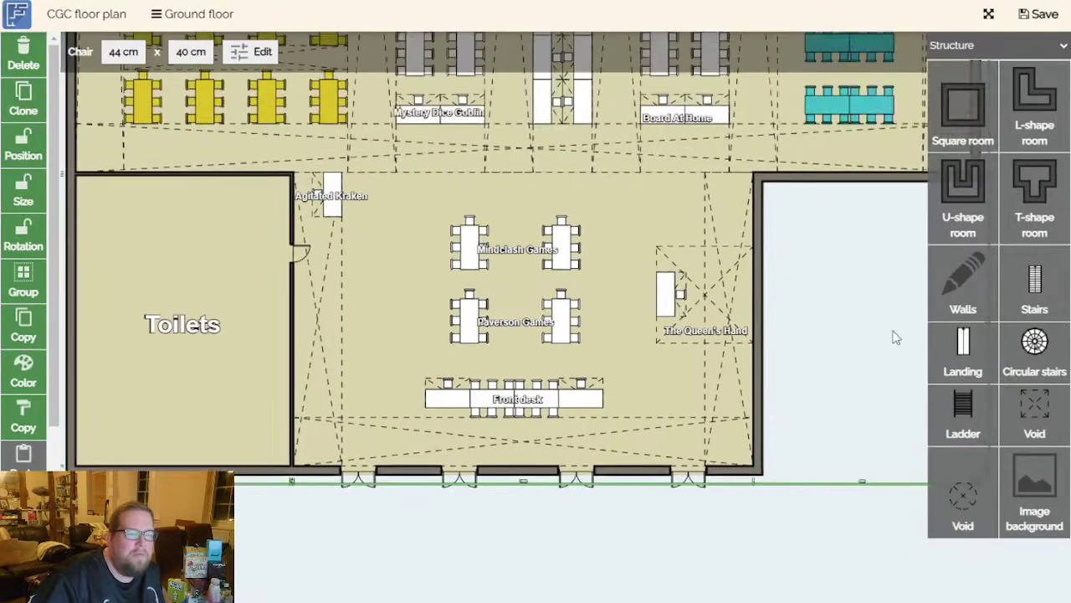
# Copy the lowest chair on the right side of the loose chair ring and place the copy below it as the fourth.
pyautogui.scroll(-5, 865, 425)
pyautogui.moveTo(856, 416); pyautogui.dragTo(625, 471)
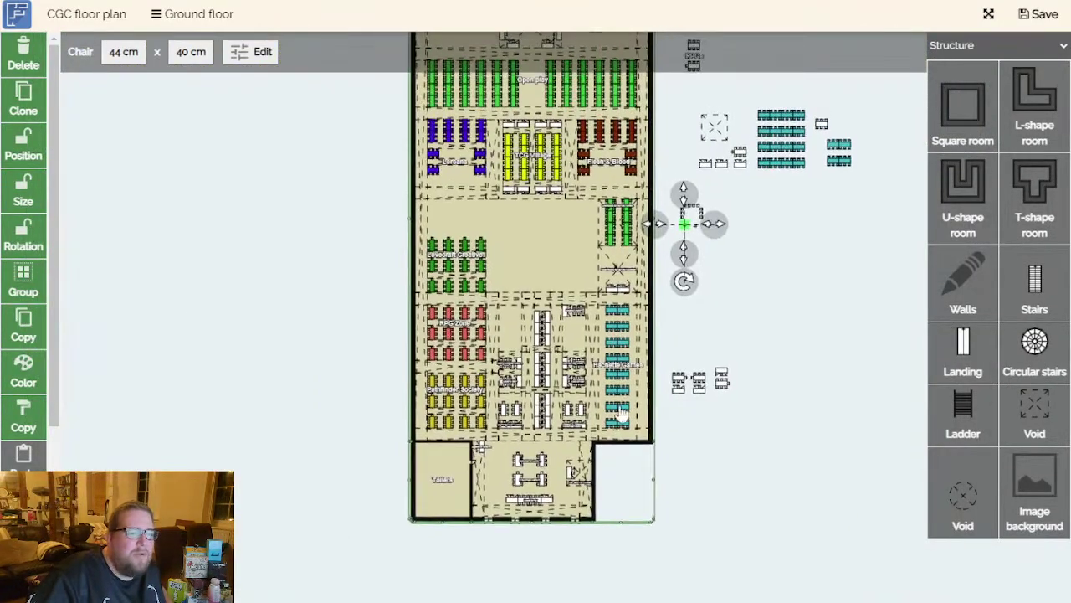
pyautogui.moveTo(760, 270); pyautogui.dragTo(750, 425)
pyautogui.scroll(3, 718, 426)
pyautogui.moveTo(443, 128); pyautogui.dragTo(475, 236)
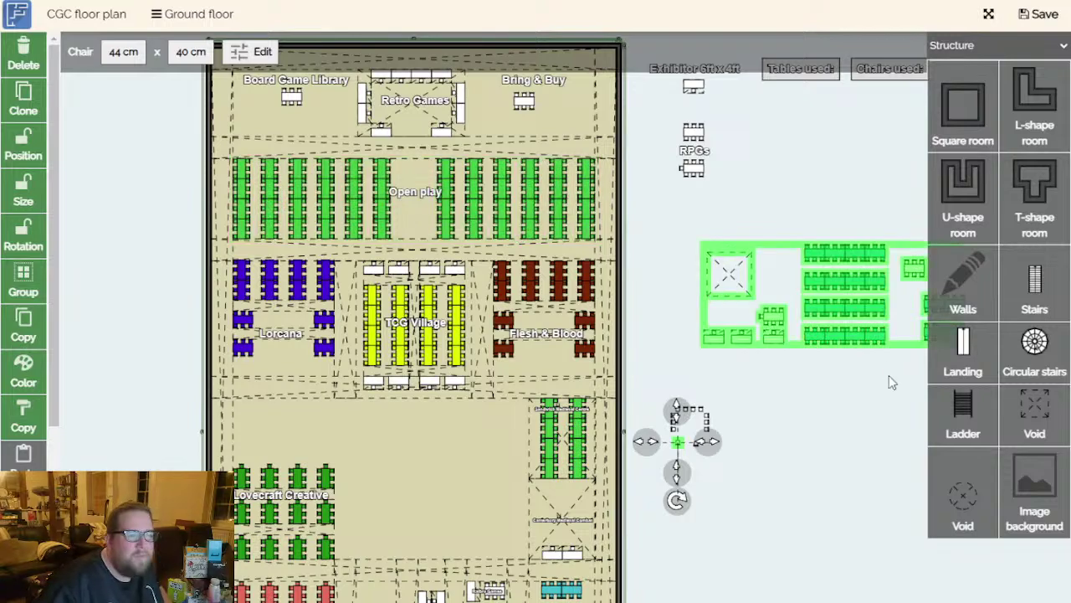
pyautogui.moveTo(761, 421); pyautogui.dragTo(607, 369)
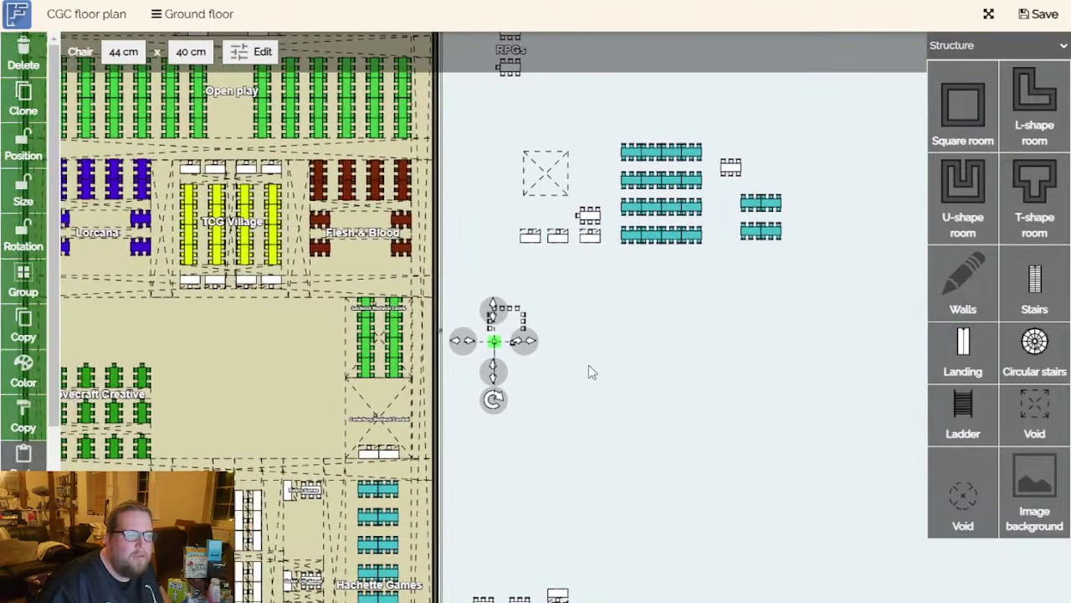
pyautogui.scroll(3, 586, 365)
pyautogui.moveTo(524, 349); pyautogui.dragTo(595, 402)
pyautogui.scroll(4, 595, 402)
pyautogui.moveTo(586, 338); pyautogui.dragTo(627, 373)
pyautogui.click(533, 306)
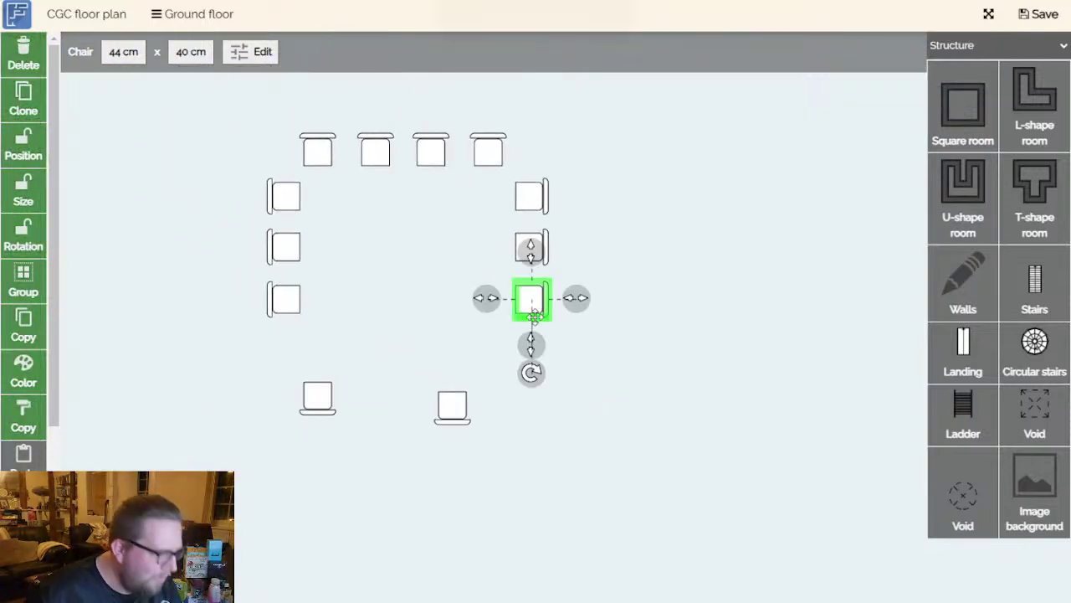
pyautogui.hotkey('ctrl', 'c')
pyautogui.scroll(3, 536, 315)
pyautogui.hotkey('ctrl', 'v')
pyautogui.moveTo(560, 349); pyautogui.dragTo(554, 469)
pyautogui.scroll(-4, 670, 394)
pyautogui.scroll(-2, 703, 333)
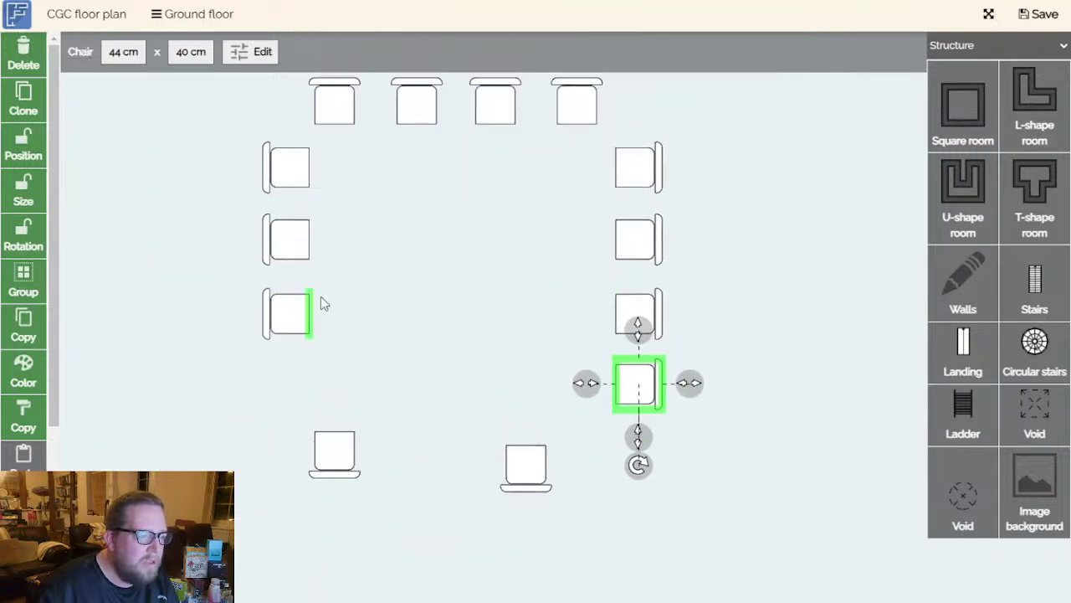
# Copy the lowest chair on the left side of the ring and place the copy below it as the fourth.
pyautogui.click(291, 316)
pyautogui.hotkey('ctrl', 'c')
pyautogui.hotkey('ctrl', 'v')
pyautogui.scroll(-3, 551, 360)
pyautogui.moveTo(546, 347); pyautogui.dragTo(334, 415)
# Align the ring's two lower chairs with the first and last chairs of the upper row.
pyautogui.click(390, 455)
pyautogui.moveTo(390, 454)
pyautogui.mouseDown()
pyautogui.moveTo(424, 452)
pyautogui.moveTo(406, 455)
pyautogui.mouseUp()
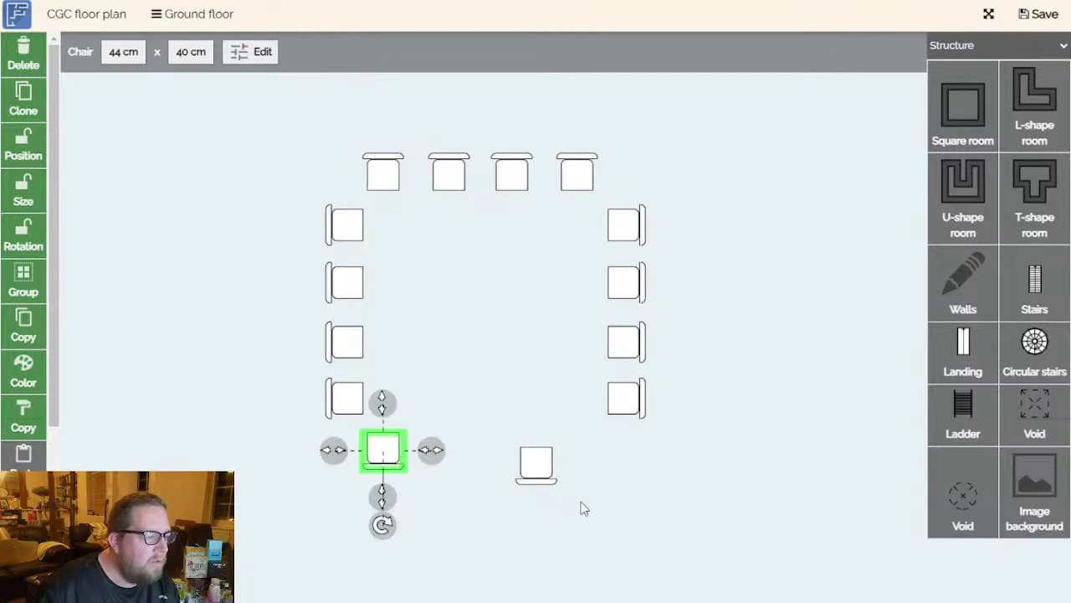
pyautogui.click(538, 474)
pyautogui.moveTo(538, 474); pyautogui.dragTo(574, 450)
pyautogui.click(703, 473)
# Copy a table with chairs and place the copy upright in the middle of the chair ring.
pyautogui.scroll(-2, 719, 328)
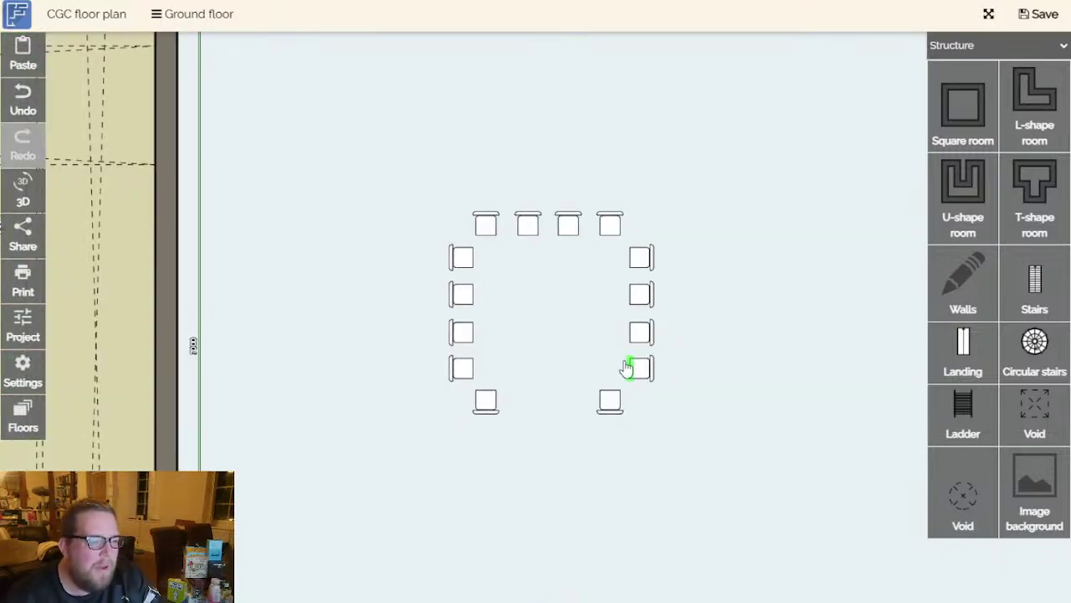
pyautogui.scroll(-6, 829, 335)
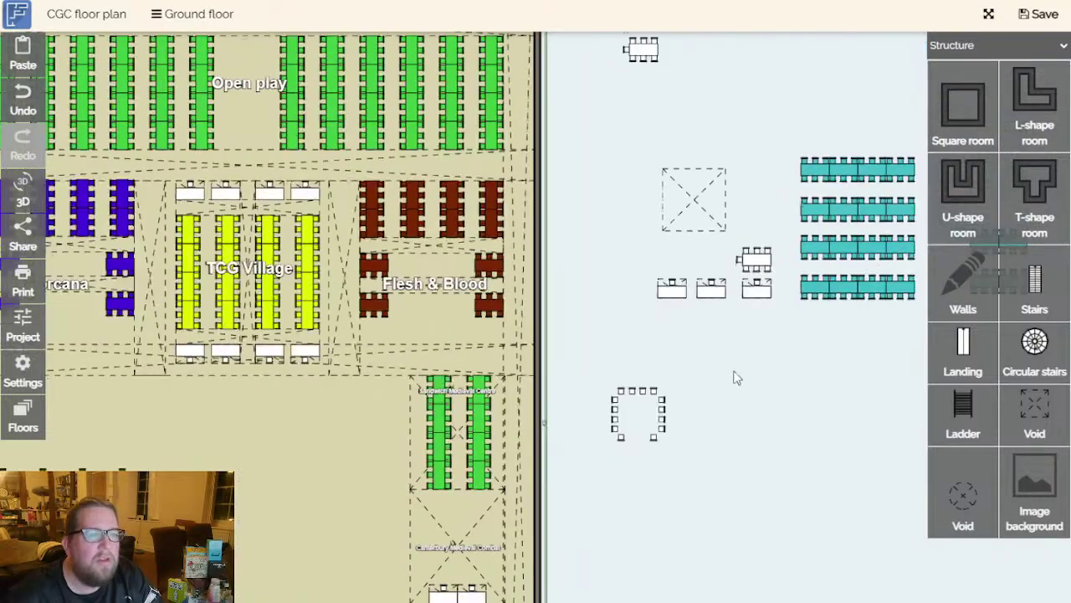
pyautogui.moveTo(736, 378); pyautogui.dragTo(693, 488)
pyautogui.moveTo(717, 182); pyautogui.dragTo(717, 148)
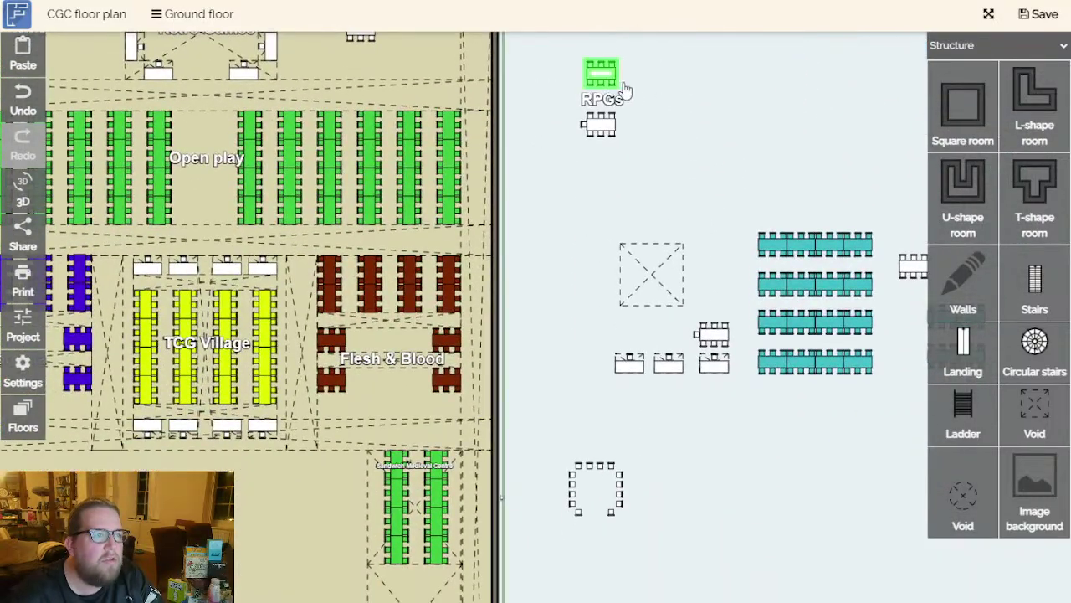
pyautogui.moveTo(739, 508); pyautogui.dragTo(732, 207)
pyautogui.moveTo(723, 445); pyautogui.dragTo(671, 578)
pyautogui.click(550, 79)
pyautogui.click(544, 139)
pyautogui.hotkey('ctrl', 'c')
pyautogui.scroll(-3, 607, 267)
pyautogui.moveTo(591, 279); pyautogui.dragTo(576, 400)
pyautogui.scroll(-5, 754, 502)
pyautogui.scroll(3, 709, 468)
pyautogui.moveTo(620, 349); pyautogui.dragTo(624, 504)
pyautogui.moveTo(837, 511); pyautogui.dragTo(829, 449)
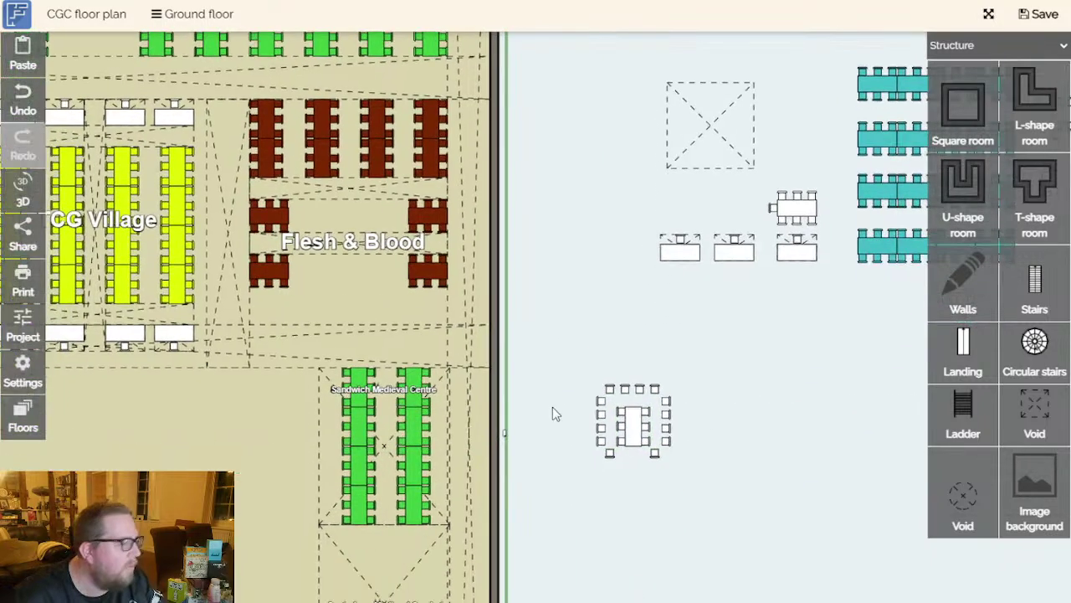
# Ungroup the table inside the ring and delete its own chairs so only the bare table is left.
pyautogui.click(632, 427)
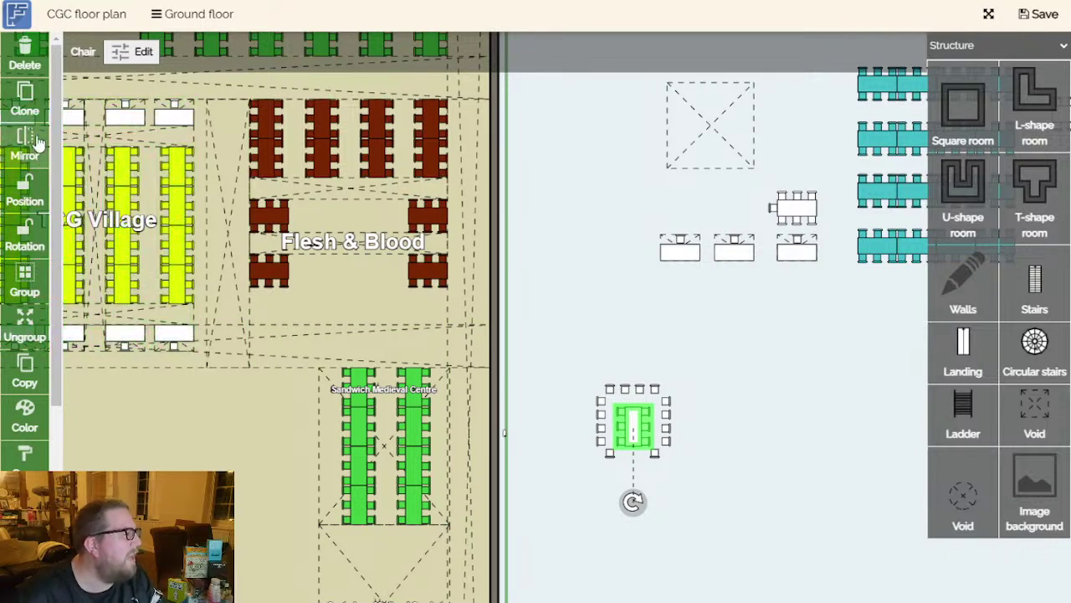
pyautogui.click(93, 333)
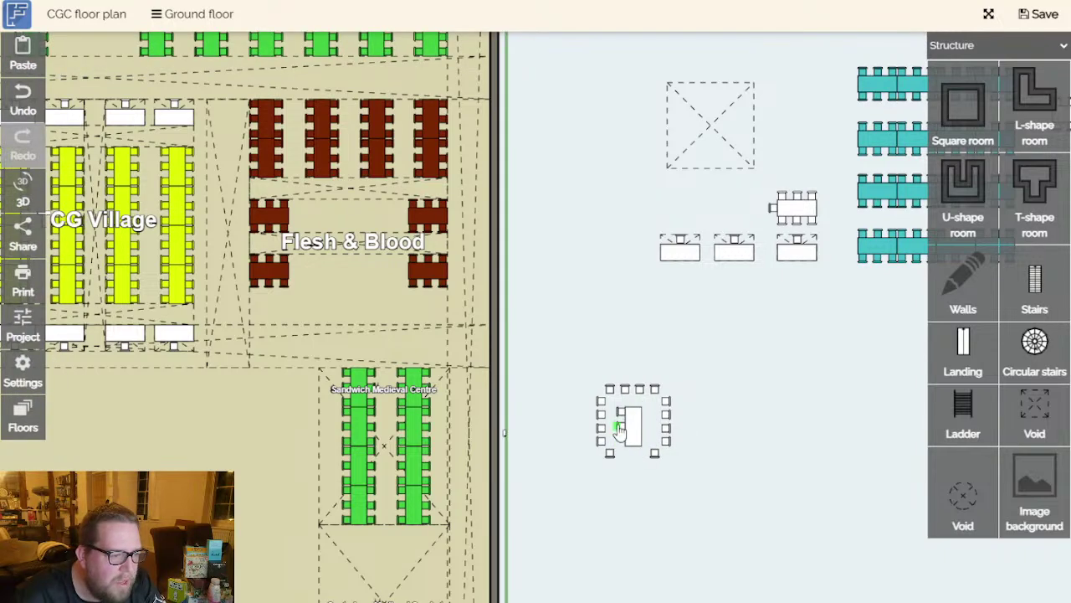
pyautogui.scroll(-1, 728, 468)
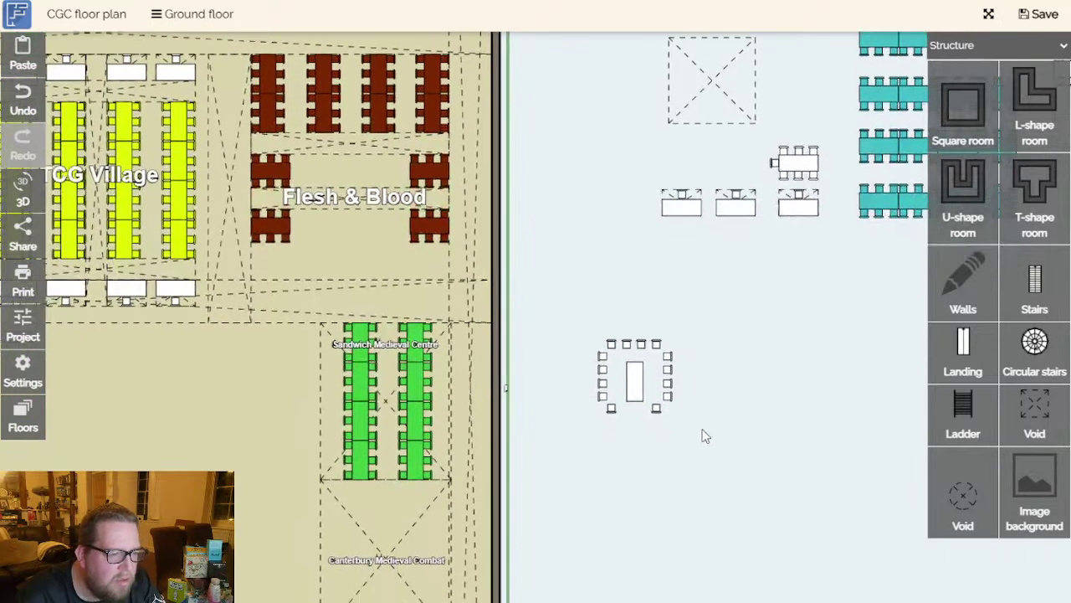
# Reposition the bare table in the centre of the chair ring.
pyautogui.scroll(2, 708, 433)
pyautogui.click(567, 332)
pyautogui.moveTo(566, 327); pyautogui.dragTo(562, 310)
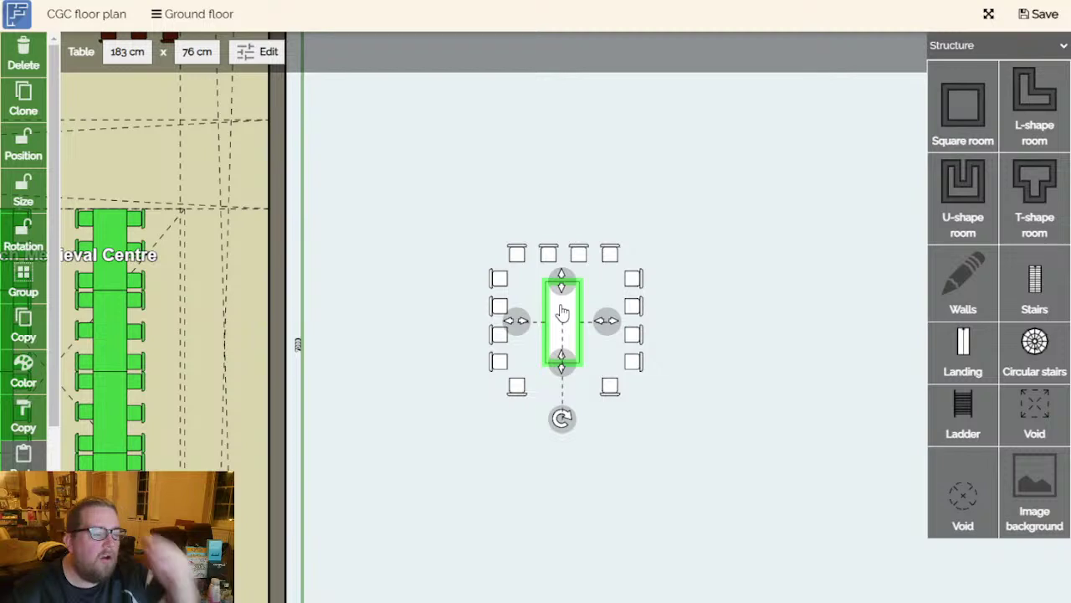
pyautogui.click(752, 334)
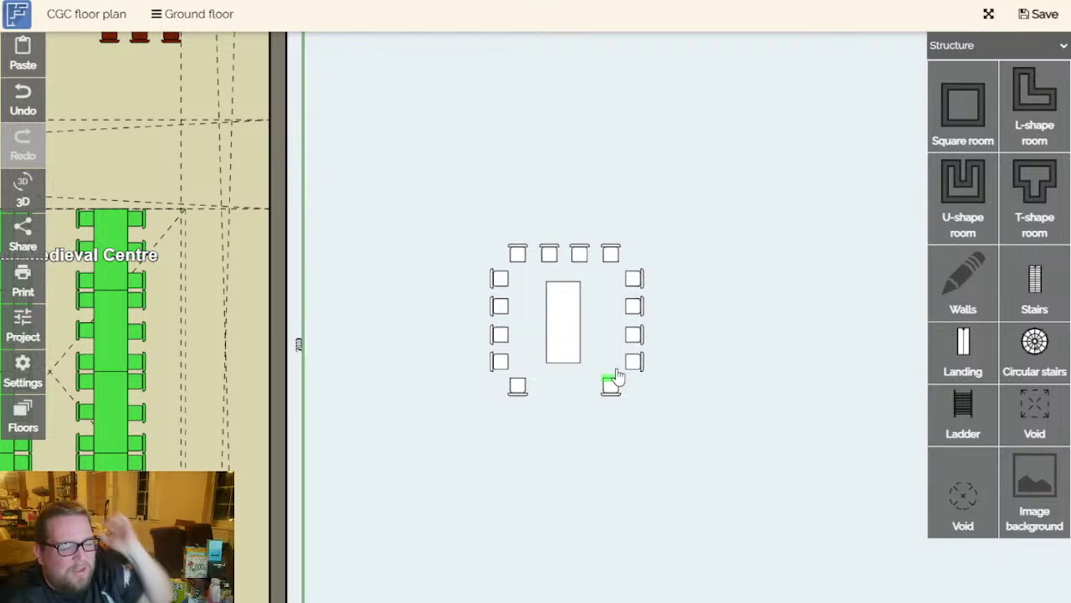
# Move the uppermost right-side chair outward and add a copied fifth chair at the right end of the upper row.
pyautogui.click(646, 281)
pyautogui.moveTo(646, 282); pyautogui.dragTo(678, 281)
pyautogui.click(612, 257)
pyautogui.hotkey('ctrl', 'c')
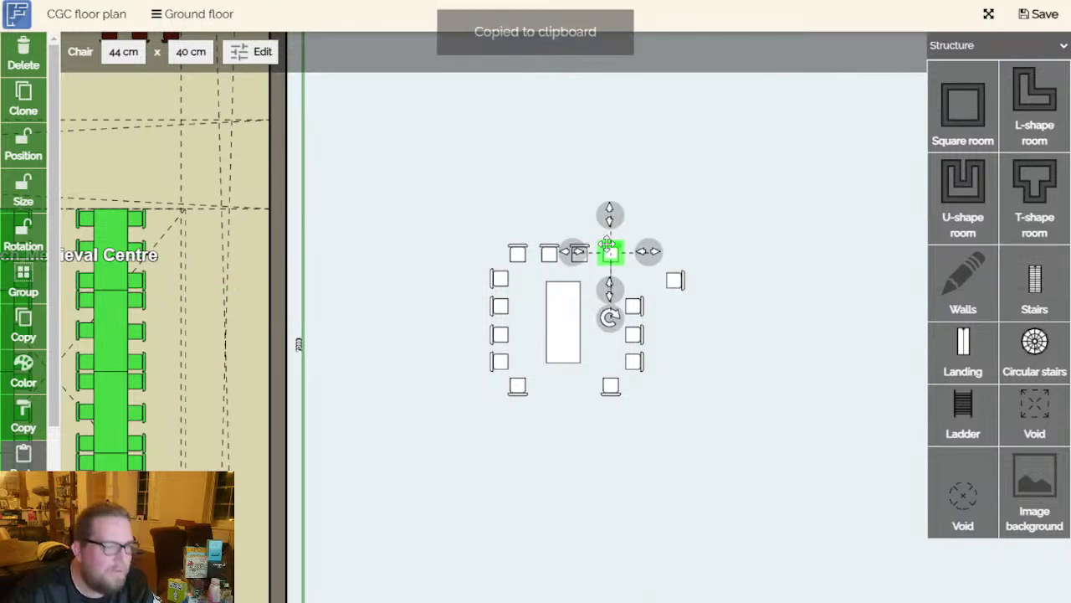
pyautogui.hotkey('ctrl', 'v')
pyautogui.scroll(-4, 574, 283)
pyautogui.moveTo(574, 287); pyautogui.dragTo(848, 138)
# Move the other three right-side chairs outward to line up with the widened upper row.
pyautogui.moveTo(868, 348); pyautogui.dragTo(741, 403)
pyautogui.moveTo(797, 253)
pyautogui.mouseDown()
pyautogui.moveTo(734, 256)
pyautogui.moveTo(806, 251)
pyautogui.moveTo(791, 247)
pyautogui.mouseUp()
pyautogui.moveTo(710, 341); pyautogui.dragTo(810, 333)
pyautogui.moveTo(693, 409); pyautogui.dragTo(820, 404)
pyautogui.moveTo(697, 473); pyautogui.dragTo(802, 474)
pyautogui.moveTo(870, 534); pyautogui.dragTo(821, 444)
# Copy a right-side chair and place the copy beneath that column as its fifth chair.
pyautogui.scroll(-1, 820, 452)
pyautogui.hotkey('ctrl', 'c')
pyautogui.hotkey('ctrl', 'v')
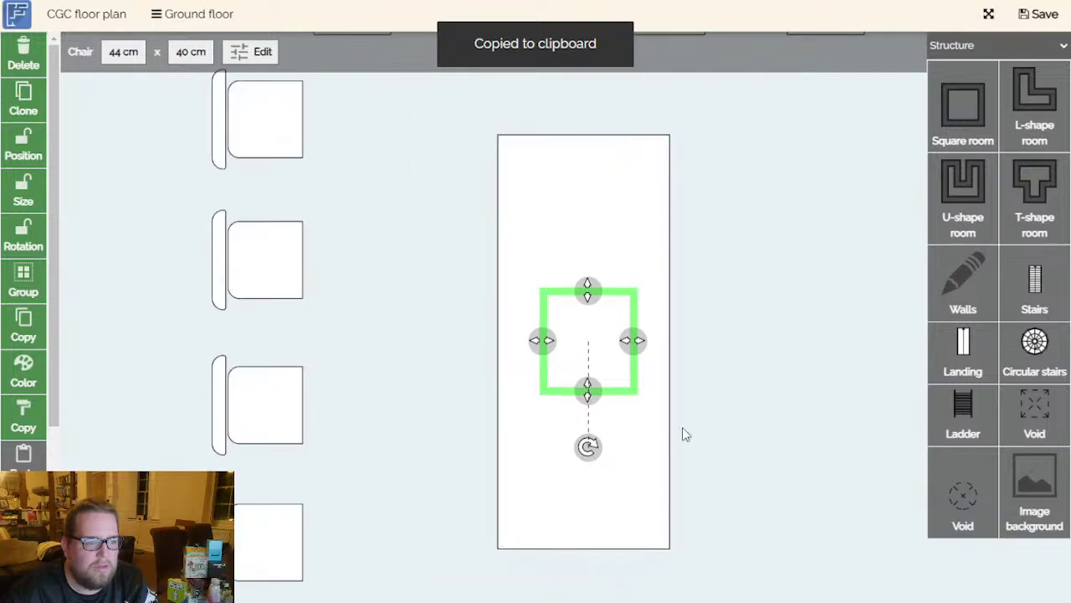
pyautogui.scroll(-1, 685, 431)
pyautogui.moveTo(634, 377); pyautogui.dragTo(791, 412)
pyautogui.moveTo(803, 478); pyautogui.dragTo(645, 476)
pyautogui.scroll(-2, 471, 413)
pyautogui.moveTo(455, 368); pyautogui.dragTo(577, 503)
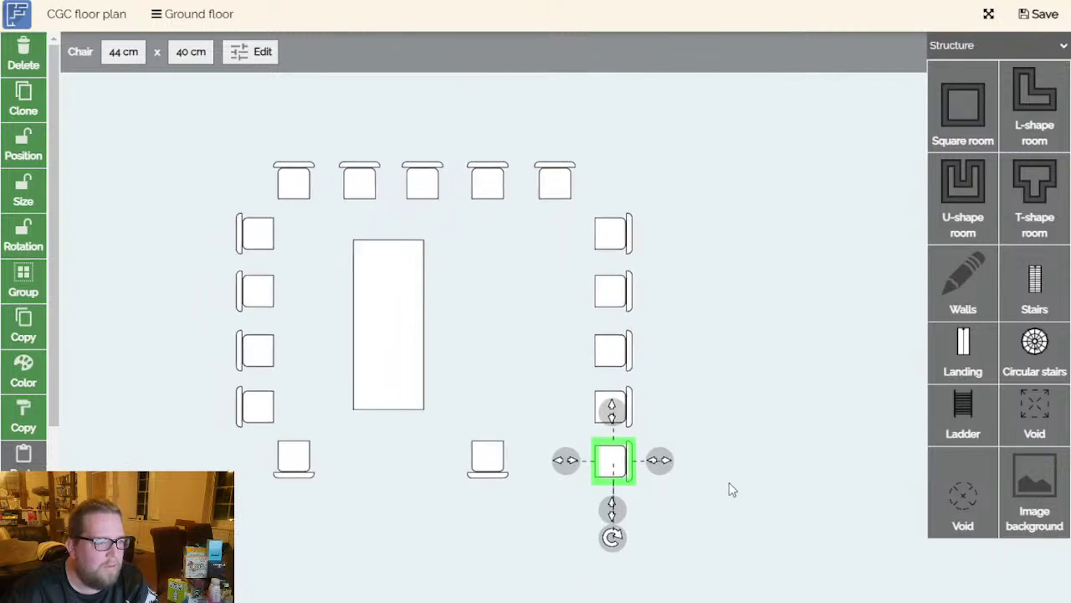
# Move the two lower corner chairs to suit the larger ring and add a copied fifth chair to the left column.
pyautogui.moveTo(518, 441); pyautogui.dragTo(594, 495)
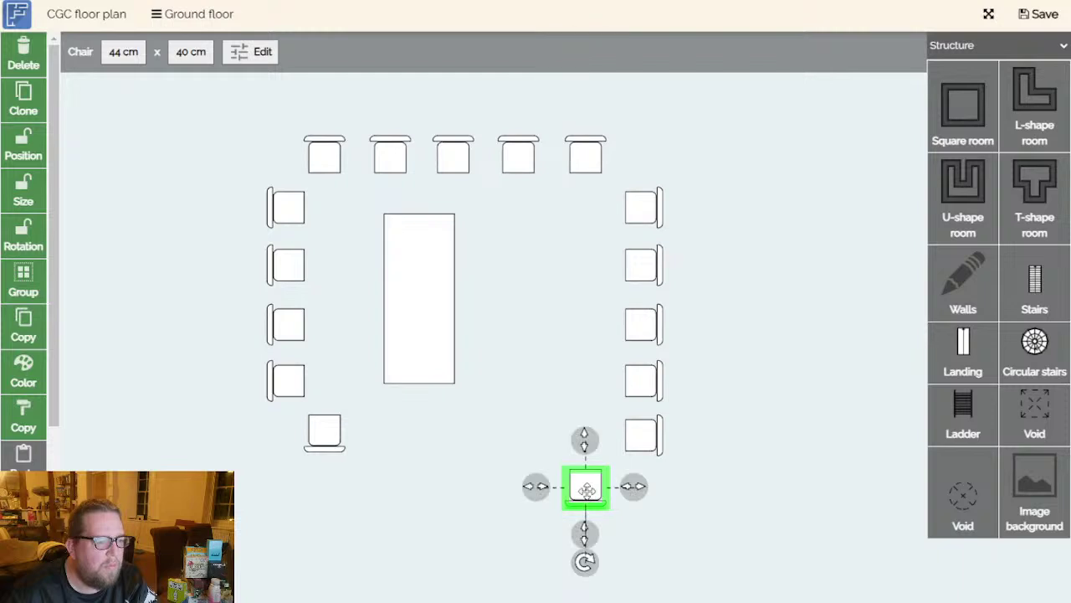
pyautogui.moveTo(333, 438); pyautogui.dragTo(327, 506)
pyautogui.click(288, 386)
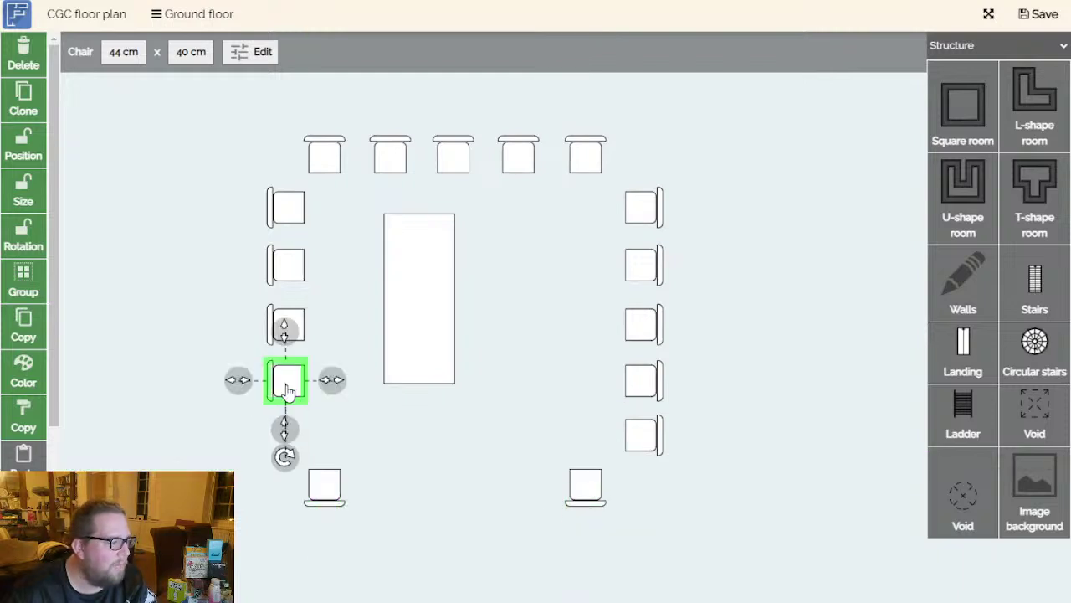
pyautogui.hotkey('ctrl', 'c')
pyautogui.hotkey('ctrl', 'v')
pyautogui.scroll(-4, 465, 438)
pyautogui.moveTo(459, 415); pyautogui.dragTo(276, 483)
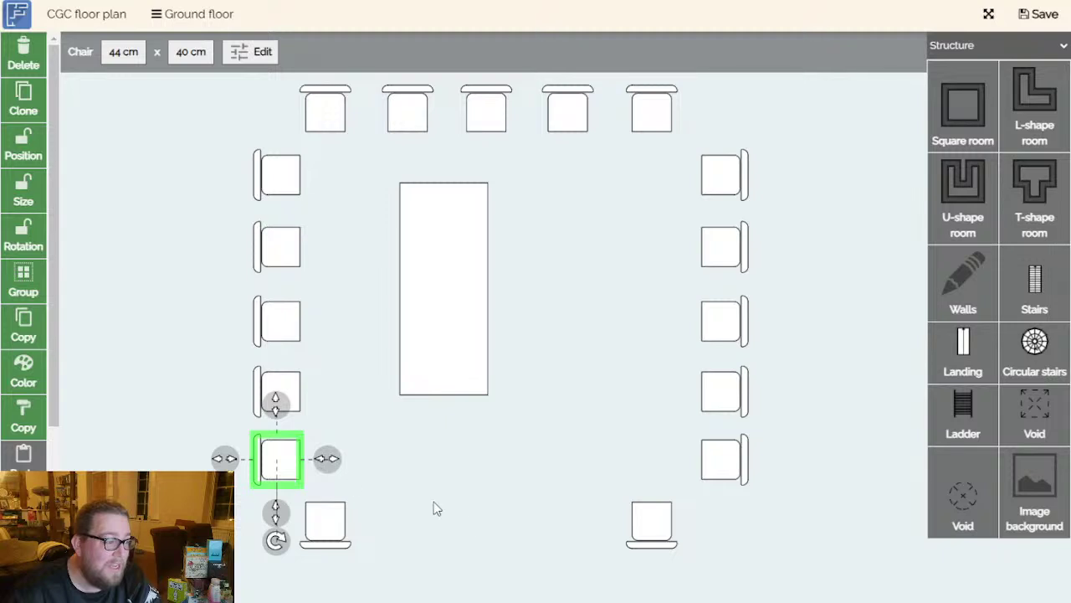
pyautogui.scroll(-1, 452, 482)
# Copy the left chair of the lower row and place the copy beside it beneath the upper row's second chair.
pyautogui.click(322, 470)
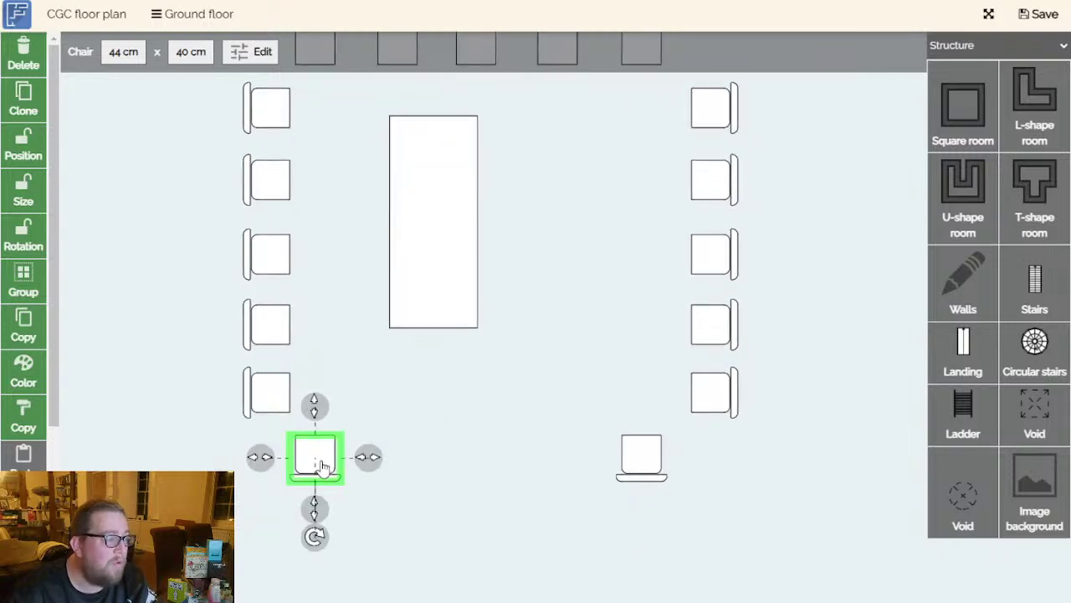
pyautogui.hotkey('ctrl', 'c')
pyautogui.hotkey('ctrl', 'v')
pyautogui.scroll(-4, 474, 454)
pyautogui.moveTo(502, 548); pyautogui.dragTo(519, 453)
pyautogui.moveTo(507, 325); pyautogui.dragTo(418, 431)
pyautogui.click(481, 465)
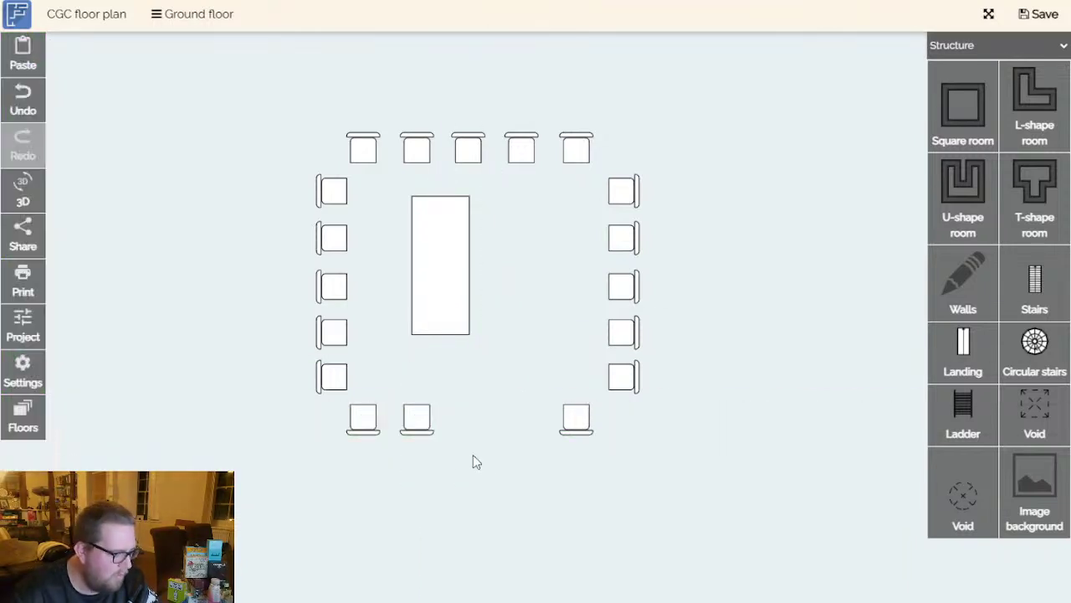
# Duplicate a chair from the bottom row and place the copy in the gap beside the row's last chair.
pyautogui.click(423, 419)
pyautogui.hotkey('ctrl', 'c')
pyautogui.hotkey('ctrl', 'v')
pyautogui.scroll(-4, 476, 481)
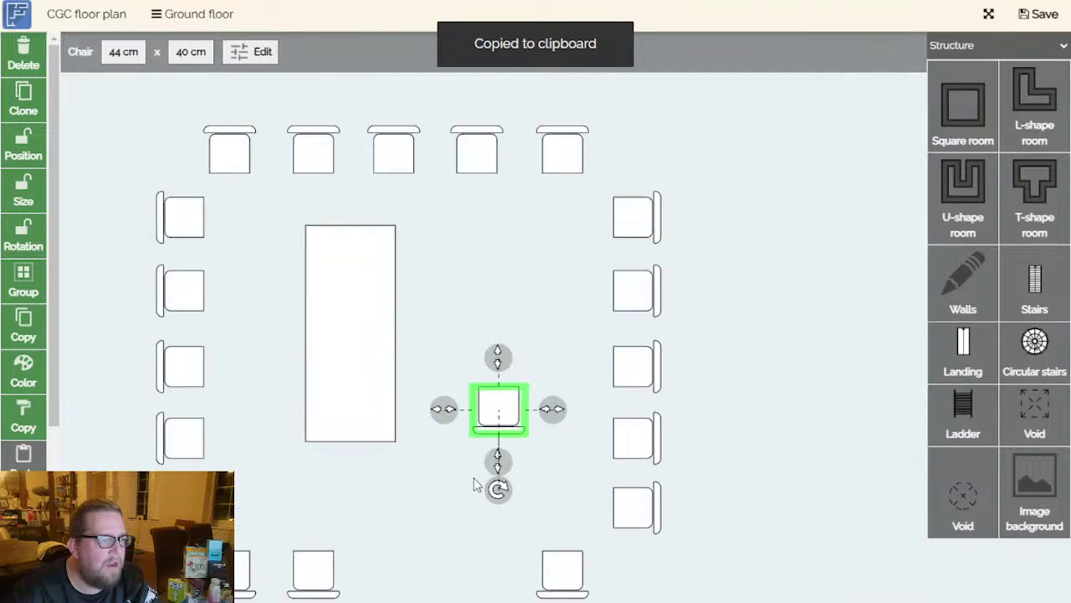
pyautogui.scroll(-3, 713, 447)
pyautogui.moveTo(505, 344); pyautogui.dragTo(490, 448)
# Move the table to the middle of the ring of chairs.
pyautogui.click(397, 292)
pyautogui.moveTo(410, 314); pyautogui.dragTo(438, 330)
pyautogui.click(687, 329)
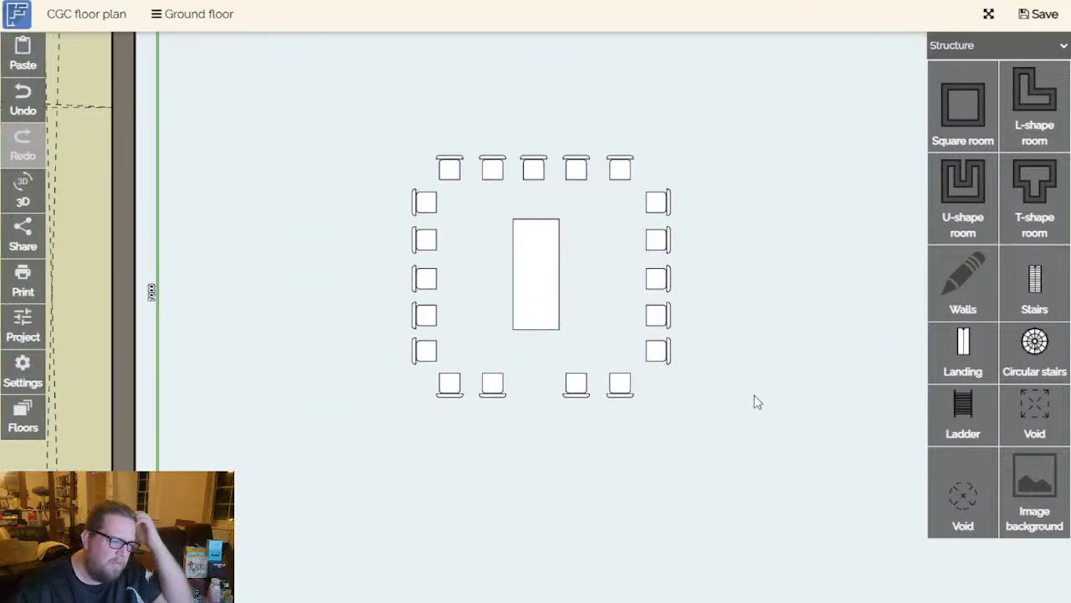
# Move each of the five chairs in the right-hand column inward to mirror the spacing of the left-hand column.
pyautogui.scroll(-3, 728, 385)
pyautogui.scroll(4, 735, 383)
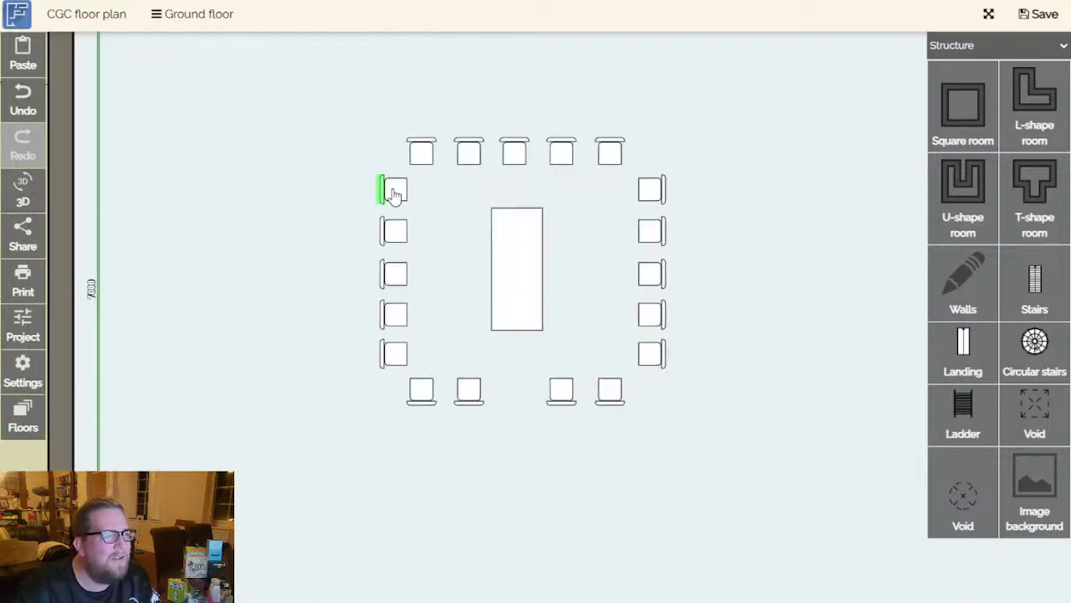
pyautogui.click(657, 190)
pyautogui.moveTo(651, 190); pyautogui.dragTo(636, 188)
pyautogui.click(650, 230)
pyautogui.moveTo(650, 230); pyautogui.dragTo(638, 231)
pyautogui.click(652, 273)
pyautogui.moveTo(652, 274); pyautogui.dragTo(639, 273)
pyautogui.click(661, 312)
pyautogui.moveTo(661, 312); pyautogui.dragTo(641, 314)
pyautogui.click(663, 369)
pyautogui.moveTo(663, 369); pyautogui.dragTo(651, 367)
pyautogui.click(695, 392)
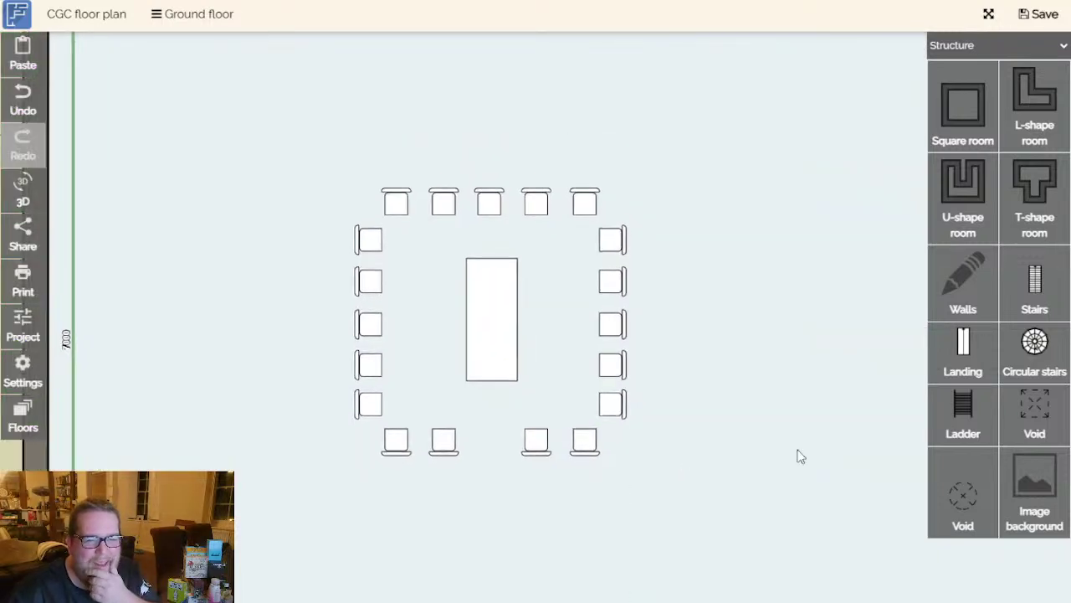
# Add a rectangular void and stretch it around the whole ring of chairs to about 406 by 400 cm.
pyautogui.moveTo(1038, 424); pyautogui.dragTo(435, 241)
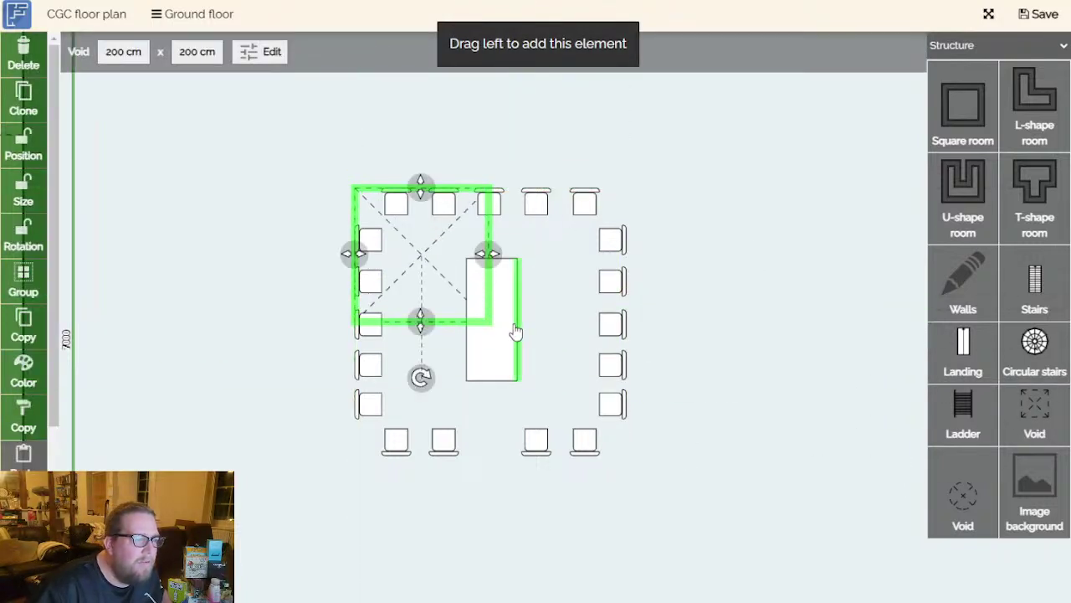
pyautogui.moveTo(487, 322); pyautogui.dragTo(486, 458)
pyautogui.moveTo(488, 320); pyautogui.dragTo(638, 327)
pyautogui.click(695, 306)
pyautogui.scroll(-1, 677, 277)
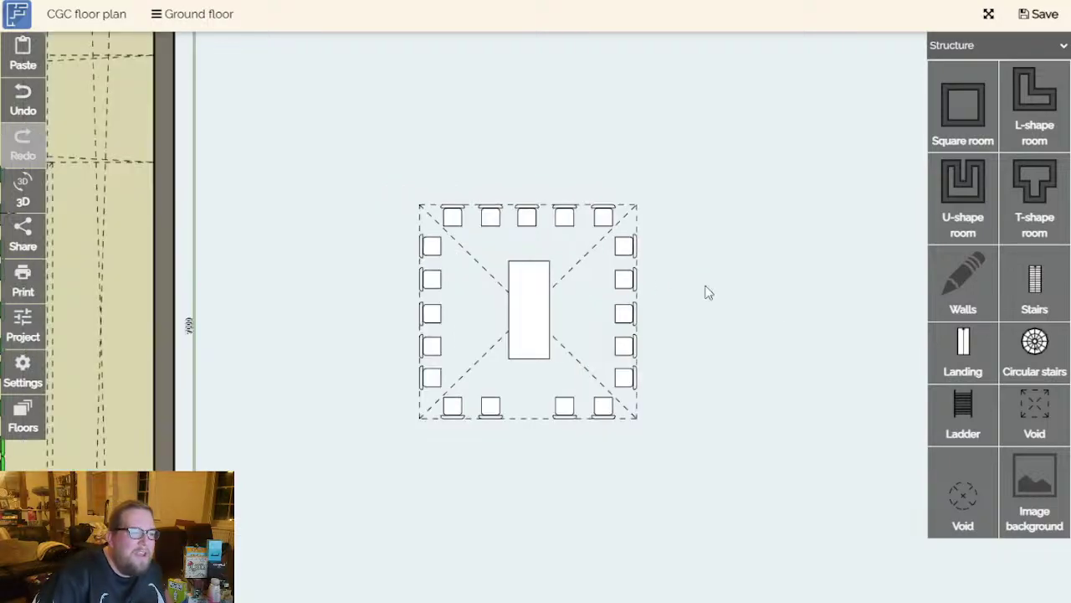
pyautogui.scroll(-5, 660, 287)
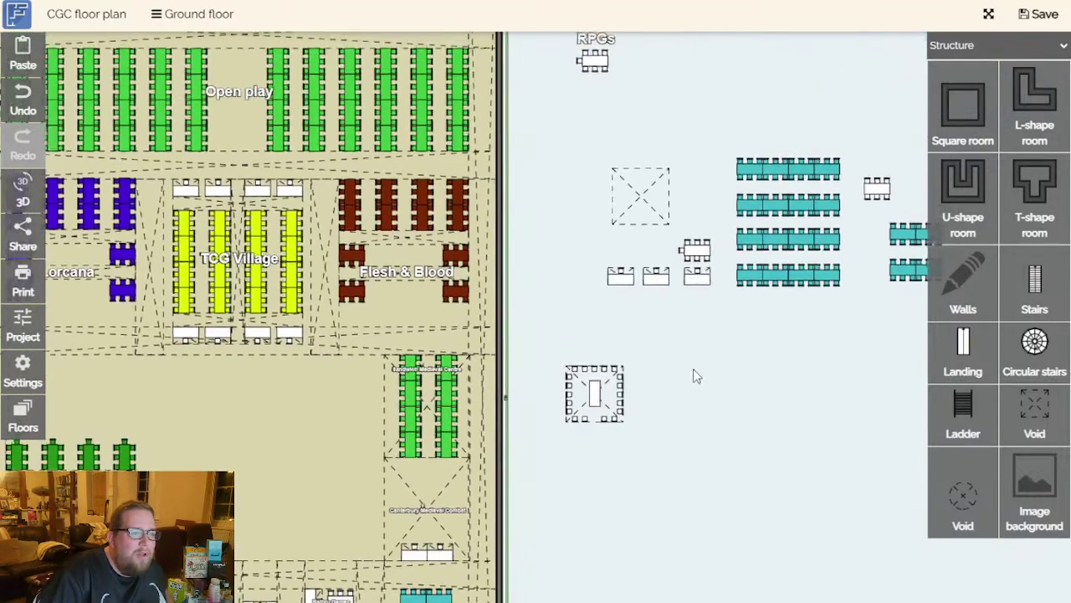
pyautogui.click(610, 208)
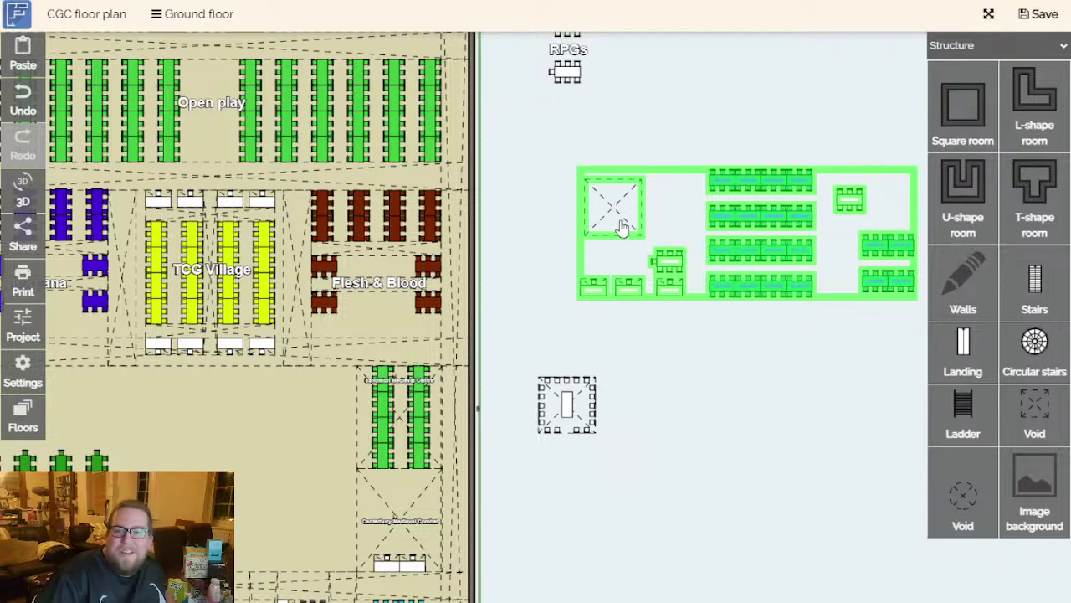
pyautogui.click(668, 456)
pyautogui.scroll(4, 636, 448)
pyautogui.scroll(-4, 583, 370)
pyautogui.click(628, 237)
pyautogui.moveTo(698, 392); pyautogui.dragTo(691, 308)
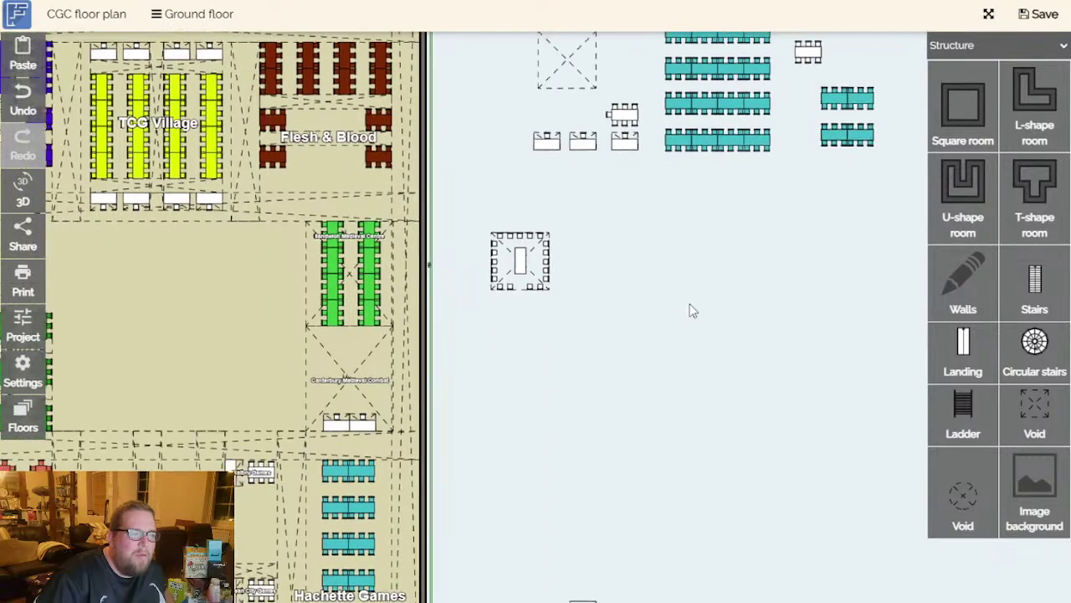
# Set the width of the void around the chairs to 400 cm.
pyautogui.scroll(4, 490, 333)
pyautogui.moveTo(490, 333); pyautogui.dragTo(515, 472)
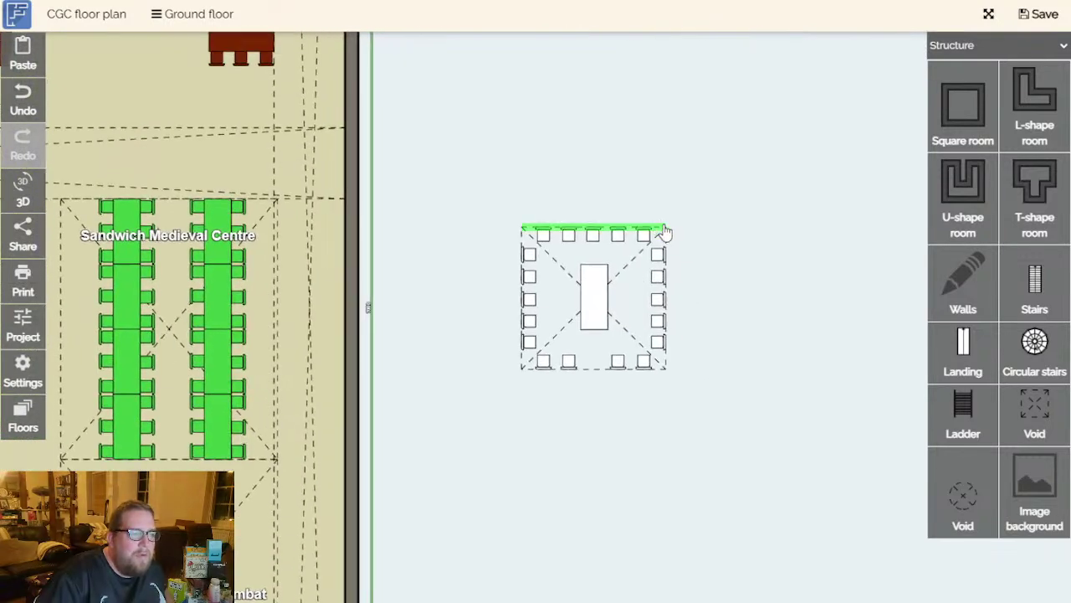
pyautogui.click(665, 233)
pyautogui.click(123, 52)
pyautogui.write('4')
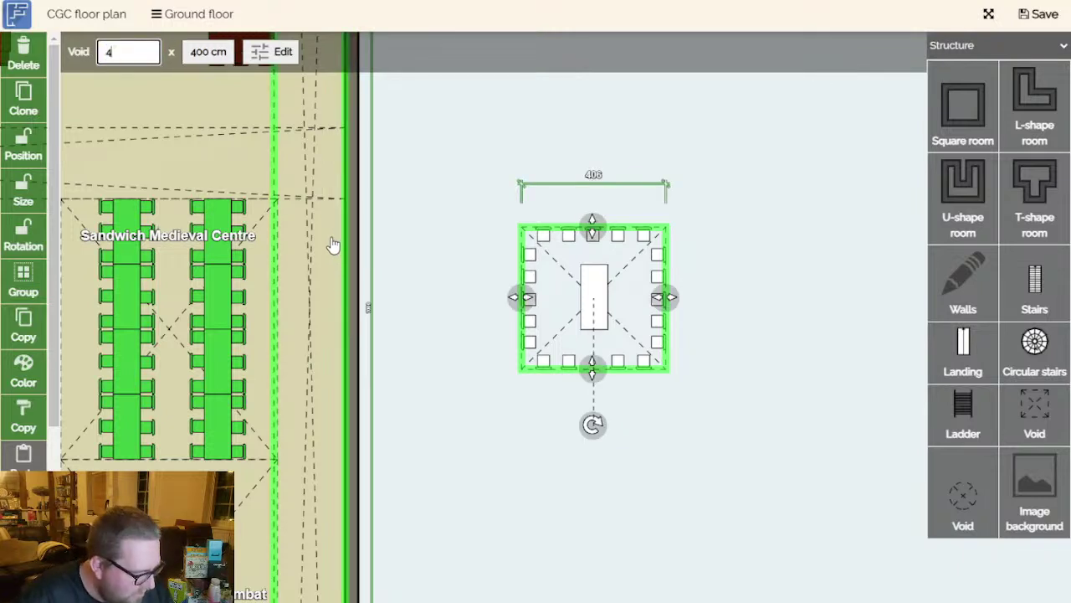
pyautogui.write('00')
pyautogui.press('Return')
pyautogui.click(737, 459)
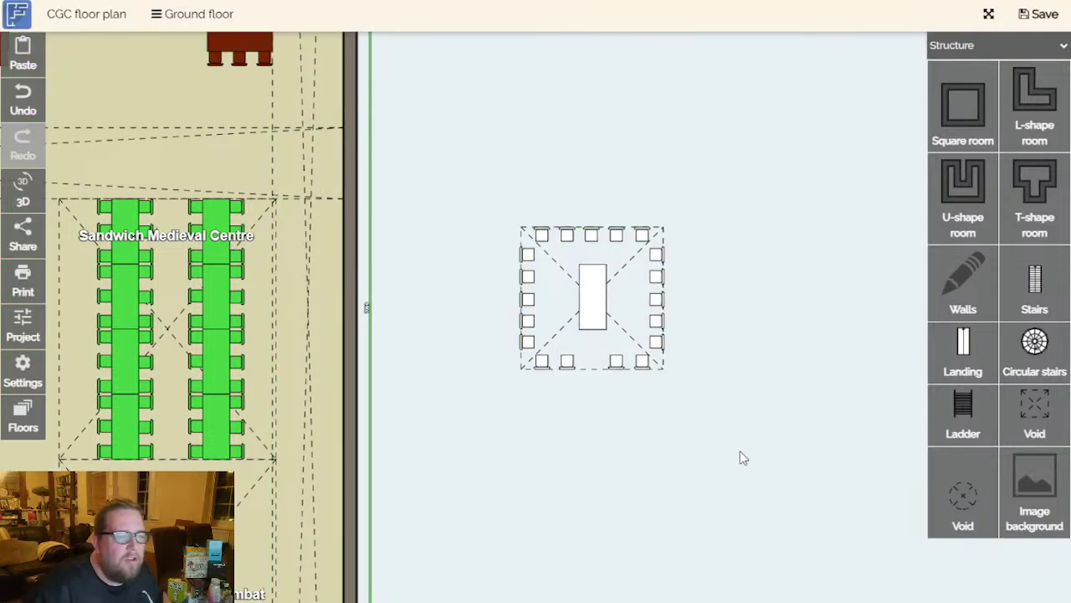
# Group the table, all surrounding chairs and the enclosing void into one seating block.
pyautogui.click(627, 281)
pyautogui.click(594, 289)
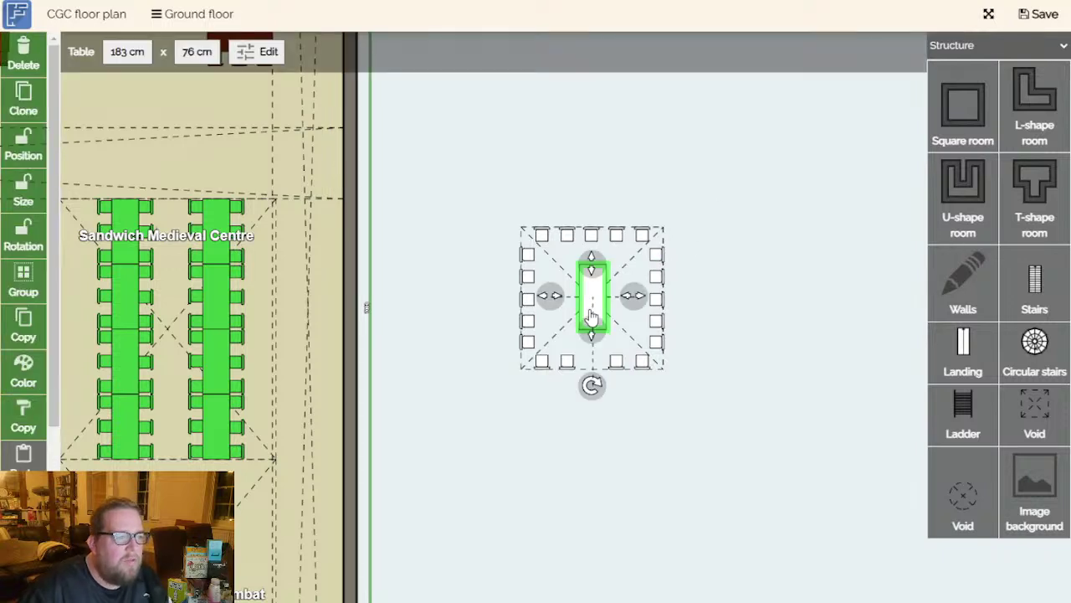
pyautogui.keyDown('shift'); pyautogui.click(657, 258); pyautogui.keyUp('shift')
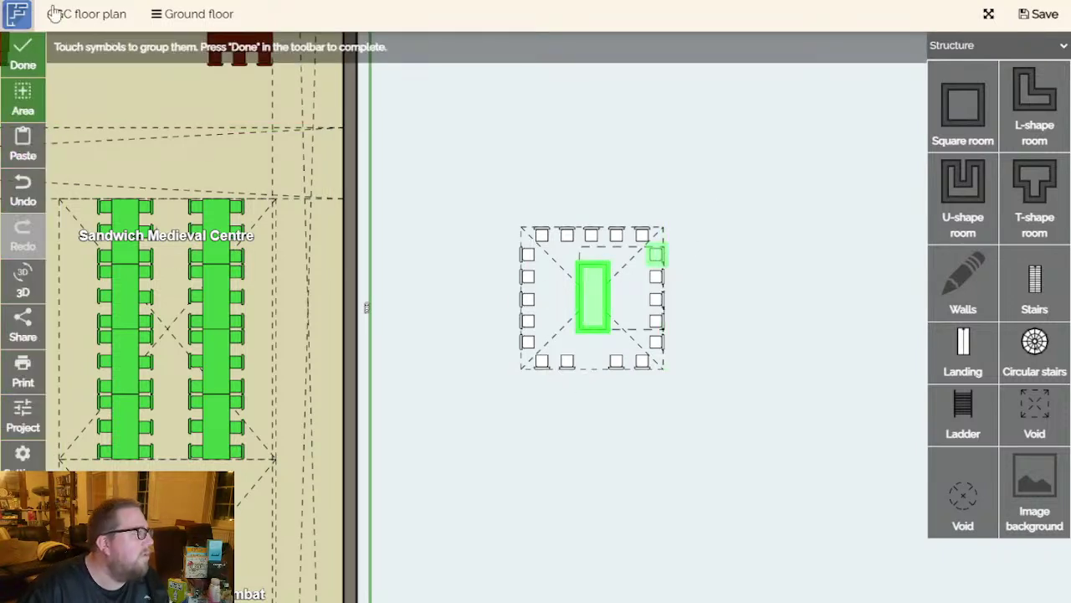
pyautogui.click(39, 109)
pyautogui.click(615, 353)
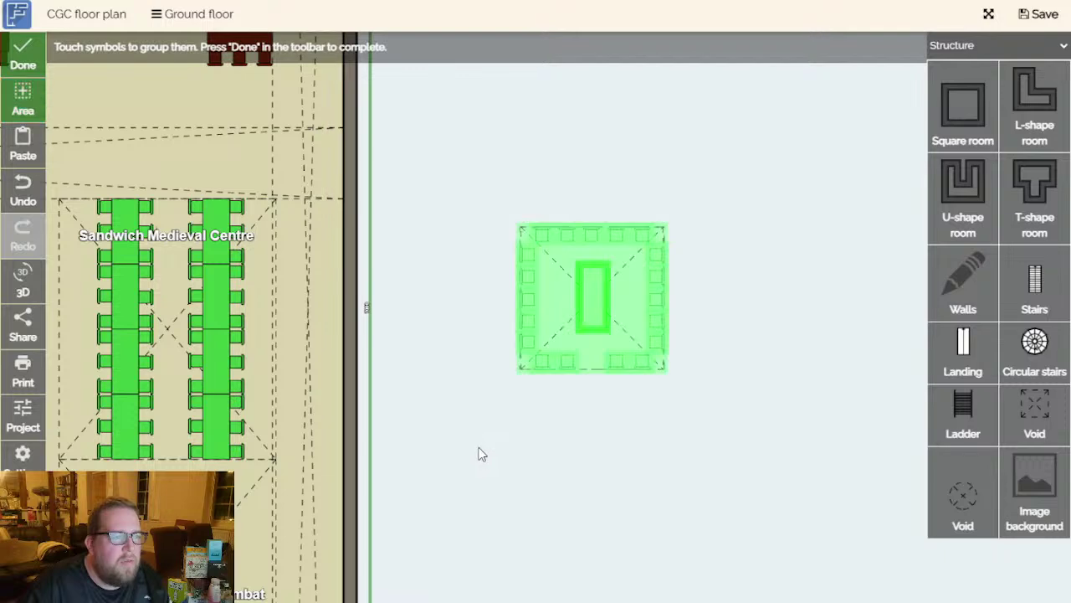
pyautogui.click(25, 54)
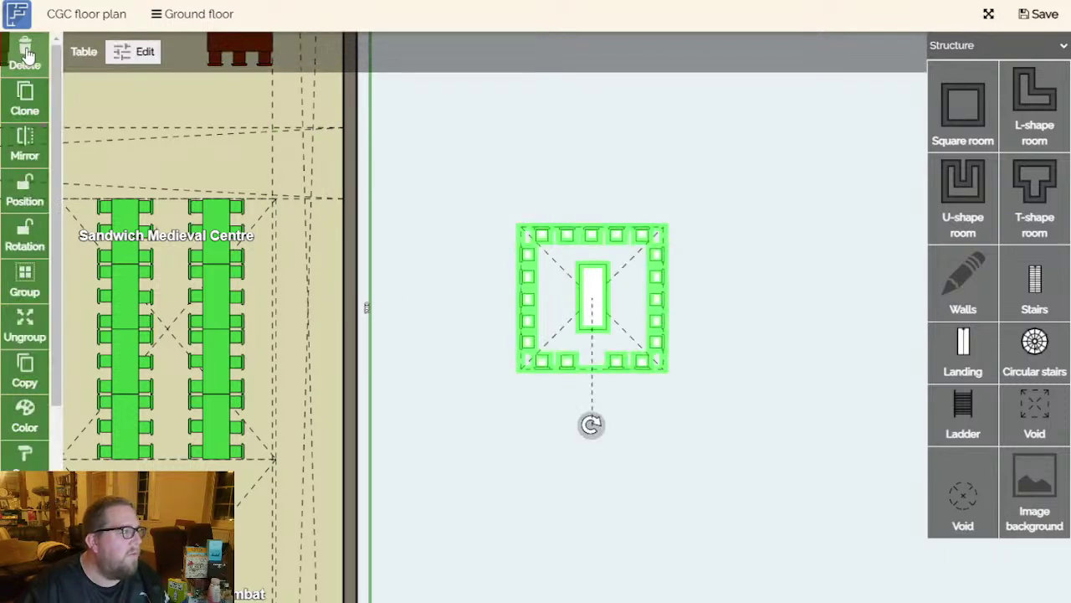
# Move the grouped seating block into the hall, against the Canterbury Medieval Combat area and just above the horizontal aisle.
pyautogui.scroll(-3, 657, 391)
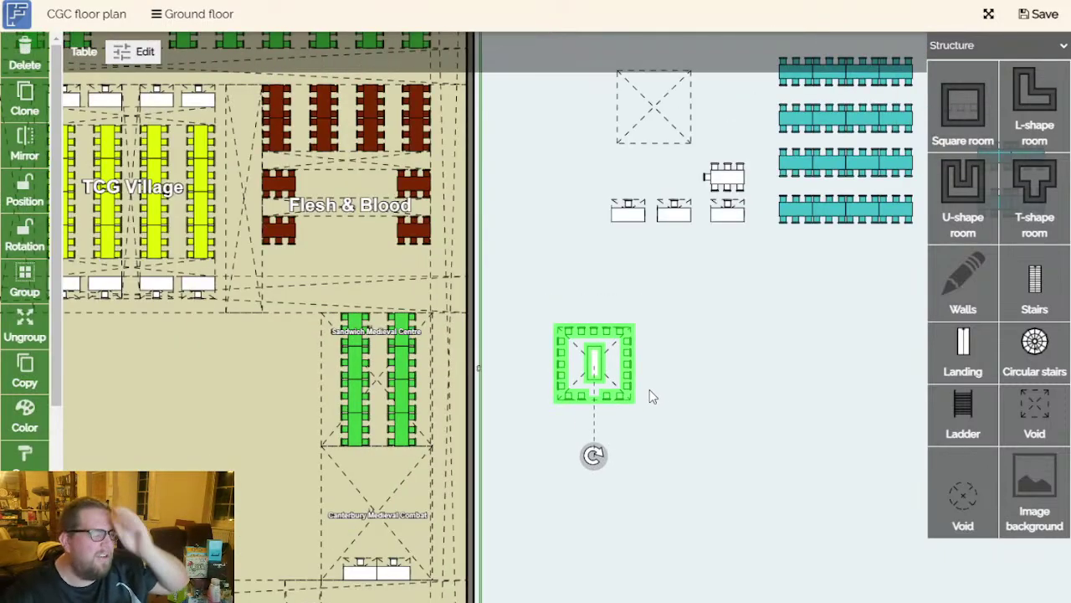
pyautogui.moveTo(651, 394); pyautogui.dragTo(704, 343)
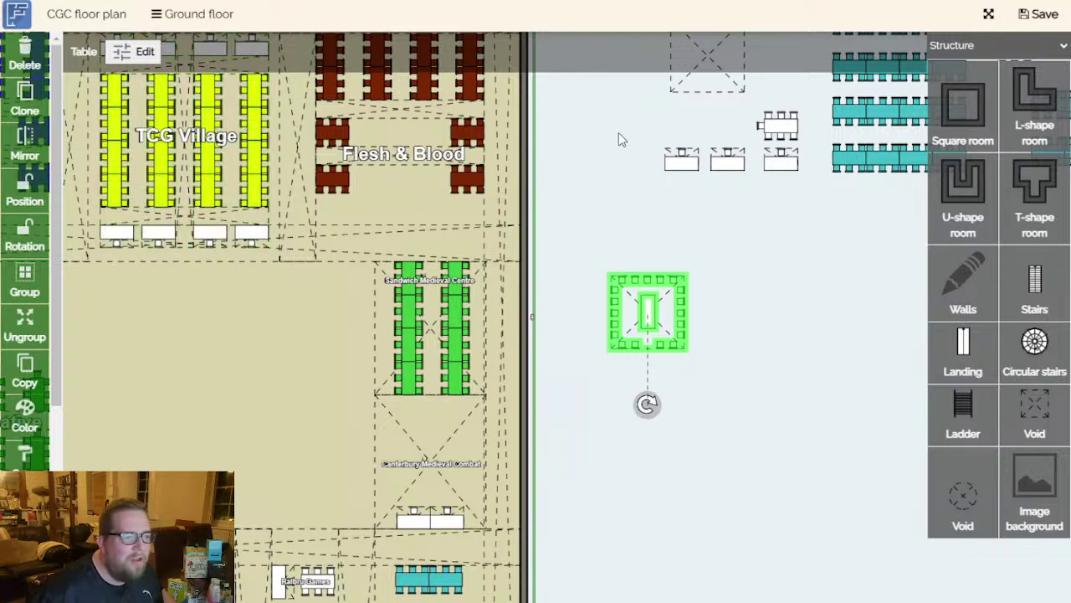
pyautogui.hscroll(-5, 820, 414)
pyautogui.moveTo(760, 280); pyautogui.dragTo(385, 441)
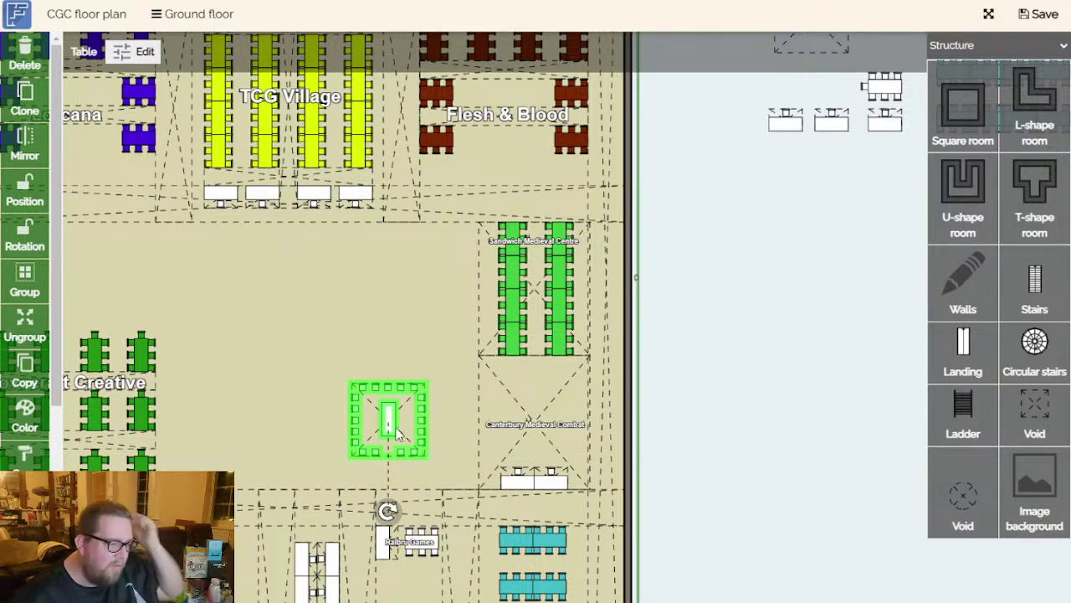
pyautogui.scroll(-3, 713, 401)
pyautogui.hscroll(-3, 713, 401)
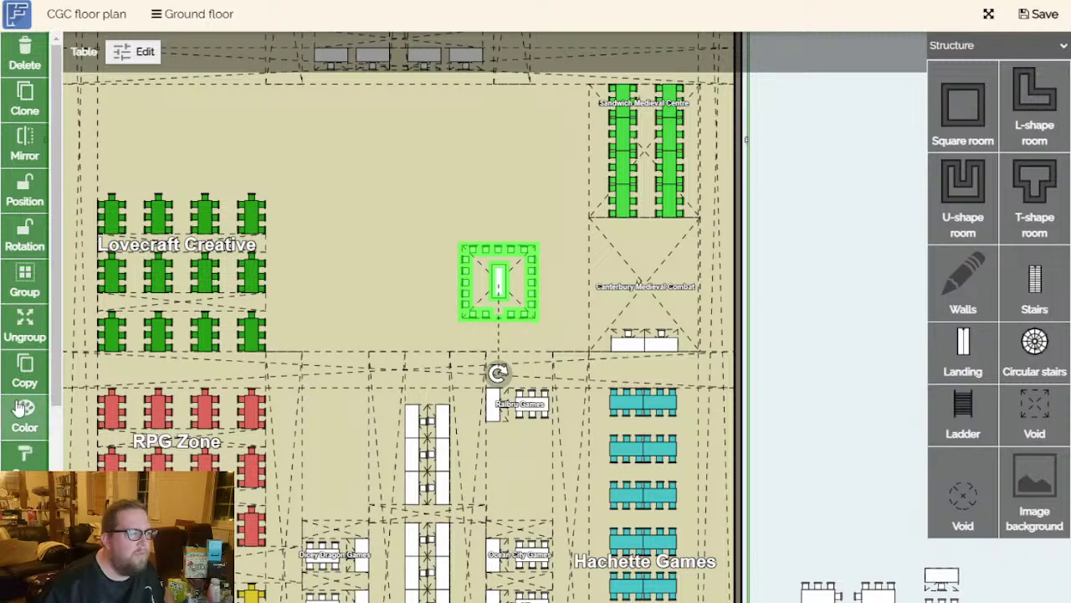
pyautogui.scroll(2, 802, 333)
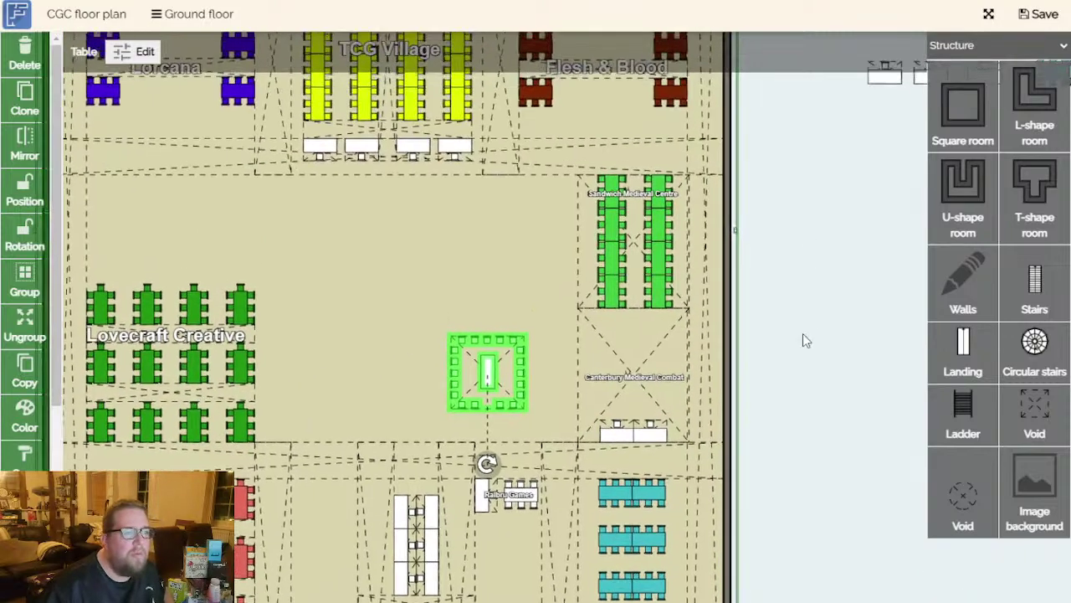
pyautogui.hscroll(2, 767, 335)
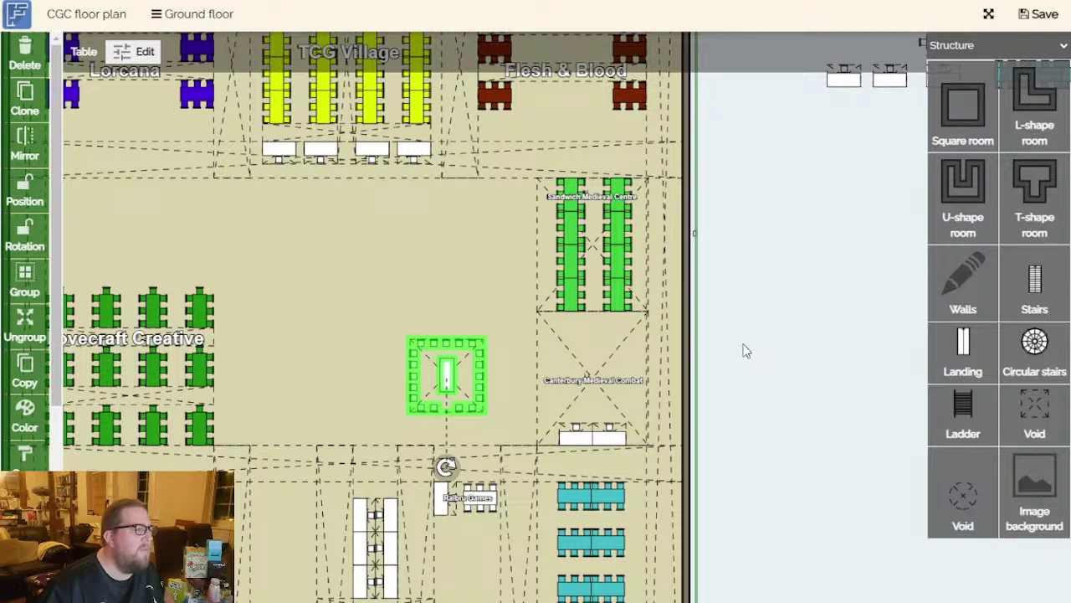
pyautogui.moveTo(446, 380); pyautogui.dragTo(511, 421)
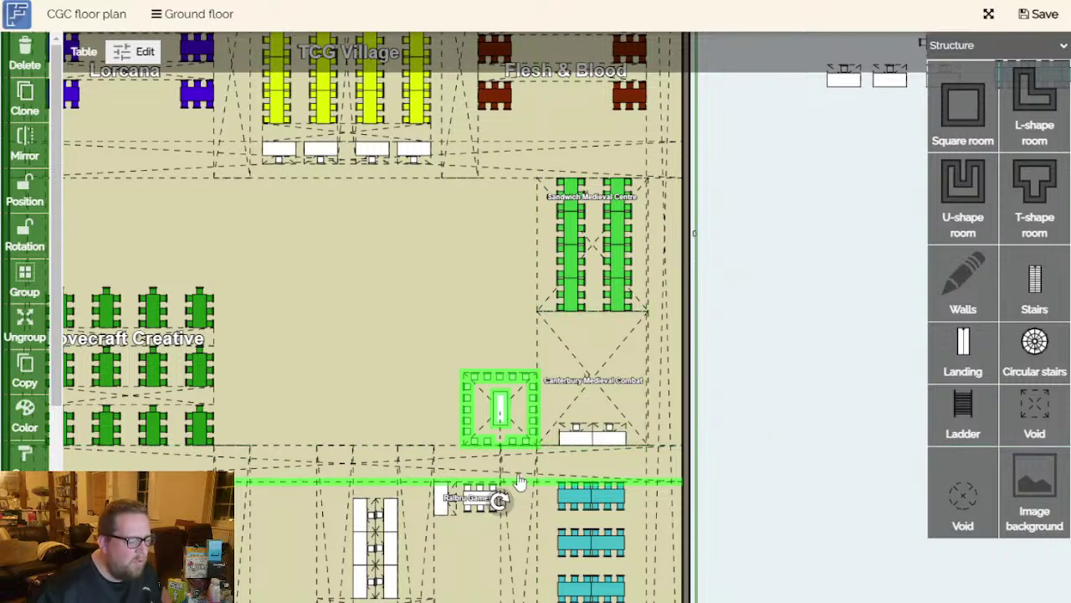
# Duplicate the seating block and place the copy above the original, aligned with it and leaving a gap between them.
pyautogui.hotkey('ctrl', 'c')
pyautogui.hotkey('ctrl', 'v')
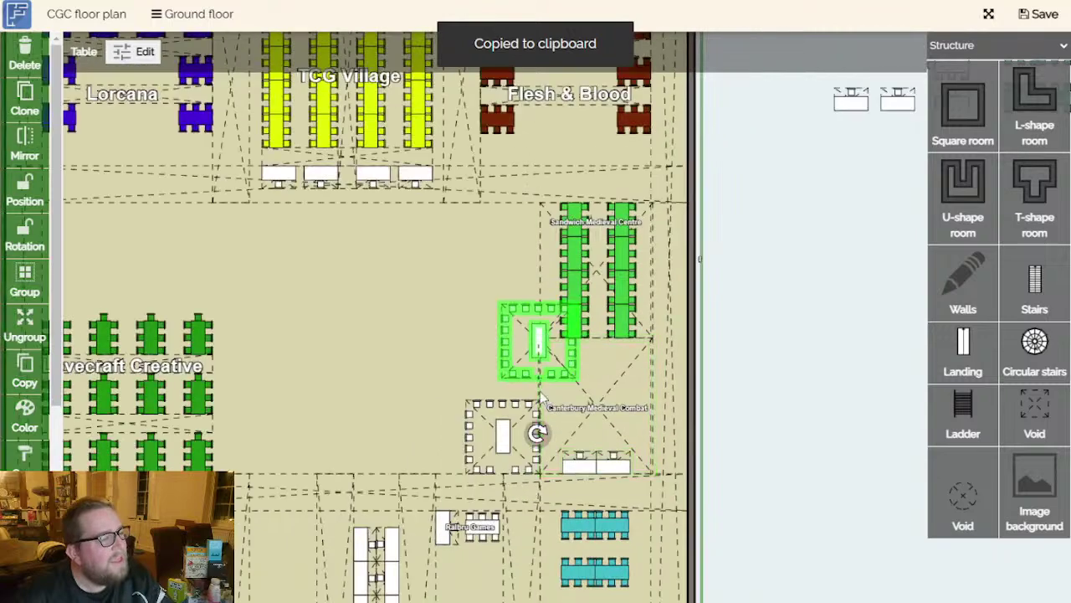
pyautogui.moveTo(532, 368); pyautogui.dragTo(482, 316)
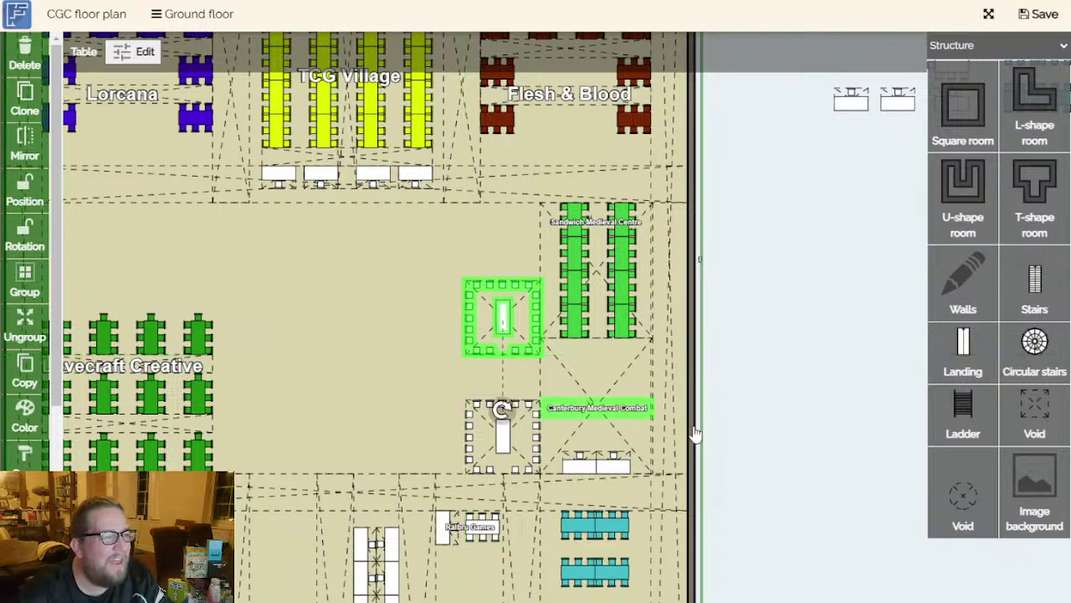
pyautogui.click(772, 474)
pyautogui.scroll(-2, 801, 443)
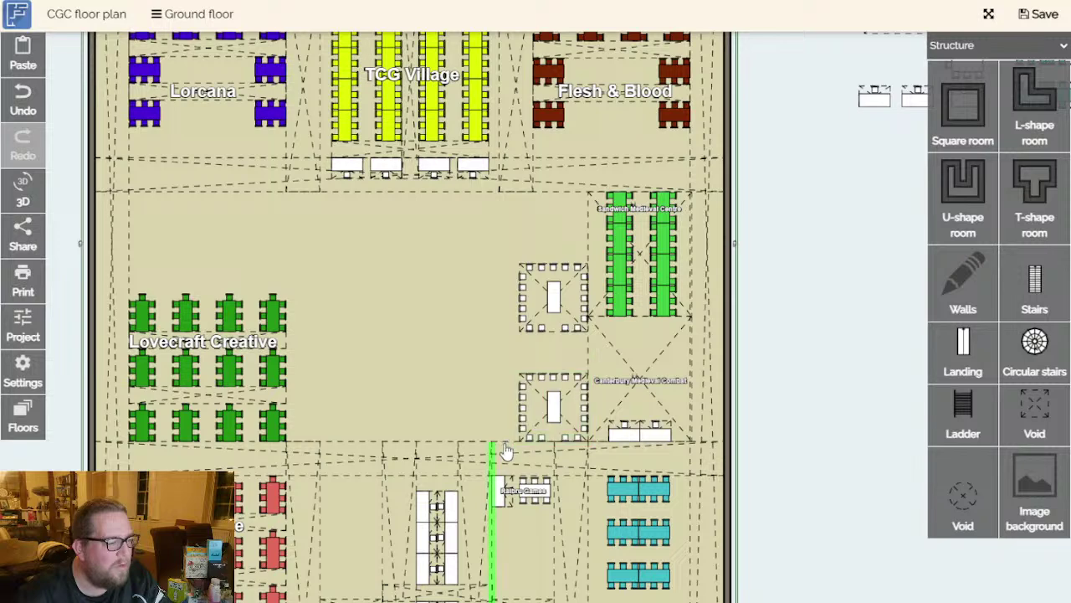
# Duplicate the horizontal aisle void below the seating blocks and shorten the copy to 1244 cm as a spacer.
pyautogui.click(339, 477)
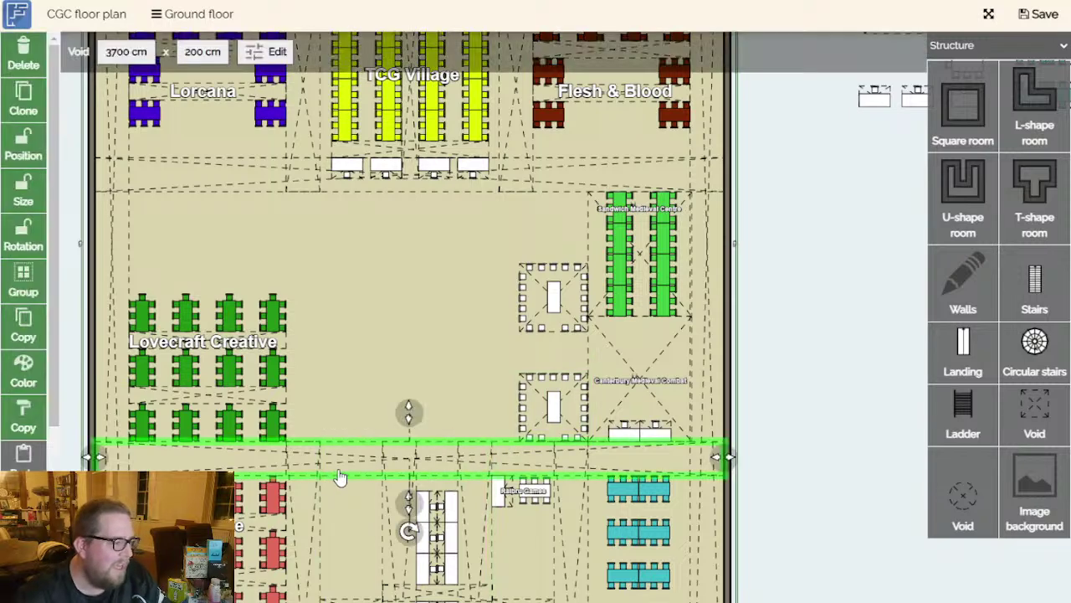
pyautogui.hotkey('ctrl', 'c')
pyautogui.hotkey('ctrl', 'v')
pyautogui.scroll(-2, 418, 383)
pyautogui.moveTo(247, 343); pyautogui.dragTo(456, 343)
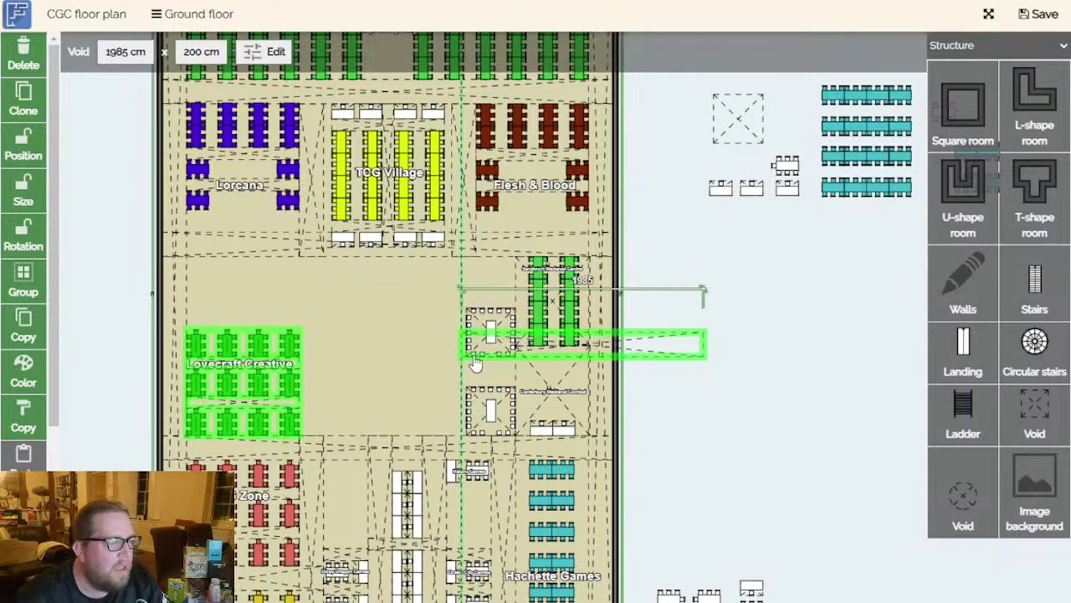
pyautogui.moveTo(710, 343); pyautogui.dragTo(618, 344)
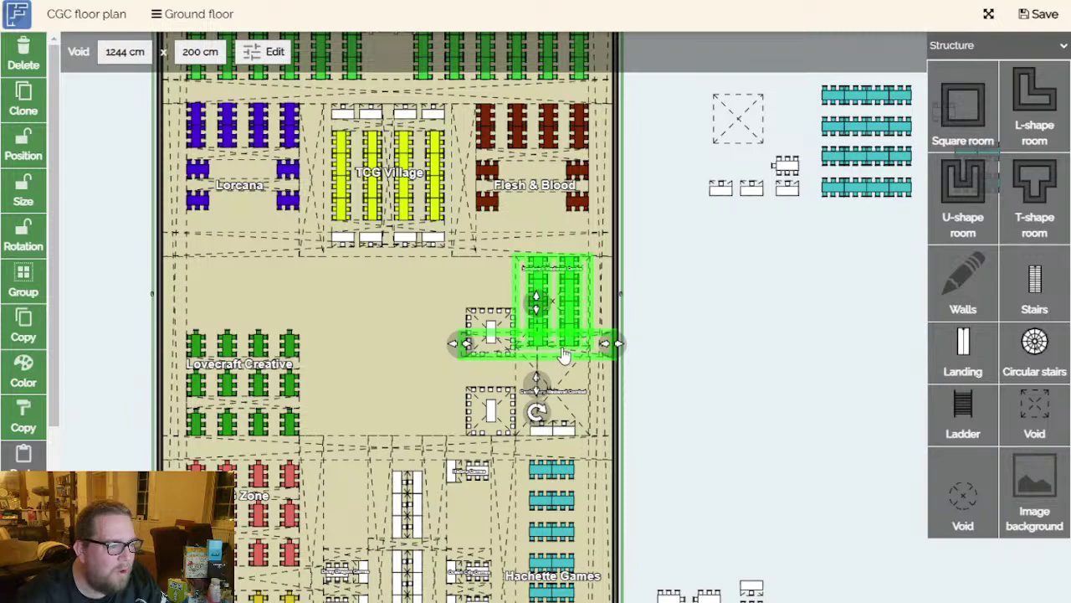
# Place the spacer void directly above the lower seating block and pull in its far end towards the block.
pyautogui.moveTo(496, 361); pyautogui.dragTo(395, 404)
pyautogui.scroll(3, 405, 427)
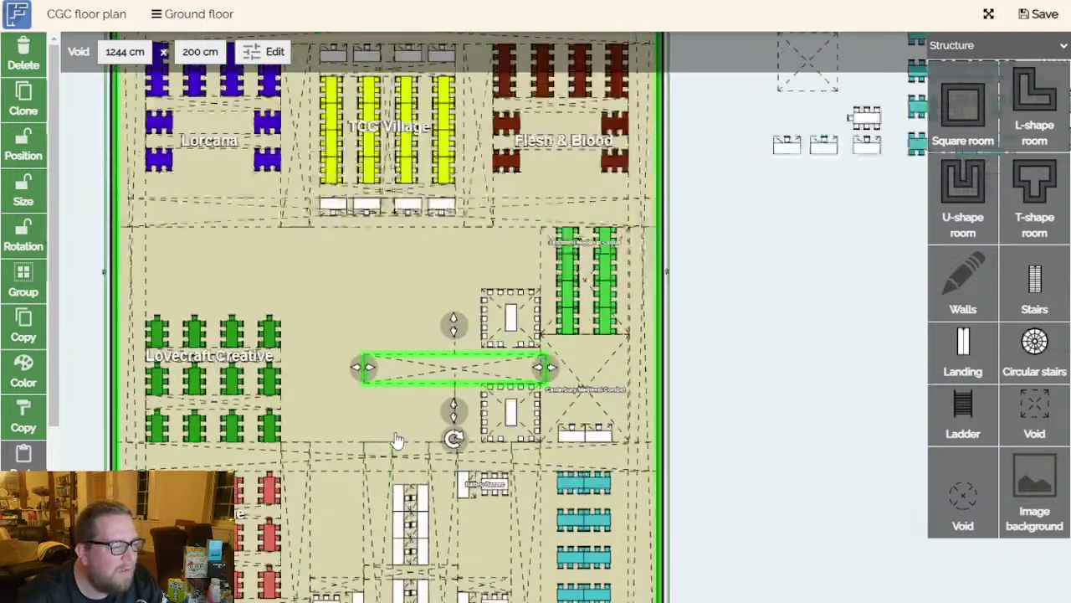
pyautogui.scroll(1, 405, 429)
pyautogui.moveTo(473, 334)
pyautogui.mouseDown()
pyautogui.moveTo(403, 323)
pyautogui.moveTo(413, 325)
pyautogui.mouseUp()
pyautogui.moveTo(313, 308); pyautogui.dragTo(500, 325)
# Move the upper seating block down against the spacer void and trim the spacer to 398 cm wide, flush with the blocks.
pyautogui.click(632, 221)
pyautogui.moveTo(630, 228); pyautogui.dragTo(628, 249)
pyautogui.click(506, 318)
pyautogui.moveTo(501, 309); pyautogui.dragTo(579, 310)
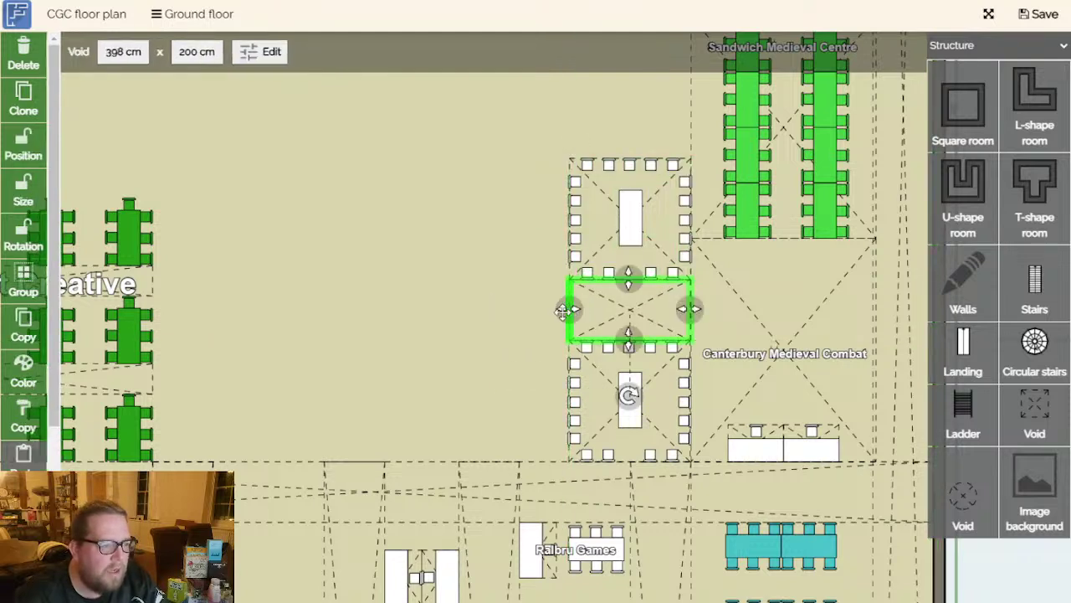
pyautogui.click(515, 327)
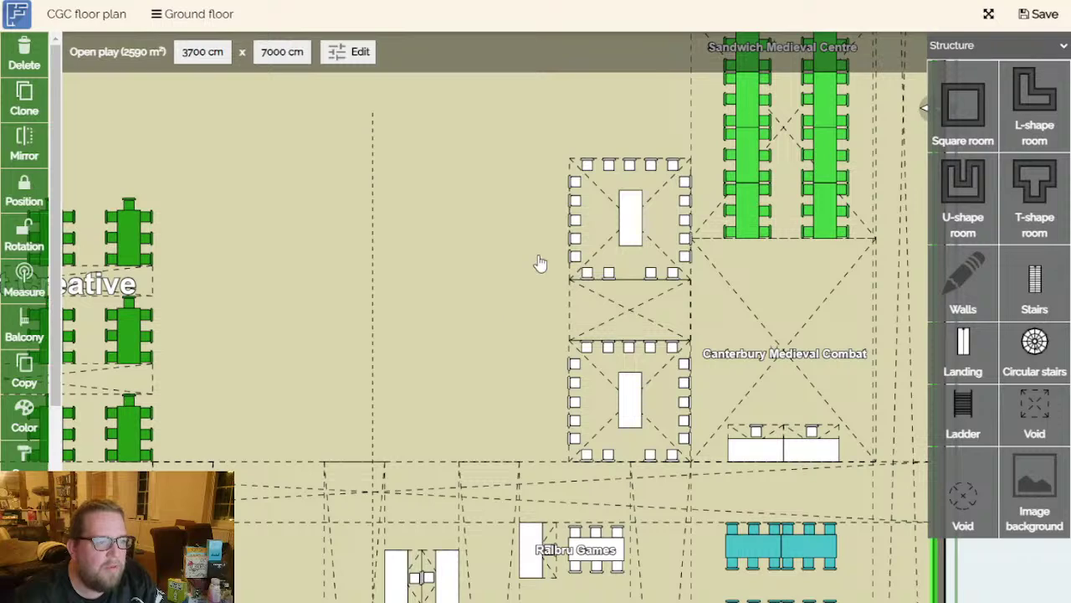
# Try a copy of the spacer void directly above the upper seating block, and delete that copy.
pyautogui.click(630, 318)
pyautogui.hotkey('ctrl', 'c')
pyautogui.hotkey('ctrl', 'v')
pyautogui.scroll(3, 534, 309)
pyautogui.moveTo(510, 229); pyautogui.dragTo(456, 445)
pyautogui.scroll(-2, 458, 431)
pyautogui.moveTo(452, 488); pyautogui.dragTo(564, 273)
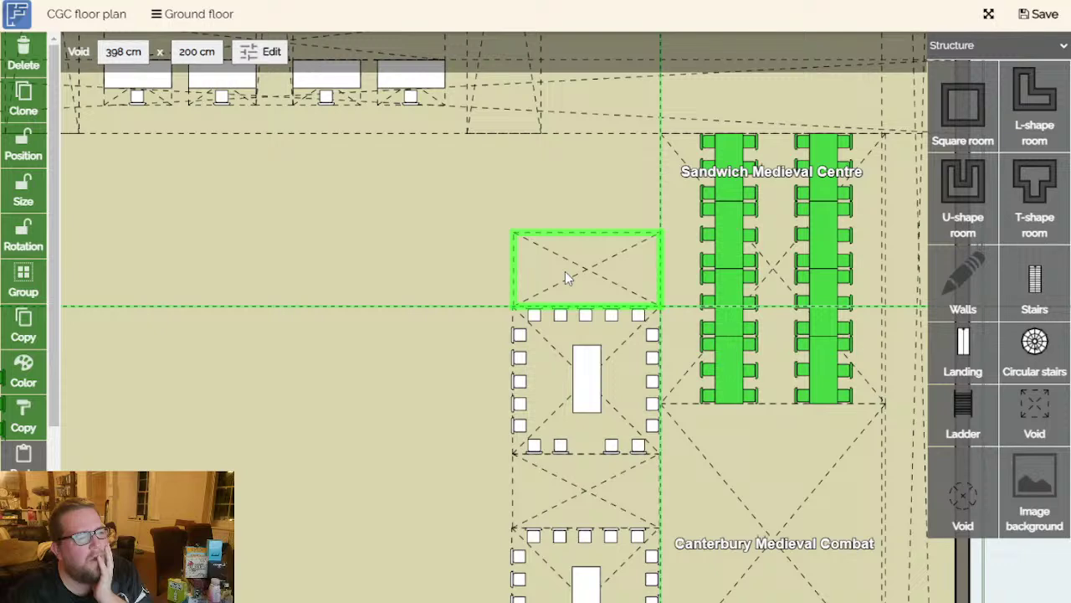
pyautogui.moveTo(565, 271); pyautogui.dragTo(565, 272)
pyautogui.press('Delete')
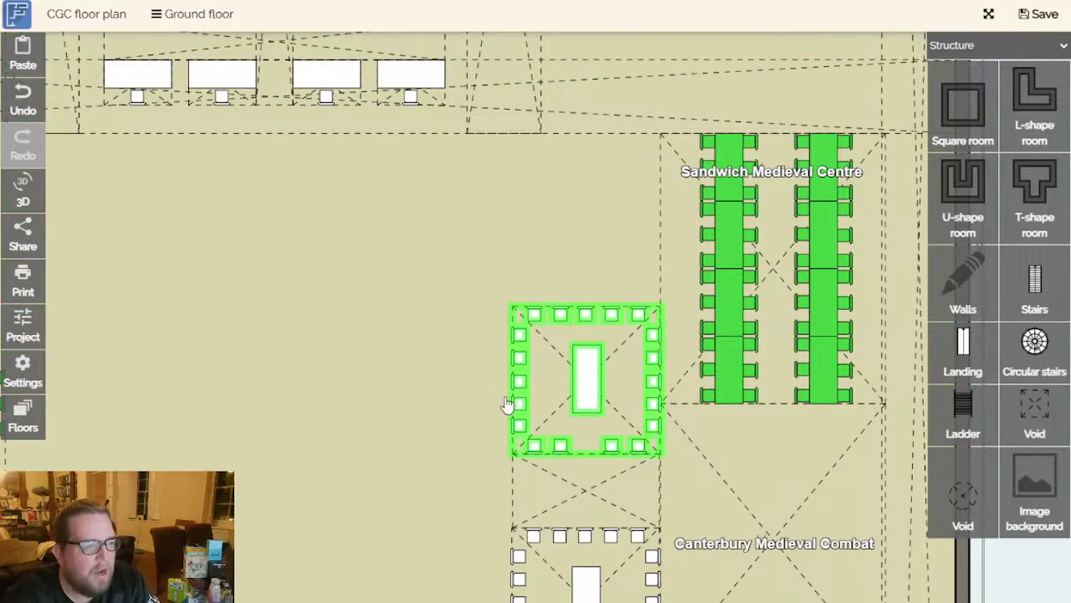
# Delete the spacer void between the two chair-ringed seating blocks.
pyautogui.click(592, 512)
pyautogui.press('Delete')
pyautogui.moveTo(586, 497); pyautogui.dragTo(526, 365)
# Duplicate the upper seating block and place the copy at the top of the column, against the aisle and beside Sandwich Medieval Centre.
pyautogui.click(524, 264)
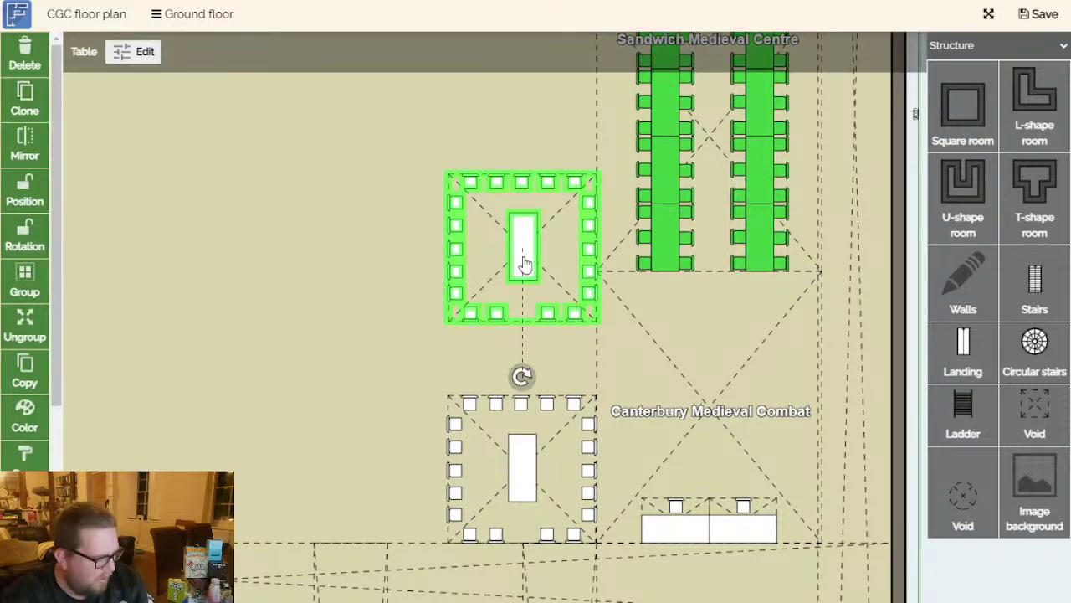
pyautogui.hotkey('ctrl', 'c')
pyautogui.hotkey('ctrl', 'v')
pyautogui.scroll(-2, 525, 264)
pyautogui.moveTo(403, 291); pyautogui.dragTo(395, 421)
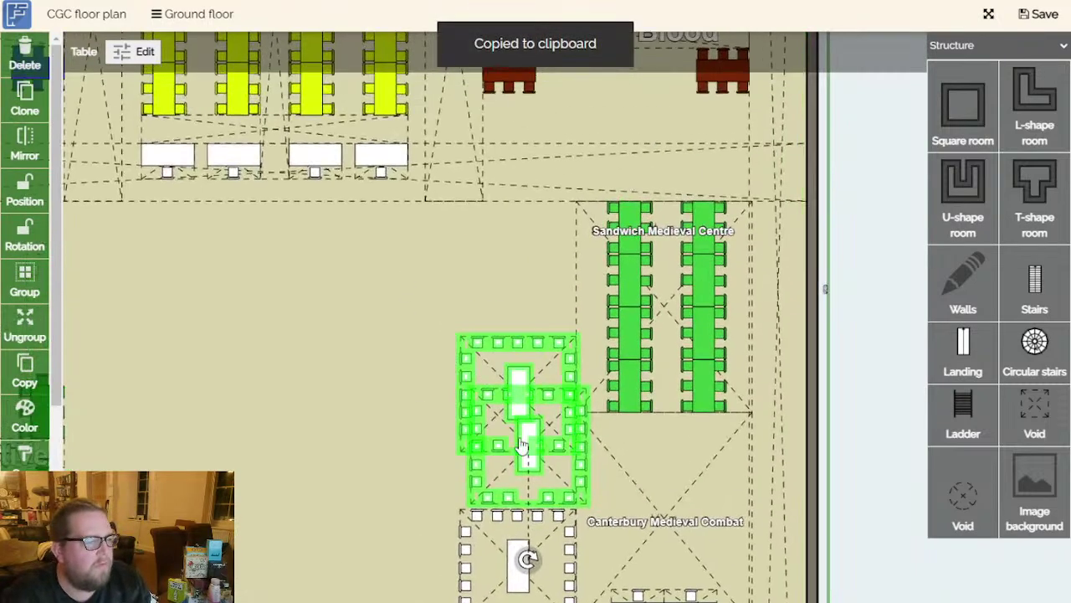
pyautogui.moveTo(534, 442); pyautogui.dragTo(532, 222)
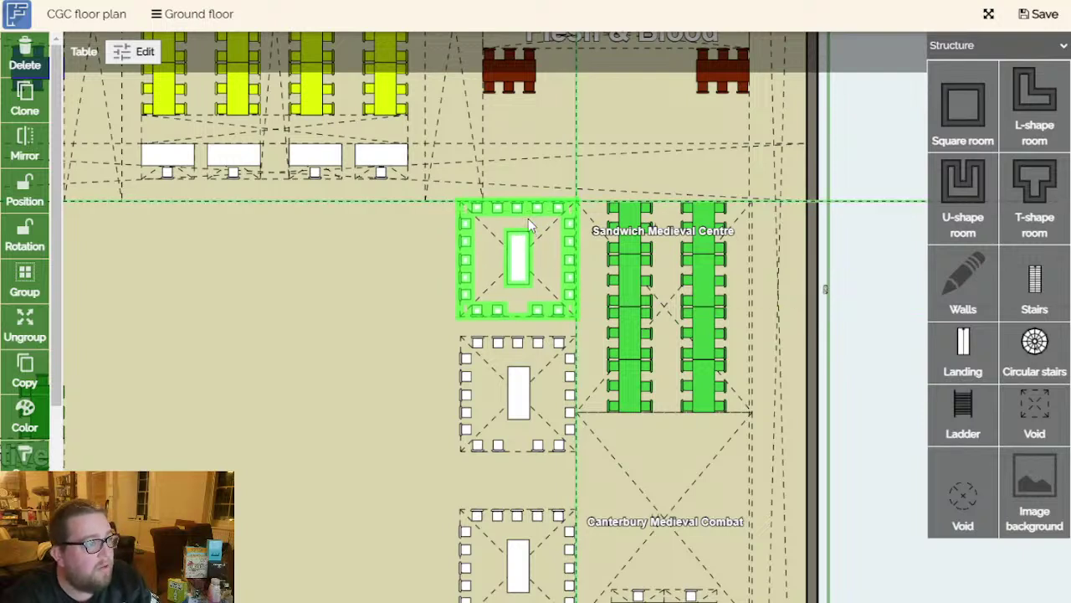
# Move the middle seating block down to sit roughly midway between the upper and lower blocks.
pyautogui.click(360, 311)
pyautogui.moveTo(529, 406); pyautogui.dragTo(524, 430)
pyautogui.click(870, 508)
pyautogui.moveTo(871, 508); pyautogui.dragTo(826, 409)
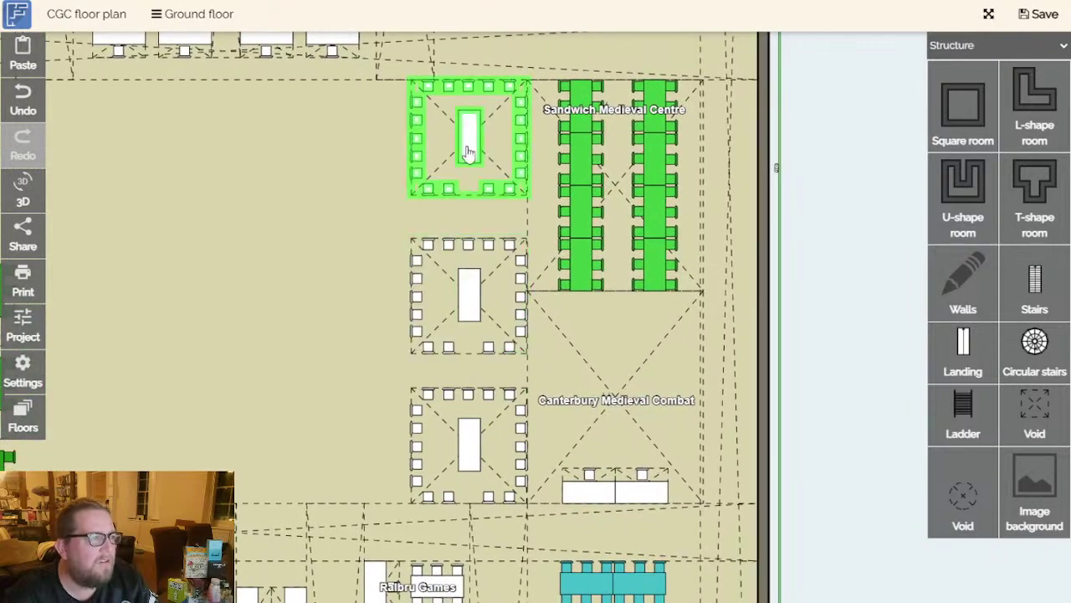
pyautogui.click(466, 308)
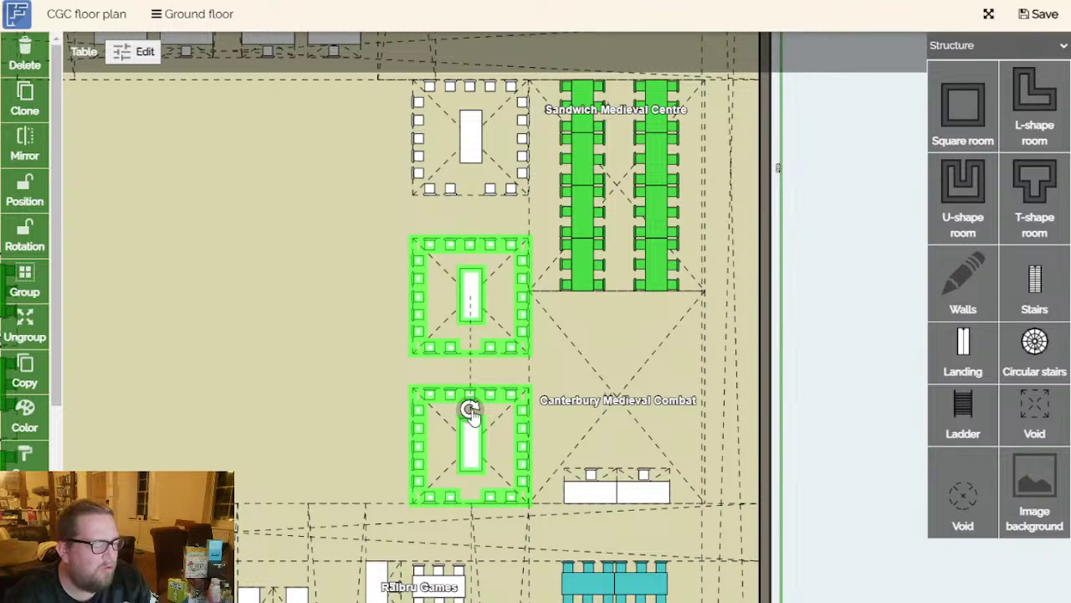
pyautogui.click(875, 405)
# Duplicate the 200 cm wide vertical aisle void near Raibru Games, place it along the seating blocks' outer side and shorten it to their column's height.
pyautogui.scroll(-3, 856, 494)
pyautogui.scroll(-1, 855, 388)
pyautogui.click(529, 499)
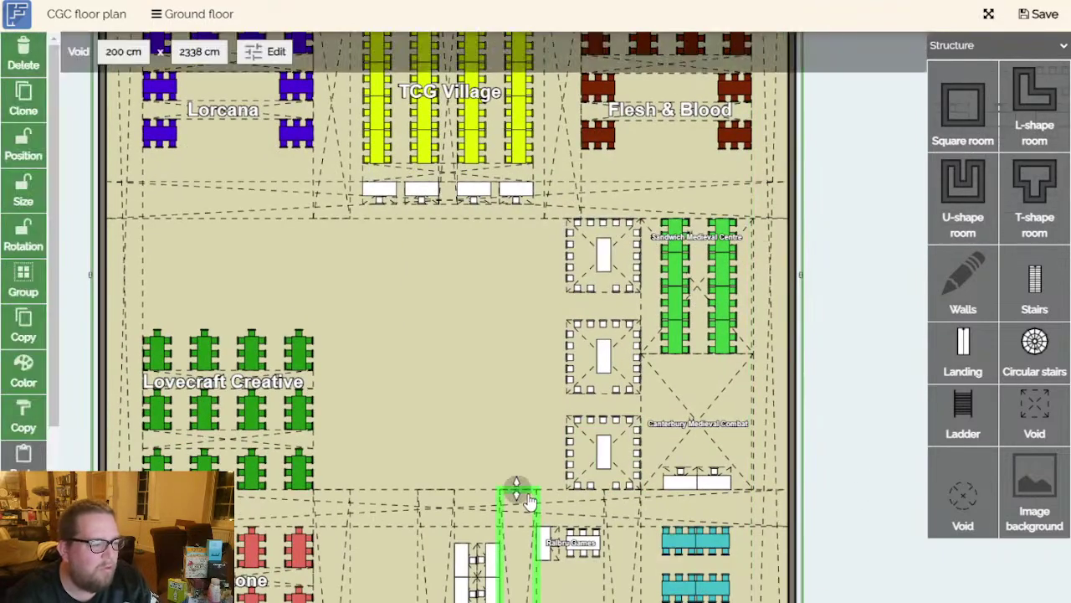
pyautogui.hotkey('ctrl', 'c')
pyautogui.hotkey('ctrl', 'v')
pyautogui.moveTo(536, 355); pyautogui.dragTo(551, 316)
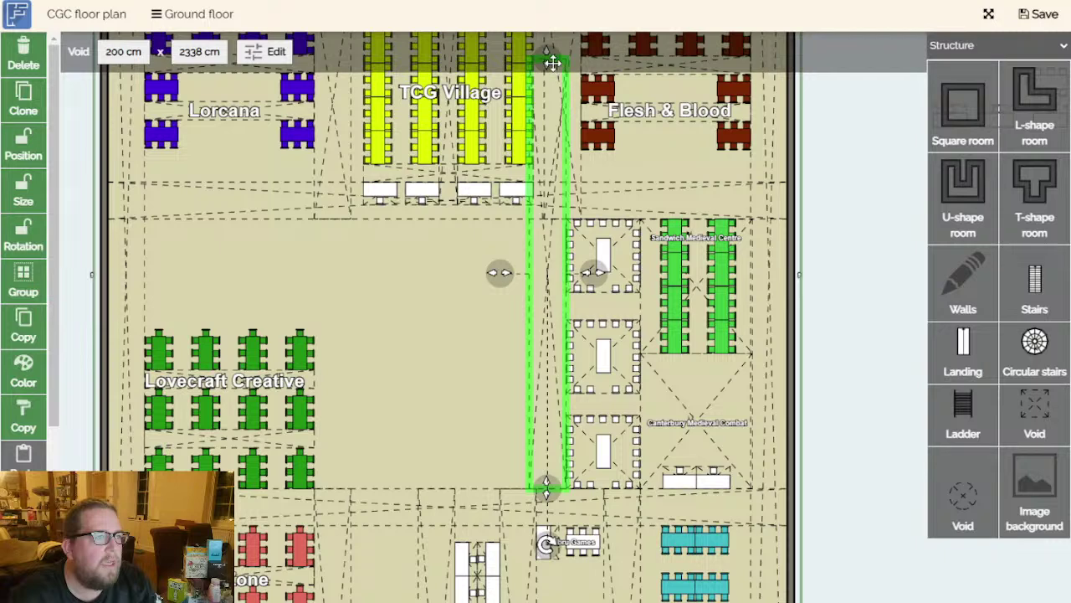
pyautogui.moveTo(548, 67); pyautogui.dragTo(539, 239)
pyautogui.click(847, 338)
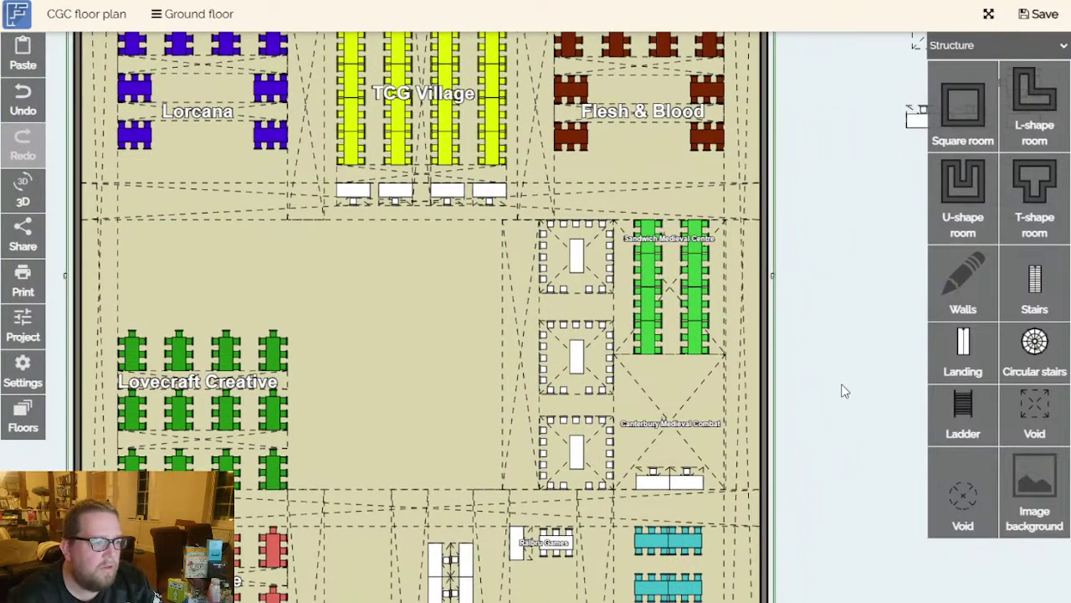
pyautogui.scroll(2, 844, 391)
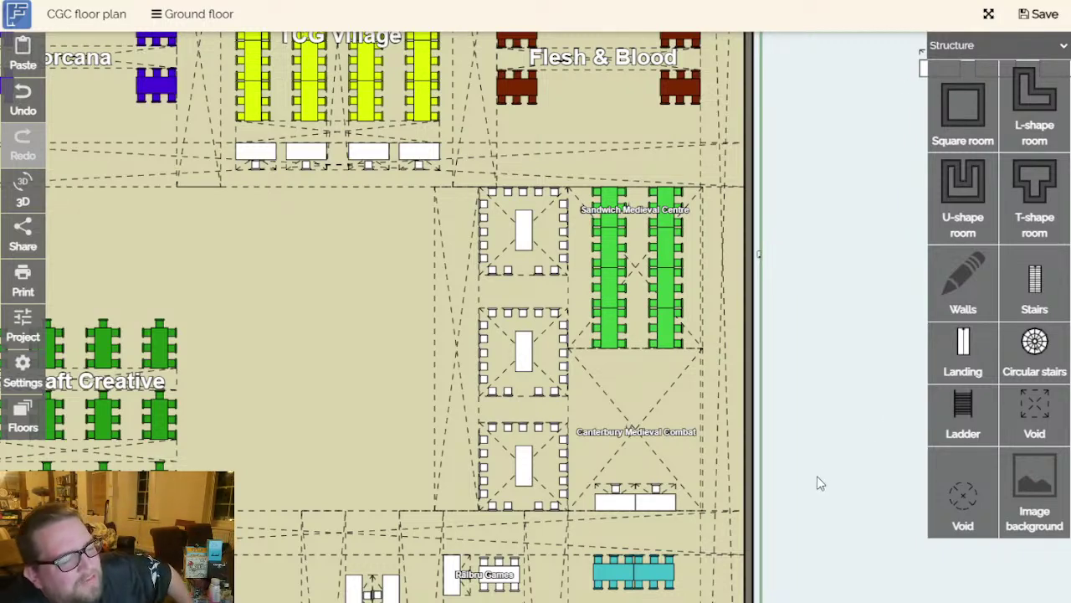
pyautogui.scroll(-1, 811, 459)
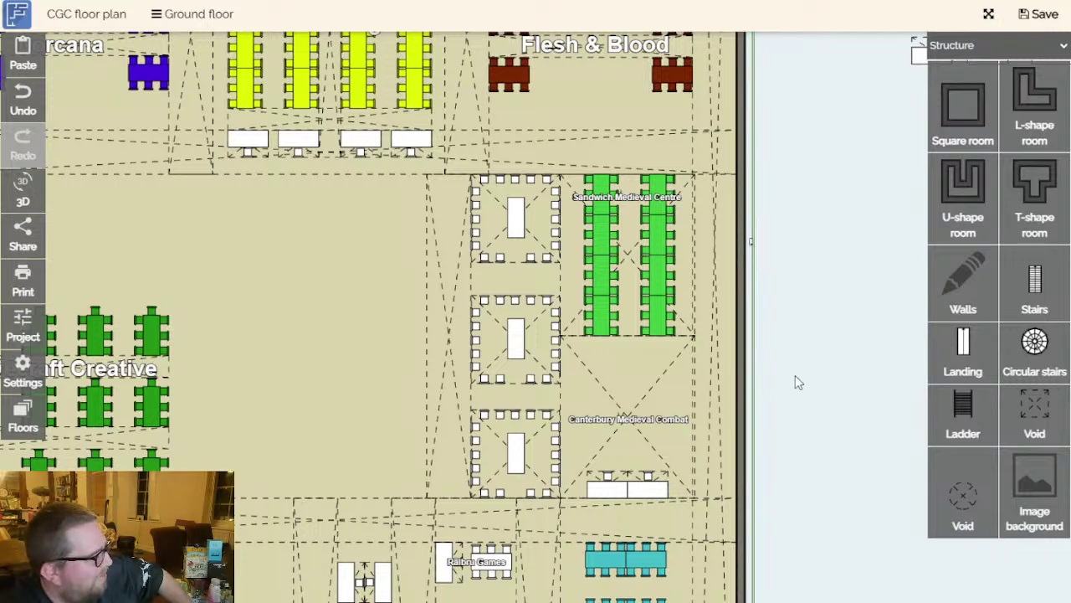
pyautogui.scroll(-3, 795, 375)
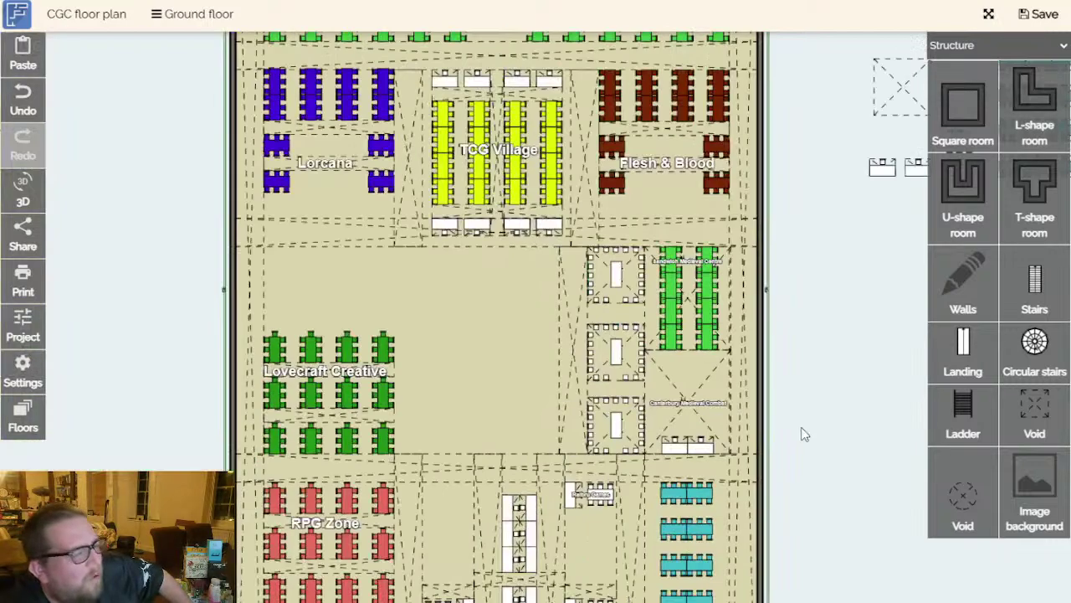
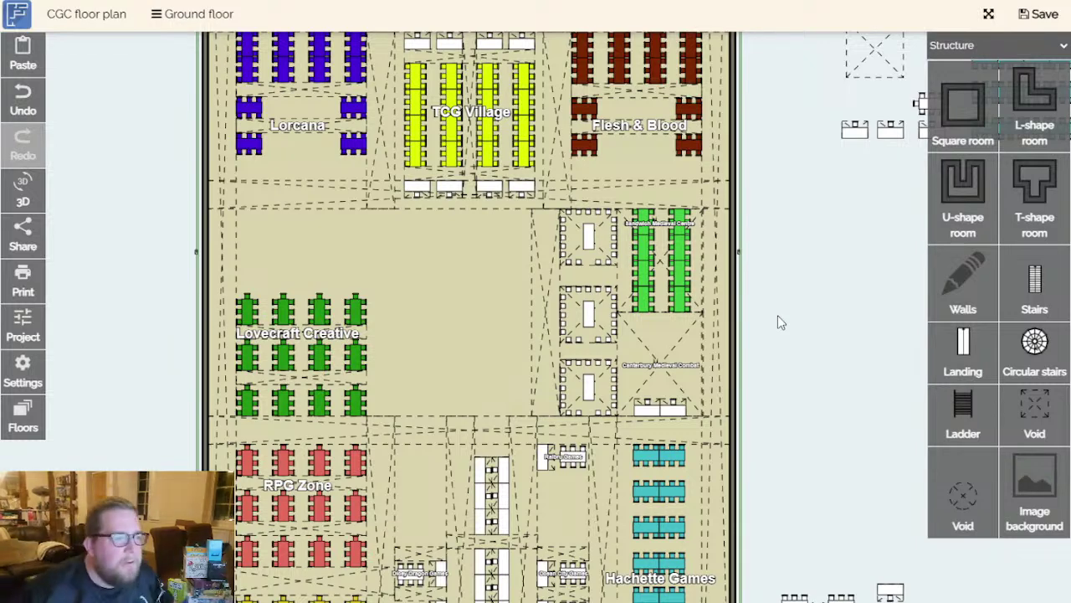
pyautogui.moveTo(778, 314); pyautogui.dragTo(720, 292)
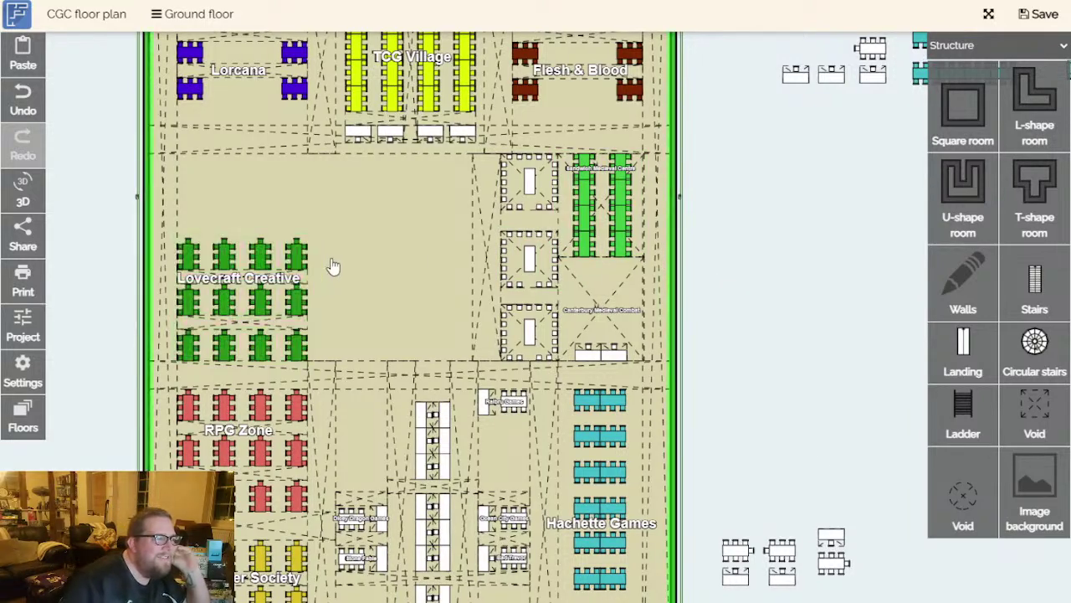
pyautogui.moveTo(332, 268); pyautogui.dragTo(373, 282)
# Move the Lovecraft Creative label down to the gap between the lower two table rows.
pyautogui.click(292, 293)
pyautogui.scroll(3, 289, 295)
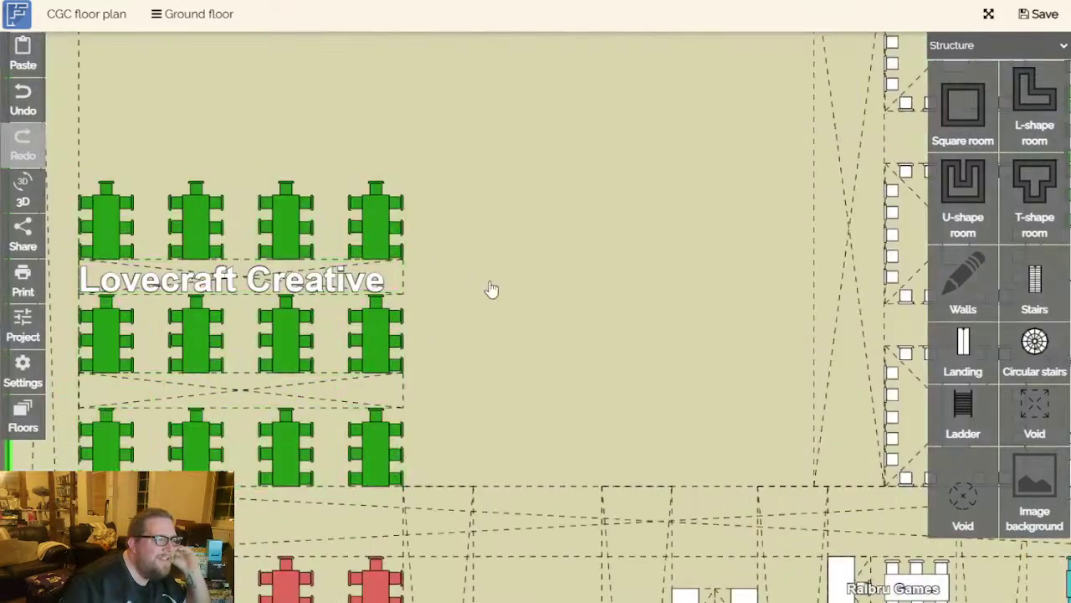
pyautogui.moveTo(360, 287); pyautogui.dragTo(370, 404)
pyautogui.click(478, 280)
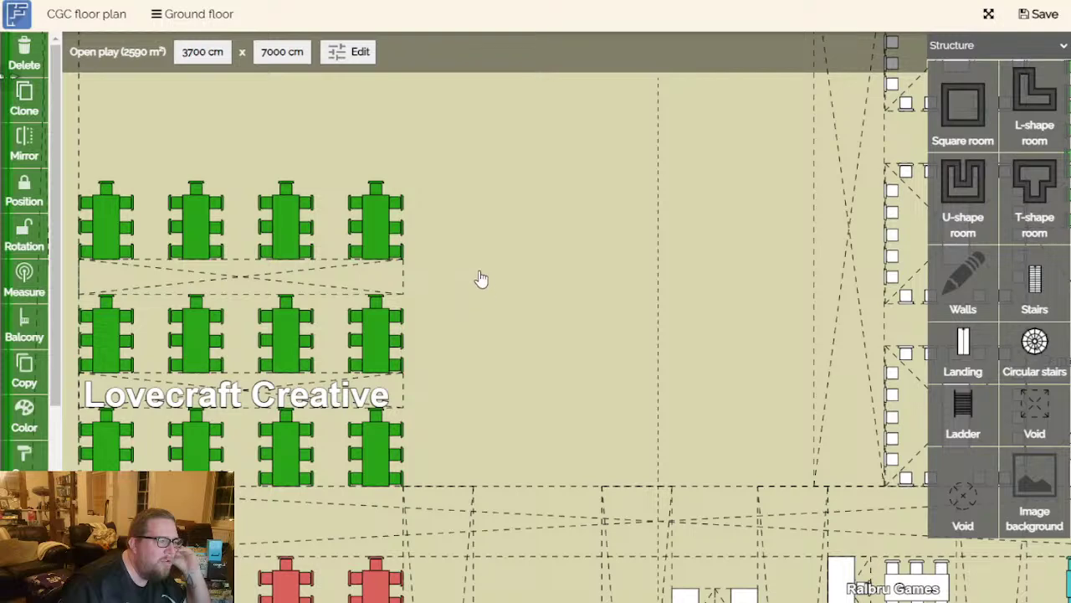
# Ungroup the Lovecraft Creative block of tables, chairs and spacer voids.
pyautogui.moveTo(478, 279); pyautogui.dragTo(530, 313)
pyautogui.click(499, 302)
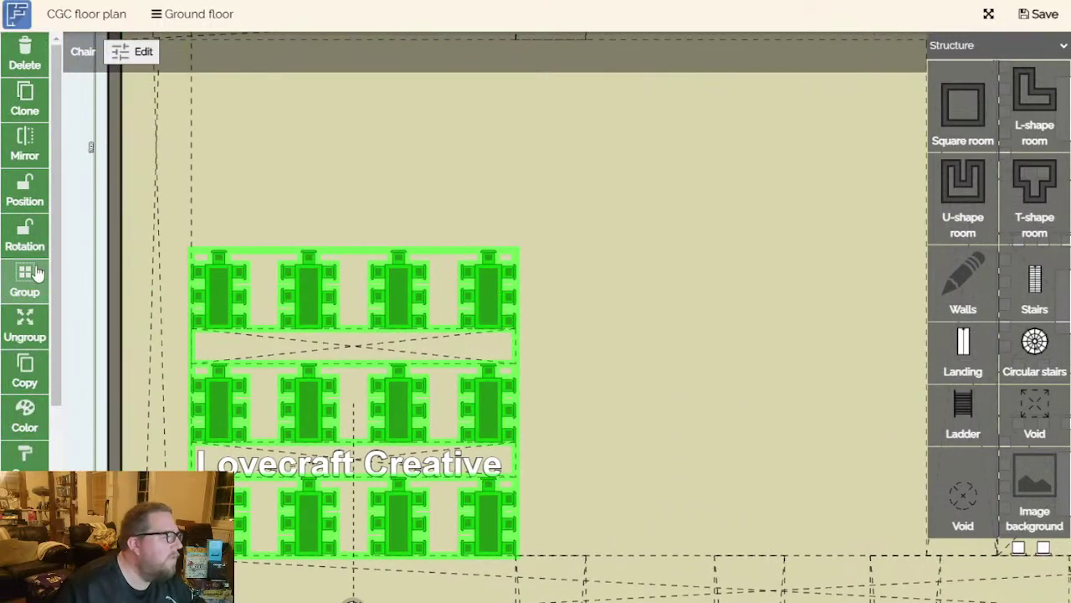
pyautogui.click(34, 327)
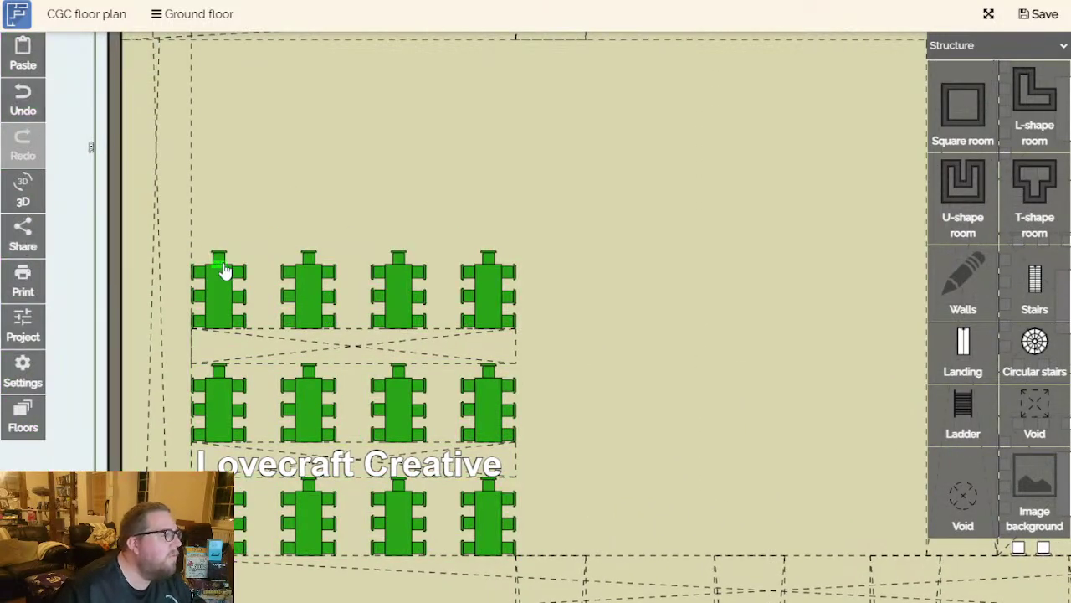
# Group the top row of four Lovecraft Creative tables with the void beneath it, and delete that group.
pyautogui.click(223, 300)
pyautogui.click(221, 277)
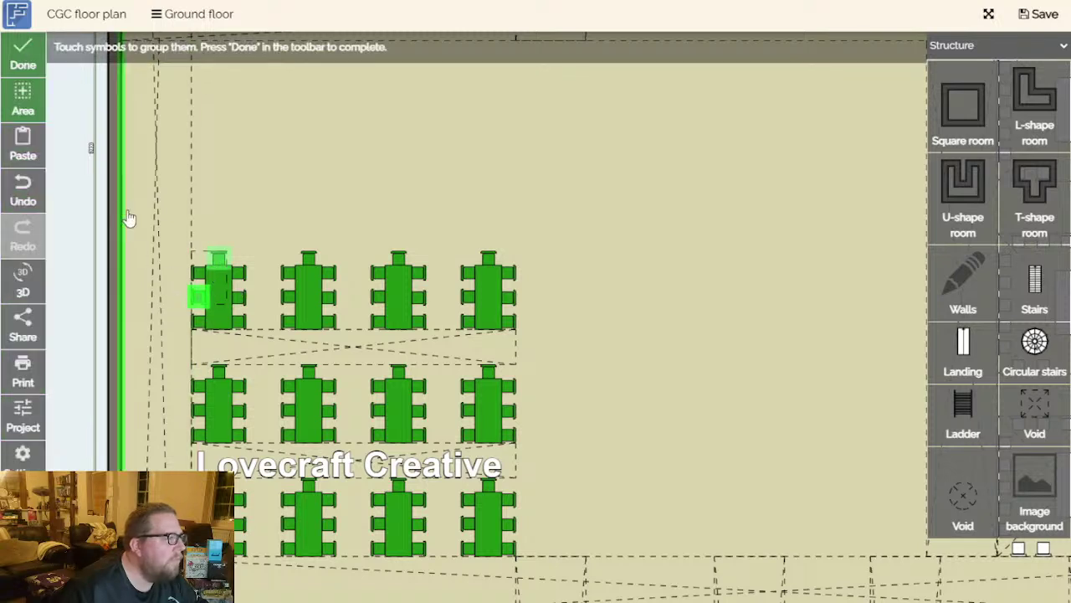
pyautogui.click(57, 115)
pyautogui.moveTo(586, 228); pyautogui.dragTo(196, 339)
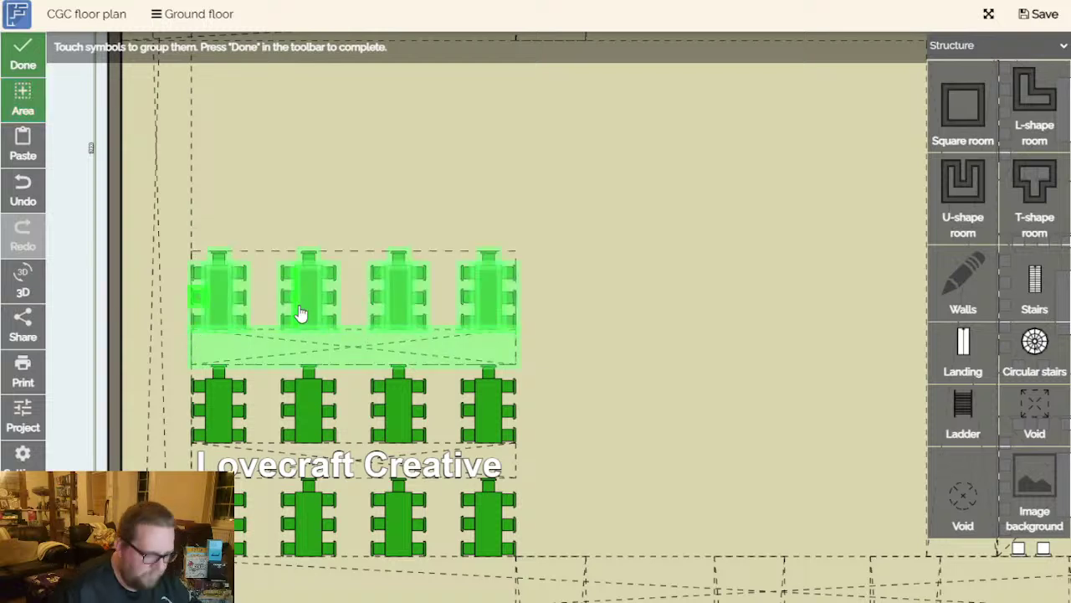
pyautogui.click(25, 67)
pyautogui.press('Delete')
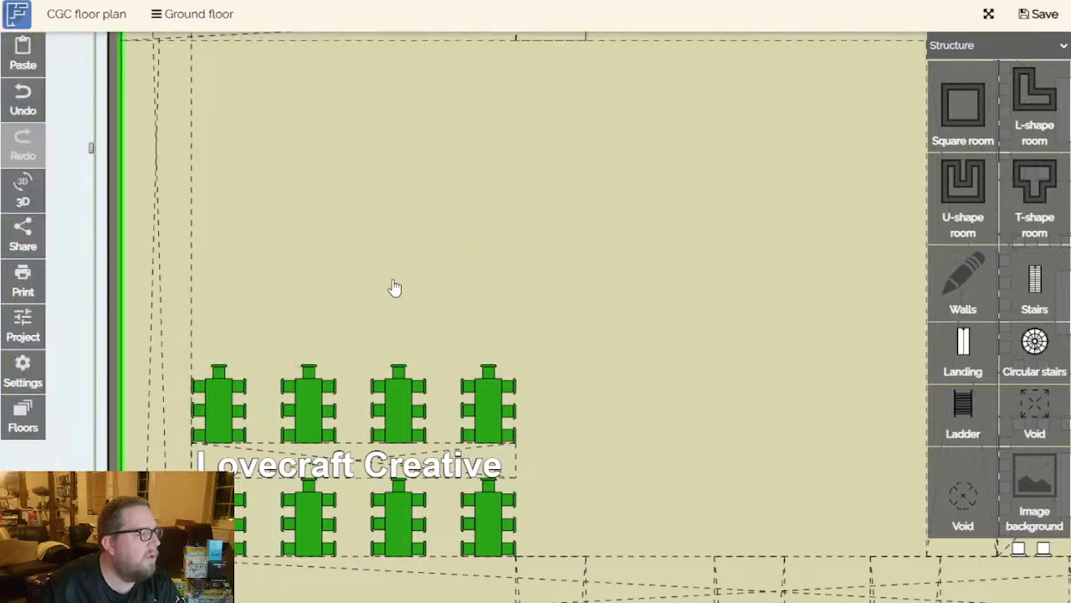
pyautogui.click(480, 316)
# Examine the open floor between Lovecraft Creative and the medieval areas, the exhibitor tables, and the spare table sets outside the hall.
pyautogui.scroll(-5, 638, 326)
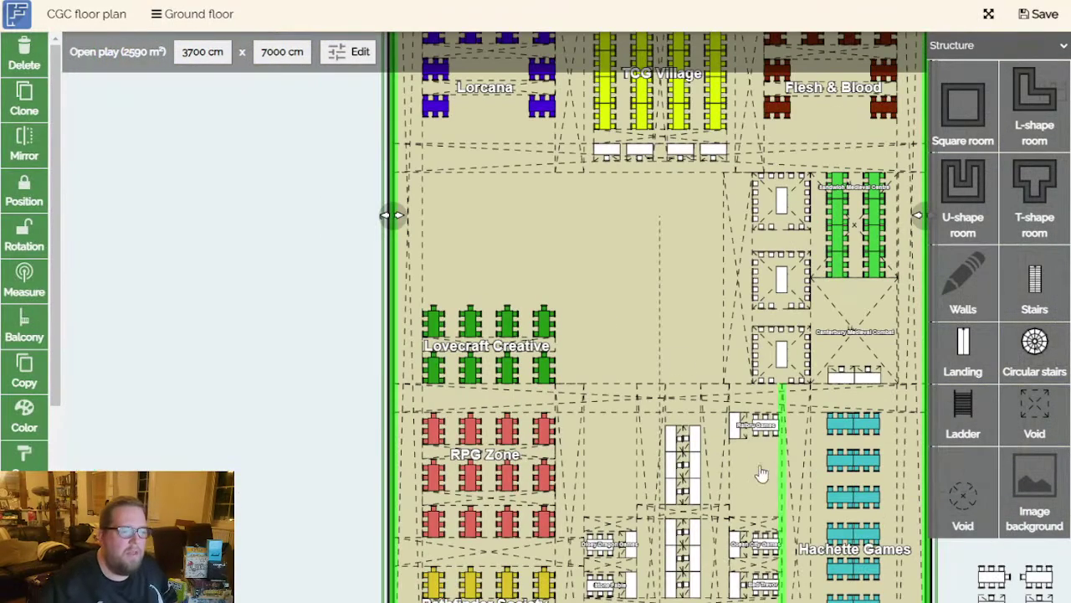
pyautogui.click(287, 328)
pyautogui.moveTo(288, 330); pyautogui.dragTo(46, 230)
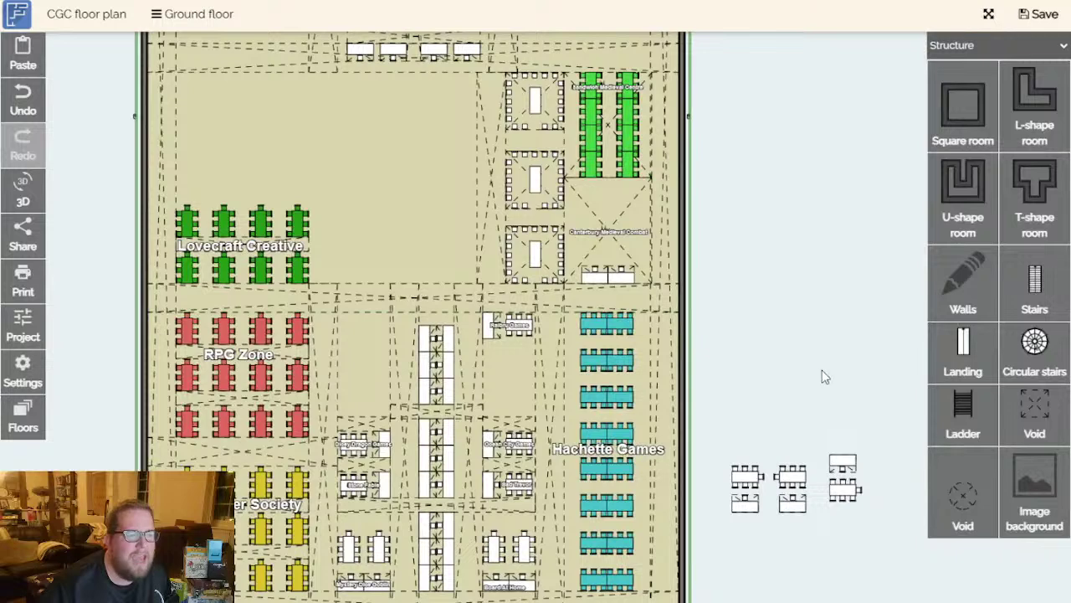
pyautogui.moveTo(825, 375); pyautogui.dragTo(791, 271)
pyautogui.scroll(-1, 779, 273)
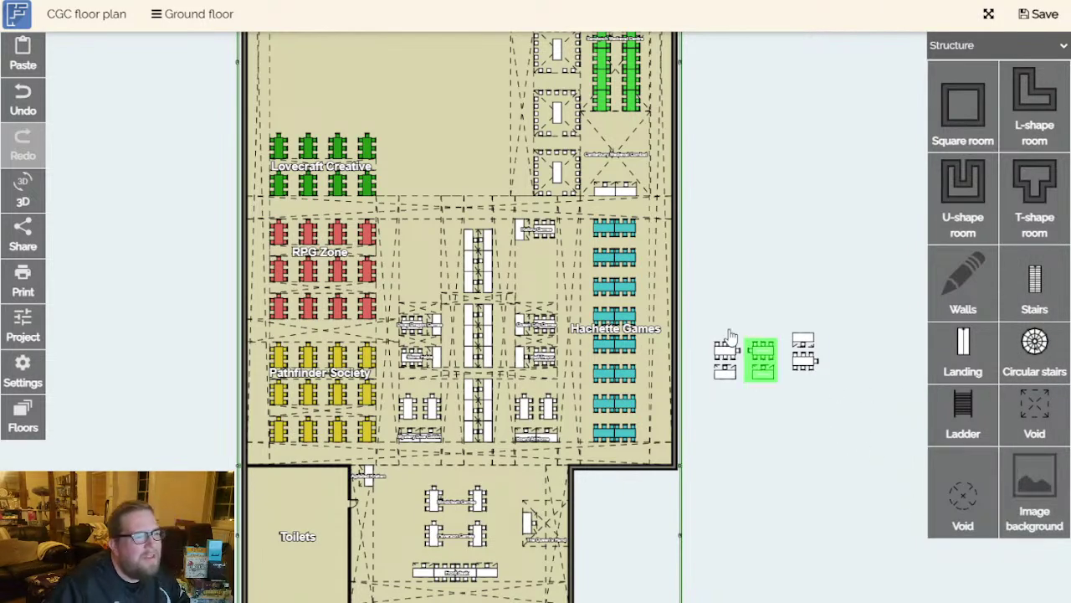
pyautogui.scroll(3, 812, 273)
pyautogui.scroll(1, 778, 322)
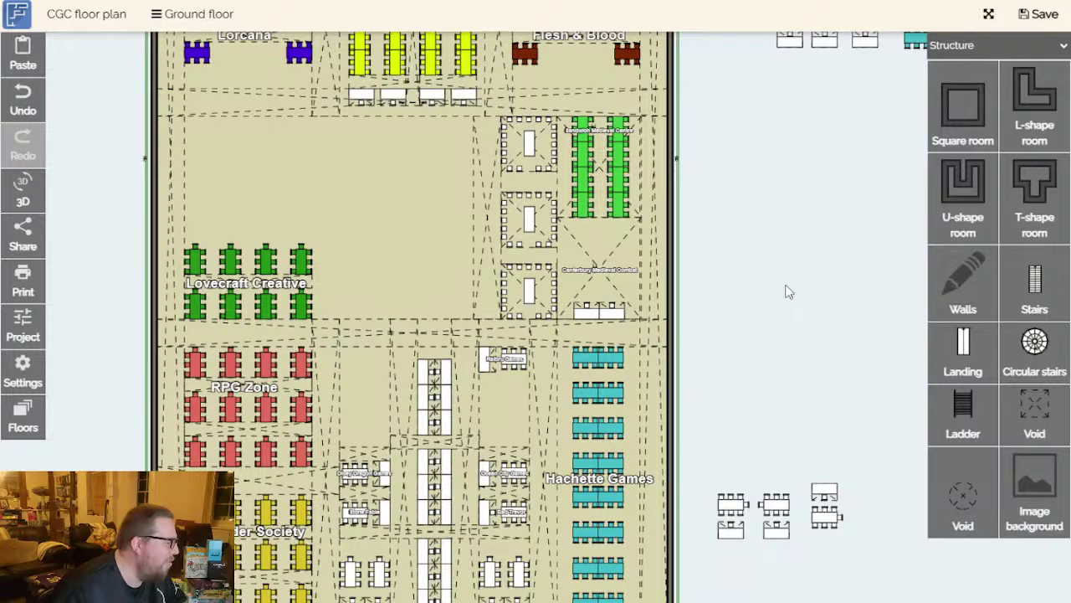
pyautogui.scroll(1, 775, 294)
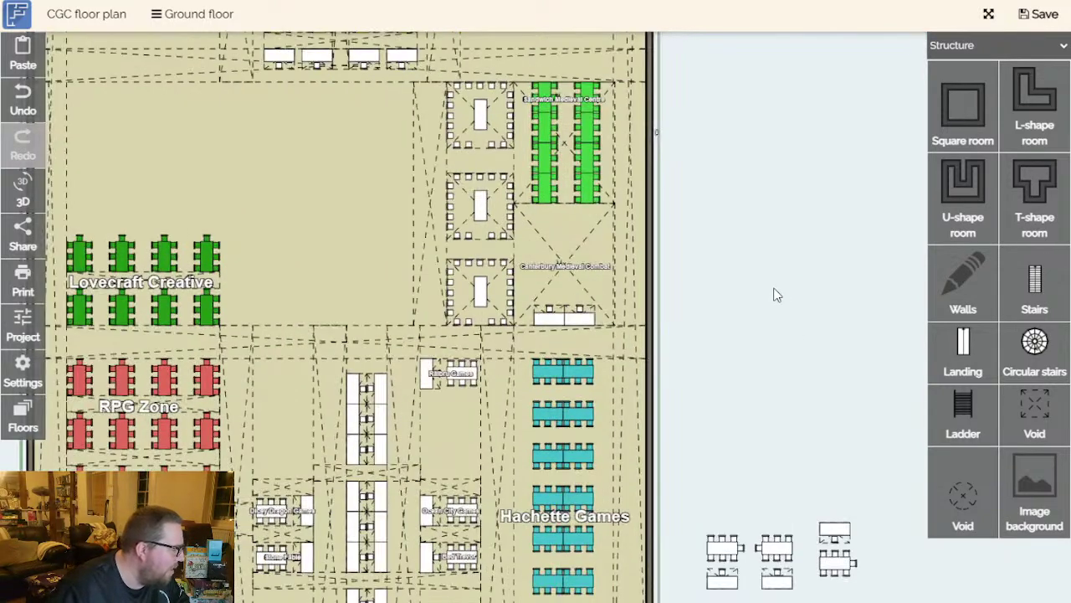
pyautogui.moveTo(782, 289); pyautogui.dragTo(847, 315)
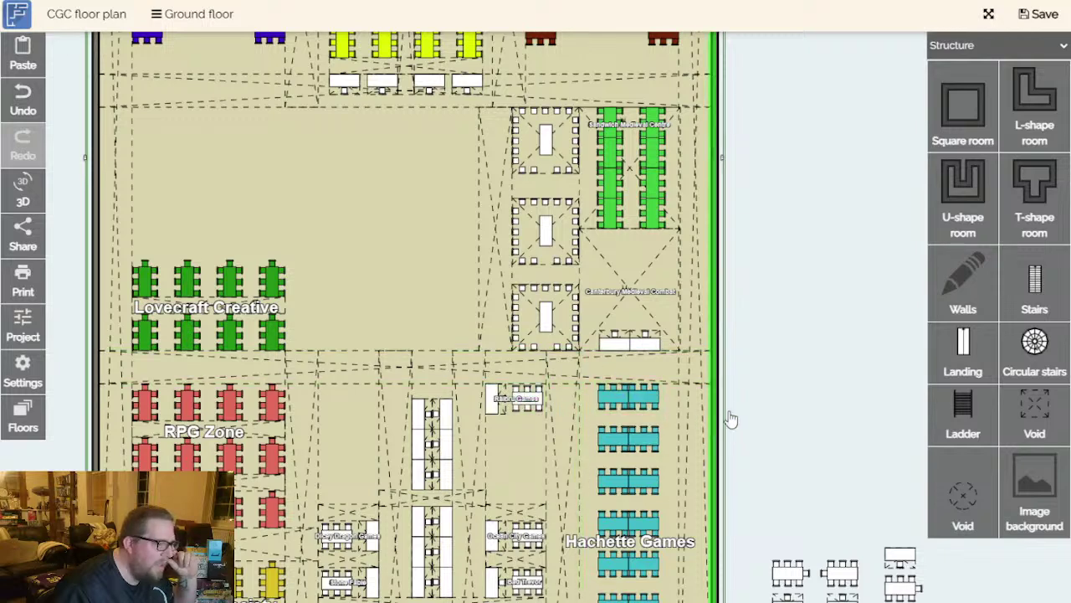
pyautogui.scroll(-3, 740, 377)
pyautogui.hscroll(2, 740, 376)
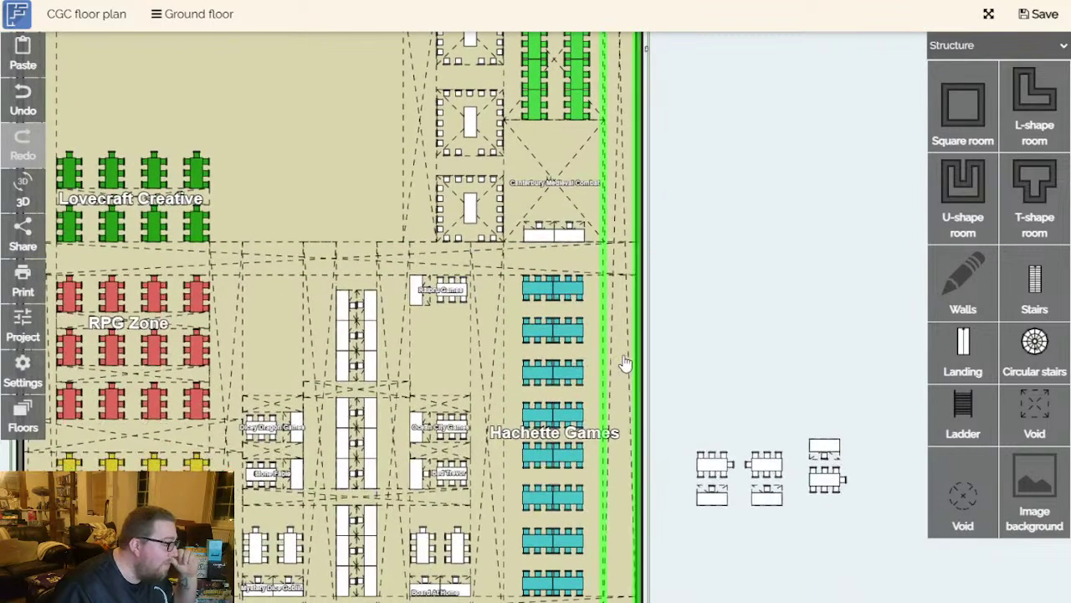
pyautogui.moveTo(740, 336); pyautogui.dragTo(645, 474)
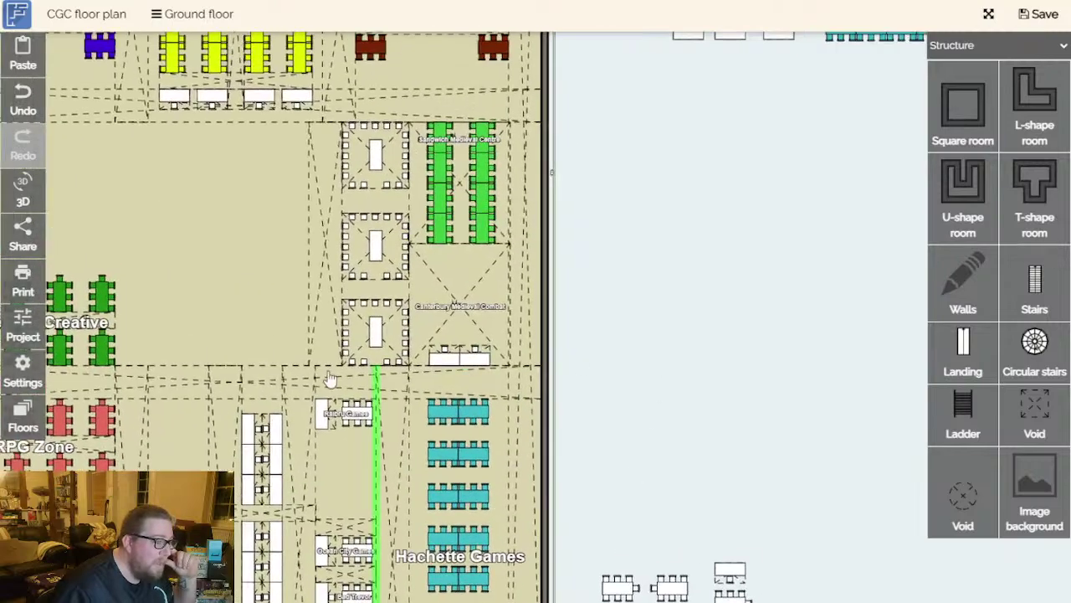
# Duplicate the Canterbury Medieval Combat label and place the copy in the empty area outside the hall wall.
pyautogui.scroll(3, 720, 301)
pyautogui.moveTo(692, 366)
pyautogui.mouseDown()
pyautogui.moveTo(667, 420)
pyautogui.moveTo(676, 206)
pyautogui.mouseUp()
pyautogui.click(465, 215)
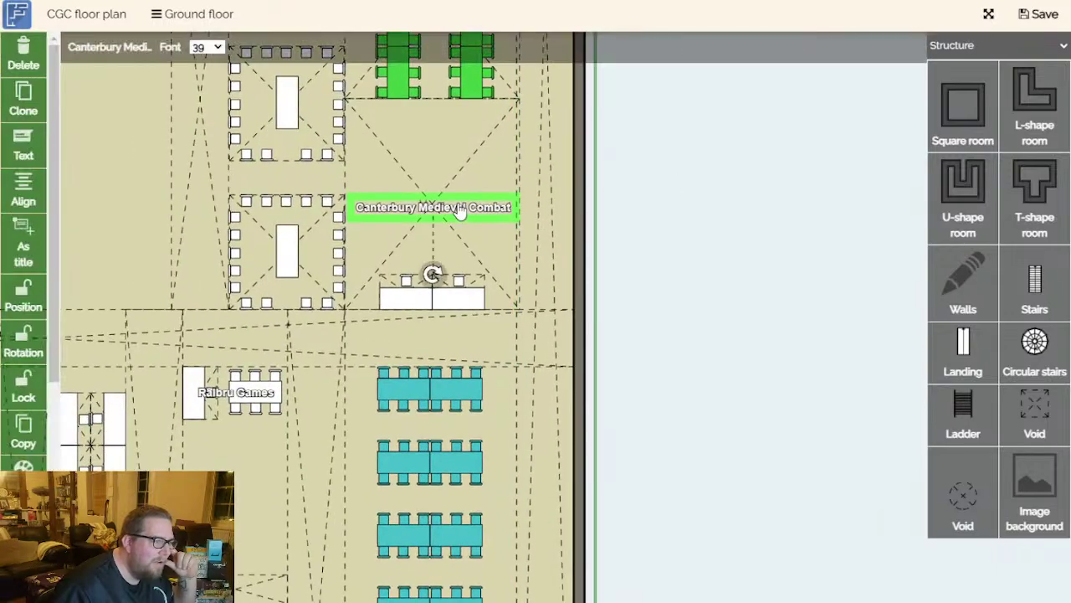
pyautogui.hotkey('ctrl', 'c')
pyautogui.hotkey('ctrl', 'v')
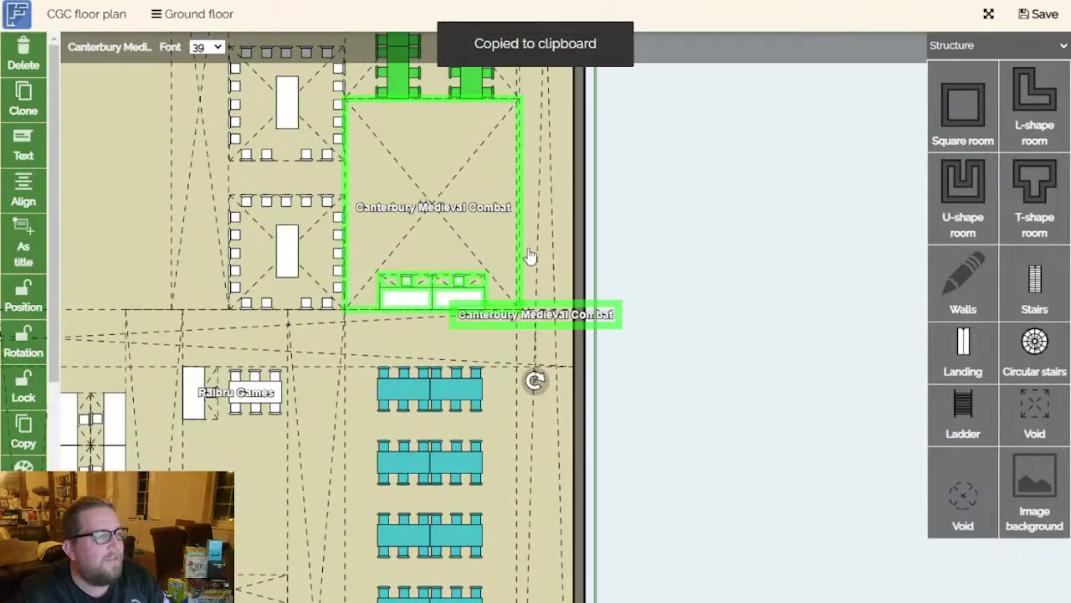
pyautogui.moveTo(583, 324); pyautogui.dragTo(789, 325)
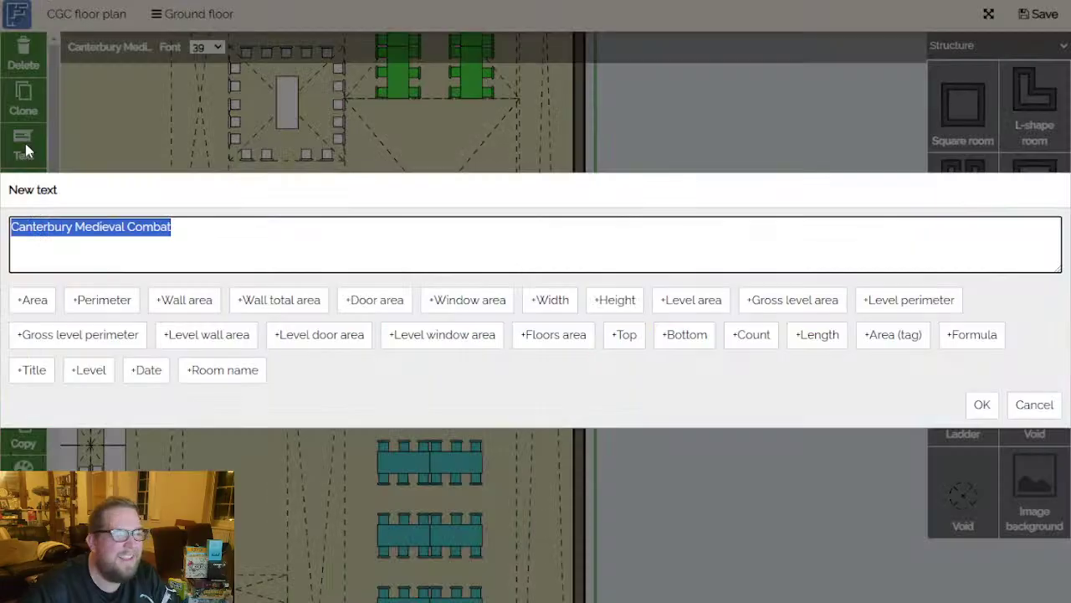
# Change the copied label's text to "YAY Games".
pyautogui.click(24, 145)
pyautogui.write('Y')
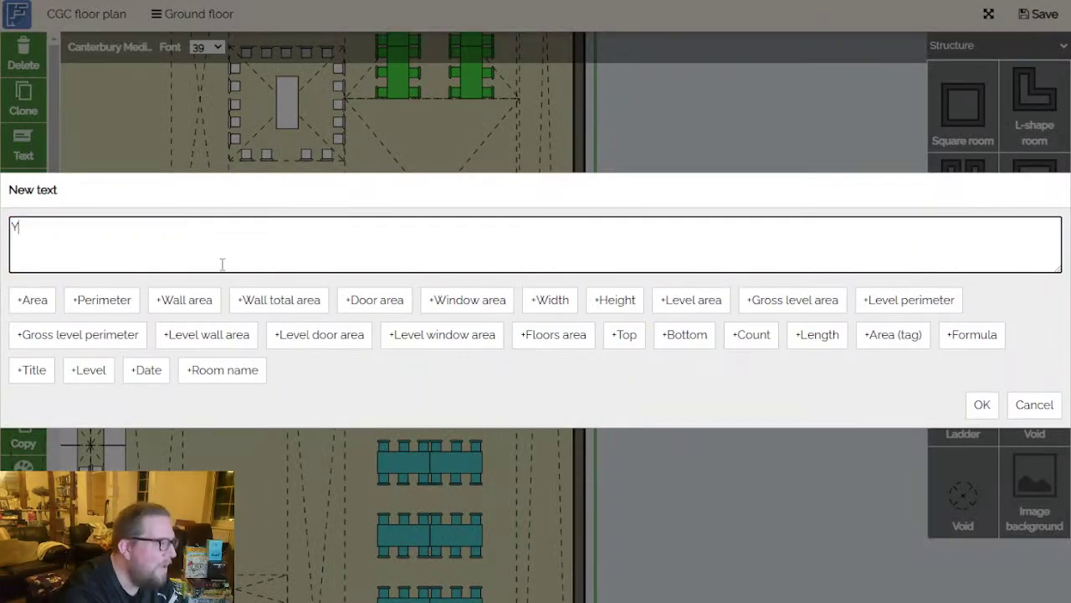
pyautogui.write('AY Ga,es')
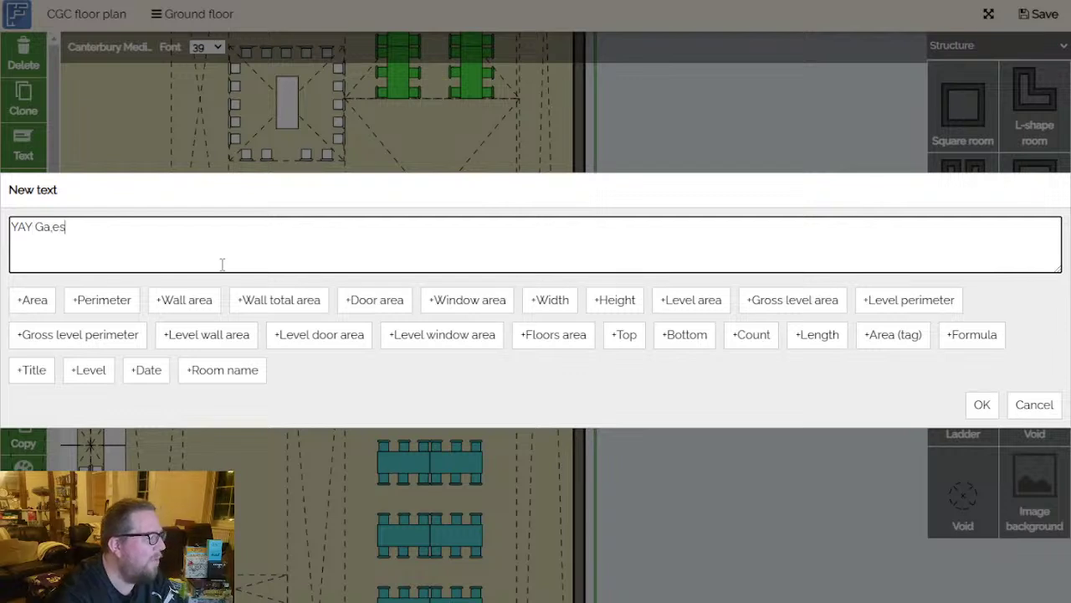
pyautogui.press('BackSpace')
pyautogui.press('BackSpace')
pyautogui.press('BackSpace')
pyautogui.write('mes')
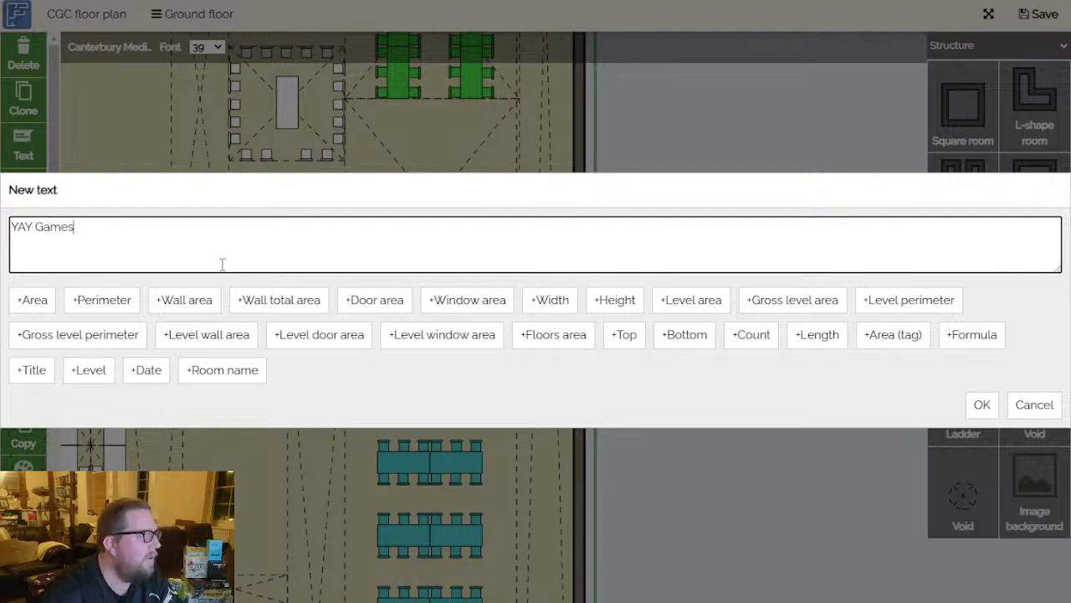
pyautogui.click(984, 406)
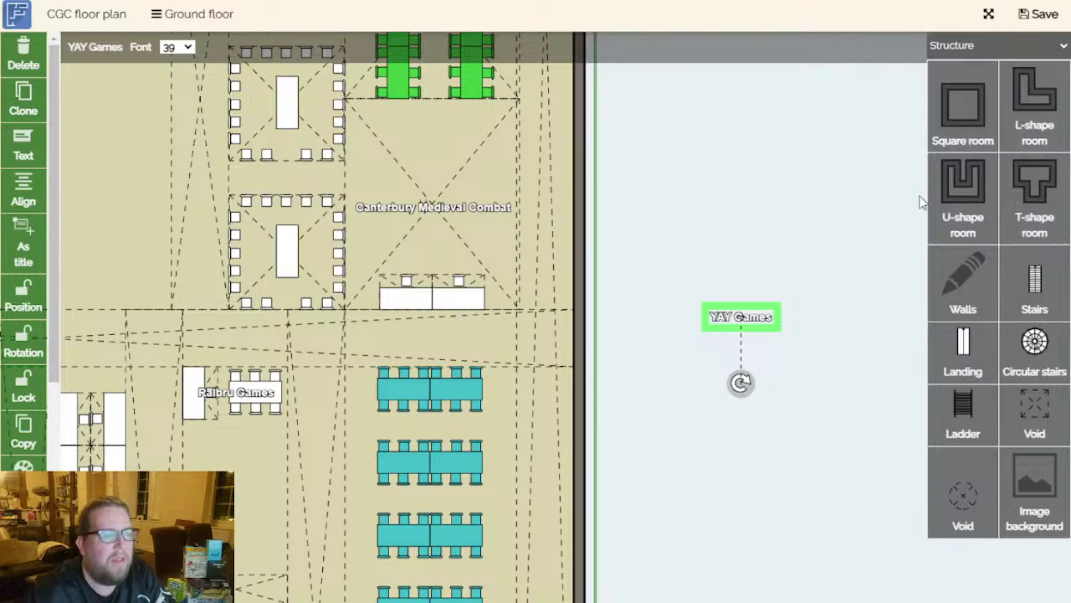
# Move the YAY Games label up beside the Canterbury Medieval Combat area, keeping it outside the hall wall.
pyautogui.click(764, 308)
pyautogui.click(757, 313)
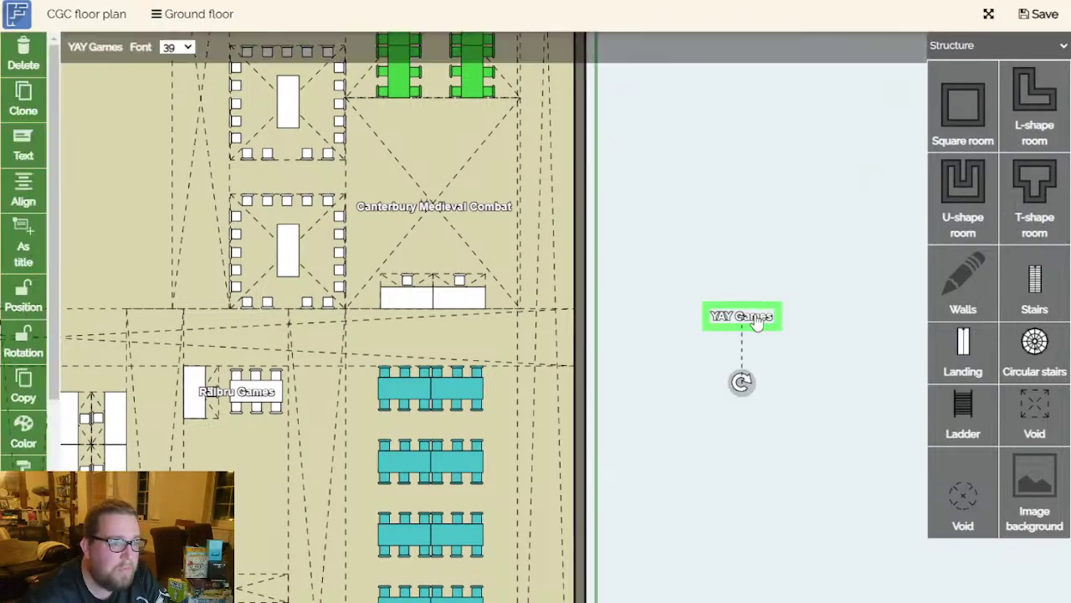
pyautogui.moveTo(746, 316); pyautogui.dragTo(694, 189)
pyautogui.click(763, 452)
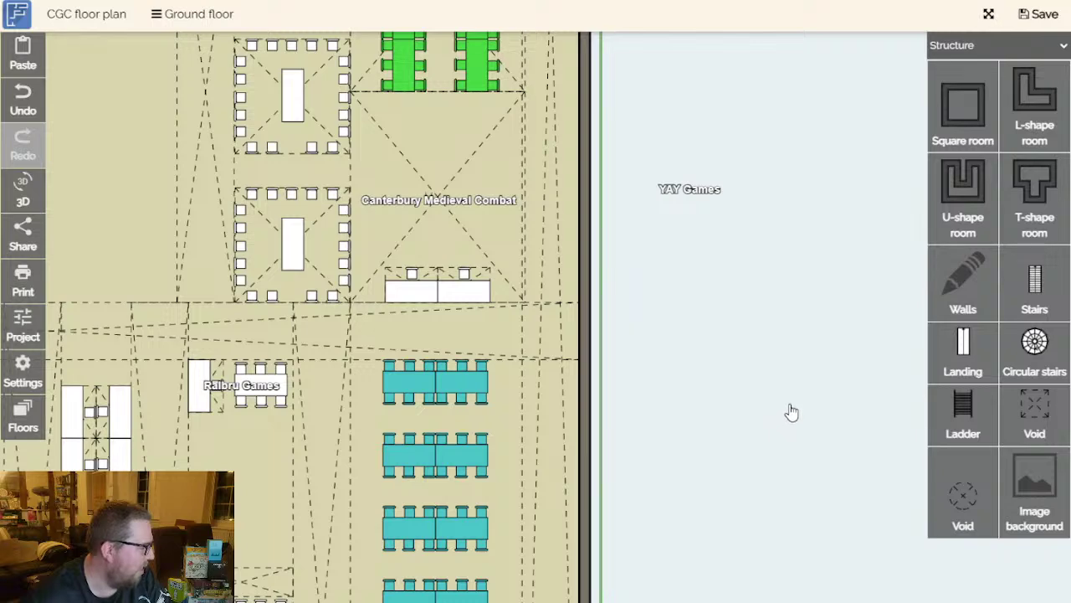
# Examine the exhibitor tables, the entrance area around the front desk, and the spare table sets outside the hall.
pyautogui.scroll(-5, 792, 412)
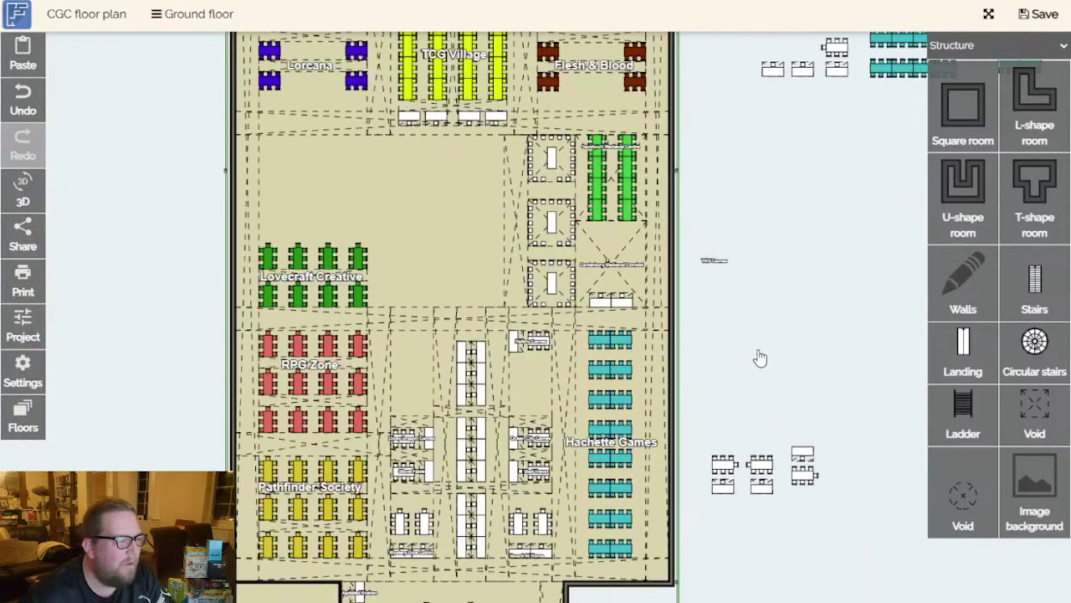
pyautogui.moveTo(760, 358); pyautogui.dragTo(806, 252)
pyautogui.moveTo(835, 450); pyautogui.dragTo(839, 394)
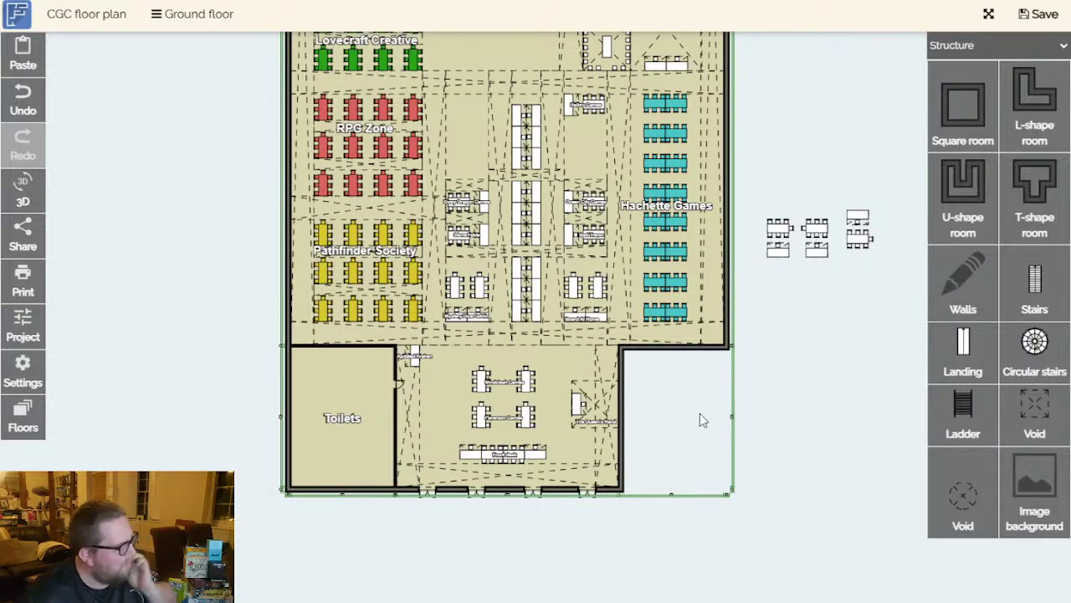
pyautogui.scroll(-3, 868, 451)
pyautogui.moveTo(834, 460); pyautogui.dragTo(794, 565)
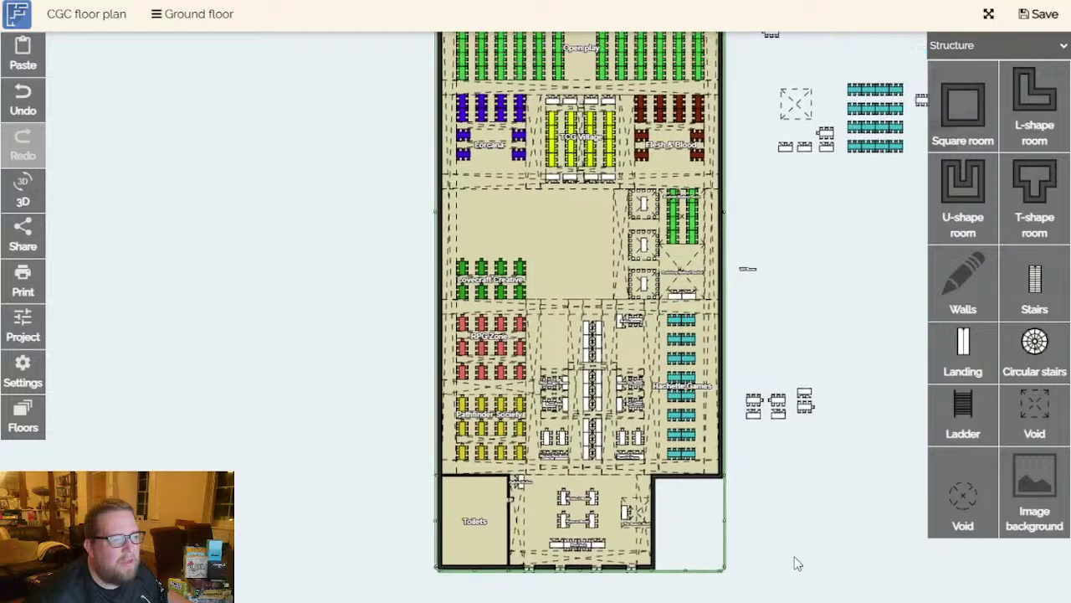
pyautogui.moveTo(813, 401); pyautogui.dragTo(817, 541)
pyautogui.moveTo(819, 433); pyautogui.dragTo(762, 196)
pyautogui.moveTo(658, 567); pyautogui.dragTo(678, 400)
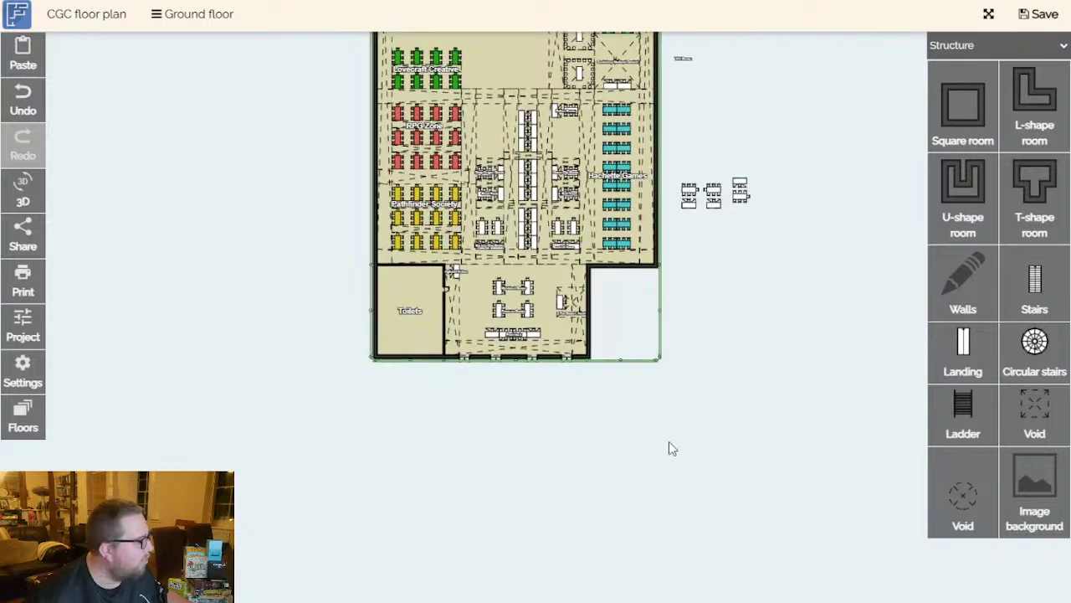
pyautogui.moveTo(706, 407); pyautogui.dragTo(694, 527)
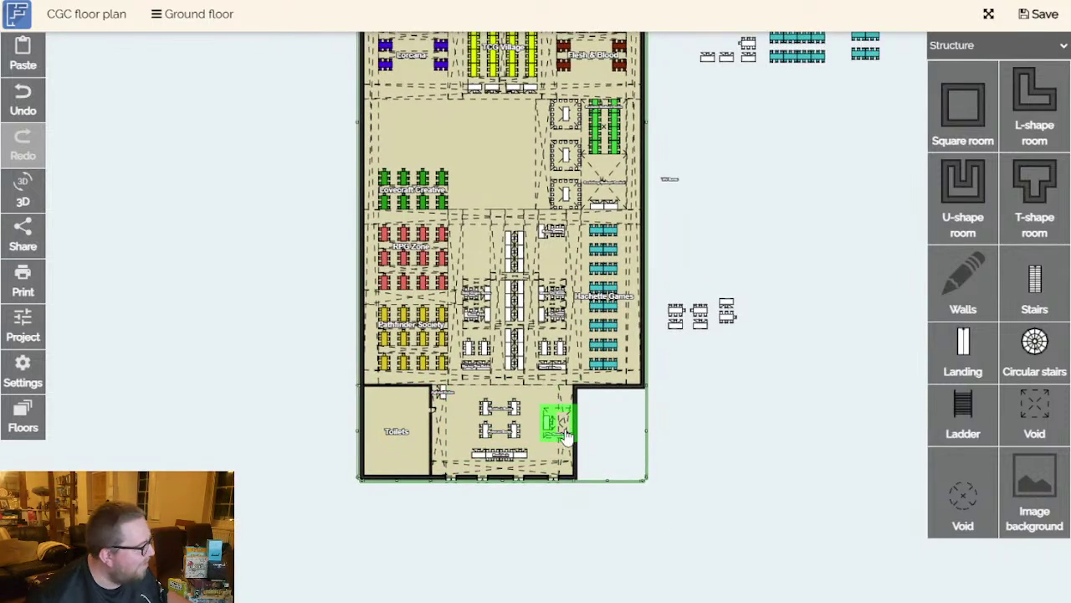
pyautogui.scroll(3, 482, 423)
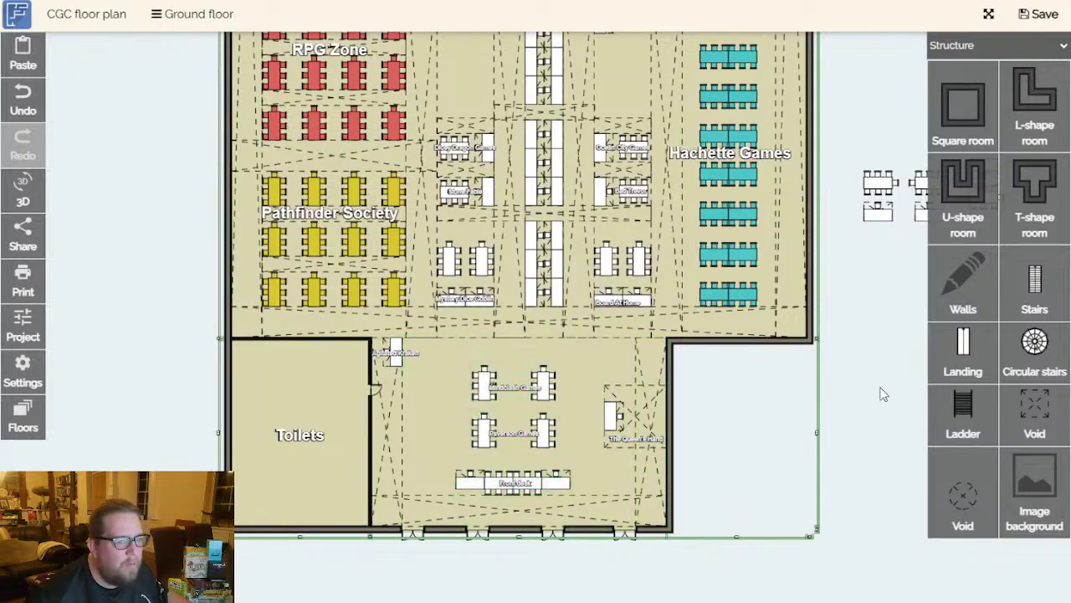
pyautogui.scroll(-3, 842, 444)
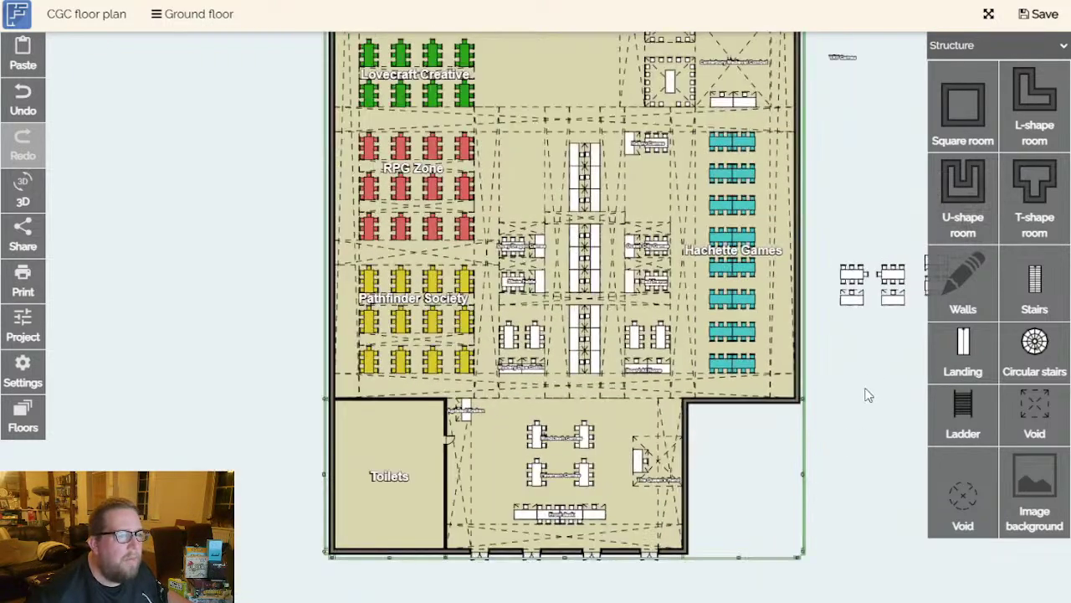
# Examine the open floor above Lovecraft Creative and the TCG Village, Open play and Retro Games areas.
pyautogui.moveTo(868, 395); pyautogui.dragTo(804, 511)
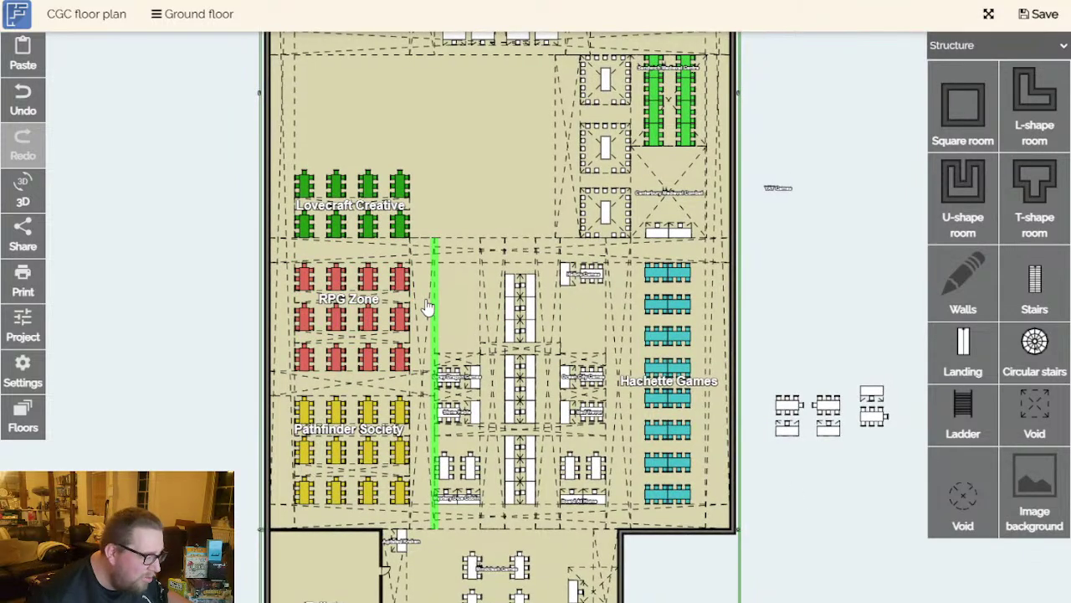
pyautogui.moveTo(811, 286); pyautogui.dragTo(723, 428)
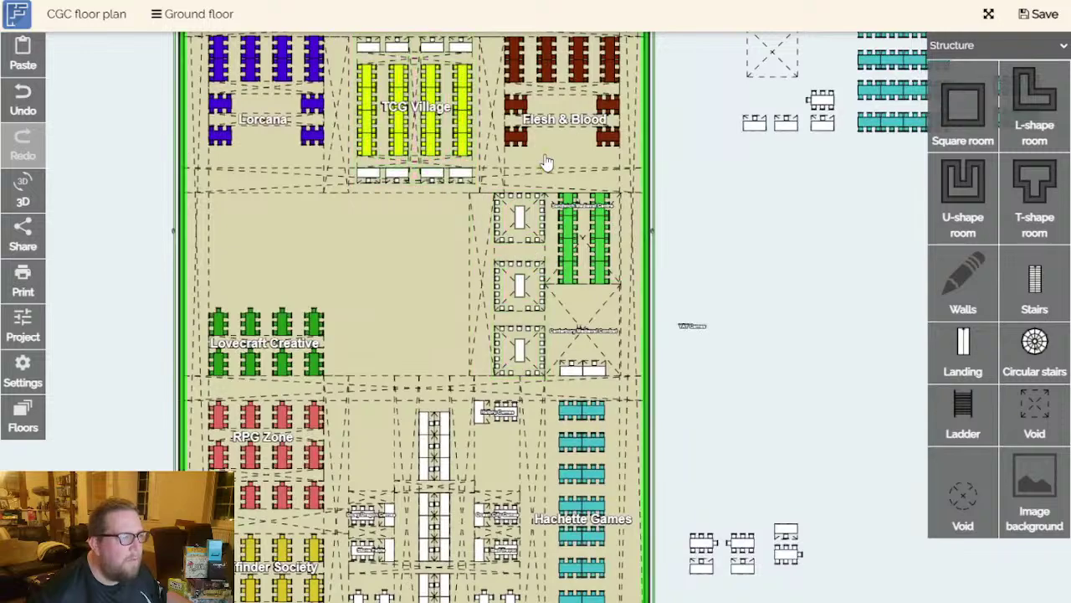
pyautogui.moveTo(770, 320); pyautogui.dragTo(777, 412)
pyautogui.scroll(-2, 767, 414)
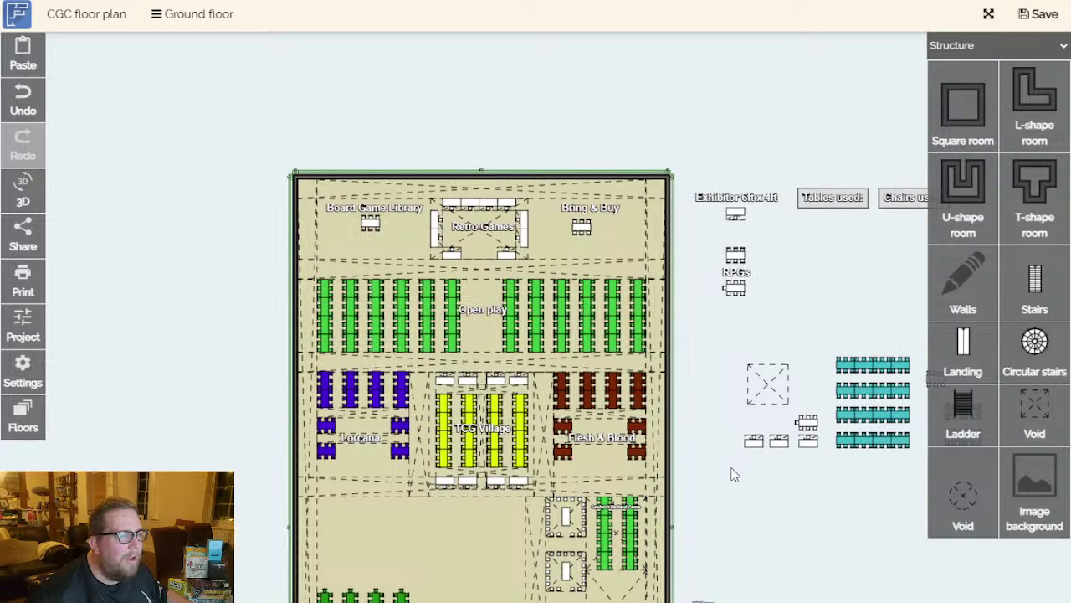
pyautogui.moveTo(735, 497); pyautogui.dragTo(724, 447)
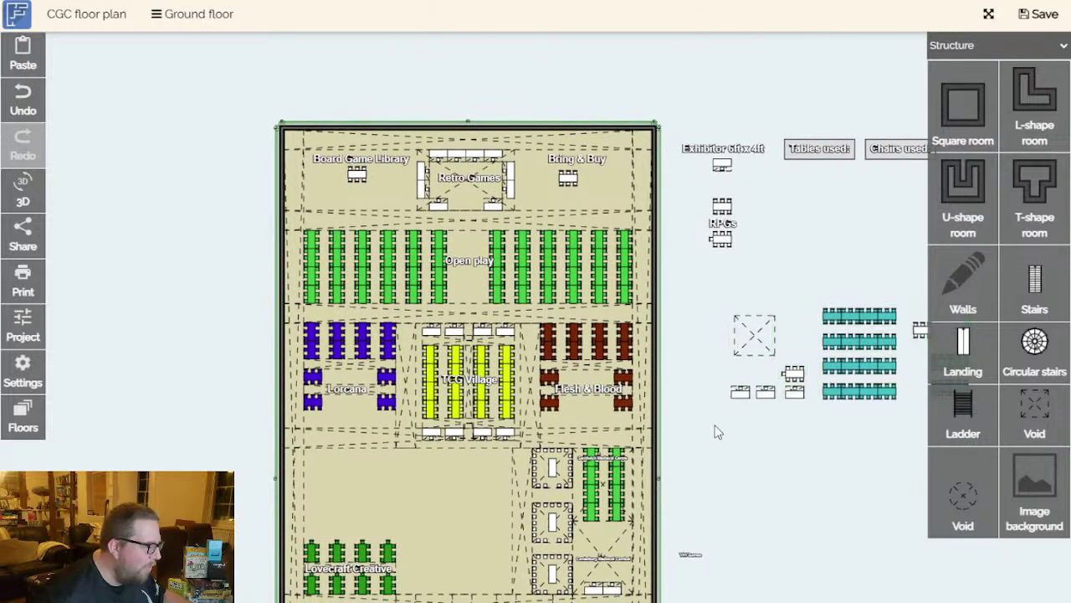
pyautogui.moveTo(707, 443); pyautogui.dragTo(699, 424)
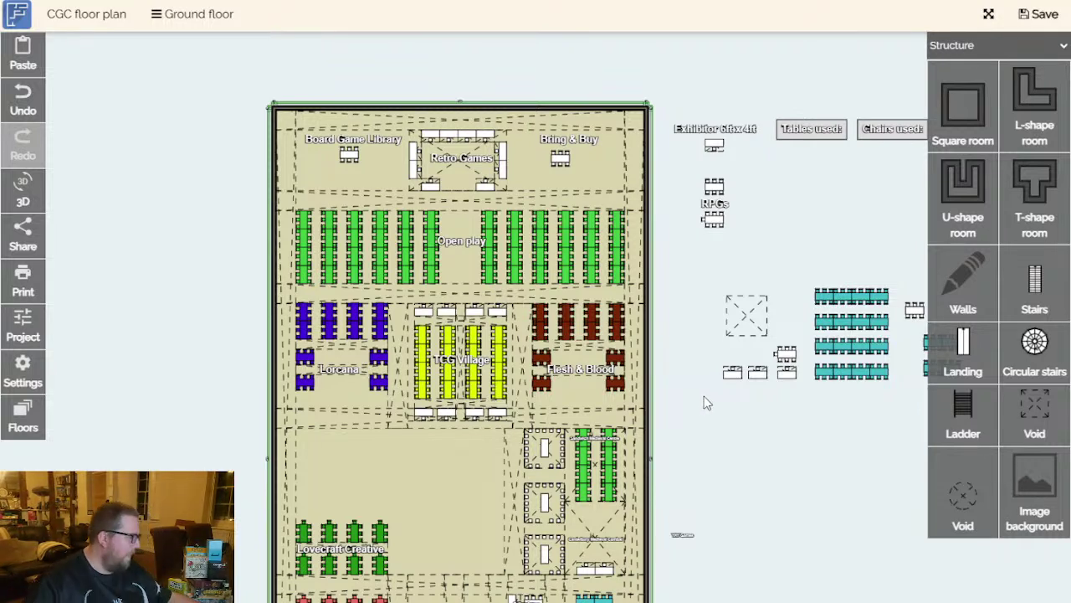
pyautogui.moveTo(706, 443); pyautogui.dragTo(701, 428)
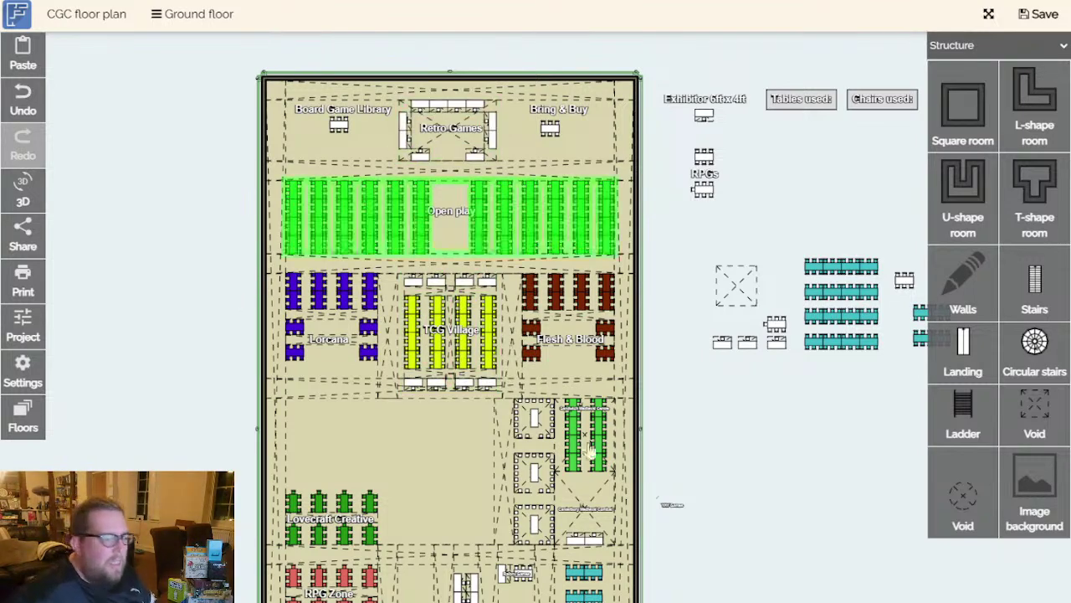
# Review the layout from the RPG Zone and Hachette Games down to the front desk and entrance doors.
pyautogui.scroll(-5, 846, 352)
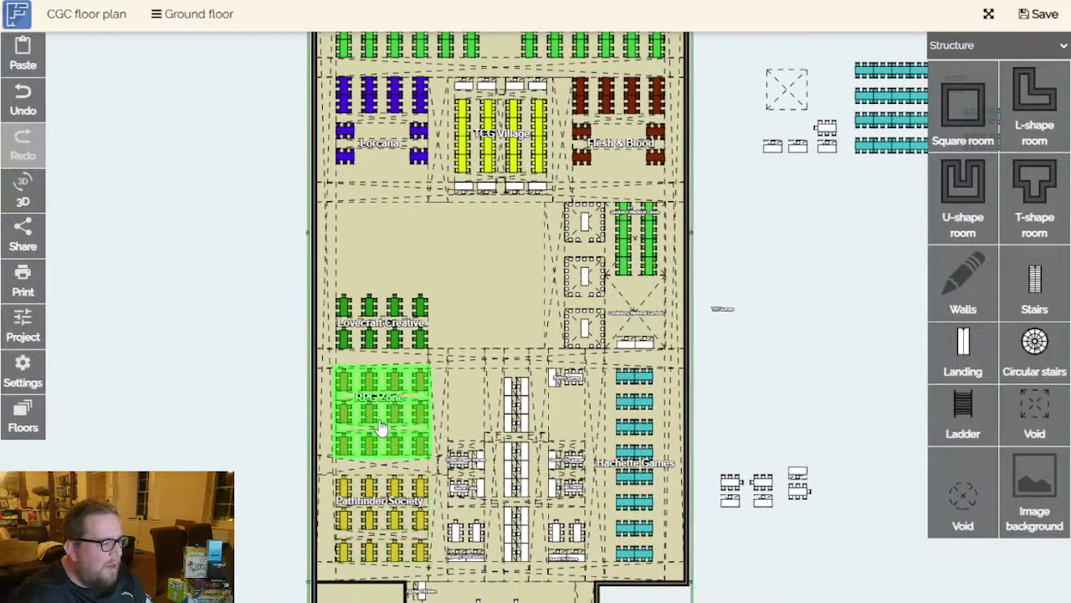
pyautogui.keyDown('ctrl'); pyautogui.scroll(3, 381, 452); pyautogui.keyUp('ctrl')
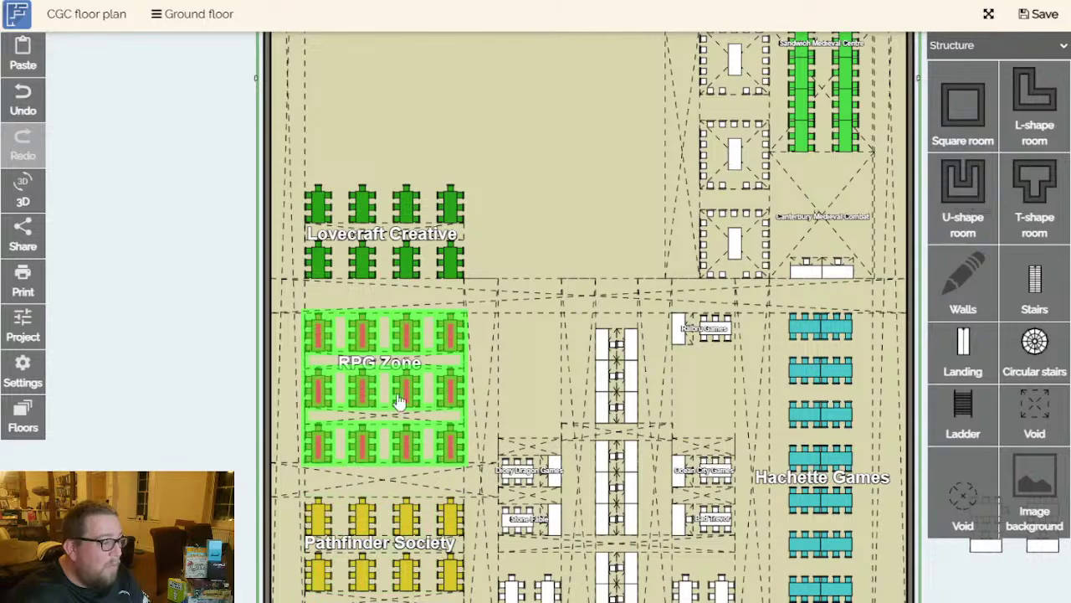
pyautogui.keyDown('ctrl'); pyautogui.scroll(-3, 411, 469); pyautogui.keyUp('ctrl')
pyautogui.scroll(-4, 795, 231)
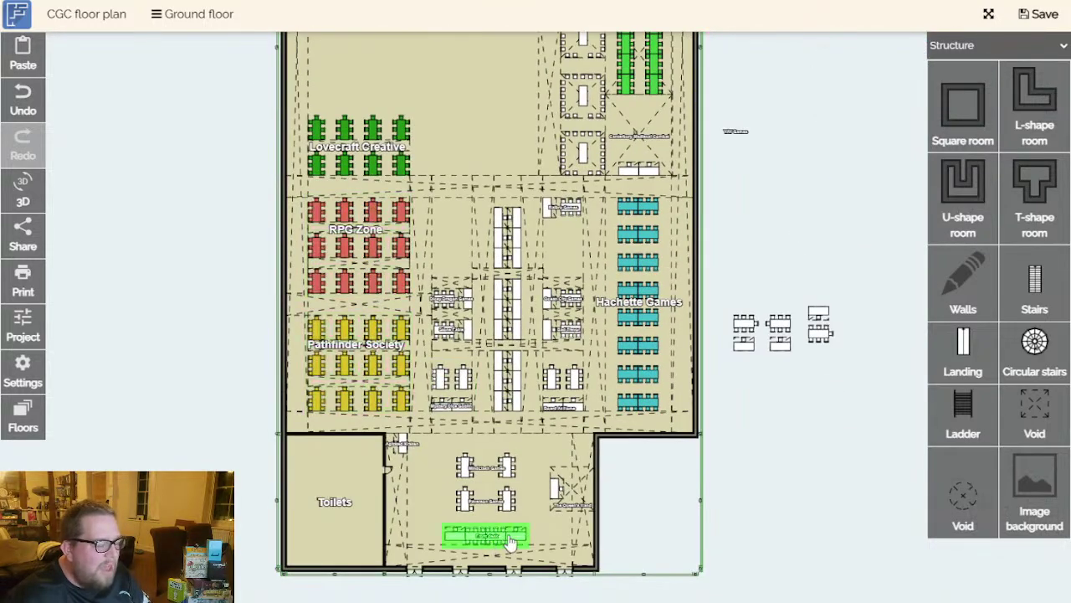
pyautogui.moveTo(794, 533); pyautogui.dragTo(897, 378)
pyautogui.keyDown('ctrl'); pyautogui.scroll(3, 564, 443); pyautogui.keyUp('ctrl')
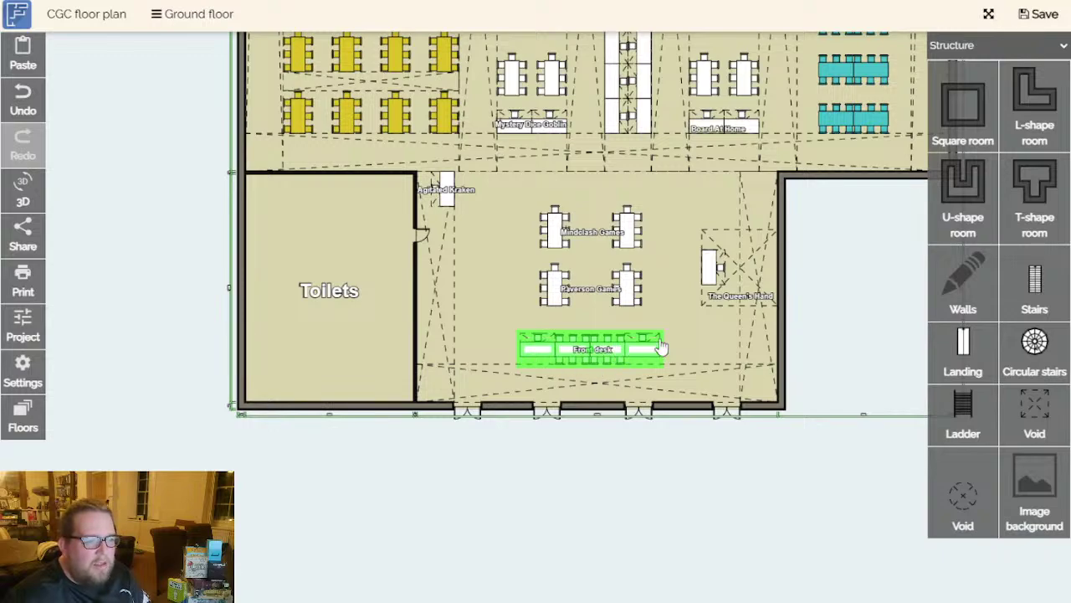
pyautogui.moveTo(825, 335); pyautogui.dragTo(695, 456)
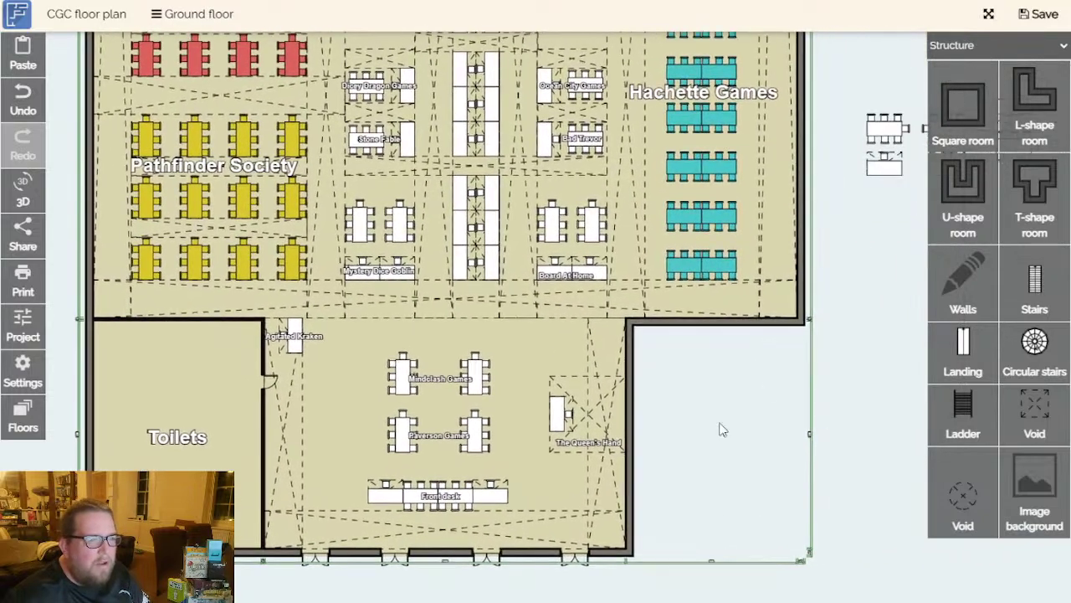
pyautogui.moveTo(830, 347); pyautogui.dragTo(738, 552)
pyautogui.scroll(-2, 751, 482)
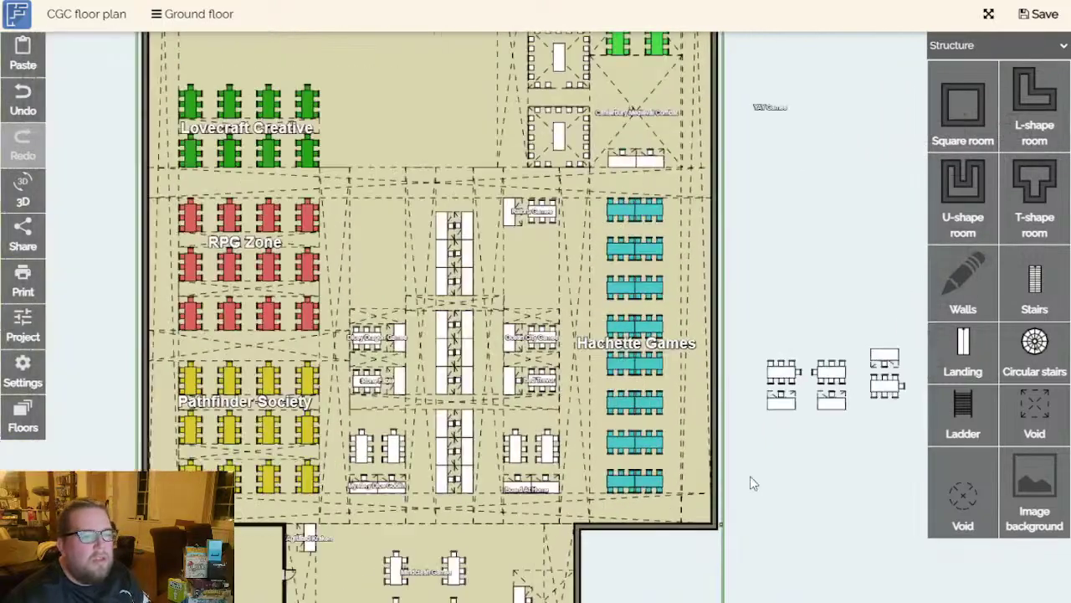
pyautogui.moveTo(745, 303); pyautogui.dragTo(729, 350)
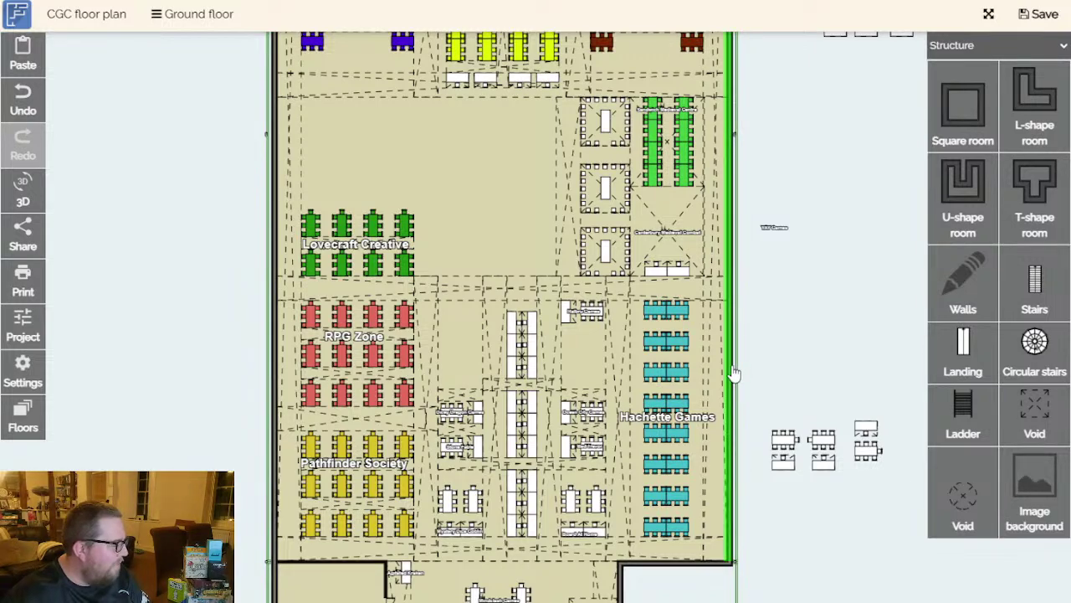
pyautogui.moveTo(789, 523); pyautogui.dragTo(753, 364)
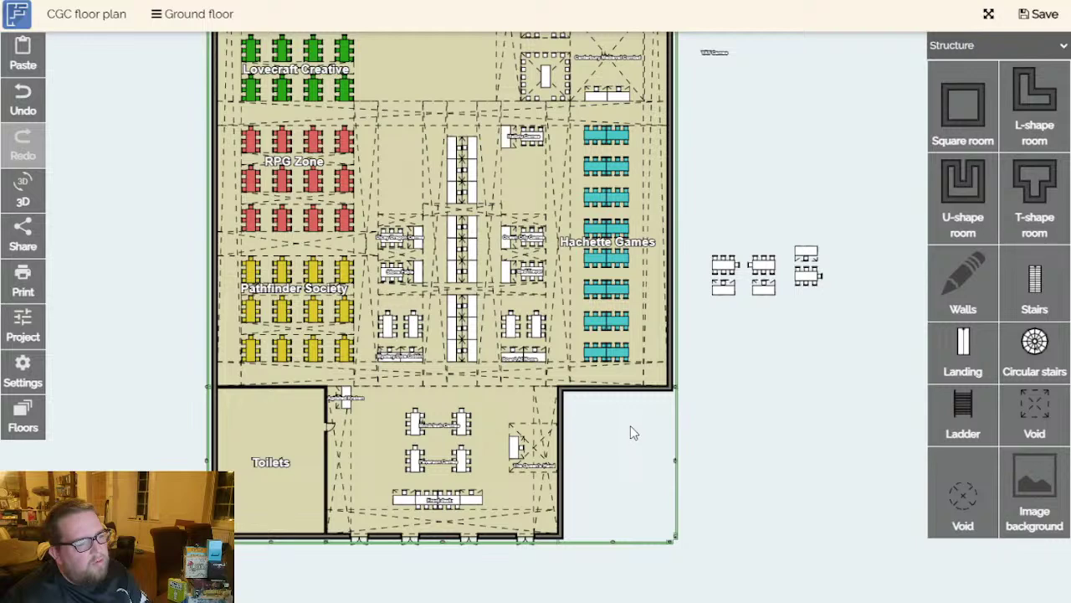
pyautogui.moveTo(816, 461); pyautogui.dragTo(791, 421)
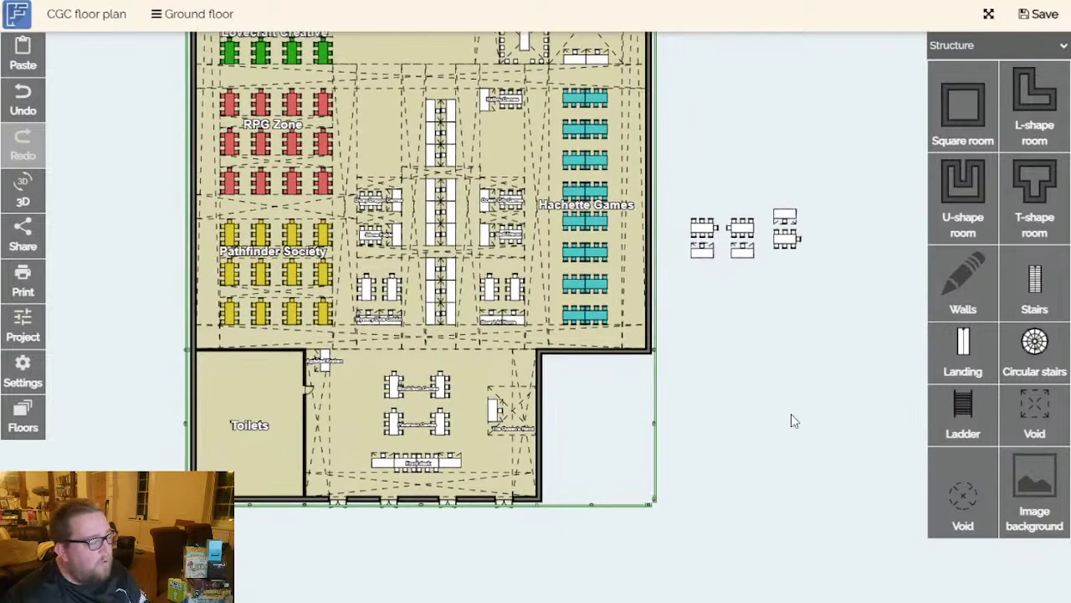
pyautogui.scroll(-2, 791, 421)
pyautogui.scroll(1, 793, 421)
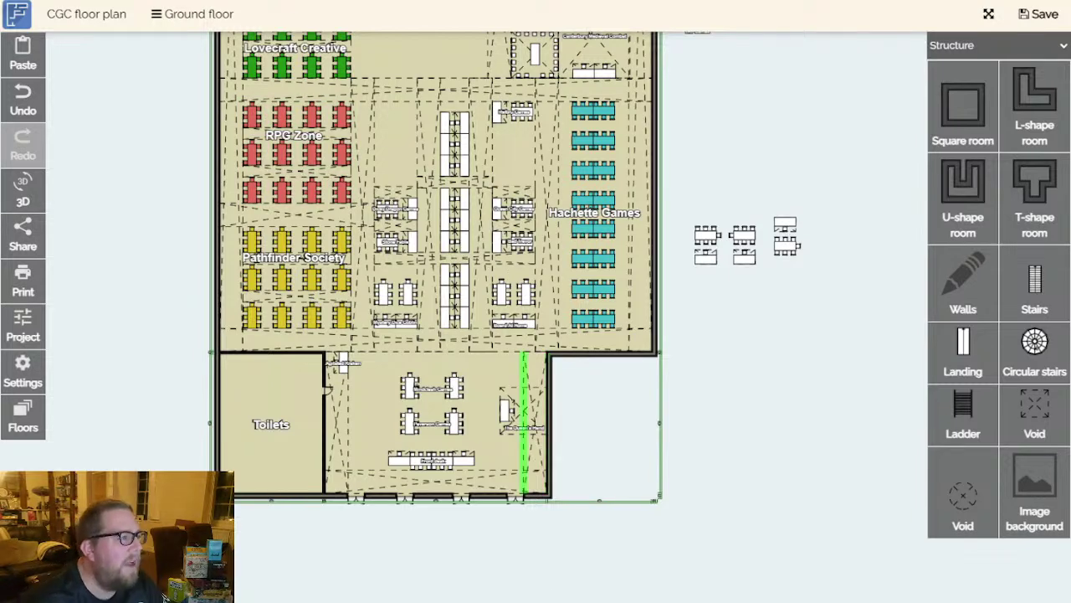
# Leave the full-screen view and open Google Maps in a new browser tab.
pyautogui.press('Escape')
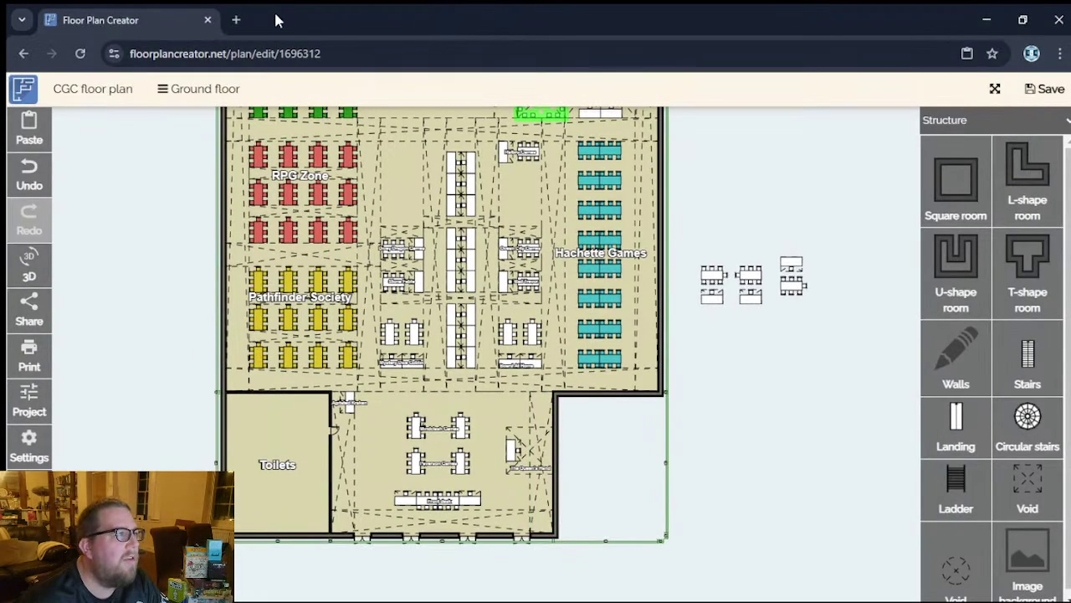
pyautogui.click(234, 19)
pyautogui.write('googl')
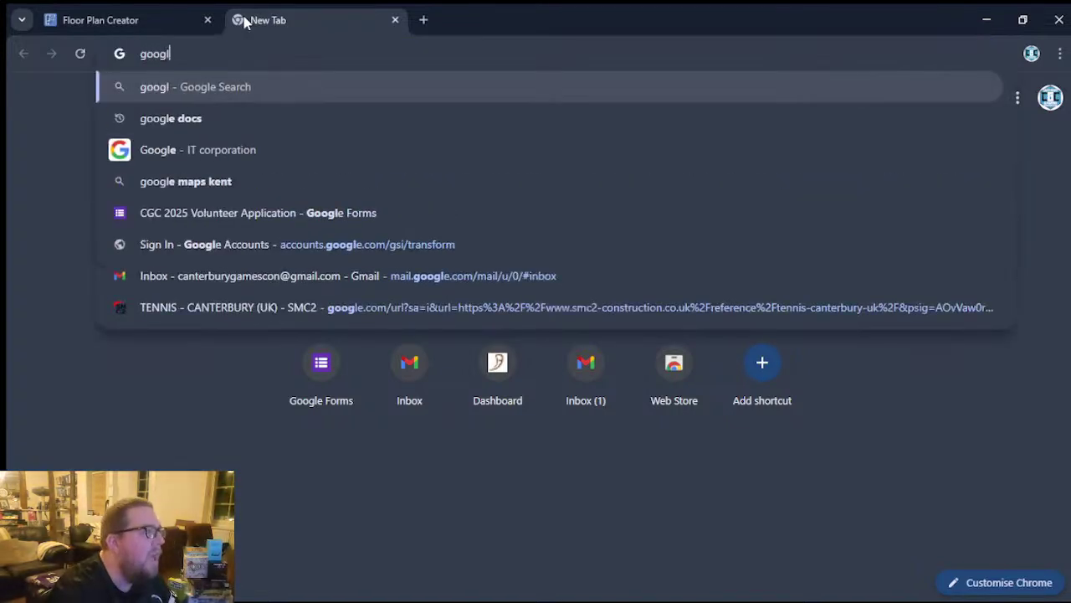
pyautogui.write('e maps')
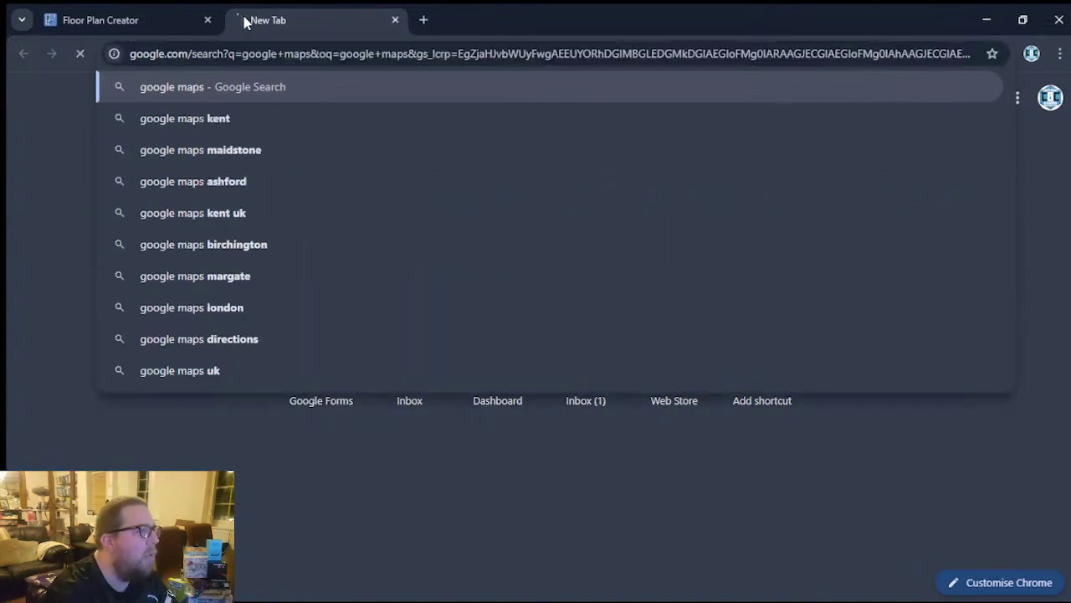
pyautogui.press('Return')
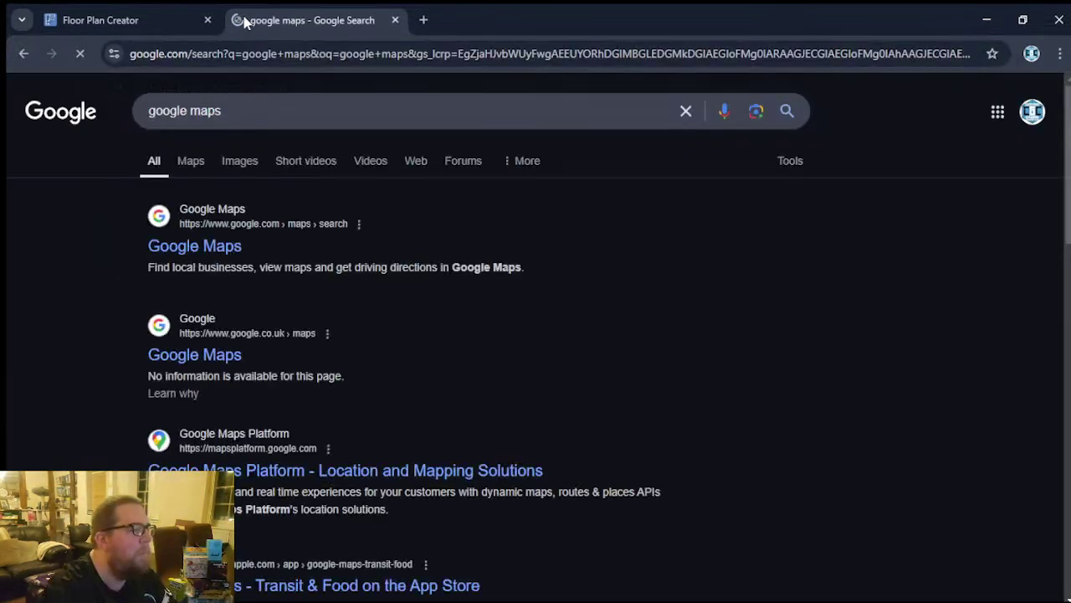
pyautogui.click(173, 243)
# Locate Canterbury and the University of Kent campus around Giles Lane on the map.
pyautogui.scroll(-2, 540, 379)
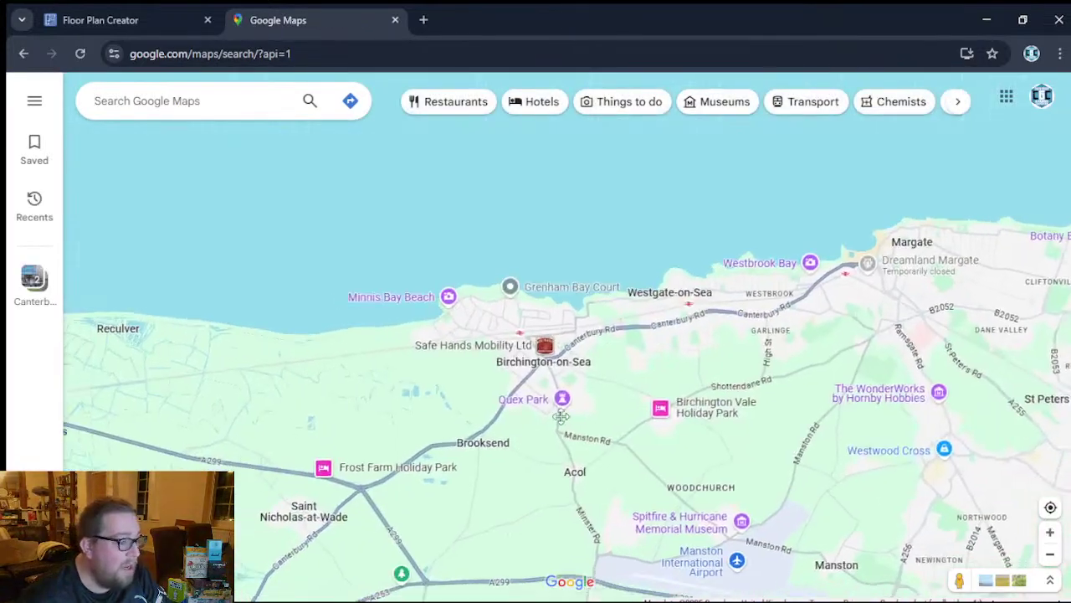
pyautogui.moveTo(410, 548); pyautogui.dragTo(694, 388)
pyautogui.scroll(-2, 663, 410)
pyautogui.moveTo(501, 565); pyautogui.dragTo(864, 372)
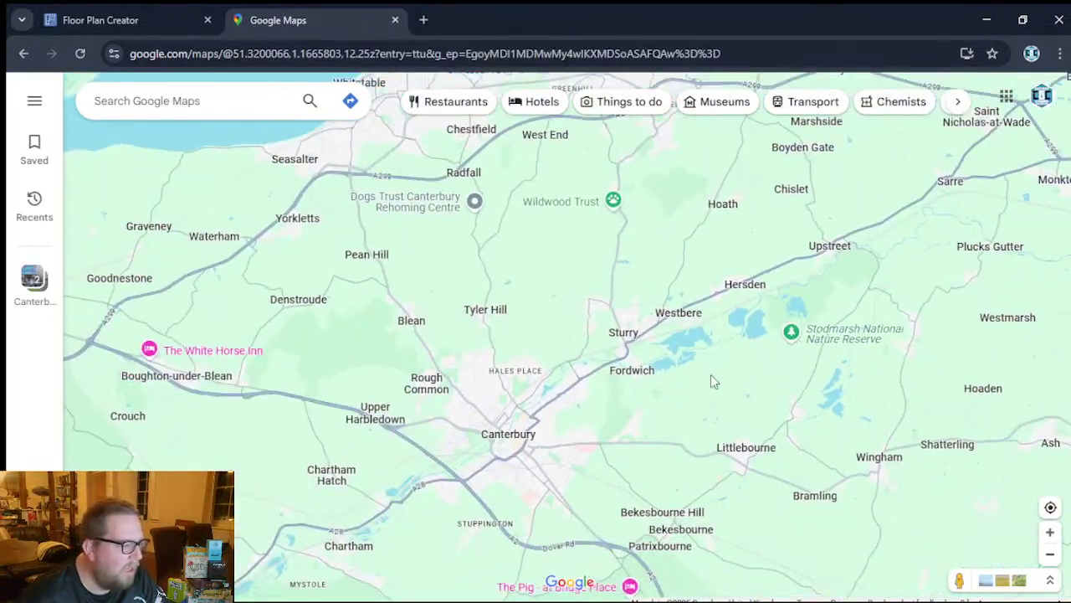
pyautogui.moveTo(529, 471); pyautogui.dragTo(549, 429)
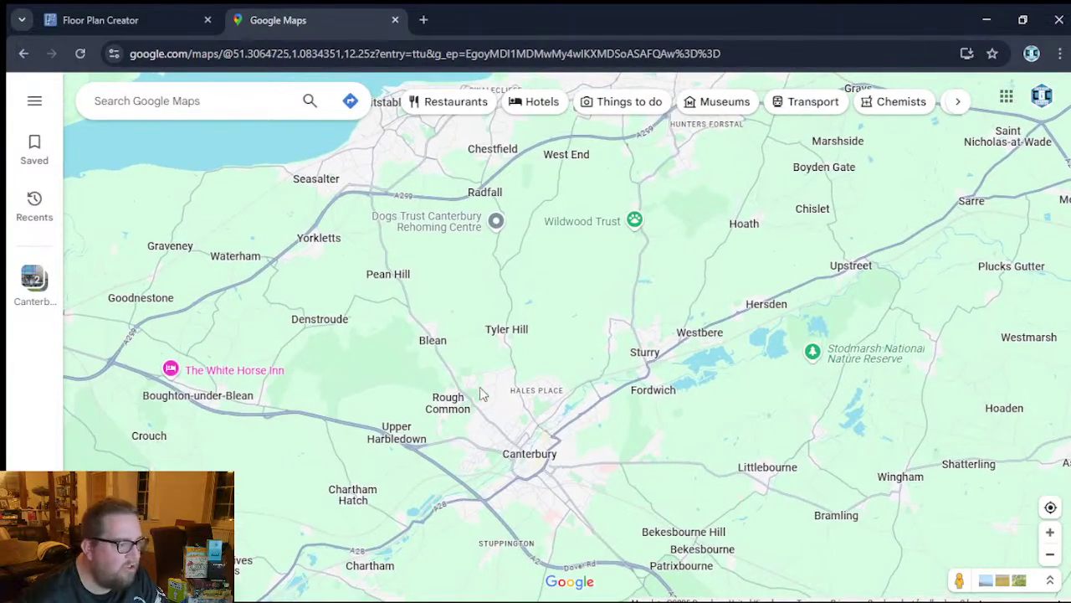
pyautogui.scroll(4, 489, 416)
pyautogui.moveTo(591, 479)
pyautogui.mouseDown()
pyautogui.moveTo(507, 352)
pyautogui.moveTo(598, 475)
pyautogui.mouseUp()
pyautogui.moveTo(521, 372); pyautogui.dragTo(598, 462)
pyautogui.scroll(5, 599, 462)
pyautogui.moveTo(509, 430); pyautogui.dragTo(614, 430)
pyautogui.scroll(5, 660, 431)
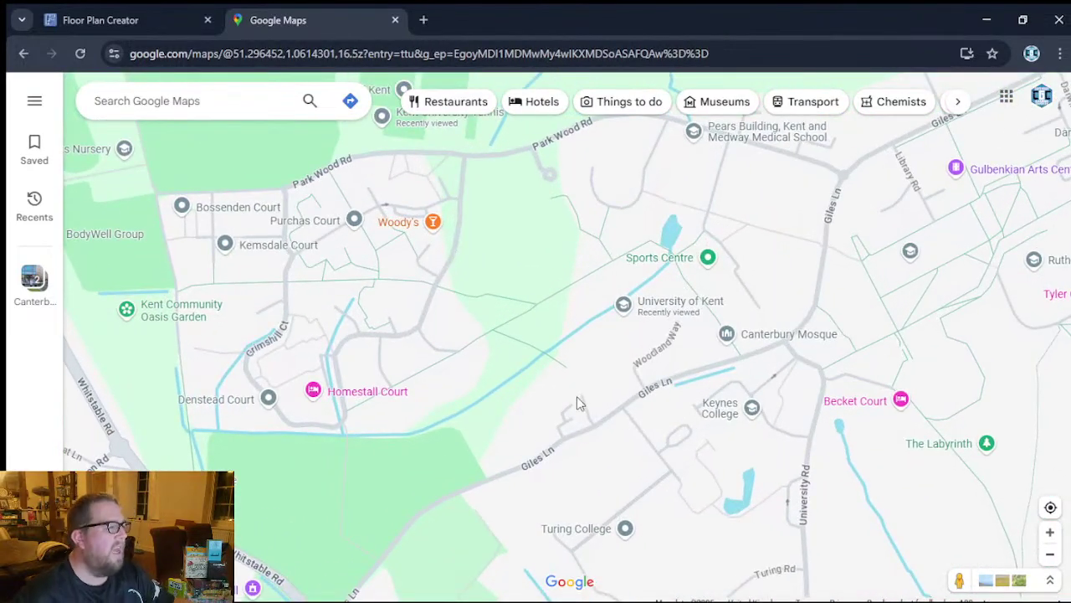
# Find Kent University Tennis north of Park Wood Rd on the map and open its place details.
pyautogui.moveTo(573, 389); pyautogui.dragTo(679, 459)
pyautogui.scroll(3, 669, 414)
pyautogui.scroll(3, 629, 422)
pyautogui.moveTo(669, 318); pyautogui.dragTo(770, 558)
pyautogui.moveTo(545, 273); pyautogui.dragTo(587, 402)
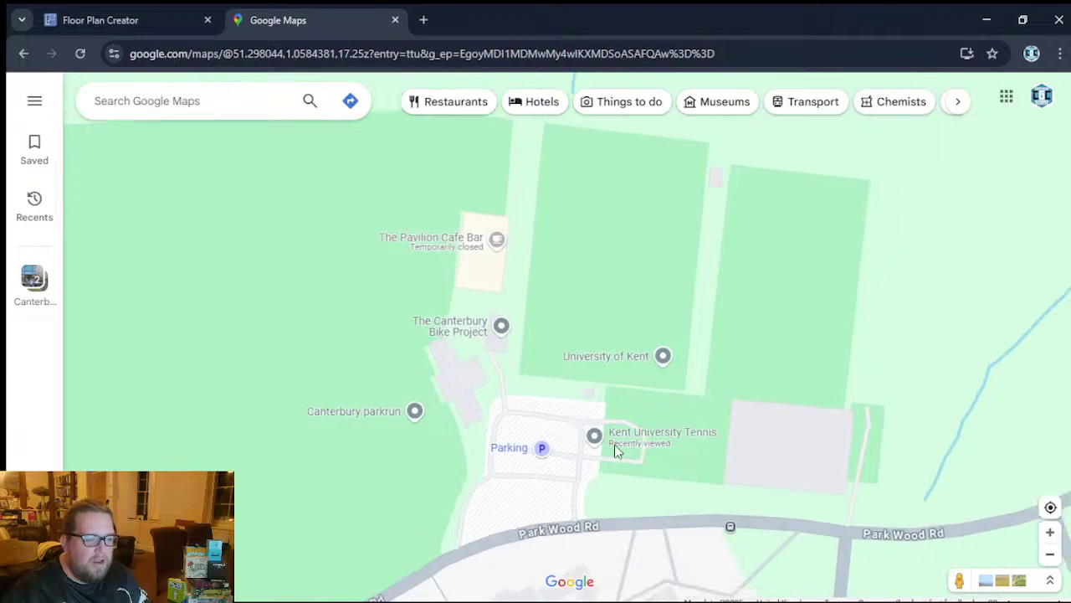
pyautogui.click(611, 445)
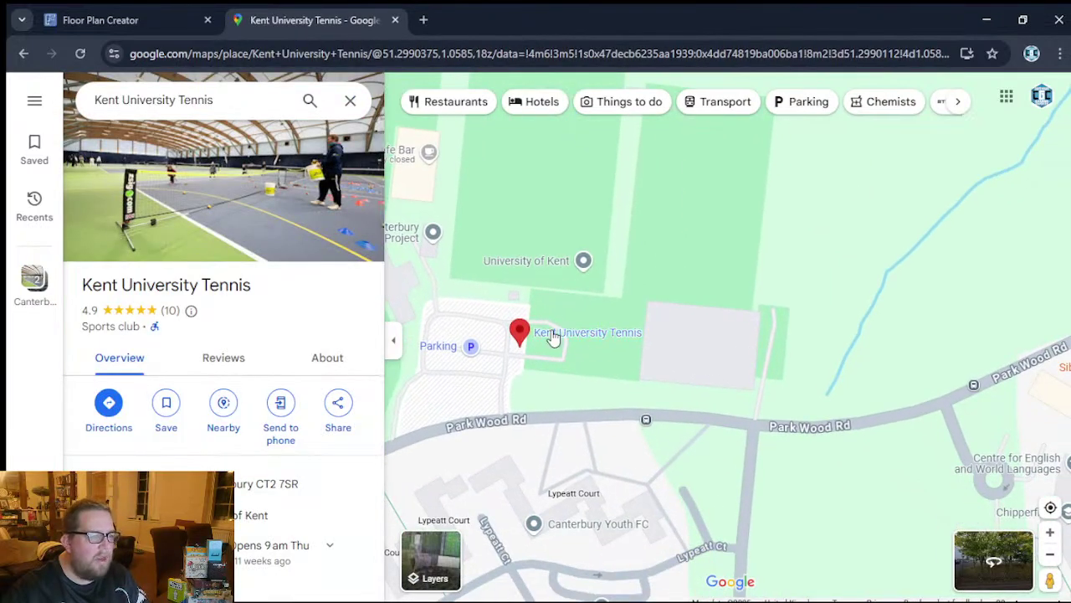
# Close the Kent University Tennis details and examine the area around the venue and Park Wood Rd on the map.
pyautogui.click(350, 101)
pyautogui.rightClick(515, 349)
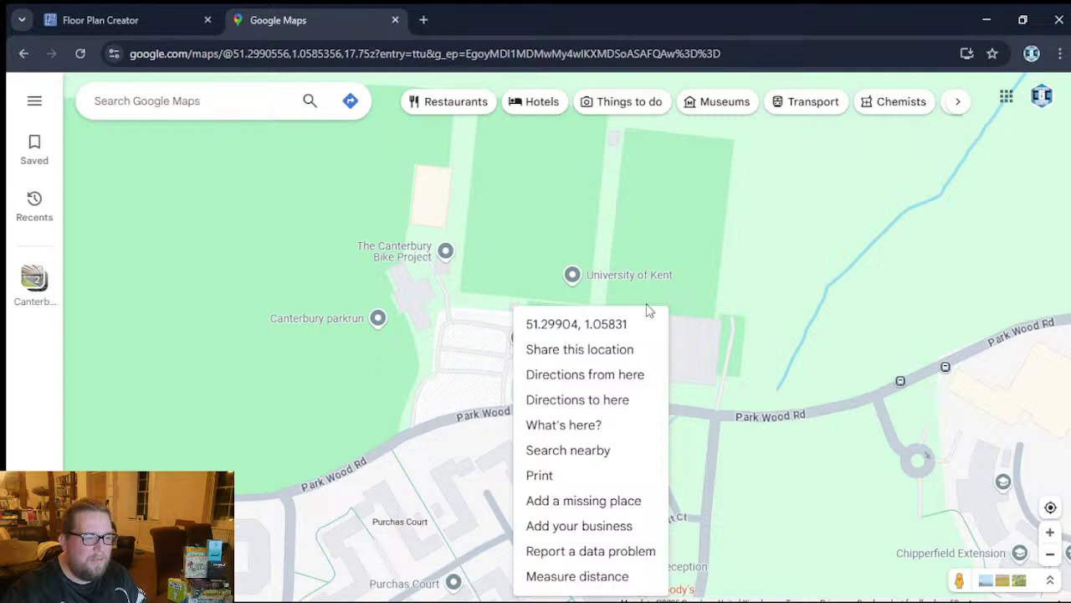
pyautogui.click(785, 306)
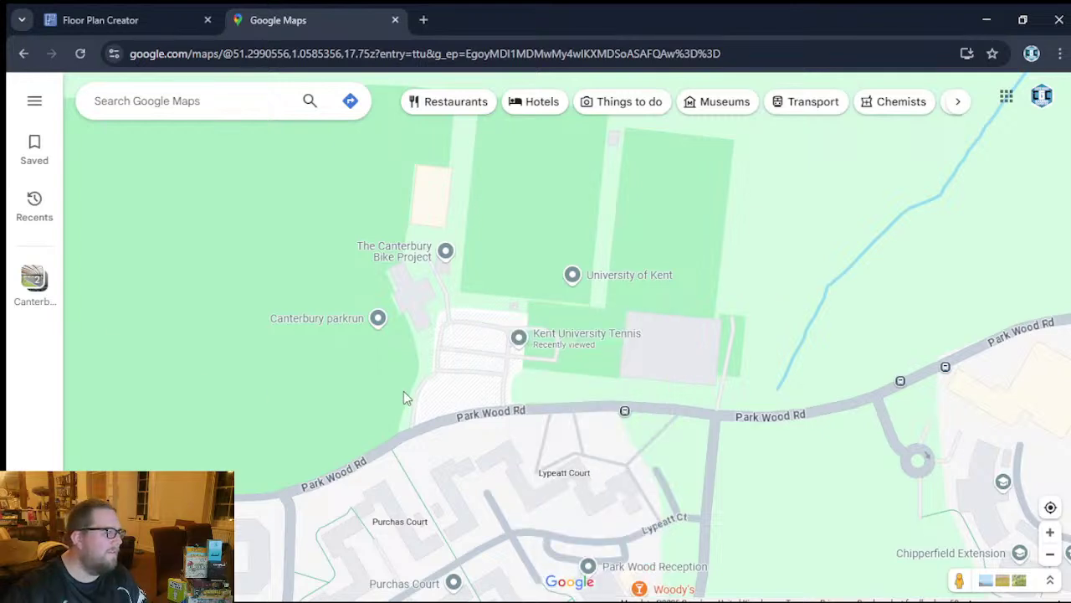
pyautogui.moveTo(724, 436); pyautogui.dragTo(605, 339)
pyautogui.scroll(-2, 534, 289)
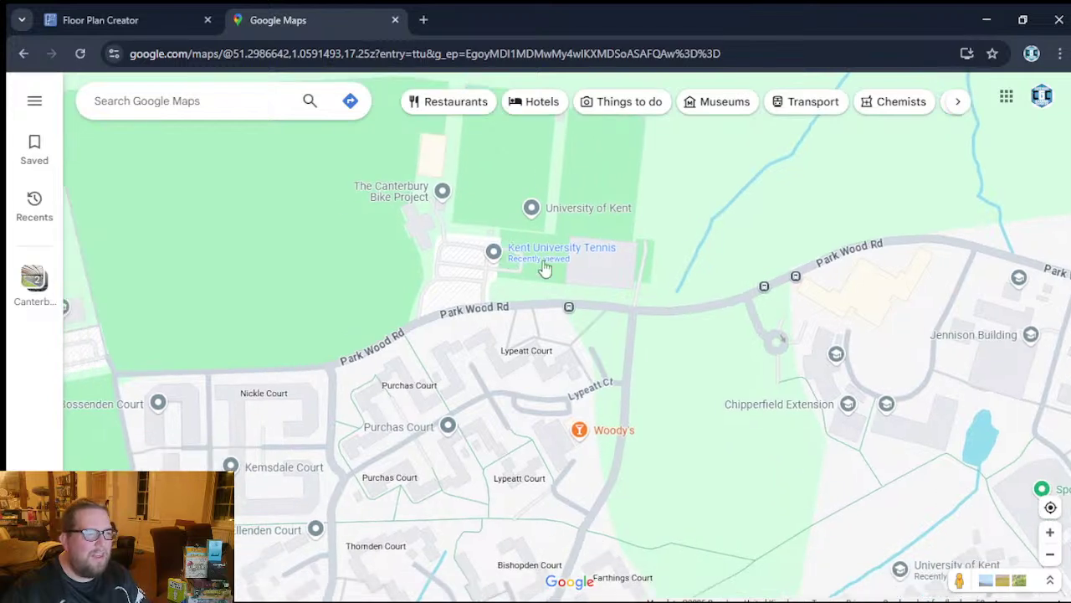
pyautogui.scroll(5, 553, 280)
pyautogui.scroll(-3, 584, 323)
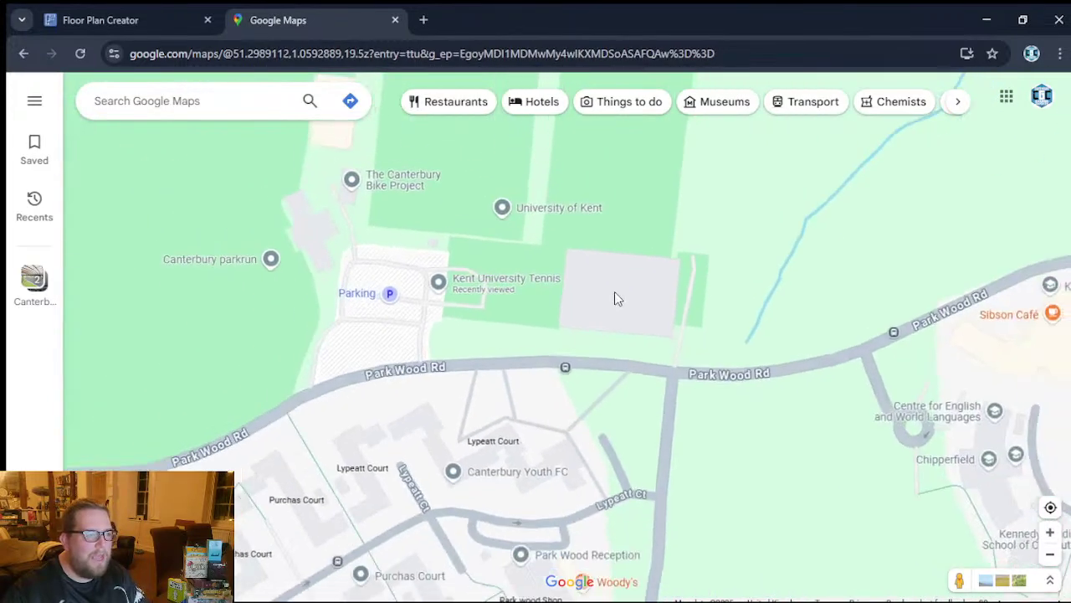
pyautogui.scroll(-2, 602, 351)
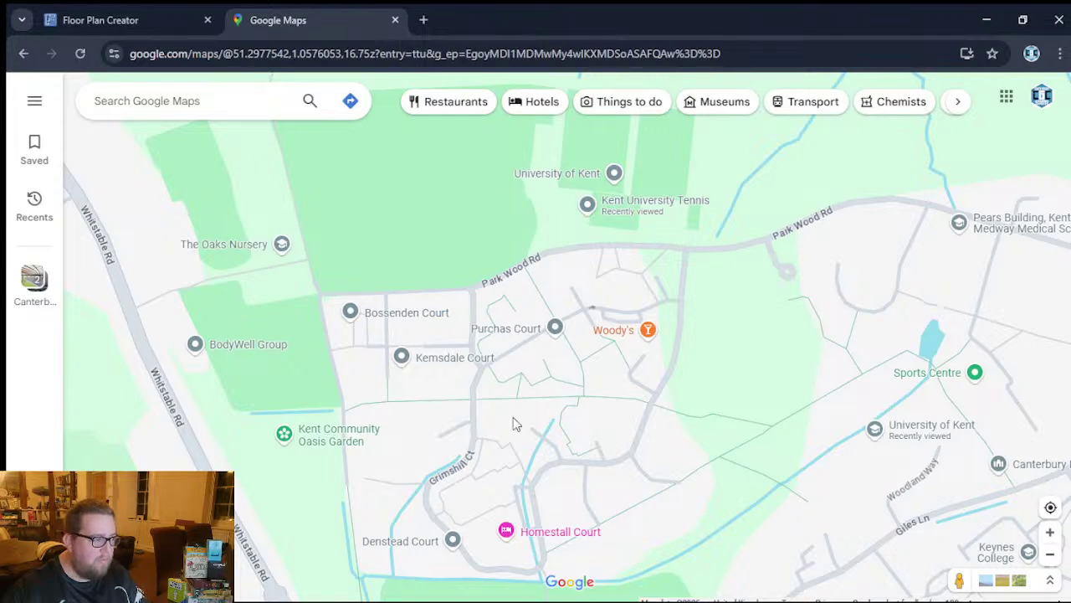
# Find Woody's beside Park Wood Reception on the map and review its place details.
pyautogui.scroll(4, 577, 368)
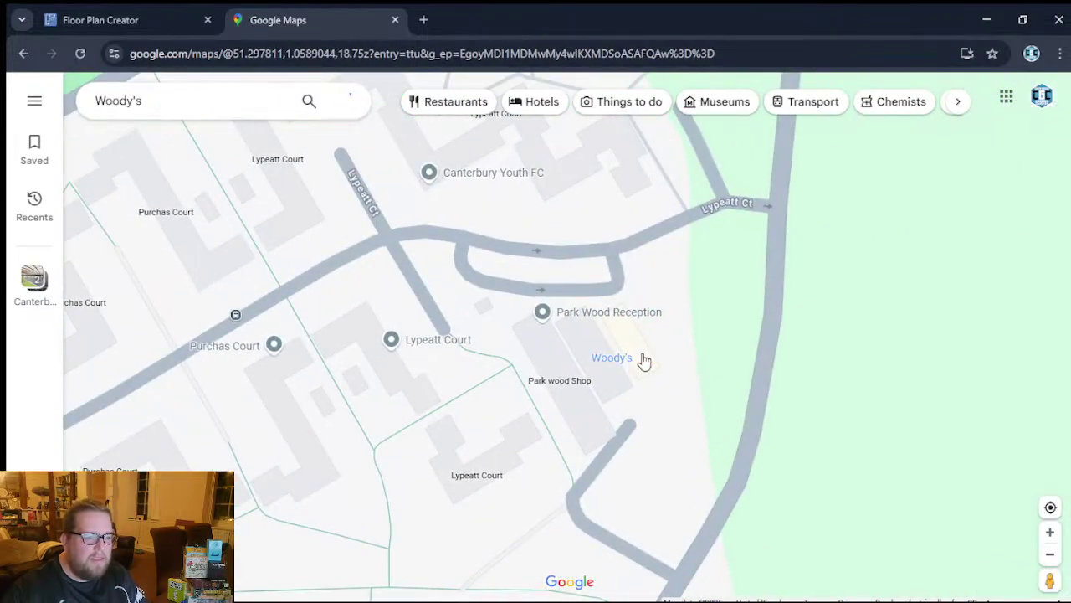
pyautogui.click(646, 358)
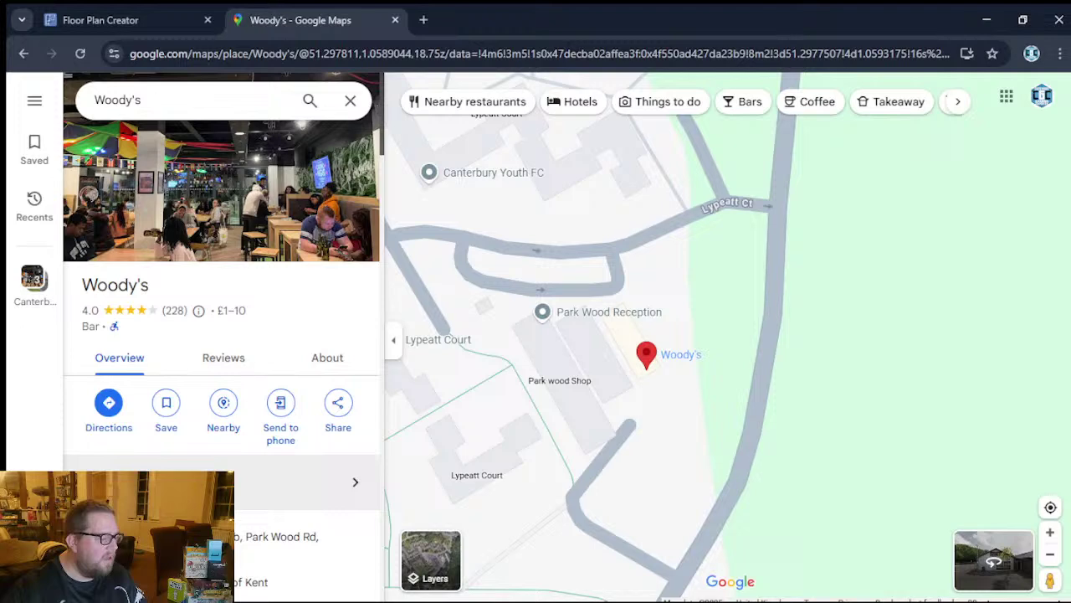
pyautogui.scroll(-2, 232, 418)
pyautogui.scroll(2, 251, 335)
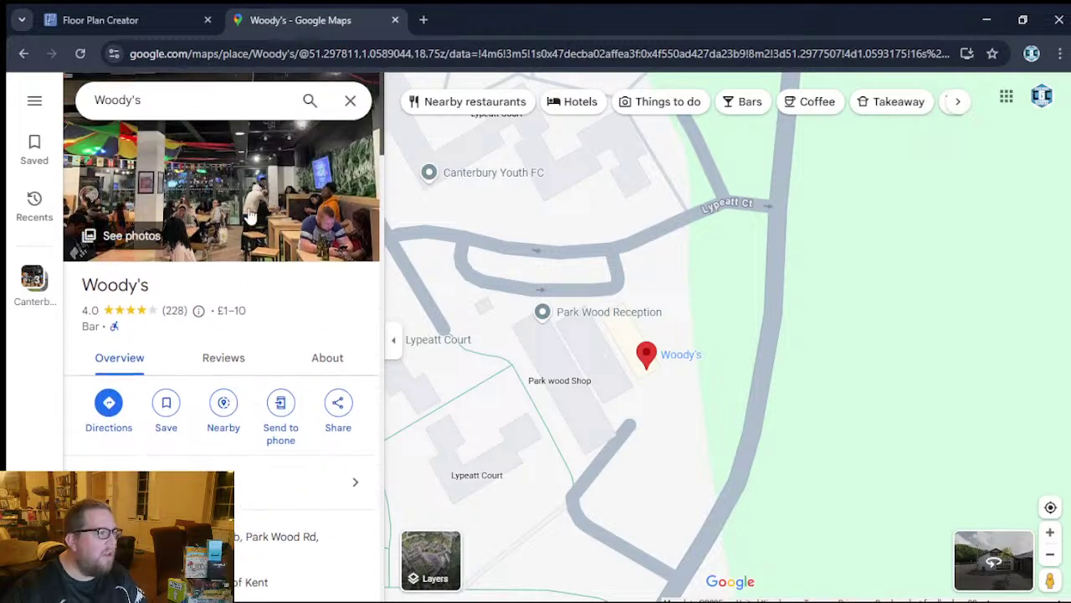
pyautogui.scroll(-4, 263, 467)
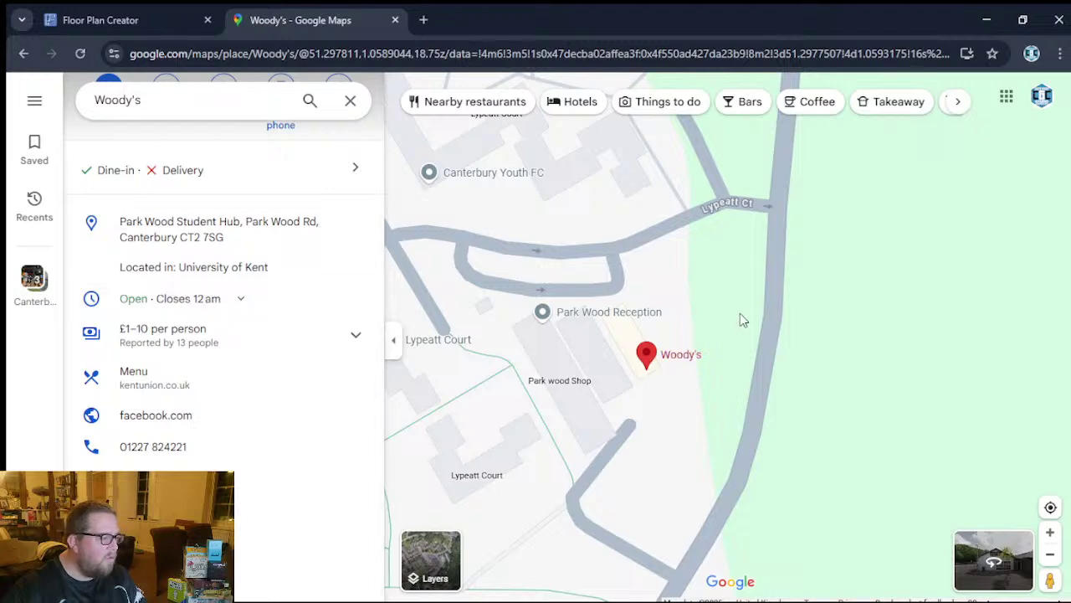
# Close Woody's details and find Sibson Café by Kent Business School, previewing its information card.
pyautogui.click(351, 100)
pyautogui.scroll(-3, 854, 391)
pyautogui.moveTo(817, 402); pyautogui.dragTo(521, 384)
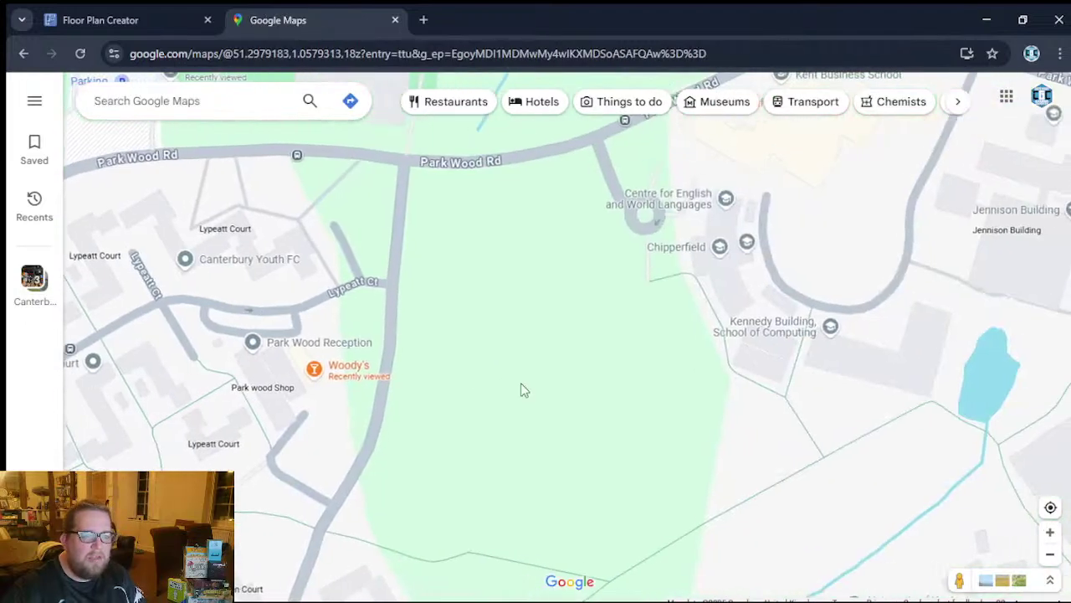
pyautogui.scroll(-3, 522, 381)
pyautogui.scroll(2, 585, 310)
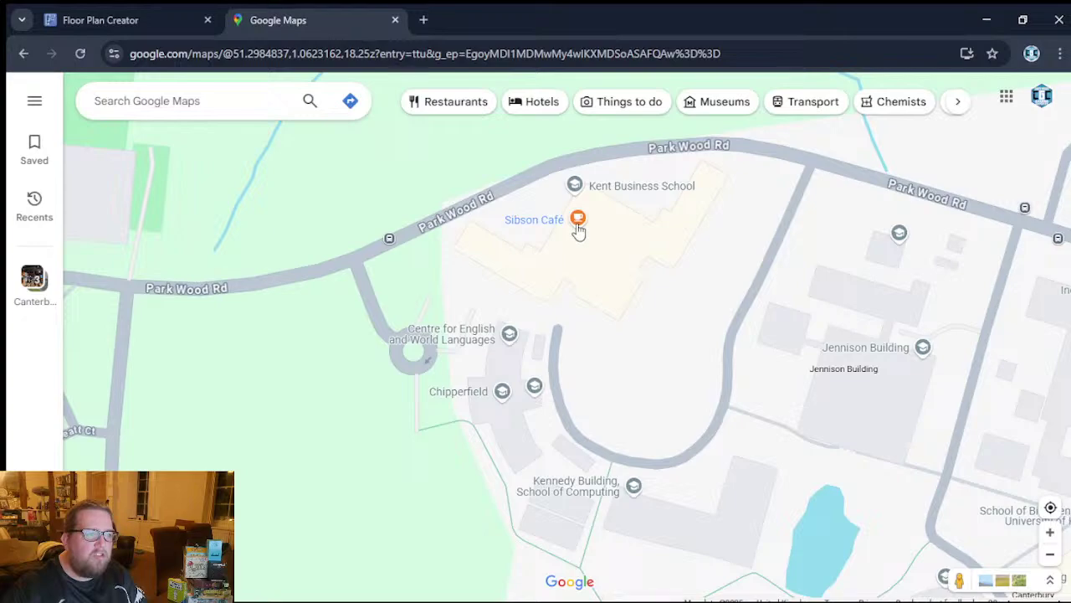
pyautogui.scroll(4, 578, 230)
pyautogui.moveTo(571, 242)
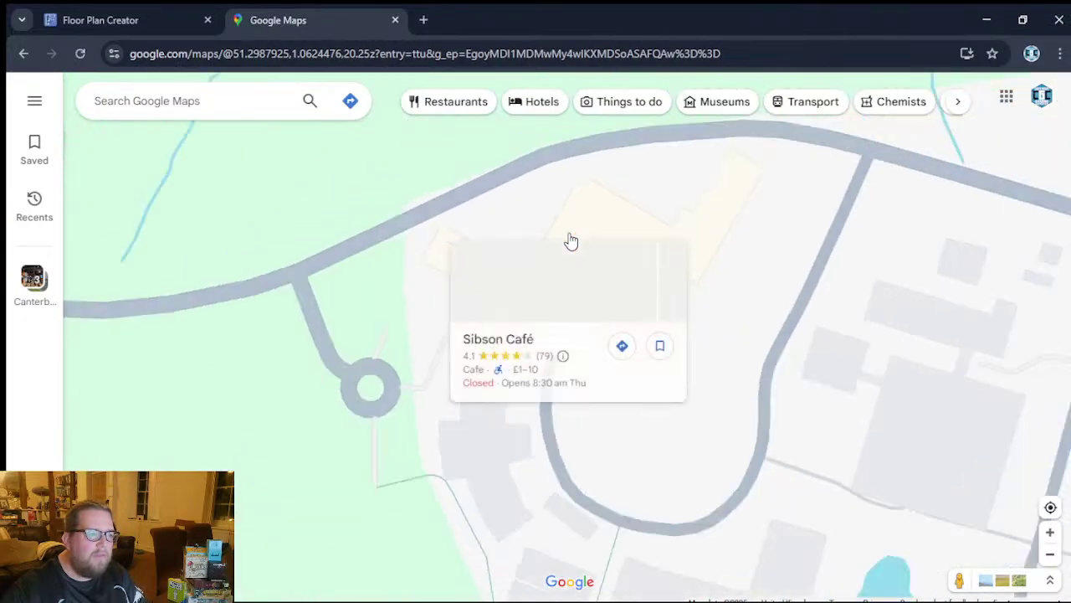
# Locate Rutherford Dining Hall in Rutherford College on the east side of the campus.
pyautogui.scroll(-5, 571, 241)
pyautogui.moveTo(505, 507); pyautogui.dragTo(287, 349)
pyautogui.scroll(-2, 498, 389)
pyautogui.moveTo(612, 429); pyautogui.dragTo(381, 490)
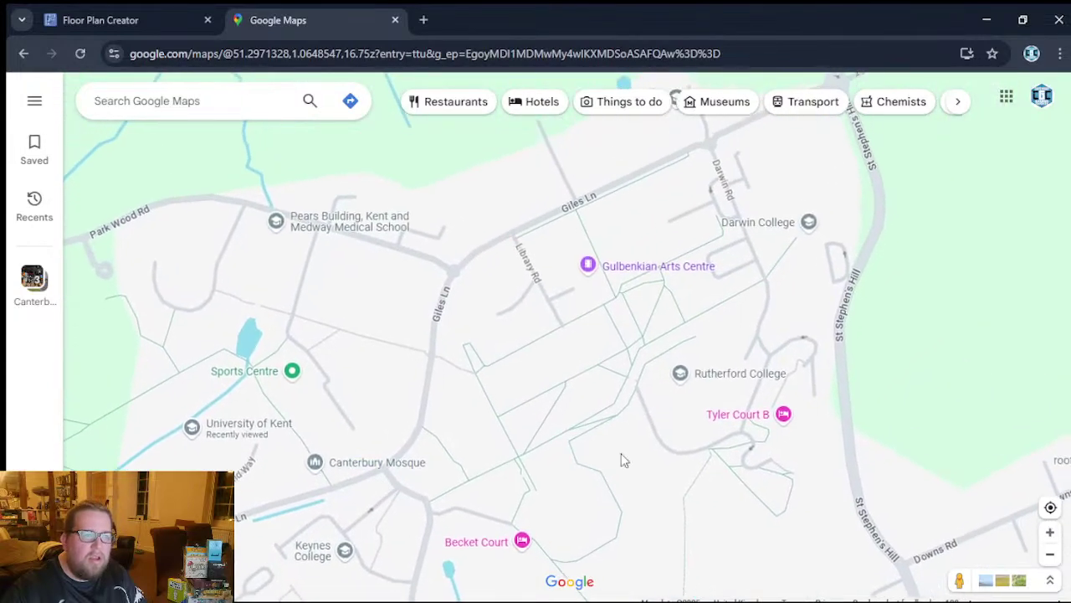
pyautogui.scroll(2, 732, 425)
pyautogui.scroll(3, 716, 406)
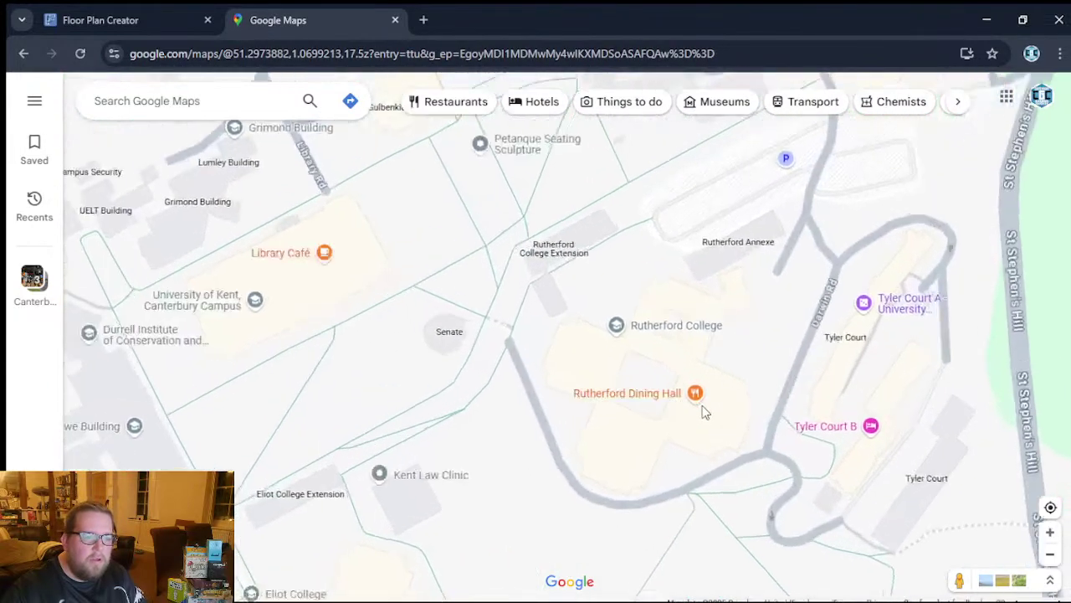
pyautogui.moveTo(690, 390)
# Examine the campus area around Caffè Nero, the Kent Students' Union Co-op and The Venue.
pyautogui.moveTo(315, 247); pyautogui.dragTo(603, 228)
pyautogui.moveTo(567, 396); pyautogui.dragTo(702, 172)
pyautogui.scroll(-2, 700, 180)
pyautogui.scroll(4, 646, 322)
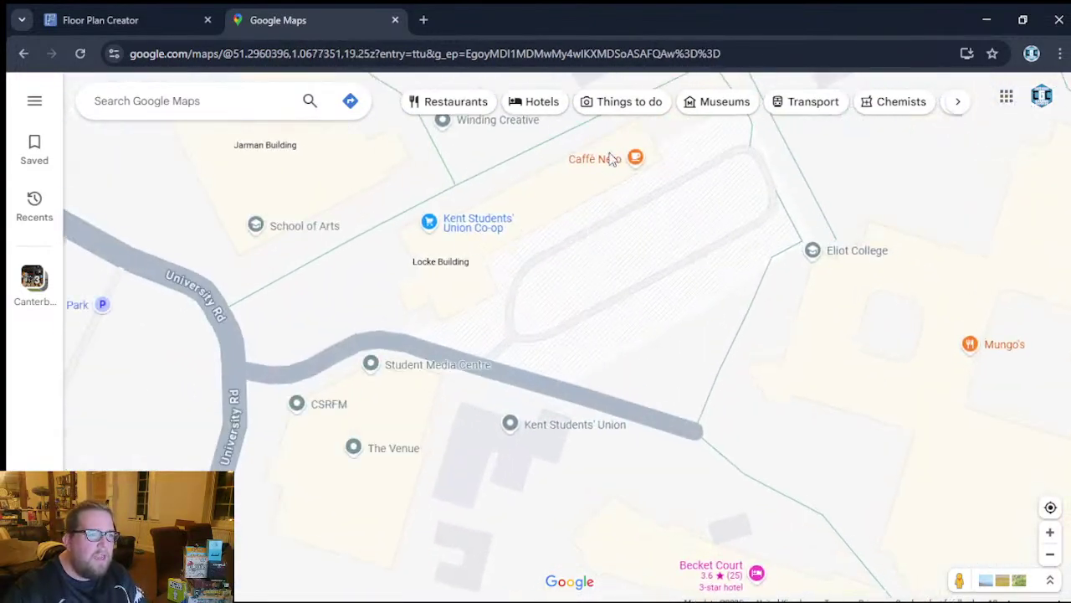
pyautogui.moveTo(586, 209); pyautogui.dragTo(758, 243)
# Survey the map westward from the Students' Union along Giles Ln past the University Medical Centre.
pyautogui.scroll(-2, 629, 276)
pyautogui.moveTo(578, 415); pyautogui.dragTo(644, 352)
pyautogui.moveTo(531, 386); pyautogui.dragTo(717, 390)
pyautogui.scroll(-2, 591, 428)
pyautogui.moveTo(554, 423); pyautogui.dragTo(700, 587)
pyautogui.moveTo(602, 407); pyautogui.dragTo(873, 527)
pyautogui.moveTo(615, 337); pyautogui.dragTo(478, 103)
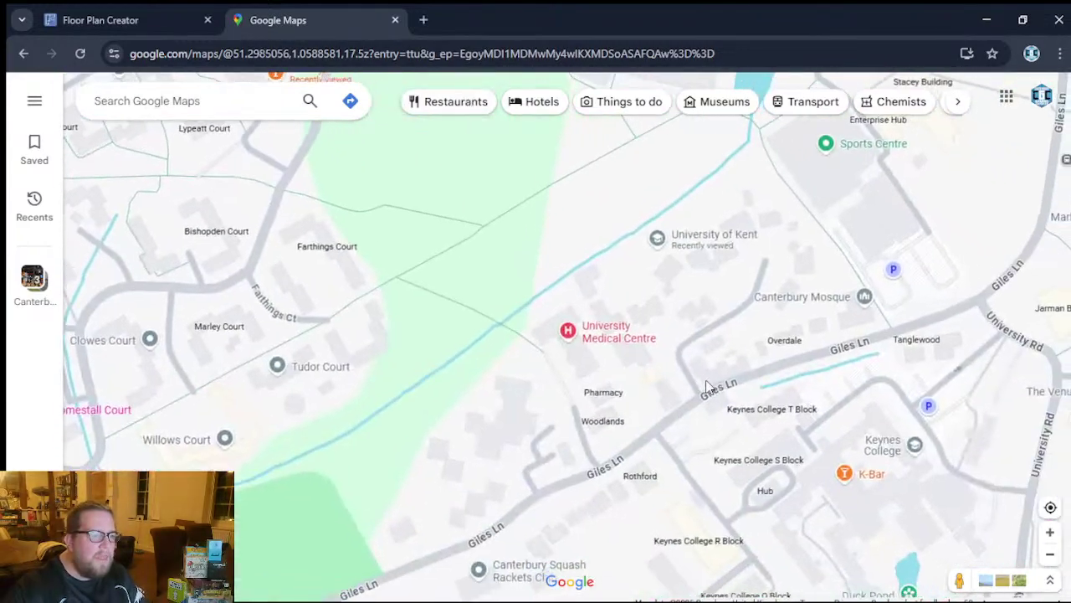
# Locate Keynes College on the map and check the Dolche Vita and K-Bar food venues there.
pyautogui.scroll(-5, 729, 385)
pyautogui.scroll(5, 754, 391)
pyautogui.scroll(2, 708, 335)
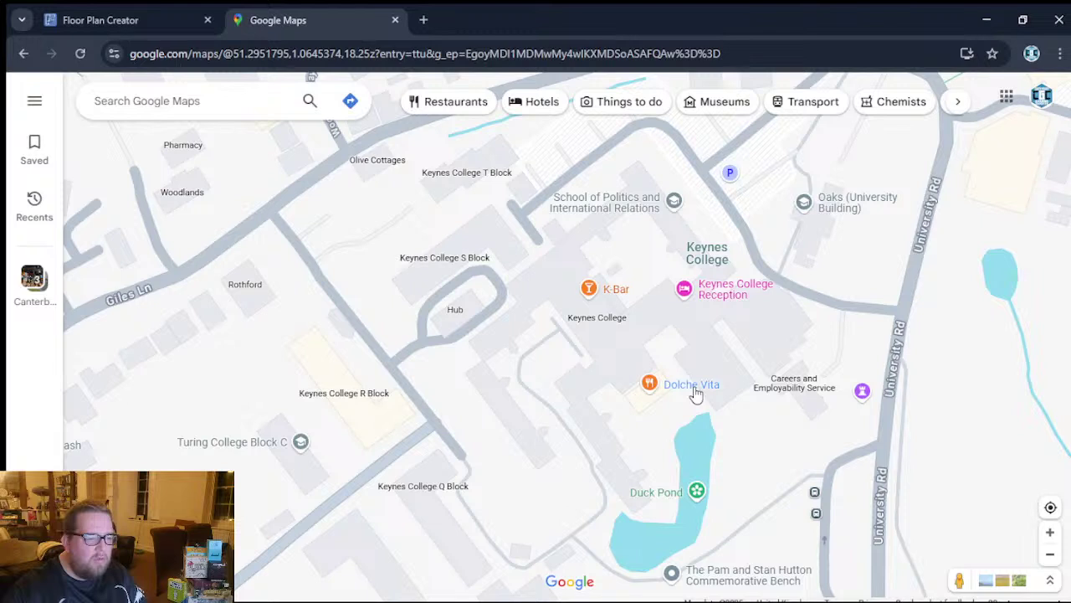
pyautogui.moveTo(687, 394)
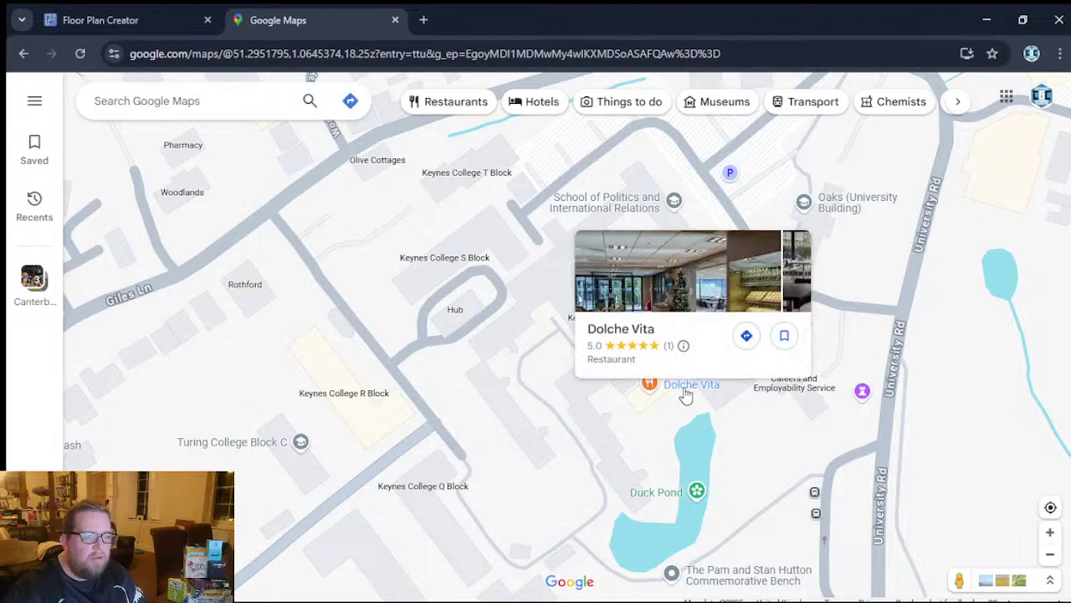
pyautogui.moveTo(606, 298)
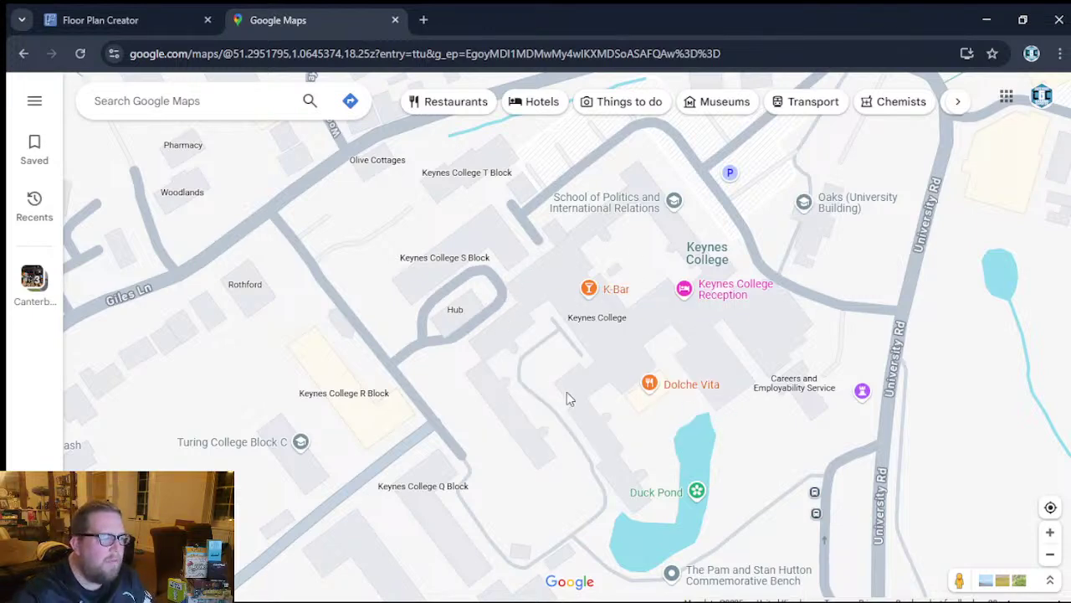
# Examine the surroundings of Keynes College, including Turing College, the Duck Pond and the nearby parking.
pyautogui.scroll(-3, 560, 399)
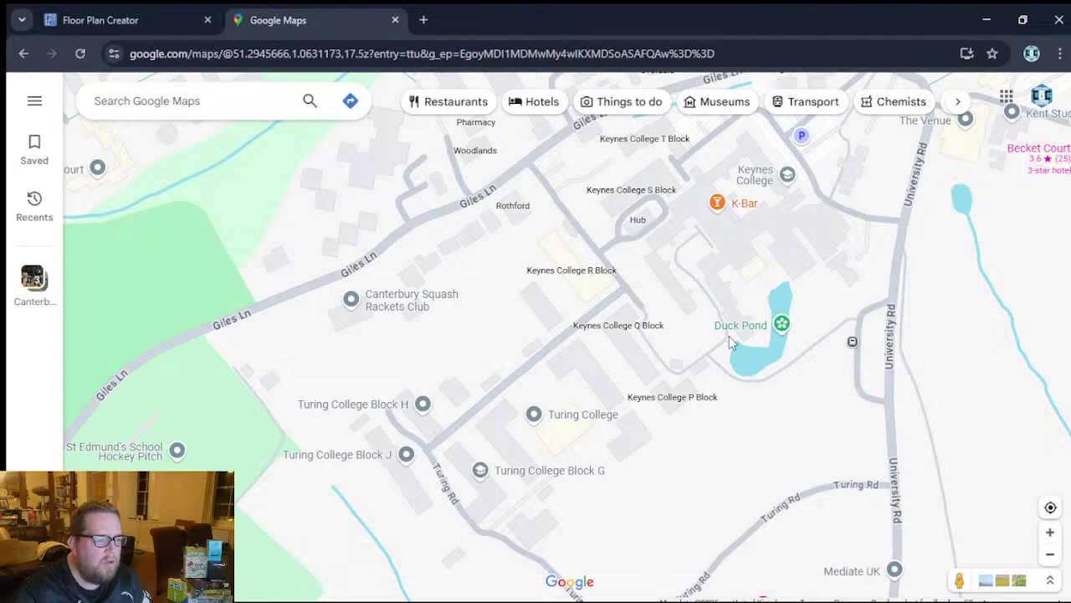
pyautogui.moveTo(736, 275); pyautogui.dragTo(635, 427)
pyautogui.scroll(3, 691, 519)
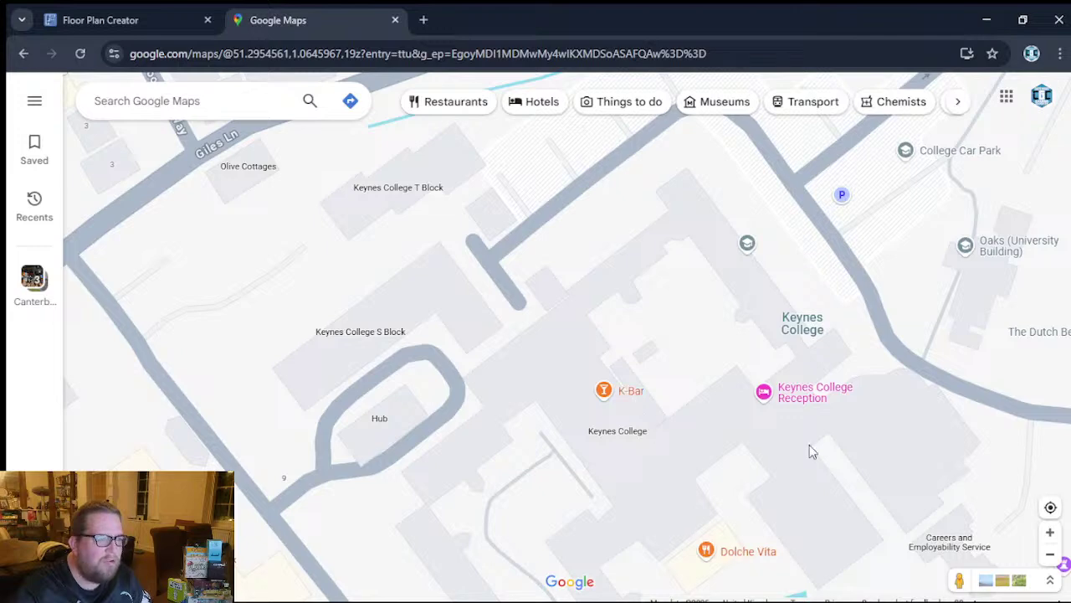
pyautogui.scroll(-5, 619, 289)
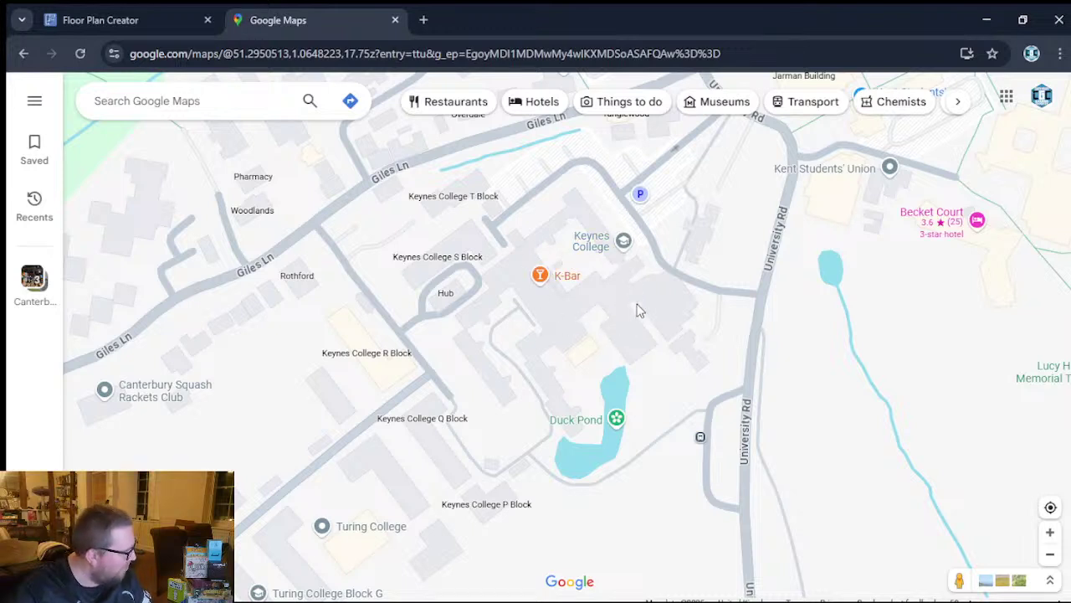
pyautogui.moveTo(615, 322); pyautogui.dragTo(641, 338)
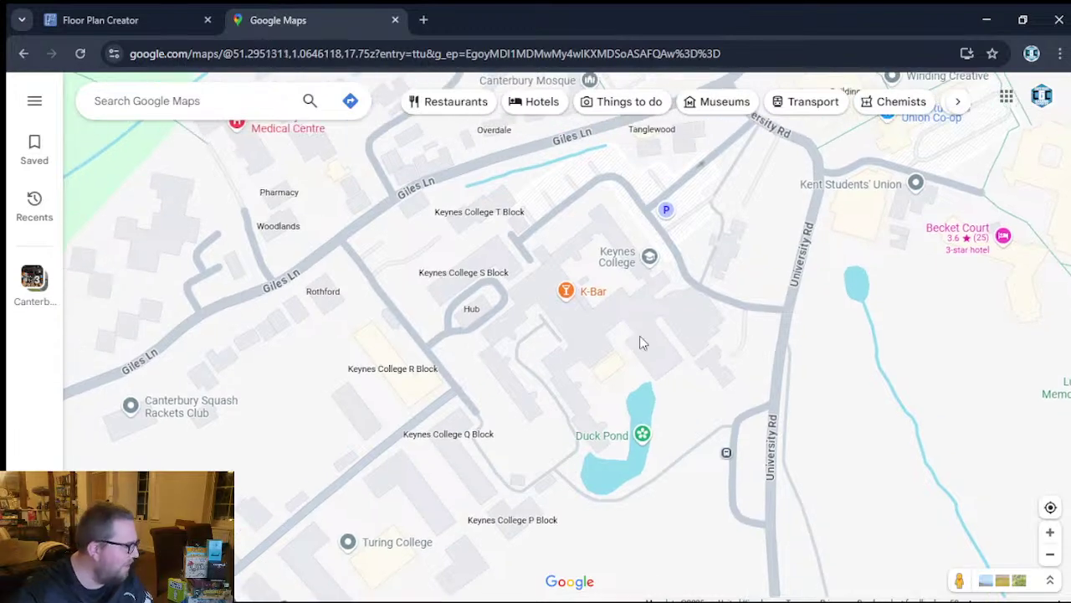
pyautogui.scroll(-1, 642, 342)
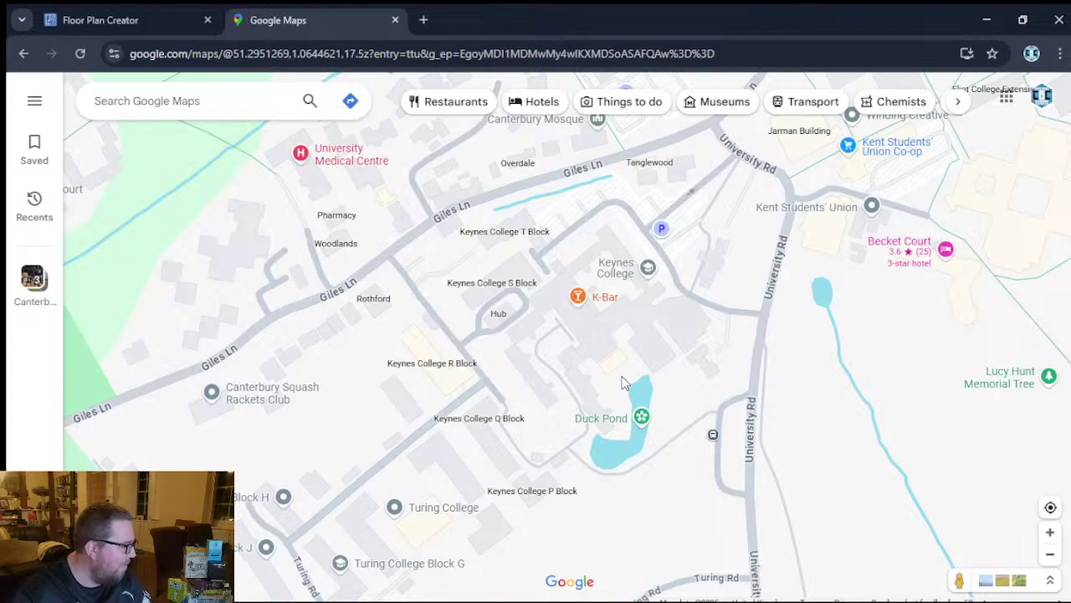
pyautogui.moveTo(622, 379); pyautogui.dragTo(664, 377)
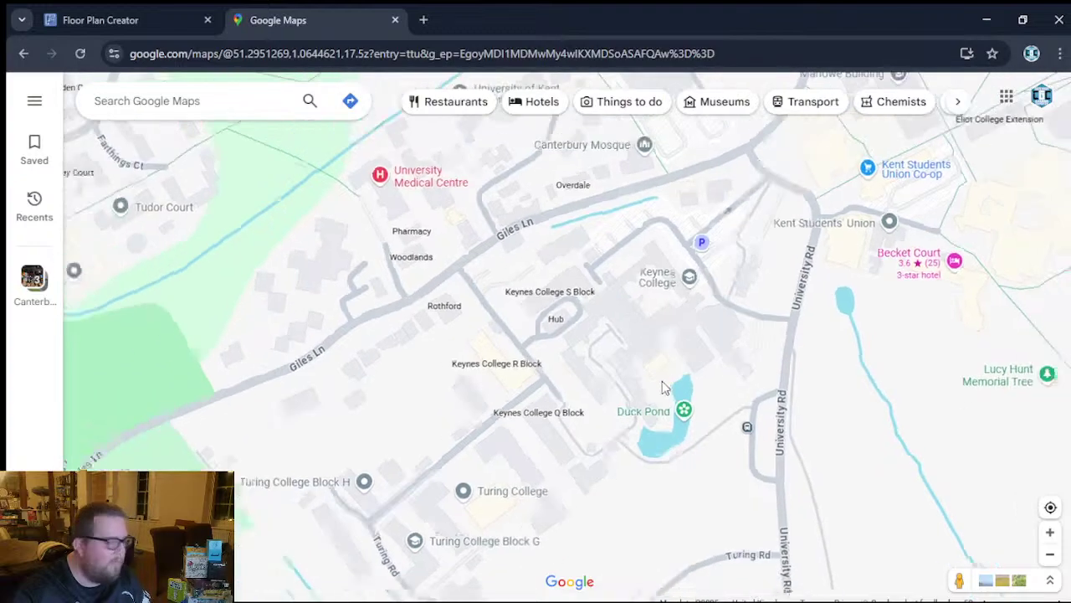
# Return to Kent University Tennis on the map and examine the large building and parking north of Park Wood Rd.
pyautogui.scroll(-3, 665, 378)
pyautogui.moveTo(191, 253); pyautogui.dragTo(544, 476)
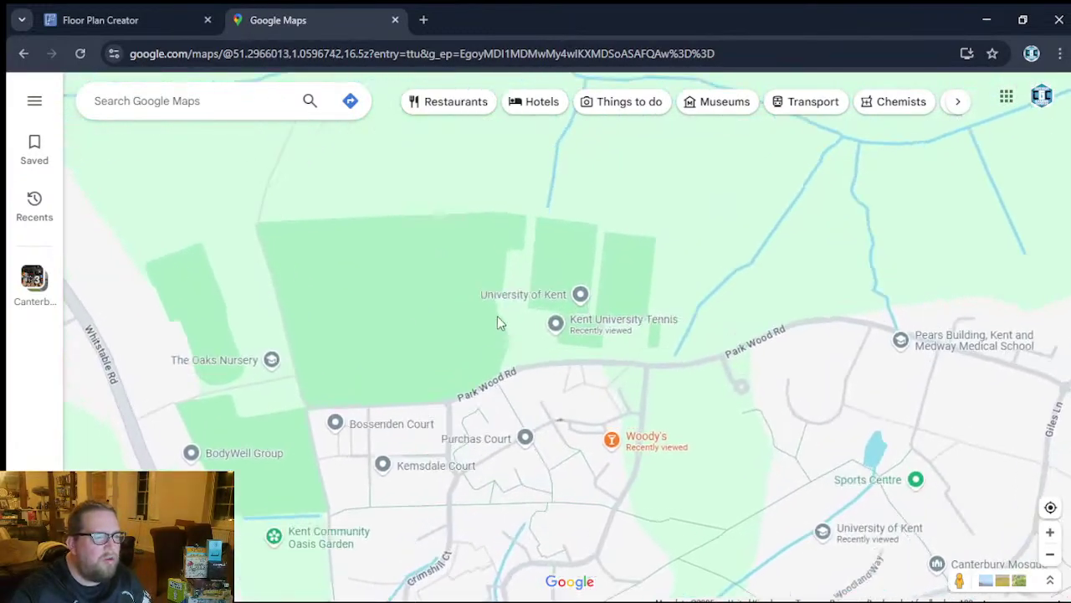
pyautogui.scroll(5, 586, 326)
pyautogui.moveTo(693, 400); pyautogui.dragTo(620, 357)
pyautogui.scroll(2, 620, 357)
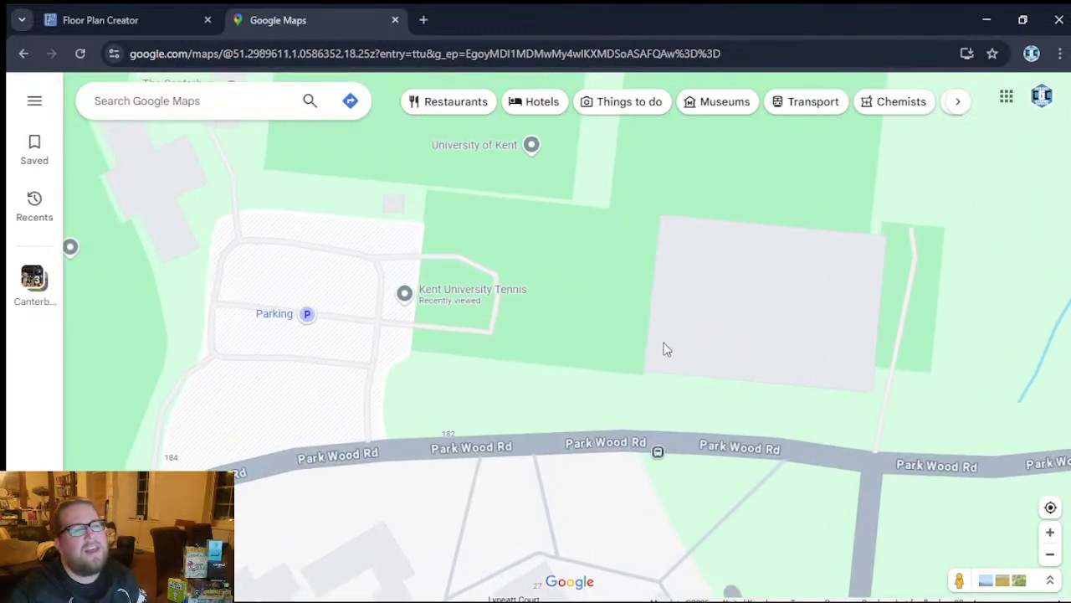
pyautogui.scroll(-1, 646, 353)
pyautogui.moveTo(679, 397); pyautogui.dragTo(538, 391)
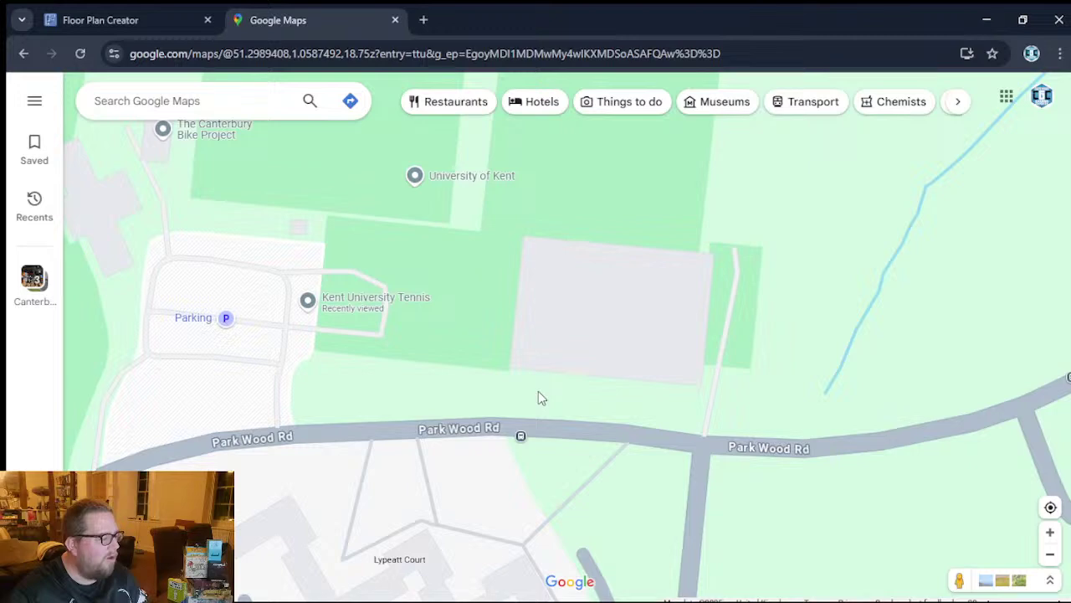
pyautogui.scroll(-2, 538, 390)
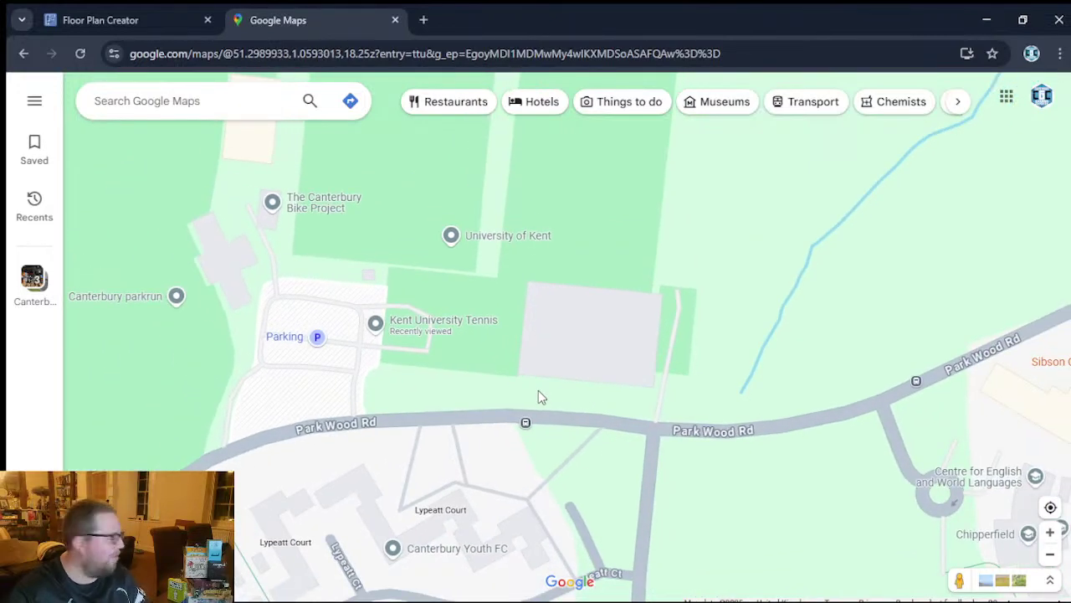
pyautogui.scroll(-2, 538, 391)
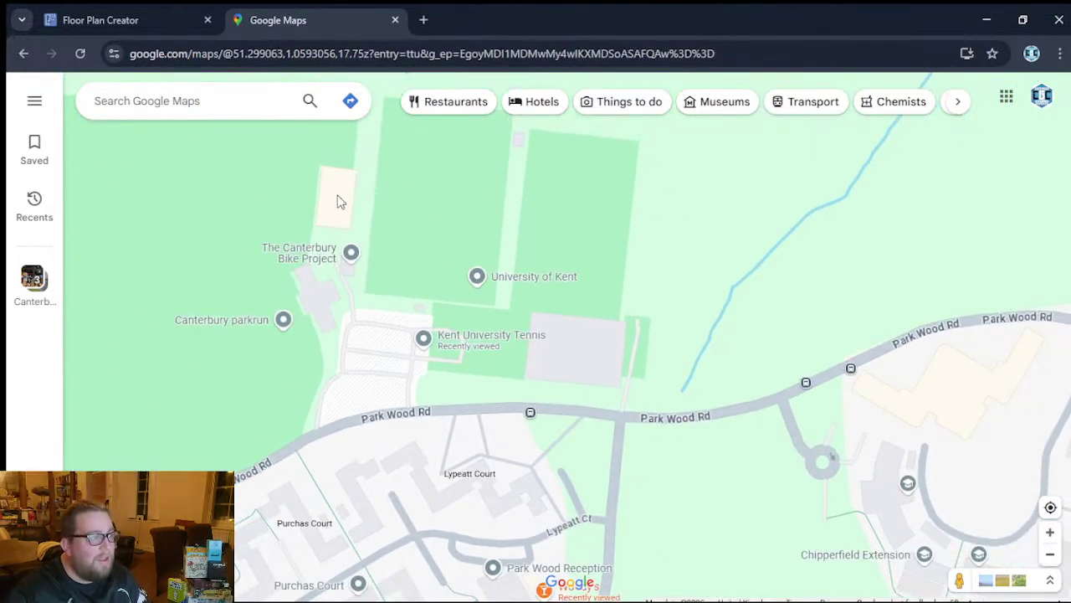
# Check The Pavilion Cafe Bar north of The Canterbury Bike Project on the map.
pyautogui.scroll(8, 356, 256)
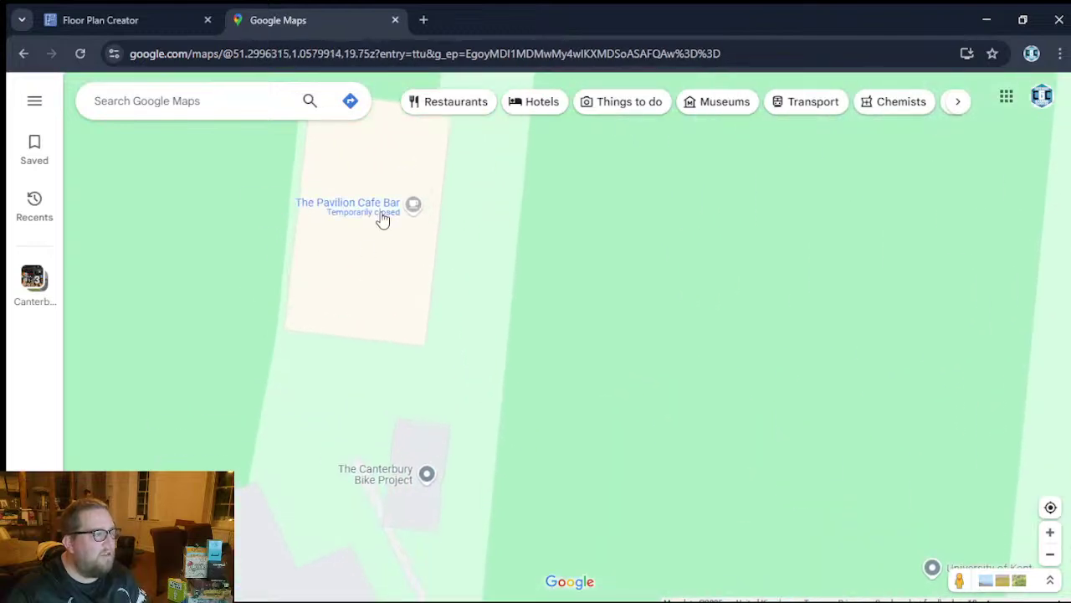
pyautogui.scroll(-4, 393, 213)
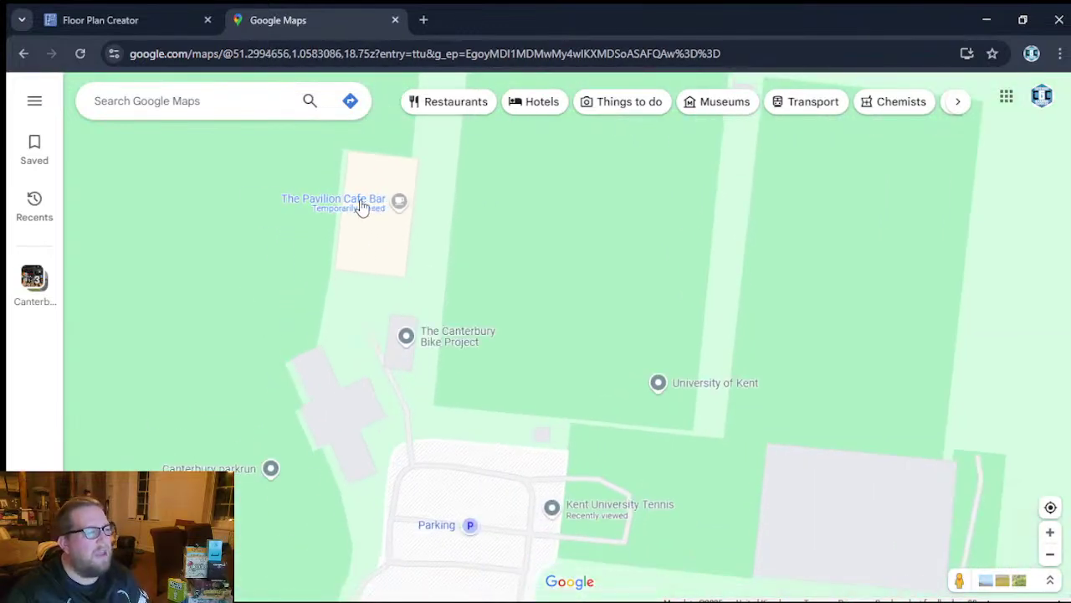
pyautogui.scroll(-3, 616, 316)
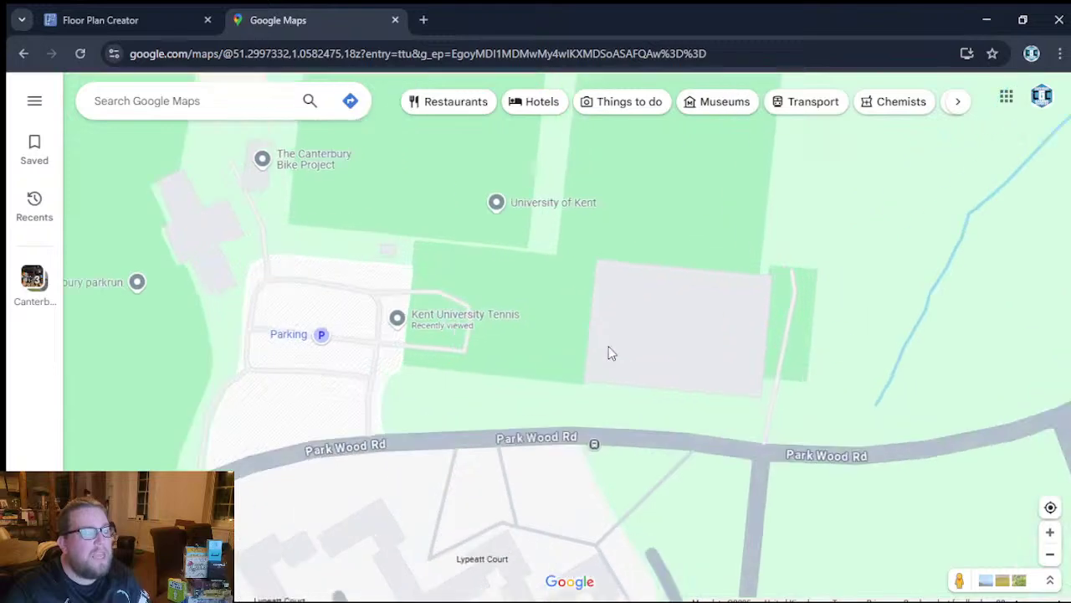
# Compare the location of the large building east of Kent University Tennis with Woody's and the surrounding campus.
pyautogui.scroll(5, 606, 335)
pyautogui.scroll(-5, 566, 365)
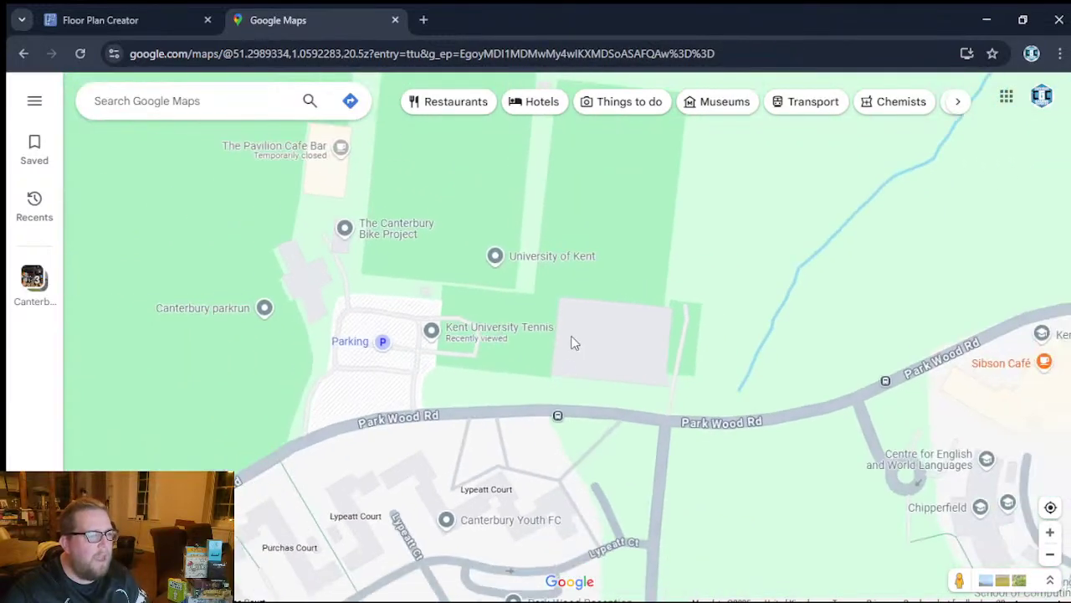
pyautogui.scroll(-3, 592, 399)
pyautogui.moveTo(593, 399); pyautogui.dragTo(588, 292)
pyautogui.scroll(-2, 641, 361)
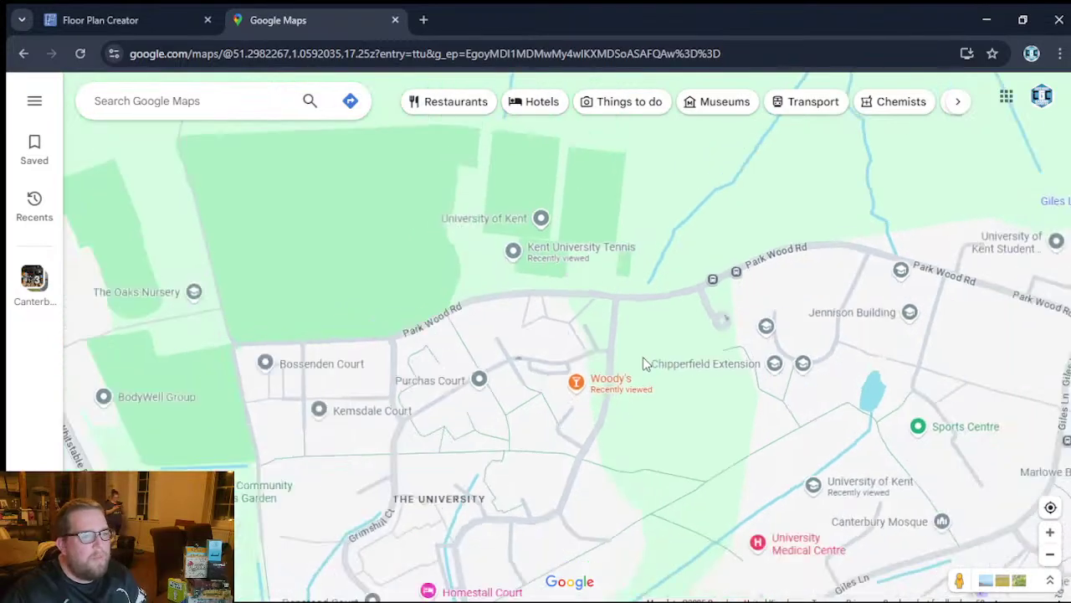
# Examine Canterbury city centre on the map, including the food places and shops around St George's St and Whitefriars.
pyautogui.moveTo(641, 361); pyautogui.dragTo(411, 275)
pyautogui.moveTo(510, 363); pyautogui.dragTo(386, 269)
pyautogui.scroll(-2, 626, 357)
pyautogui.moveTo(626, 357); pyautogui.dragTo(611, 334)
pyautogui.scroll(-1, 334, 320)
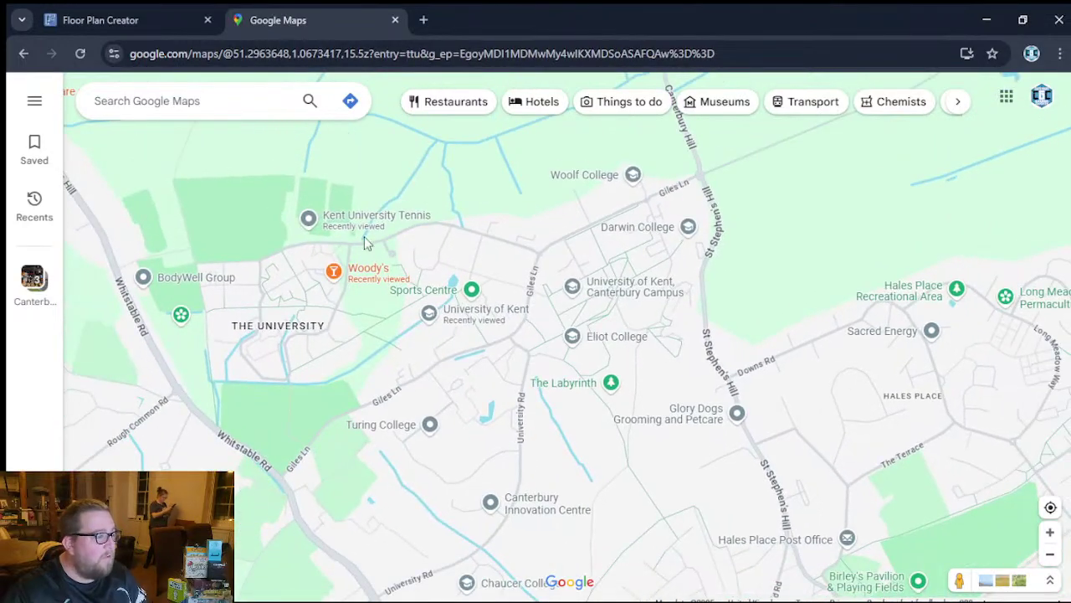
pyautogui.moveTo(572, 411); pyautogui.dragTo(502, 112)
pyautogui.scroll(-3, 536, 435)
pyautogui.moveTo(677, 437); pyautogui.dragTo(583, 308)
pyautogui.scroll(4, 575, 418)
pyautogui.moveTo(598, 387); pyautogui.dragTo(736, 275)
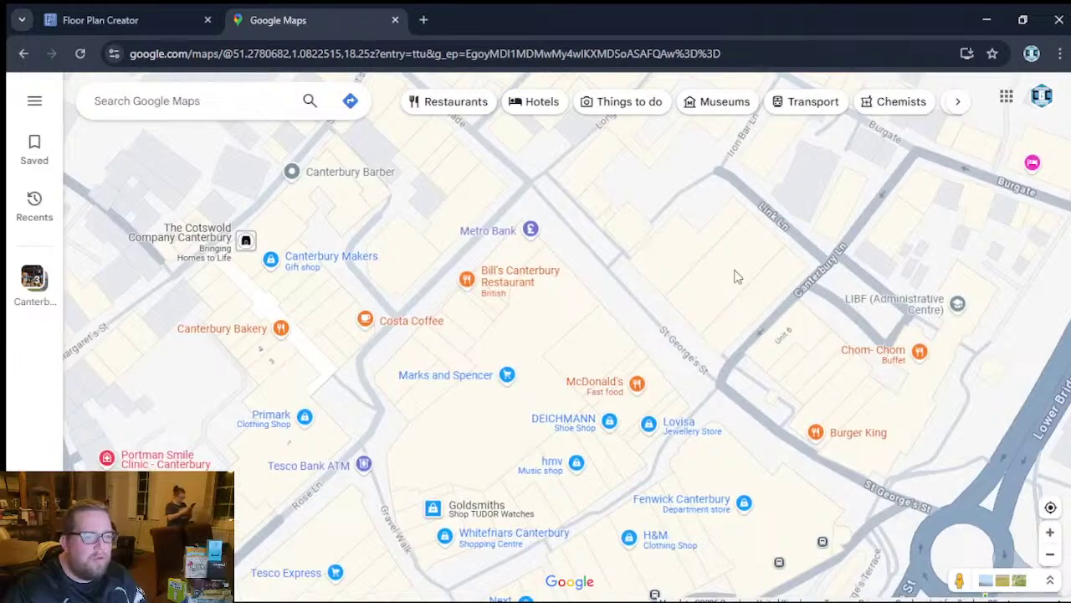
pyautogui.scroll(-5, 680, 321)
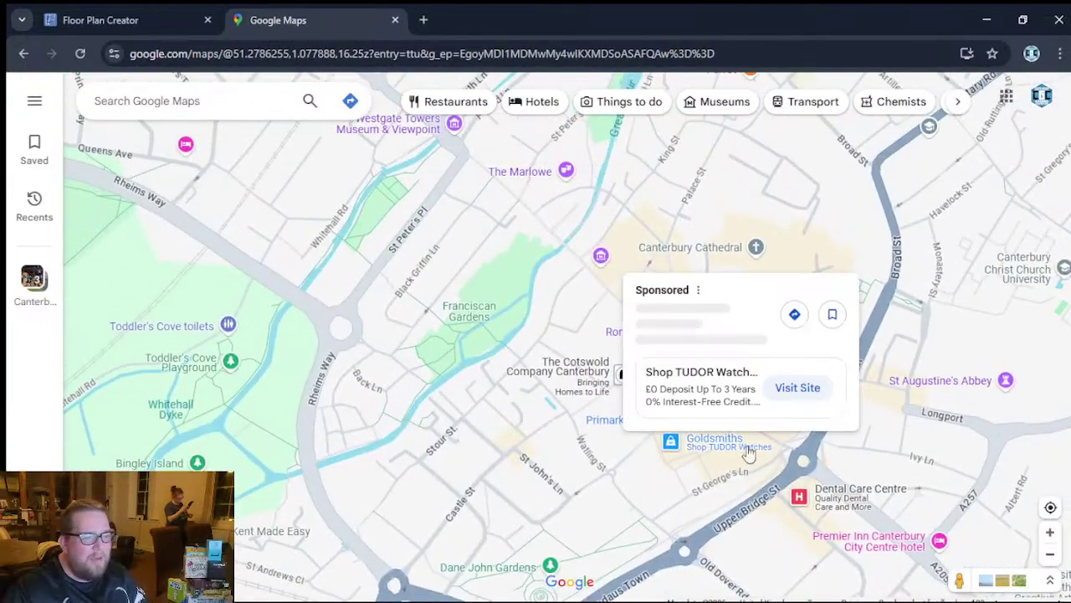
# Return from Canterbury city centre to the University of Kent campus around Woody's and Kent University Tennis.
pyautogui.moveTo(569, 284); pyautogui.dragTo(813, 517)
pyautogui.scroll(-1, 788, 500)
pyautogui.scroll(-2, 589, 363)
pyautogui.moveTo(617, 345); pyautogui.dragTo(722, 545)
pyautogui.moveTo(597, 340); pyautogui.dragTo(710, 527)
pyautogui.scroll(5, 551, 466)
pyautogui.moveTo(753, 435); pyautogui.dragTo(447, 320)
pyautogui.moveTo(602, 419); pyautogui.dragTo(205, 348)
pyautogui.moveTo(599, 171); pyautogui.dragTo(901, 233)
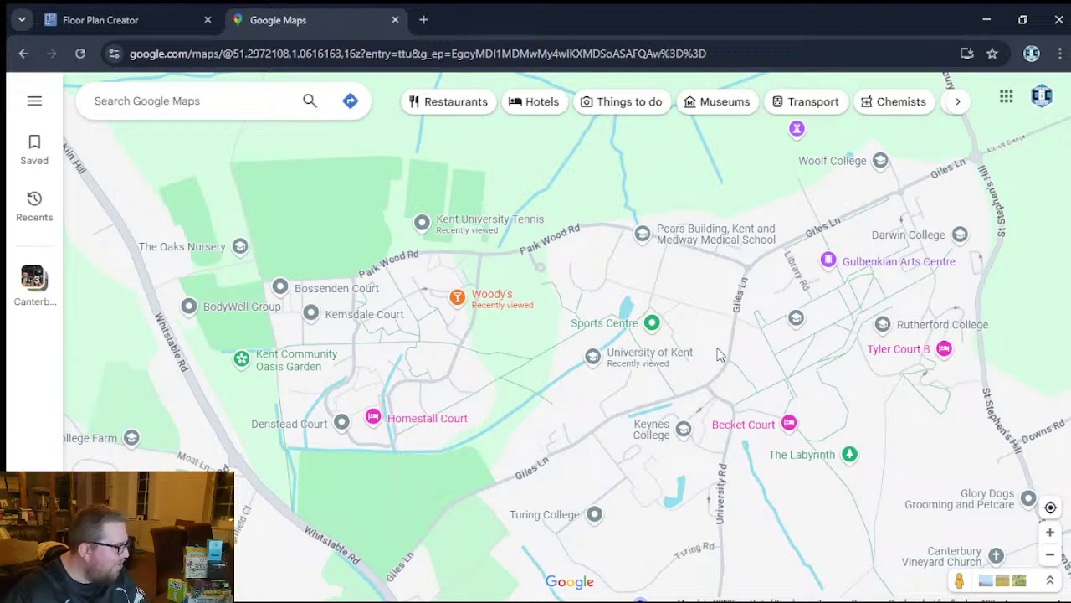
# Check the food and drink places at Keynes College on the map, including K-Bar and Dolche Vita.
pyautogui.moveTo(667, 452); pyautogui.dragTo(638, 421)
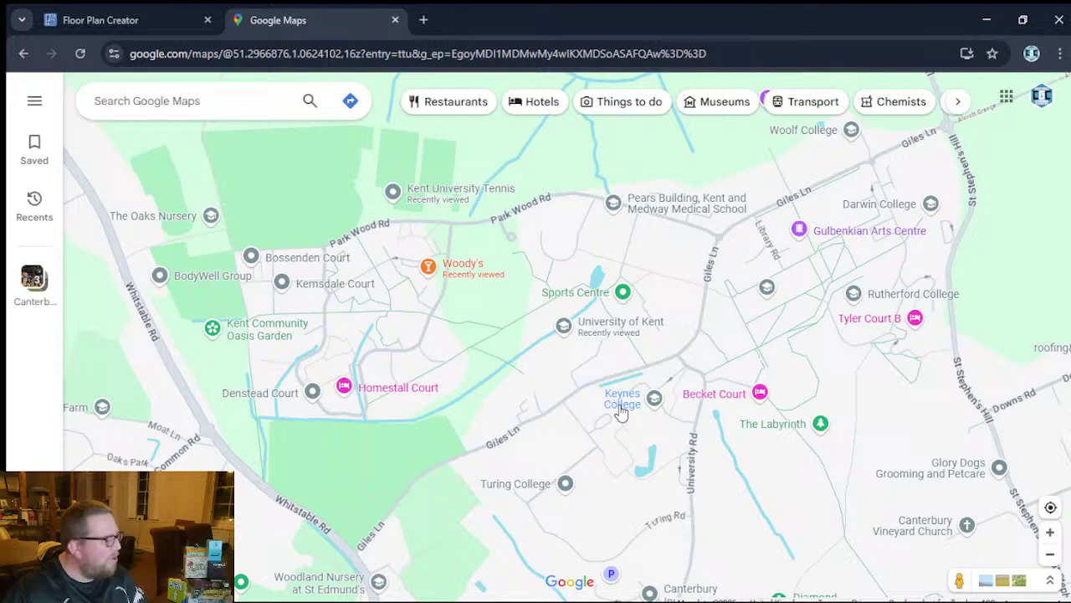
pyautogui.moveTo(694, 468); pyautogui.dragTo(635, 415)
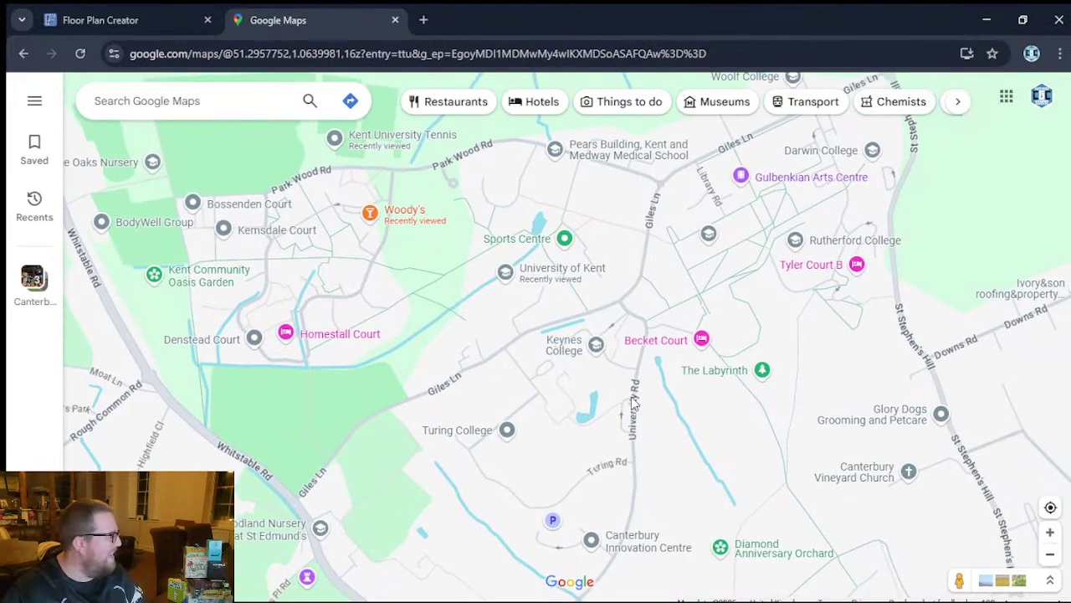
pyautogui.scroll(1, 672, 395)
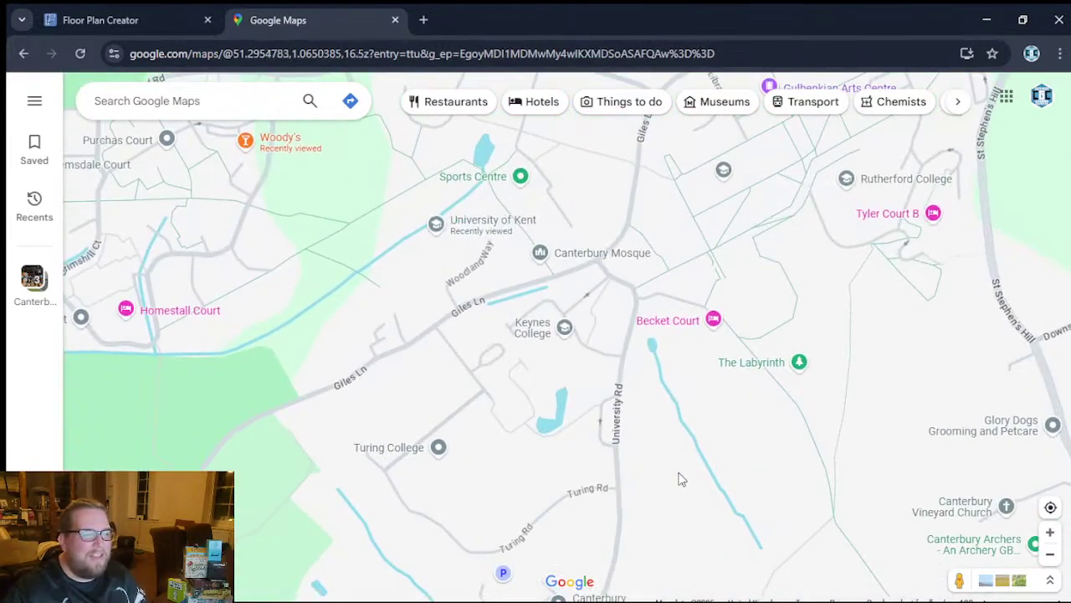
pyautogui.scroll(-1, 677, 472)
pyautogui.scroll(5, 666, 444)
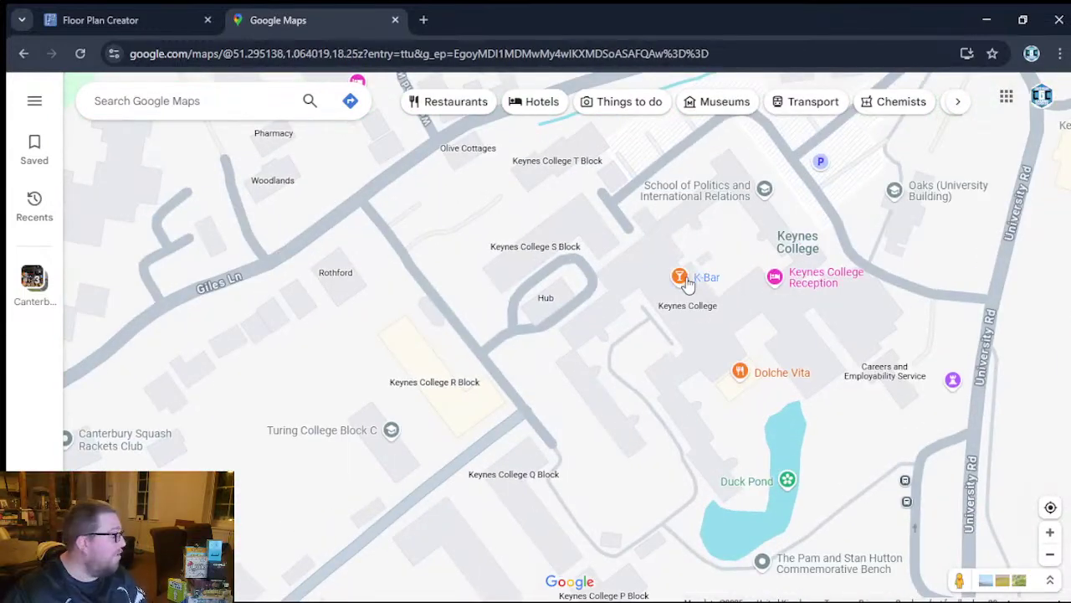
pyautogui.moveTo(790, 239)
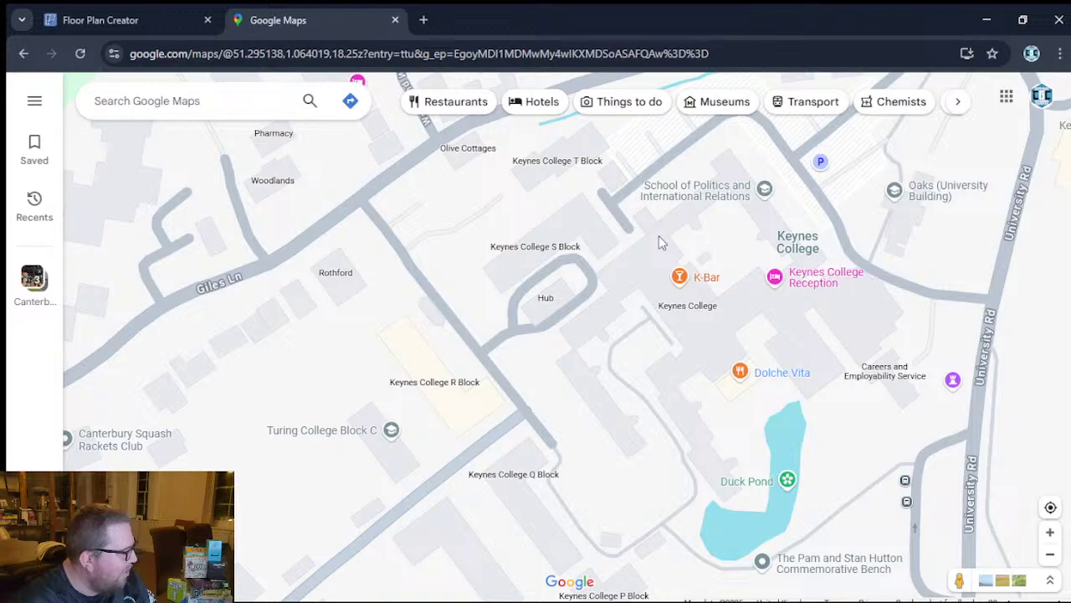
pyautogui.scroll(-4, 659, 241)
# Switch to the CGC floor plan and examine the lower hall from Lovecraft Creative to the Toilets.
pyautogui.click(159, 19)
pyautogui.click(460, 334)
pyautogui.moveTo(460, 335); pyautogui.dragTo(525, 469)
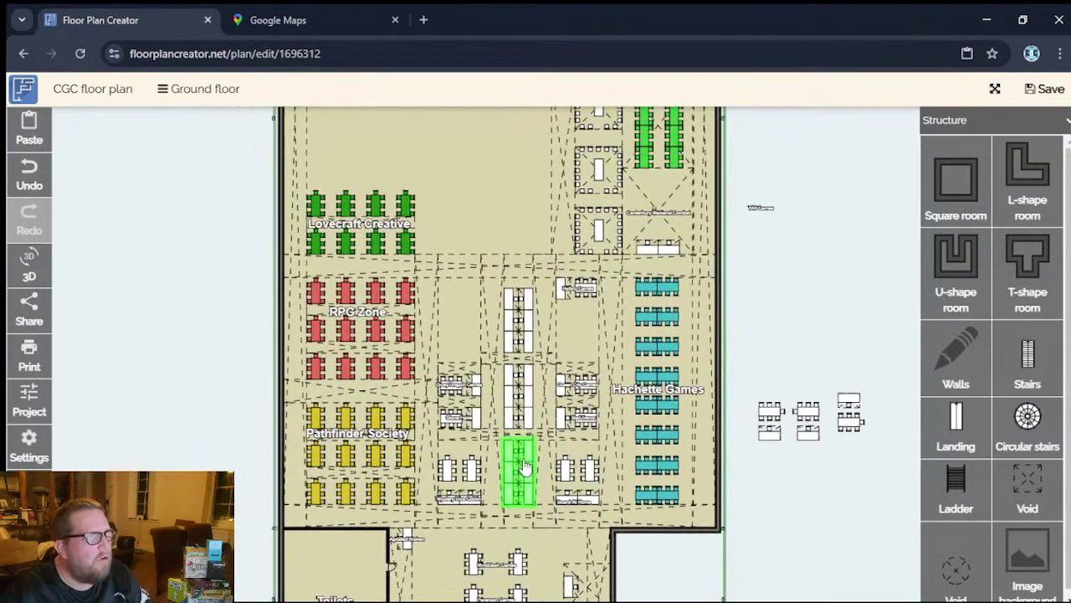
pyautogui.scroll(-4, 820, 308)
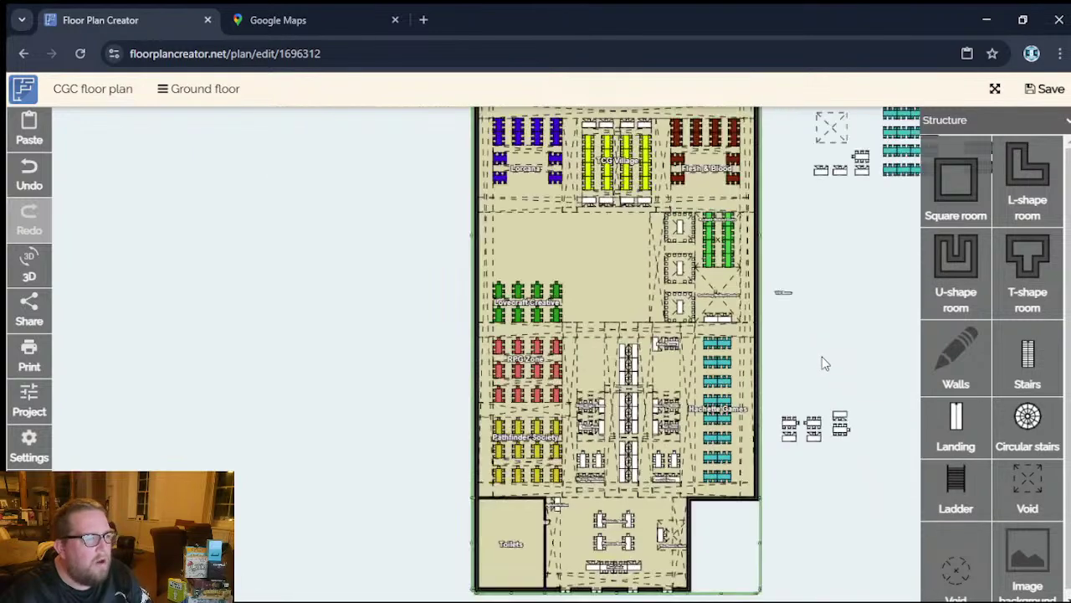
pyautogui.scroll(1, 770, 383)
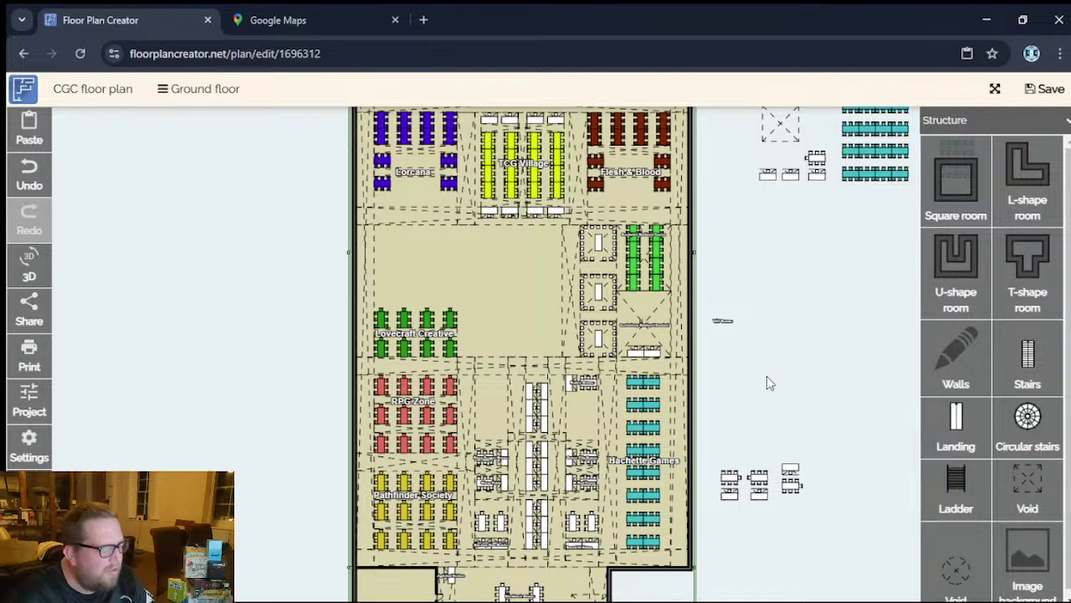
pyautogui.moveTo(769, 378); pyautogui.dragTo(778, 305)
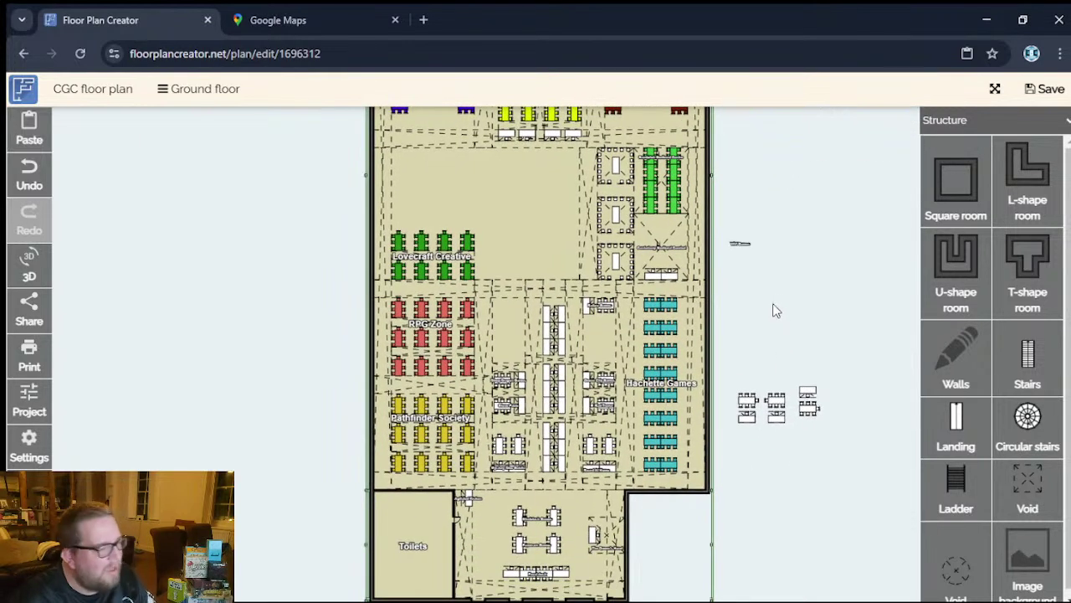
# Review the whole hall layout from the Board Game Library and Open play to Hachette Games, including the spare tables outside.
pyautogui.scroll(5, 774, 313)
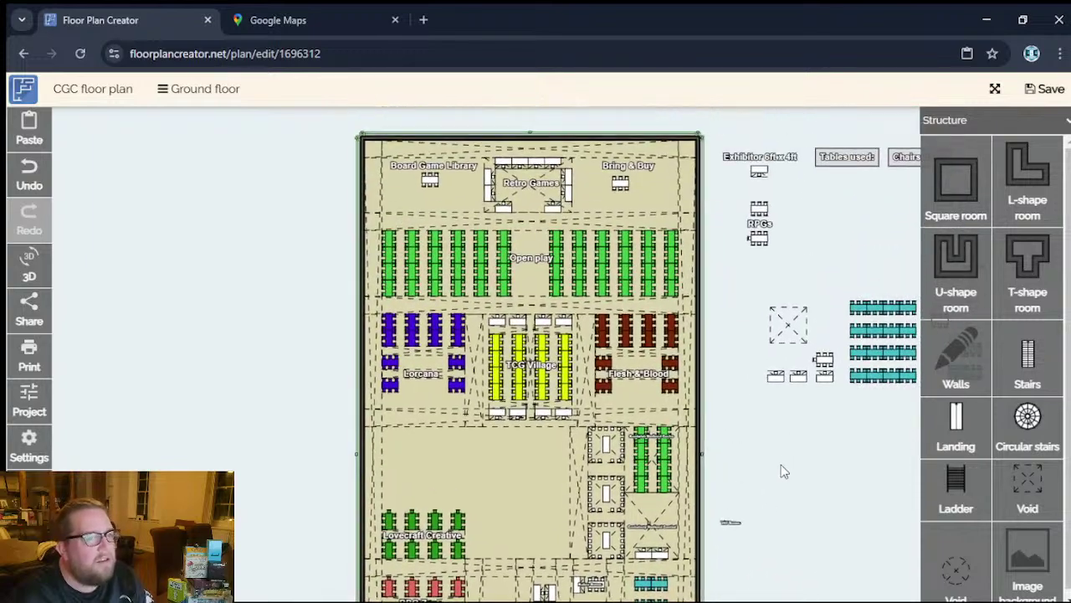
pyautogui.scroll(2, 773, 438)
pyautogui.moveTo(758, 447); pyautogui.dragTo(832, 477)
pyautogui.scroll(-1, 791, 355)
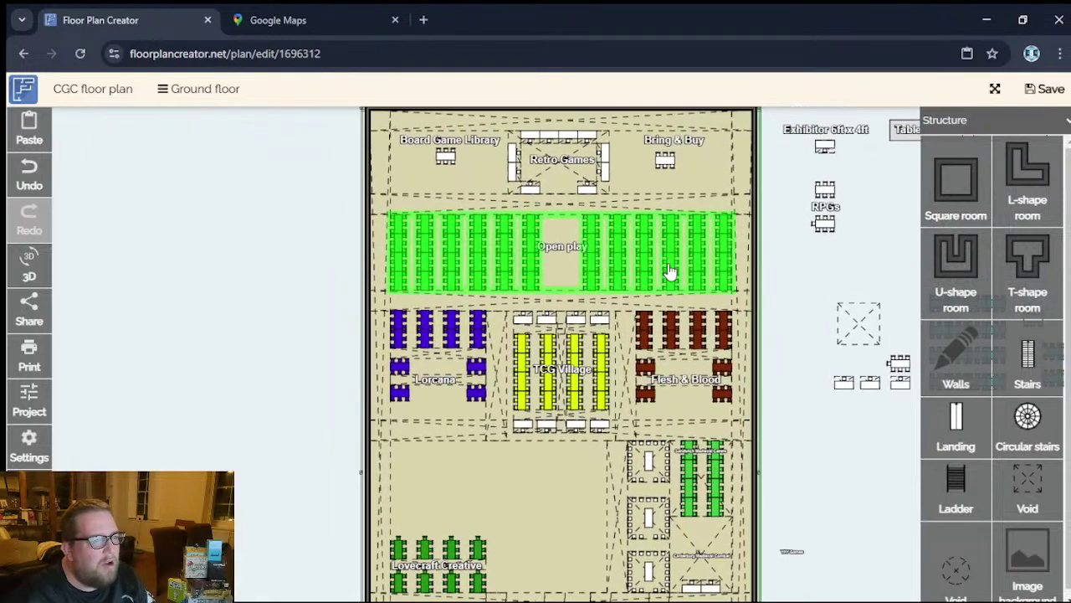
pyautogui.moveTo(785, 475); pyautogui.dragTo(767, 425)
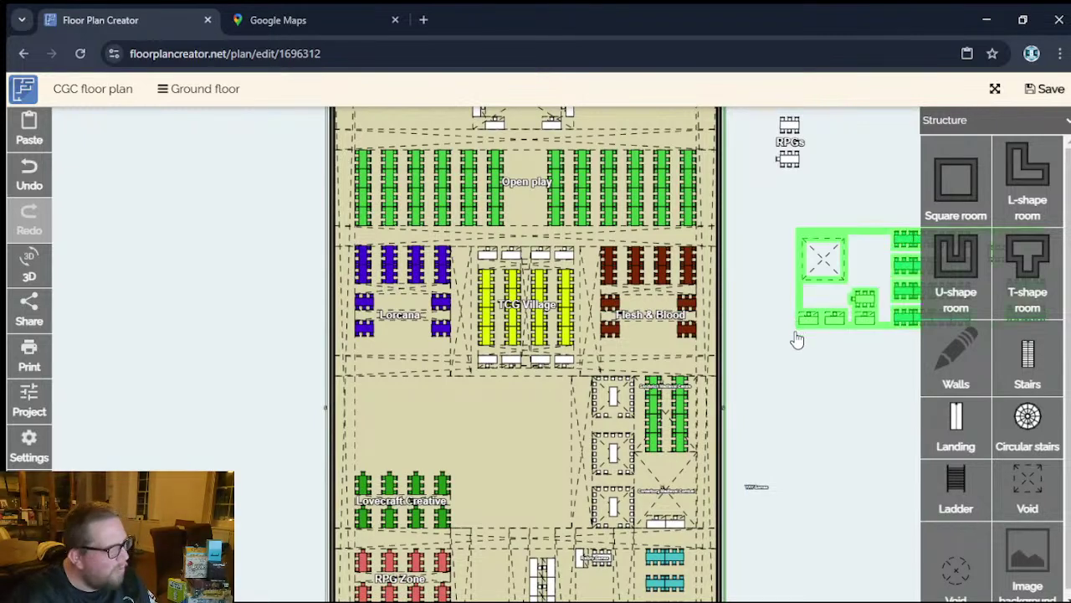
pyautogui.moveTo(816, 407); pyautogui.dragTo(698, 323)
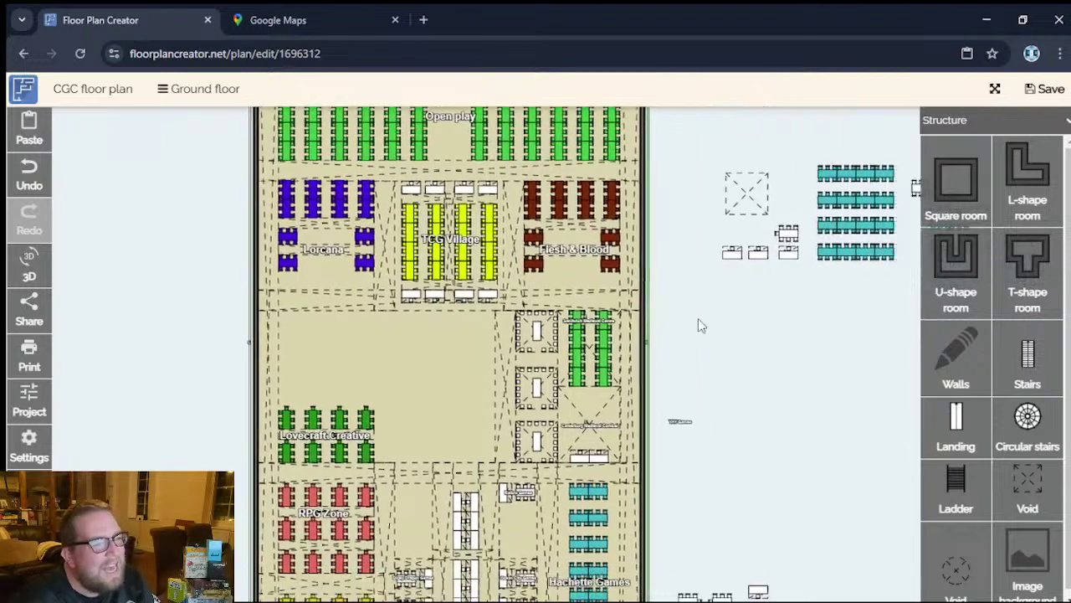
pyautogui.scroll(-2, 763, 419)
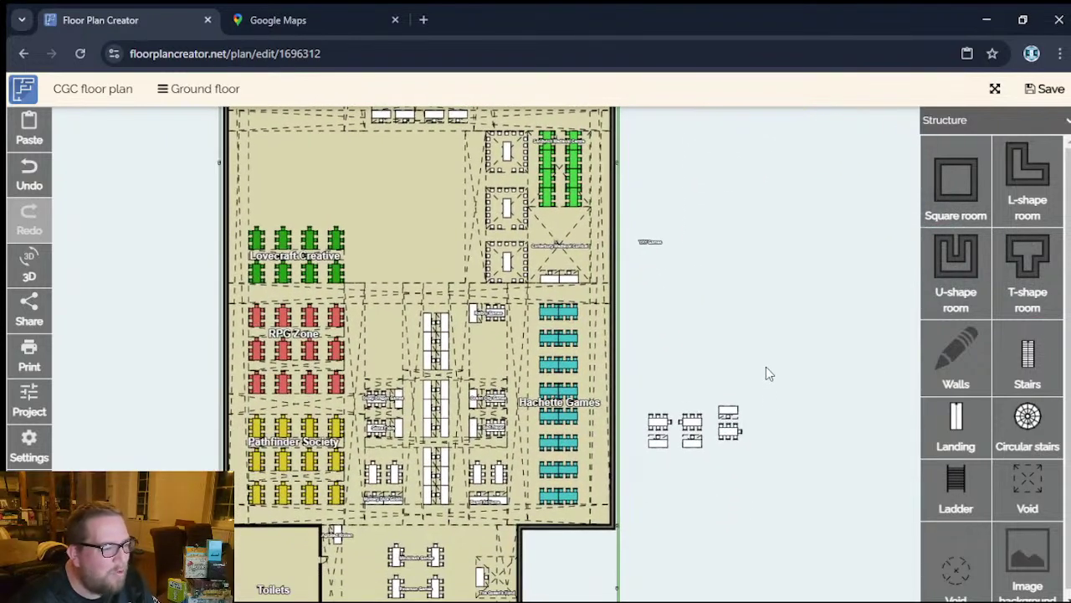
pyautogui.keyDown('ctrl'); pyautogui.scroll(-2, 674, 369); pyautogui.keyUp('ctrl')
pyautogui.moveTo(694, 363); pyautogui.dragTo(785, 330)
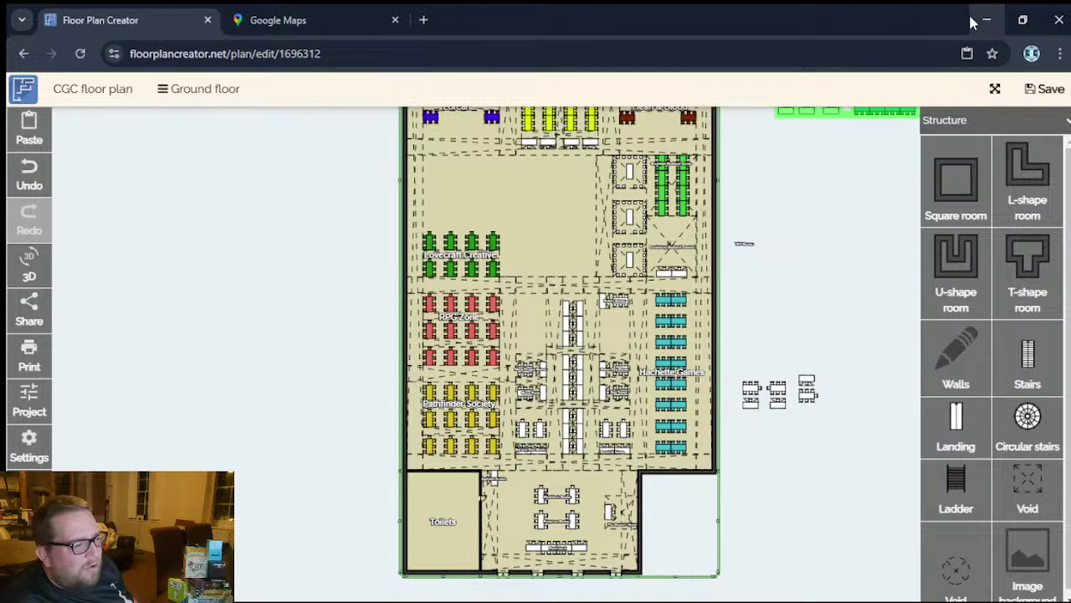
# Switch to Google Maps and examine the area around Purchas Court, Woody's and Kent University Tennis.
pyautogui.click(337, 20)
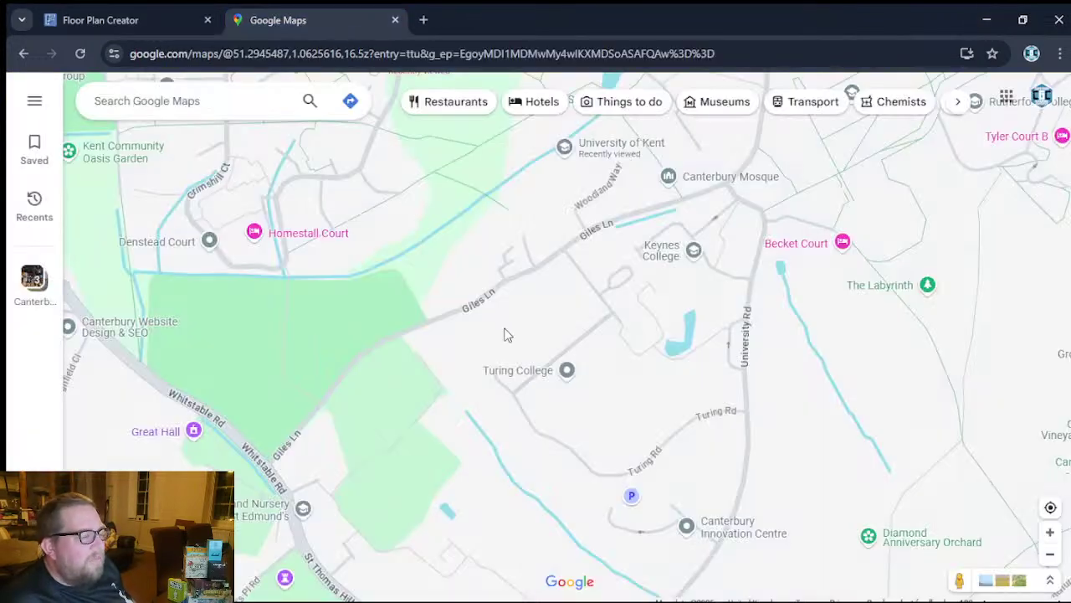
pyautogui.scroll(2, 469, 368)
pyautogui.scroll(-5, 461, 377)
pyautogui.scroll(5, 624, 385)
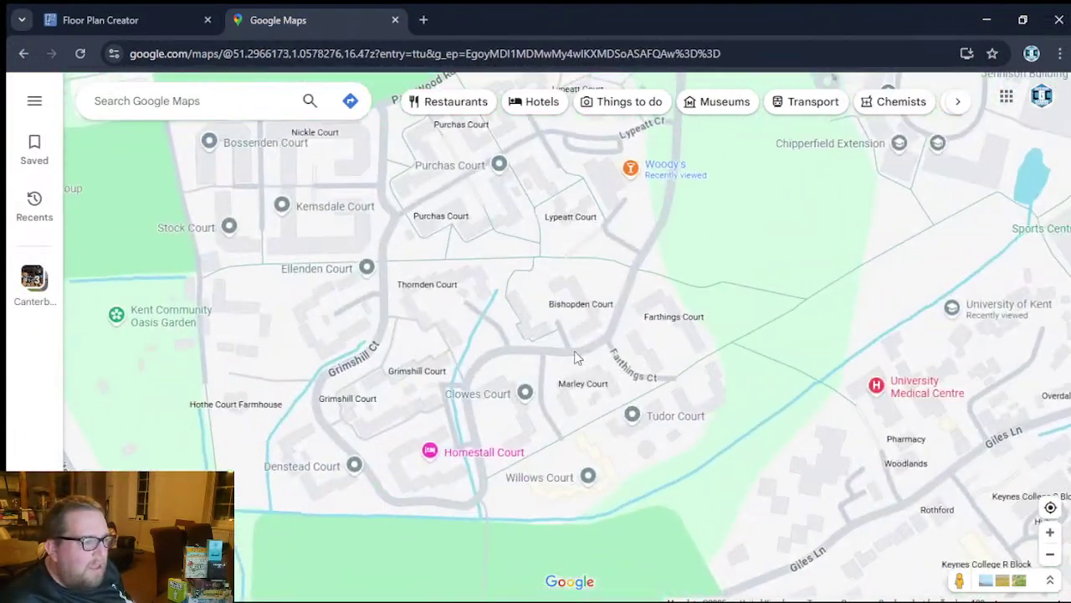
pyautogui.moveTo(622, 385); pyautogui.dragTo(757, 490)
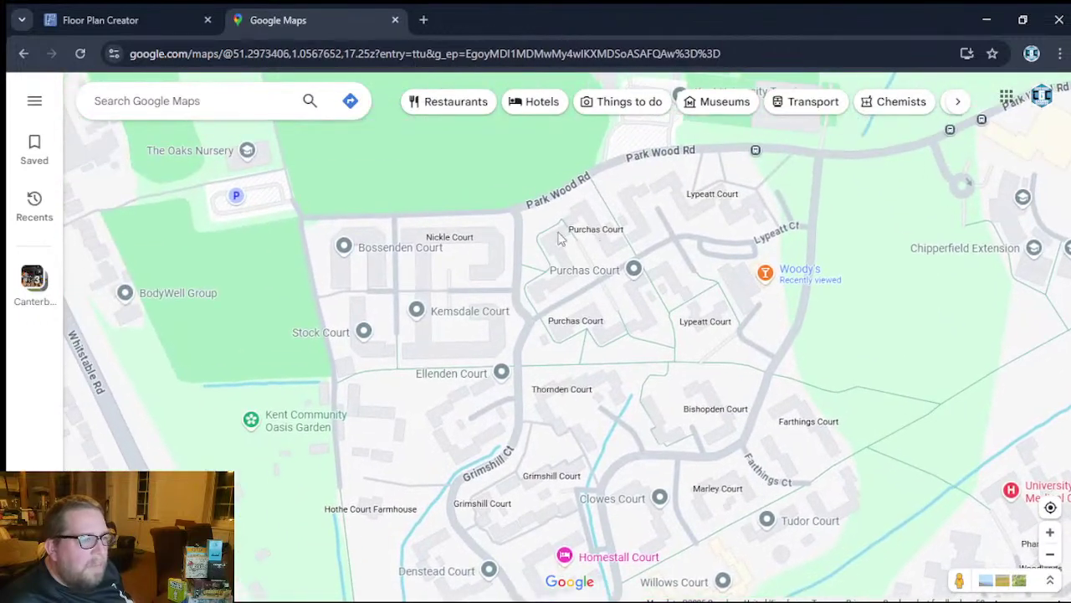
pyautogui.moveTo(660, 533); pyautogui.dragTo(648, 483)
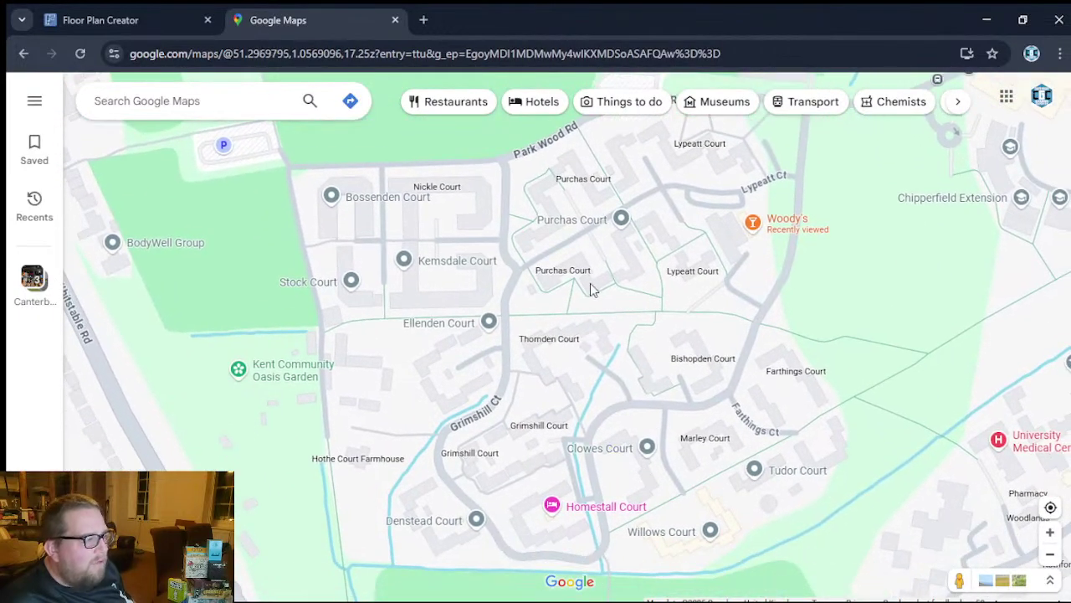
pyautogui.scroll(-1, 591, 288)
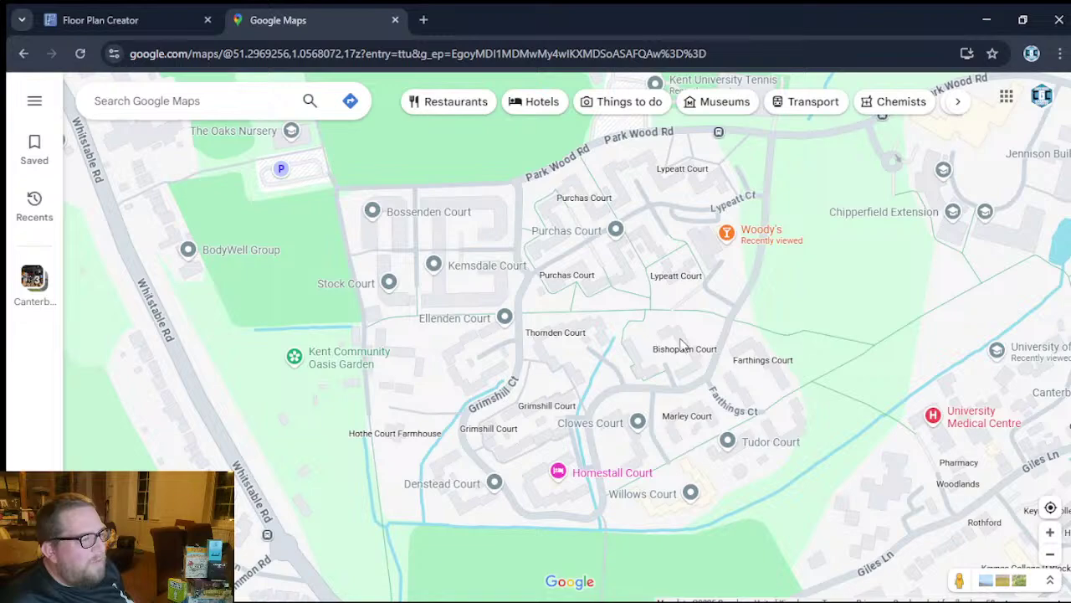
pyautogui.moveTo(852, 494); pyautogui.dragTo(743, 588)
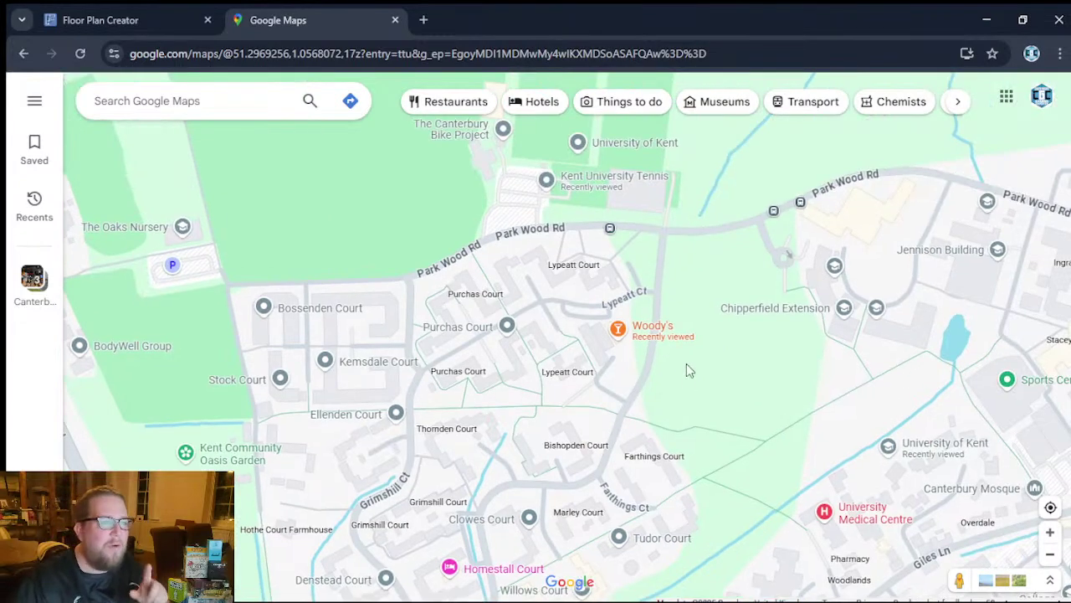
pyautogui.scroll(3, 648, 239)
pyautogui.moveTo(622, 186); pyautogui.dragTo(626, 280)
pyautogui.scroll(-5, 626, 280)
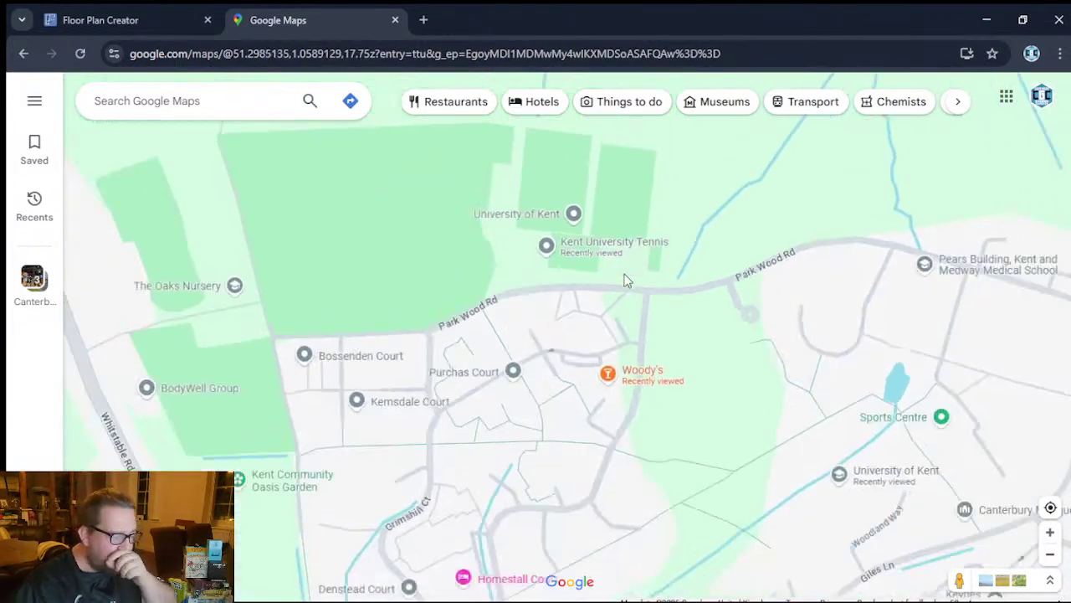
# Locate Keynes College and K-Bar on the map relative to Kent University Tennis.
pyautogui.moveTo(751, 431); pyautogui.dragTo(519, 366)
pyautogui.scroll(-4, 544, 364)
pyautogui.moveTo(715, 471); pyautogui.dragTo(563, 375)
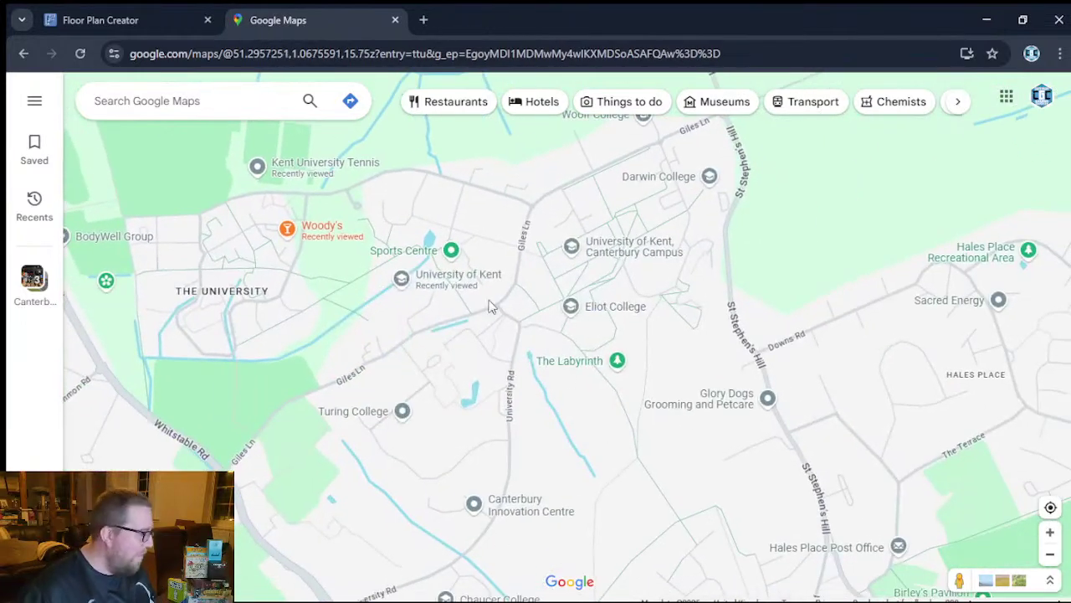
pyautogui.moveTo(494, 299); pyautogui.dragTo(612, 391)
pyautogui.scroll(5, 589, 499)
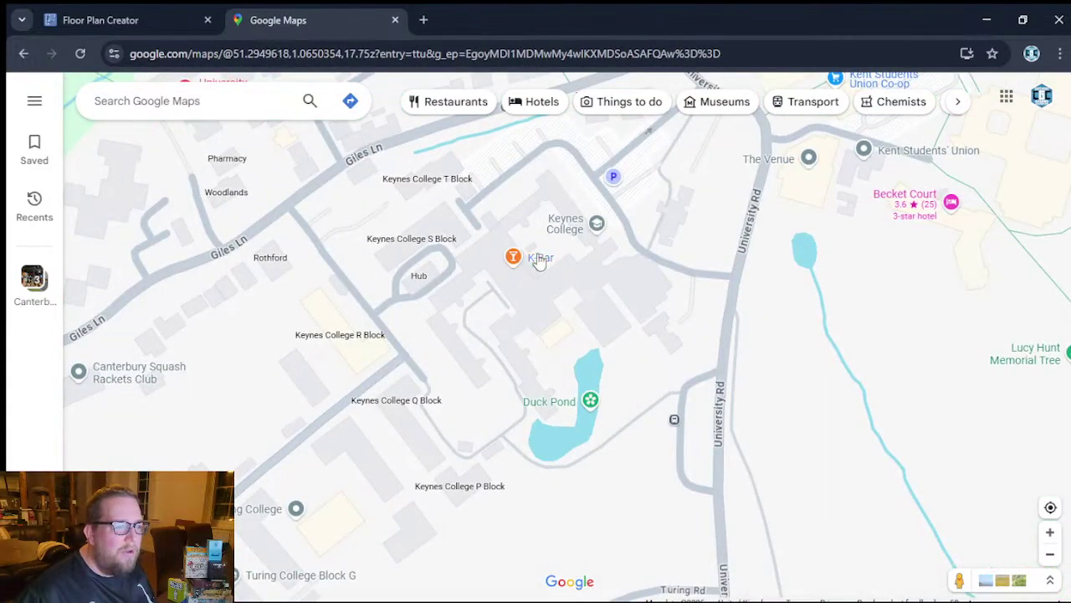
pyautogui.moveTo(560, 263); pyautogui.dragTo(583, 348)
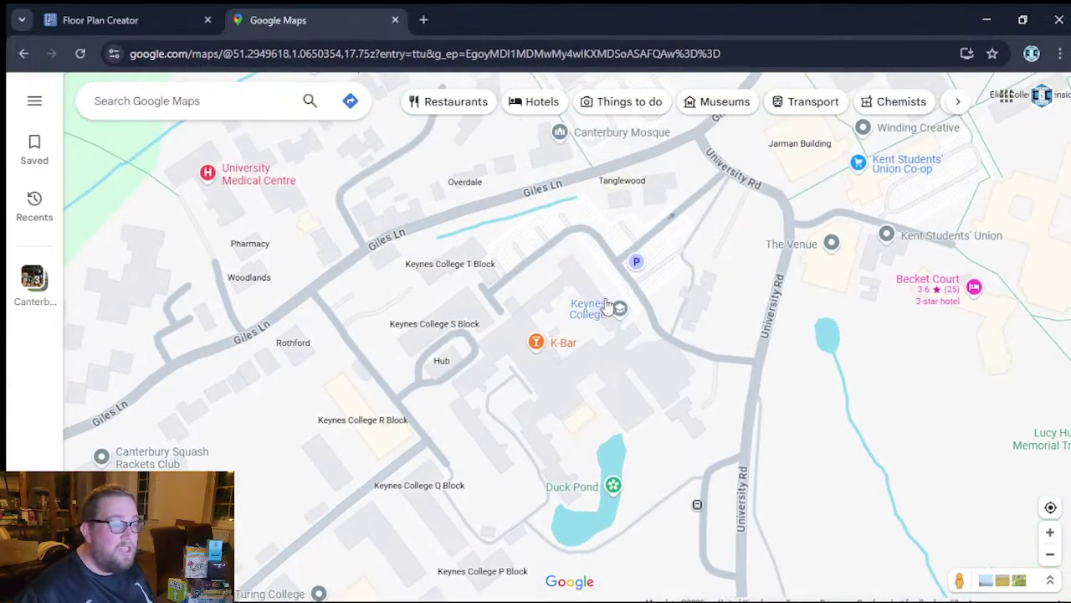
# Examine the walking paths between Keynes College and Kent University Tennis, past the University Medical Centre and Woody's.
pyautogui.moveTo(429, 219); pyautogui.dragTo(588, 443)
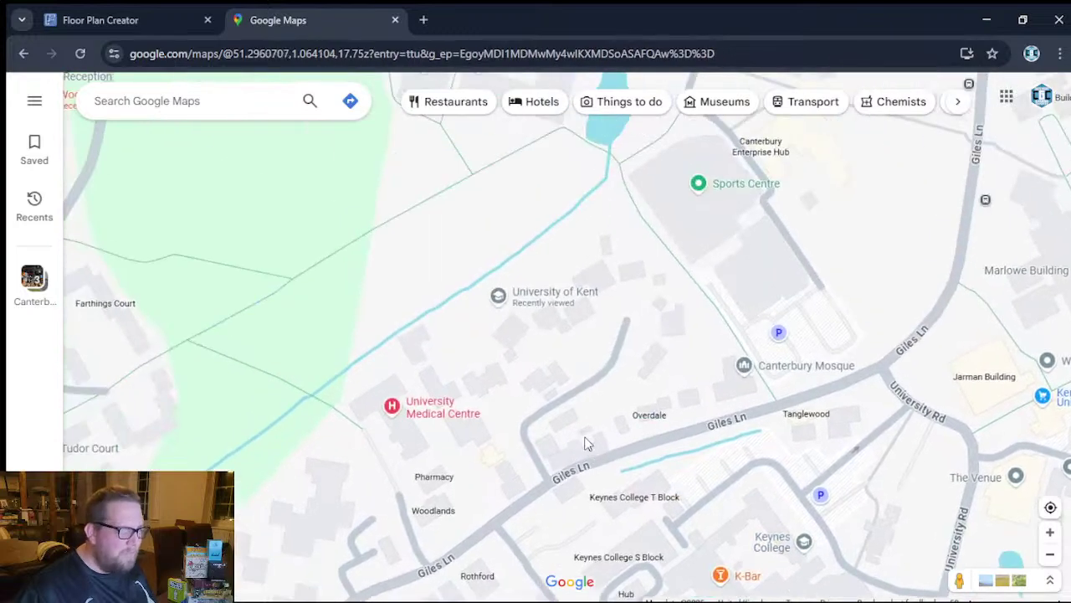
pyautogui.scroll(-3, 593, 446)
pyautogui.moveTo(512, 356); pyautogui.dragTo(588, 408)
pyautogui.moveTo(589, 397); pyautogui.dragTo(467, 336)
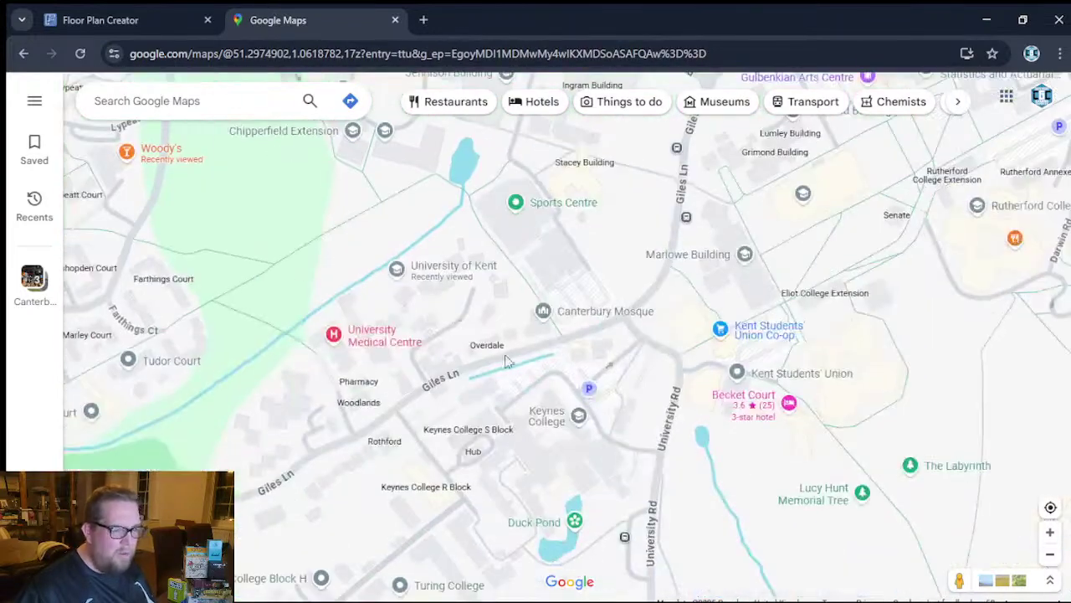
pyautogui.moveTo(538, 447); pyautogui.dragTo(689, 589)
pyautogui.moveTo(279, 192); pyautogui.dragTo(415, 272)
pyautogui.moveTo(526, 506); pyautogui.dragTo(562, 421)
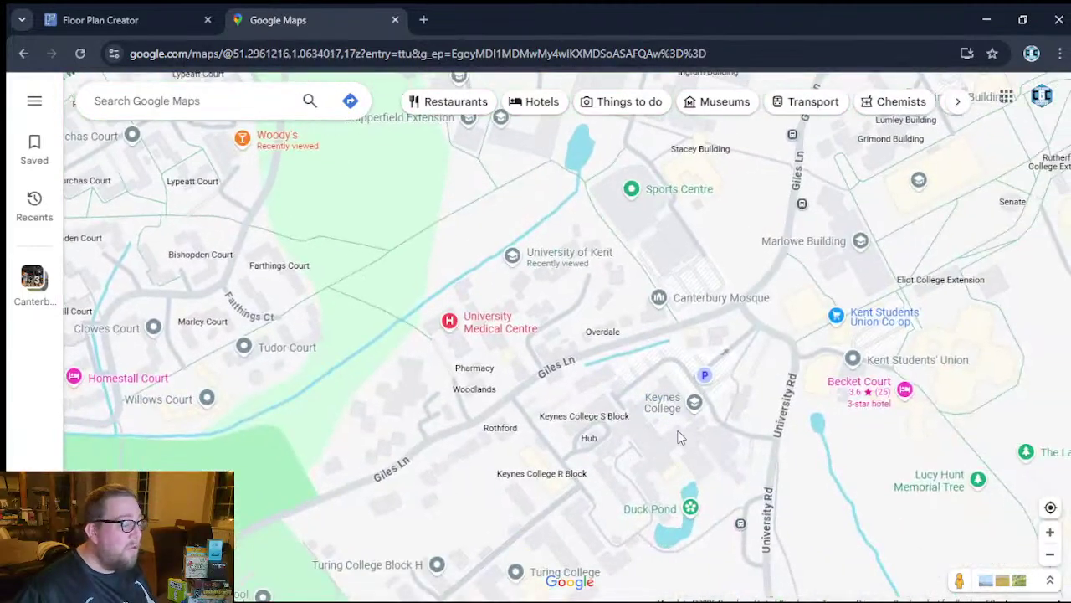
pyautogui.moveTo(402, 326); pyautogui.dragTo(497, 398)
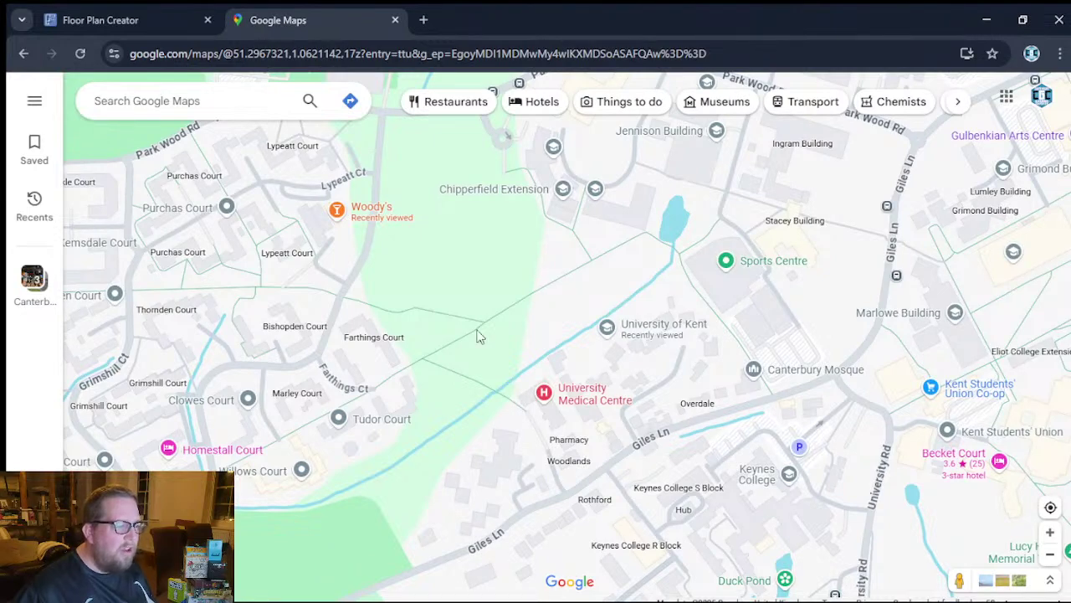
pyautogui.moveTo(442, 206); pyautogui.dragTo(485, 342)
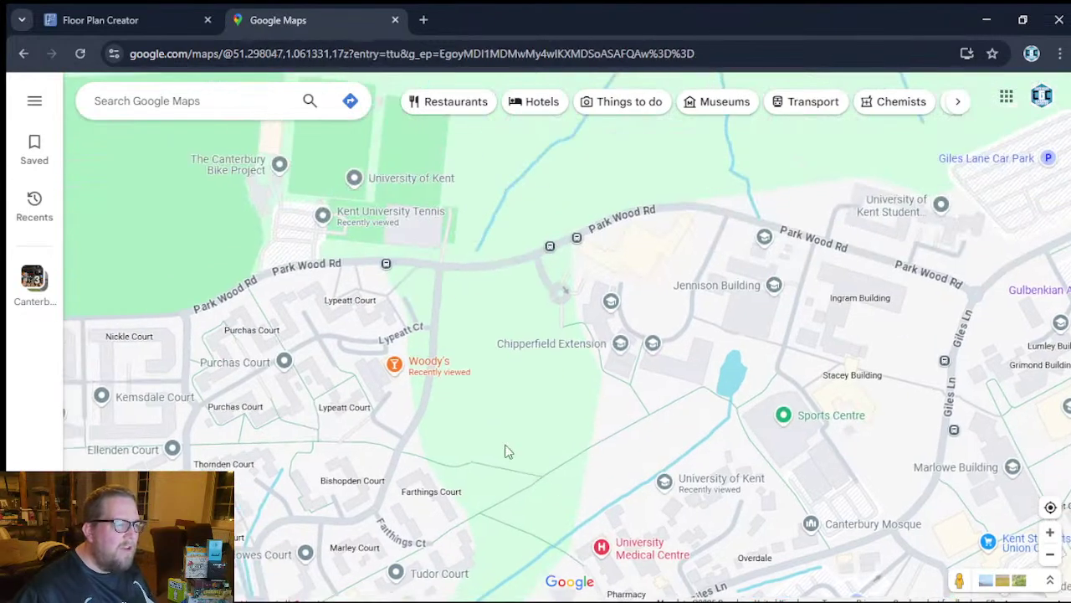
pyautogui.moveTo(505, 447); pyautogui.dragTo(370, 239)
pyautogui.scroll(1, 542, 383)
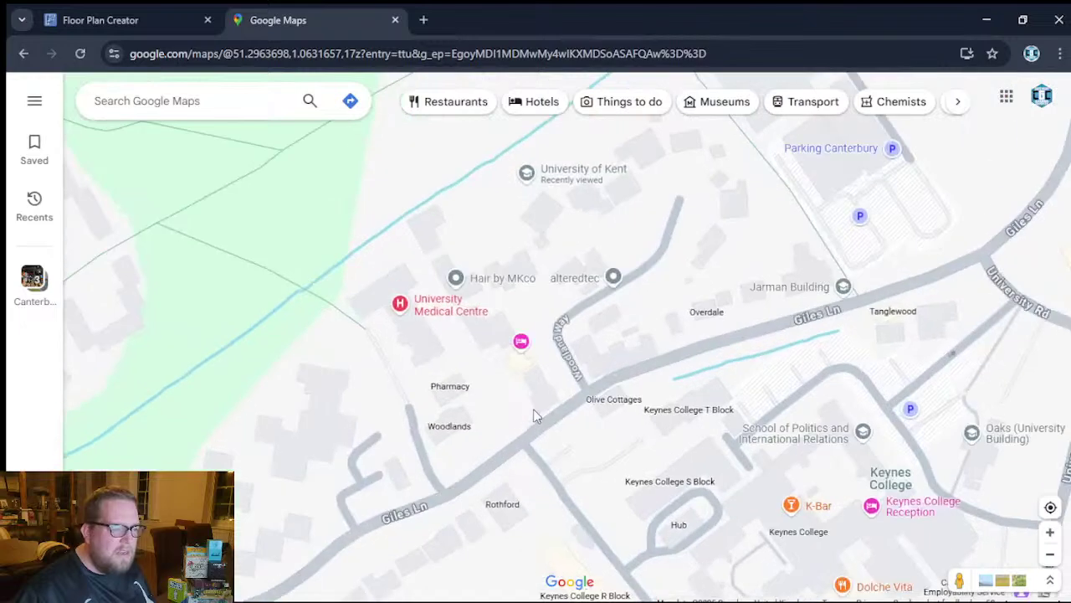
# Examine the campus around the Sports Centre, Kent Students' Union Co-op and Becket Court on the map.
pyautogui.scroll(-1, 531, 402)
pyautogui.moveTo(695, 338); pyautogui.dragTo(716, 480)
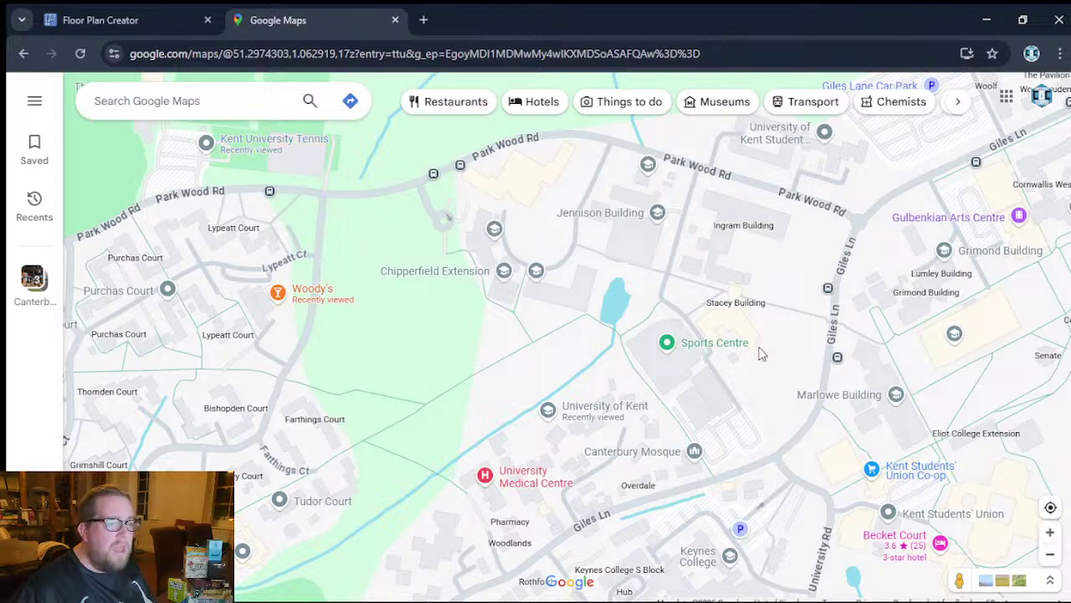
pyautogui.moveTo(728, 414); pyautogui.dragTo(586, 310)
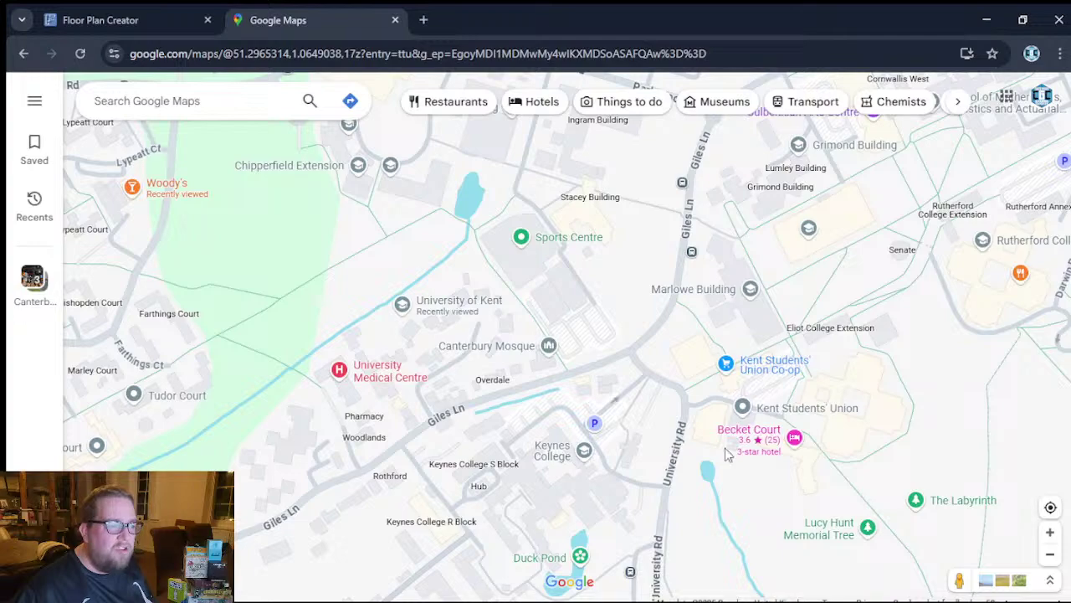
pyautogui.scroll(-3, 645, 458)
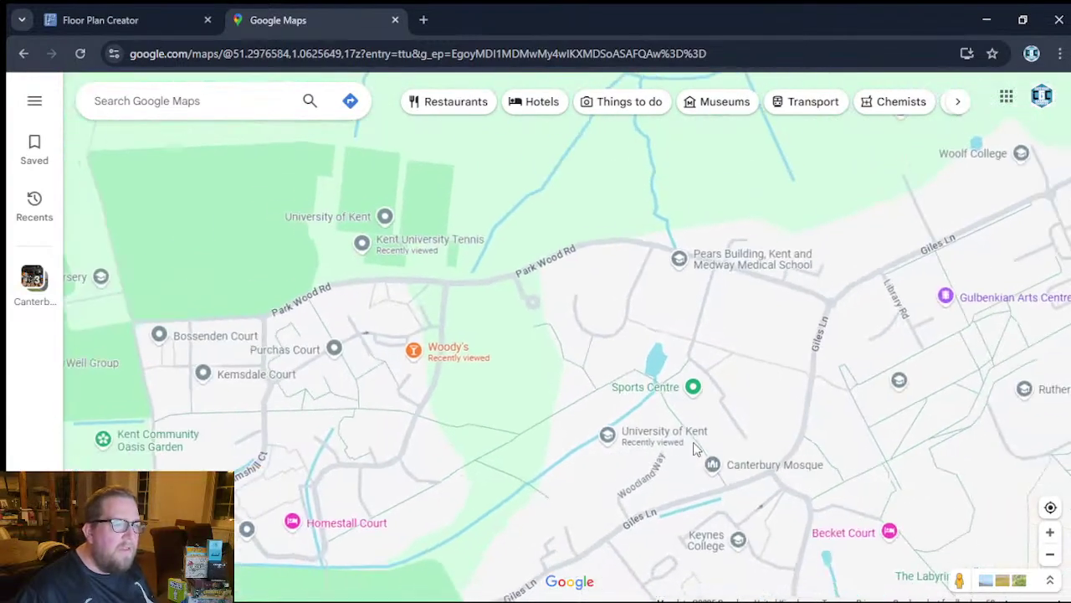
pyautogui.moveTo(725, 446); pyautogui.dragTo(475, 265)
pyautogui.scroll(5, 645, 410)
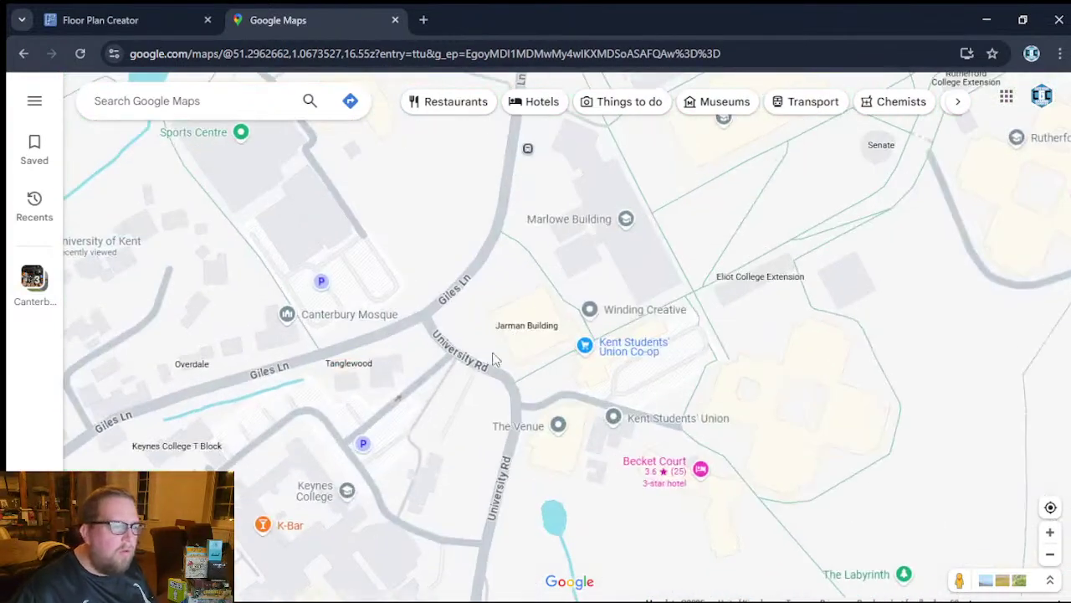
# Examine the area from Turing College and Canterbury Squash Rackets Club up Giles Lane to the University Medical Centre.
pyautogui.moveTo(661, 381); pyautogui.dragTo(771, 256)
pyautogui.moveTo(628, 418); pyautogui.dragTo(703, 297)
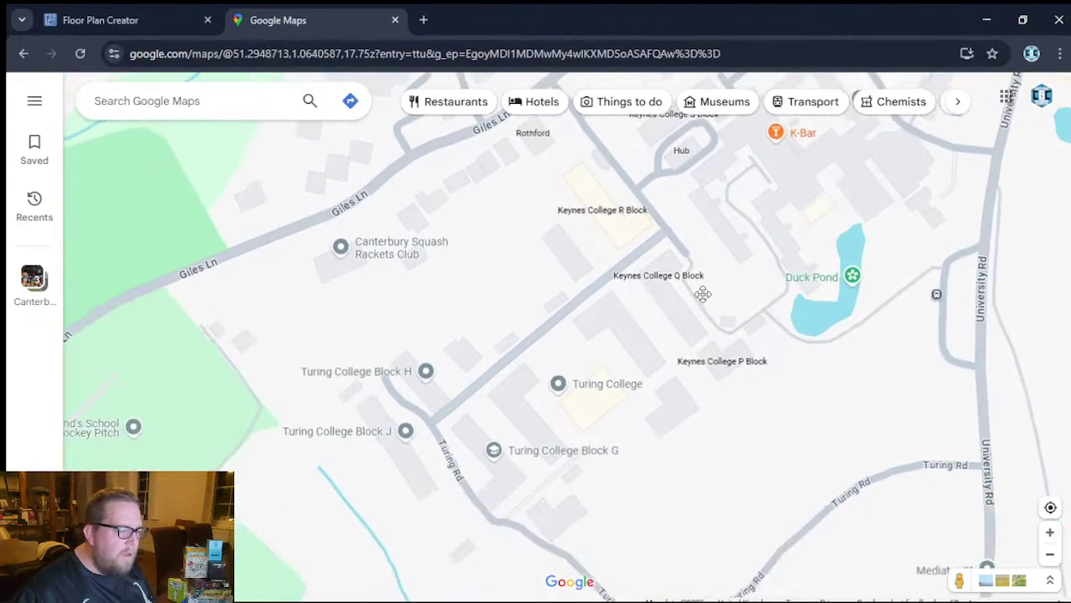
pyautogui.moveTo(295, 269); pyautogui.dragTo(467, 510)
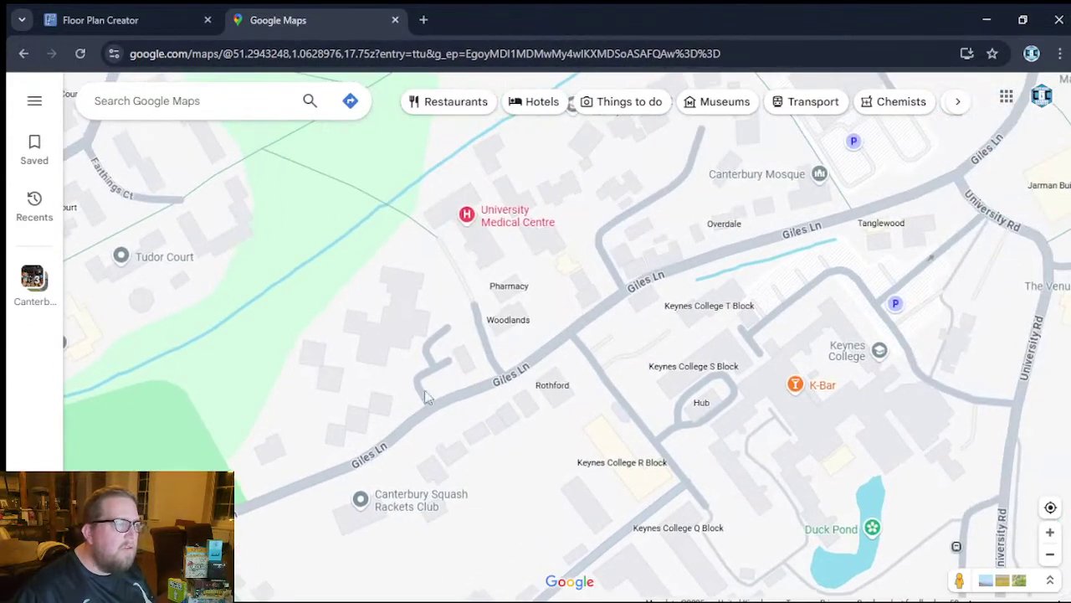
pyautogui.moveTo(394, 360); pyautogui.dragTo(737, 502)
pyautogui.scroll(-3, 492, 358)
# Search the map for "co-op".
pyautogui.click(245, 101)
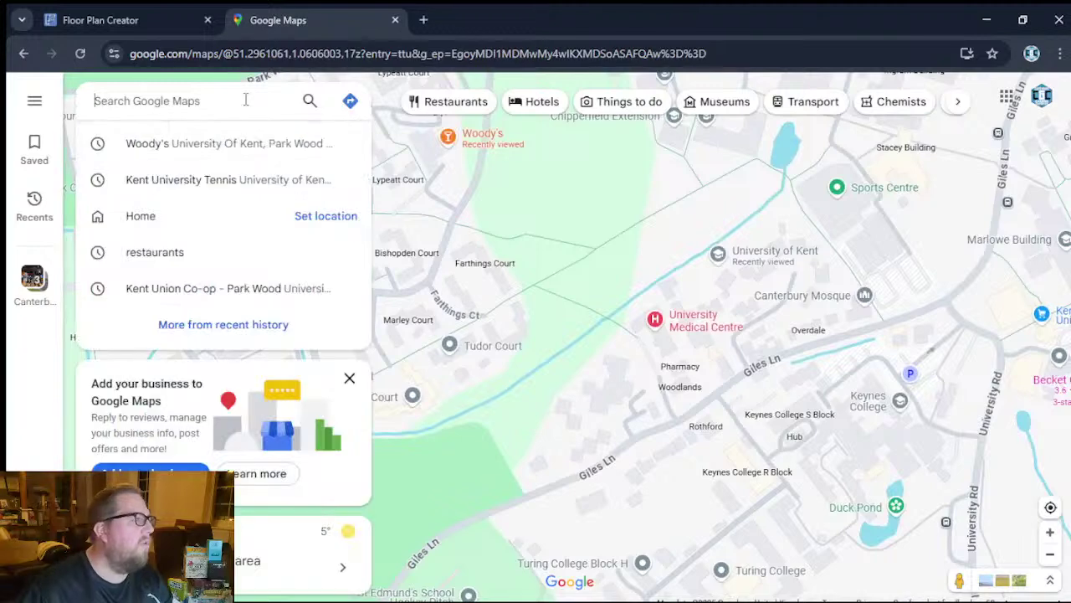
pyautogui.write('co=')
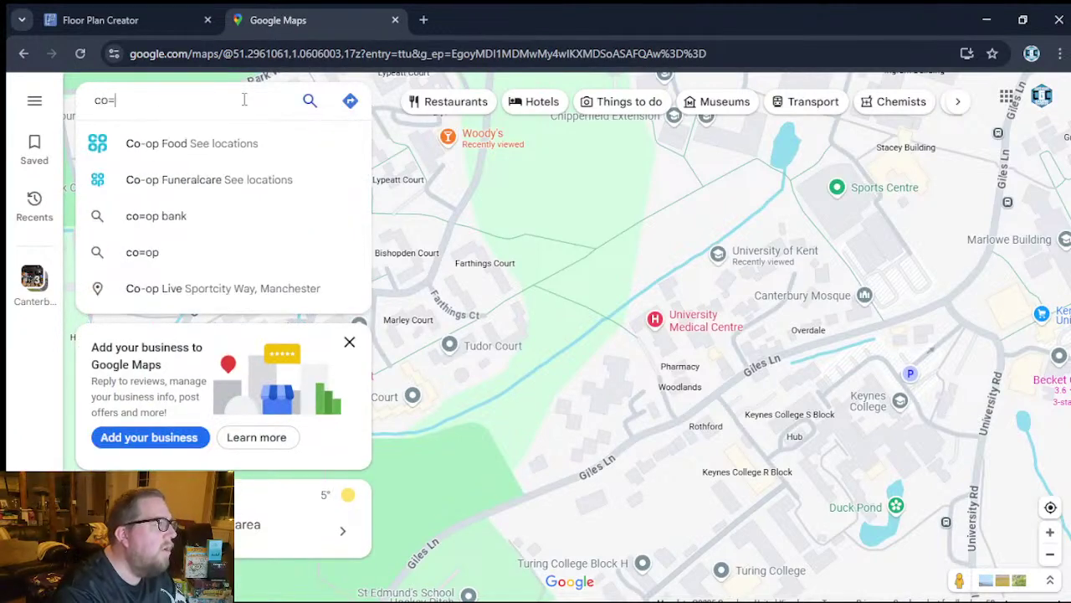
pyautogui.press('BackSpace')
pyautogui.write('-op')
pyautogui.press('Return')
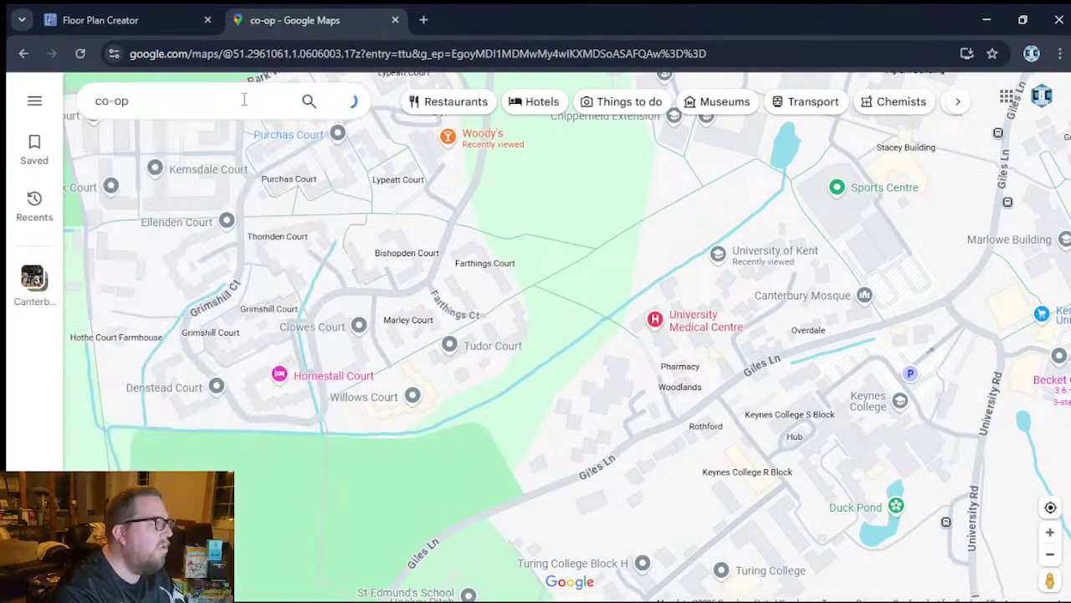
# Locate Kent Union Co-op - Park Wood near Kent University Tennis, view its place details and close them.
pyautogui.scroll(3, 714, 315)
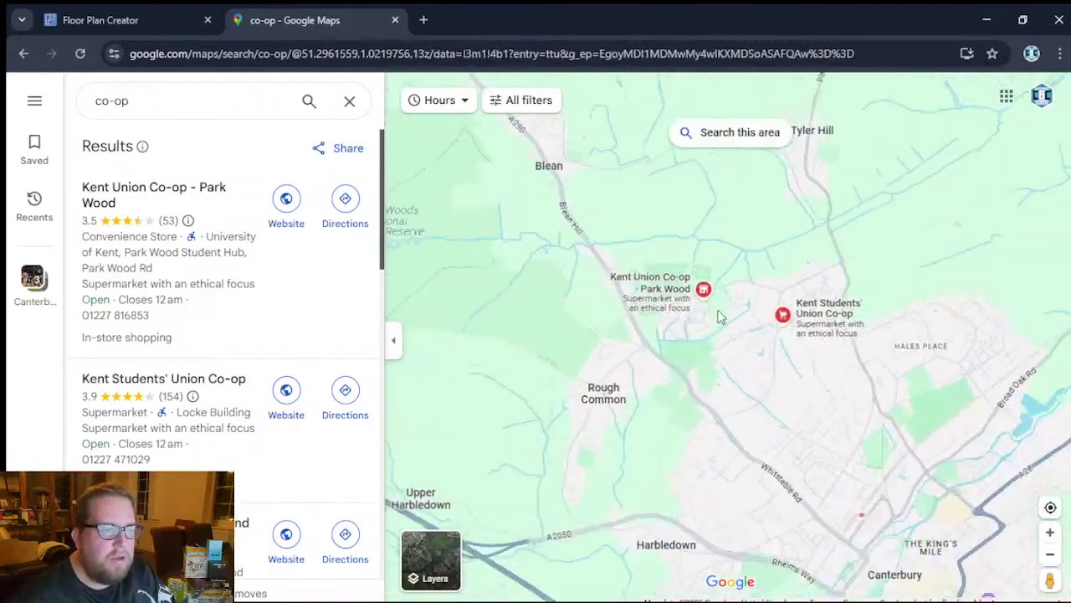
pyautogui.scroll(3, 714, 315)
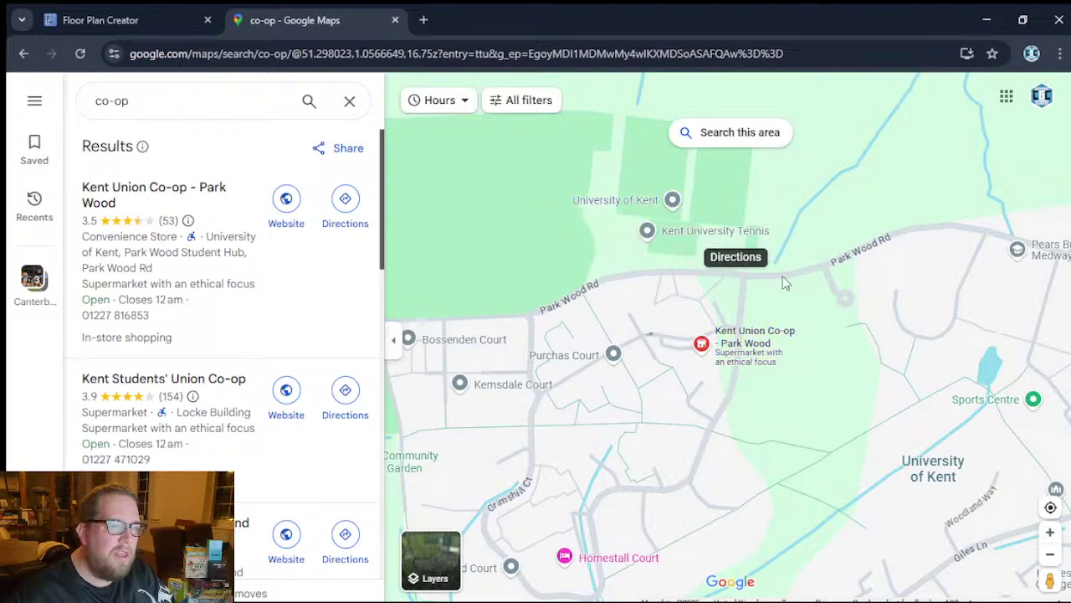
pyautogui.scroll(1, 700, 239)
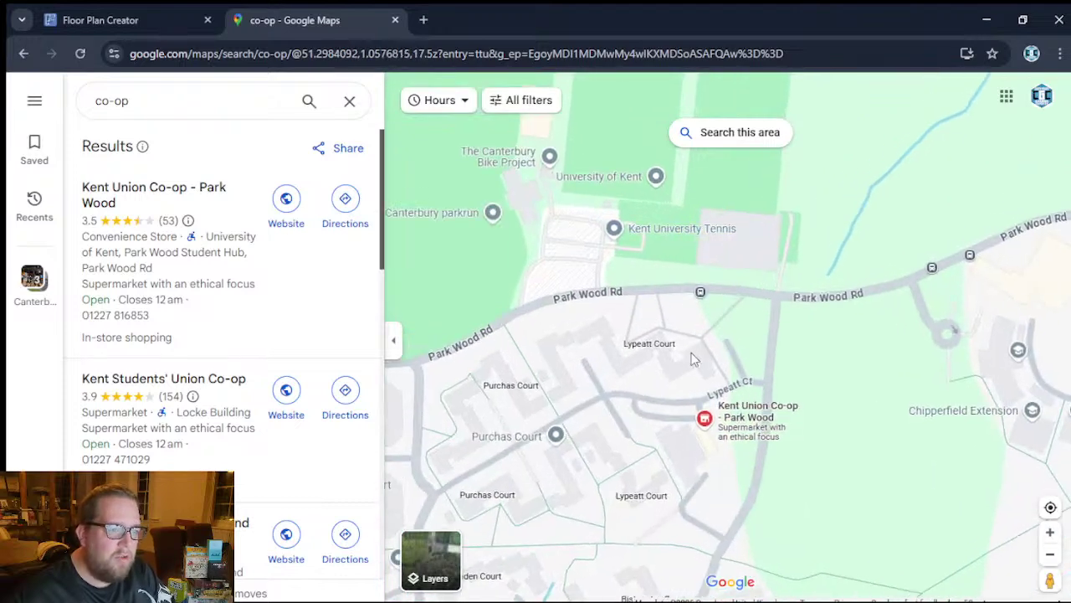
pyautogui.click(743, 425)
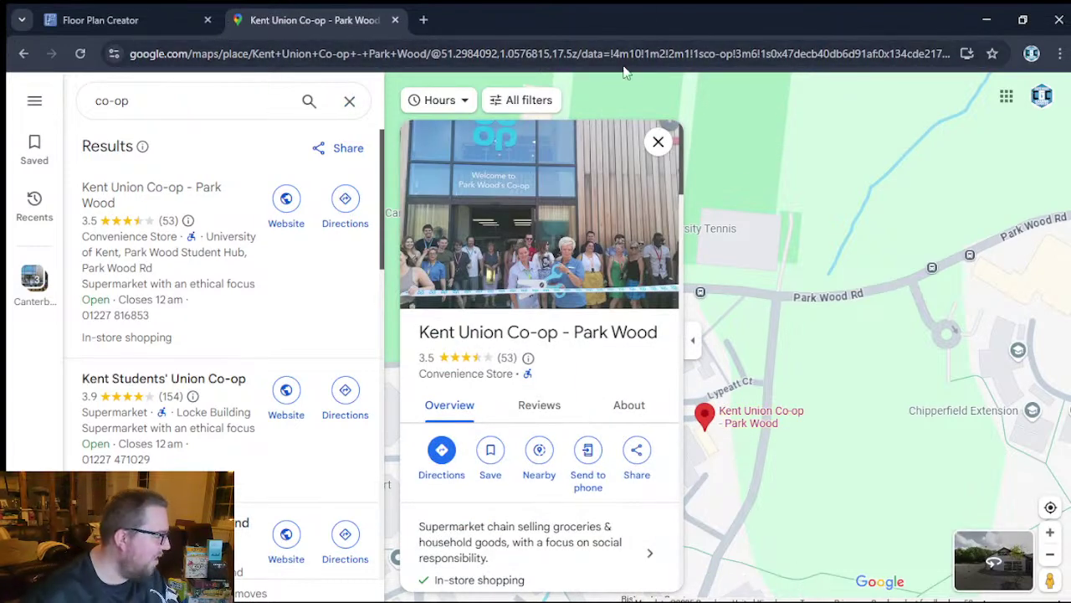
pyautogui.click(658, 142)
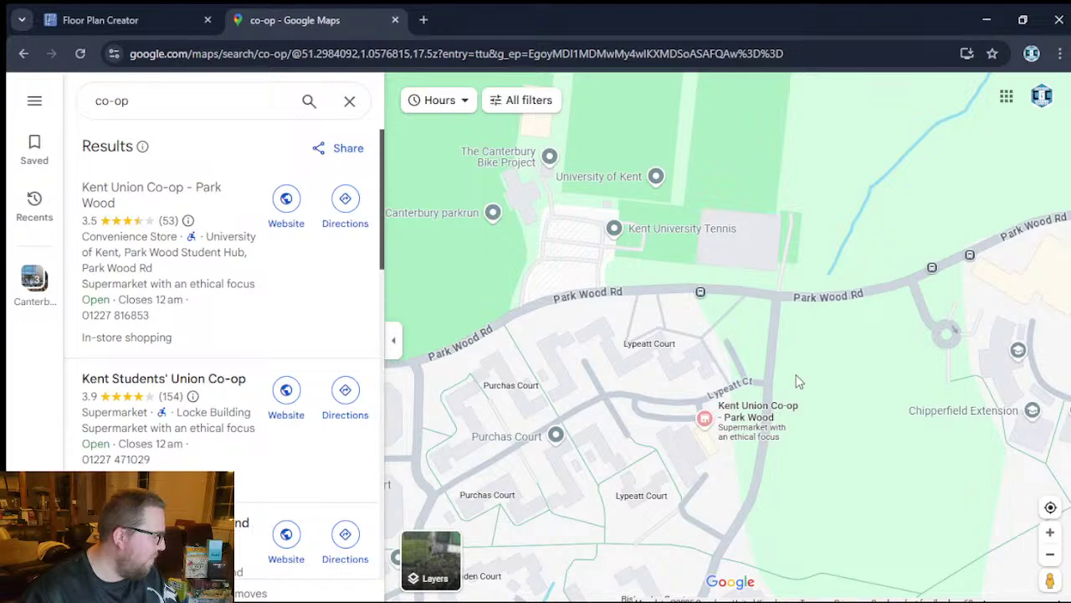
# Trace the way between Kent Union Co-op - Park Wood and Kent Students' Union Co-op, past the Sports Centre and Park Wood Road.
pyautogui.scroll(-2, 796, 378)
pyautogui.moveTo(816, 415); pyautogui.dragTo(607, 401)
pyautogui.scroll(-2, 681, 411)
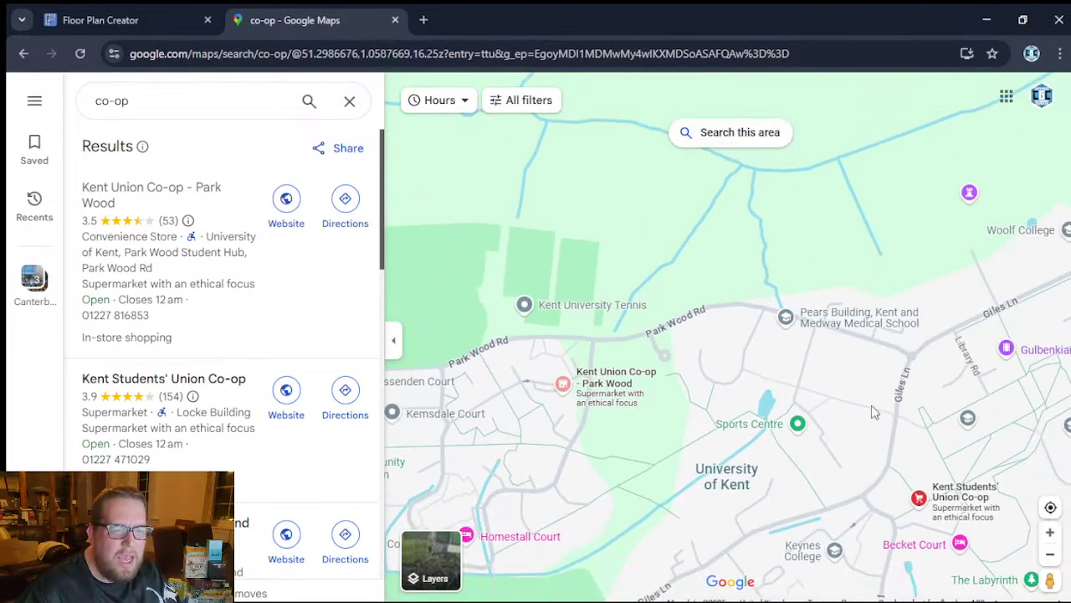
pyautogui.moveTo(849, 394); pyautogui.dragTo(695, 427)
pyautogui.scroll(2, 607, 427)
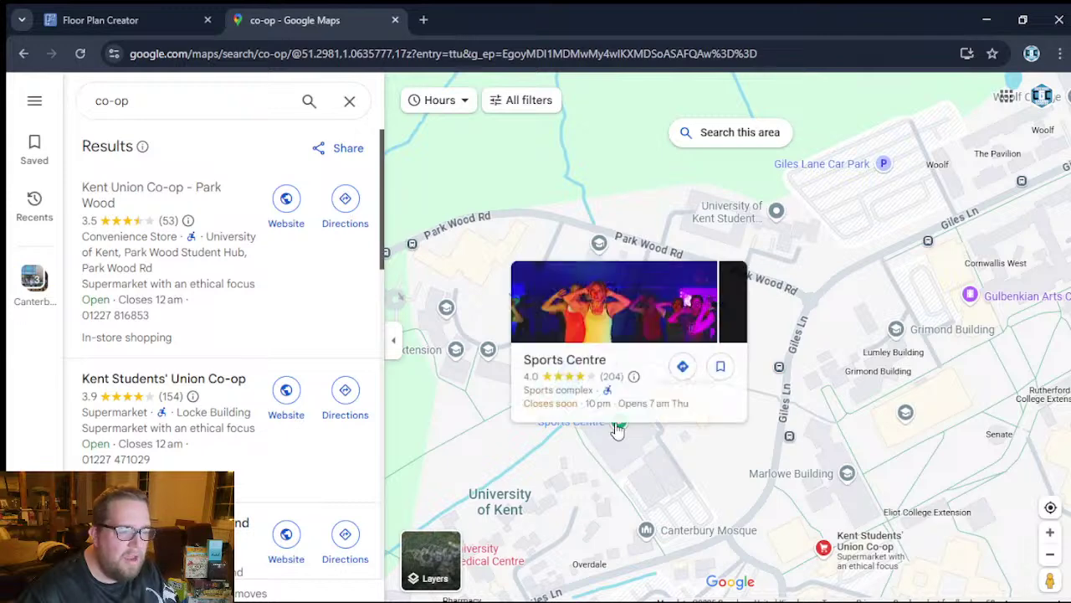
pyautogui.moveTo(692, 544); pyautogui.dragTo(663, 445)
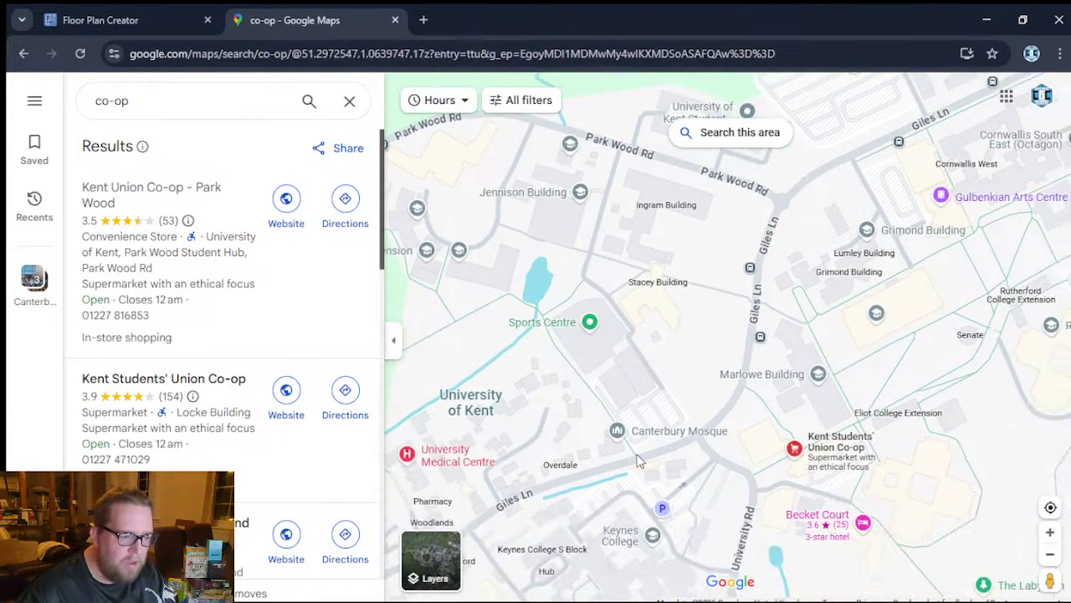
pyautogui.moveTo(519, 349); pyautogui.dragTo(626, 415)
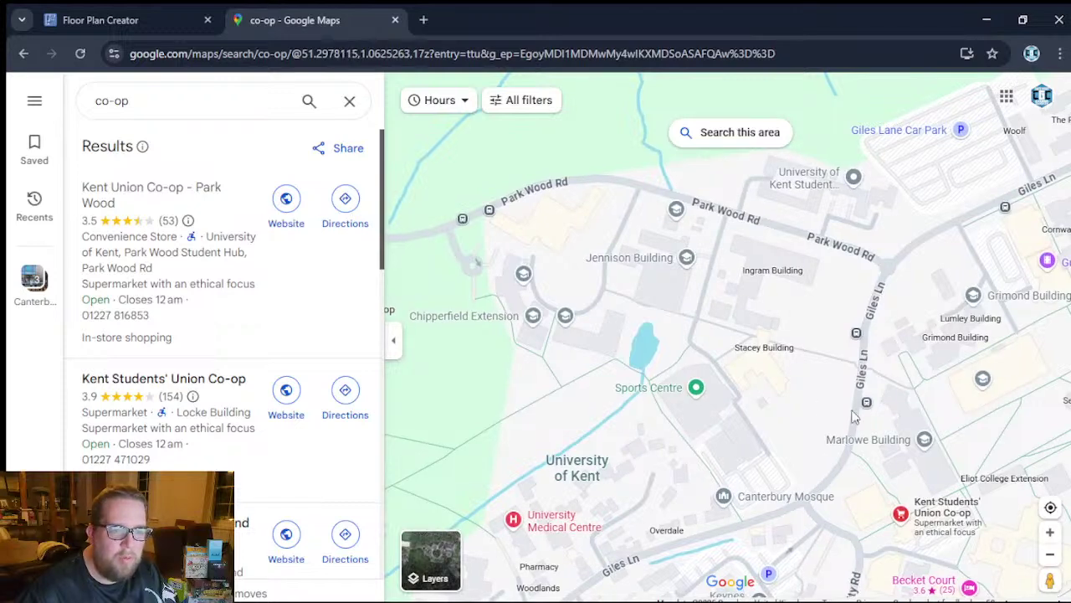
pyautogui.moveTo(504, 211); pyautogui.dragTo(860, 372)
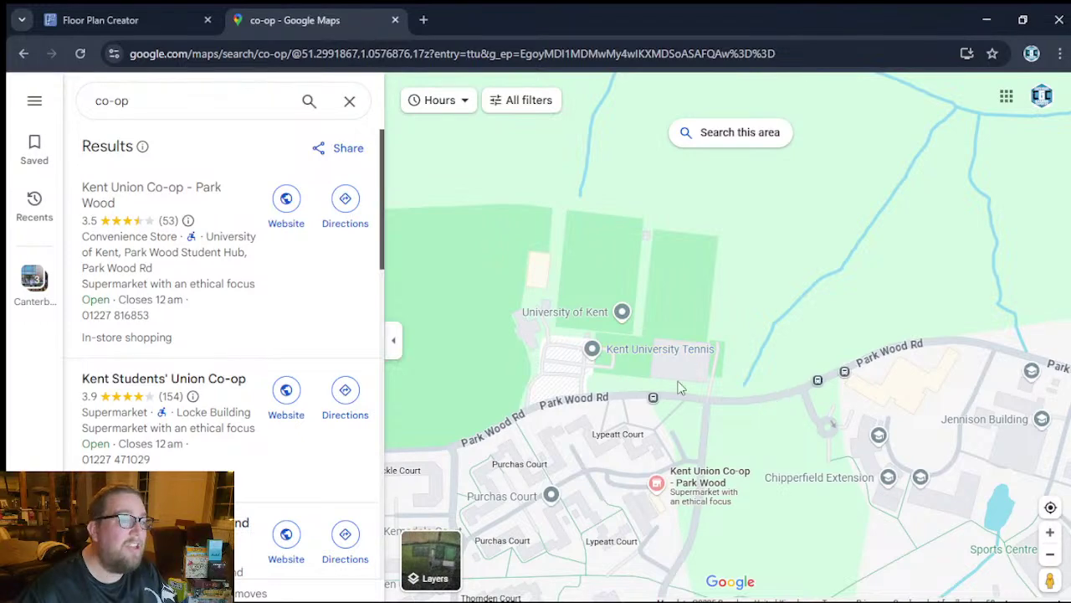
# Examine Giles Lane Car Park and its connection along Park Wood Road to Kent University Tennis.
pyautogui.scroll(-1, 675, 383)
pyautogui.moveTo(708, 474); pyautogui.dragTo(504, 431)
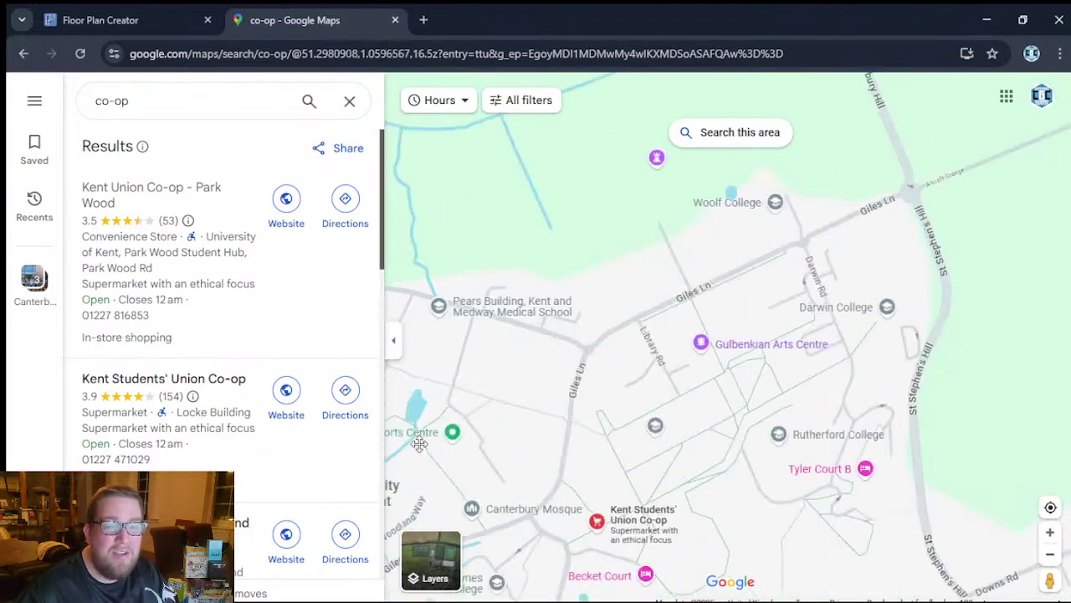
pyautogui.scroll(3, 670, 385)
pyautogui.moveTo(710, 372); pyautogui.dragTo(787, 540)
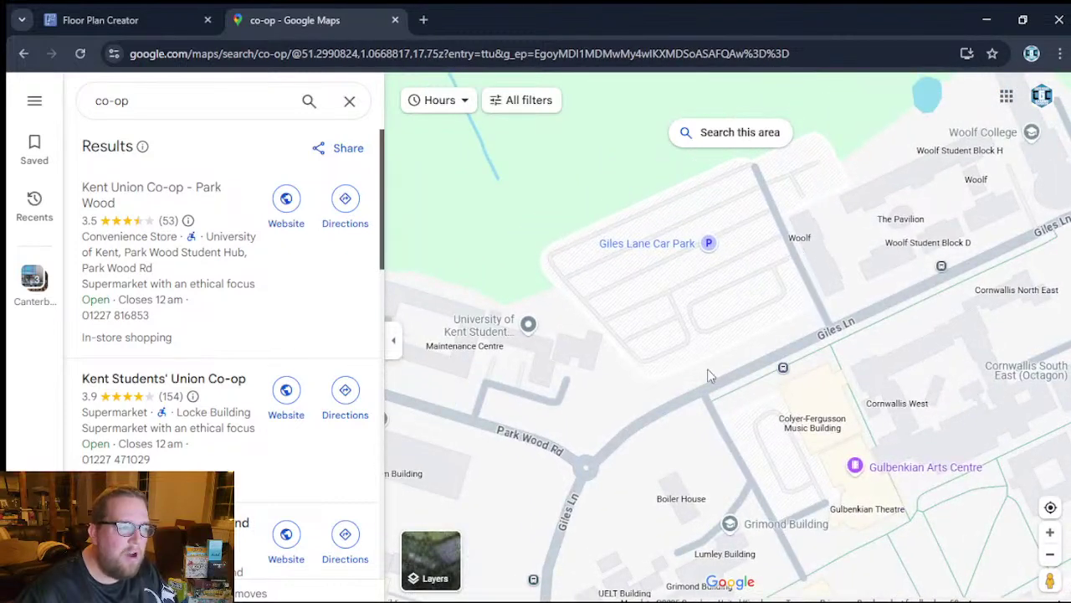
pyautogui.scroll(-3, 675, 366)
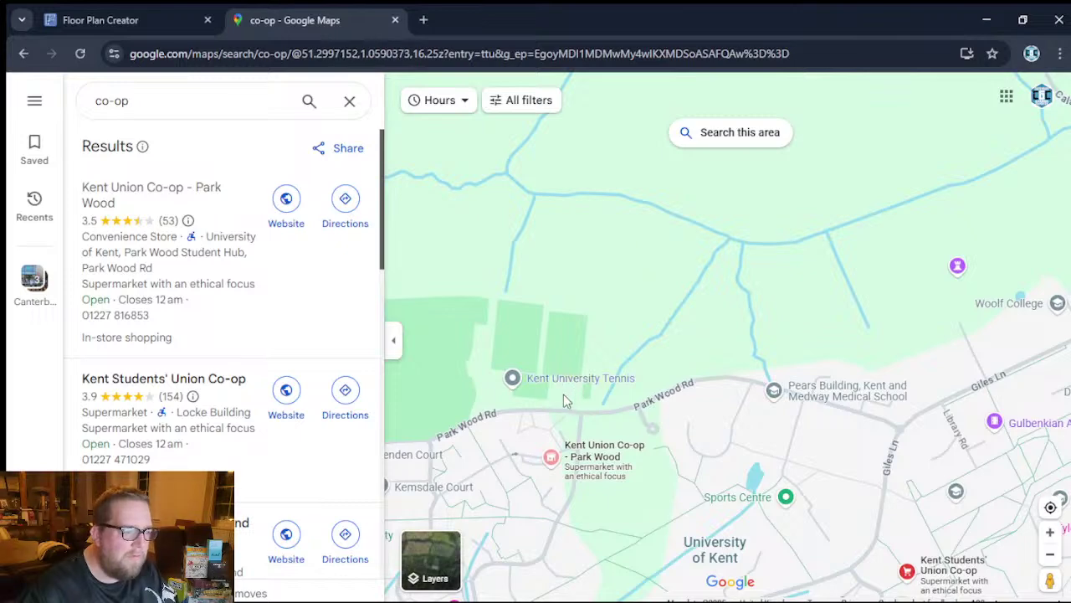
pyautogui.scroll(3, 935, 399)
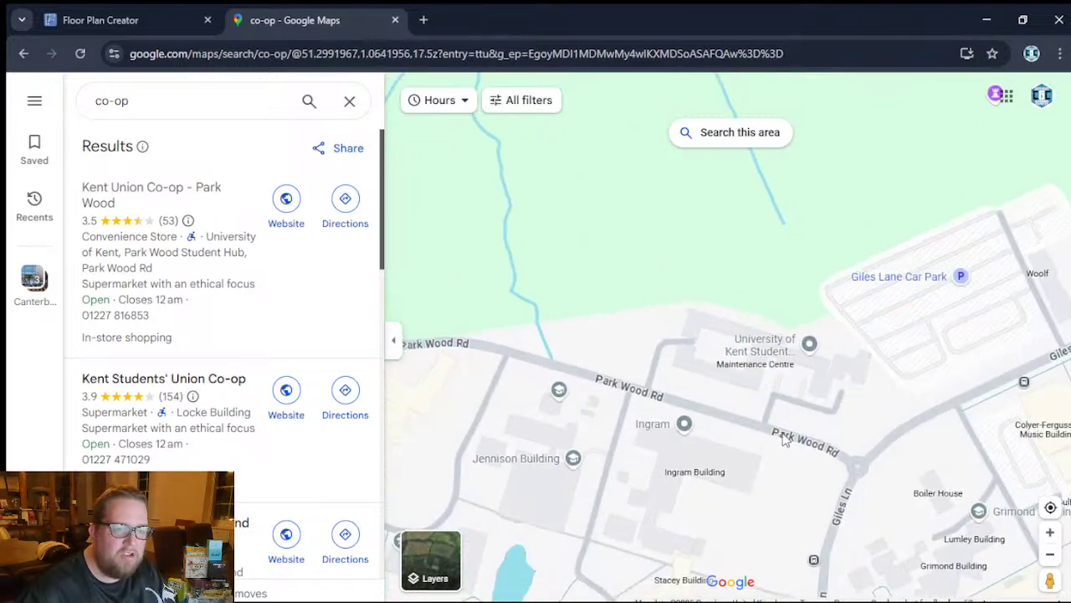
pyautogui.moveTo(915, 439); pyautogui.dragTo(491, 431)
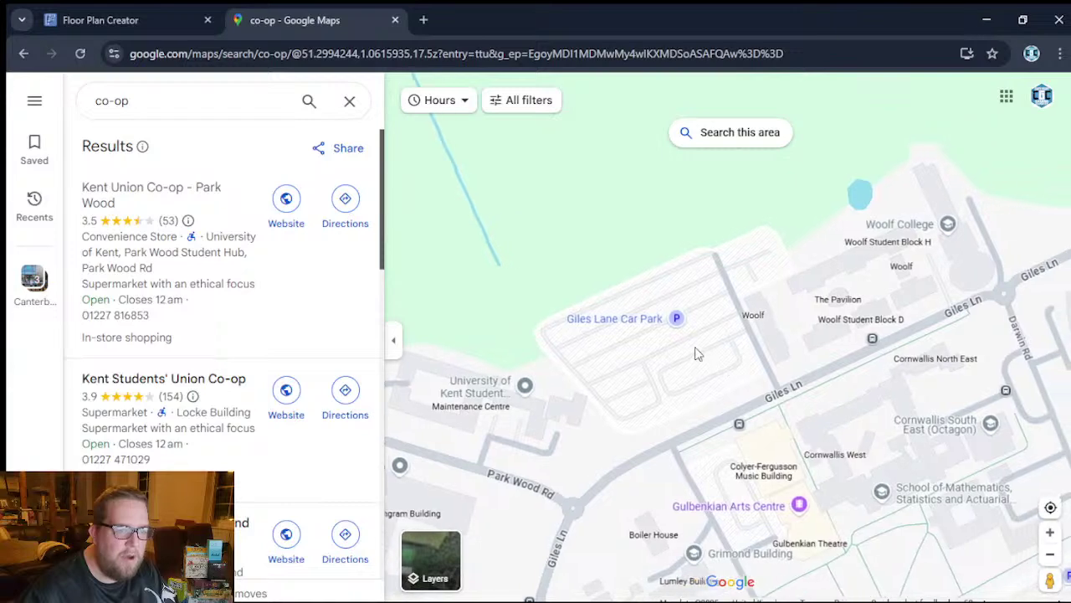
pyautogui.moveTo(658, 426); pyautogui.dragTo(684, 316)
pyautogui.scroll(-2, 684, 315)
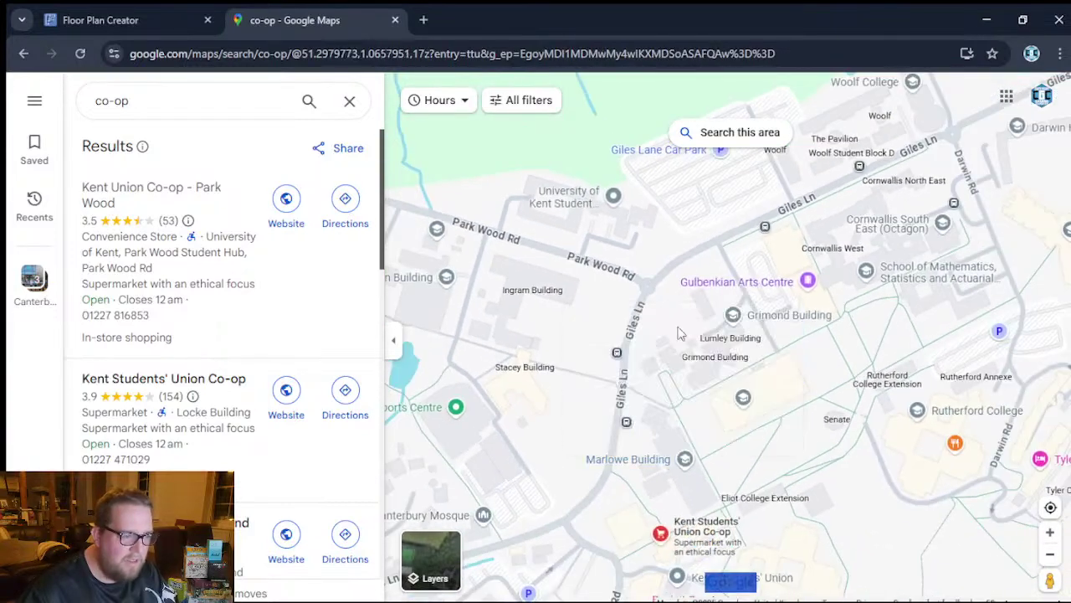
# Examine the student courts south of Park Wood Road and their place within the whole campus.
pyautogui.moveTo(519, 515); pyautogui.dragTo(611, 263)
pyautogui.moveTo(405, 381); pyautogui.dragTo(986, 359)
pyautogui.moveTo(684, 157); pyautogui.dragTo(737, 333)
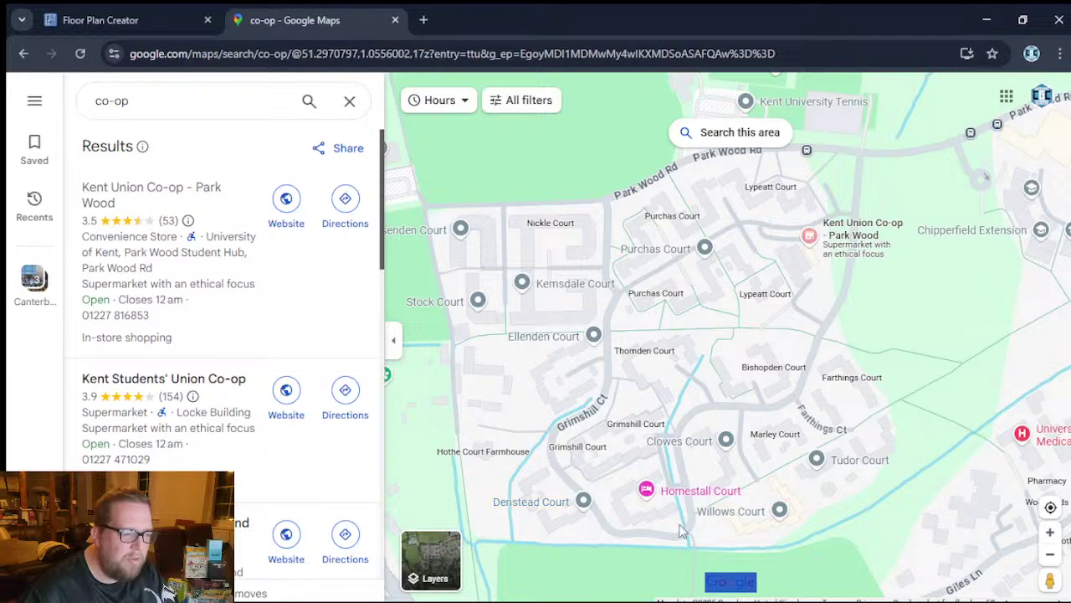
pyautogui.scroll(-3, 898, 405)
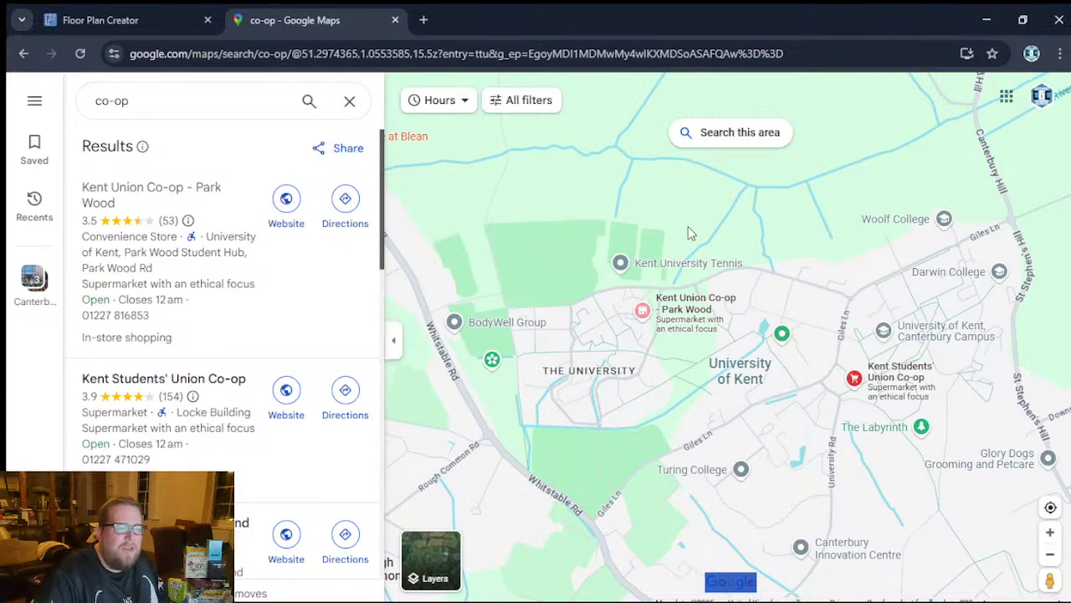
pyautogui.moveTo(774, 293); pyautogui.dragTo(716, 227)
pyautogui.scroll(-1, 751, 318)
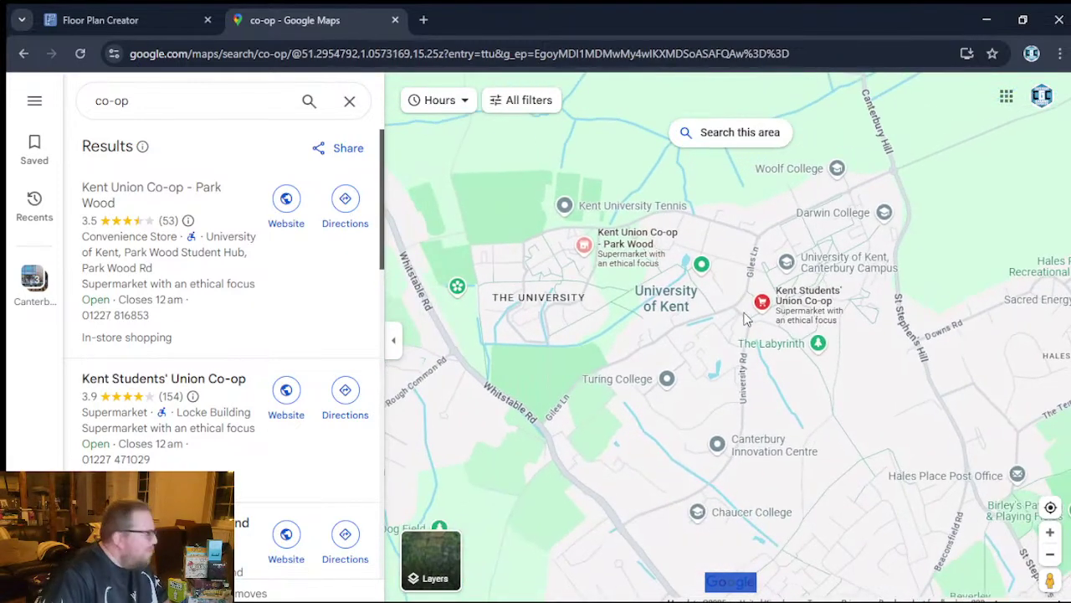
# Clear the co-op search and locate the Dice & Destiny game shop on Borough in central Canterbury.
pyautogui.scroll(-1, 753, 324)
pyautogui.moveTo(754, 324); pyautogui.dragTo(560, 264)
pyautogui.click(350, 100)
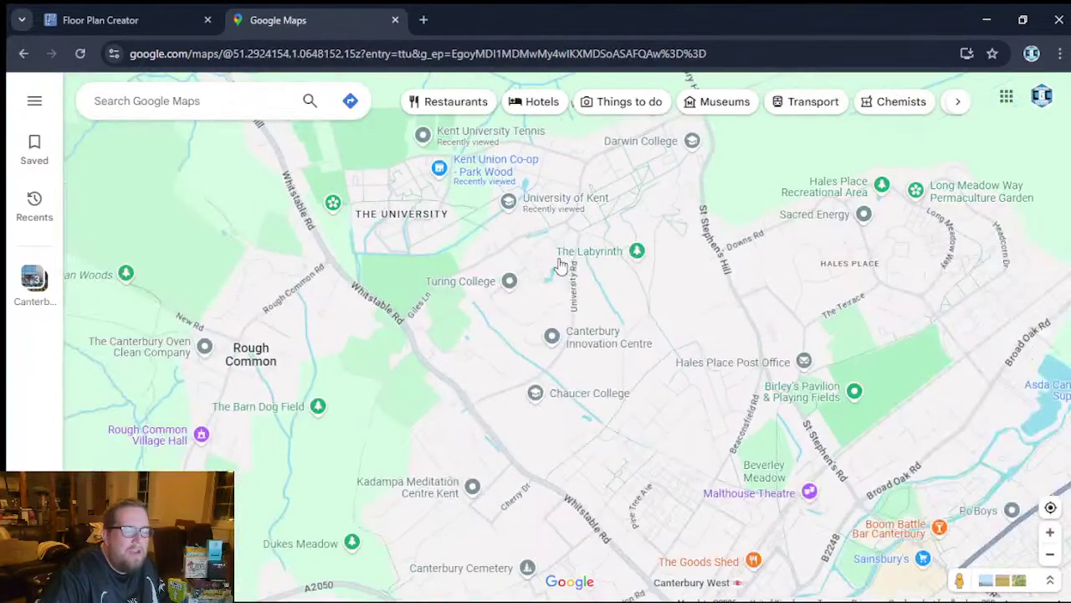
pyautogui.moveTo(655, 345); pyautogui.dragTo(624, 314)
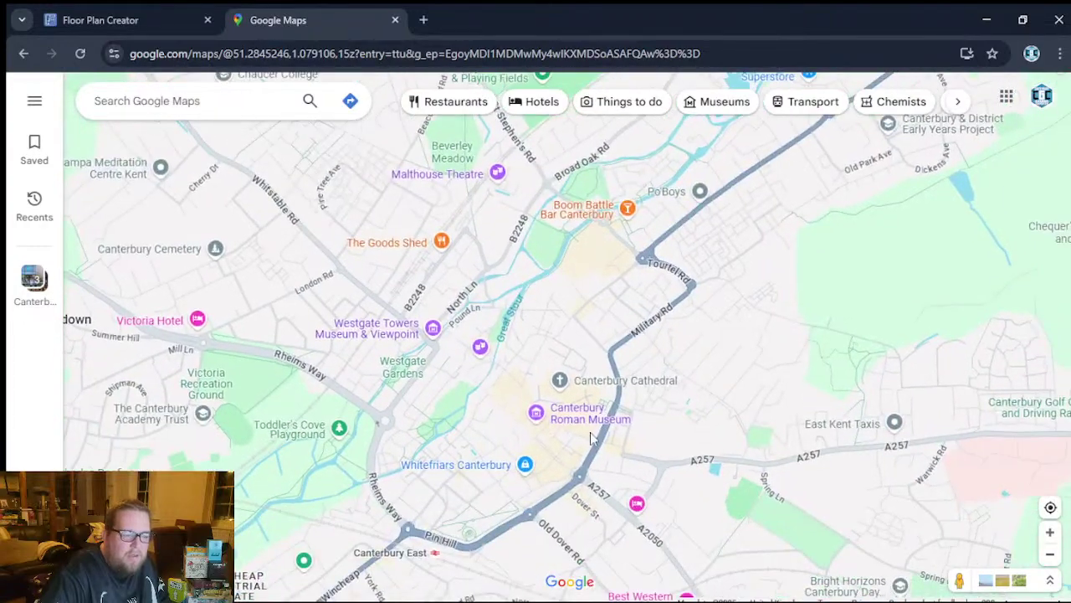
pyautogui.scroll(2, 590, 432)
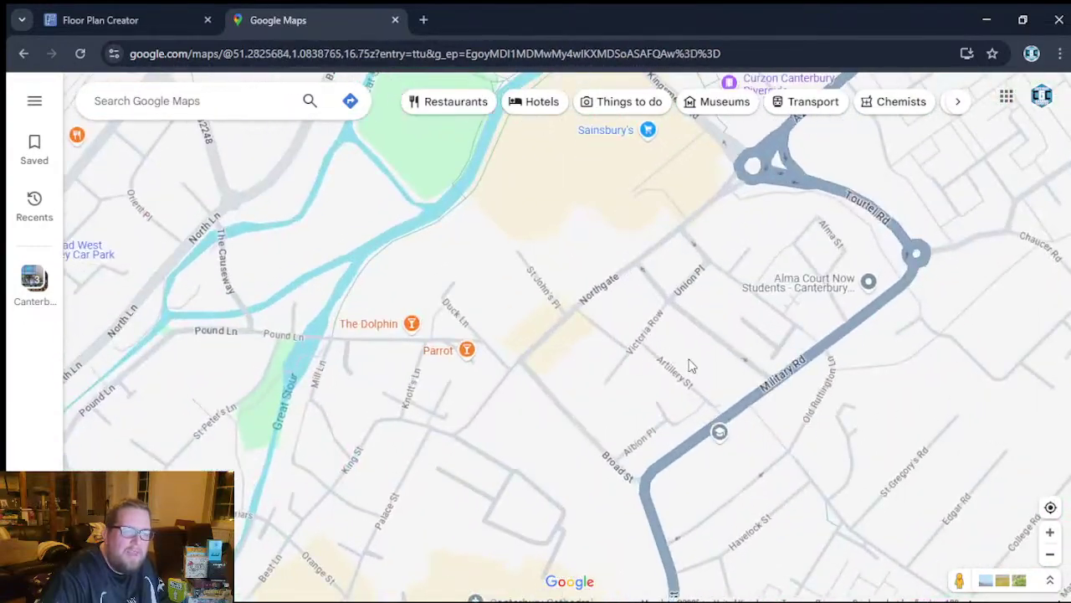
pyautogui.moveTo(688, 364); pyautogui.dragTo(607, 533)
pyautogui.moveTo(600, 481); pyautogui.dragTo(686, 365)
pyautogui.scroll(3, 423, 425)
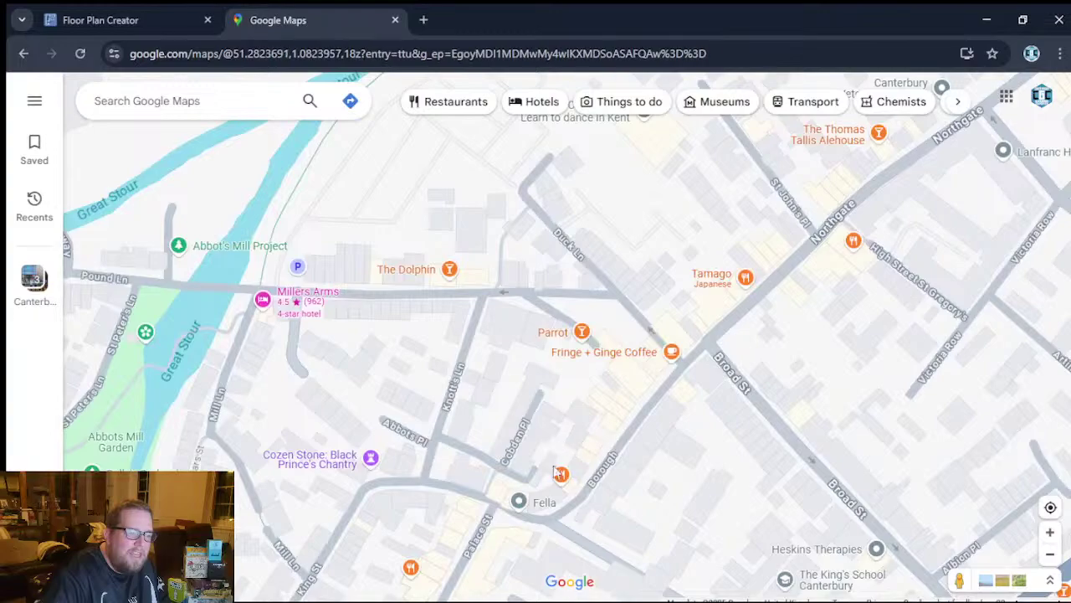
pyautogui.scroll(3, 621, 455)
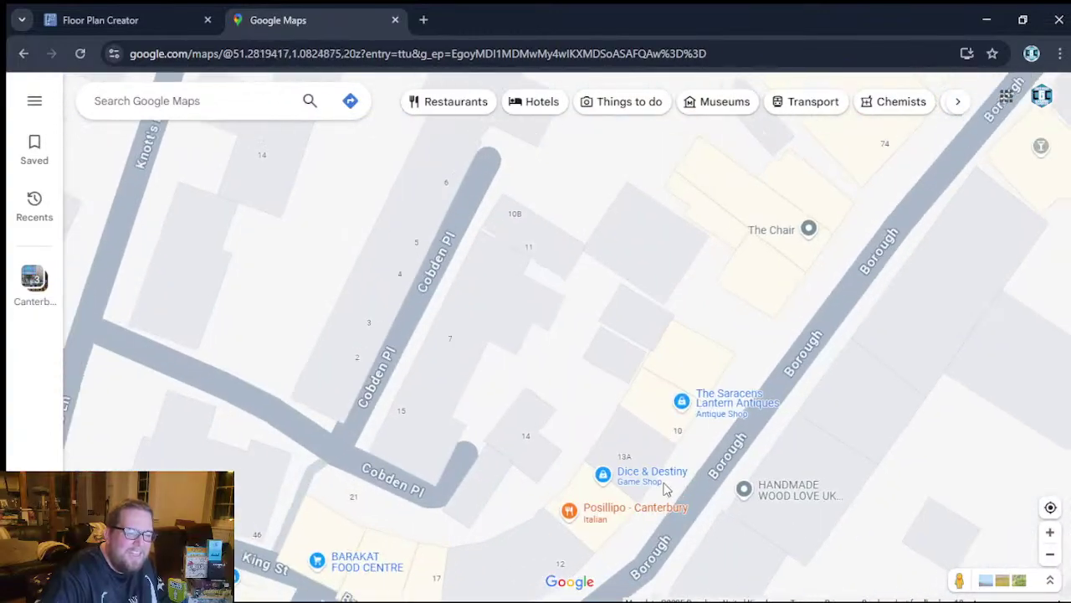
# View the wider area from Canterbury past the university north to Blean and Tyler Hill.
pyautogui.scroll(-9, 665, 490)
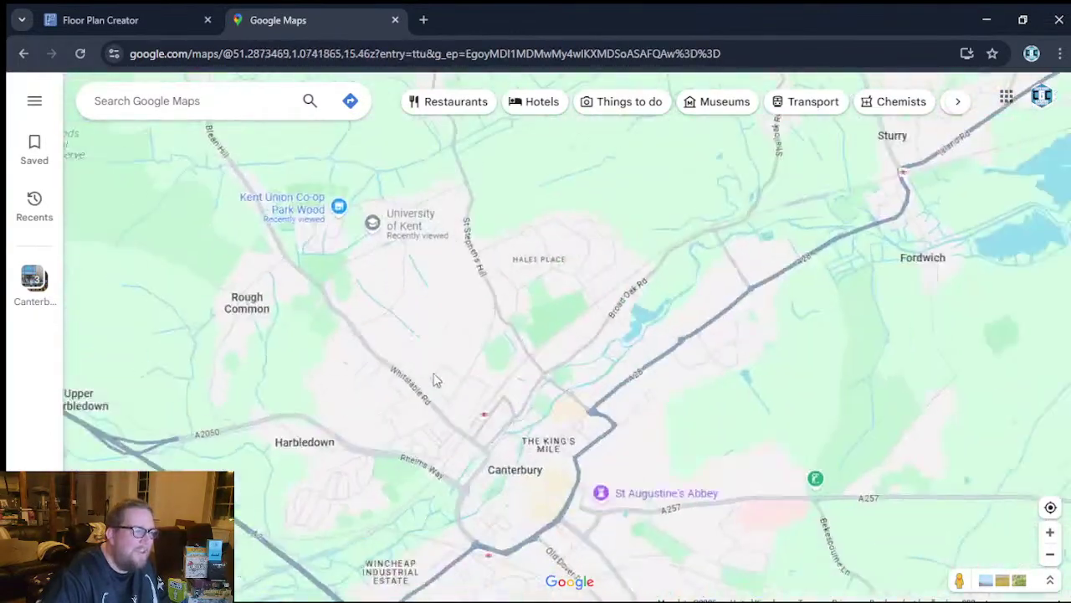
pyautogui.scroll(-5, 433, 369)
pyautogui.moveTo(430, 342); pyautogui.dragTo(472, 449)
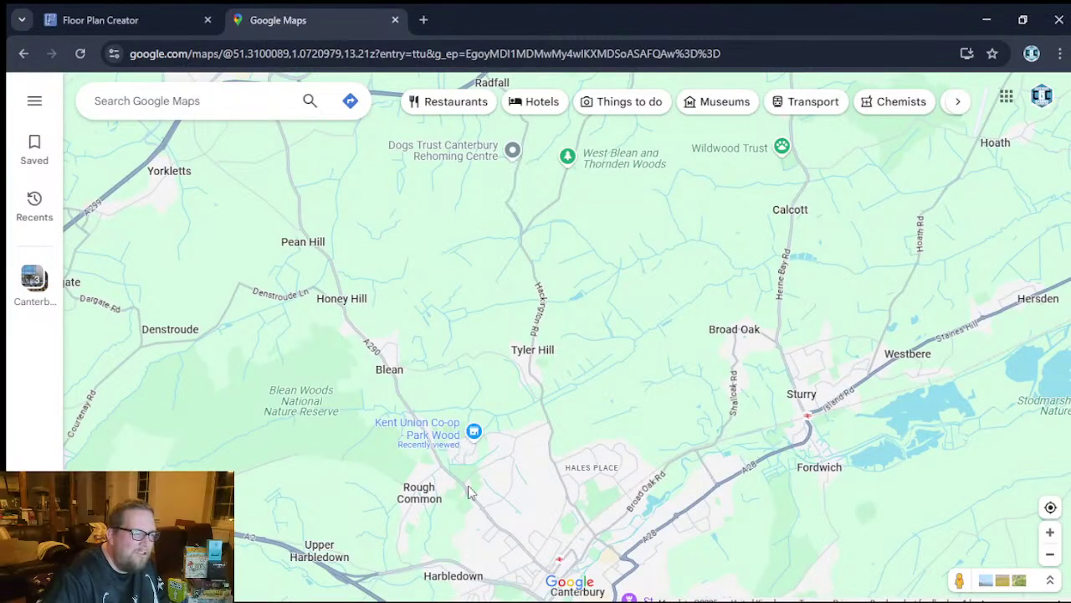
# Examine the car park beside Kent University Tennis off Park Wood Road and the buildings around it, including The Canterbury Bike Project.
pyautogui.scroll(2, 499, 486)
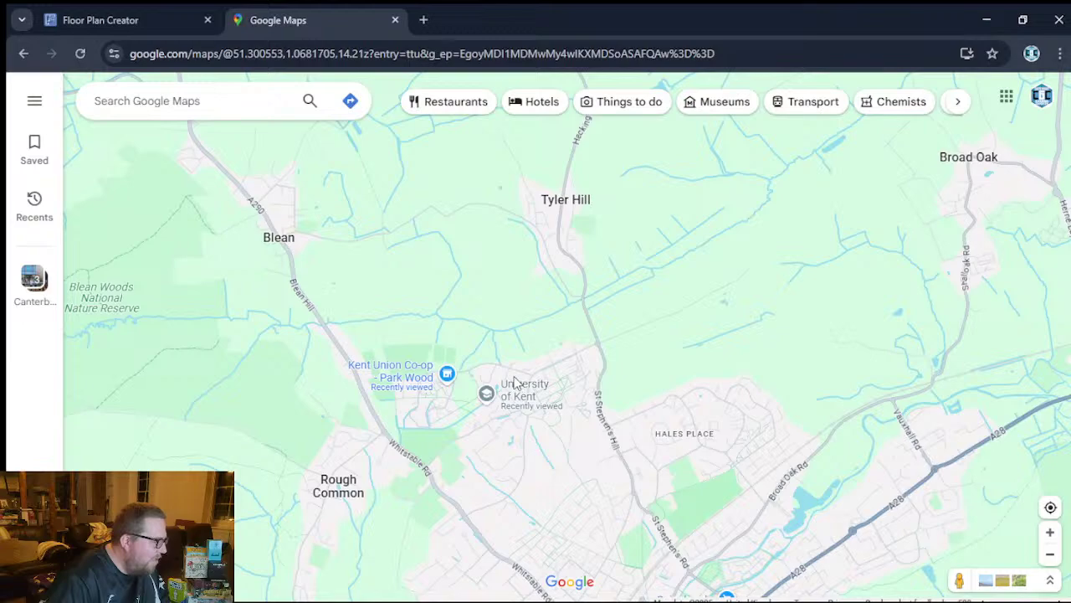
pyautogui.scroll(5, 513, 381)
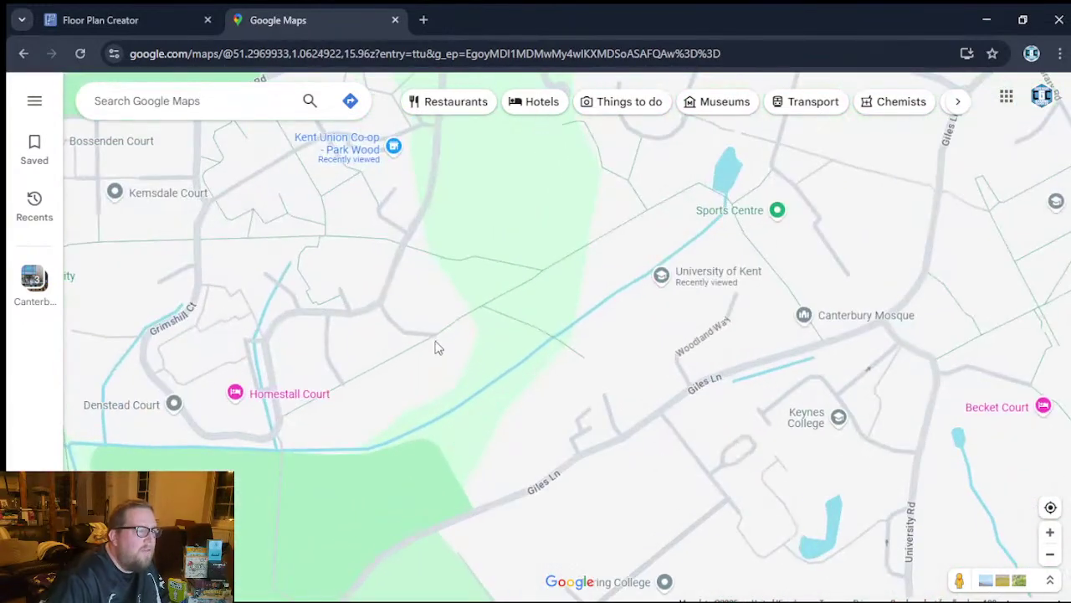
pyautogui.moveTo(449, 280); pyautogui.dragTo(518, 475)
pyautogui.scroll(5, 470, 380)
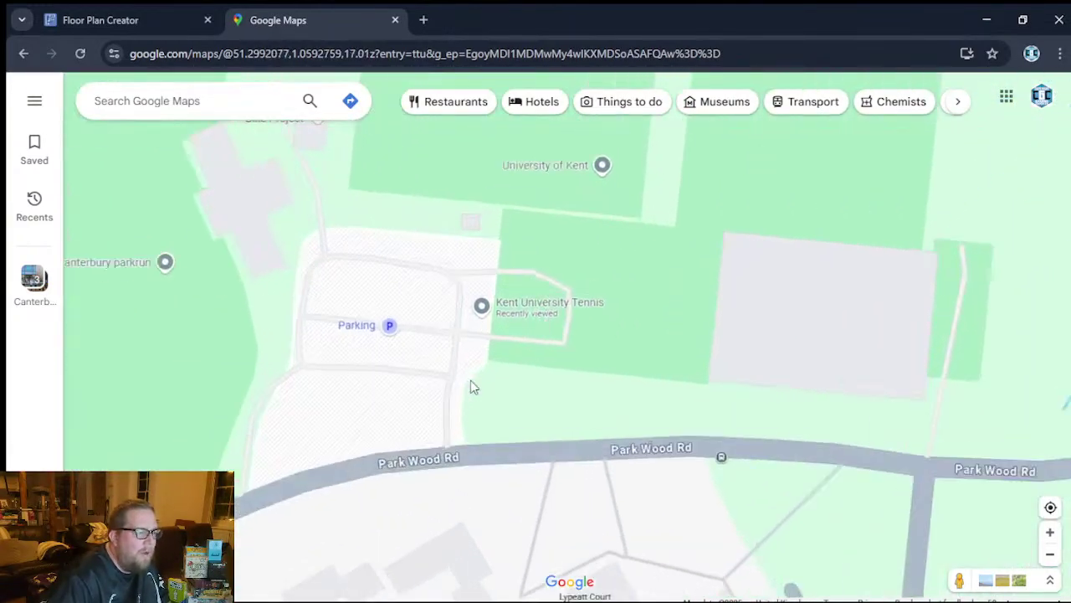
pyautogui.moveTo(419, 369); pyautogui.dragTo(555, 498)
pyautogui.scroll(-3, 457, 418)
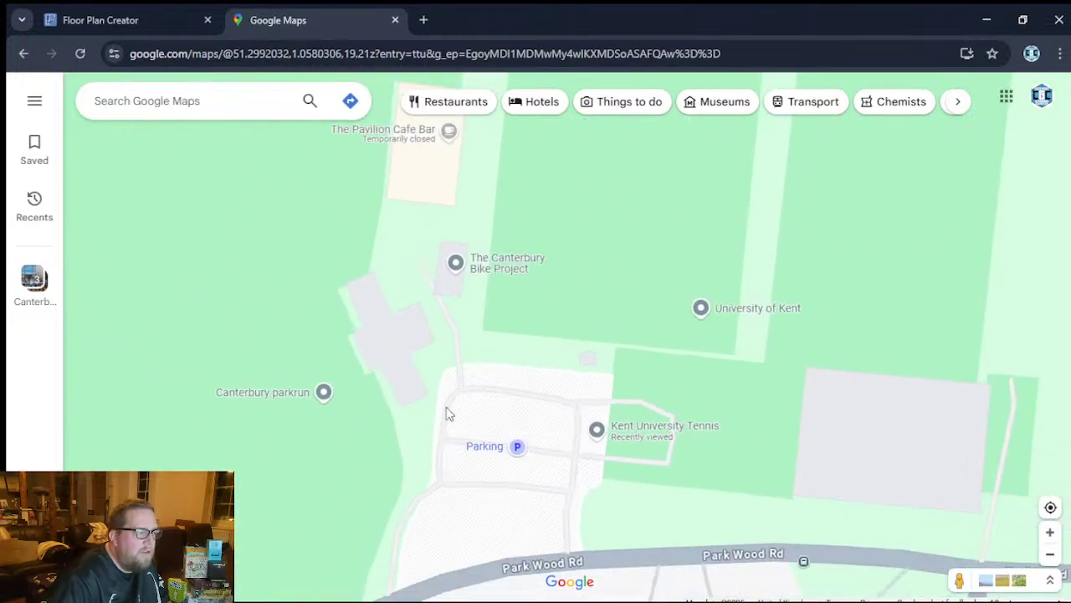
pyautogui.moveTo(382, 366); pyautogui.dragTo(586, 517)
pyautogui.scroll(3, 525, 423)
pyautogui.moveTo(526, 422); pyautogui.dragTo(454, 151)
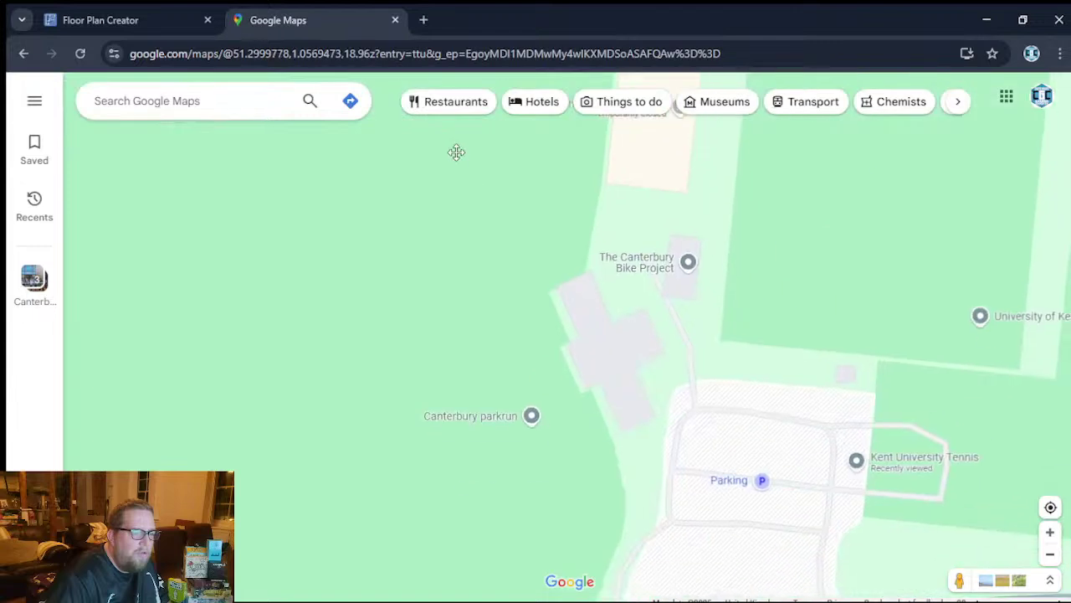
pyautogui.scroll(-2, 605, 317)
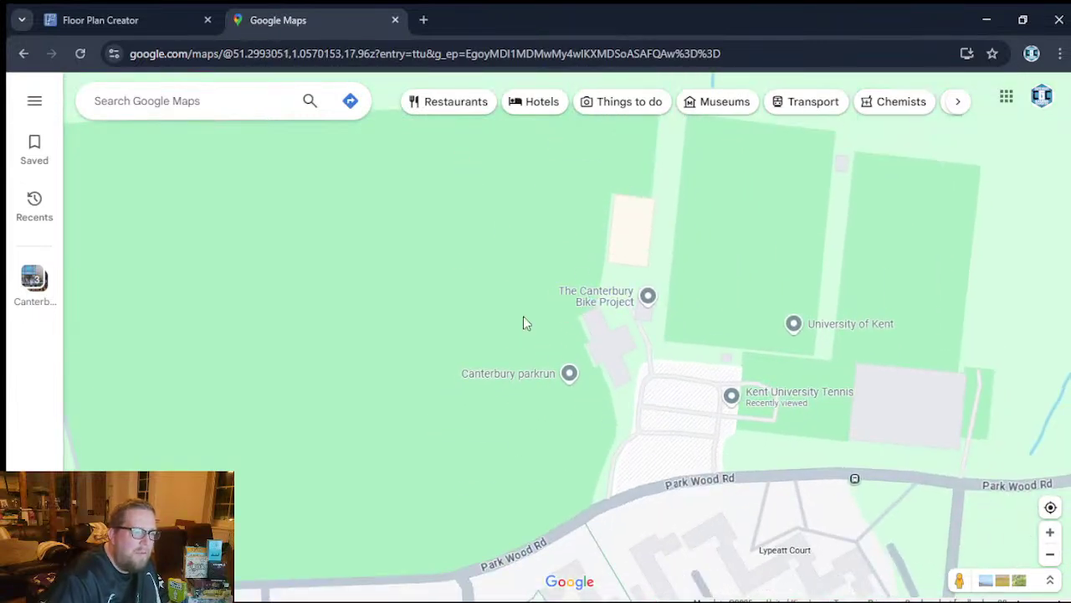
pyautogui.scroll(3, 638, 399)
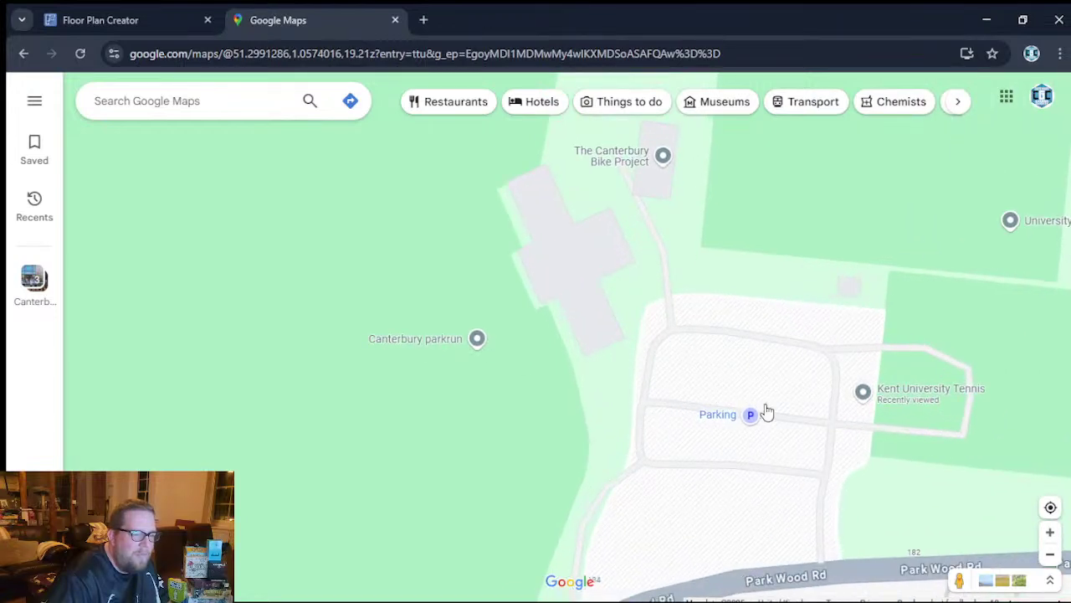
pyautogui.moveTo(760, 414); pyautogui.dragTo(586, 358)
pyautogui.scroll(3, 773, 359)
pyautogui.scroll(-2, 797, 362)
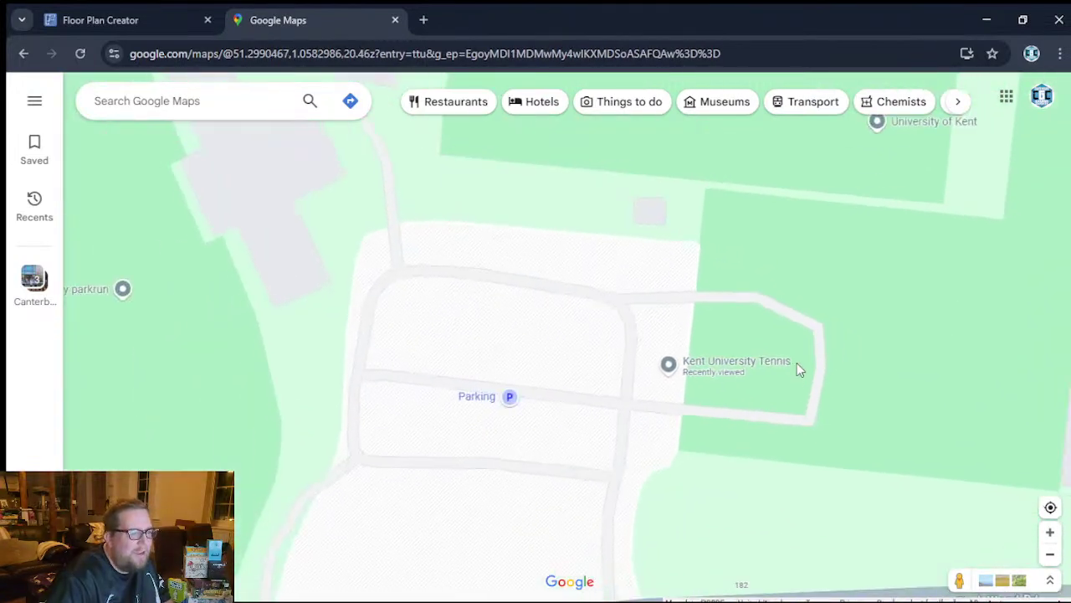
pyautogui.scroll(-3, 797, 363)
pyautogui.moveTo(790, 399); pyautogui.dragTo(721, 386)
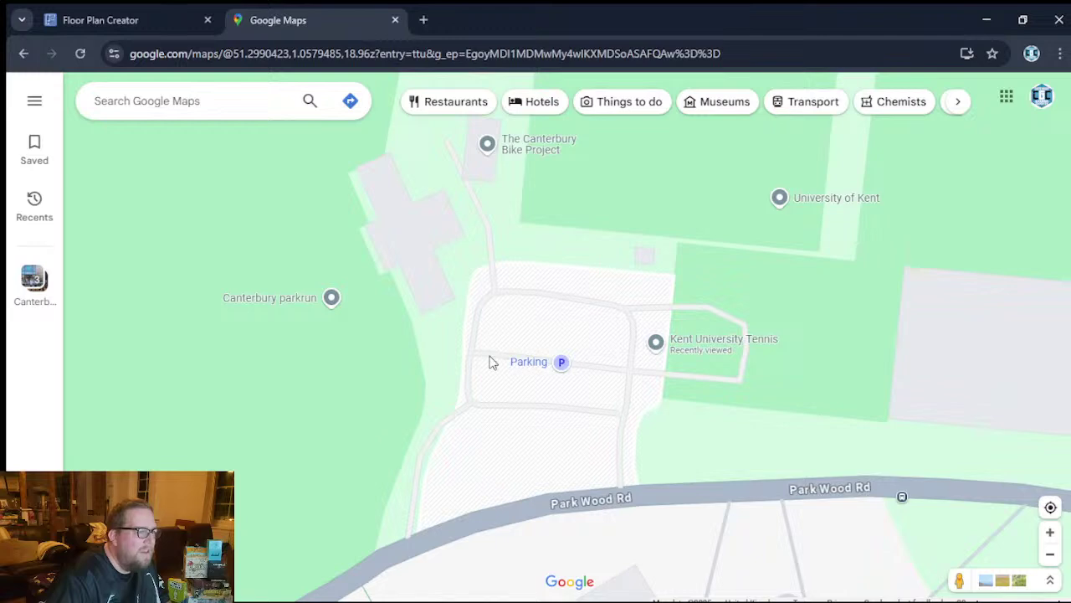
# Follow Park Wood Road from the tennis car park east to Giles Lane Car Park and back, checking the route between them.
pyautogui.moveTo(550, 390); pyautogui.dragTo(393, 436)
pyautogui.scroll(-3, 439, 297)
pyautogui.moveTo(455, 296); pyautogui.dragTo(315, 253)
pyautogui.moveTo(792, 373); pyautogui.dragTo(465, 401)
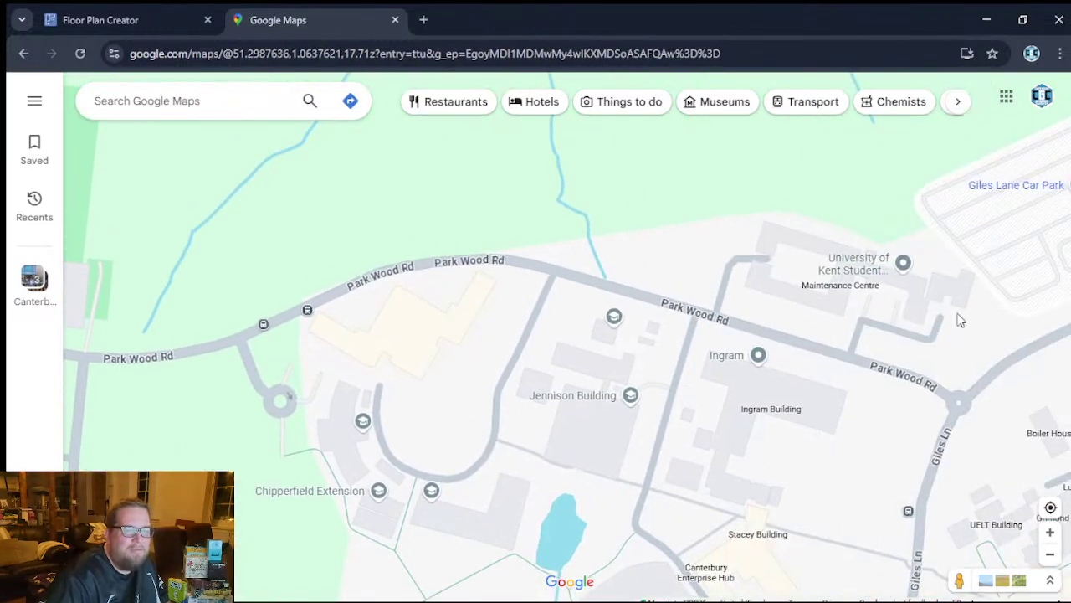
pyautogui.moveTo(940, 311); pyautogui.dragTo(670, 361)
pyautogui.moveTo(502, 331); pyautogui.dragTo(759, 318)
pyautogui.moveTo(416, 330)
pyautogui.mouseDown()
pyautogui.moveTo(844, 344)
pyautogui.moveTo(576, 393)
pyautogui.moveTo(251, 378)
pyautogui.mouseUp()
pyautogui.moveTo(705, 430); pyautogui.dragTo(638, 437)
pyautogui.moveTo(602, 374); pyautogui.dragTo(679, 351)
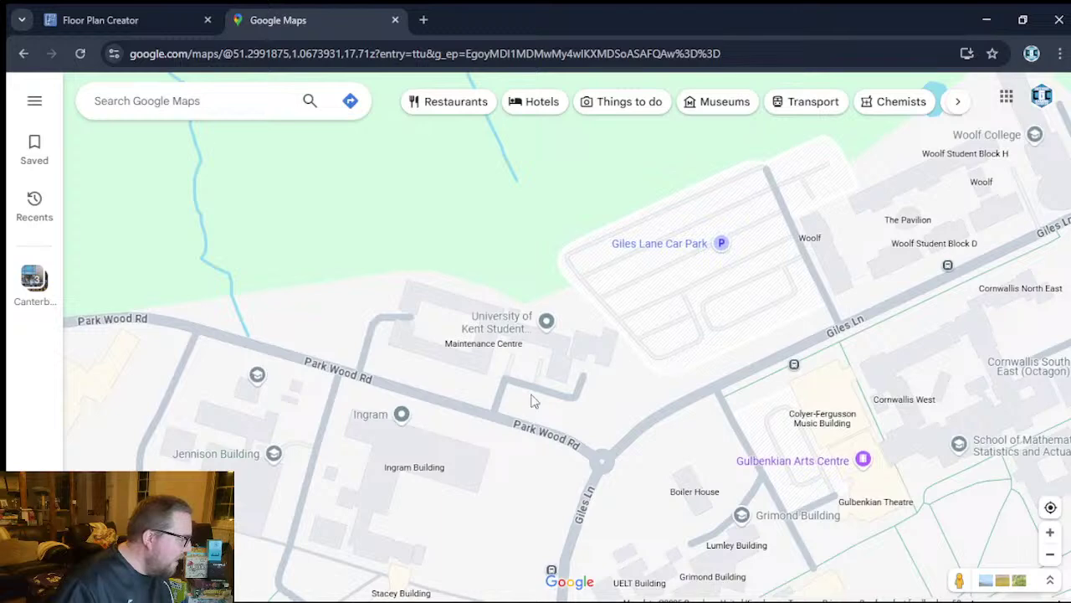
pyautogui.moveTo(468, 399); pyautogui.dragTo(571, 390)
pyautogui.scroll(-1, 503, 401)
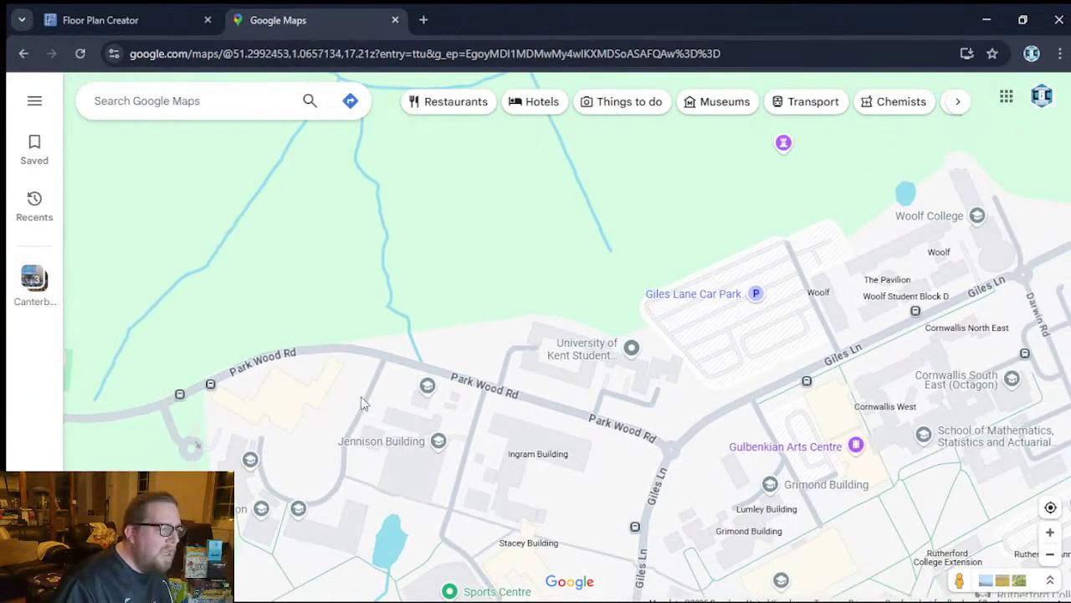
pyautogui.moveTo(335, 399); pyautogui.dragTo(609, 403)
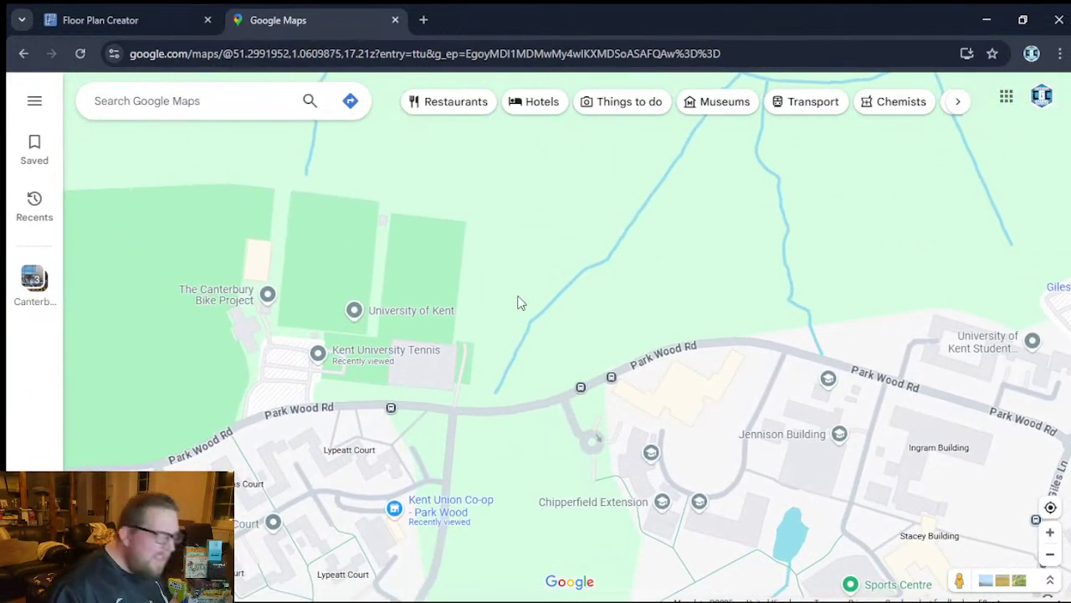
# View the Park Wood student area between Whitstable Road and the Sports Centre, including the Kent Union Co-op.
pyautogui.click(425, 20)
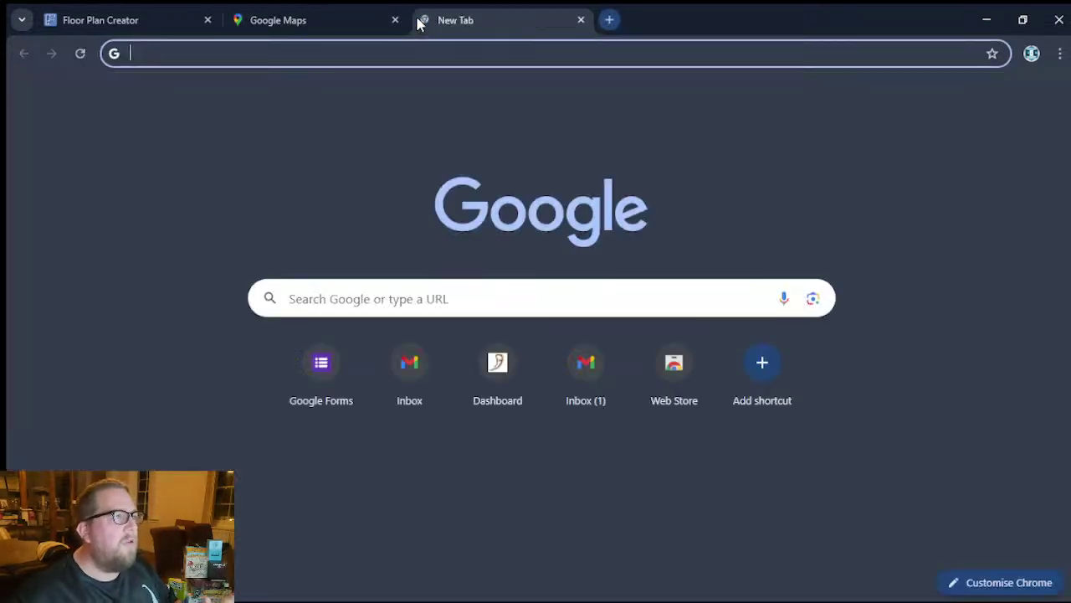
pyautogui.click(581, 21)
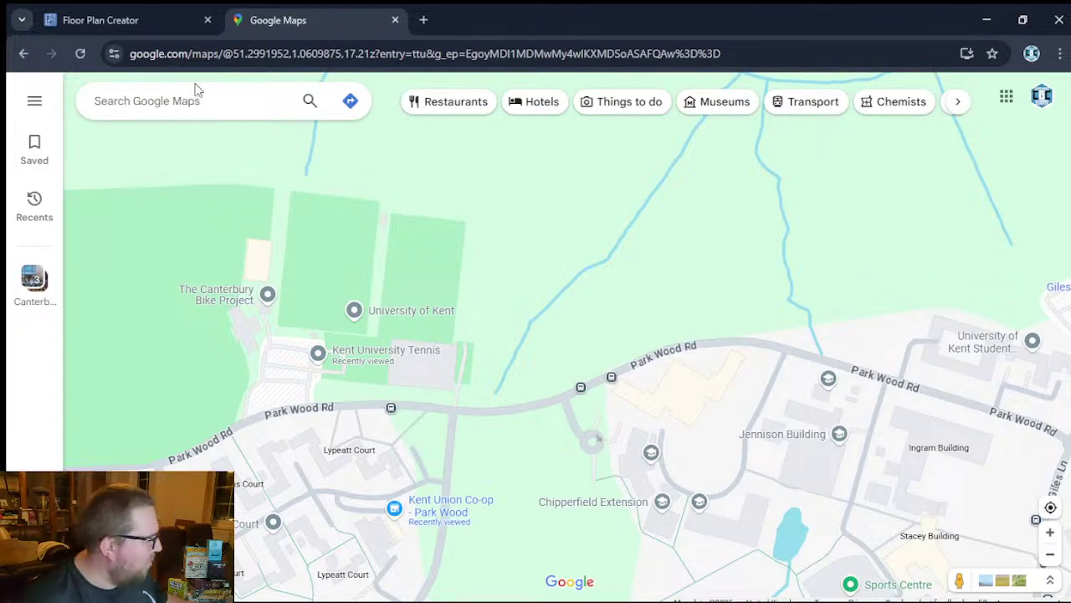
pyautogui.moveTo(470, 343); pyautogui.dragTo(547, 274)
pyautogui.scroll(-1, 546, 421)
pyautogui.moveTo(606, 450); pyautogui.dragTo(698, 385)
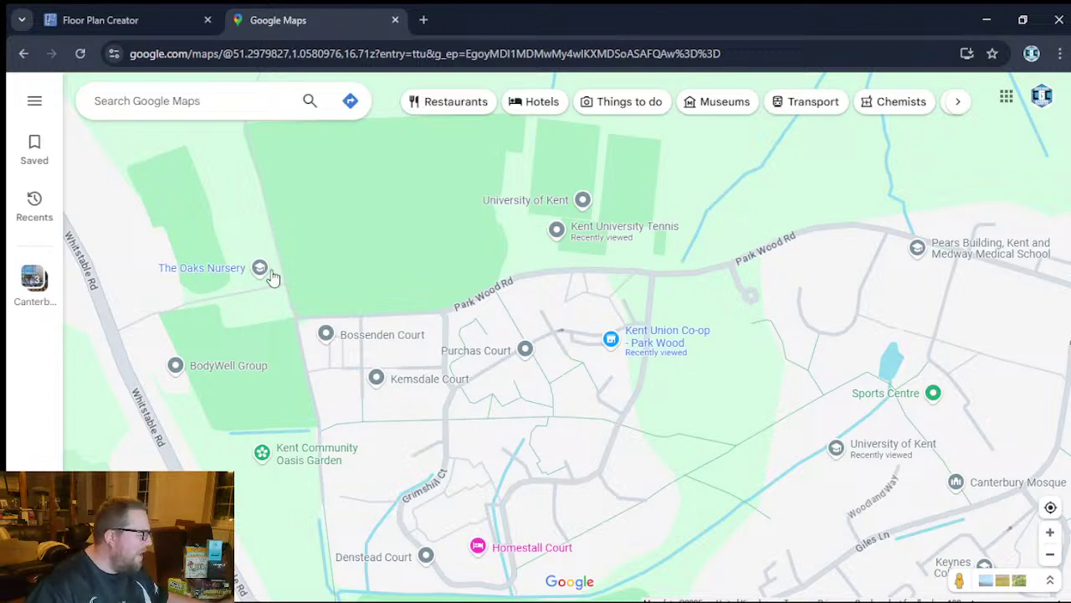
# Close Google Maps and return to the CGC floor plan in Floor Plan Creator.
pyautogui.click(130, 27)
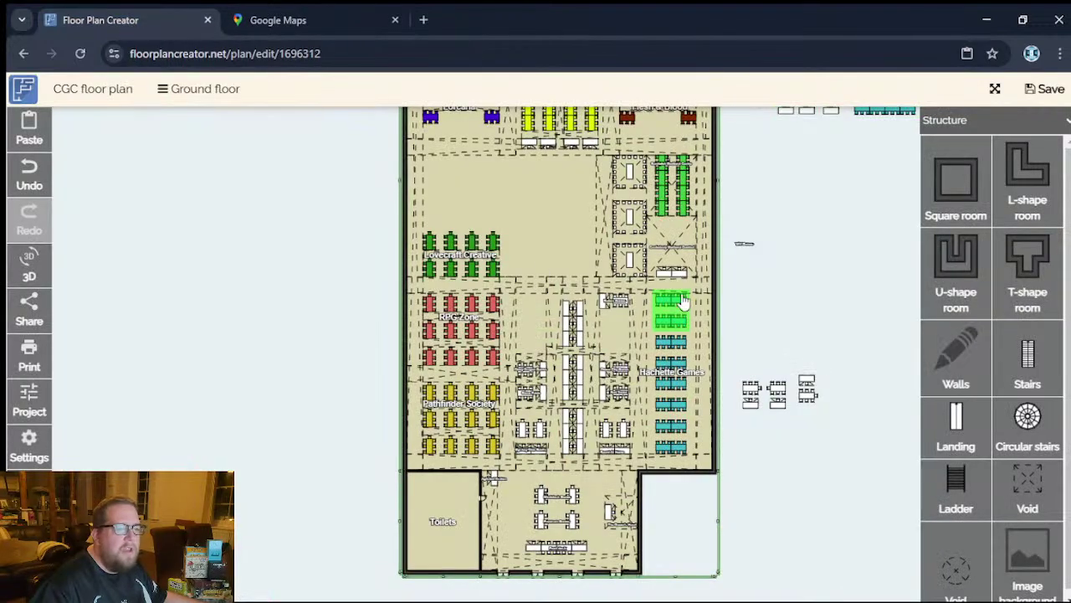
pyautogui.moveTo(772, 316); pyautogui.dragTo(756, 314)
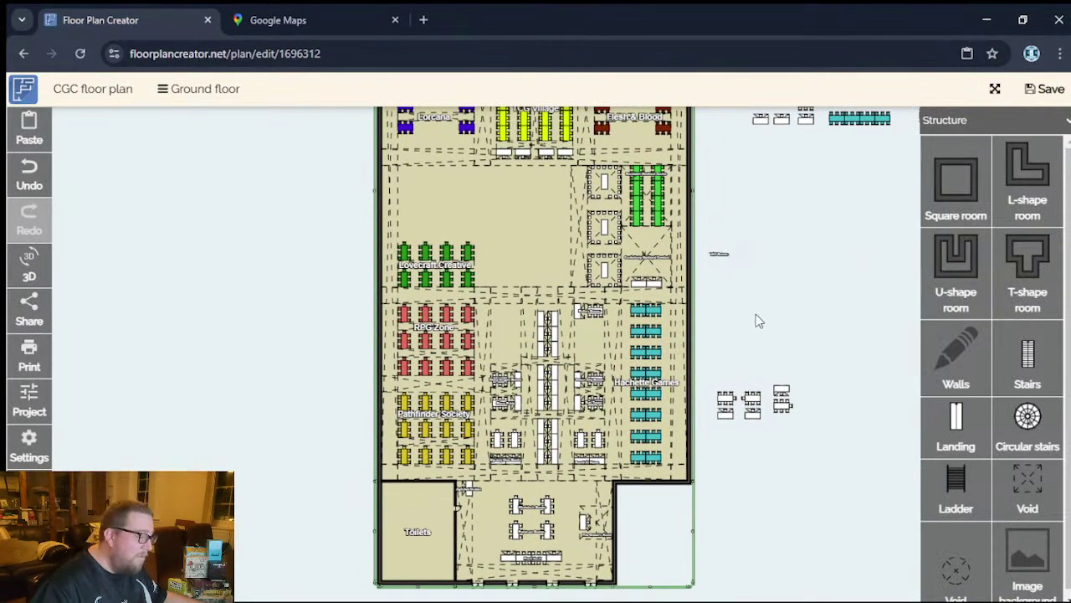
pyautogui.click(280, 20)
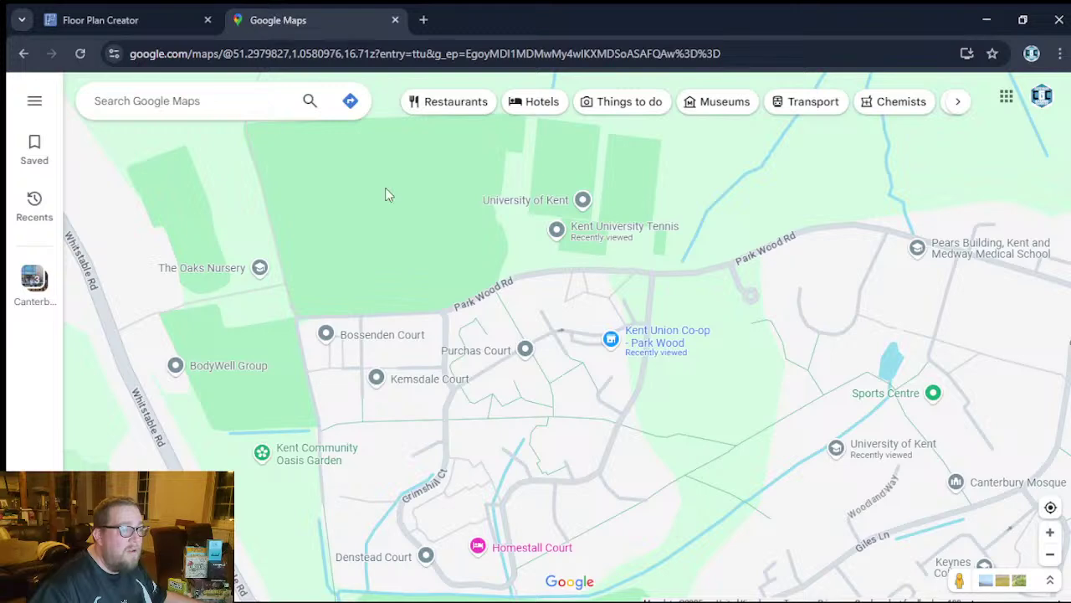
pyautogui.click(397, 13)
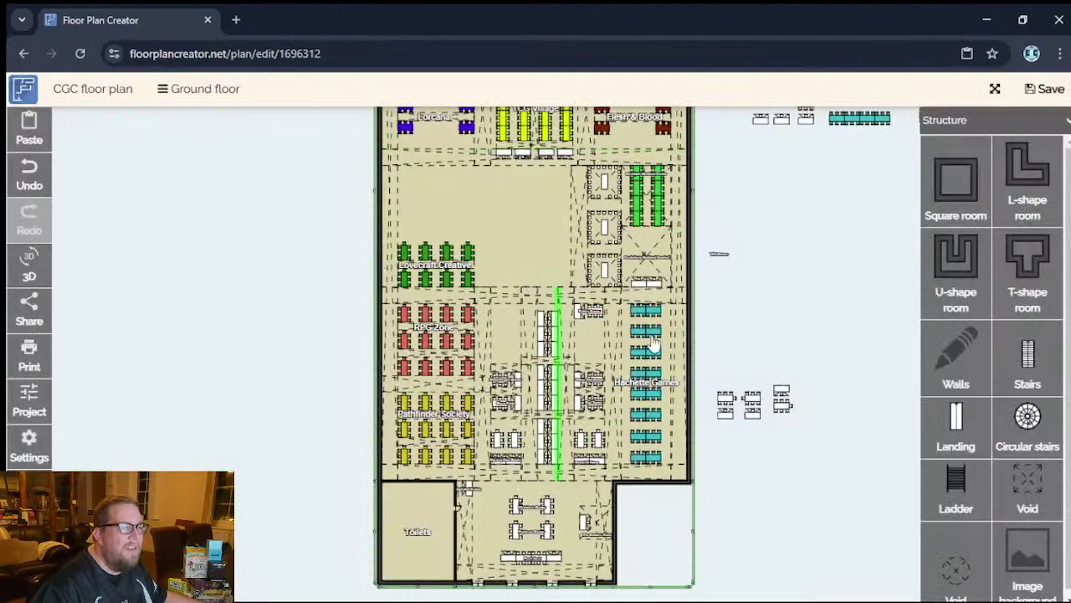
# Show the floor plan editor in full screen and save the project.
pyautogui.moveTo(734, 326); pyautogui.dragTo(678, 327)
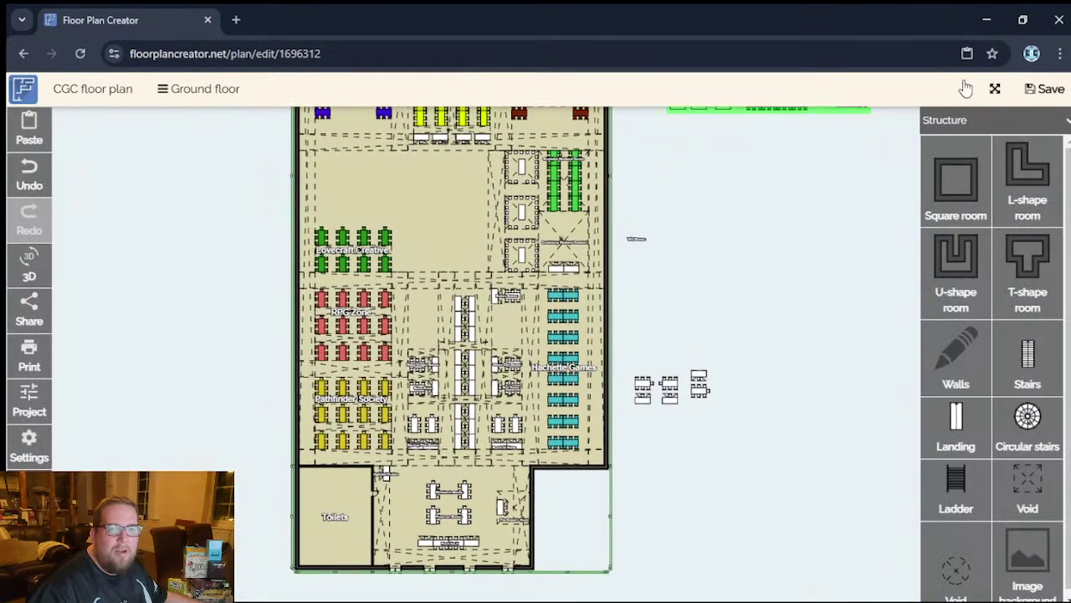
pyautogui.click(995, 89)
pyautogui.click(1043, 17)
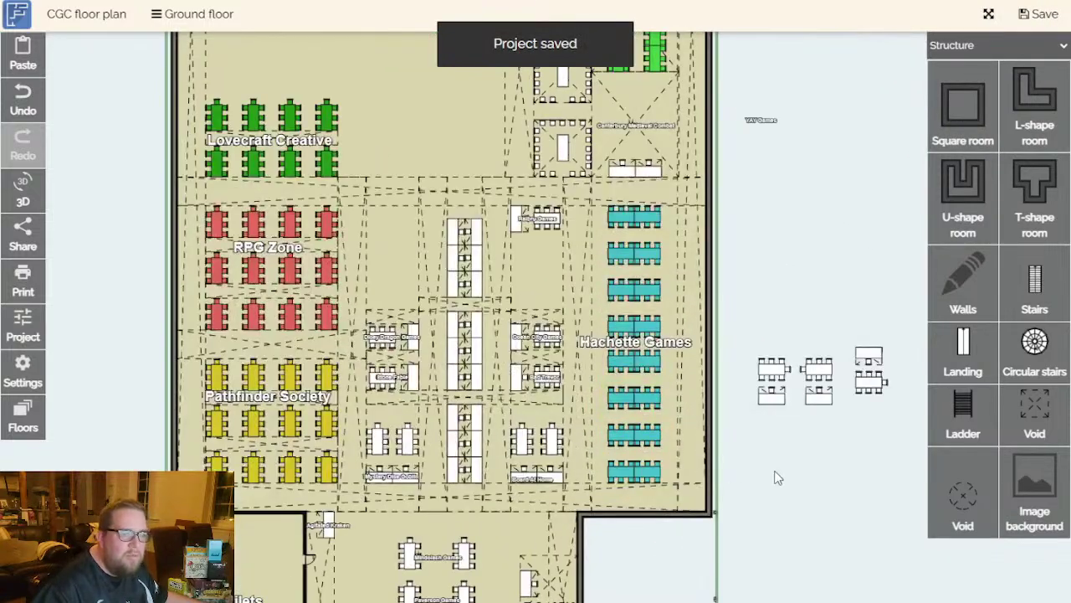
# Review the hall layout from the Hachette Games and RPG Zone tables up past the empty central space to TCG Village and Open play.
pyautogui.scroll(5, 810, 505)
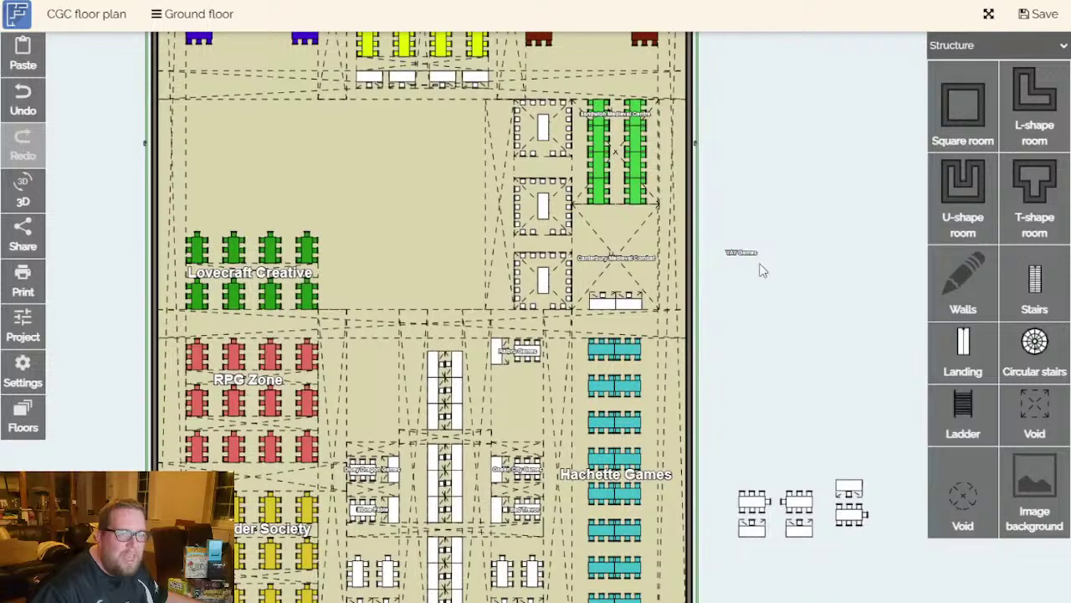
pyautogui.scroll(-5, 715, 430)
pyautogui.scroll(-2, 711, 363)
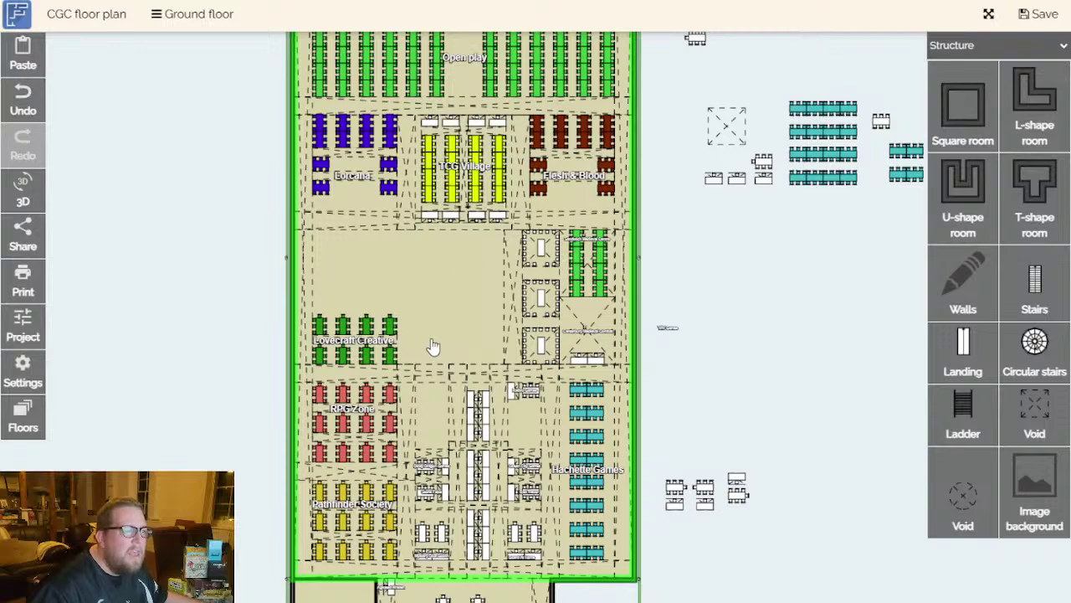
pyautogui.scroll(-2, 483, 322)
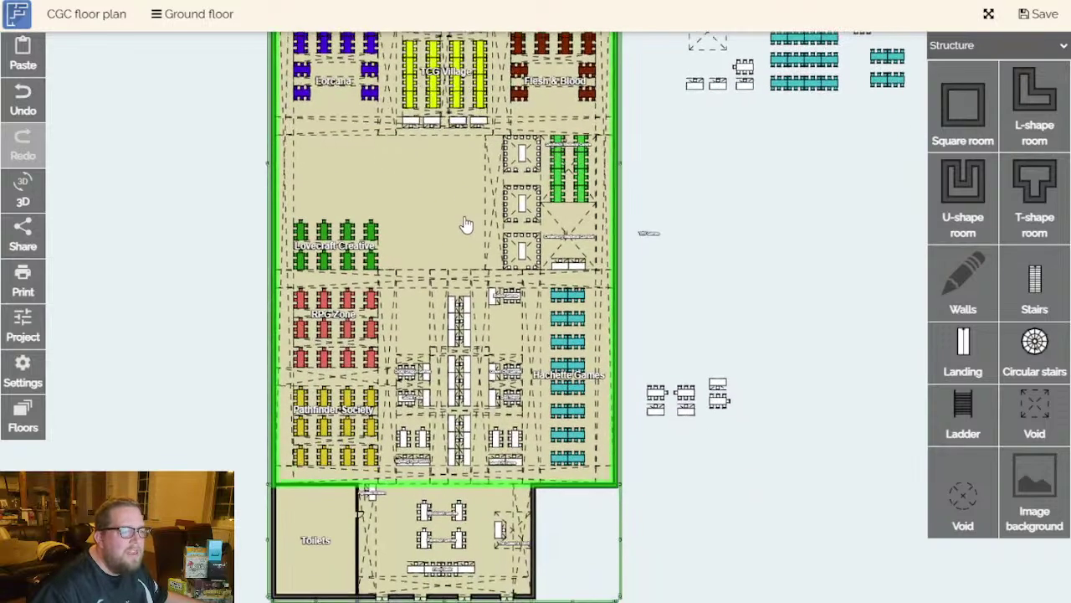
pyautogui.scroll(2, 488, 277)
pyautogui.scroll(3, 456, 372)
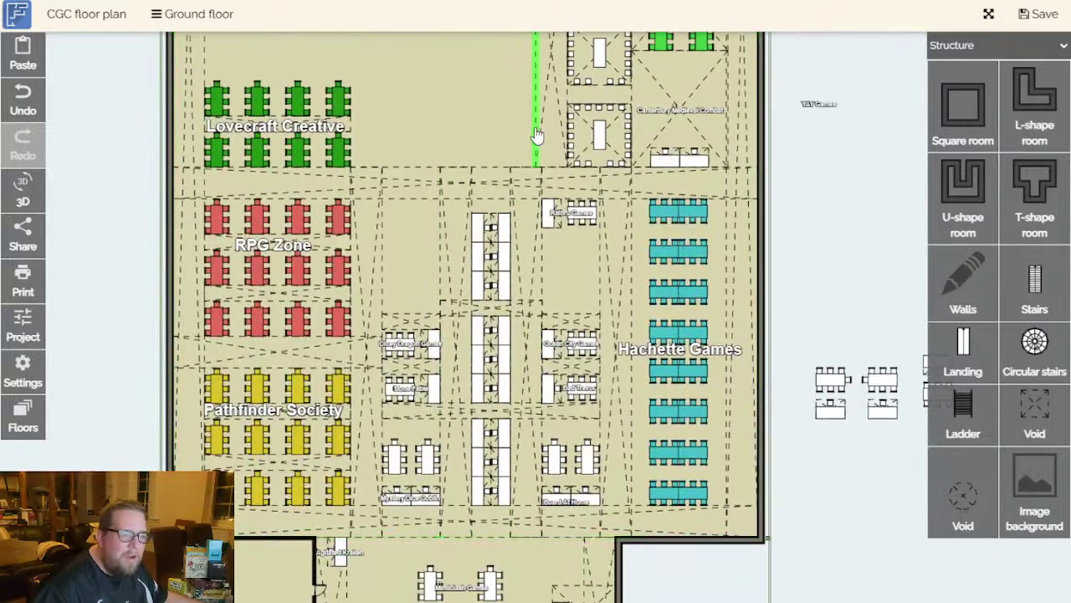
pyautogui.moveTo(598, 136); pyautogui.dragTo(552, 327)
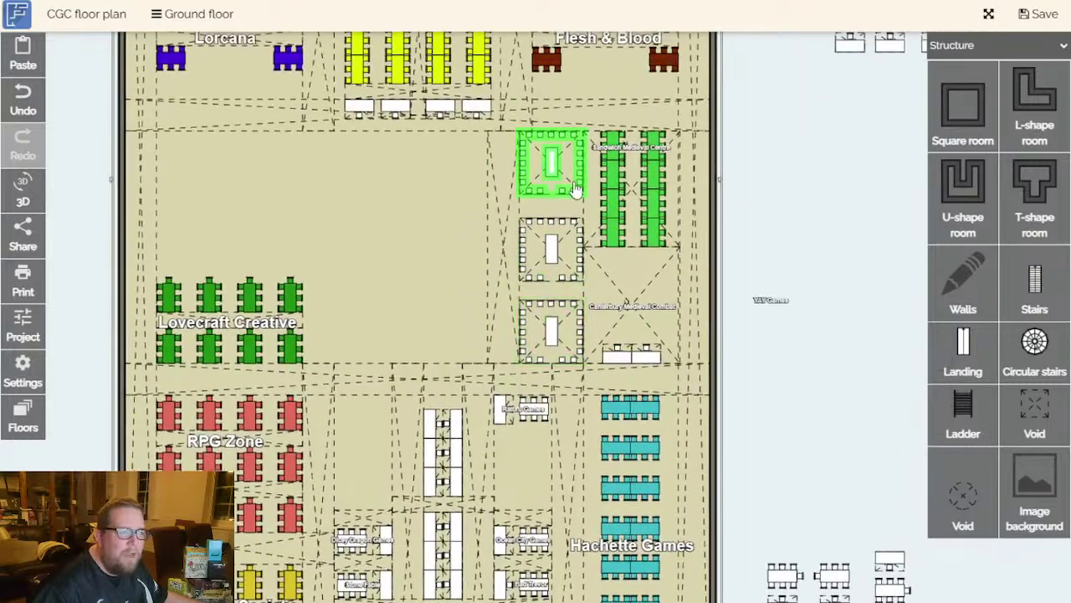
pyautogui.moveTo(792, 214); pyautogui.dragTo(747, 456)
pyautogui.scroll(-5, 787, 446)
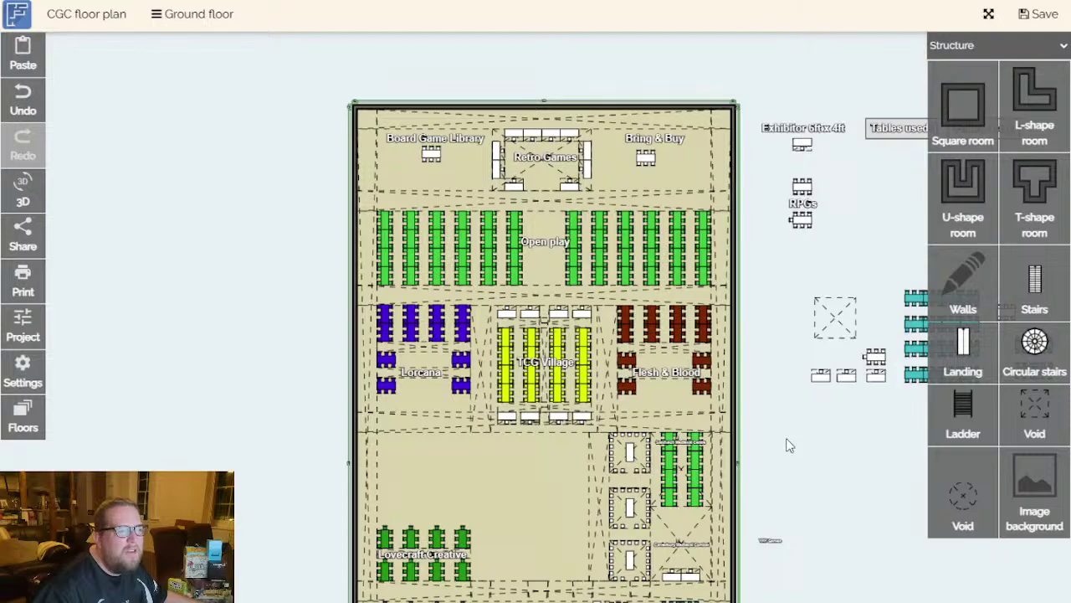
pyautogui.moveTo(779, 399); pyautogui.dragTo(740, 240)
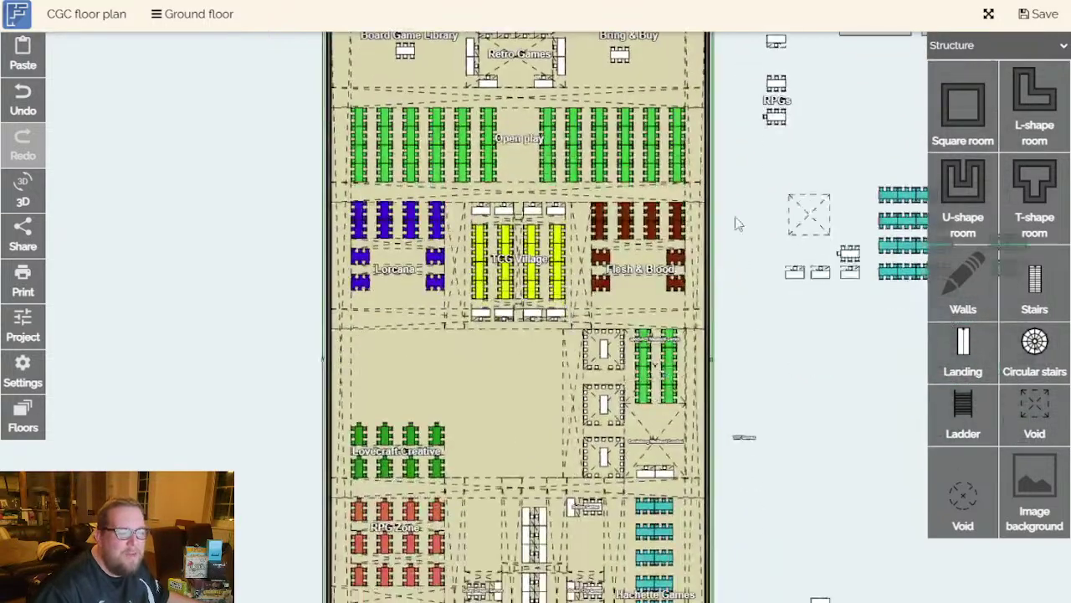
# Review the entrance area beside the toilets, the Open play and Retro Games end of the hall, and the whole floor plan.
pyautogui.scroll(-10, 740, 240)
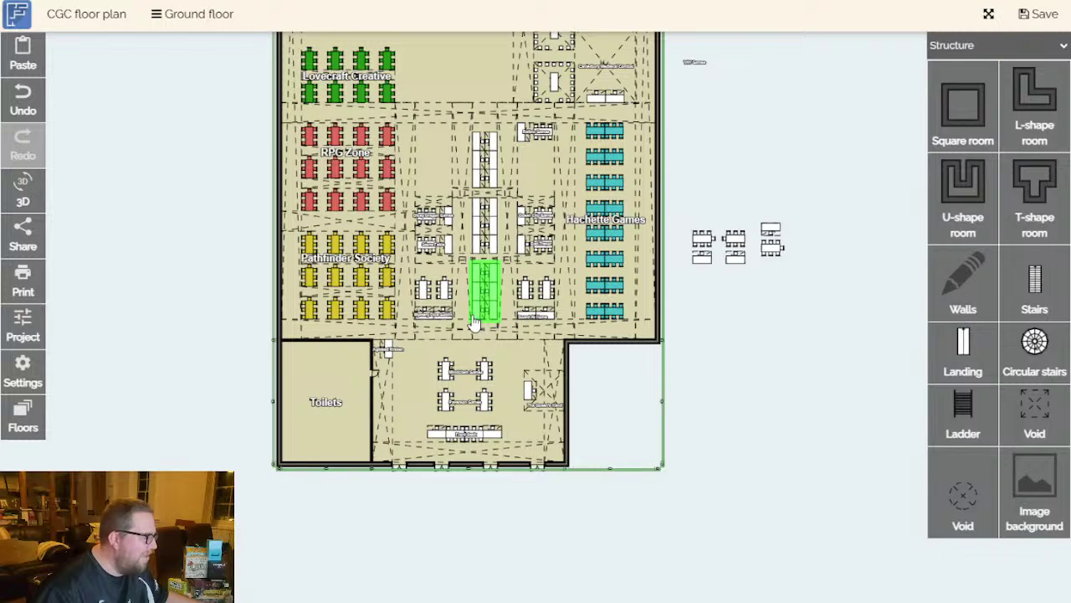
pyautogui.scroll(2, 479, 327)
pyautogui.scroll(-2, 489, 350)
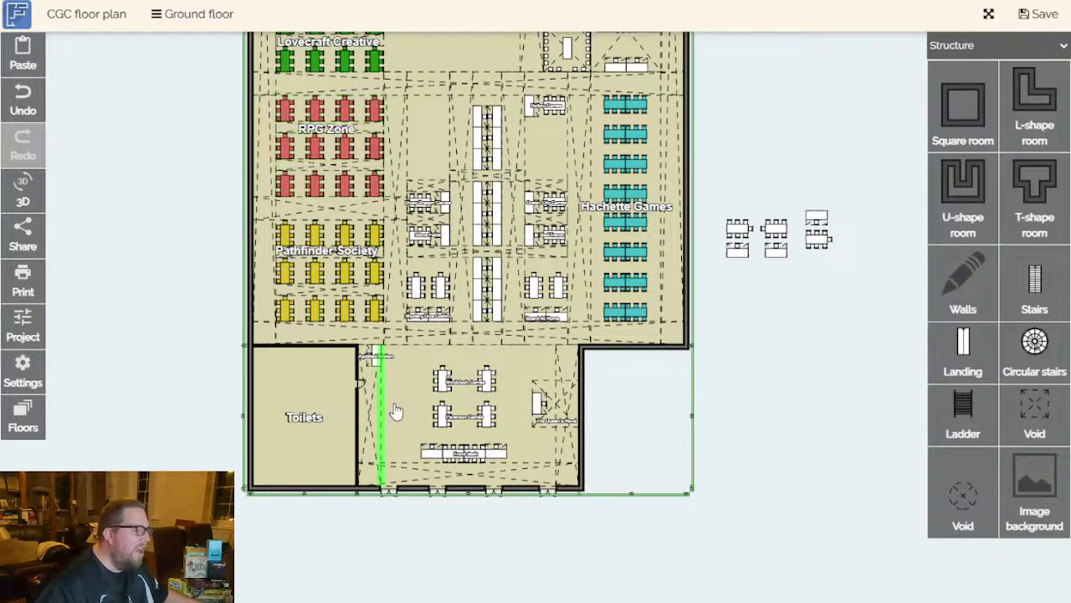
pyautogui.moveTo(773, 408); pyautogui.dragTo(796, 431)
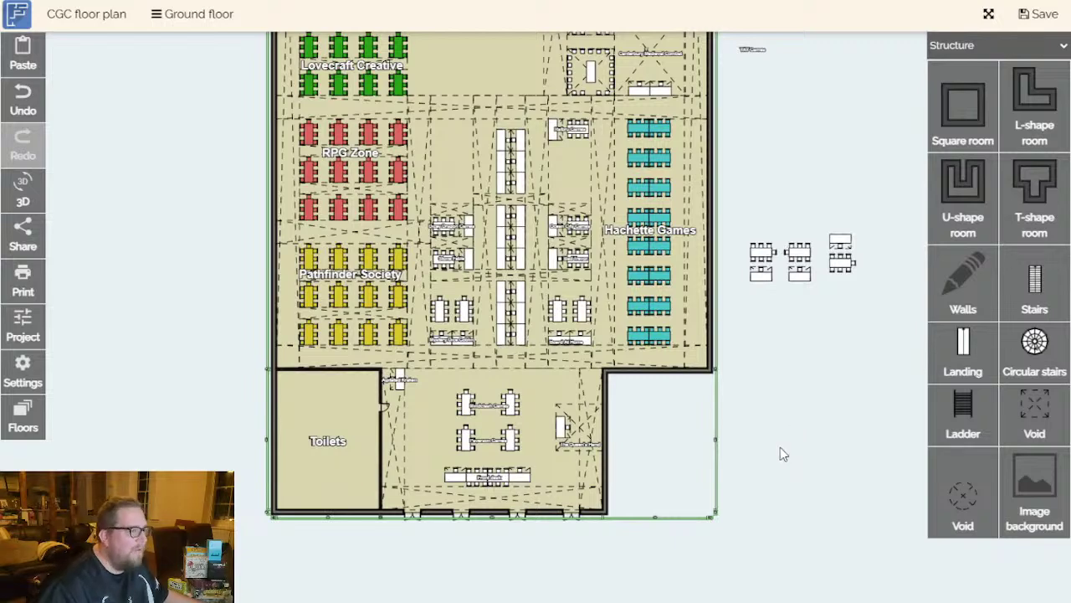
pyautogui.moveTo(686, 429); pyautogui.dragTo(785, 416)
pyautogui.moveTo(770, 299); pyautogui.dragTo(830, 409)
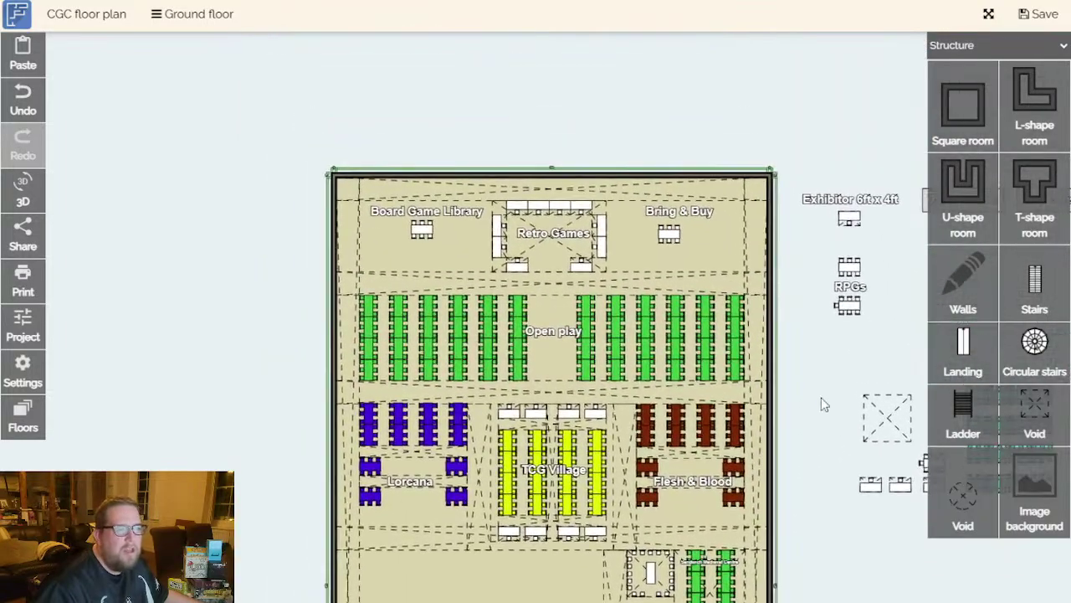
pyautogui.scroll(4, 829, 409)
pyautogui.scroll(-4, 635, 333)
pyautogui.click(782, 394)
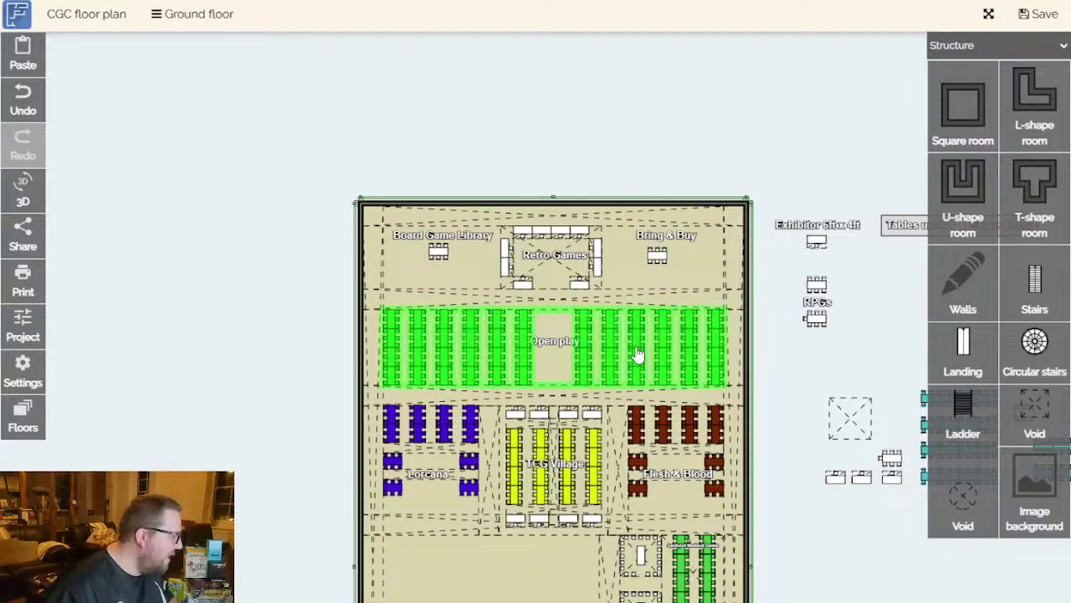
pyautogui.scroll(-3, 641, 369)
pyautogui.scroll(-3, 657, 410)
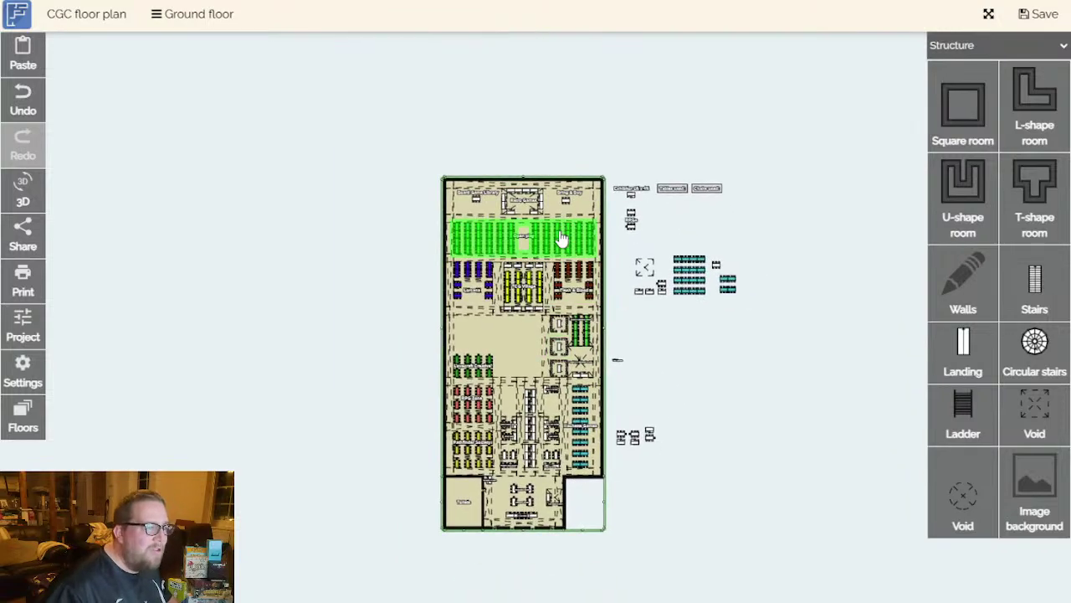
# Review the hall from Open play and TCG Village past Hachette Games and Pathfinder Society down to the front desk by the entrance.
pyautogui.scroll(5, 561, 240)
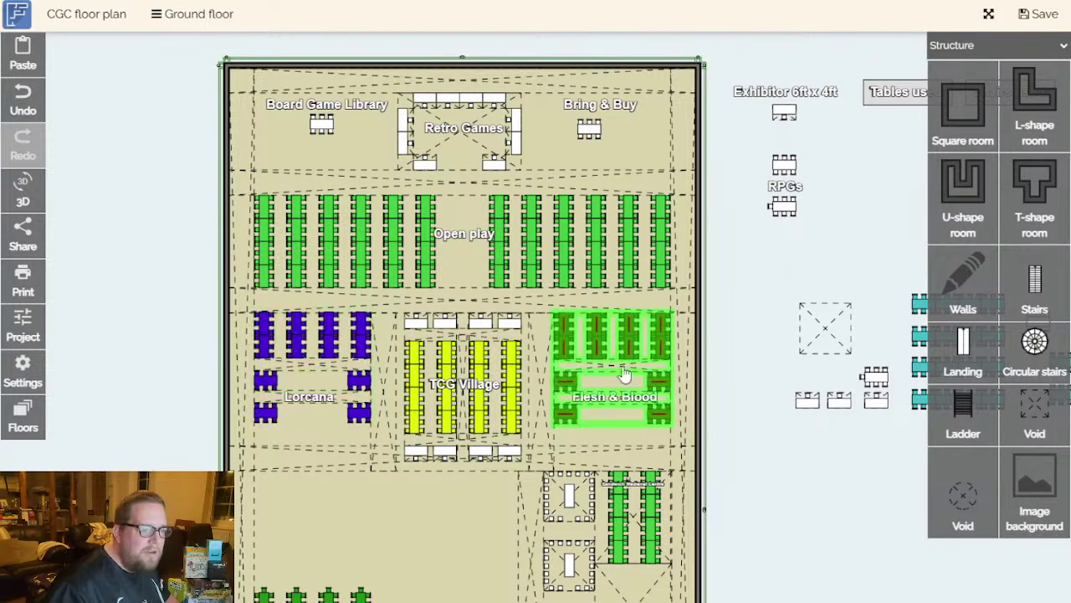
pyautogui.moveTo(755, 477); pyautogui.dragTo(697, 319)
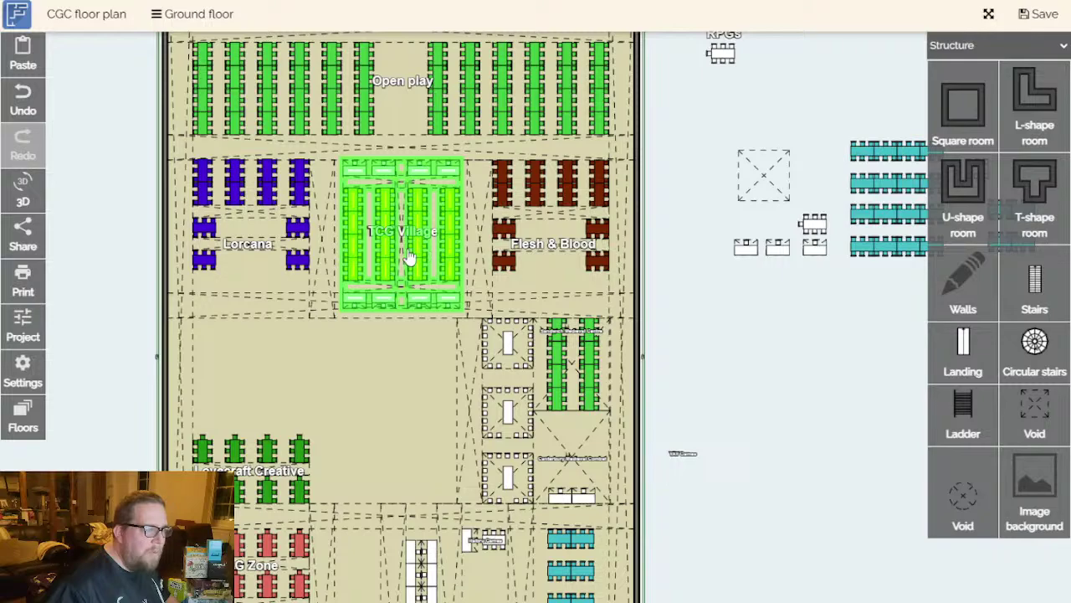
pyautogui.moveTo(758, 406); pyautogui.dragTo(684, 179)
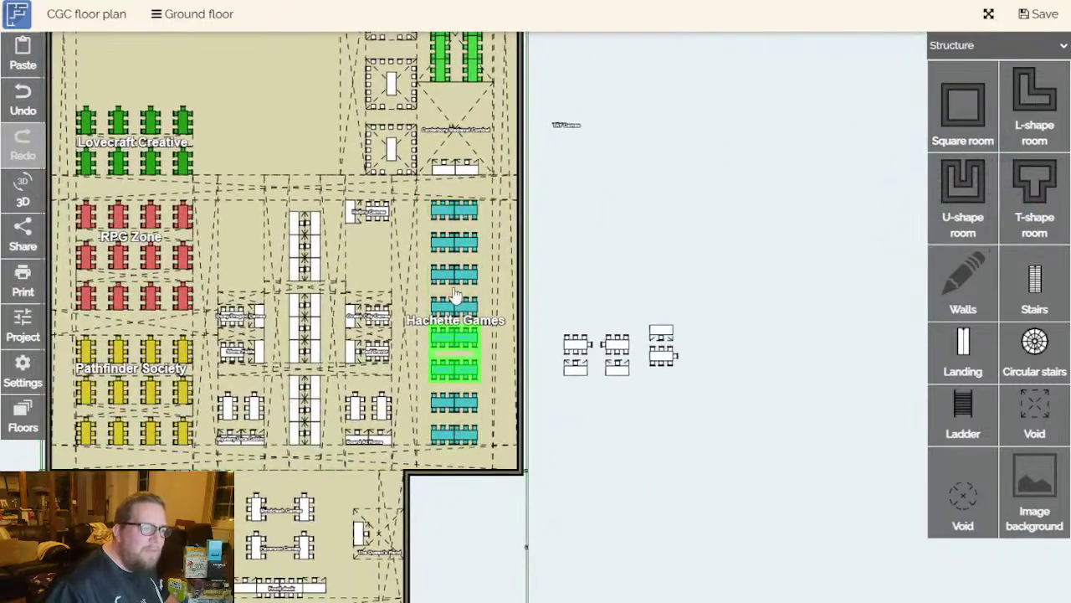
pyautogui.scroll(5, 752, 324)
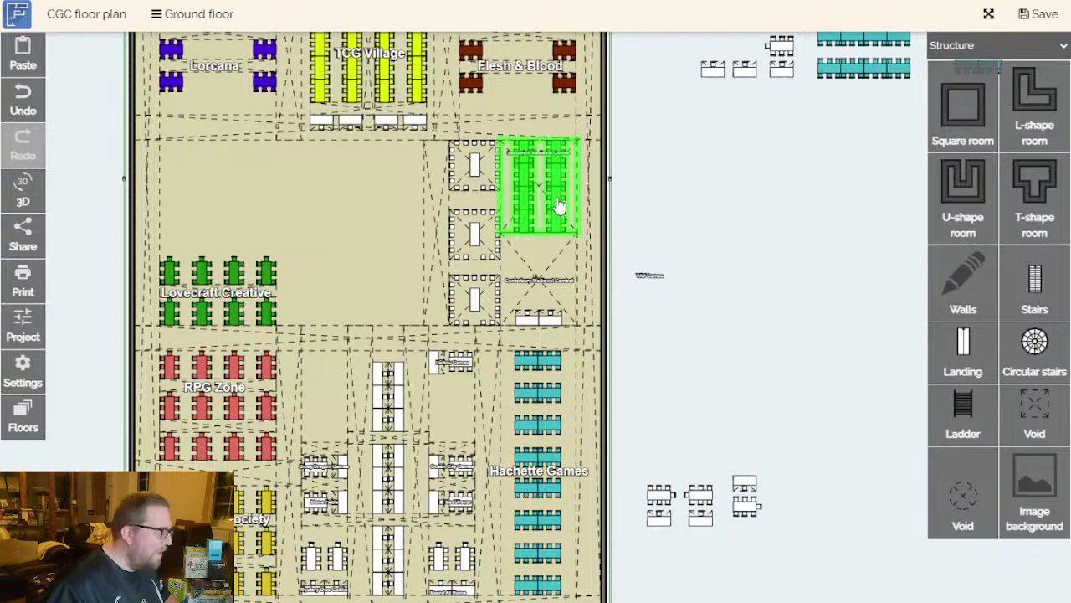
pyautogui.moveTo(377, 292); pyautogui.dragTo(569, 179)
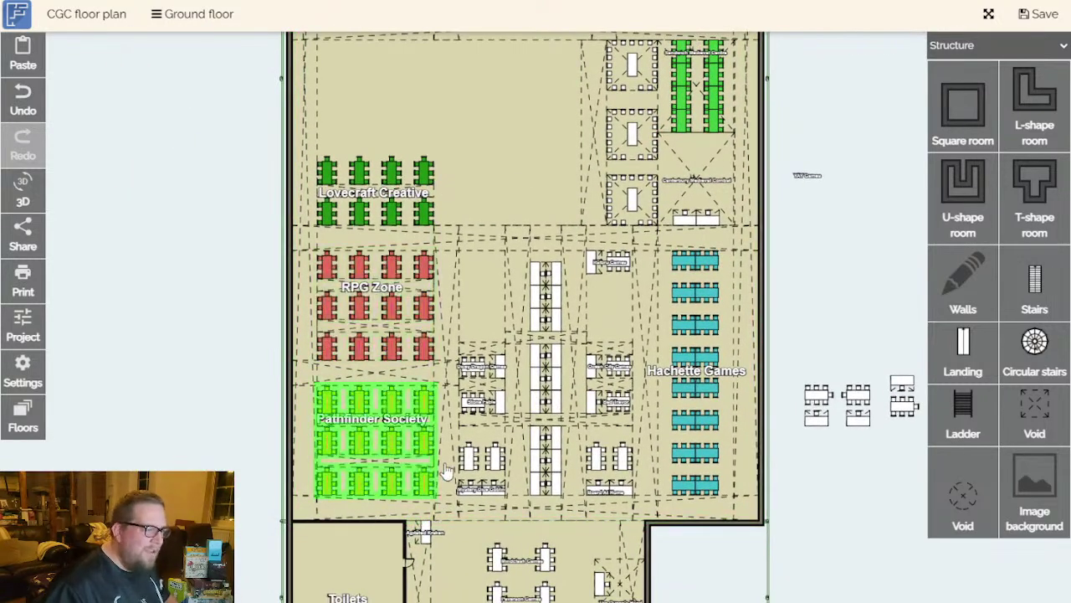
pyautogui.moveTo(262, 411); pyautogui.dragTo(213, 223)
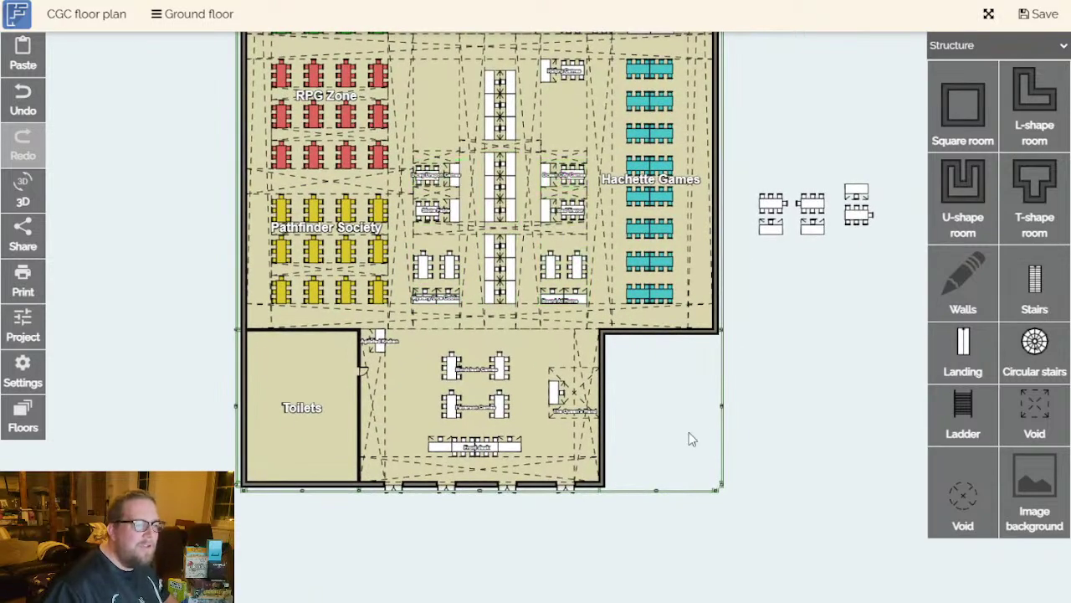
pyautogui.scroll(-3, 826, 330)
pyautogui.scroll(5, 507, 376)
pyautogui.scroll(-5, 452, 378)
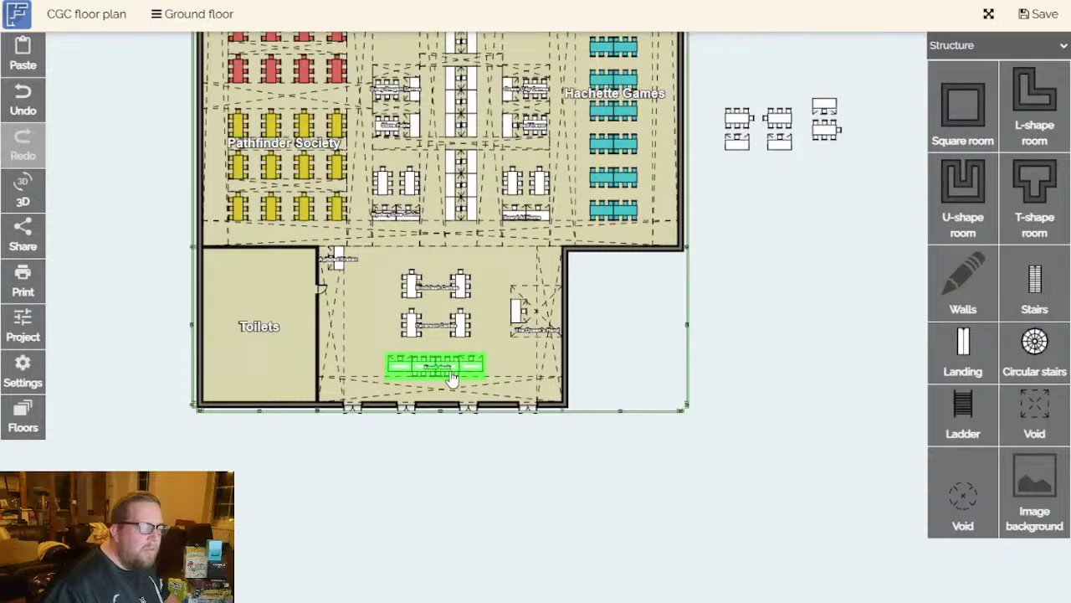
pyautogui.scroll(5, 452, 378)
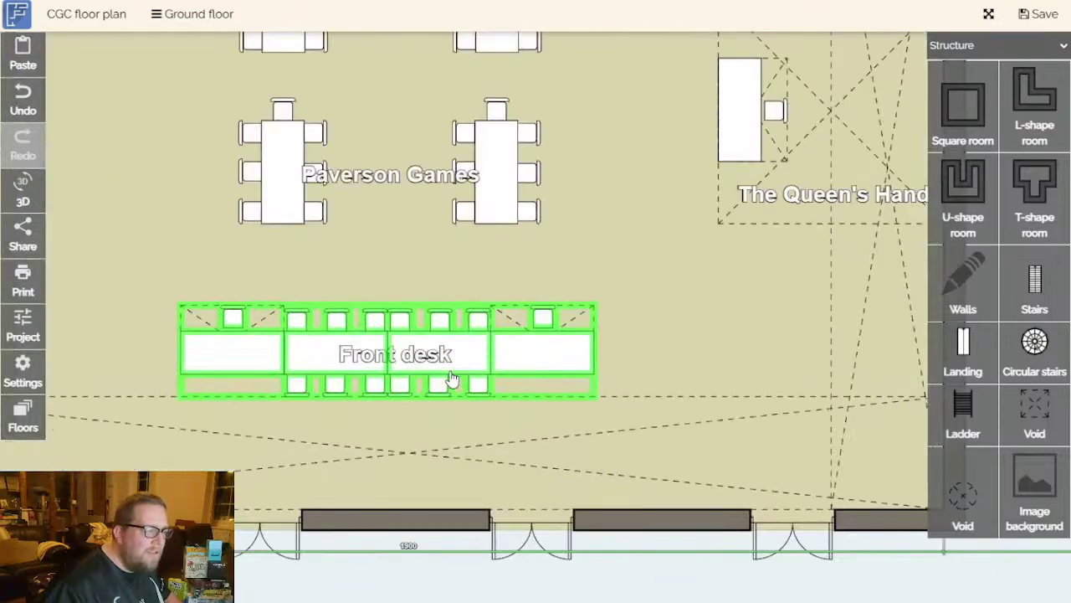
pyautogui.scroll(-10, 452, 378)
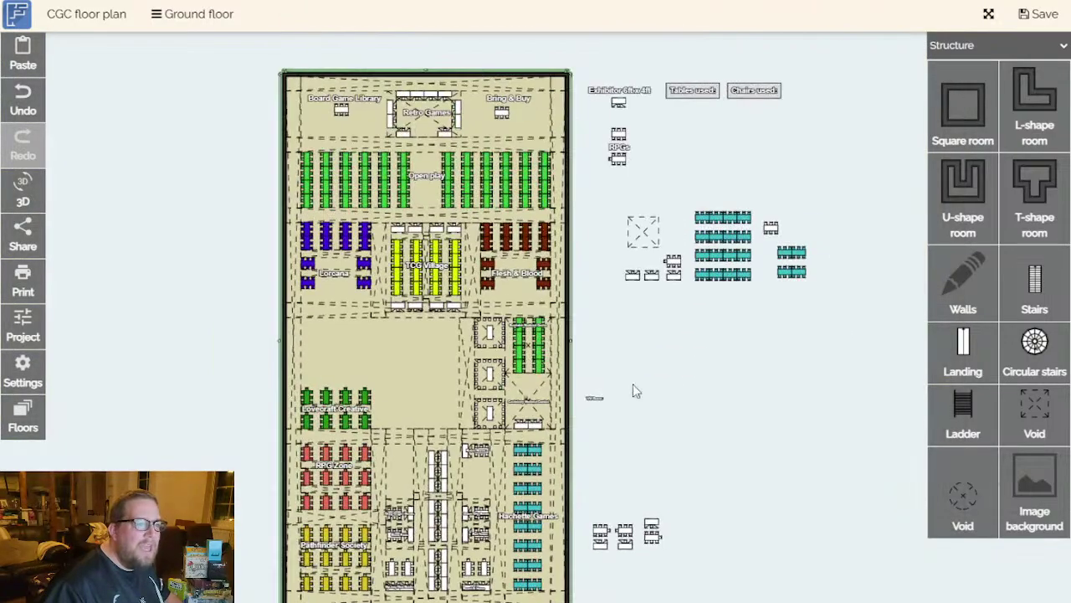
# Review the Board Game Library, Retro Games and Bring & Buy areas above the Open play tables.
pyautogui.scroll(5, 507, 239)
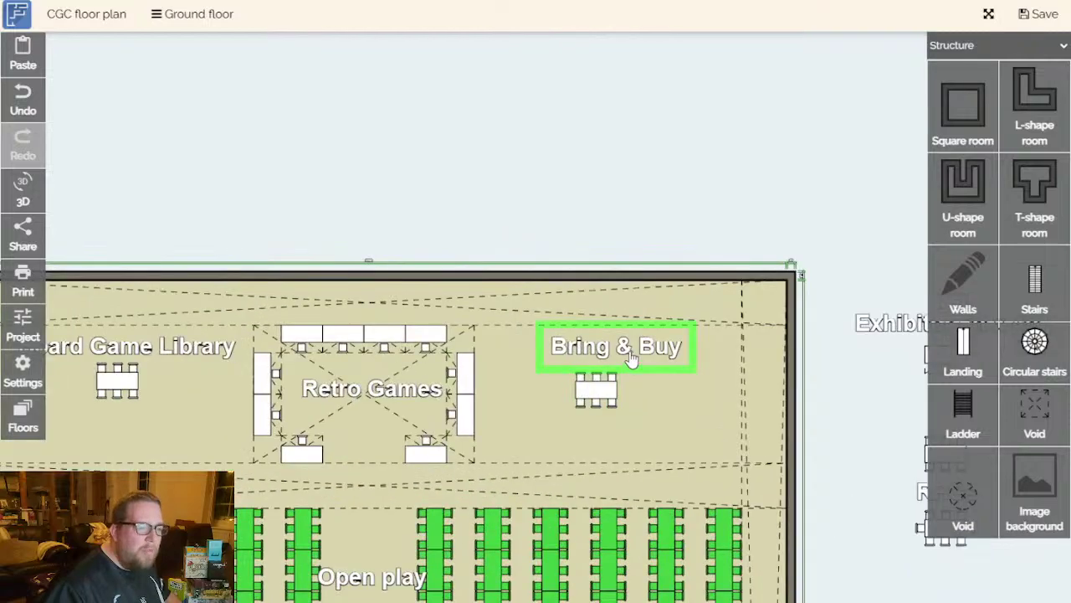
pyautogui.hscroll(-5, 347, 413)
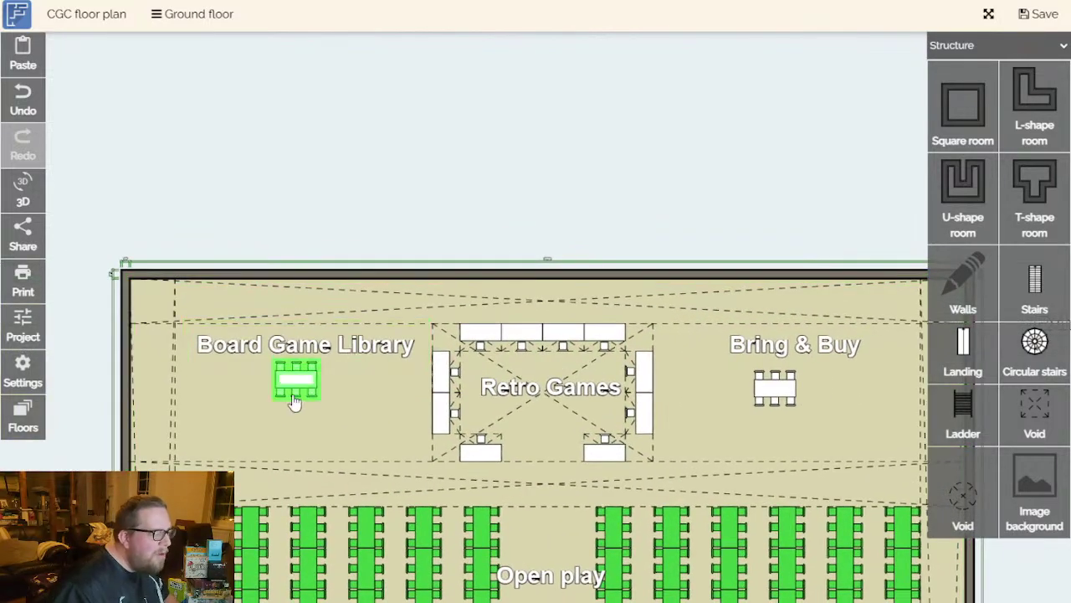
pyautogui.hscroll(5, 806, 419)
pyautogui.scroll(-3, 806, 419)
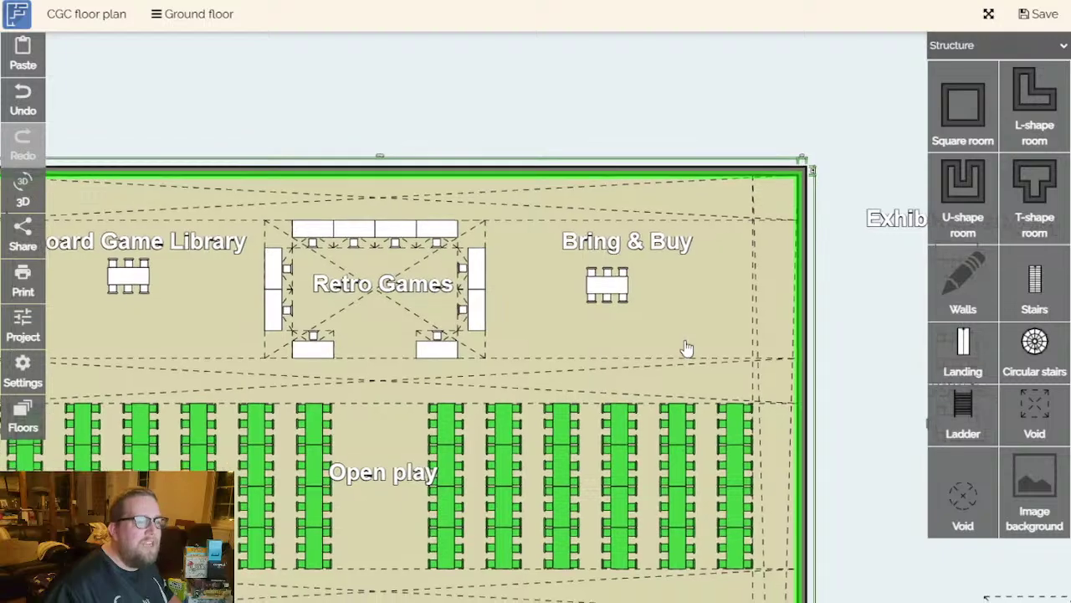
pyautogui.scroll(-3, 699, 364)
pyautogui.scroll(-1, 777, 431)
pyautogui.hscroll(1, 777, 430)
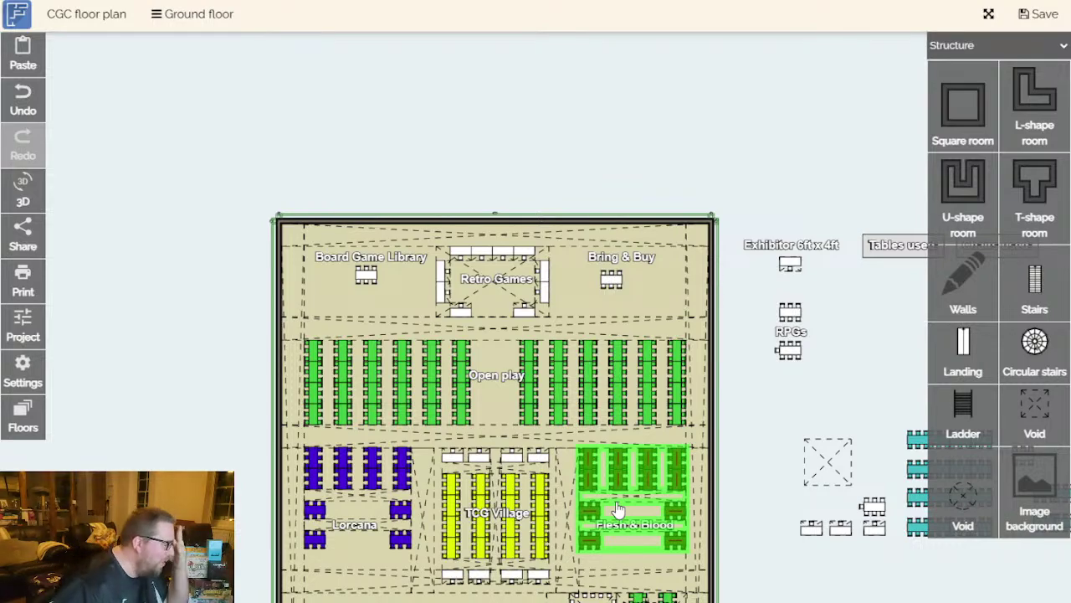
# Examine the labels and the group of spare tables placed outside the hall beside TCG Village and Flesh & Blood.
pyautogui.scroll(-2, 789, 394)
pyautogui.hscroll(2, 790, 394)
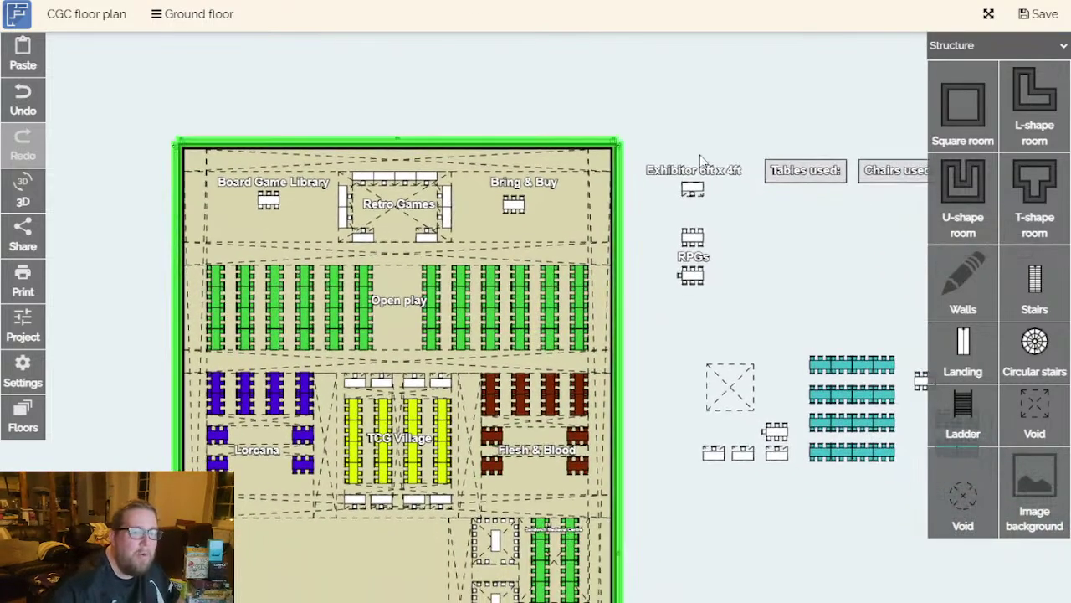
pyautogui.scroll(-2, 789, 504)
pyautogui.hscroll(2, 789, 505)
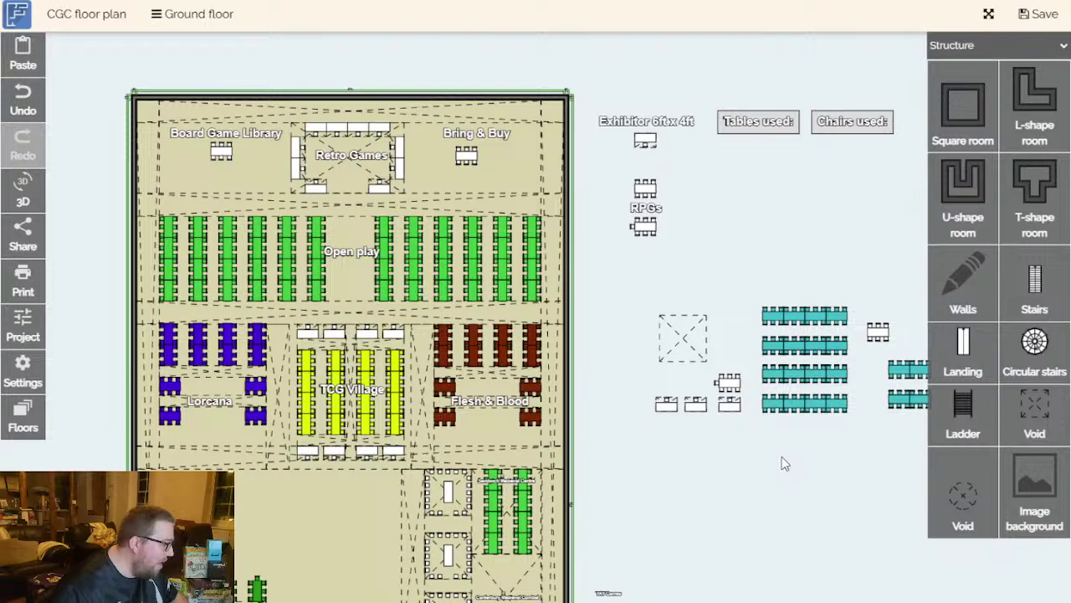
pyautogui.scroll(-1, 816, 458)
pyautogui.hscroll(4, 816, 459)
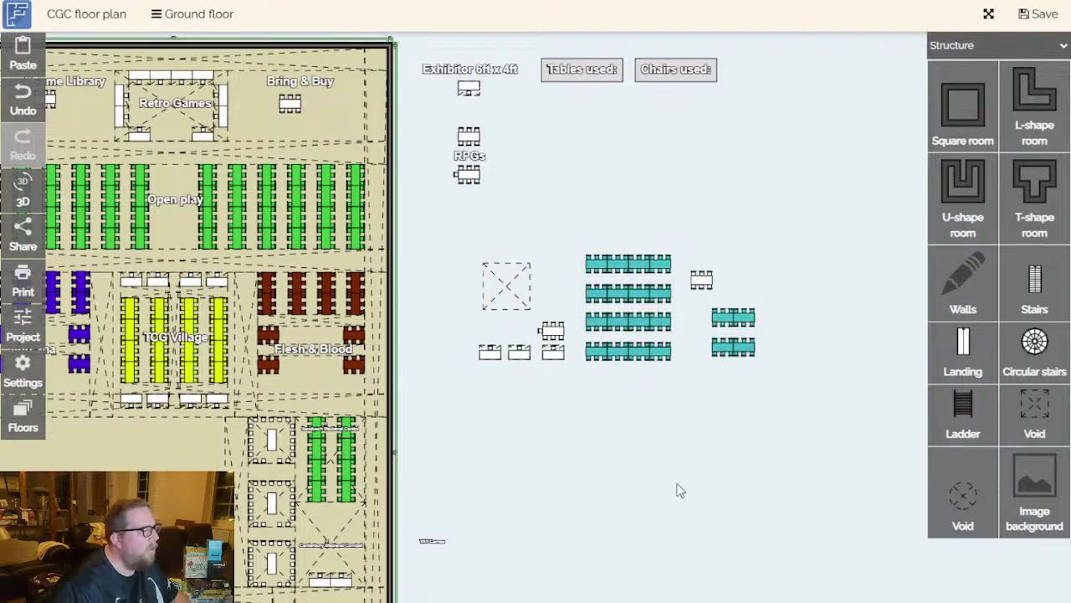
pyautogui.moveTo(660, 483); pyautogui.dragTo(707, 479)
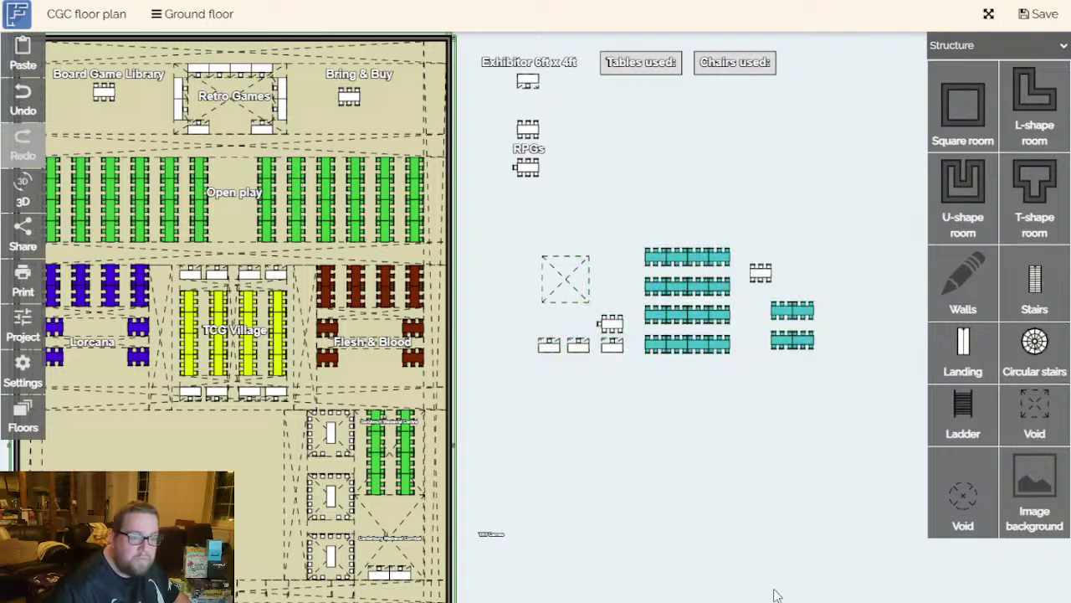
pyautogui.scroll(3, 667, 434)
pyautogui.moveTo(667, 435); pyautogui.dragTo(474, 495)
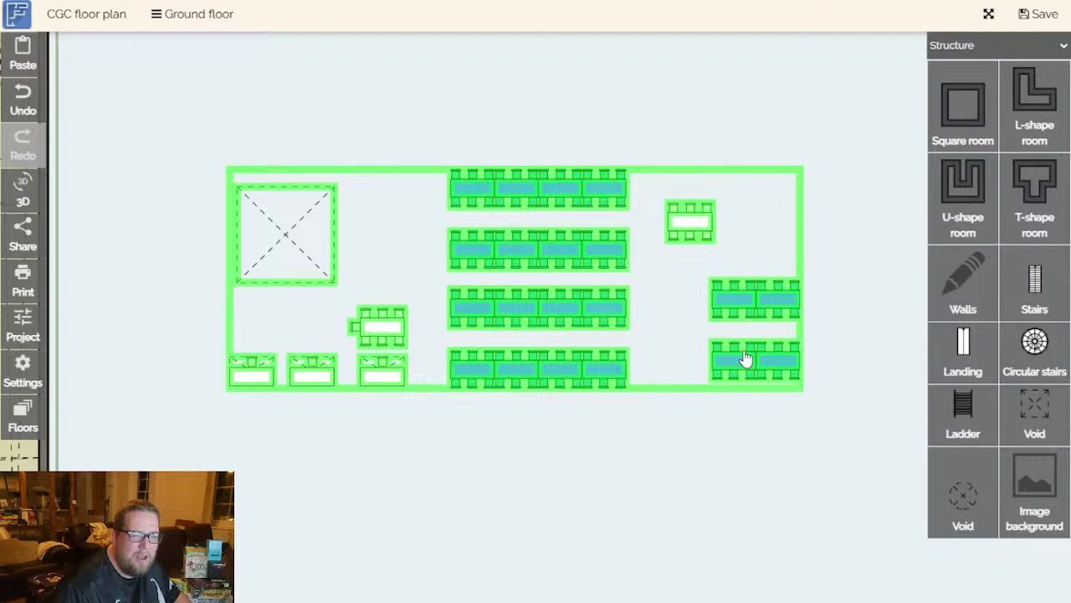
pyautogui.scroll(-5, 720, 419)
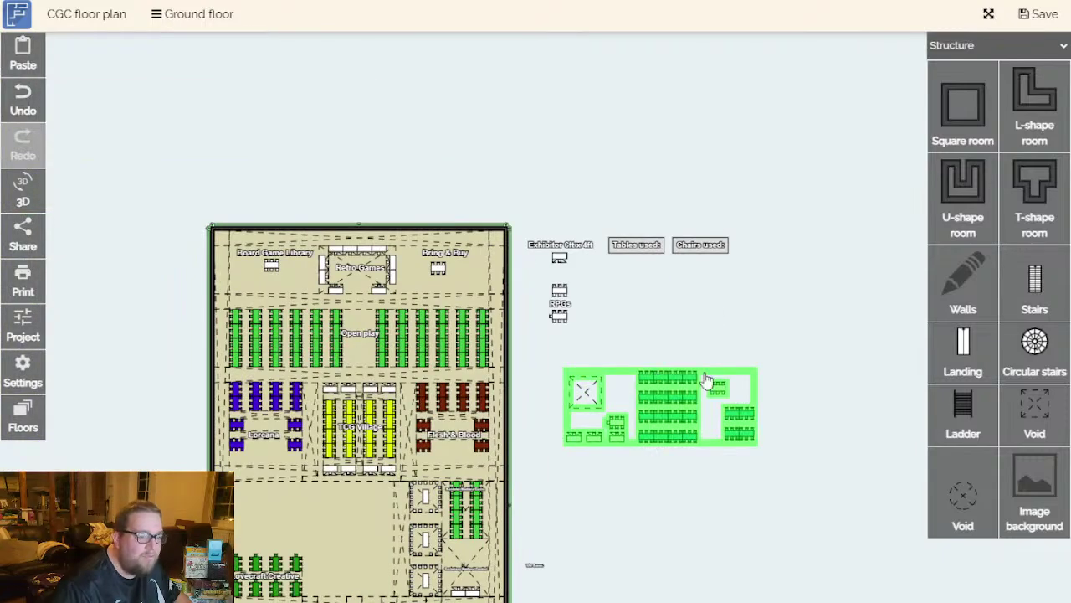
# Move the group of spare tables outside the hall down to the level of the Sandwich Medieval Centre tables.
pyautogui.click(664, 416)
pyautogui.moveTo(664, 416); pyautogui.dragTo(599, 419)
pyautogui.moveTo(676, 588); pyautogui.dragTo(714, 343)
pyautogui.moveTo(638, 228); pyautogui.dragTo(677, 299)
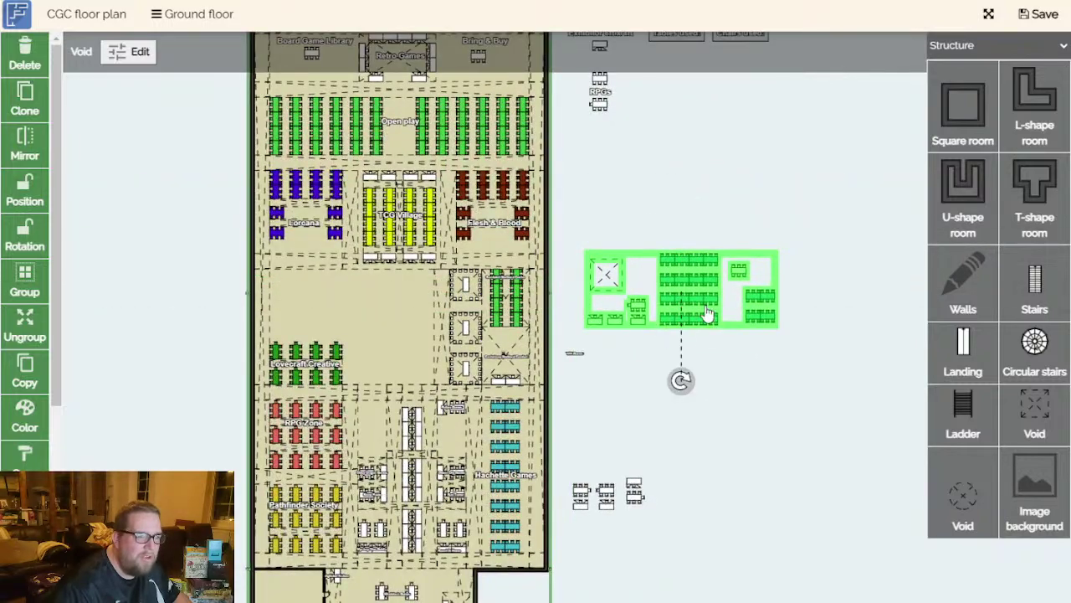
# Try the spare table group on the opposite side of the hall, level with Pathfinder Society, and return it beside the Sandwich Medieval Centre.
pyautogui.scroll(-3, 688, 348)
pyautogui.moveTo(712, 271); pyautogui.dragTo(313, 444)
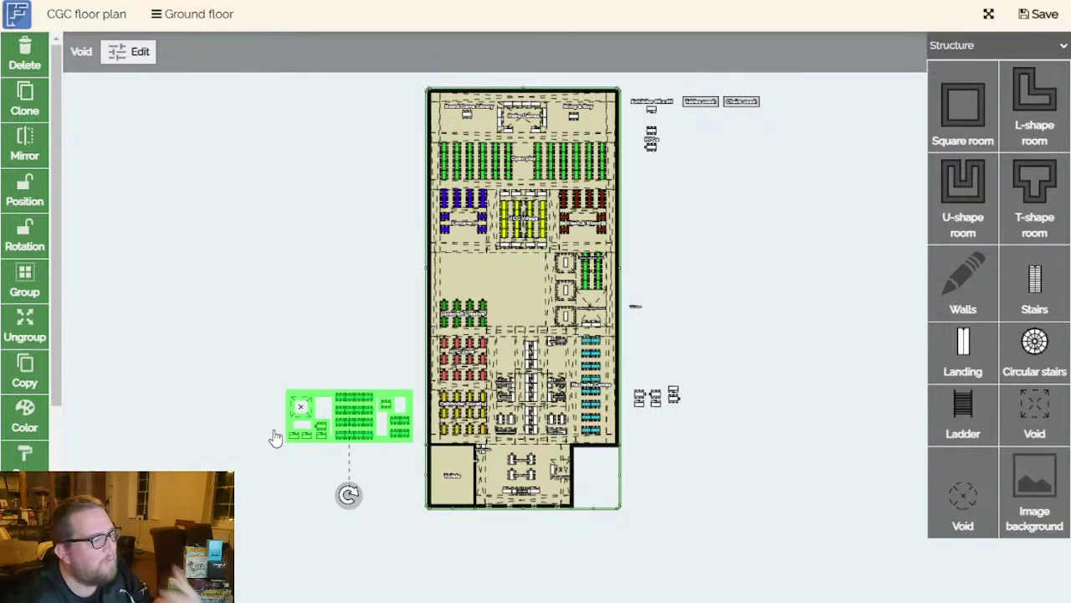
pyautogui.moveTo(339, 418); pyautogui.dragTo(712, 276)
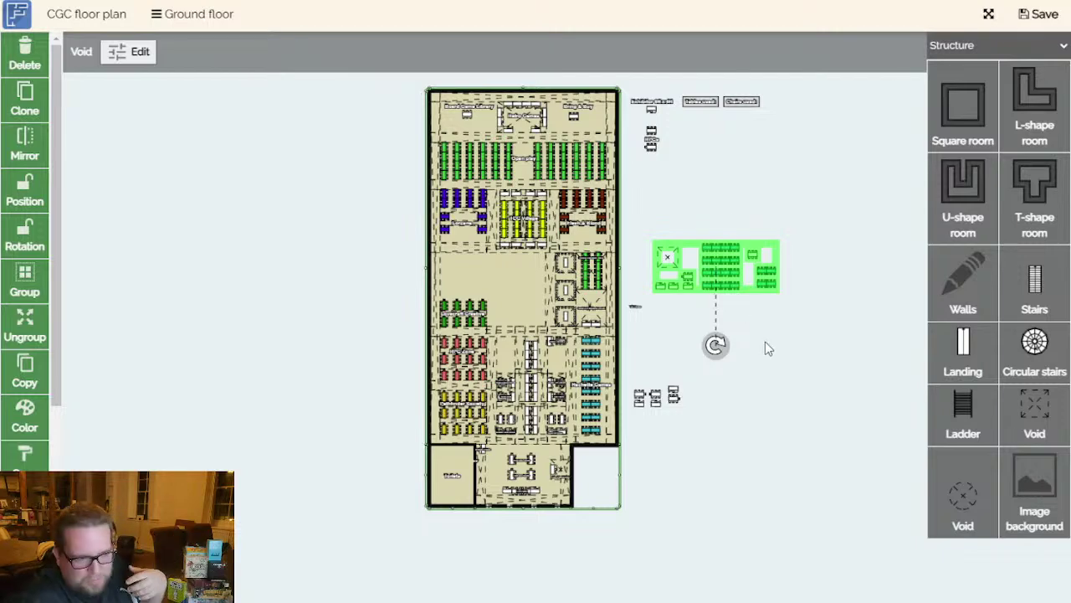
pyautogui.click(791, 444)
pyautogui.scroll(2, 763, 447)
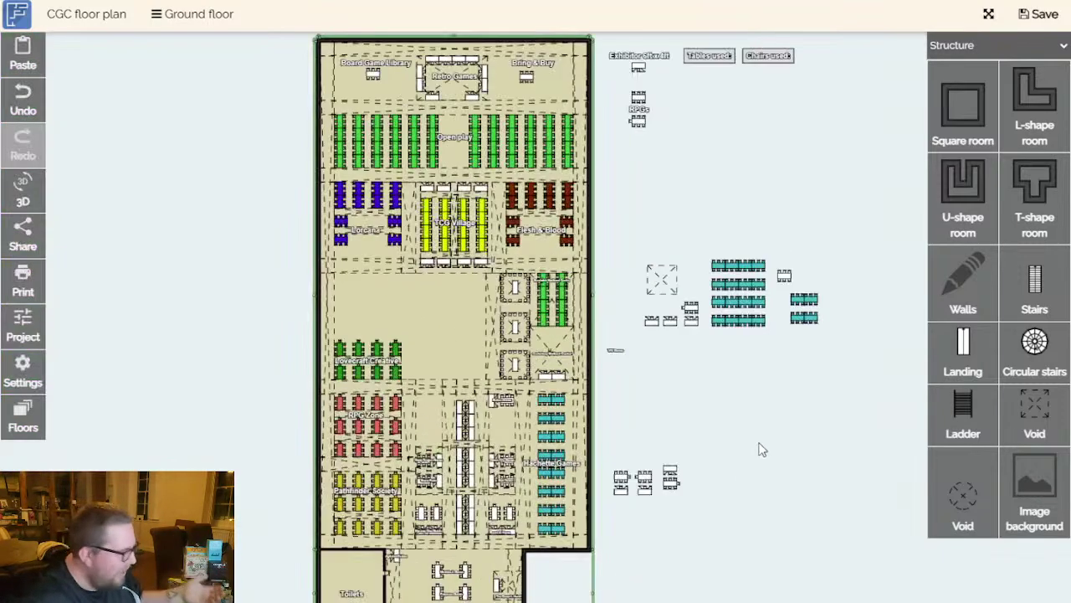
pyautogui.scroll(1, 716, 495)
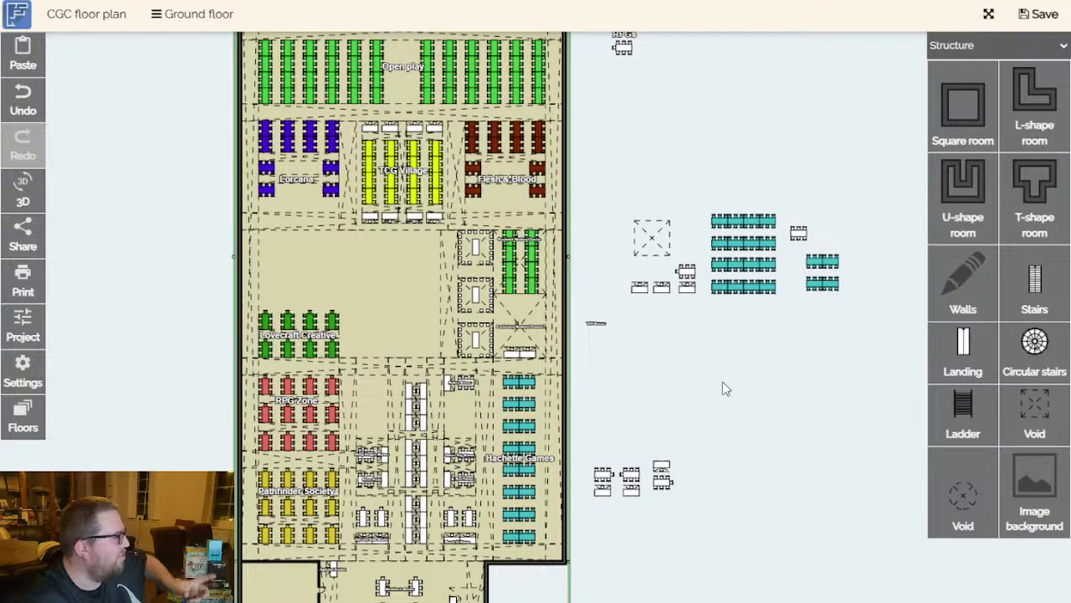
pyautogui.moveTo(744, 423); pyautogui.dragTo(772, 452)
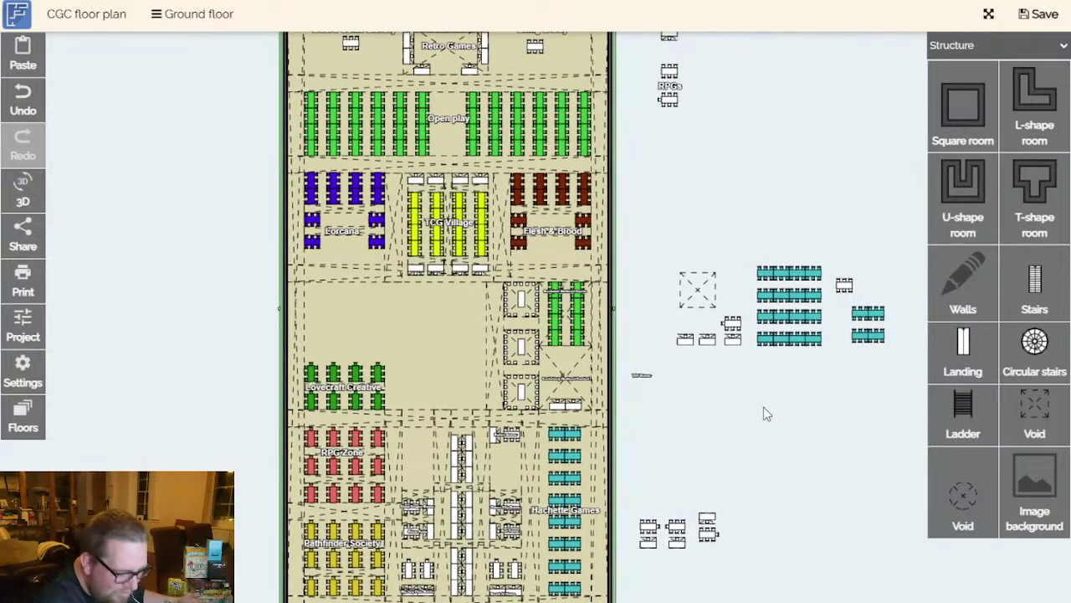
pyautogui.moveTo(743, 440); pyautogui.dragTo(763, 427)
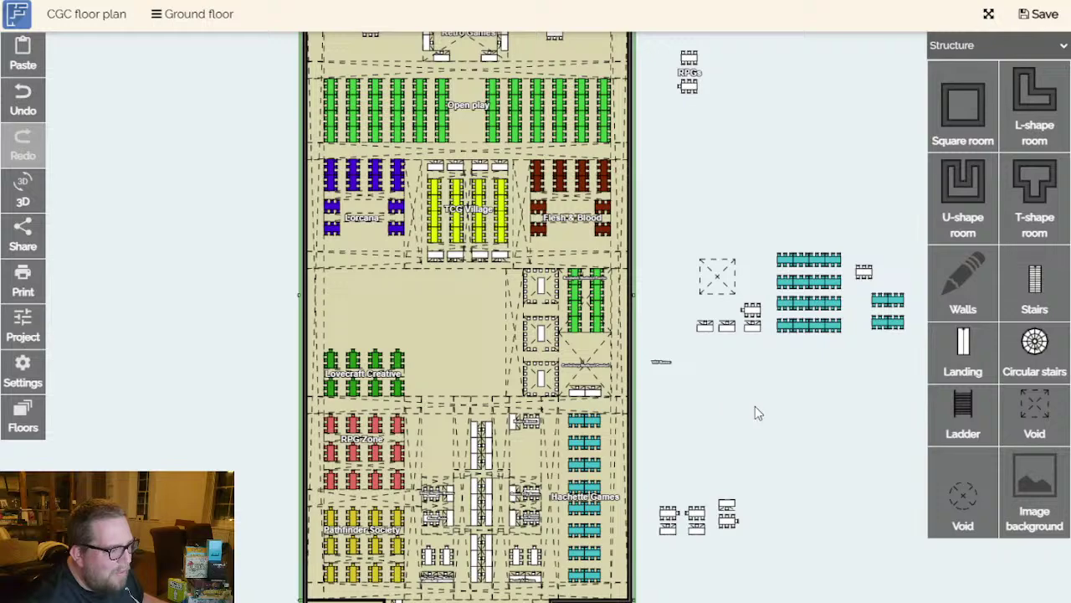
pyautogui.scroll(-2, 717, 376)
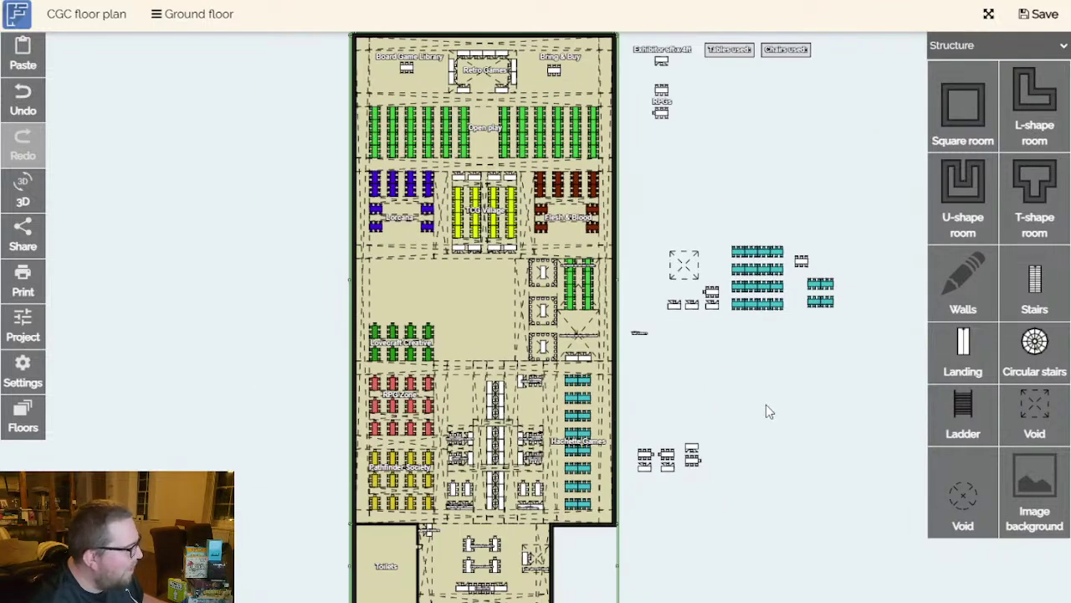
pyautogui.scroll(1, 766, 405)
pyautogui.scroll(1, 714, 373)
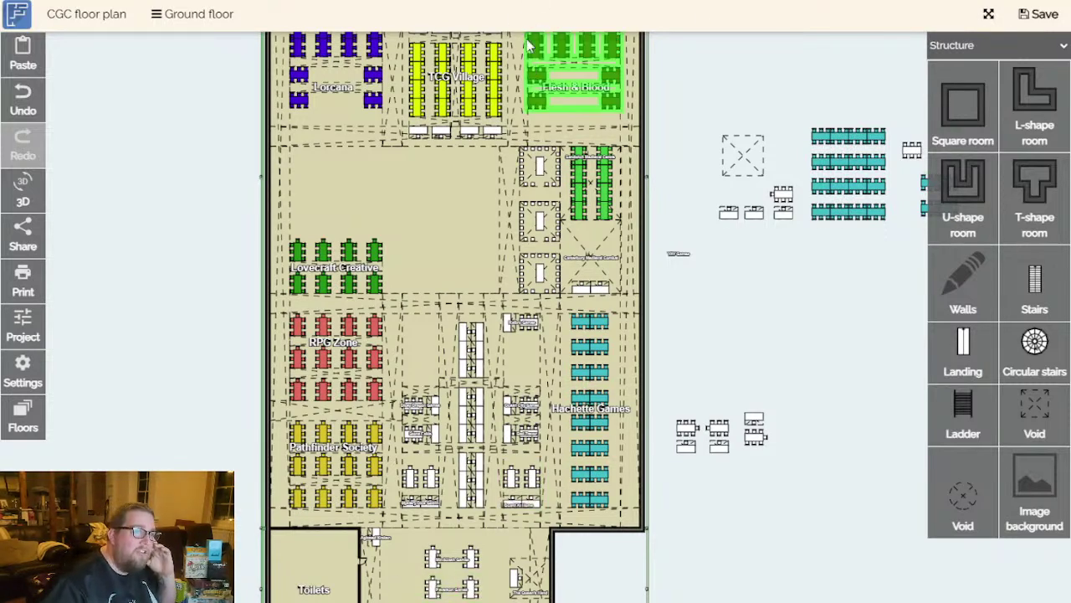
# Leave the full-screen floor plan and open Google Maps in the other browser tab by searching for "google maps".
pyautogui.press('F11')
pyautogui.click(235, 20)
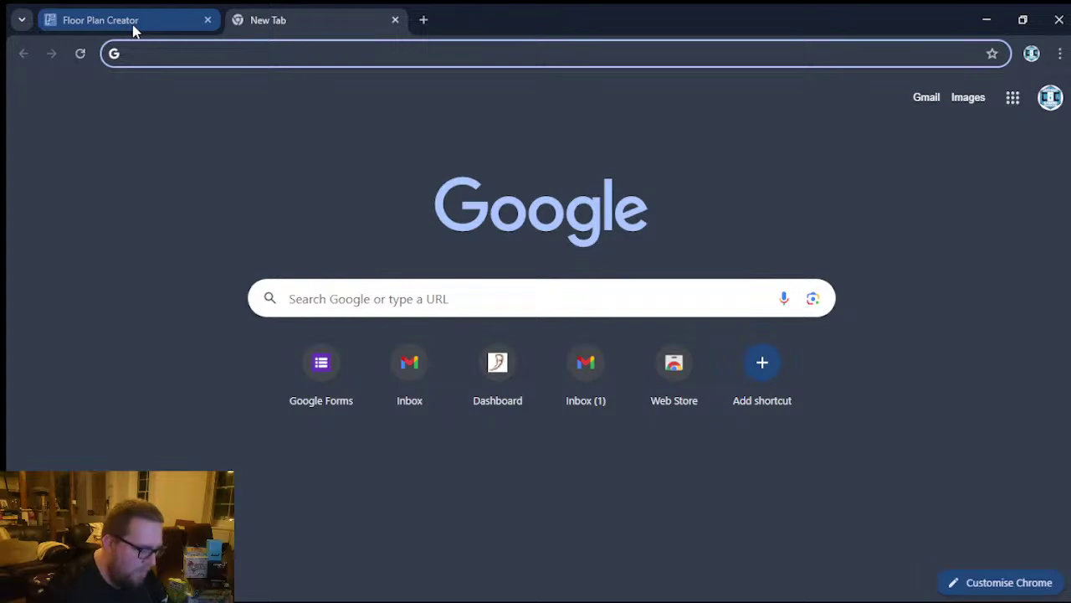
pyautogui.write('google maps')
pyautogui.press('Return')
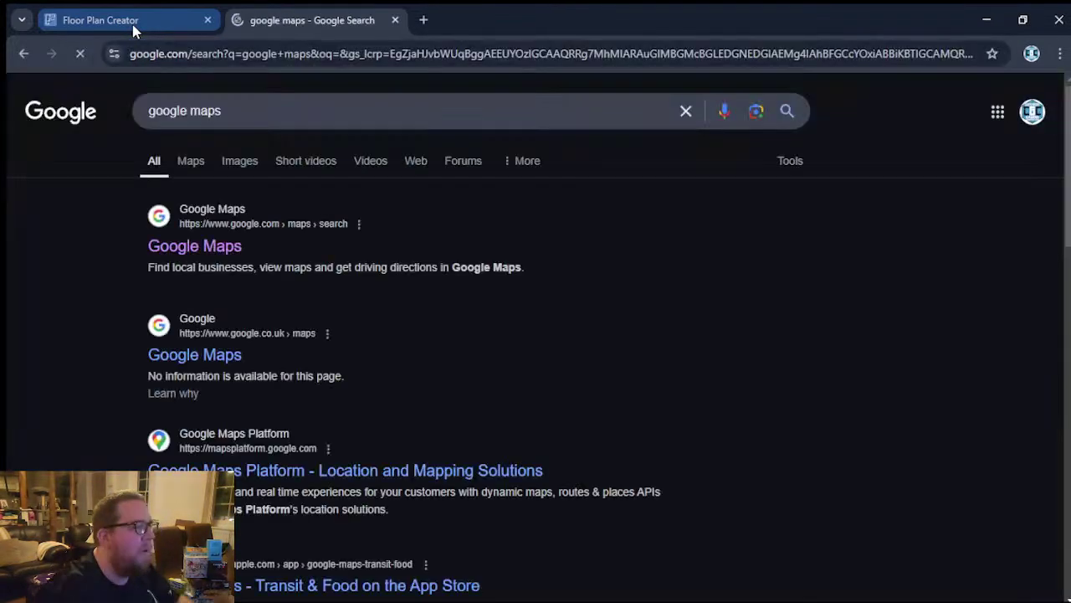
pyautogui.click(227, 246)
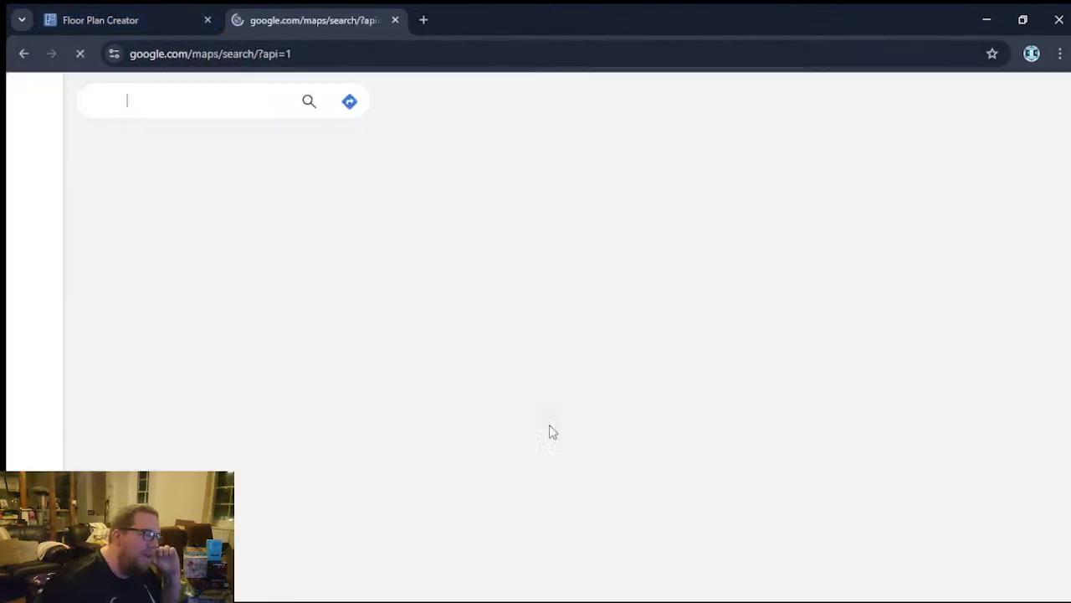
# Locate the University of Kent on Google Maps and examine the parking and sports grounds around Kent University Tennis and Park Wood Rd.
pyautogui.scroll(-3, 485, 446)
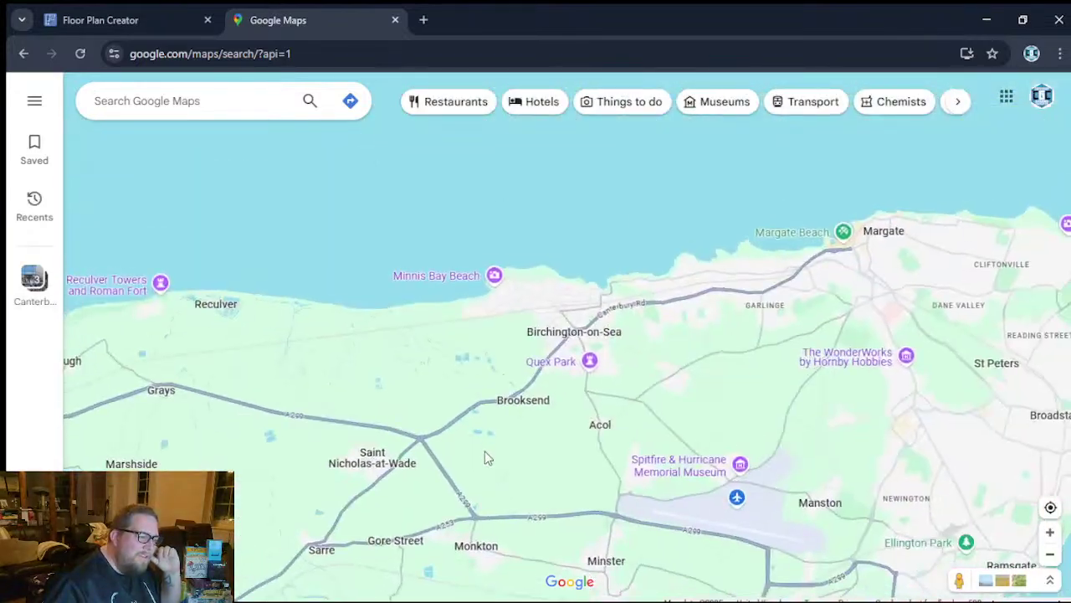
pyautogui.scroll(-5, 485, 446)
pyautogui.scroll(5, 494, 418)
pyautogui.scroll(8, 506, 400)
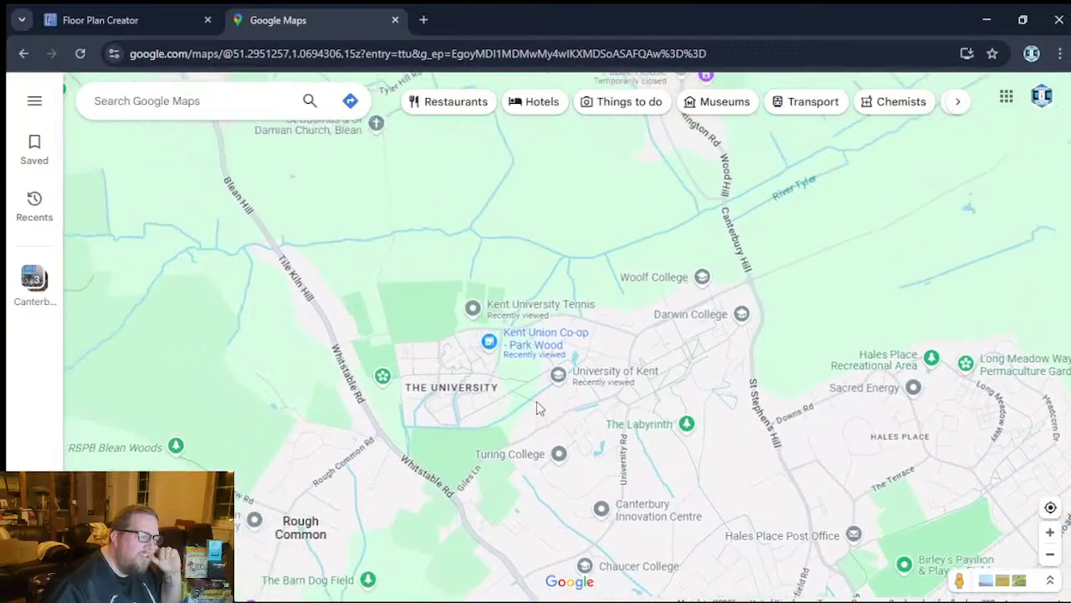
pyautogui.scroll(5, 530, 401)
pyautogui.scroll(7, 607, 244)
pyautogui.moveTo(629, 303); pyautogui.dragTo(696, 379)
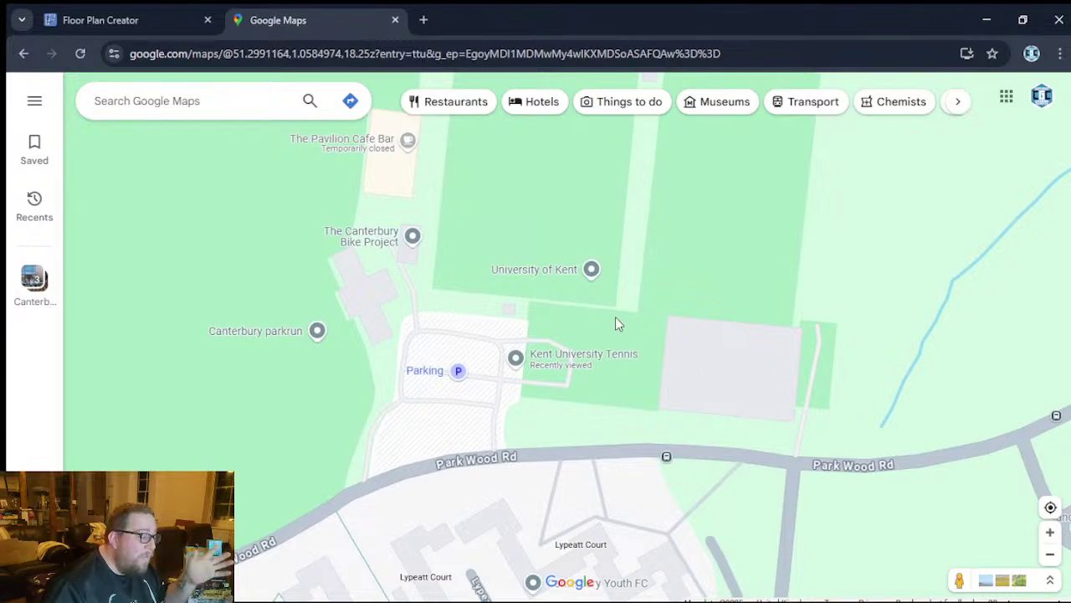
pyautogui.moveTo(682, 325); pyautogui.dragTo(627, 403)
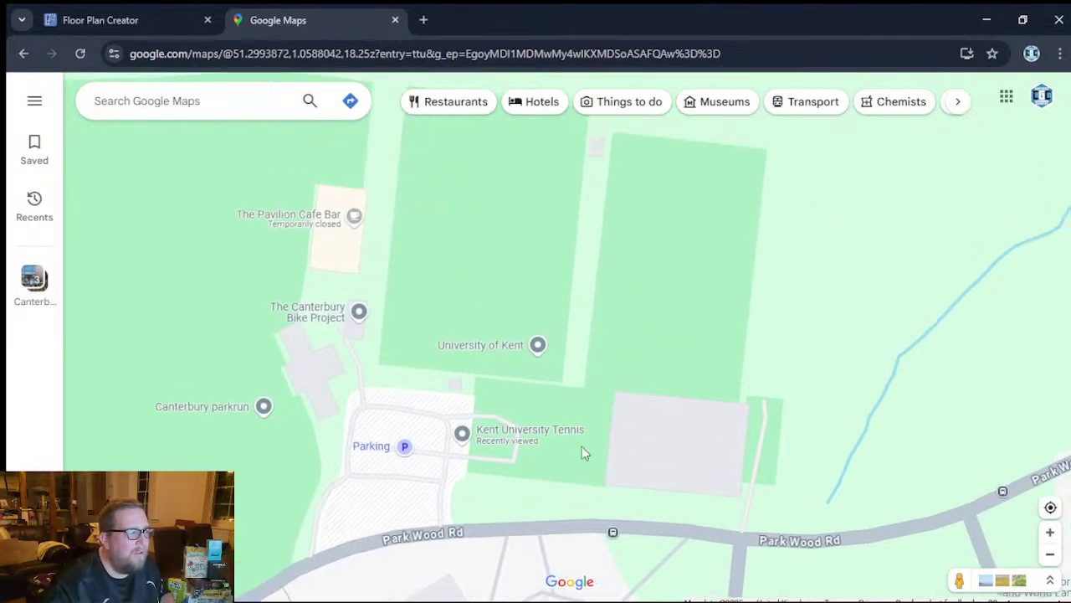
# Examine the map from the Pavilion Cafe Bar along Park Wood Rd past the Jennison Building to the Sports Centre.
pyautogui.moveTo(312, 220)
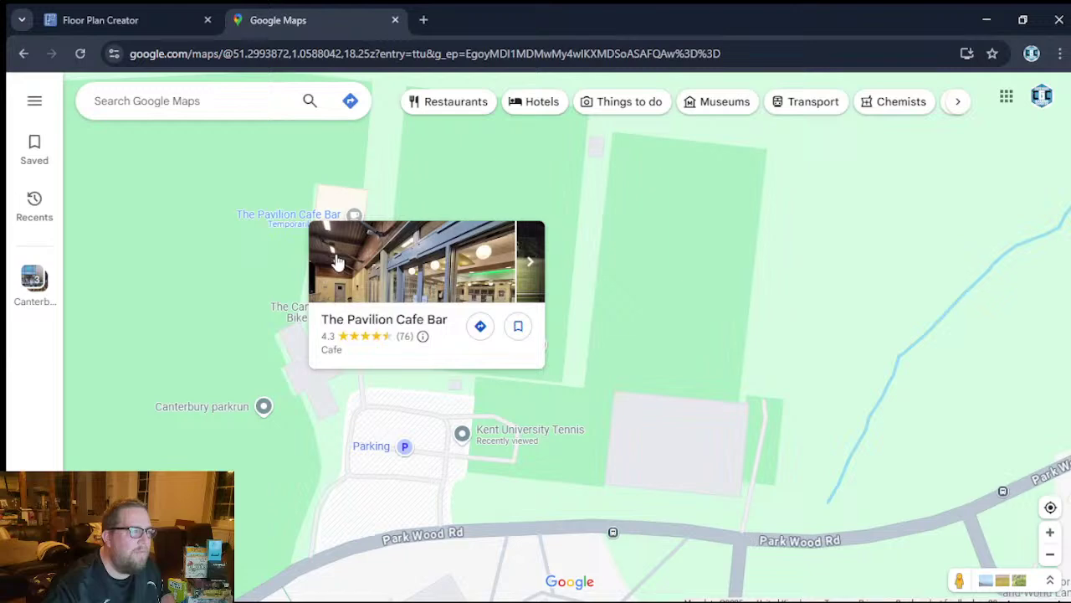
pyautogui.scroll(2, 382, 220)
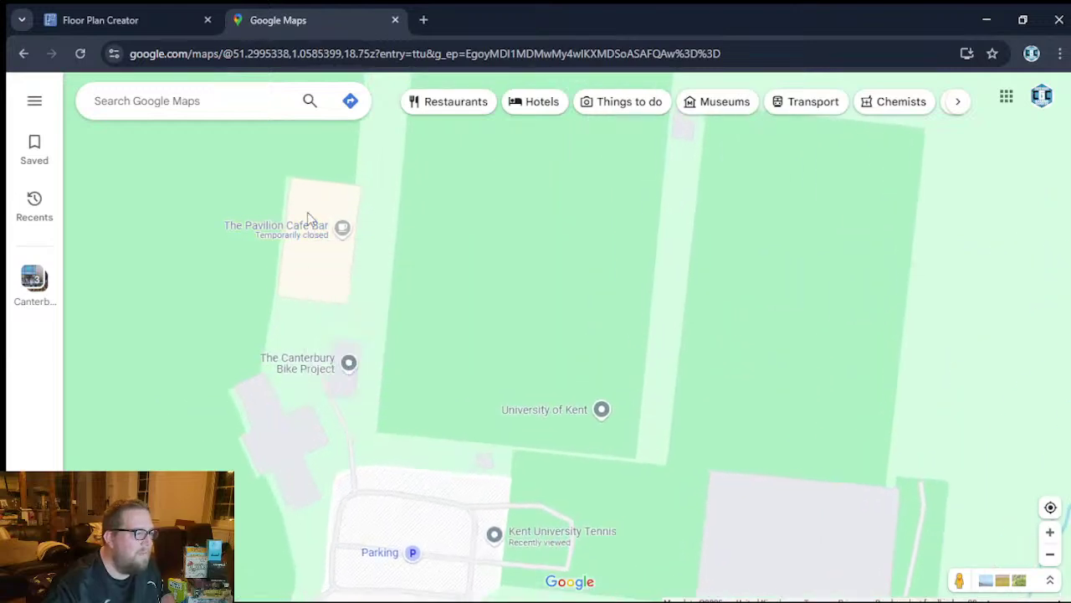
pyautogui.scroll(-2, 363, 283)
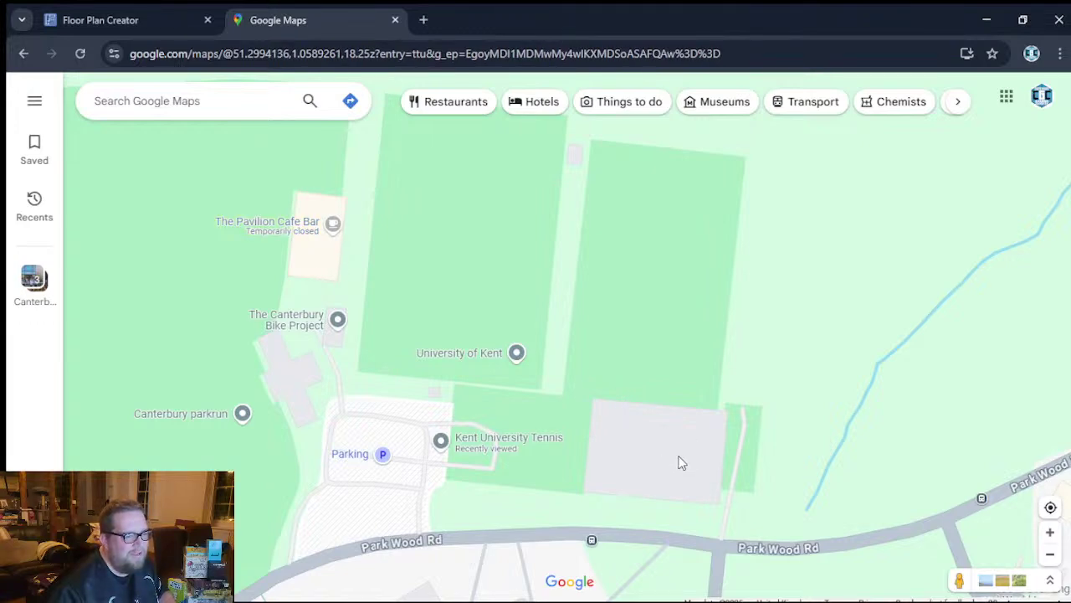
pyautogui.moveTo(680, 461); pyautogui.dragTo(615, 328)
pyautogui.scroll(-3, 733, 405)
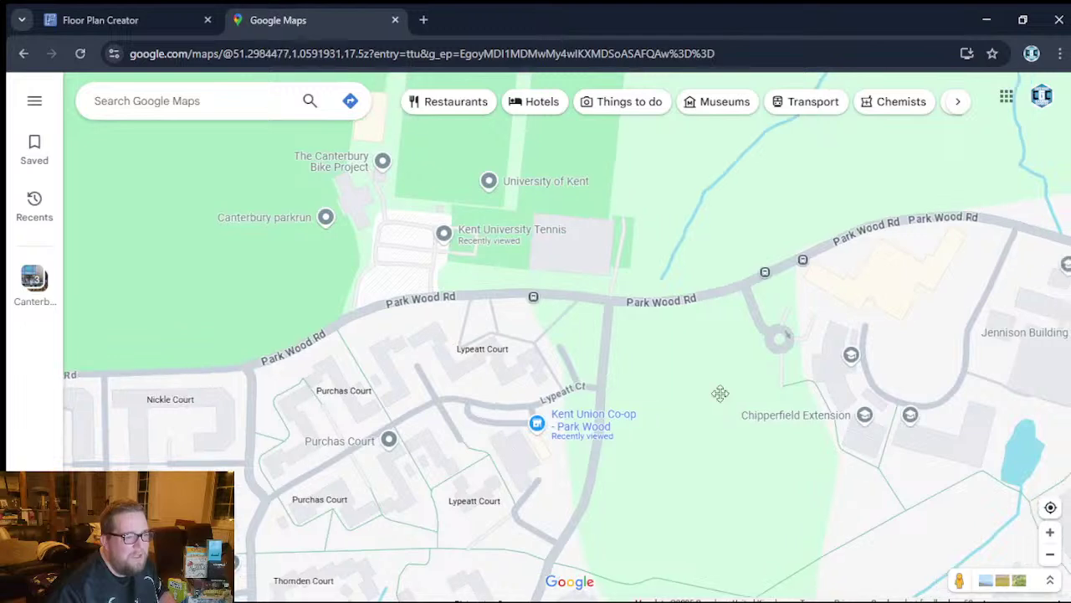
pyautogui.moveTo(645, 390); pyautogui.dragTo(416, 380)
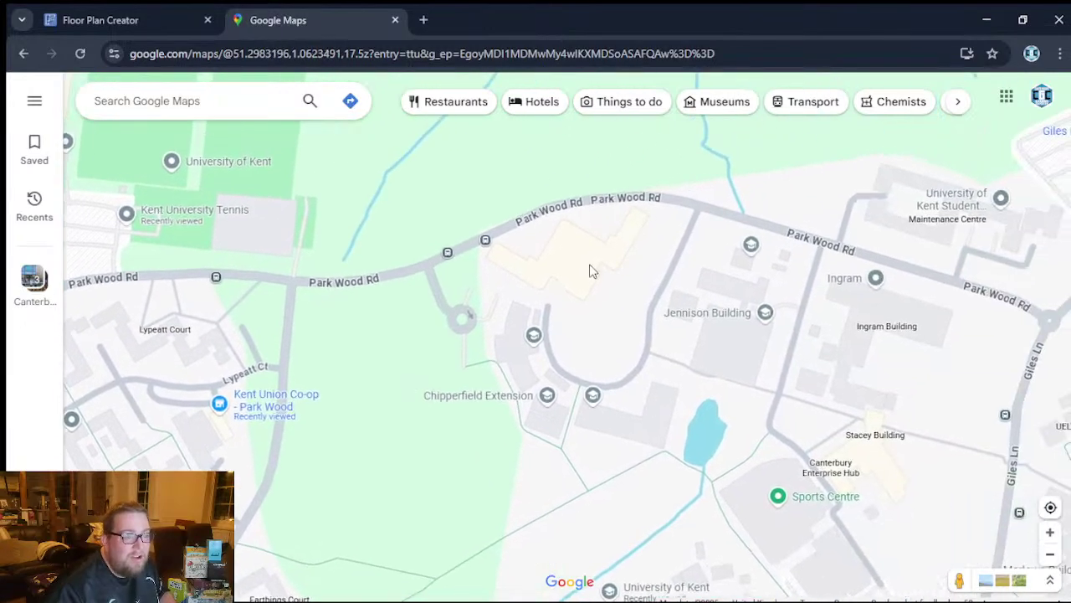
pyautogui.scroll(5, 589, 265)
pyautogui.moveTo(682, 431); pyautogui.dragTo(691, 512)
pyautogui.scroll(-4, 596, 409)
pyautogui.moveTo(595, 410); pyautogui.dragTo(618, 249)
pyautogui.scroll(-1, 545, 198)
pyautogui.moveTo(903, 577); pyautogui.dragTo(748, 421)
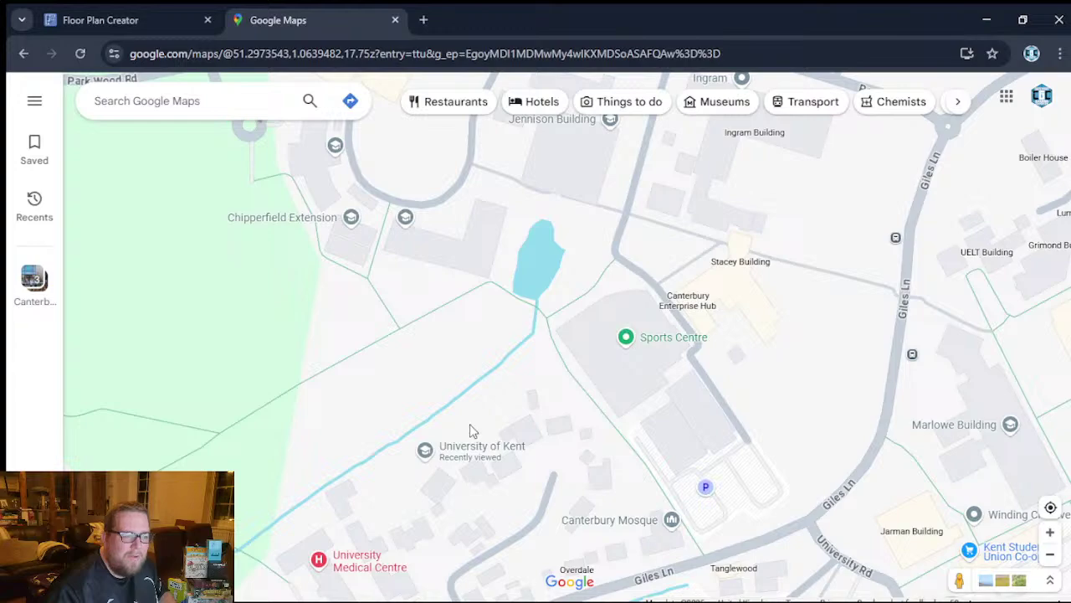
# Examine the car parks and college buildings around Giles Ln, Keynes College, Kent Students' Union and Eliot College.
pyautogui.scroll(-2, 492, 423)
pyautogui.moveTo(251, 418); pyautogui.dragTo(556, 244)
pyautogui.scroll(1, 352, 242)
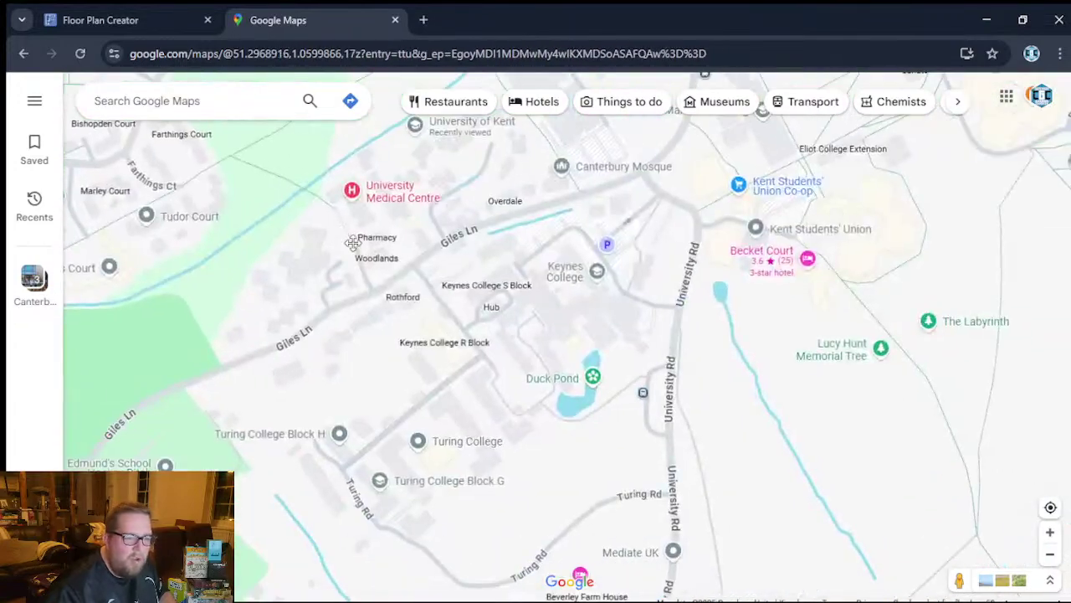
pyautogui.moveTo(794, 229); pyautogui.dragTo(821, 155)
pyautogui.moveTo(502, 335); pyautogui.dragTo(713, 376)
pyautogui.moveTo(902, 503); pyautogui.dragTo(633, 403)
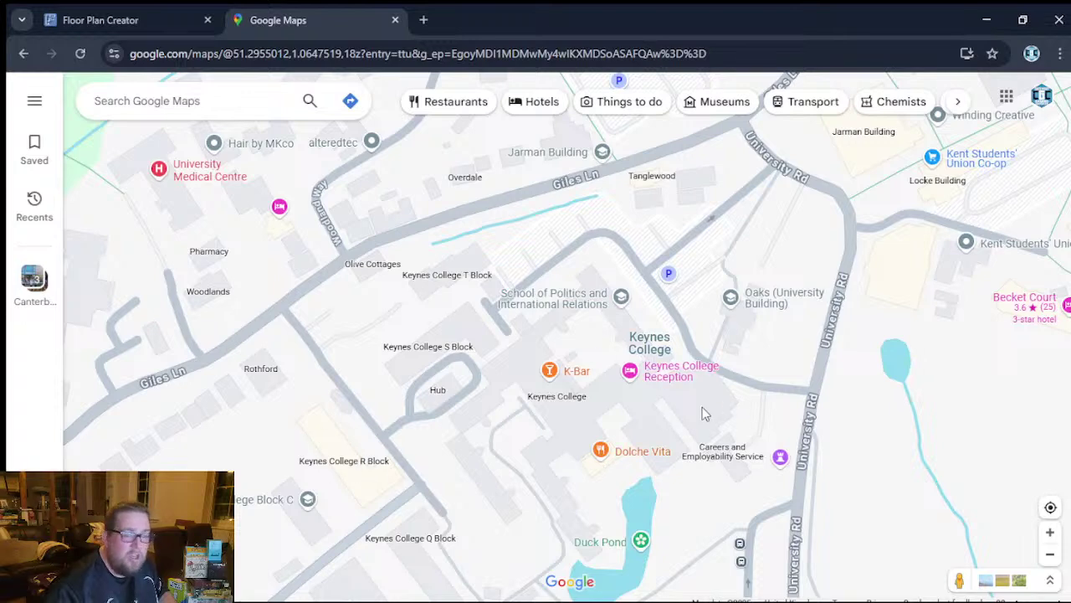
pyautogui.moveTo(711, 405); pyautogui.dragTo(354, 416)
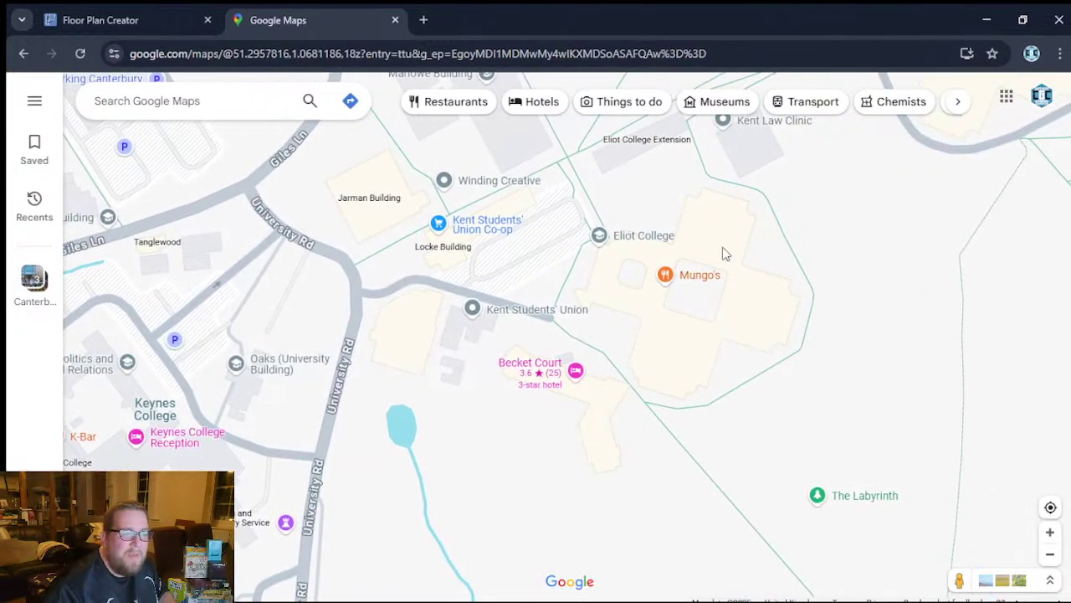
pyautogui.moveTo(553, 326); pyautogui.dragTo(653, 536)
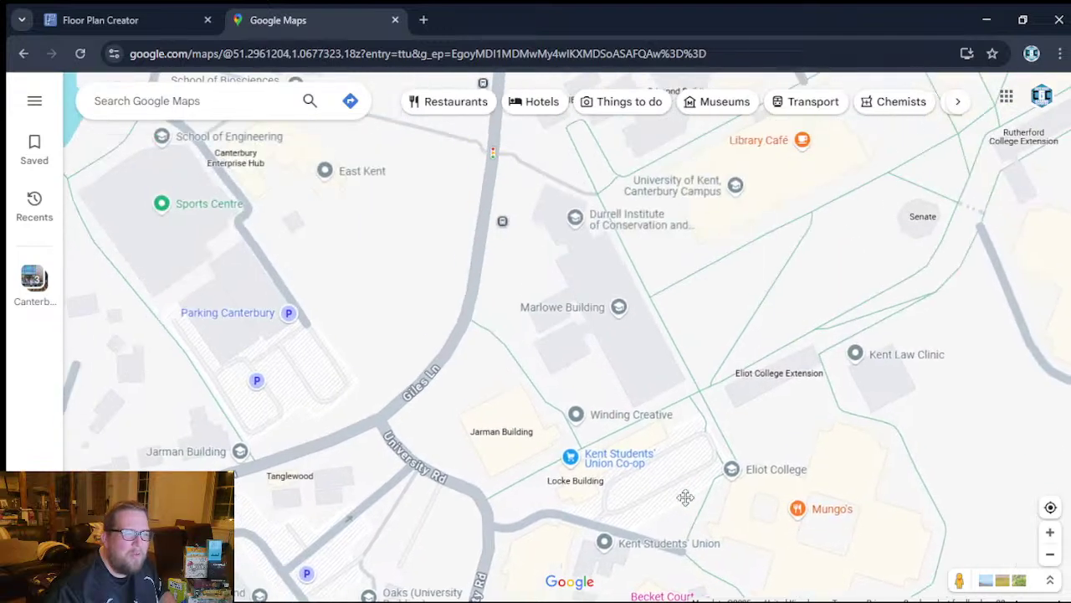
# Compare the positions of Giles Lane Car Park, the central campus buildings and Kent University Tennis on the map.
pyautogui.scroll(-2, 721, 315)
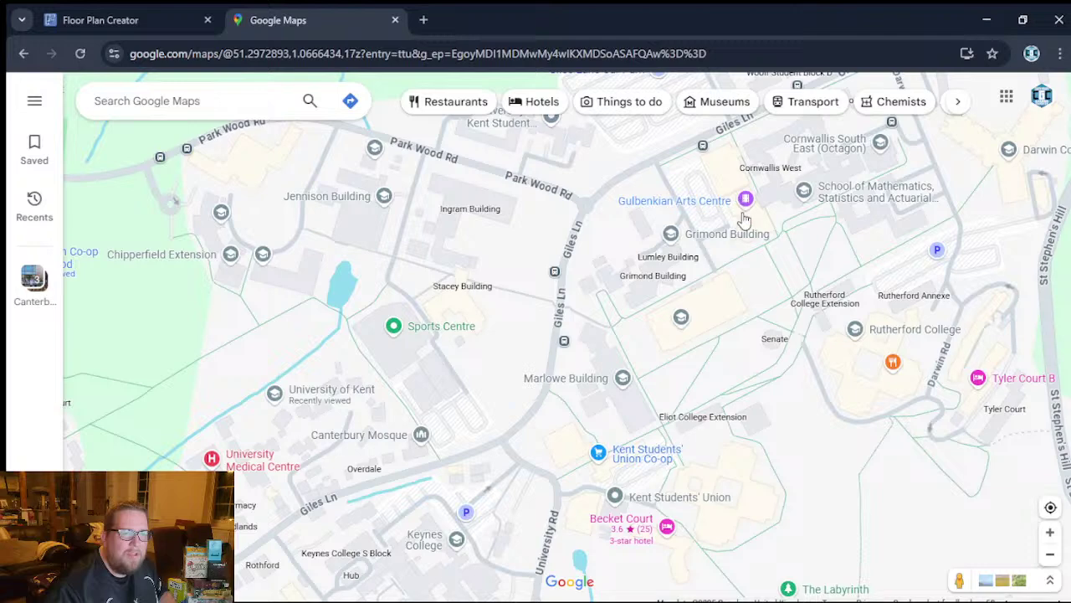
pyautogui.moveTo(741, 219); pyautogui.dragTo(684, 349)
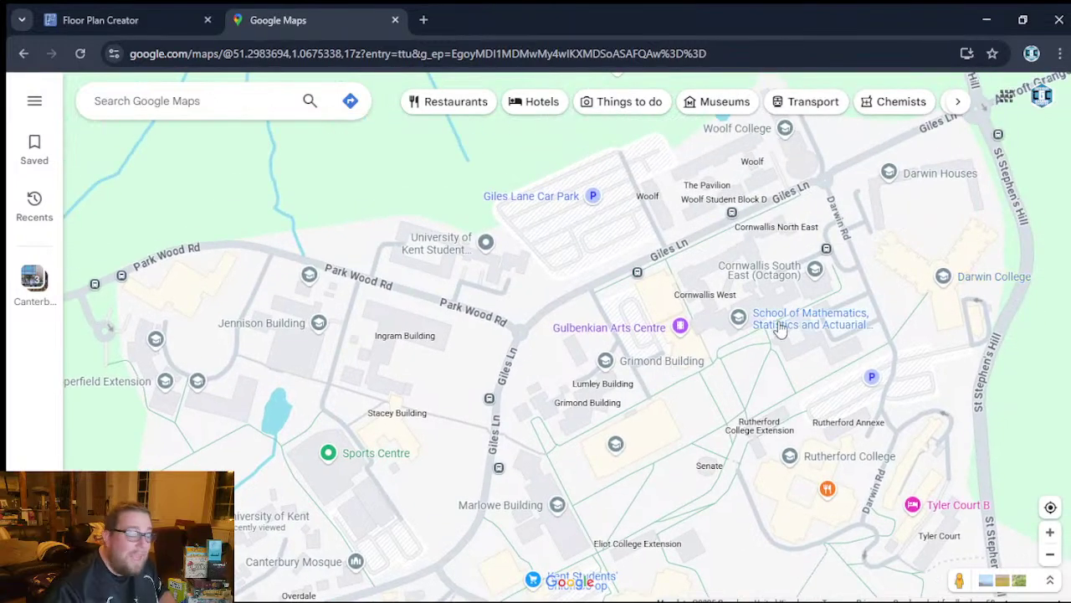
pyautogui.moveTo(808, 362); pyautogui.dragTo(983, 298)
pyautogui.moveTo(199, 207); pyautogui.dragTo(443, 304)
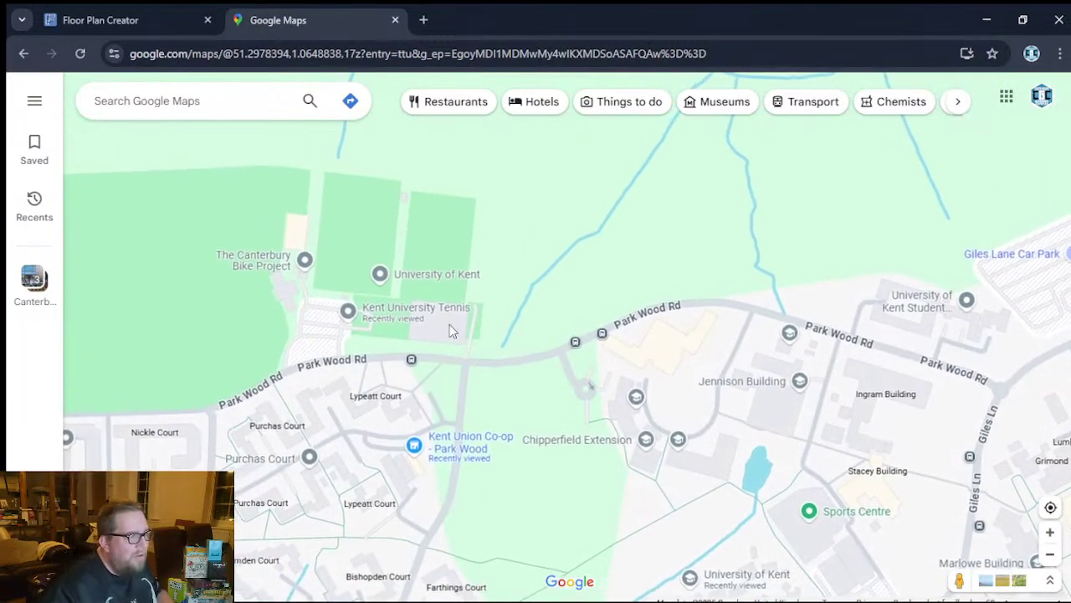
pyautogui.moveTo(540, 456); pyautogui.dragTo(471, 335)
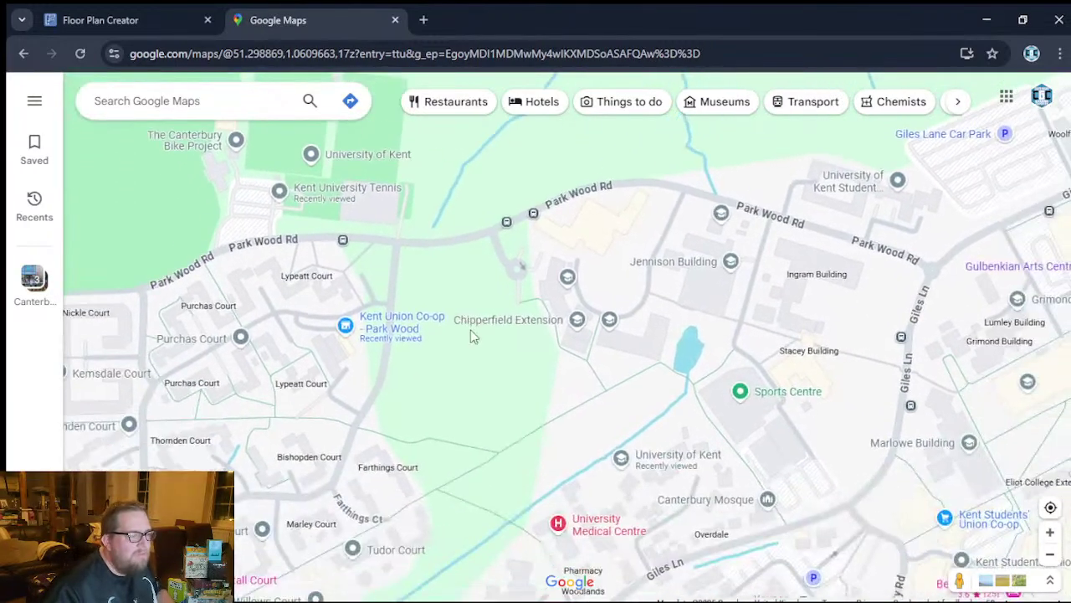
pyautogui.moveTo(824, 435); pyautogui.dragTo(218, 168)
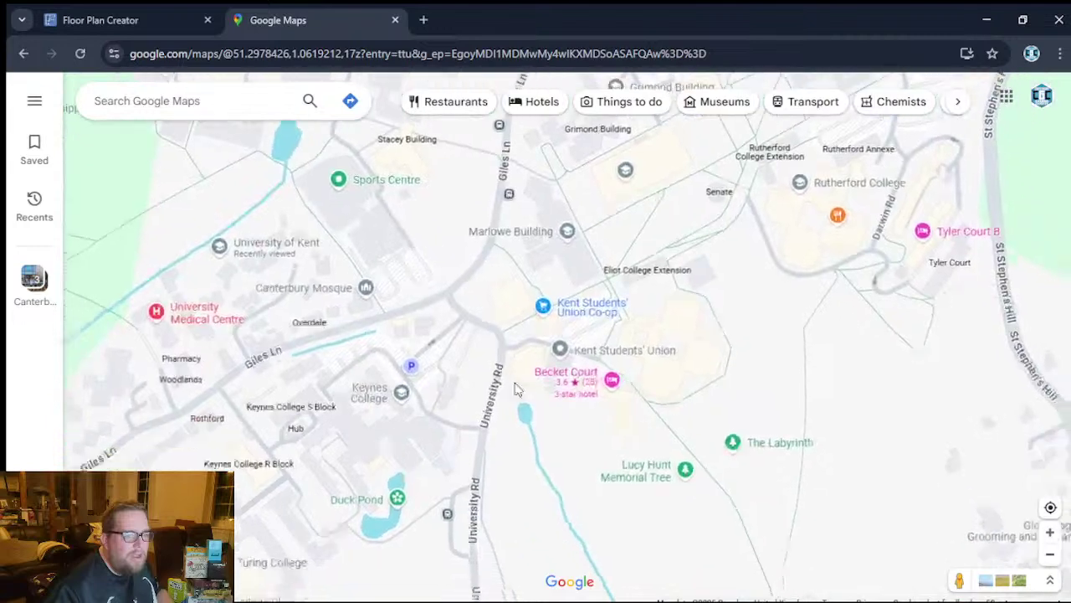
pyautogui.scroll(-1, 536, 393)
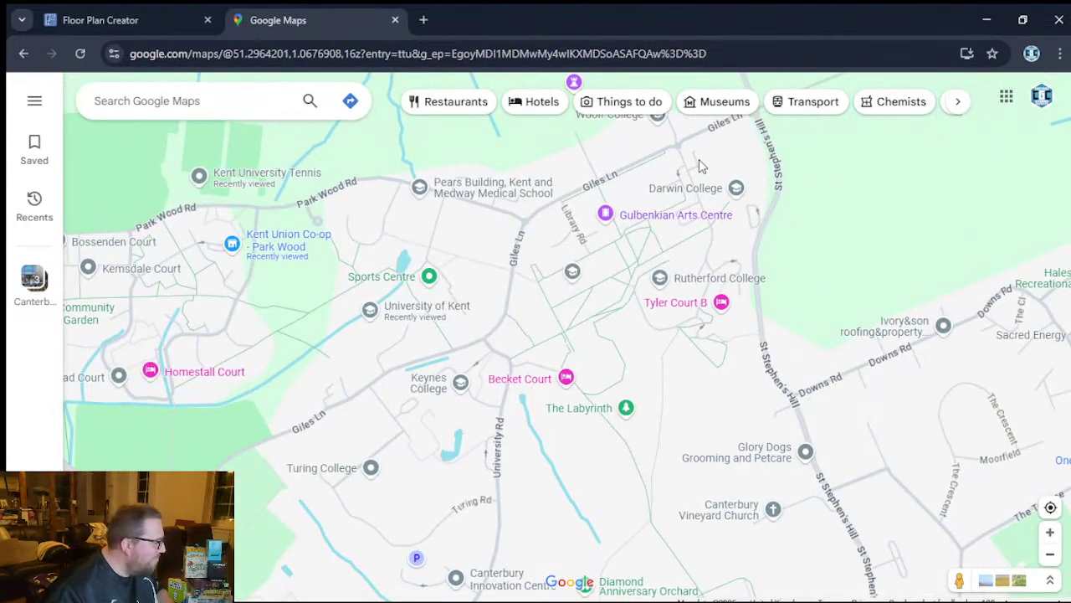
pyautogui.moveTo(411, 197); pyautogui.dragTo(553, 269)
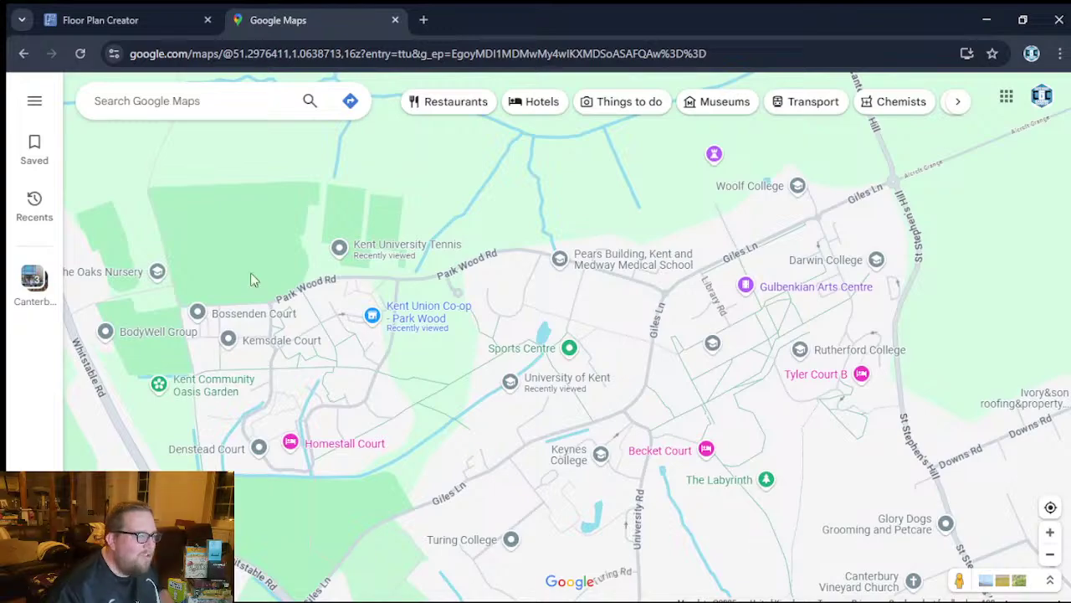
pyautogui.moveTo(519, 469); pyautogui.dragTo(412, 164)
# Examine the wider roads around the university, including Whitstable Rd, St Stephen's Hill and University Rd.
pyautogui.scroll(-2, 435, 198)
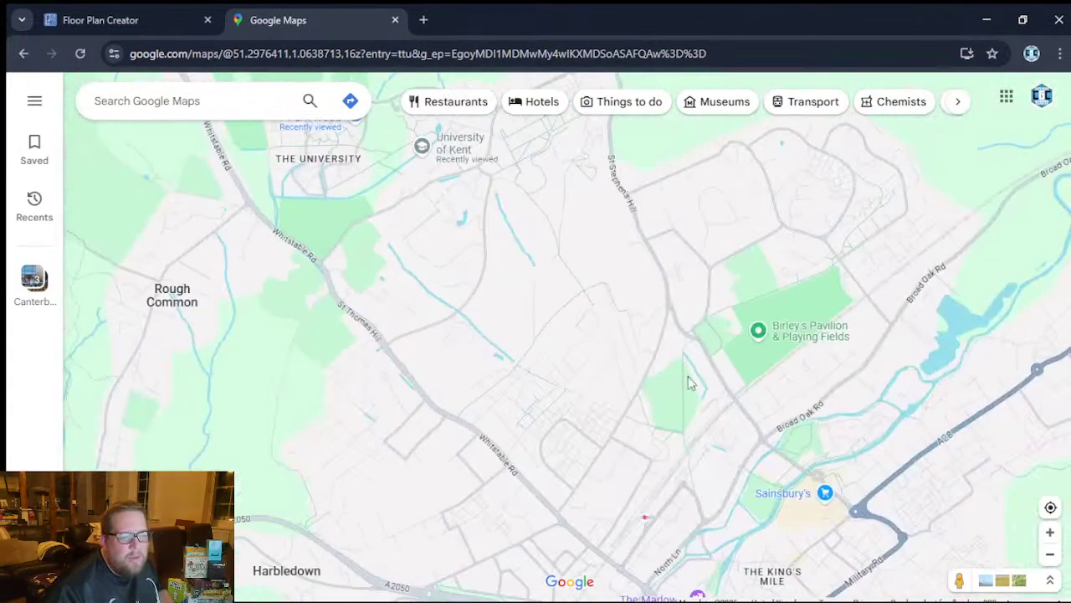
pyautogui.moveTo(755, 510); pyautogui.dragTo(683, 427)
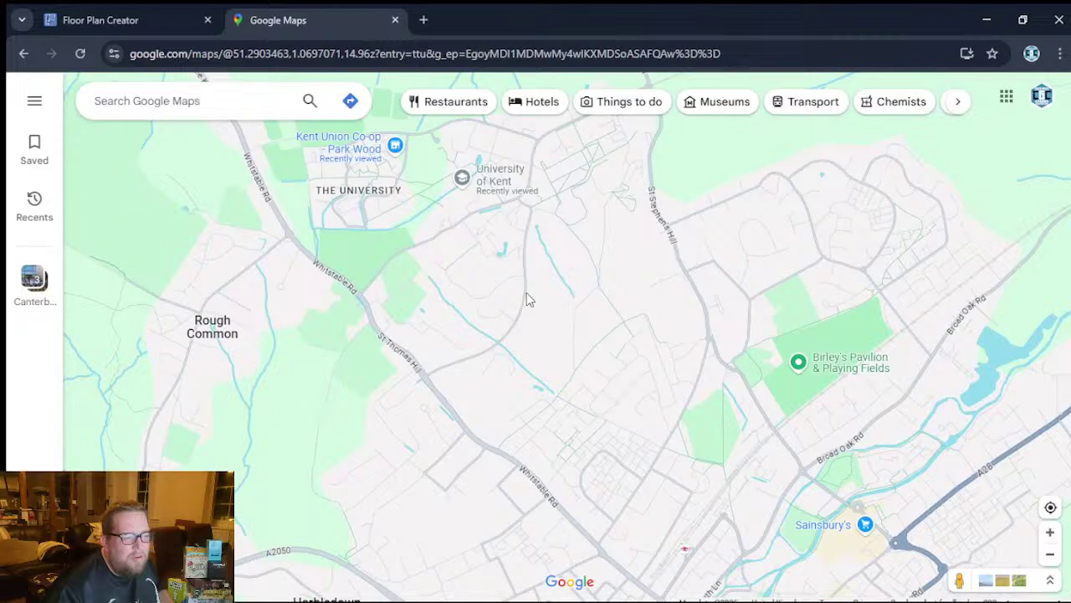
pyautogui.moveTo(528, 298); pyautogui.dragTo(682, 503)
pyautogui.scroll(3, 673, 477)
pyautogui.moveTo(668, 450); pyautogui.dragTo(498, 360)
pyautogui.scroll(2, 541, 350)
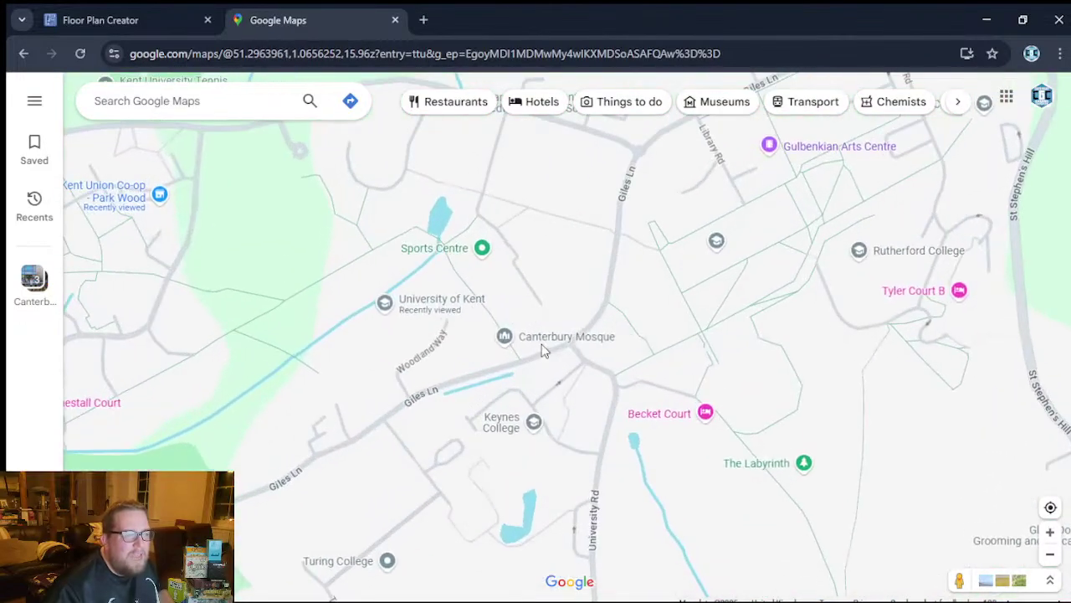
pyautogui.scroll(-2, 503, 337)
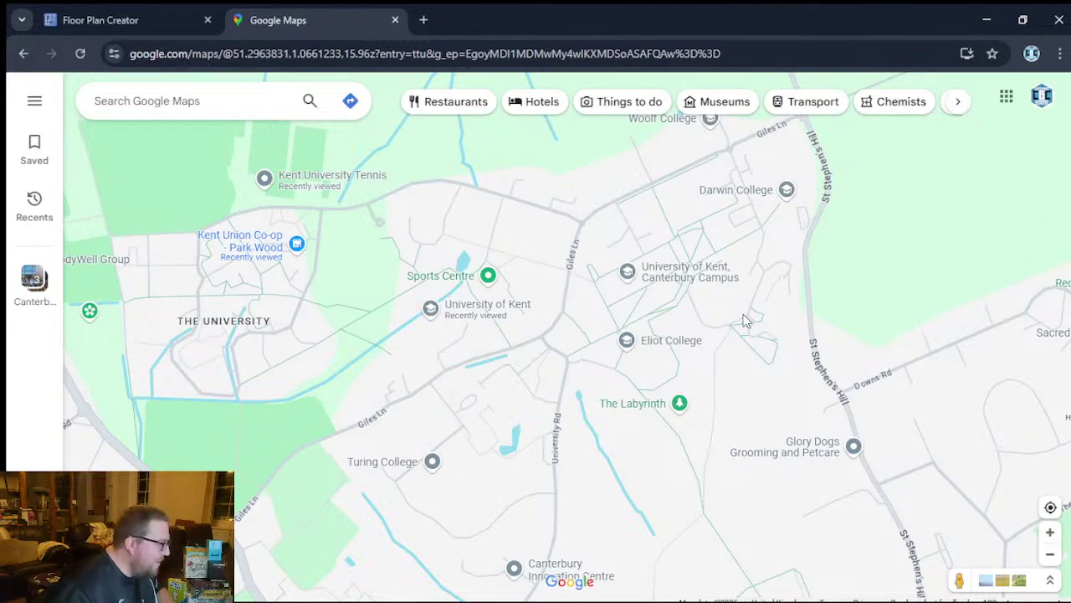
pyautogui.moveTo(579, 383); pyautogui.dragTo(668, 449)
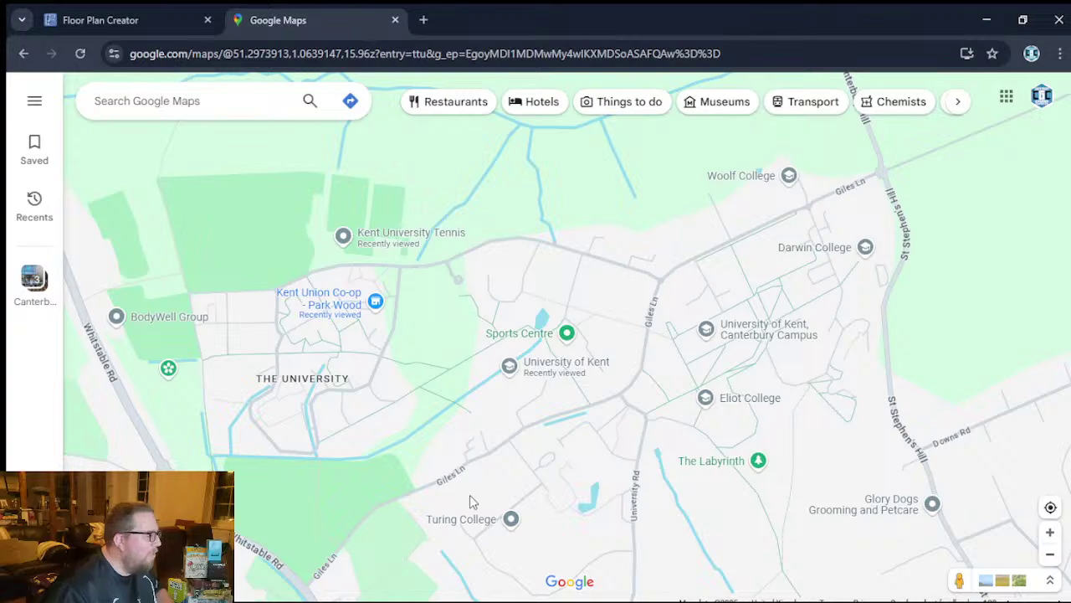
# Review the Pavilion Cafe Bar, the car park beside Kent University Tennis and the nearby Park Wood Rd bus stops.
pyautogui.scroll(5, 306, 427)
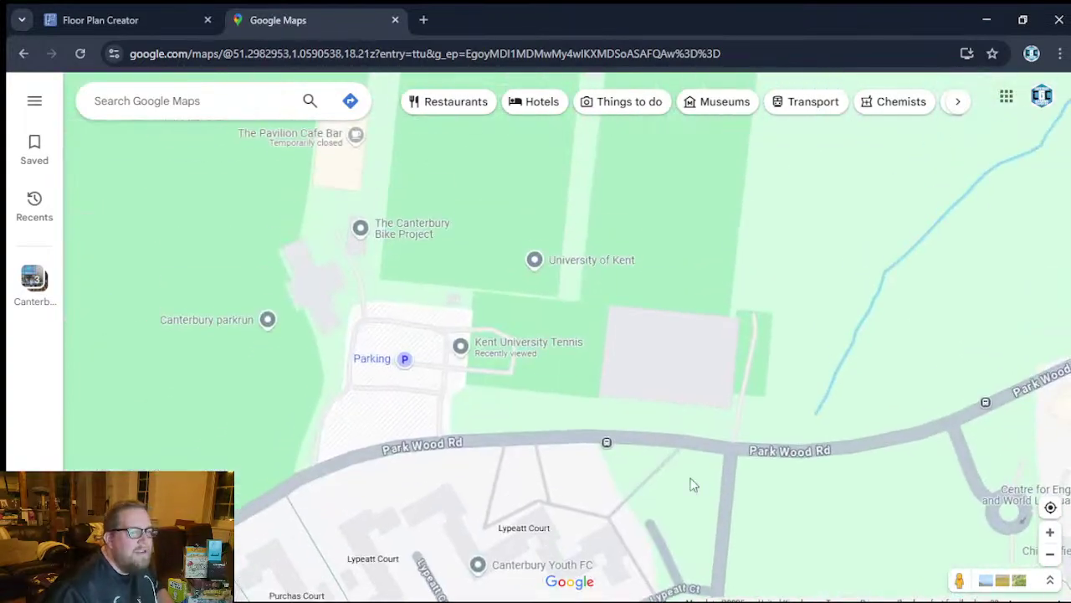
pyautogui.moveTo(599, 369); pyautogui.dragTo(676, 484)
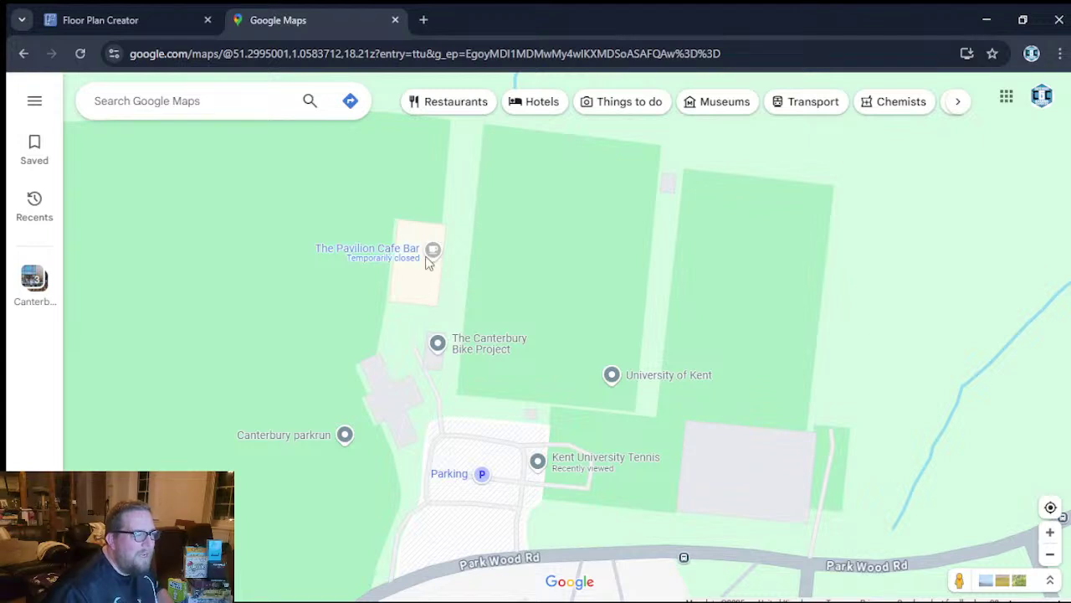
pyautogui.moveTo(415, 269)
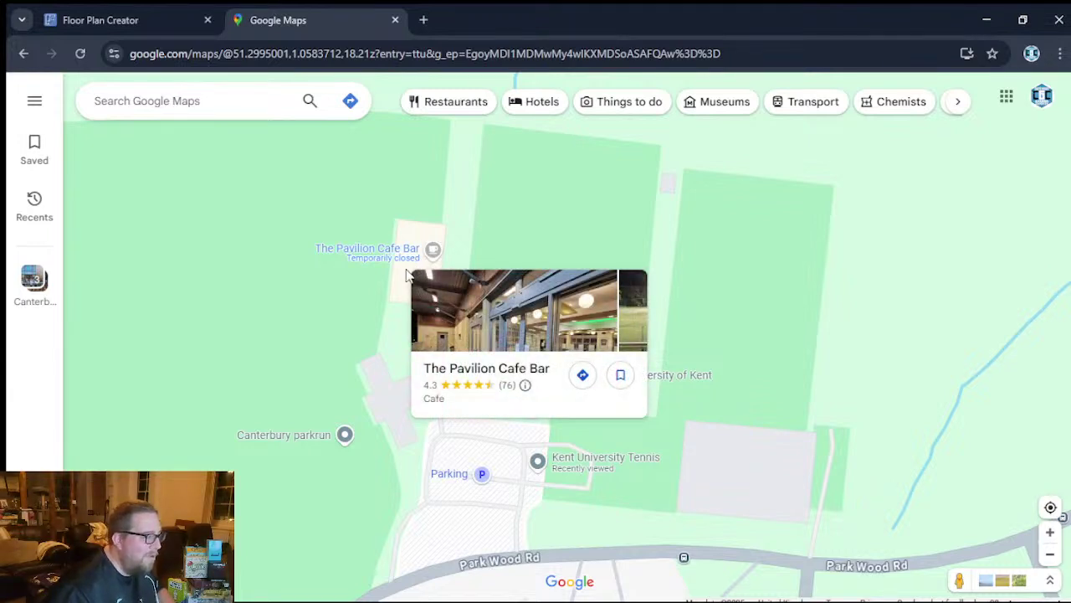
pyautogui.moveTo(434, 322); pyautogui.dragTo(347, 184)
pyautogui.moveTo(544, 383); pyautogui.dragTo(387, 371)
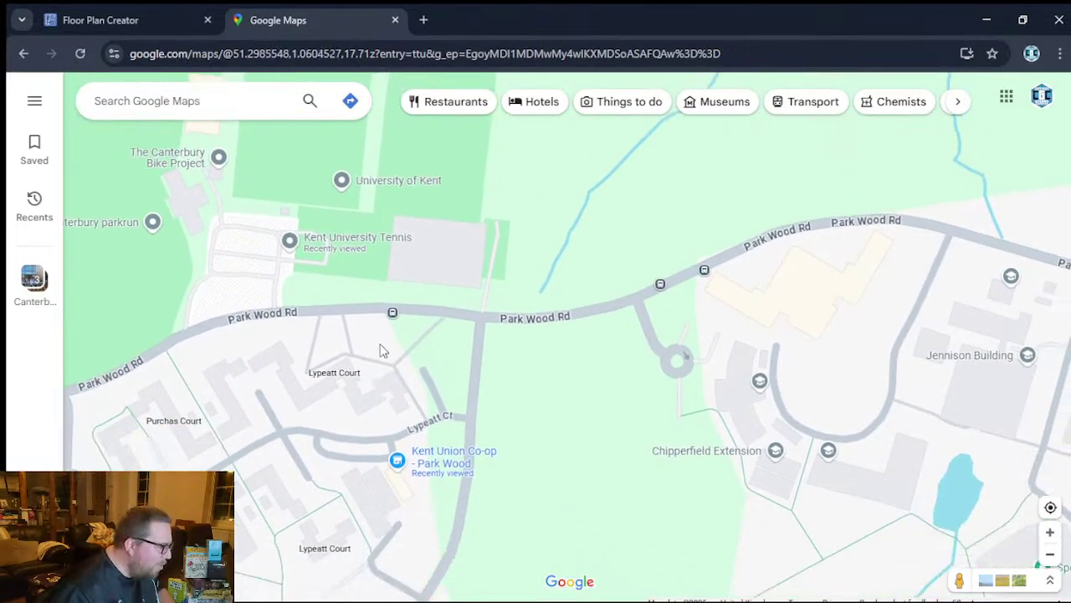
# Switch to the Floor Plan Creator browser tab and show the CGC floor plan full screen.
pyautogui.click(132, 17)
pyautogui.click(996, 88)
pyautogui.click(447, 110)
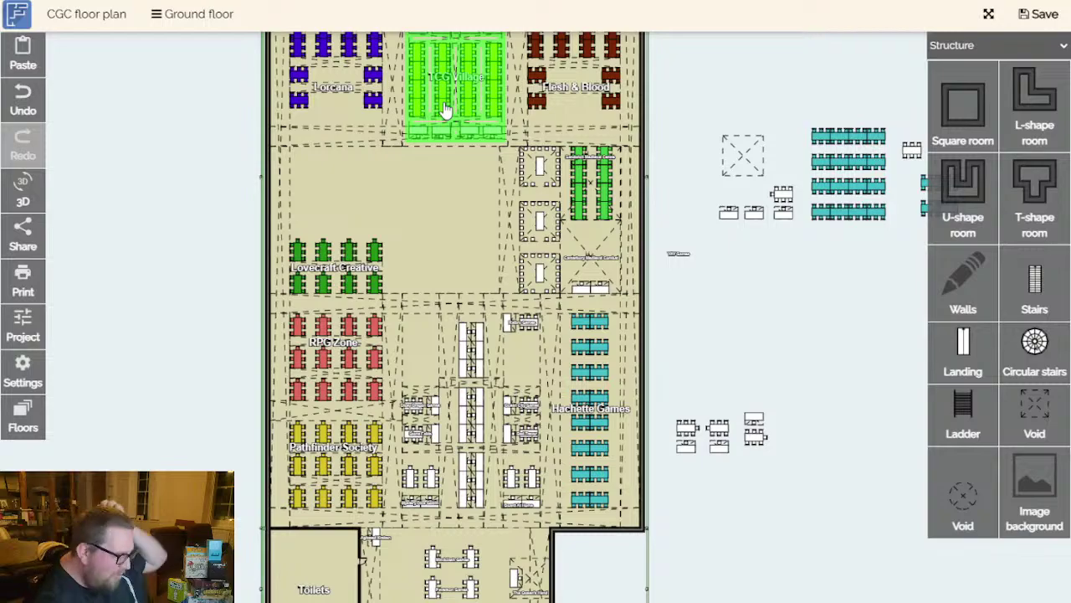
# Review the exhibitor tables, the entrance area with the front desk, and the spare tables outside the hall.
pyautogui.scroll(4, 476, 503)
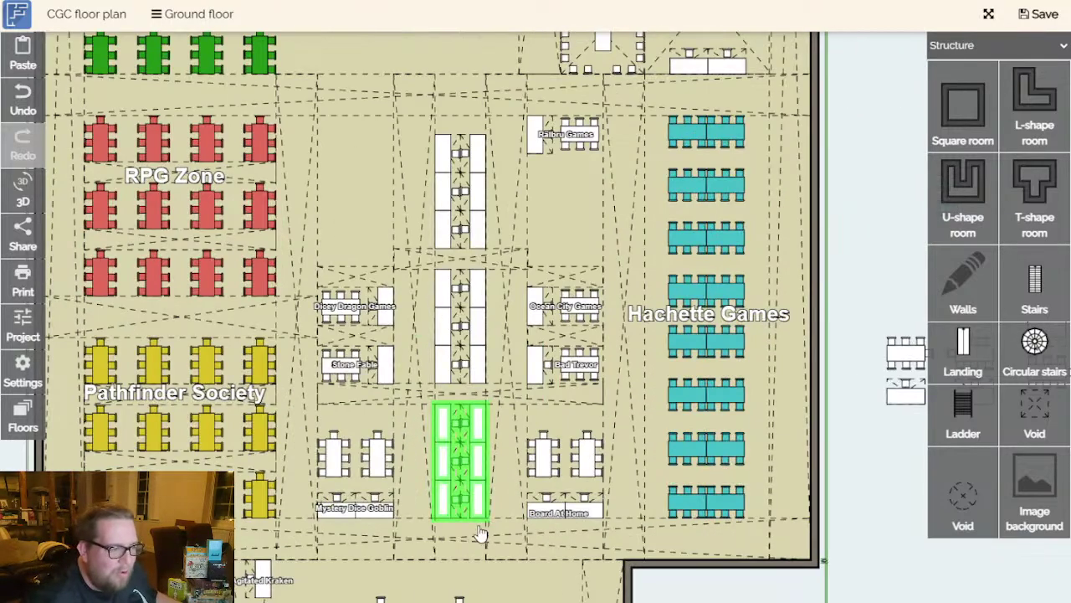
pyautogui.scroll(-4, 629, 438)
pyautogui.moveTo(757, 404); pyautogui.dragTo(880, 381)
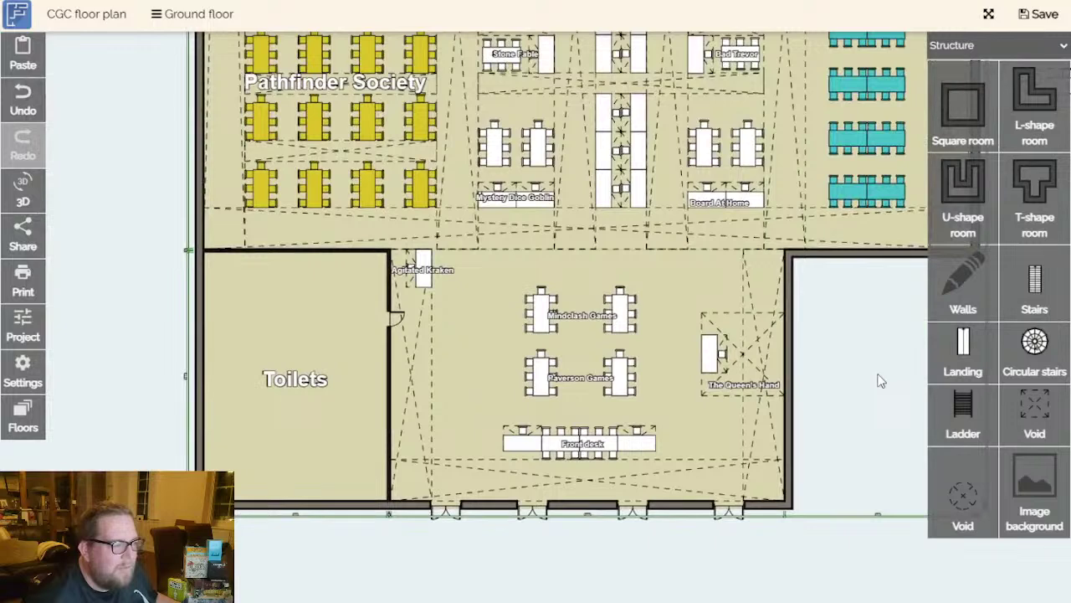
pyautogui.scroll(-2, 881, 381)
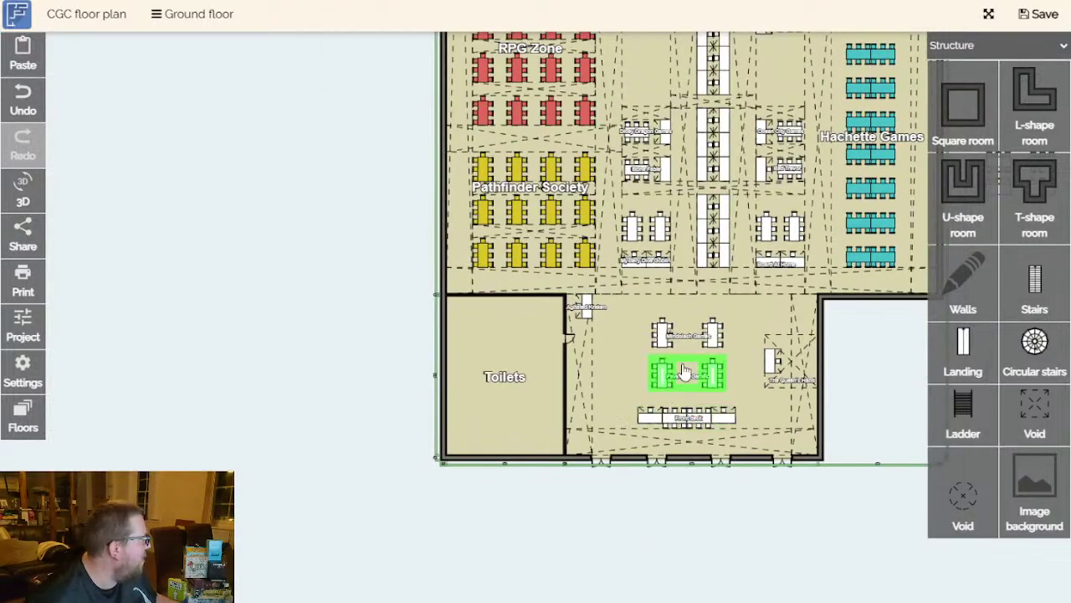
pyautogui.moveTo(696, 344); pyautogui.dragTo(544, 474)
pyautogui.scroll(-3, 561, 444)
pyautogui.scroll(3, 760, 419)
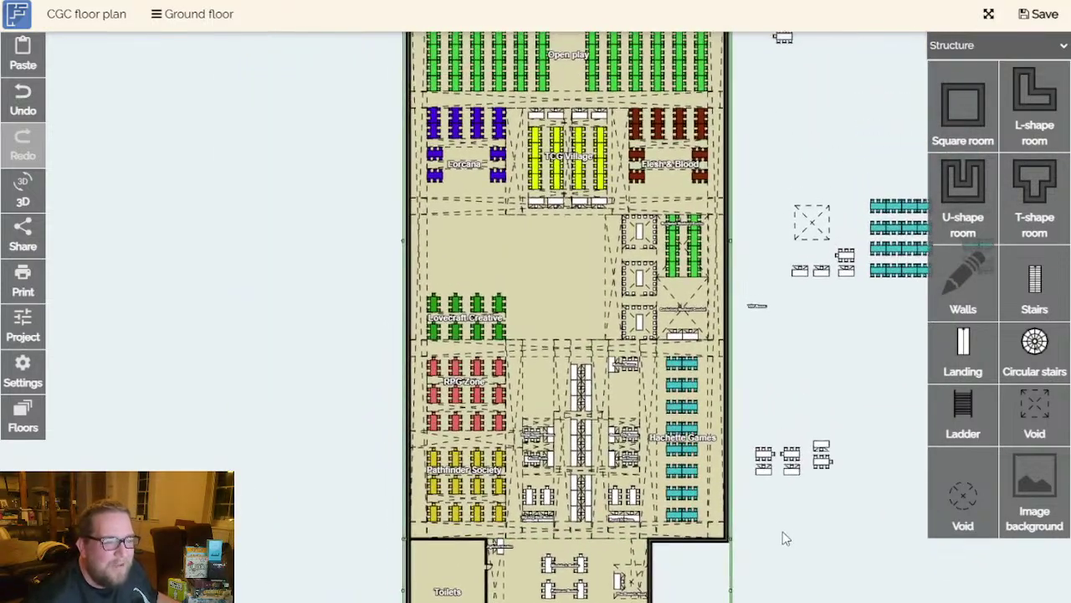
pyautogui.moveTo(787, 599); pyautogui.dragTo(770, 454)
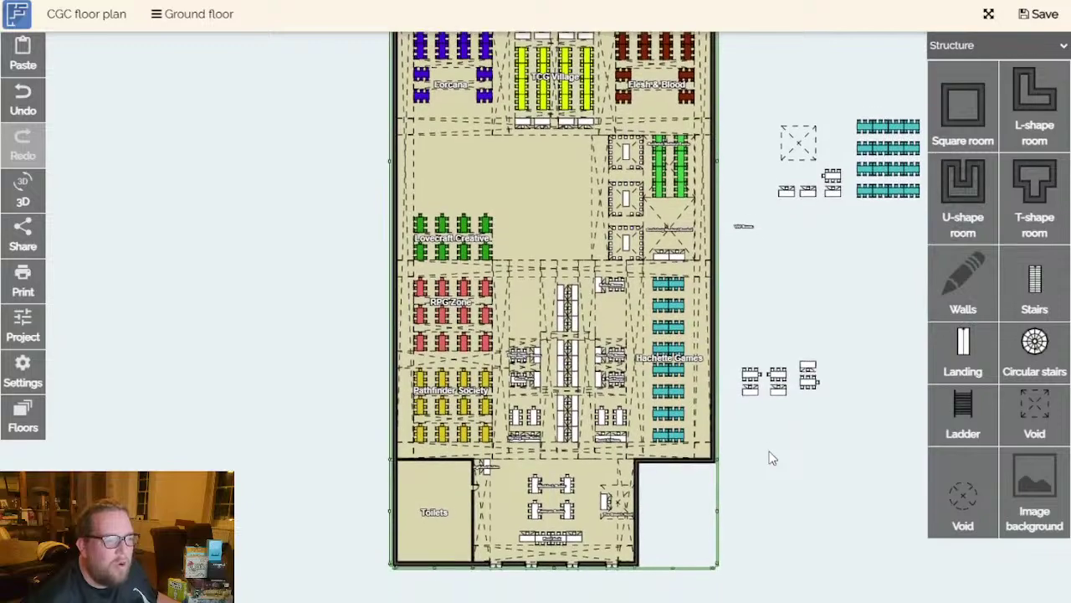
# Inspect the Lovecraft Creative, RPG Zone and Pathfinder Society seating areas on the floor plan.
pyautogui.scroll(2, 576, 371)
pyautogui.scroll(-2, 567, 360)
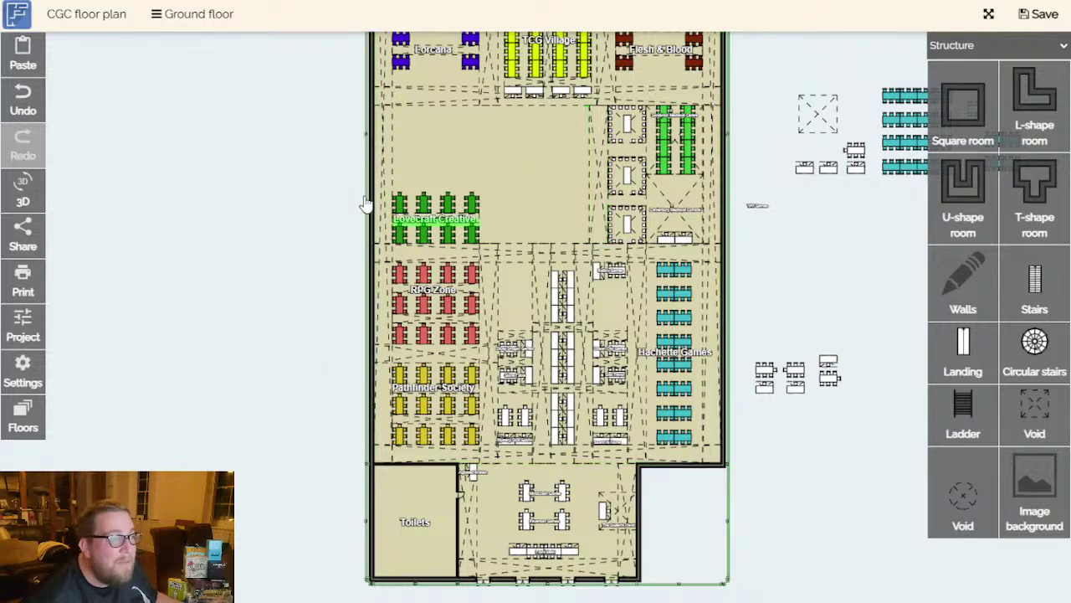
pyautogui.scroll(3, 366, 205)
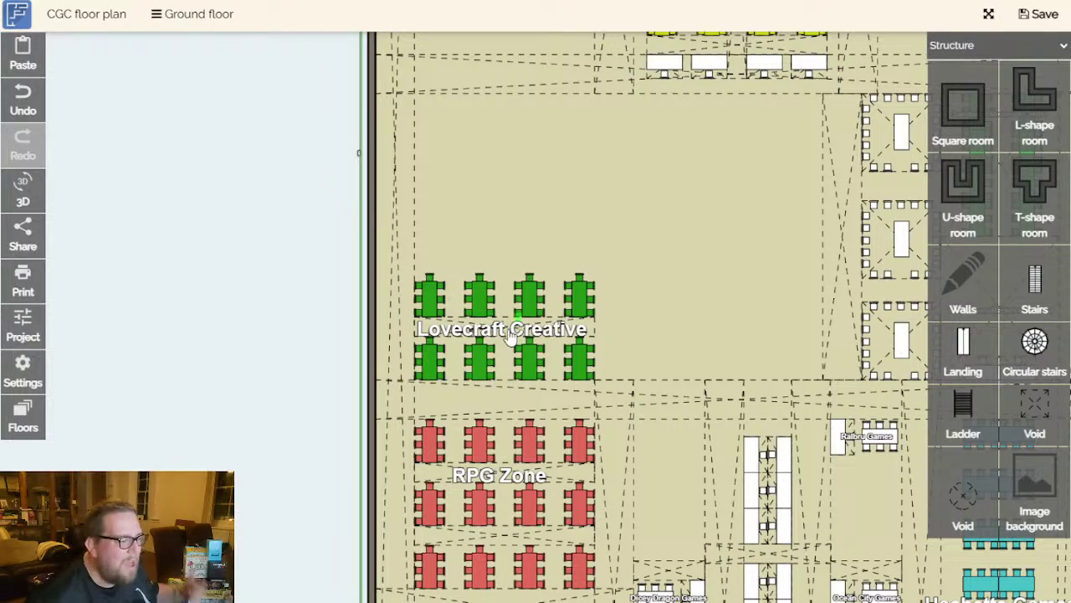
pyautogui.moveTo(662, 299); pyautogui.dragTo(574, 43)
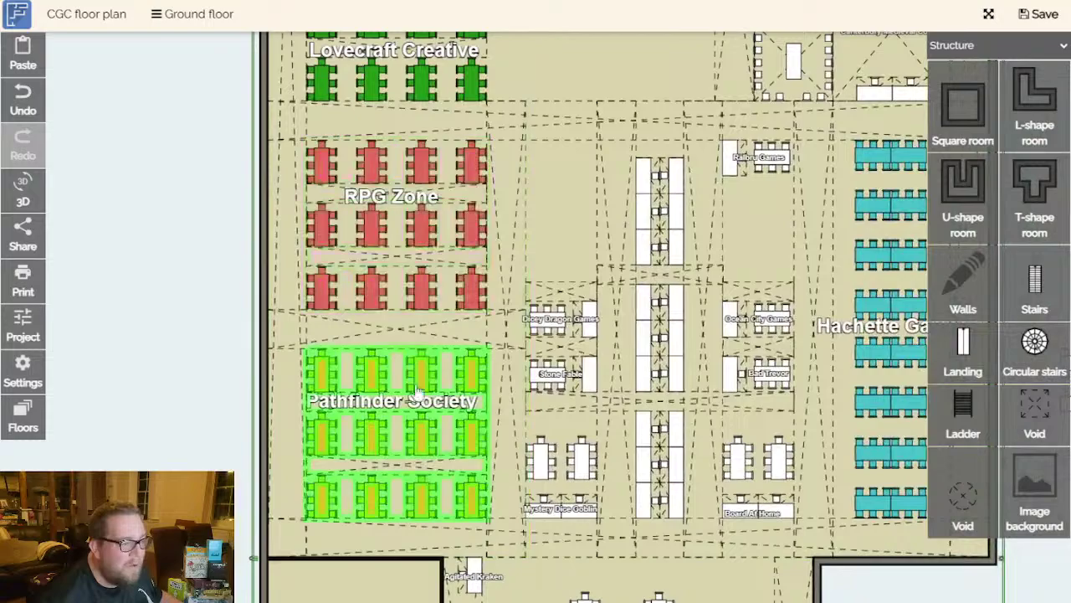
# Review the empty area beside Lovecraft Creative, the surrounding seating zones and the spare tables outside the hall.
pyautogui.scroll(-4, 390, 415)
pyautogui.scroll(3, 546, 222)
pyautogui.moveTo(546, 222); pyautogui.dragTo(522, 467)
pyautogui.scroll(-2, 500, 307)
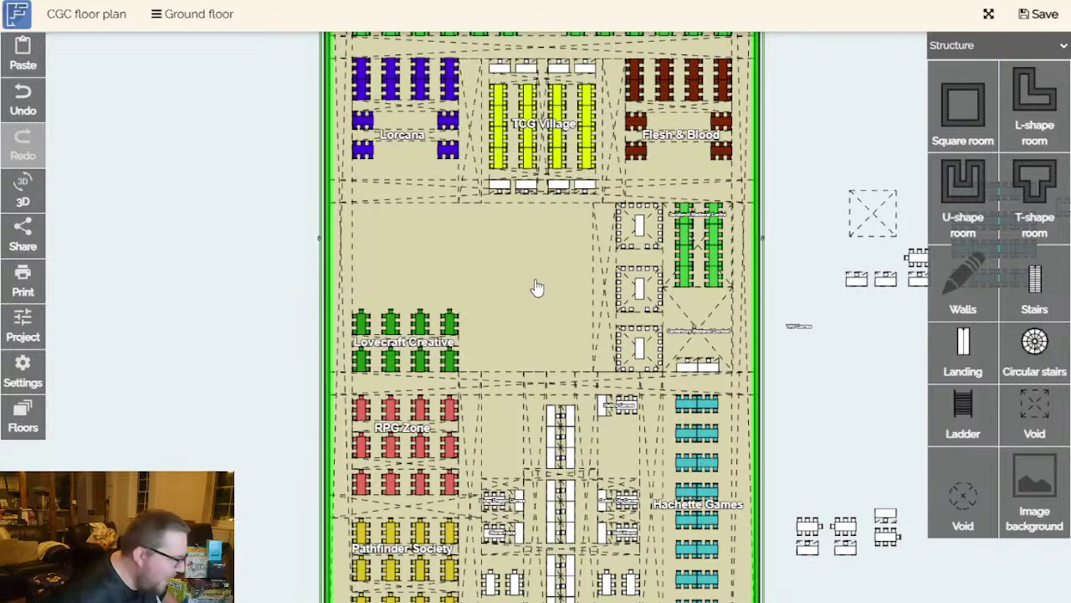
pyautogui.moveTo(494, 270); pyautogui.dragTo(497, 356)
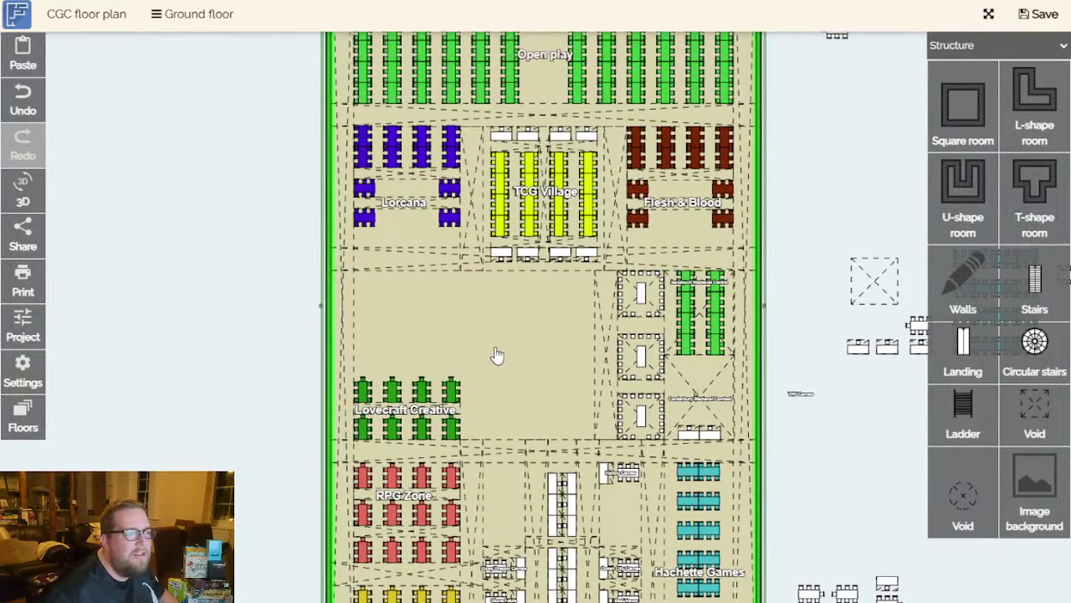
pyautogui.moveTo(616, 376); pyautogui.dragTo(499, 299)
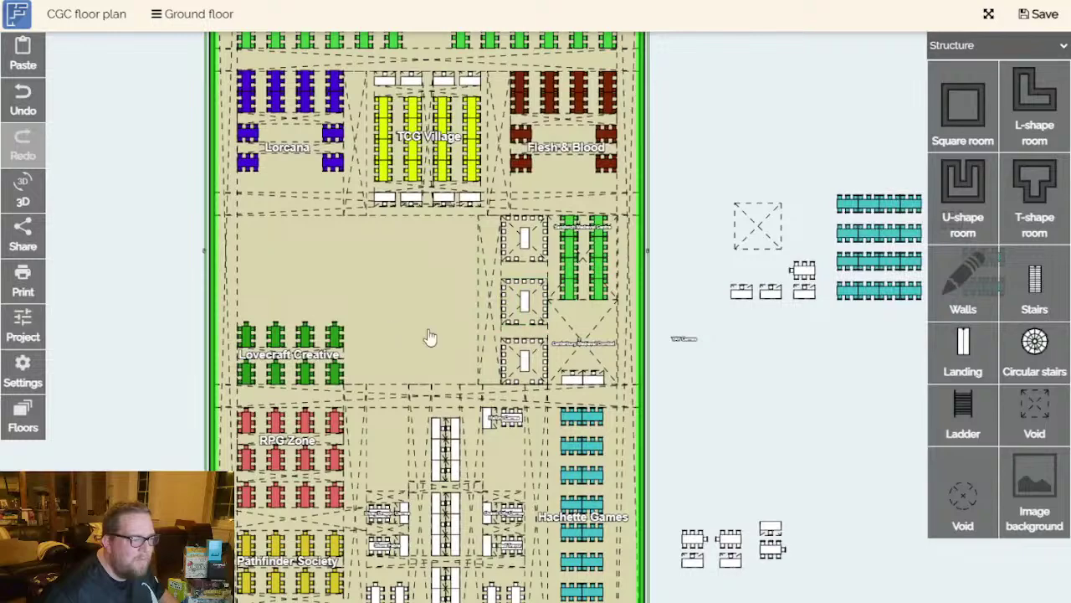
pyautogui.moveTo(826, 443); pyautogui.dragTo(711, 334)
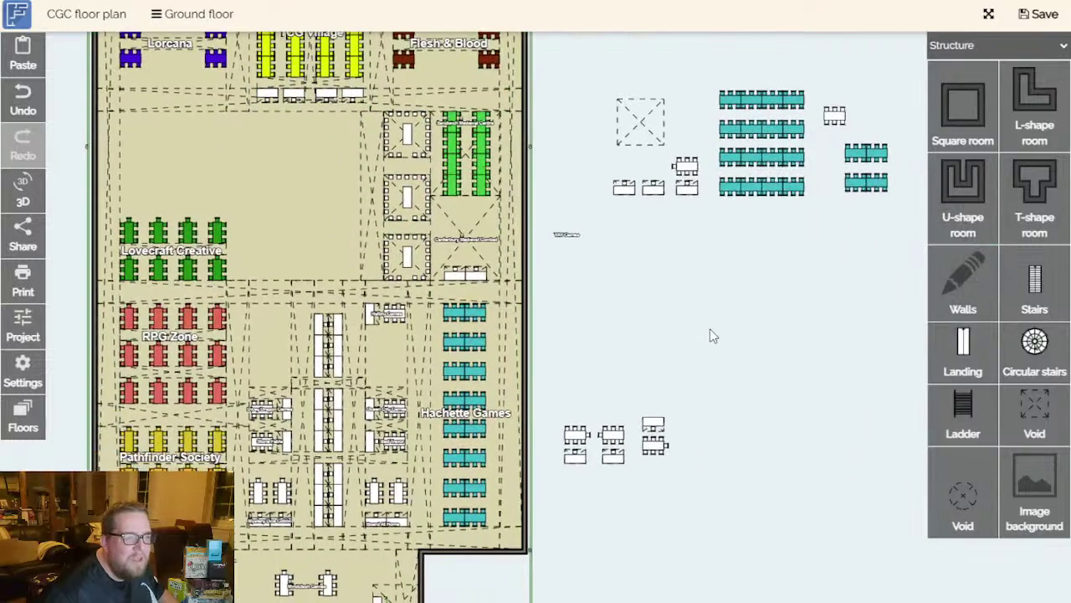
pyautogui.scroll(-3, 710, 336)
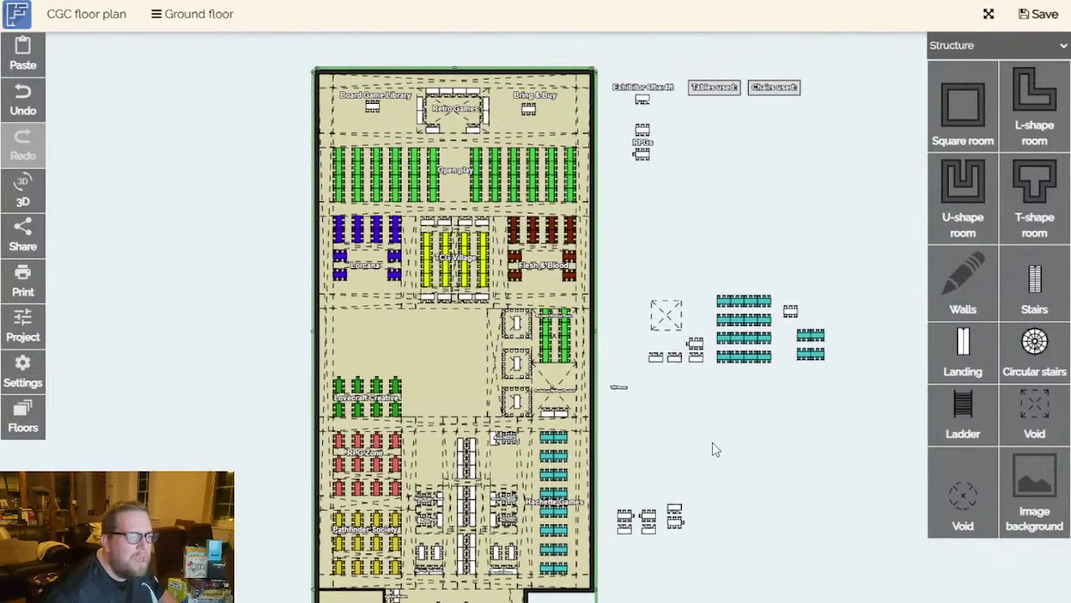
pyautogui.moveTo(712, 442); pyautogui.dragTo(723, 399)
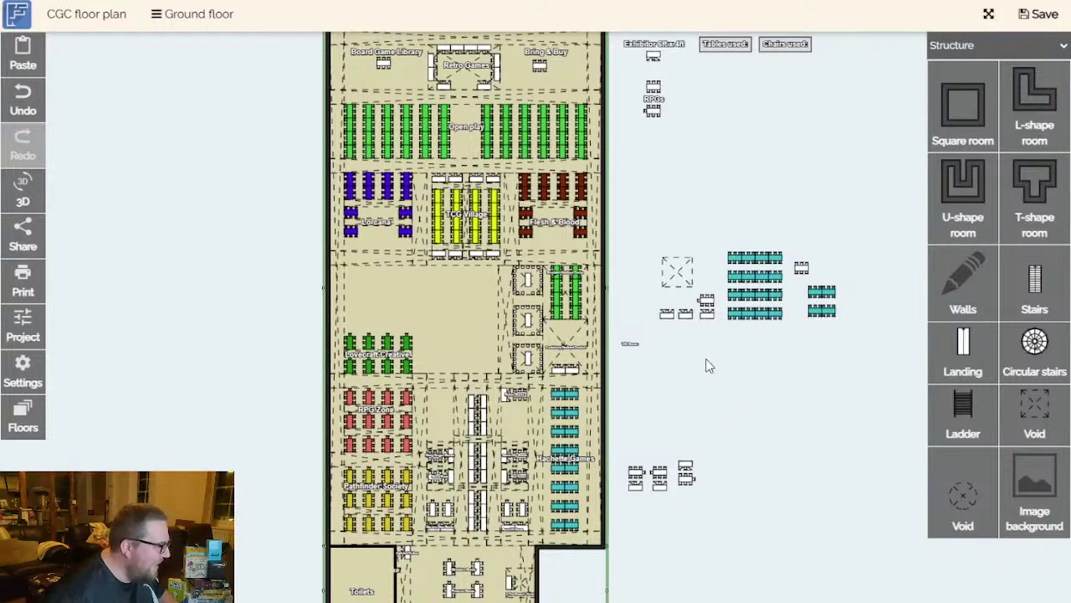
# Duplicate the YAY Games label inside the hall and change the copy's text to "Blood On The Clocktower".
pyautogui.scroll(5, 577, 356)
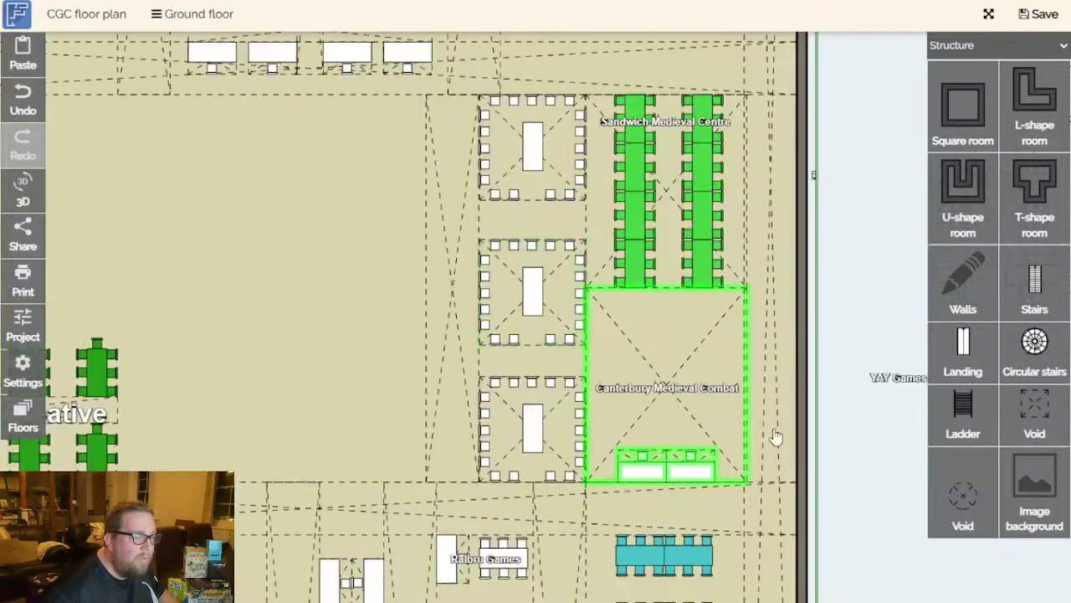
pyautogui.moveTo(856, 471); pyautogui.dragTo(758, 445)
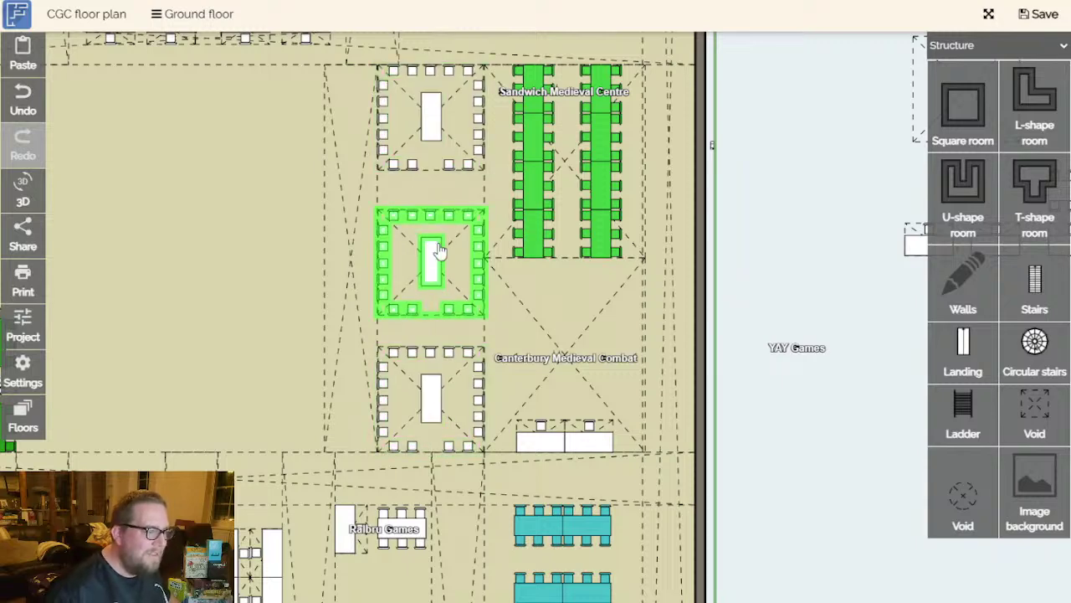
pyautogui.click(805, 355)
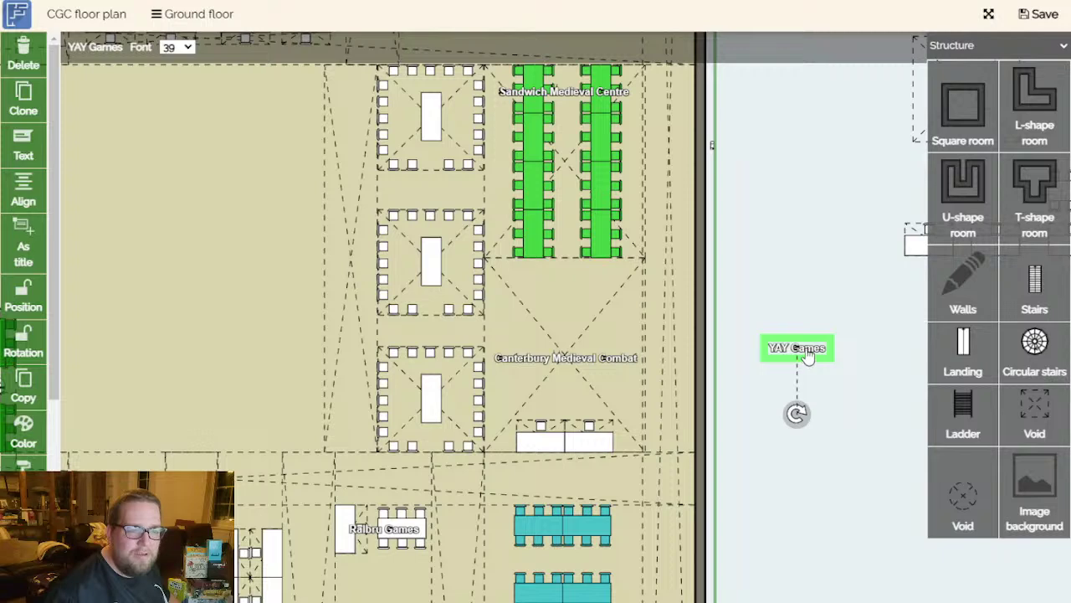
pyautogui.hotkey('ctrl', 'c')
pyautogui.hotkey('ctrl', 'v')
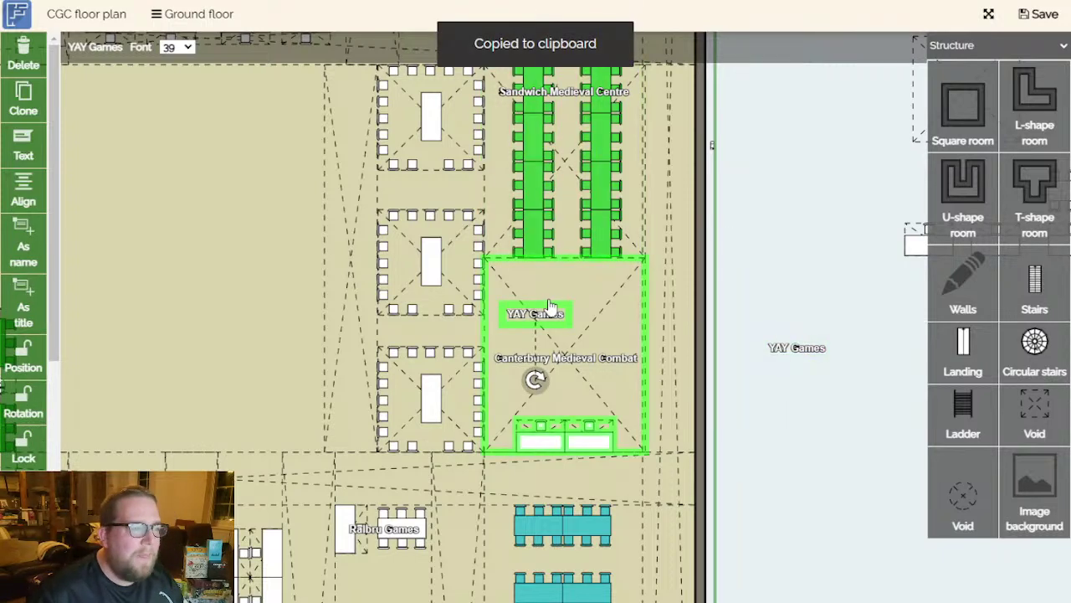
pyautogui.click(41, 144)
pyautogui.write('Blood On The Clocktower')
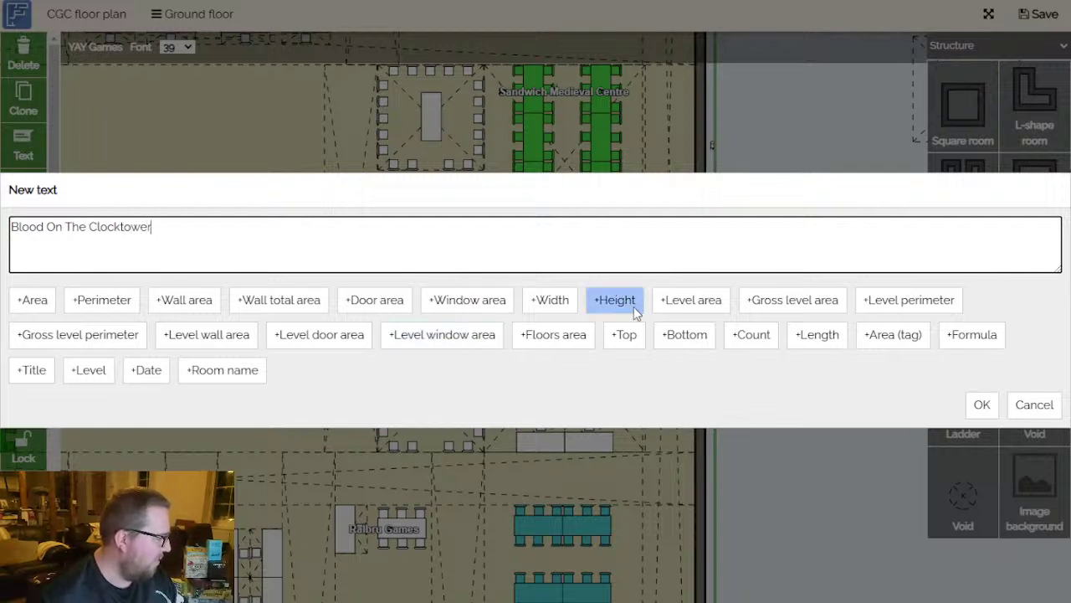
pyautogui.click(989, 407)
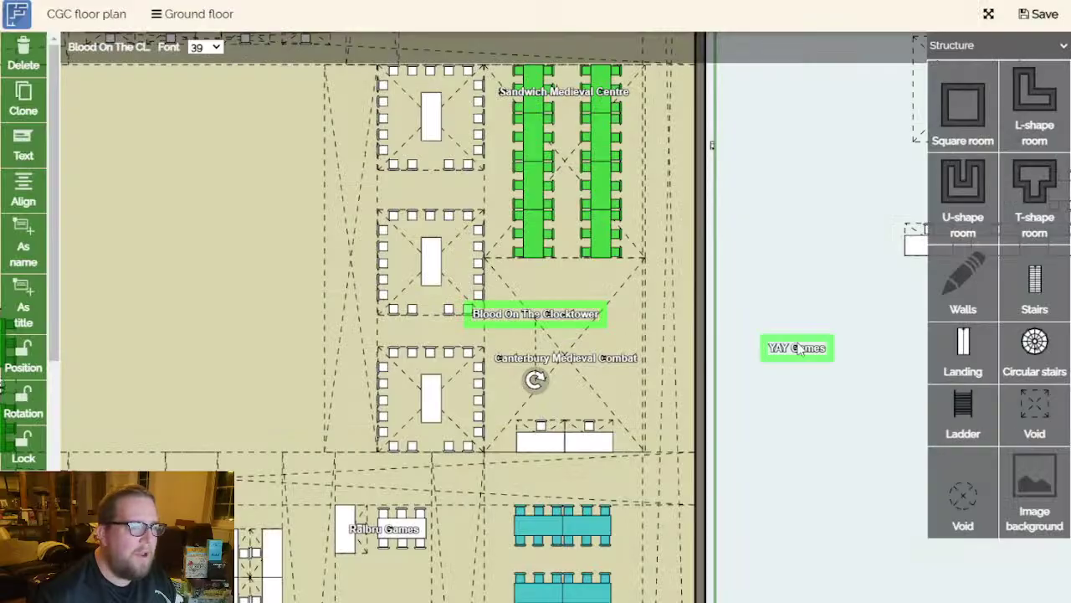
# Move the Blood On The Clocktower label onto the lowest of the three square seating blocks beside Canterbury Medieval Combat, and deselect it.
pyautogui.scroll(-1, 739, 327)
pyautogui.moveTo(581, 320); pyautogui.dragTo(494, 383)
pyautogui.click(494, 274)
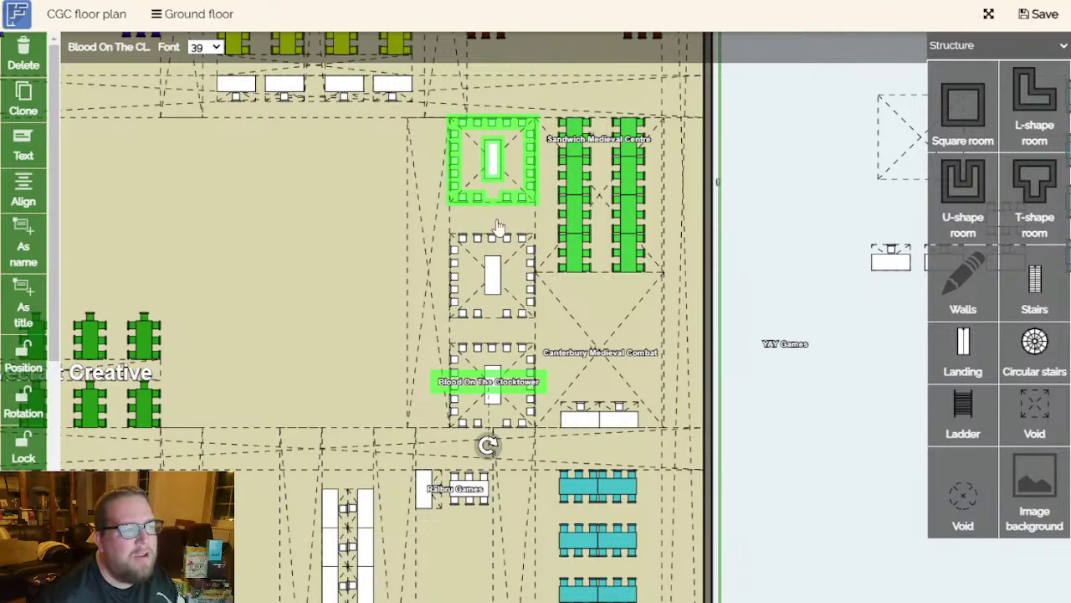
pyautogui.click(776, 241)
pyautogui.hscroll(2, 799, 244)
pyautogui.hscroll(-1, 787, 245)
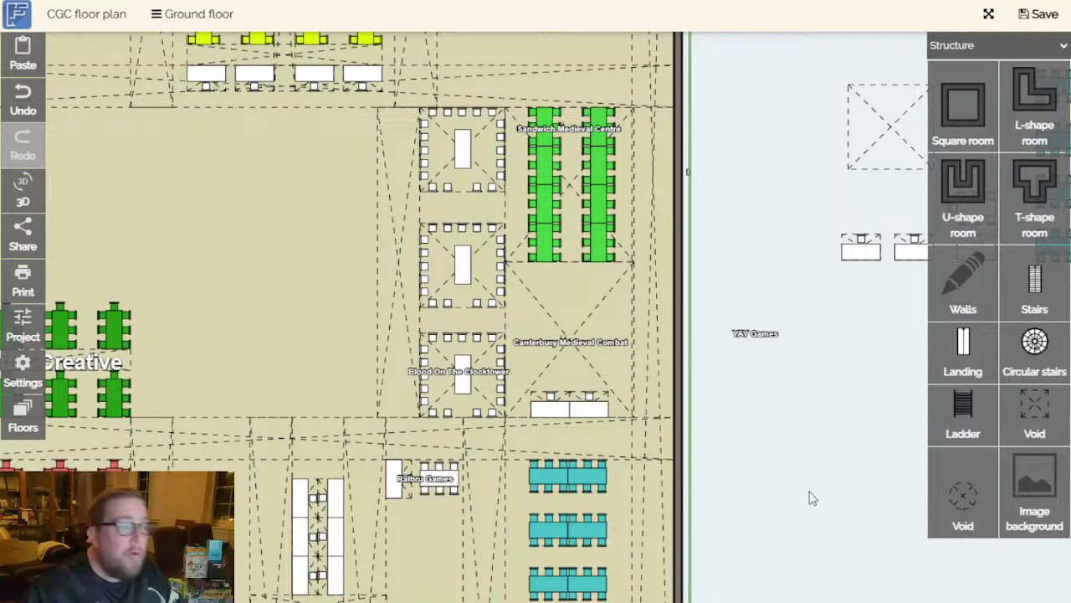
pyautogui.hscroll(1, 795, 498)
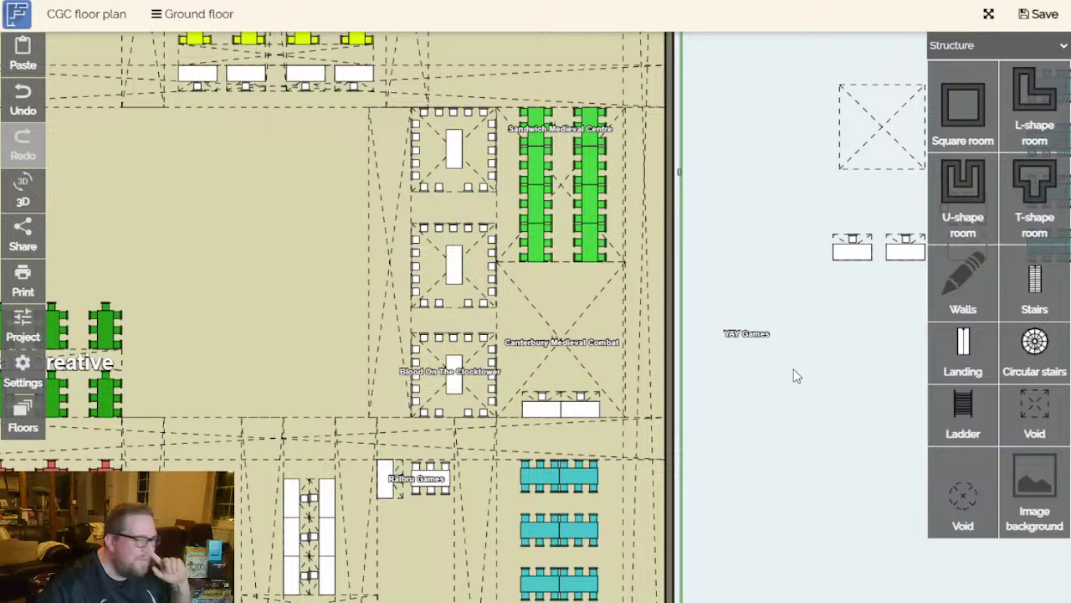
# Review the floor plan from the front desk and Hachette Games through TCG Village and Open play up to Retro Games.
pyautogui.scroll(-5, 796, 375)
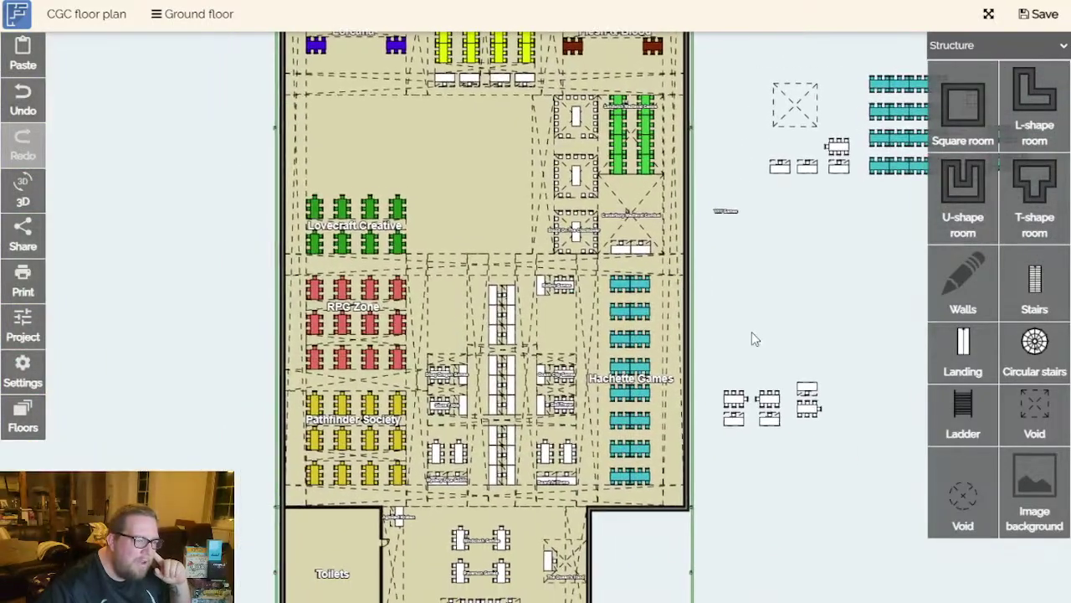
pyautogui.scroll(-3, 762, 352)
pyautogui.scroll(3, 728, 339)
pyautogui.moveTo(477, 366); pyautogui.dragTo(567, 387)
pyautogui.moveTo(740, 479); pyautogui.dragTo(740, 536)
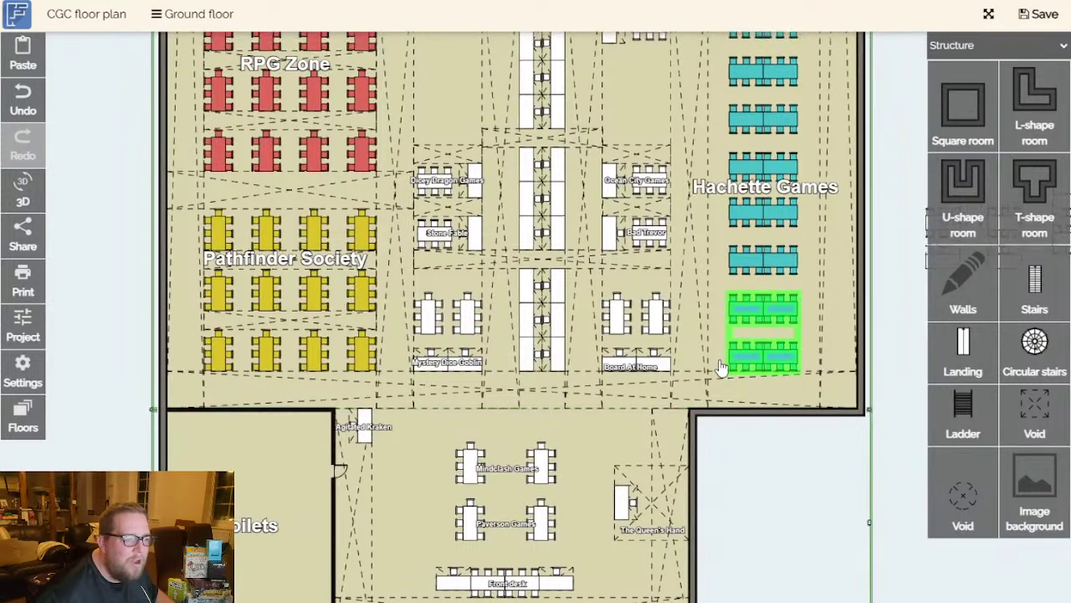
pyautogui.scroll(2, 721, 368)
pyautogui.scroll(3, 684, 371)
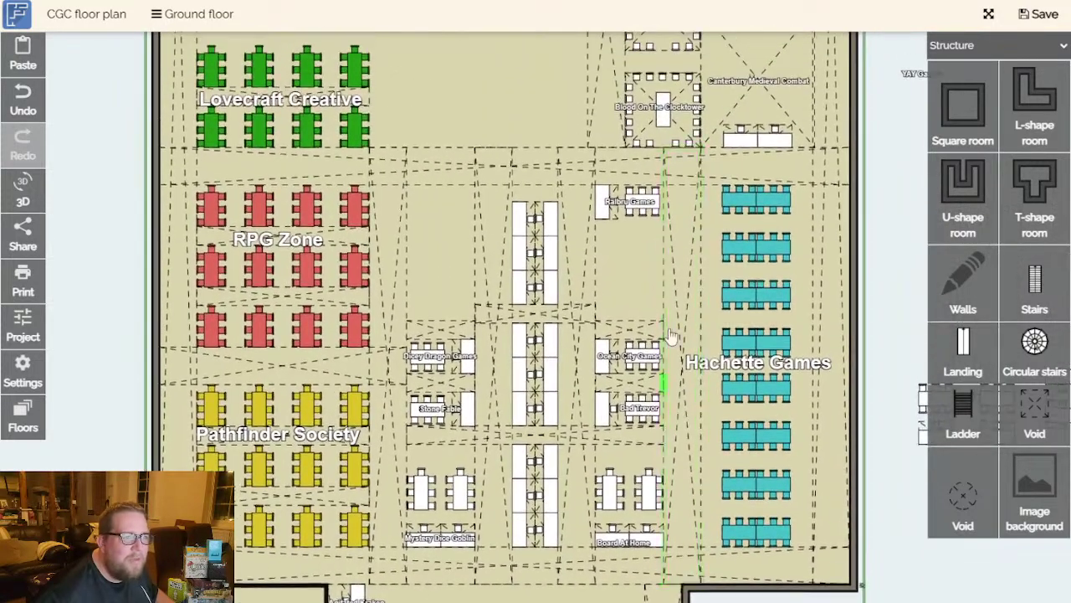
pyautogui.scroll(3, 574, 370)
pyautogui.scroll(3, 611, 242)
pyautogui.scroll(7, 548, 233)
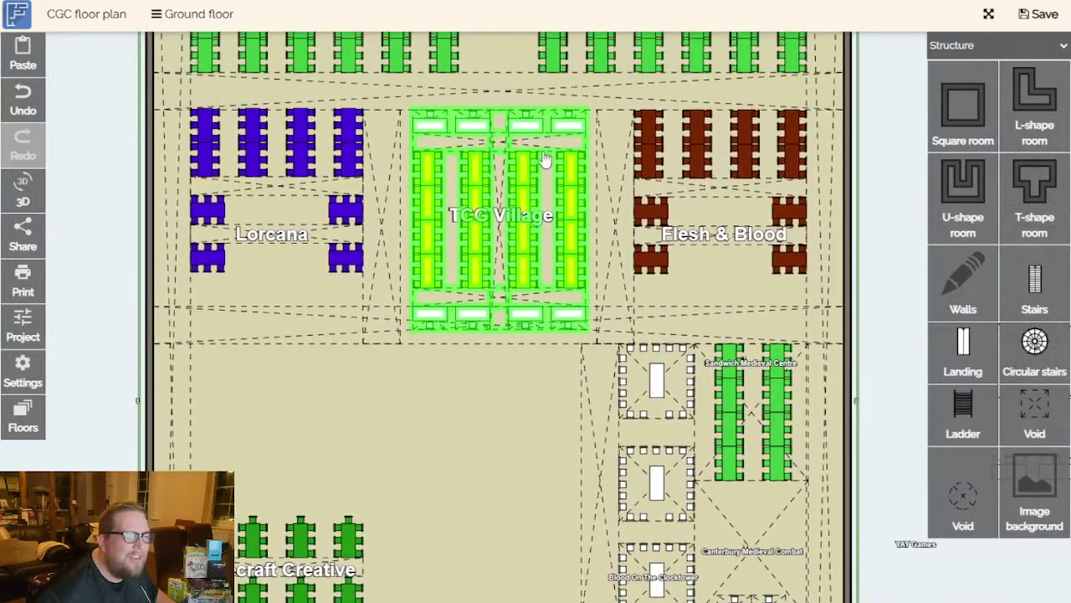
pyautogui.scroll(7, 544, 180)
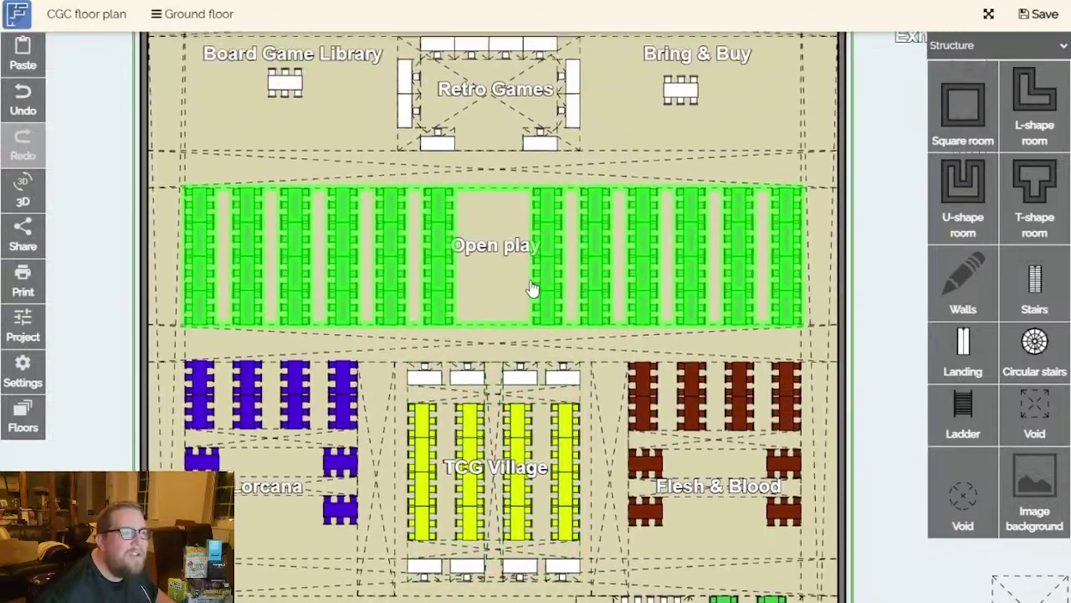
pyautogui.scroll(3, 531, 285)
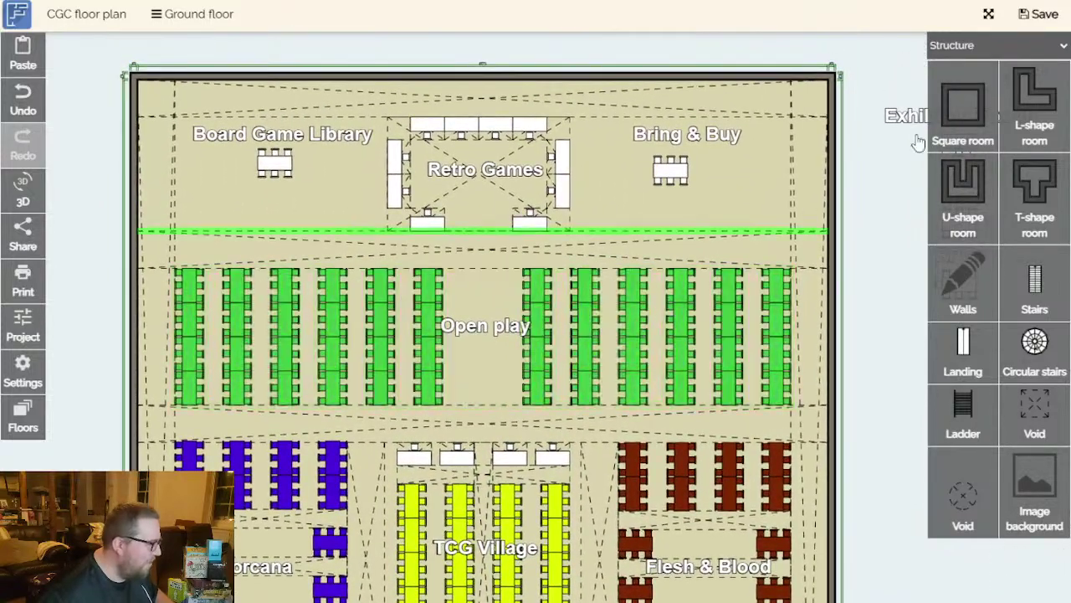
# Save the CGC floor plan and leave the full-screen view.
pyautogui.click(1038, 14)
pyautogui.scroll(-5, 765, 335)
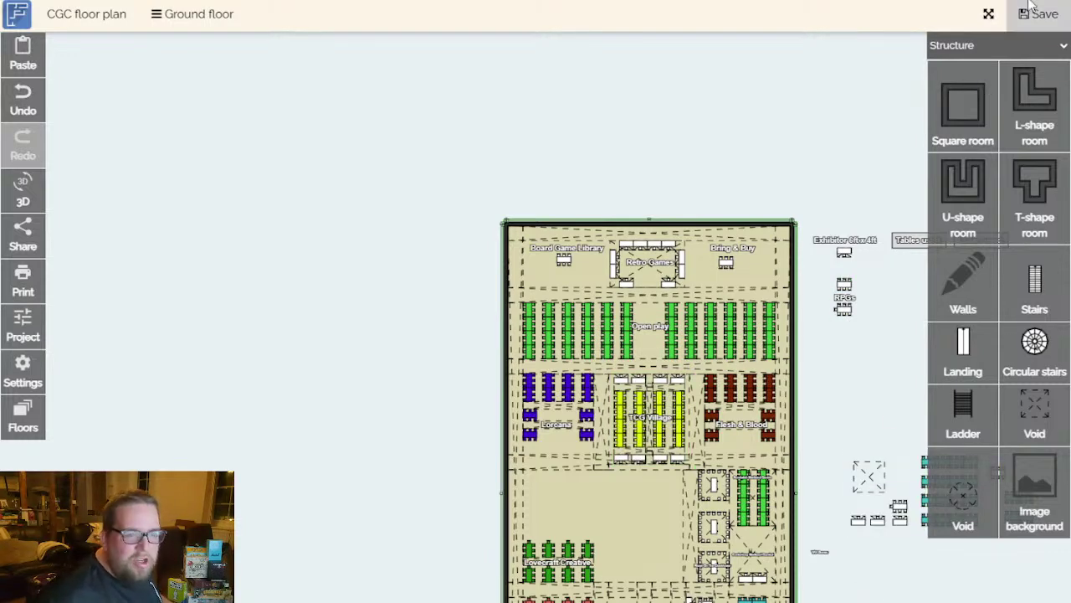
pyautogui.press('Escape')
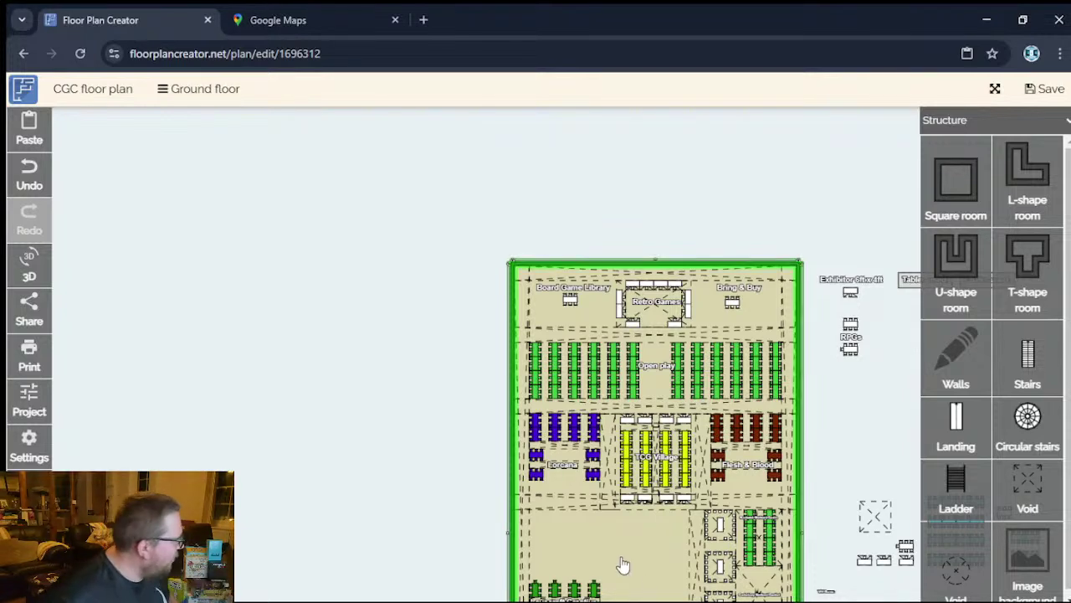
pyautogui.moveTo(400, 470); pyautogui.dragTo(247, 268)
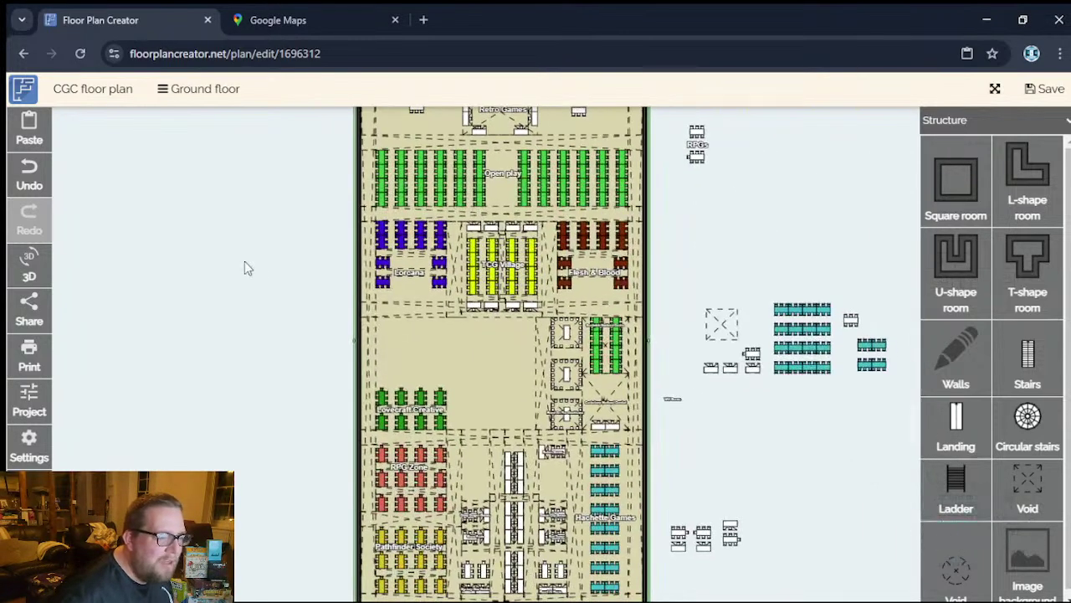